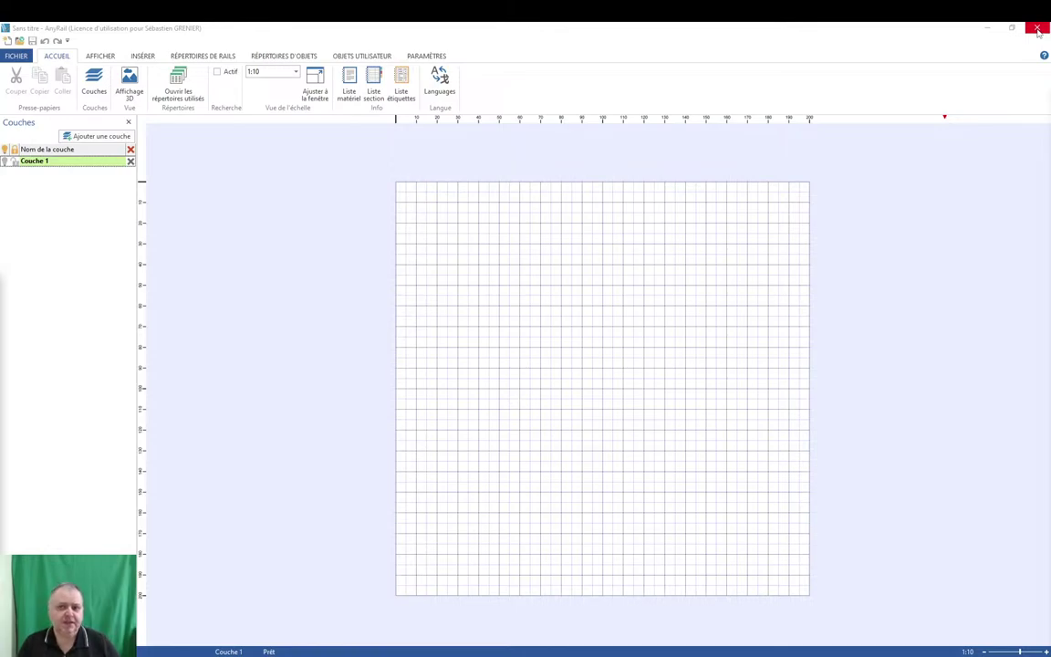
Restart AnyRail from the desktop and open the recent drawing 011 - Réseau agrandi 2.any.
click(1037, 29)
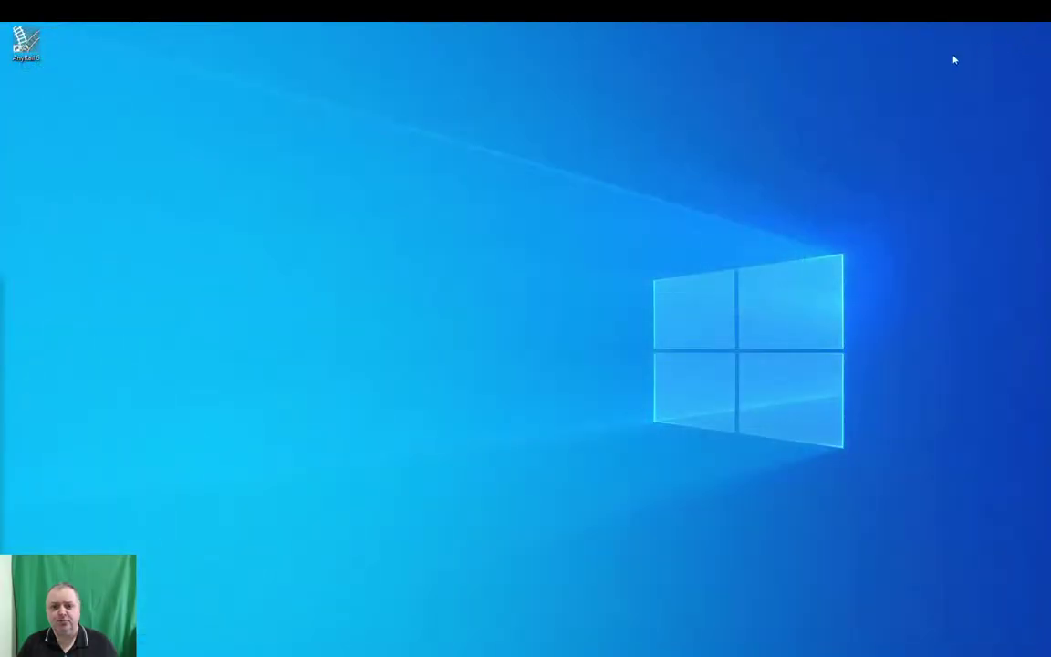
double_click(30, 42)
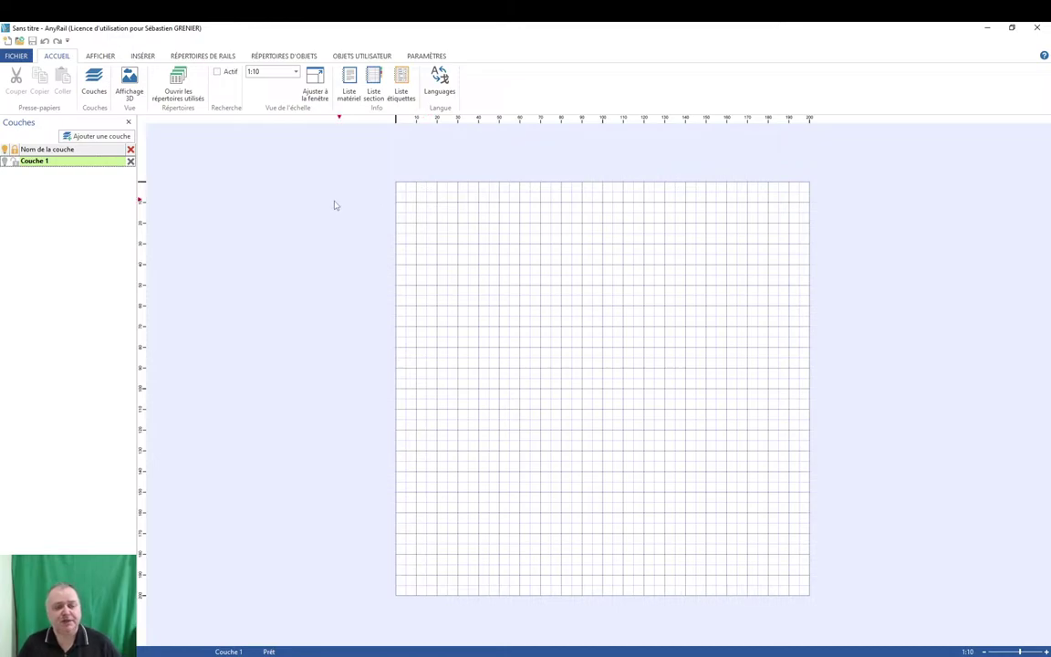
click(15, 55)
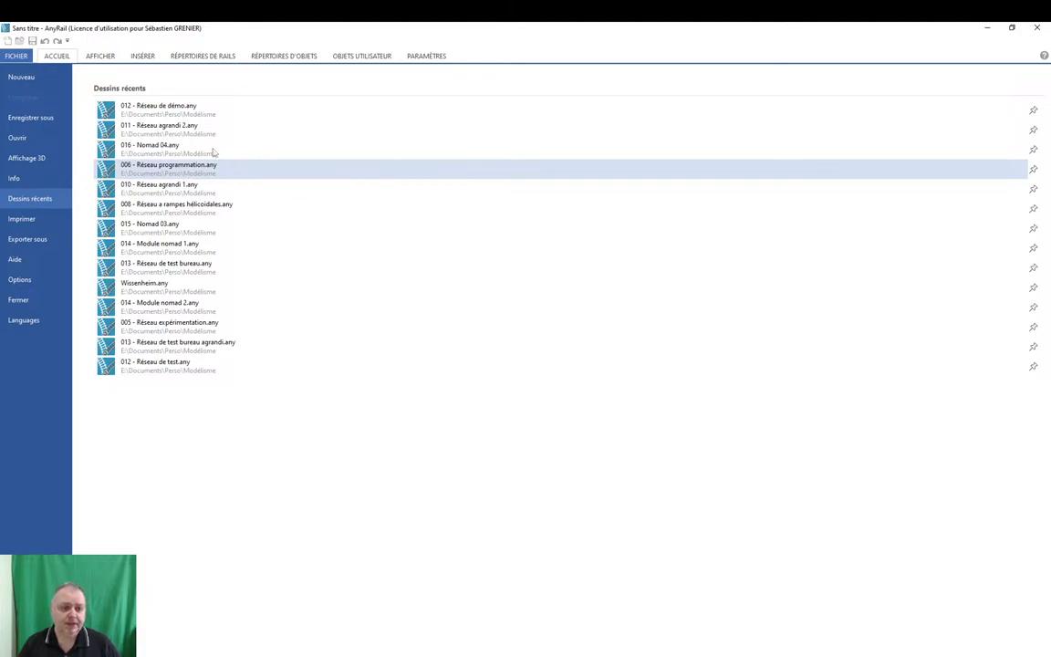
click(182, 128)
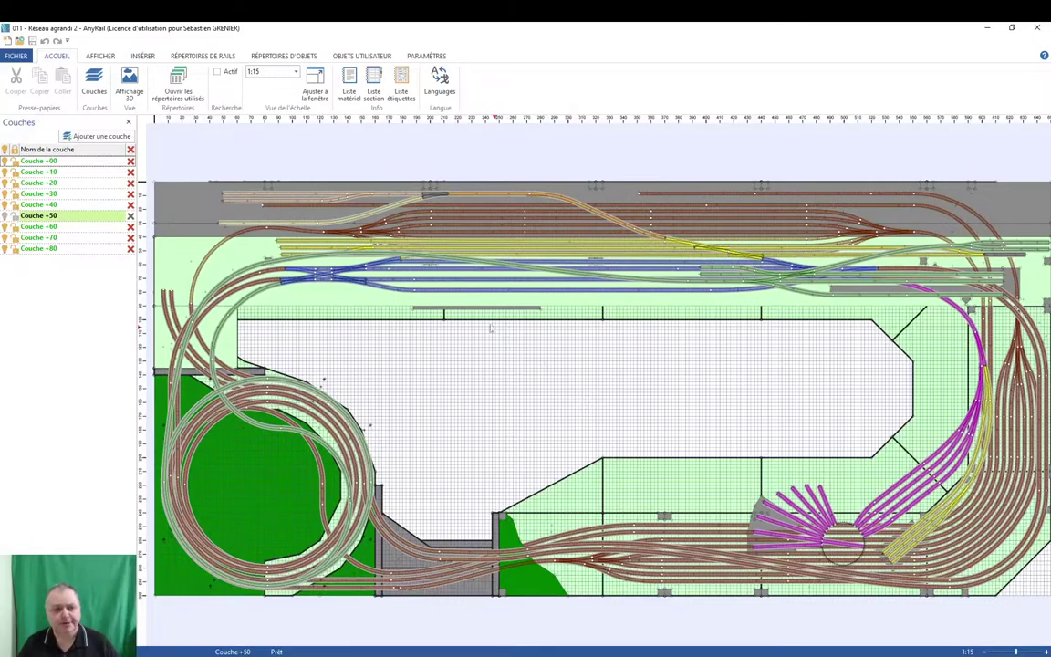
Display the layout in 3D and examine the helix and the stacked track levels from several angles.
click(126, 79)
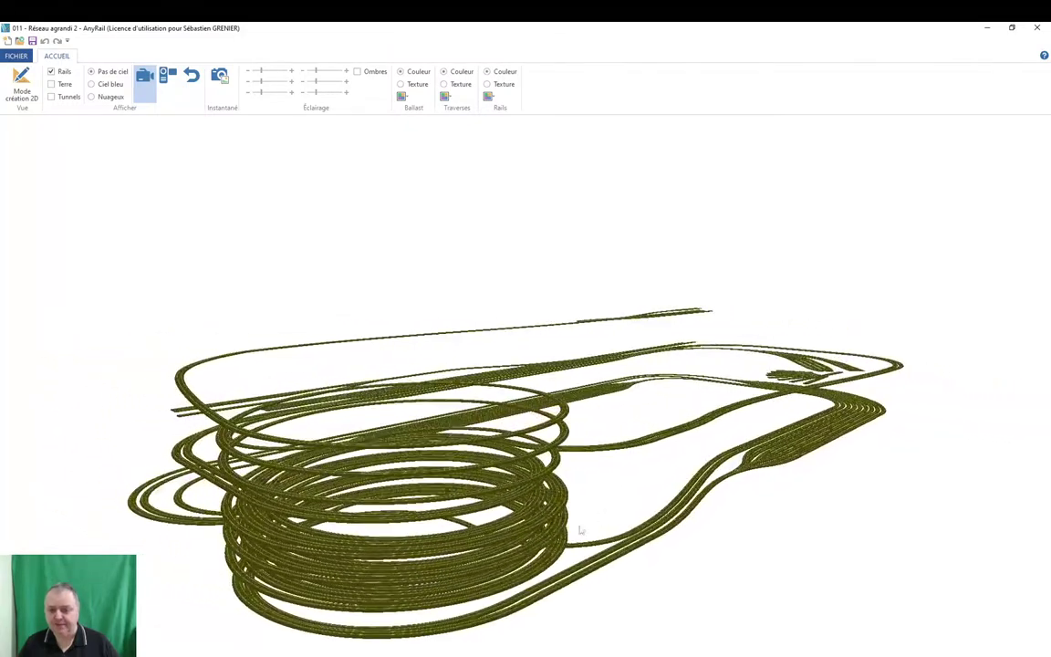
drag(472, 545, 561, 554)
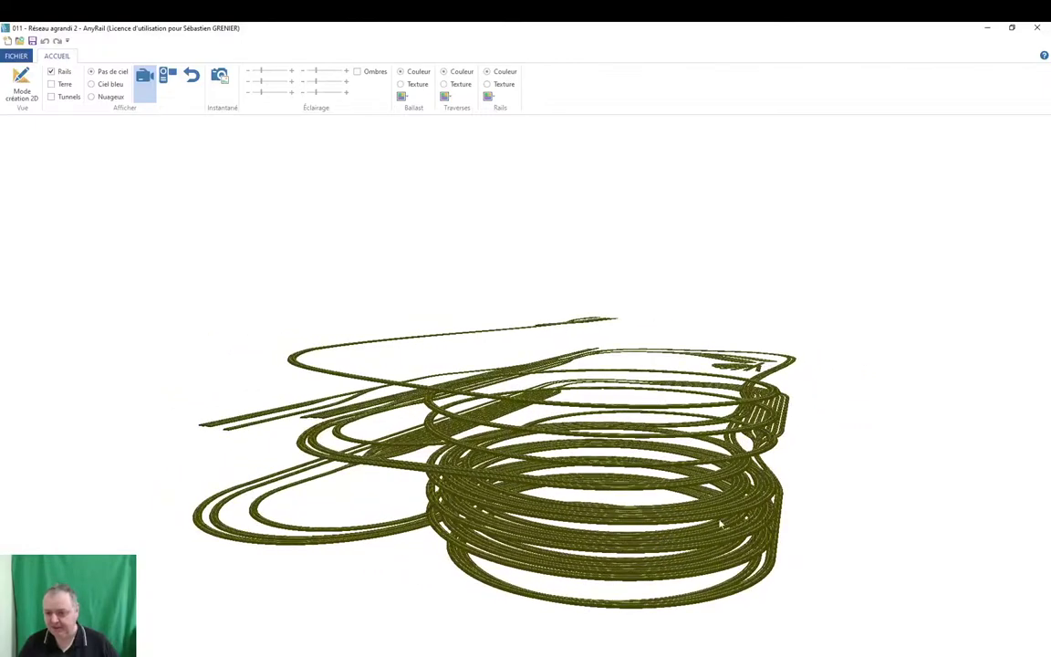
drag(720, 523, 701, 563)
drag(695, 522, 726, 511)
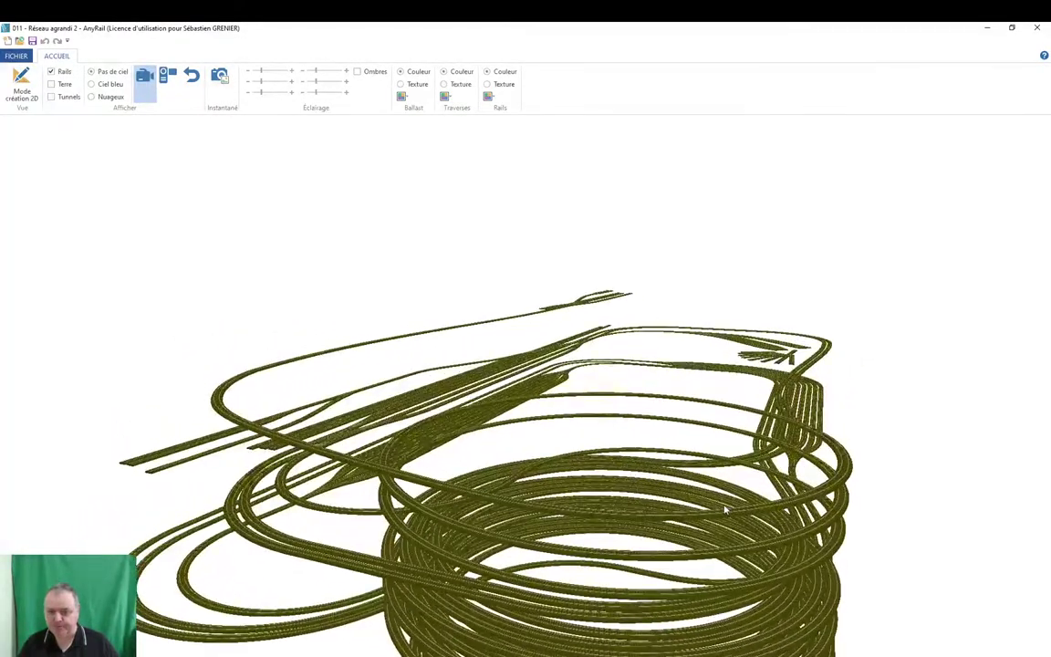
drag(360, 518, 640, 523)
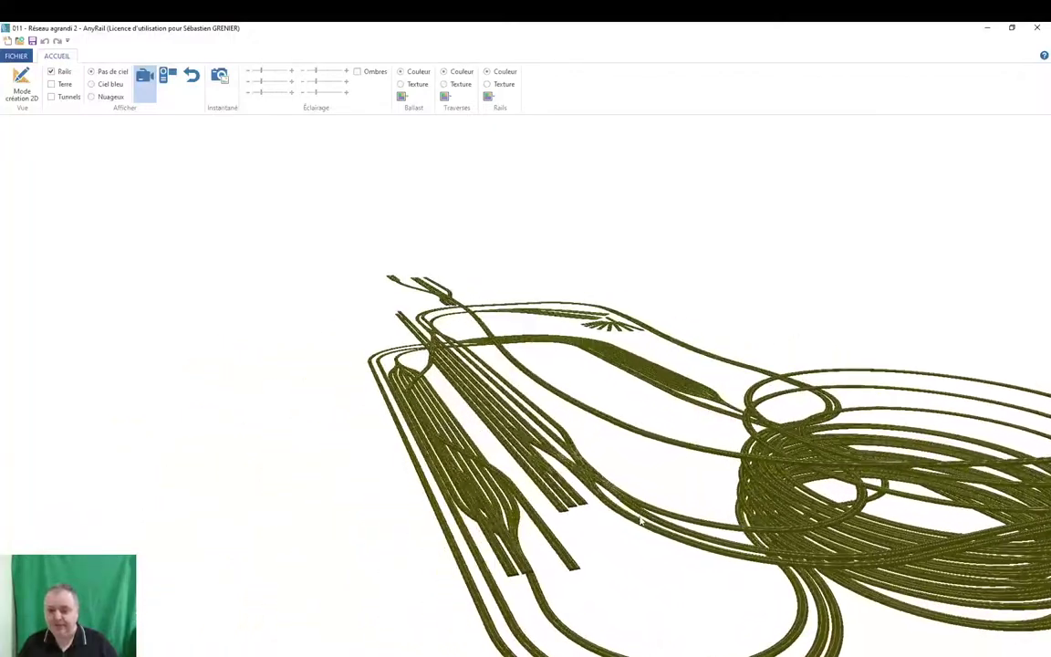
drag(428, 505, 499, 504)
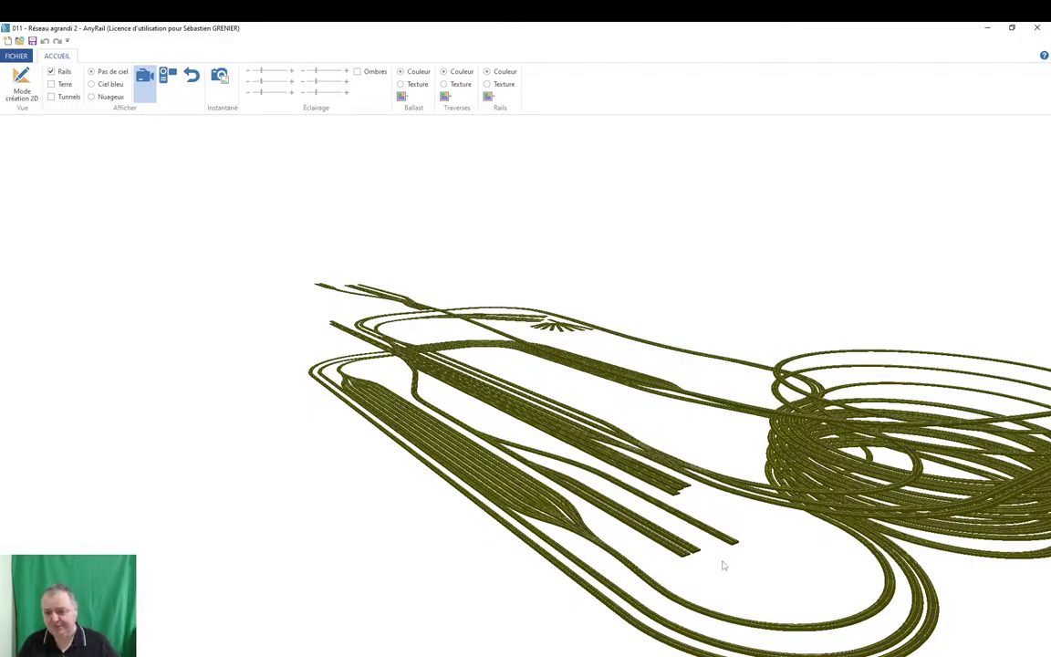
drag(776, 560, 650, 538)
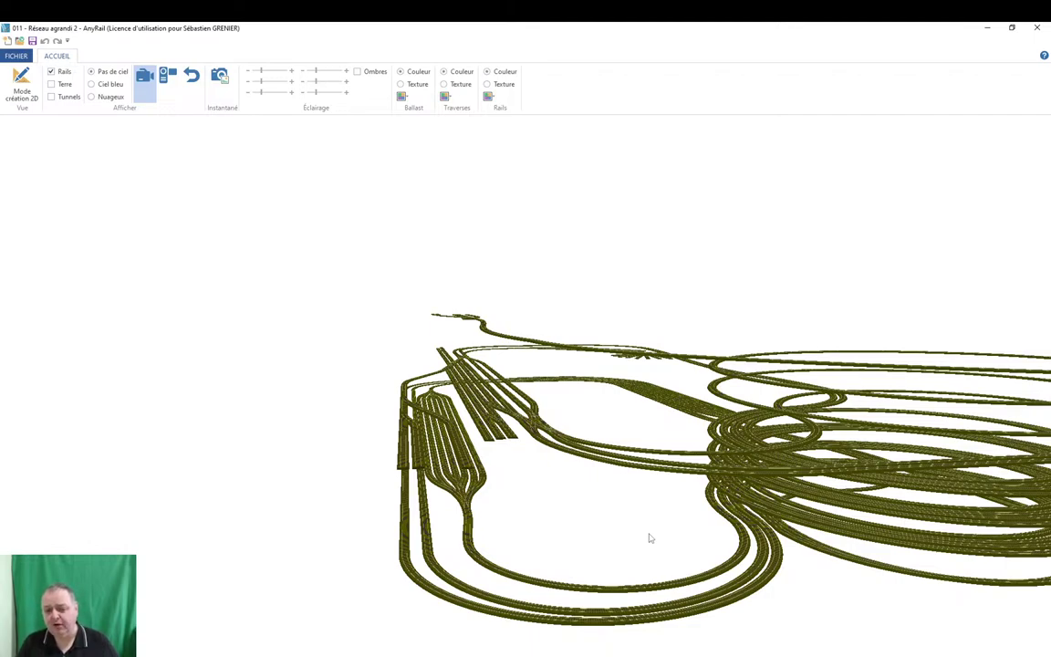
drag(641, 530, 599, 518)
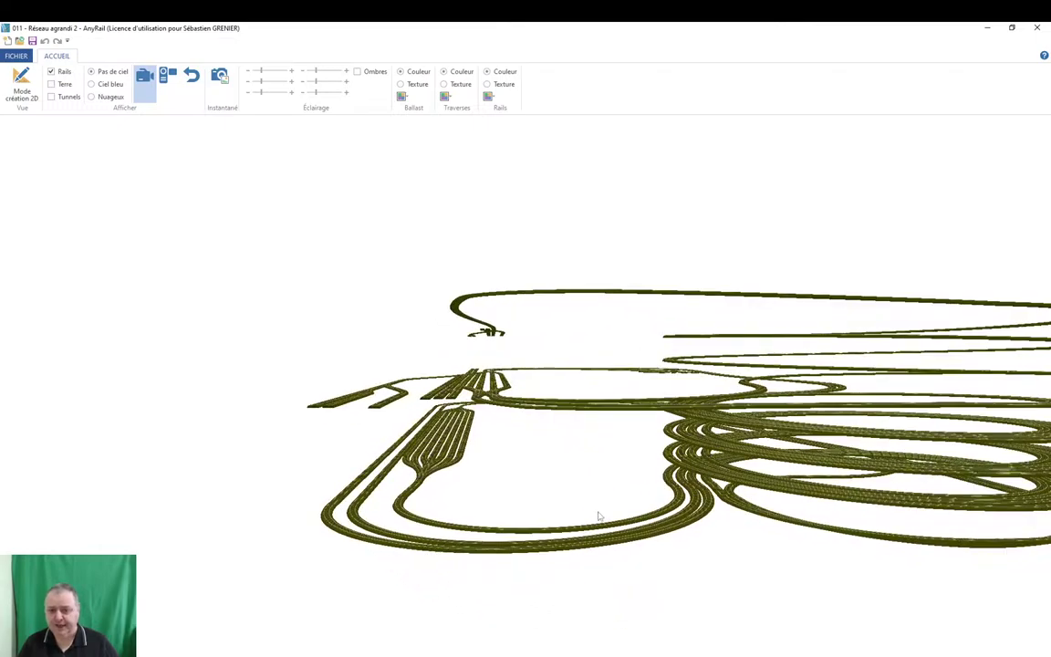
drag(530, 489, 639, 481)
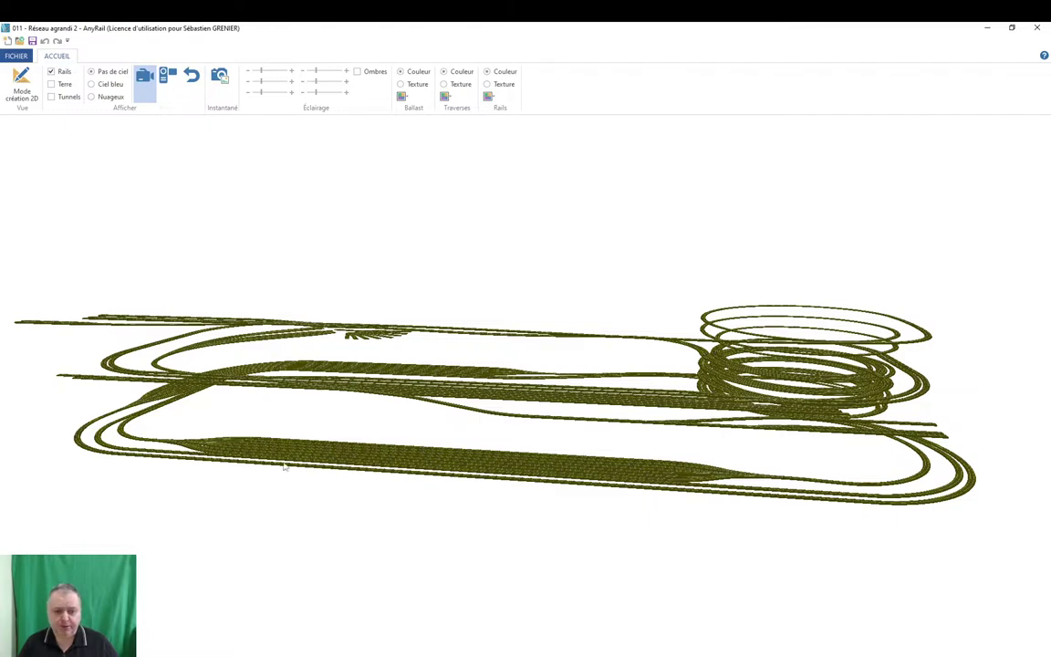
drag(137, 392, 511, 421)
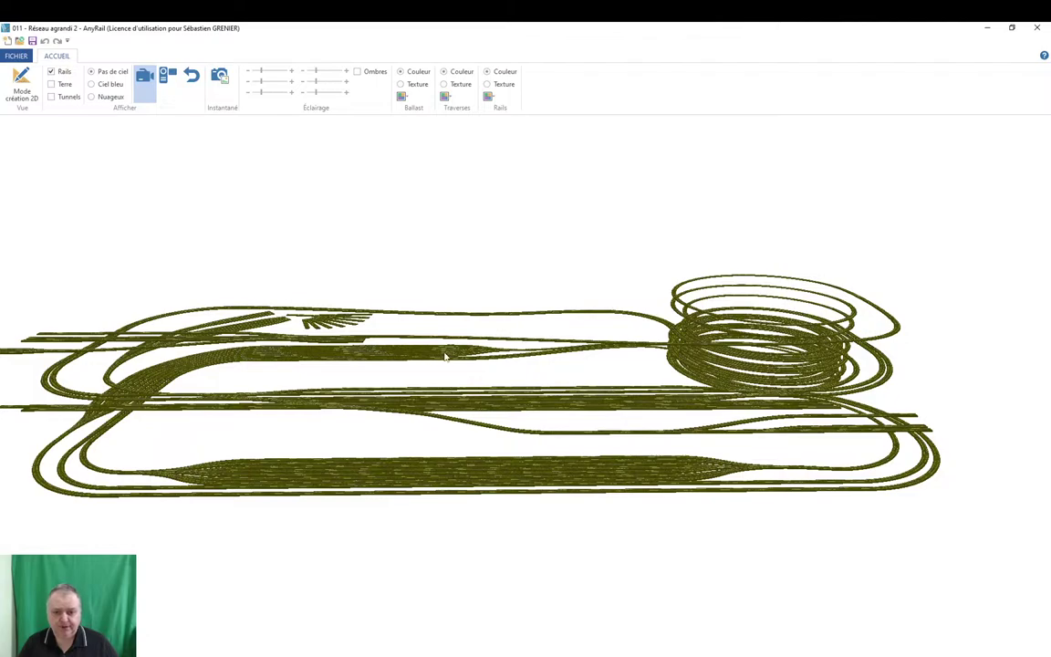
drag(613, 397, 691, 375)
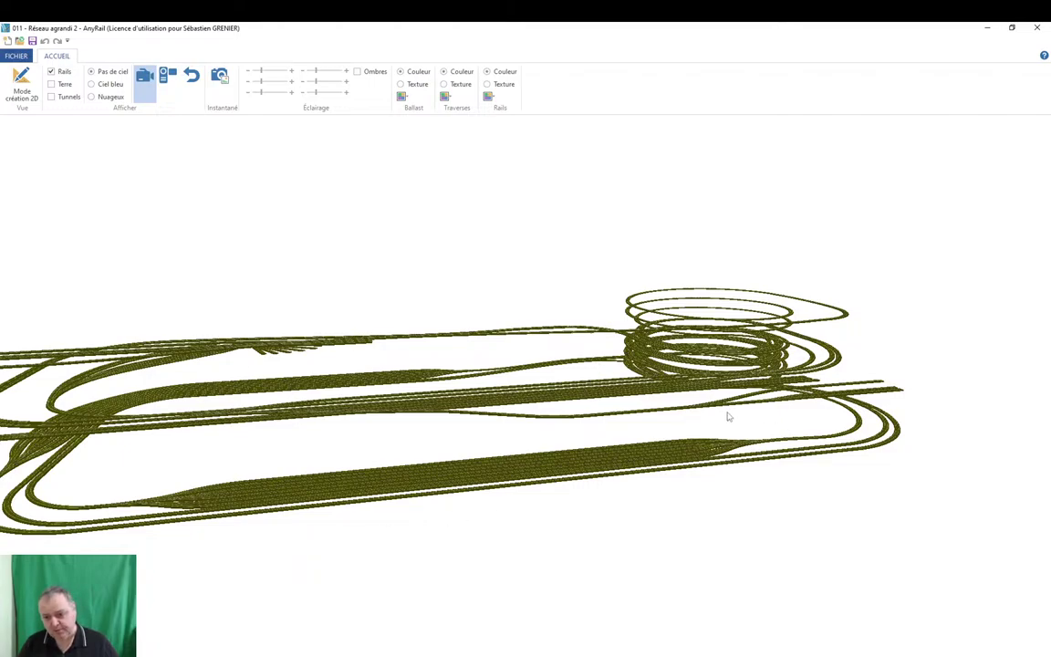
drag(728, 417, 728, 291)
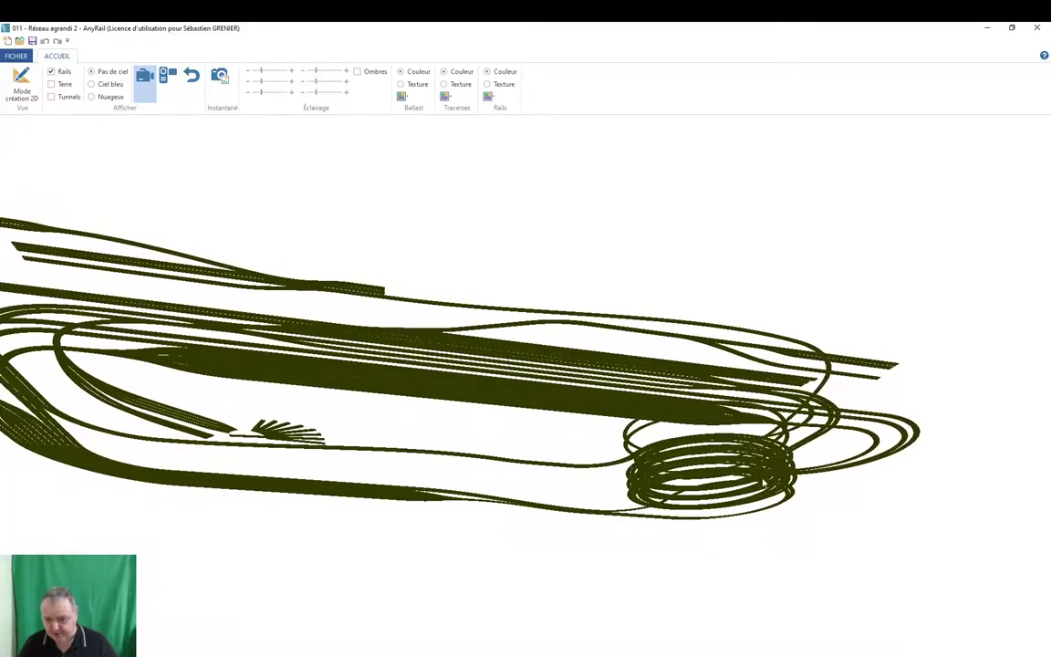
Examine the parallel yard tracks on each level and how they connect to the helix in the 3D view.
drag(696, 539, 465, 388)
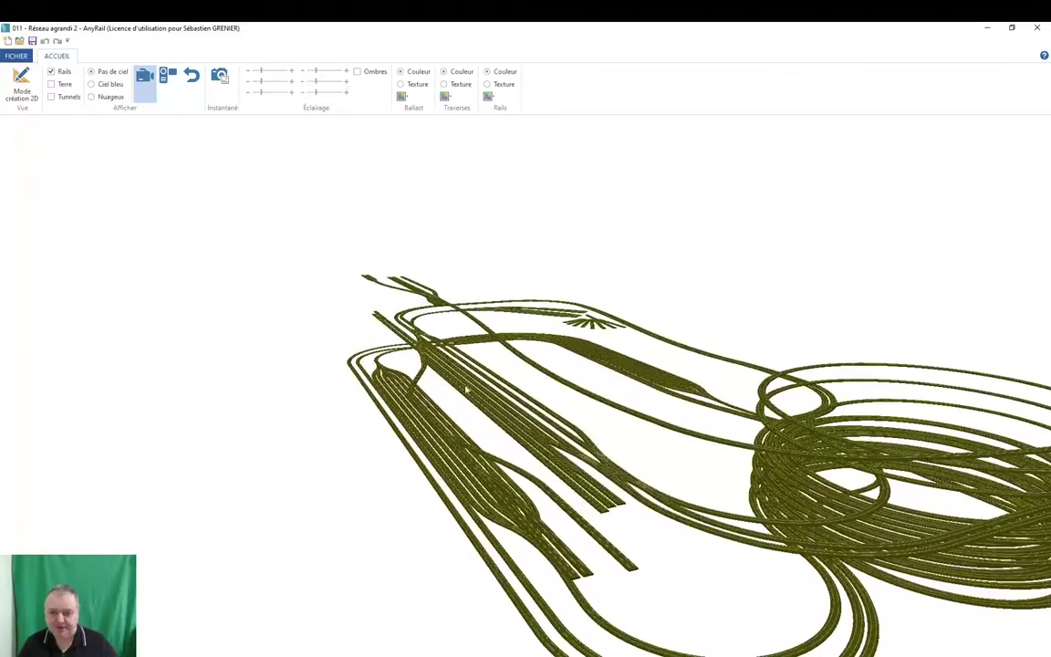
drag(575, 523, 552, 463)
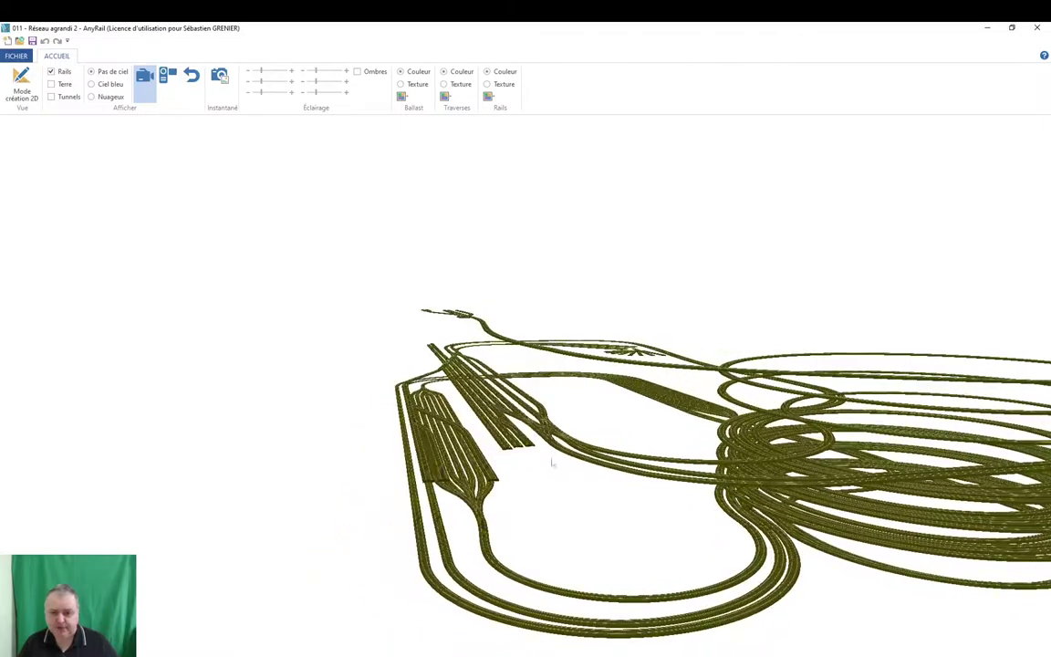
drag(581, 391, 489, 375)
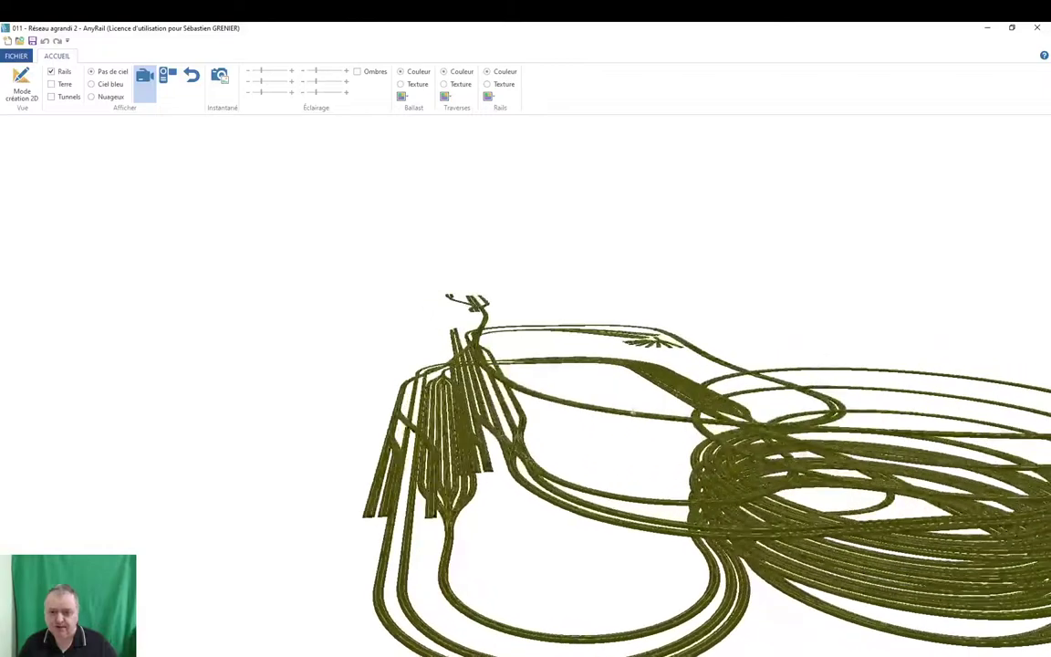
drag(463, 298, 362, 358)
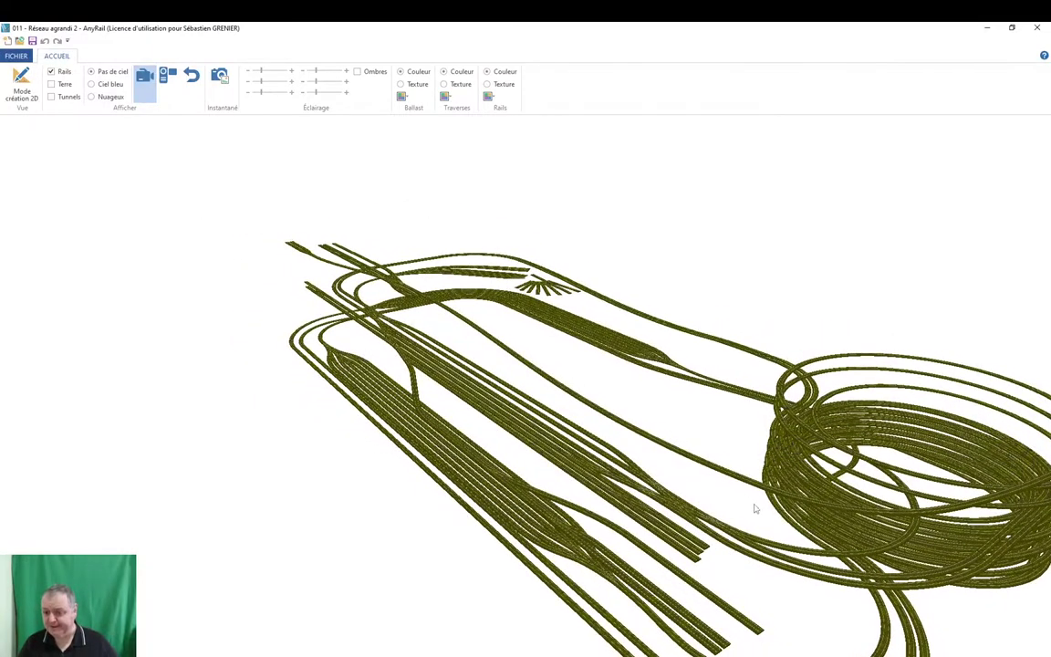
drag(755, 509, 421, 321)
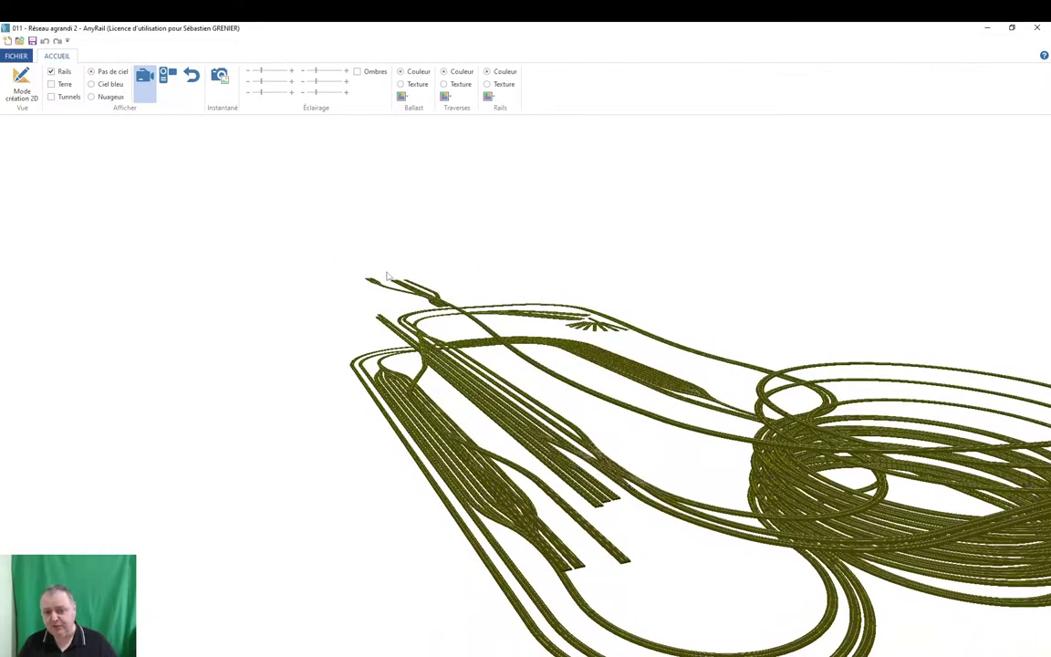
drag(387, 276, 782, 459)
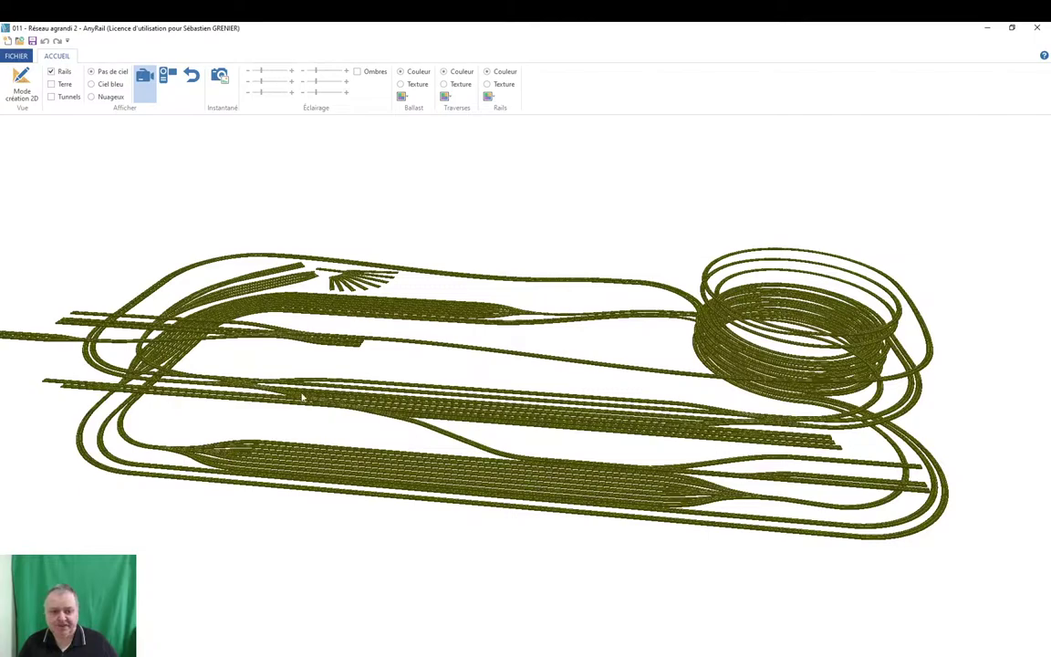
drag(302, 396, 598, 453)
drag(233, 481, 91, 452)
drag(318, 415, 313, 491)
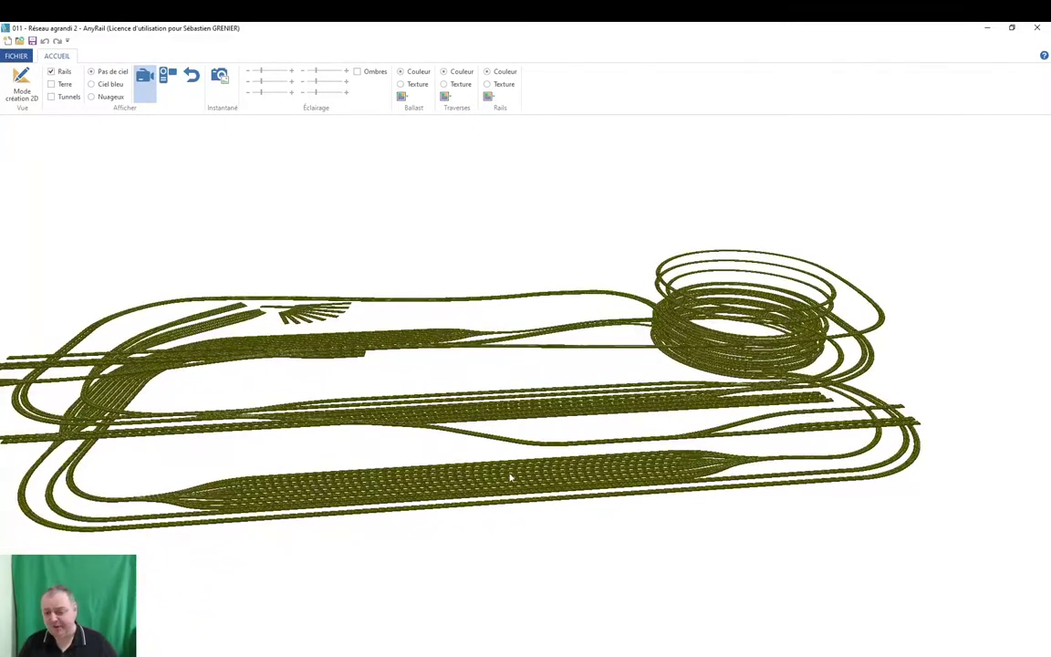
drag(516, 473, 259, 403)
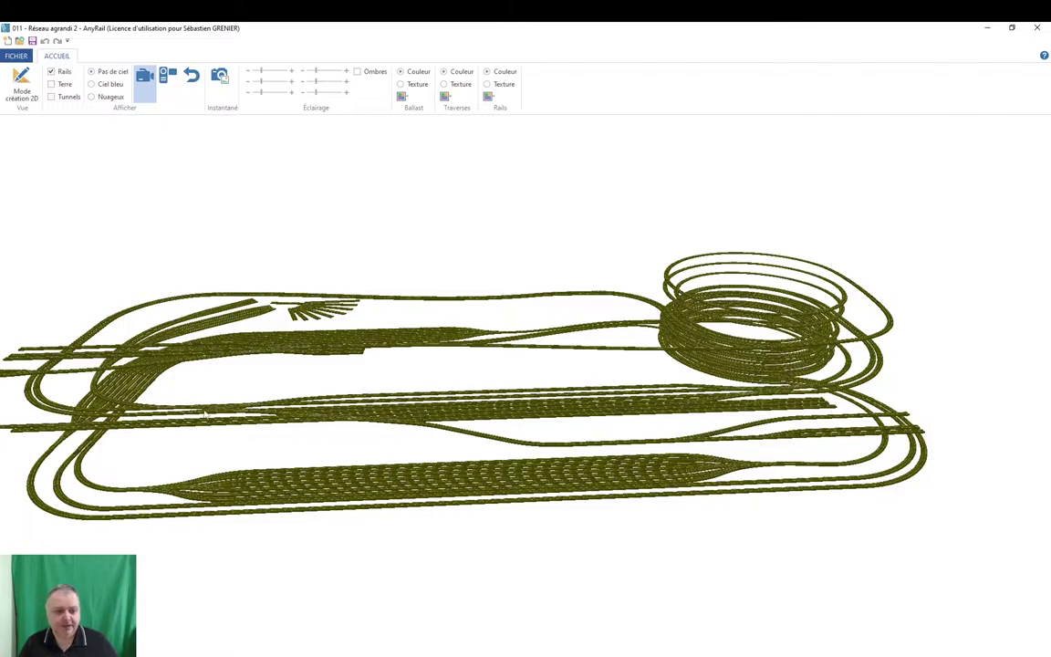
Inspect the fan of turntable tracks and the neighbouring yards from the opposite end of the 3D layout.
drag(205, 415, 628, 353)
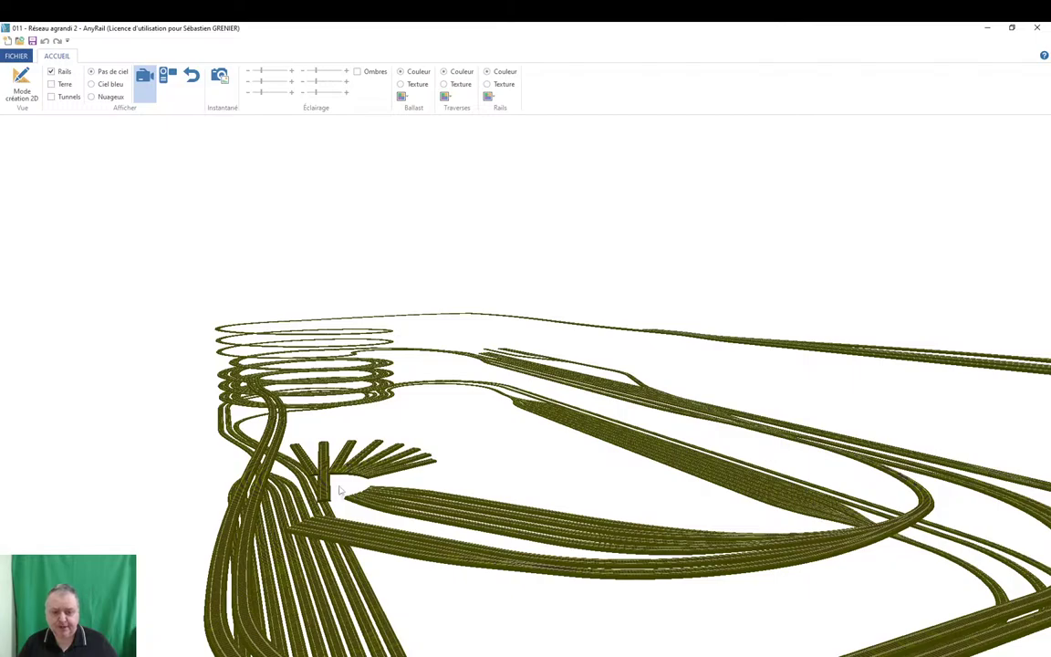
drag(370, 470, 399, 497)
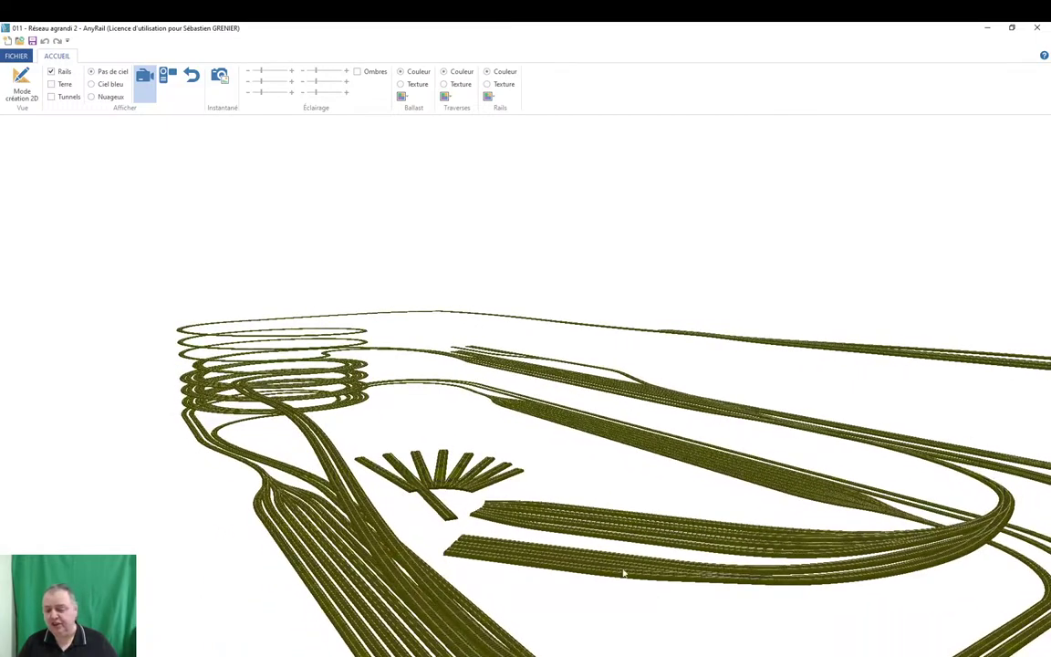
drag(749, 591, 513, 568)
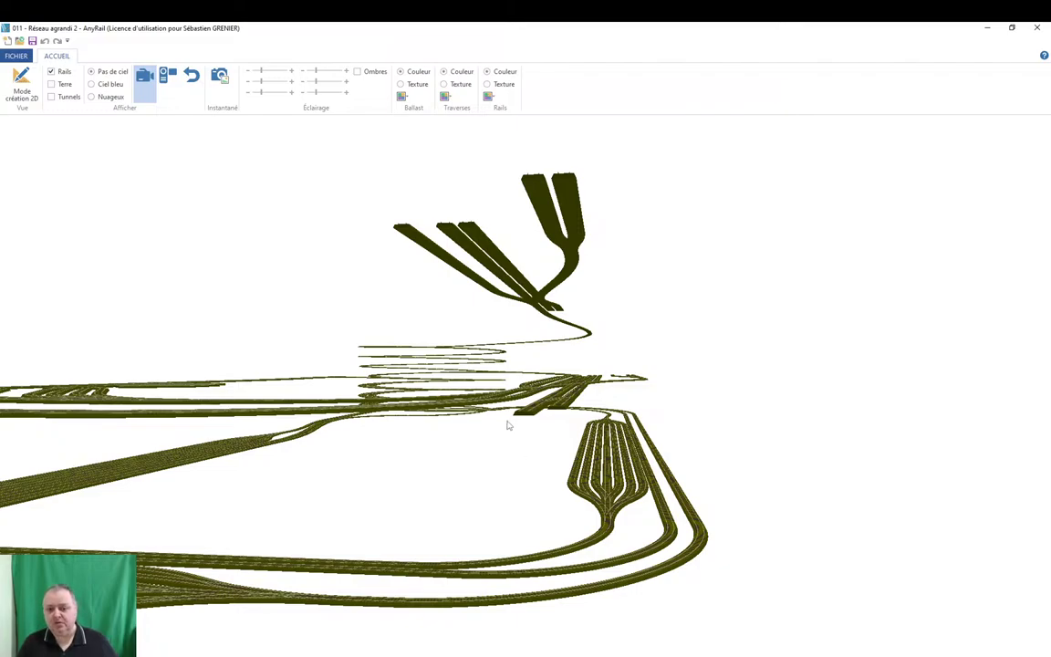
Return to the 2D design mode and hide every layer except the active Couche +50.
click(21, 83)
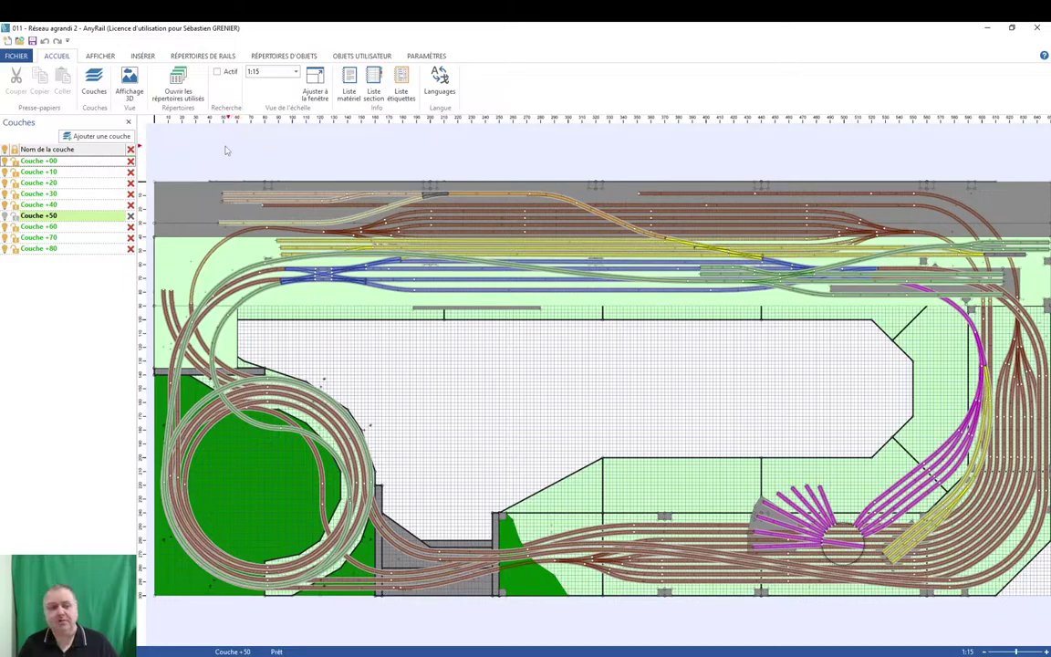
click(6, 150)
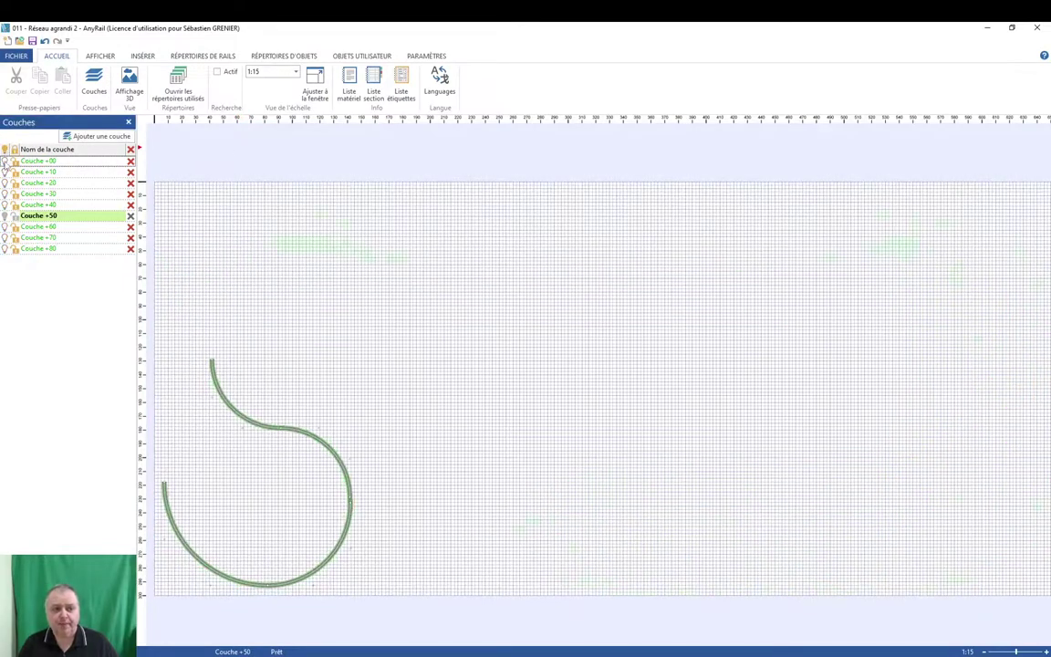
Show and hide the lower layers from Couche +00 to Couche +30 one at a time to examine each level.
click(4, 161)
click(4, 160)
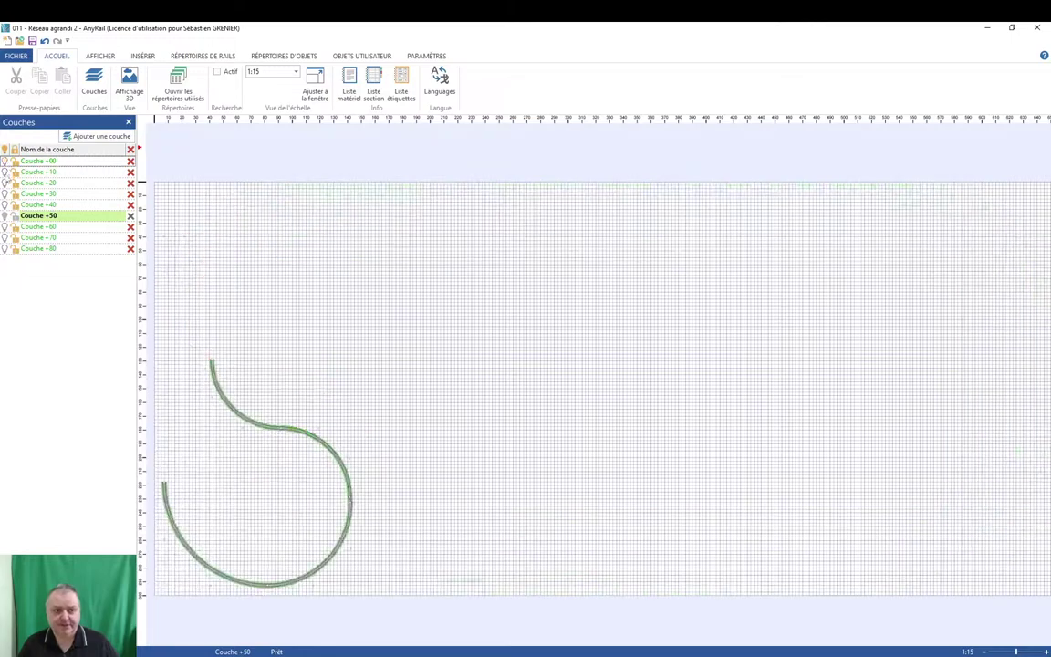
click(5, 171)
click(4, 172)
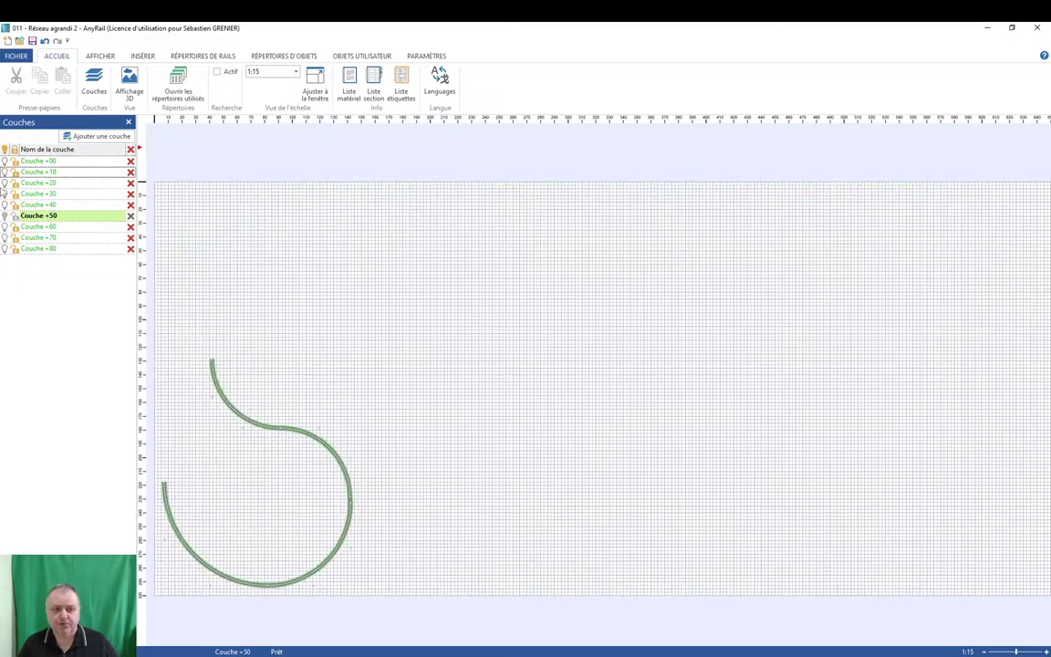
click(5, 183)
click(4, 172)
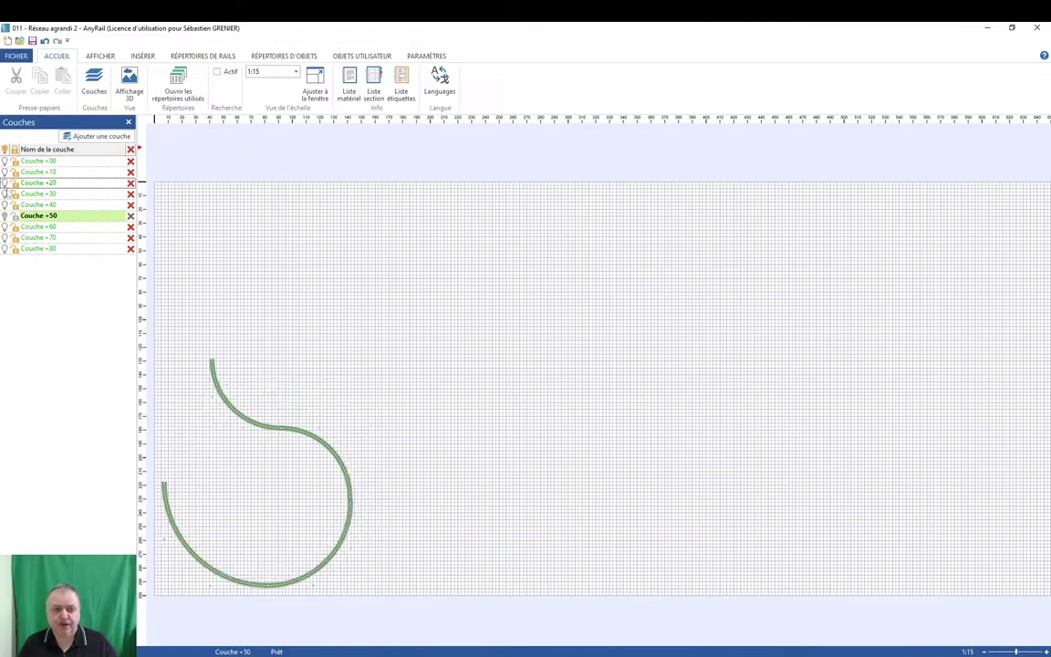
click(4, 172)
click(5, 172)
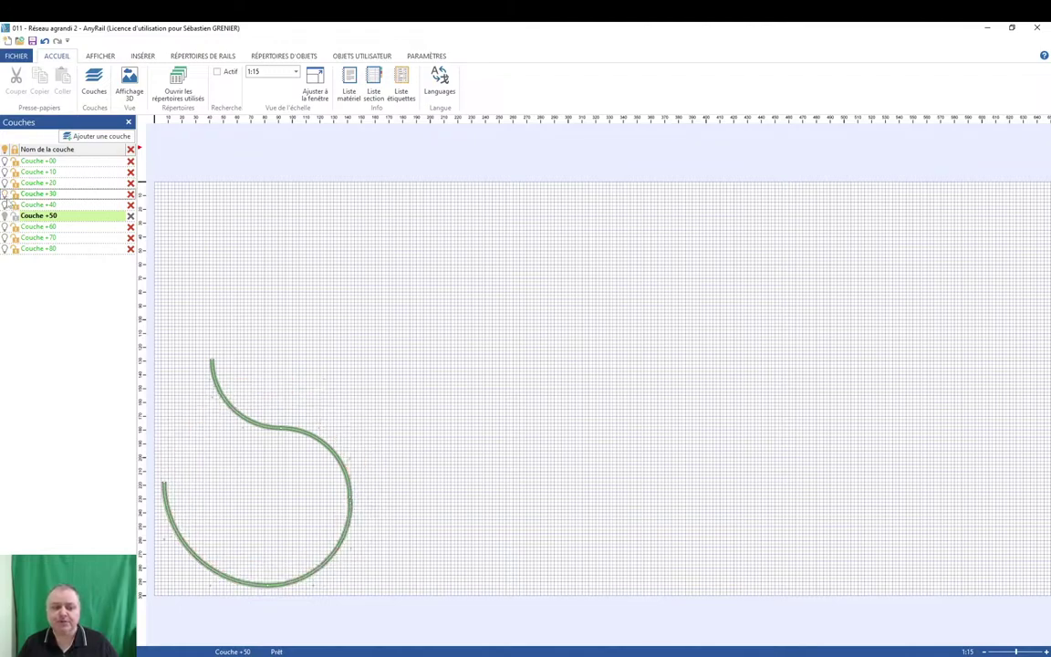
Show and hide Couche +60 and Couche +70 in turn, and display Couche +80 to examine the upper levels.
click(4, 226)
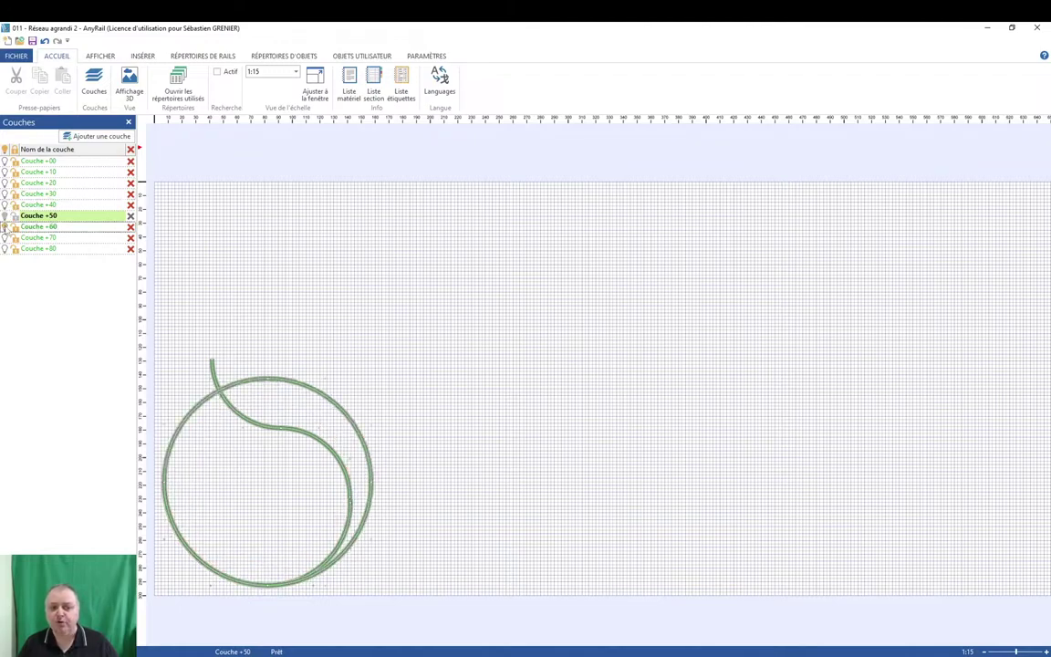
click(4, 227)
click(4, 226)
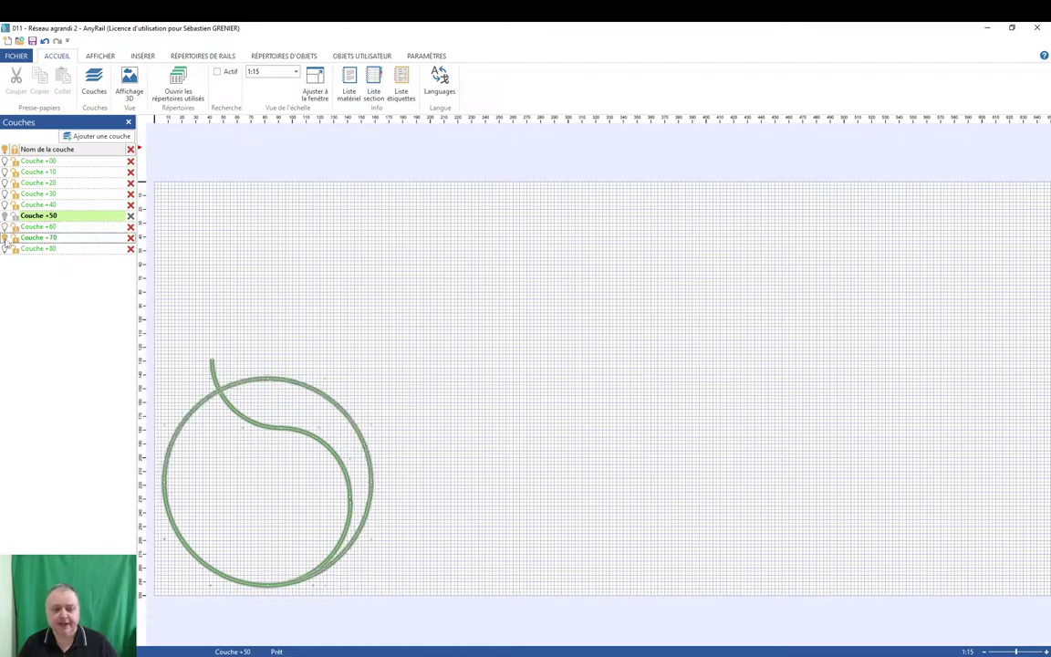
click(4, 227)
click(4, 248)
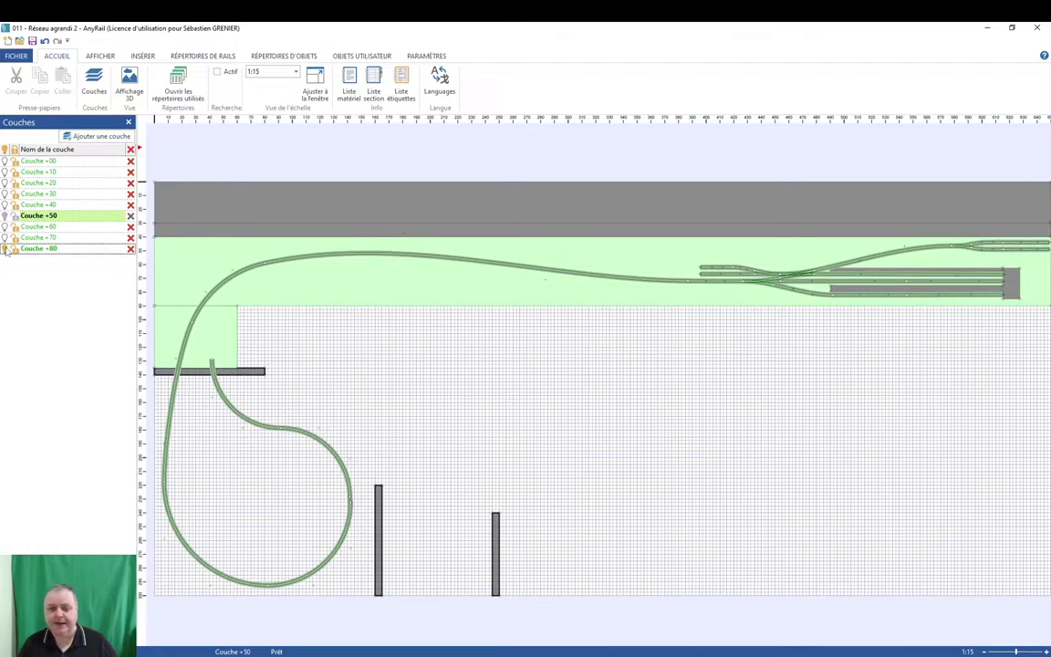
Hide the Couche +80 layer and start a new blank plan without saving the changes to the current layout.
click(5, 248)
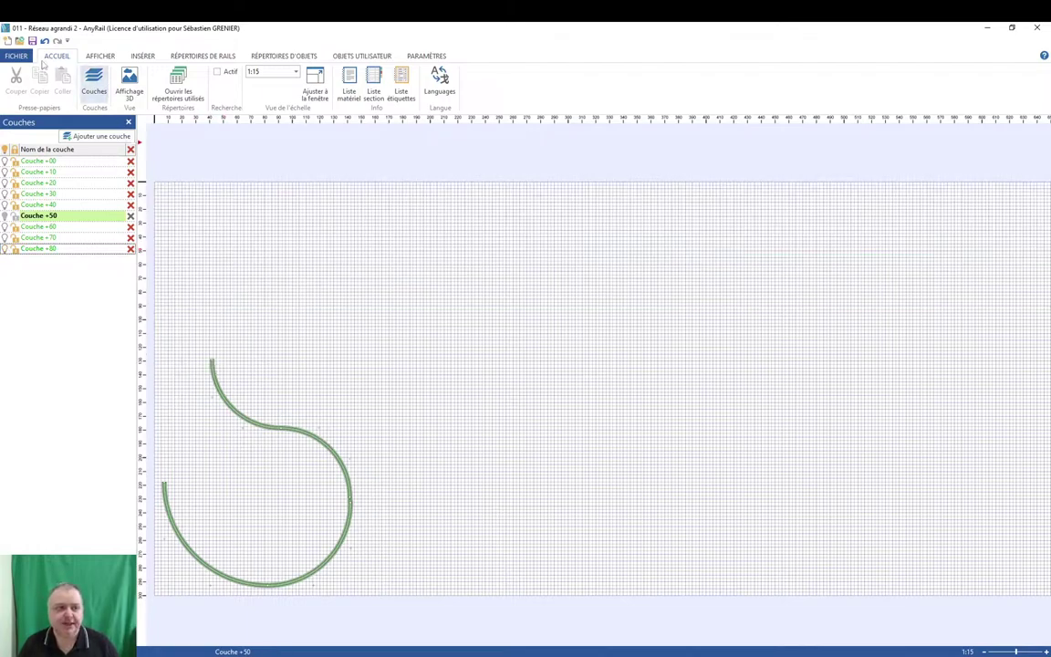
click(14, 55)
click(22, 77)
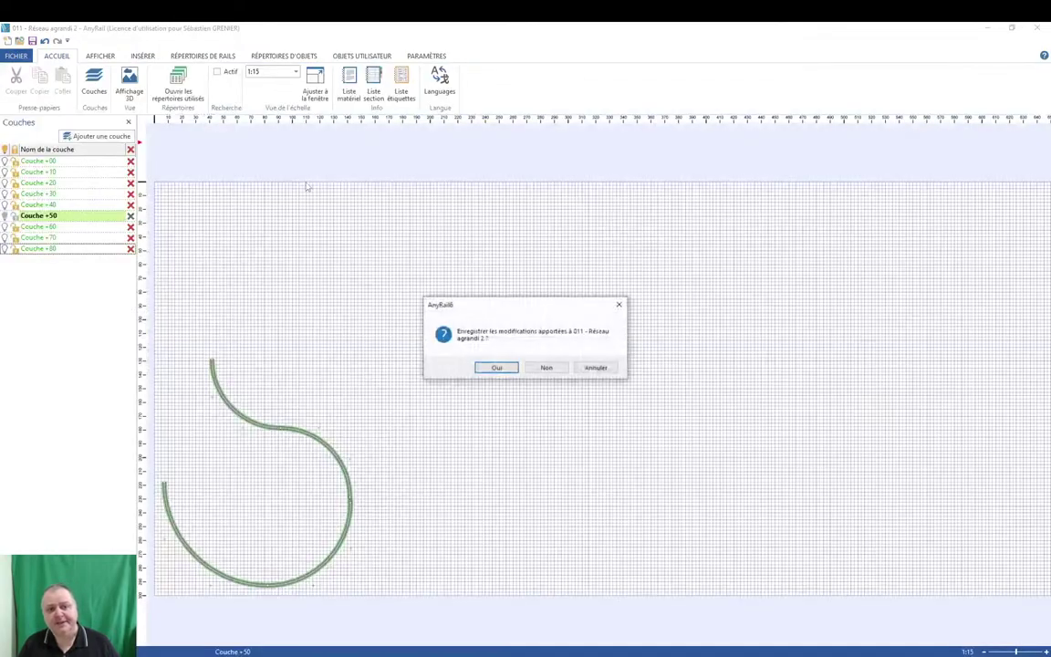
click(547, 368)
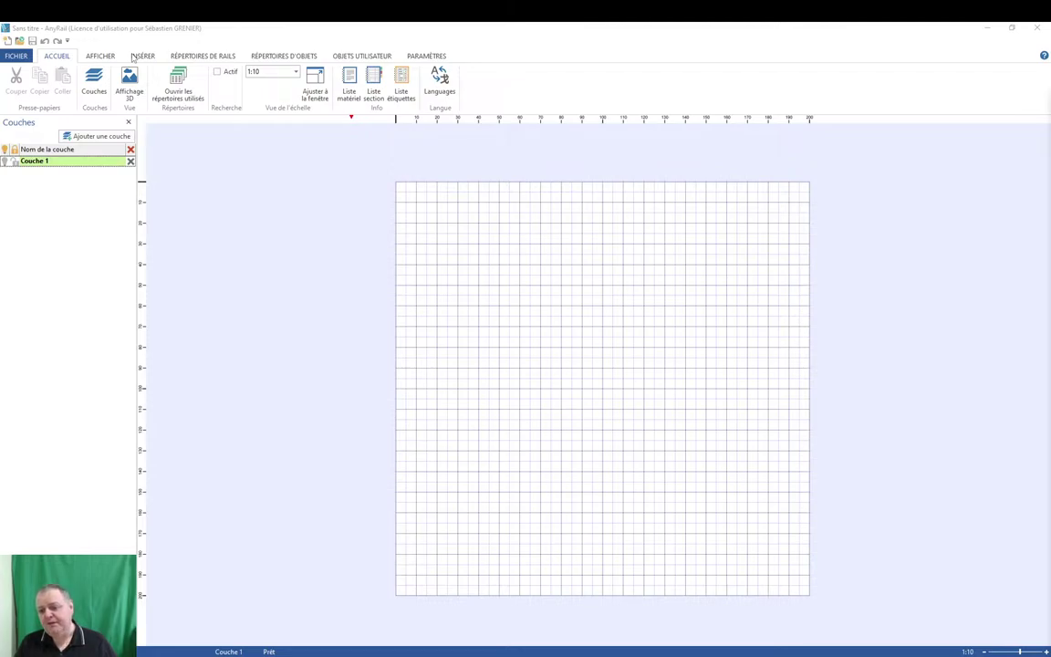
Set the new plan's work area to a length of 400 and a width of 300.
click(424, 57)
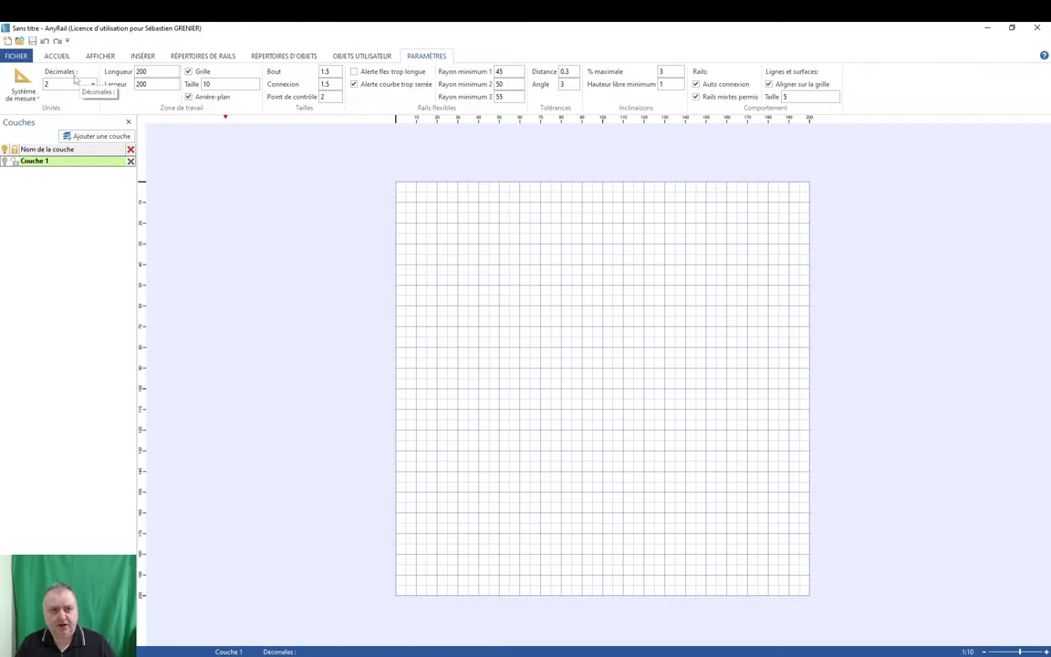
click(33, 97)
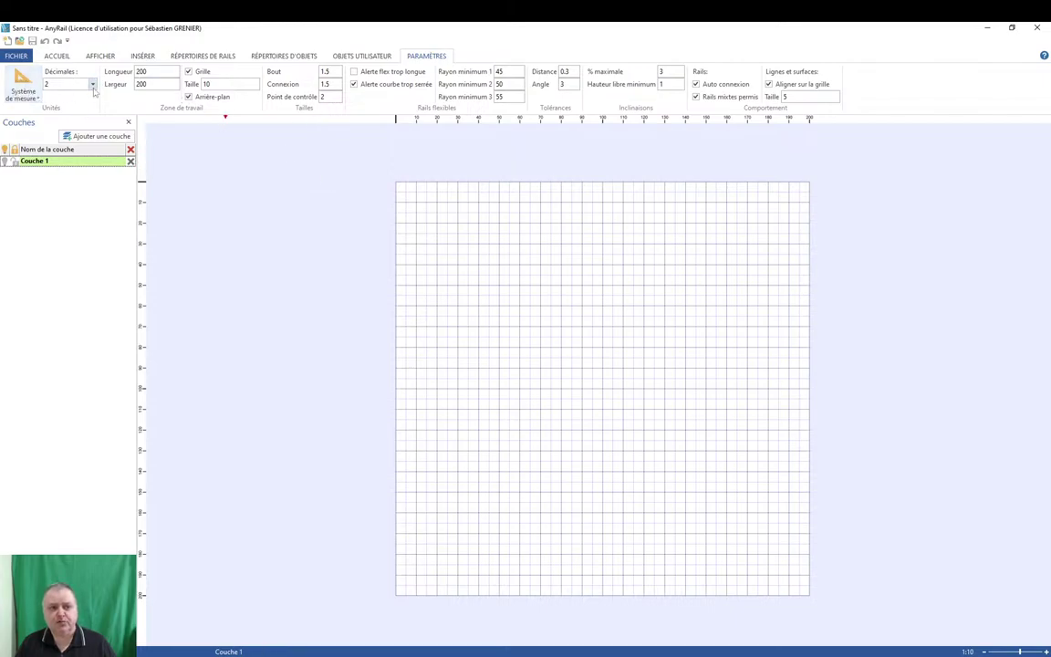
click(41, 106)
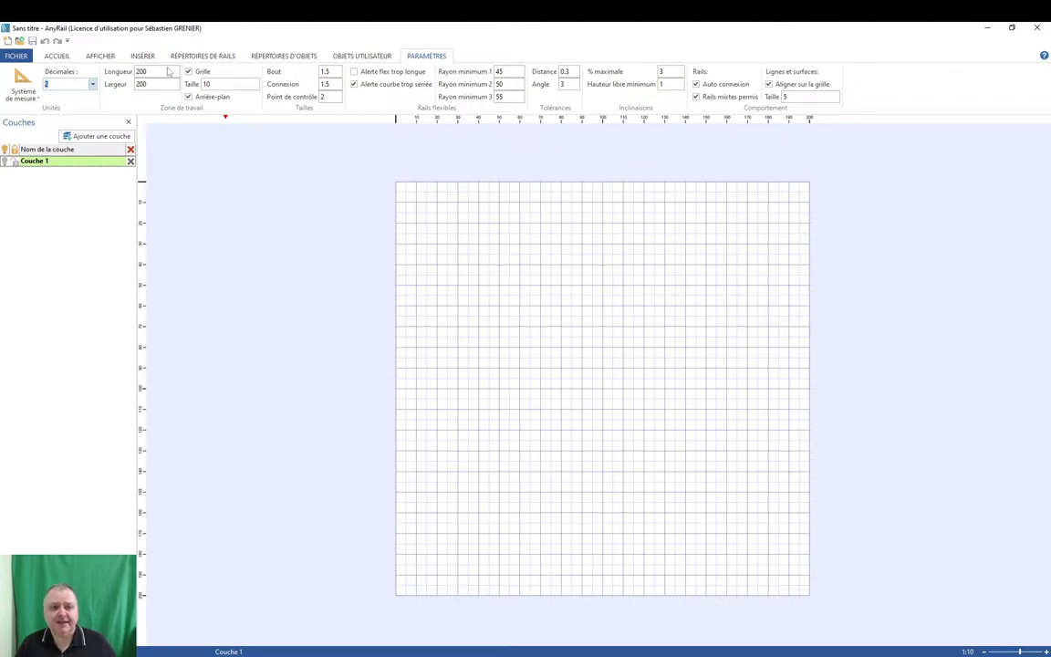
click(168, 71)
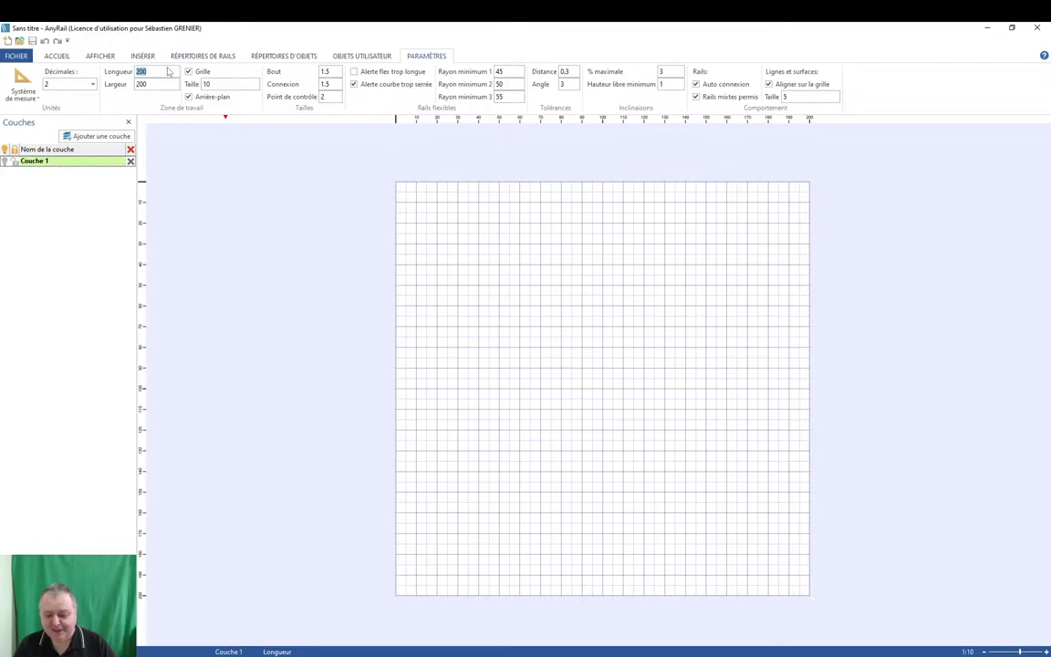
text(400)
key(Tab)
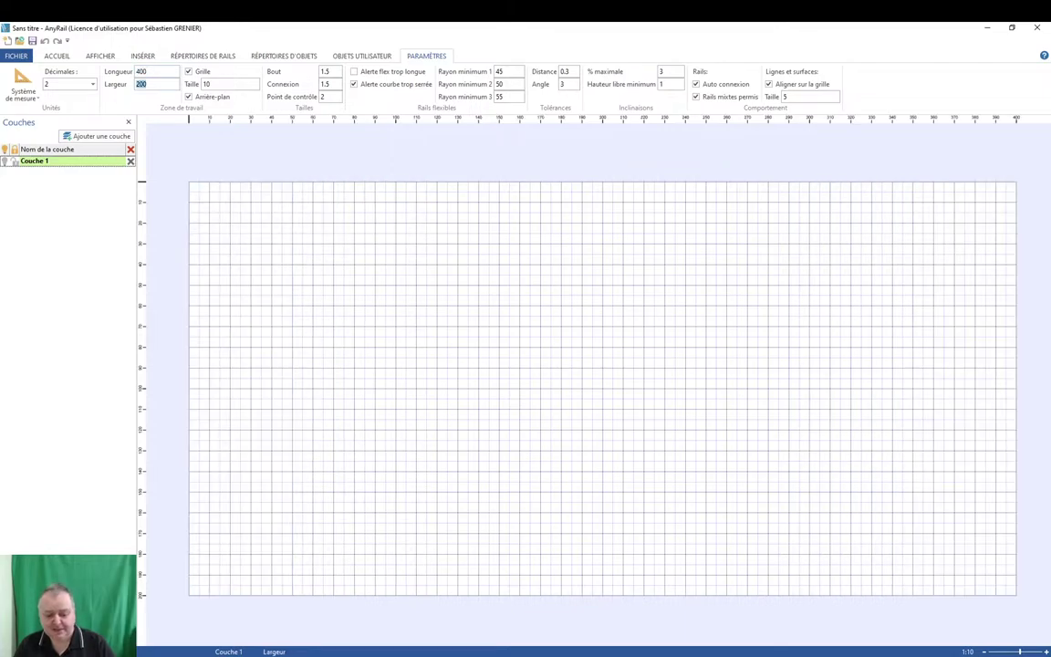
text(300)
key(Tab)
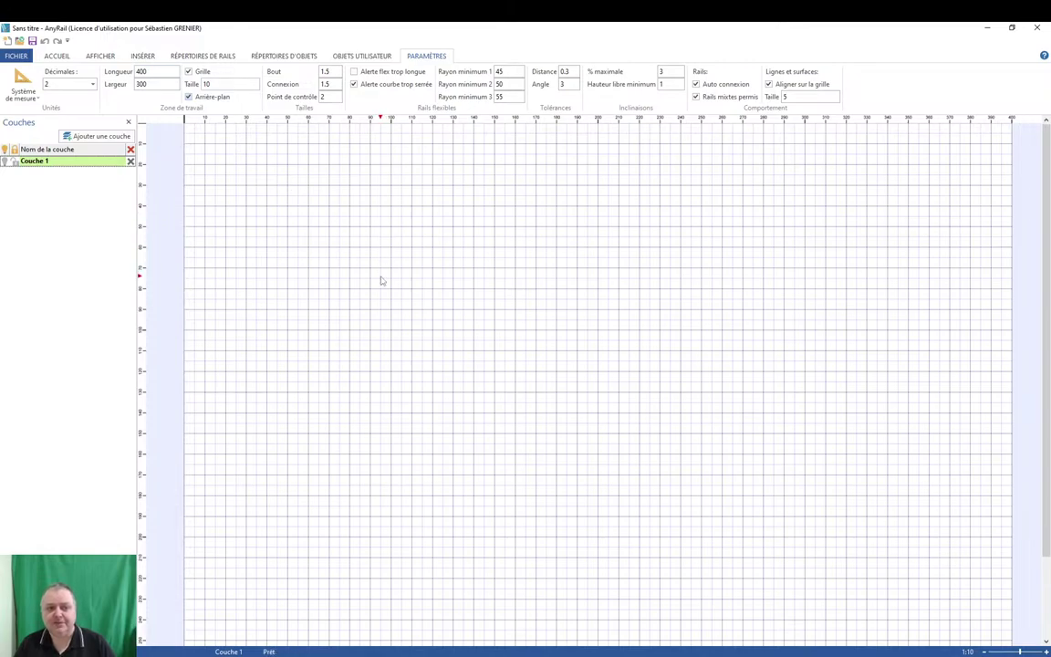
Examine the resized work area and its grid at several scales, from the full overview to a close-up.
scroll(167, 343, down, 1)
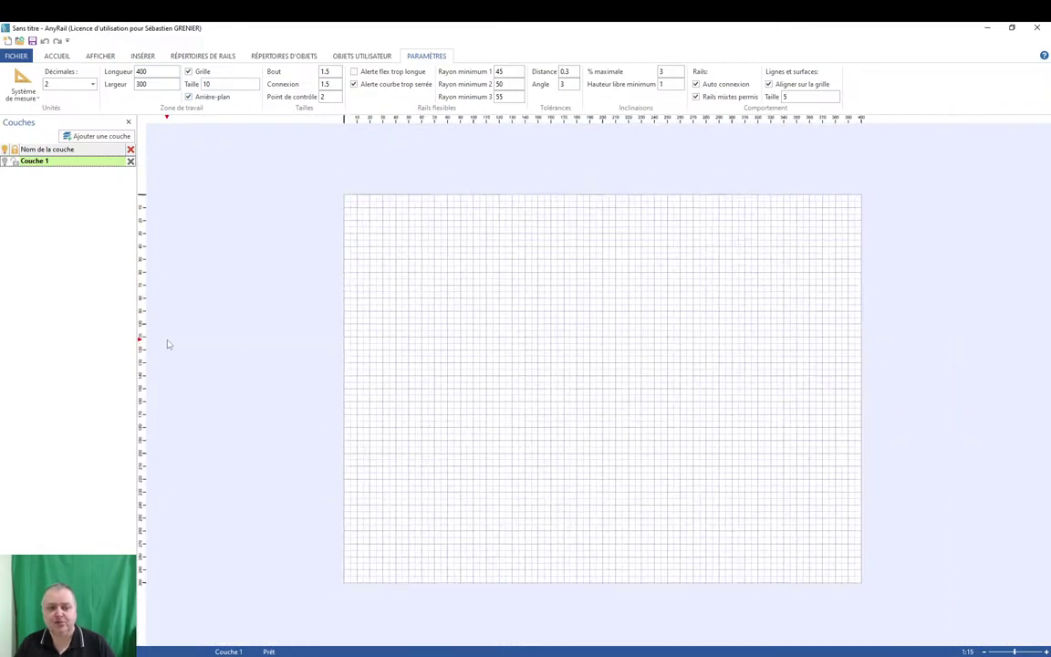
scroll(191, 345, up, 1)
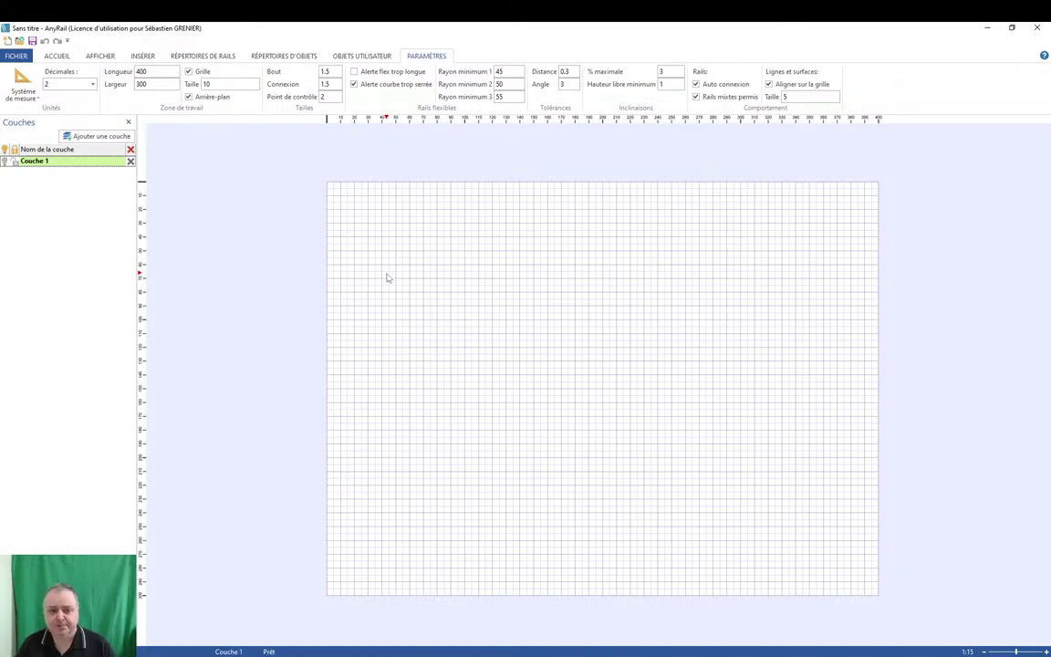
scroll(387, 277, up, 3)
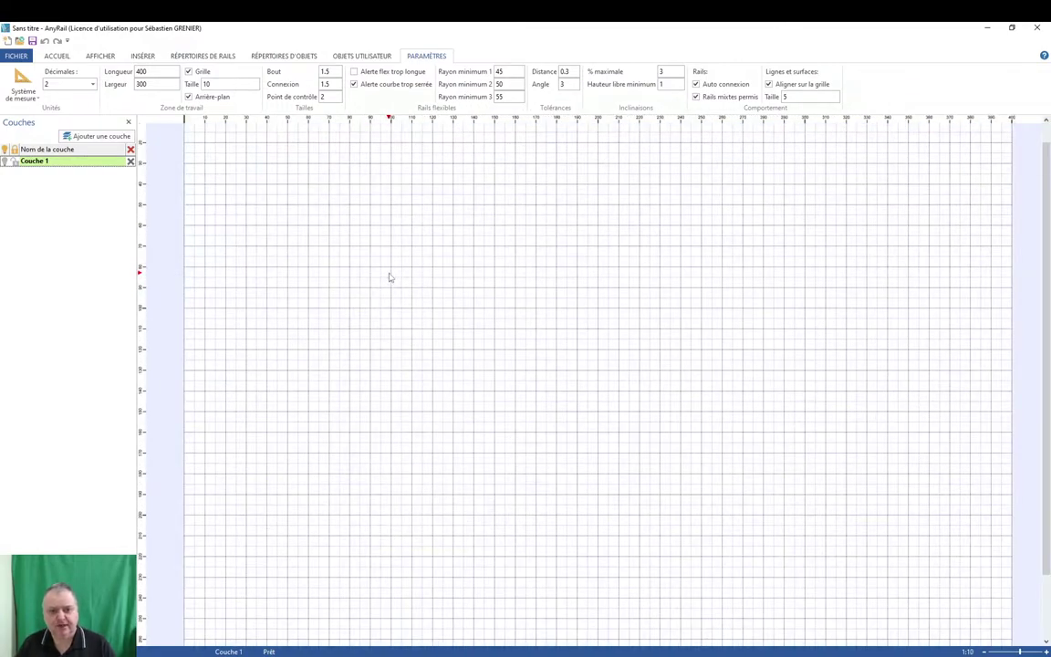
scroll(389, 278, up, 1)
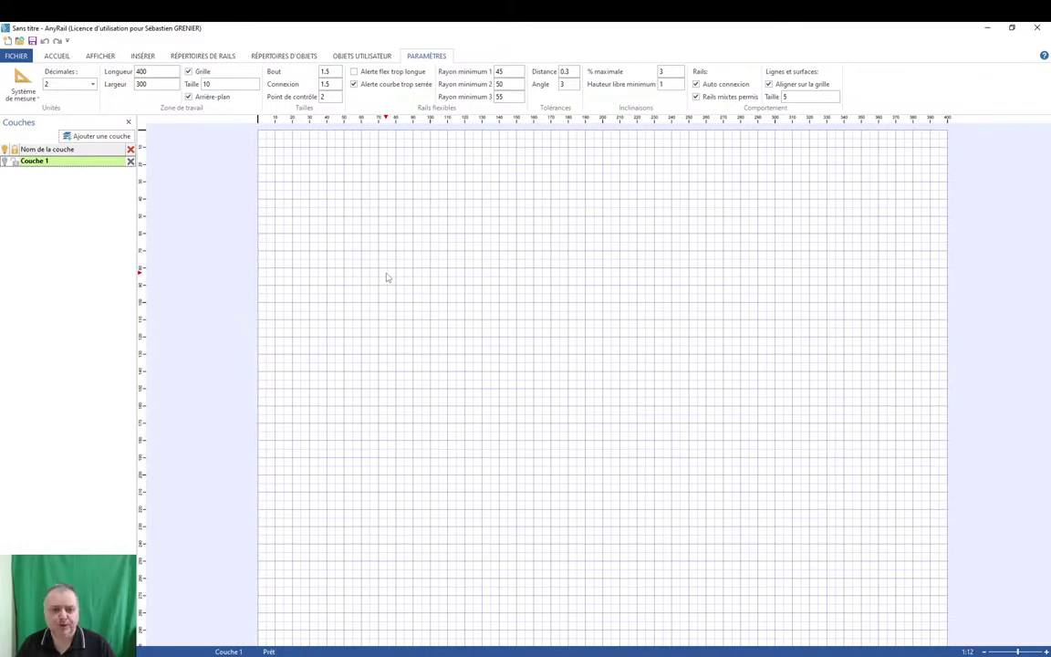
scroll(389, 277, down, 2)
scroll(388, 277, up, 2)
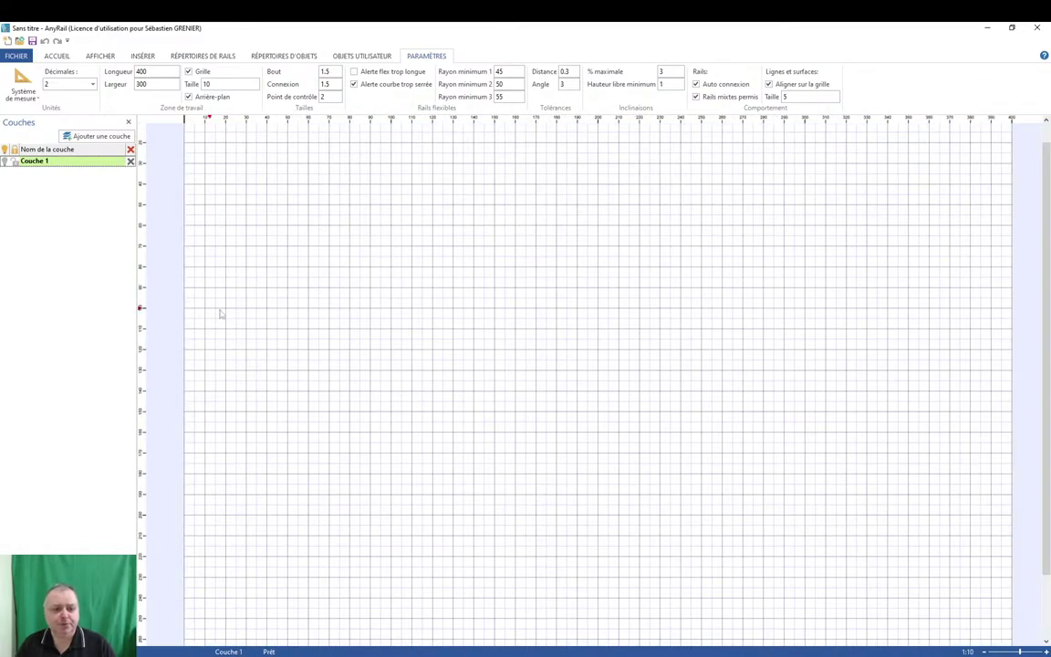
right_drag(221, 312, 246, 347)
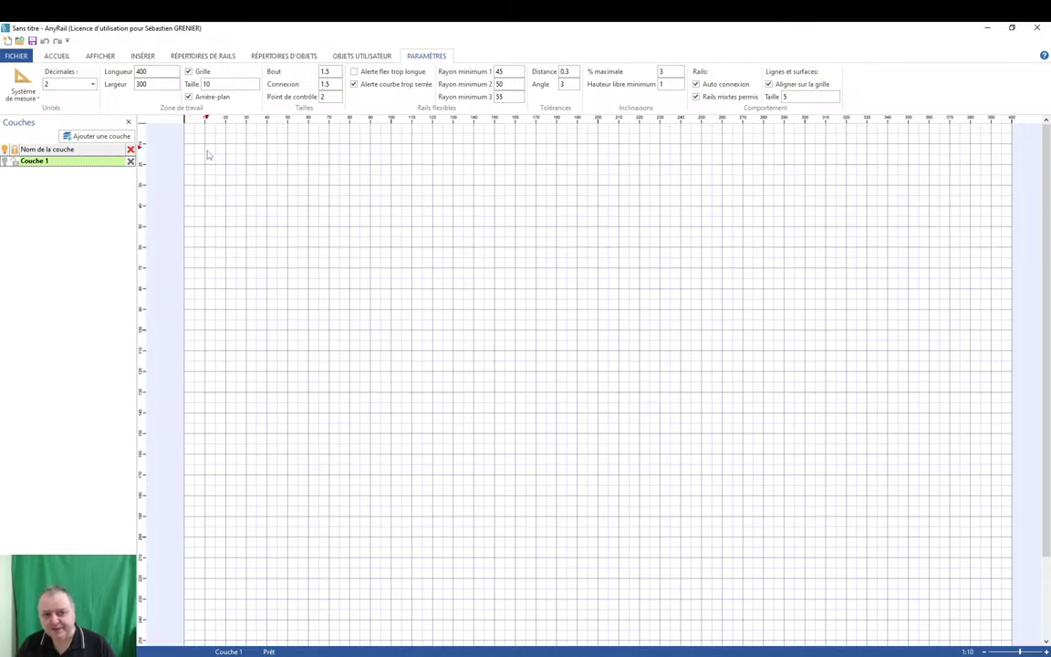
scroll(260, 273, down, 1)
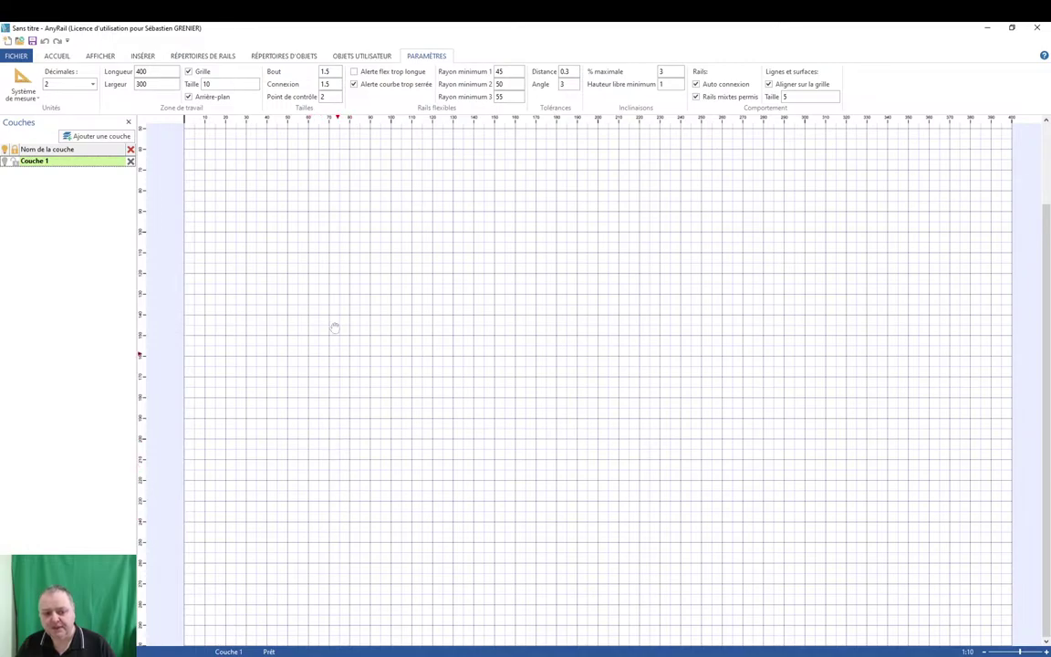
scroll(310, 412, up, 1)
scroll(285, 410, up, 3)
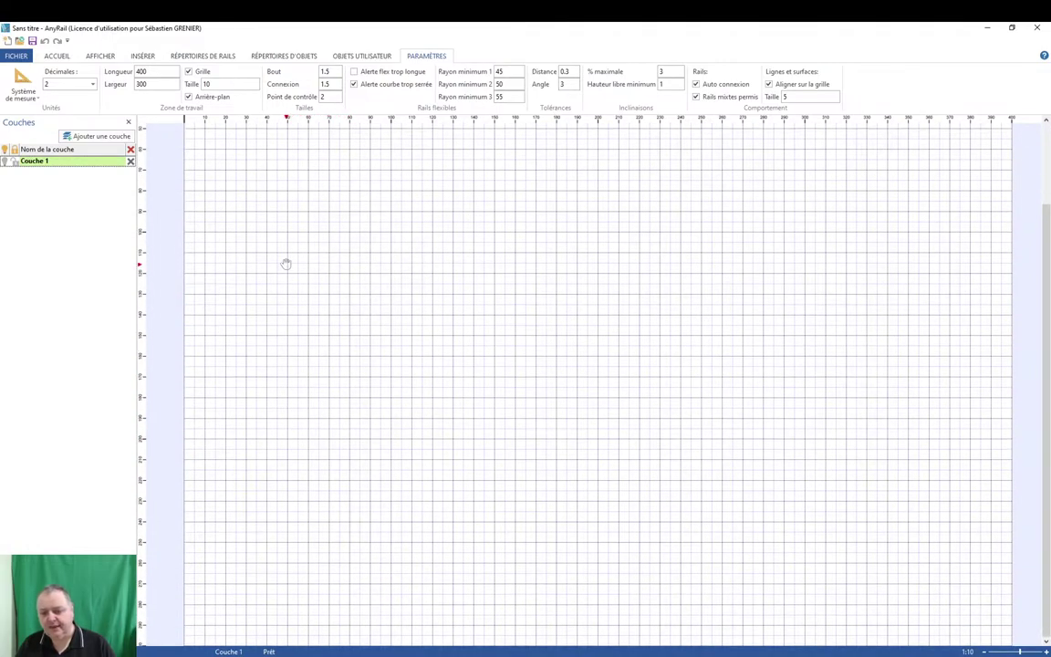
ctrl+scroll(303, 349, up, 2)
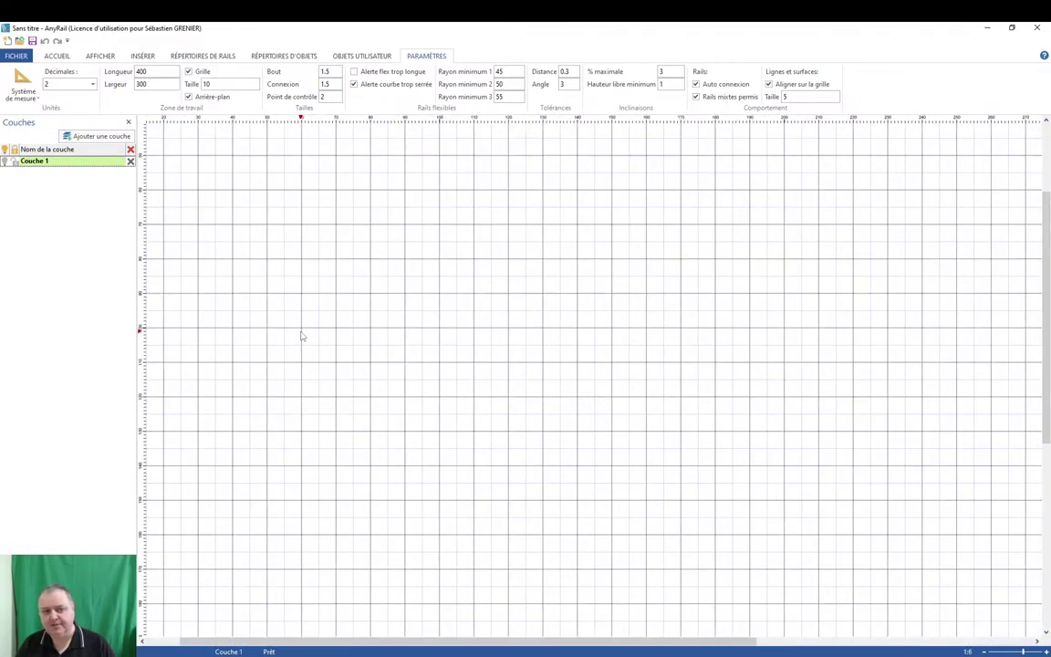
ctrl+scroll(390, 329, down, 2)
ctrl+scroll(326, 267, up, 2)
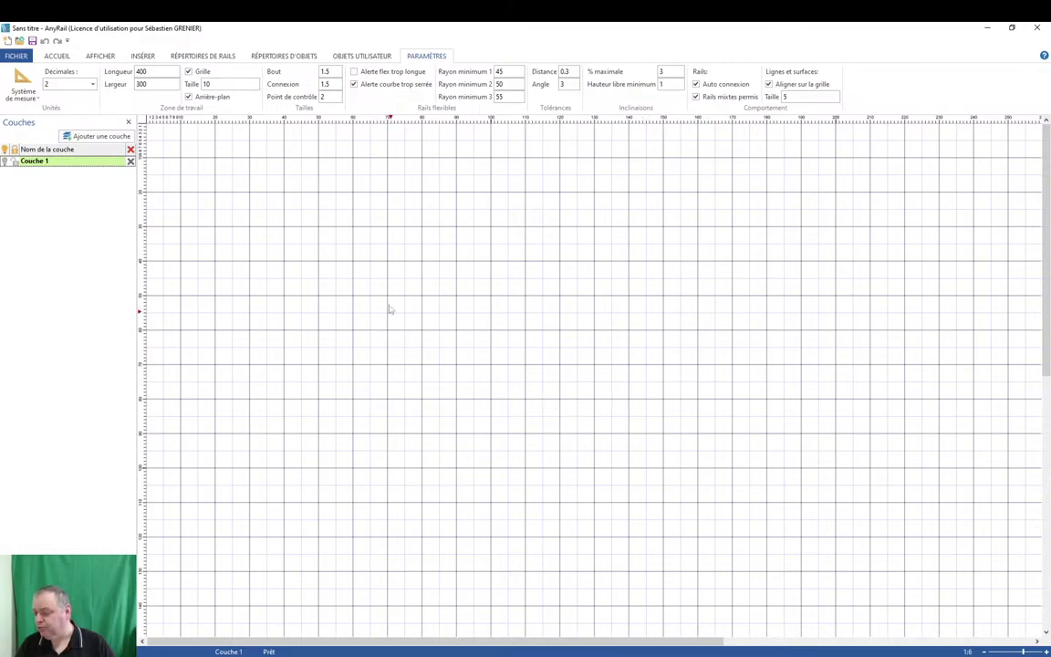
scroll(422, 278, down, 2)
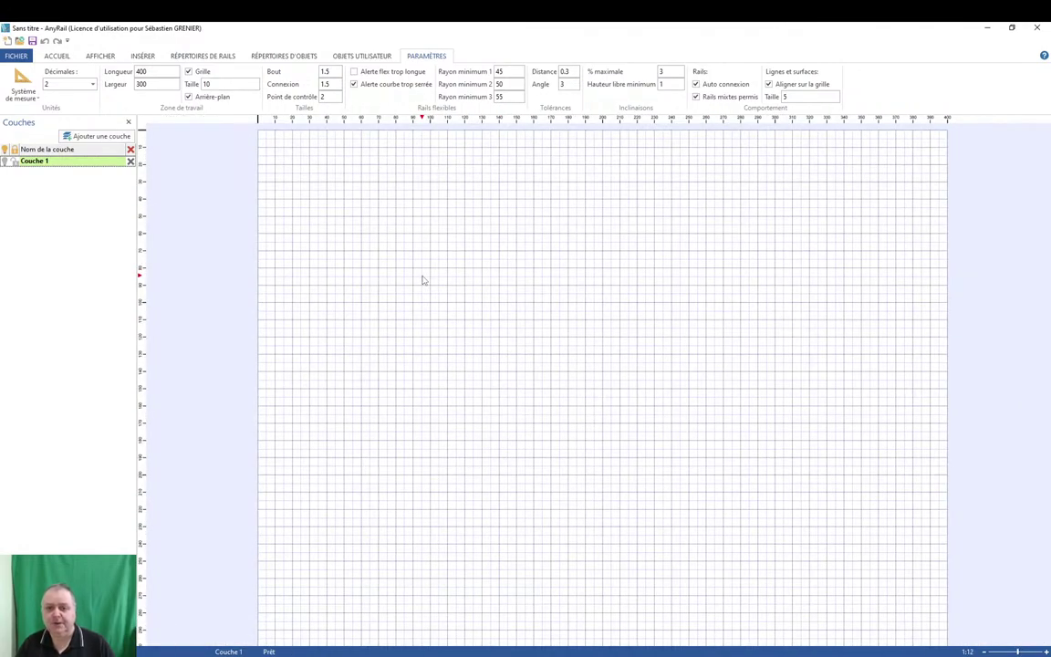
scroll(423, 280, down, 1)
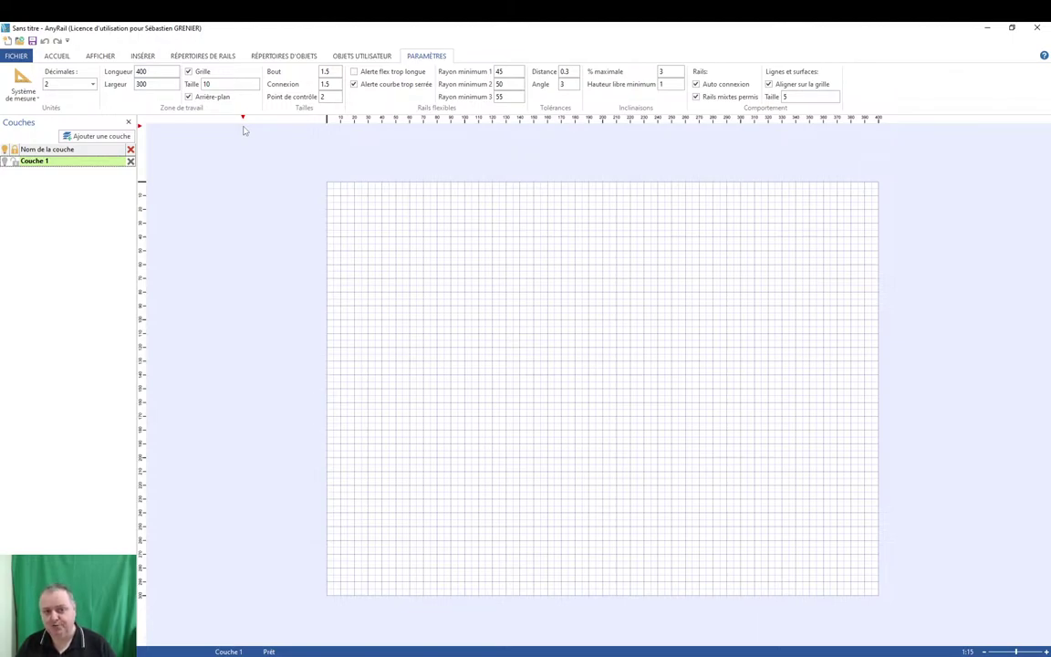
Enlarge the work area to a length of 600 and a width of 500.
double_click(155, 72)
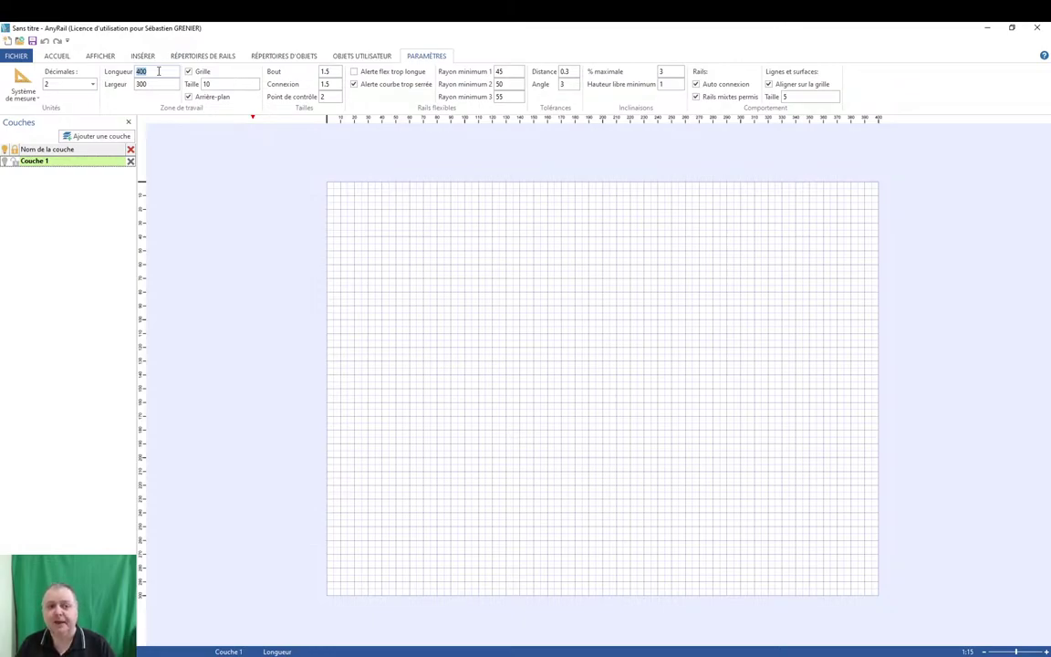
text(600)
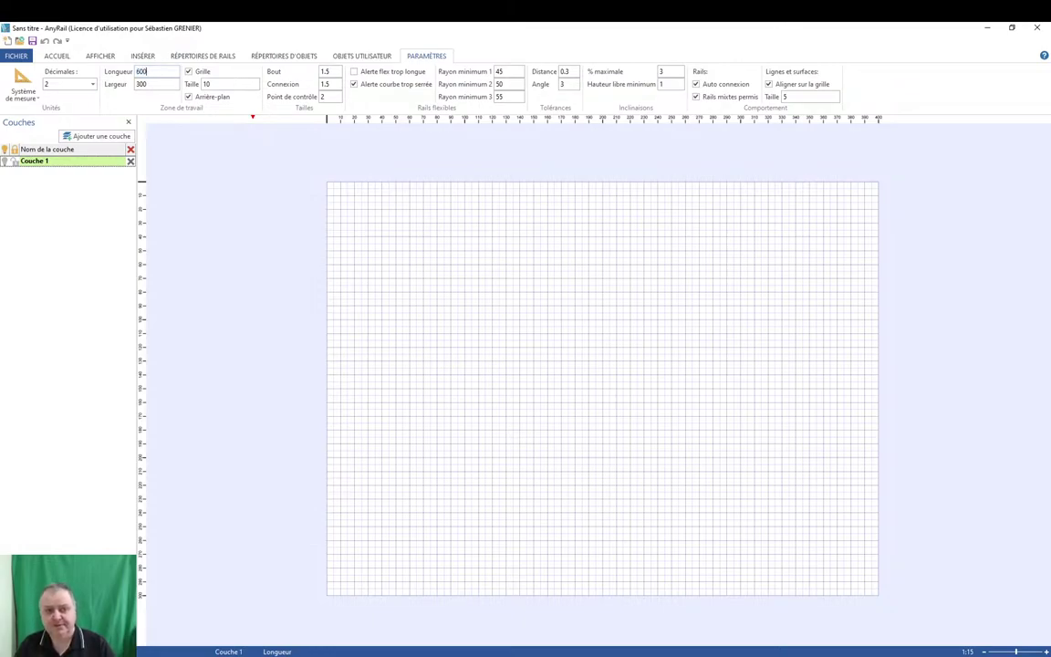
key(Tab)
text(500)
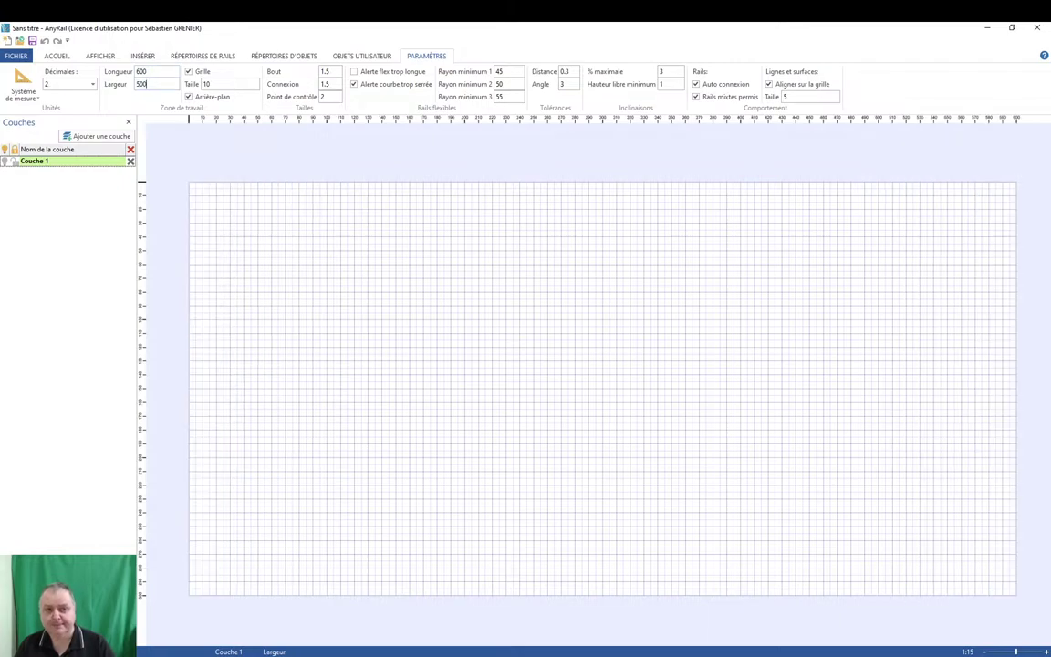
key(Return)
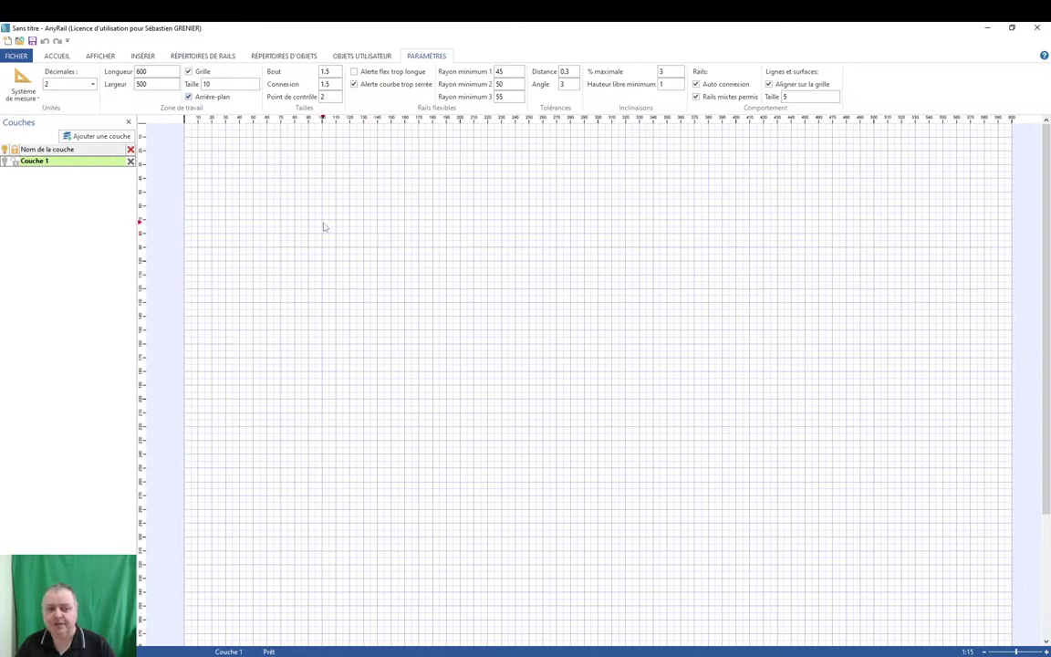
Inspect the extent of the enlarged work area and fit it to the window.
scroll(225, 293, down, 2)
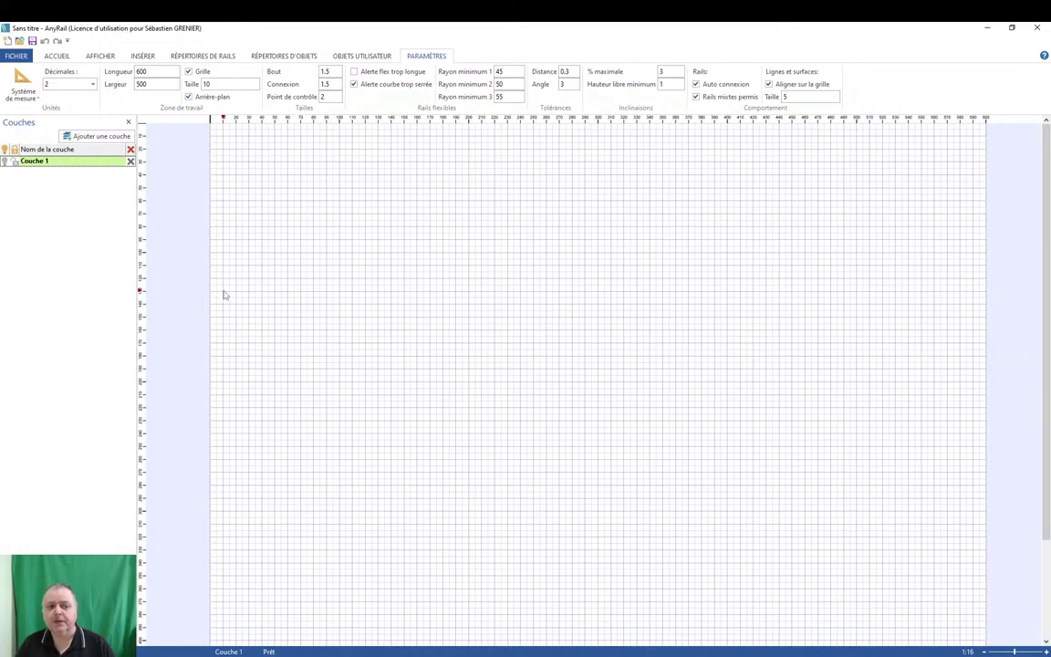
scroll(209, 267, up, 1)
scroll(215, 267, down, 1)
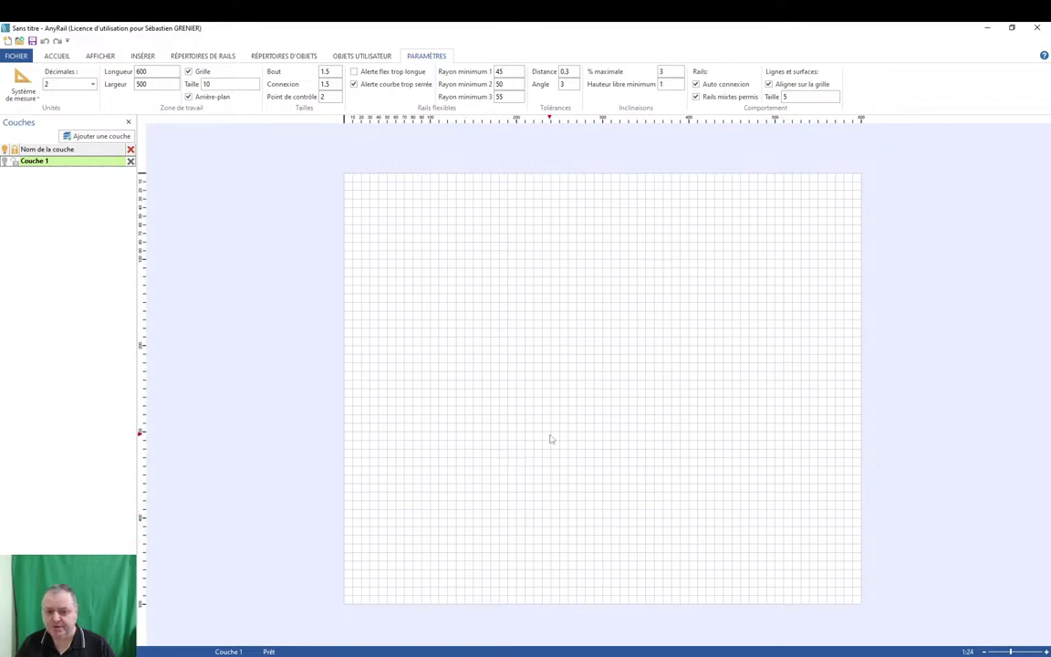
scroll(407, 428, up, 2)
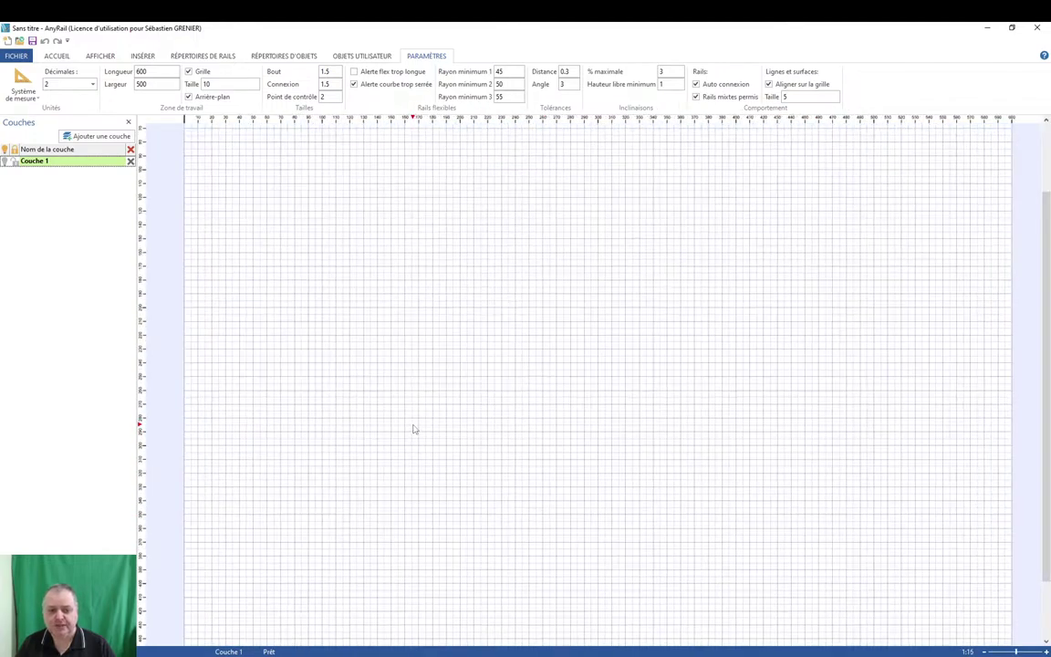
scroll(571, 391, down, 3)
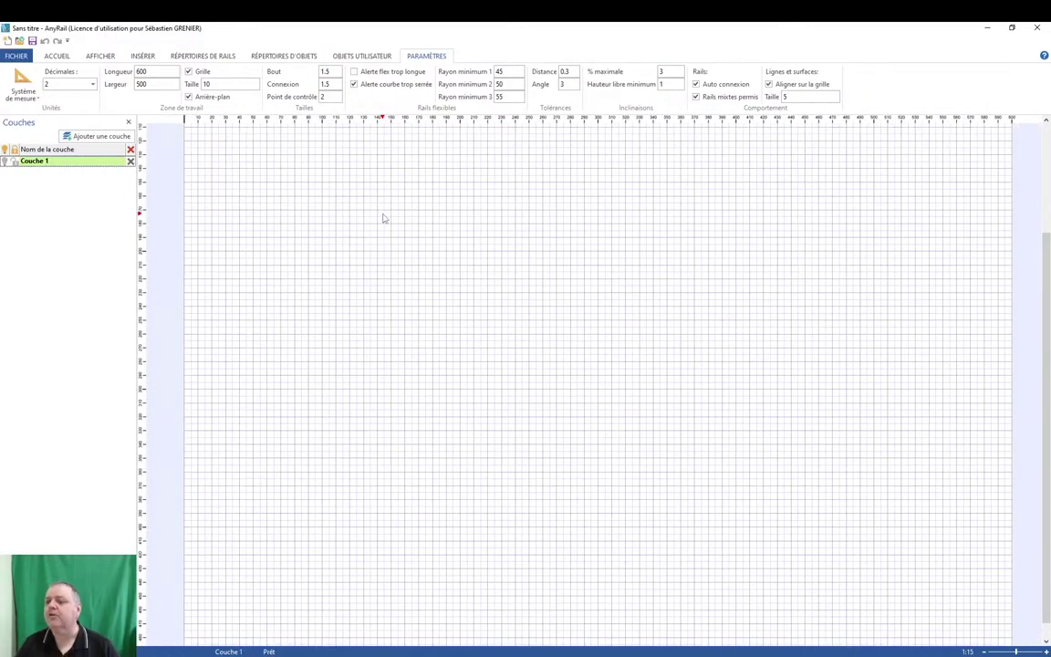
scroll(382, 237, up, 3)
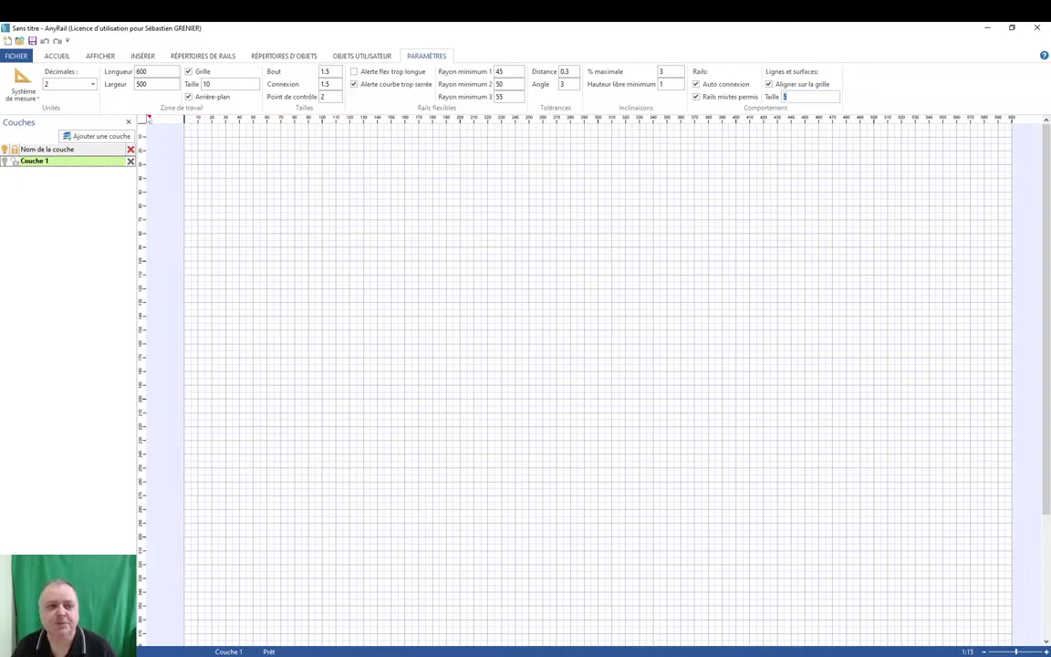
click(56, 56)
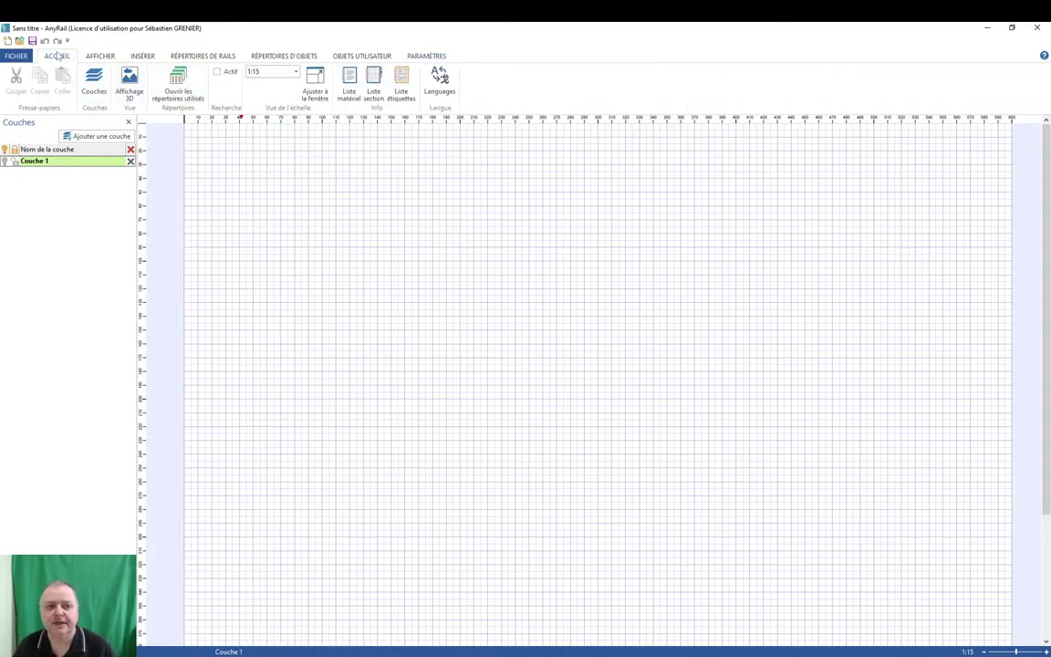
click(315, 87)
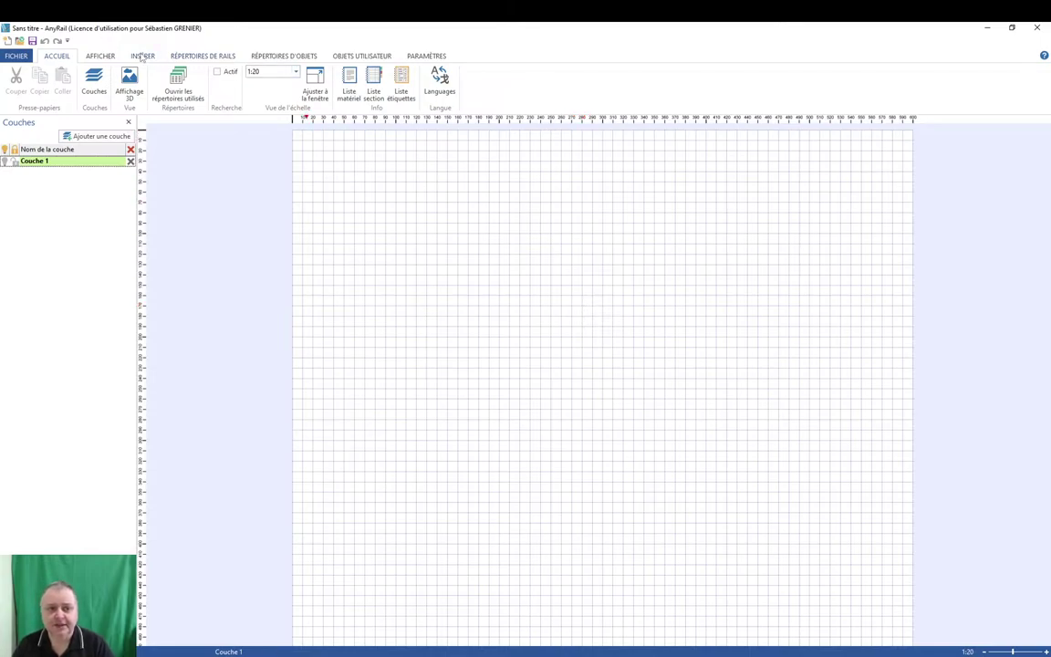
Open the Peco track library 00/H0 Peco Streamline Code 75.
click(210, 59)
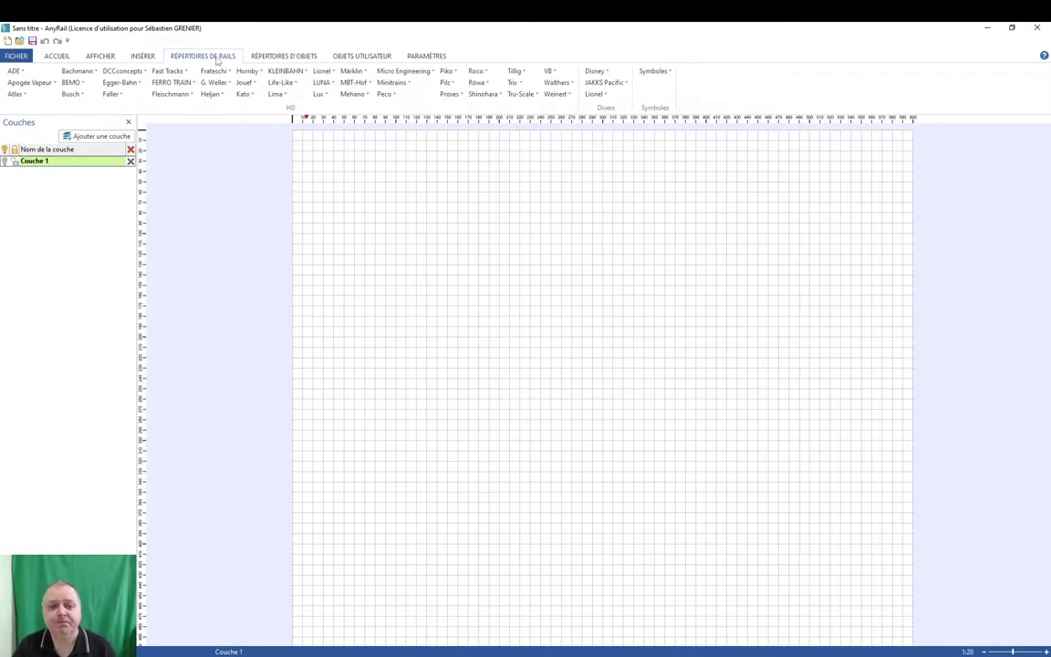
click(386, 94)
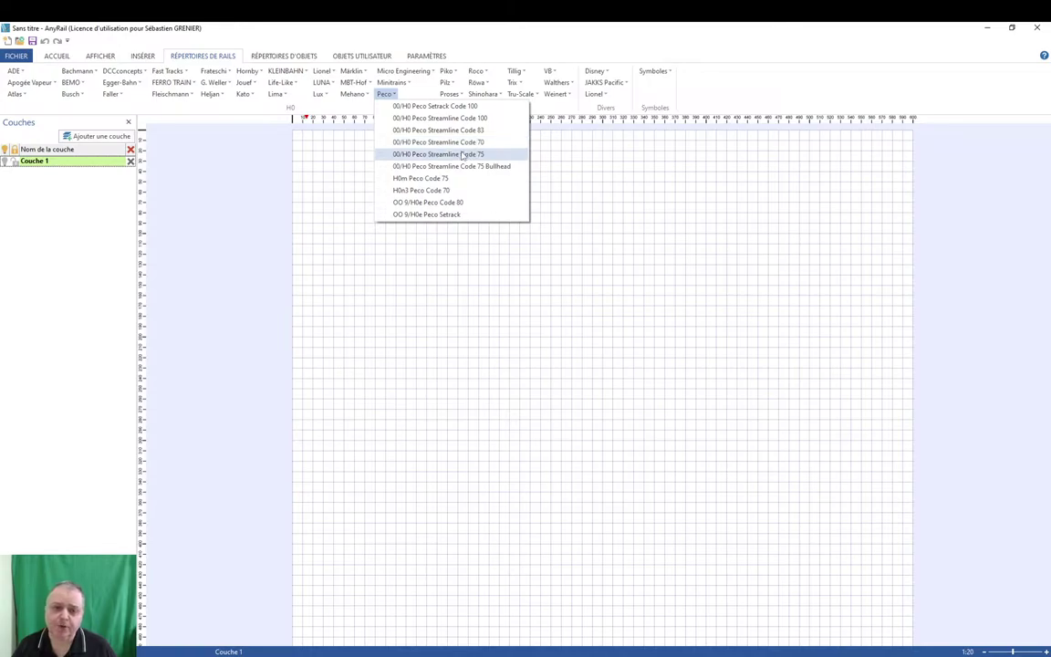
click(462, 155)
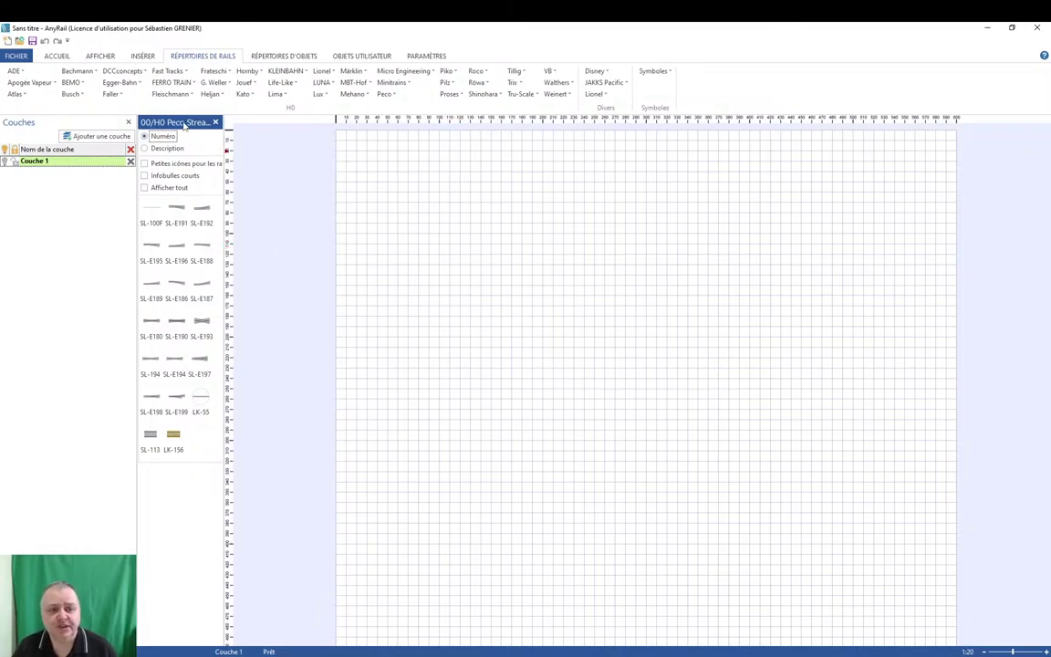
Widen the Peco track library list and check the hide option of the LK-156 and SL-113 tracks.
drag(223, 163, 243, 166)
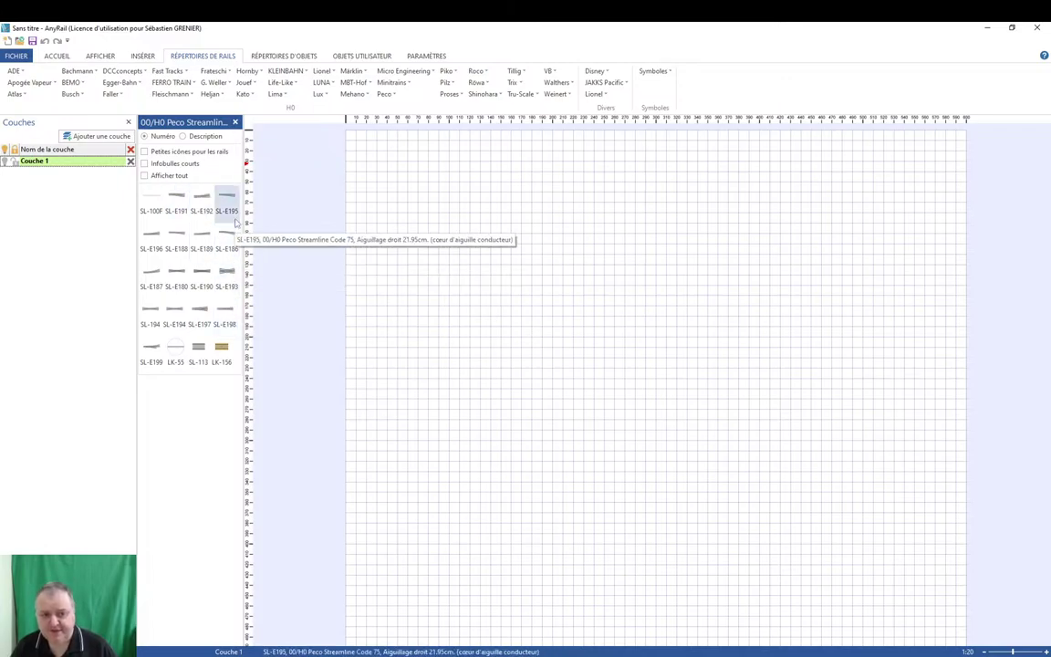
right_click(225, 358)
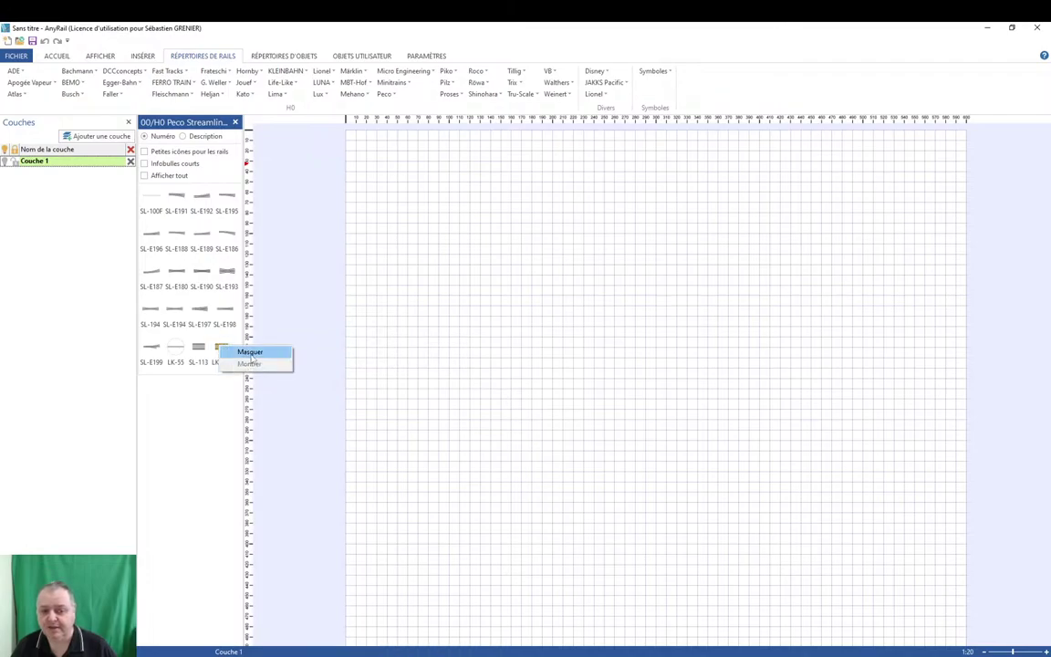
click(197, 356)
right_click(194, 361)
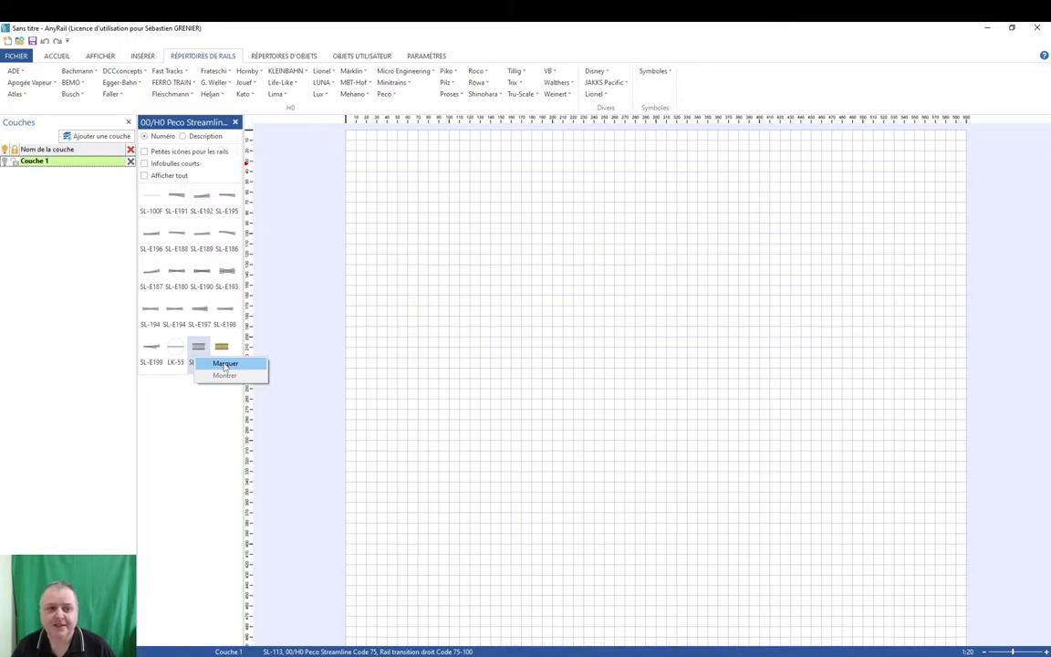
click(185, 423)
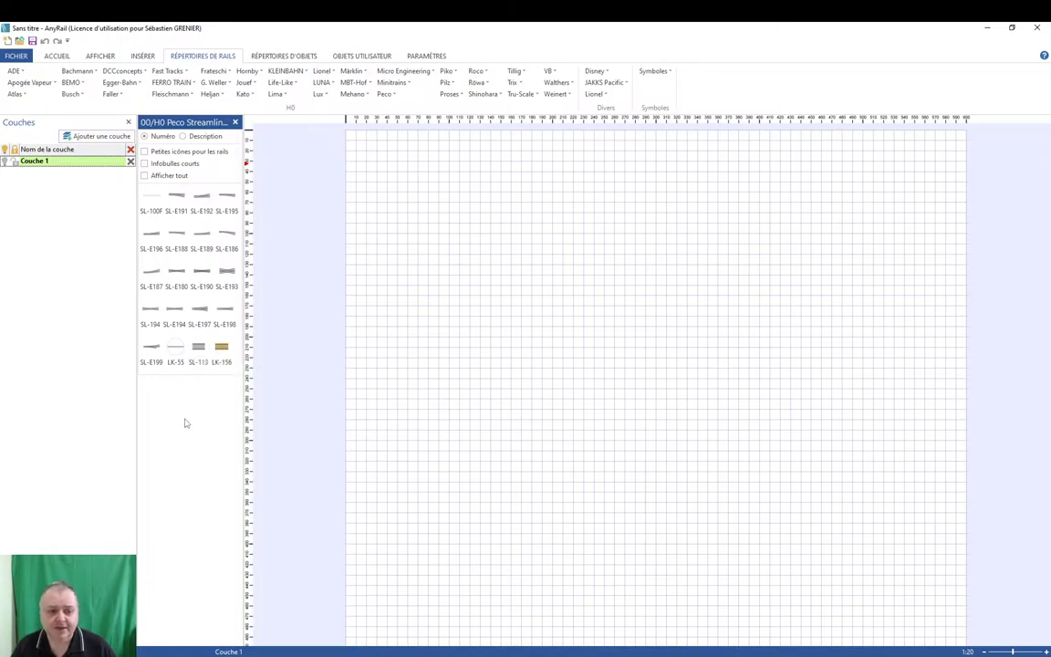
Examine the full library including its hidden tracks, and return to the filtered list.
click(177, 177)
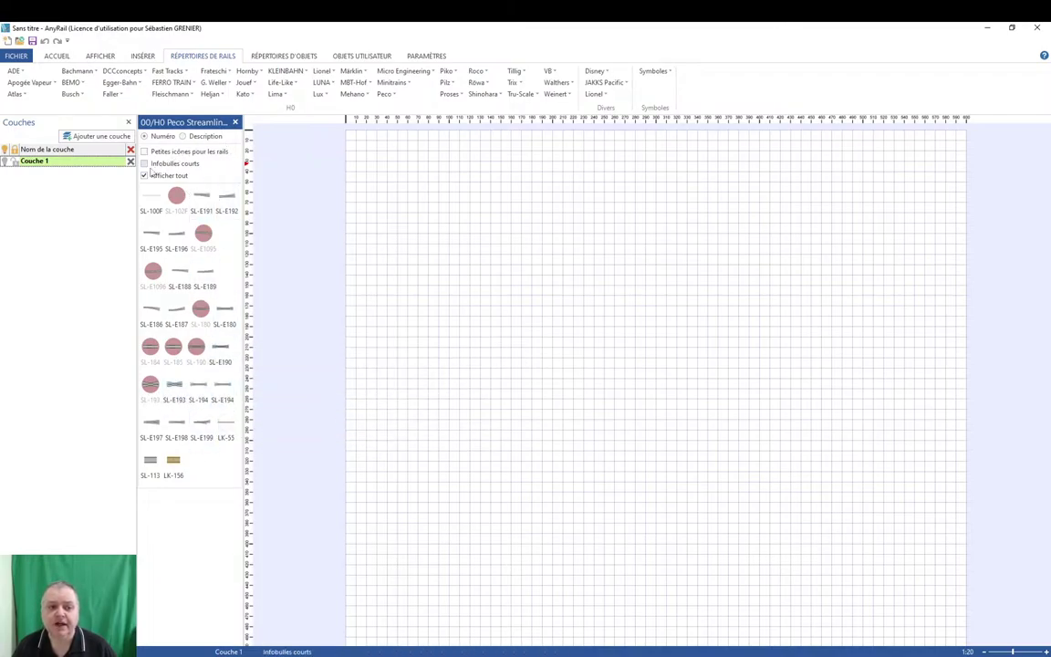
click(147, 174)
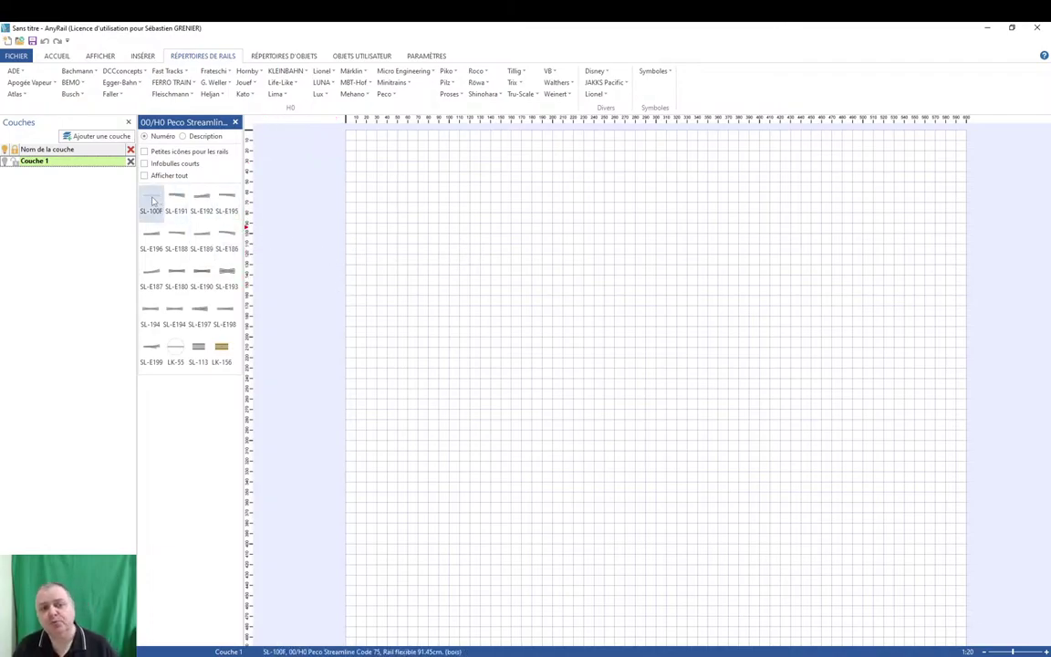
Place an SL-100F flexible track horizontally in the upper middle part of the work area.
drag(148, 199, 603, 281)
scroll(614, 292, up, 4)
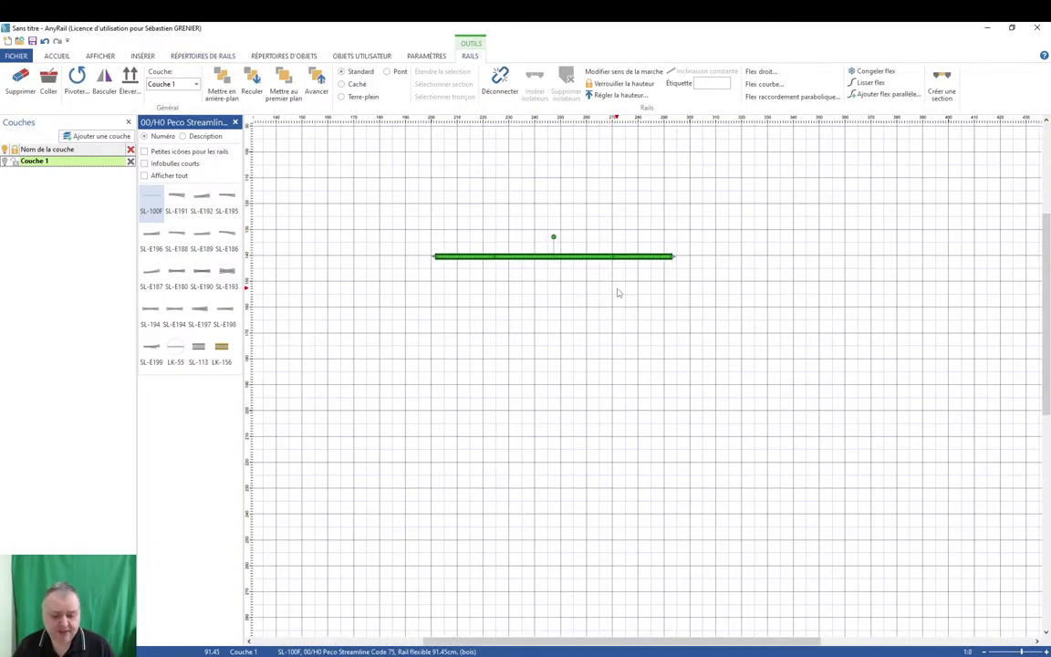
right_drag(616, 293, 709, 406)
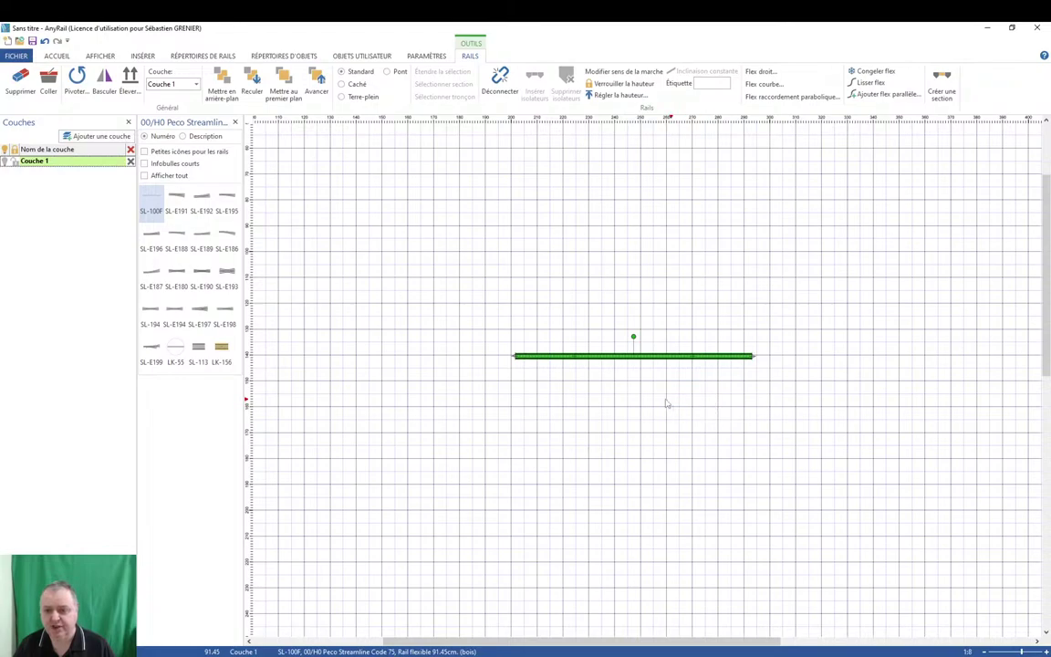
scroll(635, 397, down, 2)
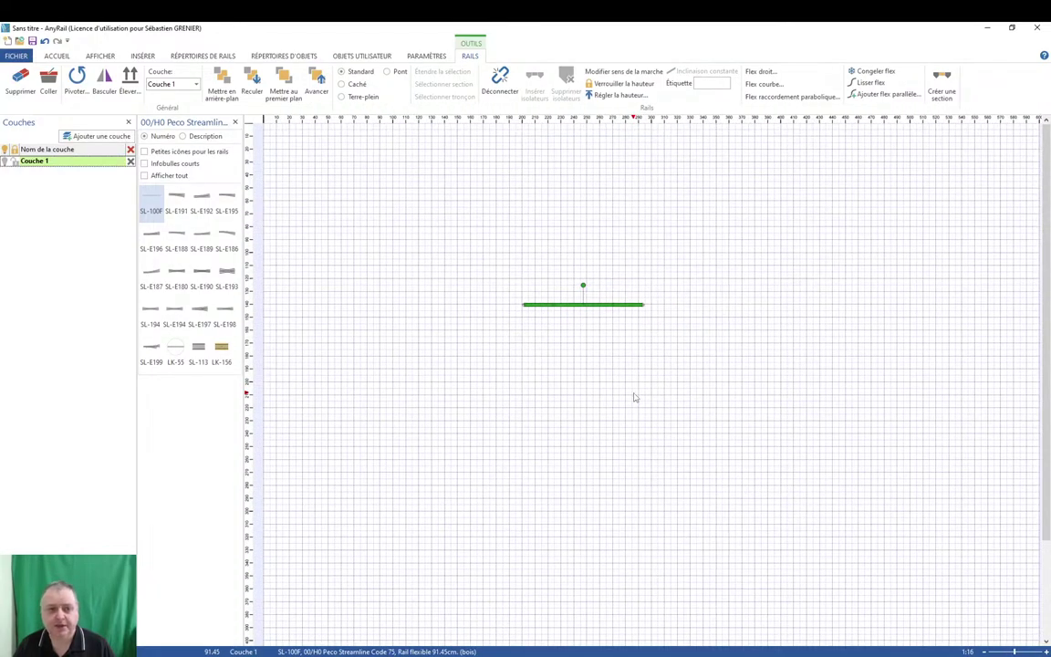
Check the whole plan fitted to the window and move the SL-100F flexible track slightly down and to the right.
click(55, 57)
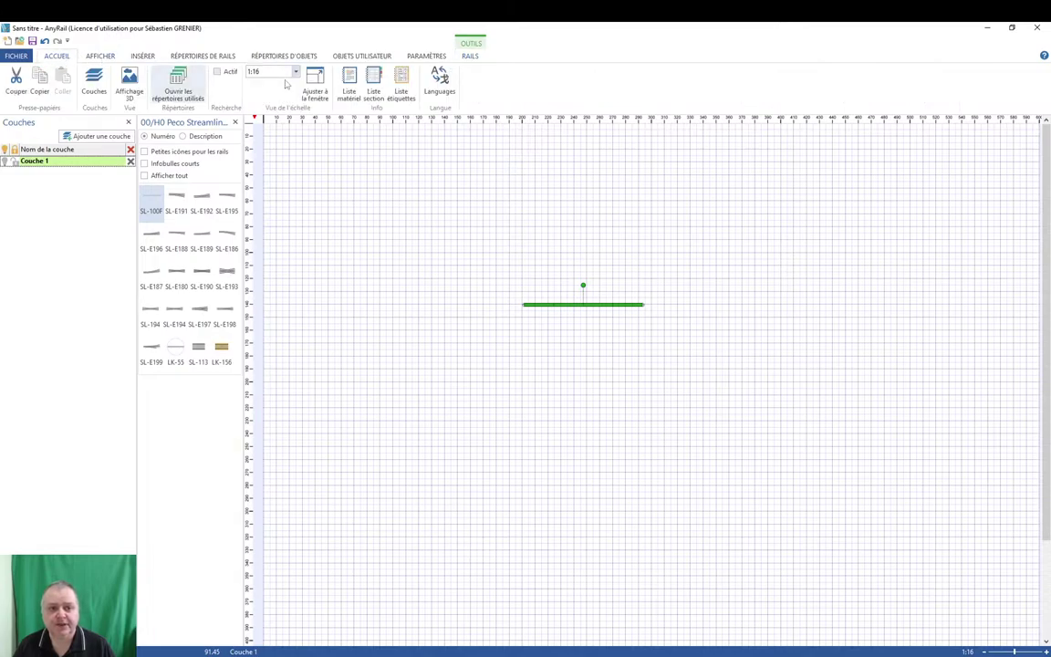
click(322, 86)
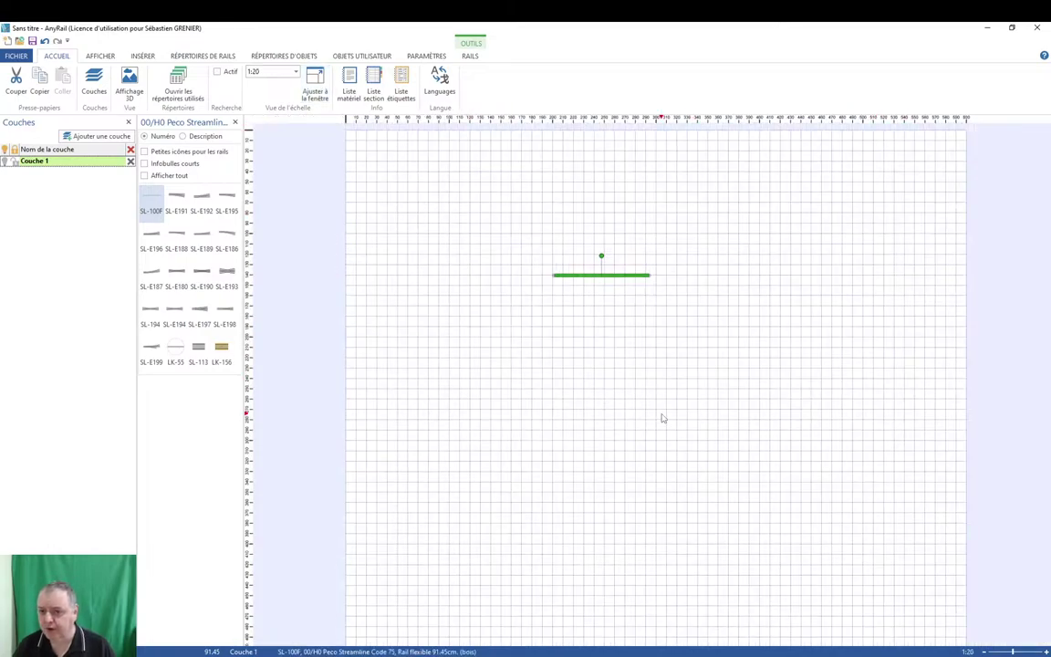
scroll(628, 291, up, 3)
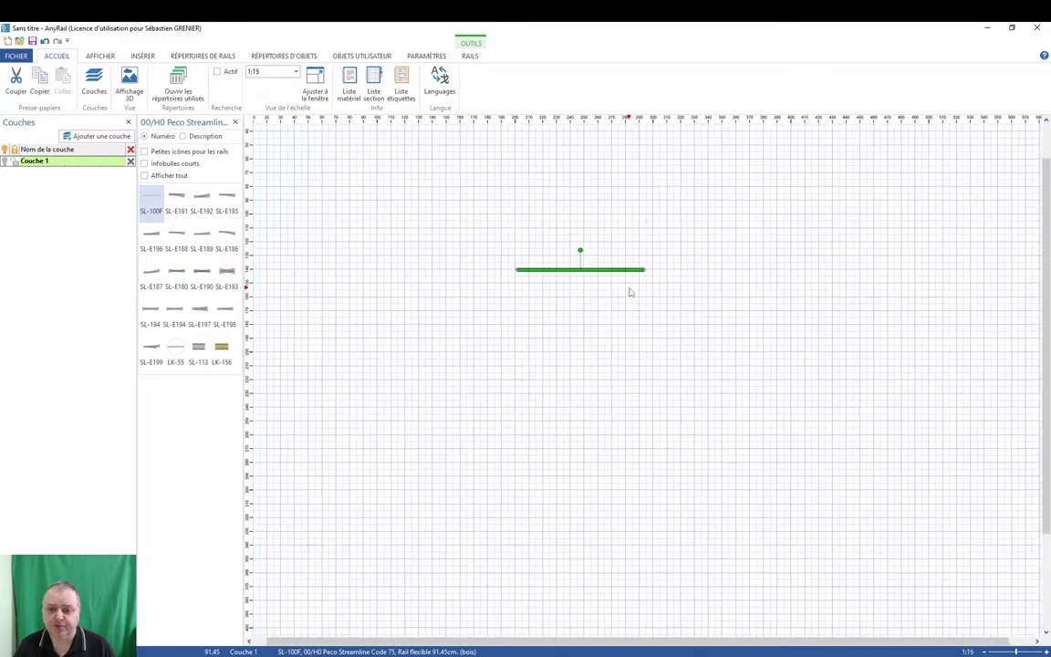
drag(572, 267, 628, 389)
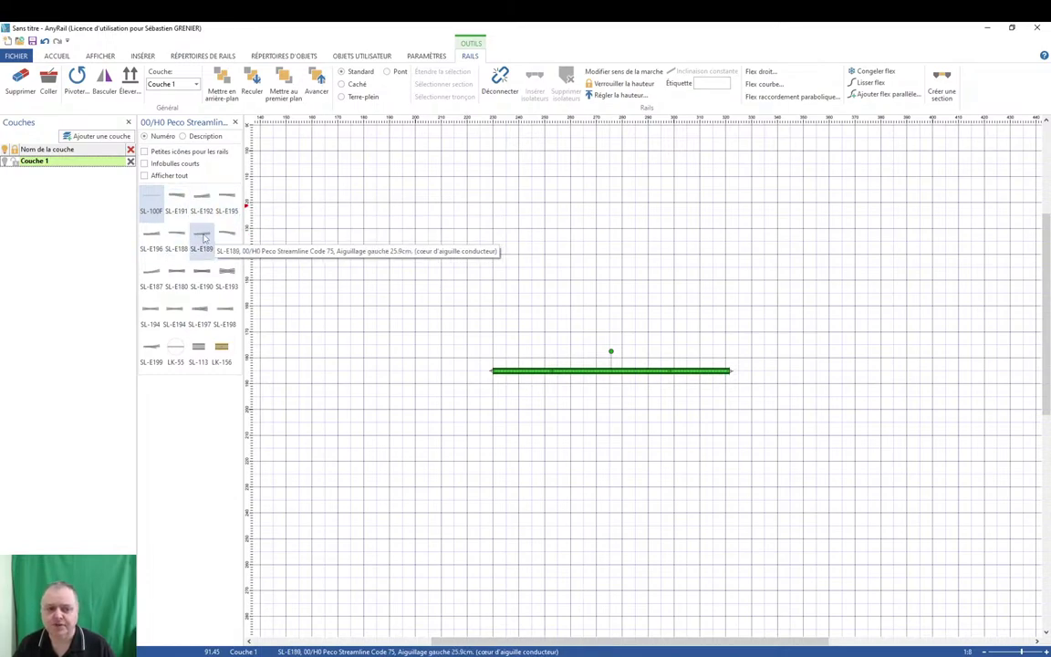
Connect an SL-E189 left turnout to the flexible track's right end and an SL-E188 right turnout to its diverging branch.
click(200, 235)
click(766, 369)
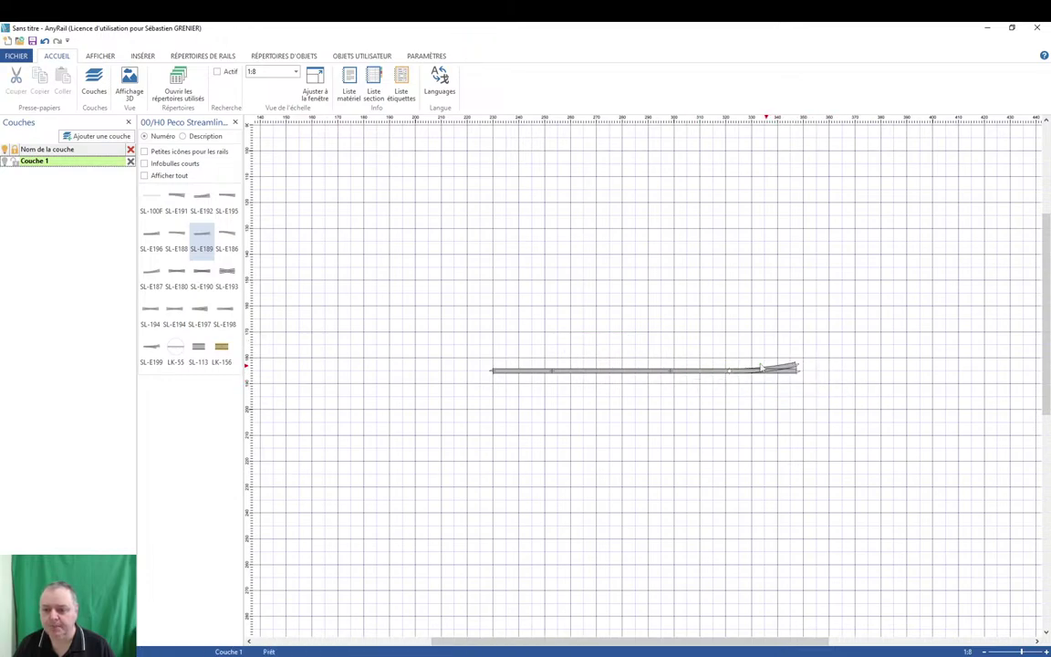
click(176, 236)
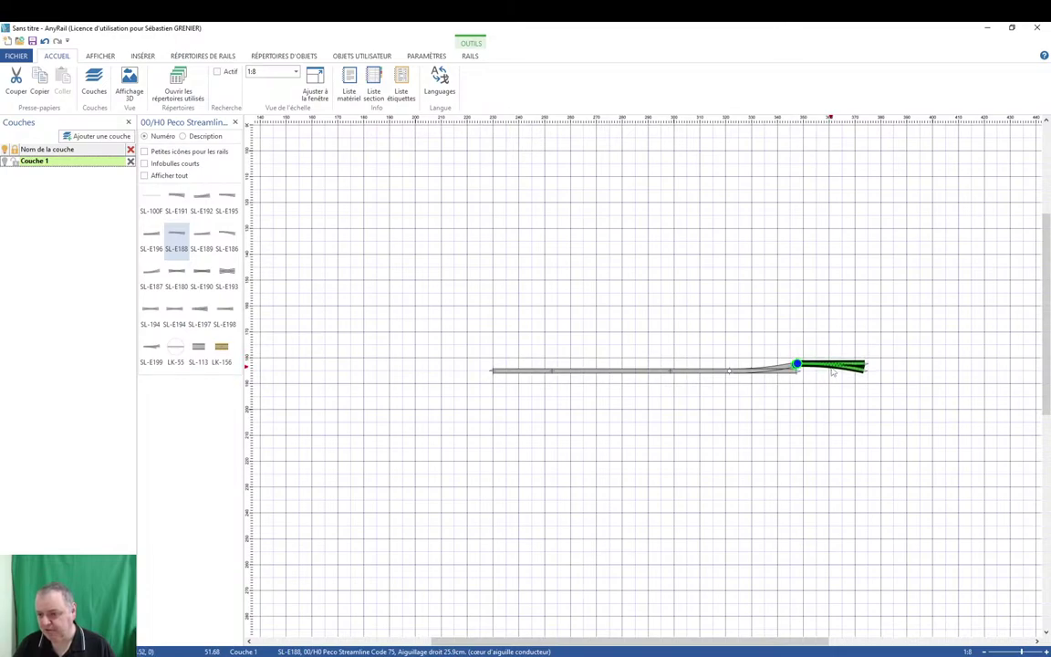
click(832, 372)
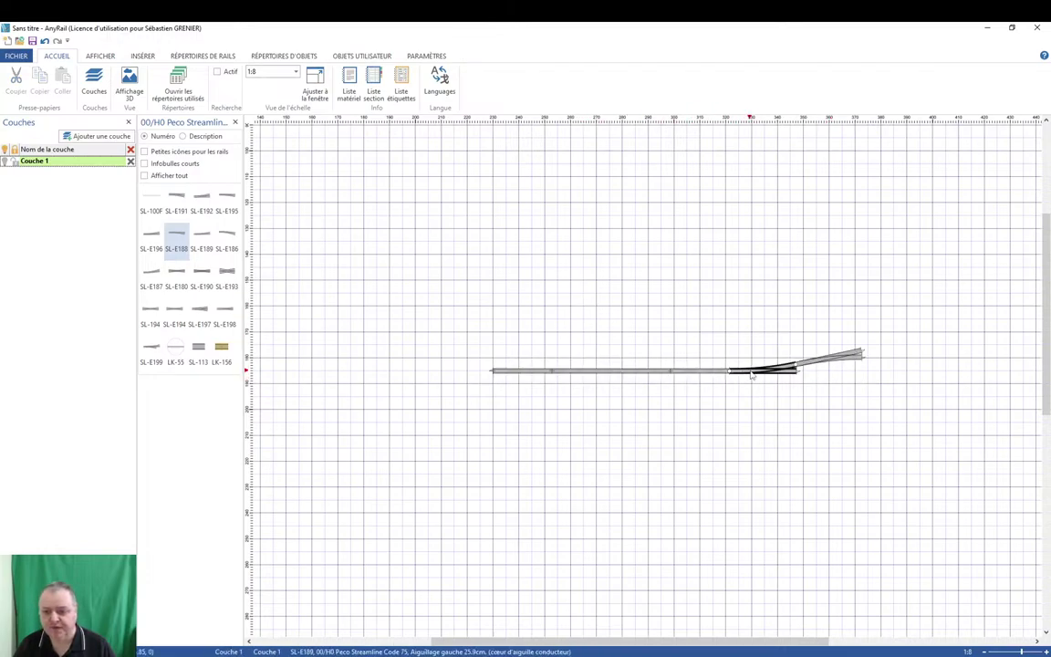
Move the connected tracks to the left and extend the diagonal with two more SL-E188 right turnouts.
drag(755, 375, 575, 363)
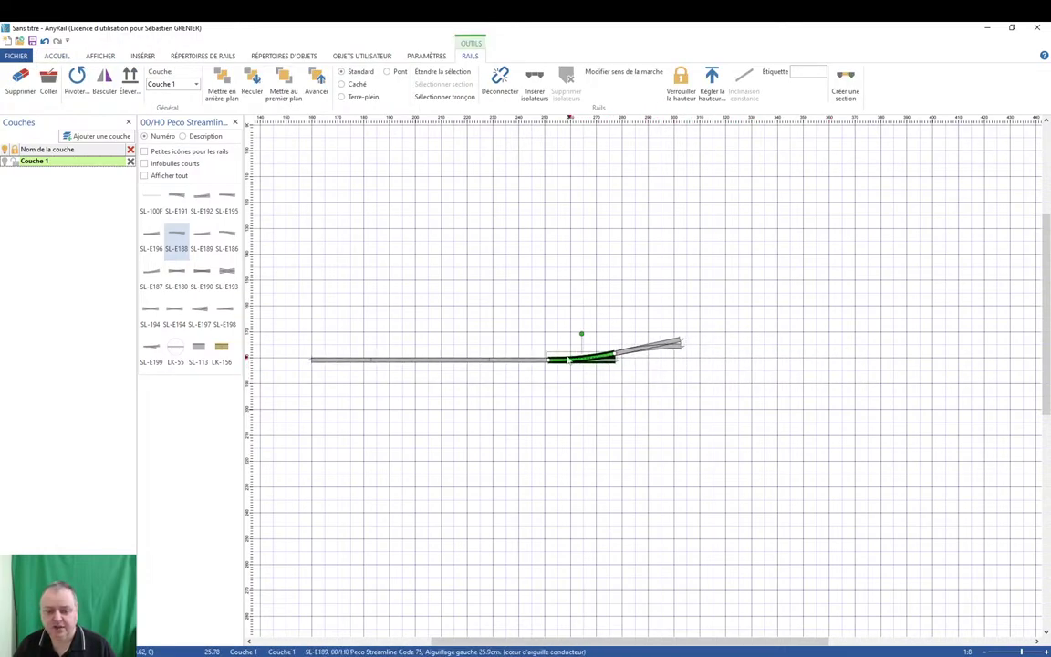
click(176, 235)
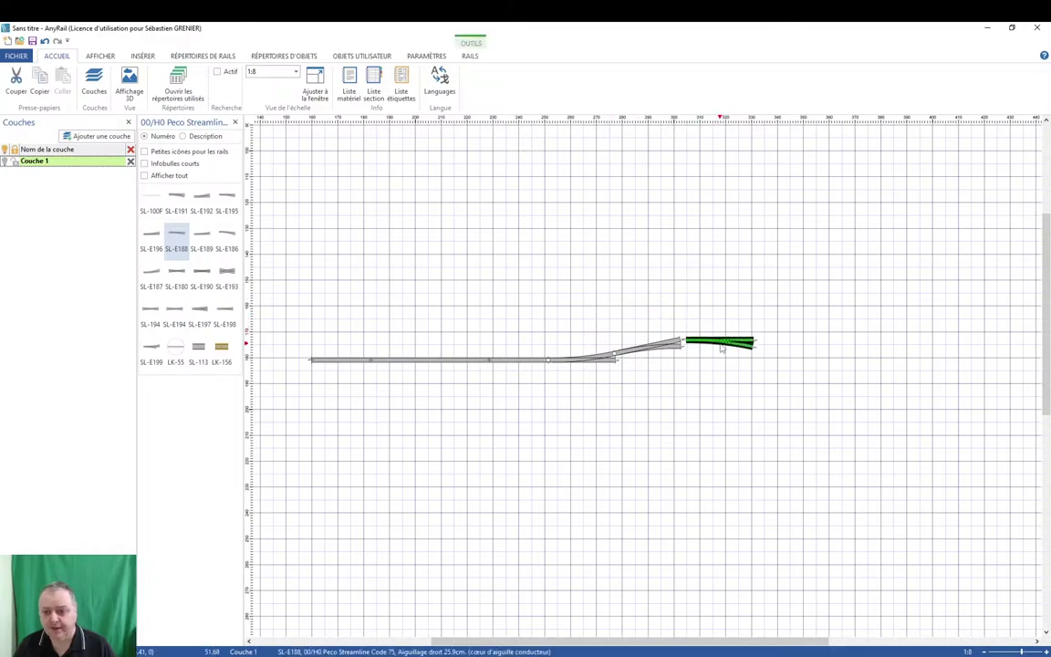
click(716, 348)
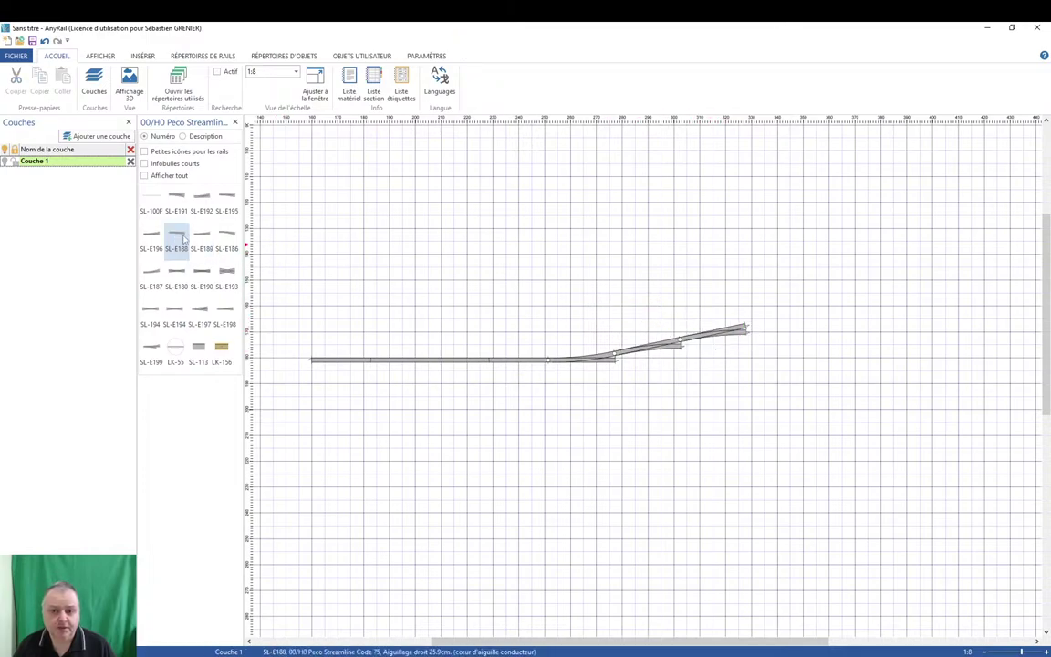
click(786, 326)
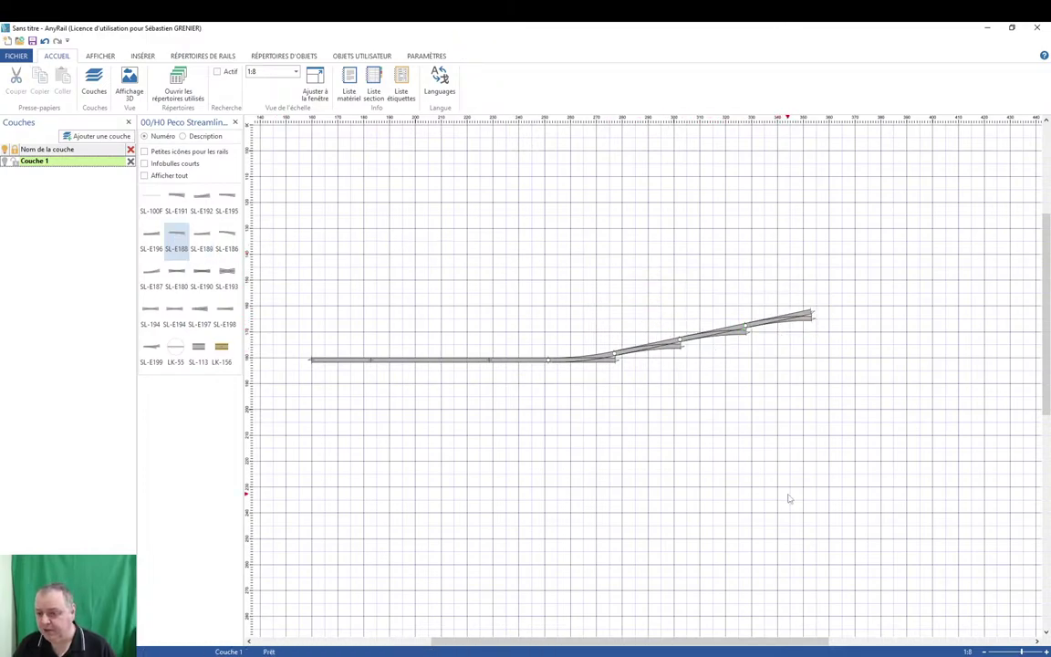
Attach SL-100F flexible tracks to the horizontal exits of the SL-E189 and the first two SL-E188 turnouts, and shift the layout up slightly.
click(151, 197)
click(739, 368)
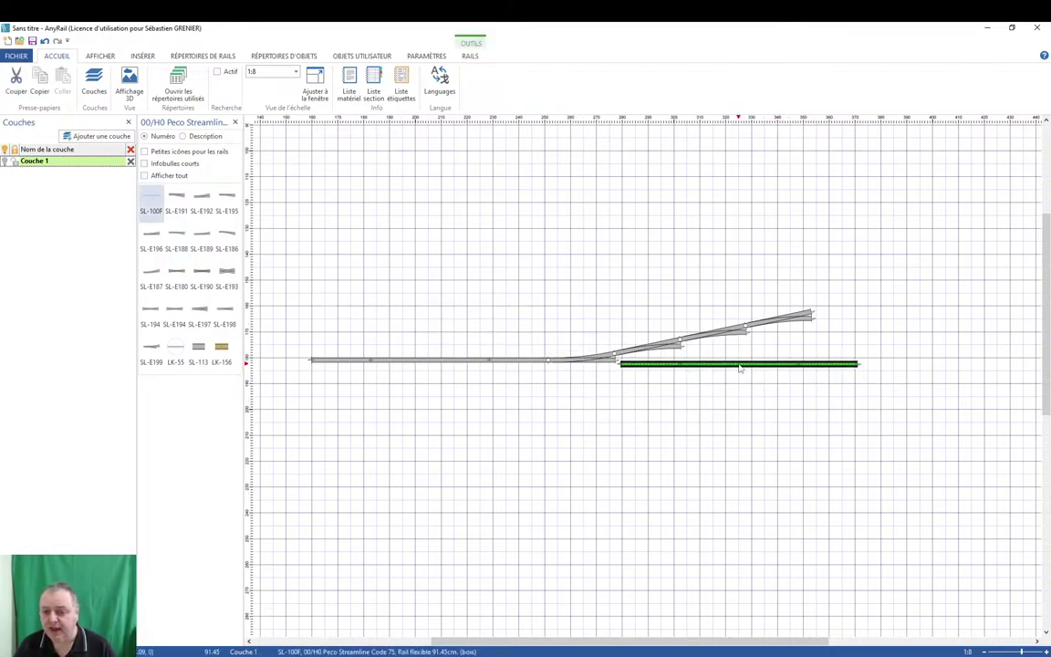
click(730, 383)
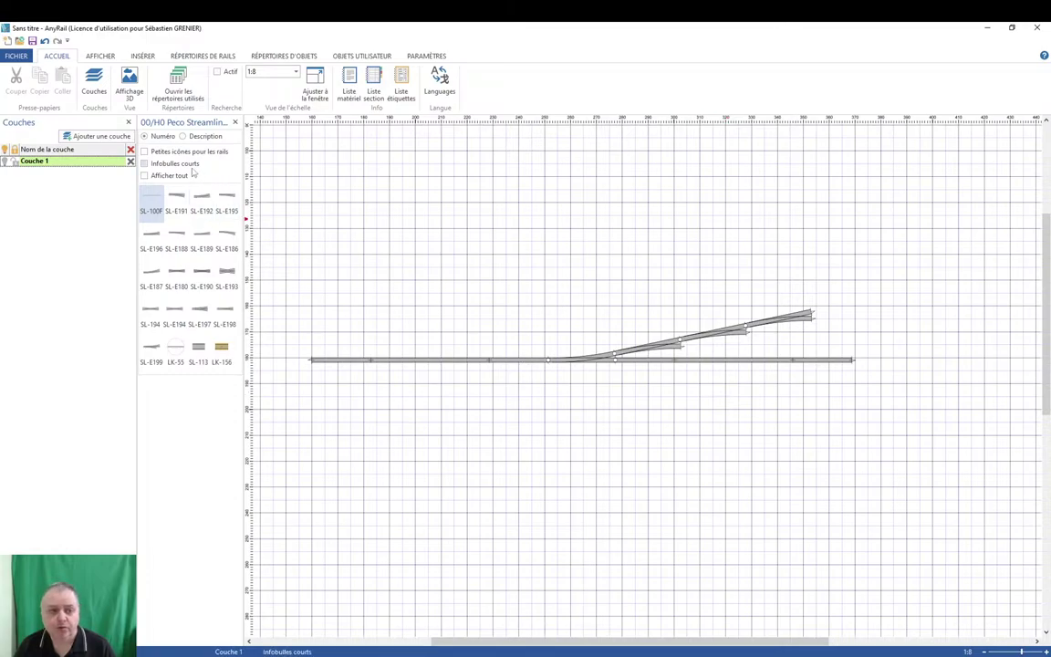
click(152, 197)
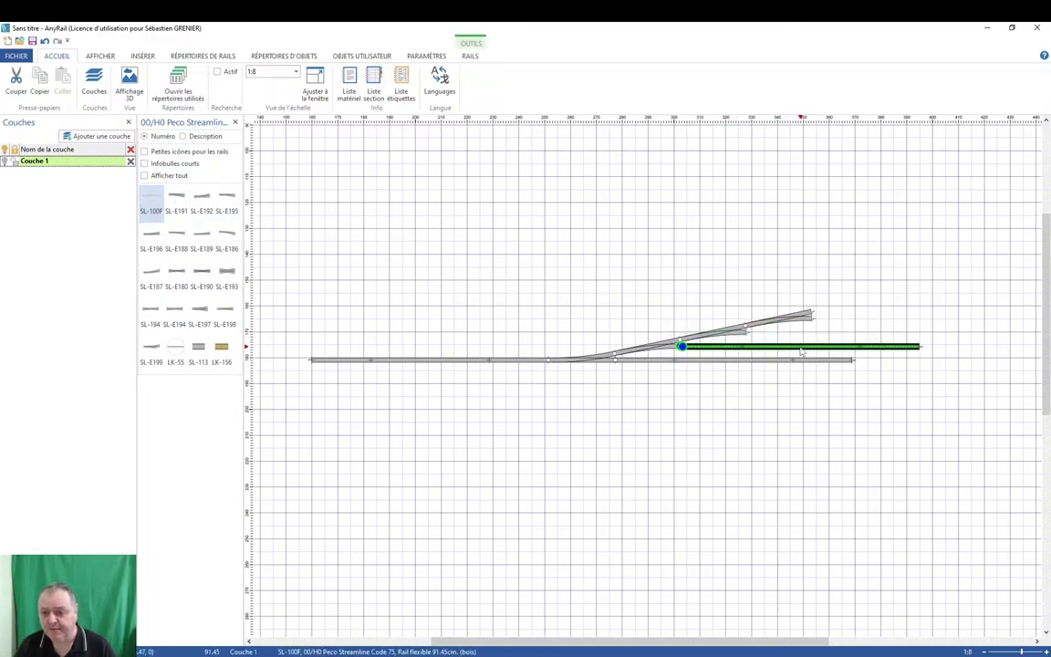
click(825, 363)
click(329, 202)
click(151, 197)
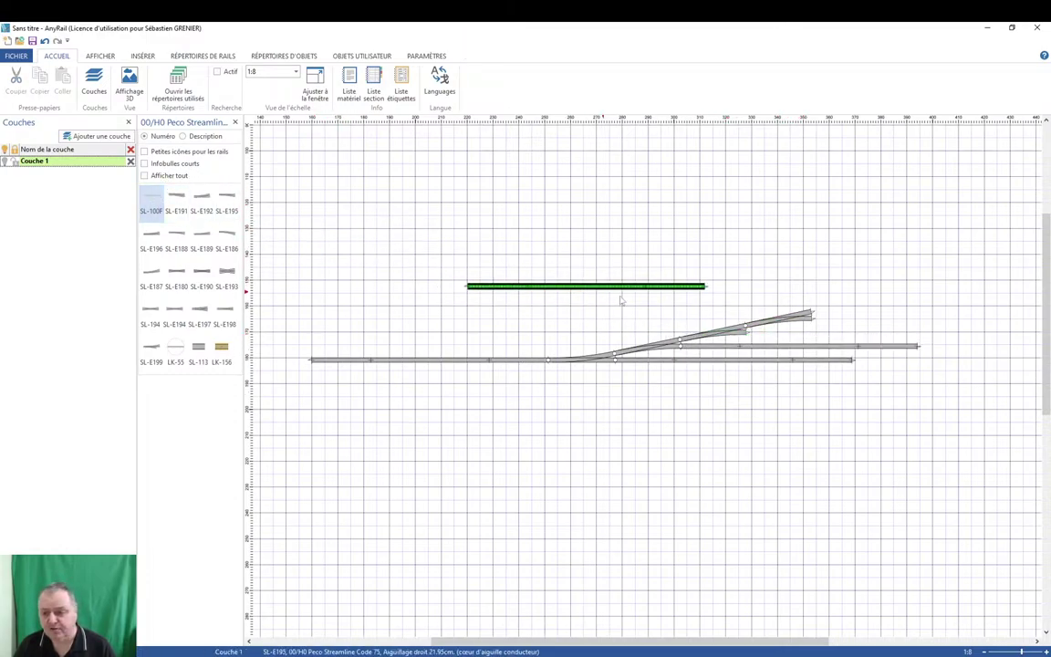
click(869, 337)
click(875, 415)
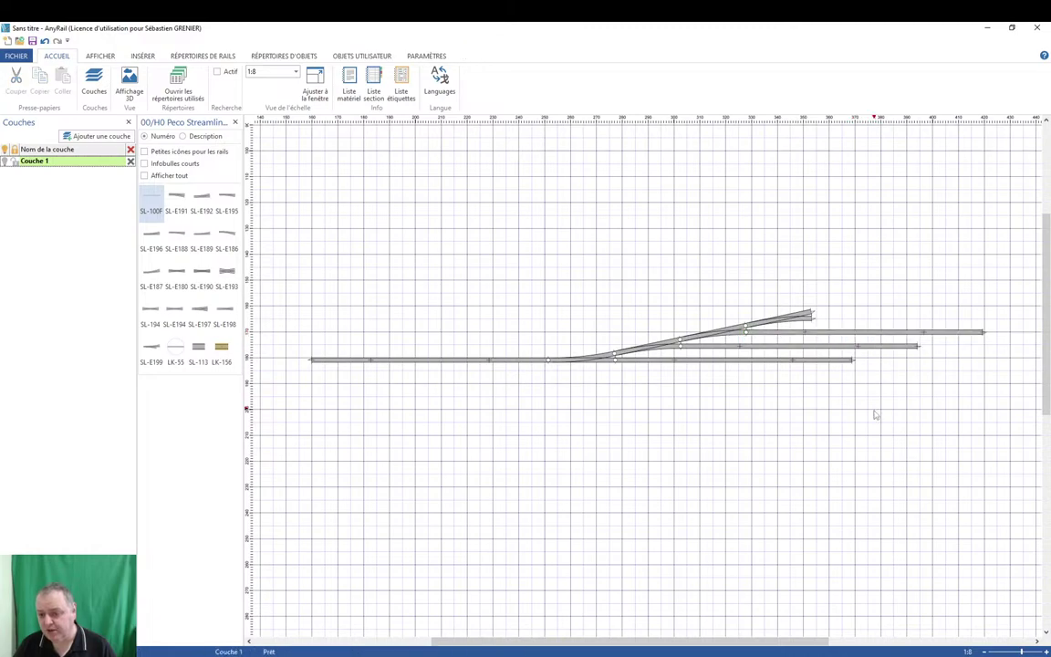
mouse_move(650, 345)
mouse_down()
mouse_move(594, 356)
mouse_move(653, 333)
mouse_up()
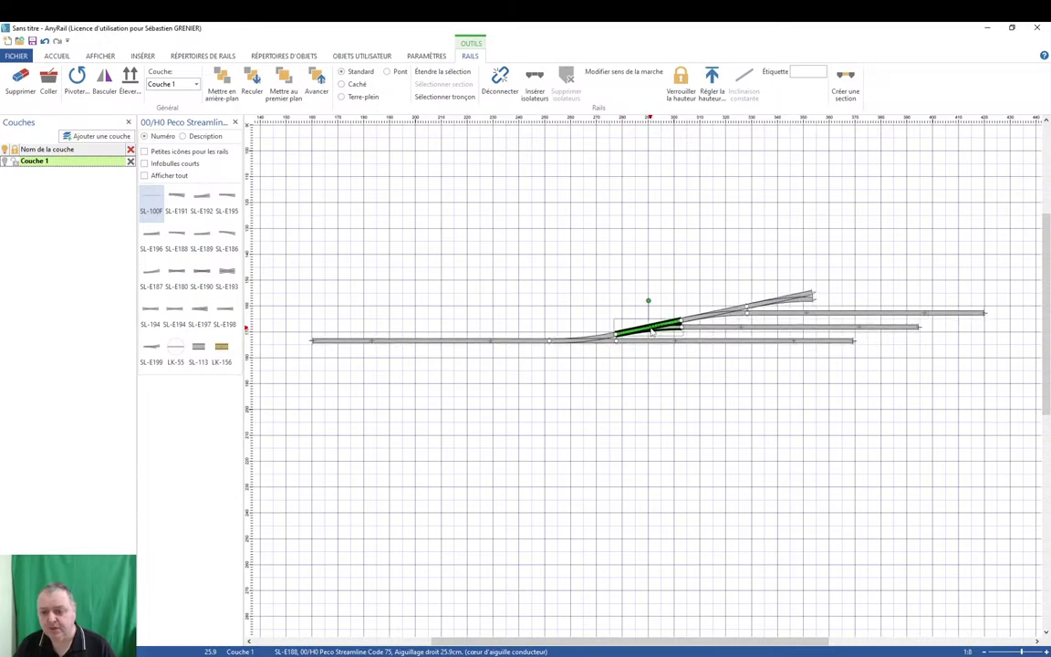
Duplicate the uppermost SL-100F flexible track, move the copy above the turnouts and delete it.
click(853, 316)
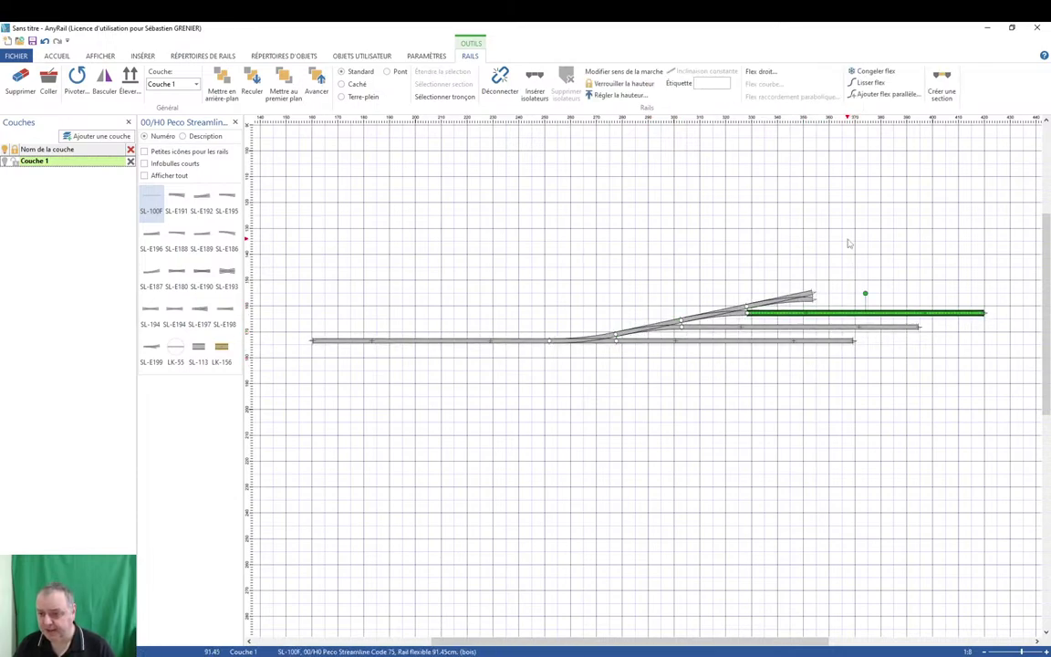
drag(823, 316, 647, 245)
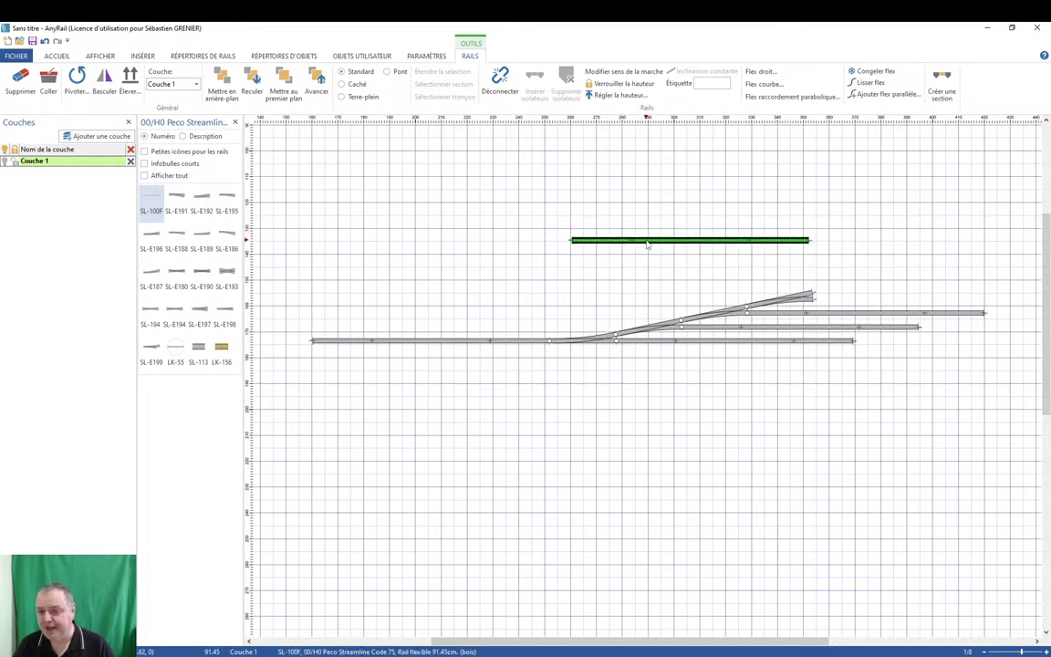
key(Delete)
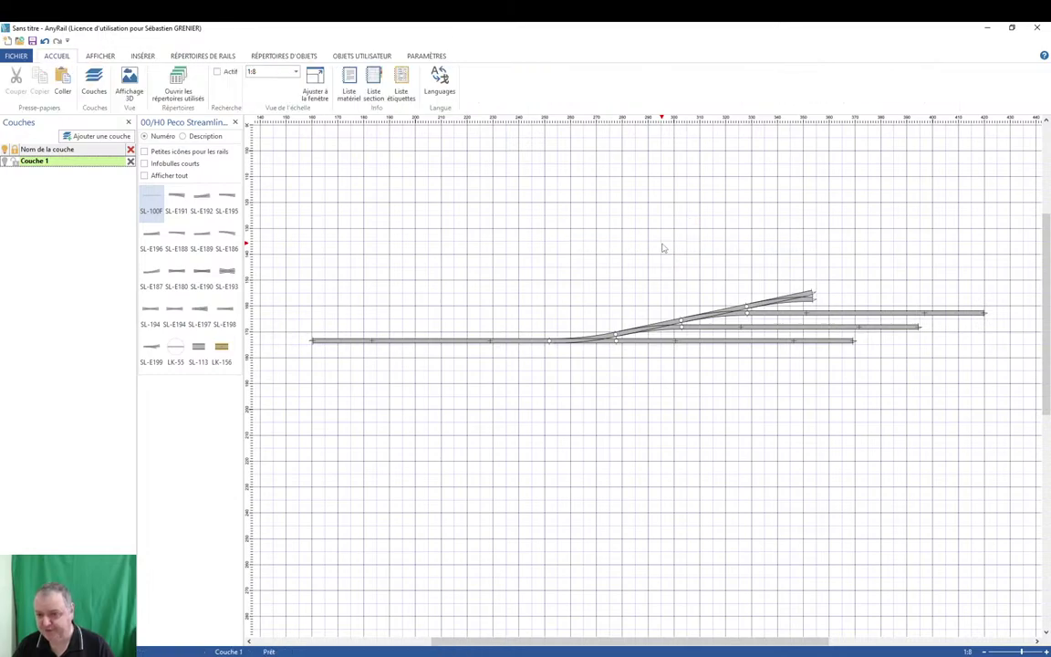
Copy the uppermost SL-100F flexible track and connect the duplicate to the horizontal exit of the last SL-E188 turnout.
click(858, 315)
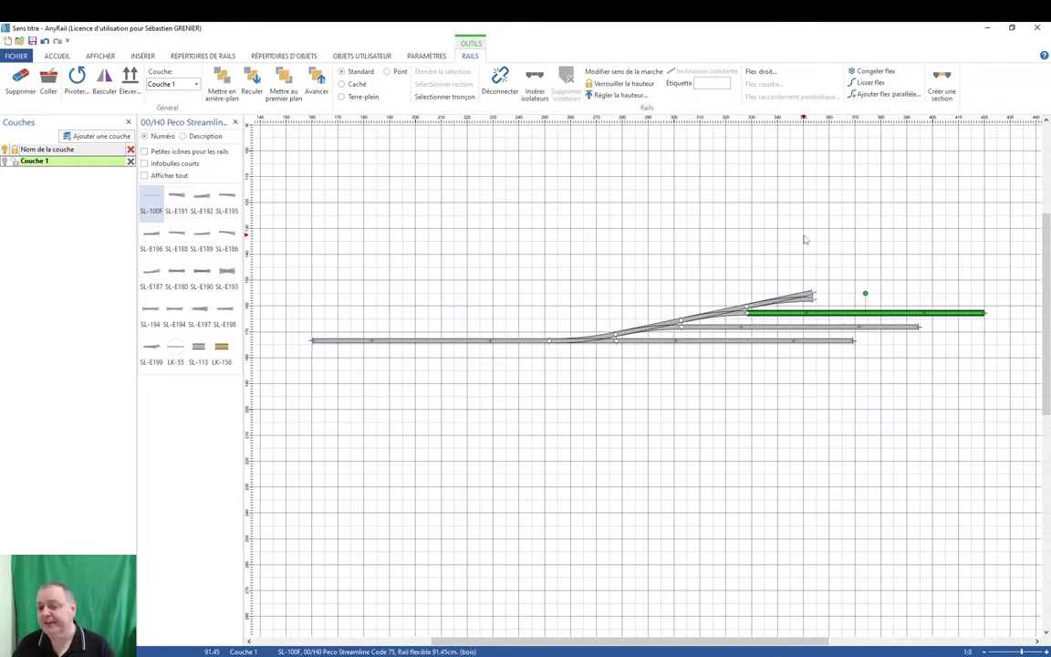
key(ctrl+v)
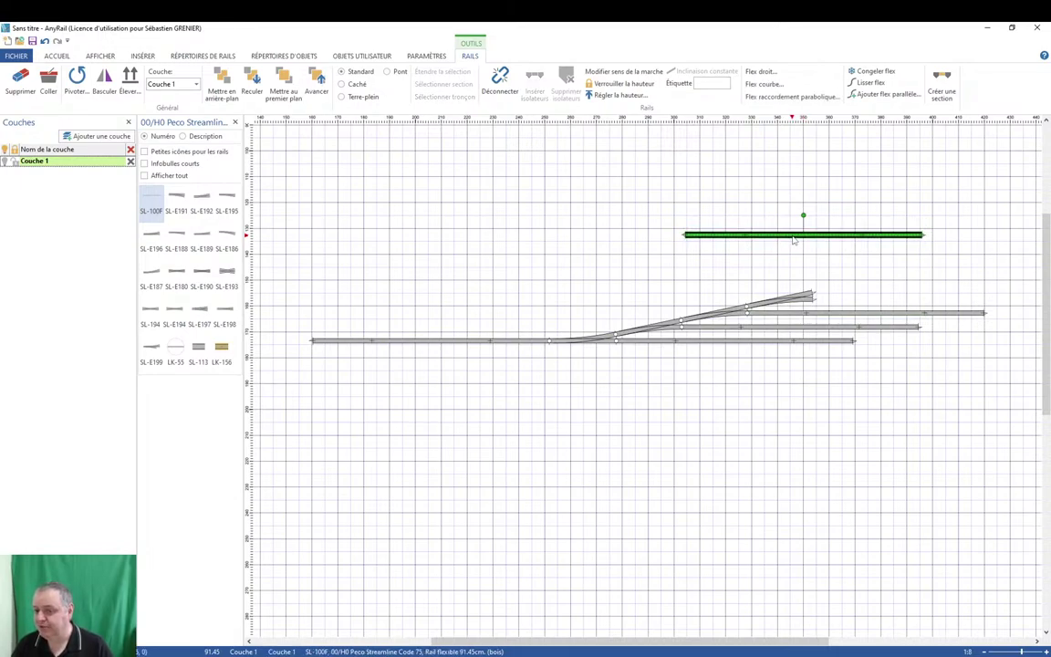
drag(794, 239, 923, 307)
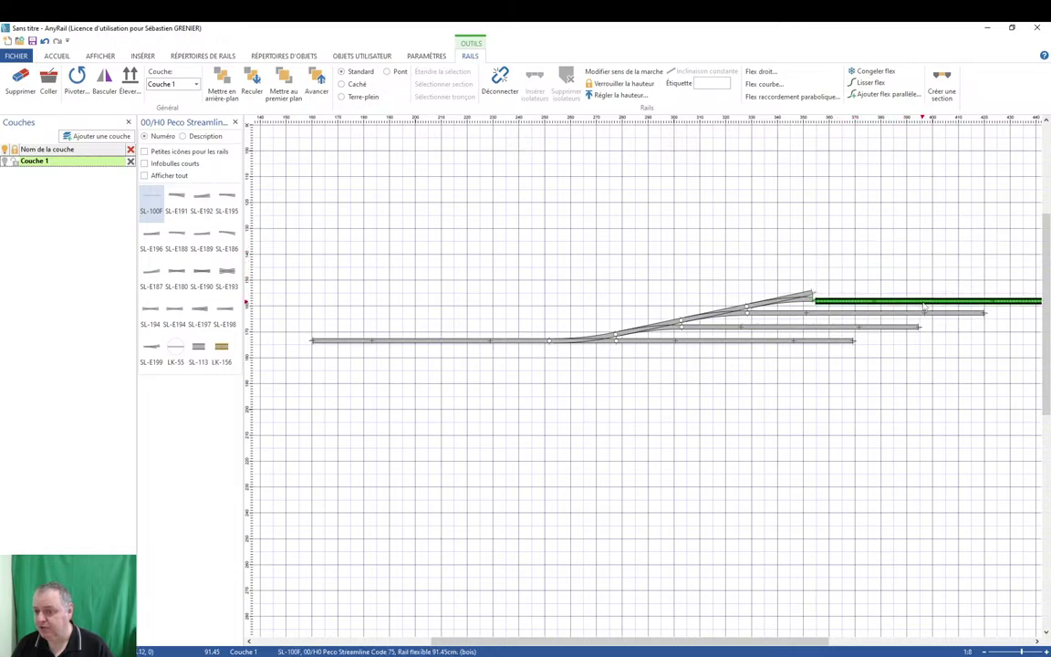
click(844, 355)
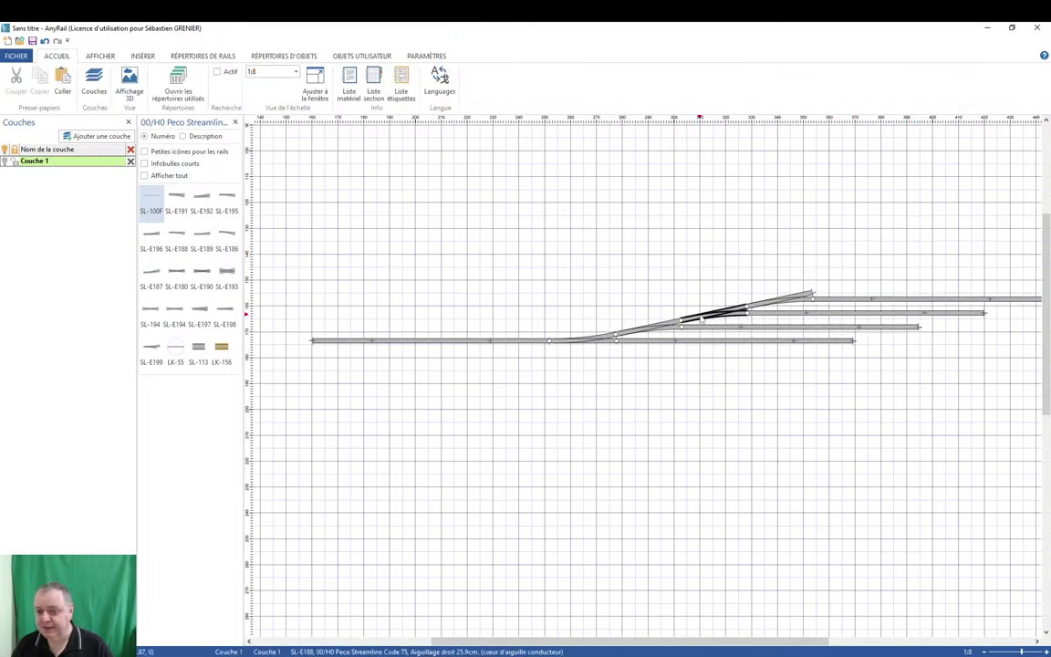
Move the whole connected track assembly to the left and slightly up in the work area.
click(721, 319)
drag(720, 319, 571, 290)
scroll(720, 341, down, 3)
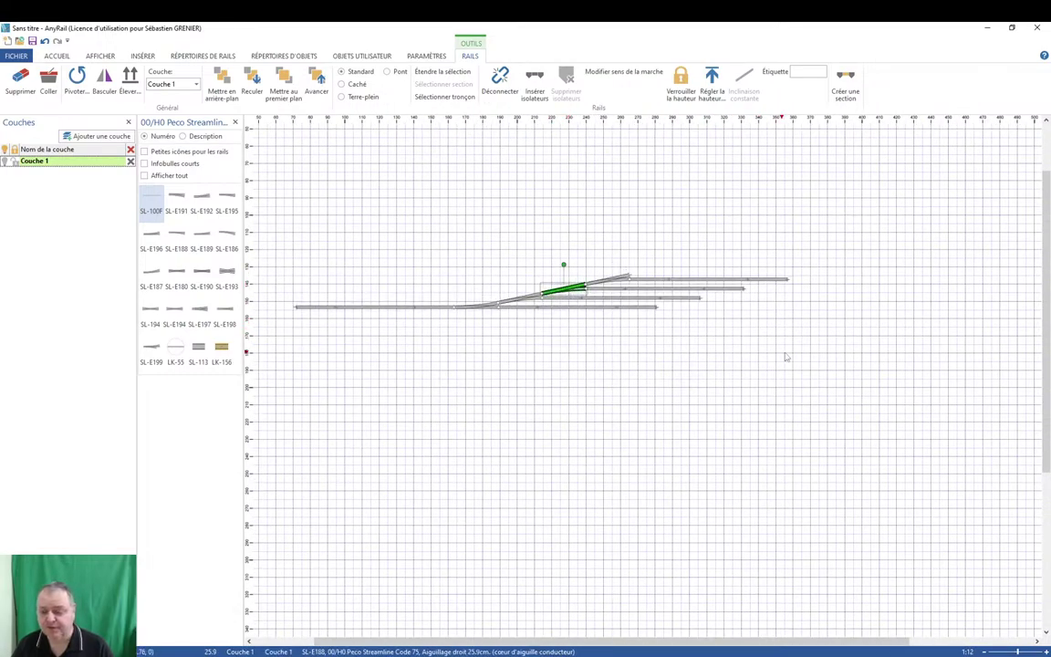
click(790, 356)
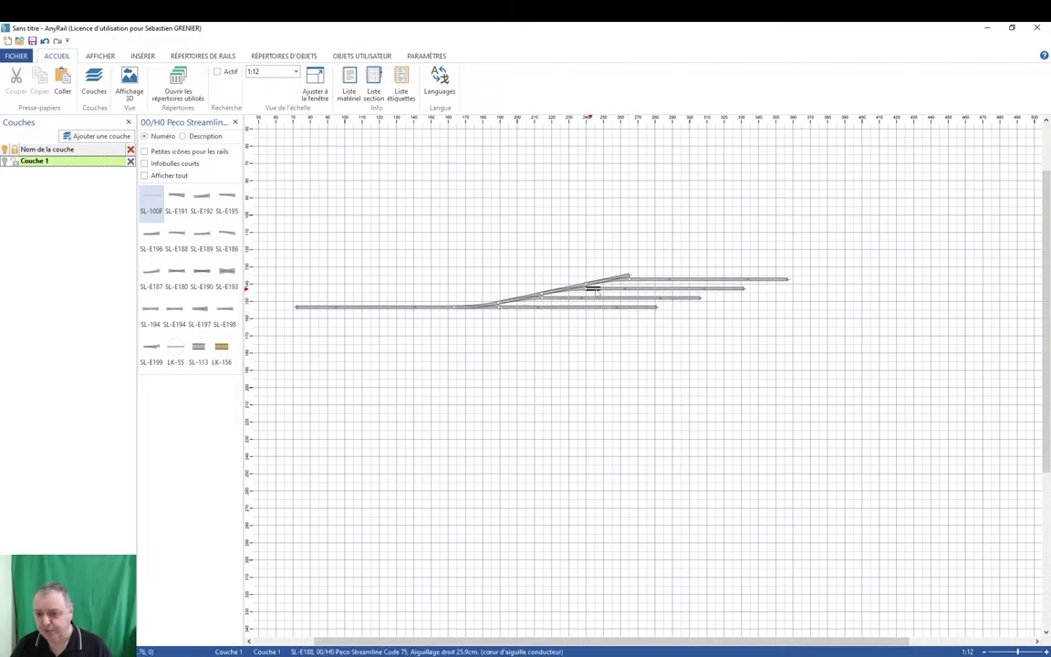
click(700, 280)
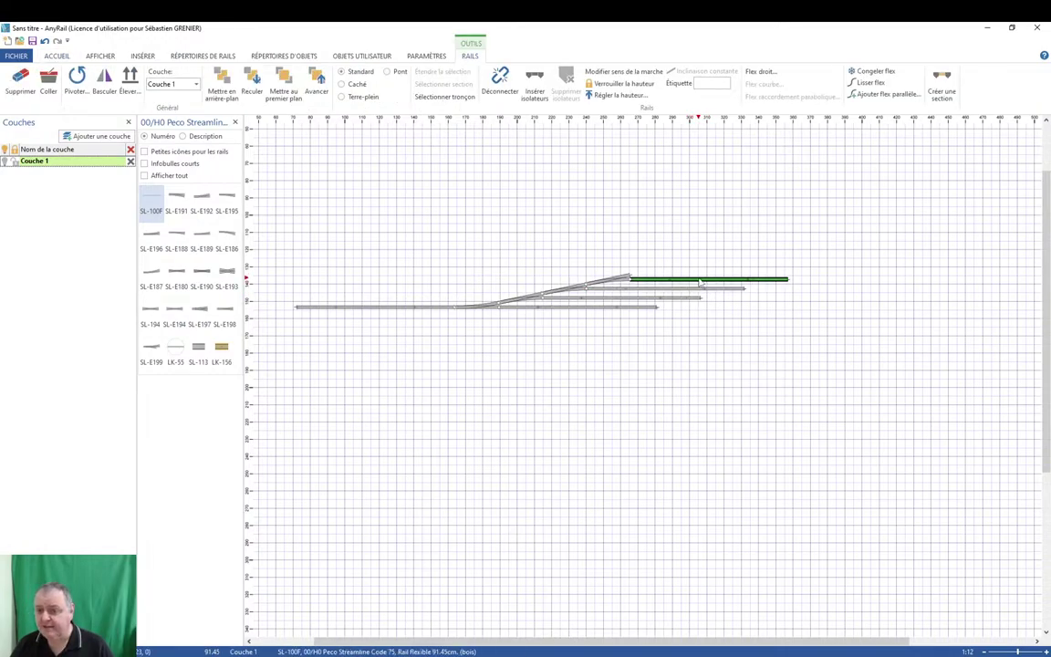
click(663, 288)
click(614, 298)
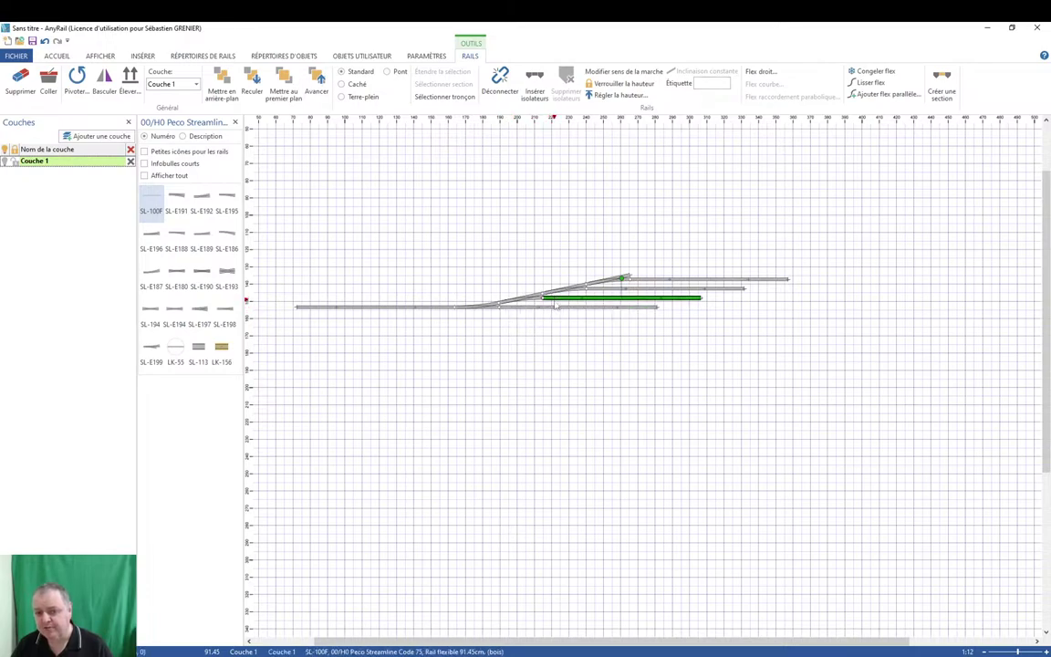
Place an SL-E196 left turnout below the yard, duplicate it and join the diverging exits of both turnouts into a crossover.
click(152, 238)
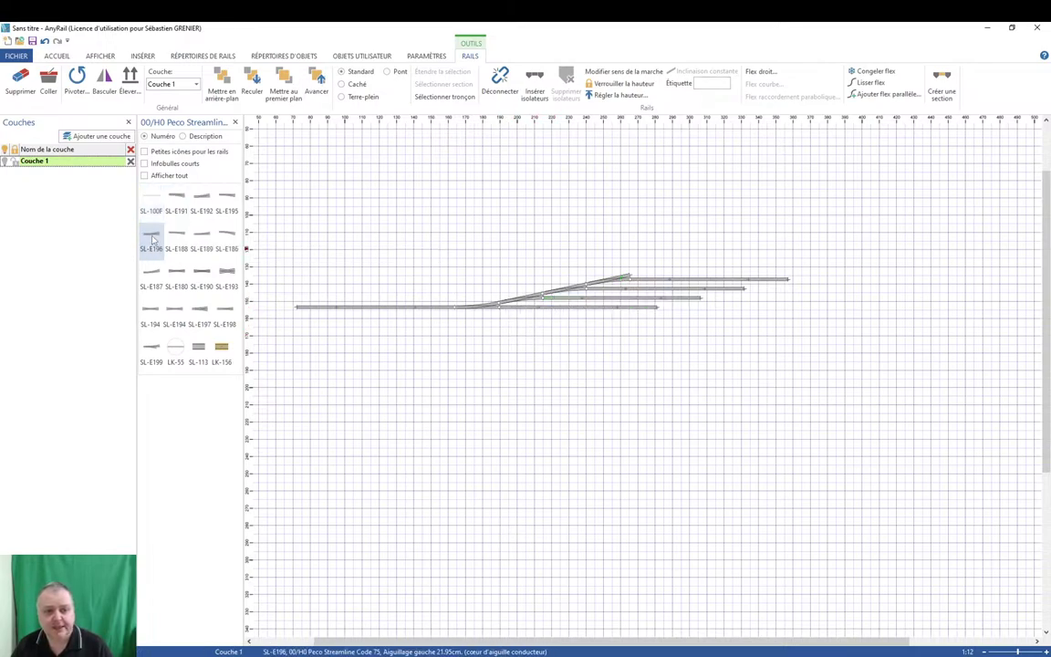
drag(153, 238, 536, 377)
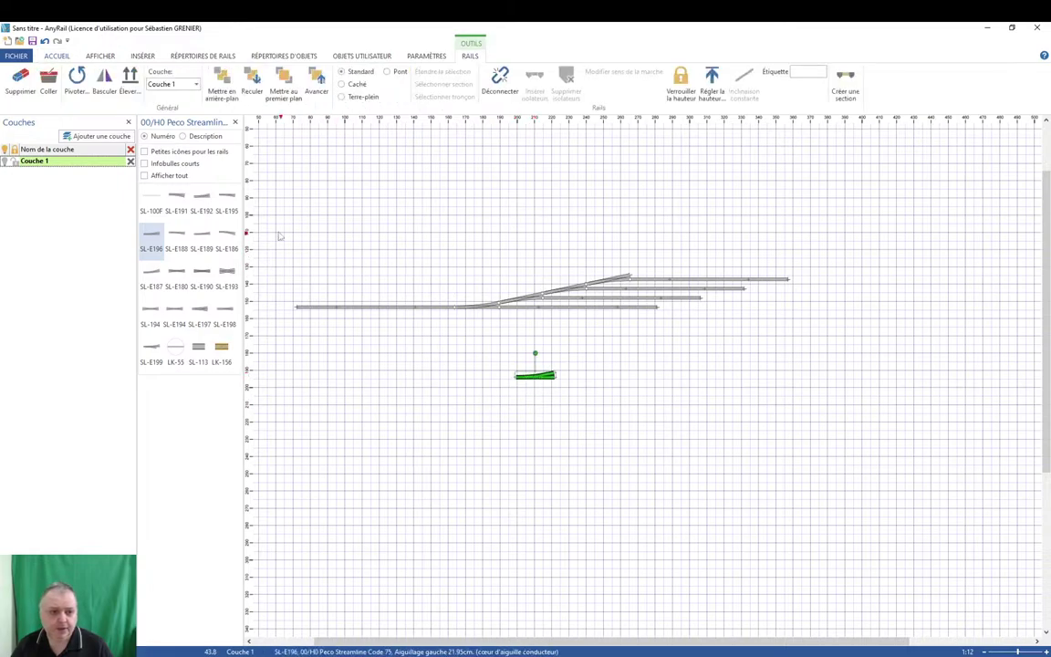
click(422, 358)
click(536, 375)
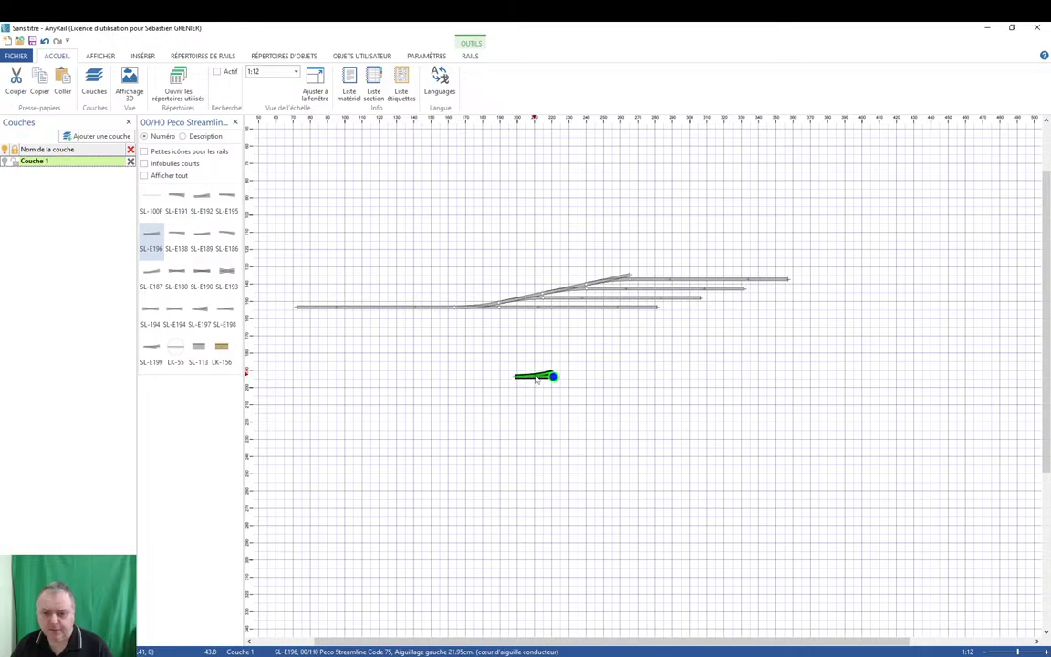
drag(538, 380, 595, 431)
drag(596, 384, 566, 357)
click(575, 400)
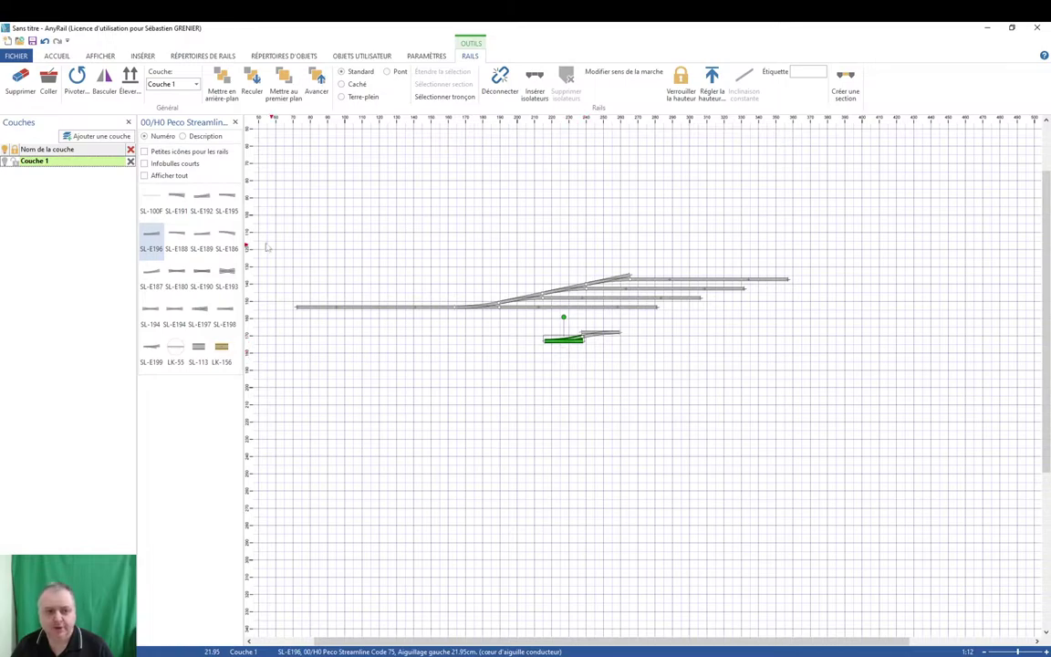
Attach an SL-100F flexible track to each straight-route end of the crossover's upper SL-E196 turnout.
scroll(614, 366, up, 5)
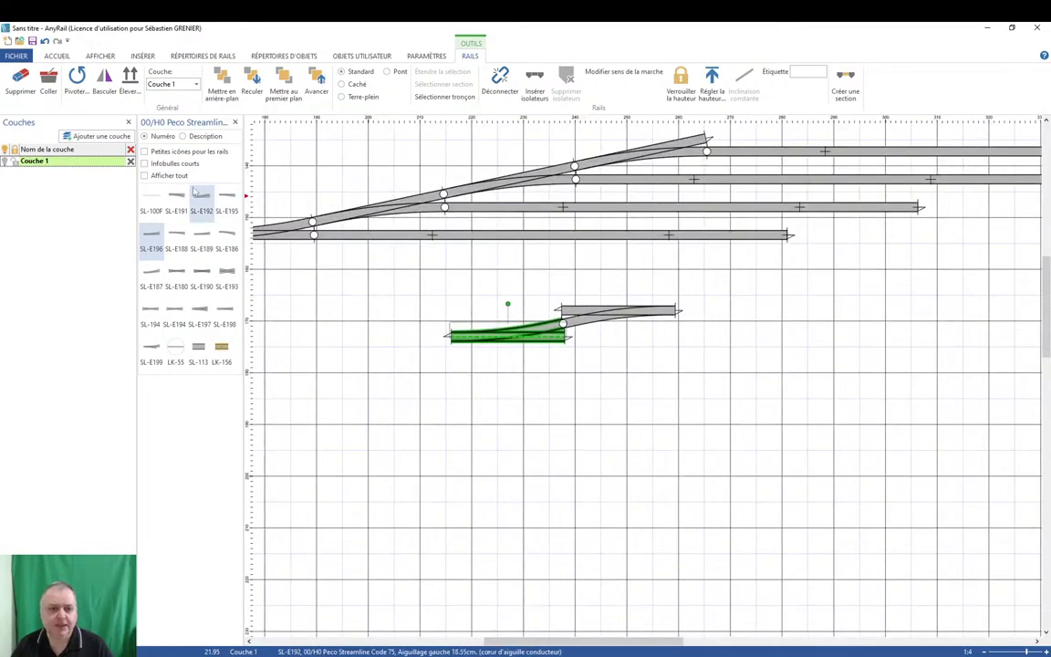
click(147, 197)
drag(147, 197, 693, 310)
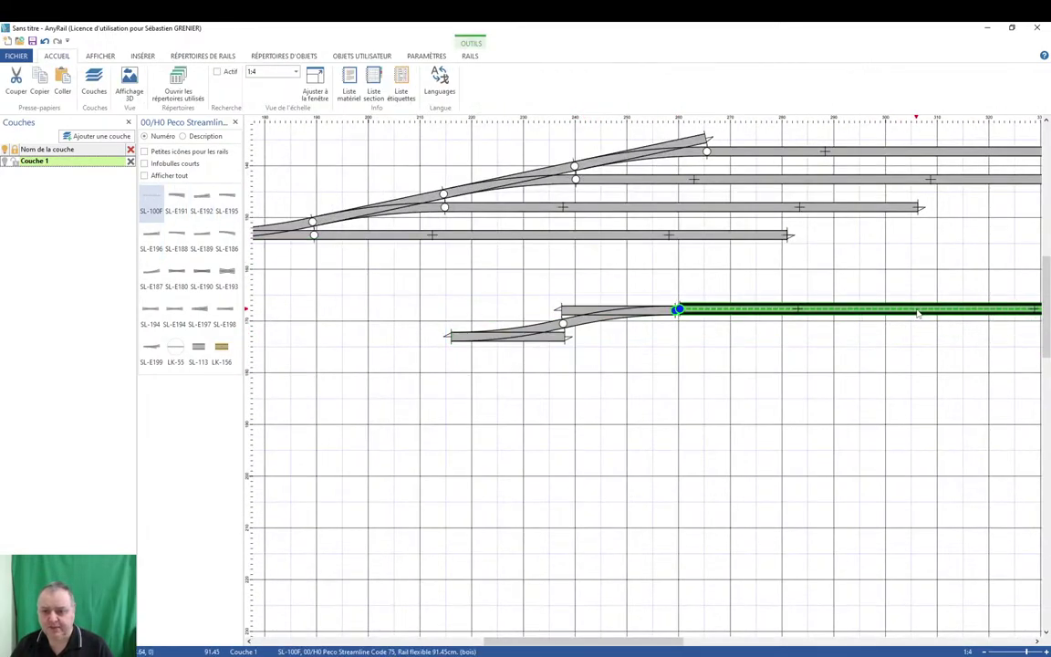
click(383, 264)
drag(146, 197, 325, 310)
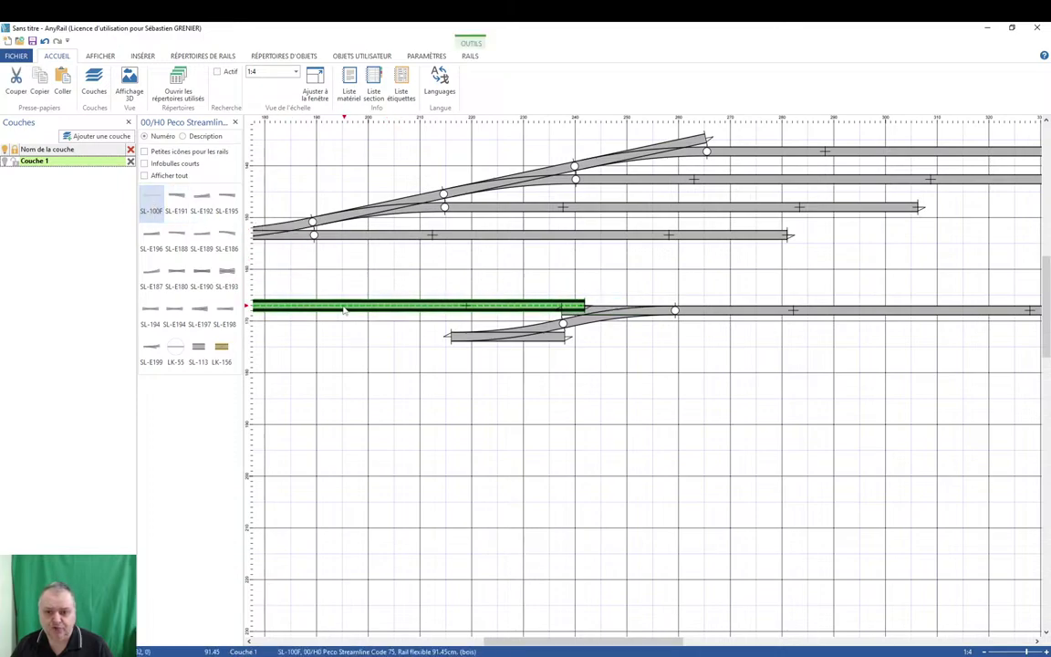
click(311, 281)
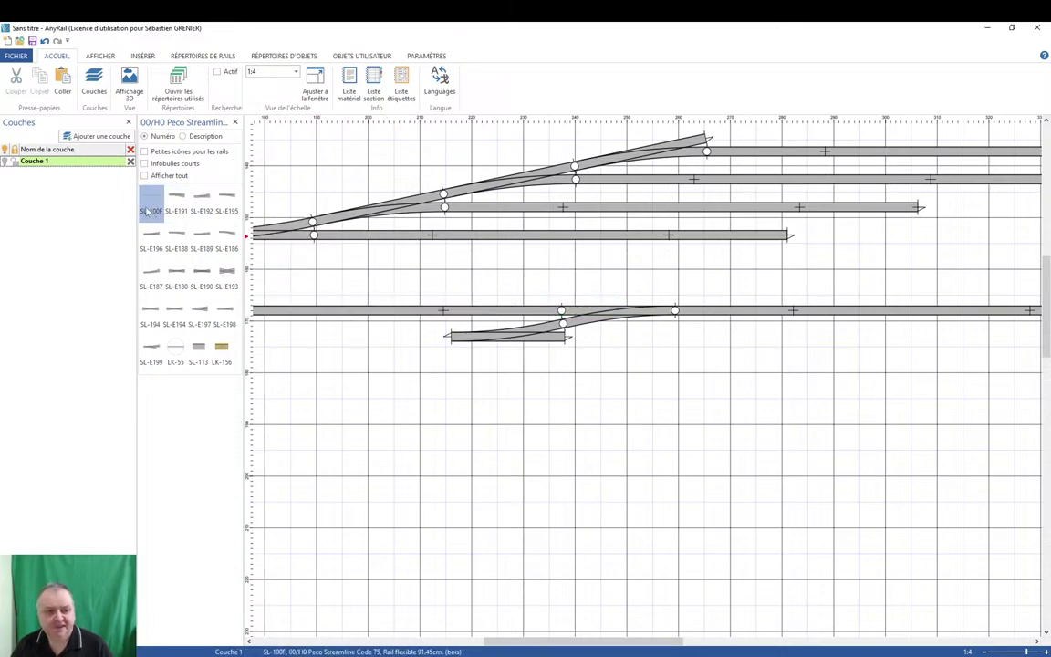
Attach an SL-100F flexible track to each straight-route end of the crossover's lower SL-E196 turnout.
drag(147, 197, 566, 337)
click(365, 264)
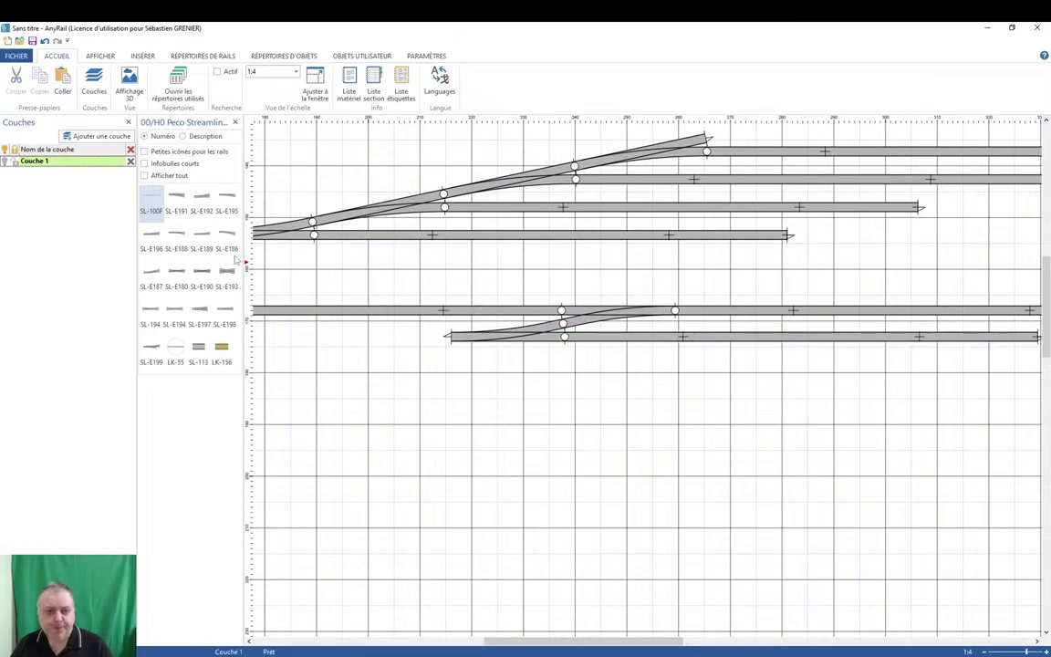
drag(155, 206, 325, 361)
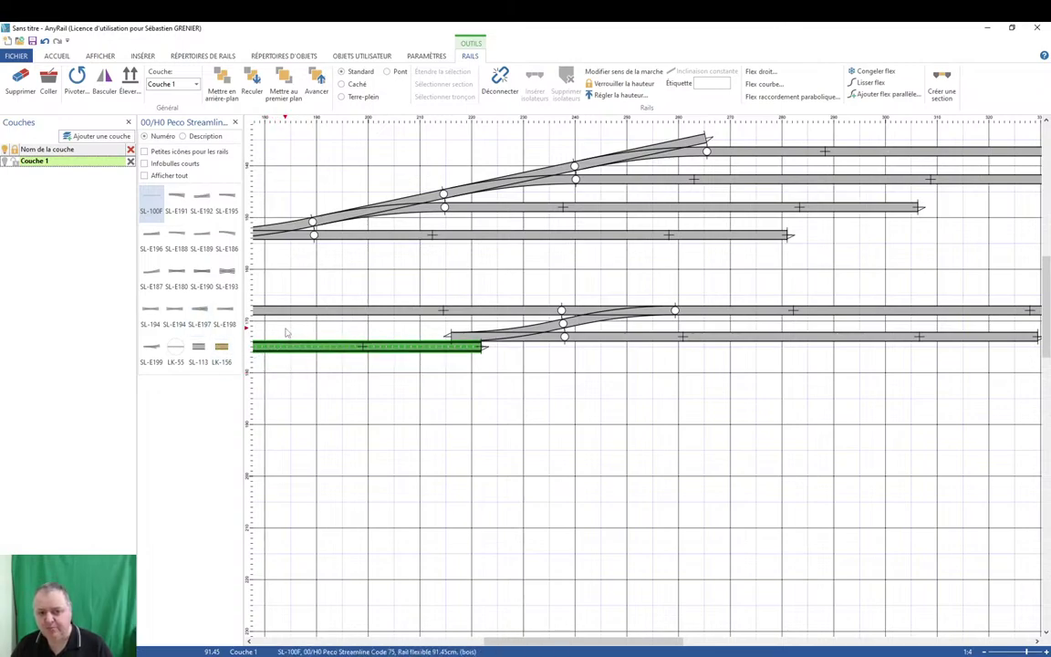
drag(288, 347, 226, 348)
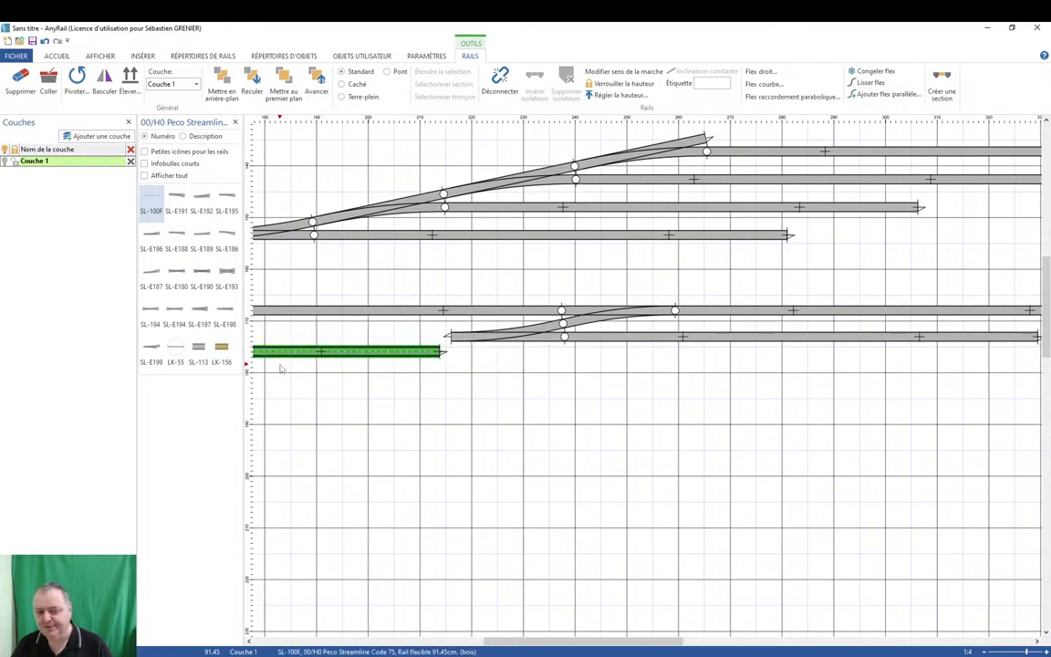
right_drag(369, 425, 753, 429)
mouse_move(770, 370)
mouse_down()
mouse_move(744, 359)
mouse_move(781, 358)
mouse_up()
click(782, 382)
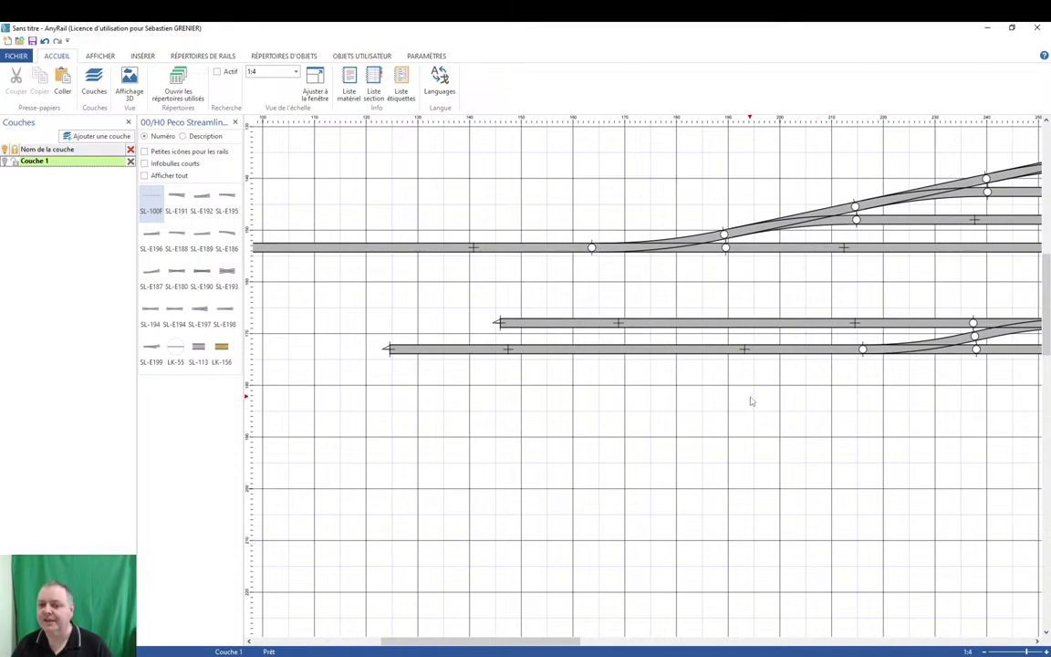
Duplicate the yard's uppermost SL-100F flexible track and connect the copy to the diagonal exit of the last SL-E188 turnout.
scroll(749, 399, down, 4)
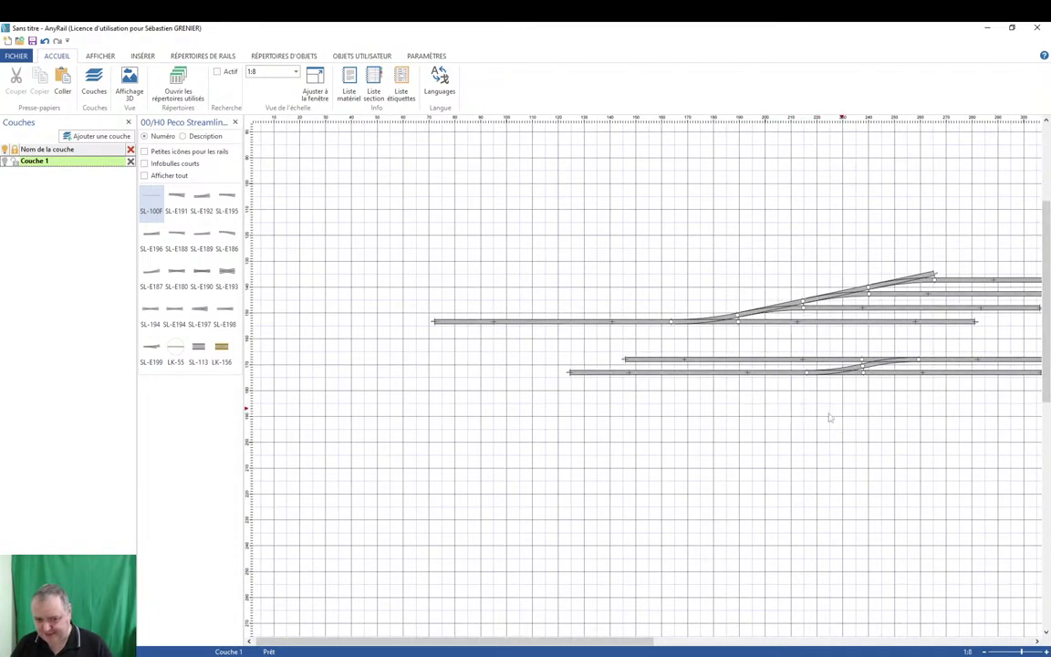
right_drag(867, 416, 633, 417)
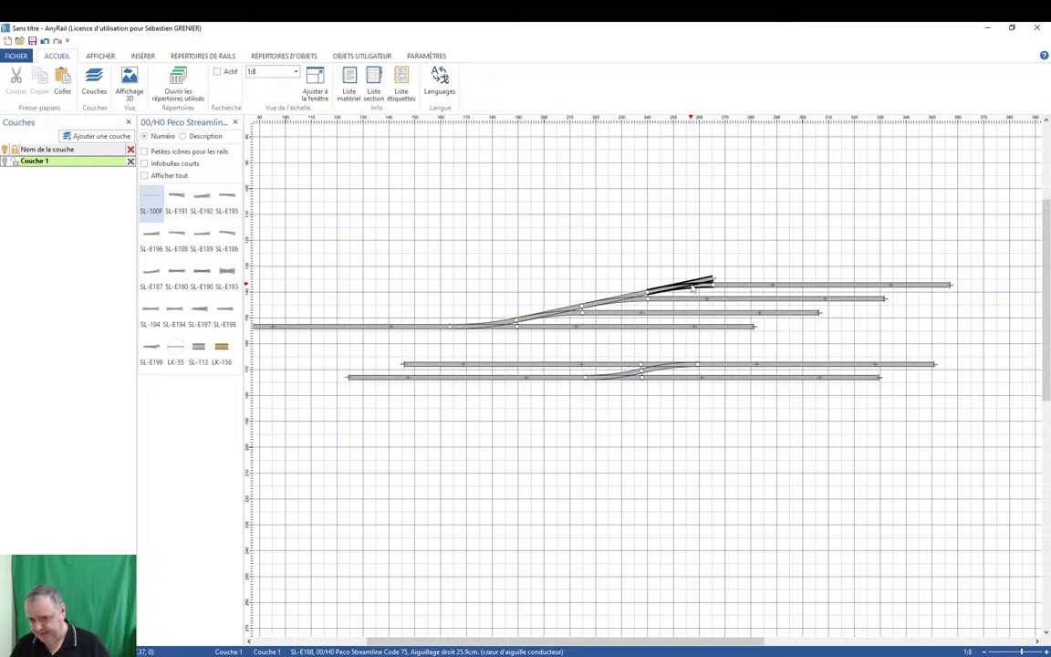
click(799, 286)
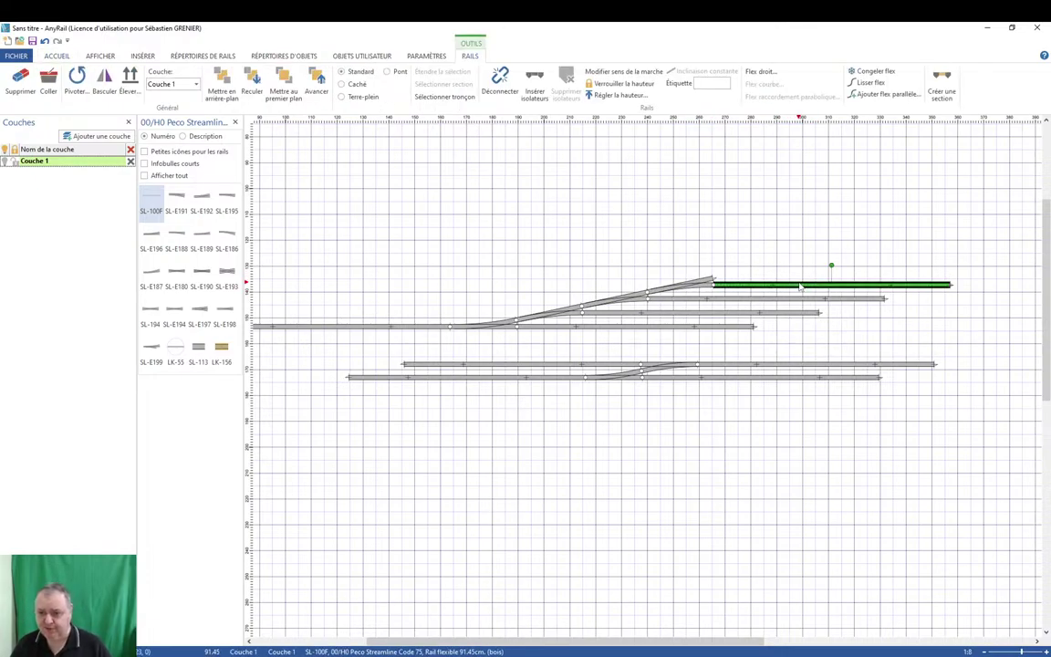
key(ctrl+c)
key(ctrl+v)
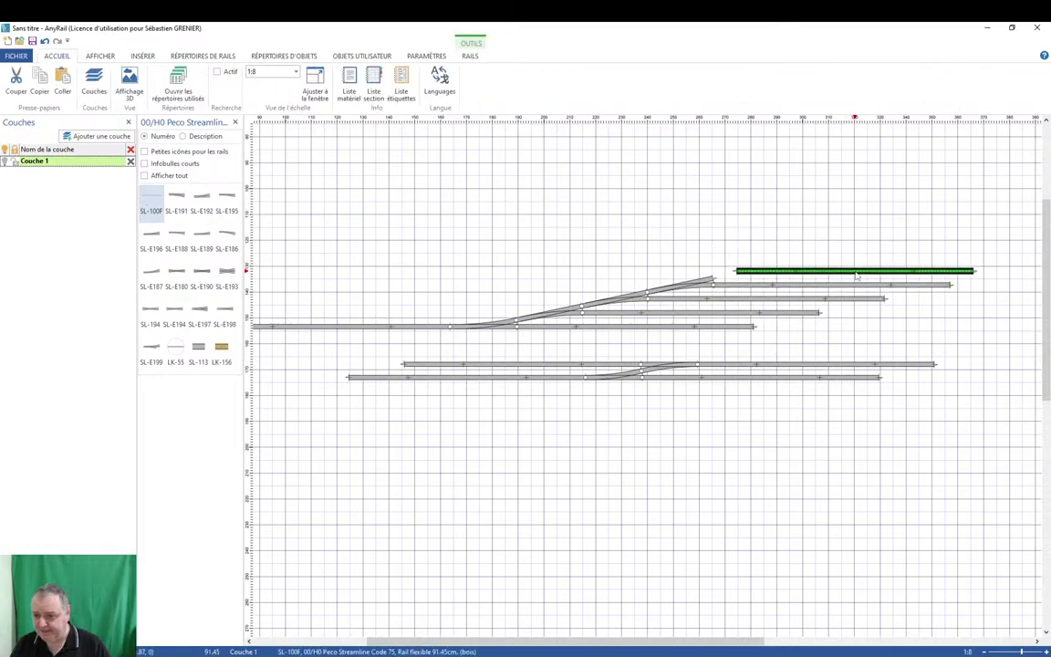
click(852, 277)
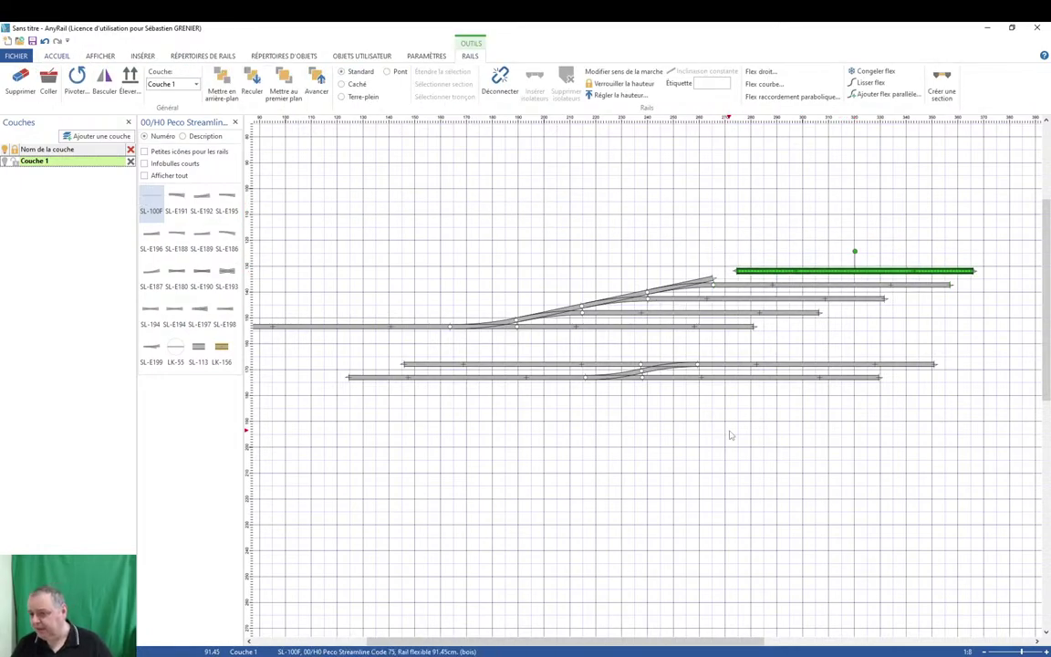
click(919, 286)
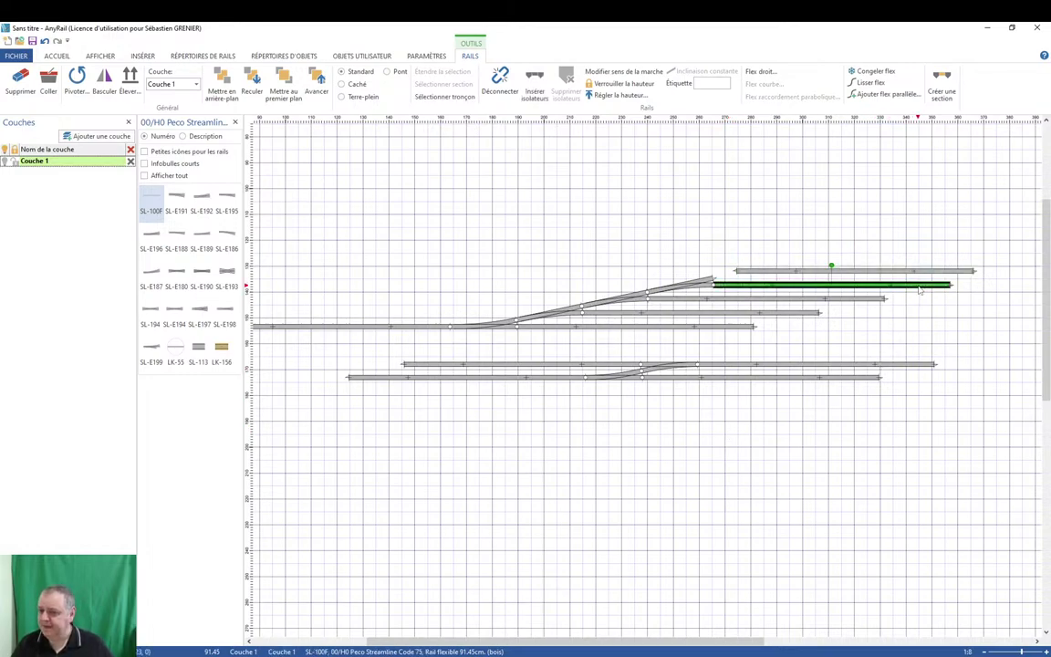
drag(887, 273, 865, 280)
click(894, 509)
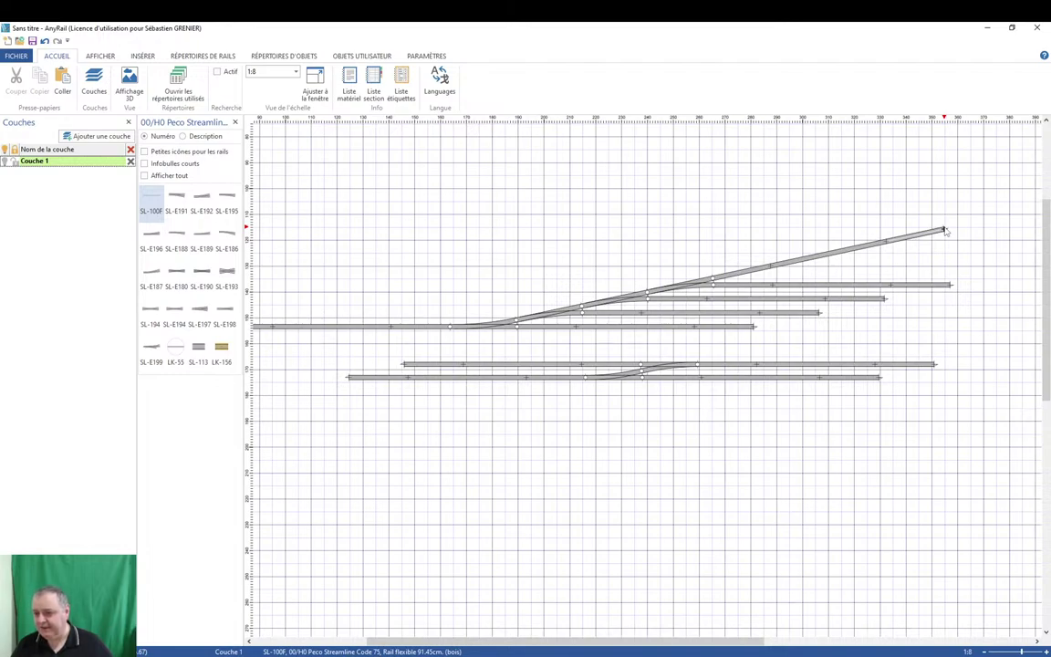
Bend the diagonal SL-100F flexible track down toward the parallel sidings, reshape its curve and delete it.
drag(944, 230, 945, 269)
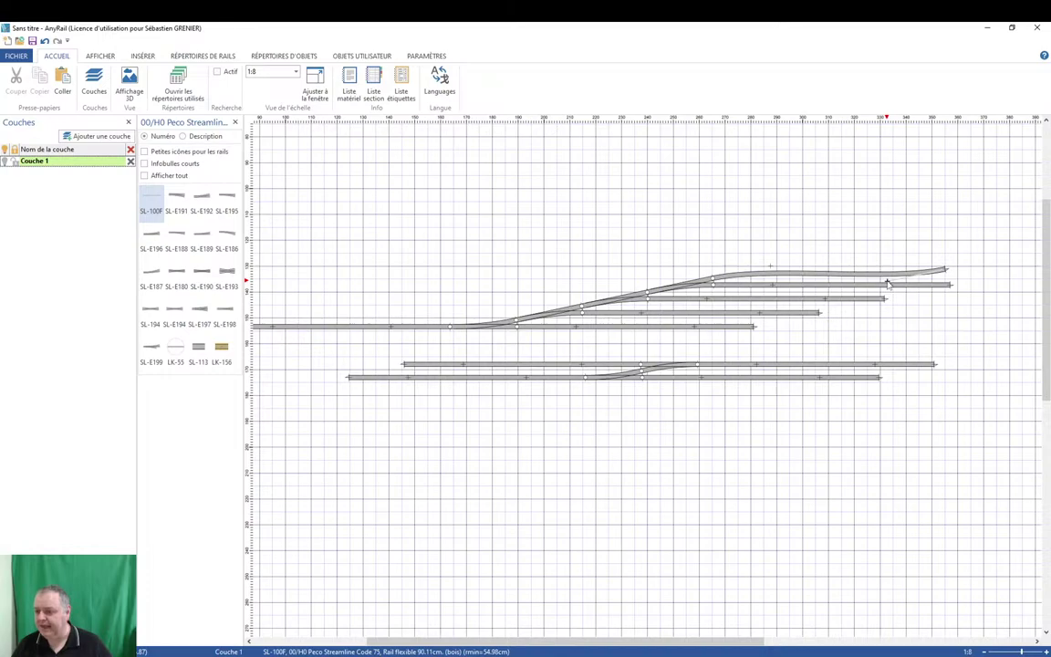
drag(887, 283, 784, 258)
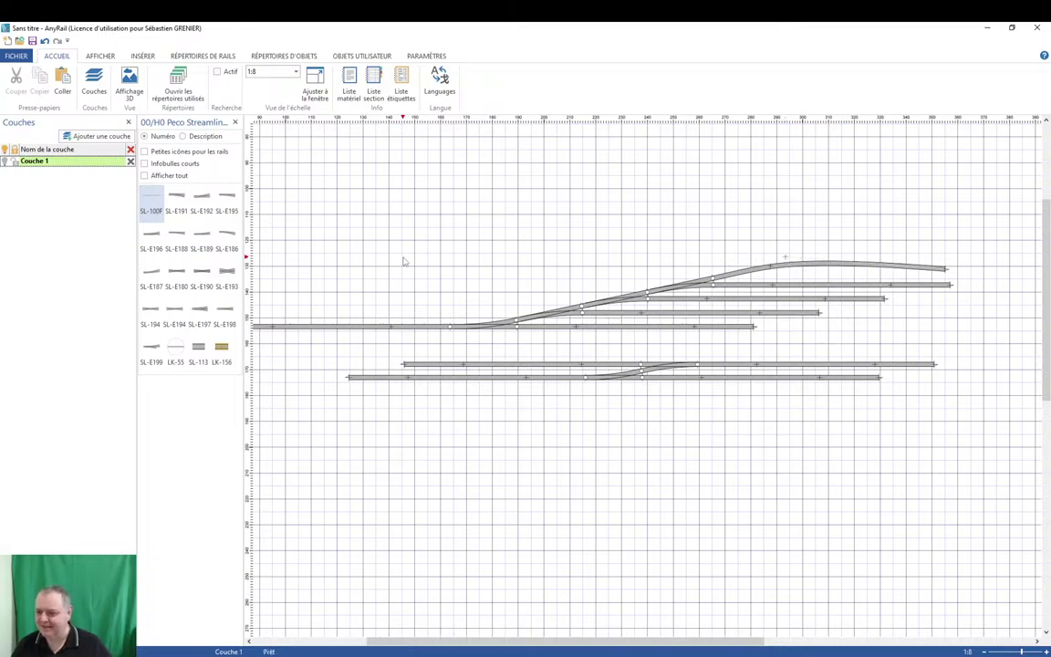
click(847, 268)
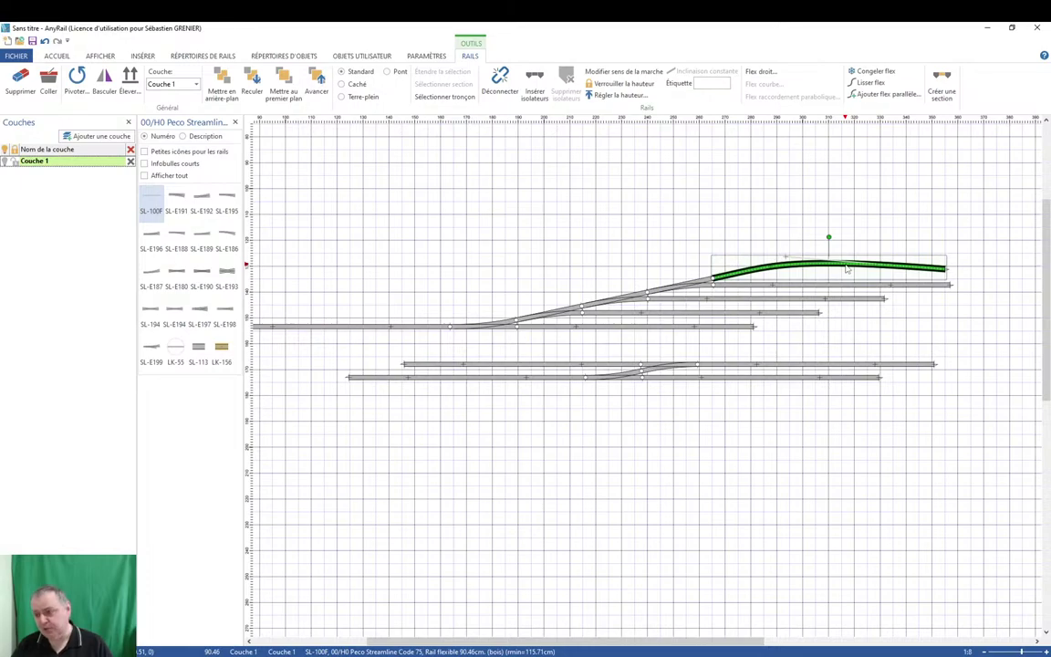
key(Delete)
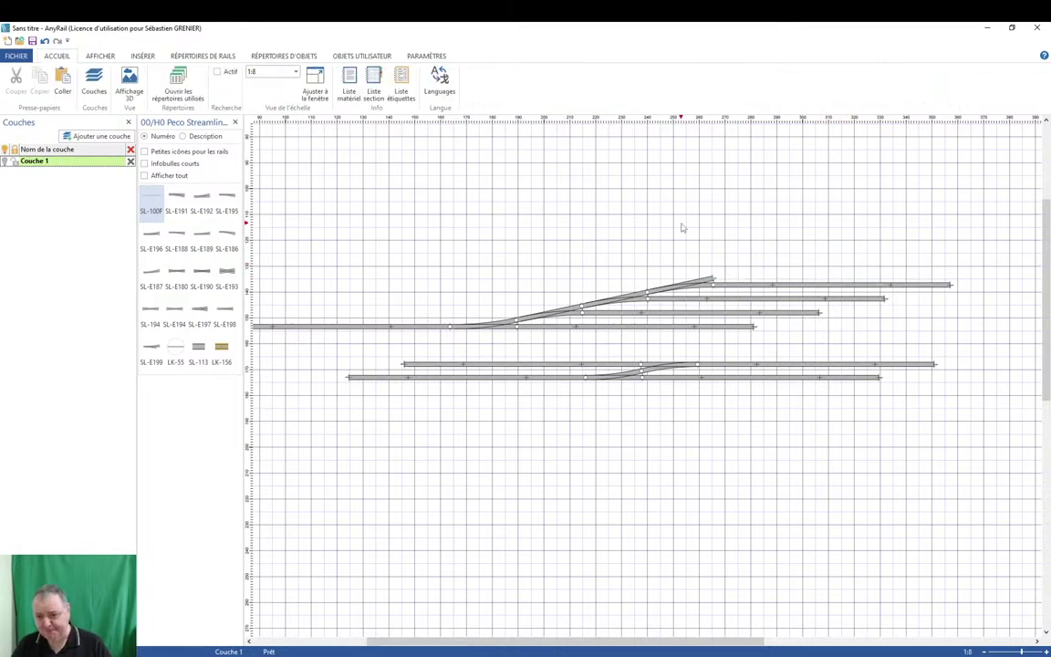
Duplicate the last SL-E188 turnout onto its own diagonal exit and attach an SL-100F flexible track to the copy's horizontal exit.
click(677, 290)
drag(677, 292, 715, 277)
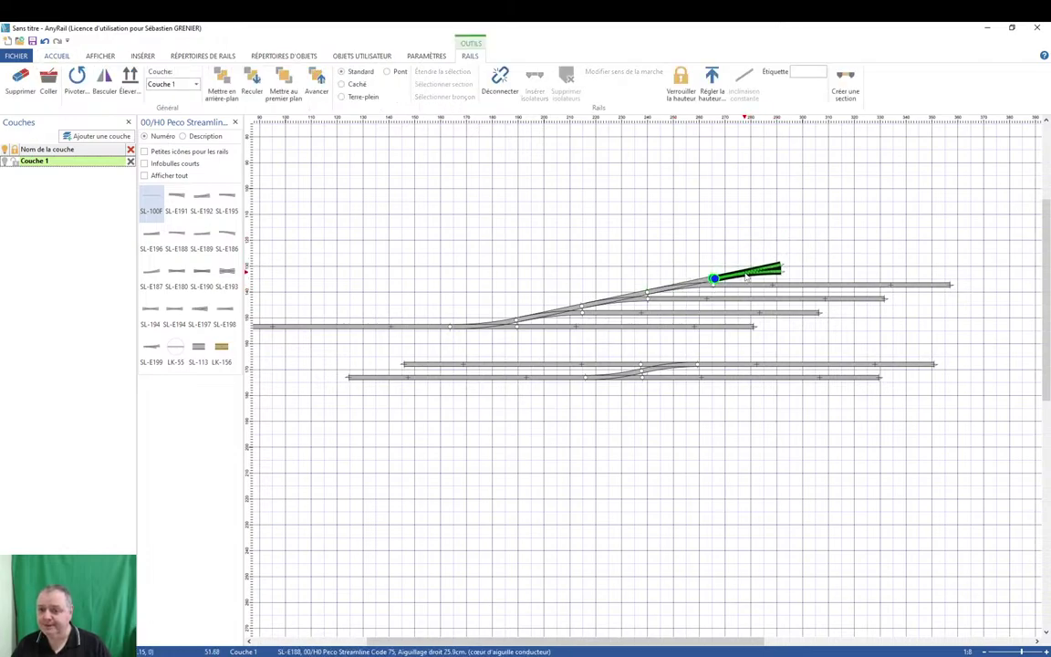
click(506, 260)
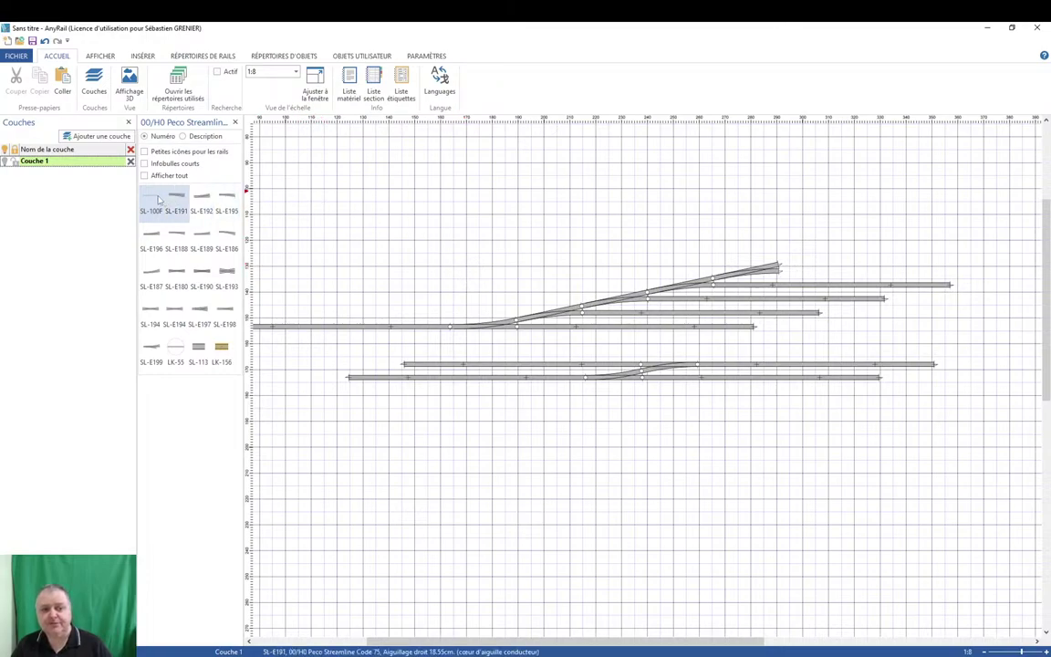
drag(153, 198, 900, 277)
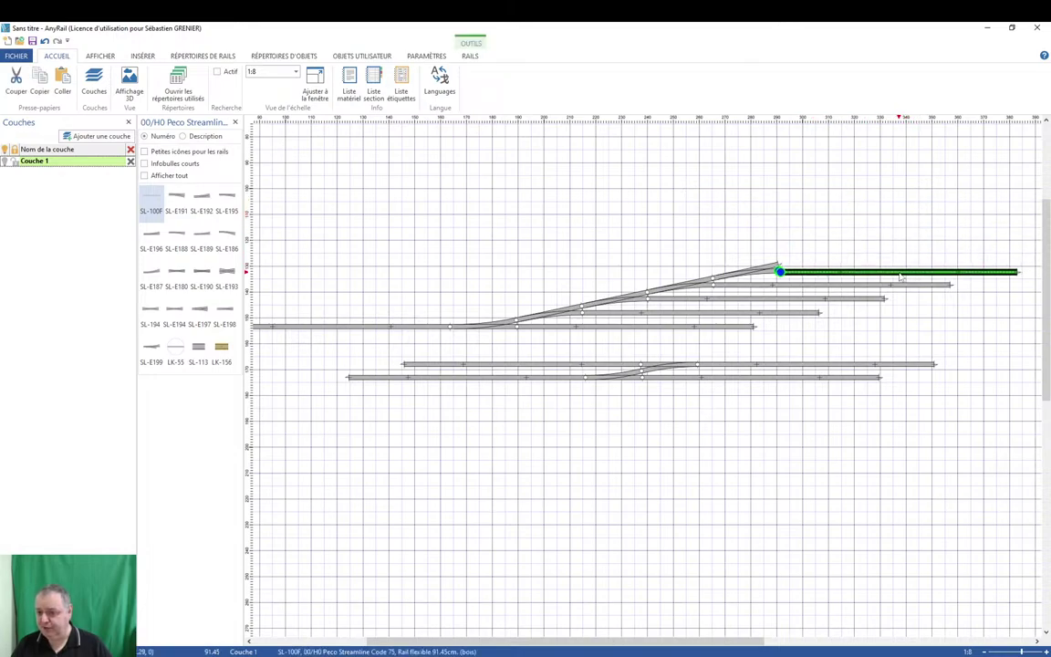
click(739, 165)
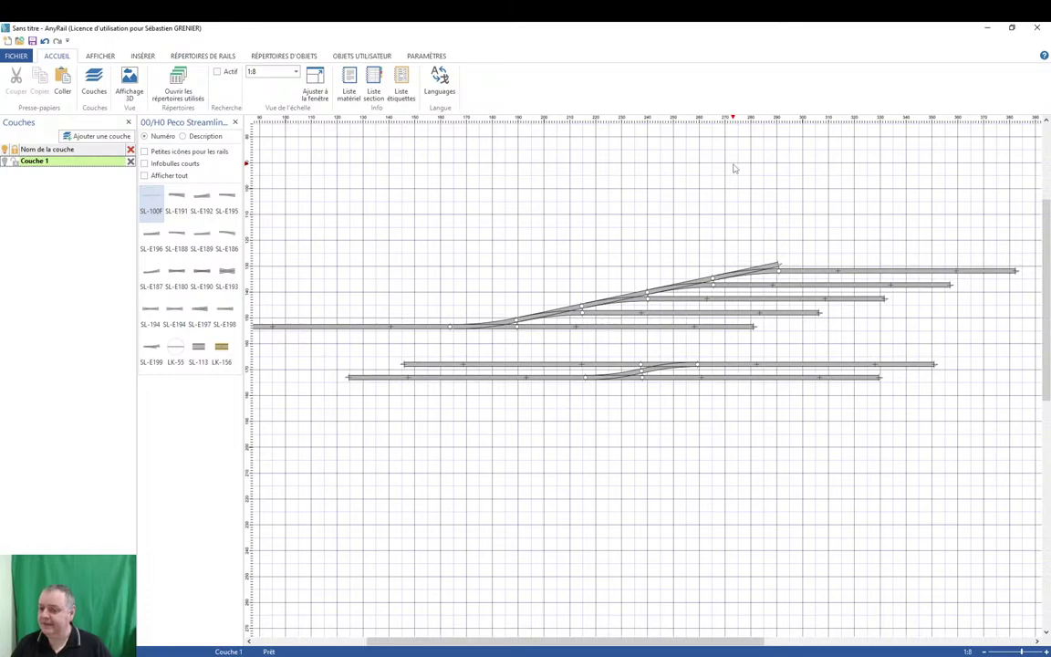
click(832, 271)
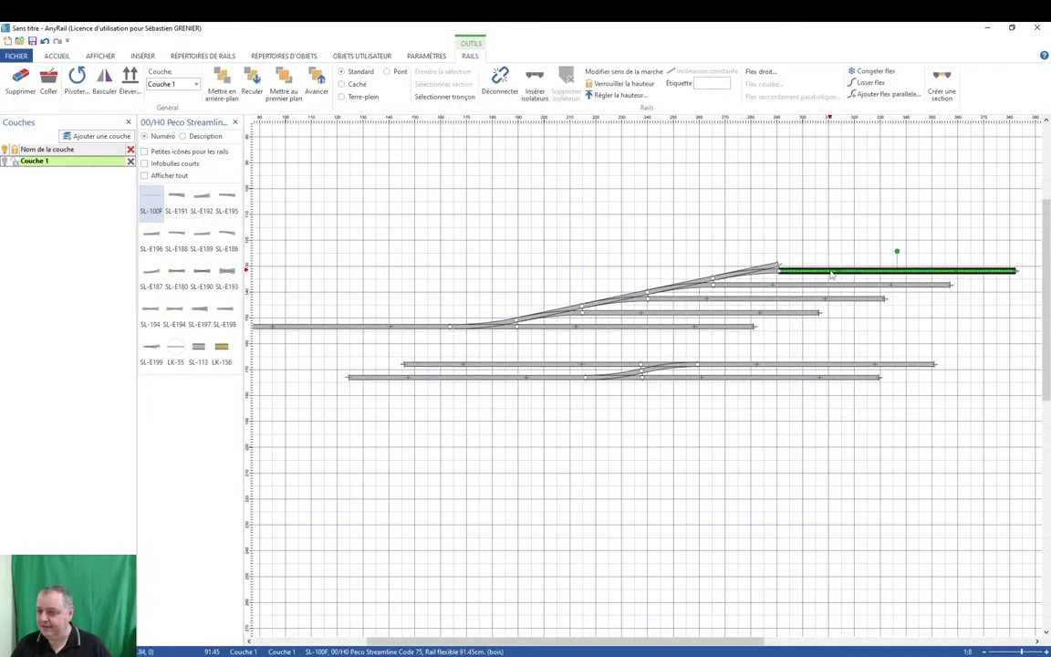
click(826, 285)
click(820, 299)
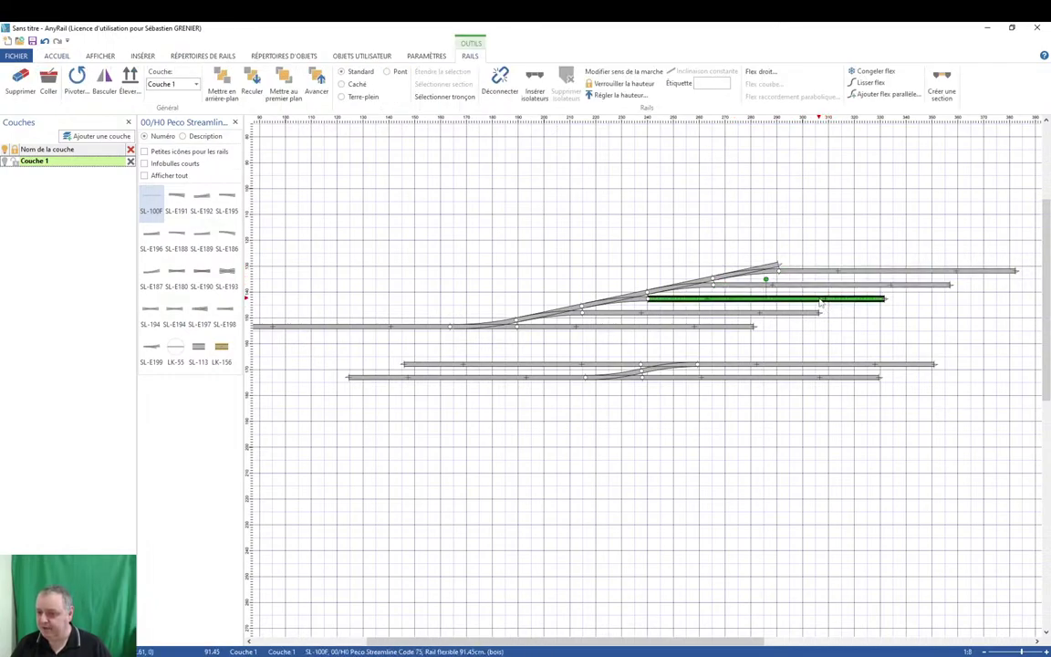
click(757, 312)
click(728, 326)
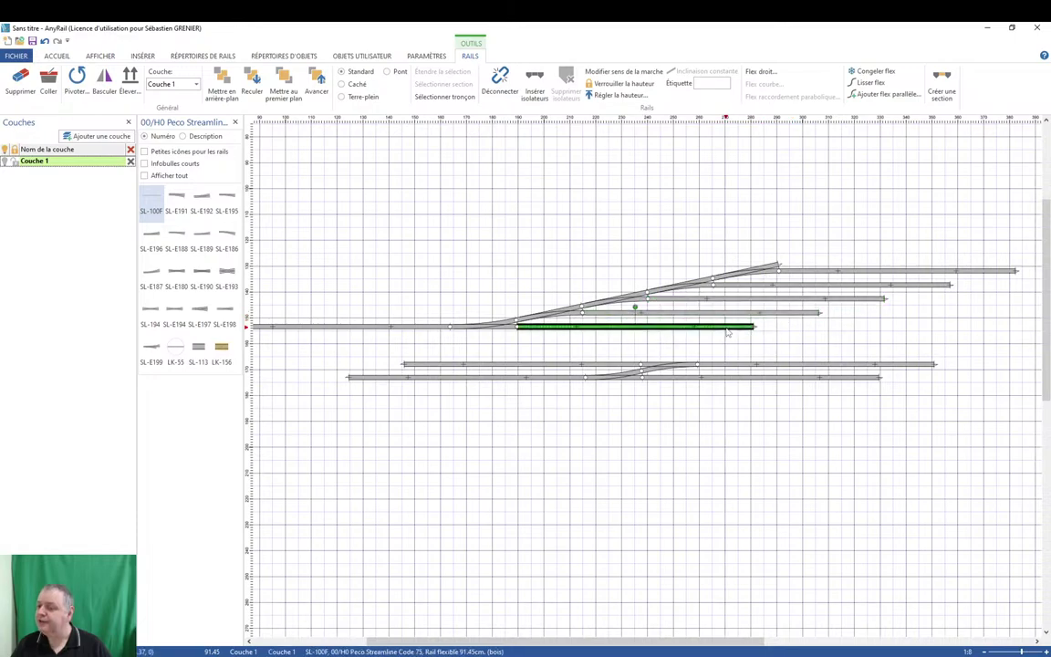
Delete the uppermost SL-E188 turnout, leaving its horizontal SL-100F flexible track in place.
click(689, 245)
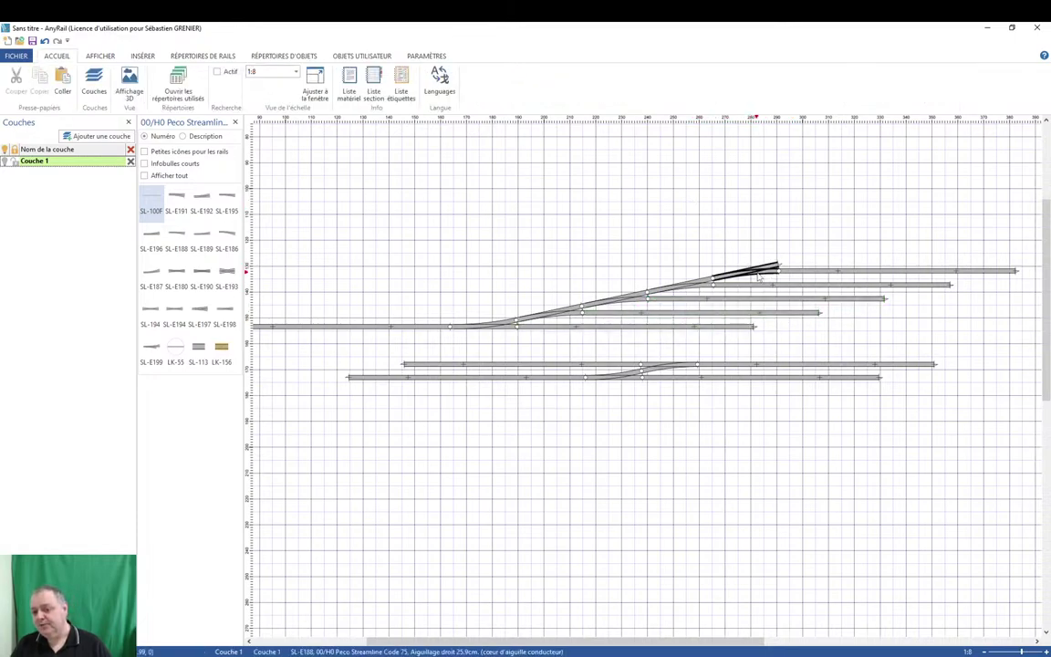
click(755, 273)
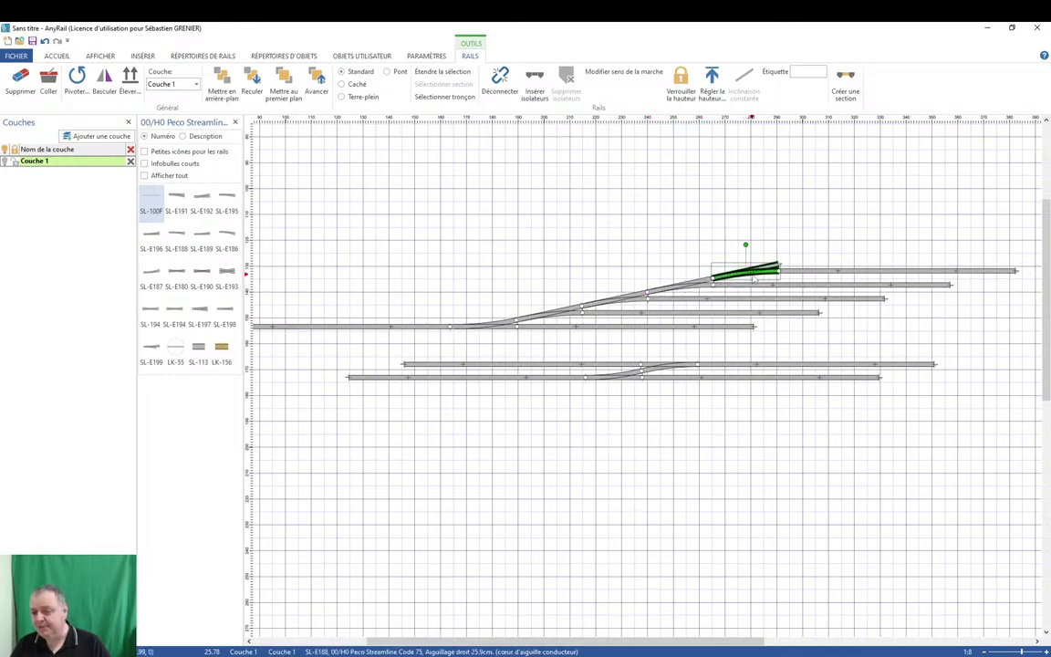
key(Delete)
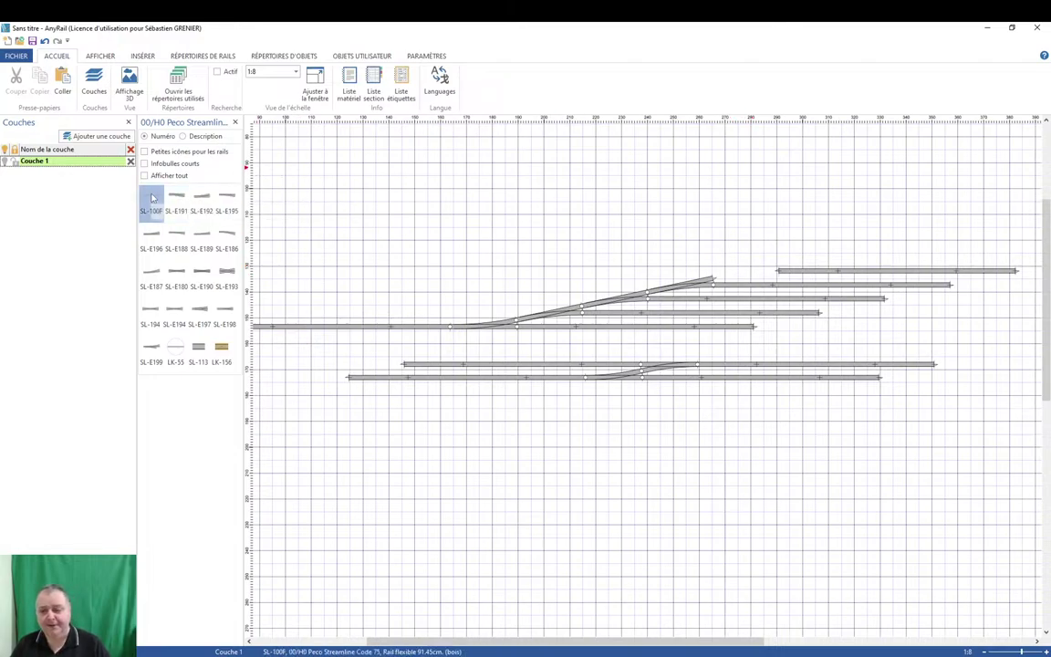
Attach an SL-100F flexible track to the uppermost siding's left end and connect its free end to the last turnout's diagonal exit.
drag(153, 198, 660, 276)
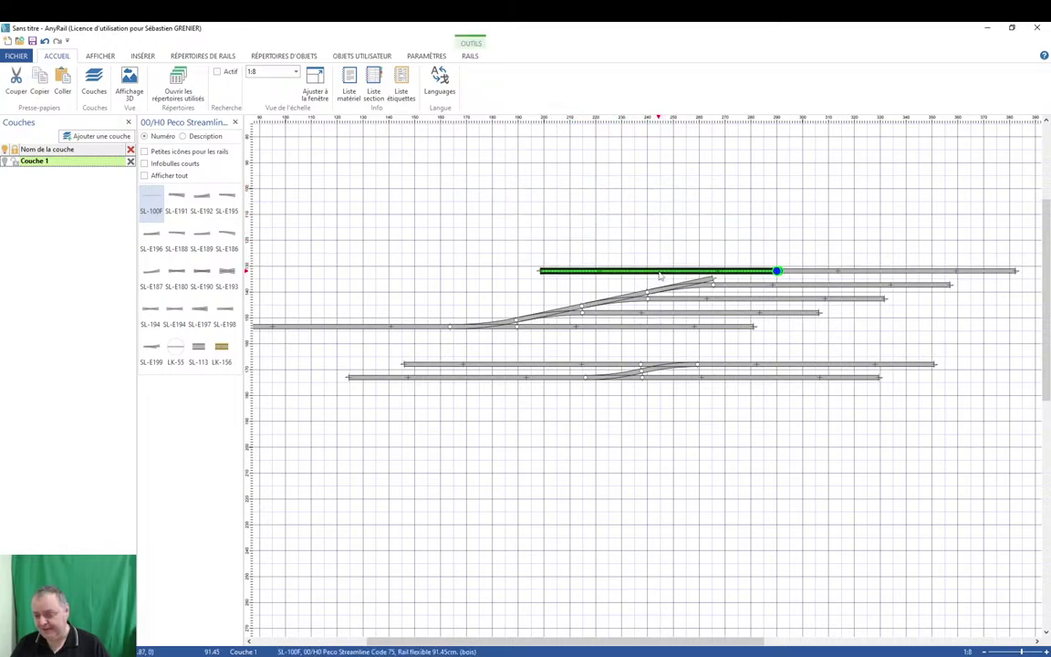
drag(660, 276, 661, 277)
click(445, 346)
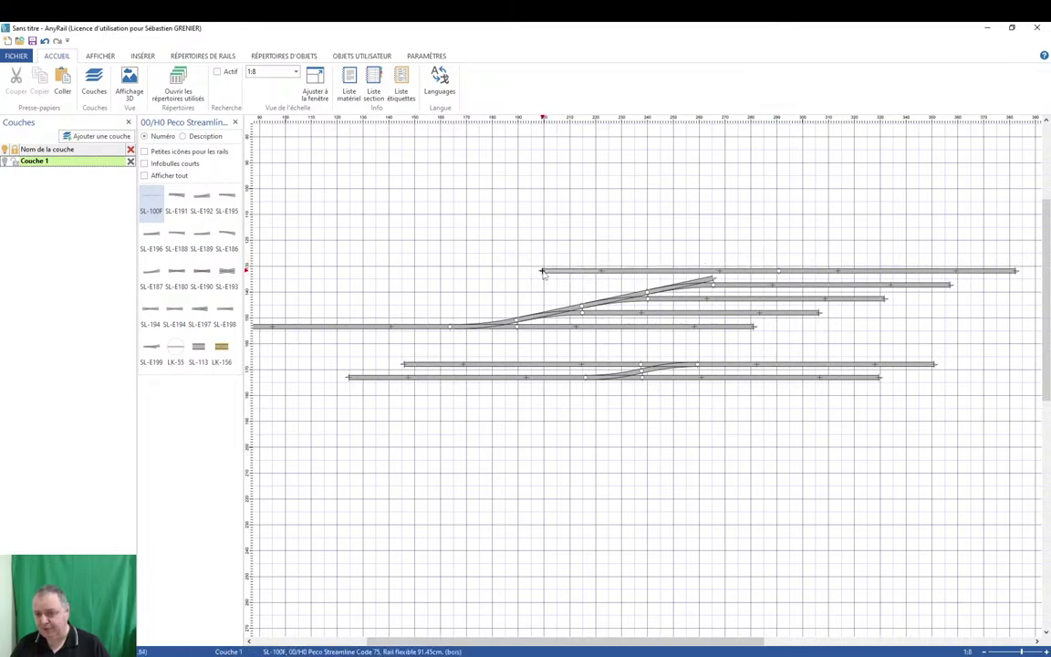
drag(542, 271, 714, 279)
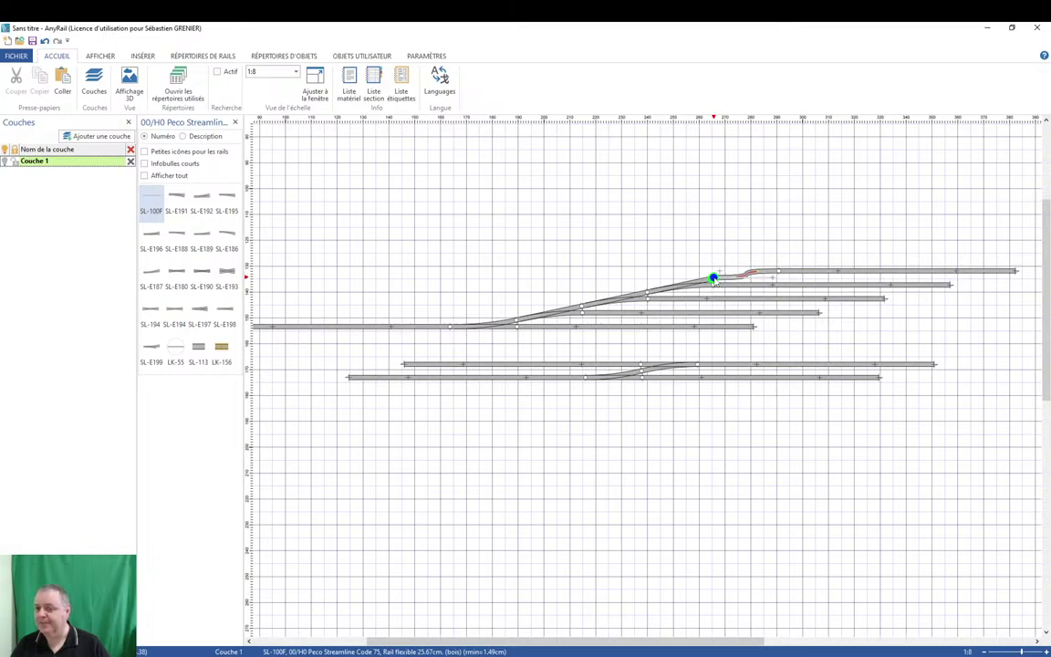
drag(714, 279, 714, 279)
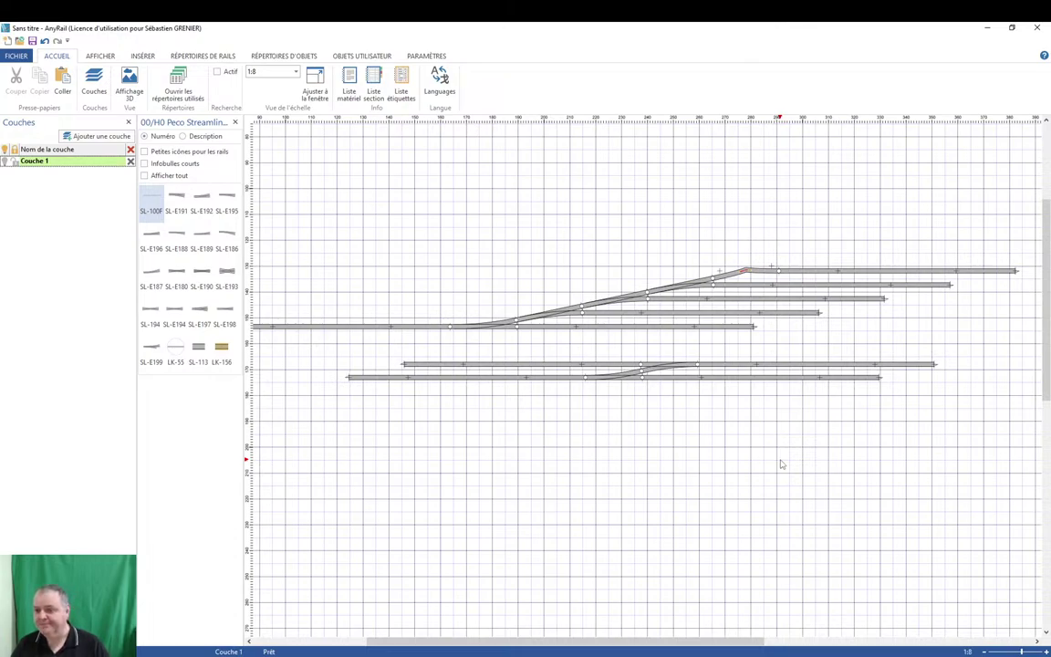
Smooth the kinked flexible track between the last turnout's diagonal exit and the uppermost siding.
click(747, 273)
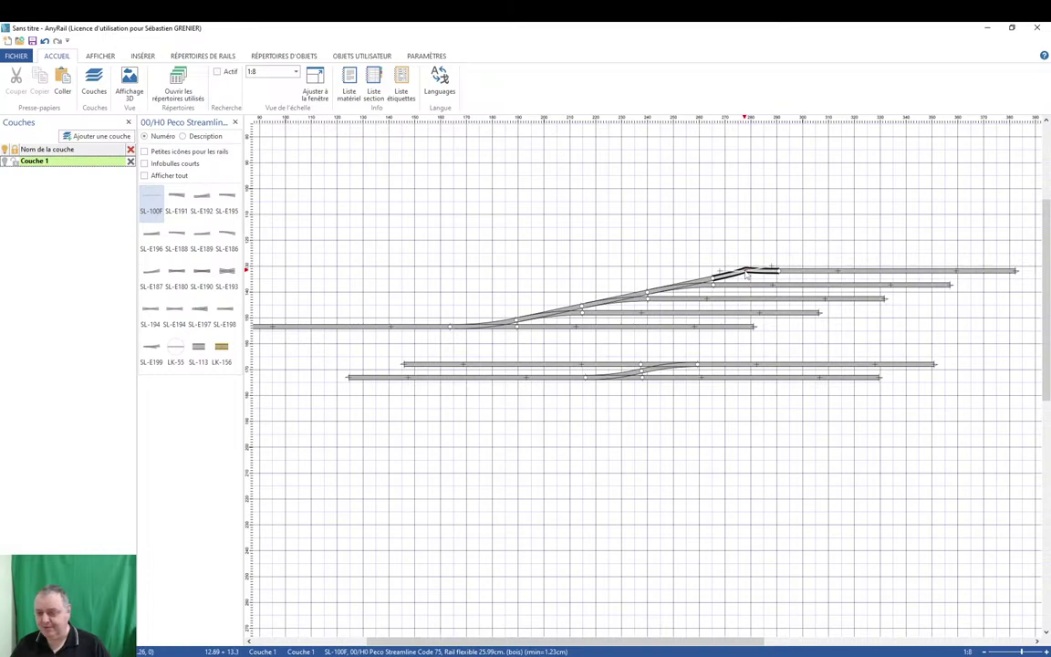
right_click(747, 274)
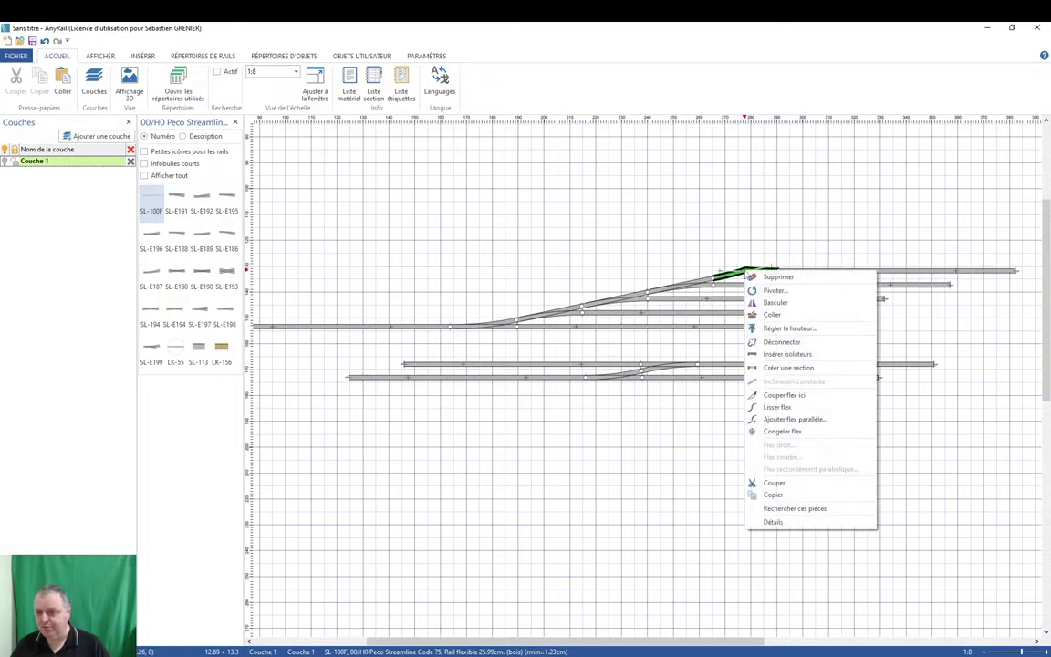
click(778, 407)
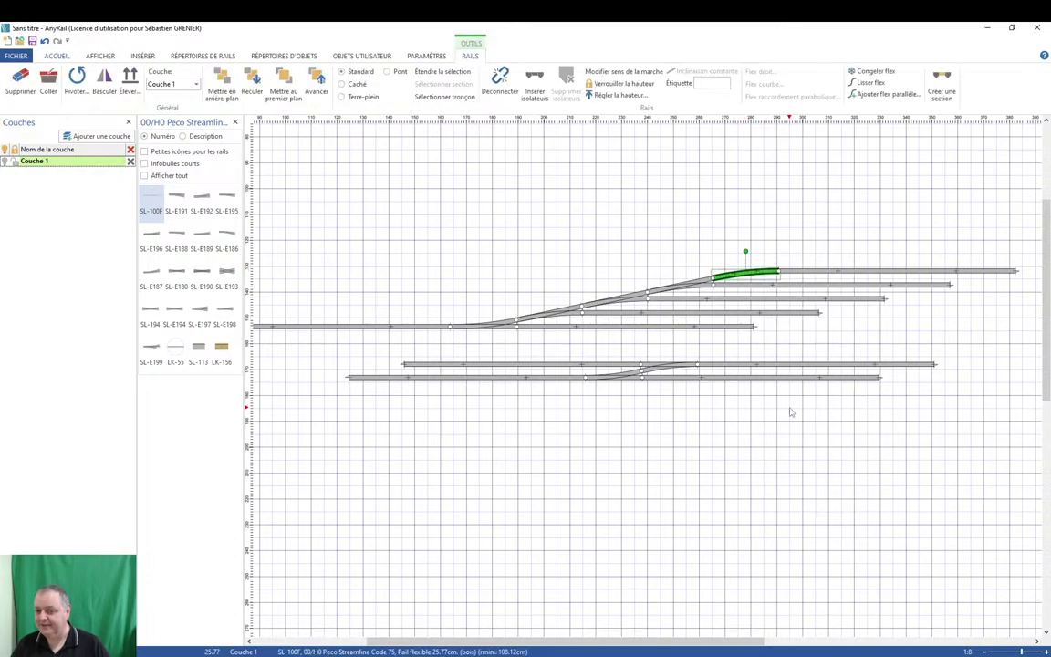
click(774, 449)
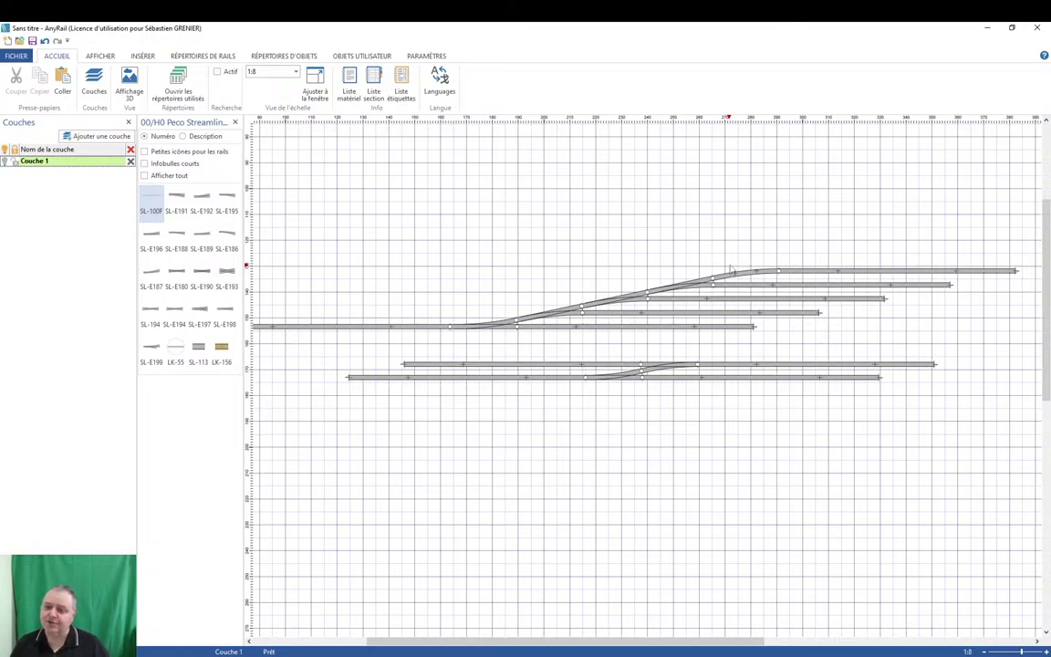
Delete the smoothed connecting flexible track and the uppermost horizontal SL-100F track it was joined to.
click(748, 274)
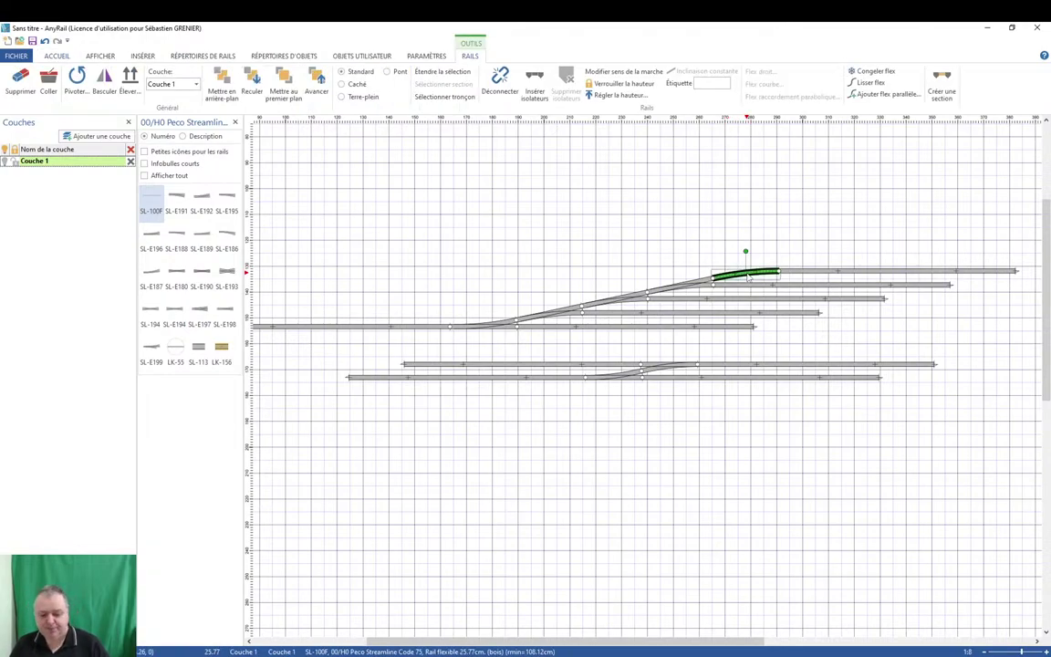
key(Delete)
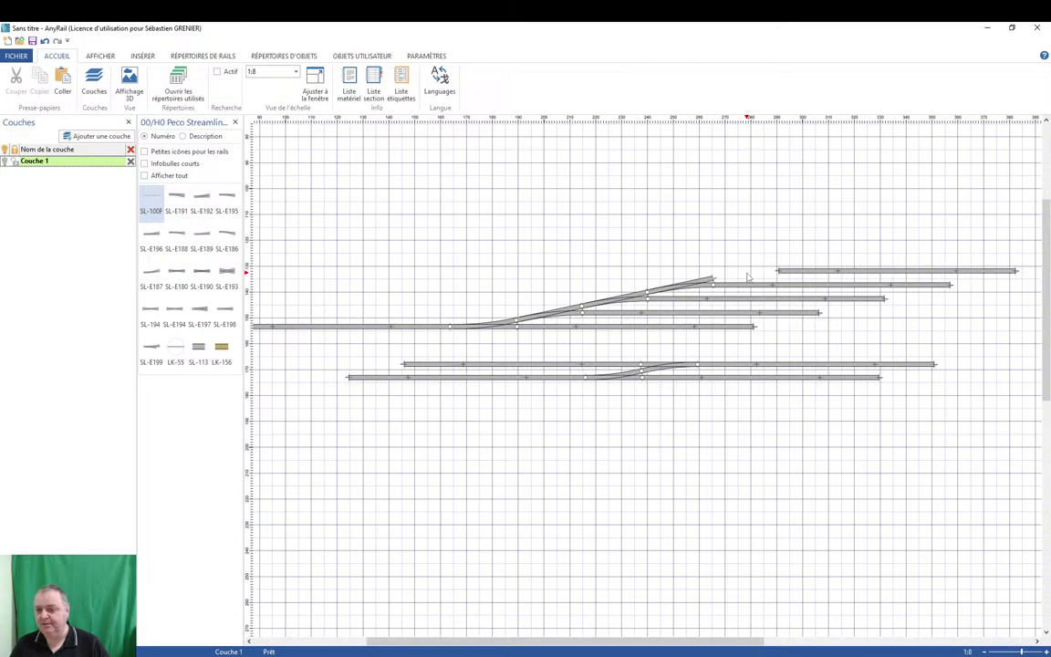
click(842, 271)
key(Delete)
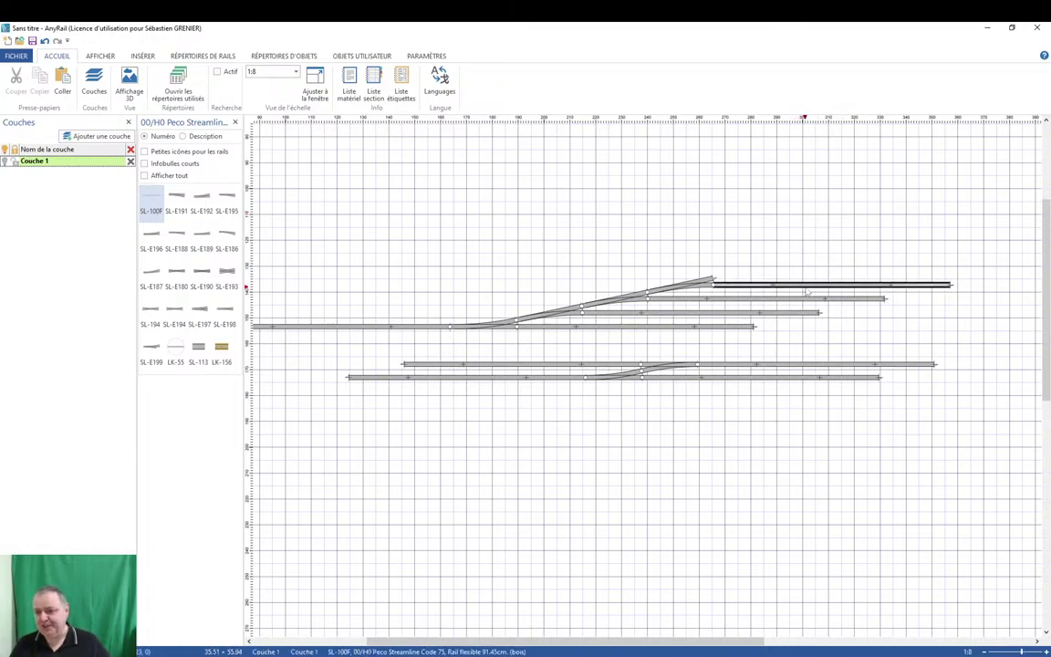
Add a parallel flexible track above the last turnout's horizontal SL-100F siding at a distance of 5.2.
right_click(909, 292)
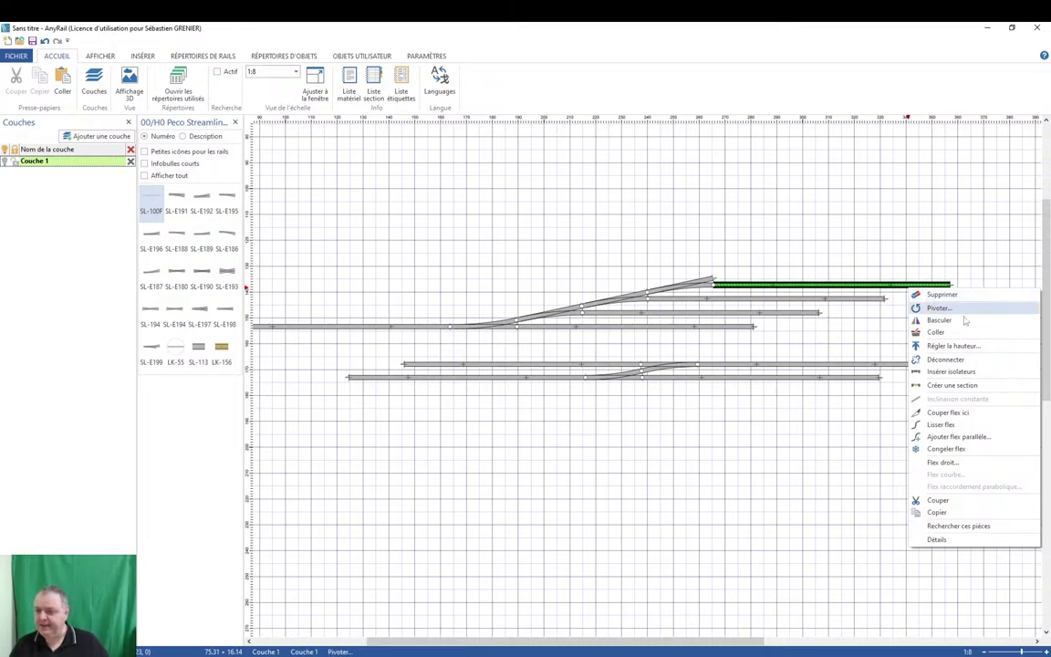
click(958, 437)
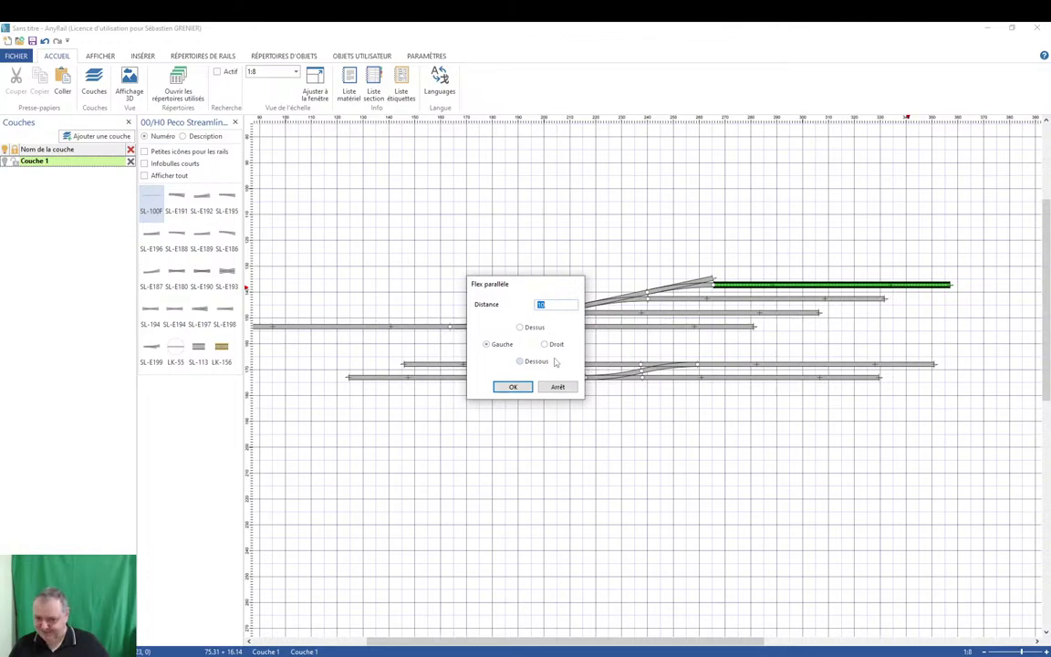
click(521, 327)
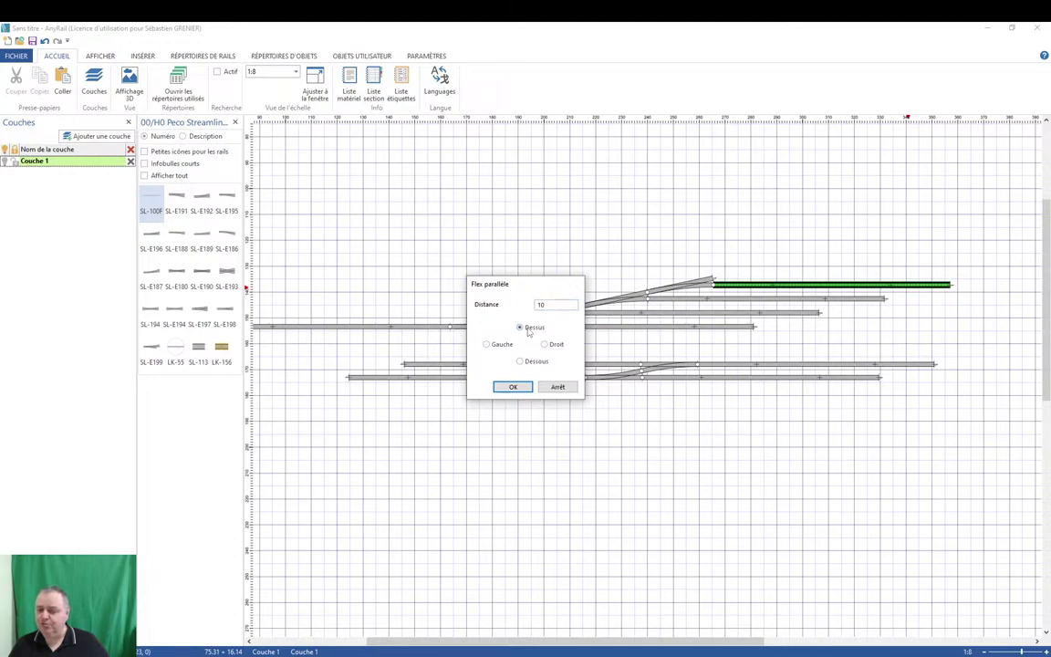
key(shift+Tab)
text(5)
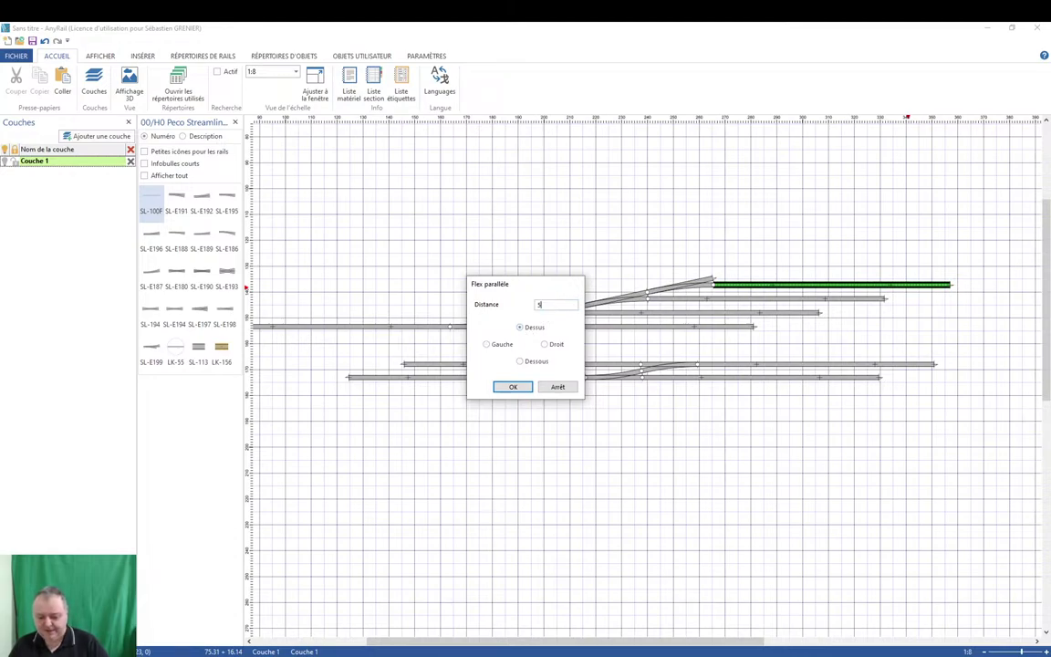
text(.2)
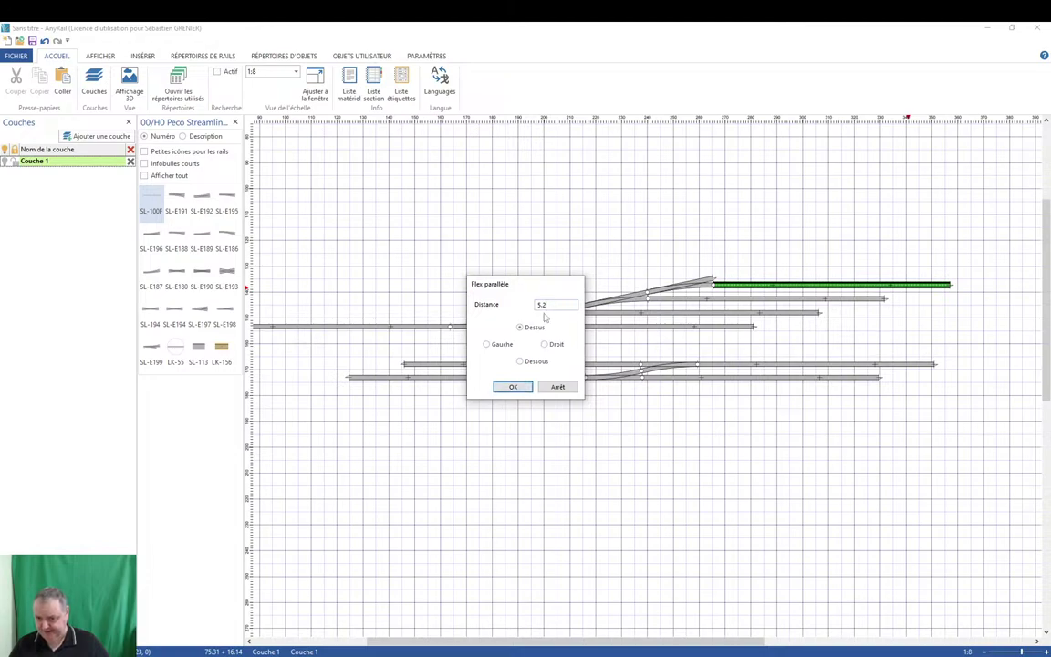
click(512, 386)
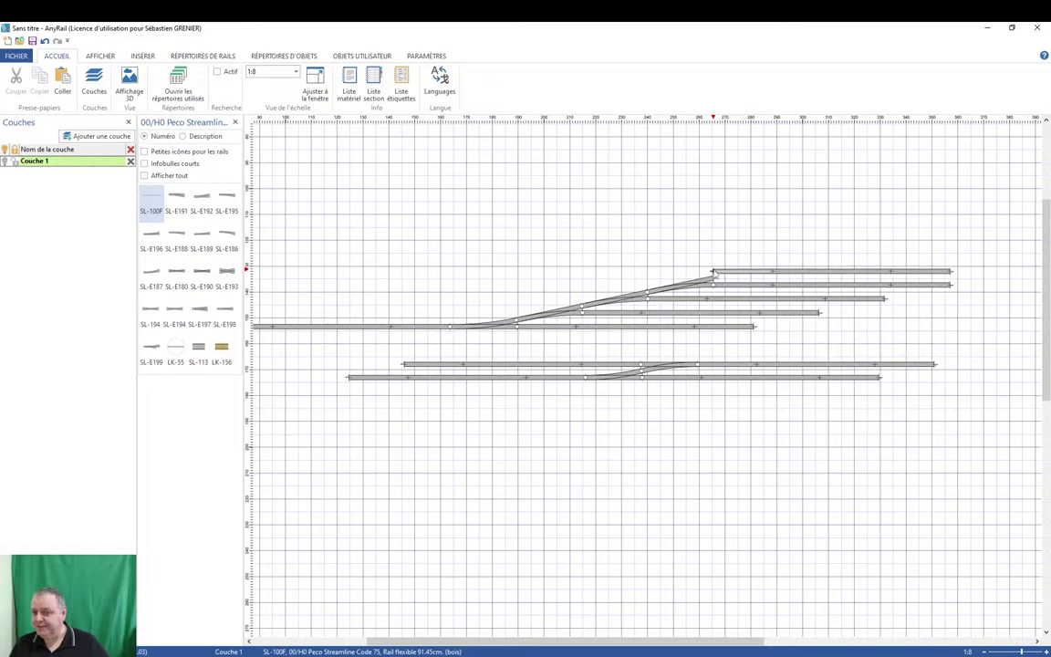
Try to bend the whole parallel track down to the last turnout's diagonal exit and undo the bending.
drag(714, 274, 713, 278)
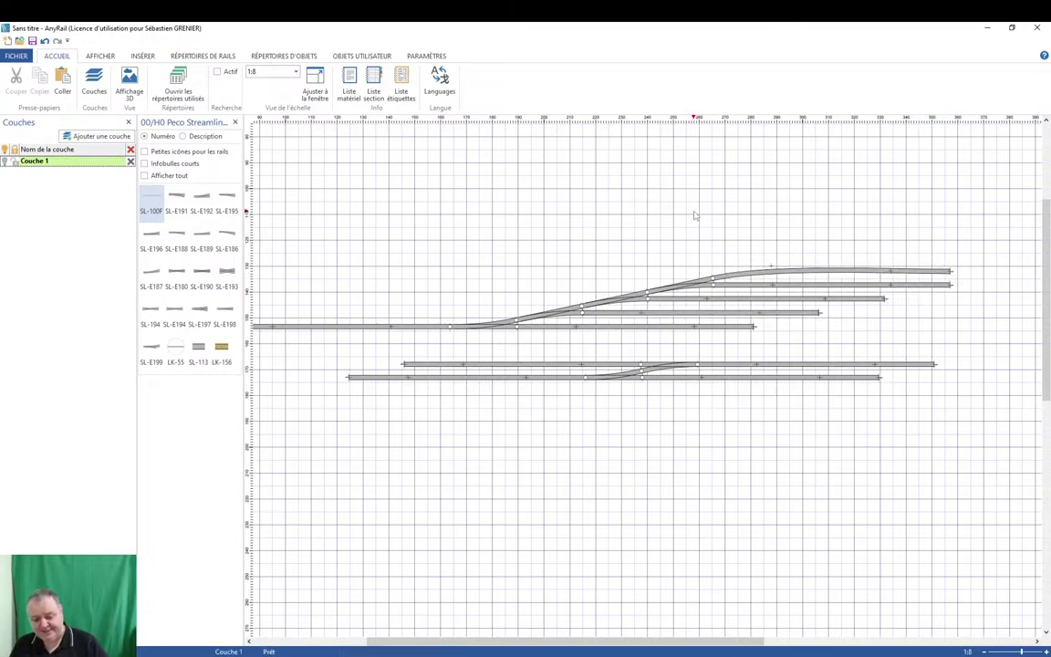
key(ctrl+z)
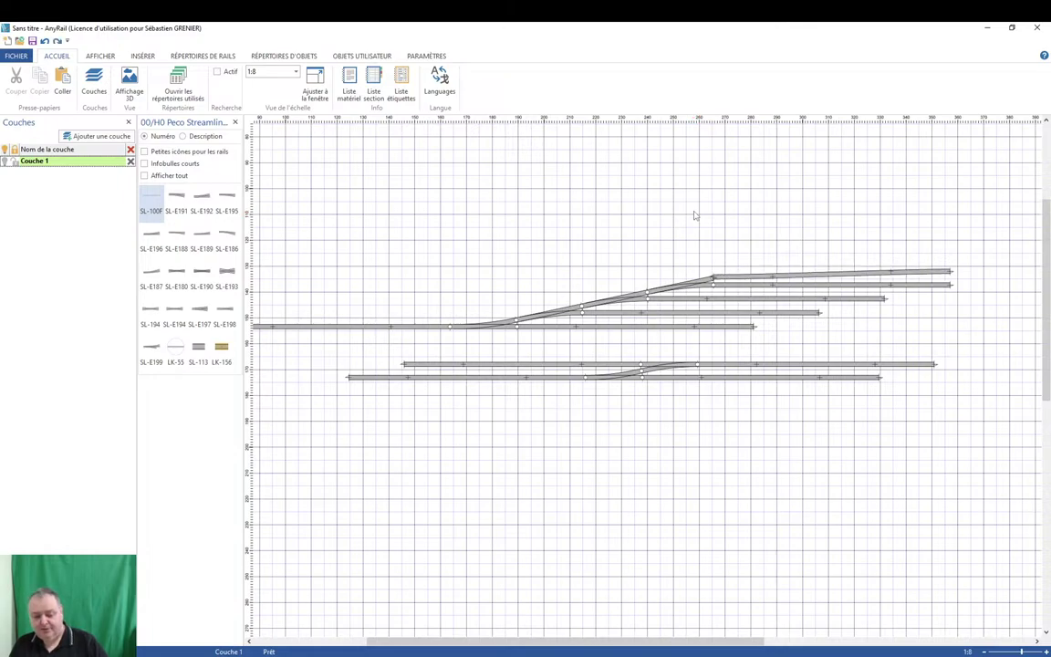
key(ctrl+z)
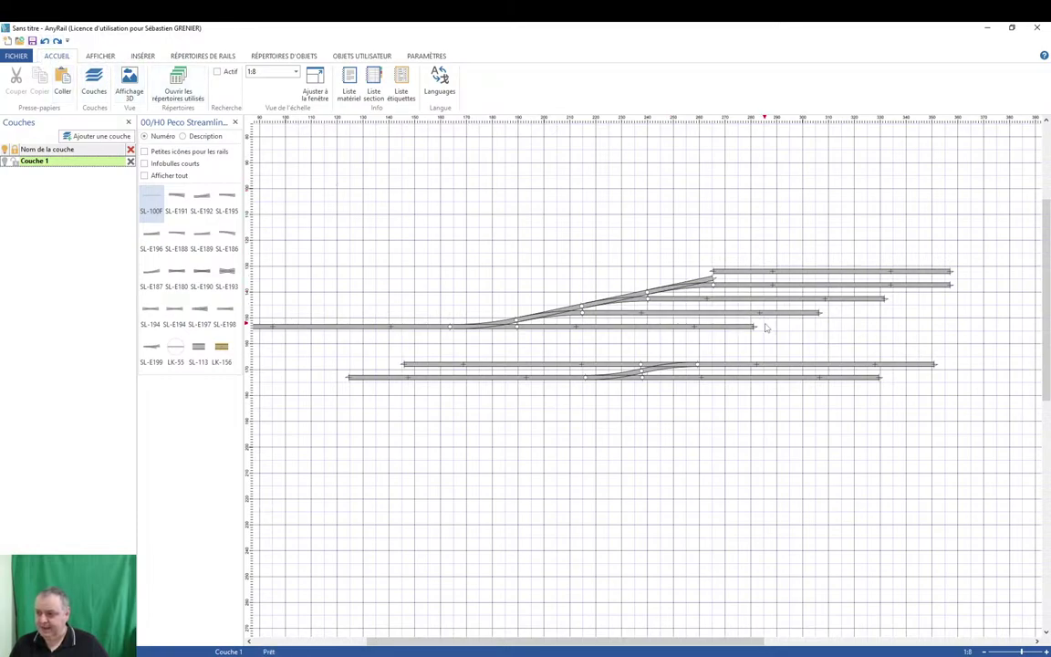
Cut the uppermost flexible track about 24.7 cm from its left end and connect the short piece to the last turnout's diagonal exit.
click(785, 274)
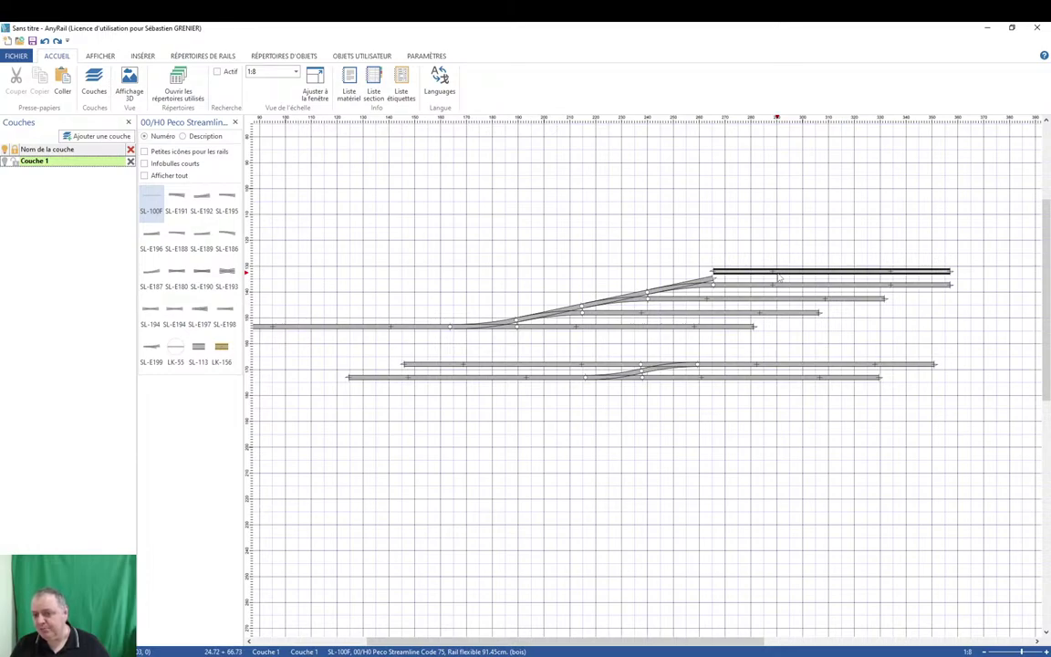
right_click(778, 276)
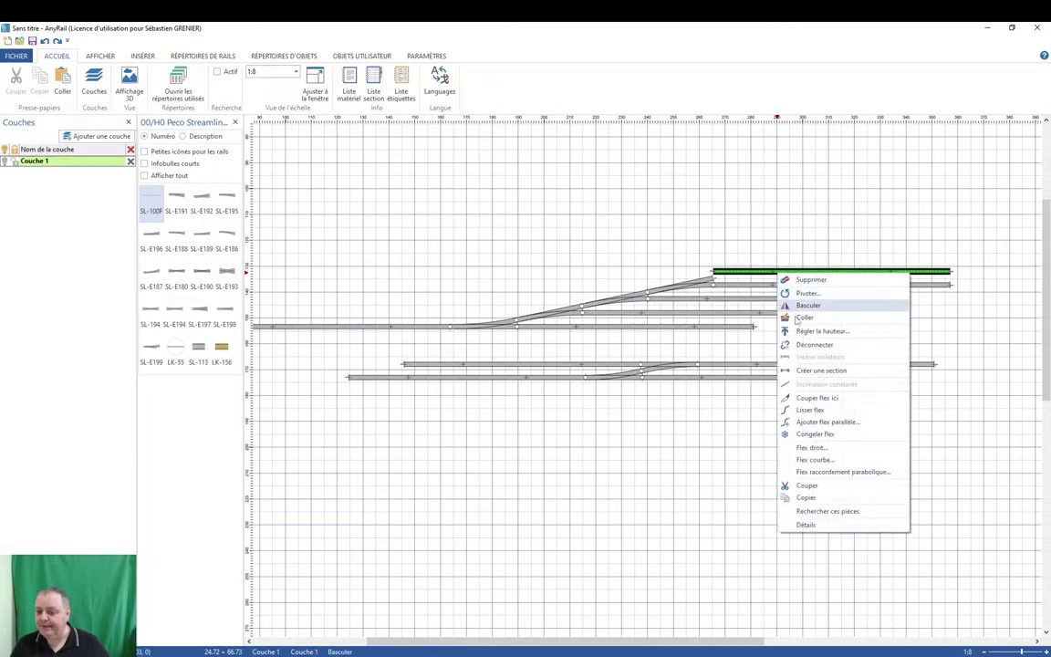
click(816, 397)
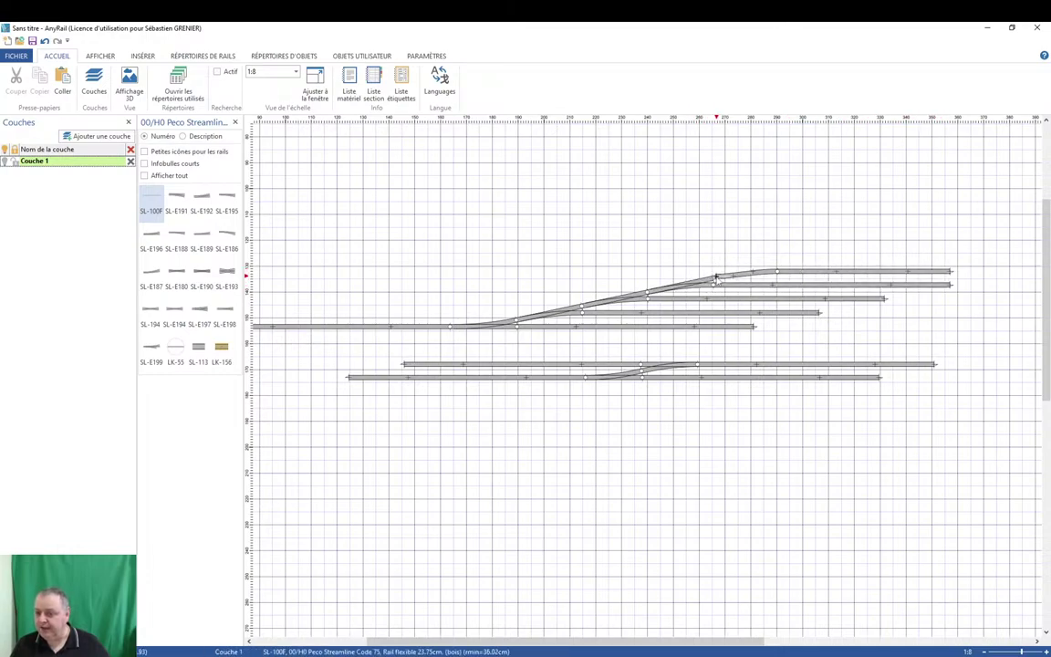
drag(715, 274, 713, 294)
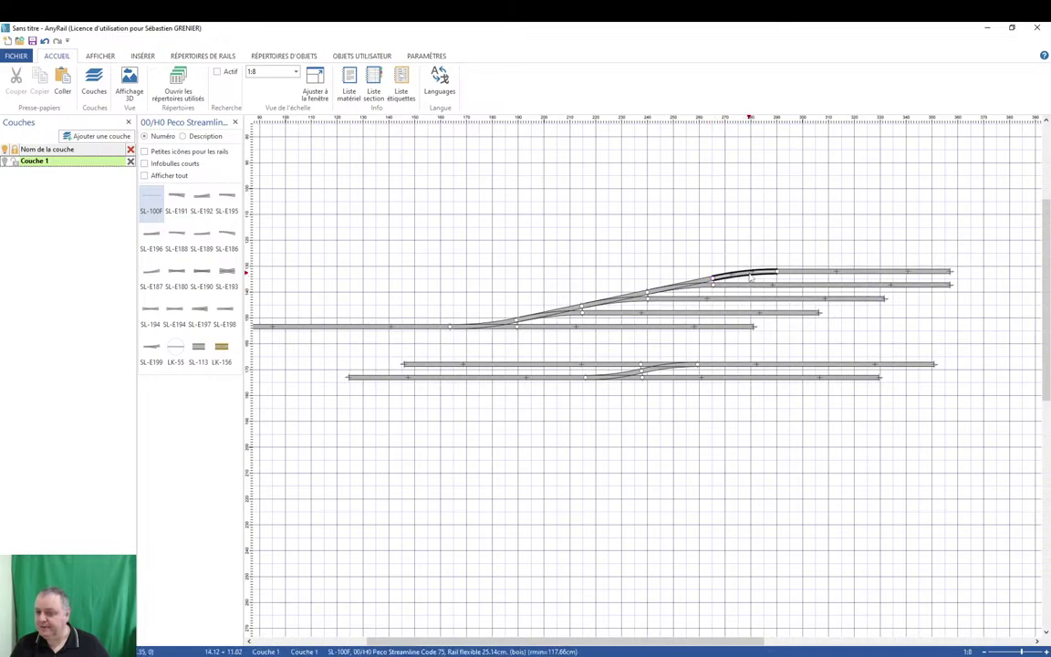
Smooth the short flexible piece joining the last turnout's diagonal exit to the uppermost siding.
right_click(749, 273)
click(782, 409)
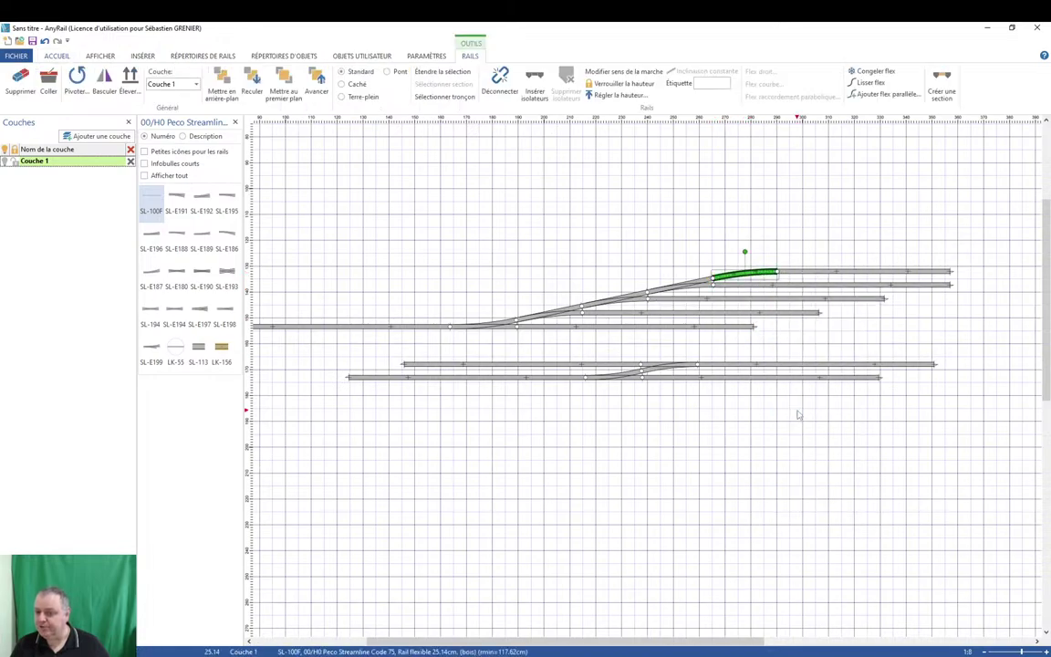
click(773, 489)
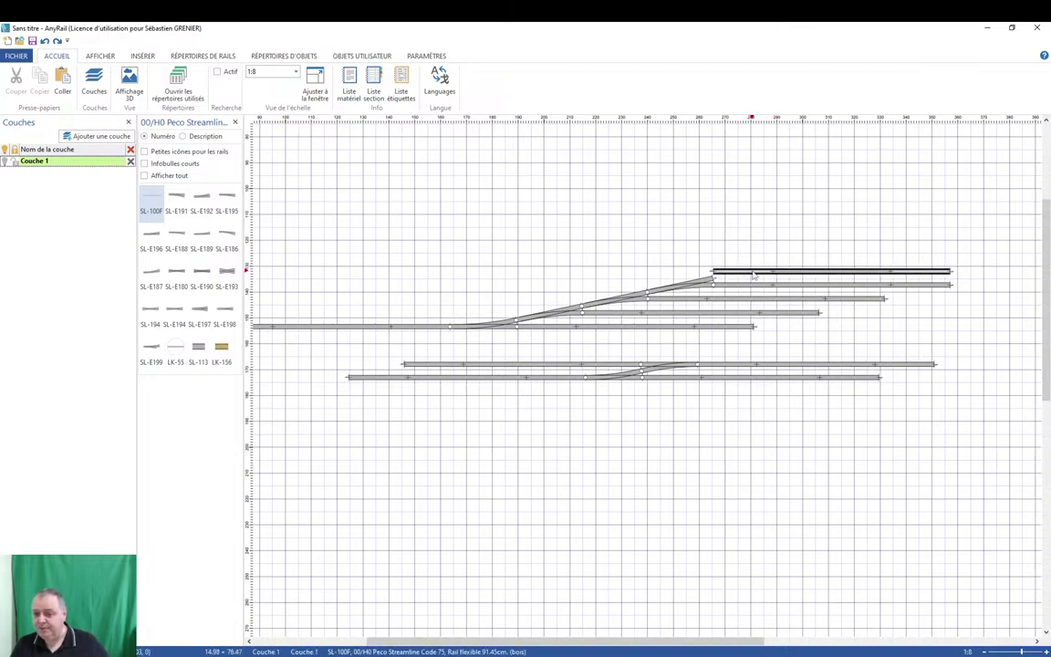
Cut the uppermost flexible track about 13.7 cm from its left end and join the short piece to the diagonal exit with a smoothed curve.
right_click(749, 273)
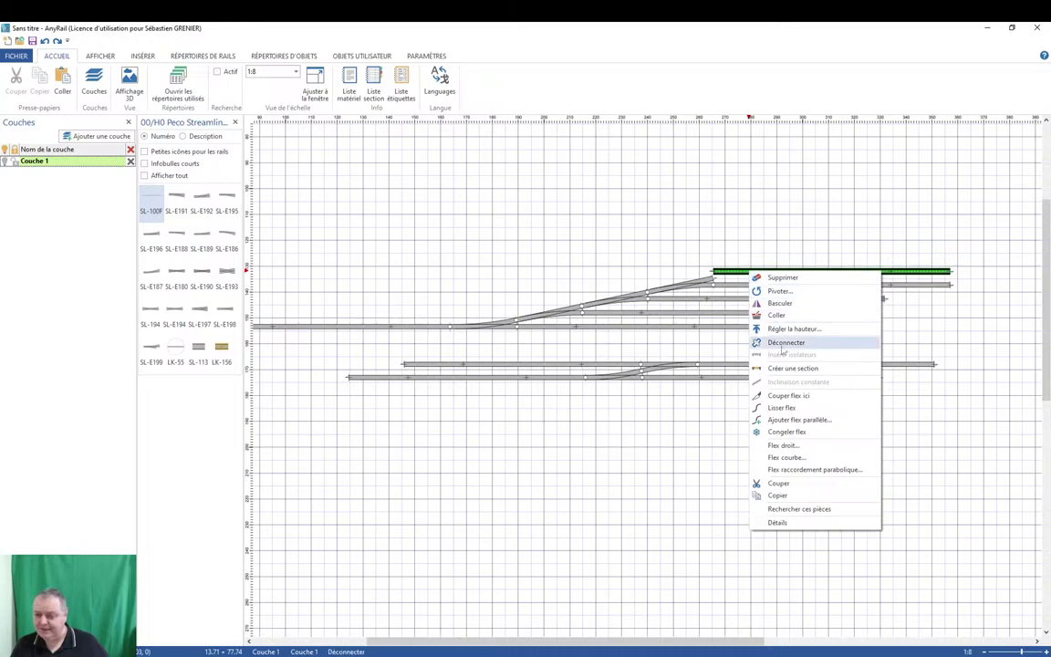
click(779, 396)
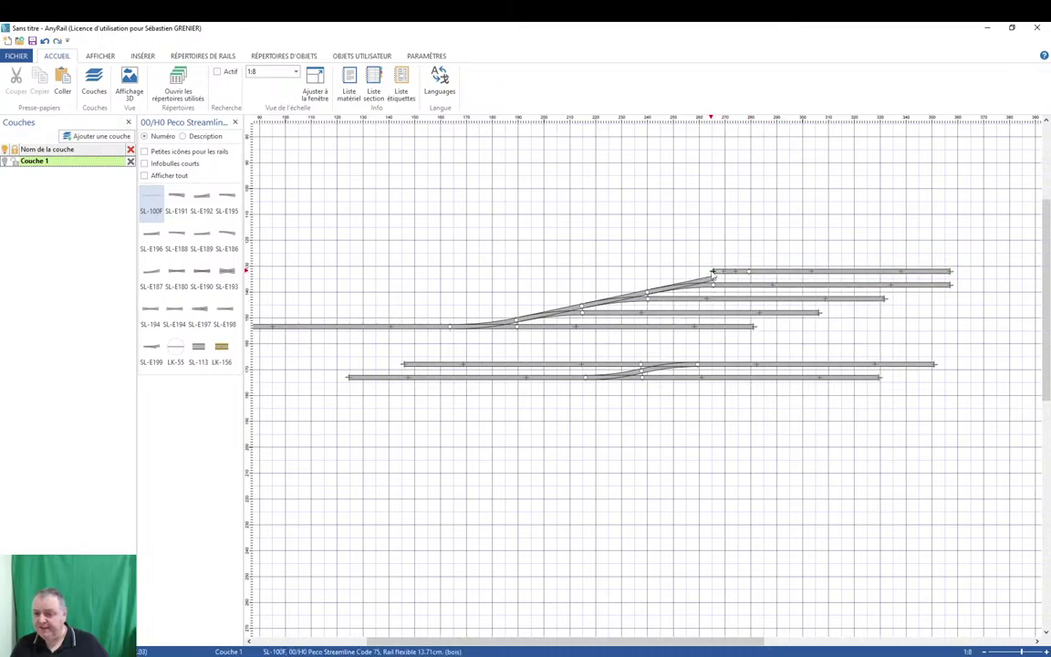
right_click(729, 273)
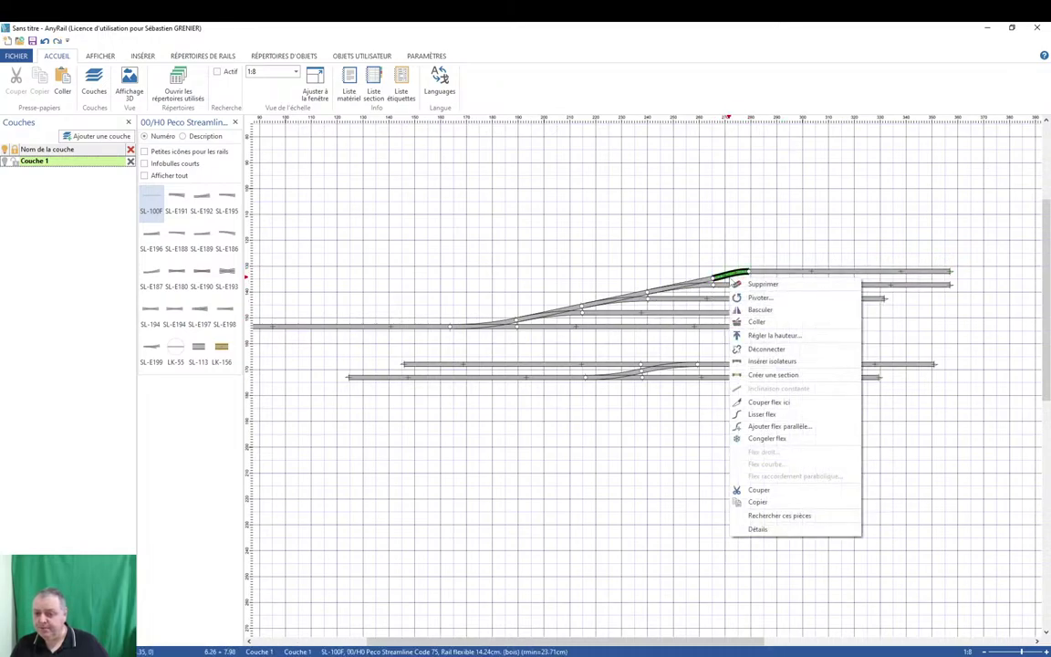
click(773, 415)
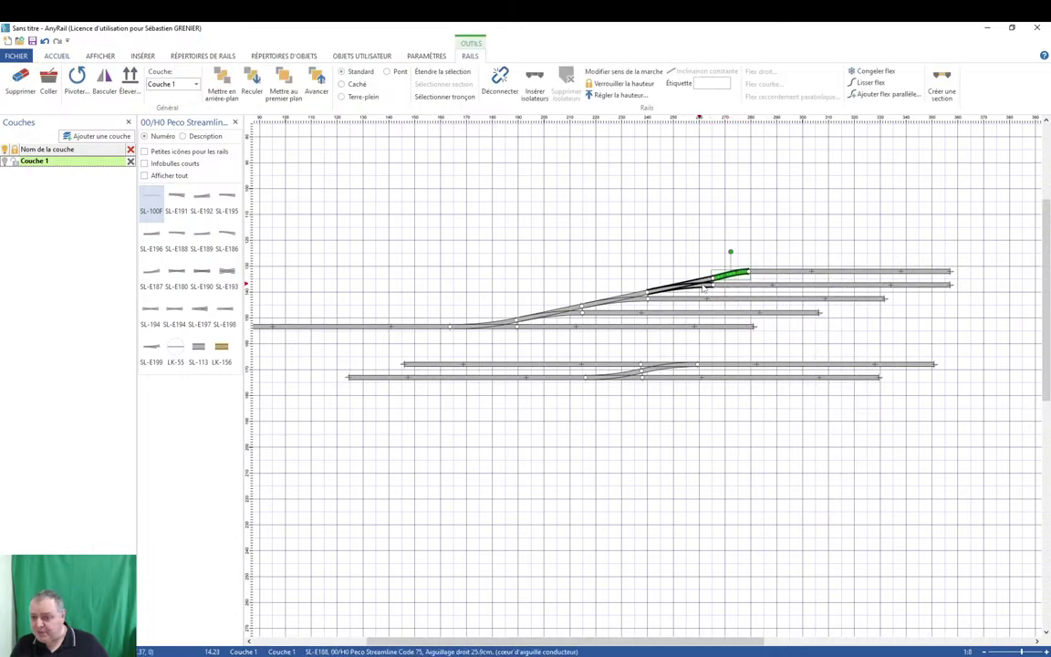
click(750, 252)
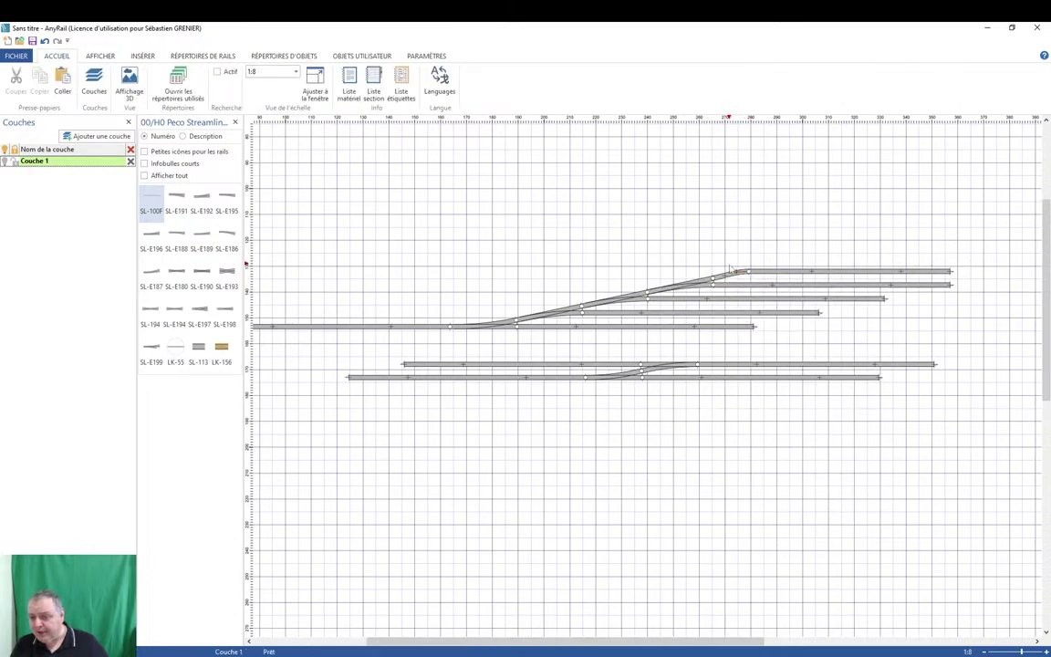
Delete the short curved flexible piece between the last turnout's diagonal exit and the uppermost siding.
click(730, 275)
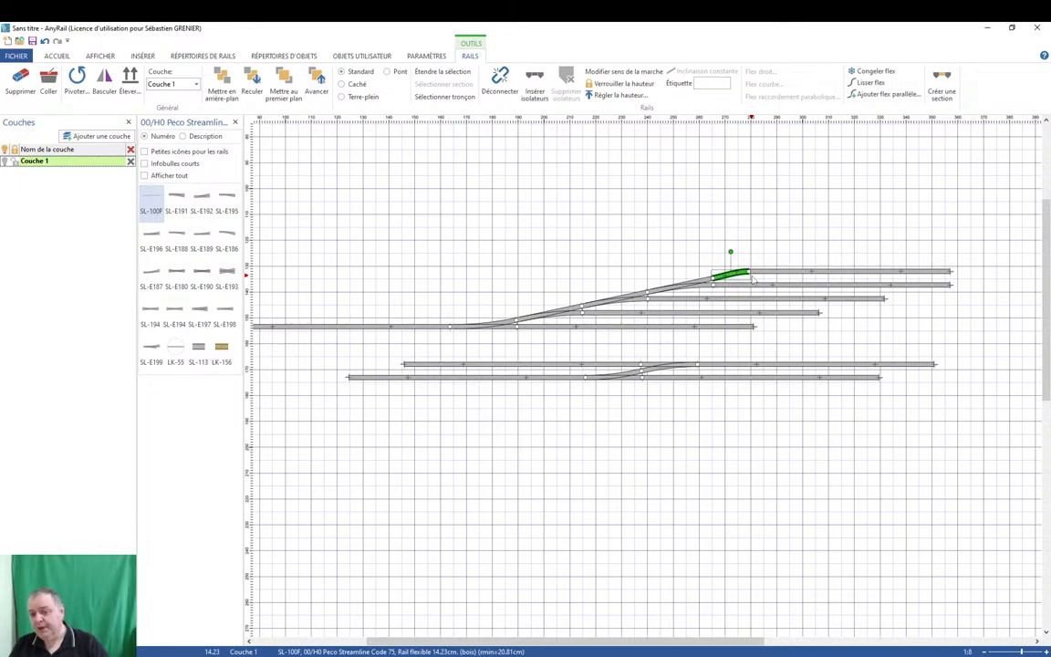
click(737, 278)
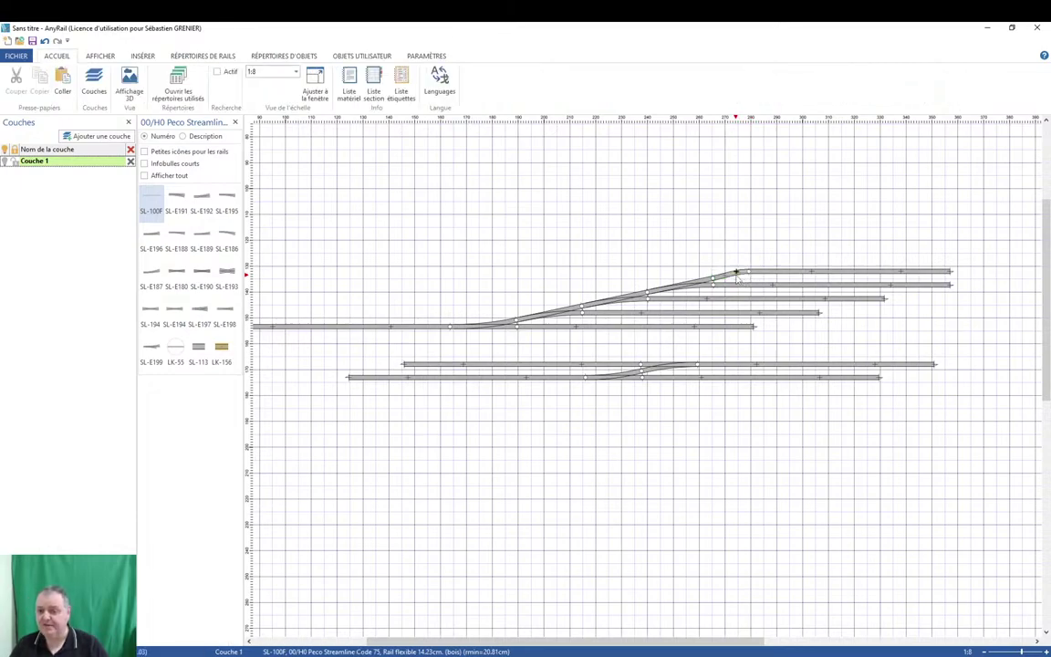
click(732, 276)
key(Delete)
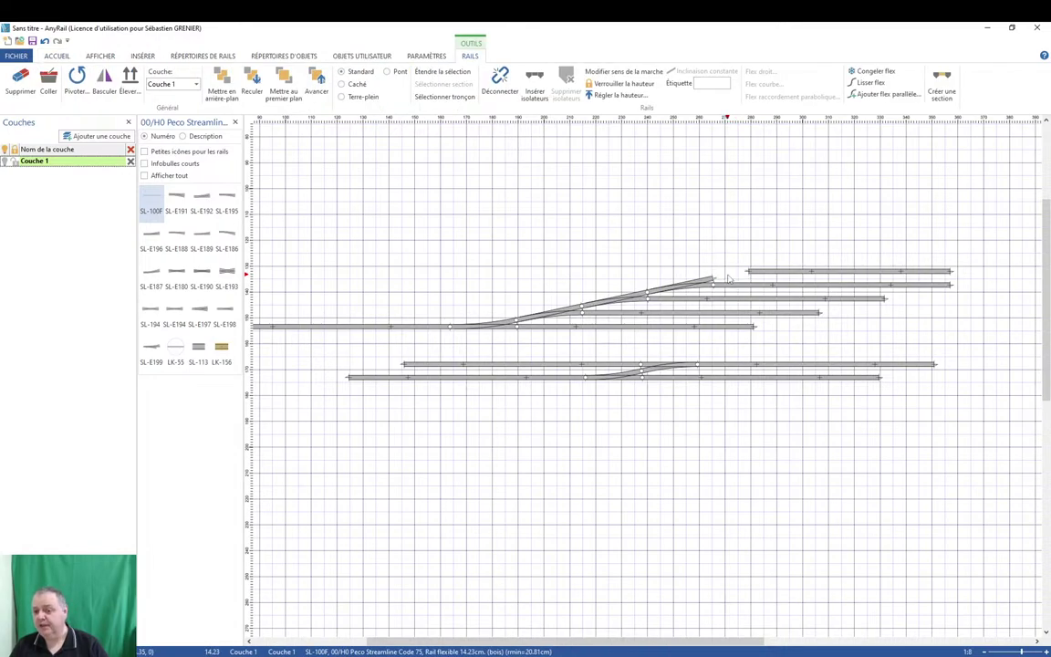
click(773, 276)
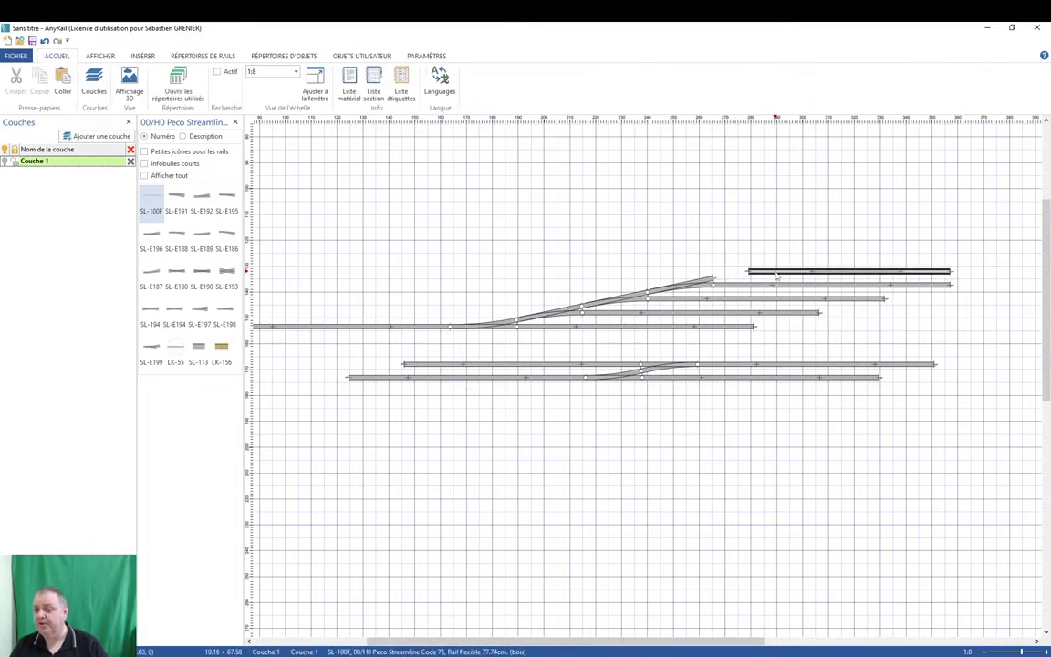
Attach an SL-E188 turnout to the last turnout's diagonal exit and join the uppermost flexible track to its curved exit.
drag(773, 275, 796, 216)
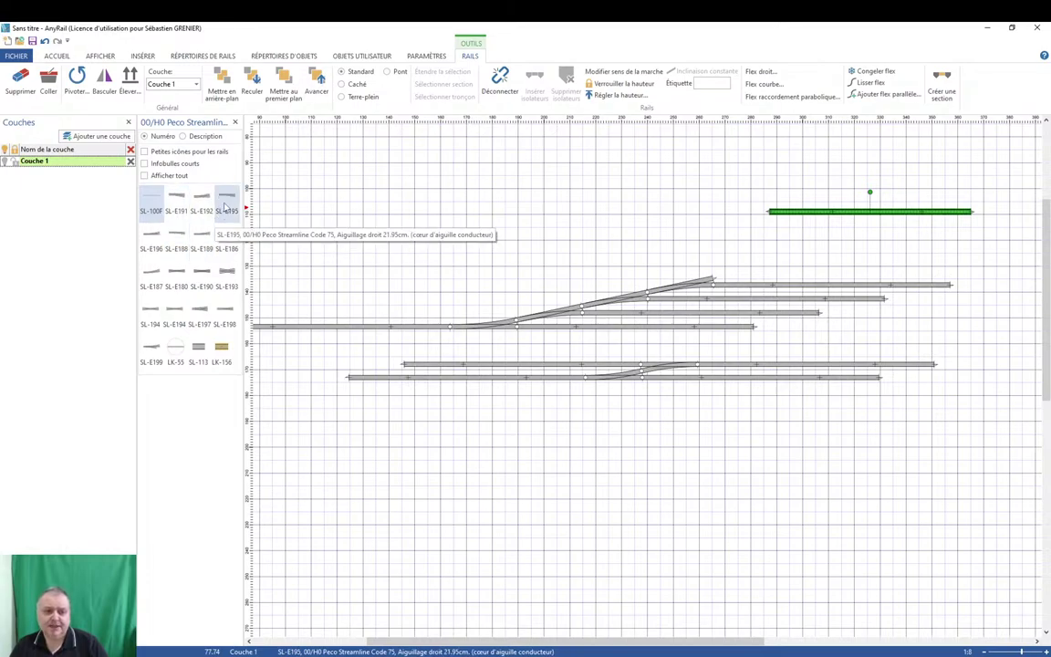
drag(176, 233, 749, 286)
drag(780, 213, 791, 278)
Replace the added SL-E188 turnout with a flexible track linking the diagonal exit to the uppermost siding, and smooth its curve.
click(739, 277)
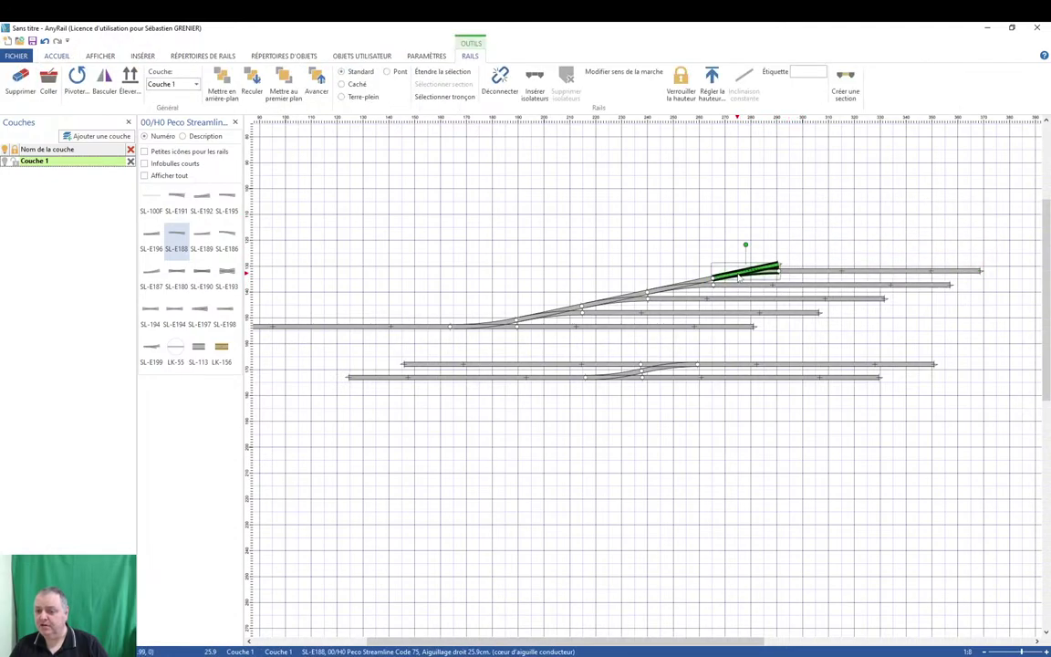
click(738, 276)
click(876, 271)
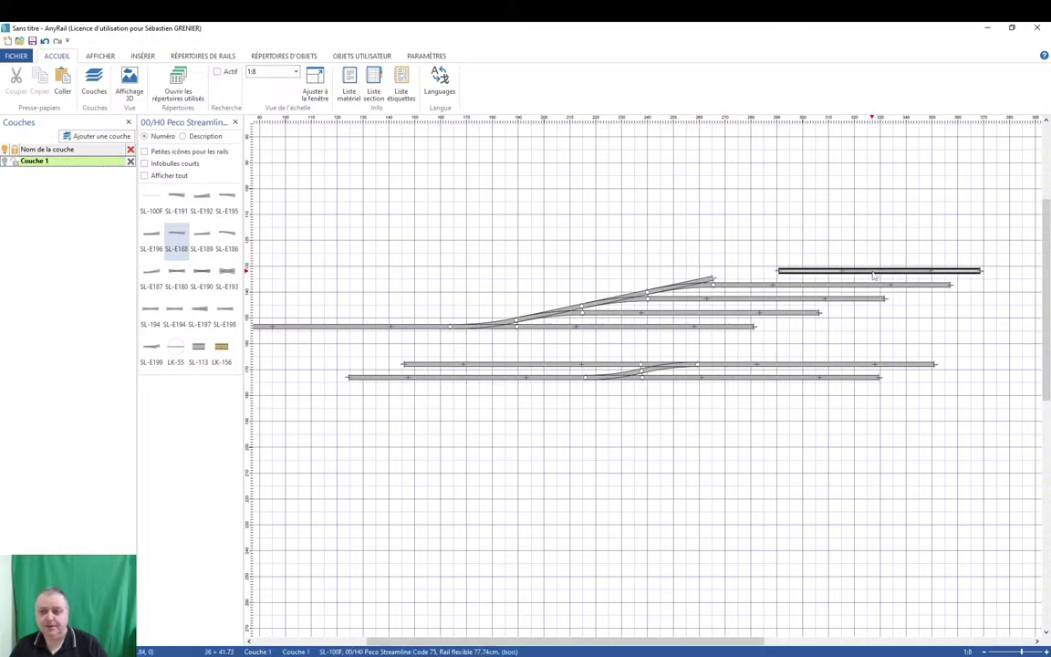
drag(873, 274, 698, 271)
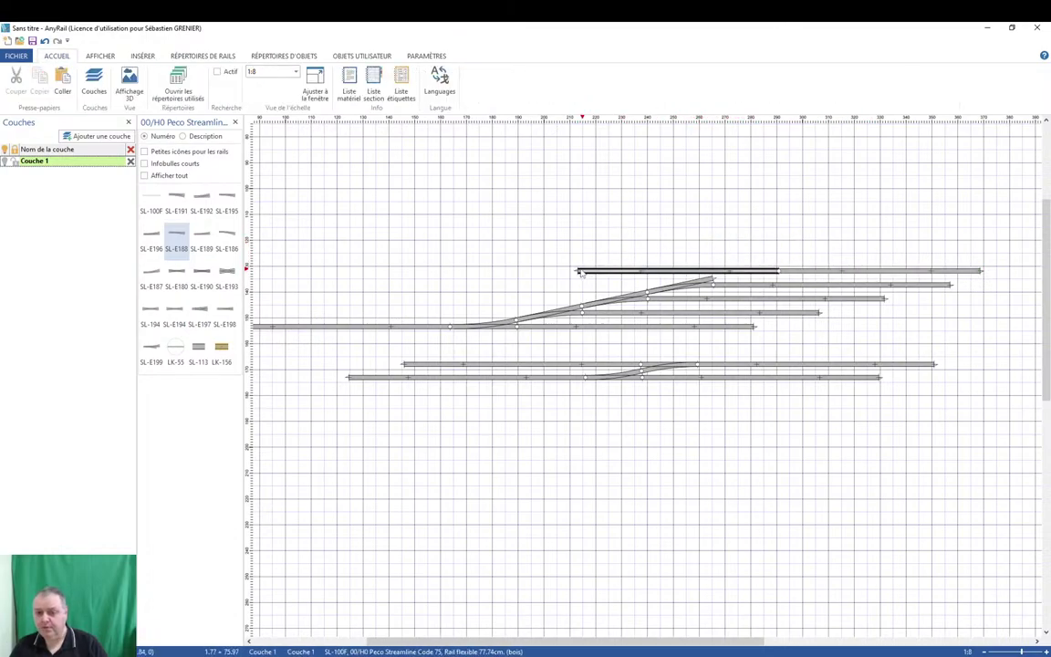
drag(579, 271, 742, 276)
right_click(742, 276)
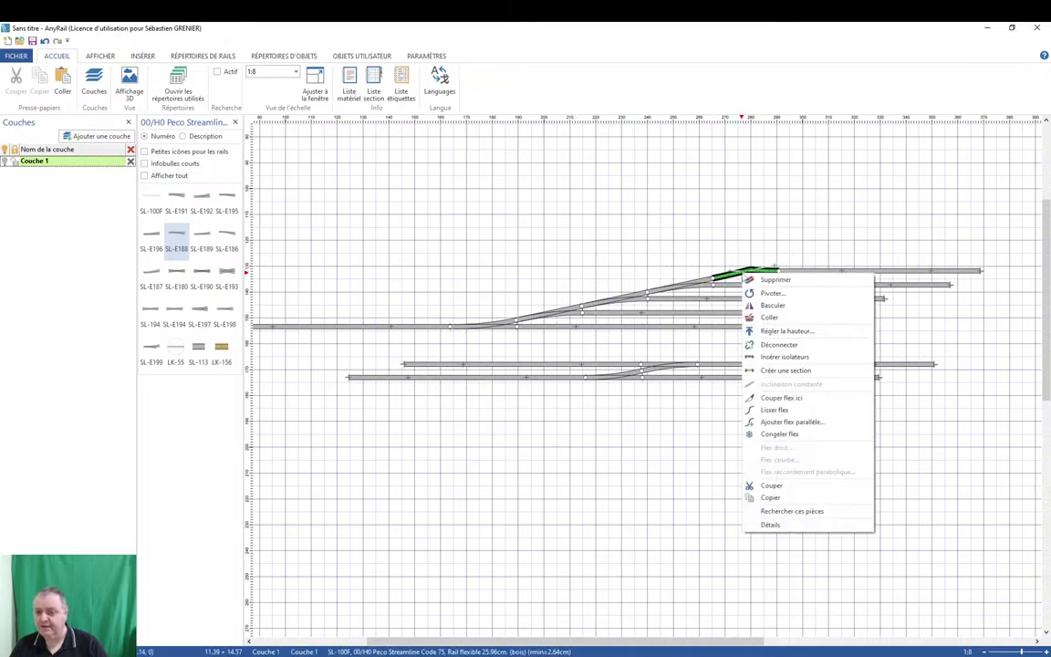
click(781, 408)
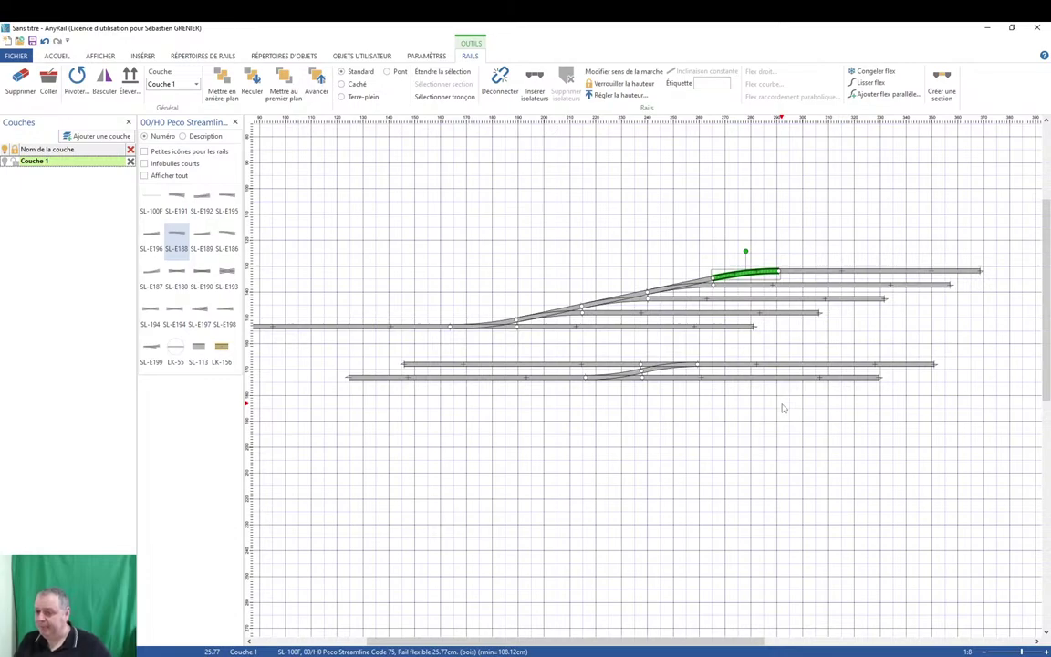
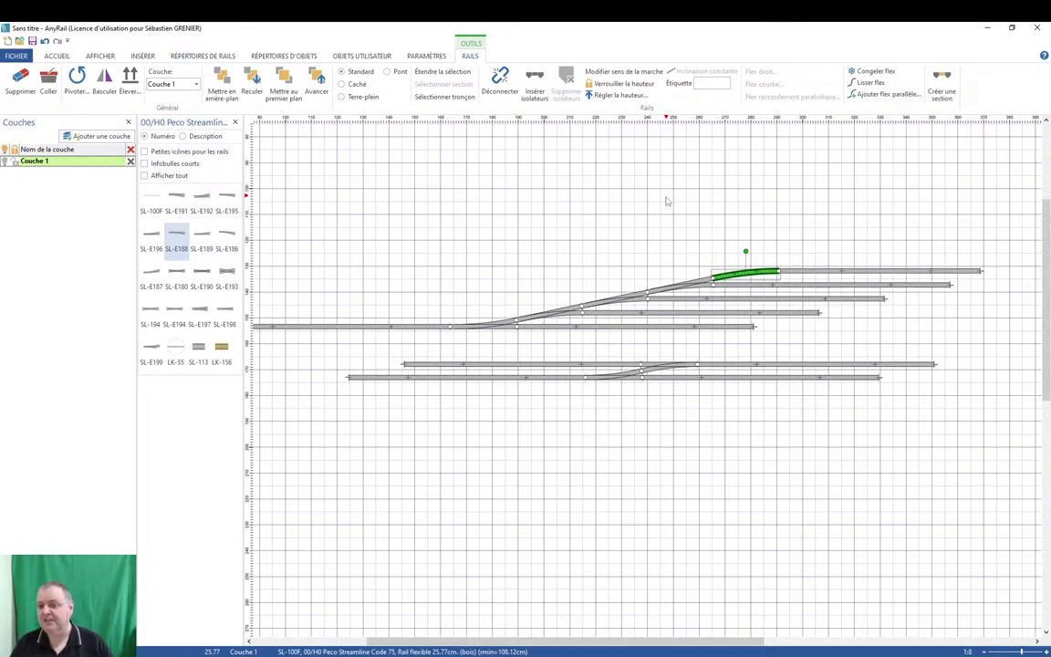
Deselect the smoothed flexible track and display the layout in 3D.
scroll(661, 226, down, 1)
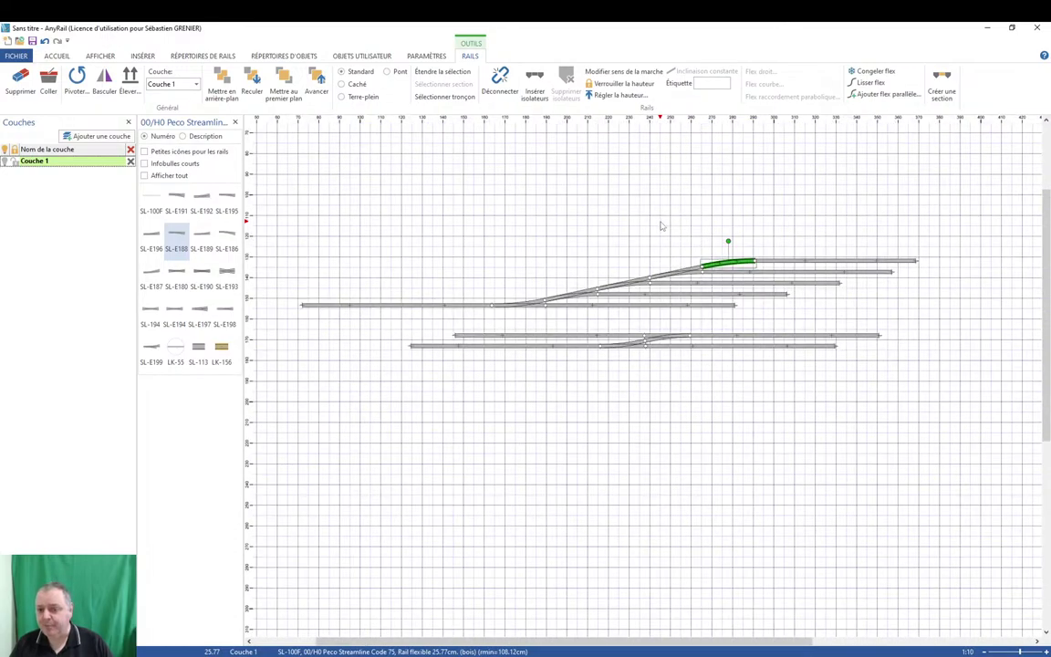
scroll(661, 226, down, 1)
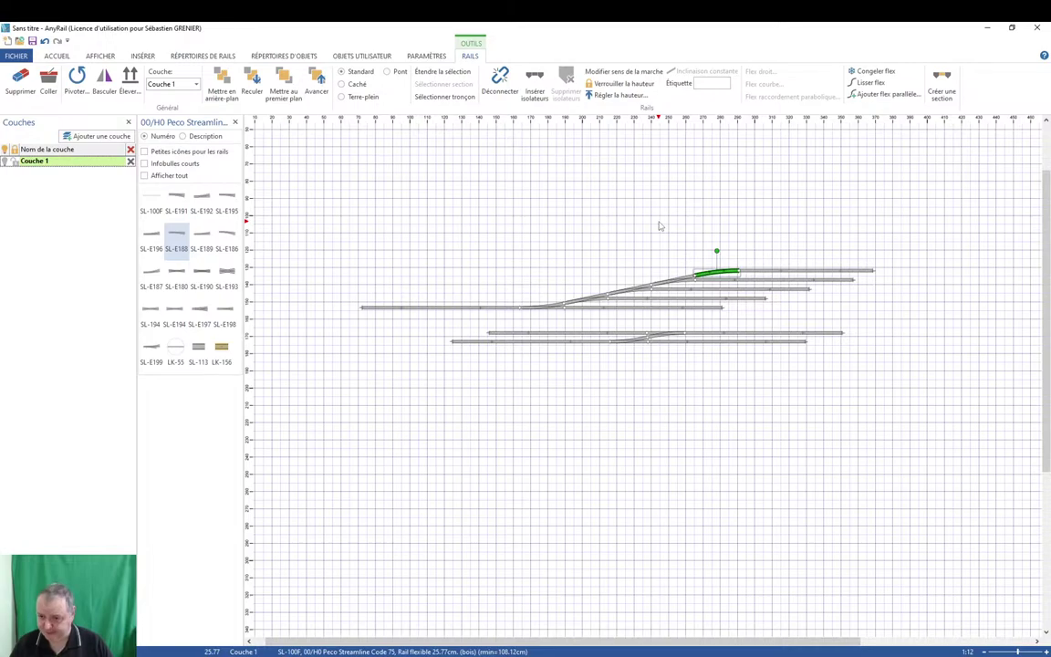
click(660, 227)
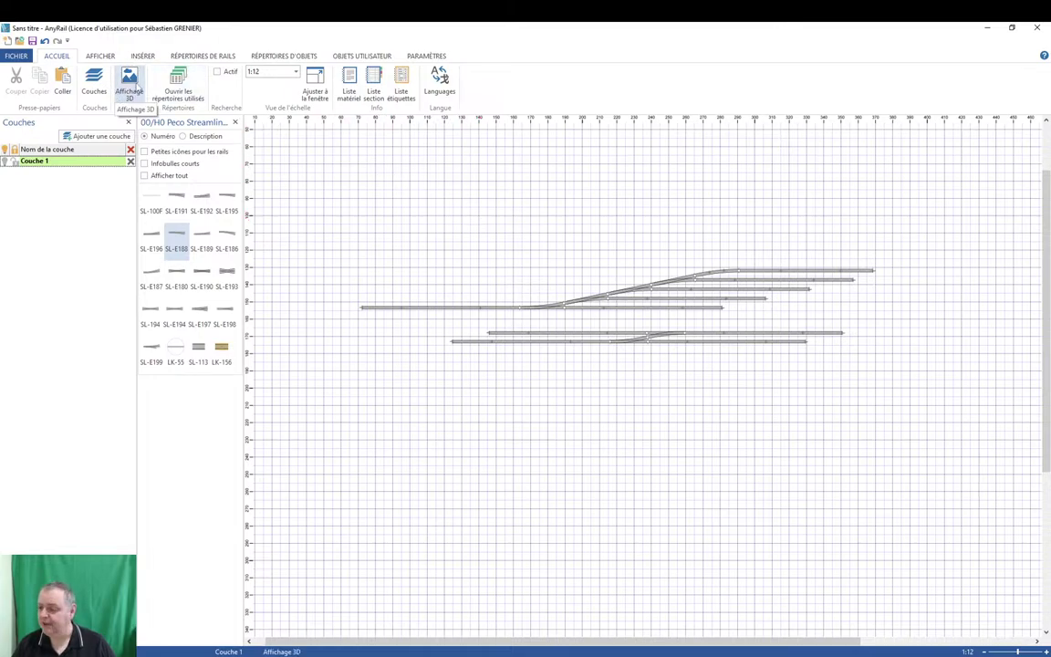
click(130, 83)
click(142, 81)
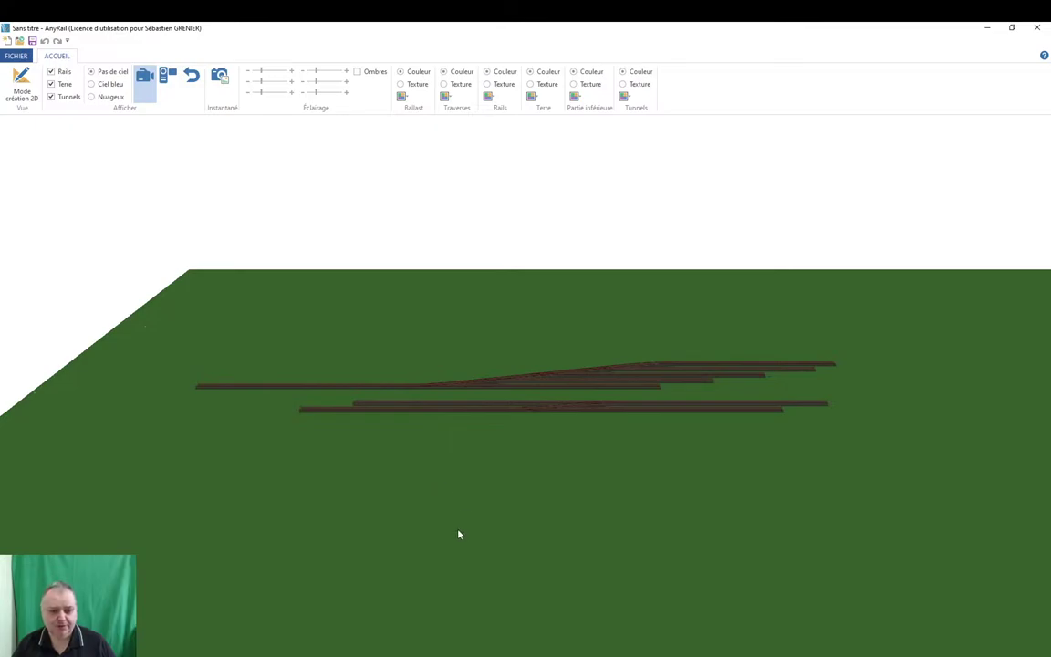
Examine the yard and crossover in 3D from several angles, from a distant overview to track level.
drag(450, 502, 497, 476)
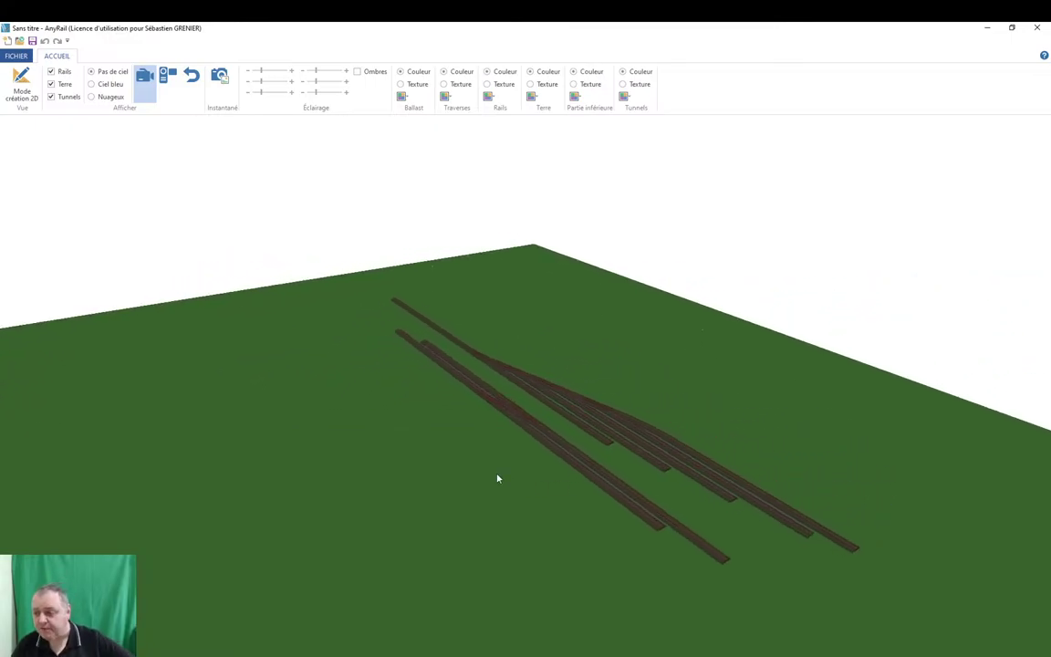
drag(397, 436, 867, 457)
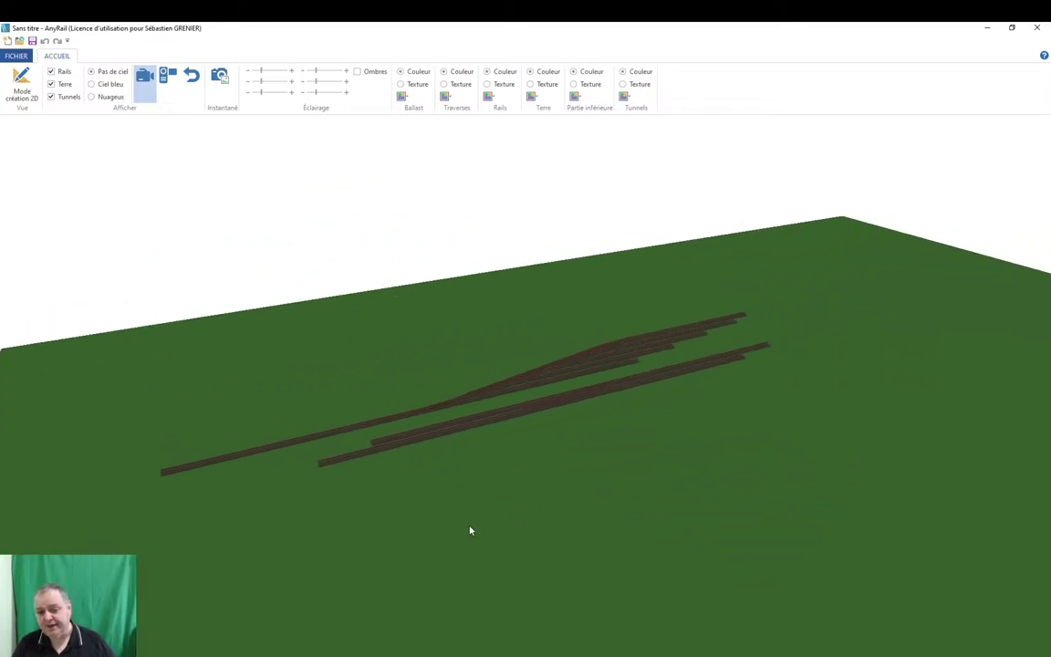
drag(469, 530, 664, 502)
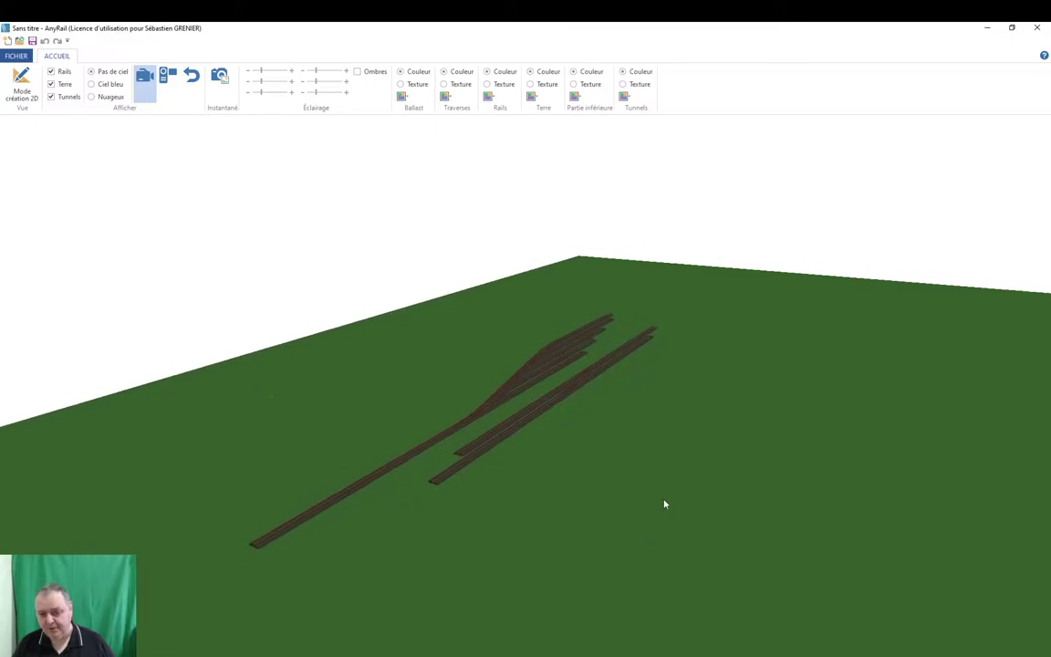
scroll(664, 501, down, 5)
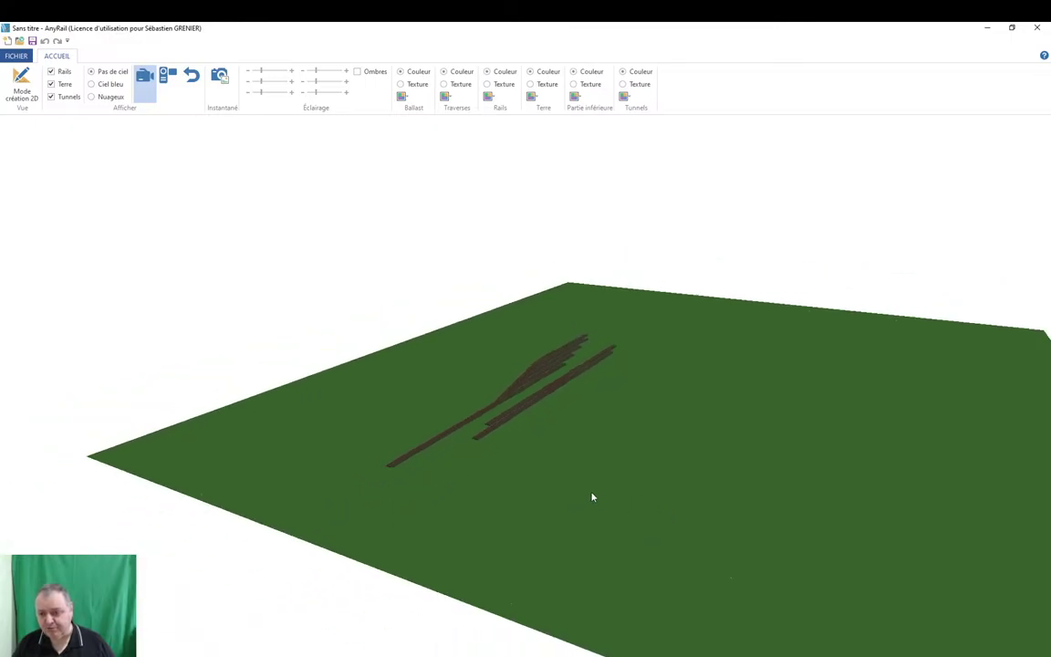
drag(572, 497, 500, 460)
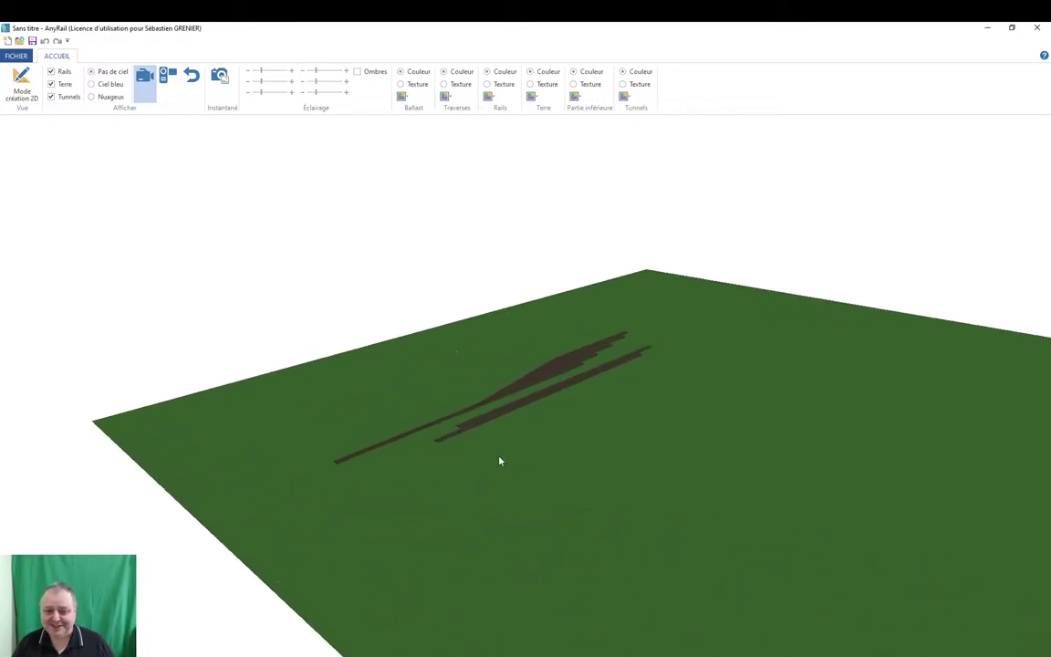
scroll(500, 460, up, 4)
scroll(492, 465, up, 5)
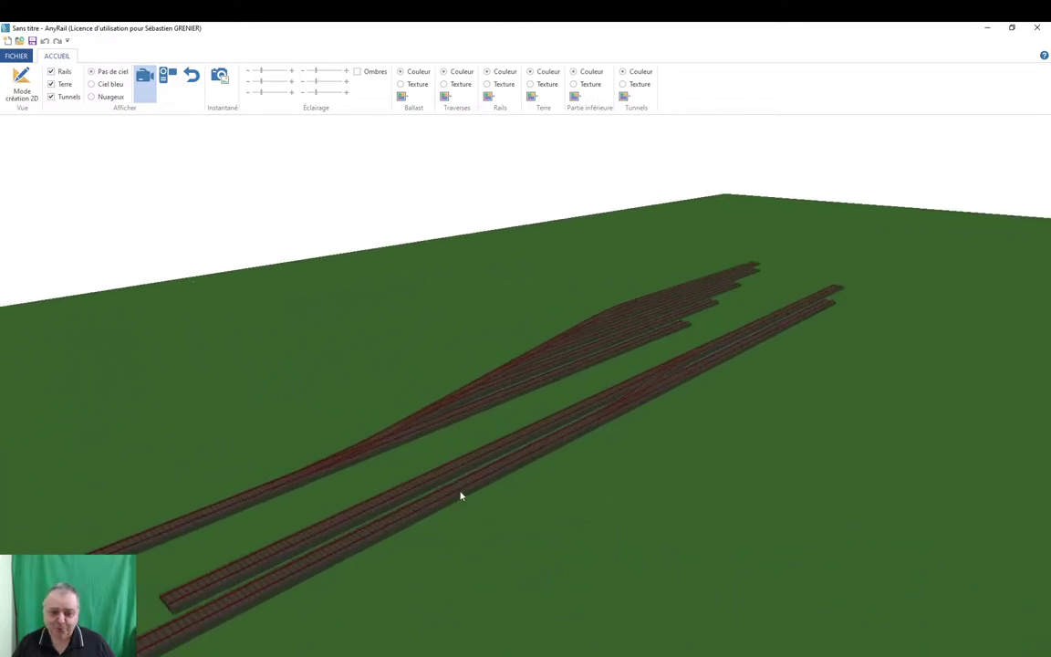
drag(378, 469, 614, 411)
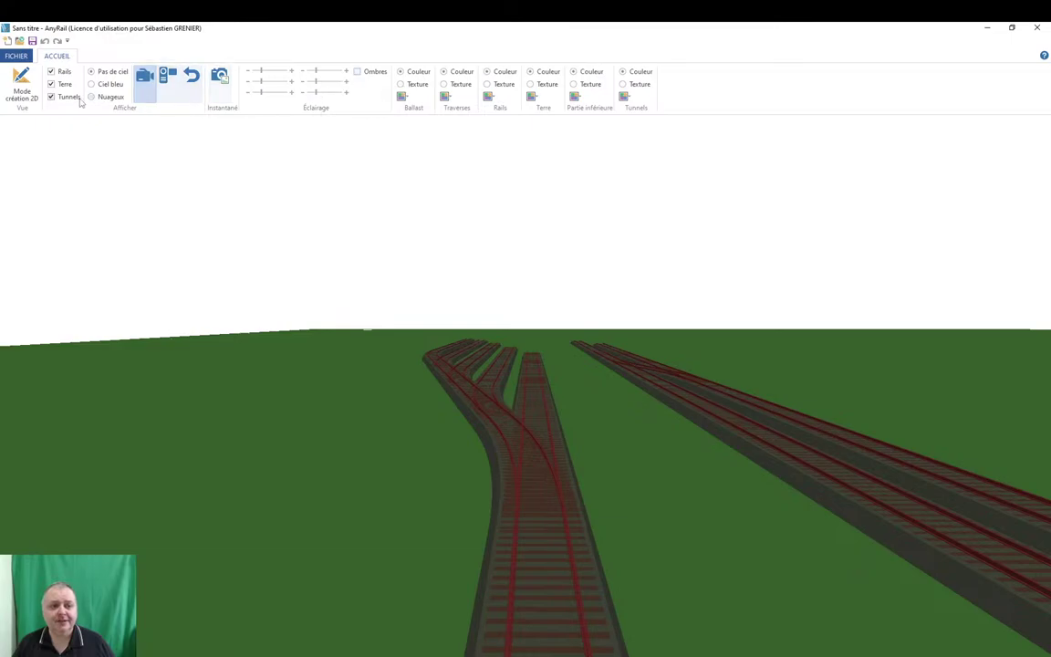
Try the 3D scene without terrain under a blue sky, and show the terrain again.
click(52, 84)
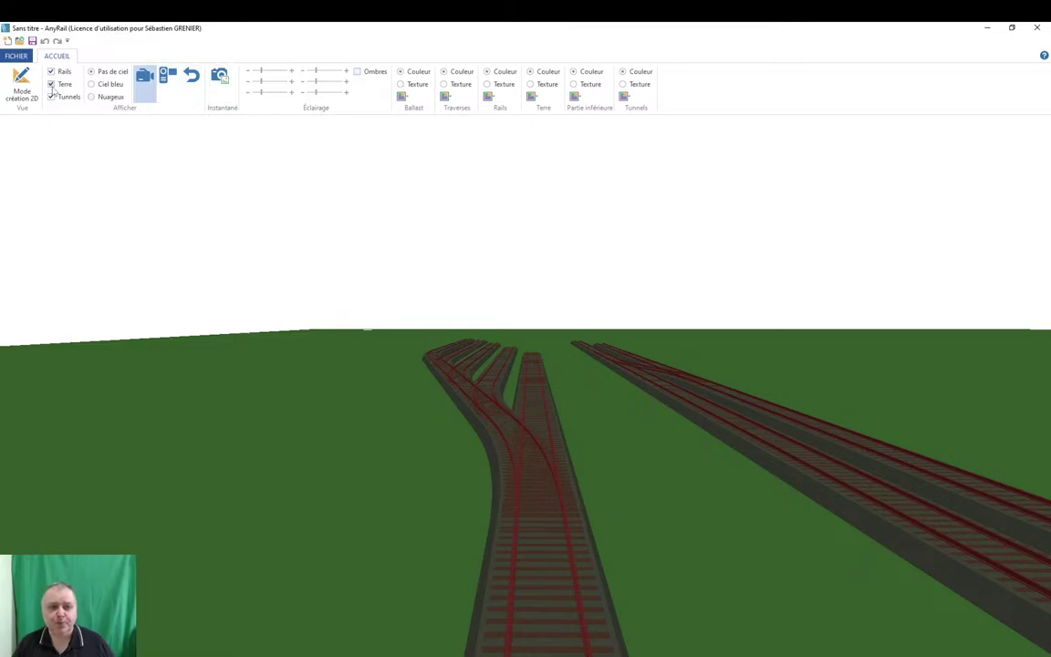
click(52, 85)
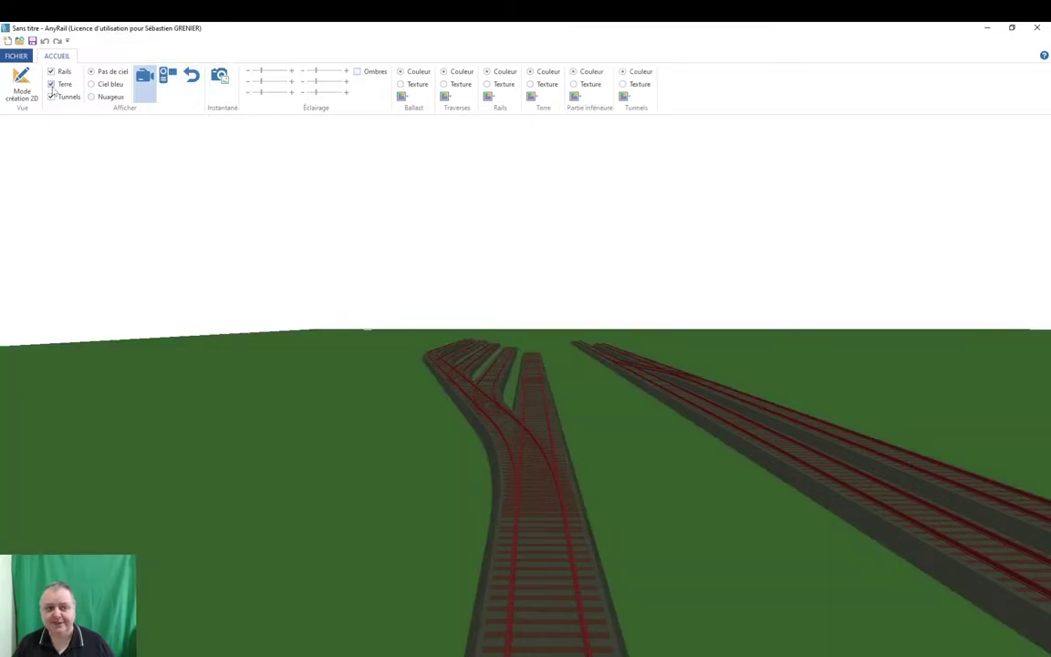
click(52, 85)
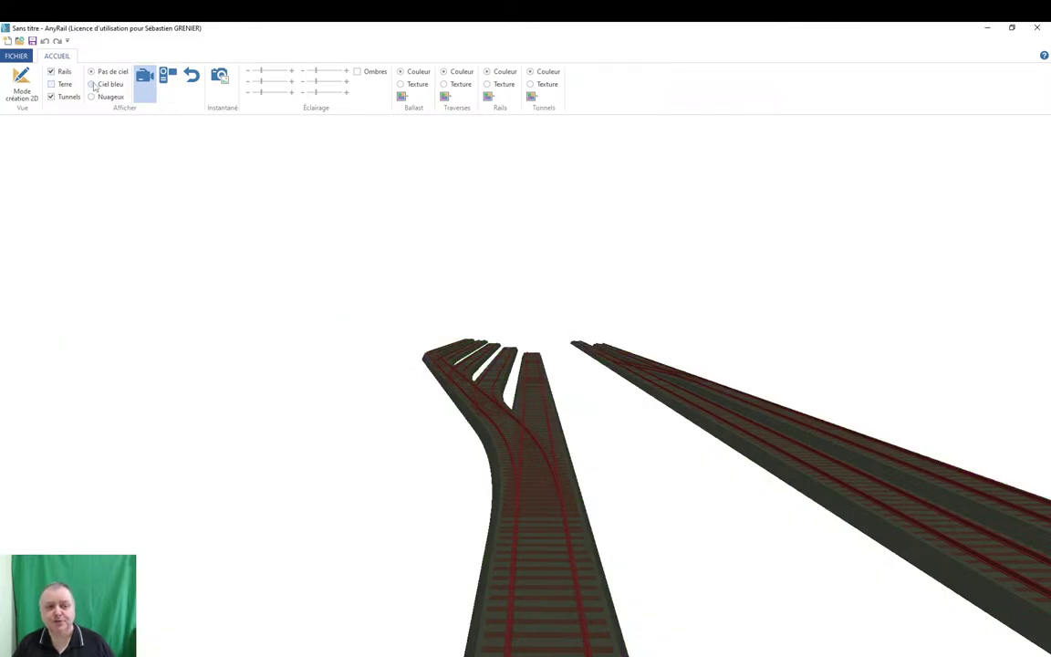
click(91, 85)
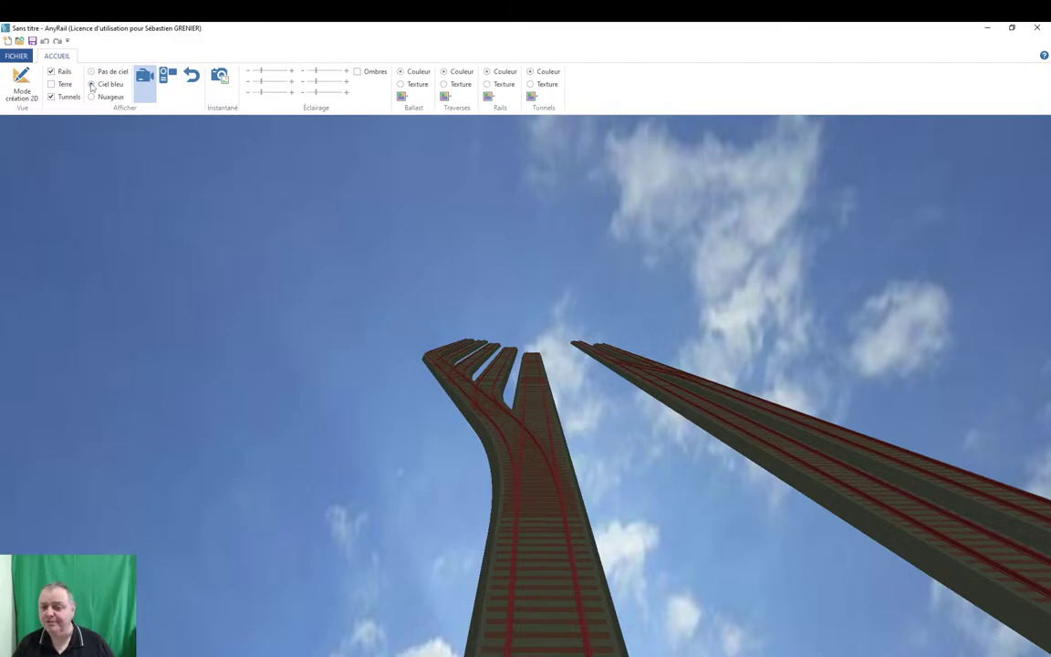
click(52, 85)
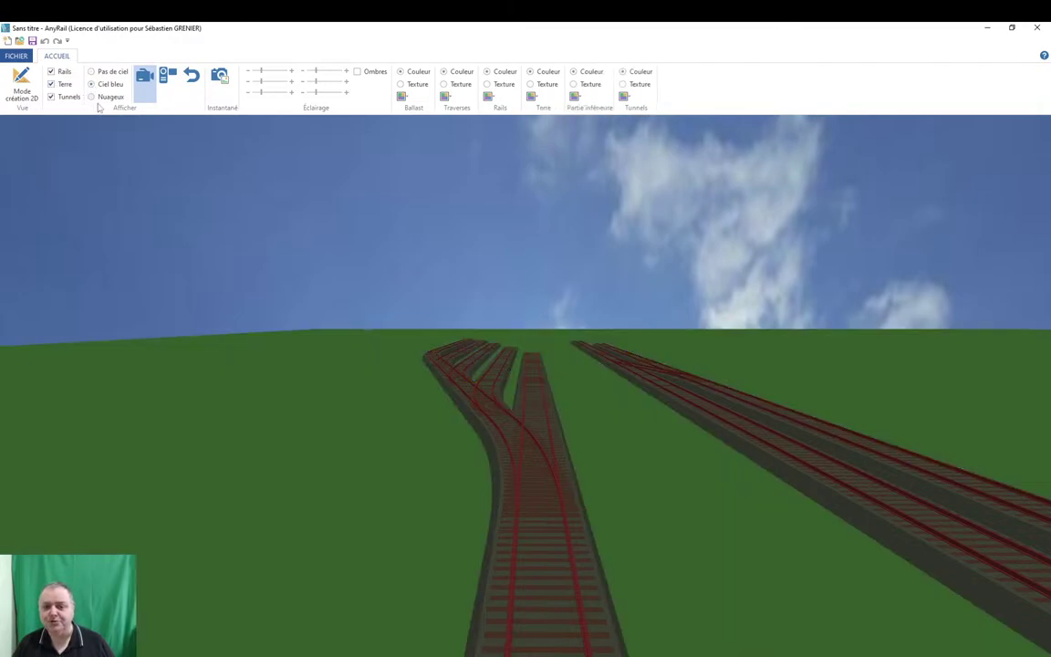
Try the cloudy sky as the 3D background and return to no sky.
click(92, 98)
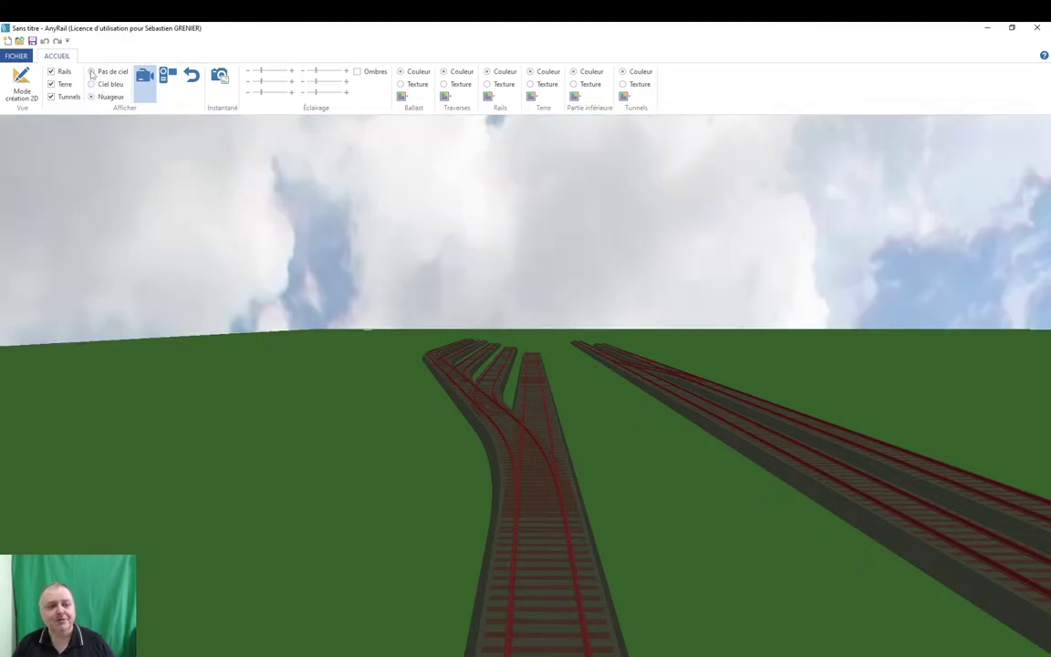
click(93, 72)
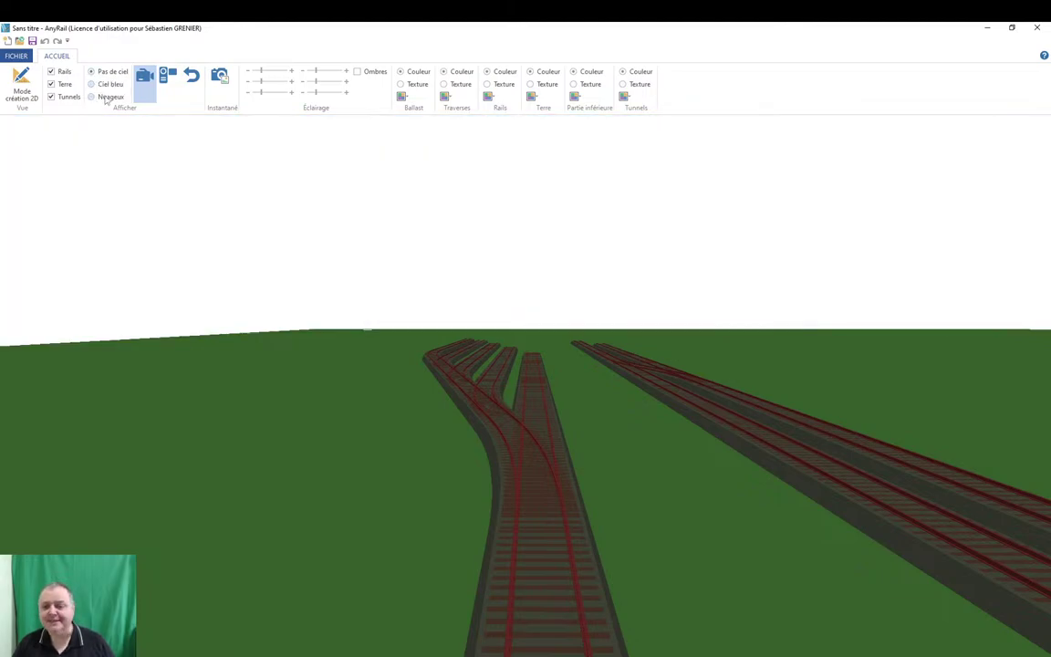
click(51, 97)
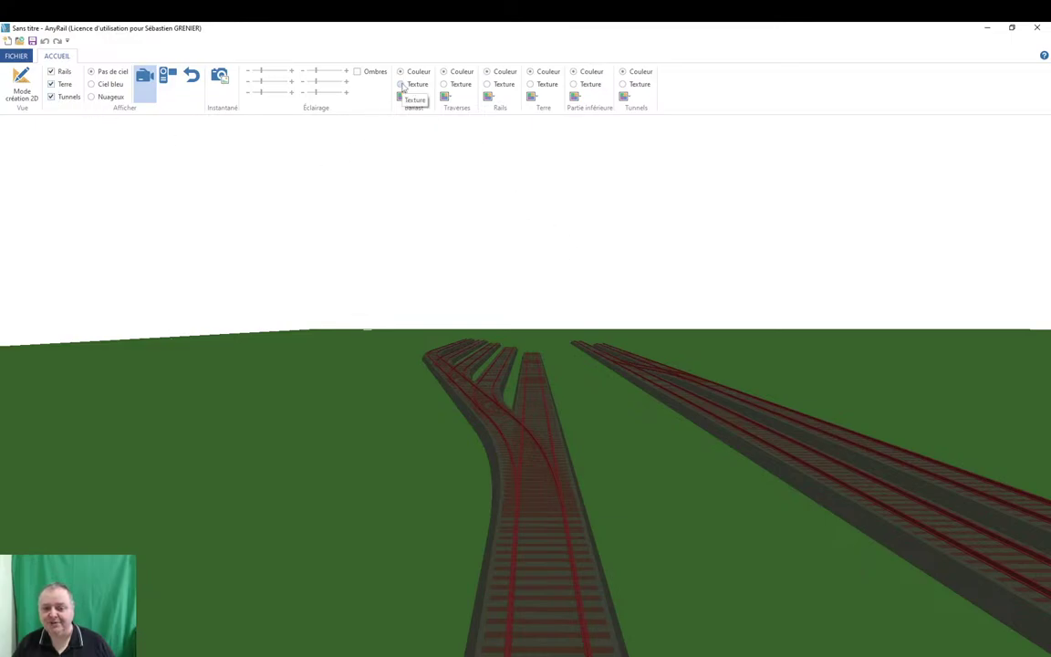
Switch the ballast, sleepers, rails, terrain, underside and tunnels from plain colours to textures.
drag(620, 386, 555, 337)
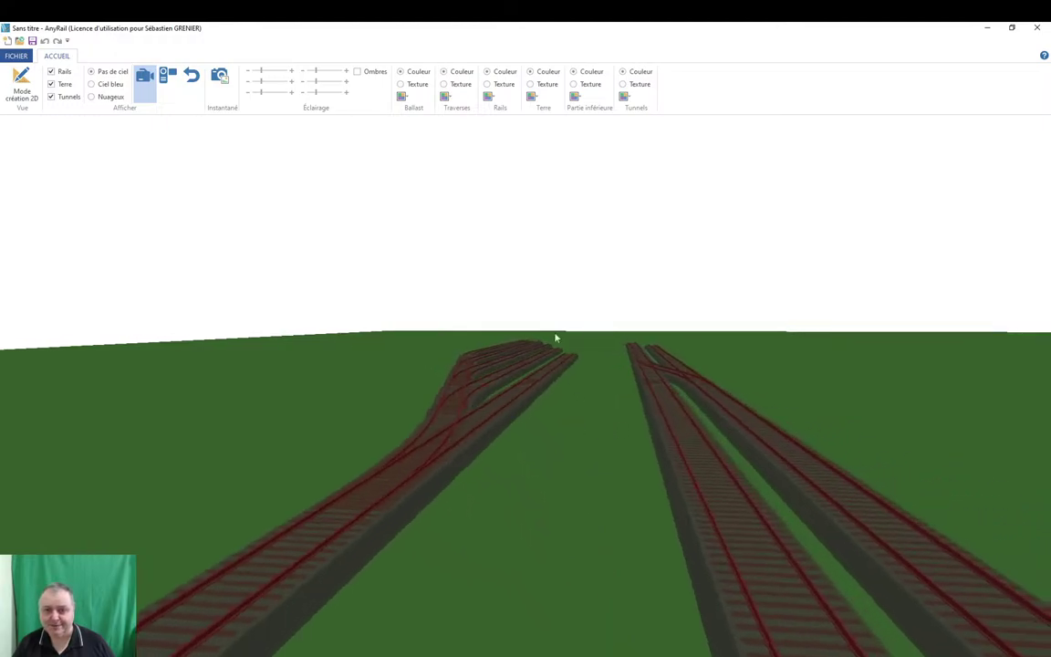
click(399, 84)
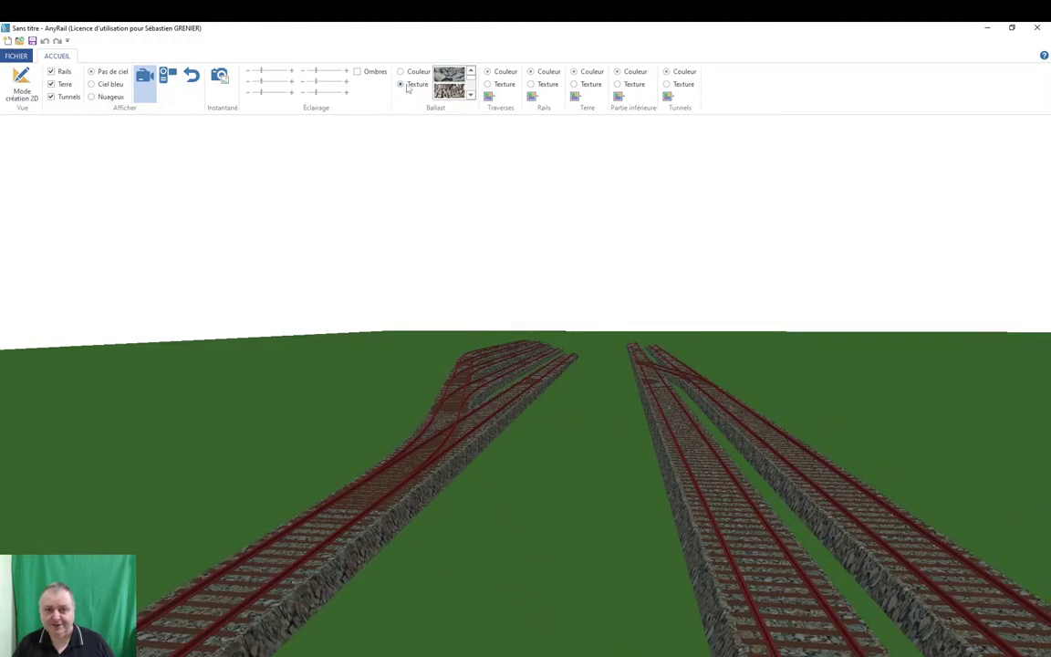
click(488, 84)
click(575, 84)
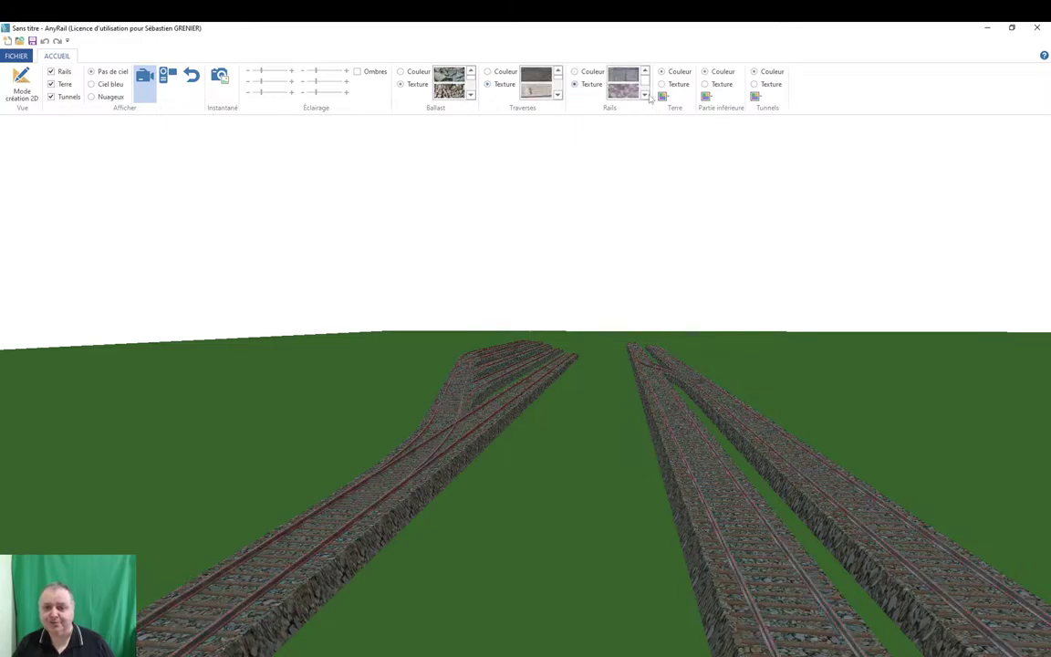
click(661, 84)
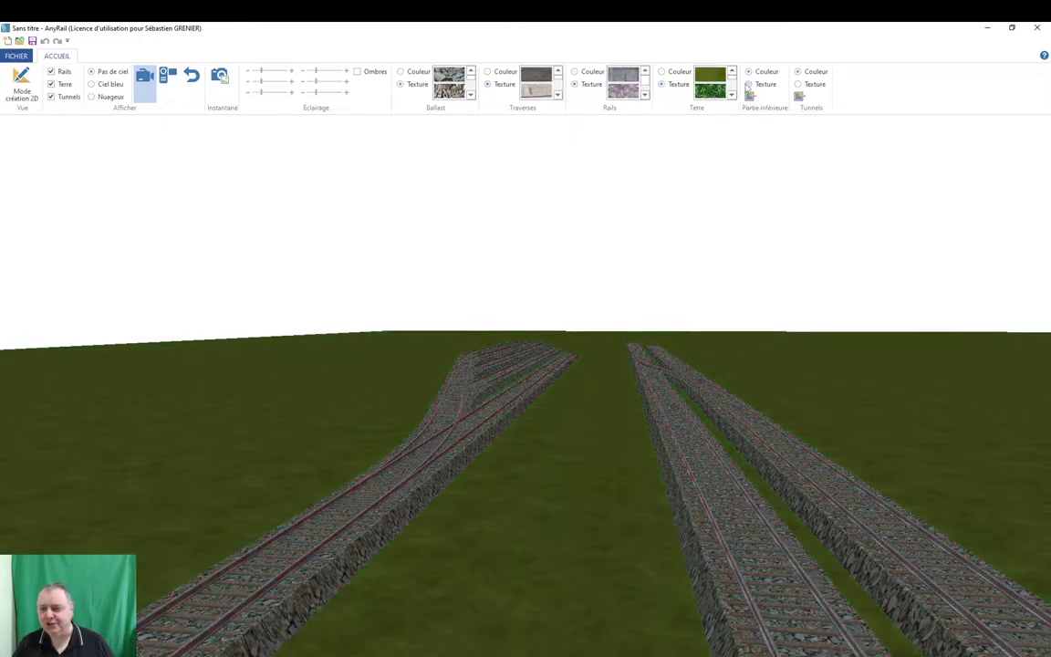
click(747, 84)
click(798, 84)
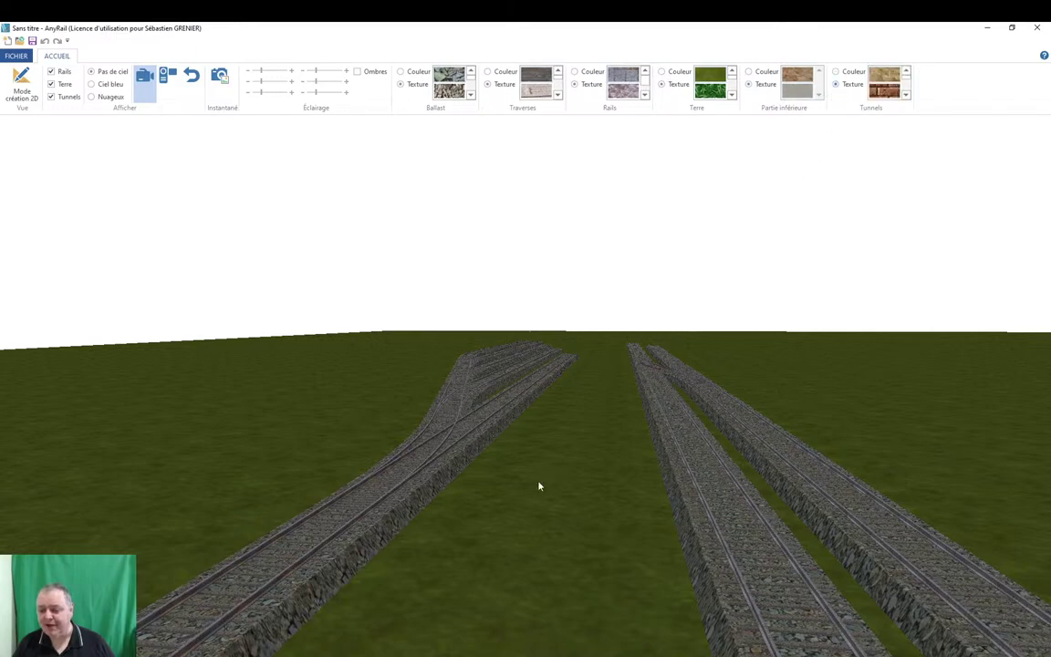
Inspect the textured ballast, sleepers and rails of the yard up close and from farther back.
drag(539, 486, 632, 500)
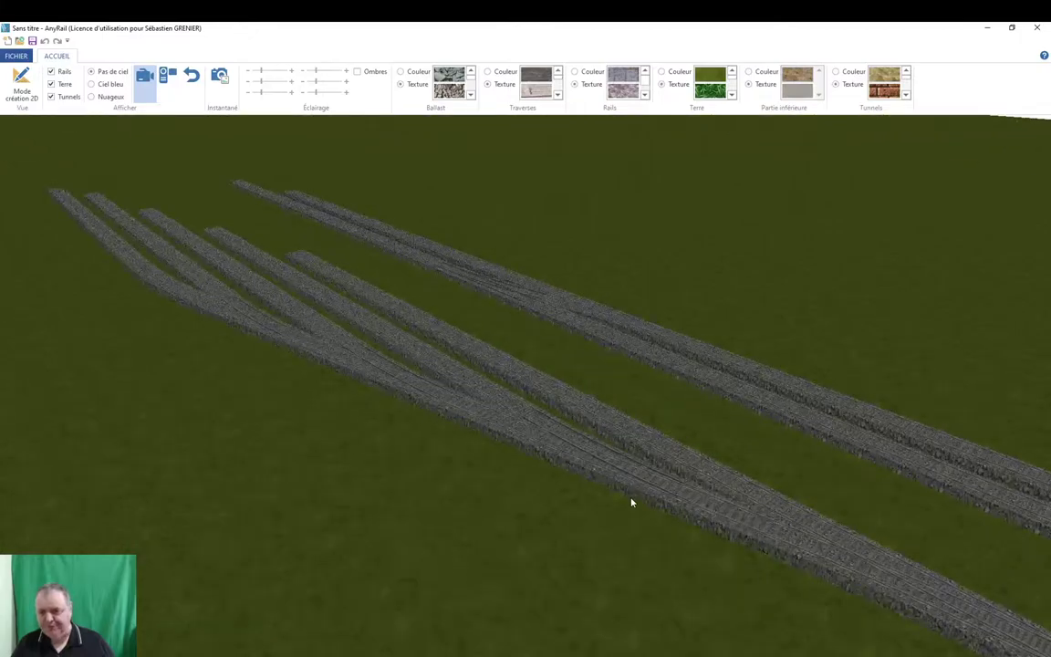
scroll(631, 500, up, 5)
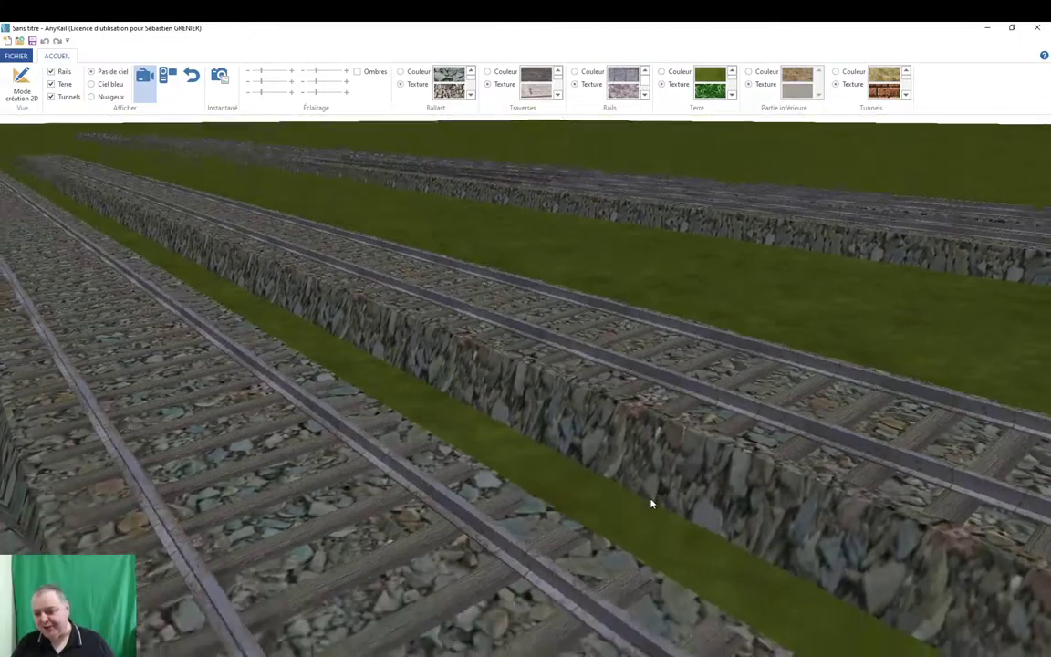
drag(651, 503, 507, 531)
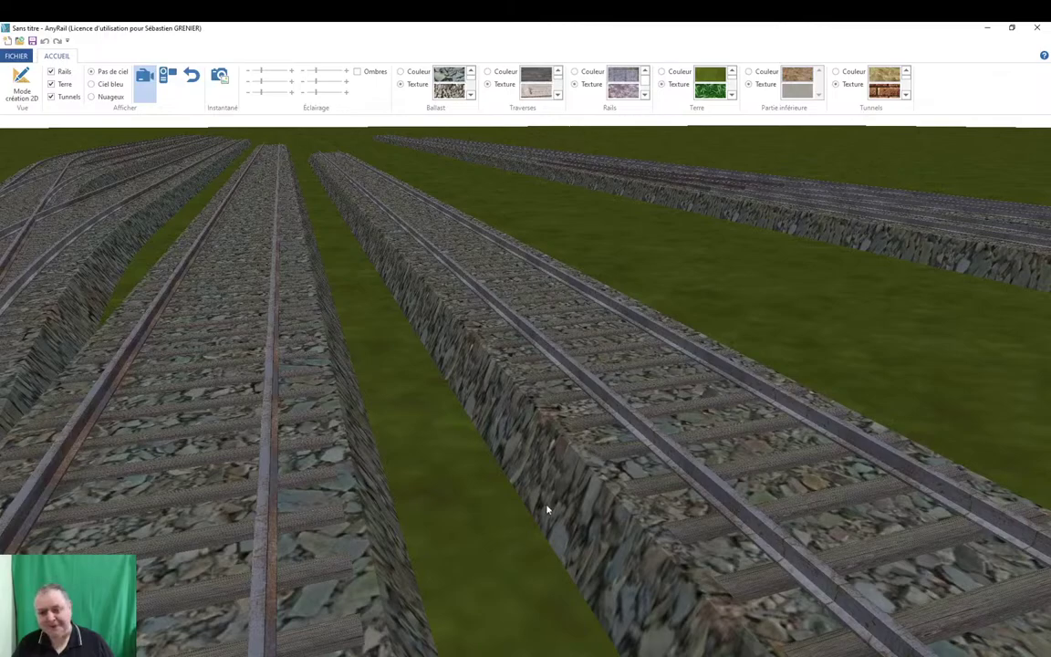
drag(627, 466, 495, 451)
scroll(517, 441, down, 5)
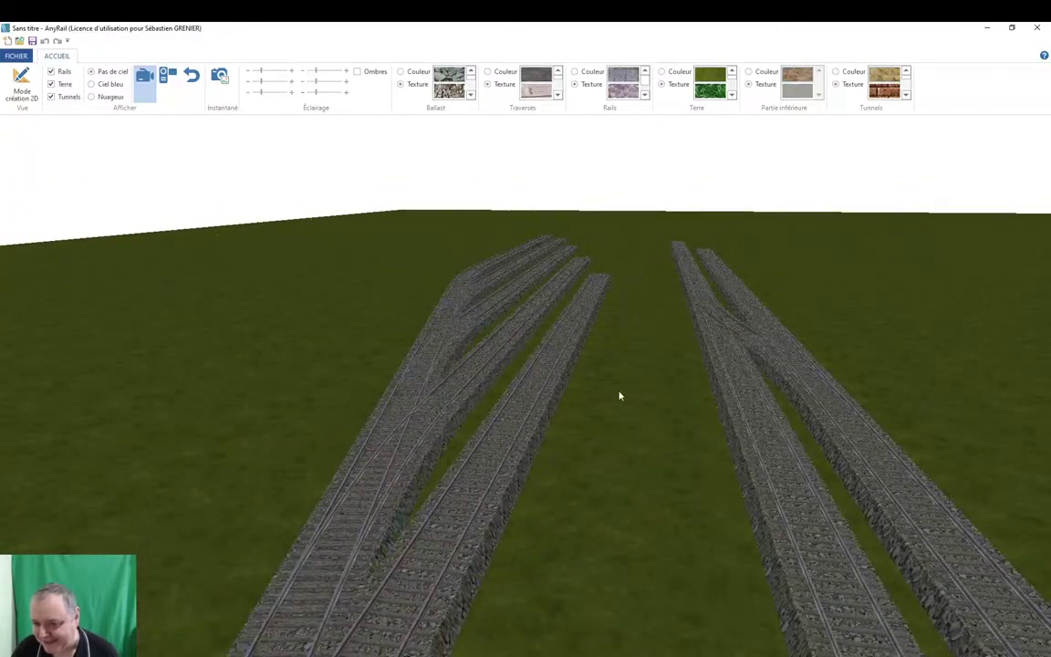
Switch the ballast, rails, terrain, underside, tunnels and sleepers from textures back to plain colours.
drag(620, 394, 599, 423)
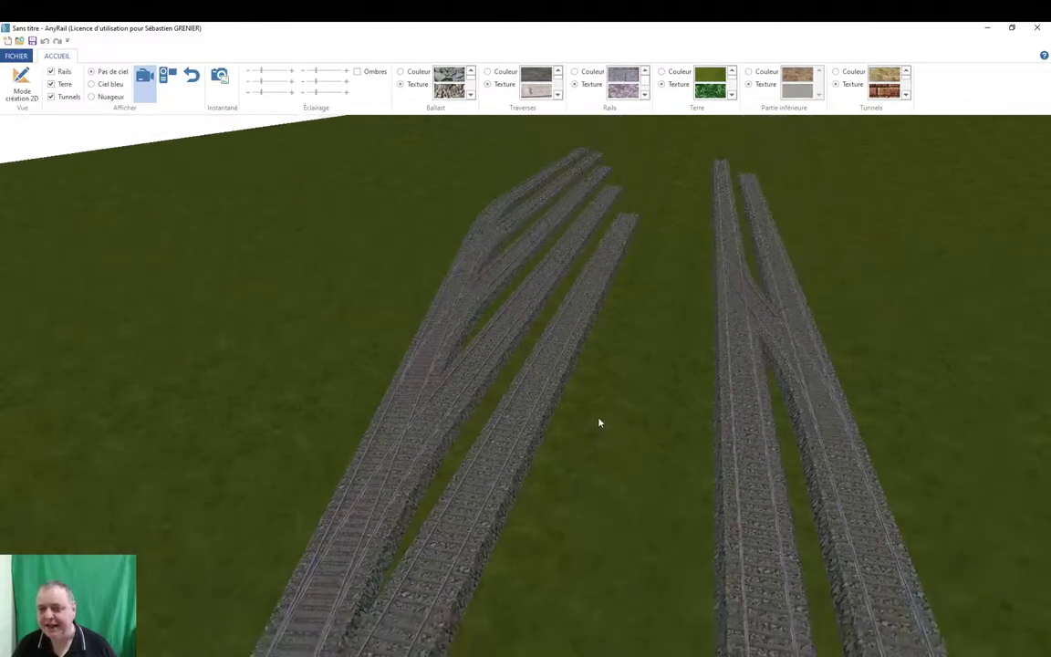
click(400, 71)
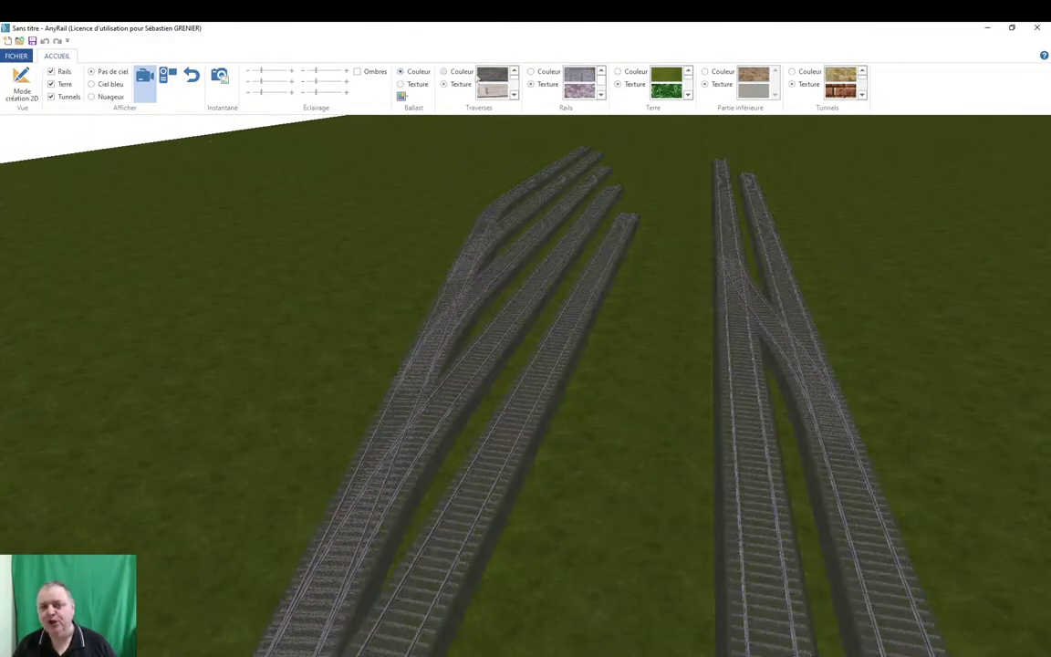
click(532, 73)
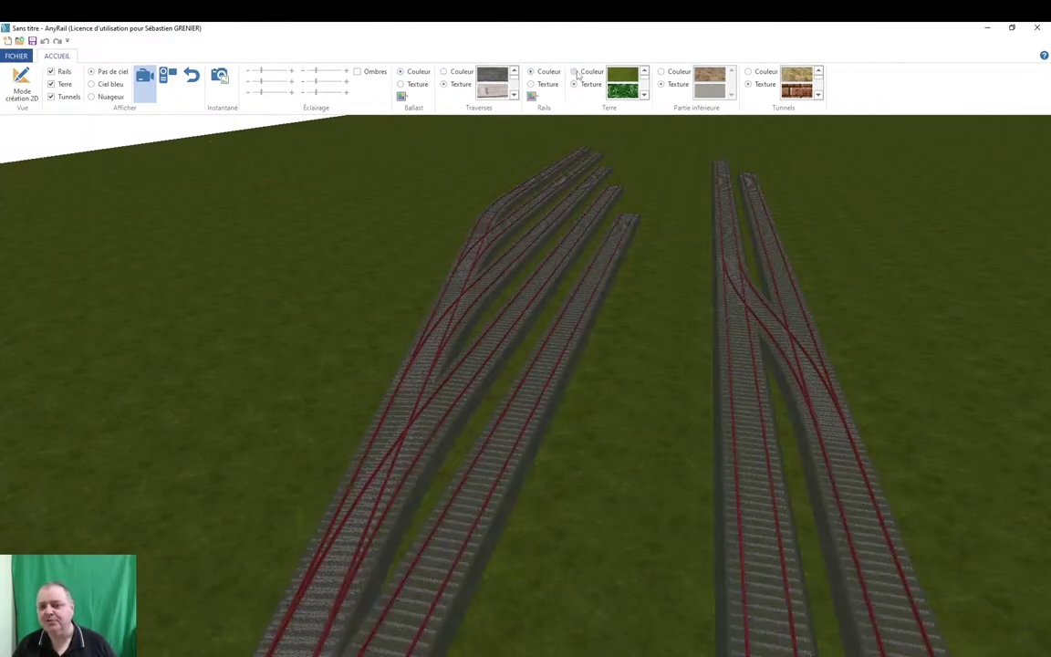
click(574, 71)
click(617, 72)
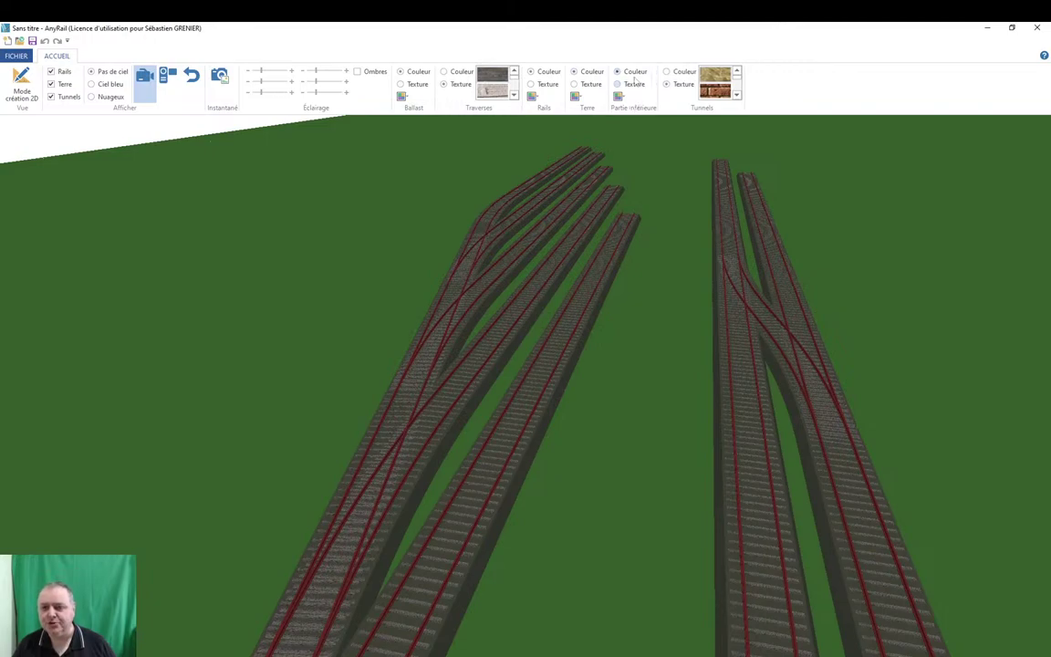
click(666, 71)
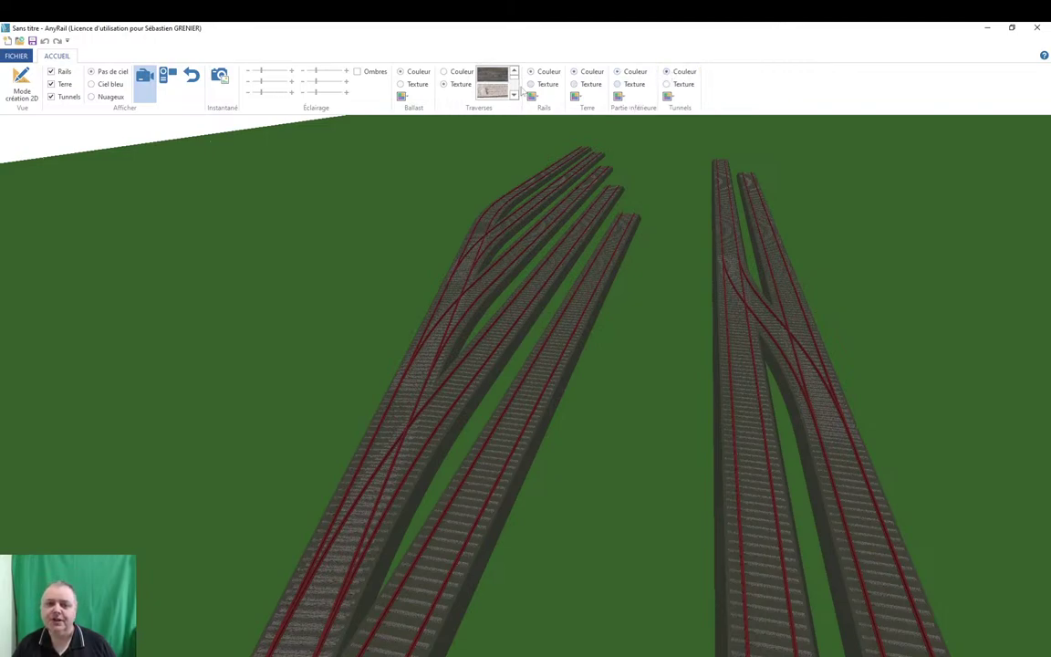
click(444, 71)
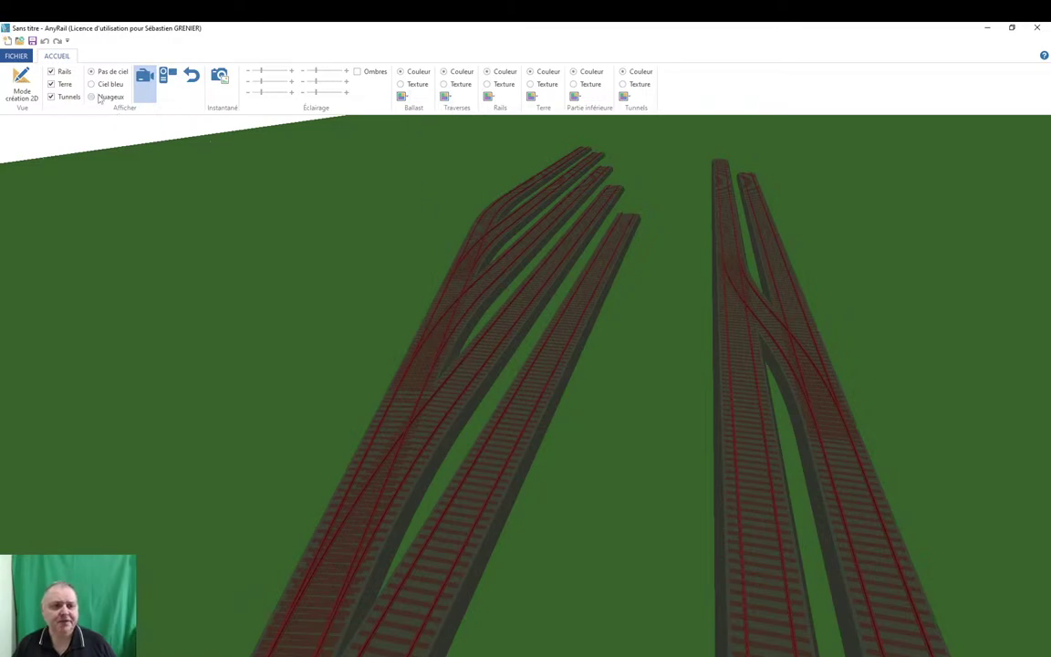
Hide the terrain to inspect the plain-coloured tracks from several angles, and show the terrain again.
click(51, 84)
drag(242, 426, 568, 485)
scroll(569, 485, down, 3)
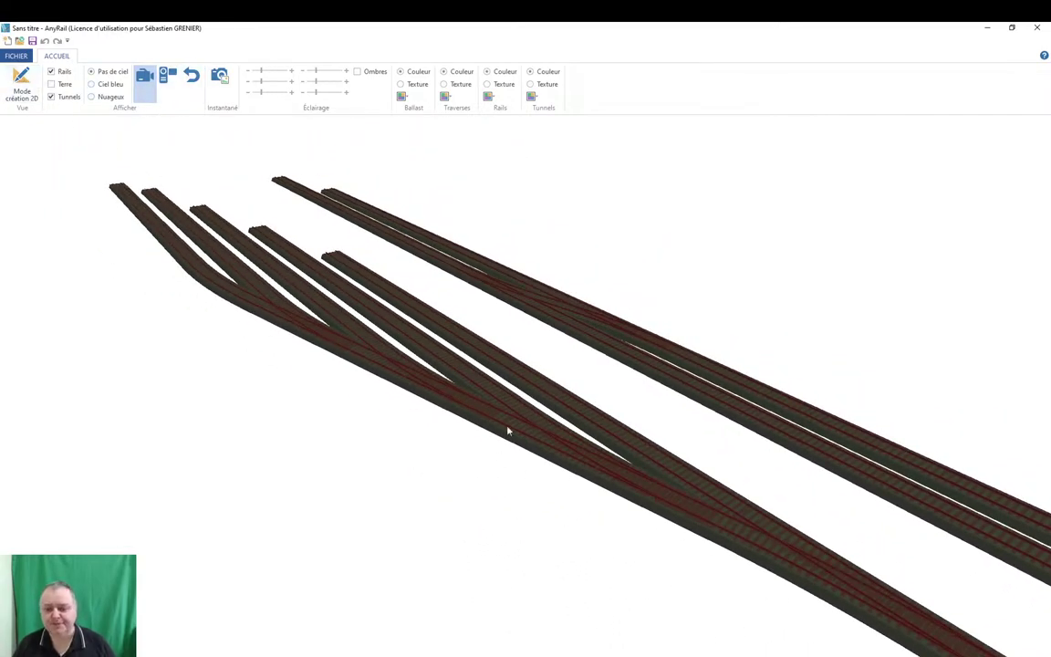
drag(509, 428, 548, 381)
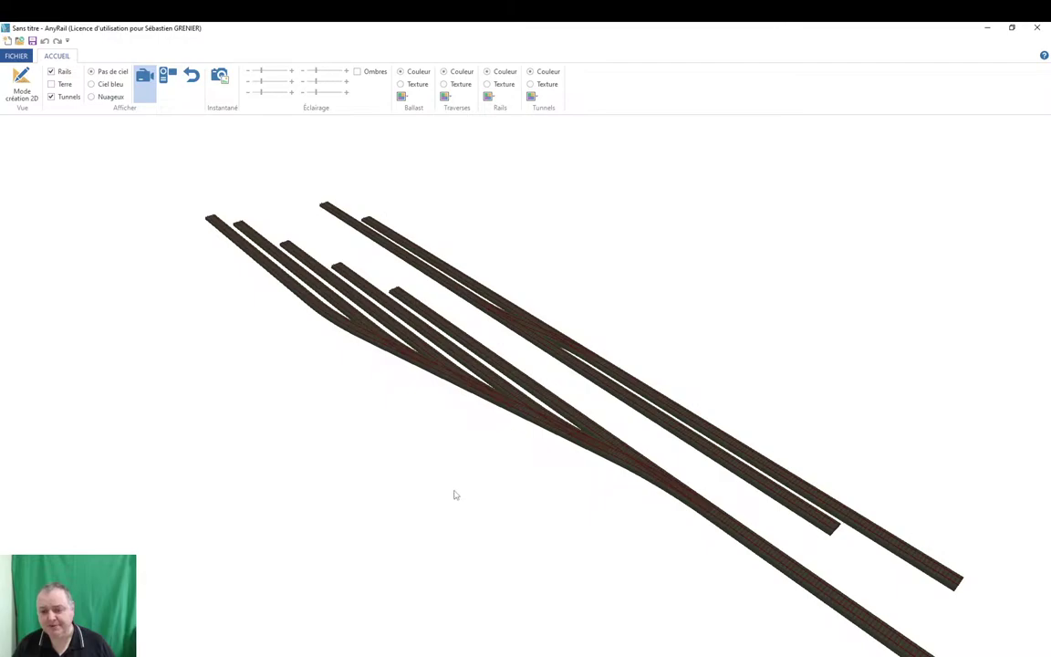
drag(456, 495, 301, 358)
click(51, 84)
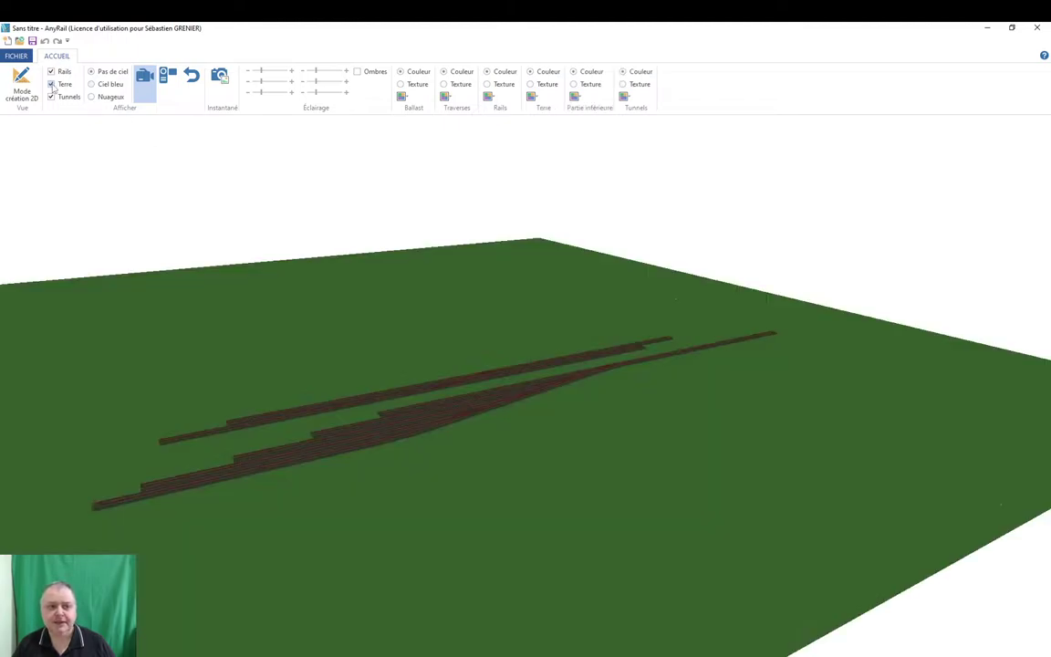
scroll(313, 361, down, 2)
scroll(313, 361, down, 1)
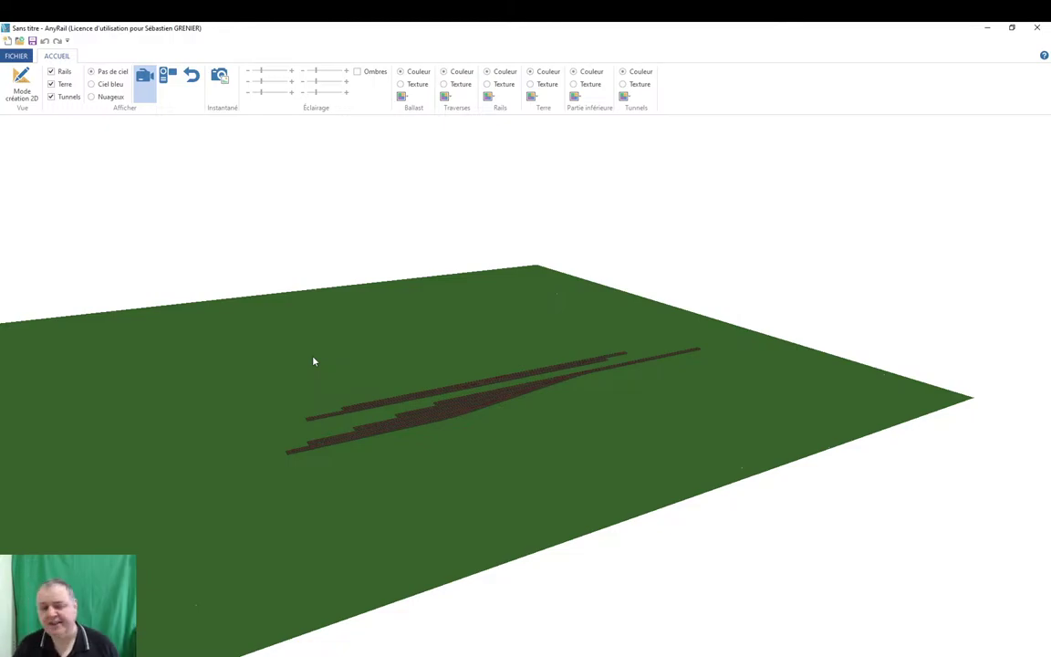
Return to the 2D design mode and open the 00/H0 Peco Streamline Code 100 track library.
click(21, 84)
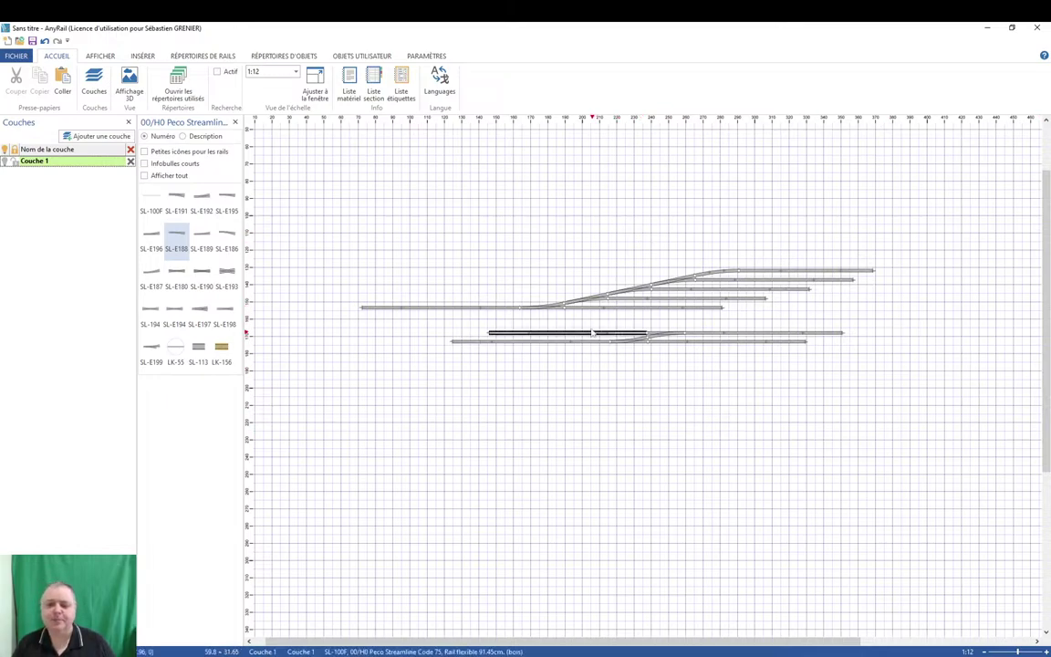
scroll(514, 282, down, 1)
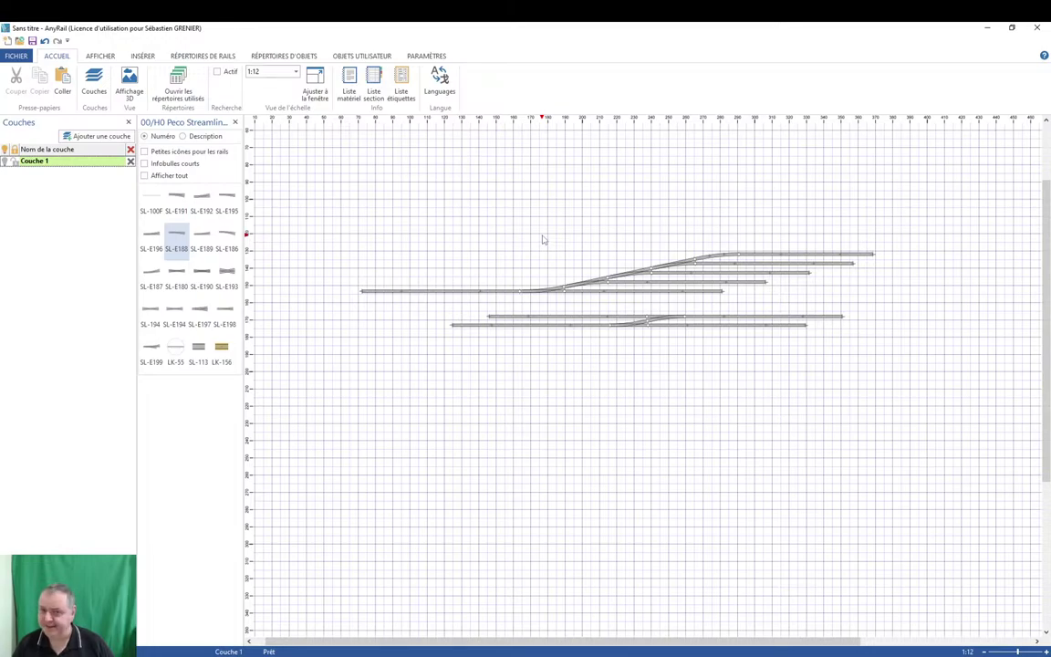
click(193, 57)
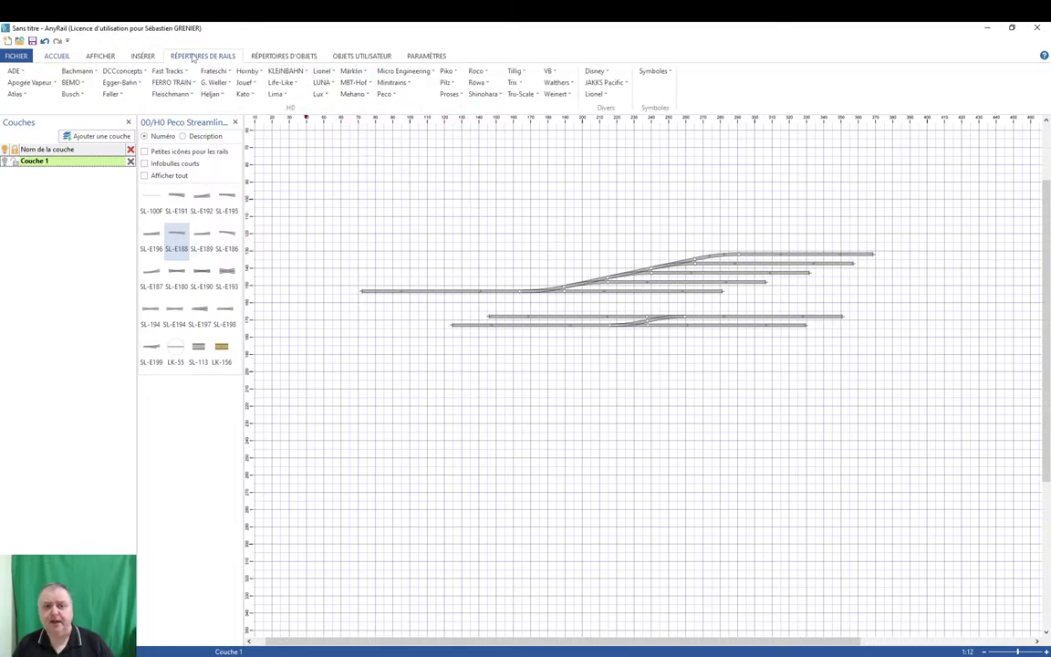
click(386, 94)
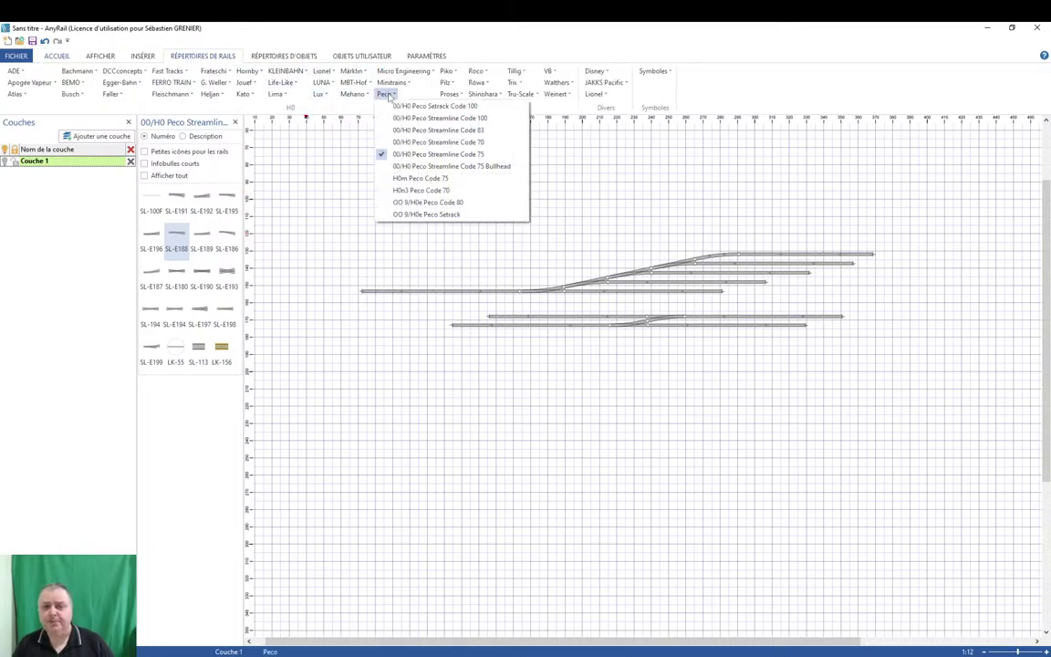
click(422, 118)
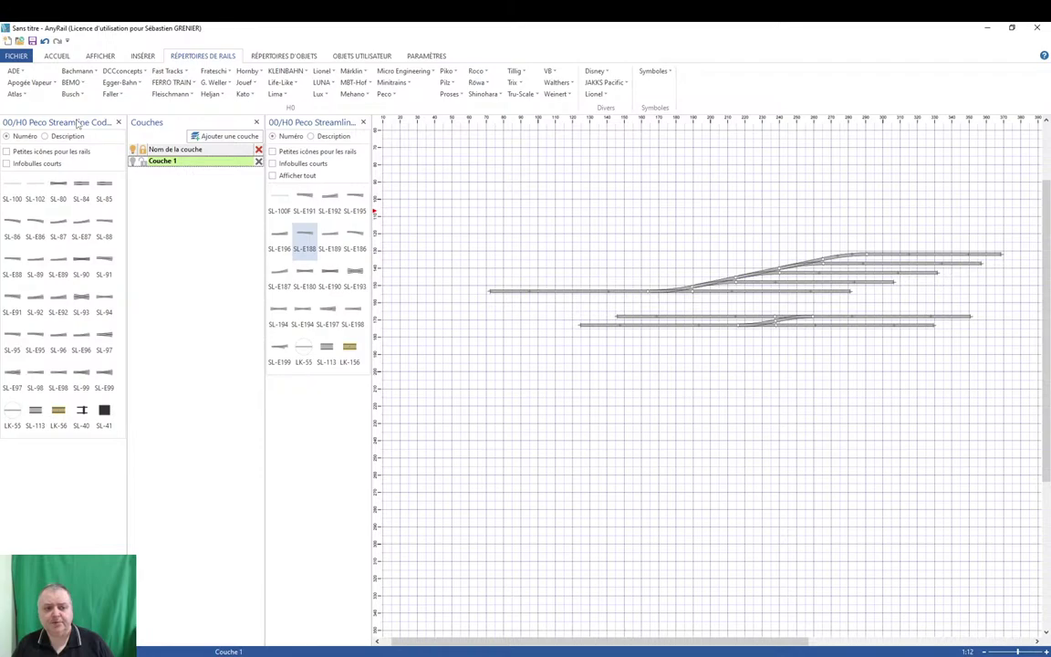
Widen the track library panels and stack the layers, Peco Code 100 and Peco Code 75 panels in one column.
click(331, 126)
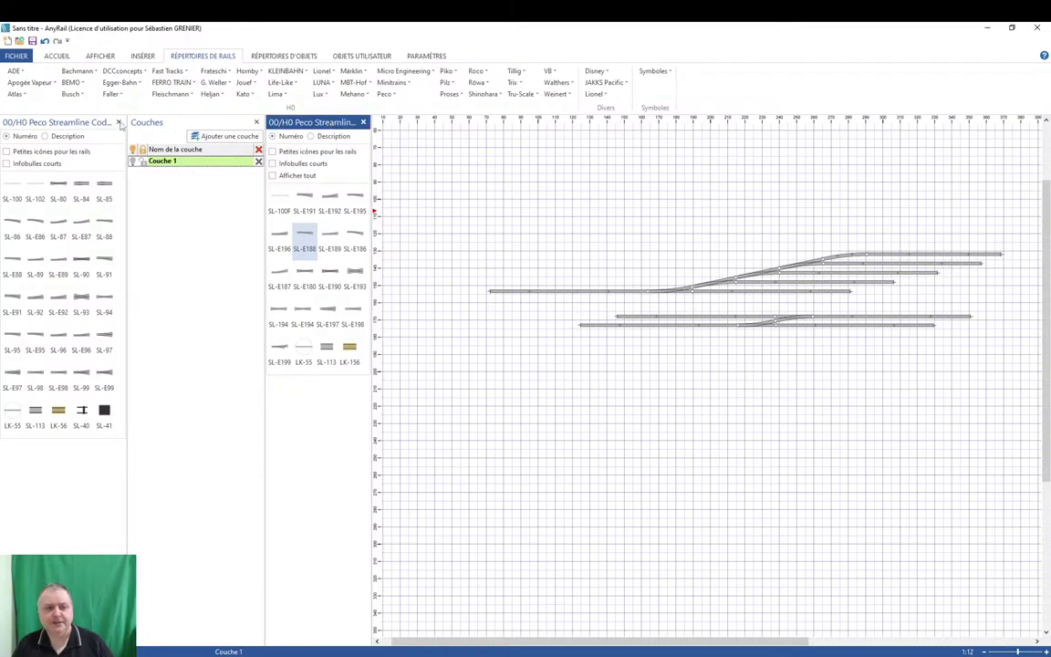
click(83, 124)
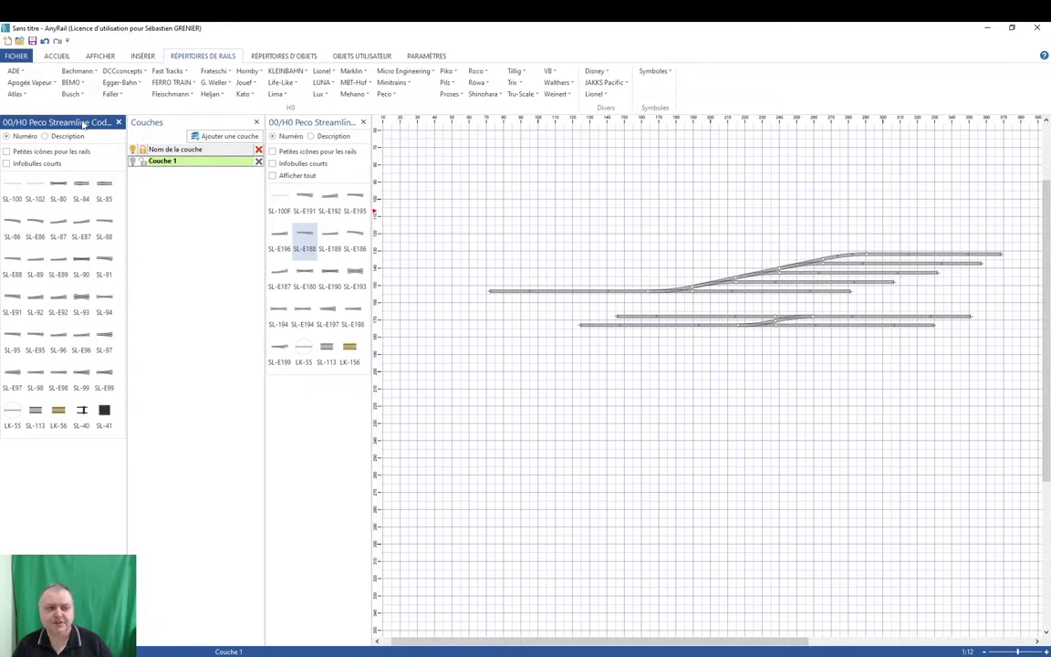
drag(127, 133, 169, 133)
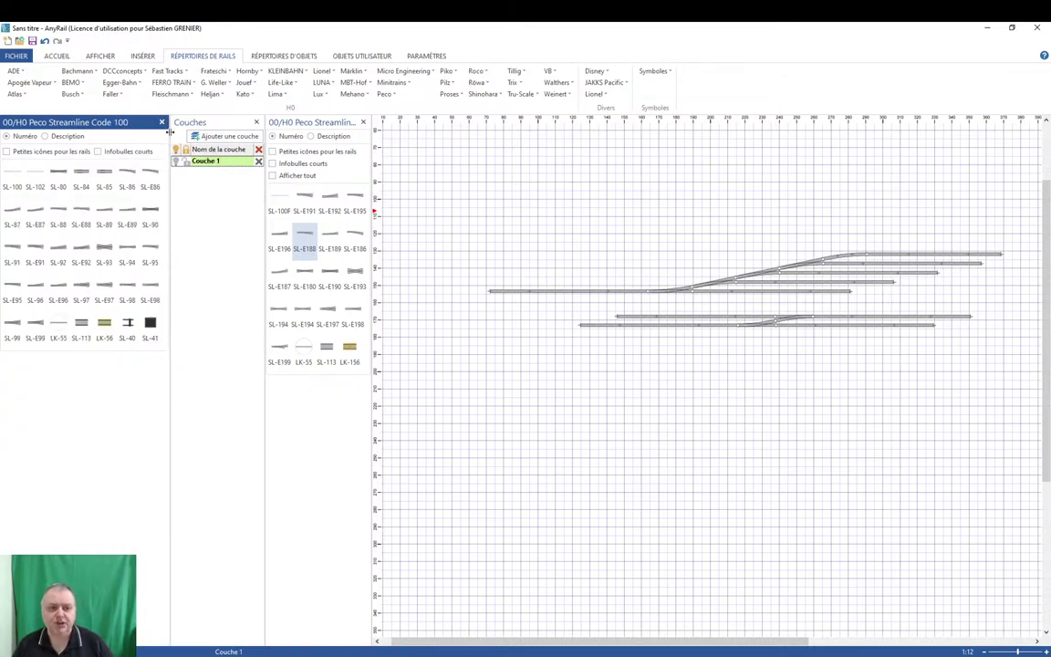
drag(371, 164, 421, 164)
drag(355, 126, 87, 399)
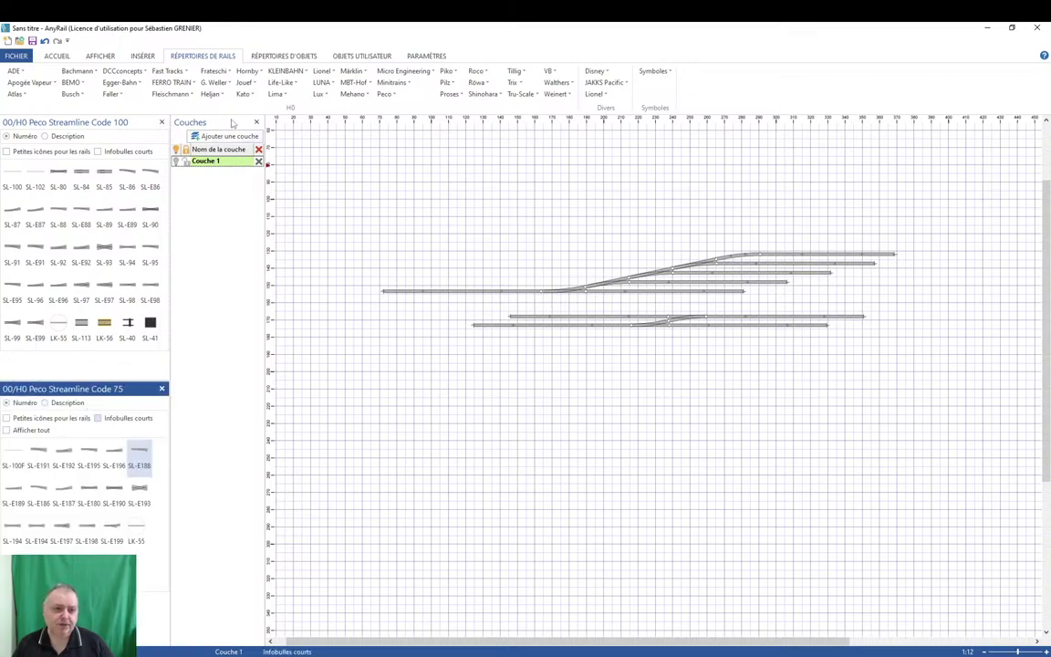
drag(233, 123, 84, 228)
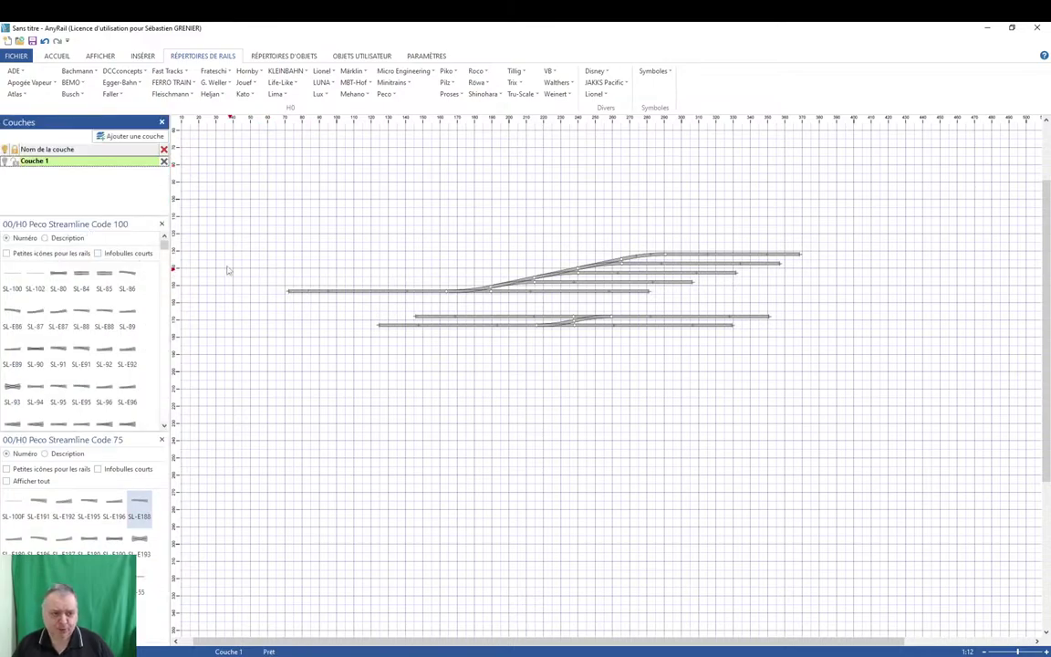
click(82, 233)
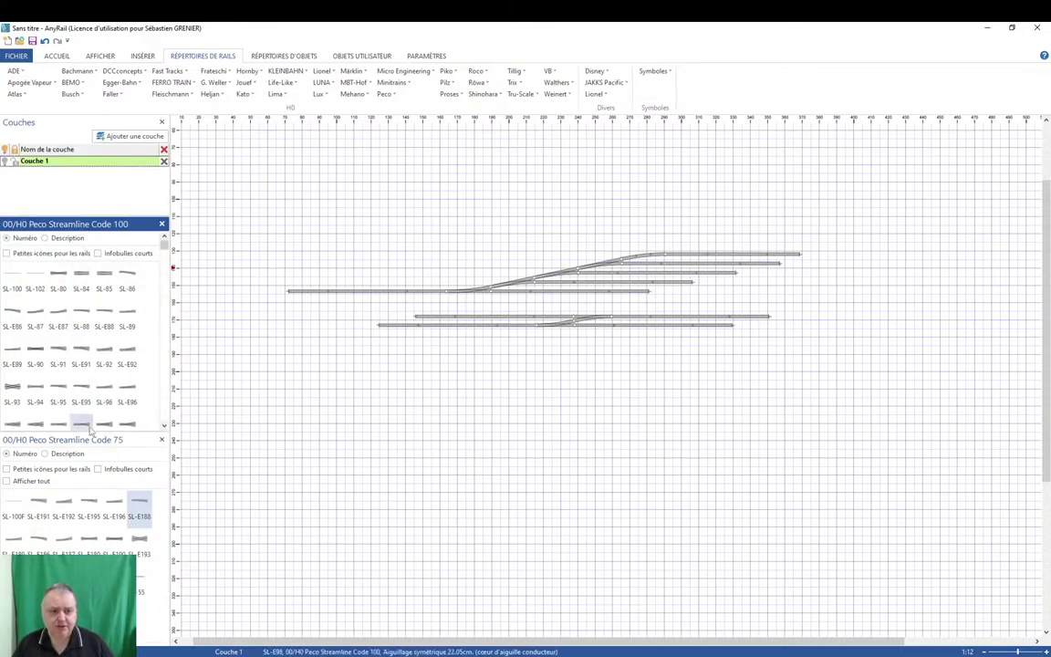
click(82, 440)
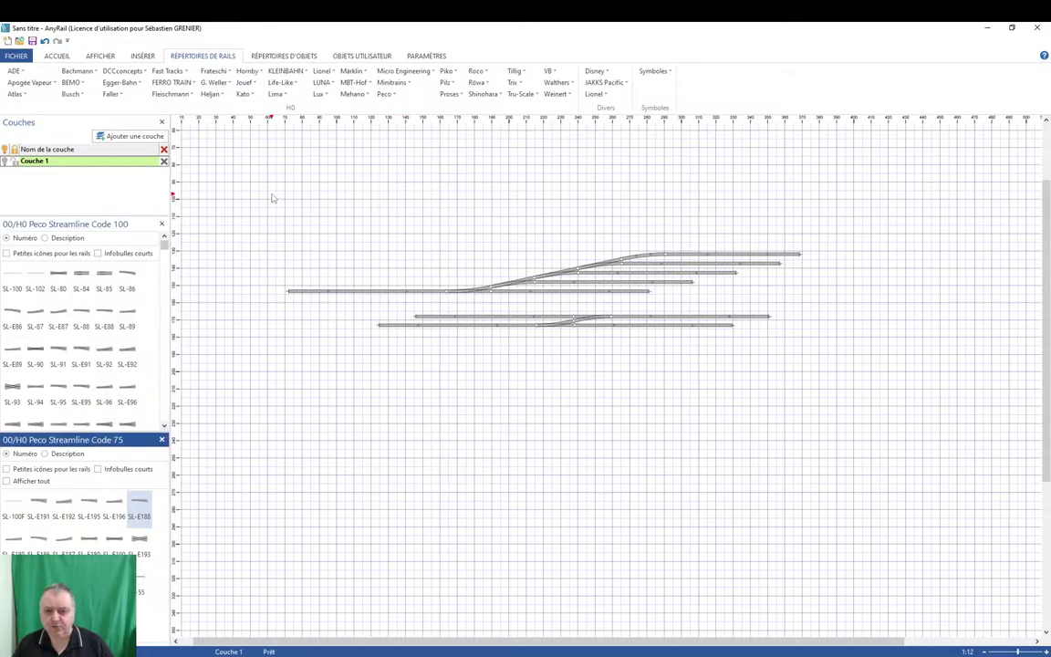
Try joining a Code 100 SL-100 flexible track to the end of the yard's uppermost Code 75 track, and delete it.
mouse_move(331, 254)
right_down()
mouse_move(511, 265)
mouse_move(521, 358)
mouse_move(521, 326)
mouse_move(658, 300)
right_up()
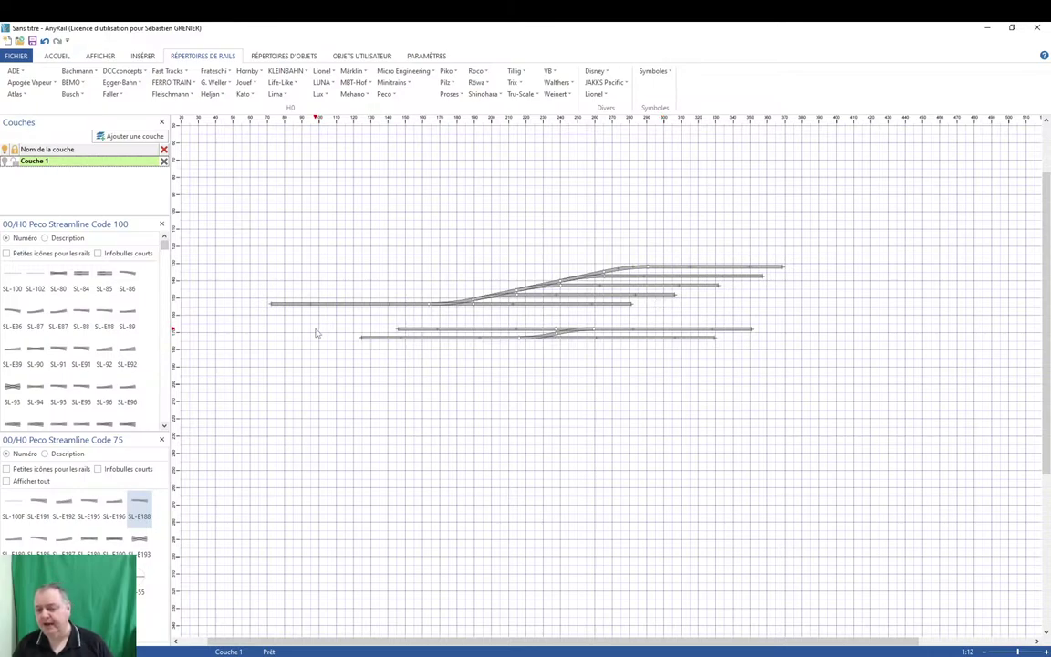
click(8, 273)
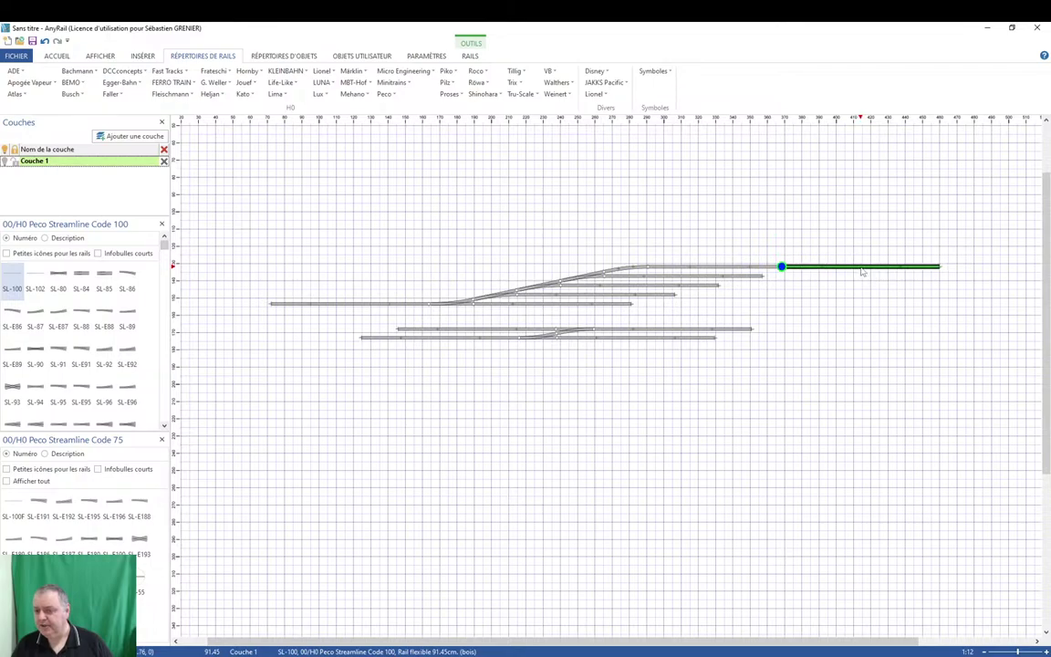
click(862, 271)
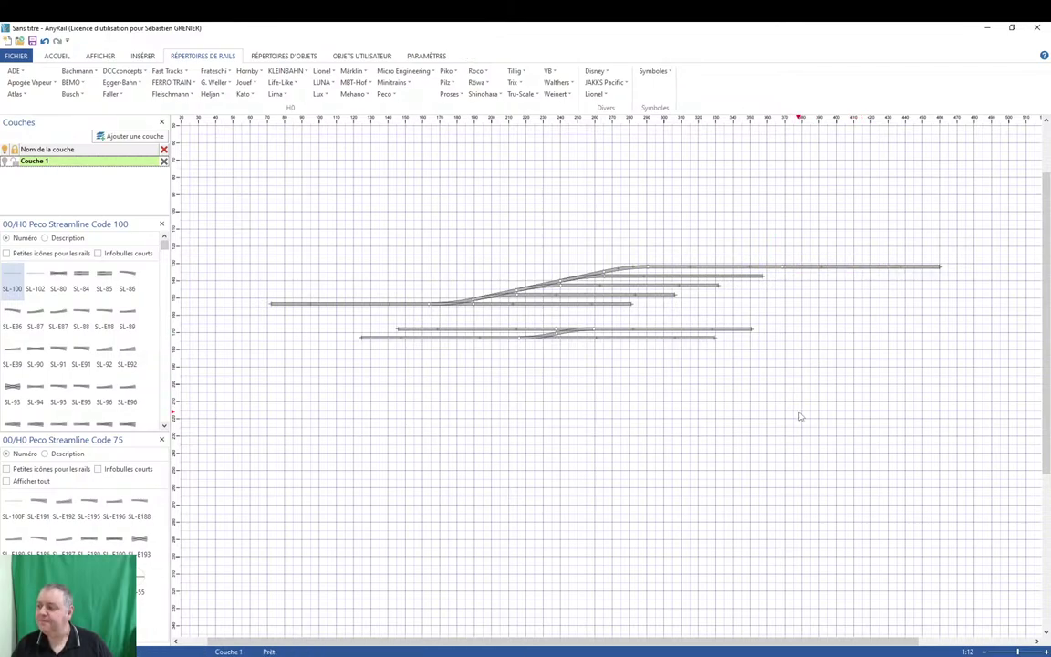
click(804, 270)
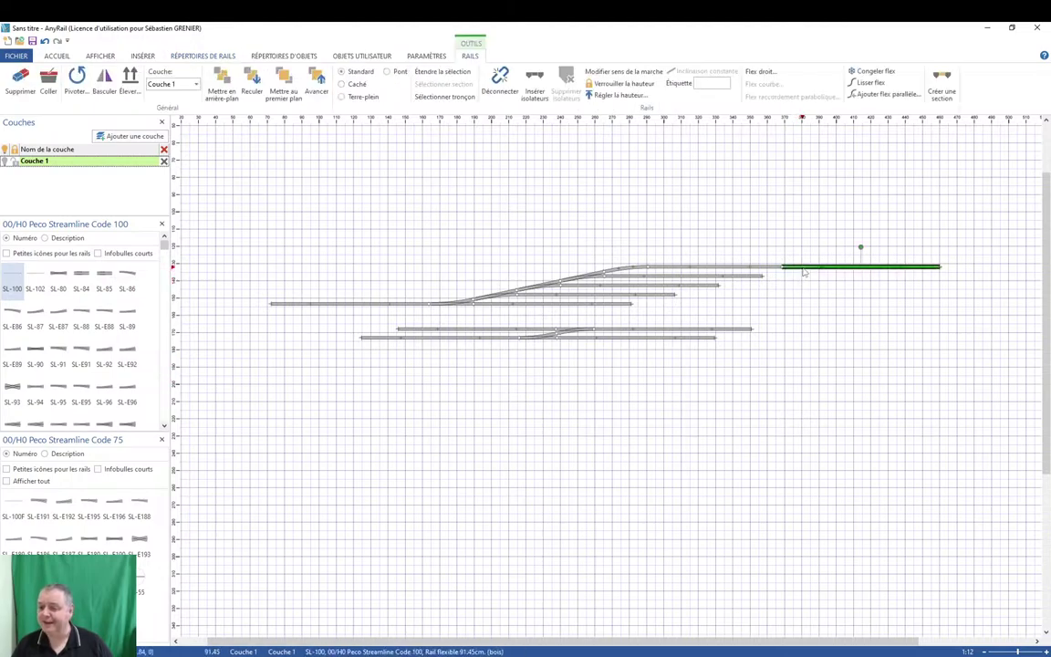
key(Delete)
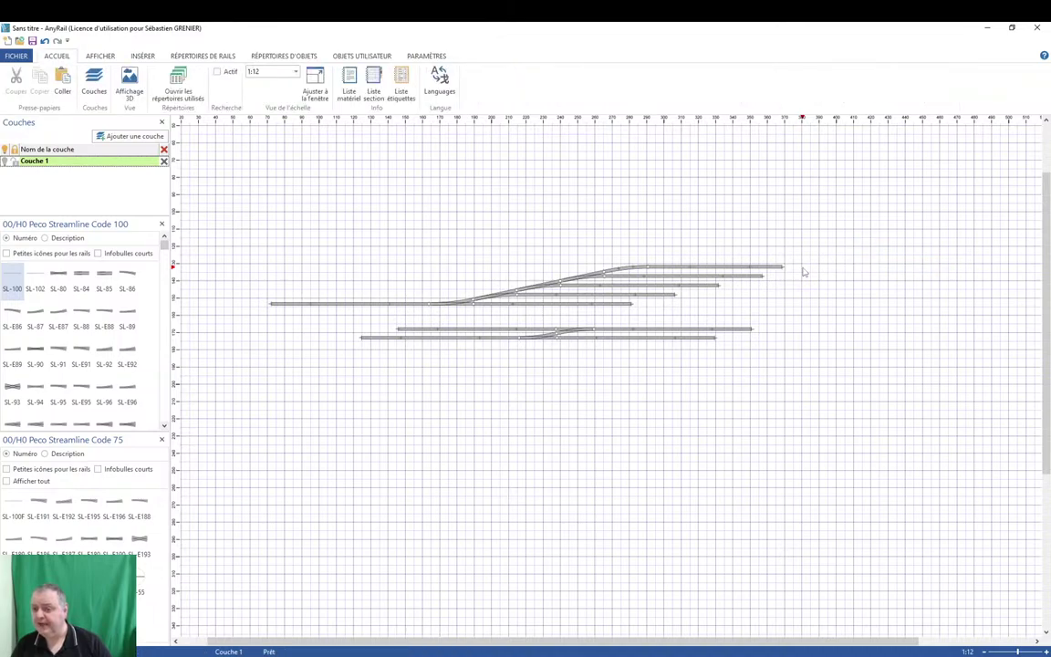
Disallow mixed tracks and try to connect a new SL-100 flexible track to the end of the yard's uppermost track.
click(428, 57)
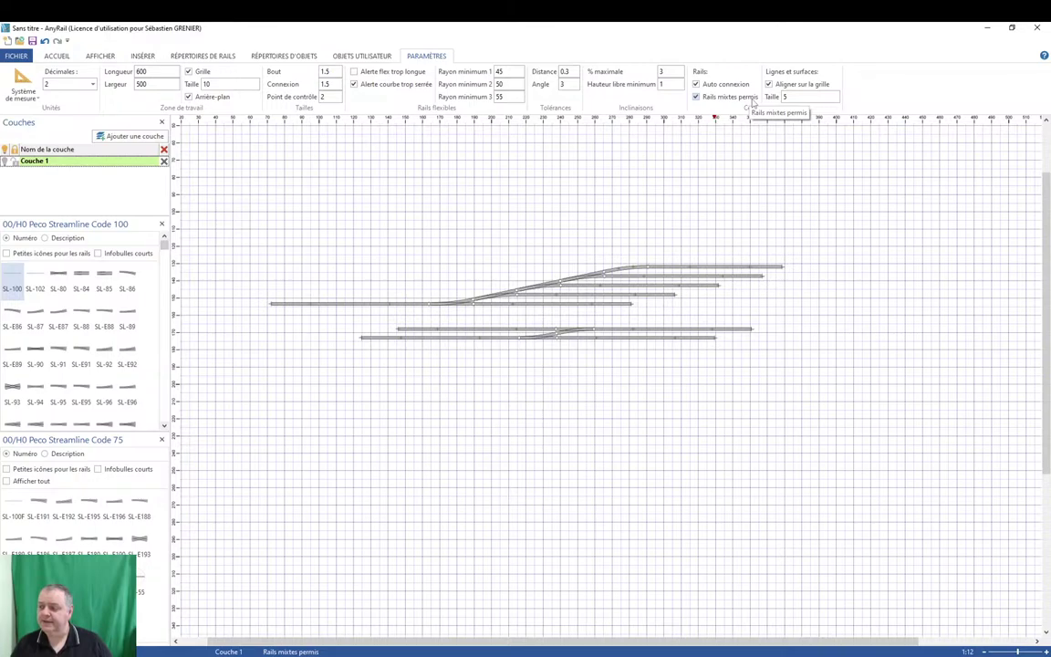
click(696, 97)
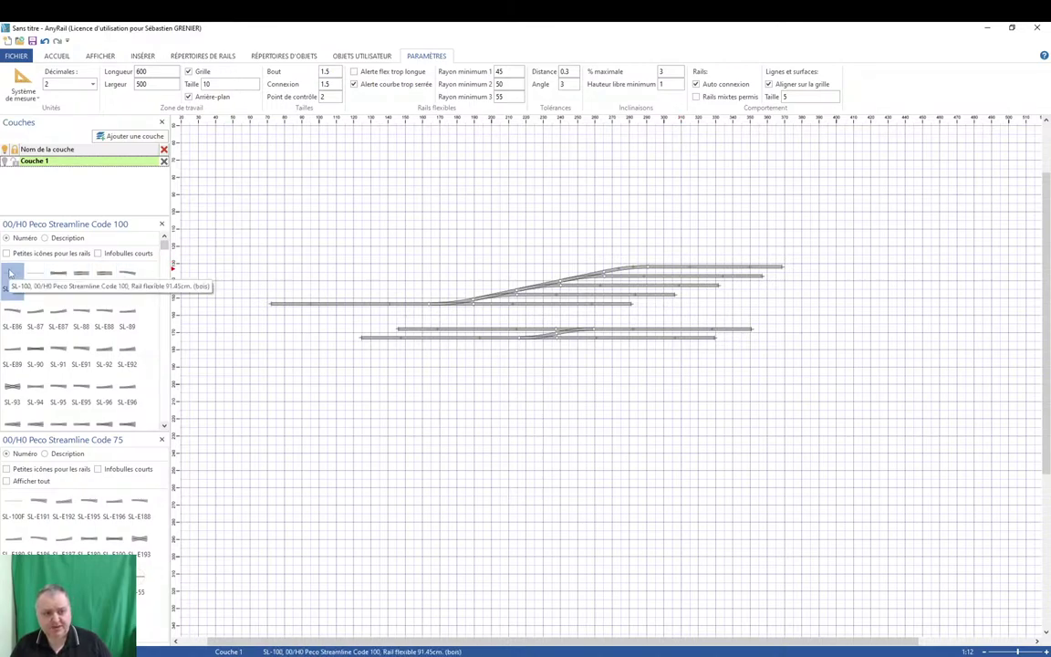
drag(10, 273, 868, 272)
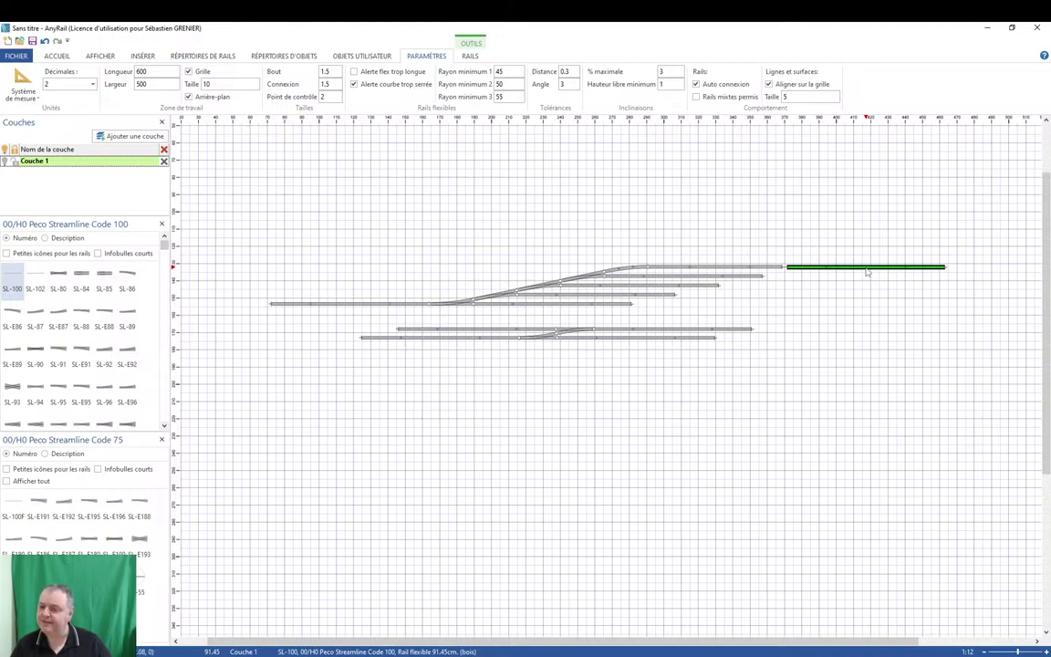
drag(863, 271, 858, 270)
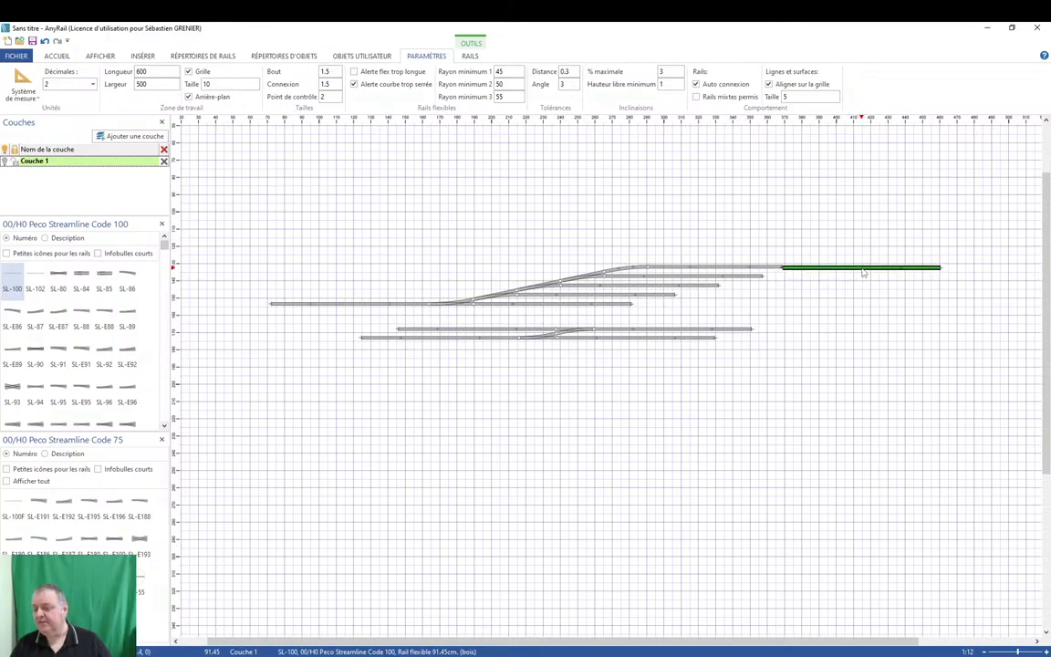
click(863, 263)
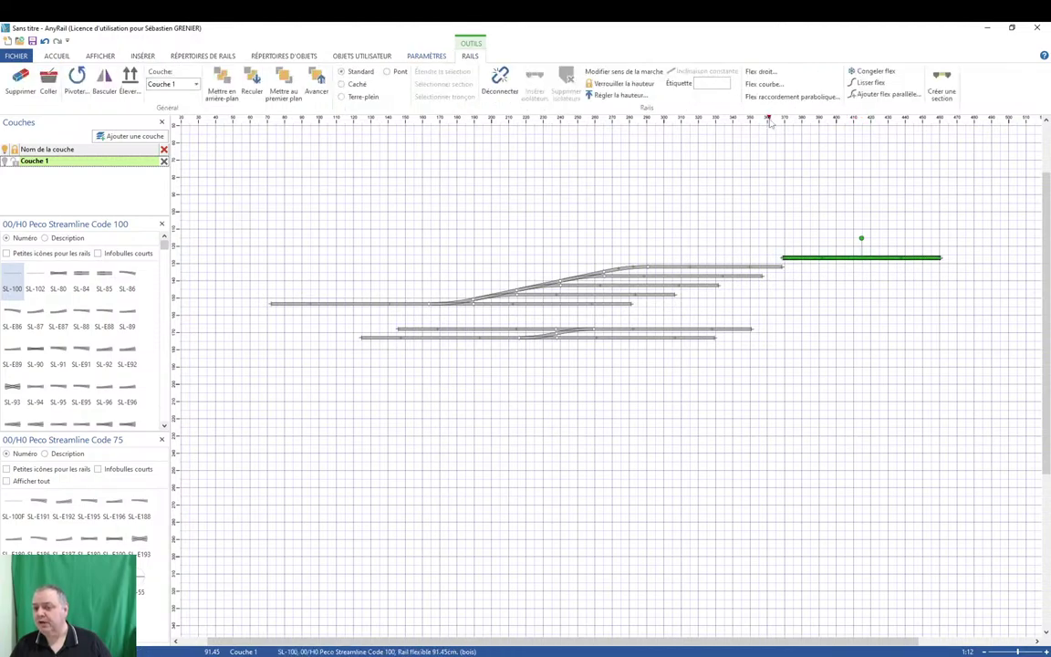
Allow mixed tracks again and join the loose SL-100 flexible track to the end of the yard's uppermost track.
click(426, 56)
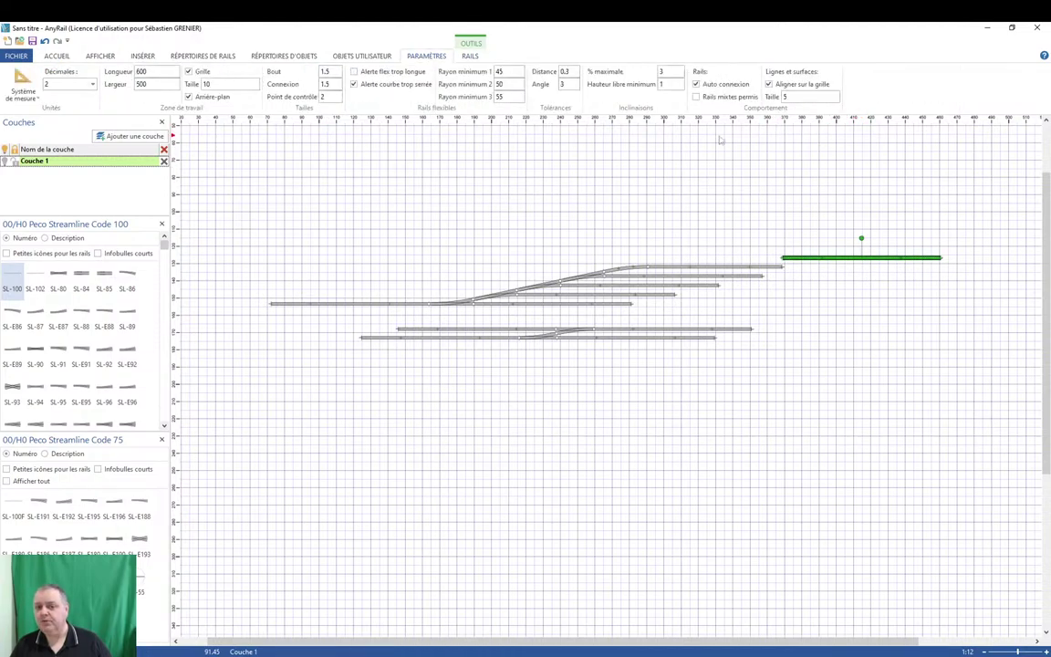
click(720, 97)
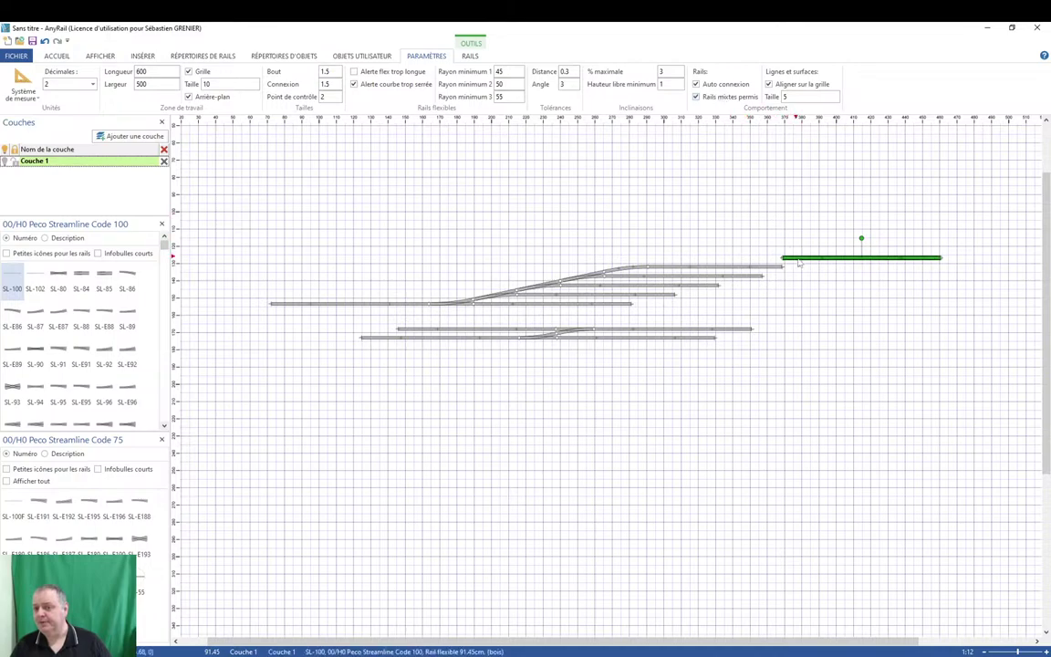
drag(803, 258, 803, 273)
click(655, 447)
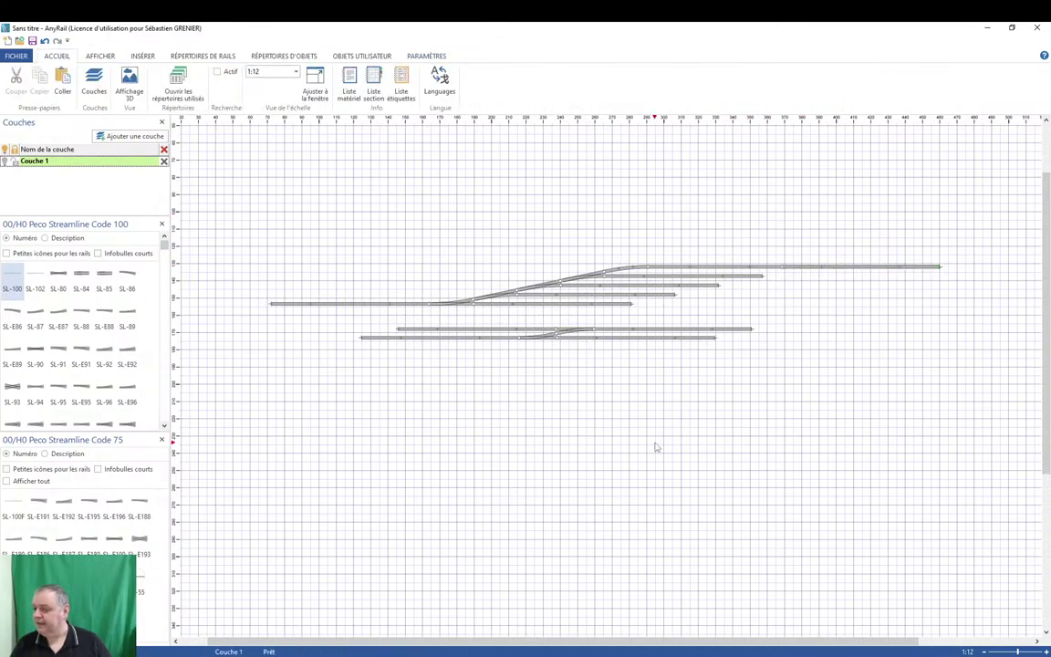
Delete the SL-100 flexible track joined to the end of the yard's uppermost track.
click(807, 269)
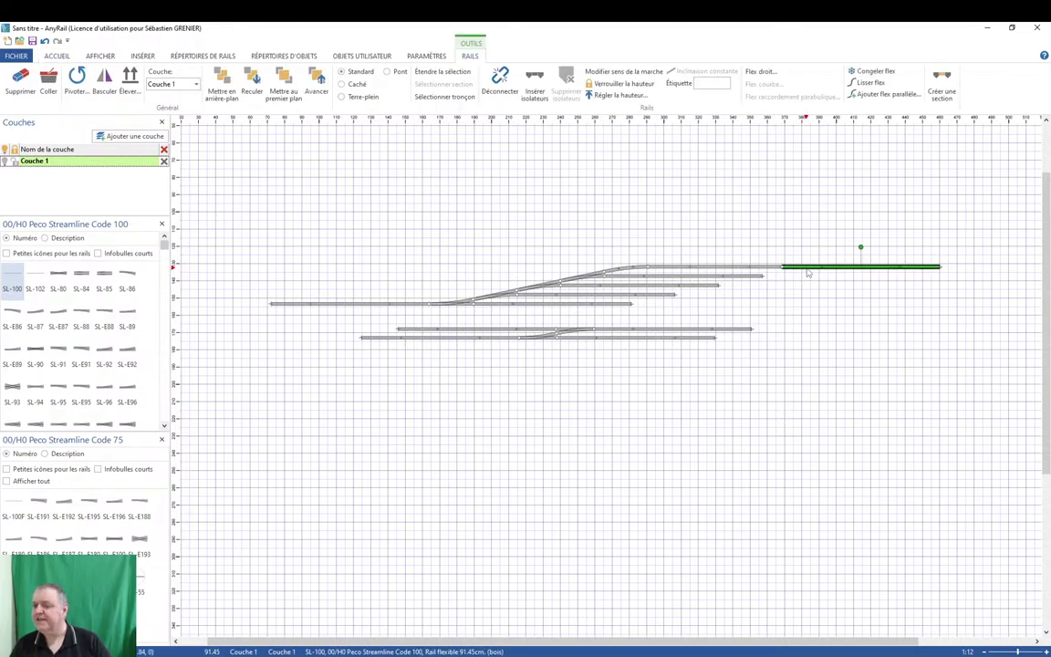
key(Delete)
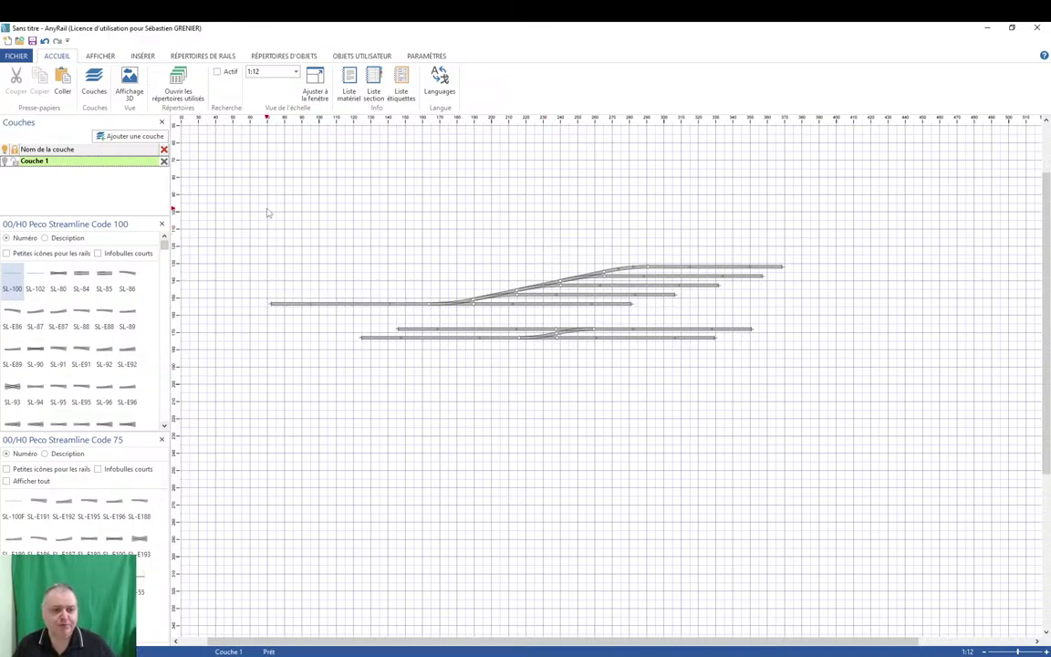
Close the Peco Code 100 library and the layers panel, and narrow the remaining Peco Code 75 library.
click(161, 224)
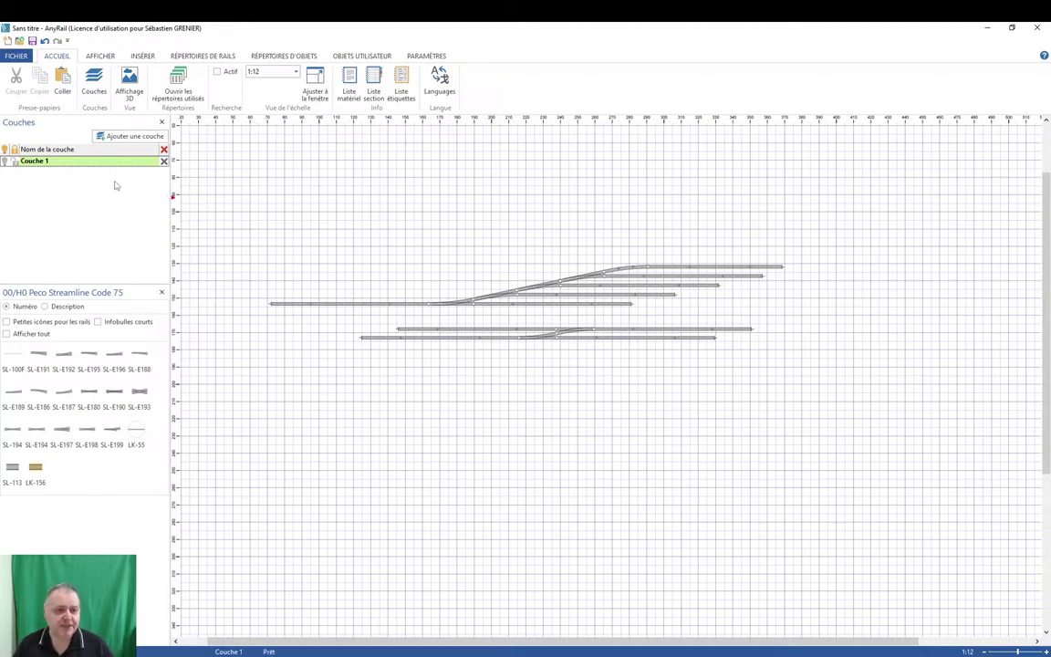
click(161, 121)
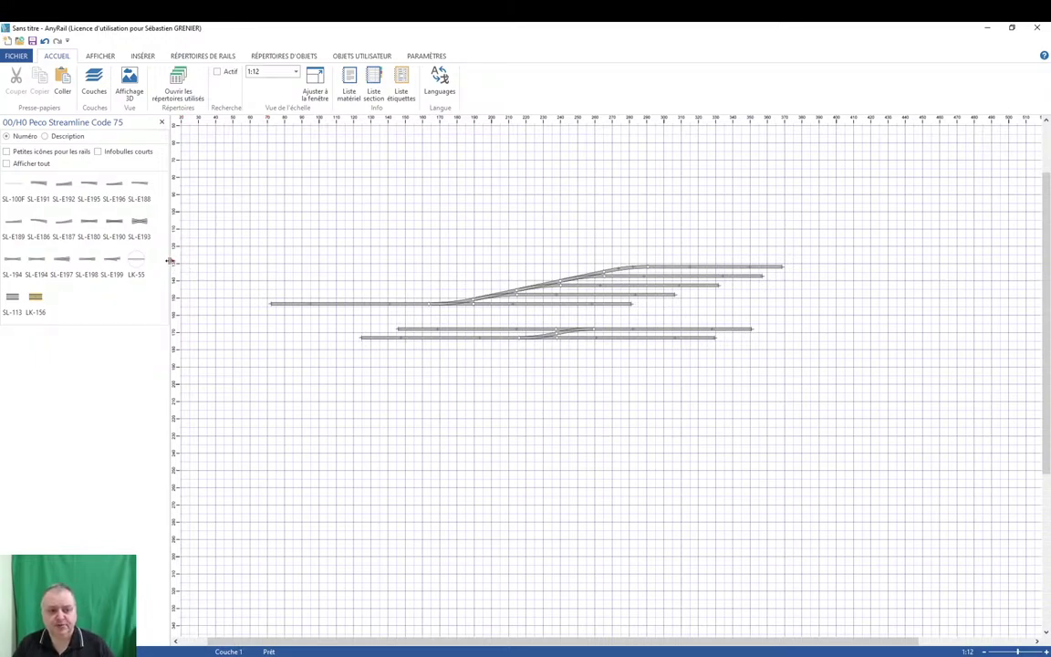
drag(153, 239, 103, 261)
Fit the plan to the window and delete all the yard and crossover tracks.
click(310, 87)
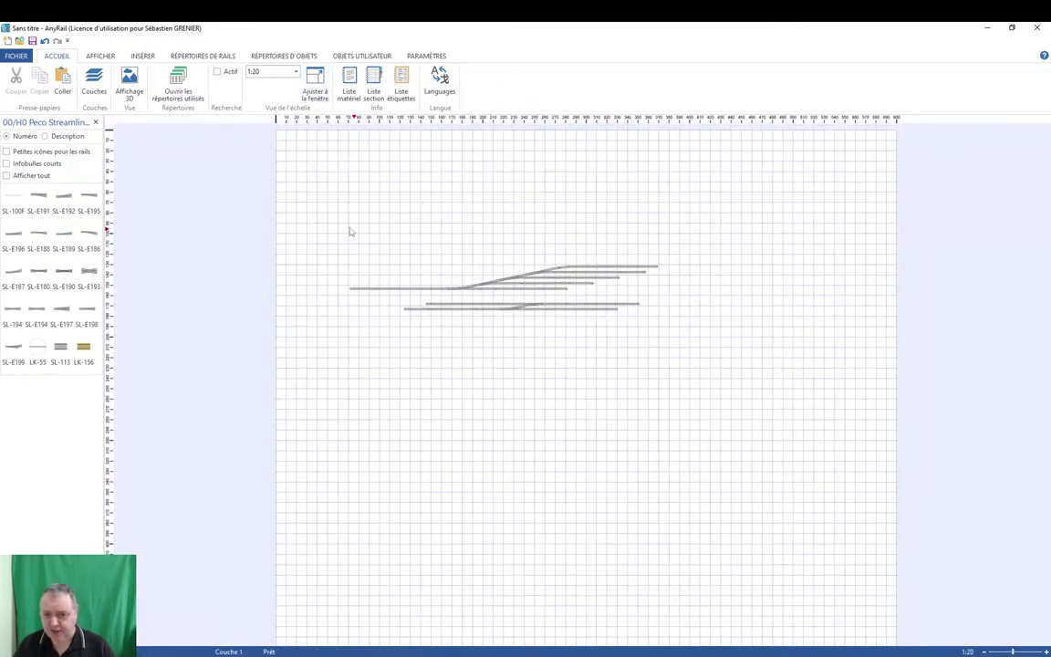
drag(335, 227, 751, 394)
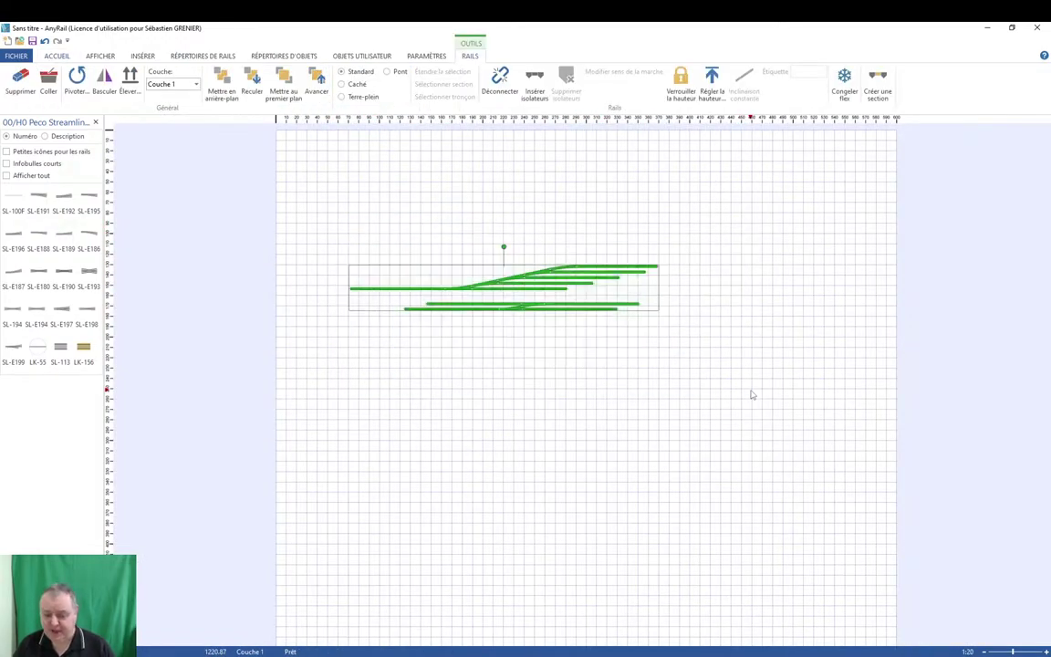
key(Delete)
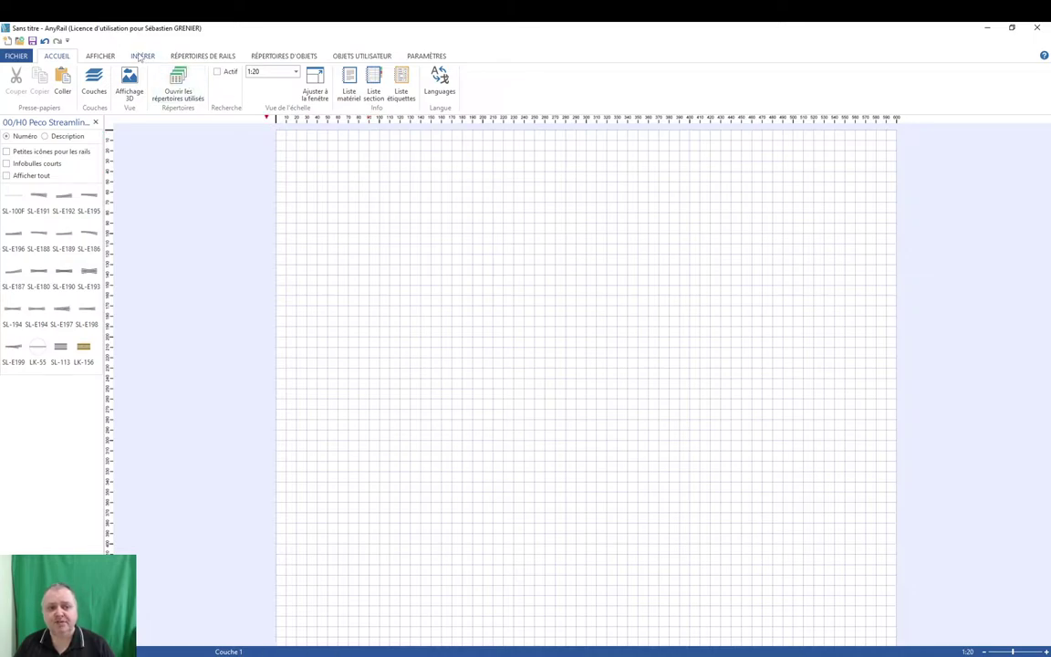
click(142, 55)
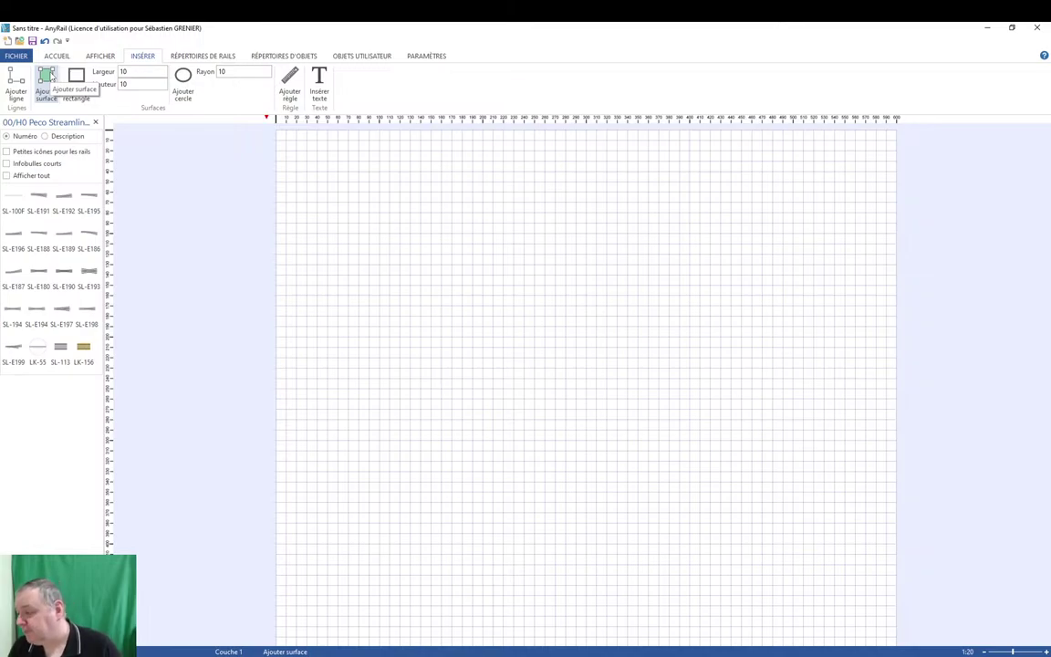
click(76, 78)
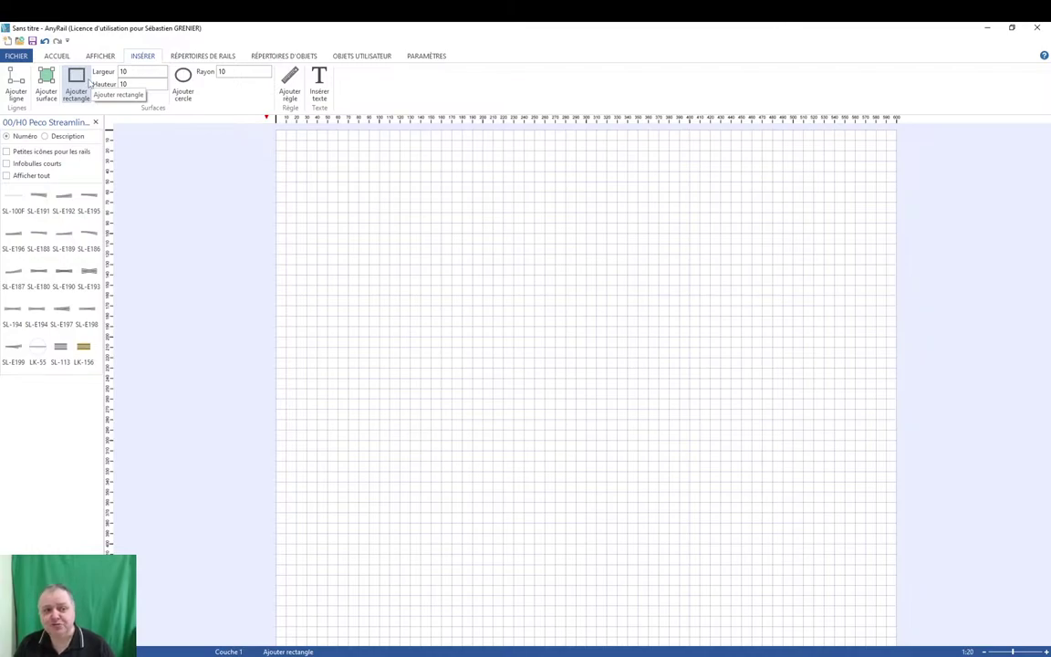
click(44, 77)
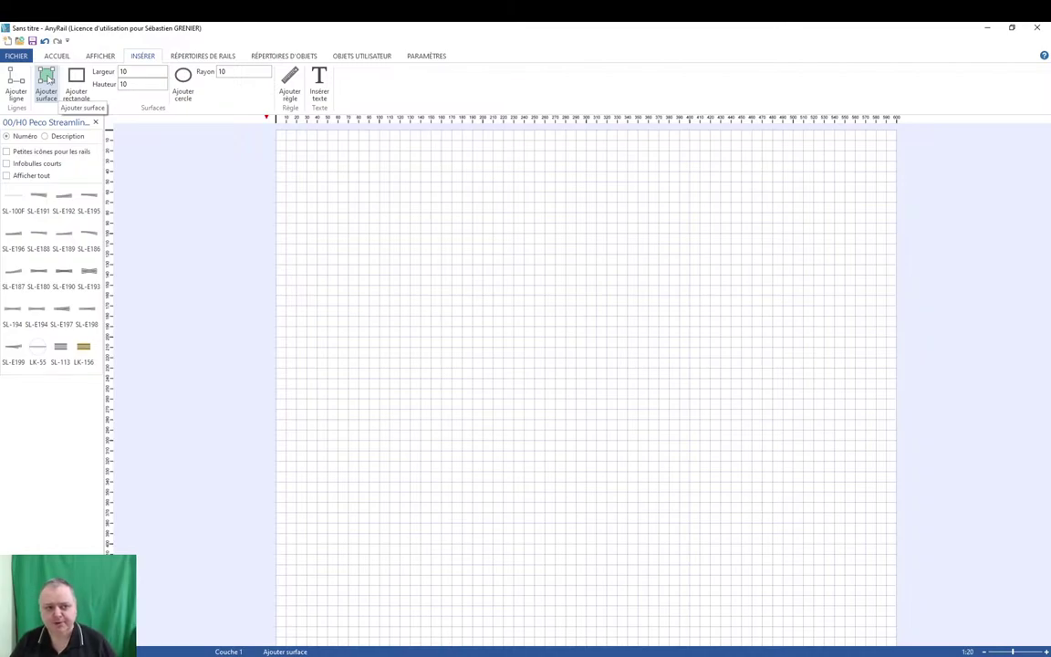
click(47, 78)
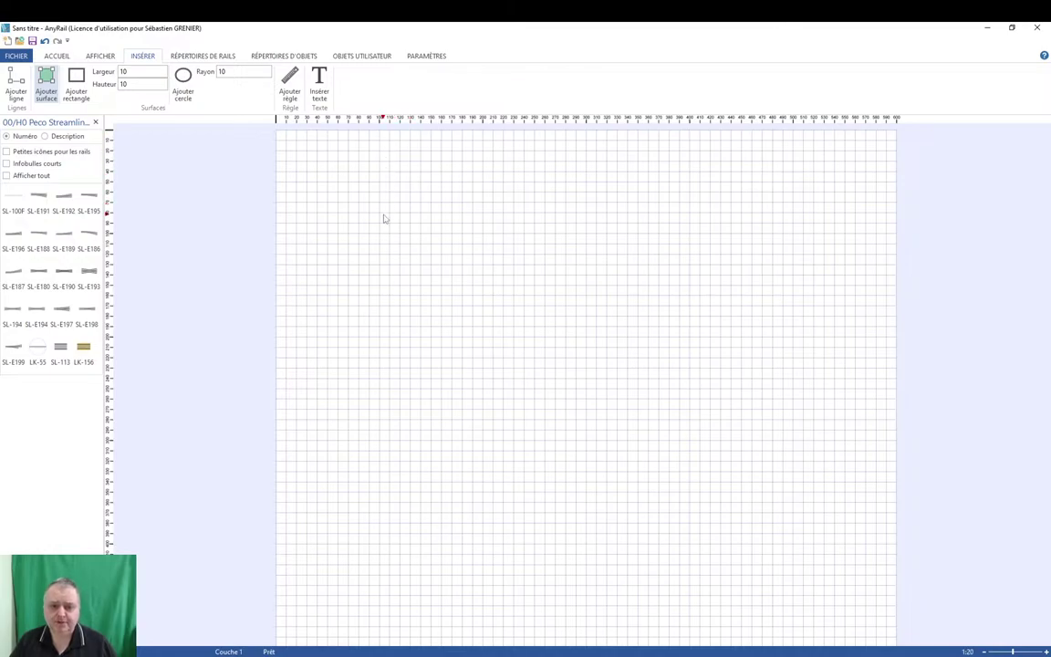
scroll(384, 219, up, 1)
key(Escape)
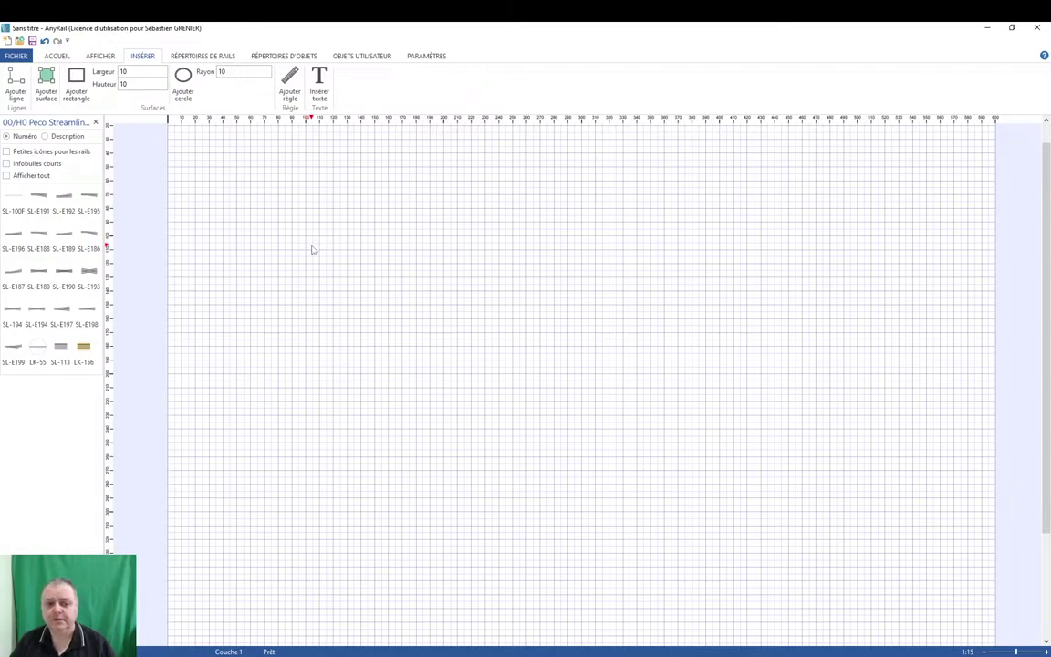
Draw a rectangular surface 120 by 60 cm with opposite corners at x 100, y 100 and x 220, y 160.
click(46, 84)
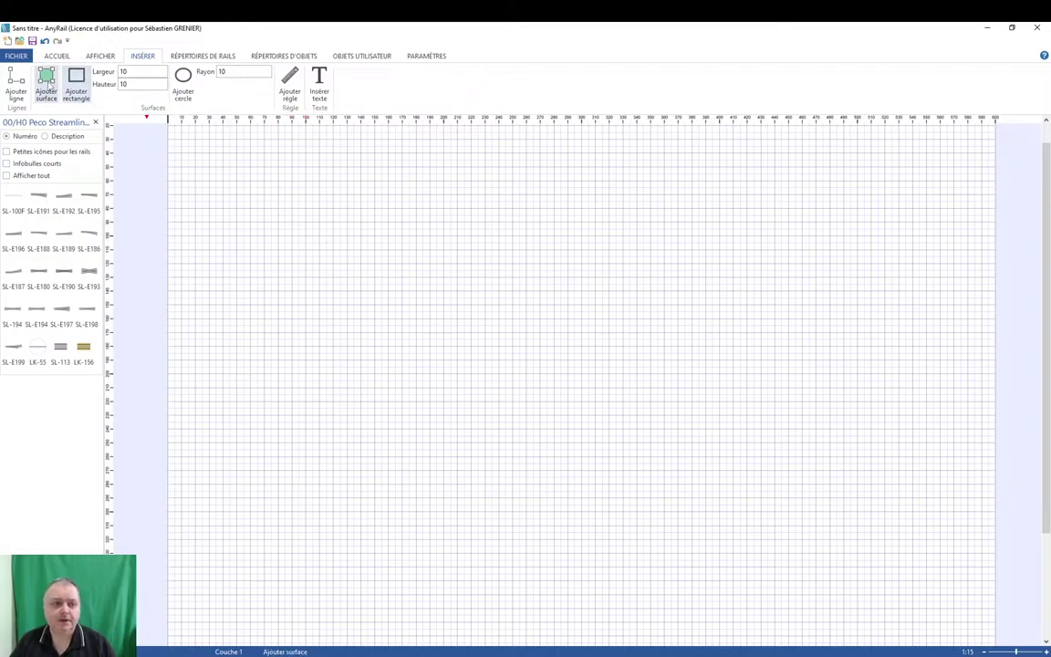
click(307, 238)
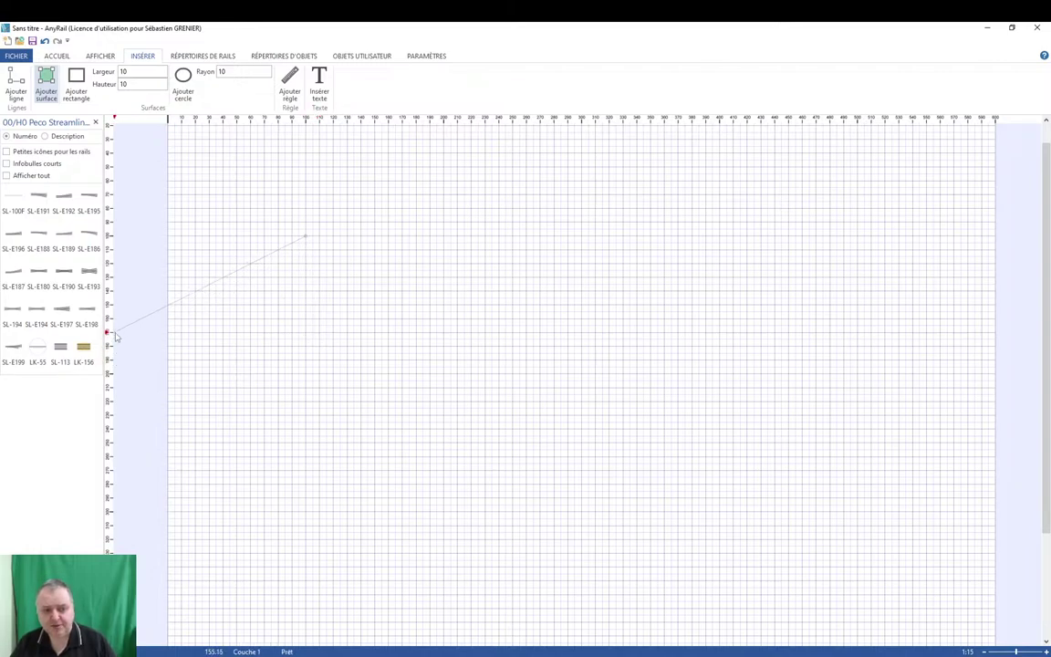
click(307, 321)
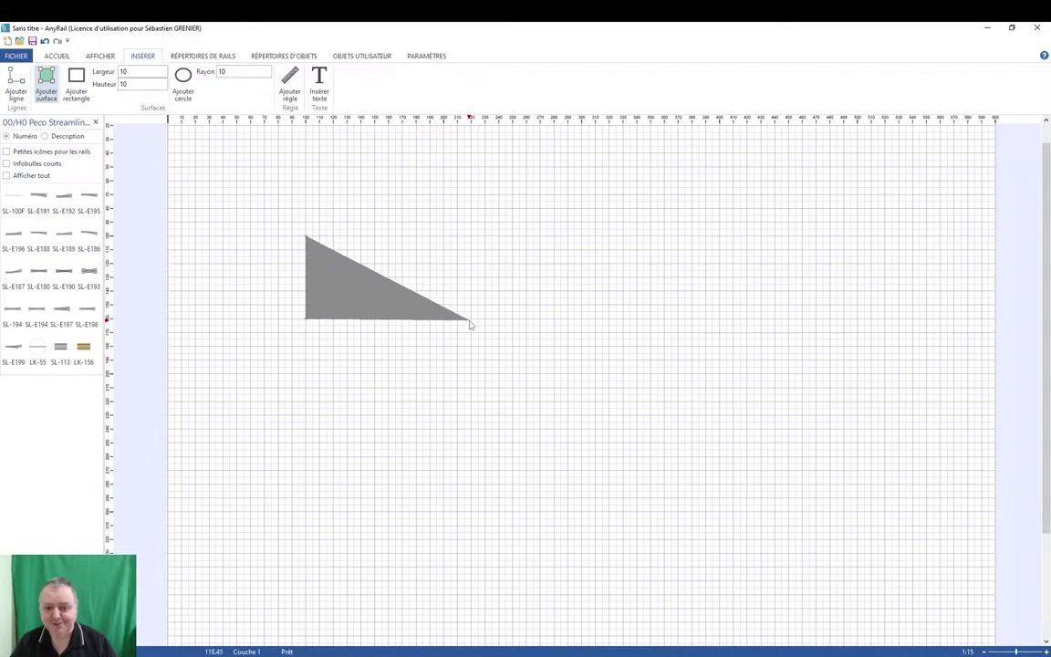
click(472, 320)
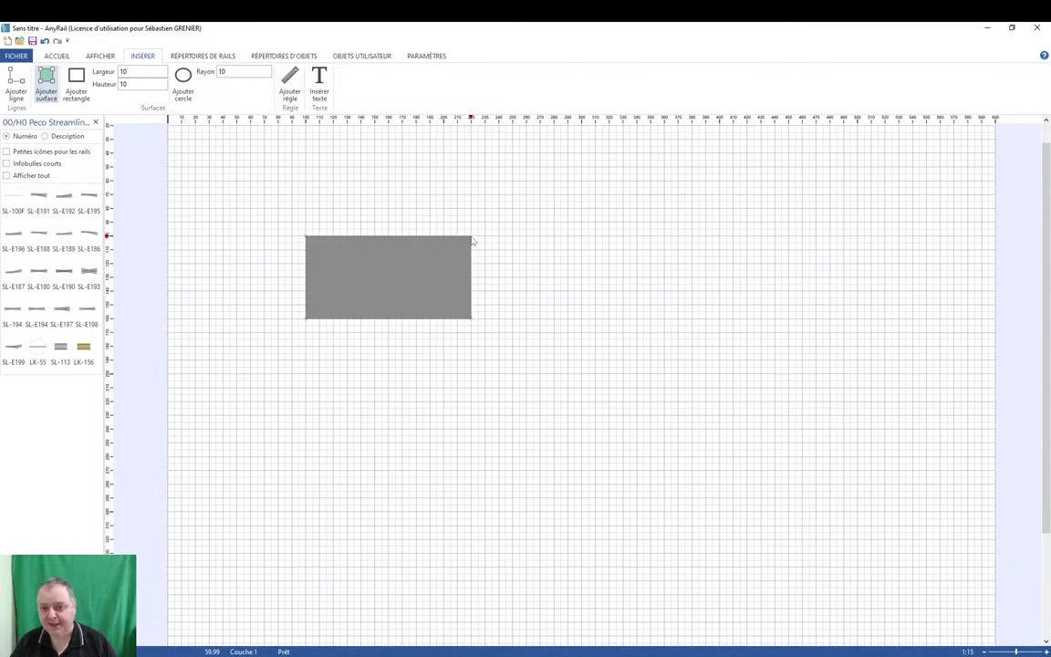
click(473, 240)
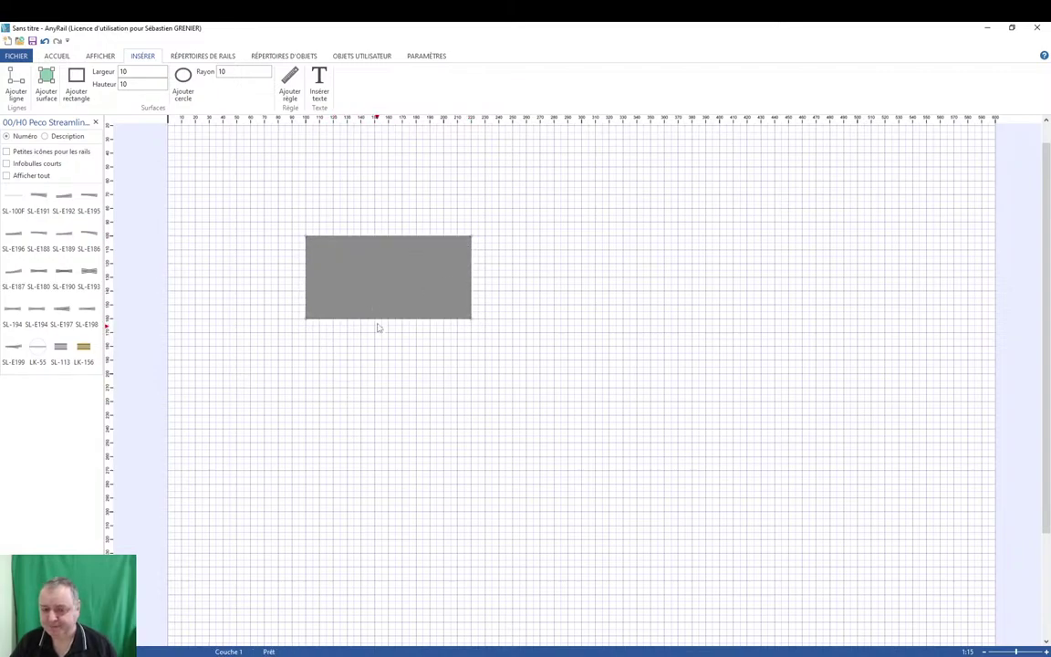
Check the coordinates of the rectangular surface's corner points.
scroll(380, 286, up, 1)
scroll(380, 286, up, 2)
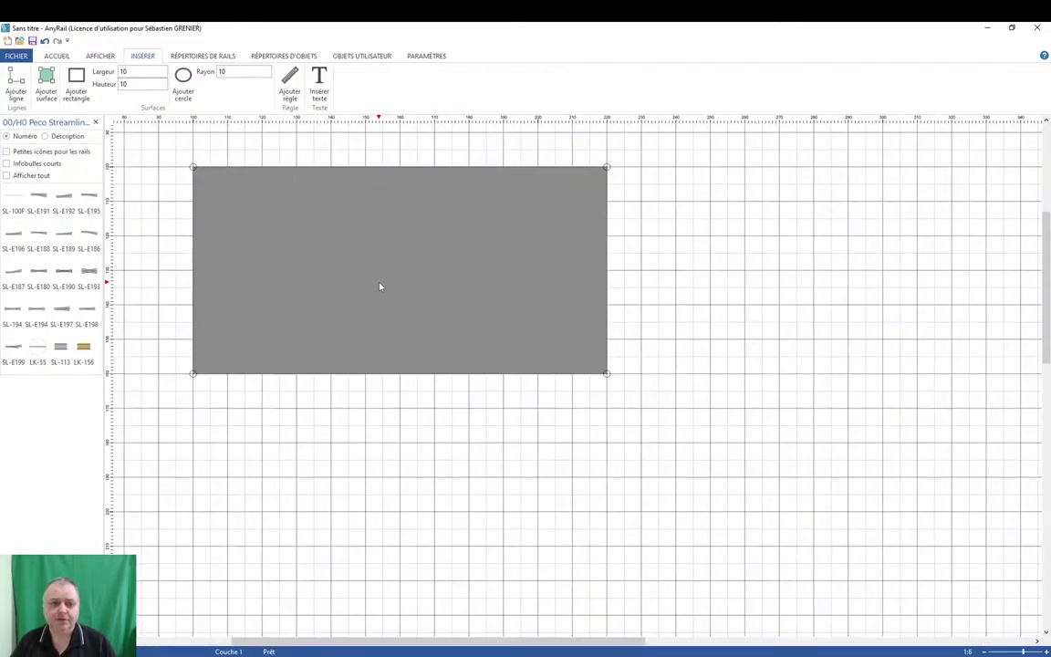
right_drag(261, 276, 562, 398)
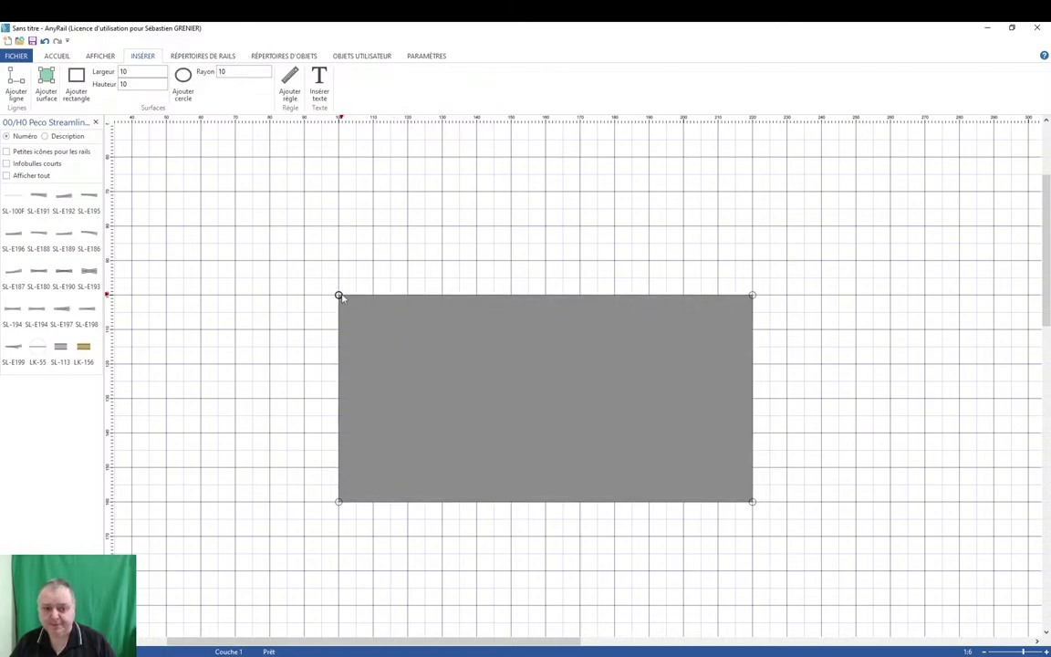
mouse_move(338, 295)
mouse_down()
mouse_move(356, 295)
mouse_move(342, 314)
mouse_move(357, 277)
mouse_move(339, 278)
mouse_move(339, 295)
mouse_up()
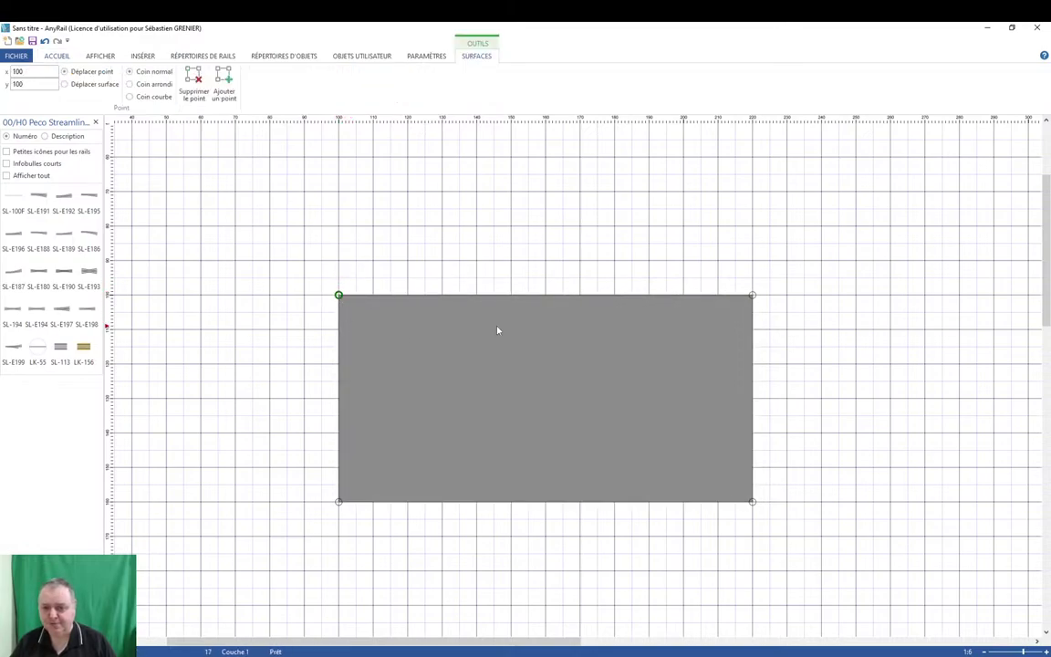
mouse_move(754, 297)
mouse_down()
mouse_move(734, 297)
mouse_move(755, 299)
mouse_up()
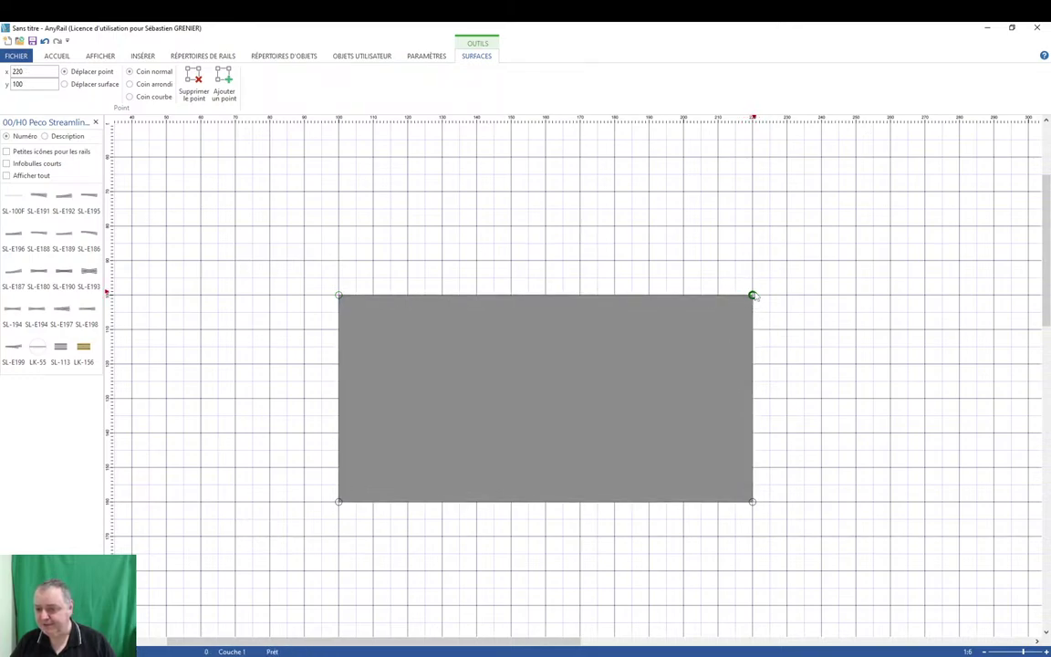
mouse_move(752, 501)
mouse_down()
mouse_move(743, 497)
mouse_move(753, 501)
mouse_up()
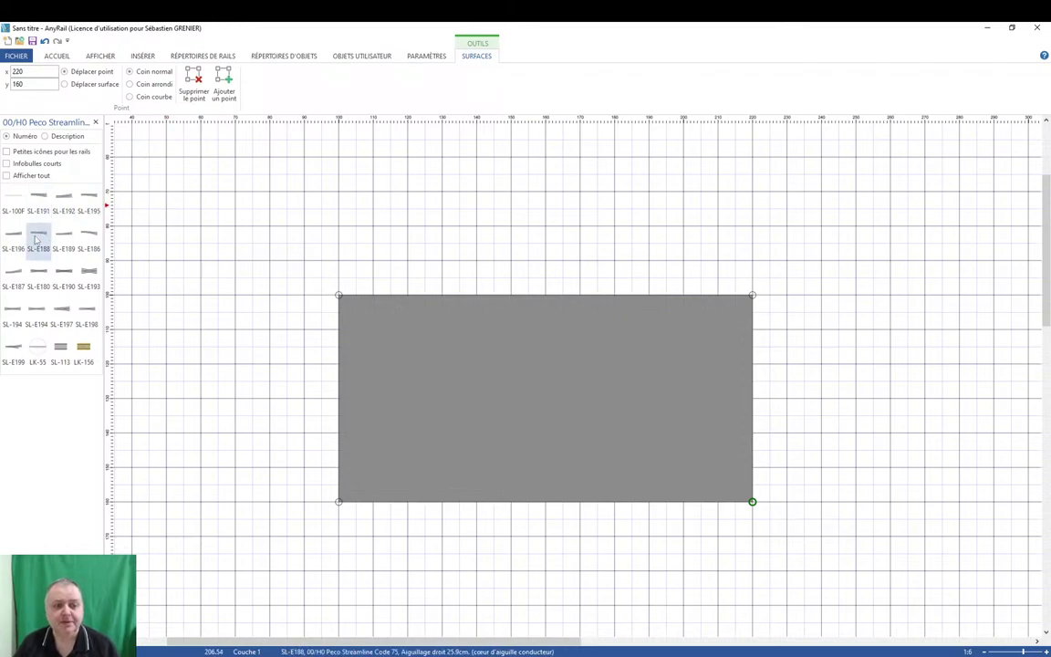
Place an SL-E188 turnout near the middle of the surface, view it in 3D and return to 2D design.
drag(36, 239, 572, 396)
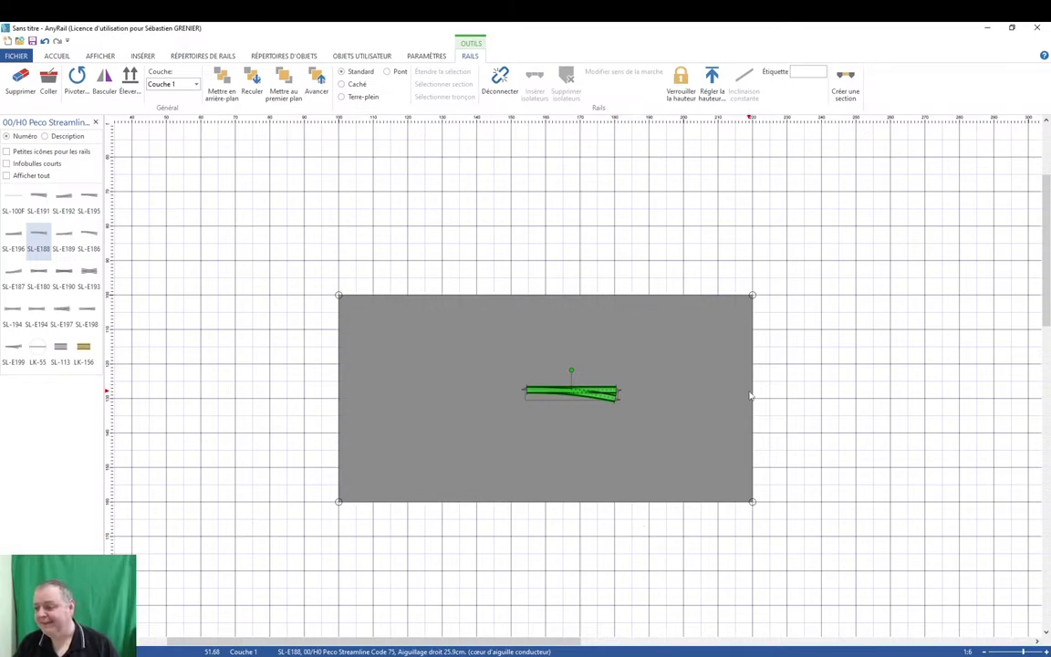
click(92, 56)
click(54, 56)
click(129, 80)
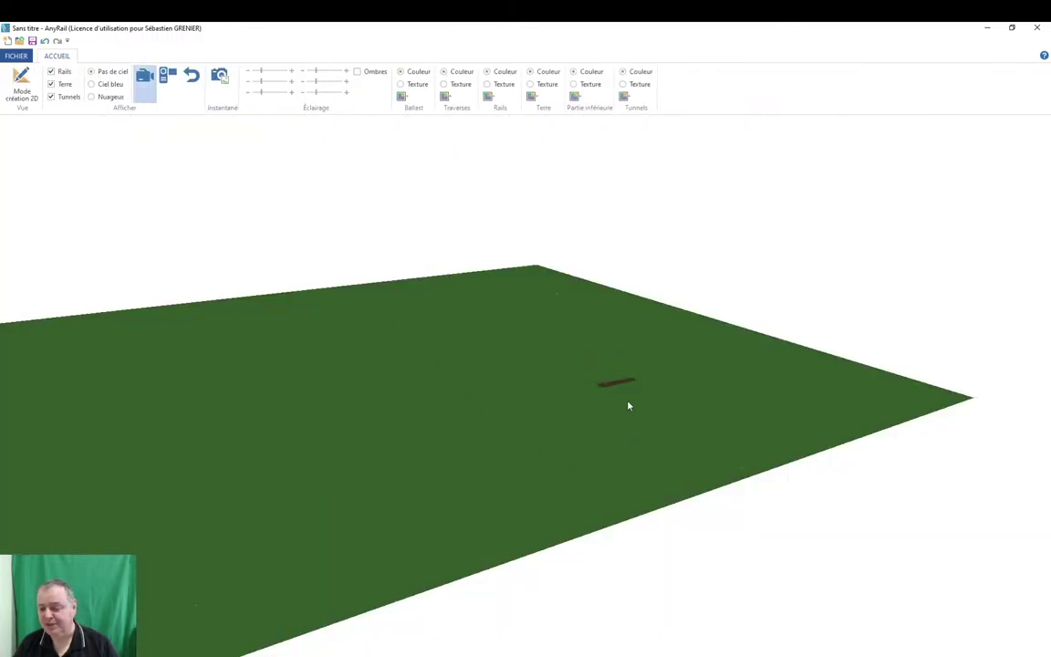
scroll(627, 405, down, 4)
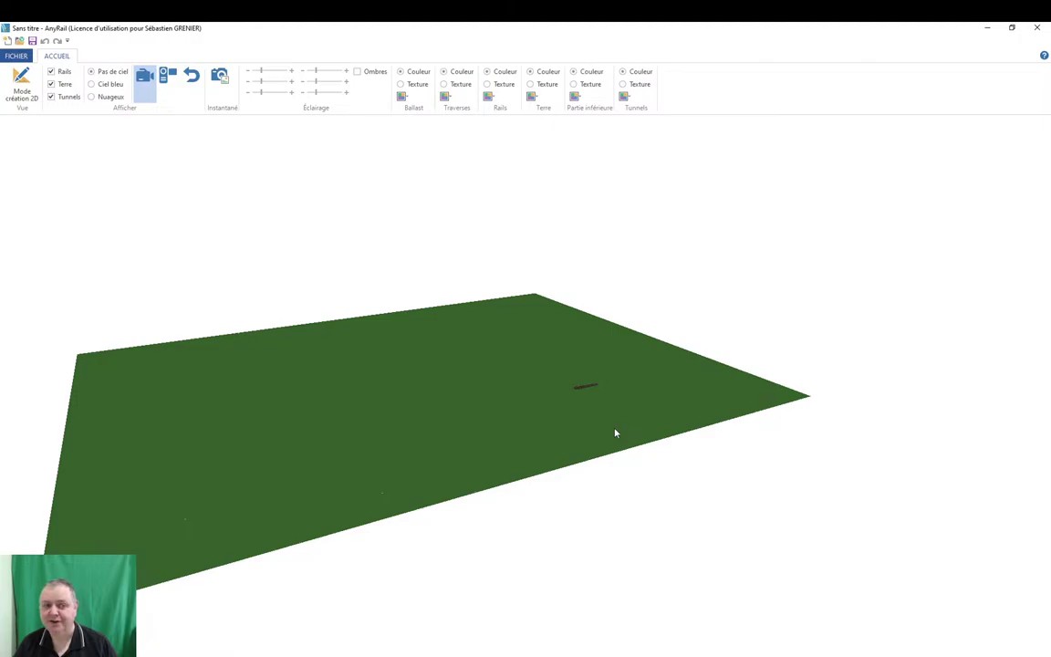
click(23, 82)
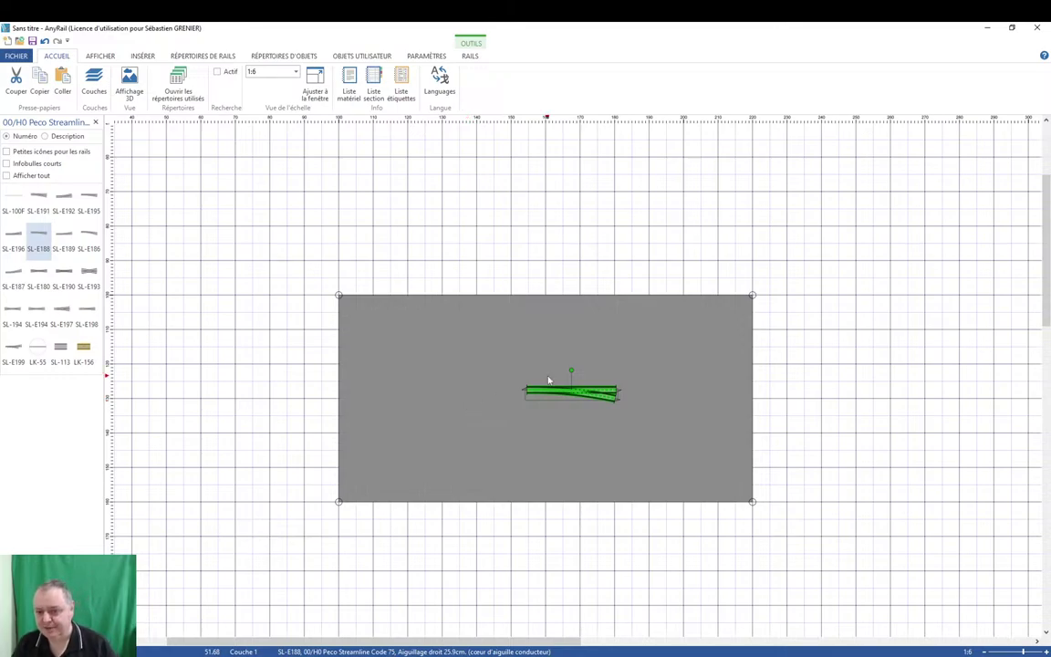
Define the rectangular surface as a table top (Dessus de table).
click(753, 362)
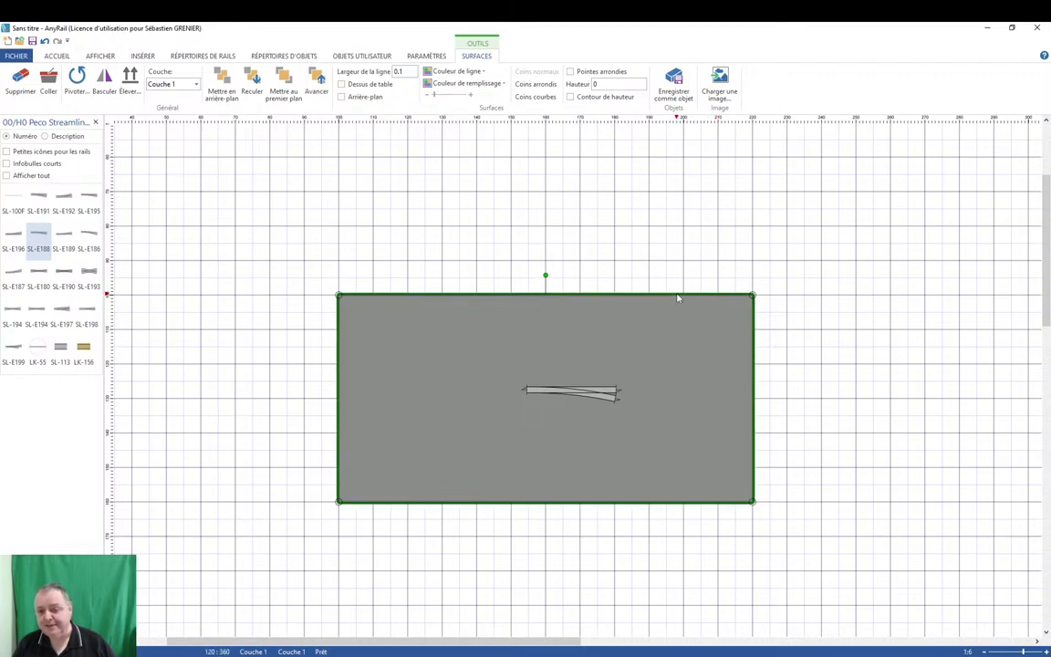
click(764, 318)
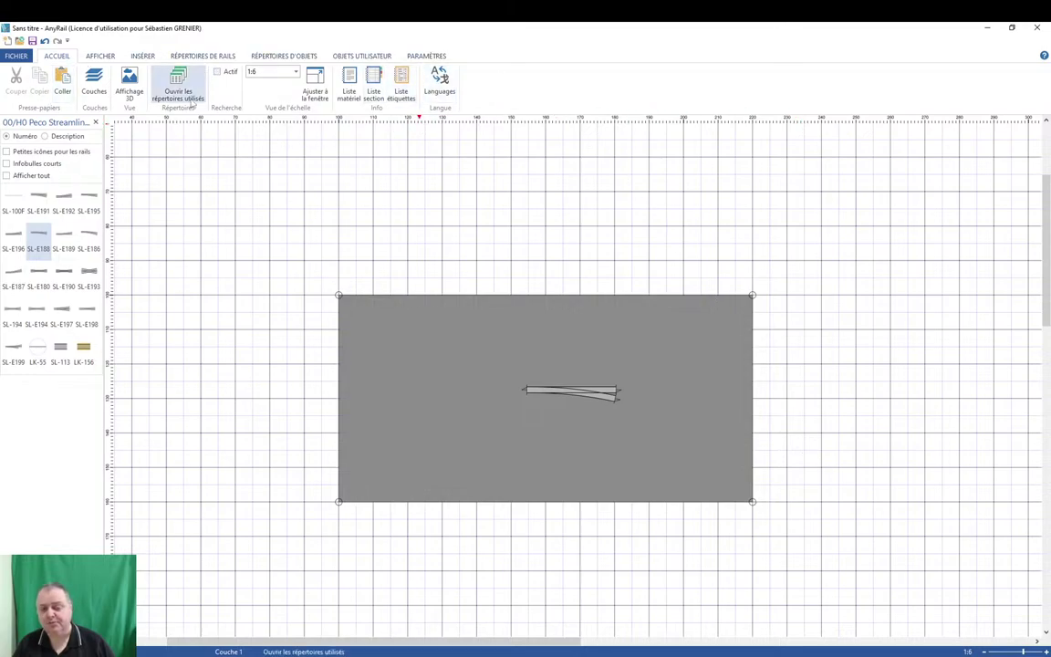
click(384, 298)
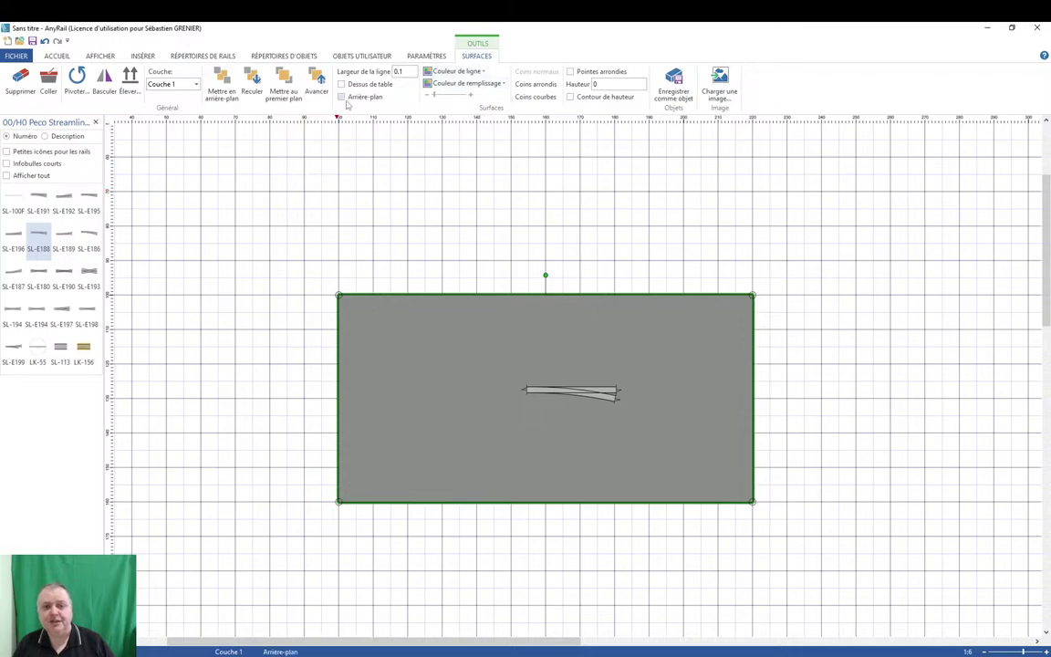
click(342, 84)
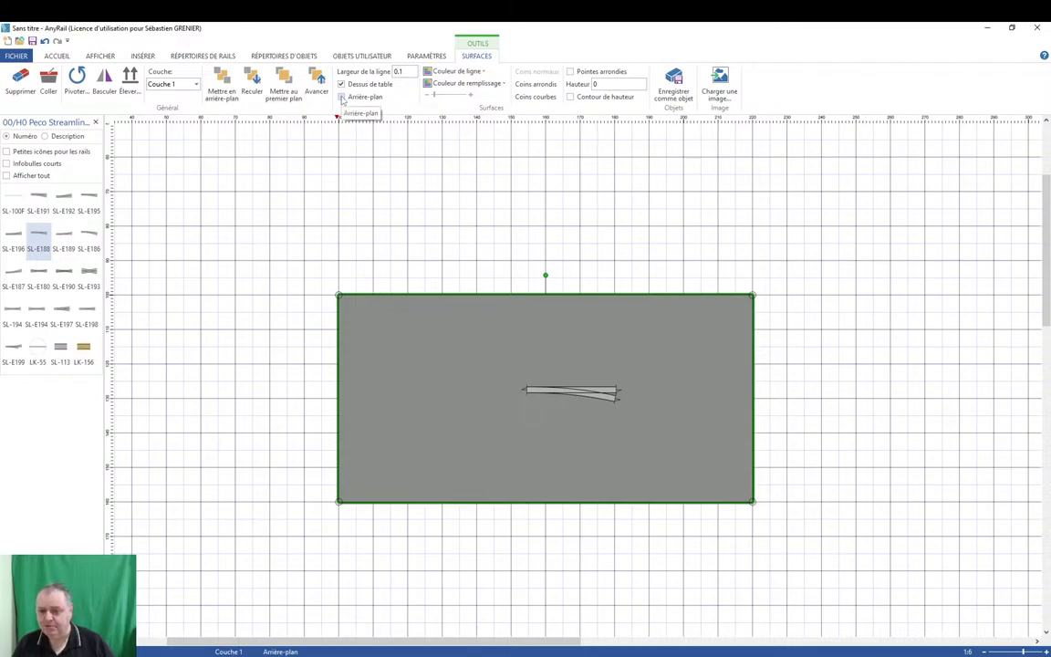
click(483, 268)
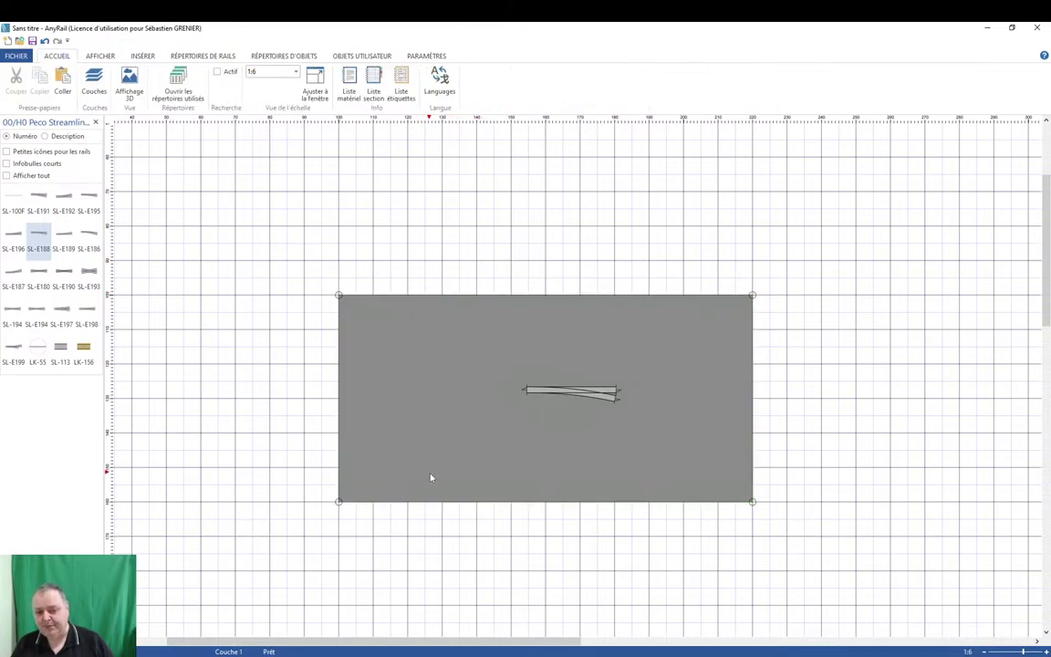
click(434, 504)
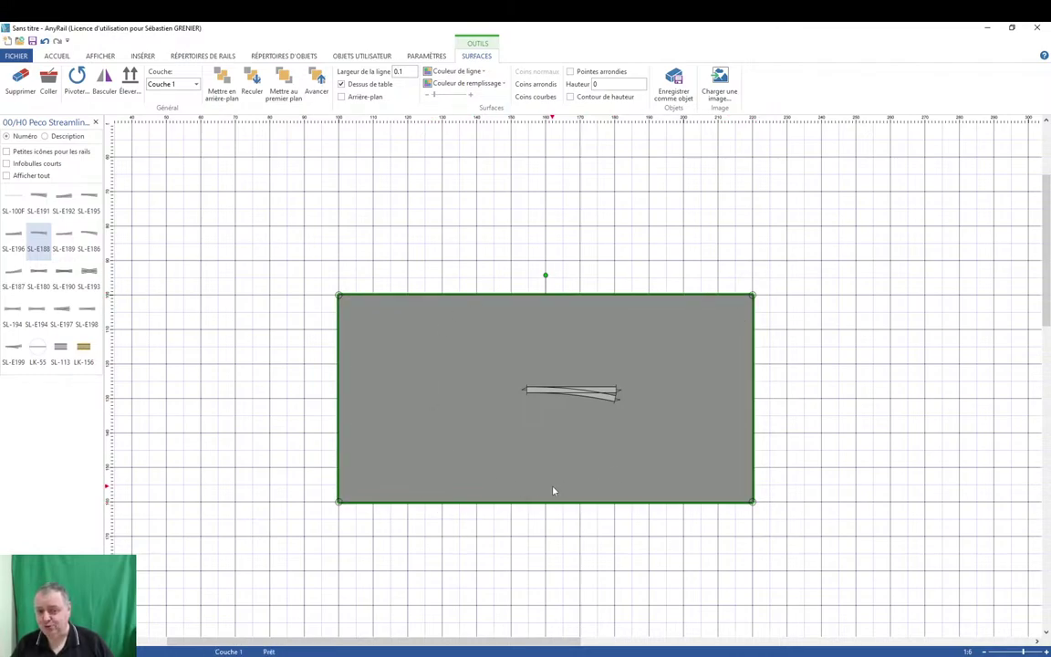
Show the table top with its turnout in 3D and examine it.
click(459, 277)
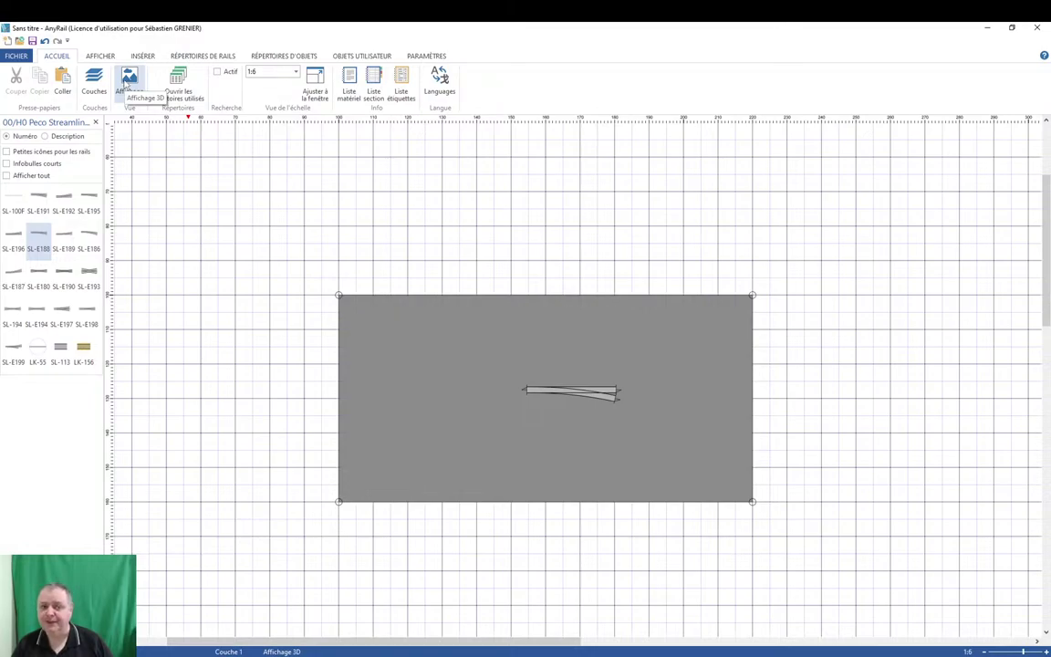
click(127, 80)
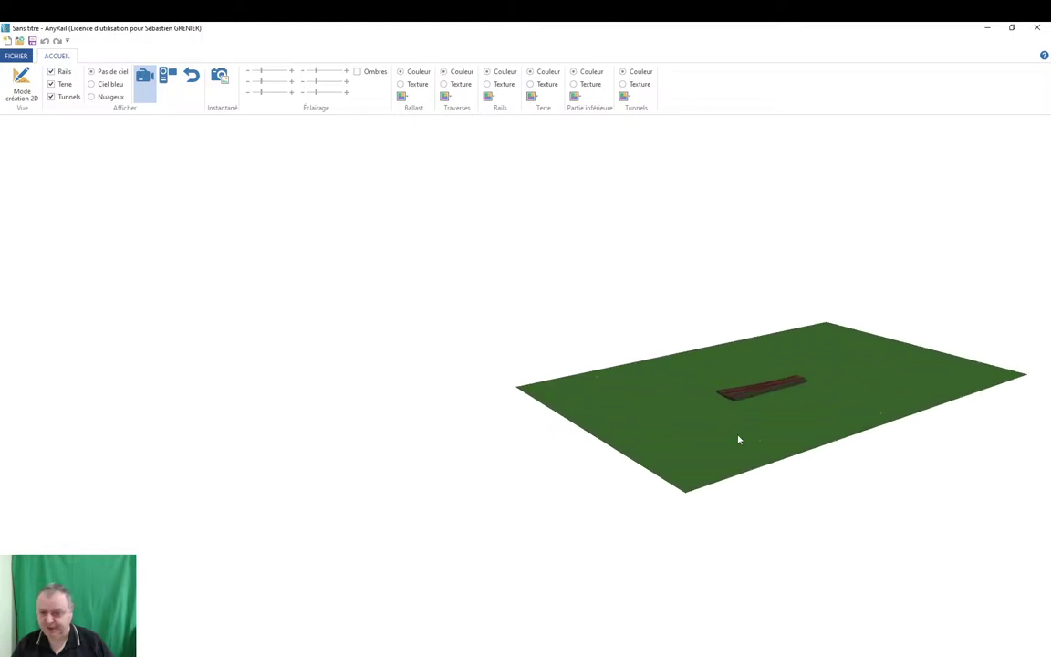
drag(904, 439, 129, 361)
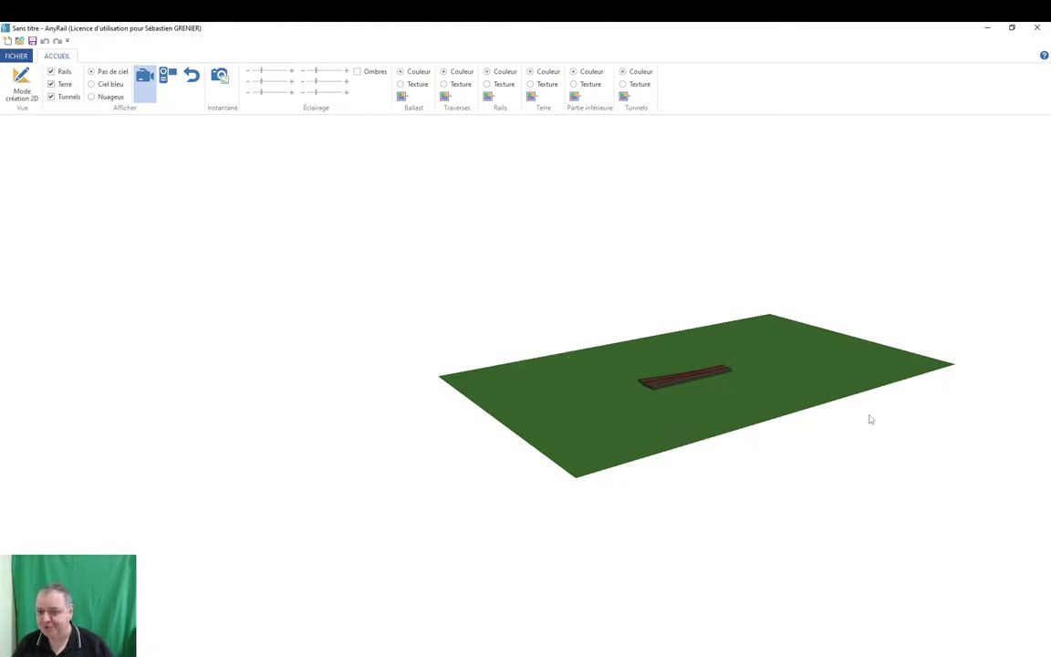
Examine the table top and its turnout in 3D at different distances and return to 2D design.
scroll(763, 396, down, 5)
scroll(669, 398, up, 5)
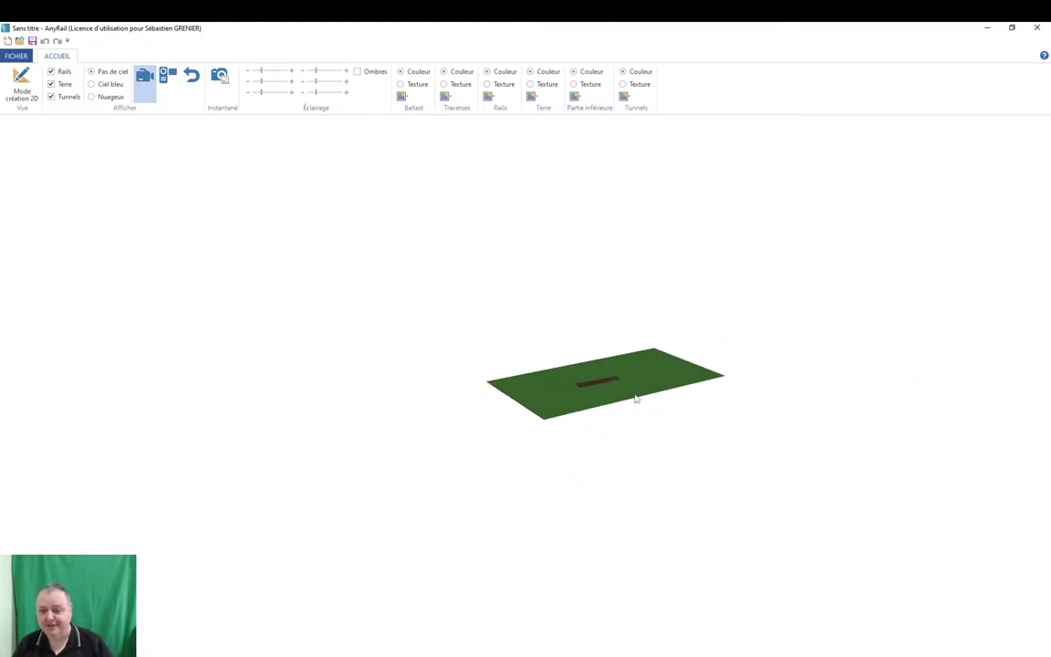
scroll(688, 398, down, 2)
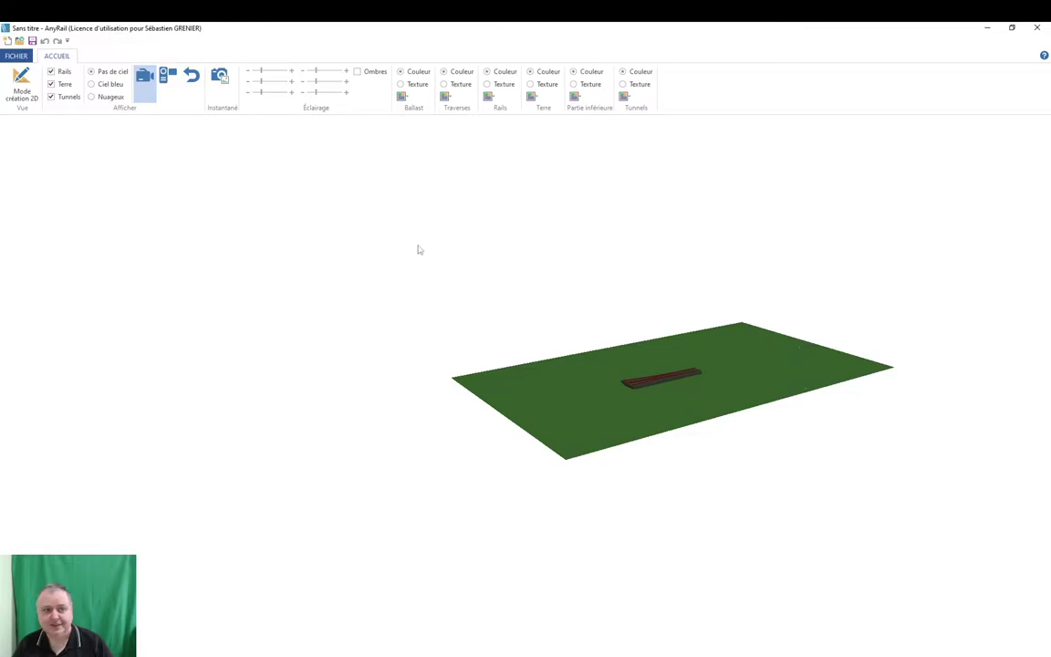
click(22, 82)
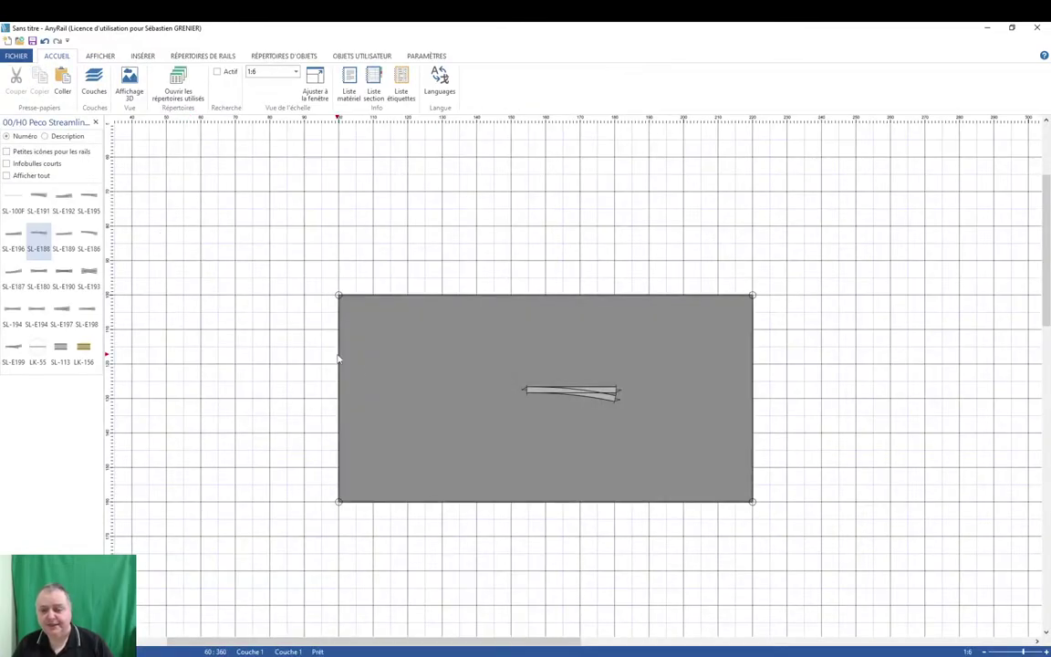
Copy the rectangular table top and paste the duplicate into the empty area beside the original.
click(752, 354)
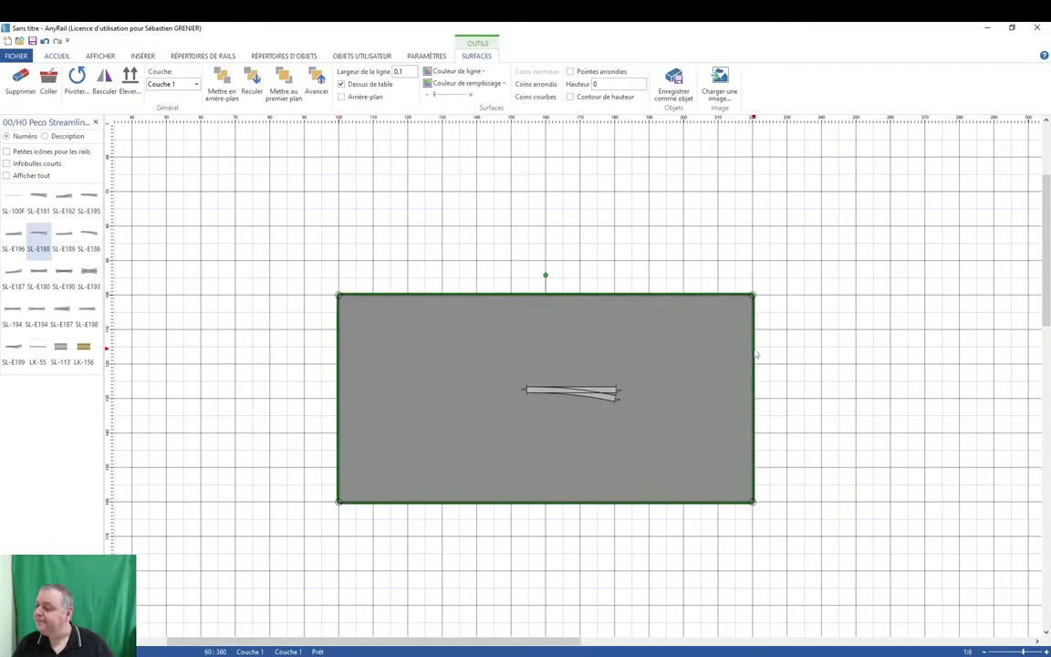
scroll(699, 414, down, 3)
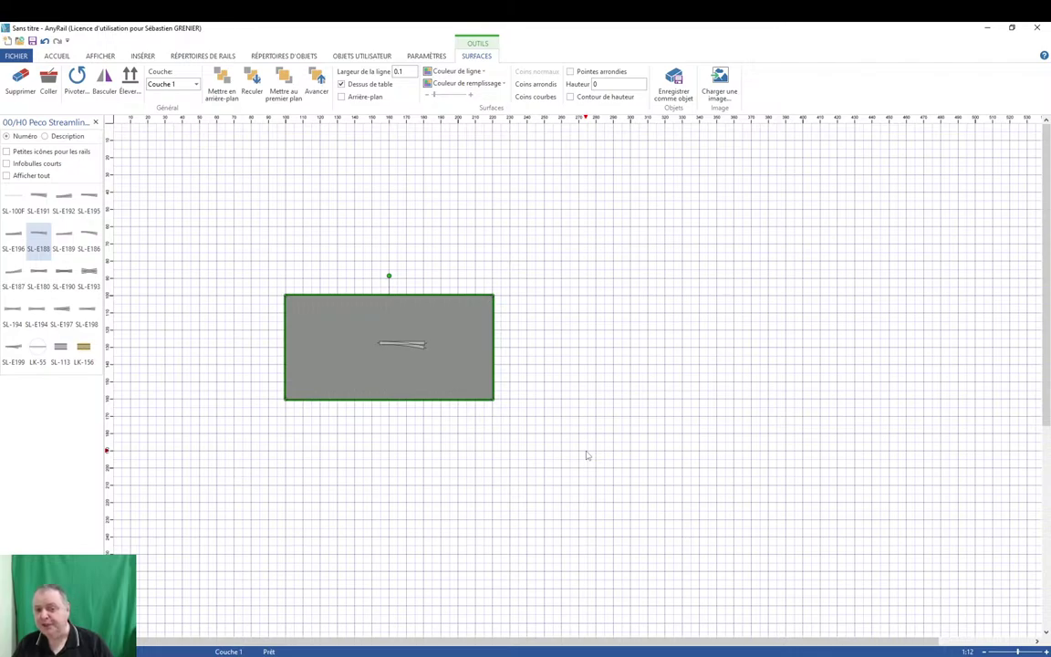
right_click(481, 379)
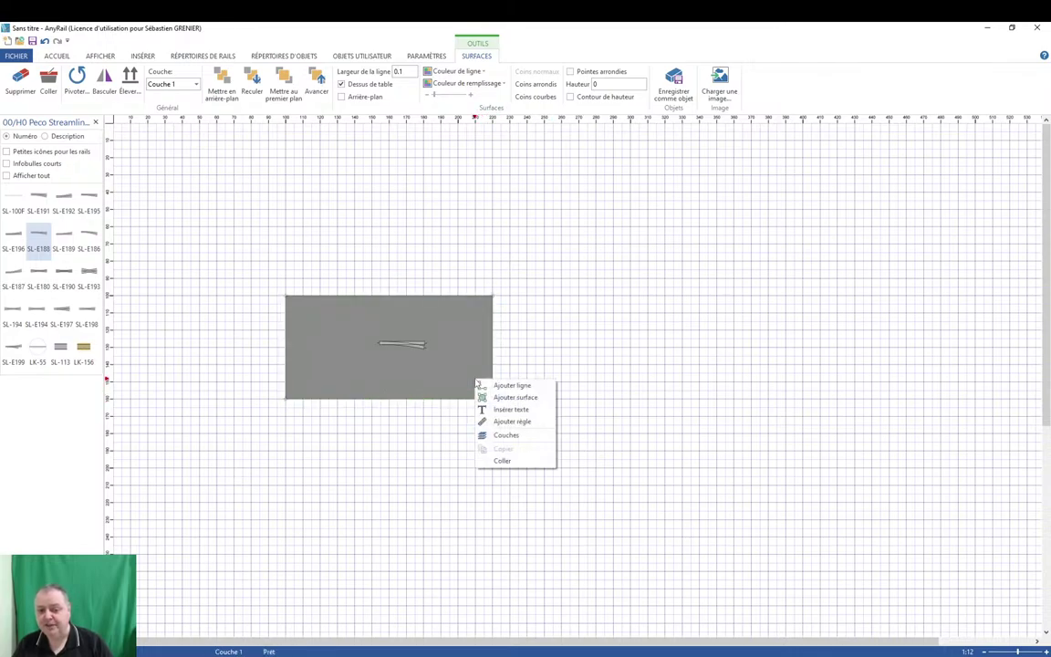
click(493, 362)
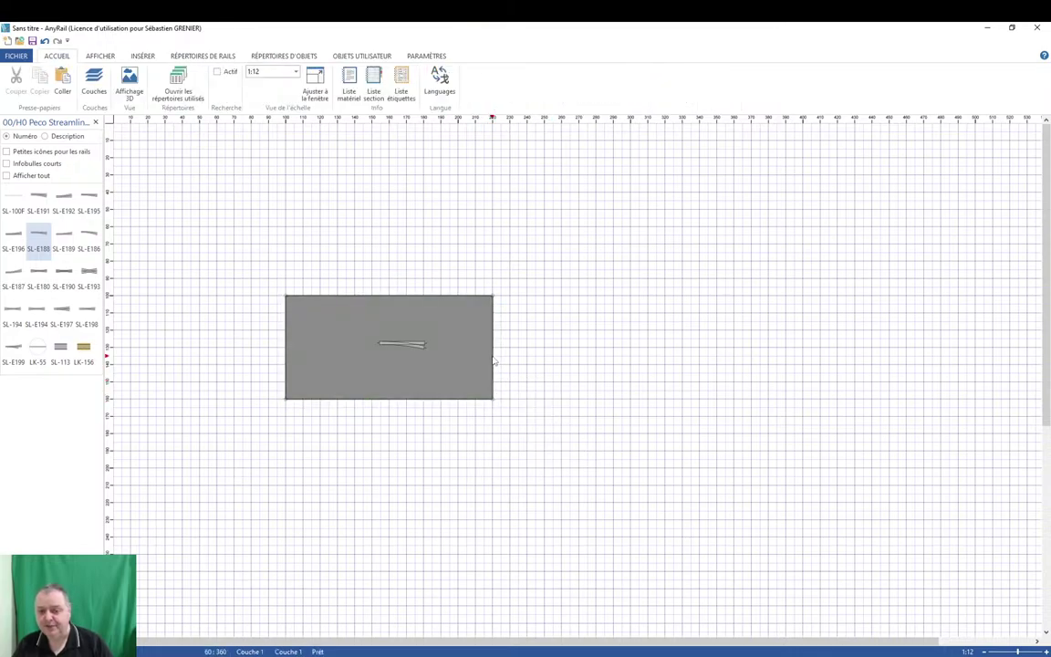
right_click(493, 362)
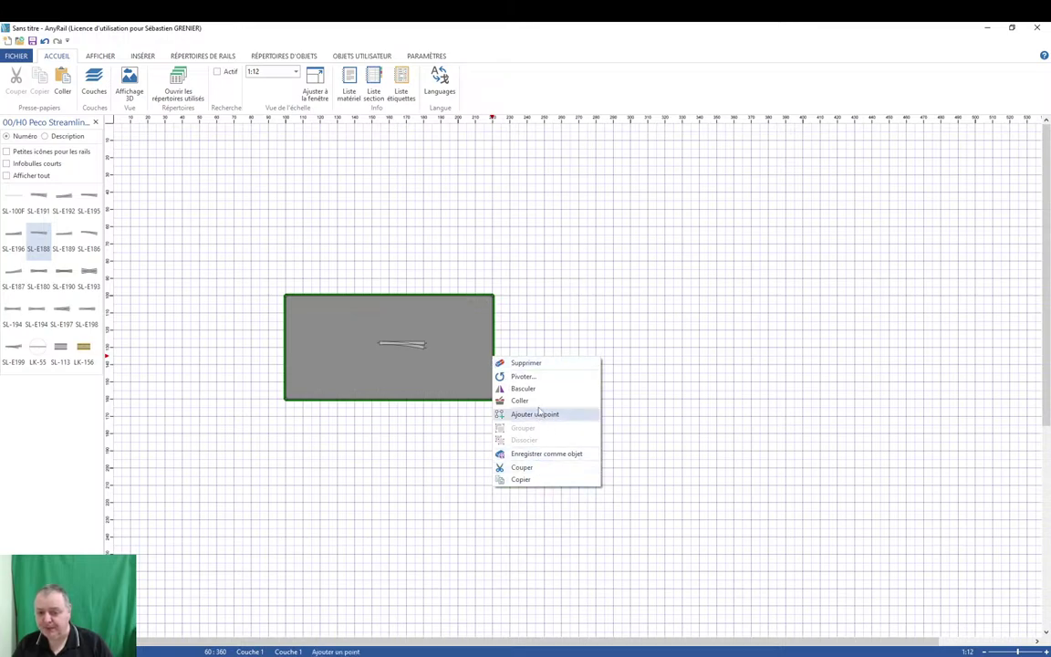
click(544, 479)
click(555, 370)
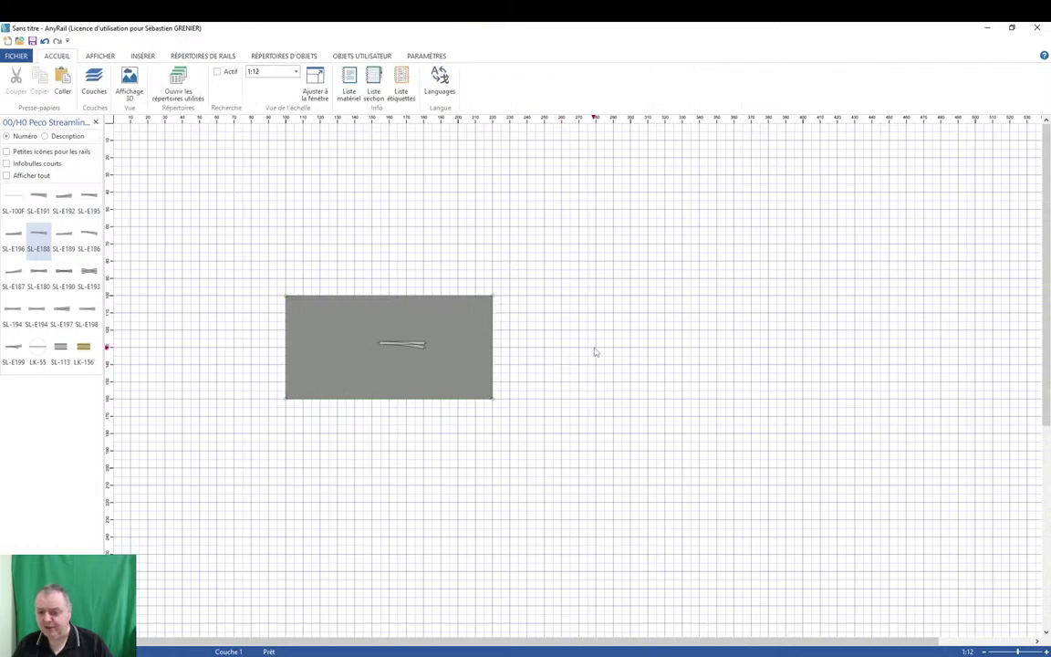
right_click(580, 323)
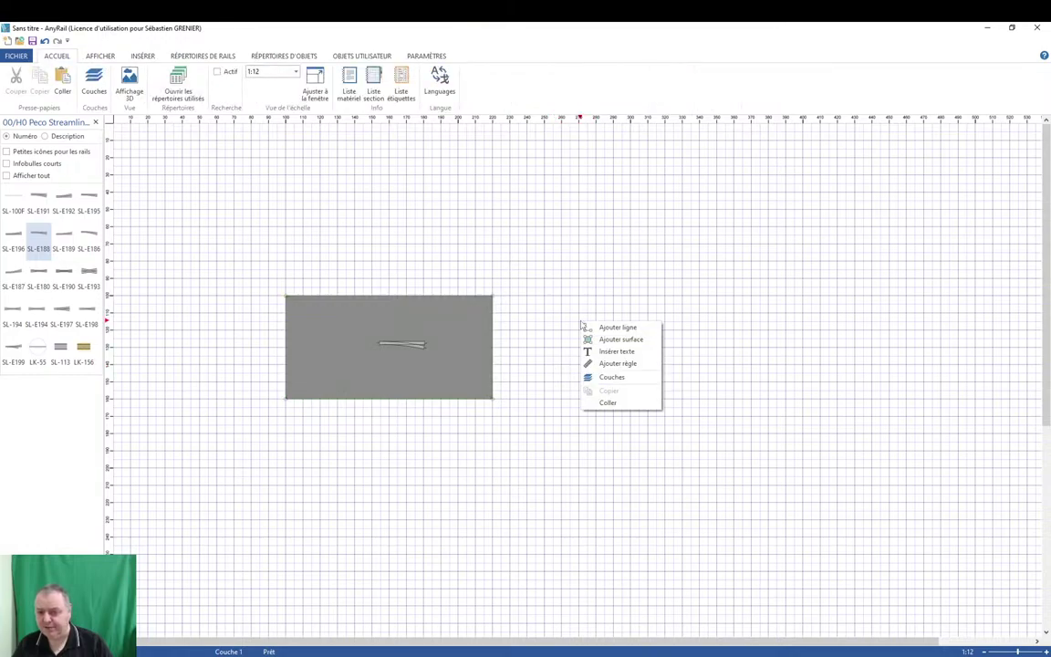
click(607, 403)
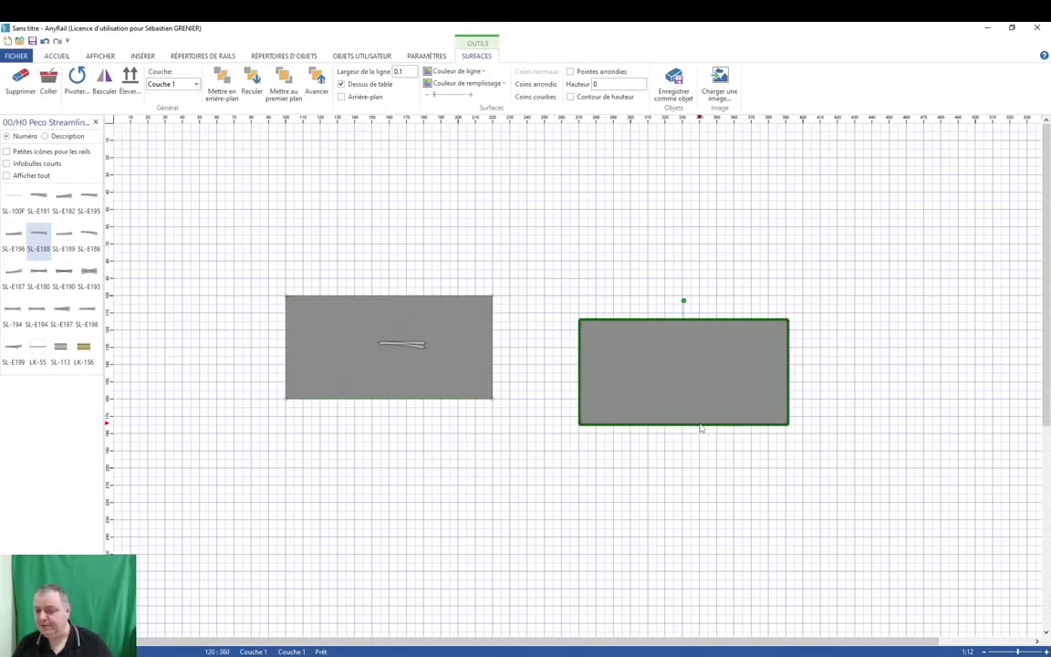
Move the pasted table top against the original's short side so both align end to end.
drag(700, 428, 614, 403)
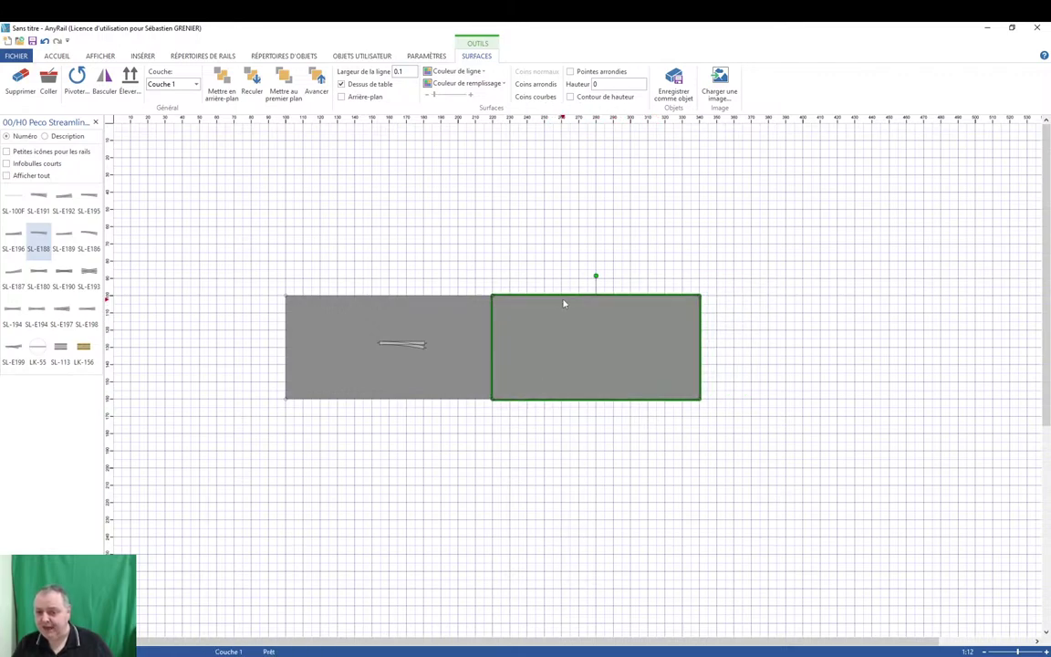
click(504, 269)
click(576, 299)
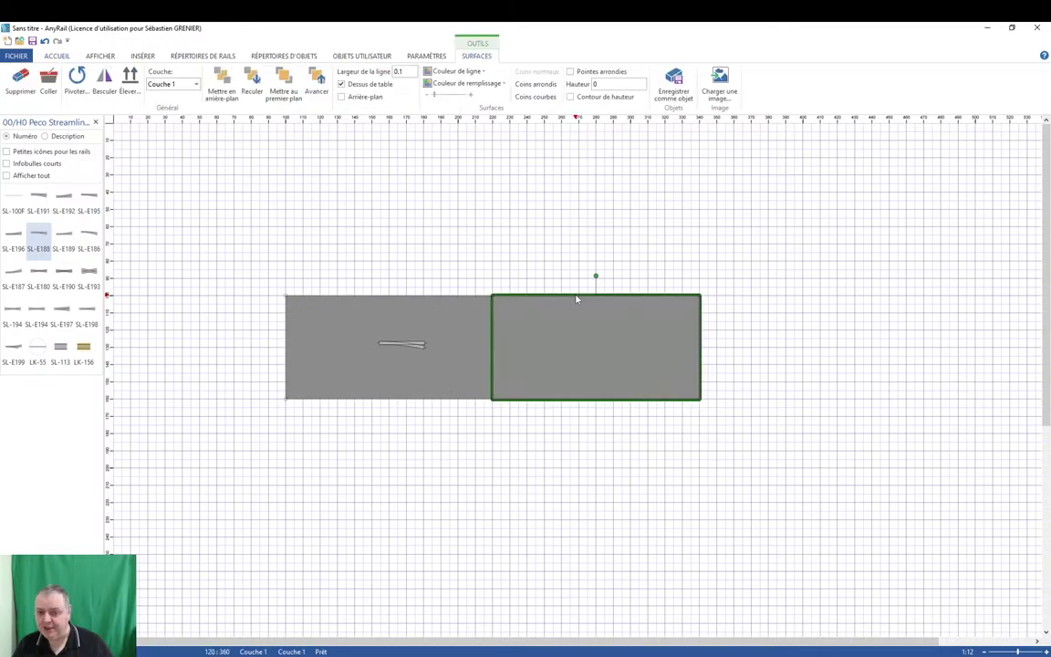
mouse_move(572, 298)
mouse_down()
mouse_move(582, 300)
mouse_move(565, 299)
mouse_up()
click(535, 491)
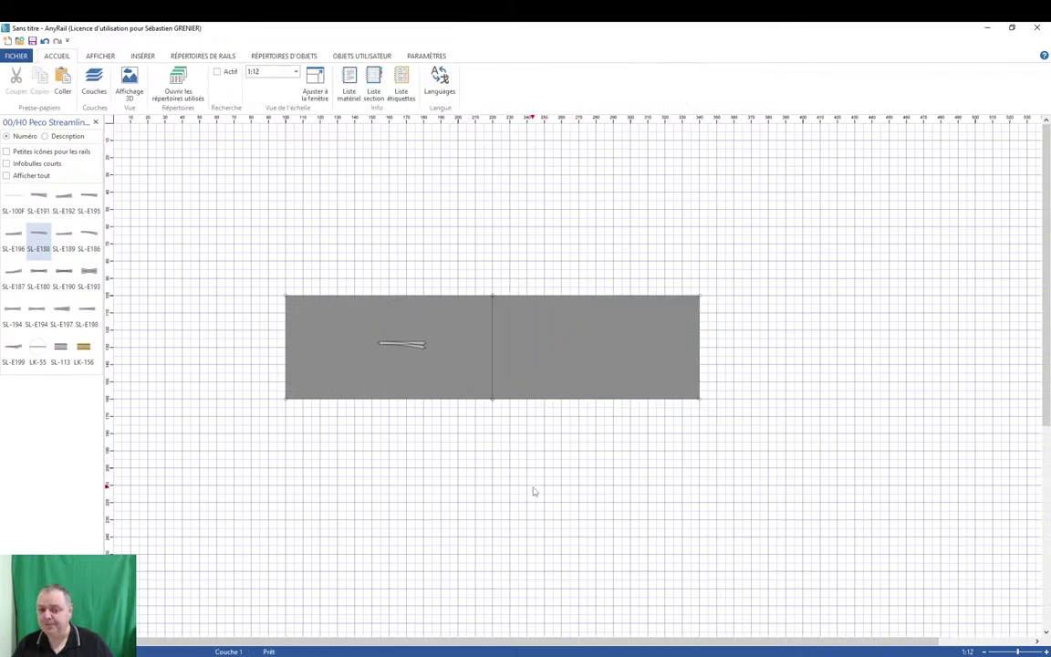
Show the two joined table tops in 3D, examine them from another angle and return to 2D design.
click(129, 82)
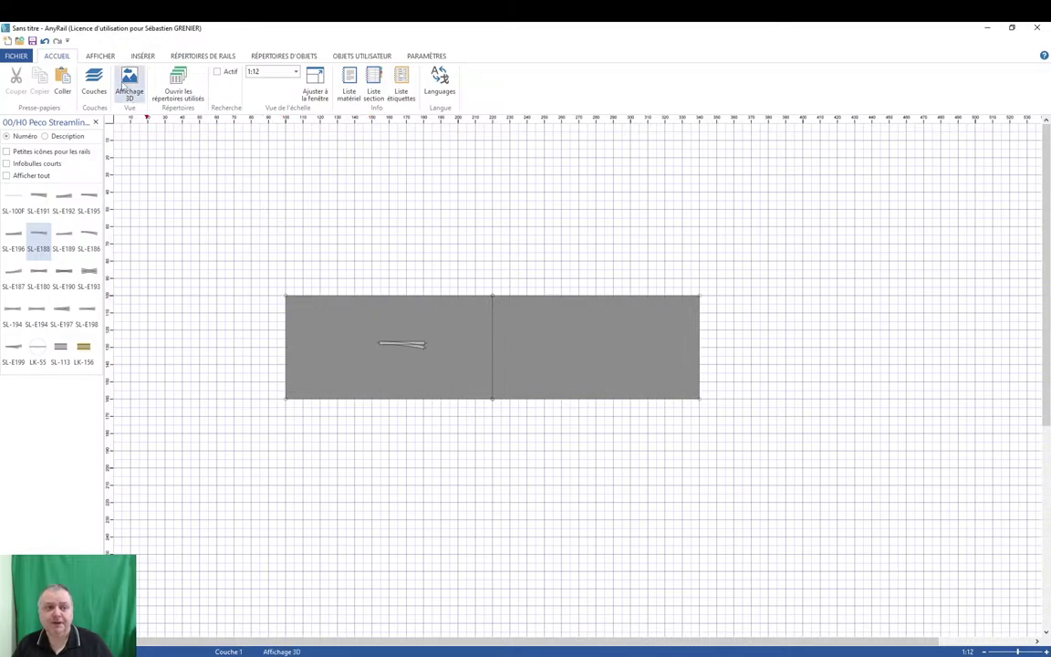
scroll(558, 434, down, 3)
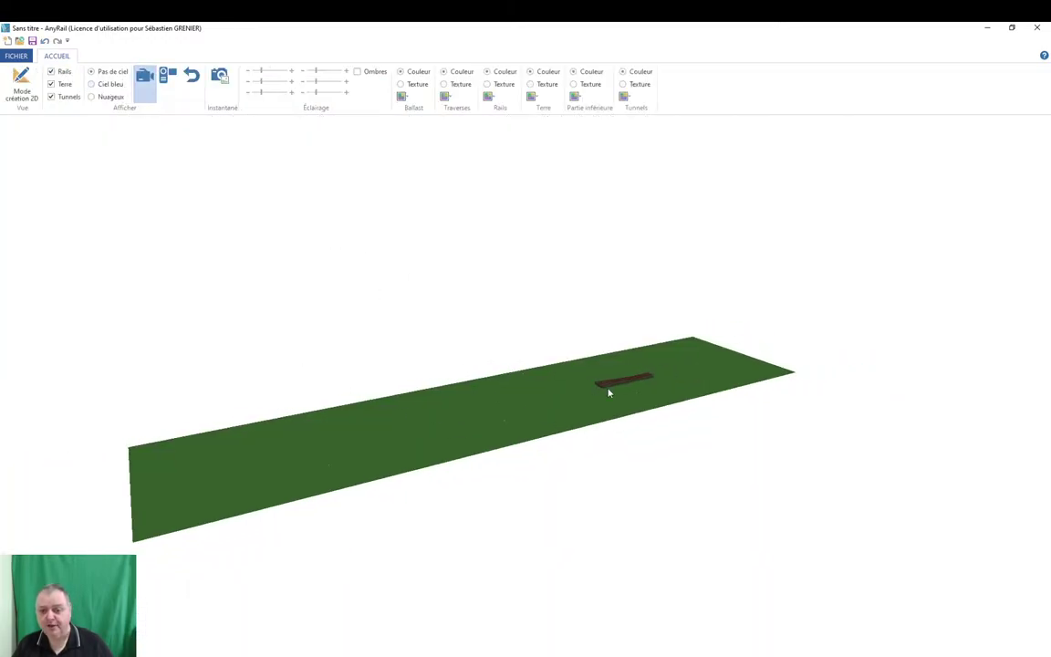
drag(227, 485, 535, 497)
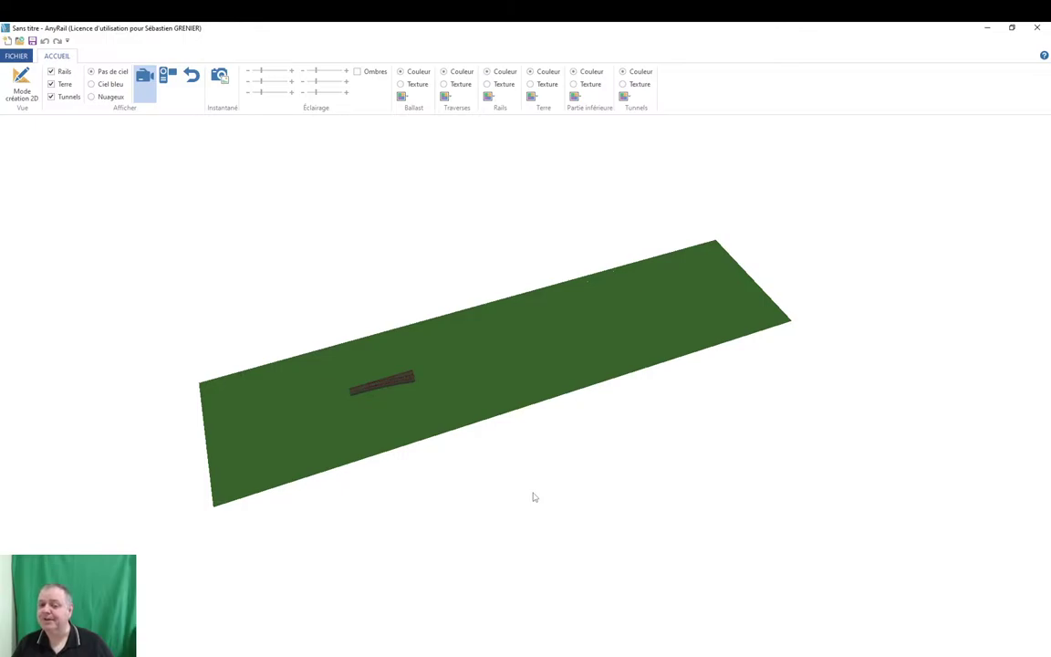
scroll(515, 422, up, 2)
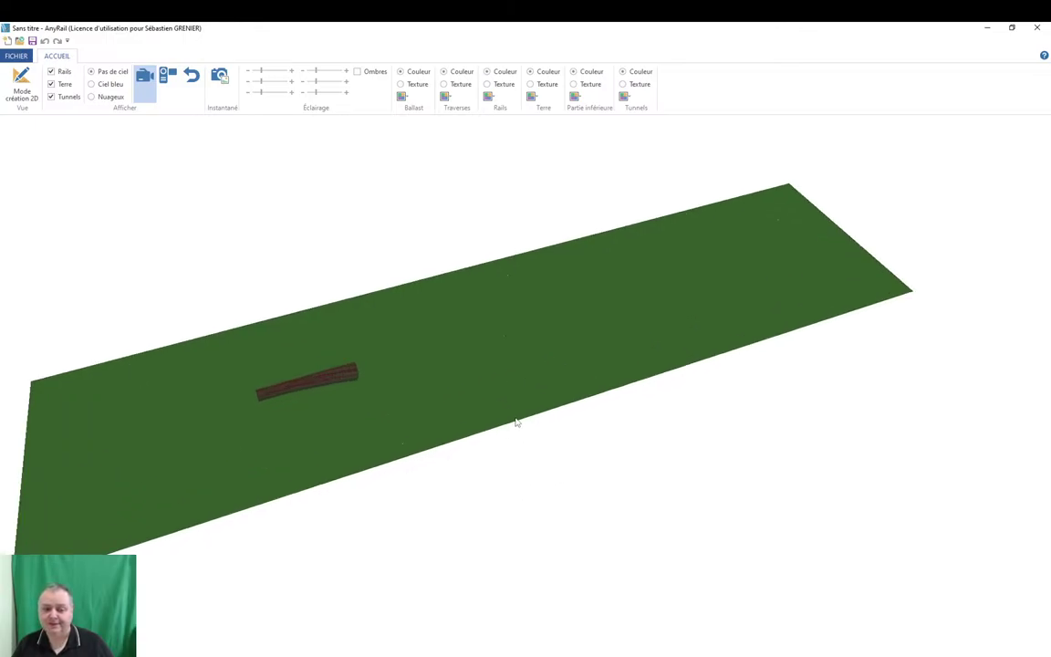
scroll(451, 373, down, 1)
scroll(447, 399, up, 2)
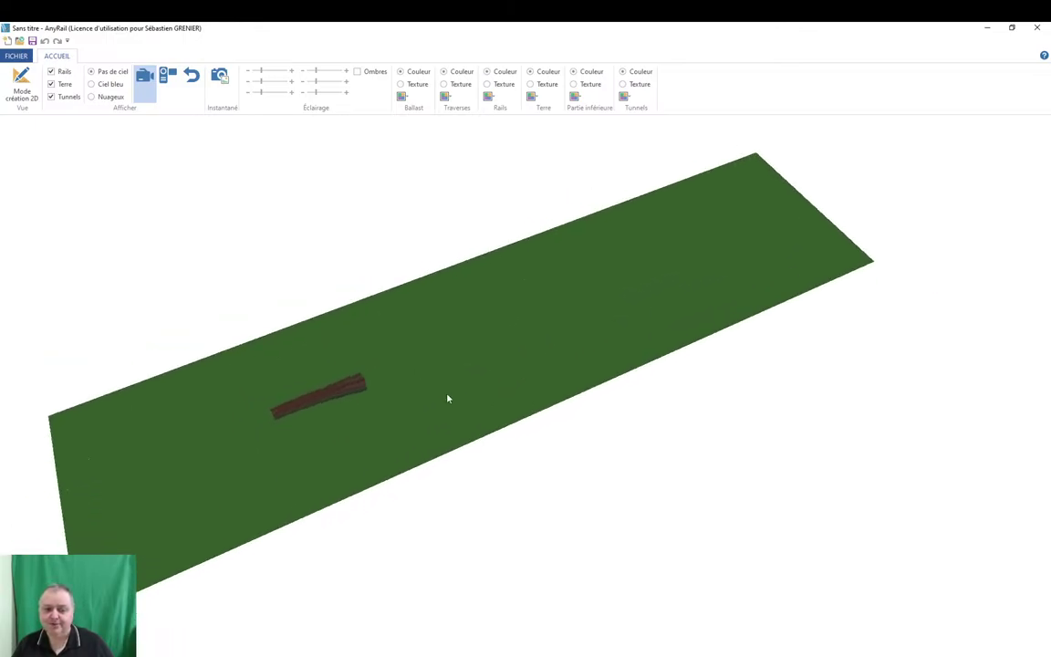
scroll(439, 377, down, 1)
click(22, 83)
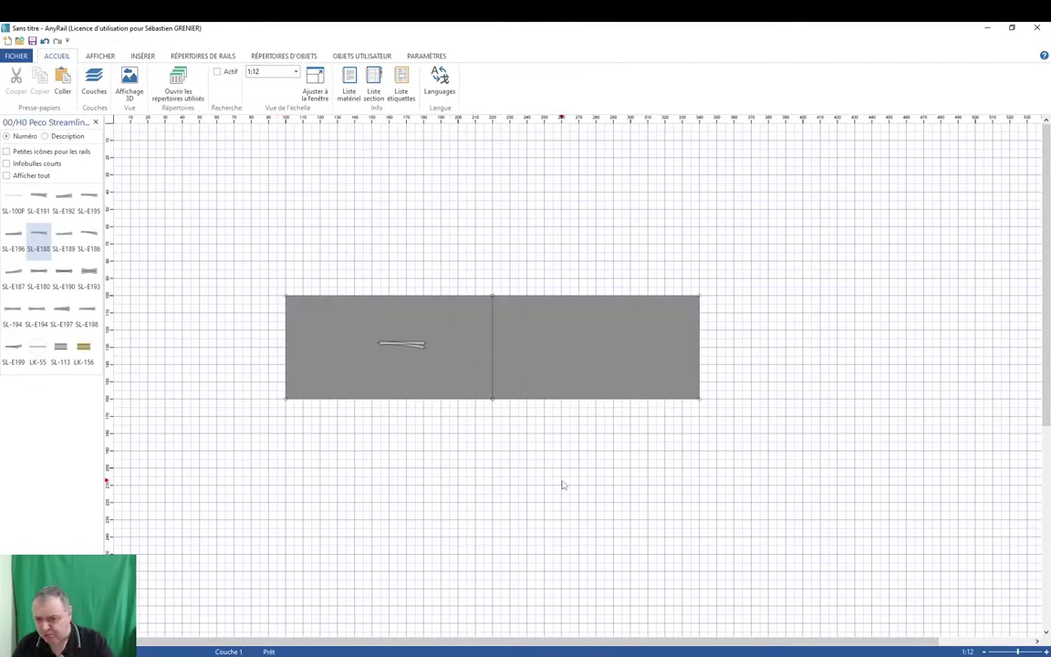
Duplicate the second table top twice and attach both copies end to end, extending the row to four modules.
click(583, 400)
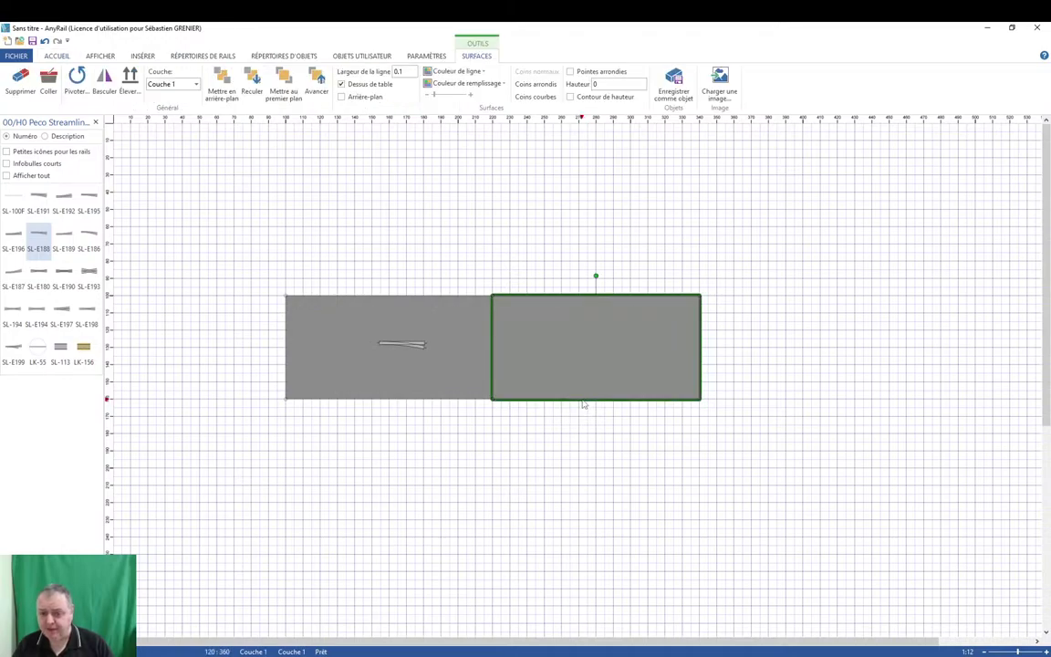
key(ctrl+c)
key(ctrl+v)
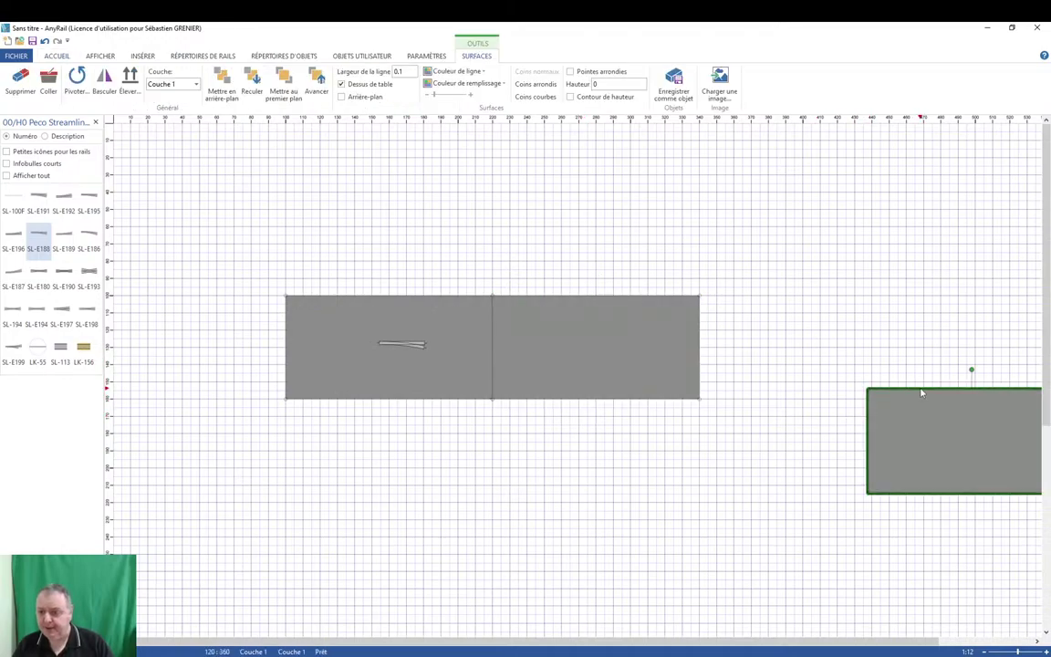
drag(921, 392, 753, 296)
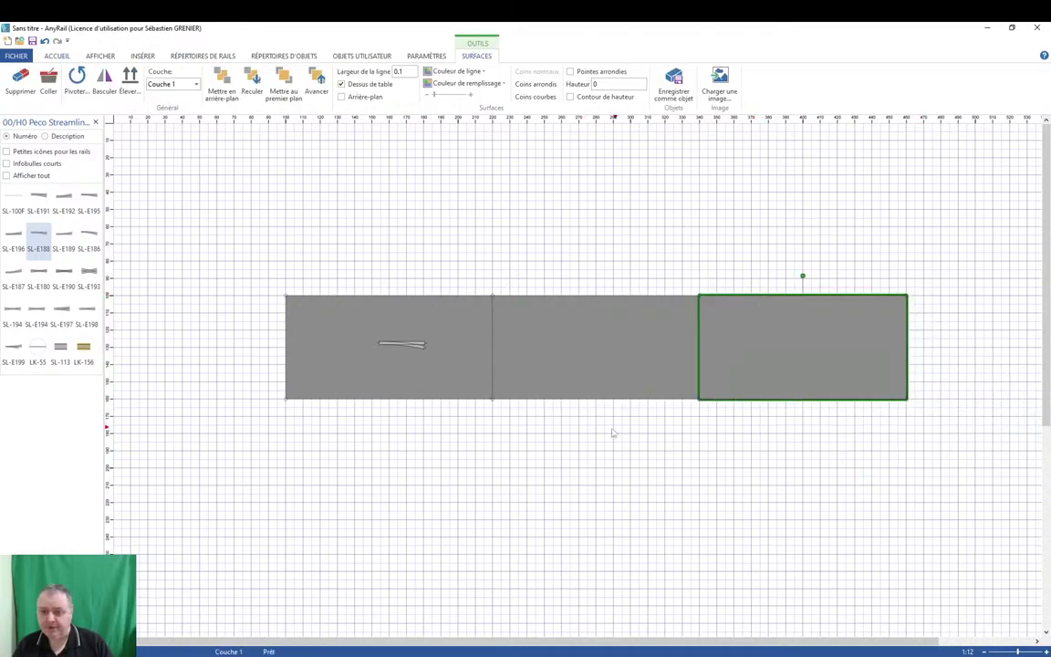
key(ctrl+v)
drag(807, 439, 955, 298)
scroll(775, 412, down, 1)
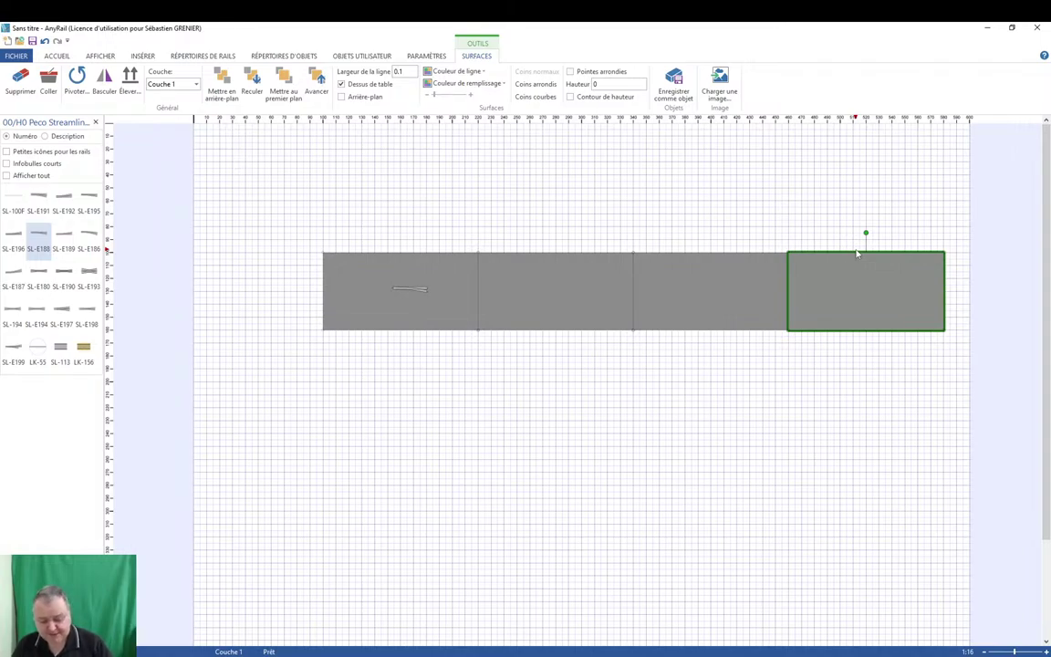
Delete all the copied table tops, keeping only the original one that holds the turnout.
key(Delete)
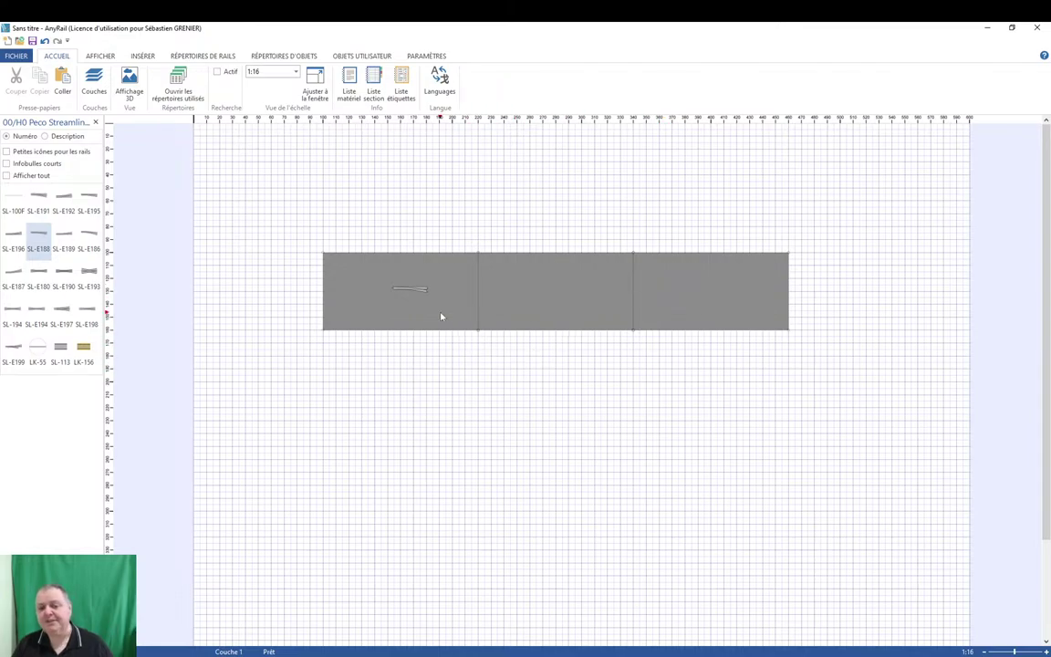
scroll(398, 303, up, 2)
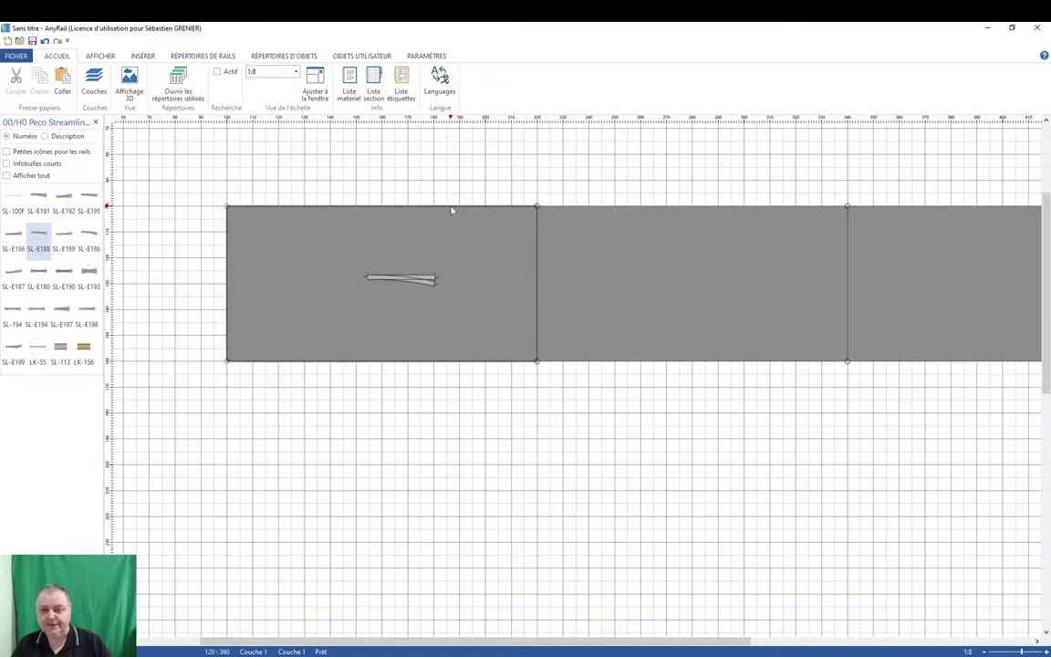
click(396, 209)
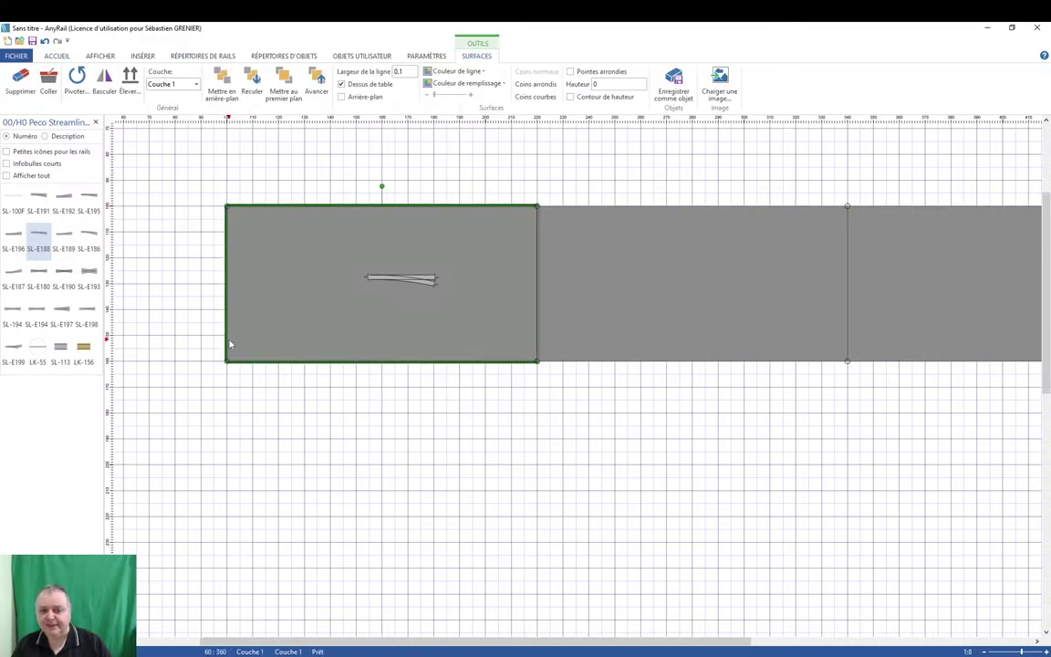
click(500, 408)
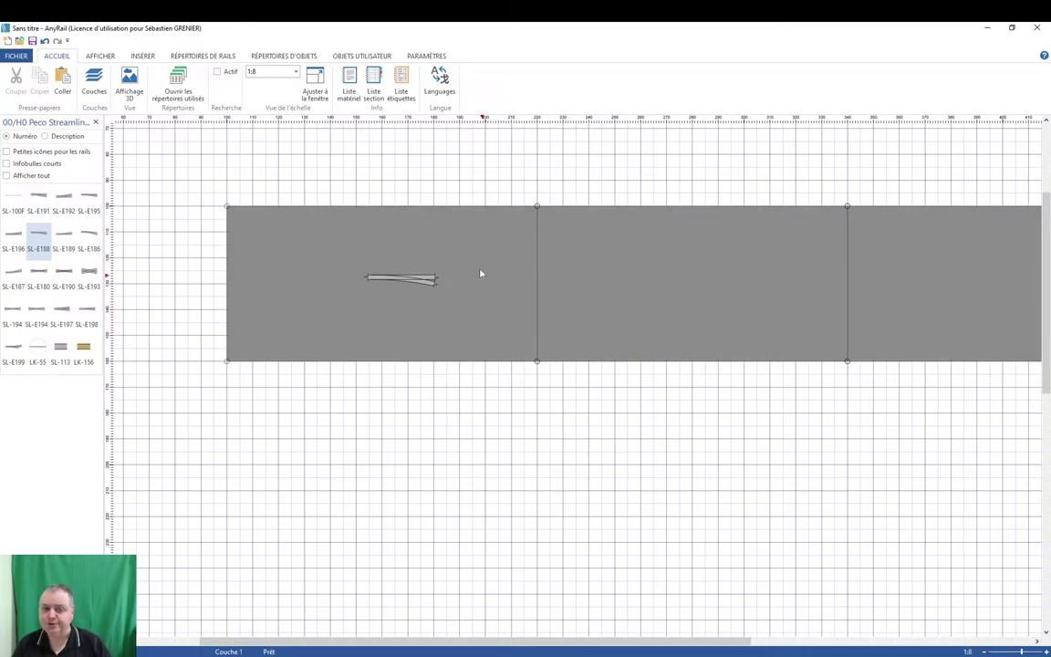
click(586, 211)
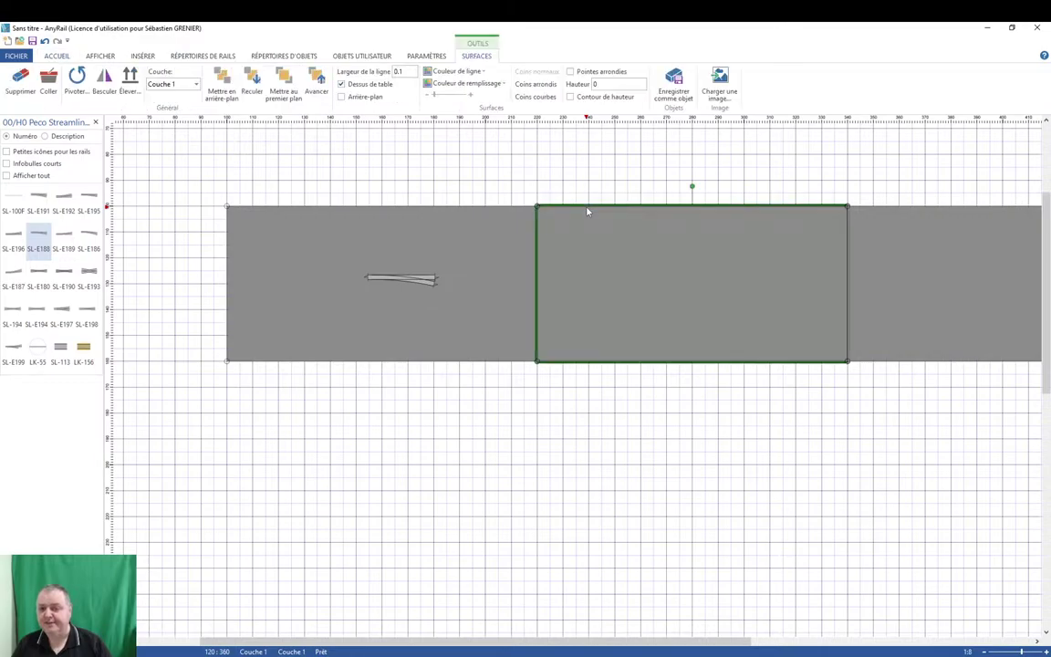
drag(586, 211, 904, 212)
key(Delete)
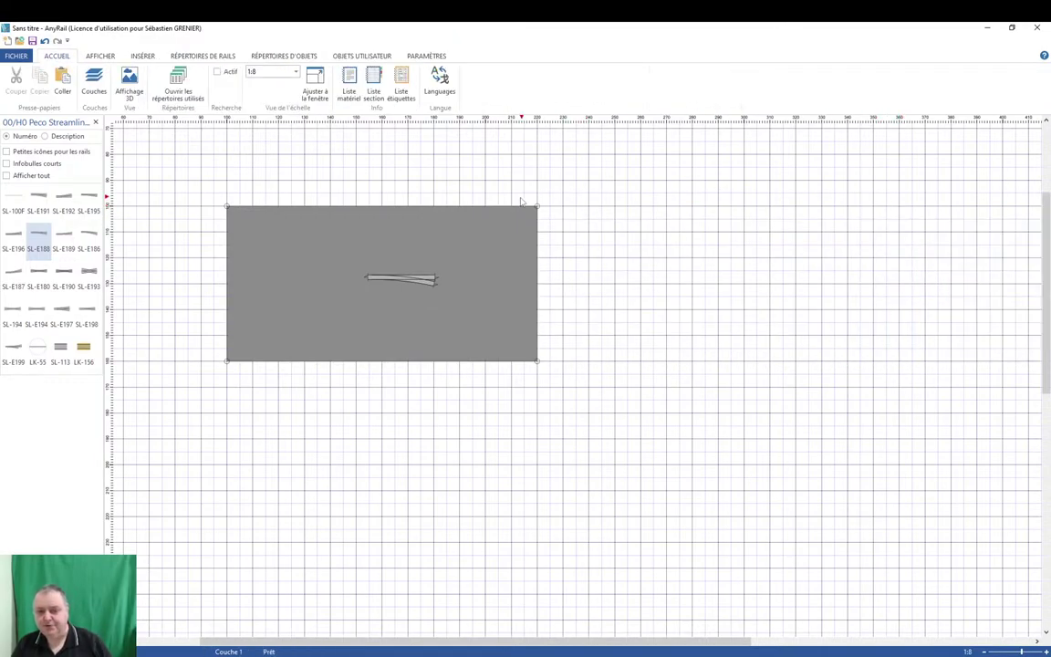
Set the line width (Largeur de la ligne) of the remaining table top to 1.
click(474, 209)
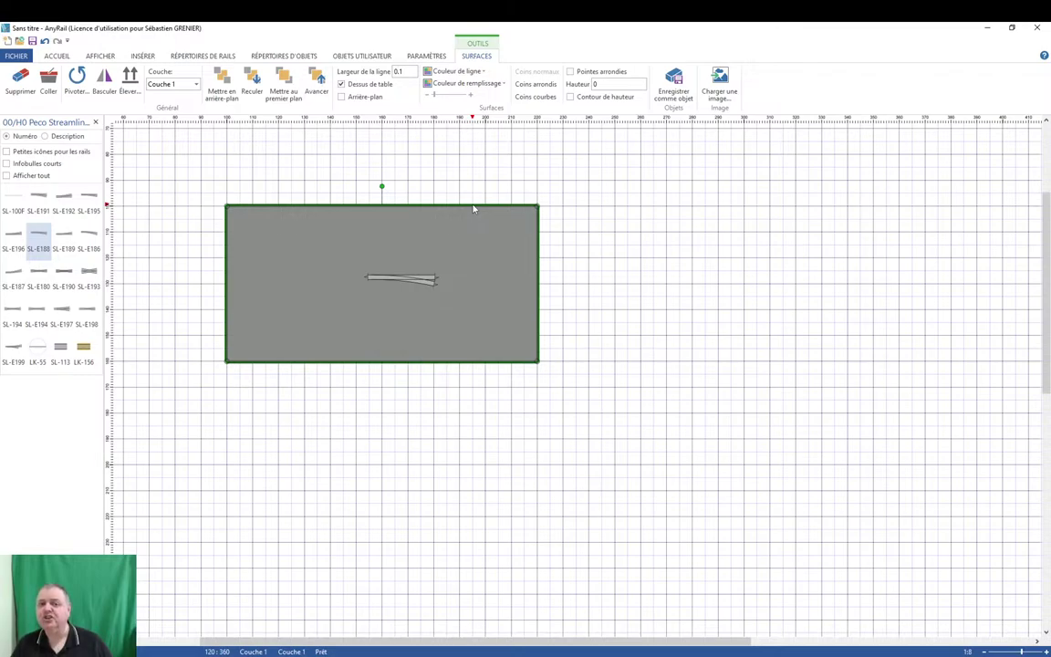
click(408, 70)
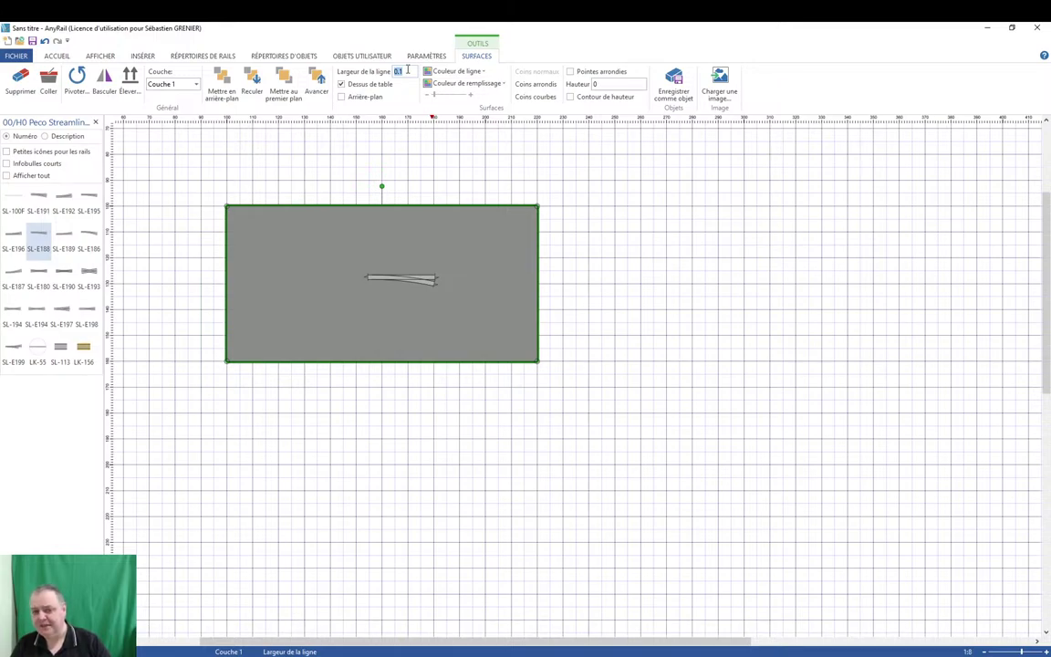
text(1)
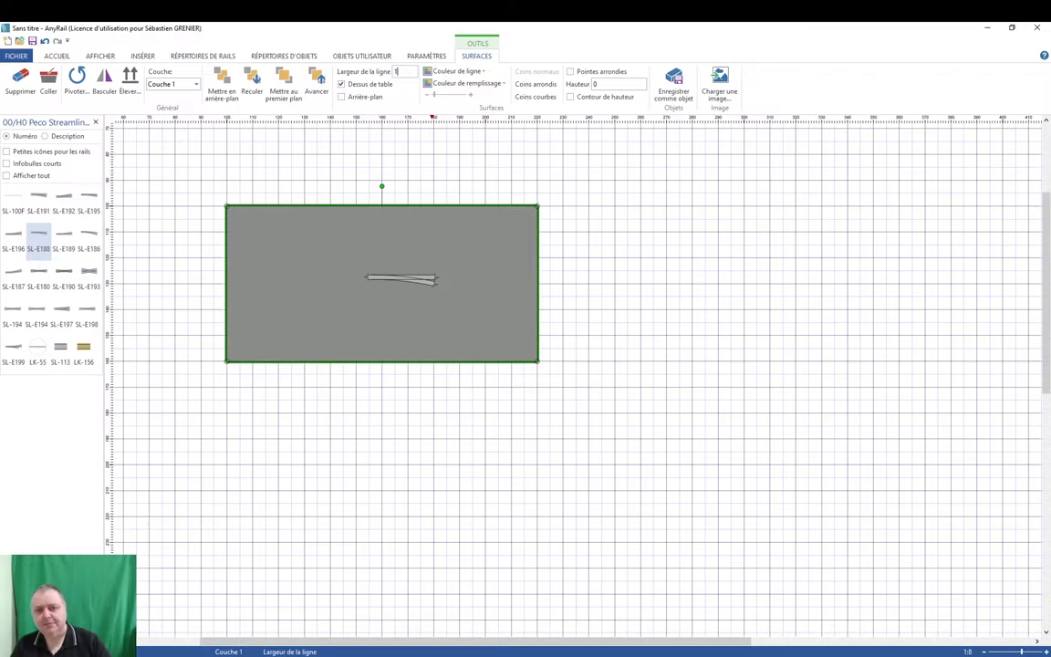
key(Tab)
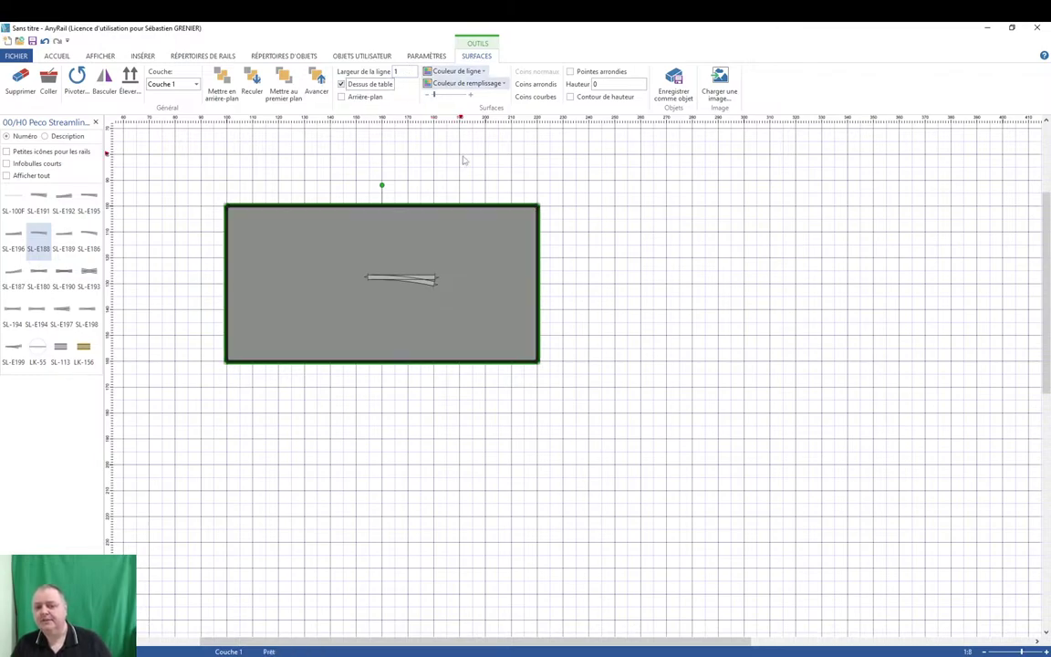
click(495, 188)
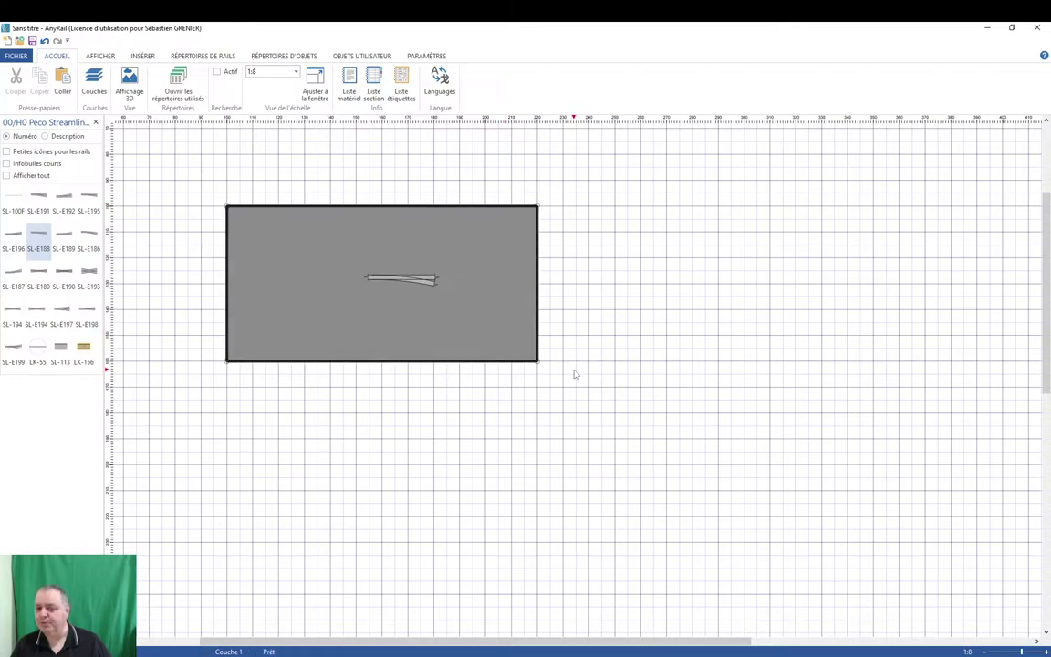
scroll(492, 342, down, 3)
scroll(480, 355, up, 2)
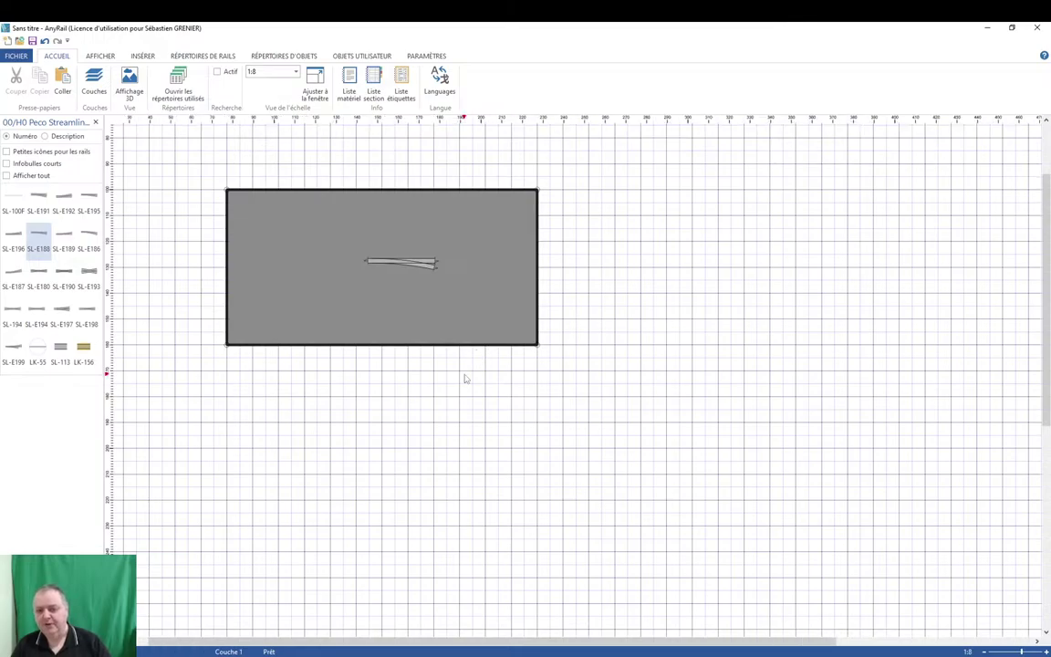
scroll(464, 378, down, 2)
scroll(464, 376, up, 2)
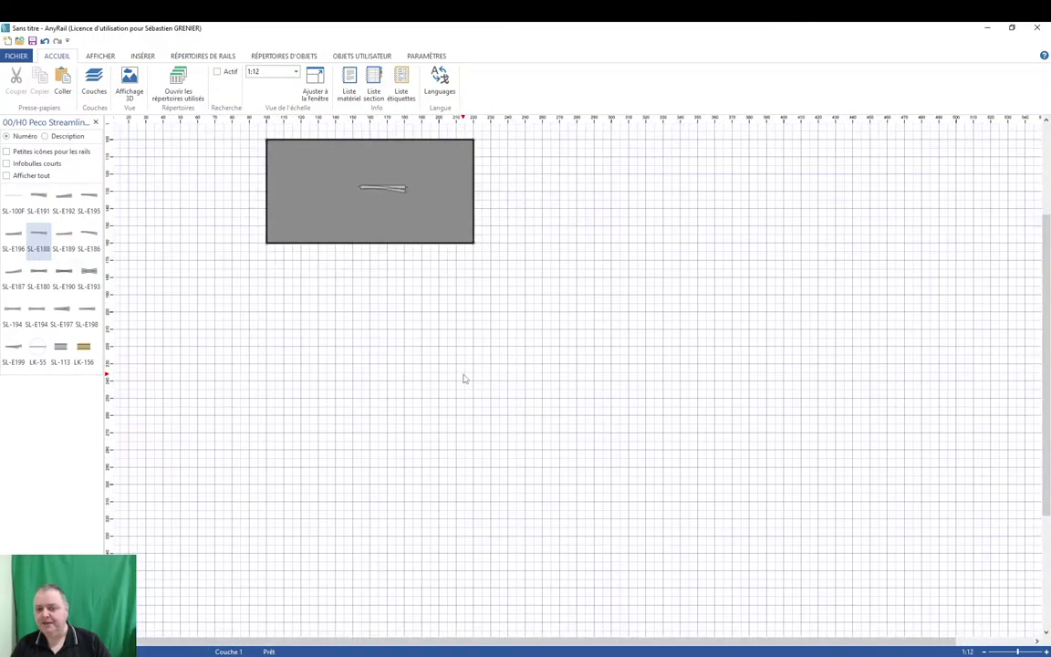
scroll(500, 342, up, 1)
scroll(454, 262, up, 1)
scroll(455, 263, up, 1)
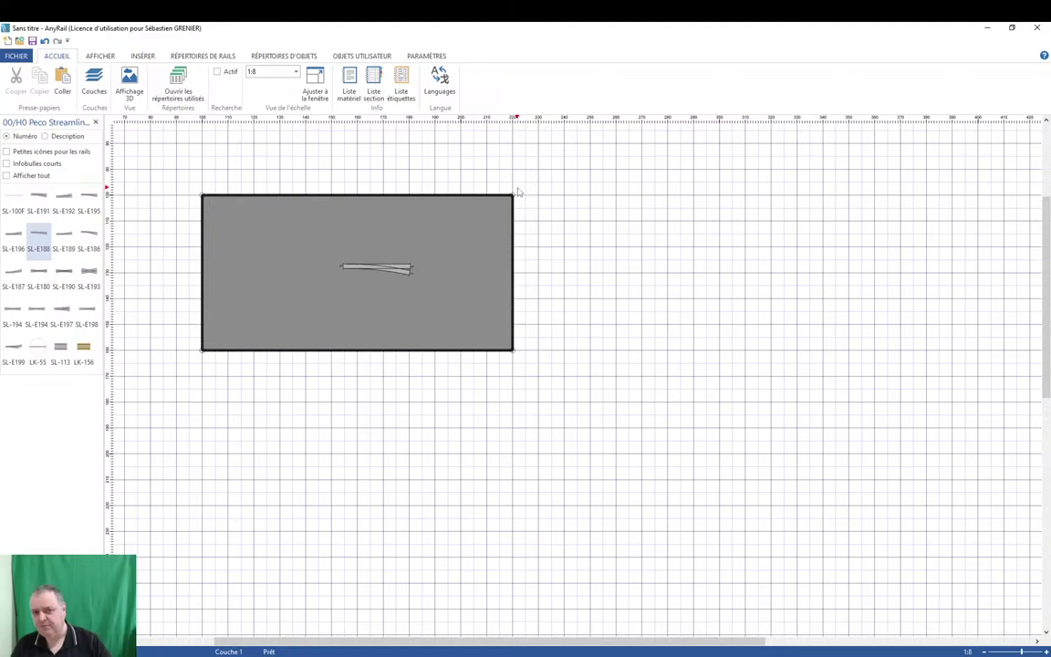
Set the fill colour (Couleur de remplissage) of the table top to light green.
click(457, 203)
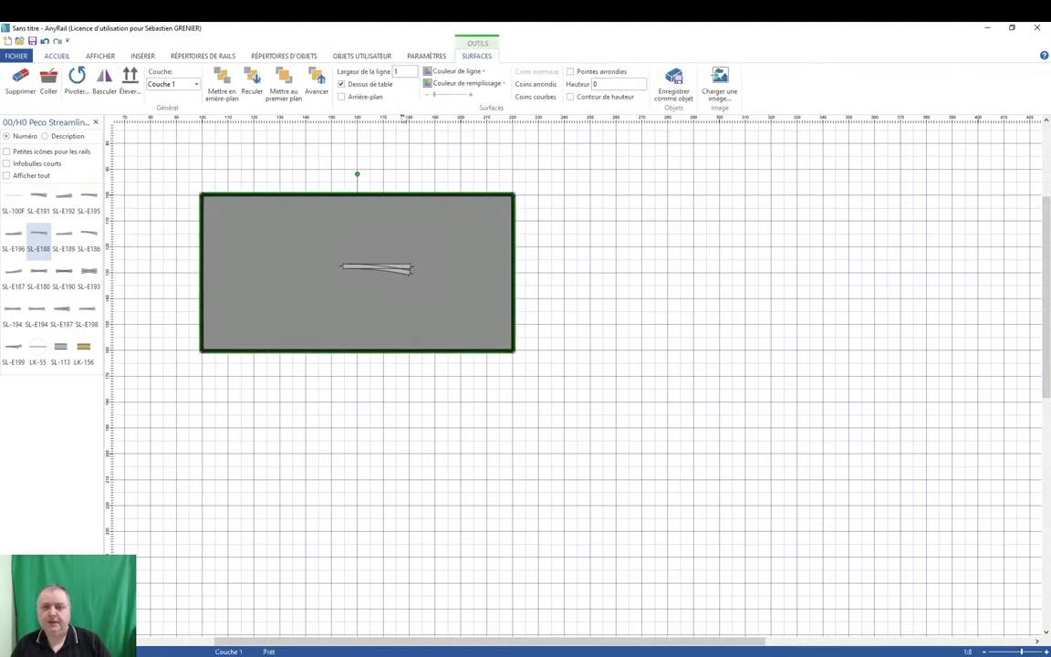
click(459, 83)
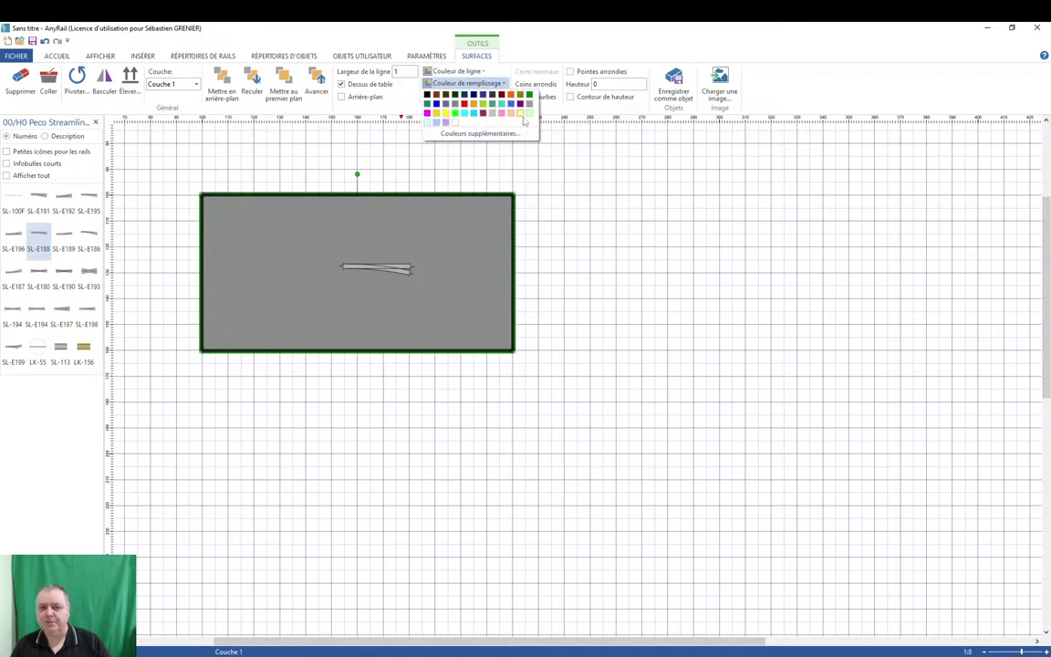
click(479, 111)
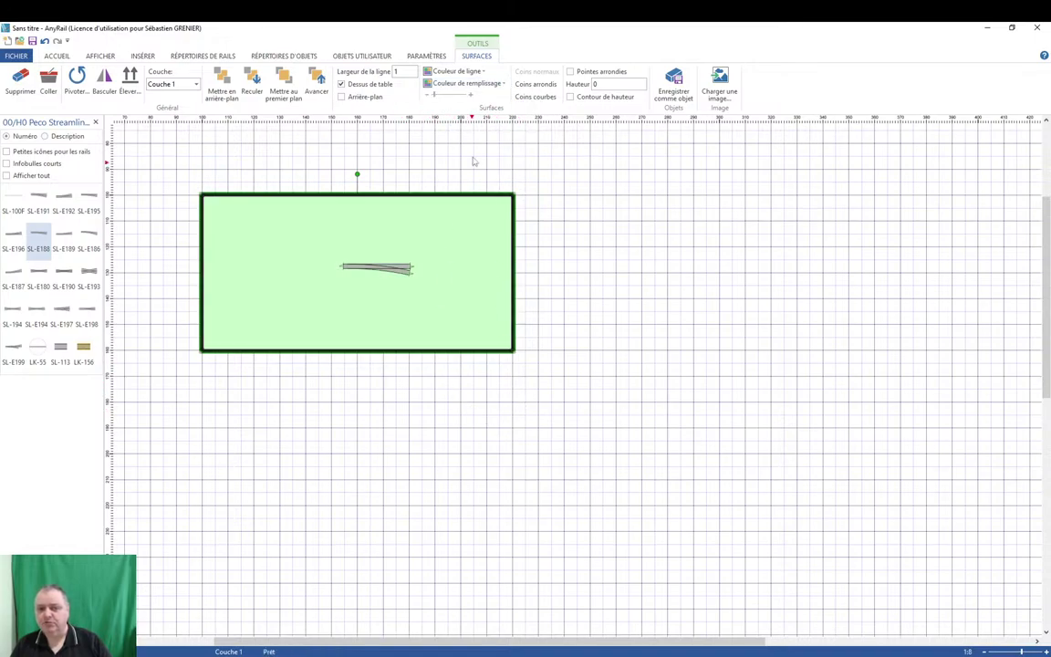
Try a dark green fill on the table top, return it to light green and deselect the surface.
click(504, 84)
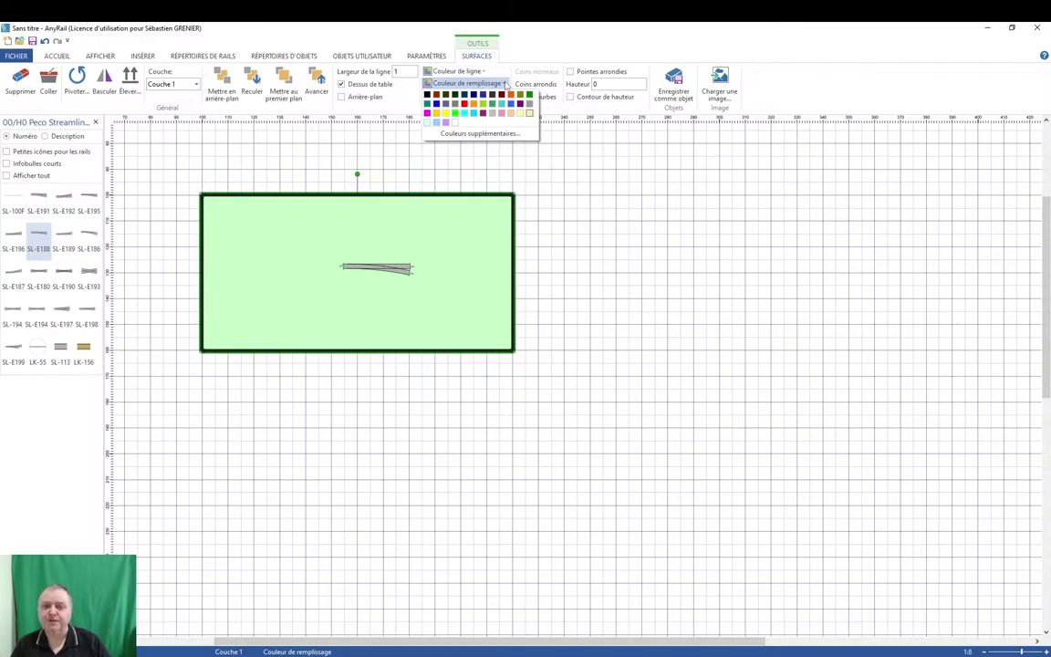
click(529, 94)
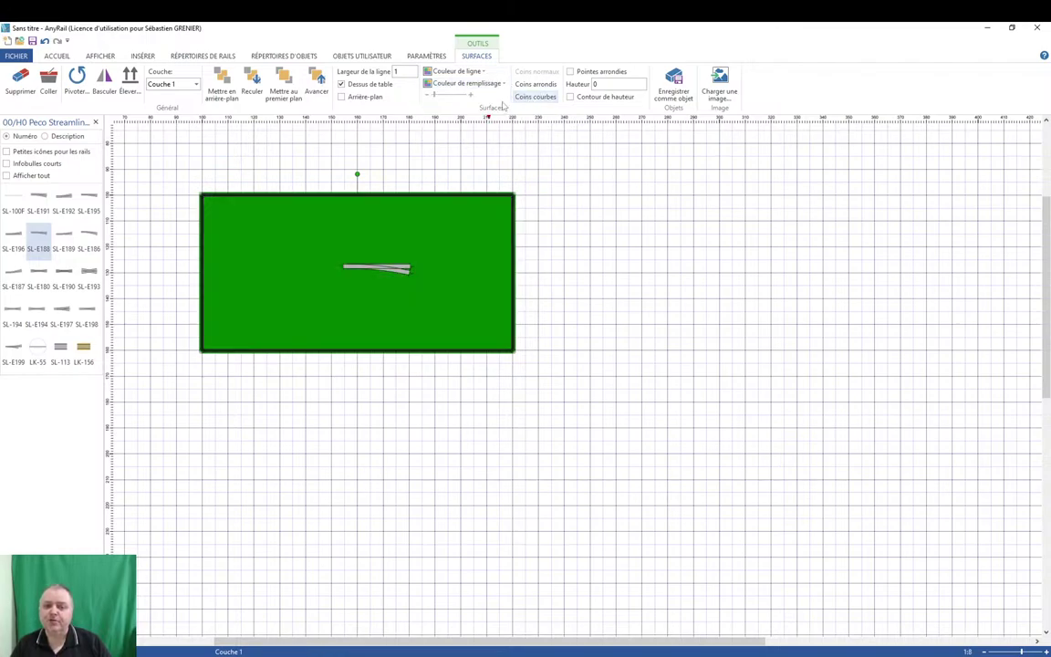
click(502, 84)
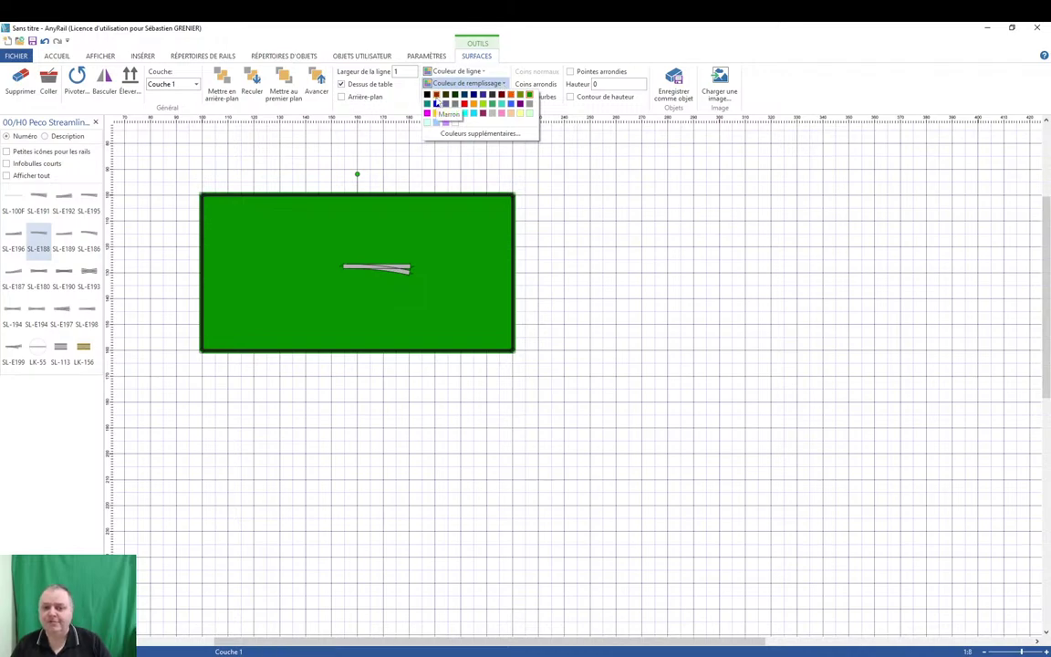
click(529, 113)
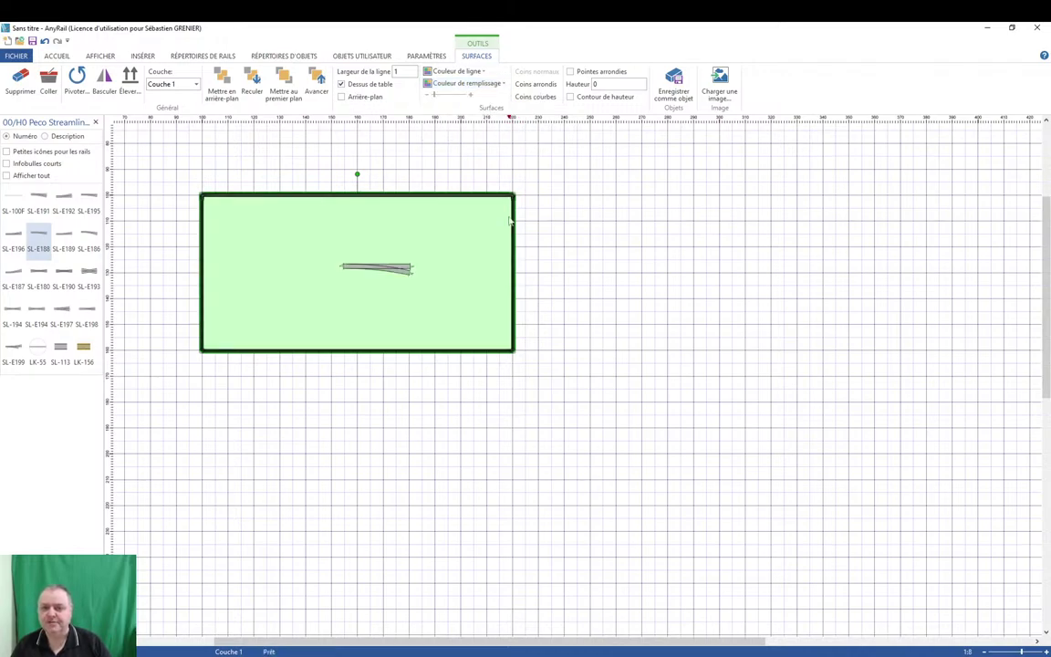
click(504, 445)
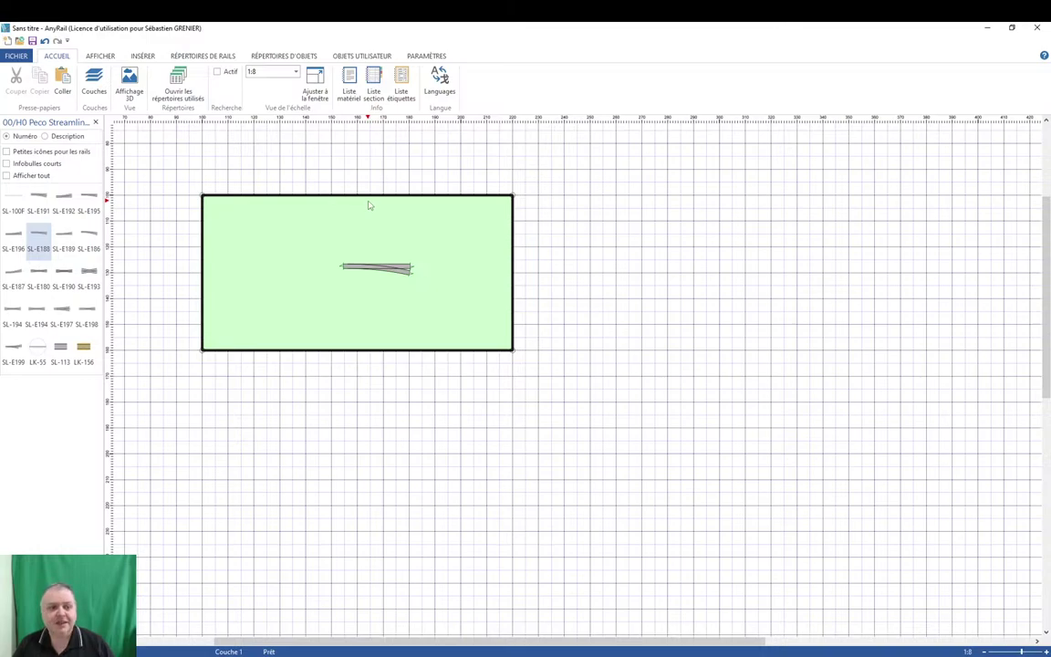
Enable the background option (Arrière-plan) for the table top, and slide the turnout across the surface into its left half.
drag(376, 266, 427, 266)
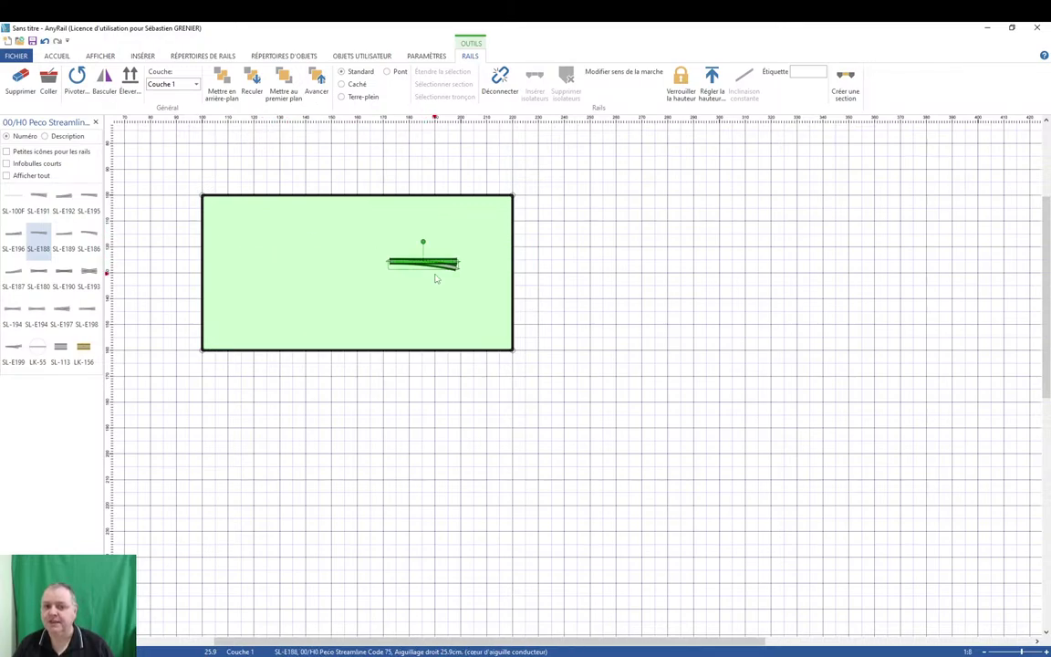
click(397, 194)
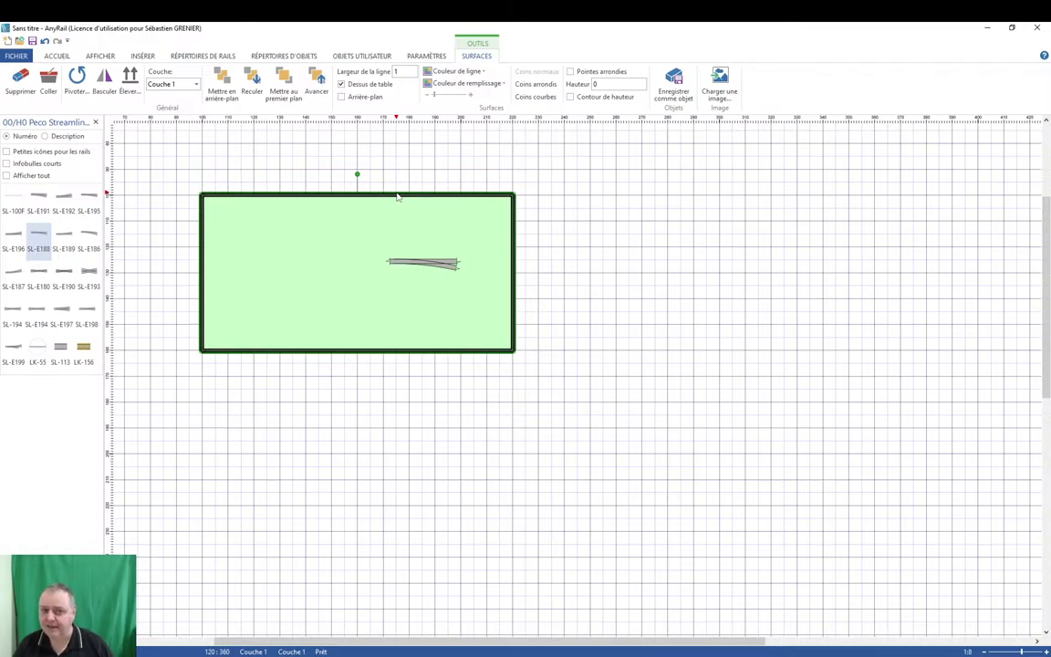
click(341, 98)
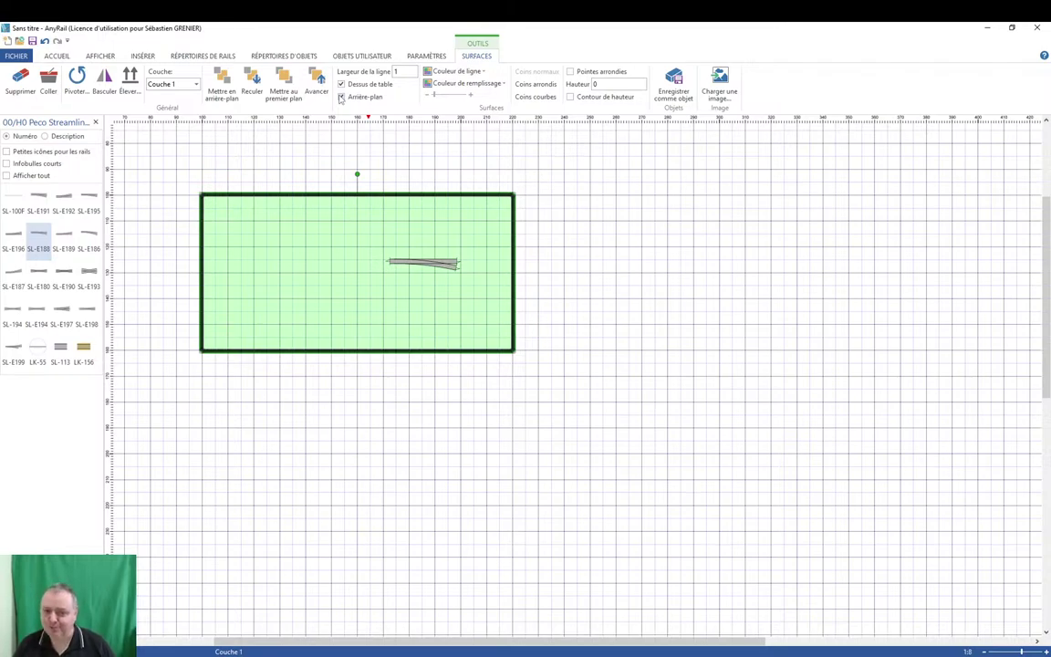
mouse_move(418, 265)
mouse_down()
mouse_move(358, 277)
mouse_move(334, 265)
mouse_up()
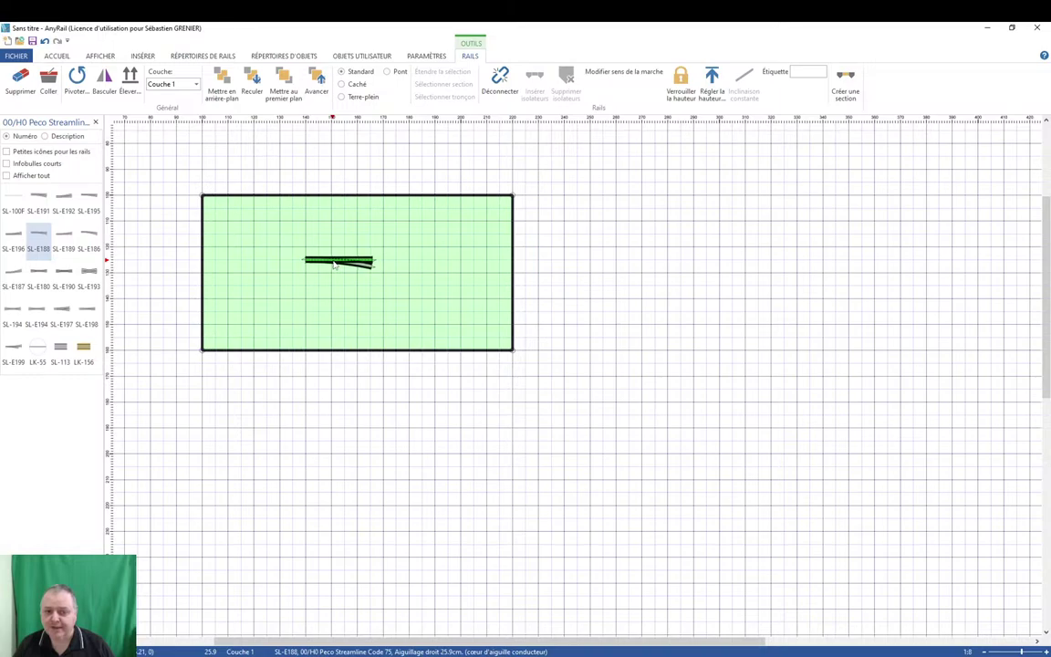
Move the SL-E188 turnout lower on the board, then delete it.
scroll(310, 267, up, 3)
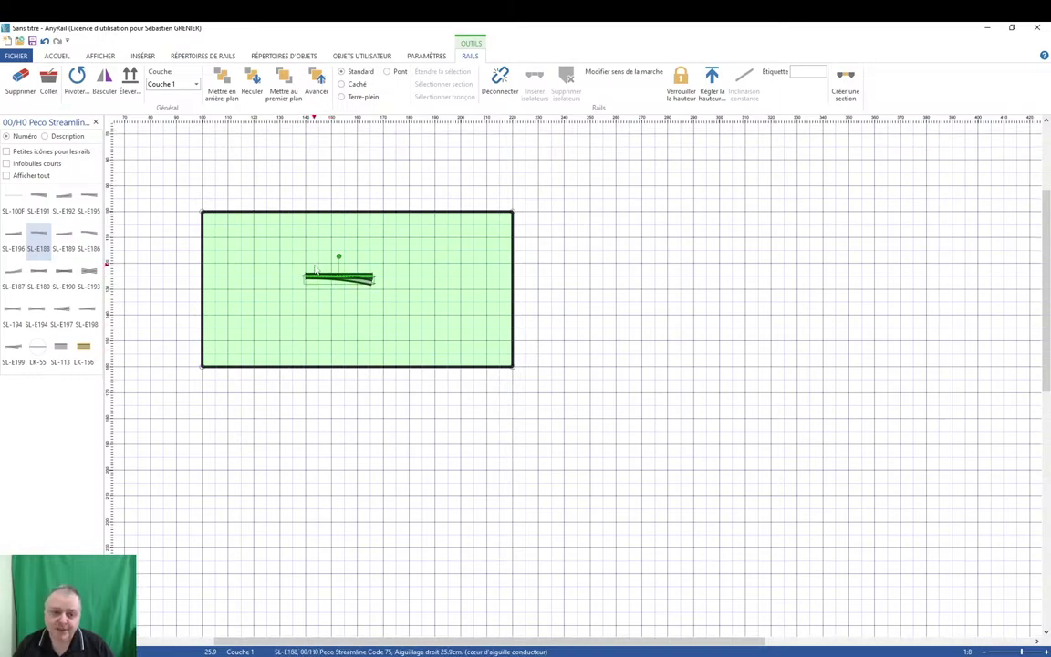
scroll(303, 297, down, 2)
drag(301, 302, 266, 351)
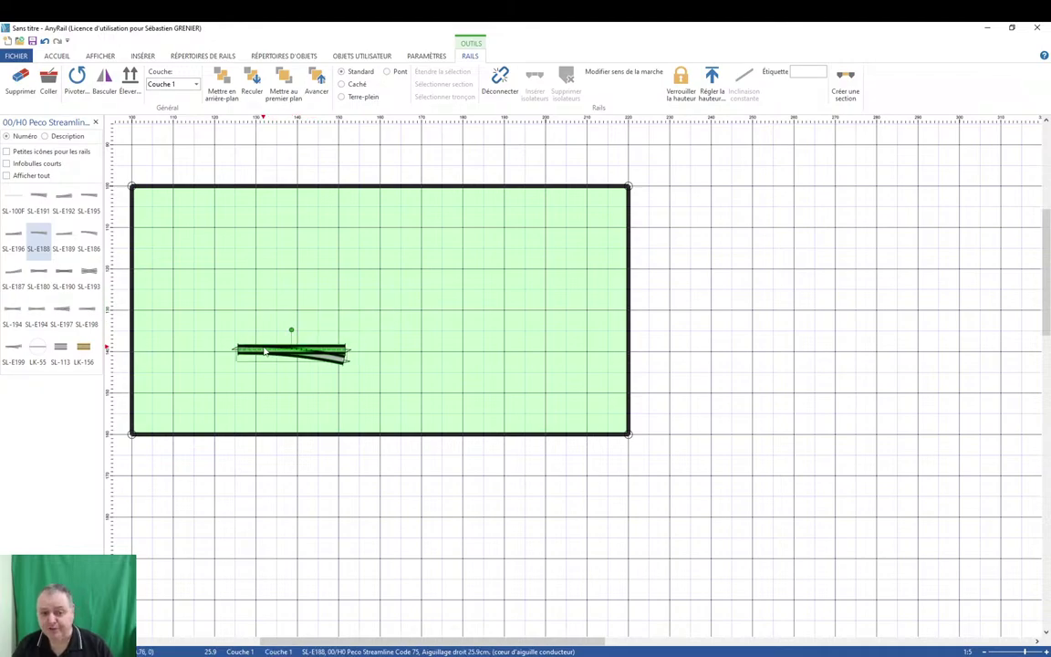
key(Delete)
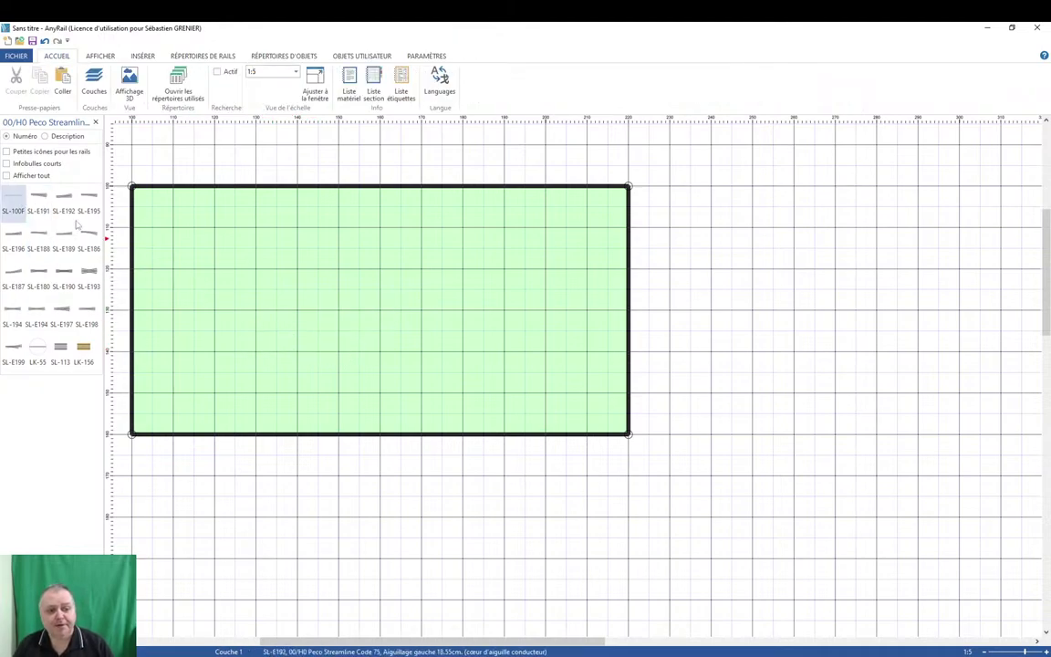
Place an SL-100F flexible track on the board along the 150 cm gridline, starting about 5 cm from the board's left edge.
drag(12, 195, 399, 371)
right_drag(292, 403, 561, 331)
scroll(485, 347, up, 5)
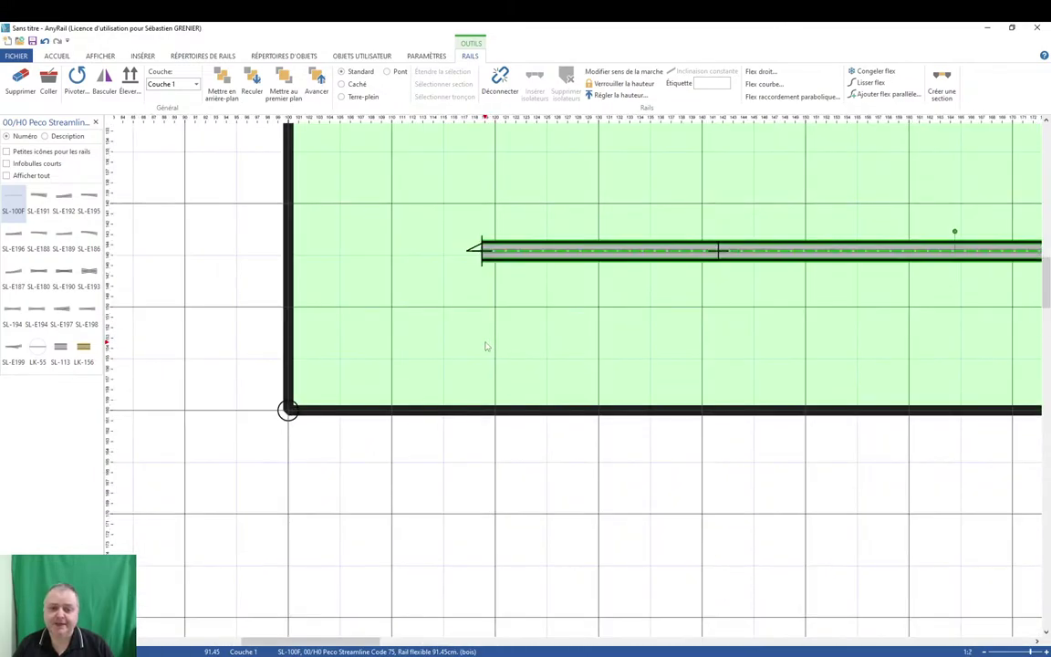
drag(524, 258, 467, 313)
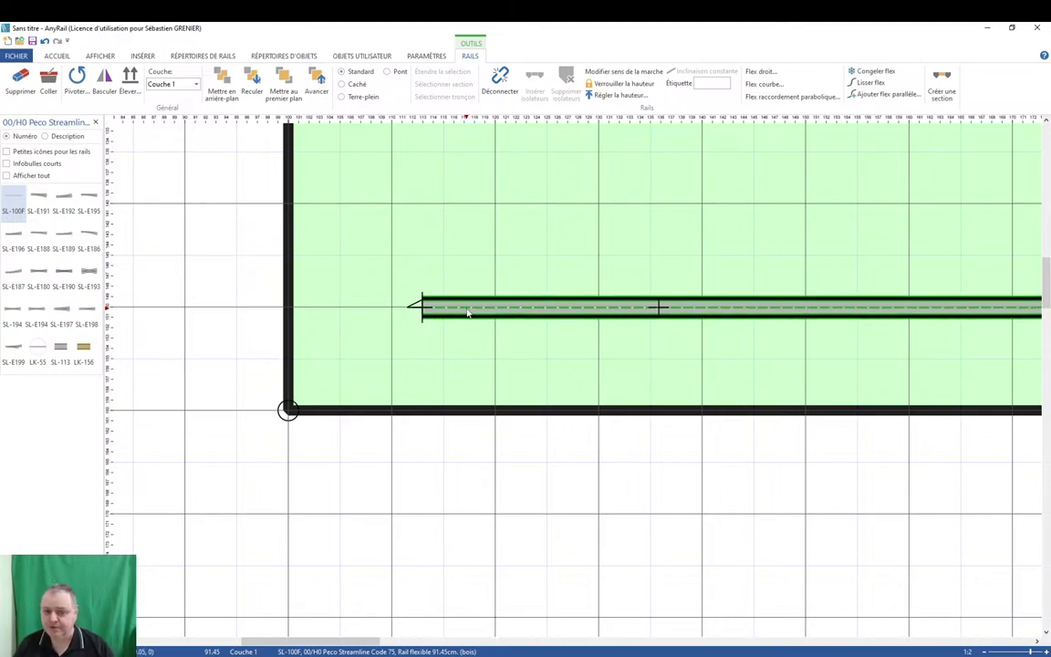
drag(467, 313, 455, 311)
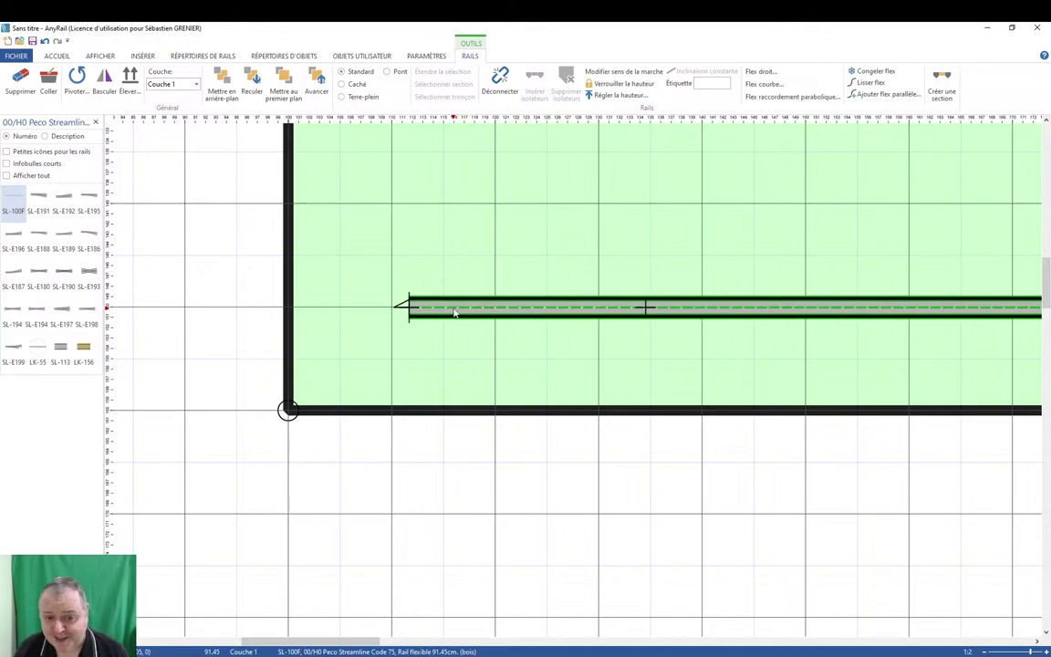
drag(454, 311, 387, 312)
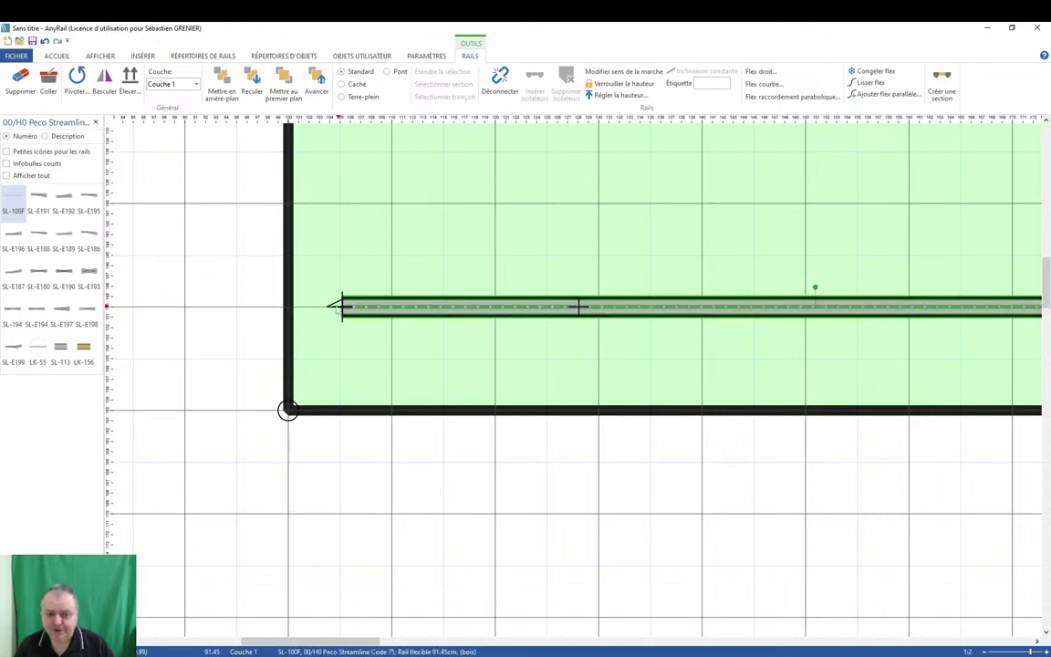
Align the left end of the flexible track precisely with the board's left edge at 100 cm.
scroll(333, 312, up, 3)
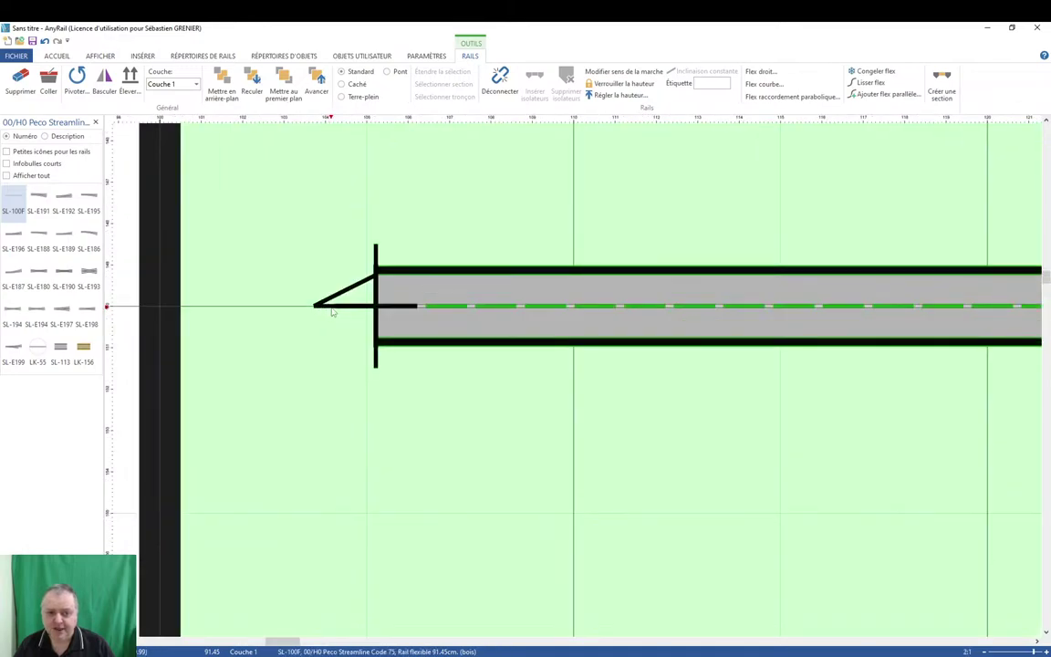
scroll(333, 312, down, 1)
right_drag(321, 336, 714, 343)
right_drag(781, 408, 558, 347)
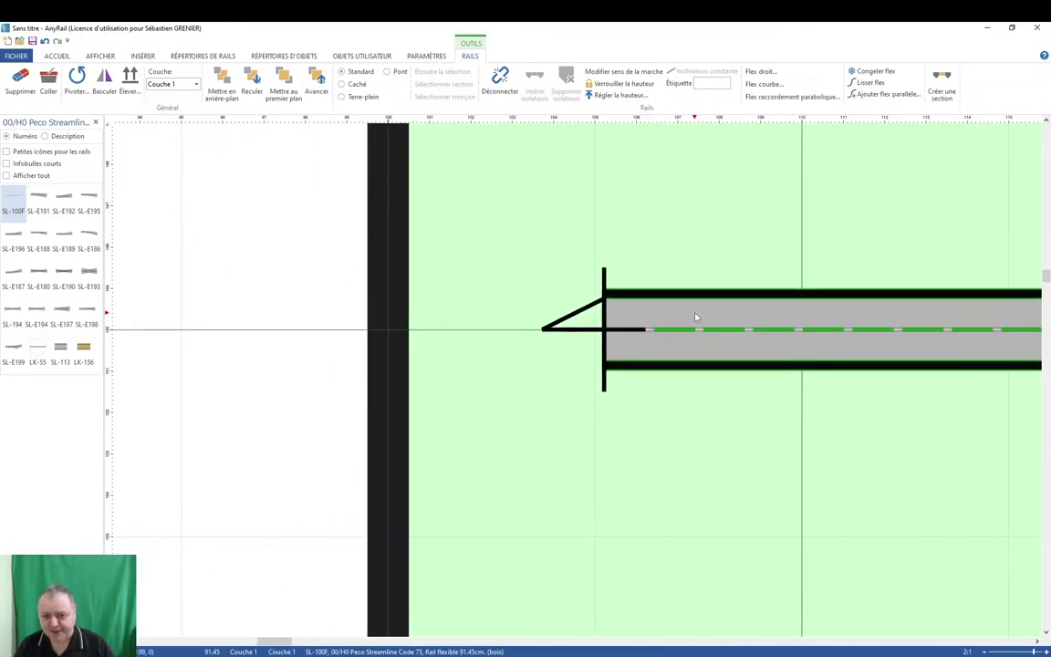
drag(695, 316, 478, 317)
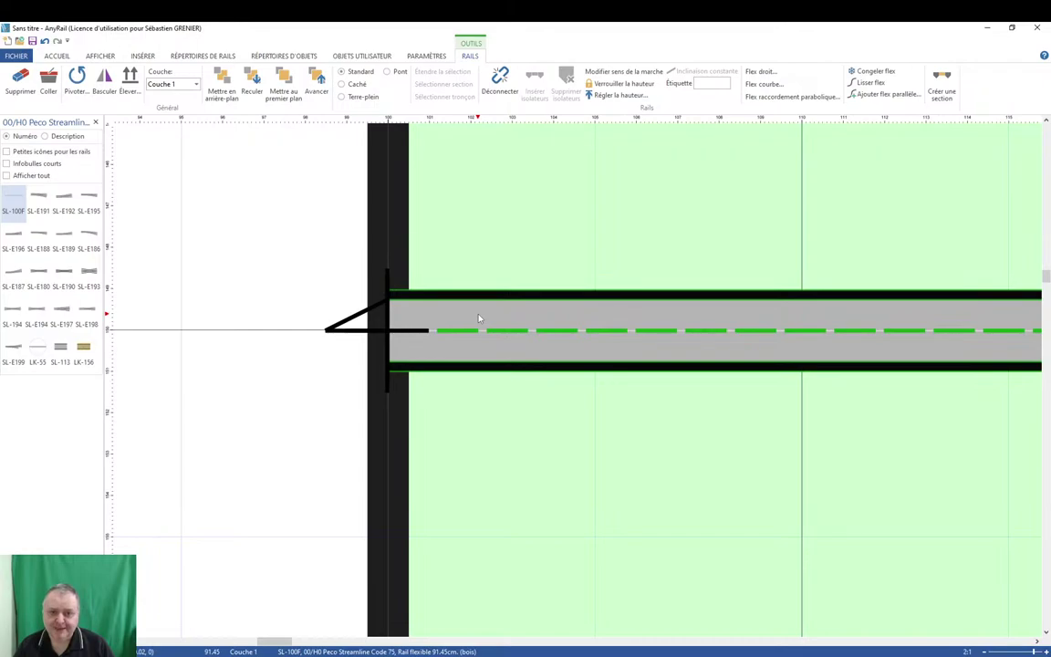
drag(478, 317, 479, 317)
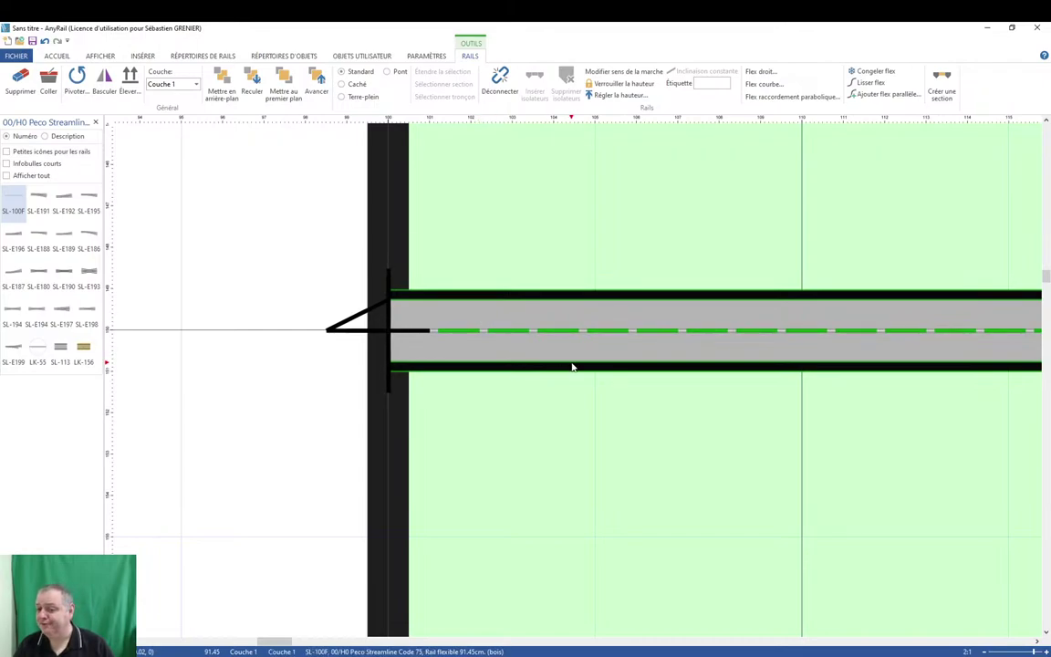
Duplicate the board surface twice and butt the copies end to end against its right side, forming a row of three.
scroll(480, 317, down, 5)
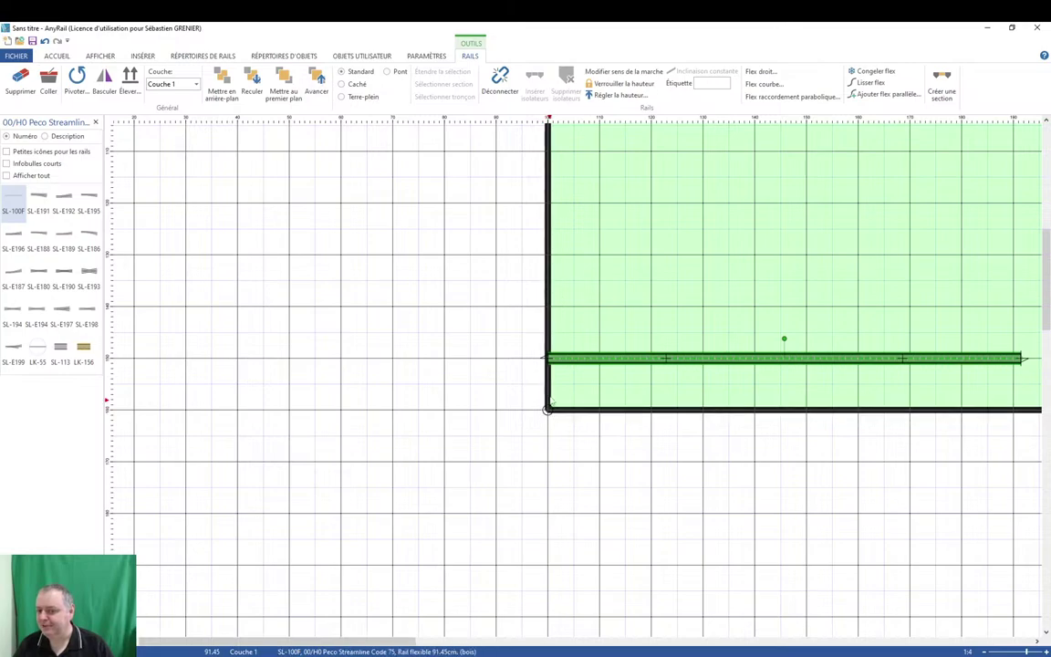
right_drag(703, 431, 516, 528)
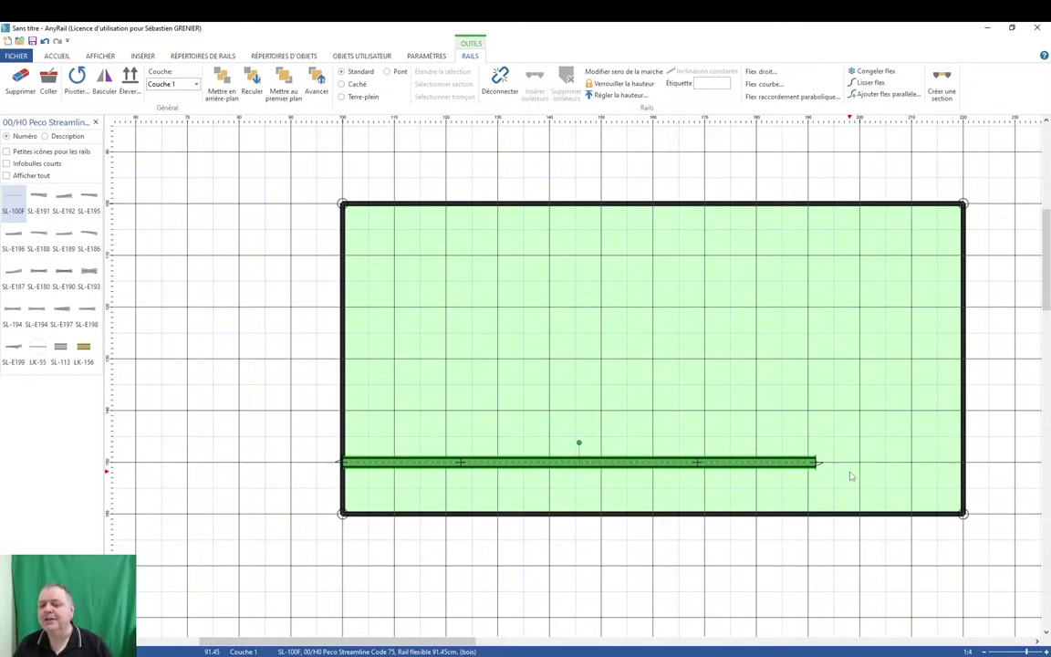
scroll(850, 476, down, 1)
scroll(850, 476, down, 2)
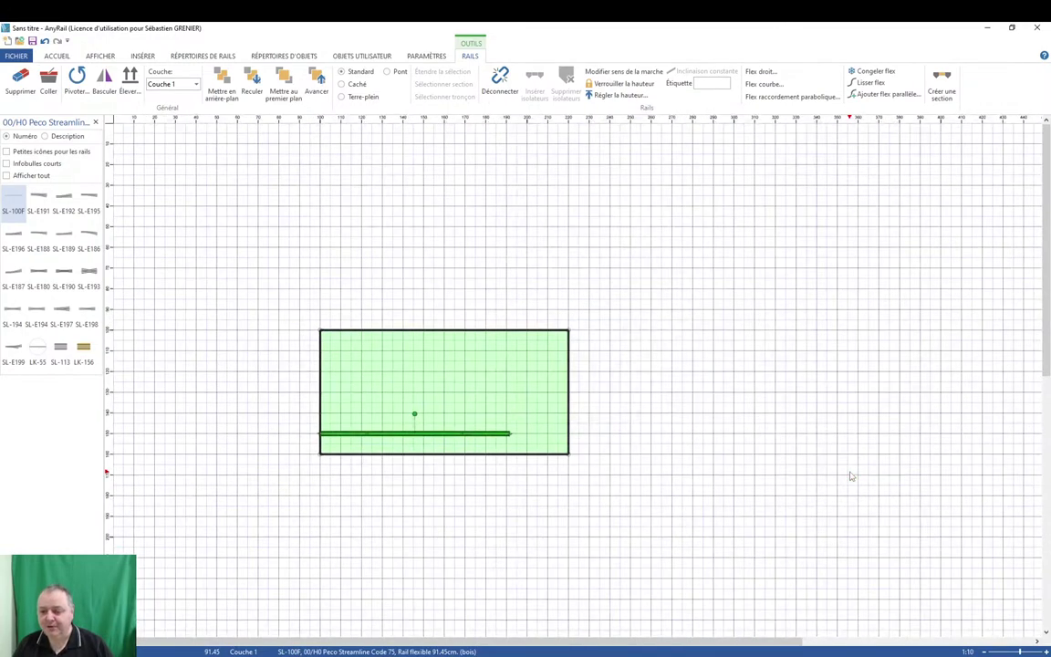
click(568, 380)
key(ctrl+v)
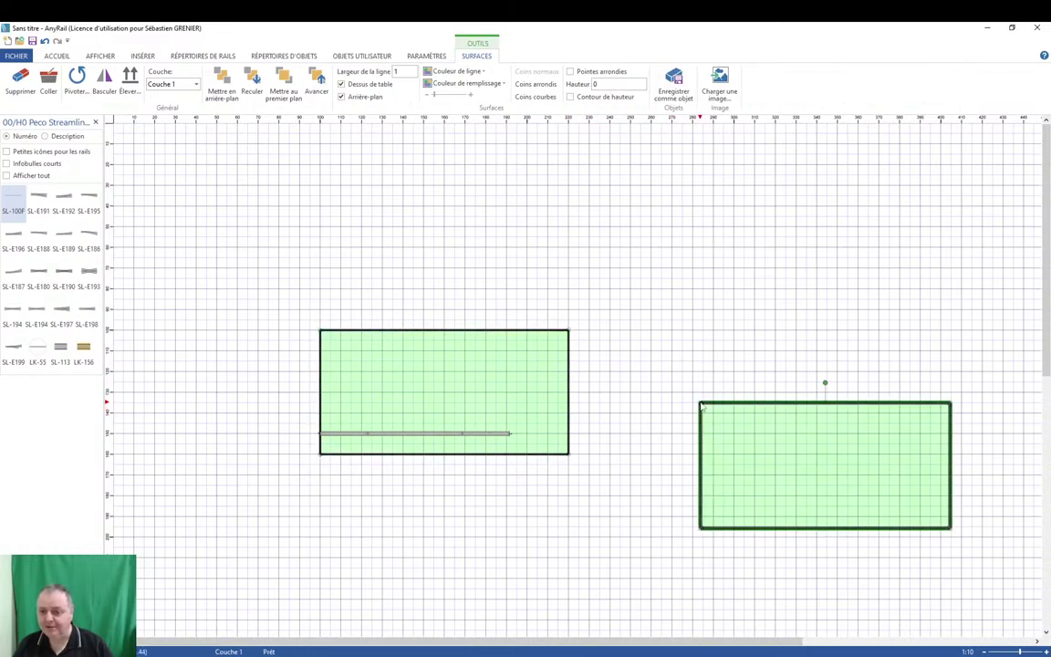
drag(732, 406, 609, 339)
key(ctrl+v)
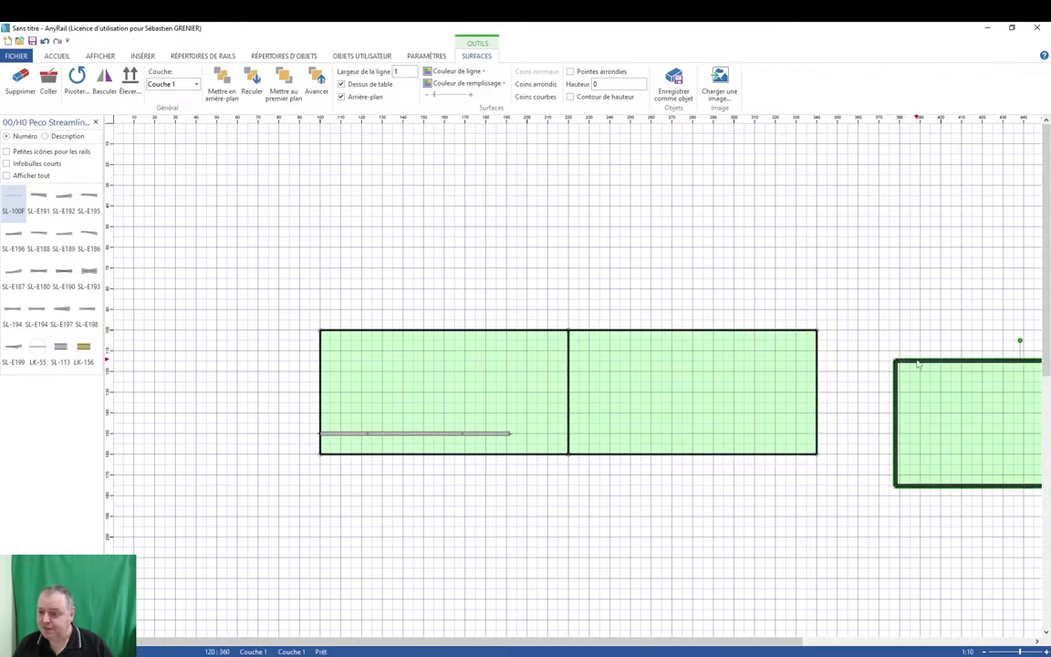
drag(918, 379, 840, 349)
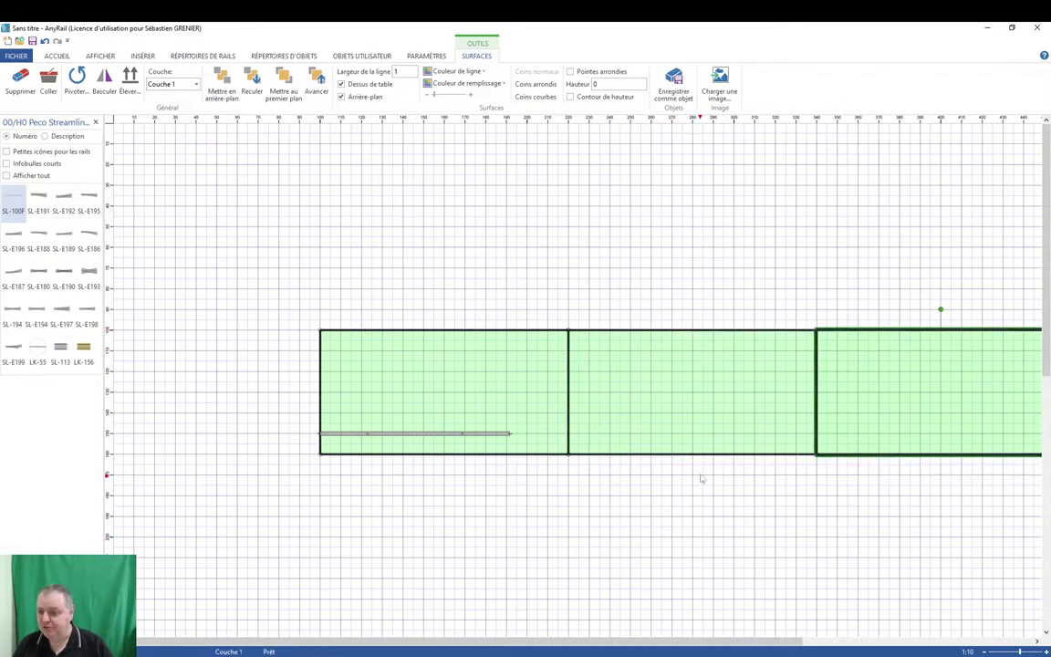
Examine the three joined boards and the track in the 3D view, then return to the 2D plan with nothing selected.
scroll(699, 476, down, 2)
scroll(538, 365, up, 1)
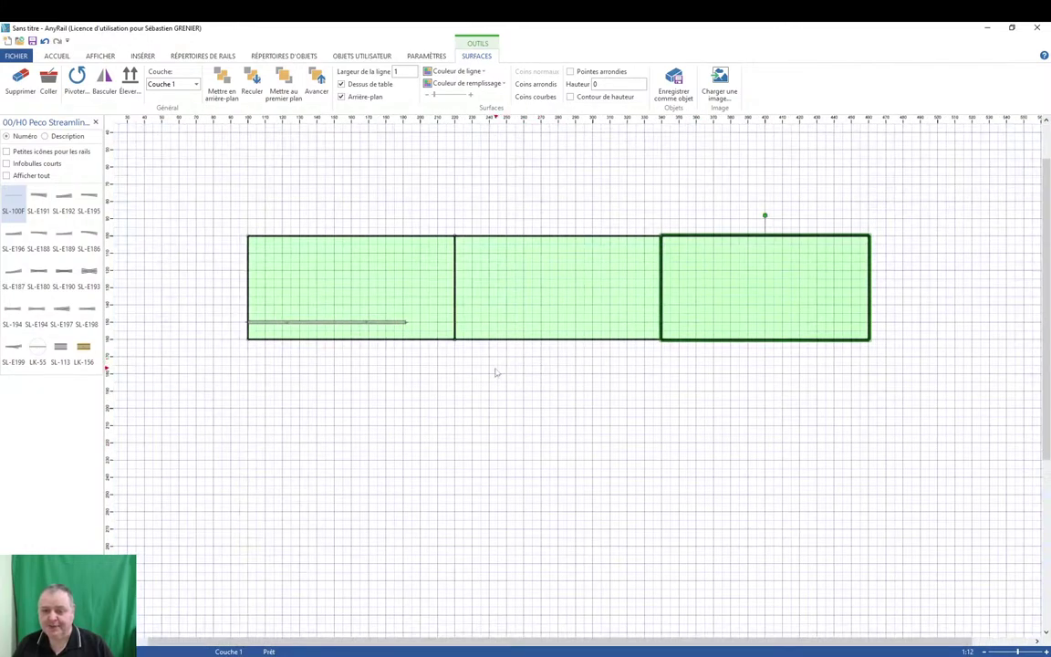
right_drag(496, 370, 528, 406)
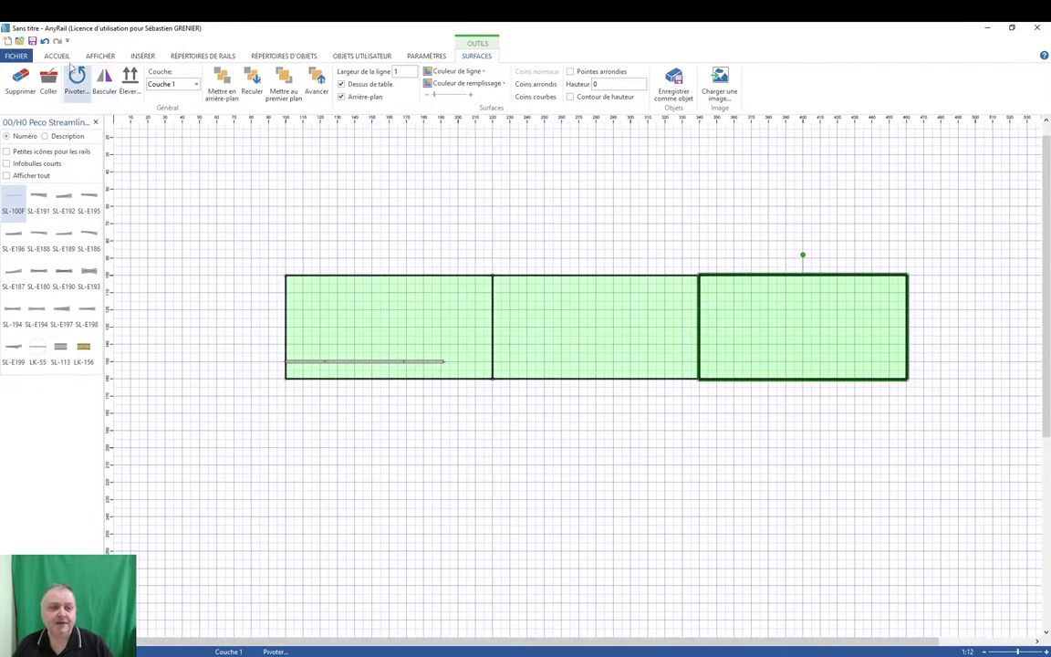
click(56, 56)
click(121, 84)
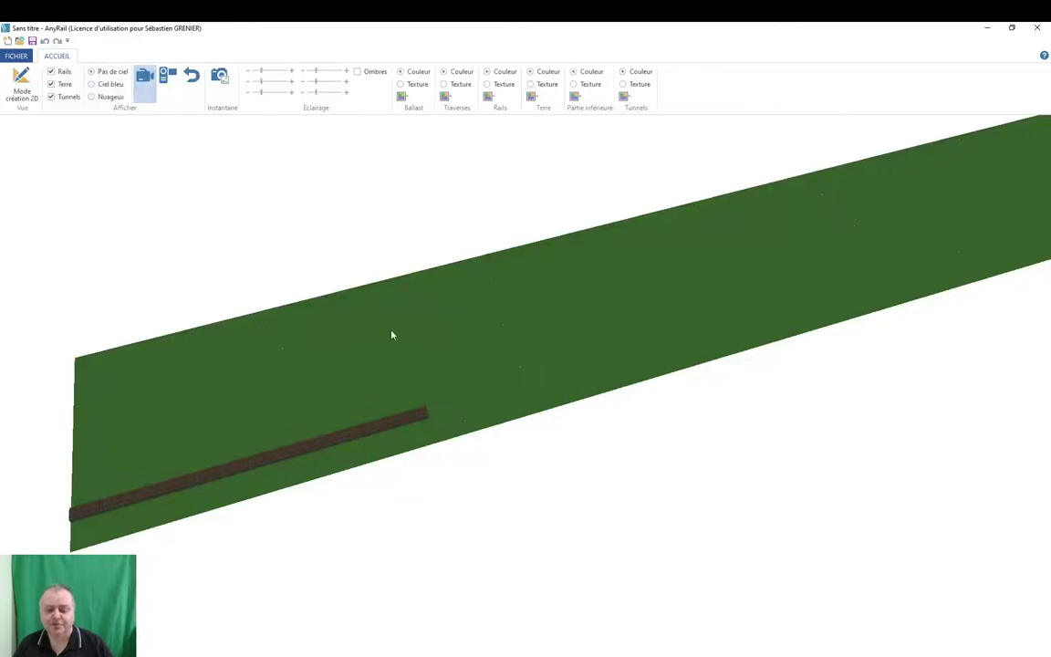
scroll(395, 365, down, 2)
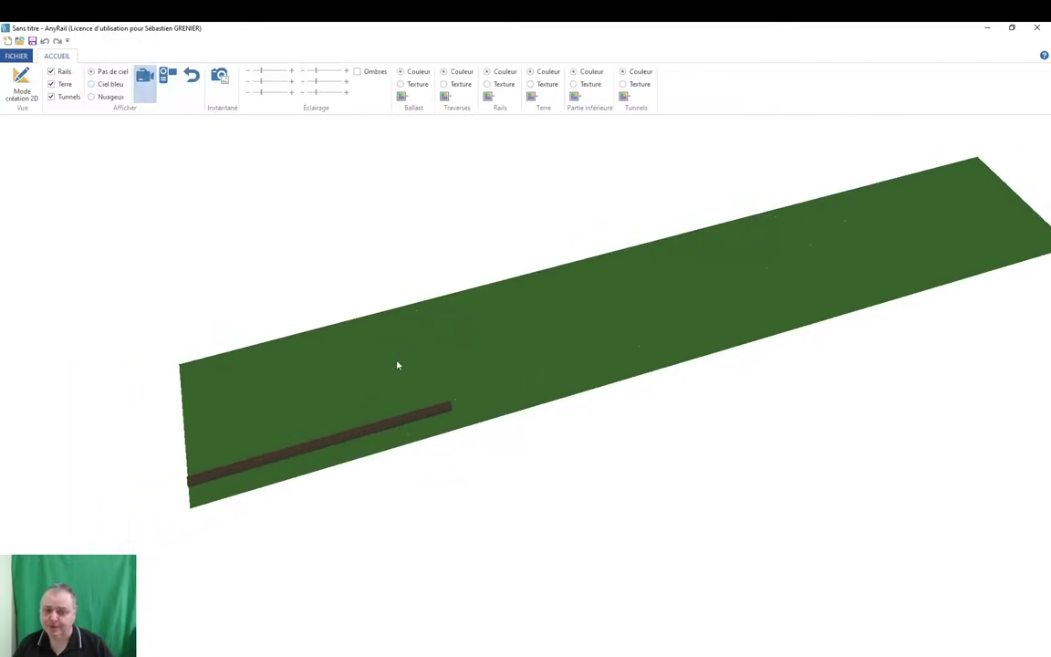
drag(397, 364, 647, 359)
click(22, 83)
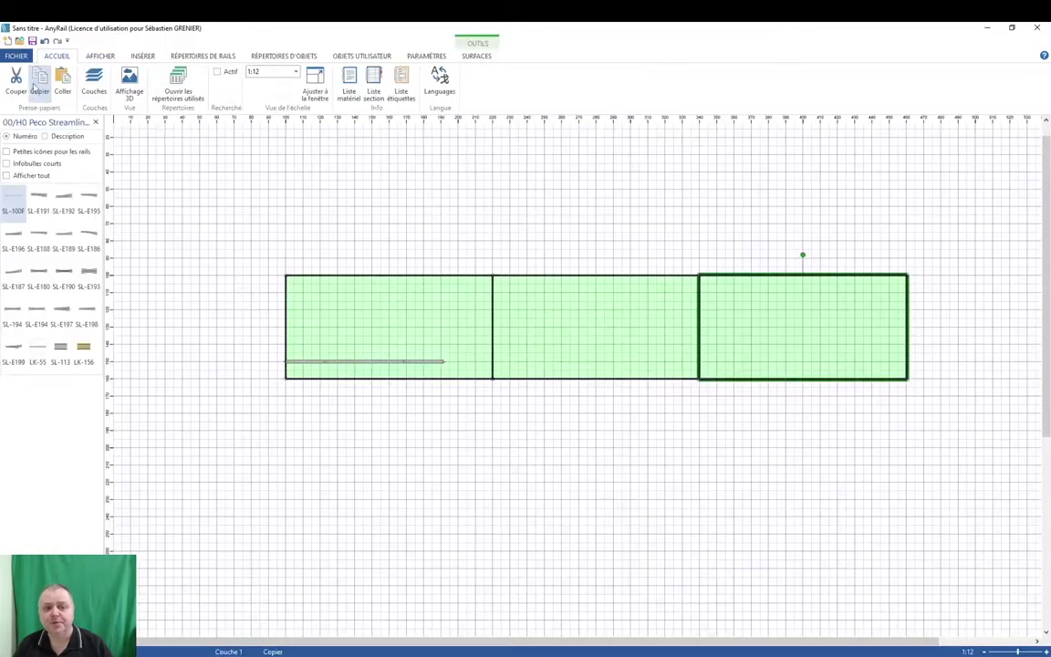
click(680, 450)
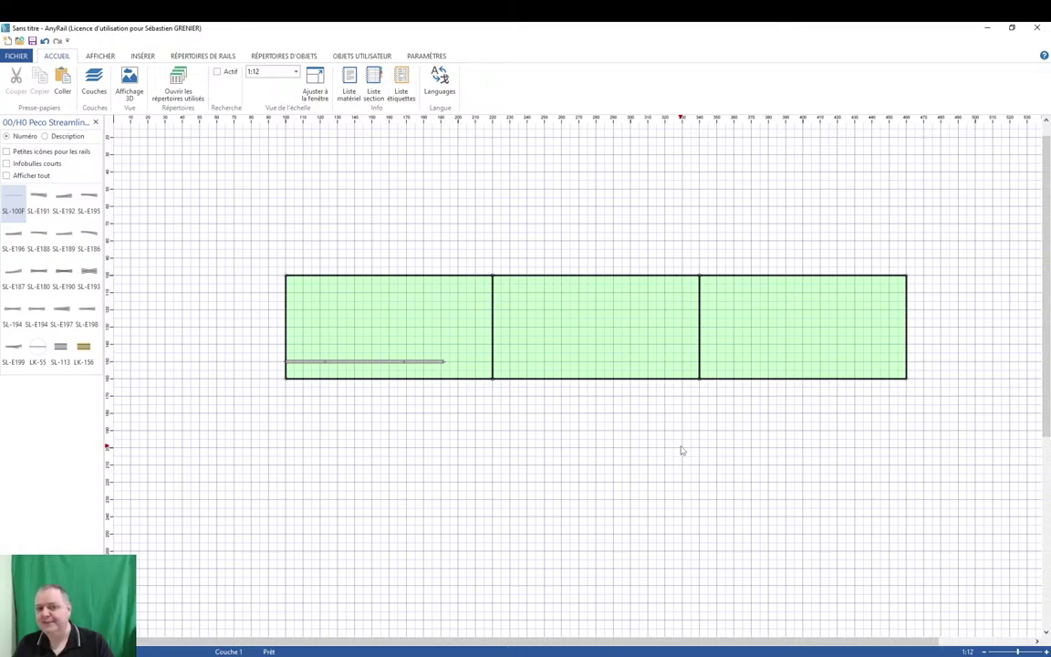
Try the rounded and curved corner styles on the leftmost board, ending with normal corners.
click(411, 276)
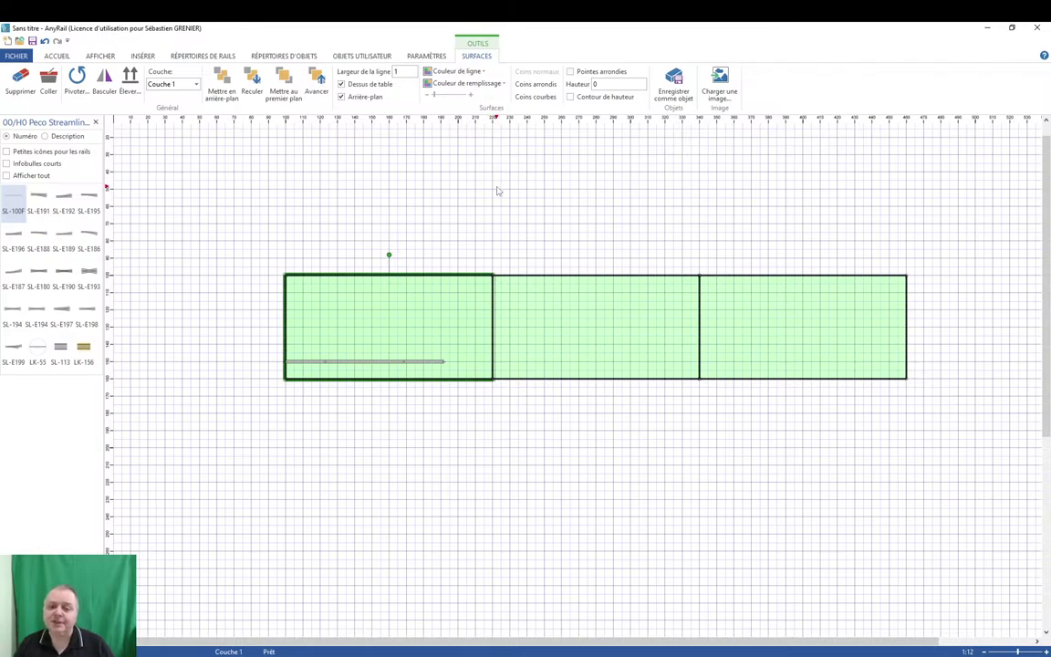
click(542, 85)
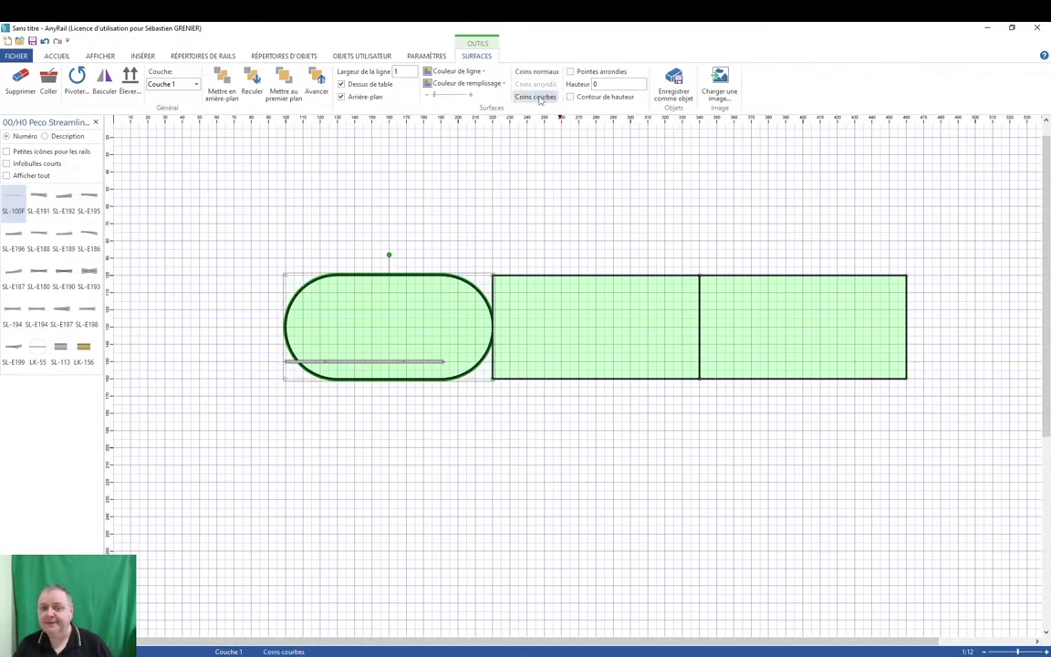
click(536, 96)
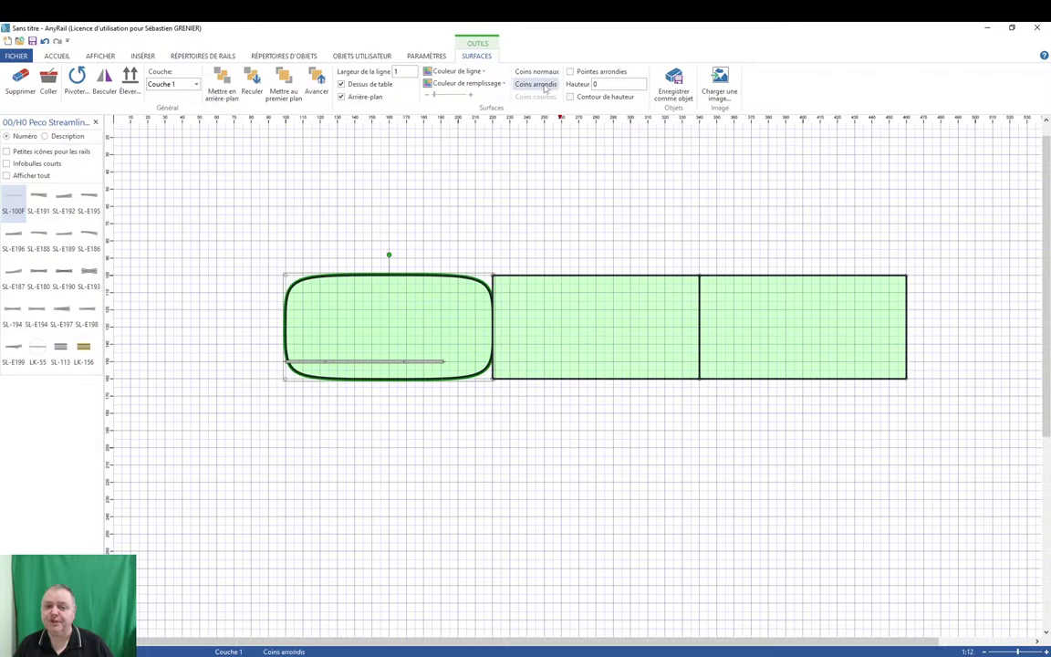
click(540, 85)
click(536, 96)
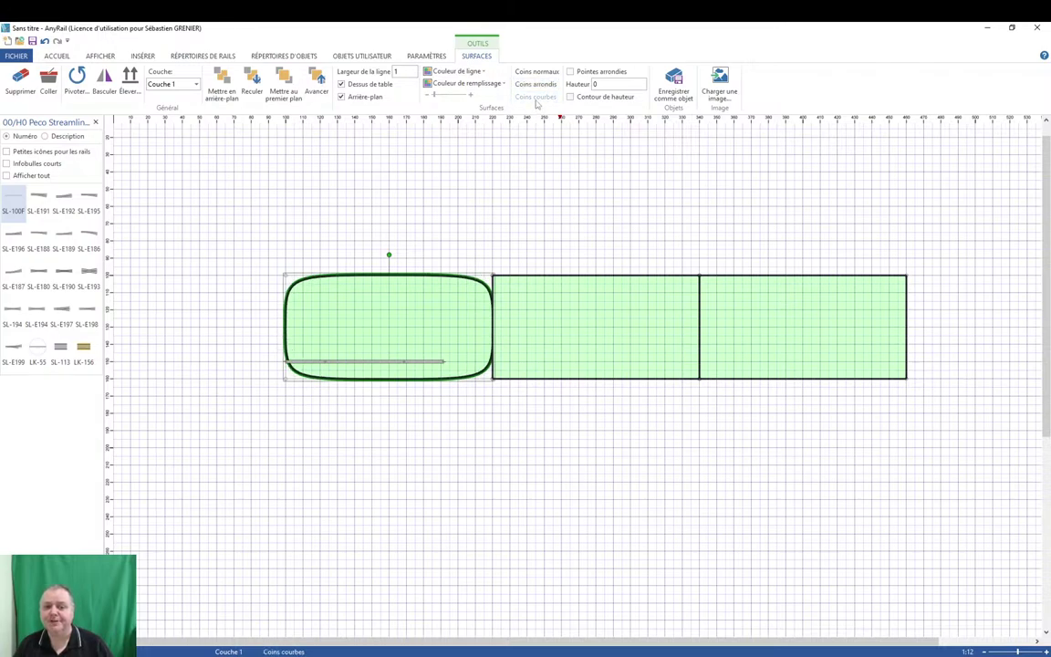
click(536, 84)
click(538, 72)
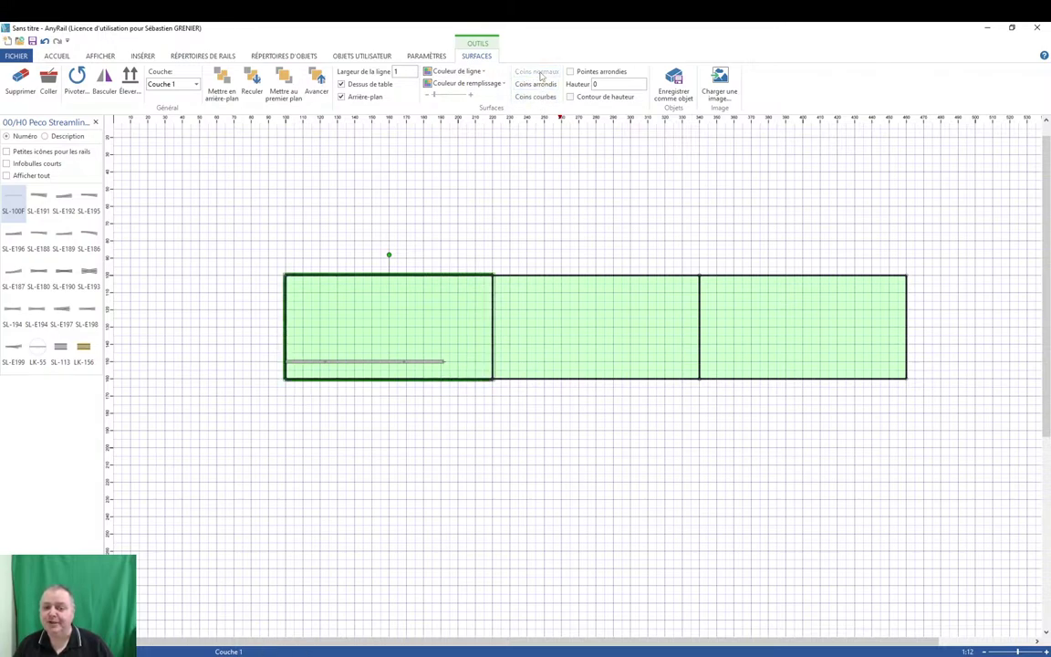
click(536, 84)
click(537, 97)
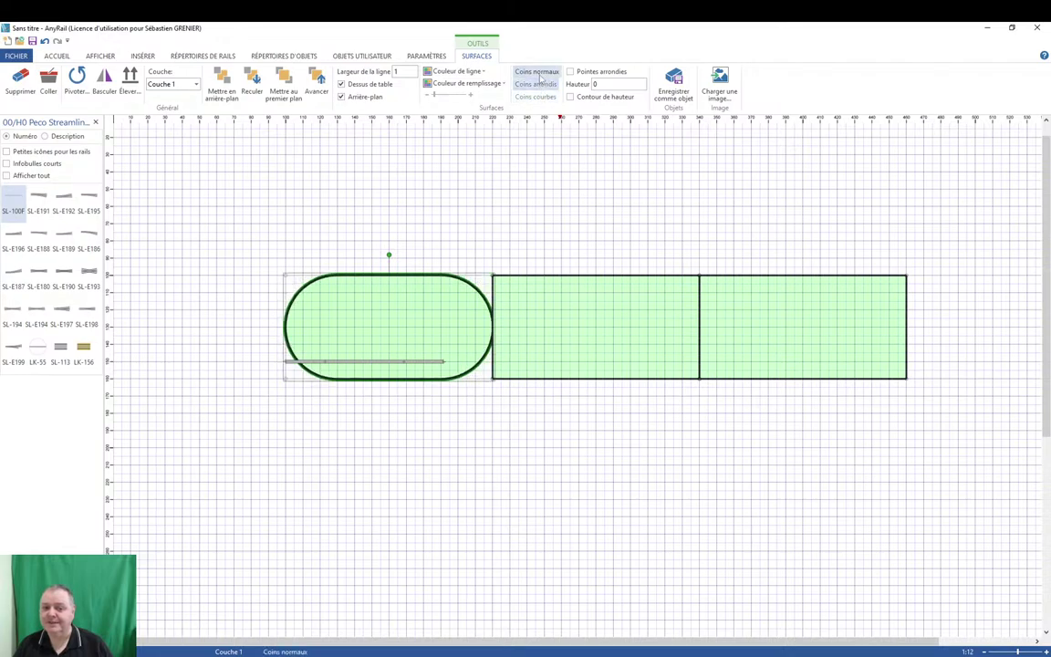
click(538, 72)
click(538, 84)
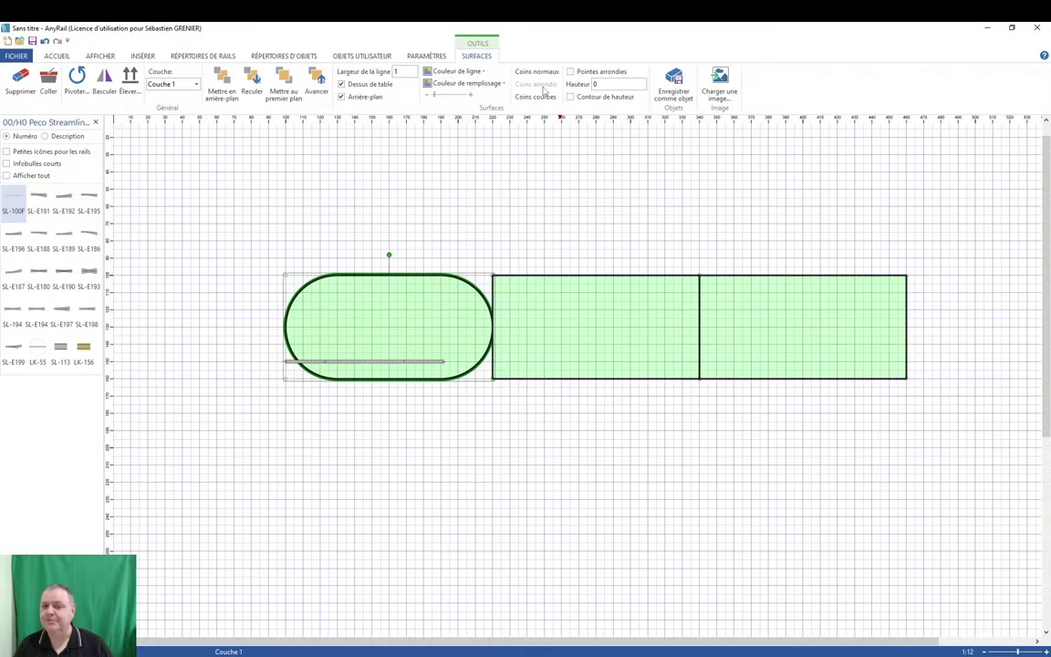
click(538, 72)
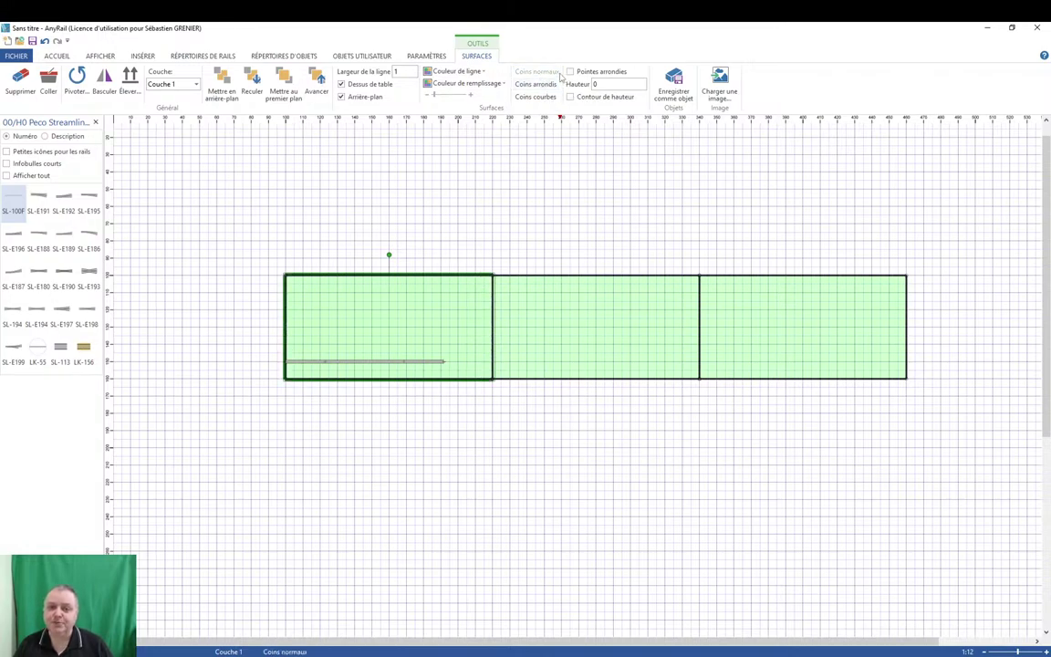
Try the rounded points option on the leftmost board, then switch it off and deselect the board.
click(570, 72)
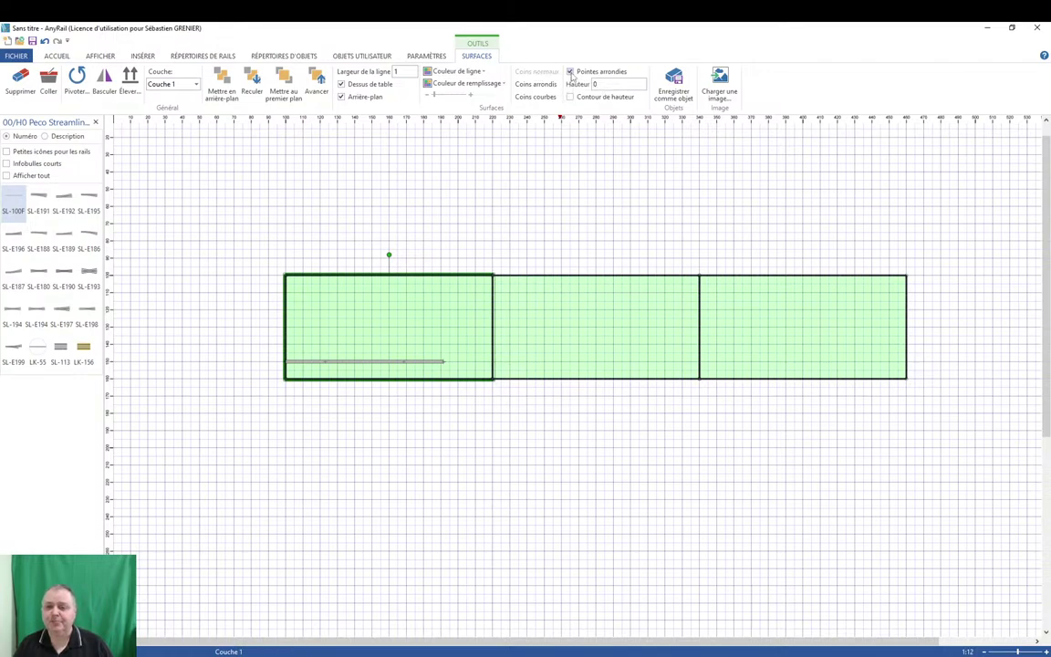
click(570, 73)
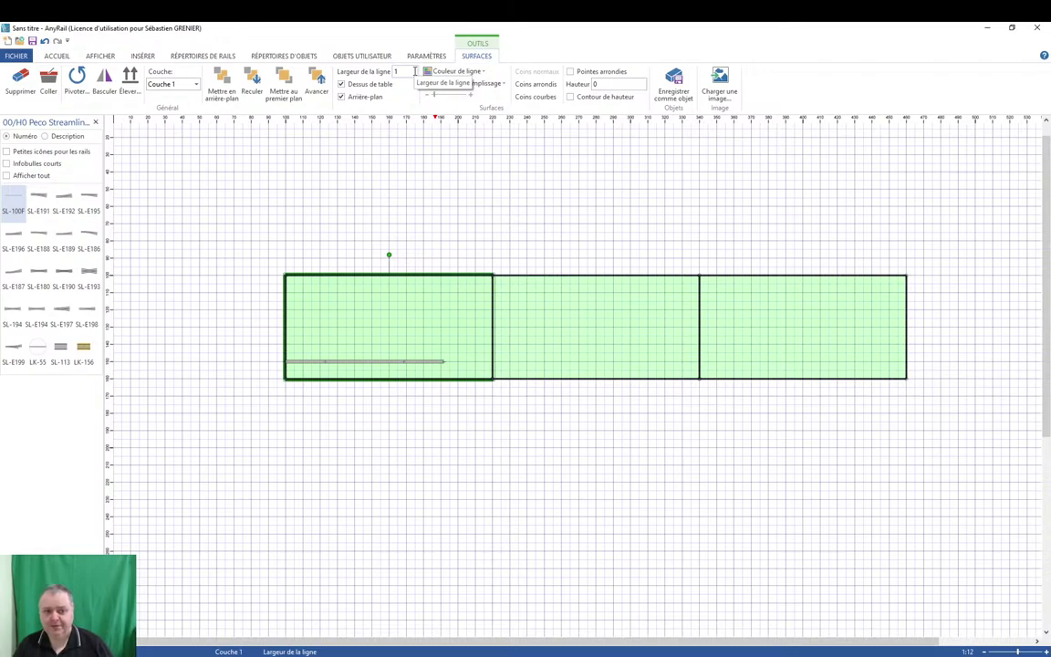
click(392, 205)
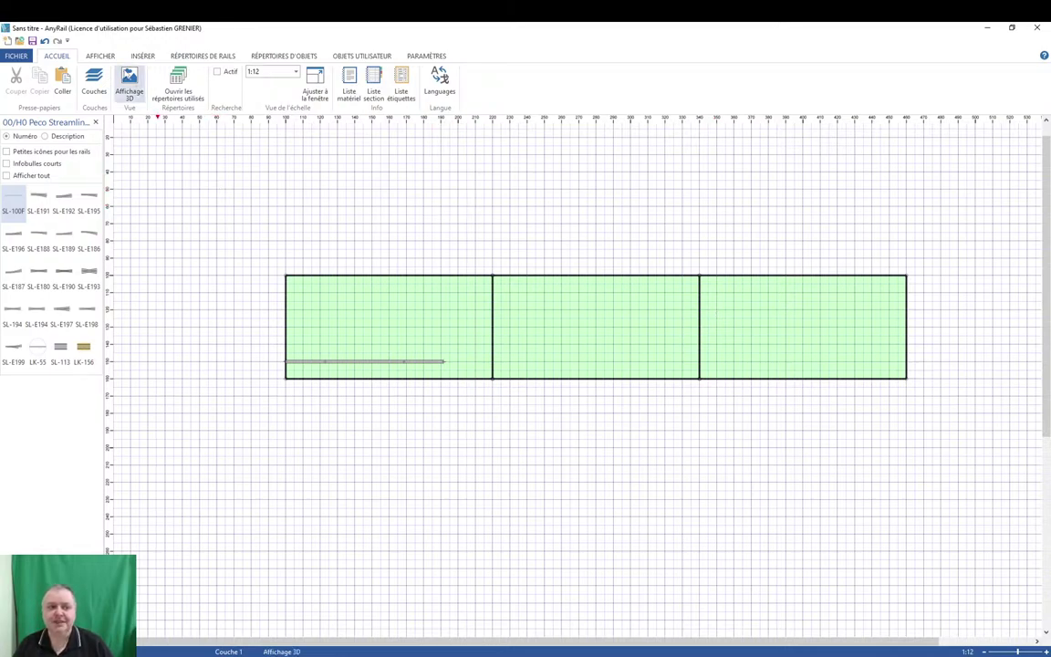
click(133, 57)
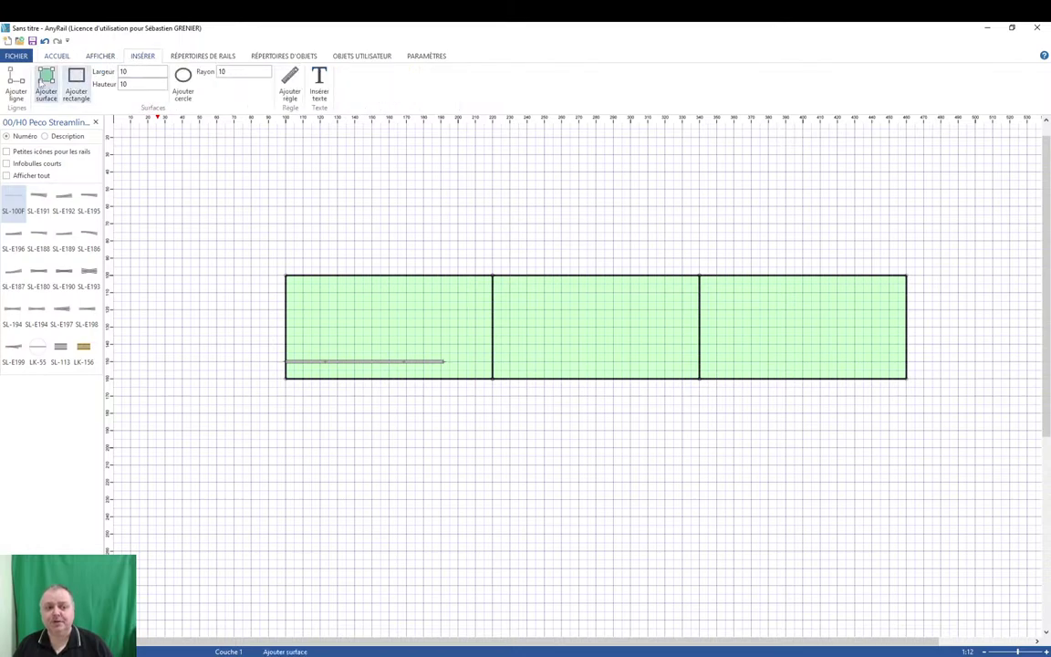
click(47, 78)
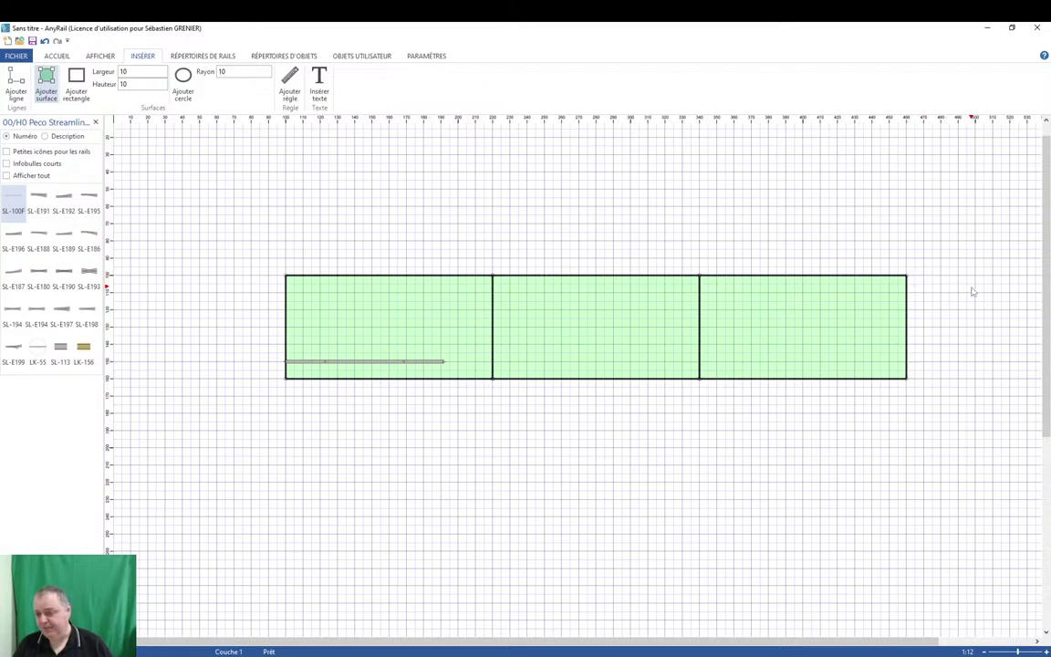
key(Escape)
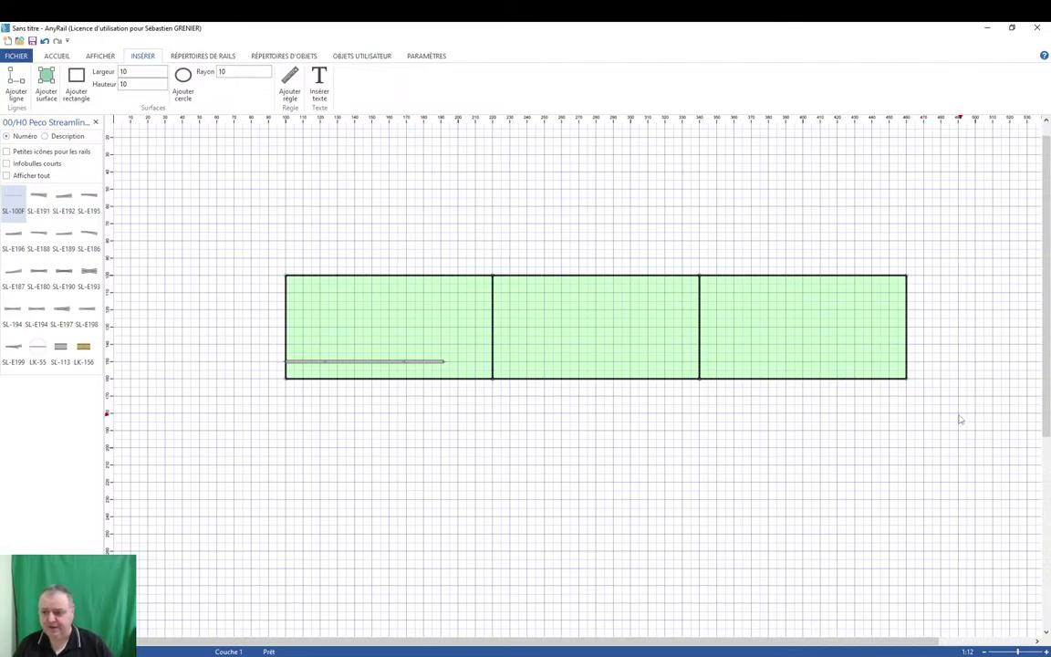
shift+scroll(867, 424, right, 2)
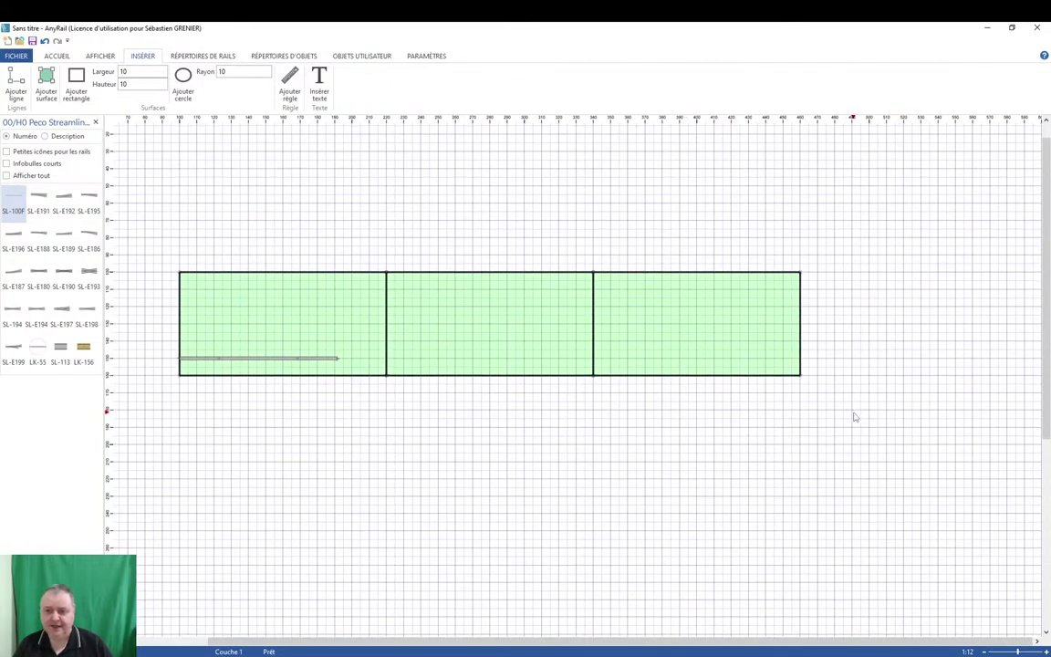
click(45, 82)
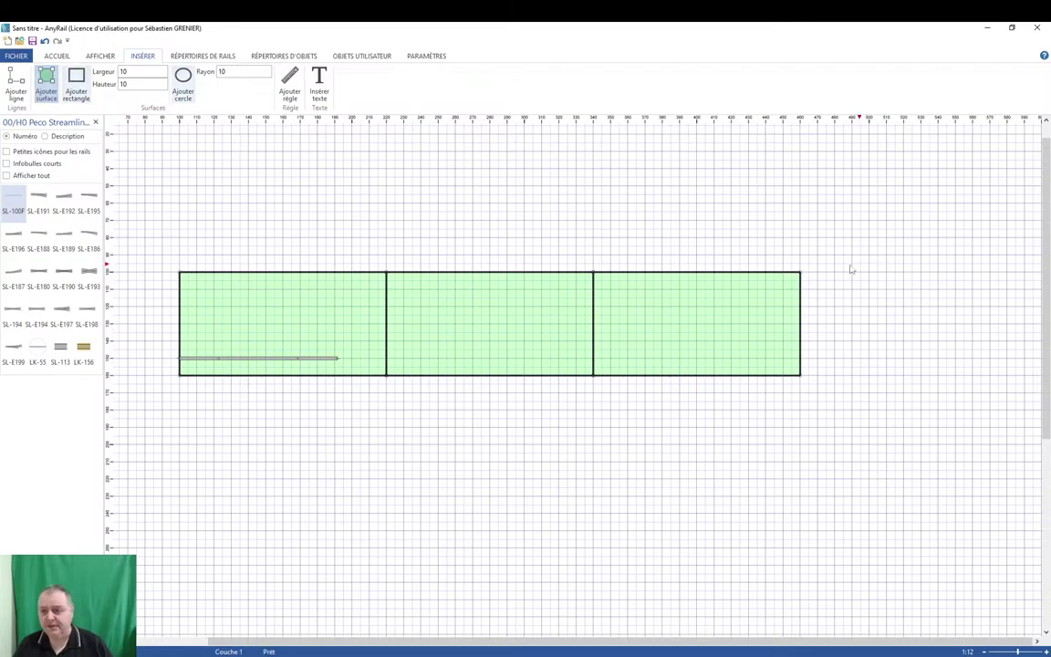
scroll(814, 285, up, 1)
scroll(814, 287, up, 3)
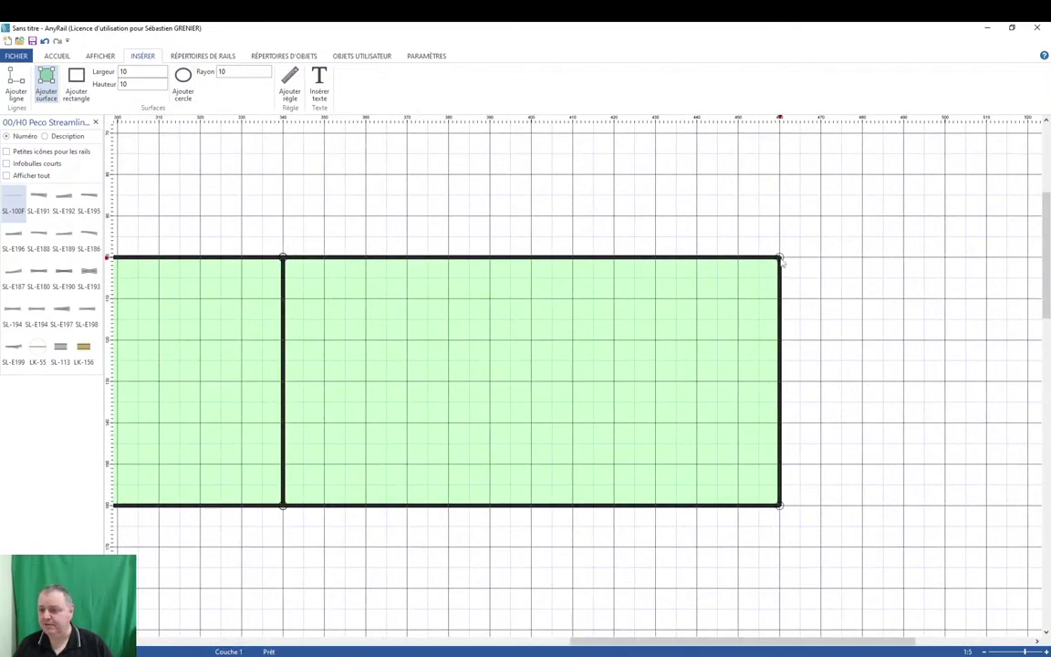
click(780, 258)
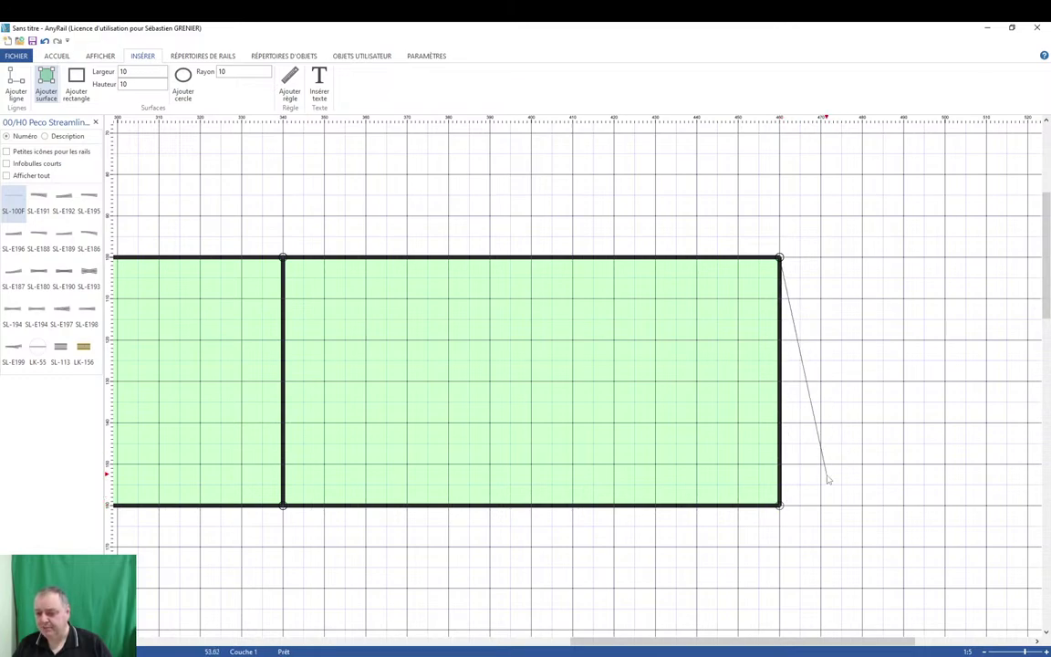
click(780, 507)
scroll(885, 487, down, 3)
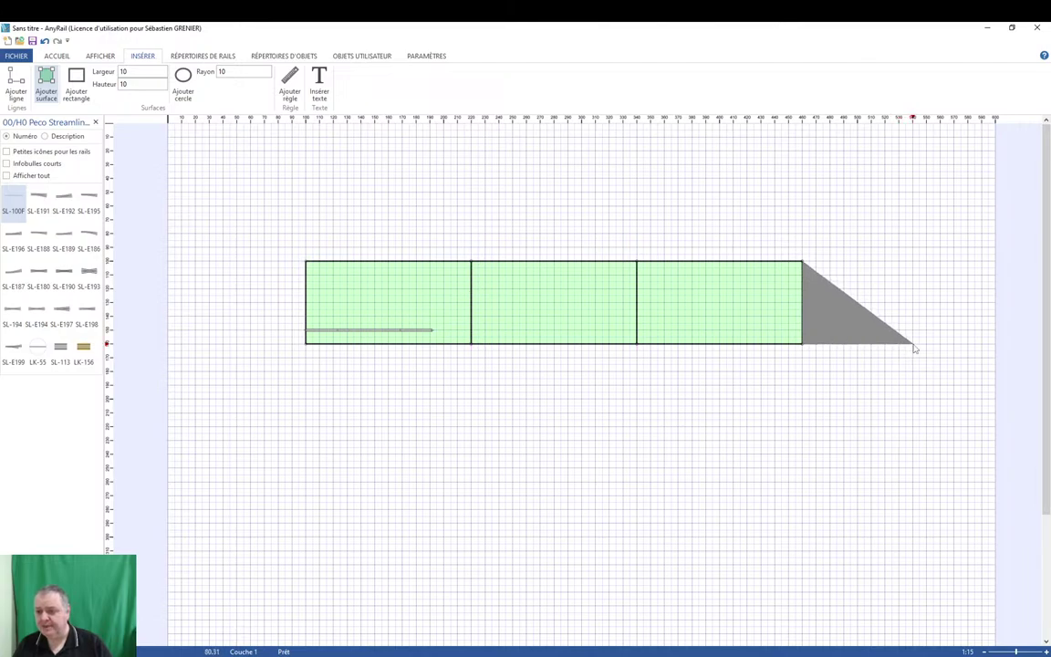
scroll(889, 347, up, 3)
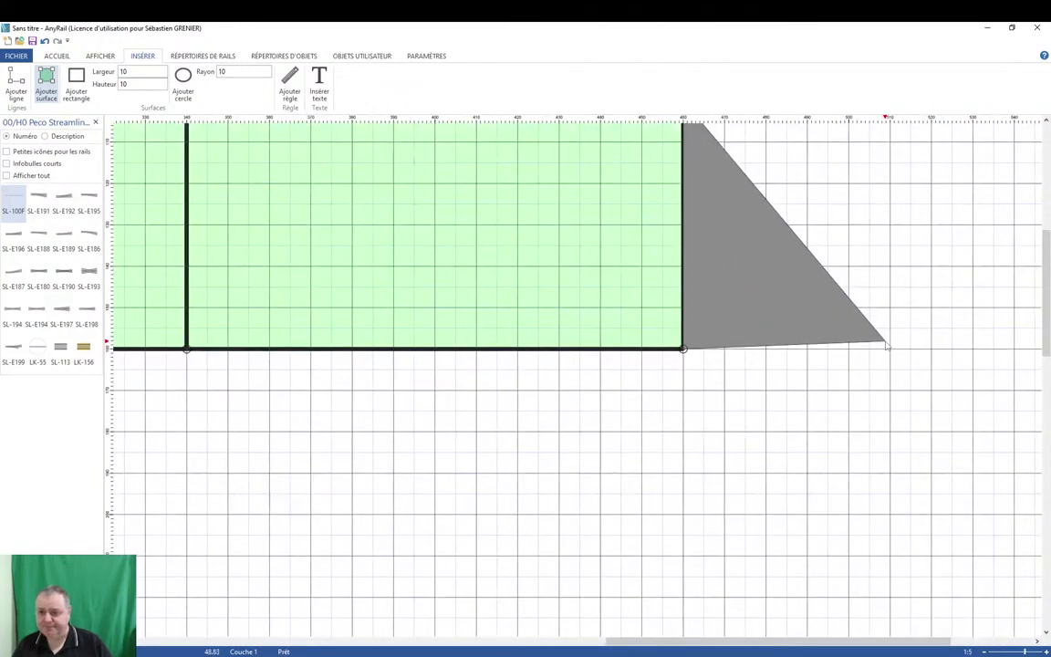
scroll(887, 347, down, 2)
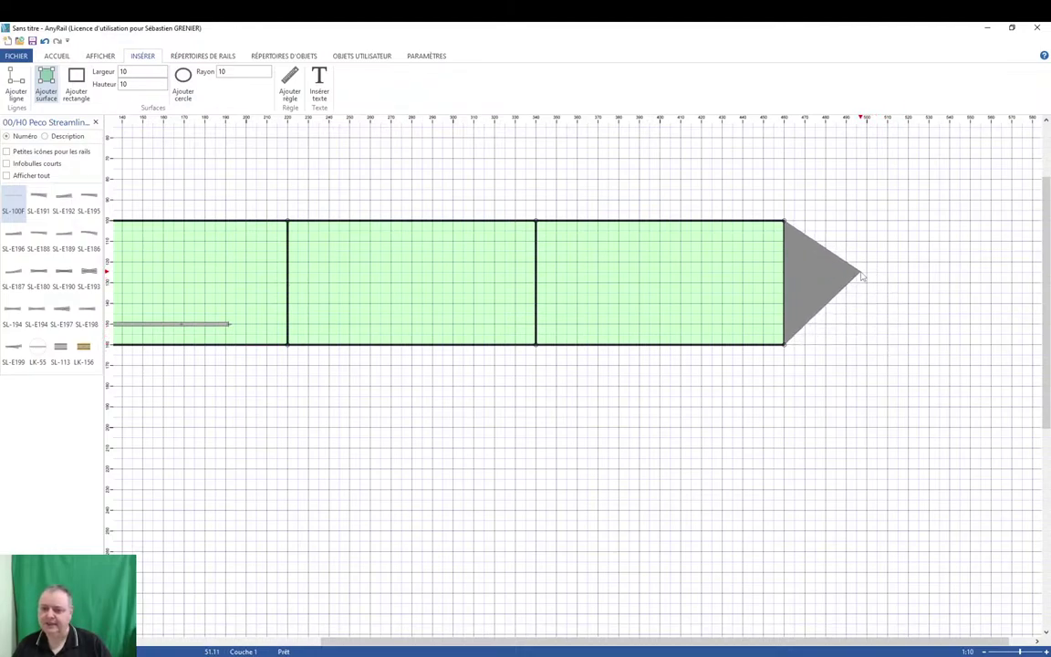
click(784, 221)
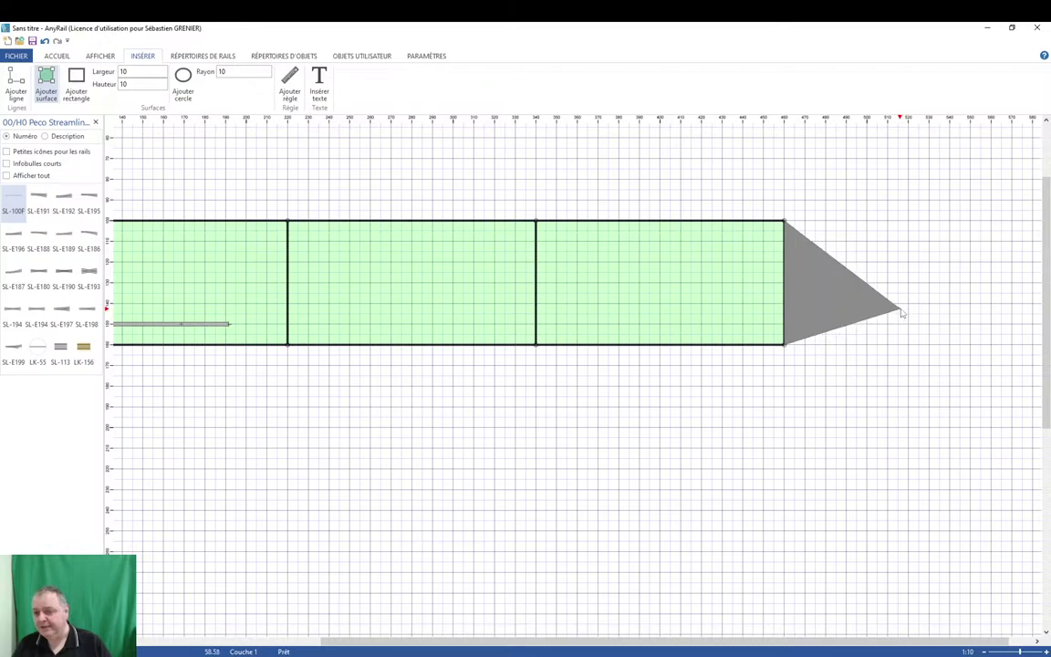
scroll(903, 311, up, 2)
scroll(902, 311, up, 1)
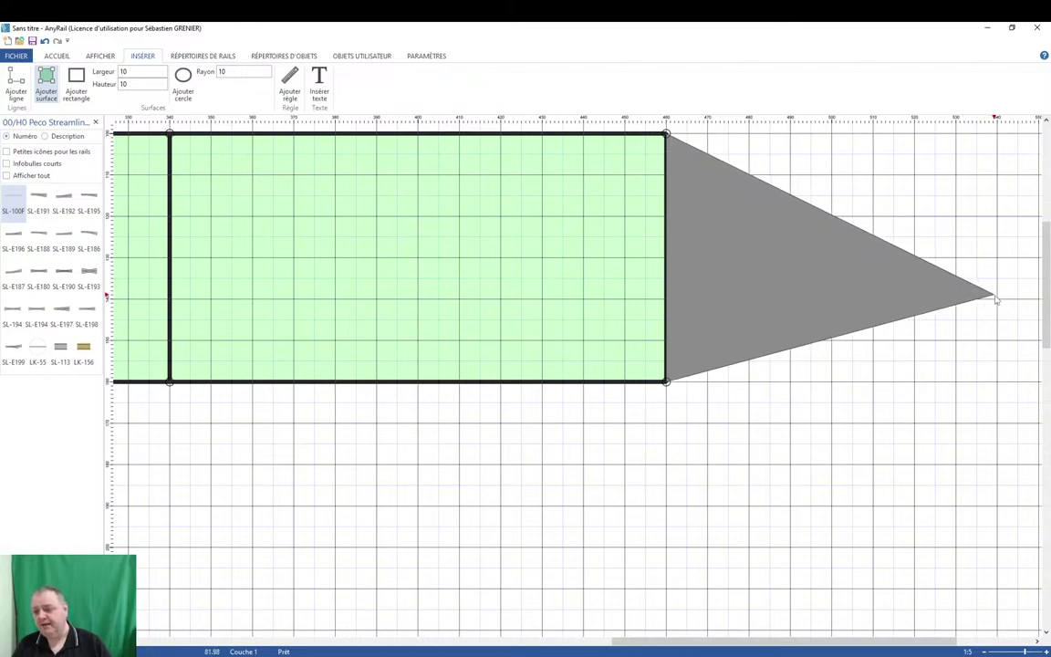
scroll(1015, 313, down, 1)
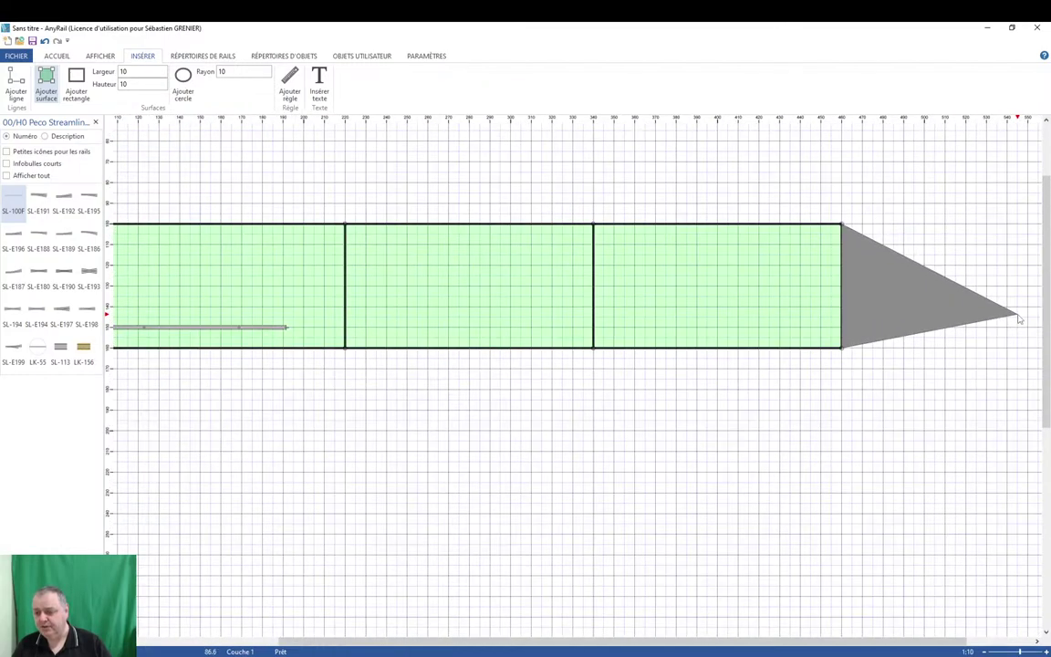
key(Escape)
right_drag(976, 353, 781, 355)
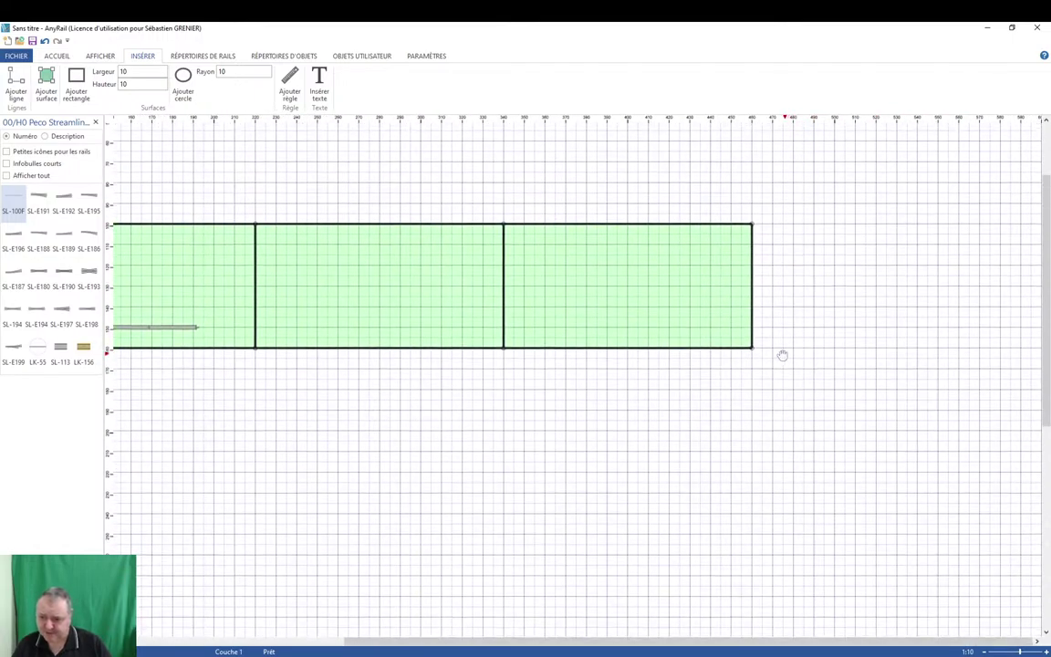
key(space)
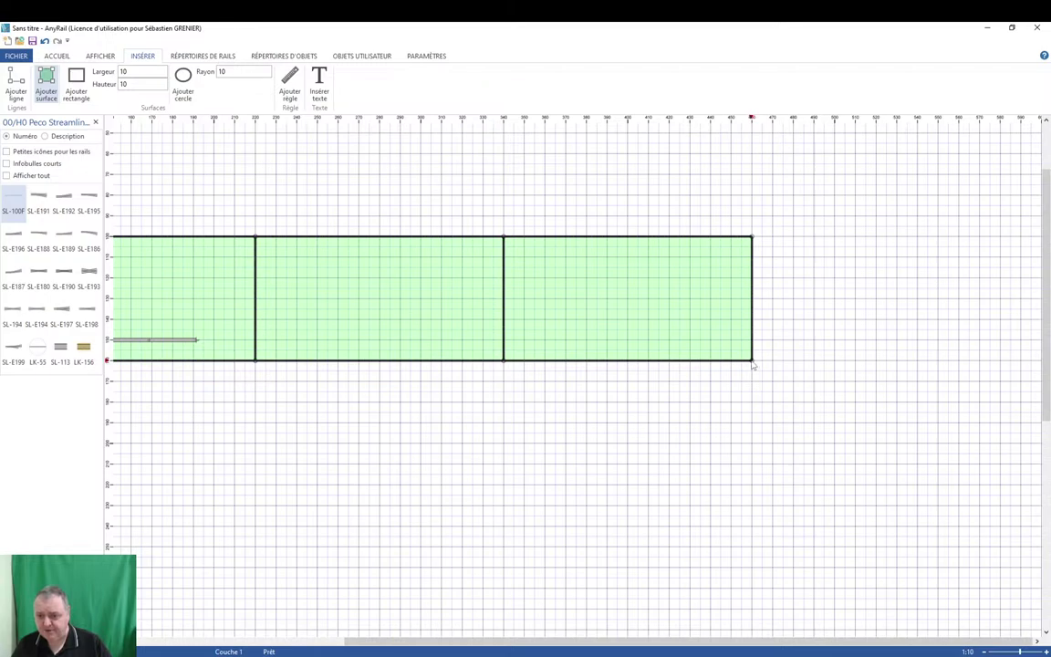
click(751, 238)
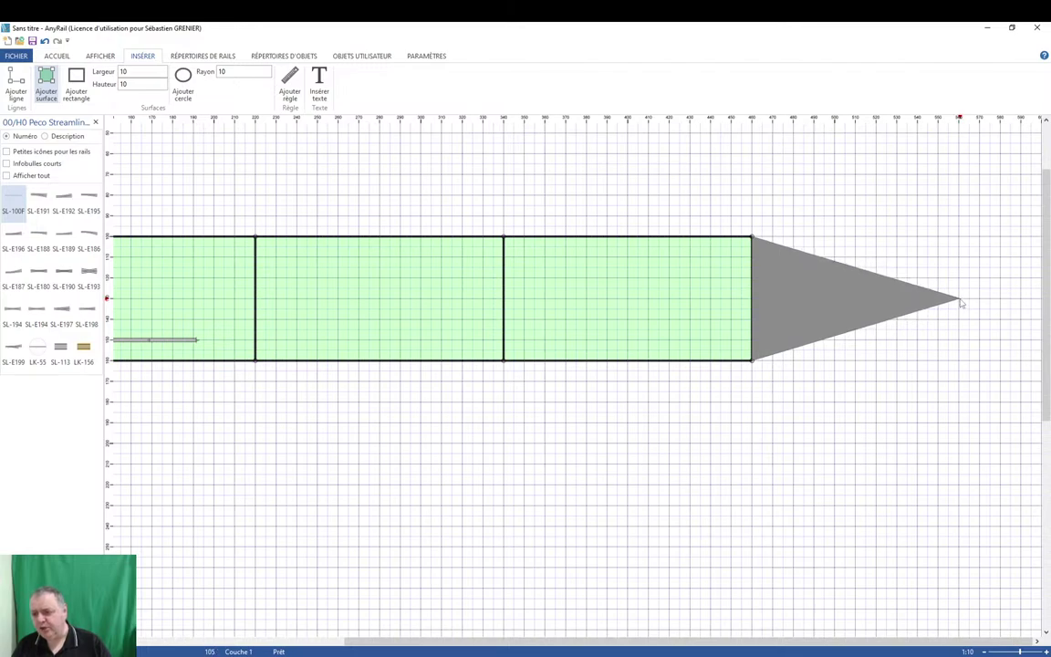
key(Escape)
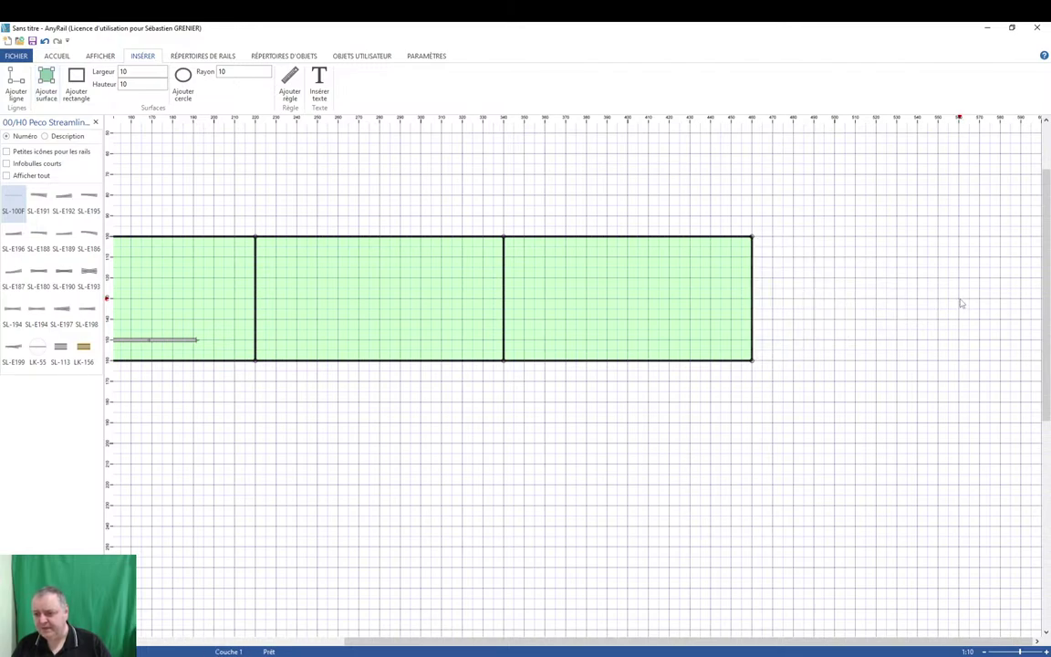
Draw a four-sided surface along the right edge of the rightmost board, with its outer points at about (580, 140) and (510, 175).
click(47, 82)
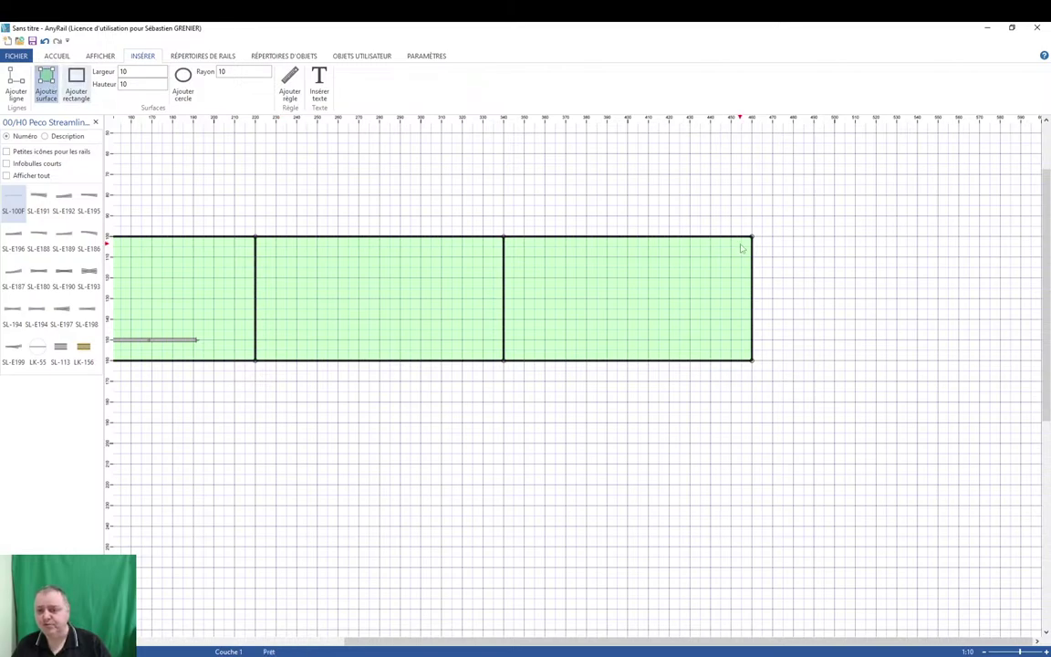
click(751, 360)
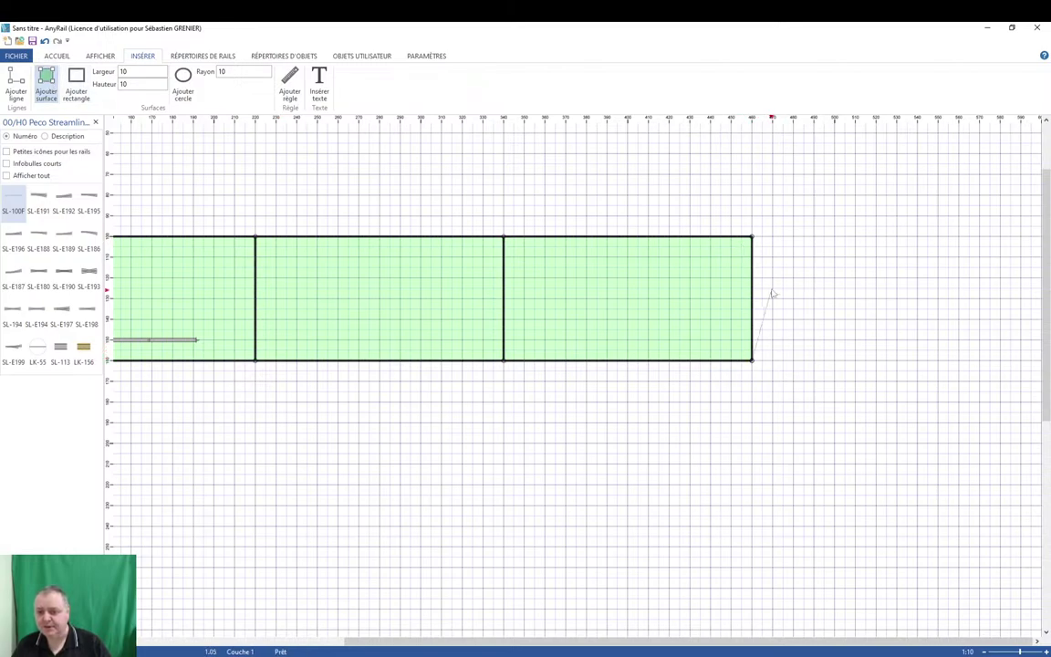
click(751, 237)
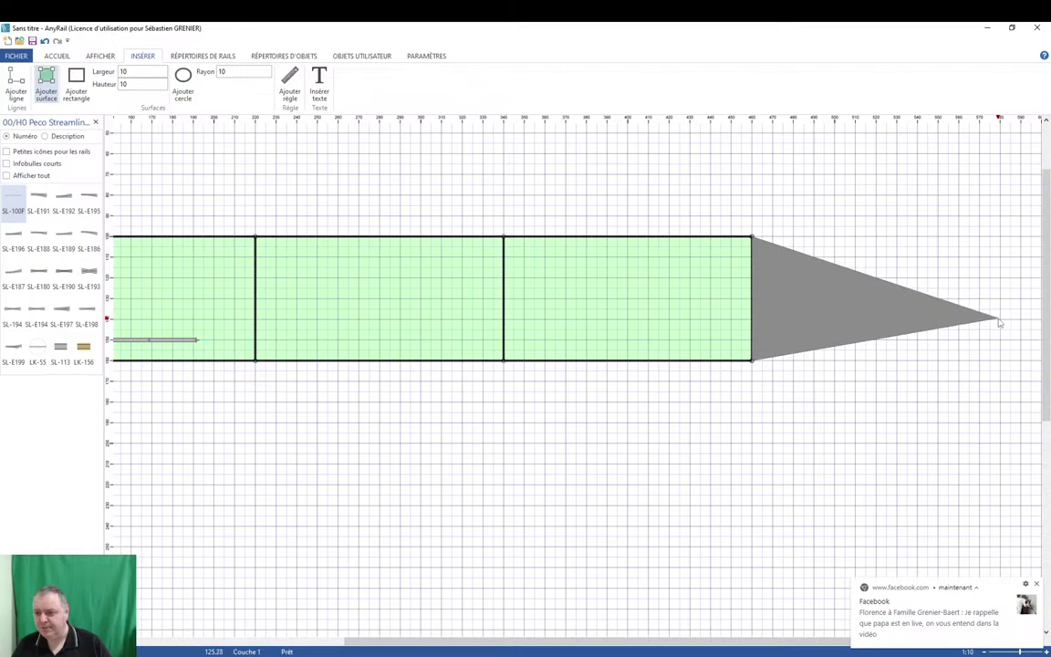
click(1000, 321)
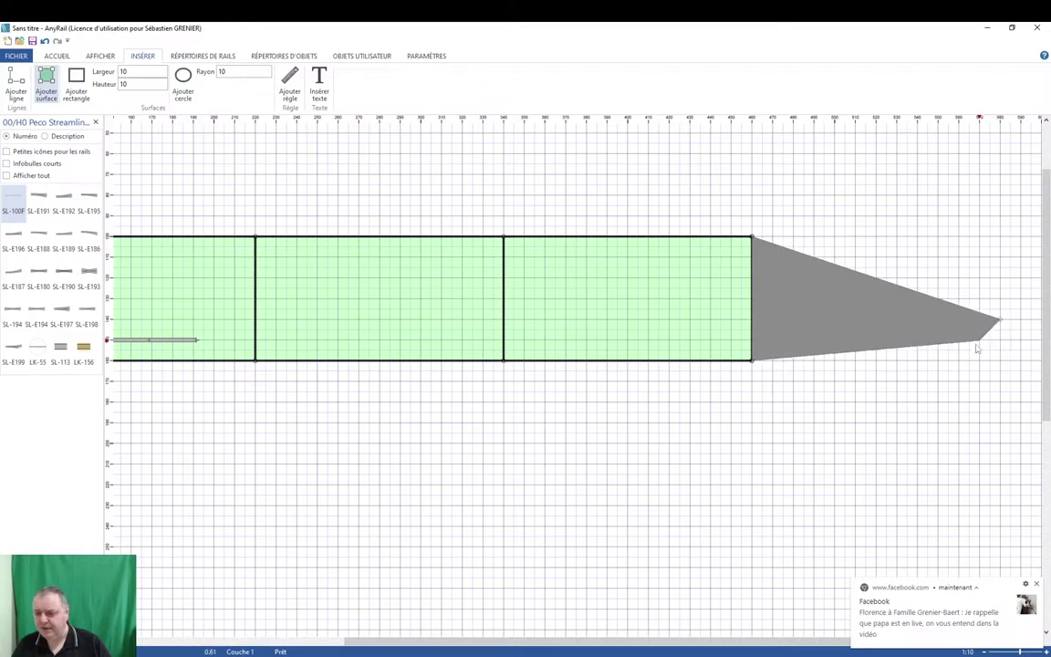
click(855, 392)
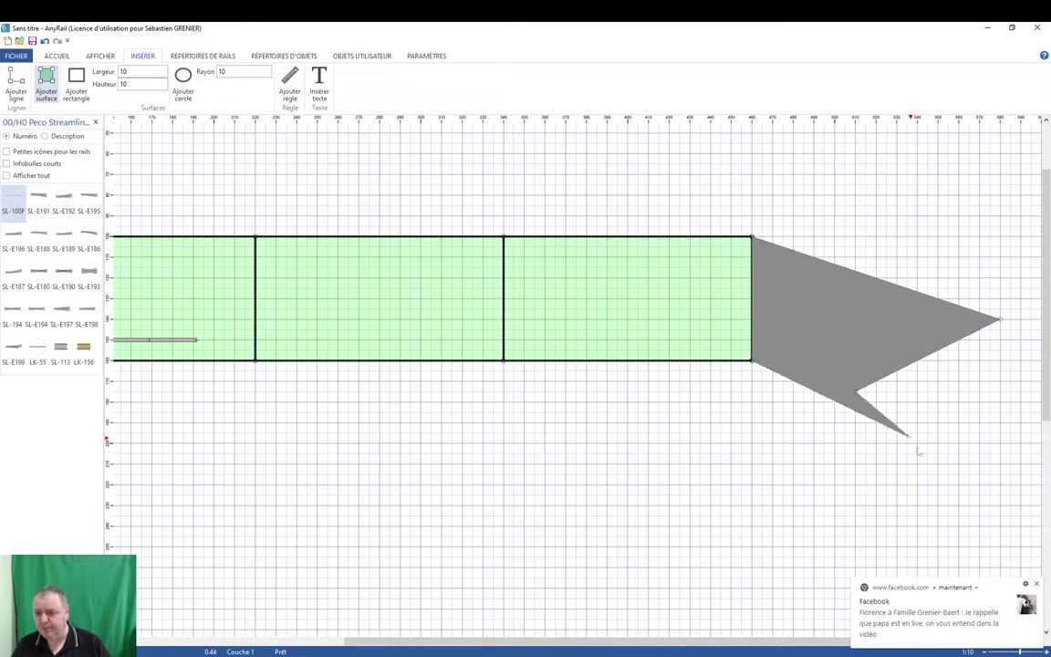
double_click(855, 394)
key(Escape)
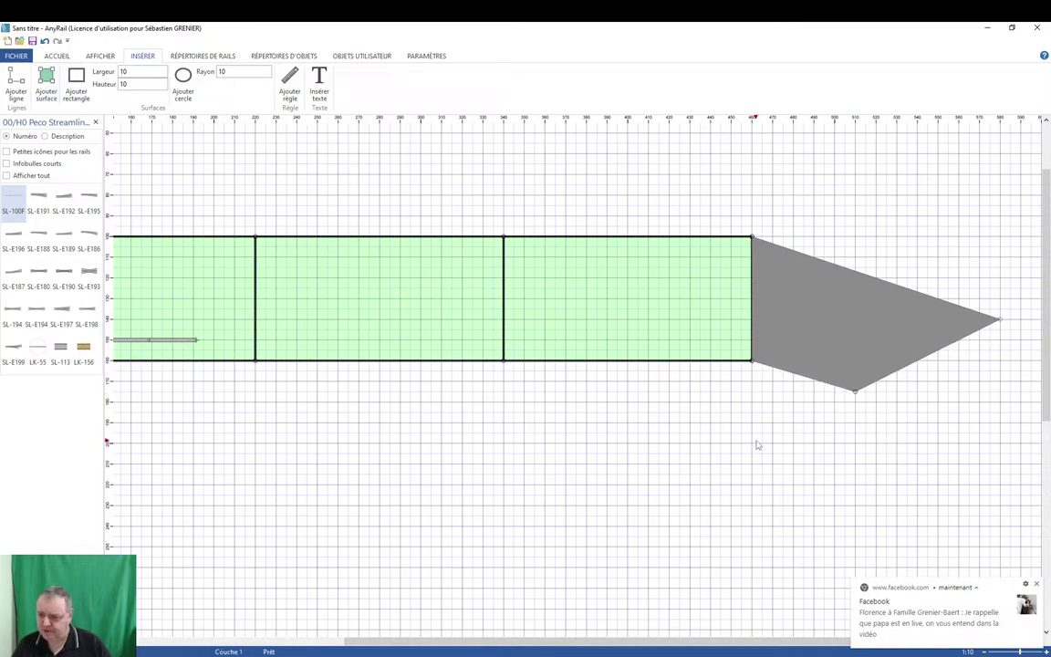
scroll(821, 418, down, 1)
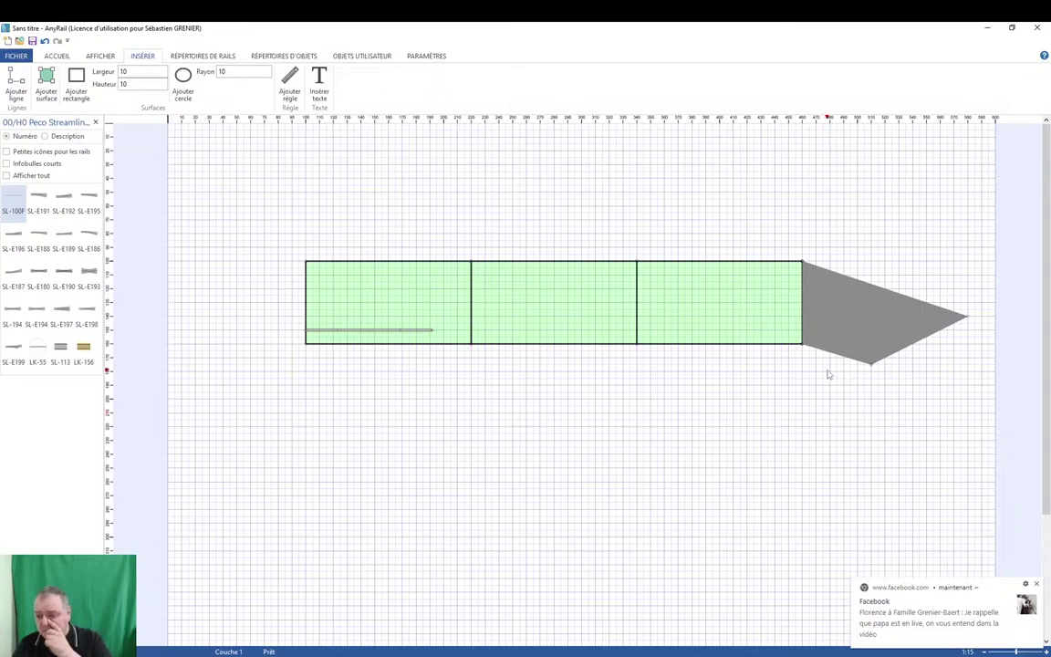
scroll(869, 362, up, 2)
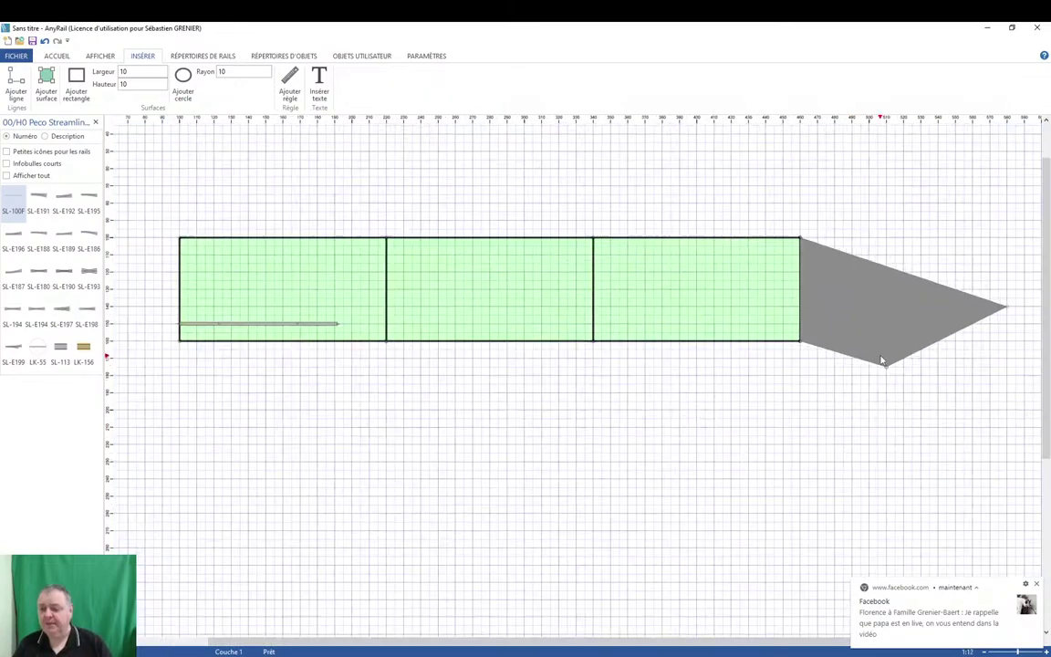
scroll(880, 361, down, 2)
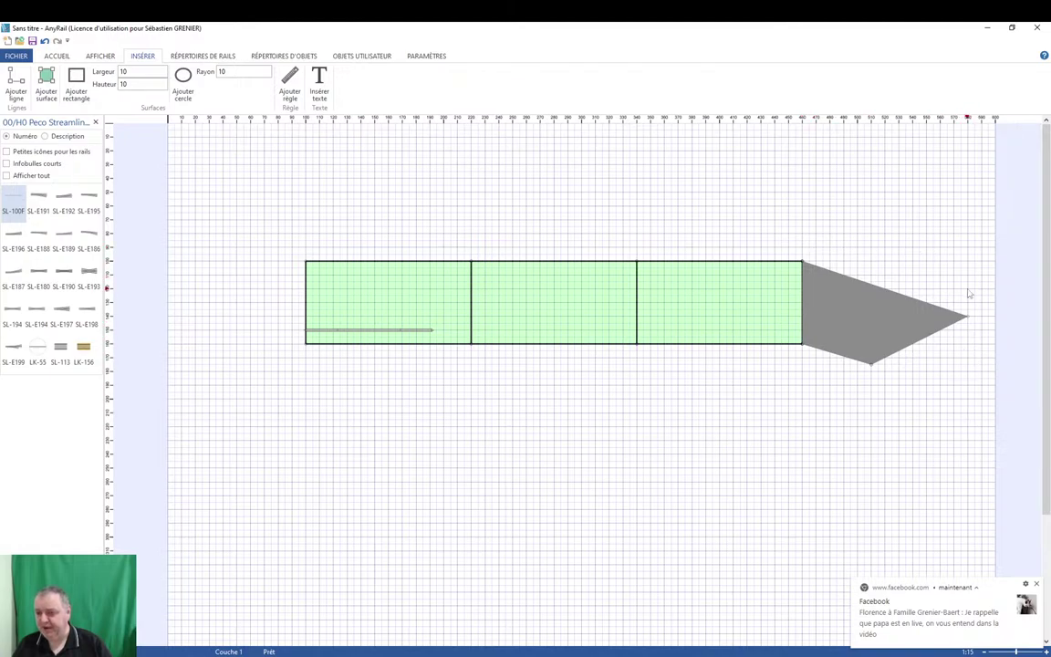
scroll(943, 306, up, 2)
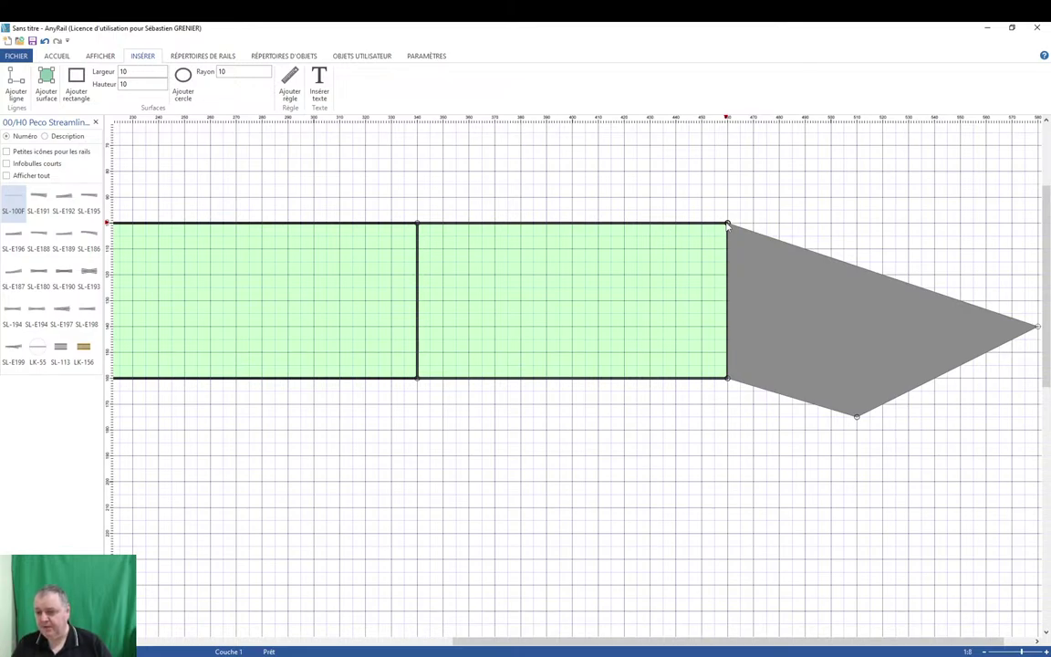
mouse_move(946, 434)
right_down()
mouse_move(949, 443)
mouse_move(808, 344)
right_up()
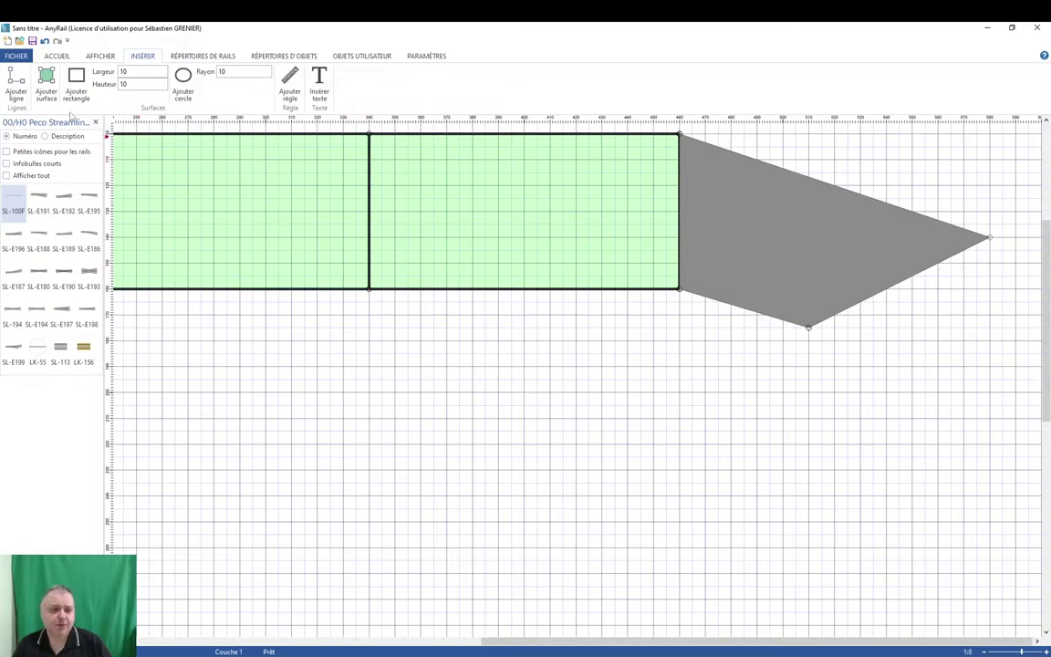
Duplicate the rightmost green board and place the copy in the empty area below the grey surface.
click(45, 82)
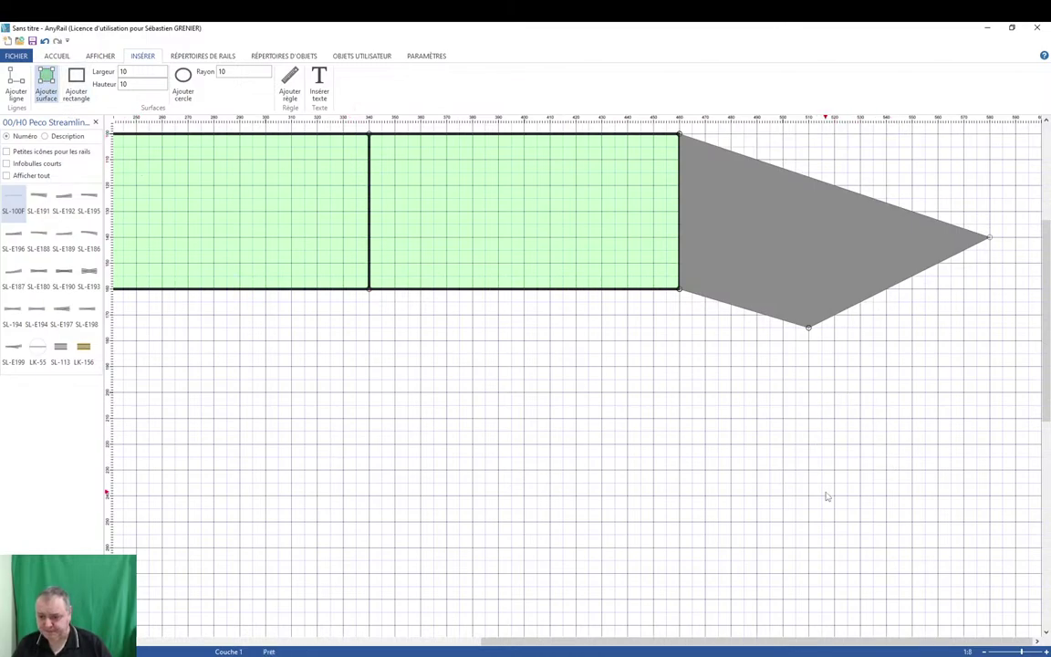
click(512, 290)
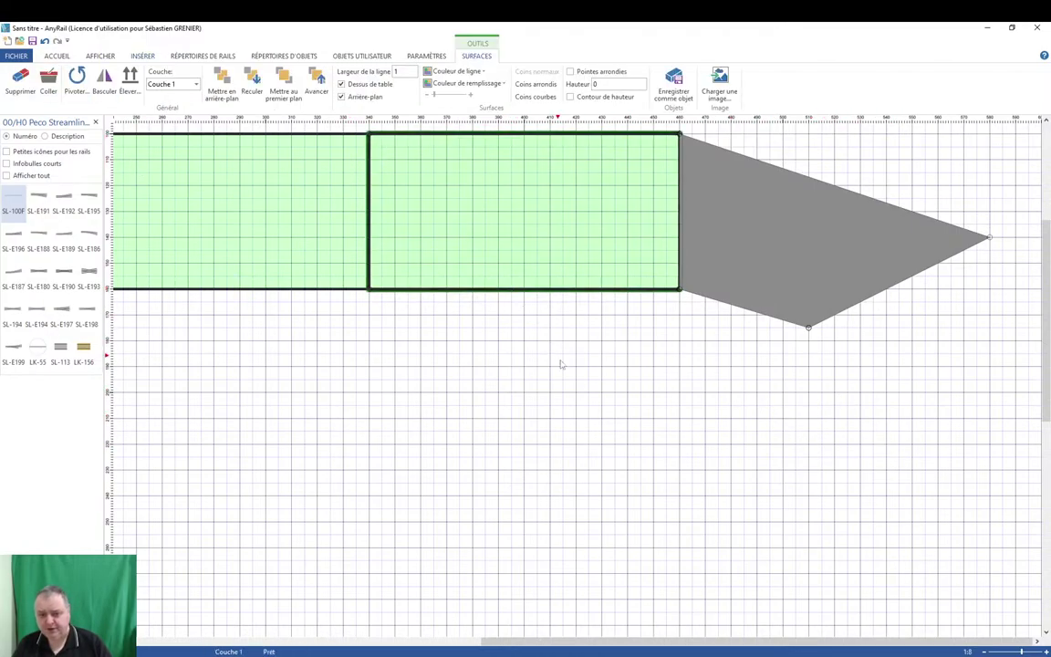
scroll(569, 385, down, 3)
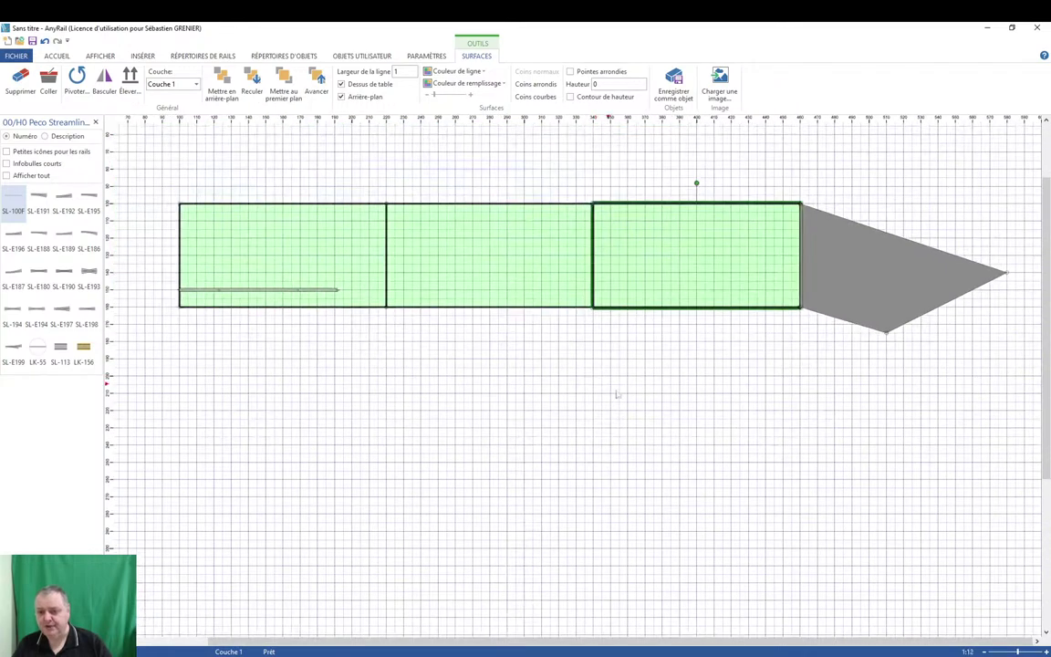
key(ctrl+v)
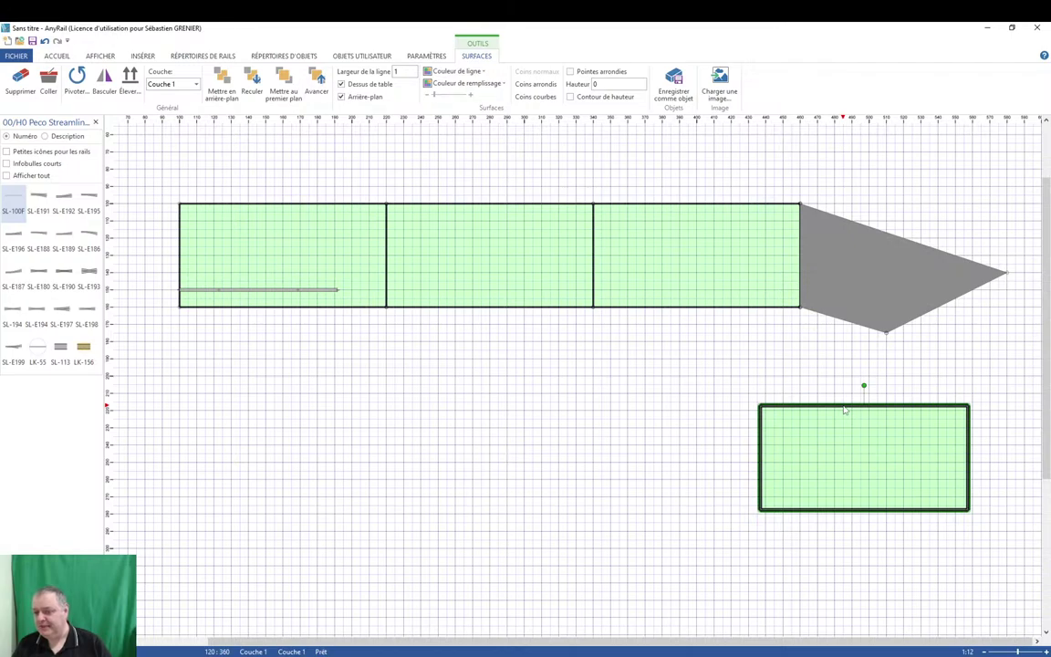
Rotate the pasted board by 90 degrees counter-clockwise so that it stands upright.
right_click(845, 411)
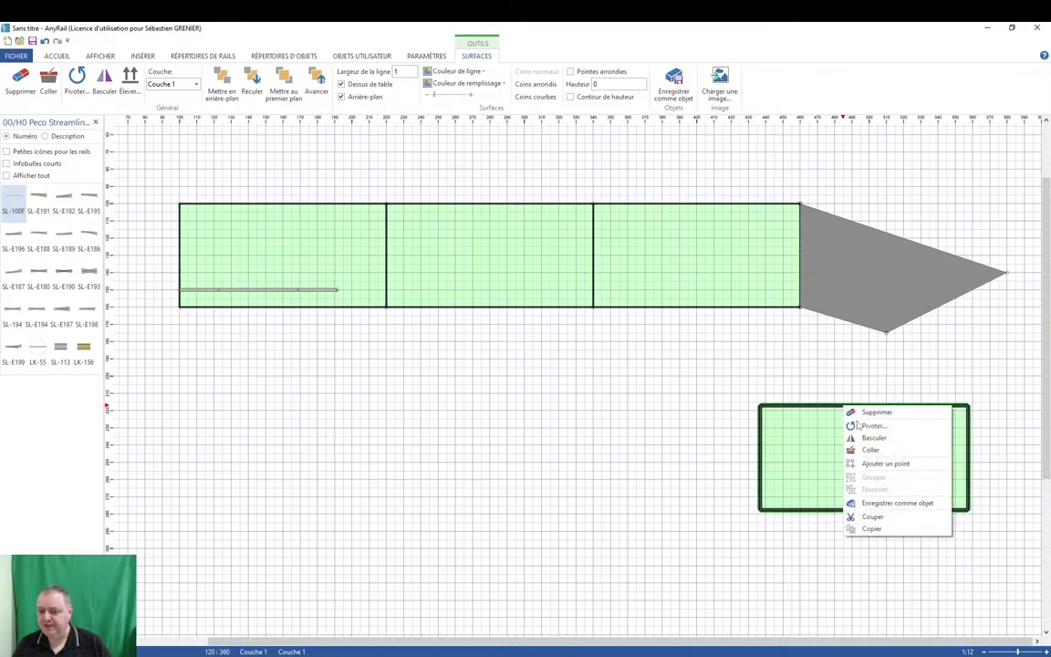
click(871, 426)
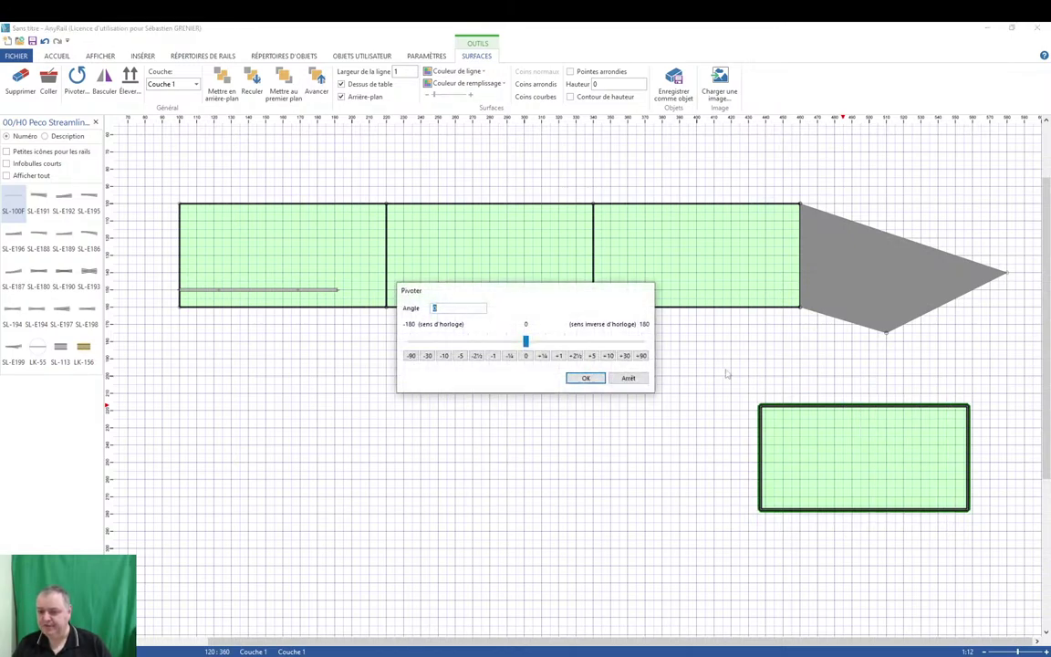
click(642, 355)
click(585, 378)
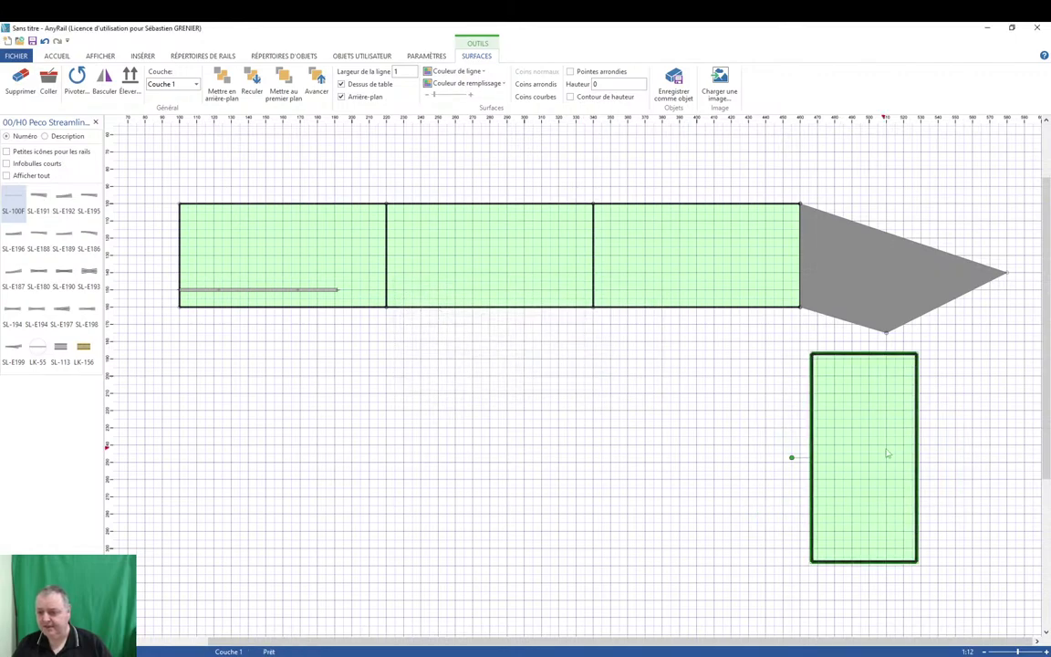
Move the upright green board below the grey surface, spanning x 520 to 580 with its upper edge at y 220.
drag(918, 440, 1011, 443)
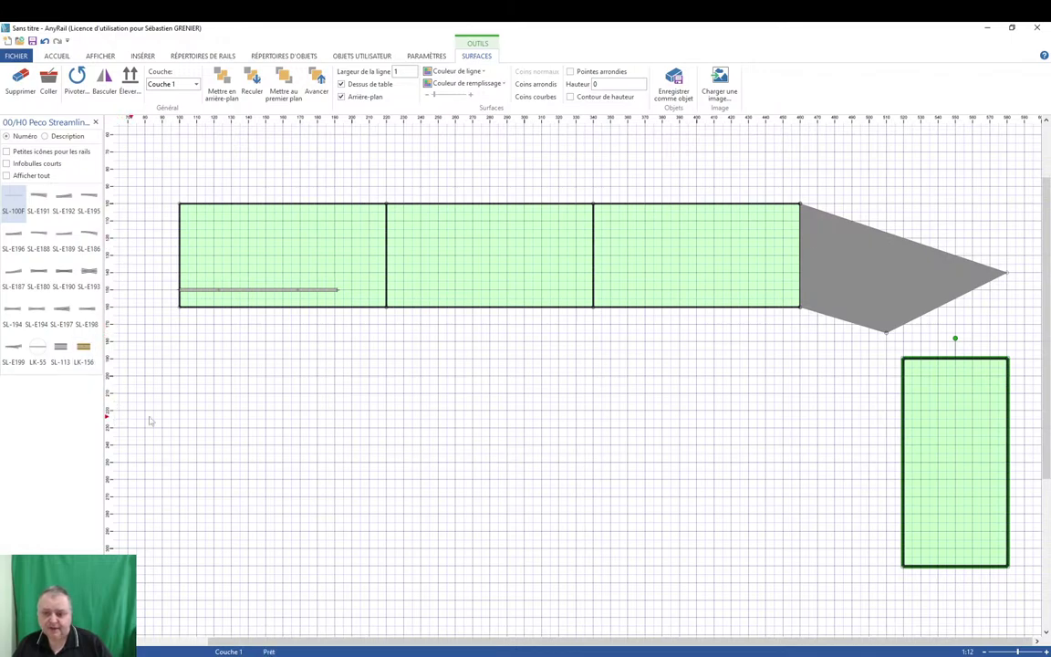
drag(976, 360, 998, 413)
double_click(1003, 407)
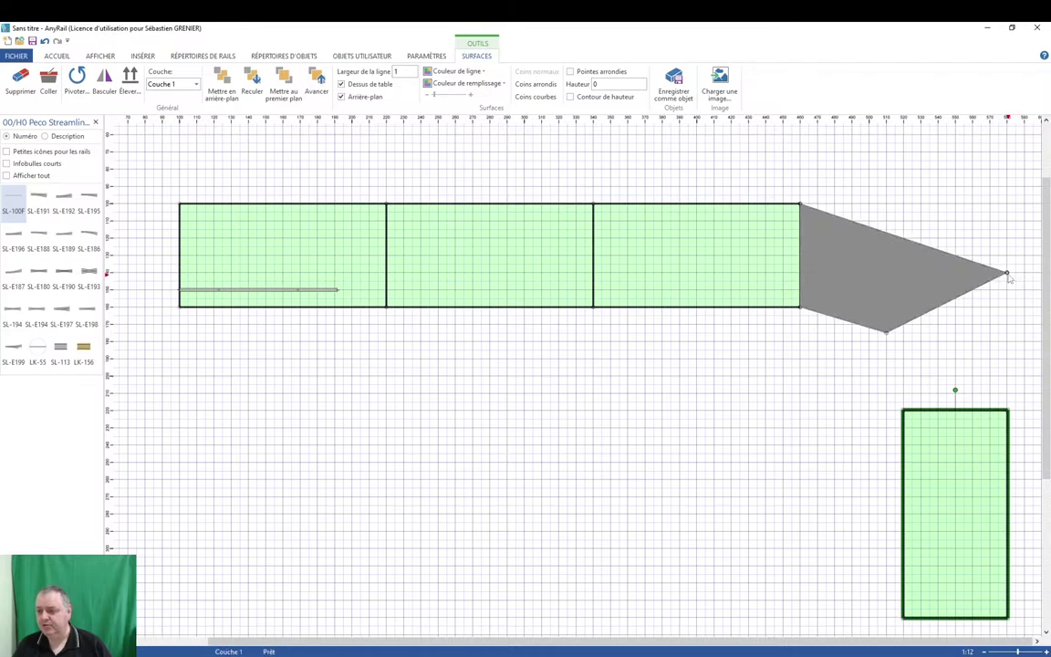
Move the grey surface's outermost point to (550, 130) and place a duplicate of the surface in the empty area below.
drag(1006, 273, 956, 257)
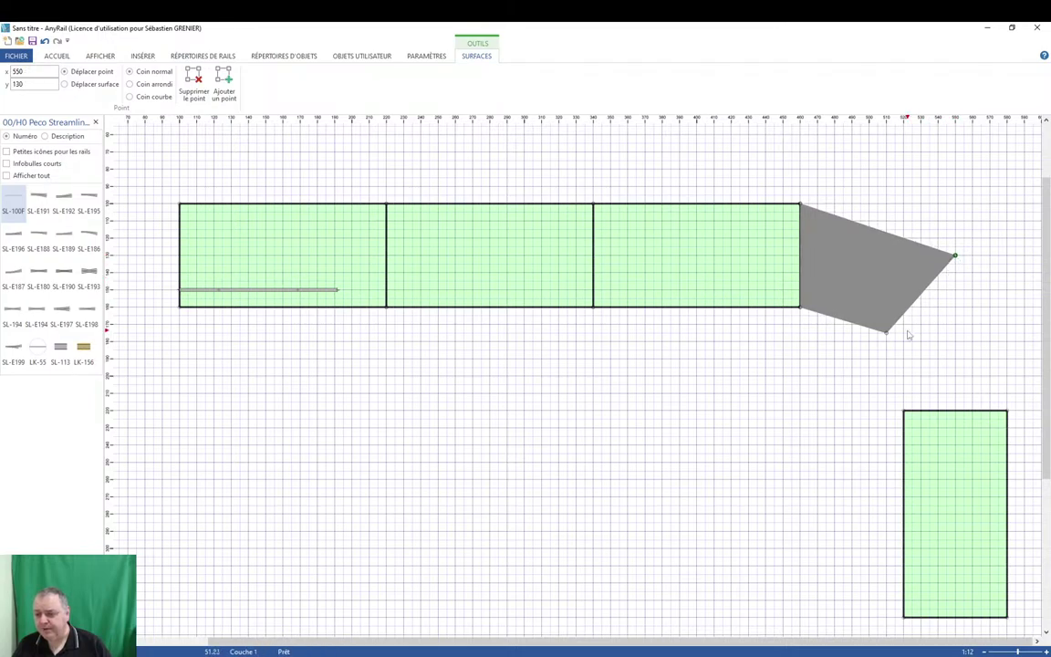
click(847, 327)
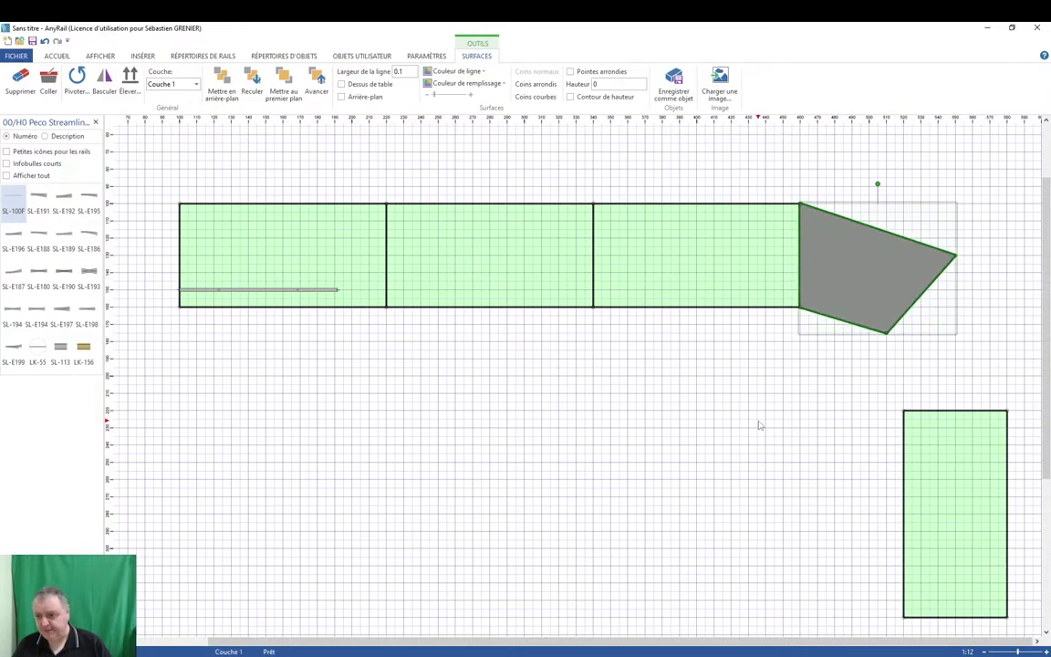
key(ctrl+v)
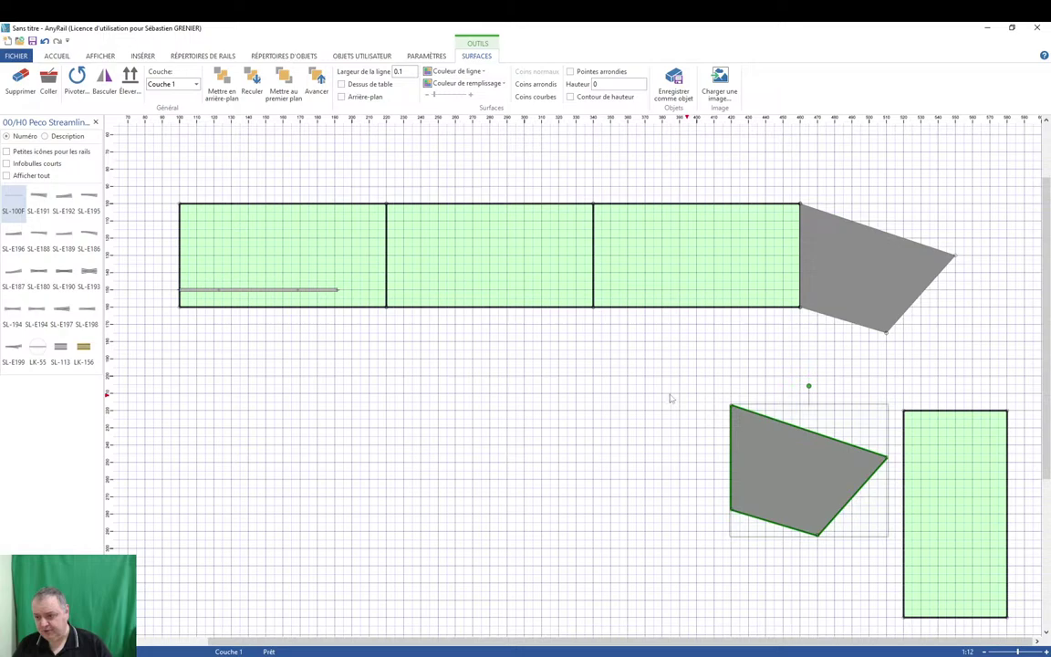
Rotate the duplicated grey surface by -45 degrees.
right_click(831, 440)
click(860, 456)
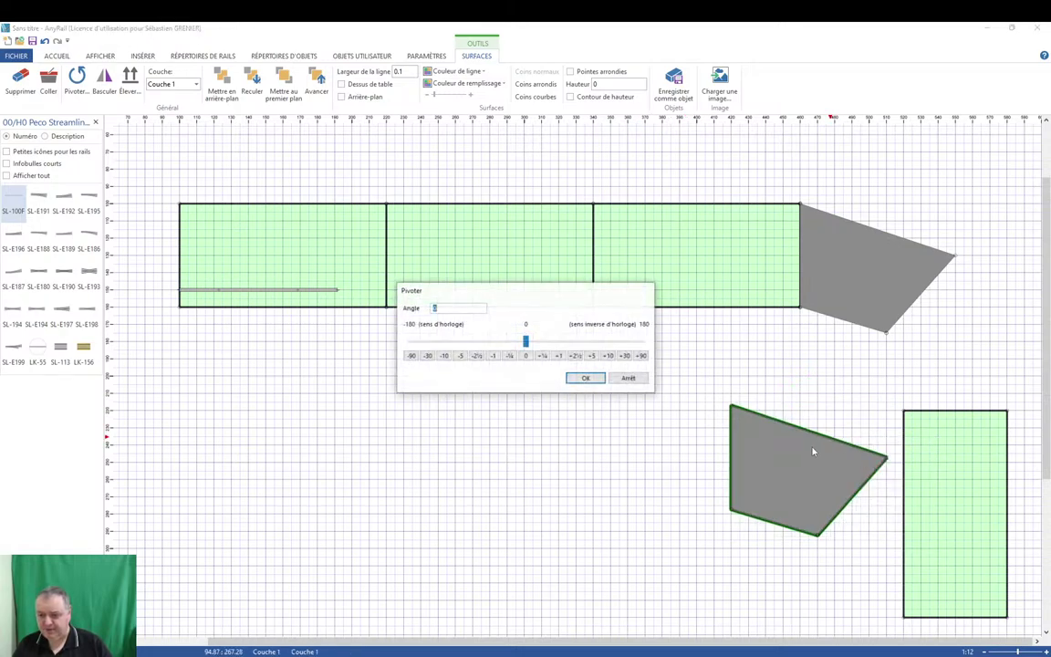
click(427, 356)
click(443, 356)
click(460, 356)
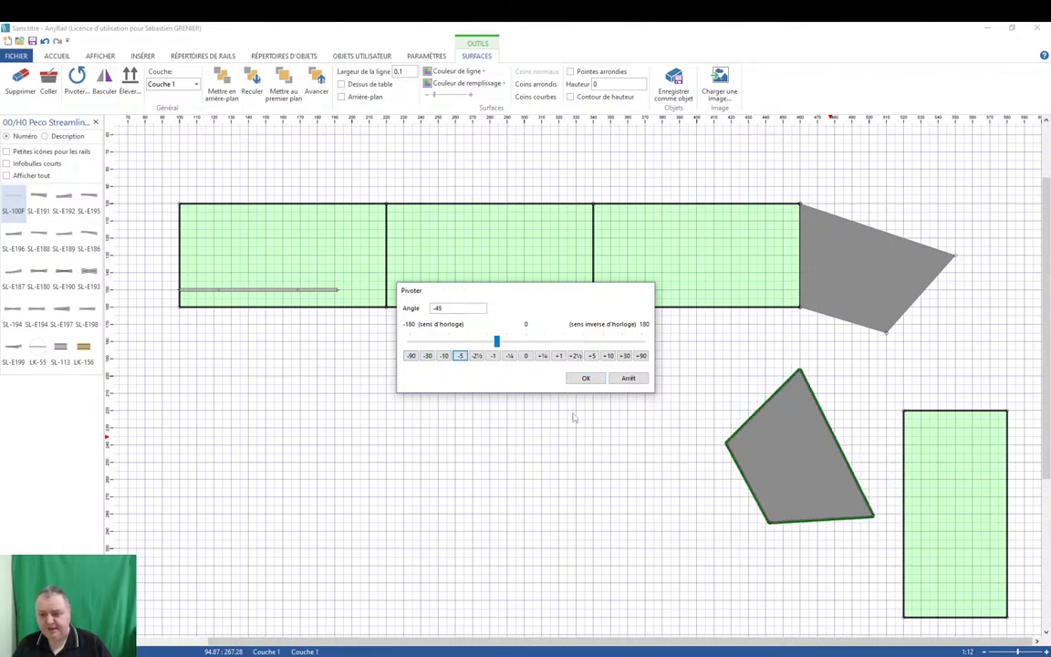
click(586, 378)
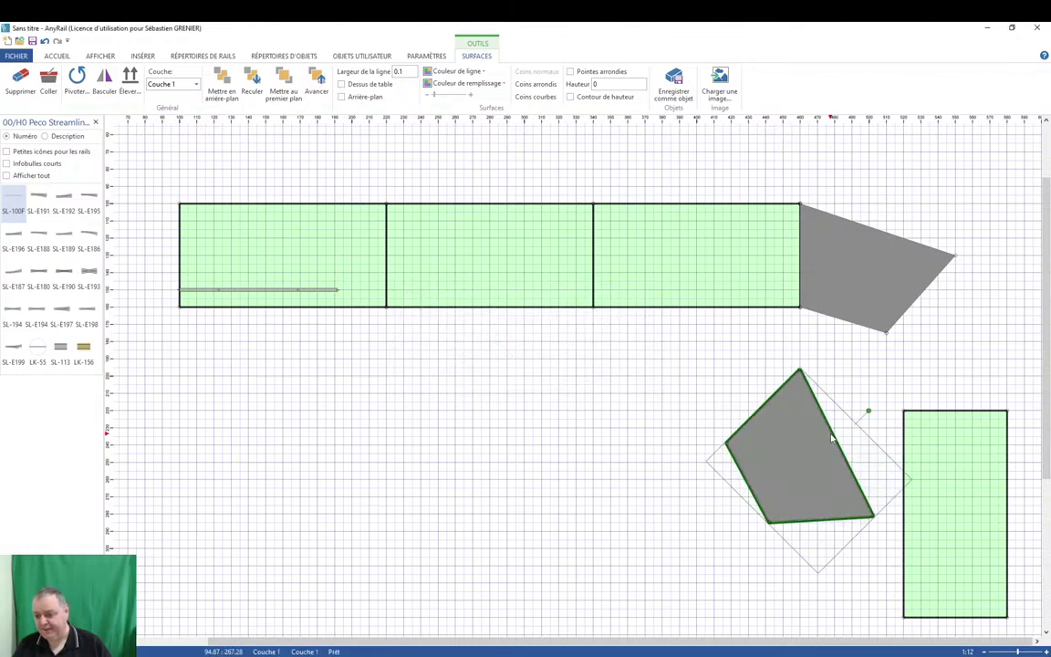
Place the rotated grey copy on the upright board's upper edge and snap its outer lower point to the corner at (580, 220).
drag(830, 437, 970, 329)
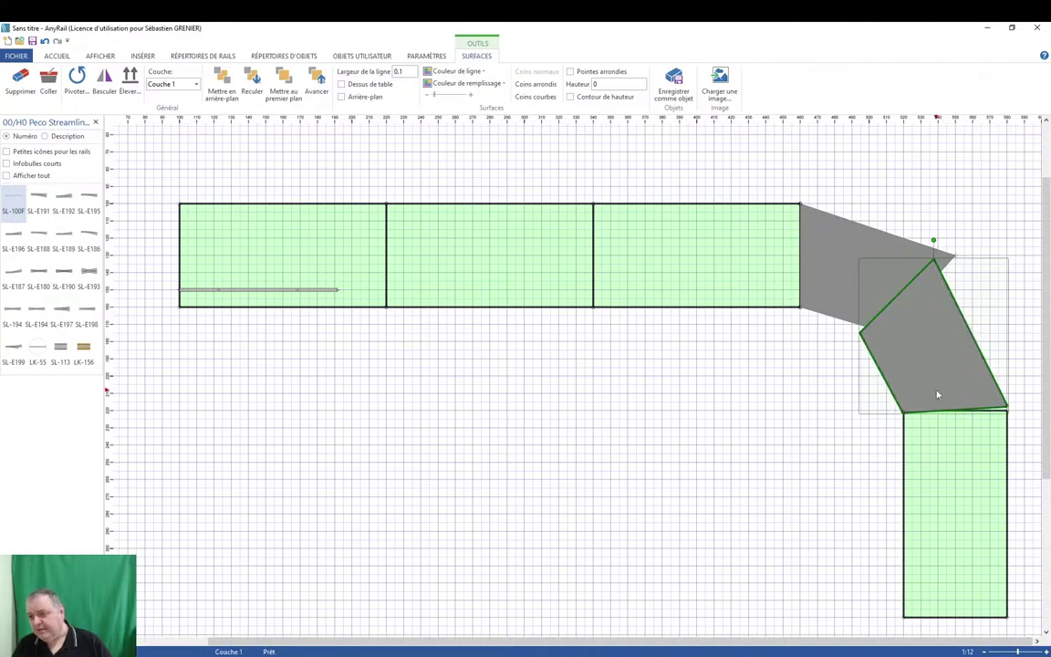
click(969, 322)
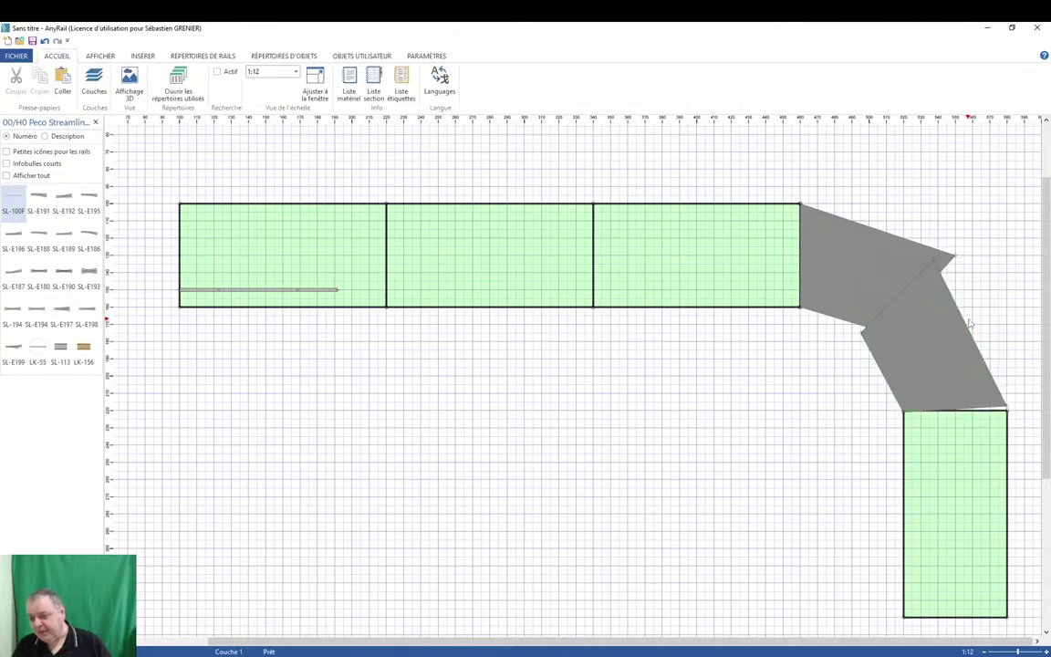
click(1007, 410)
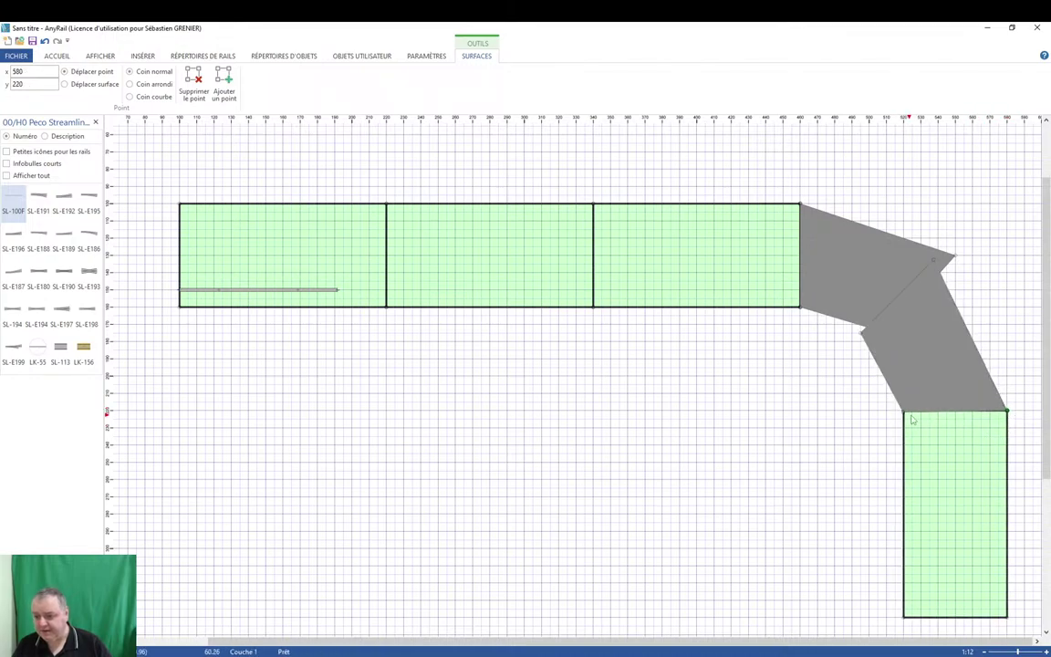
scroll(912, 419, up, 3)
drag(892, 409, 933, 384)
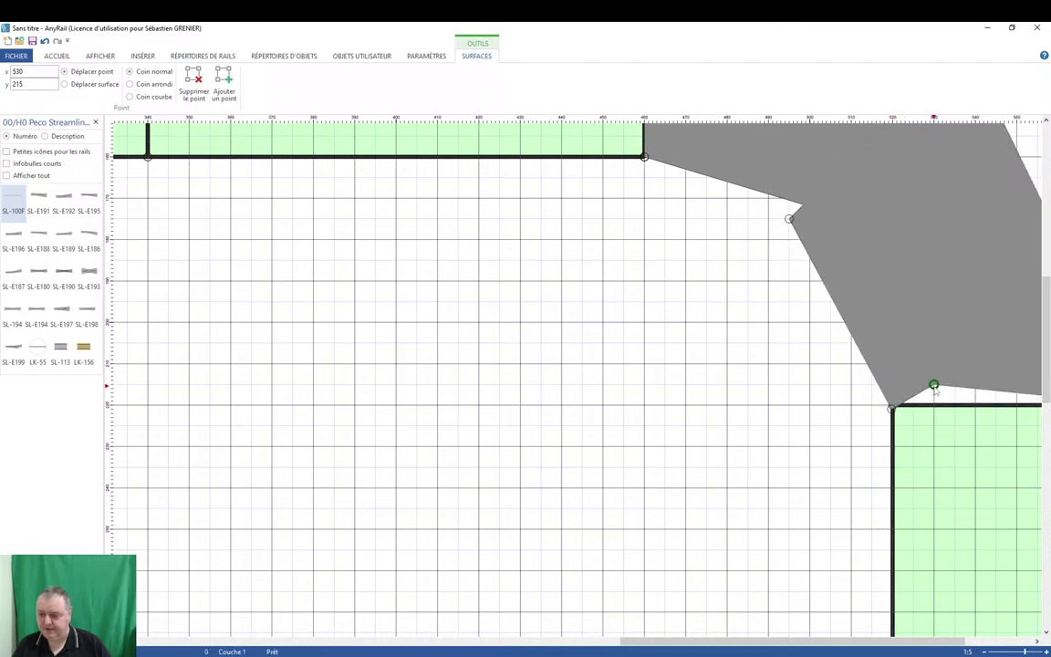
key(ctrl+z)
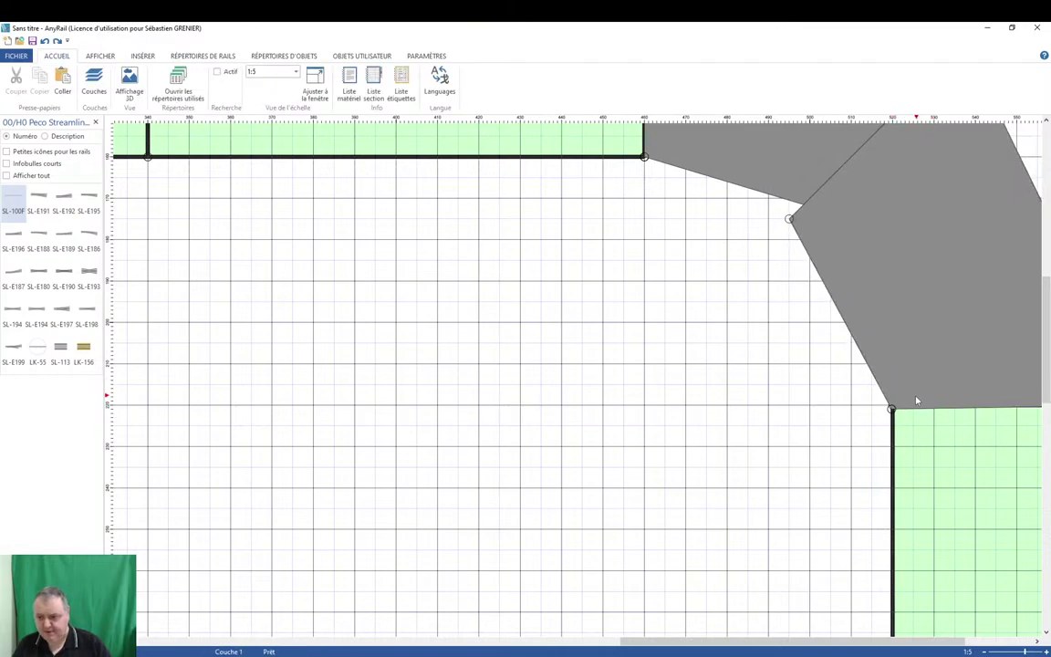
Separate the overlapping points at the upright board's inner corner, pulling two grey-surface points to (520, 210) and (510, 210).
click(893, 411)
drag(893, 411, 892, 365)
click(891, 409)
drag(891, 410, 850, 365)
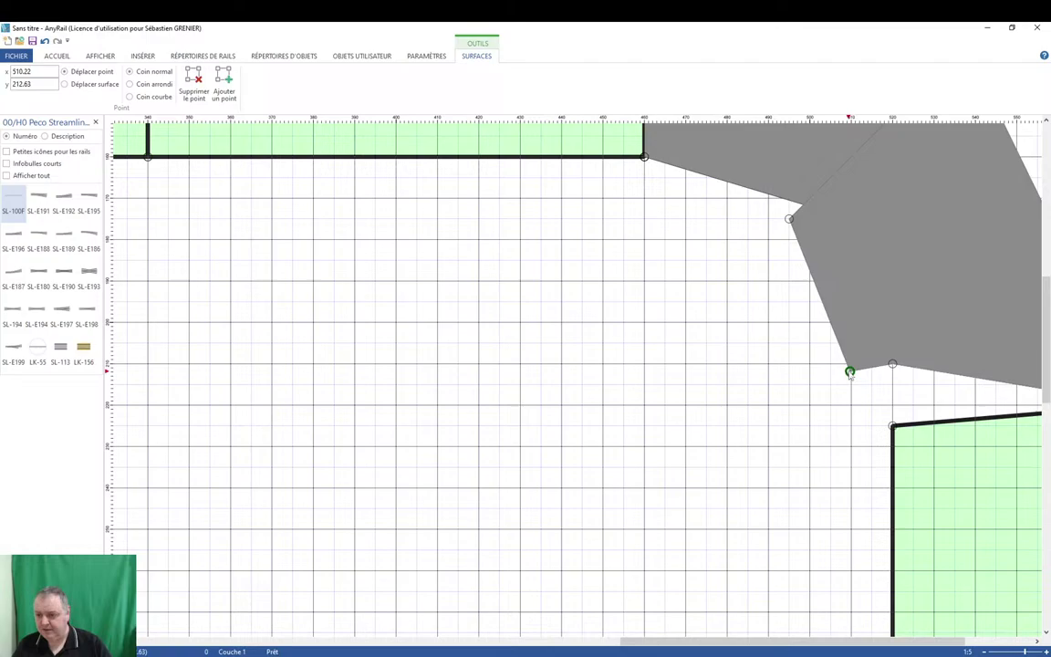
Return the upright board's inner corner to (520, 220) and snap the nearest grey-surface point onto it.
click(893, 420)
drag(892, 421, 891, 409)
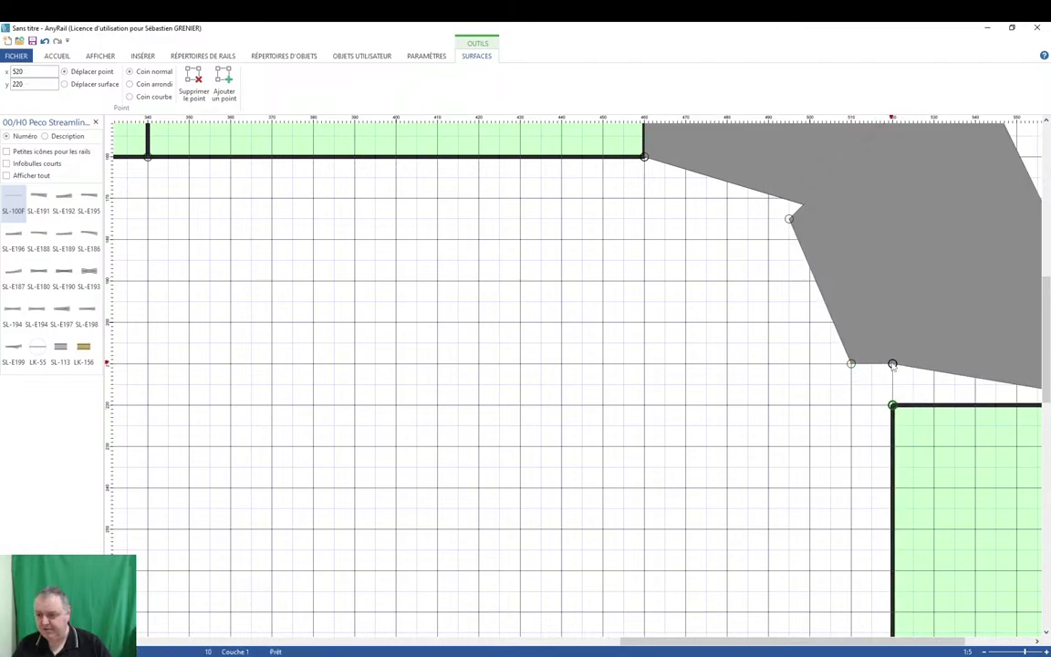
drag(891, 364, 891, 402)
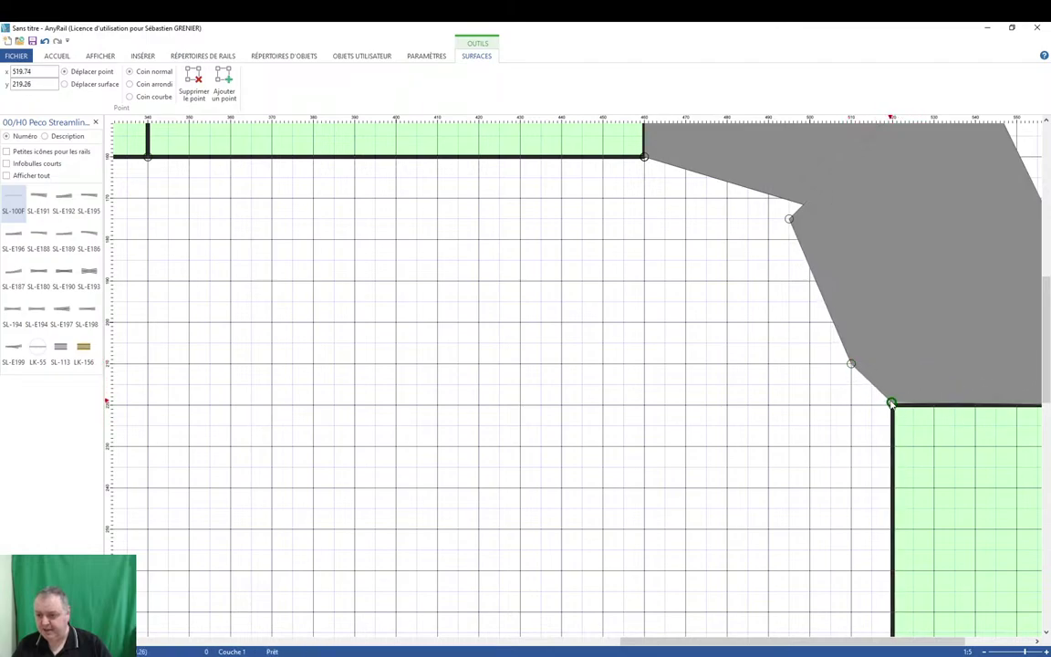
Delete the surplus point at (510, 210) from the lower grey surface.
click(851, 363)
right_click(851, 364)
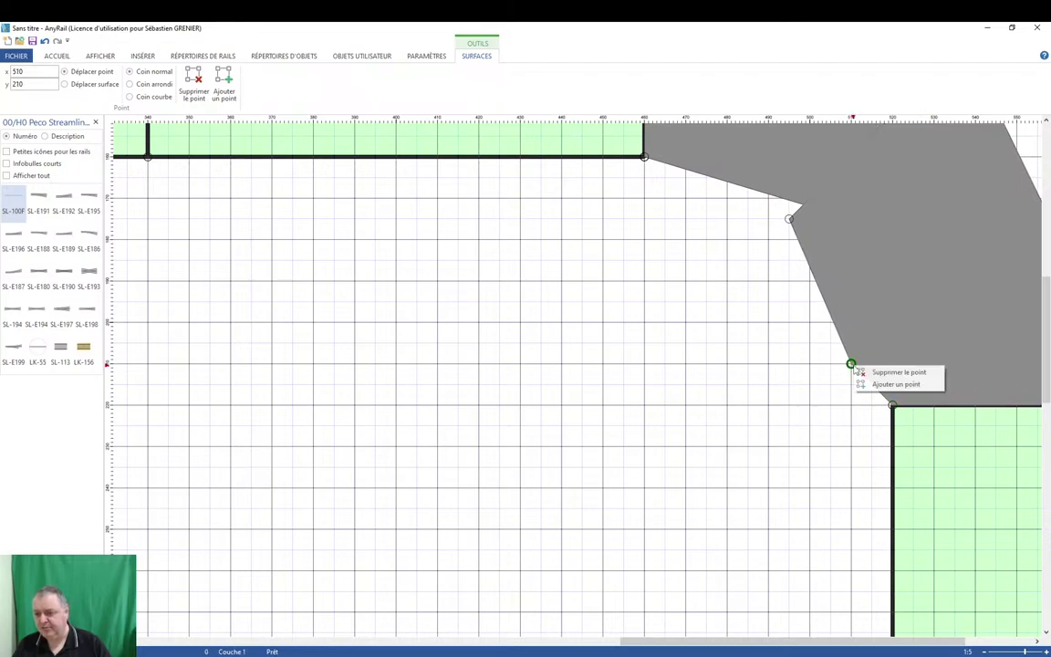
click(898, 373)
scroll(903, 355, down, 3)
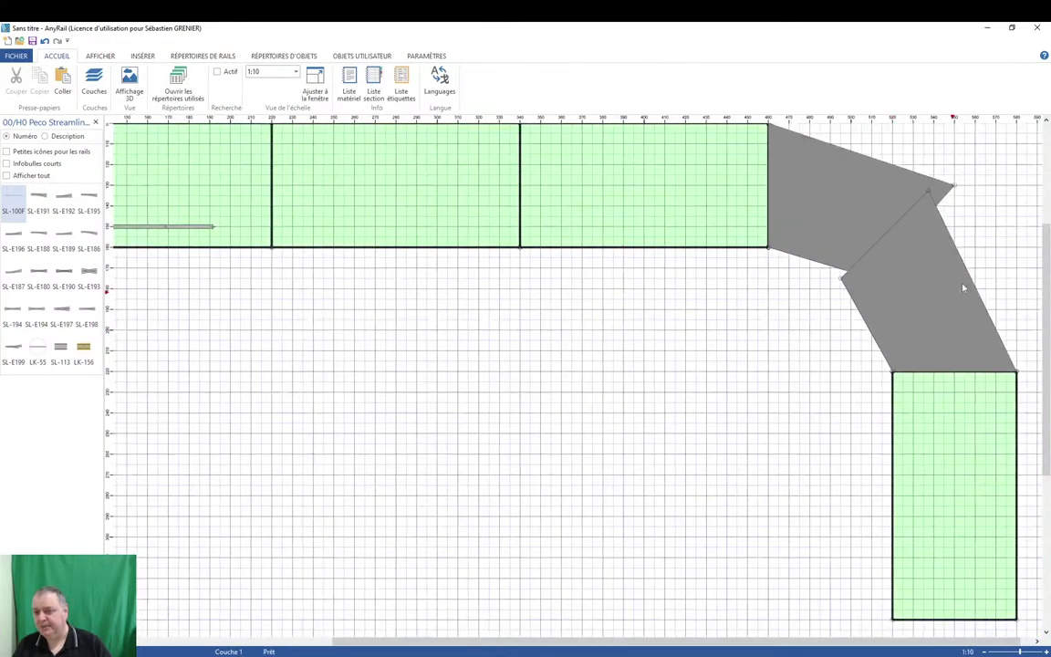
Move the lower grey surface's two upper points to (540, 140) and (500, 180).
scroll(963, 283, up, 4)
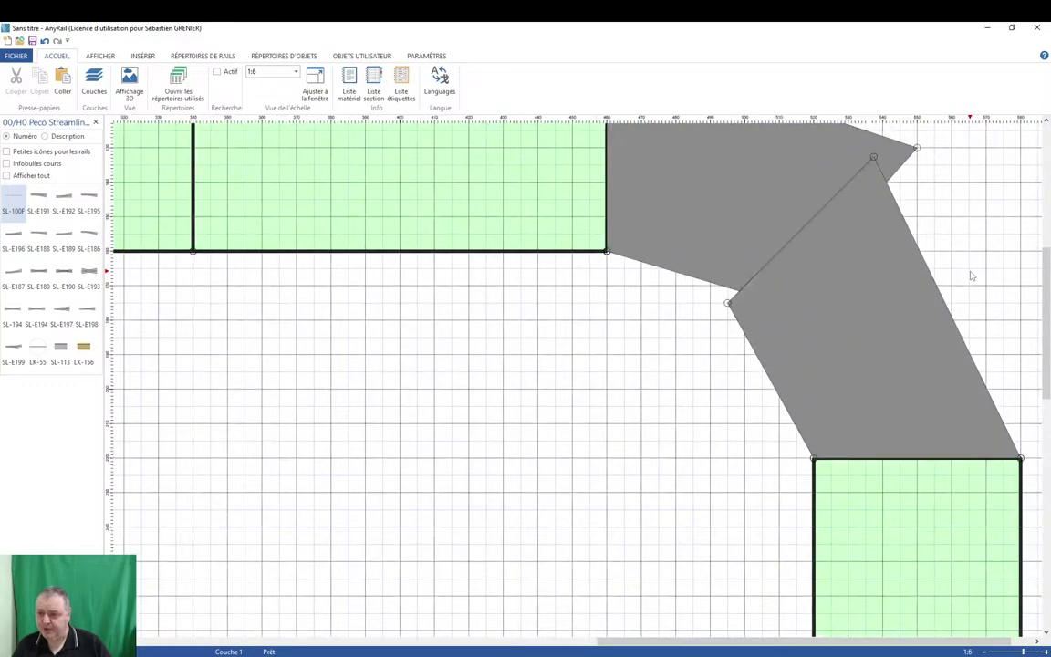
drag(872, 157, 882, 182)
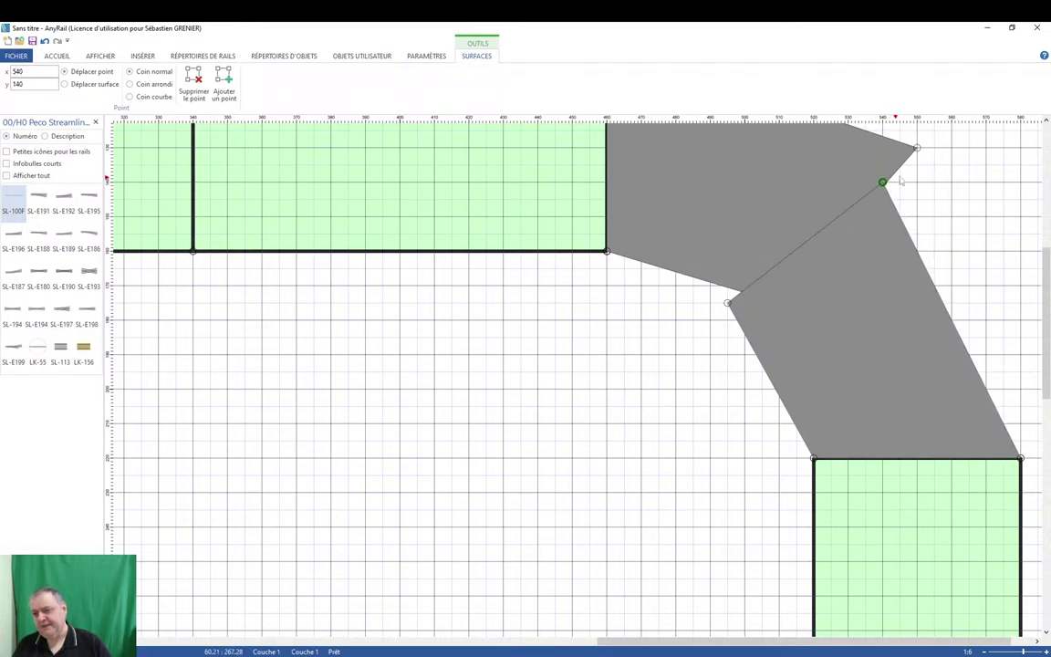
drag(727, 303, 744, 321)
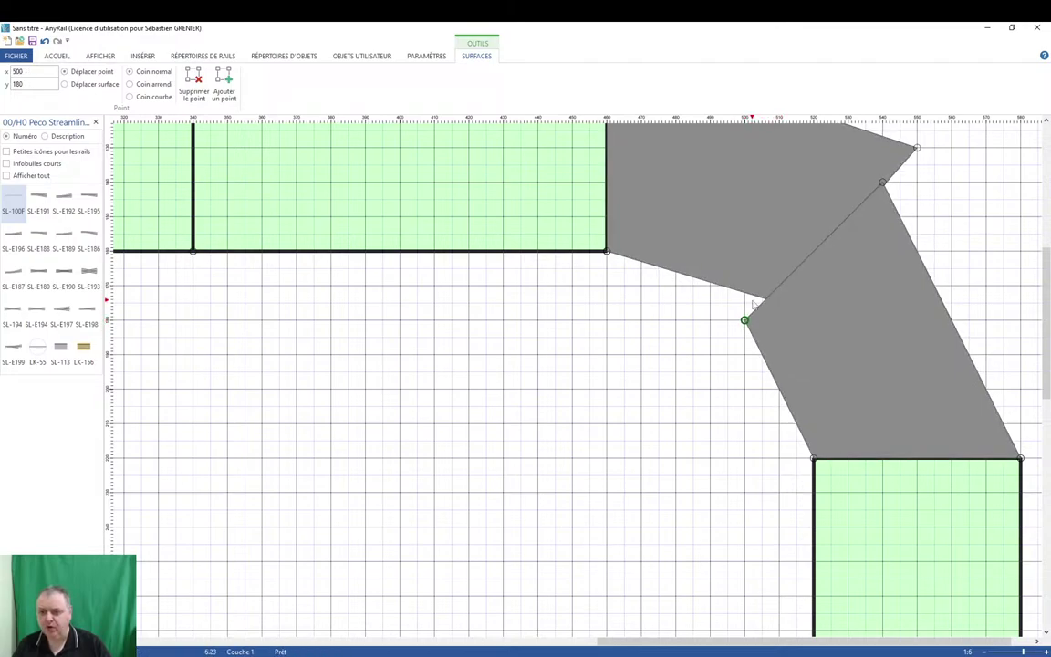
Snap the upper grey surface's outer point to the lower surface's corner at (540, 140) and select the upper surface.
click(750, 298)
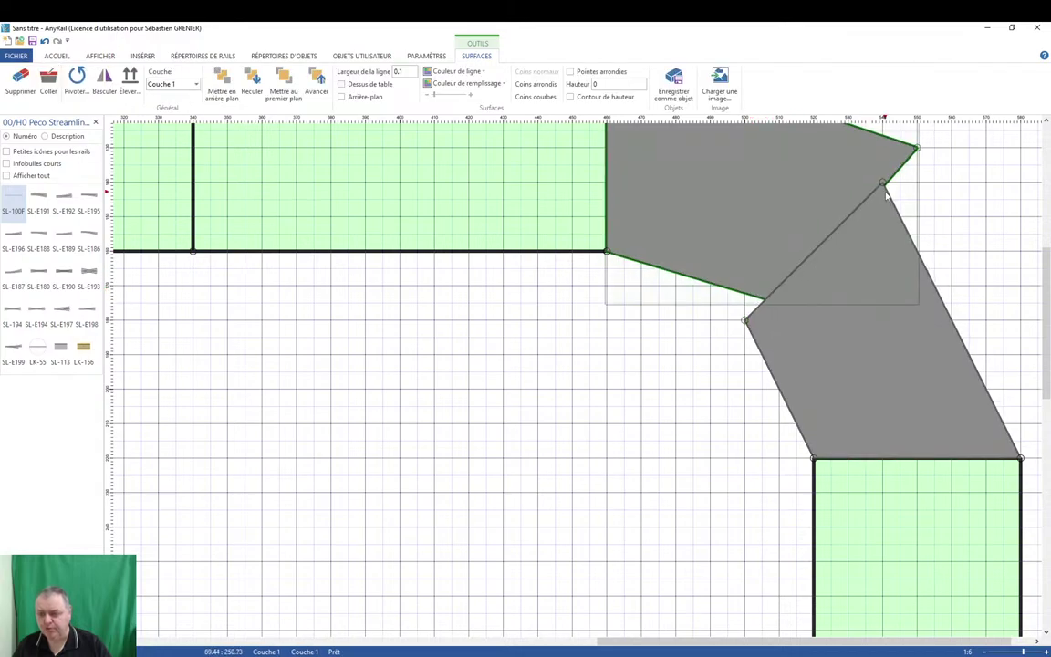
scroll(885, 194, down, 2)
scroll(948, 301, down, 2)
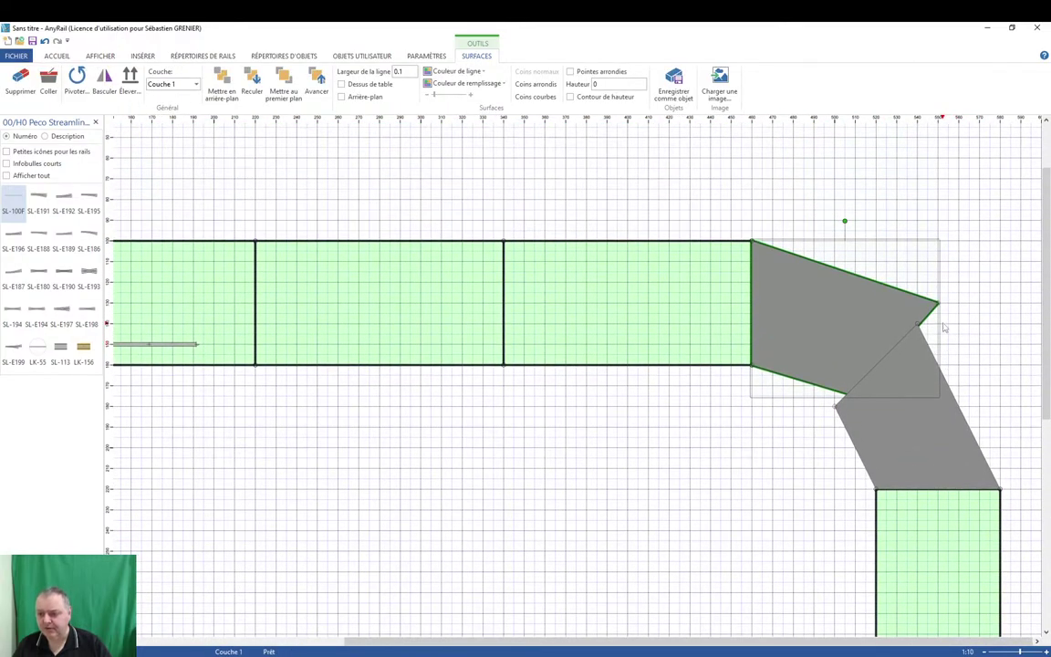
drag(938, 306, 917, 323)
click(836, 396)
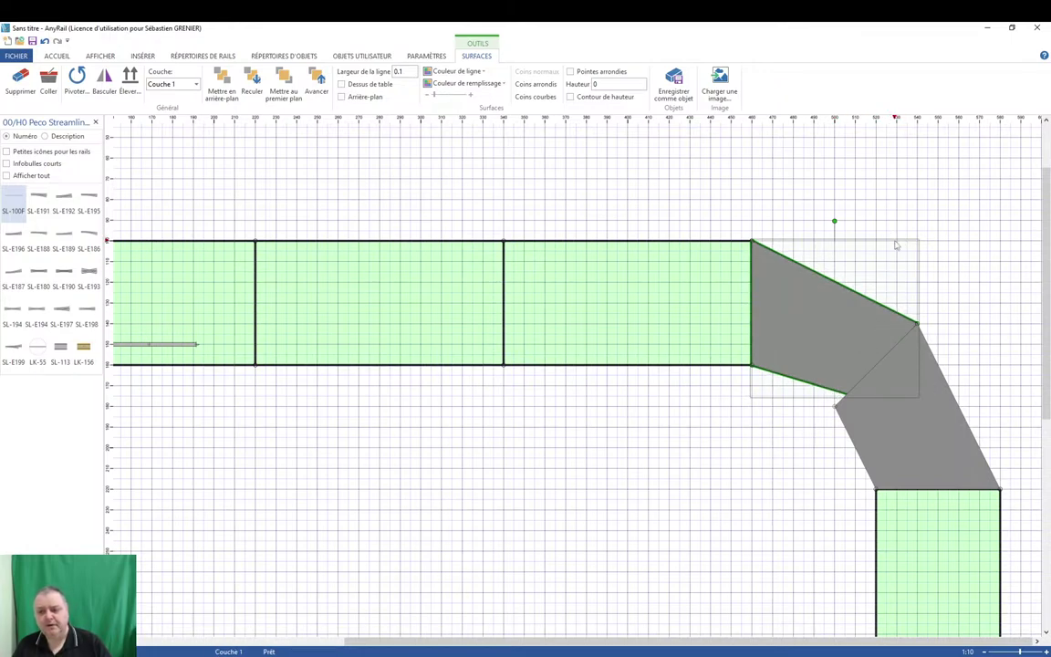
Bring the upper grey surface forward, send it backward once, and bring it forward again in the stacking order.
click(317, 86)
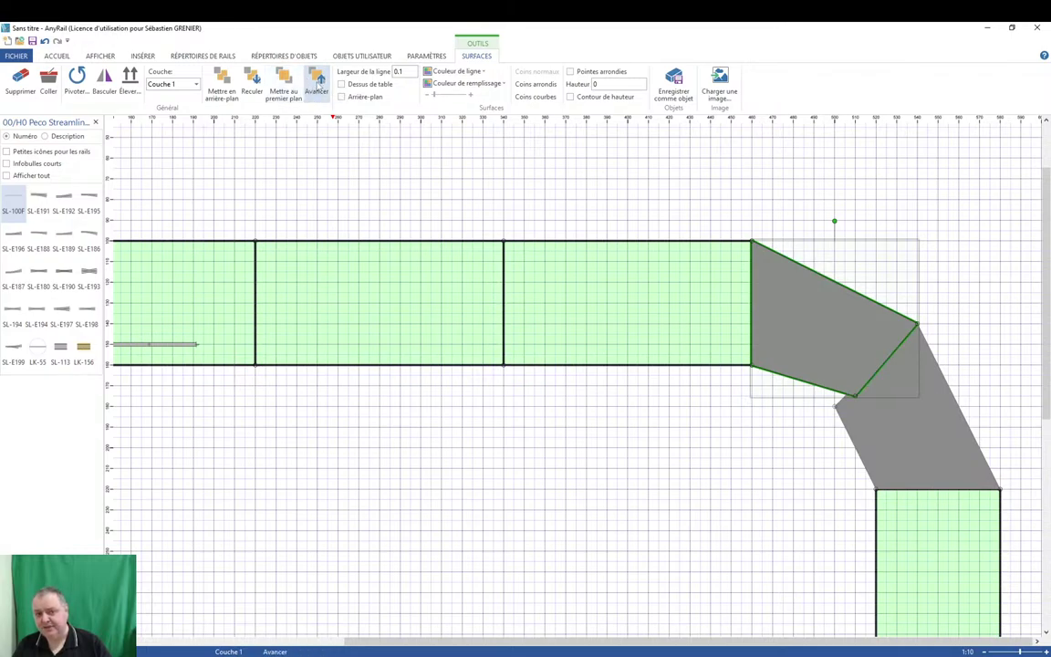
click(256, 82)
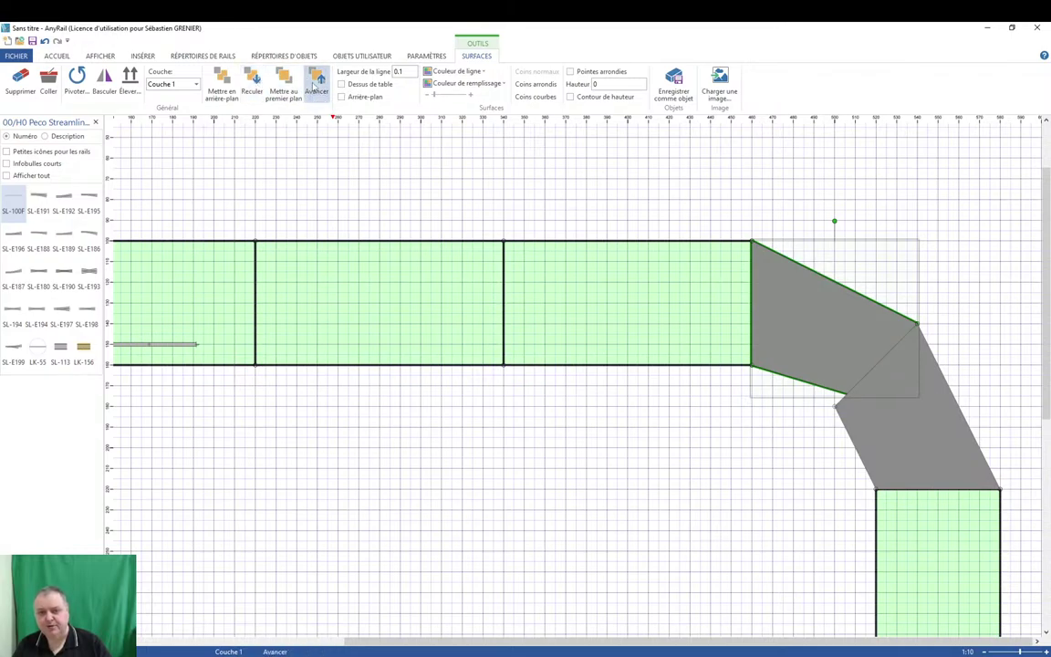
click(316, 84)
Delete the upper grey surface's surplus inner-corner point and snap the remaining one to the joint at (500, 180).
click(856, 401)
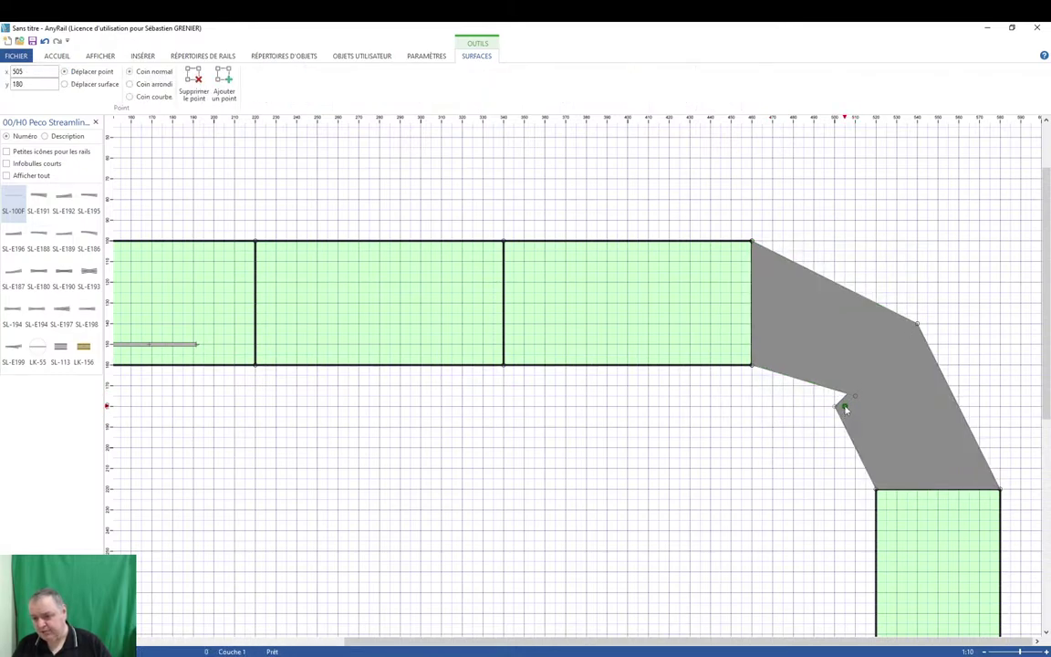
right_click(844, 407)
click(872, 413)
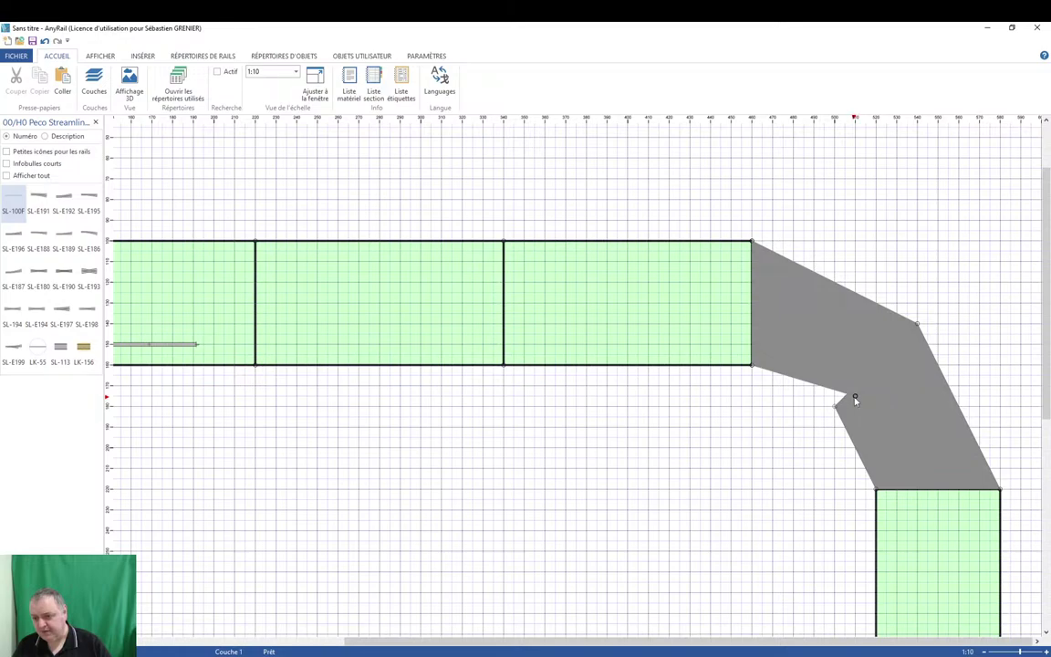
click(837, 403)
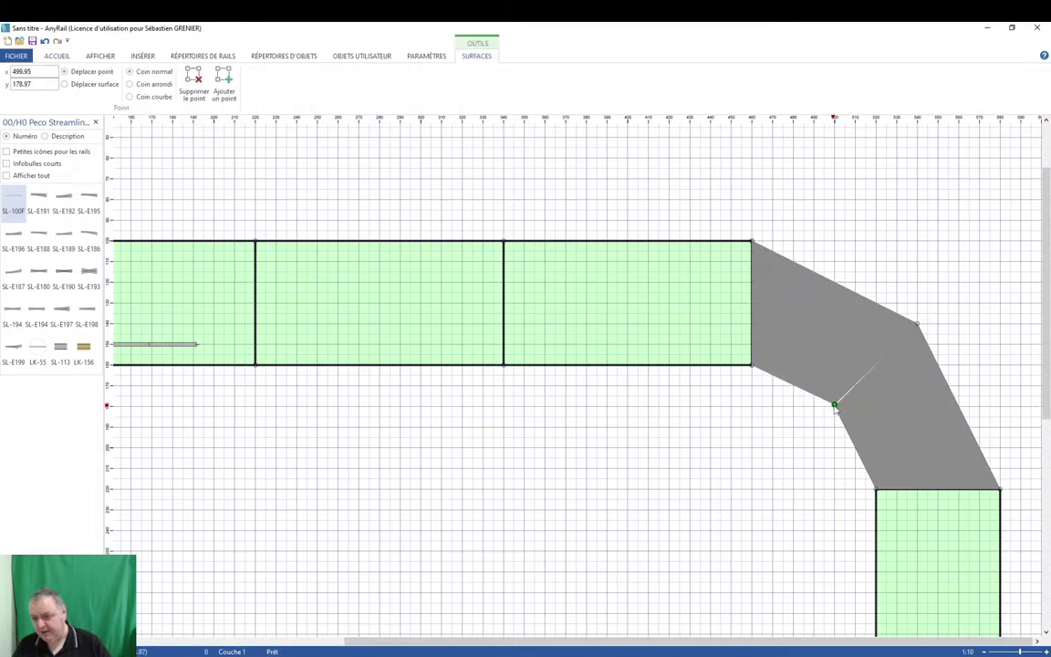
click(966, 357)
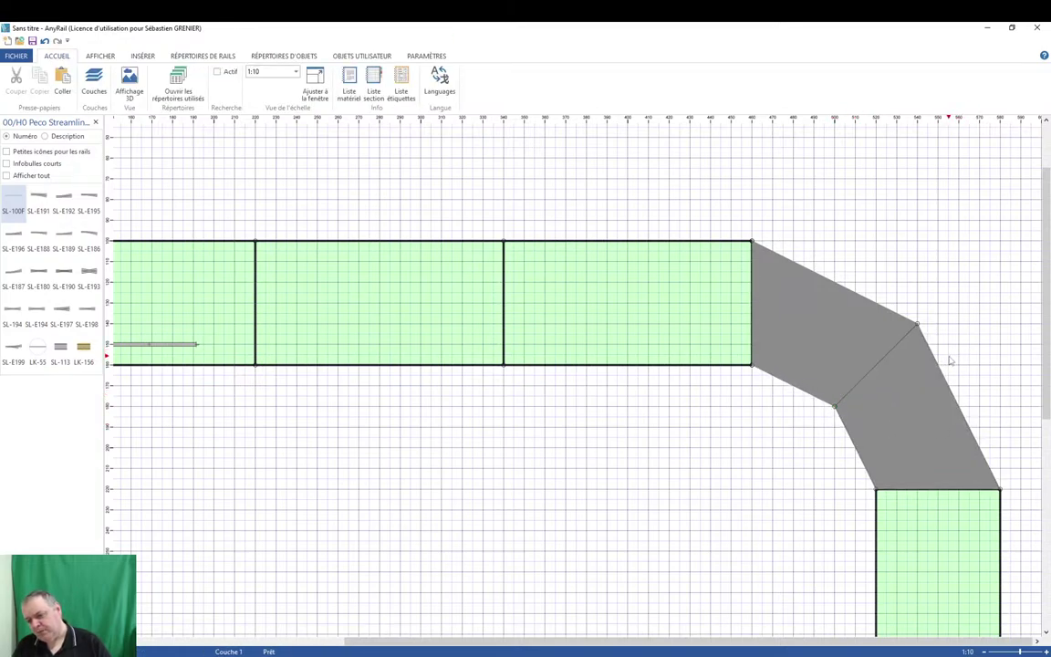
Enable the "Dessus de table" and "Arrière-plan" options for the lower grey corner surface.
scroll(948, 370, up, 2)
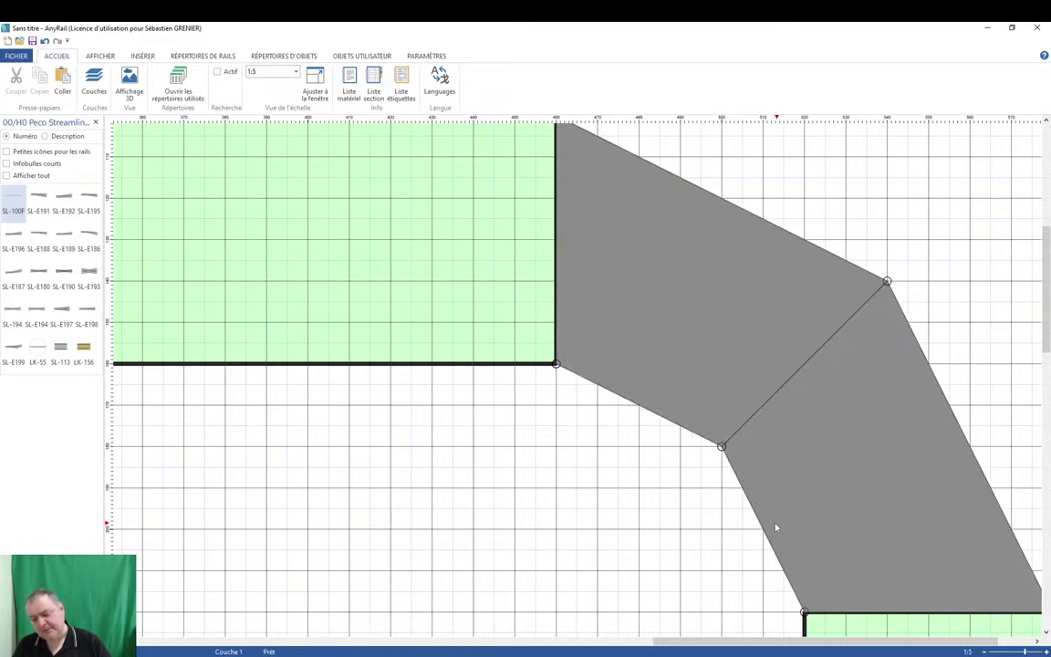
scroll(703, 508, down, 3)
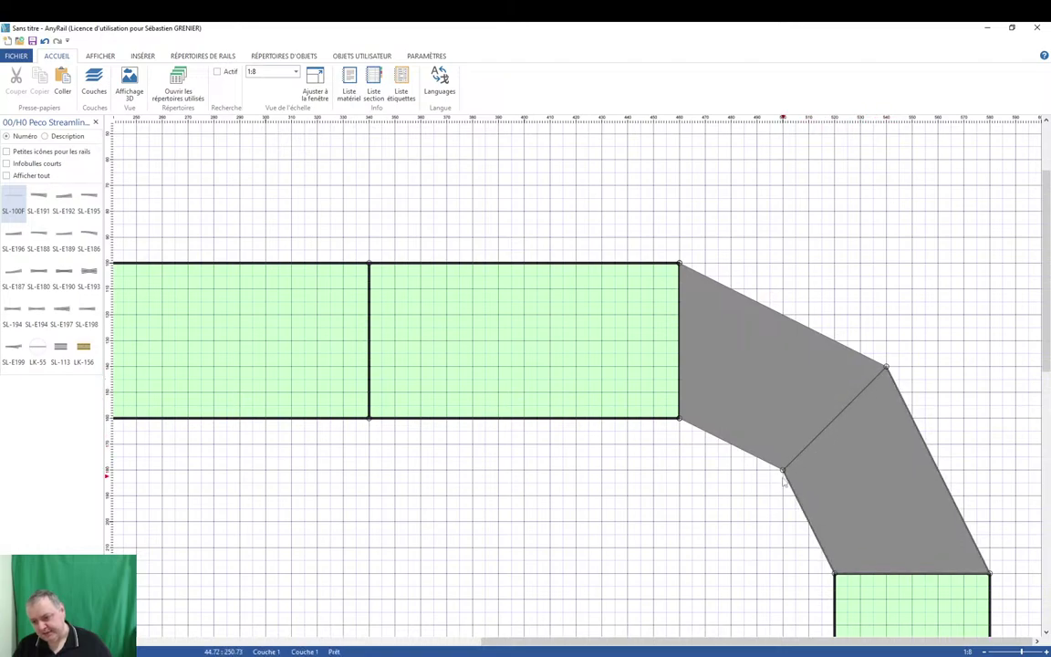
click(842, 347)
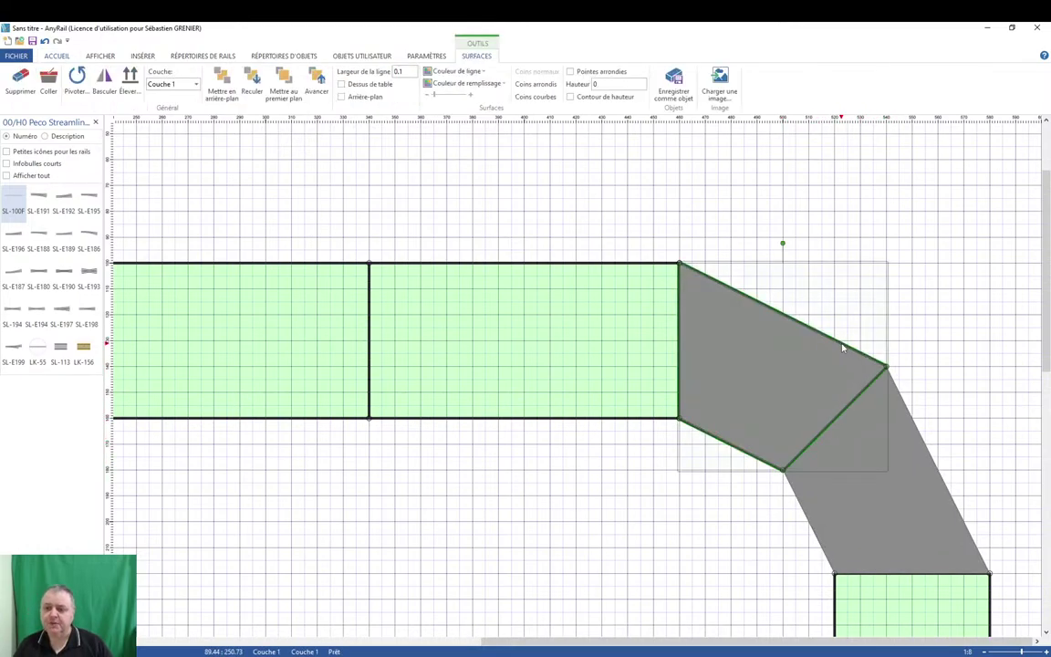
click(905, 408)
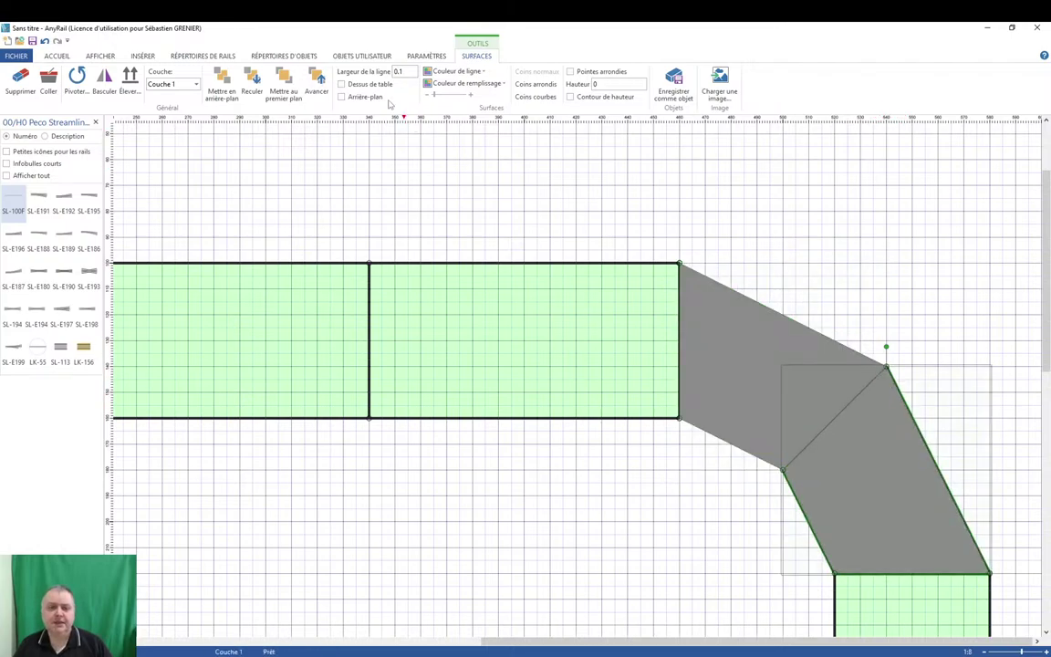
click(342, 83)
click(341, 96)
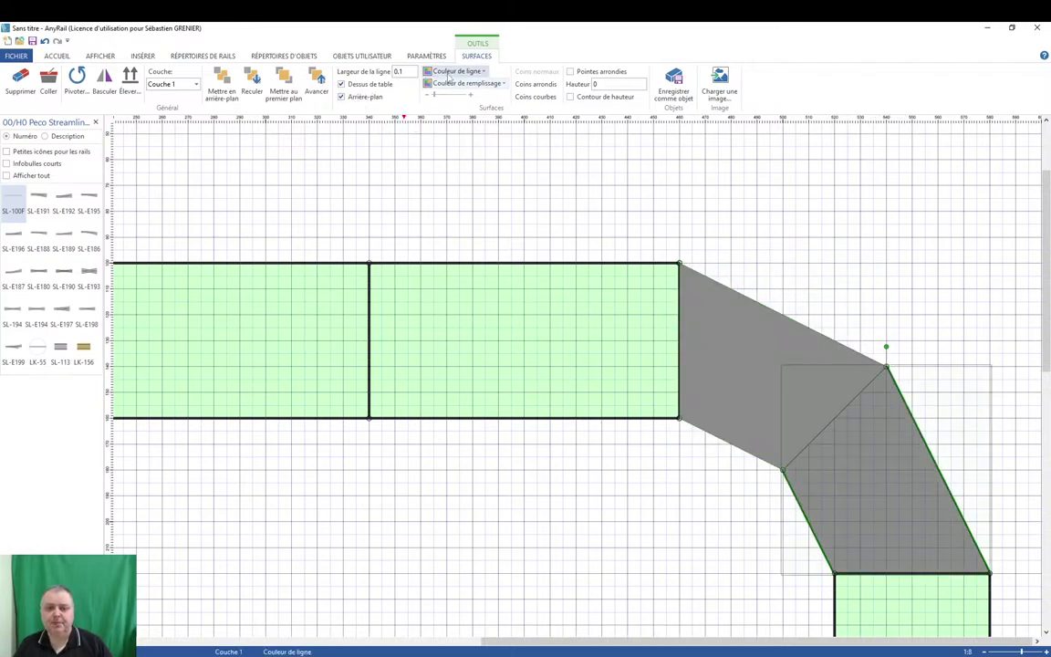
Give the lower corner surface a light green fill and set its line width to 1.
click(447, 84)
click(529, 113)
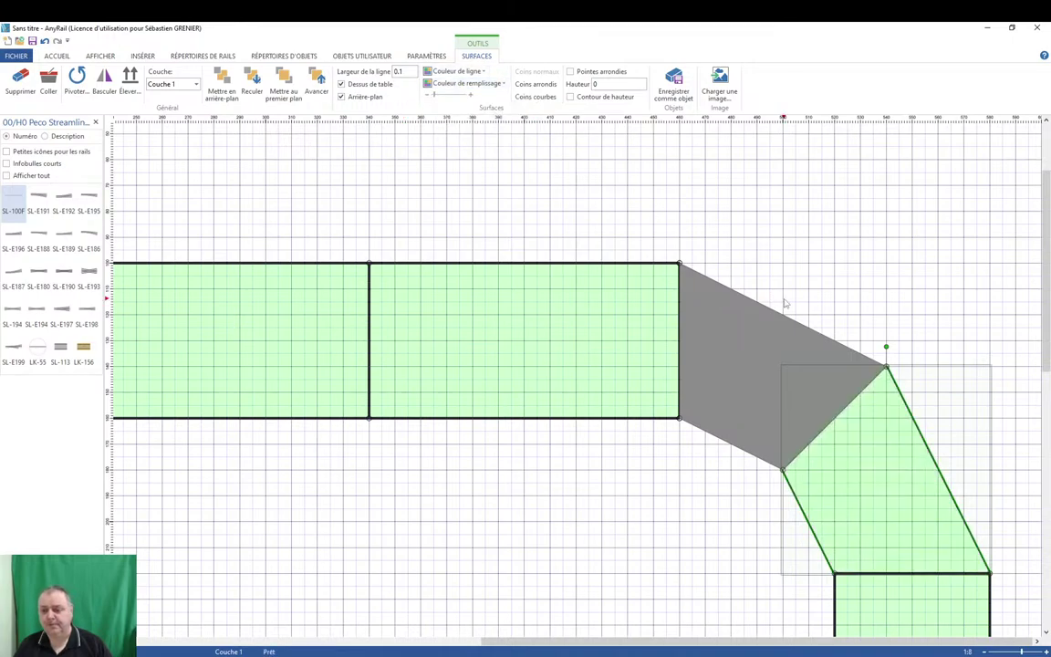
double_click(405, 73)
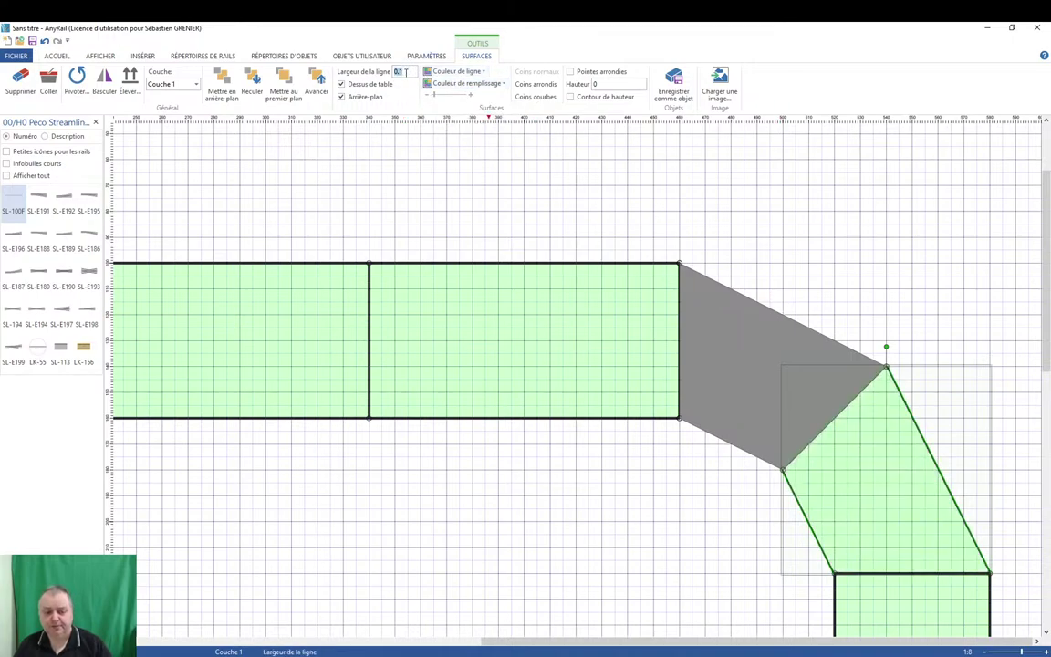
text(1)
key(Return)
Give the upper corner surface a black outline with line width 1 and a light green fill.
click(808, 331)
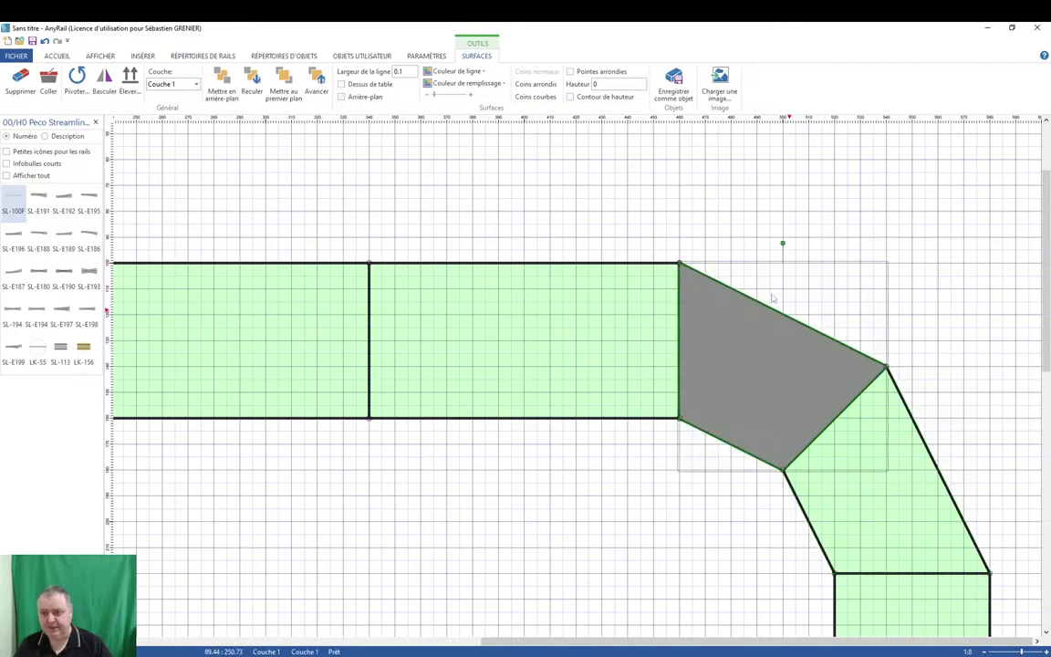
click(481, 71)
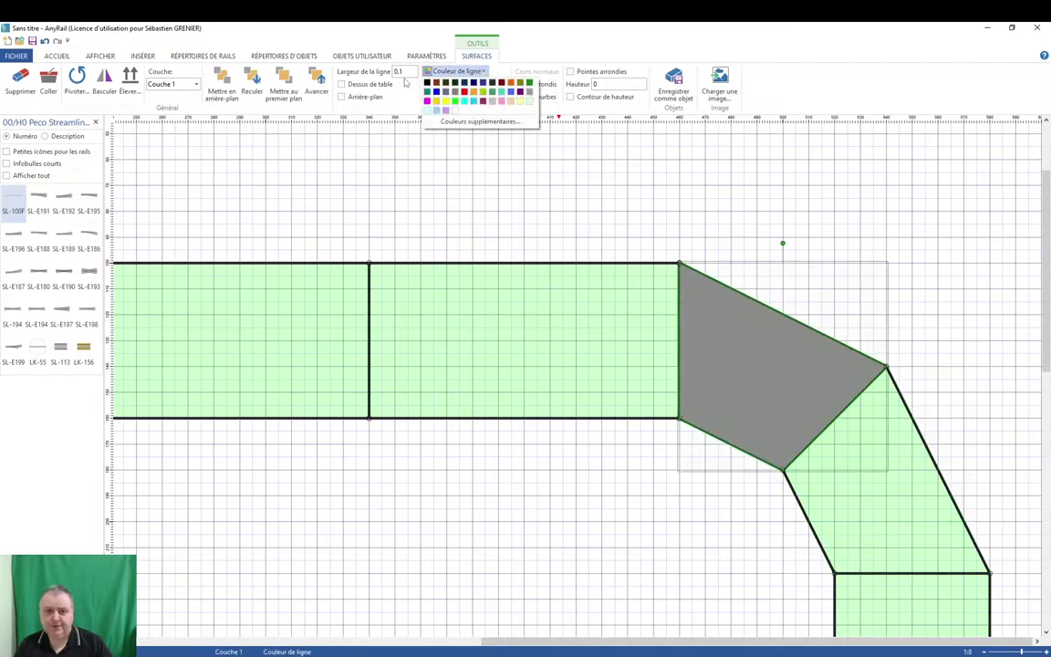
click(426, 82)
click(478, 84)
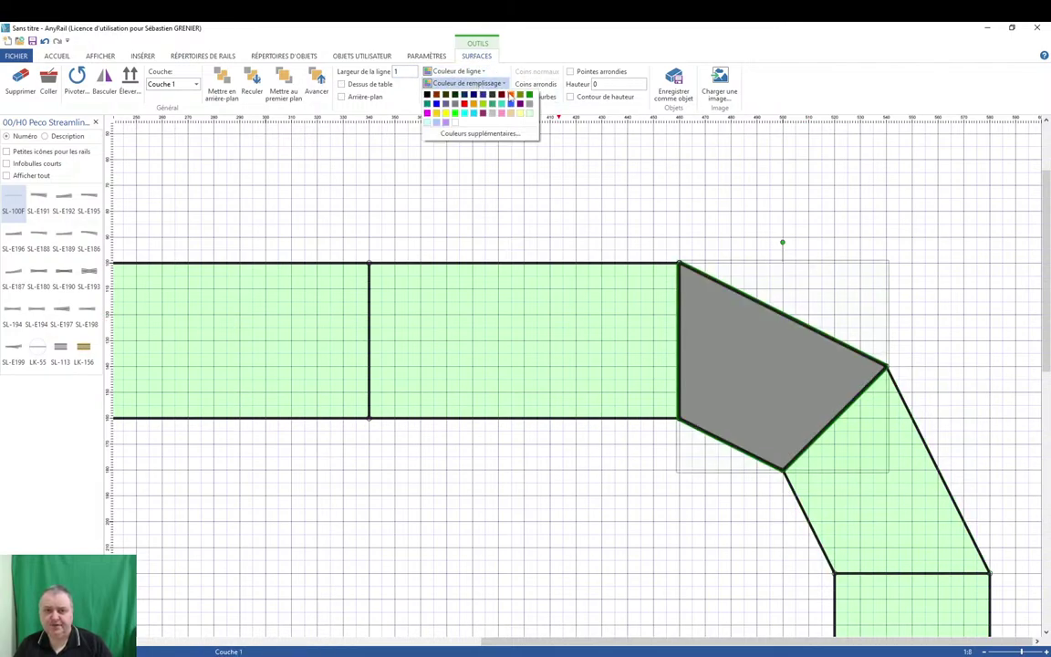
click(477, 103)
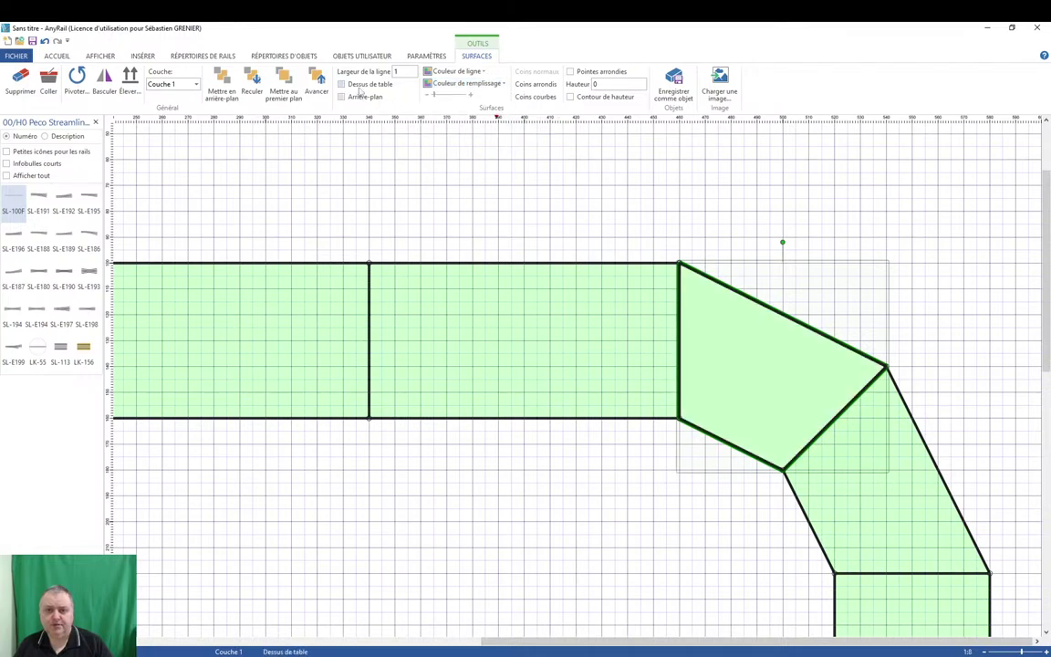
click(571, 219)
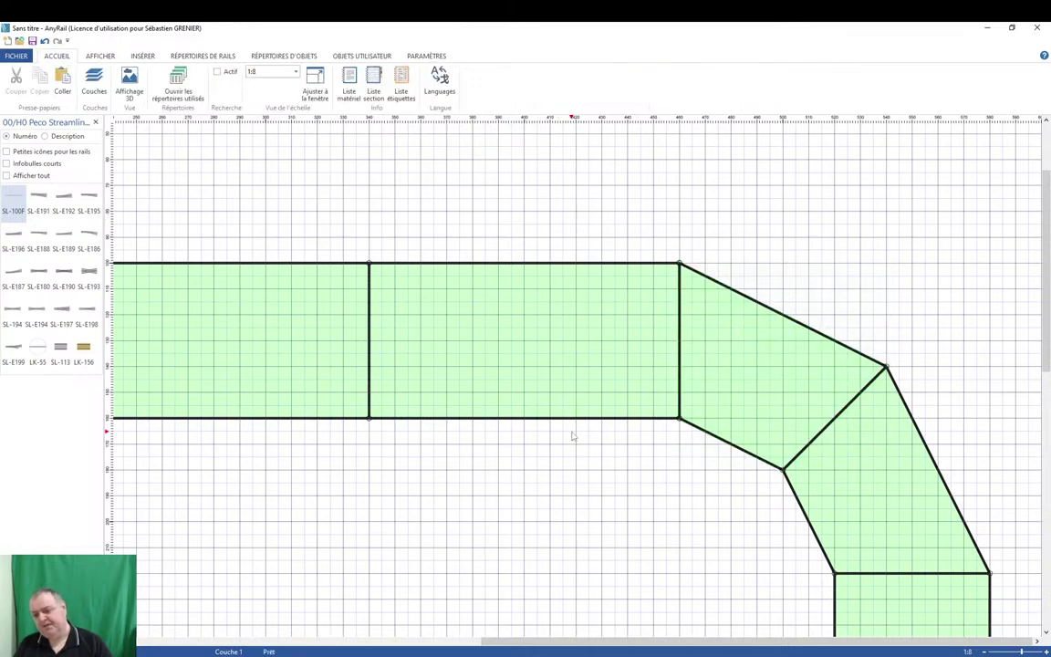
Look at the whole layout in the 3D view and return to 2D design mode.
scroll(570, 434, down, 4)
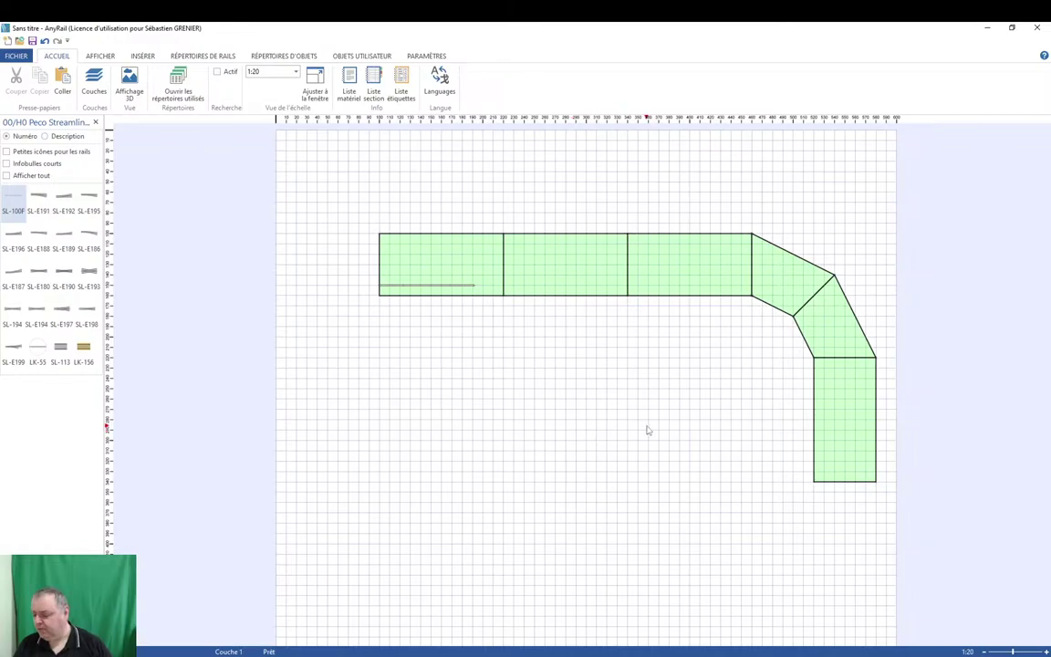
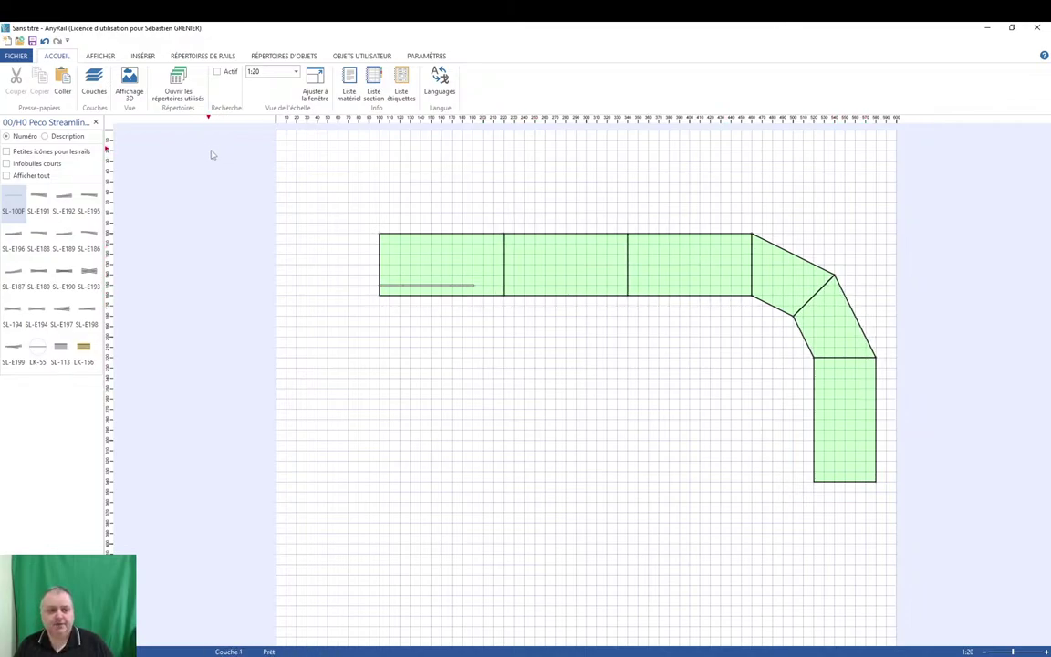
click(130, 90)
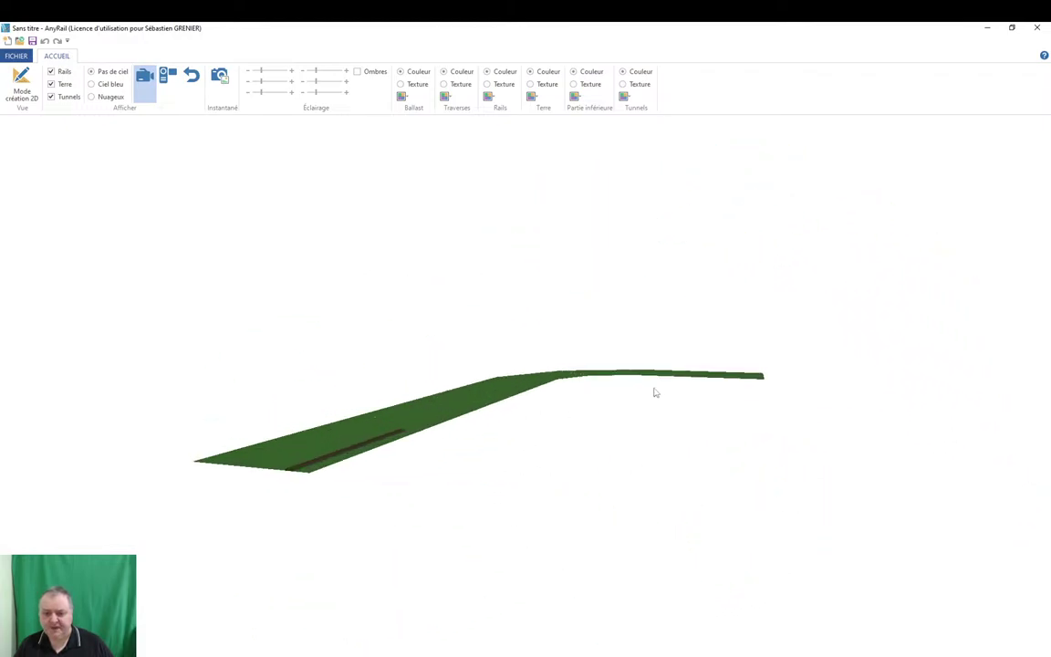
click(22, 86)
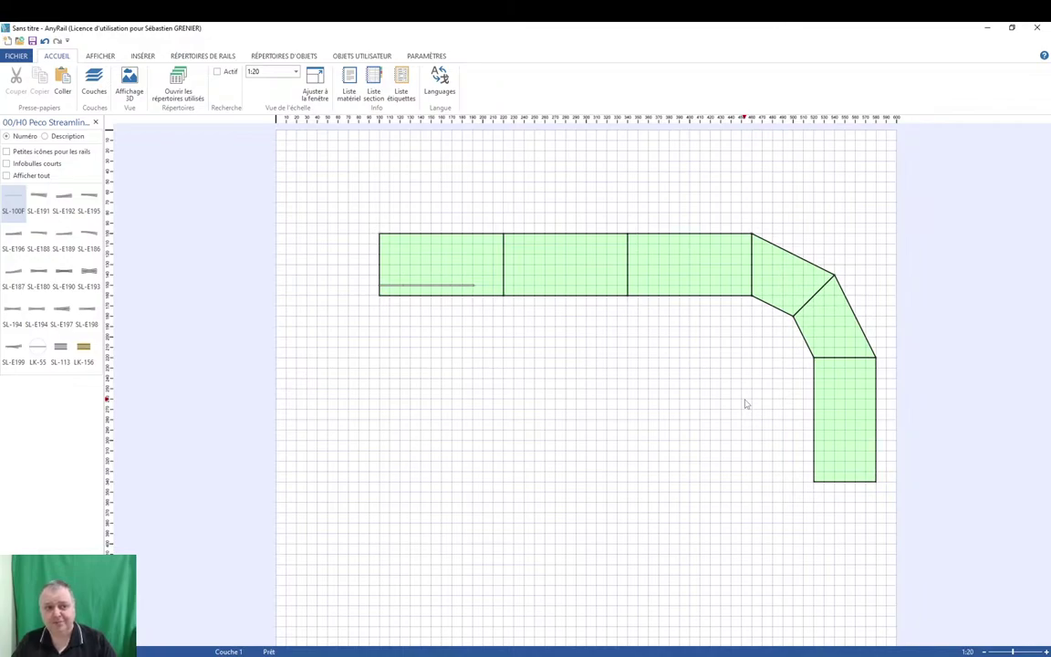
Show the layers list, widen it slightly, and select the first board and its flex track in turn to check their layer.
click(95, 83)
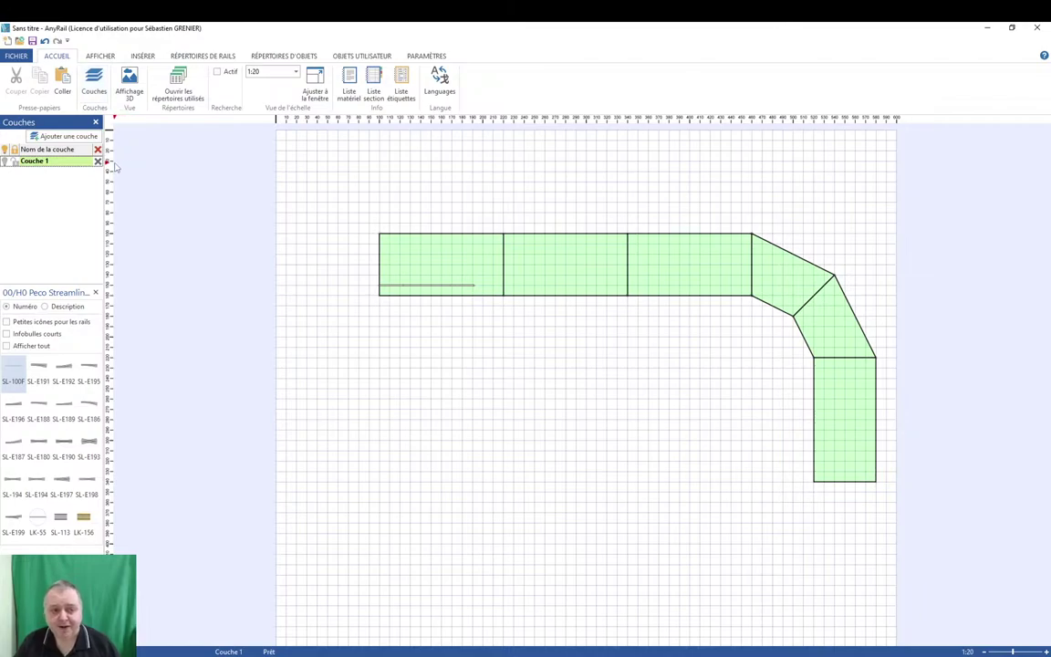
drag(111, 163, 126, 165)
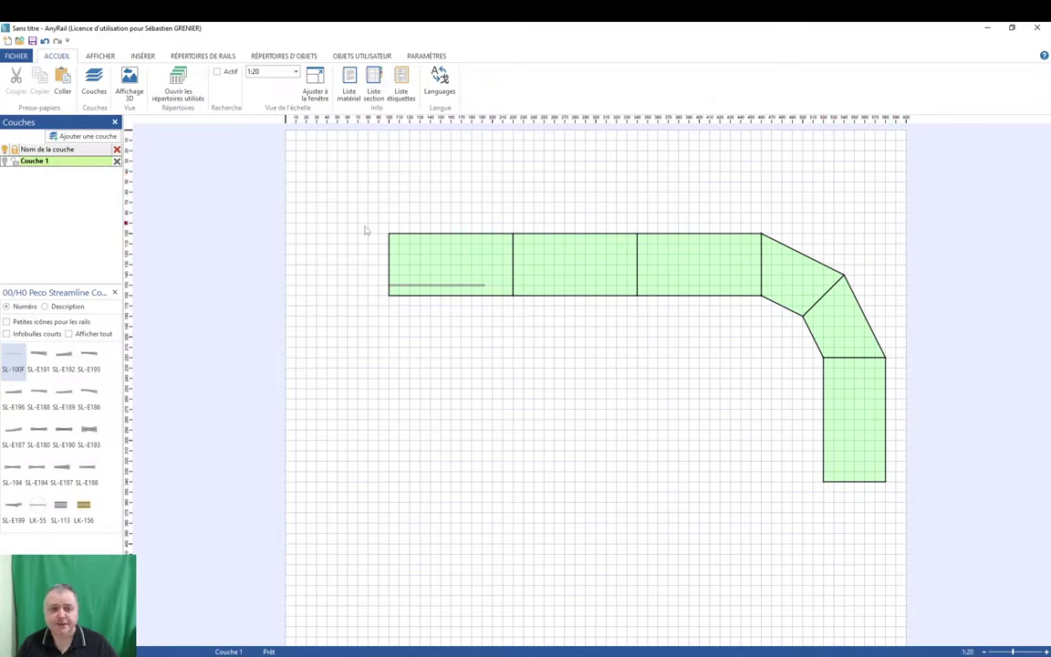
click(449, 236)
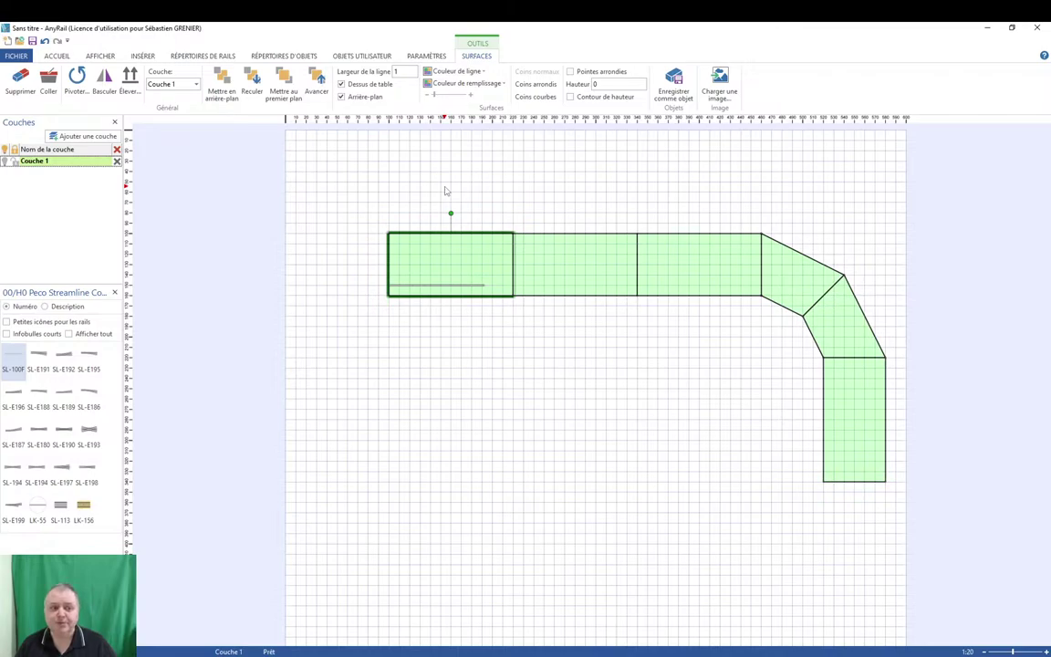
click(565, 411)
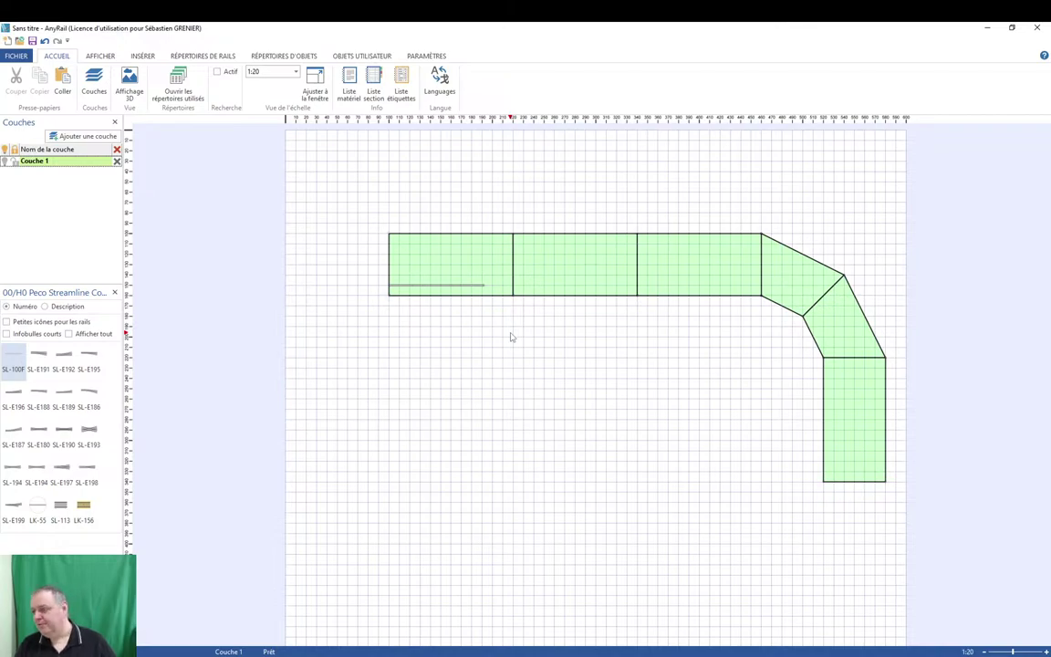
click(452, 287)
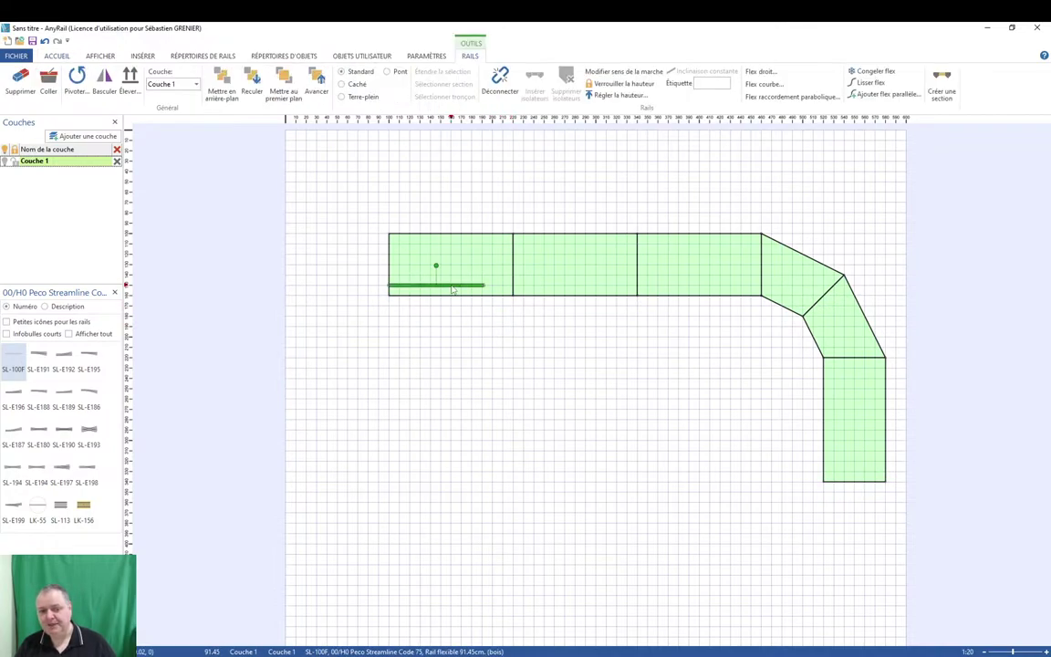
click(483, 352)
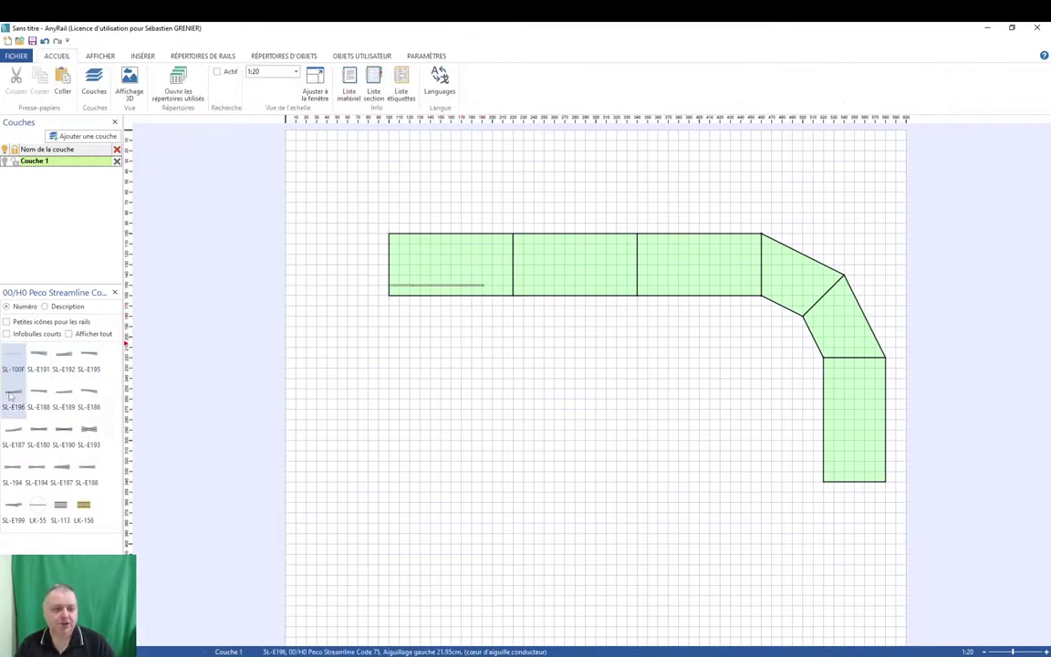
Attach a left turnout SL-E196 to the flex track's end and a right turnout SL-E188 to its diverging branch.
drag(13, 392, 501, 287)
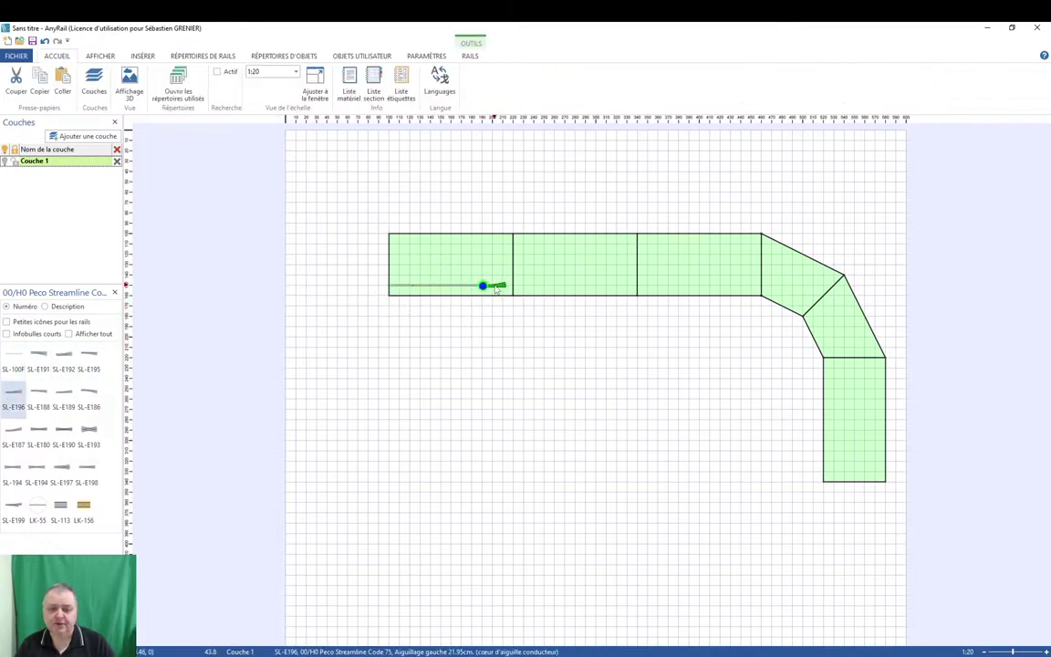
click(393, 338)
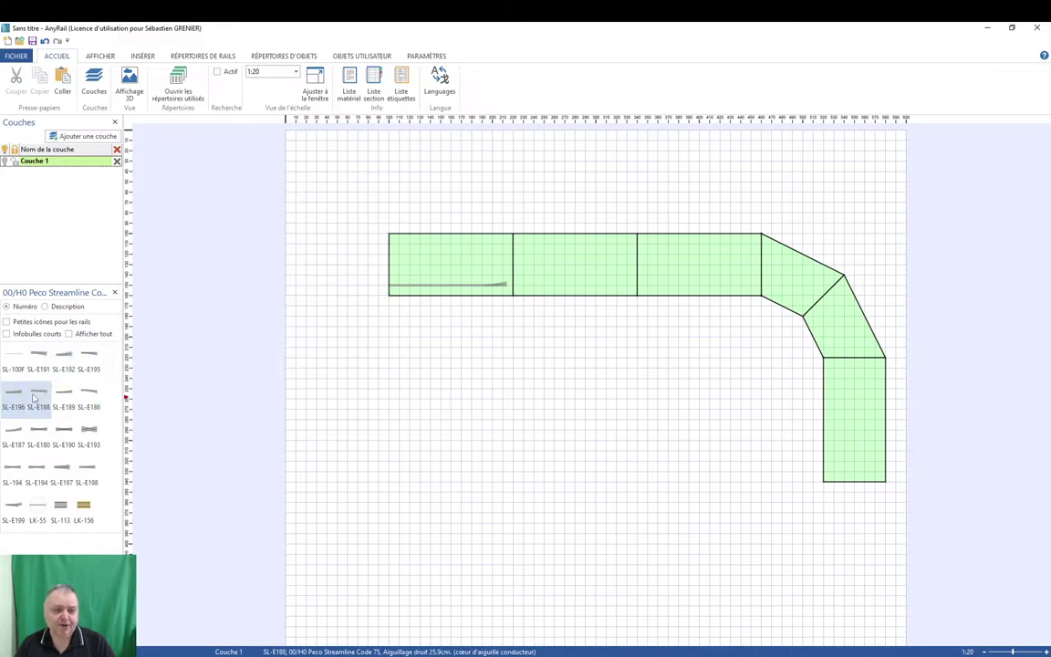
drag(39, 390, 516, 283)
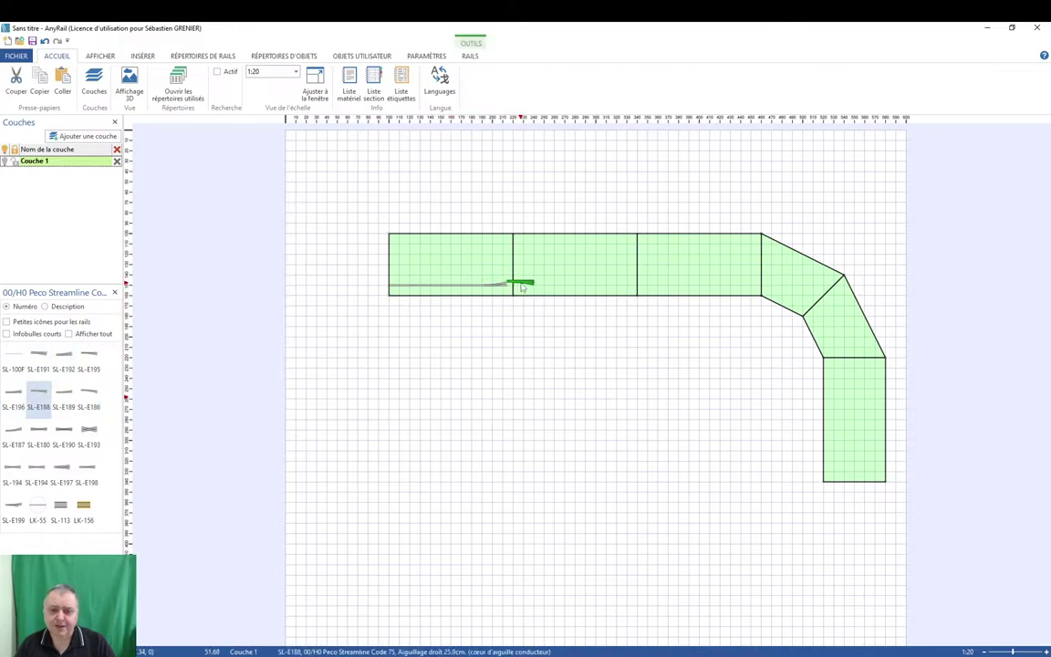
click(398, 342)
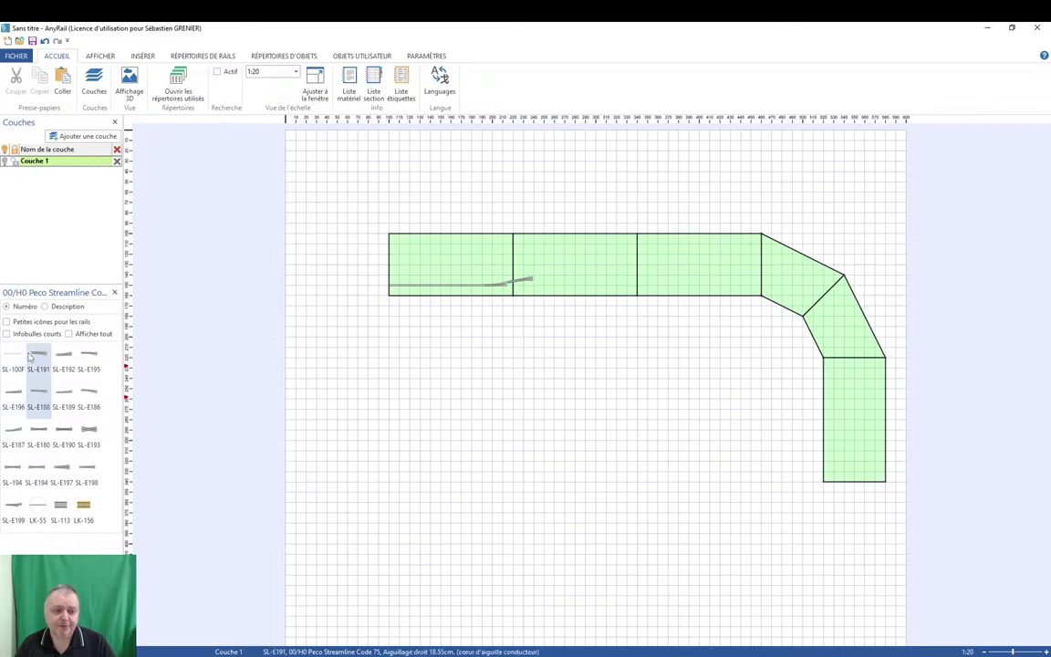
Attach SL-100F flex tracks to the SL-E196 turnout's straight exit and to both exits of the SL-E188 turnout.
drag(13, 354, 566, 289)
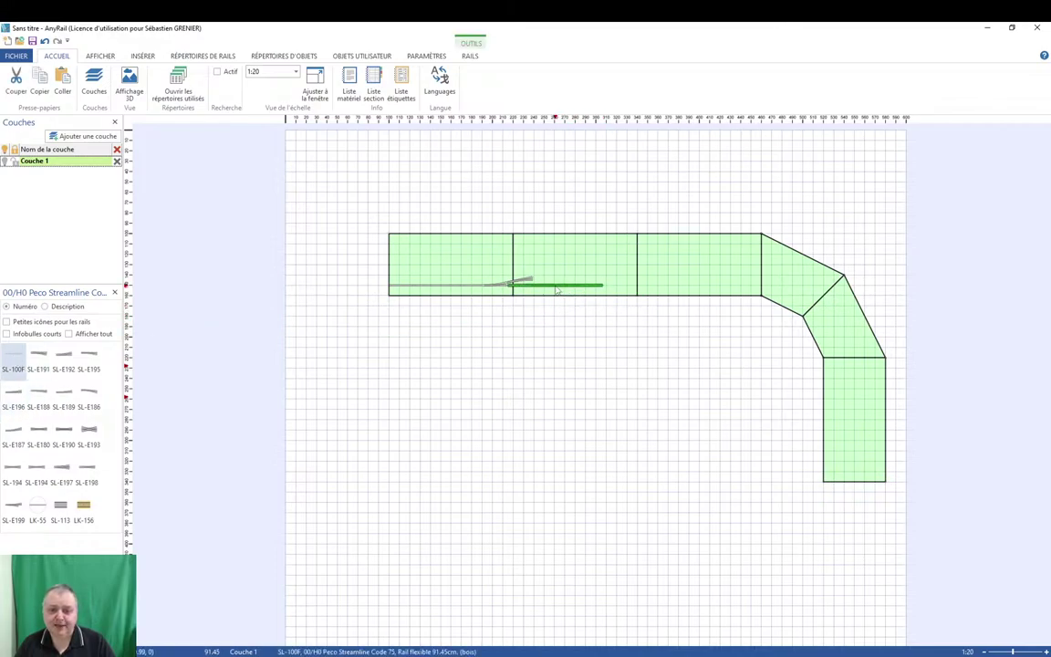
drag(13, 354, 580, 283)
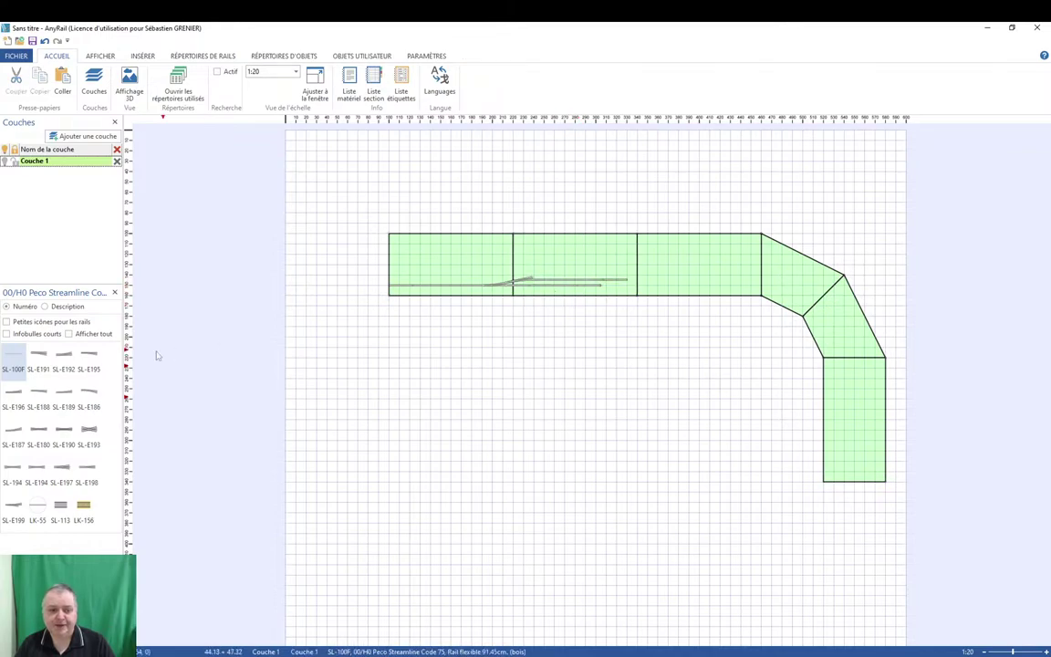
drag(12, 365, 530, 276)
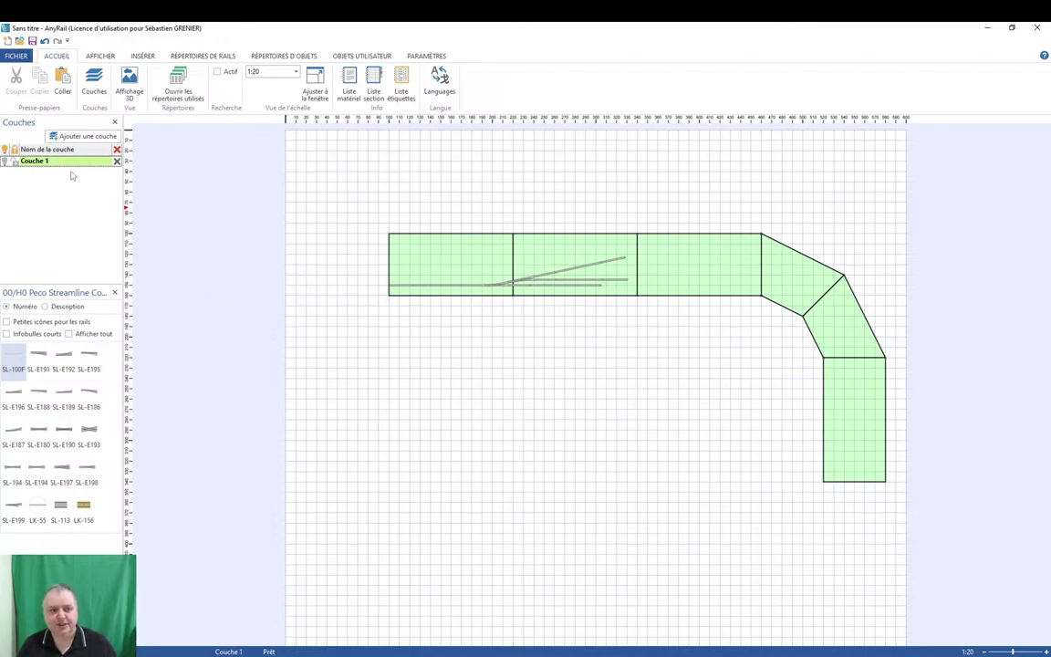
Add a second layer and rename Couche 1 as "Table niveau 0".
click(89, 137)
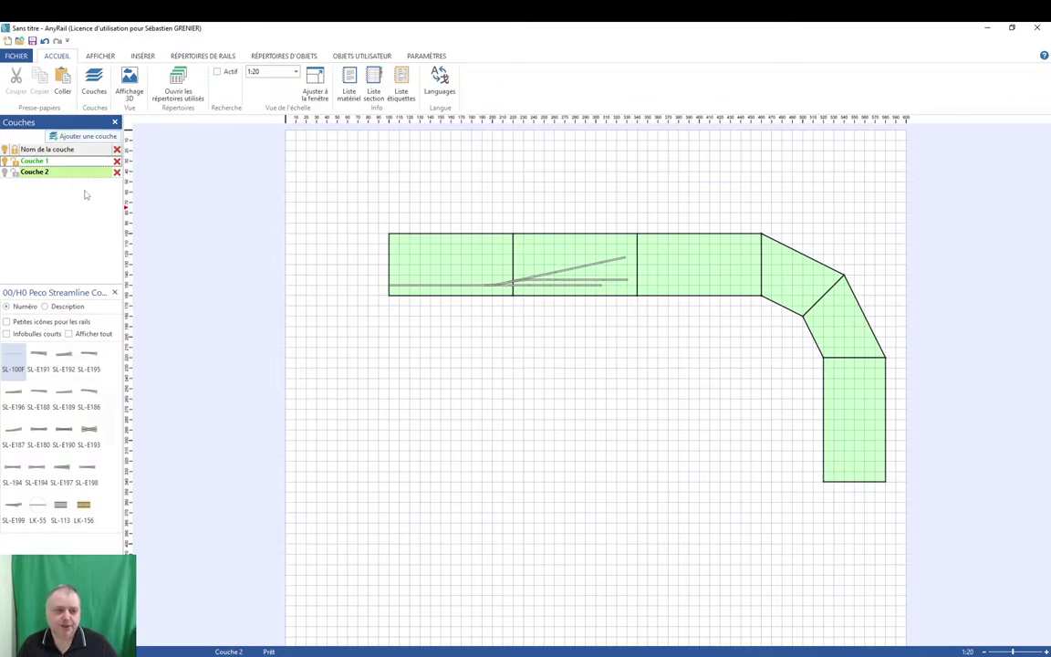
click(50, 162)
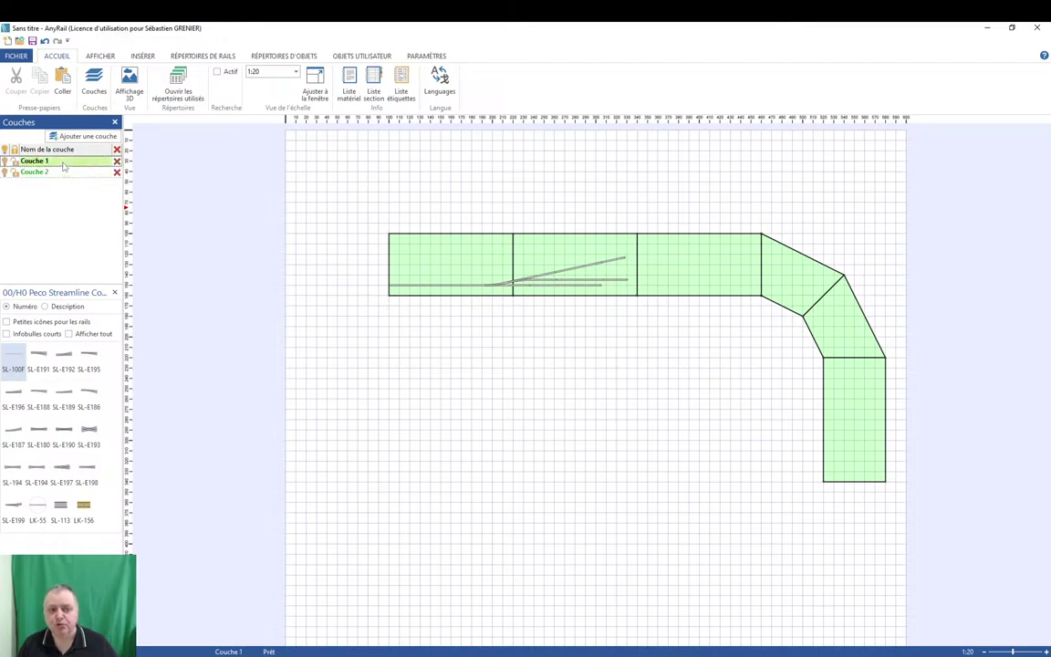
click(58, 160)
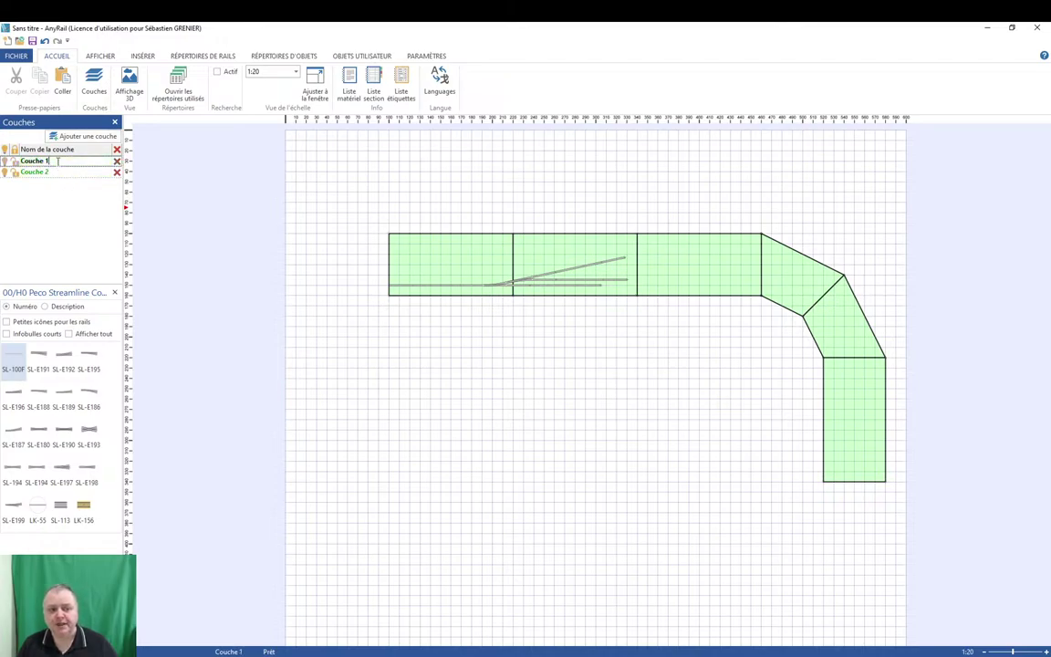
drag(51, 161, 18, 161)
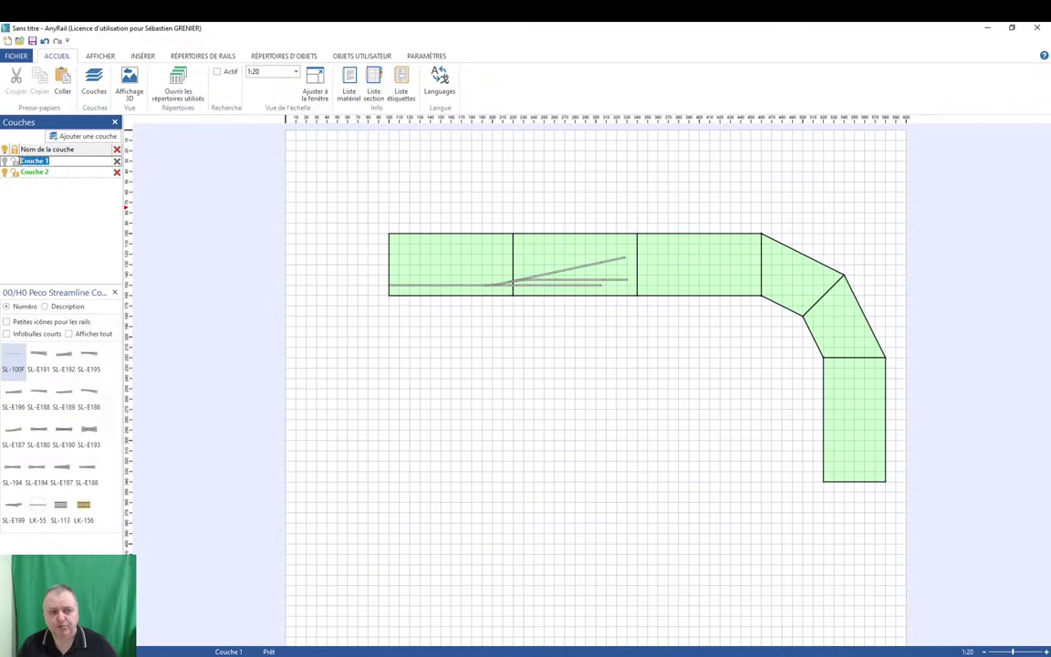
text(Table)
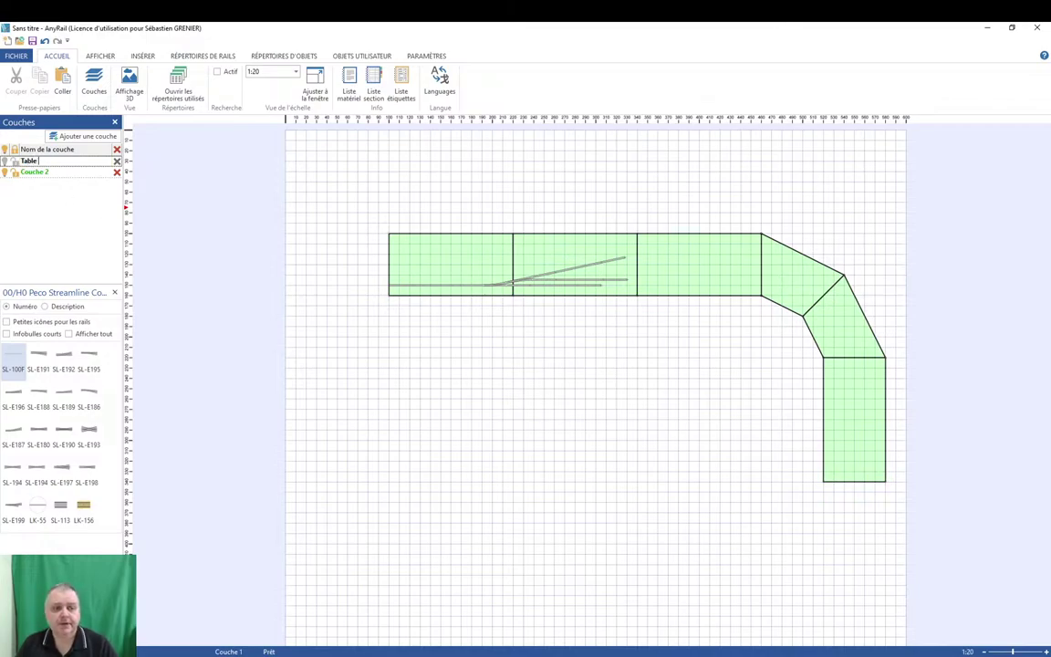
text(a niveau 0)
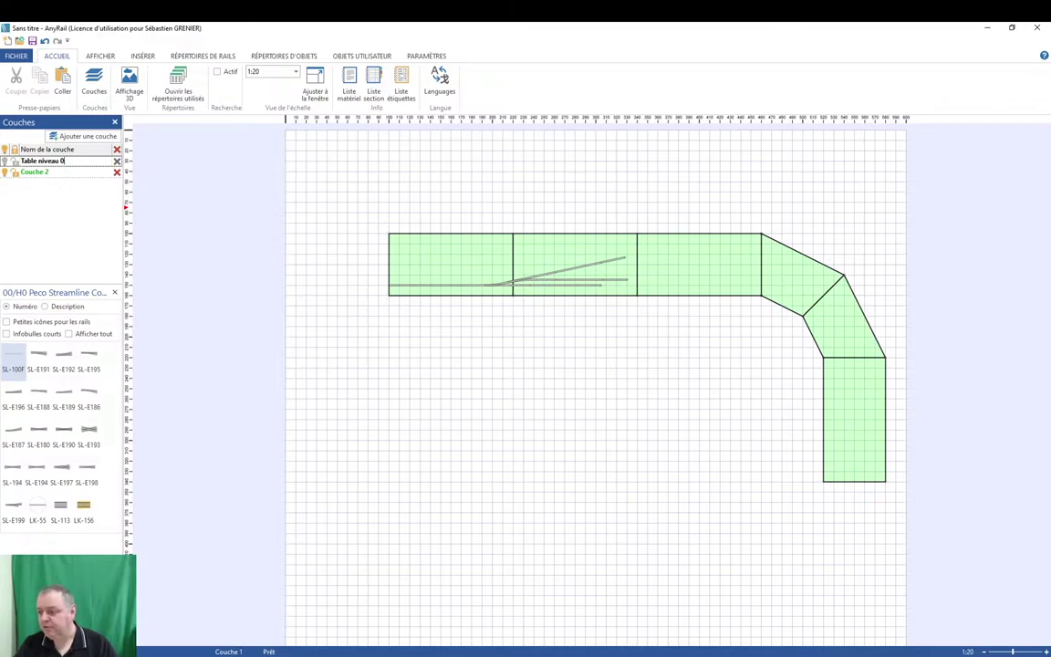
key(Return)
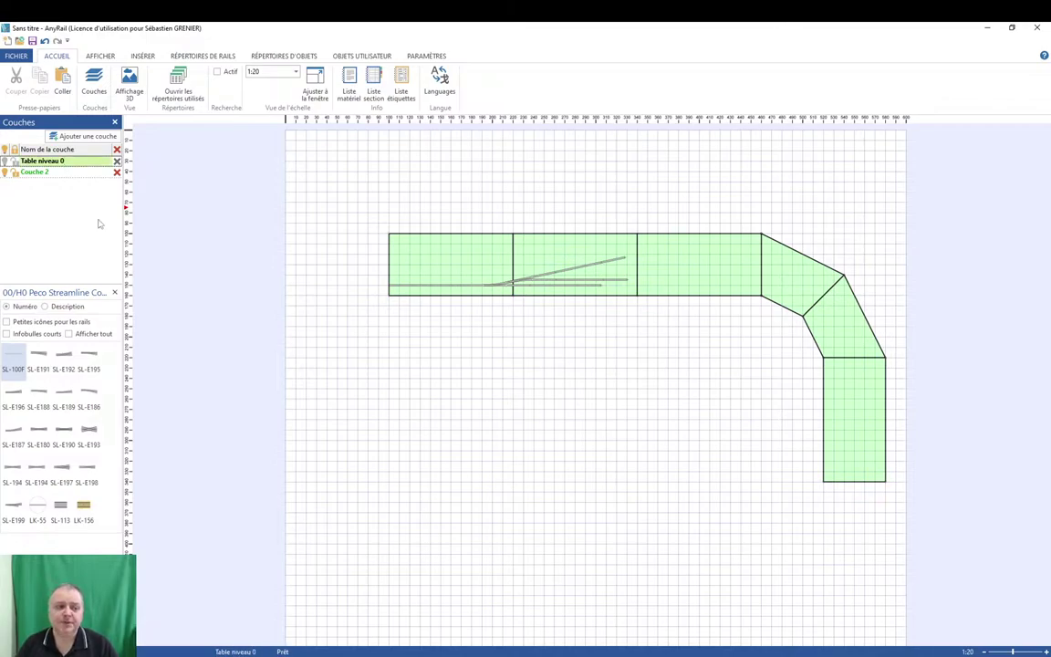
Rename the layer Couche 2 as "Voie niveau 0".
double_click(51, 171)
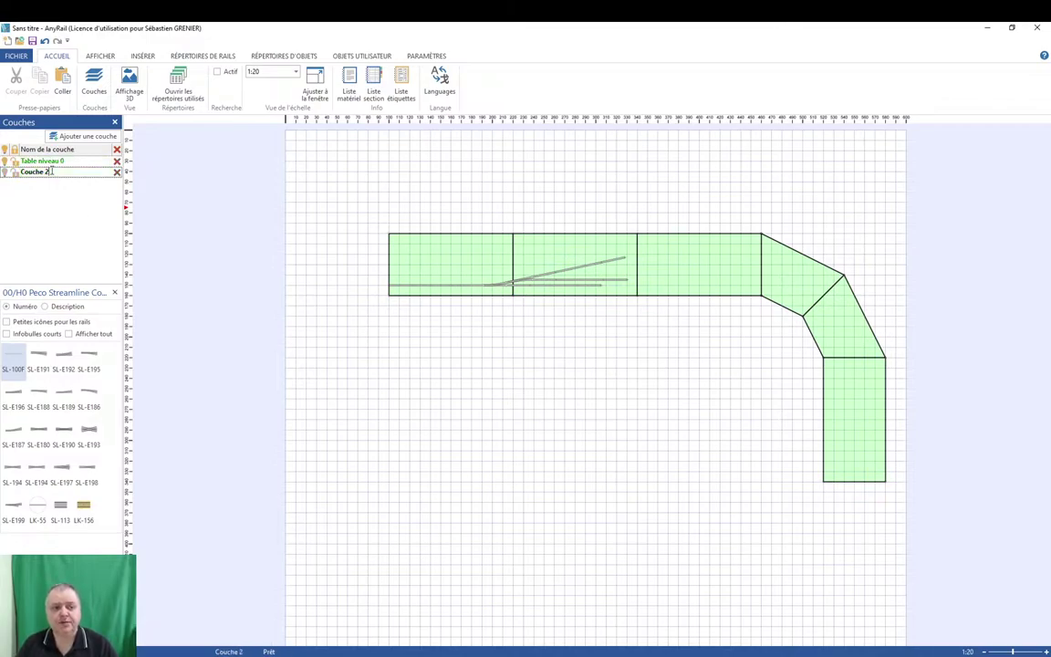
drag(51, 170, 18, 170)
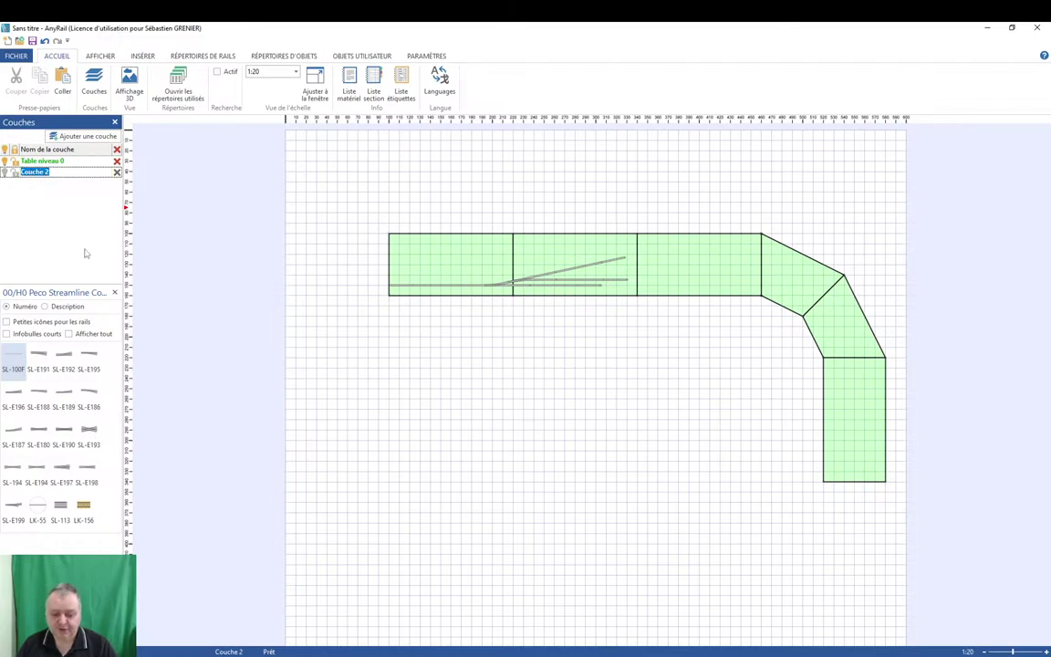
text(Voie niveau 0)
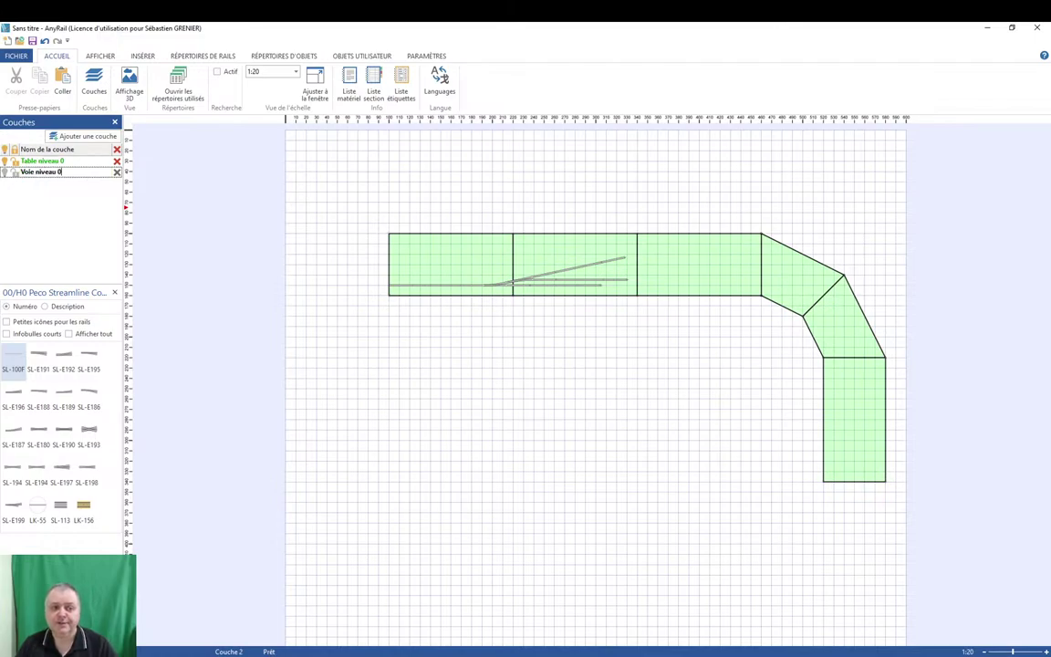
key(Return)
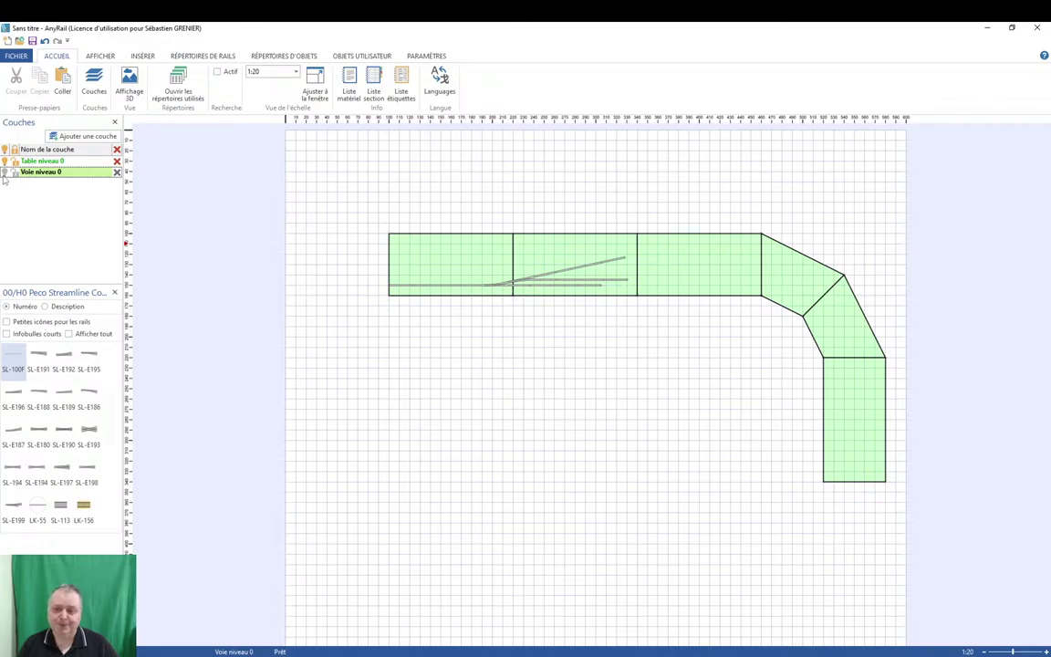
Make Table niveau 0 the active layer, and toggle the visibility of Voie niveau 0 off and on.
click(75, 161)
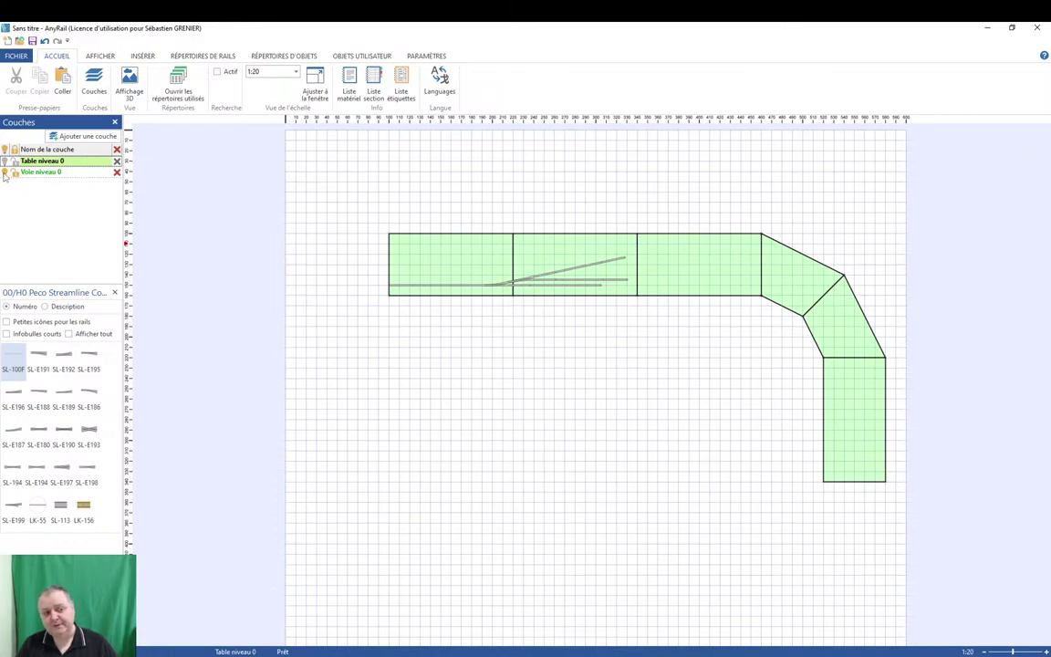
click(5, 174)
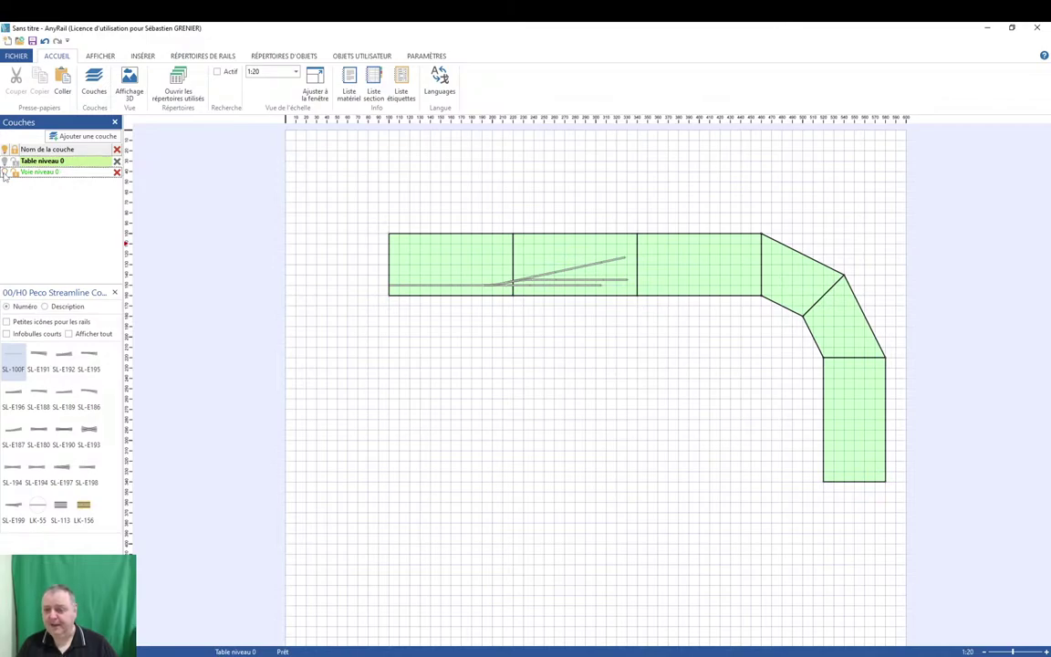
click(4, 173)
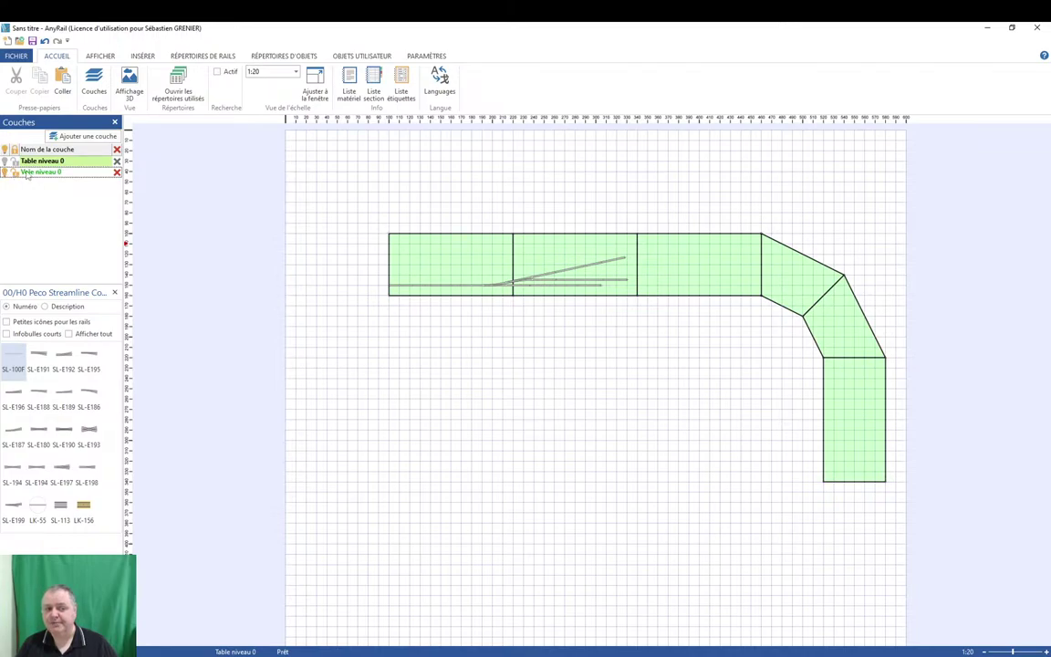
Make Voie niveau 0 the active layer, and toggle the visibility of Table niveau 0 off and on.
click(39, 172)
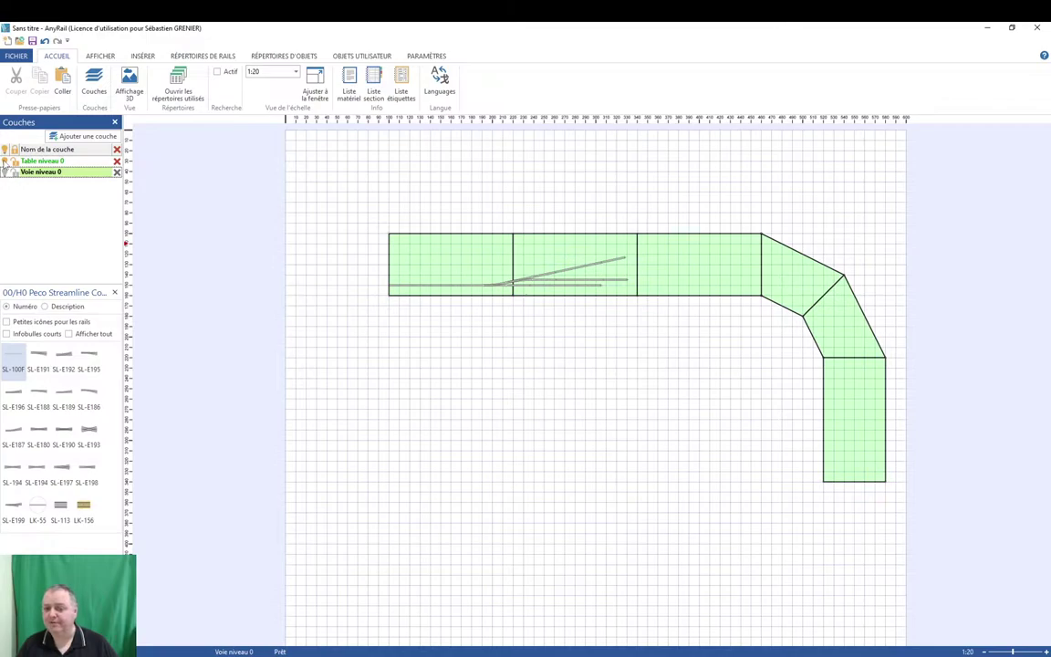
click(5, 161)
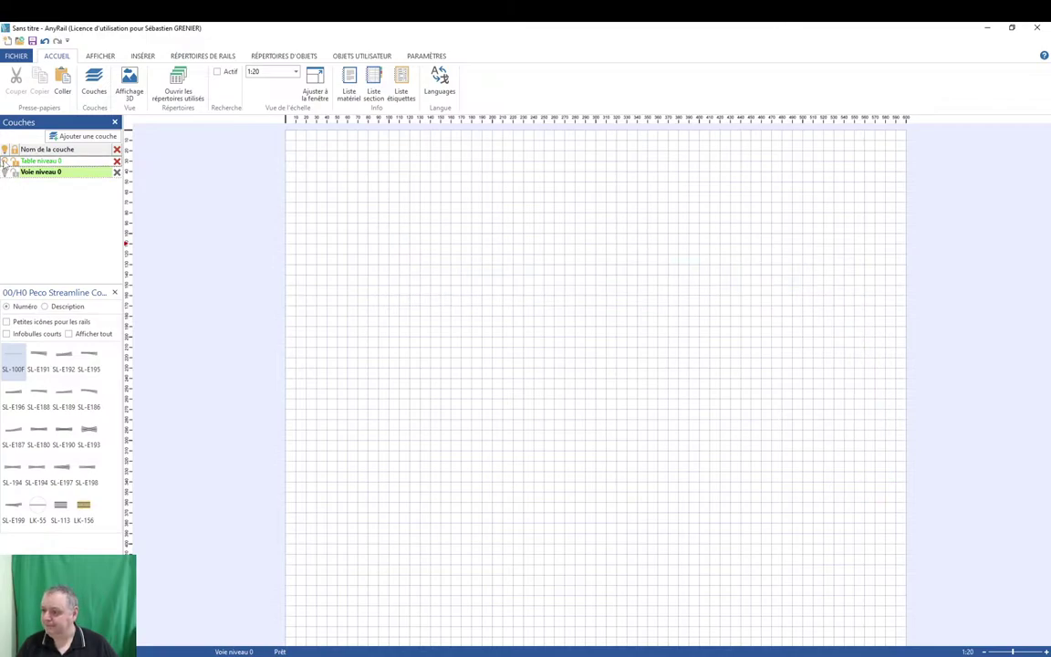
click(5, 161)
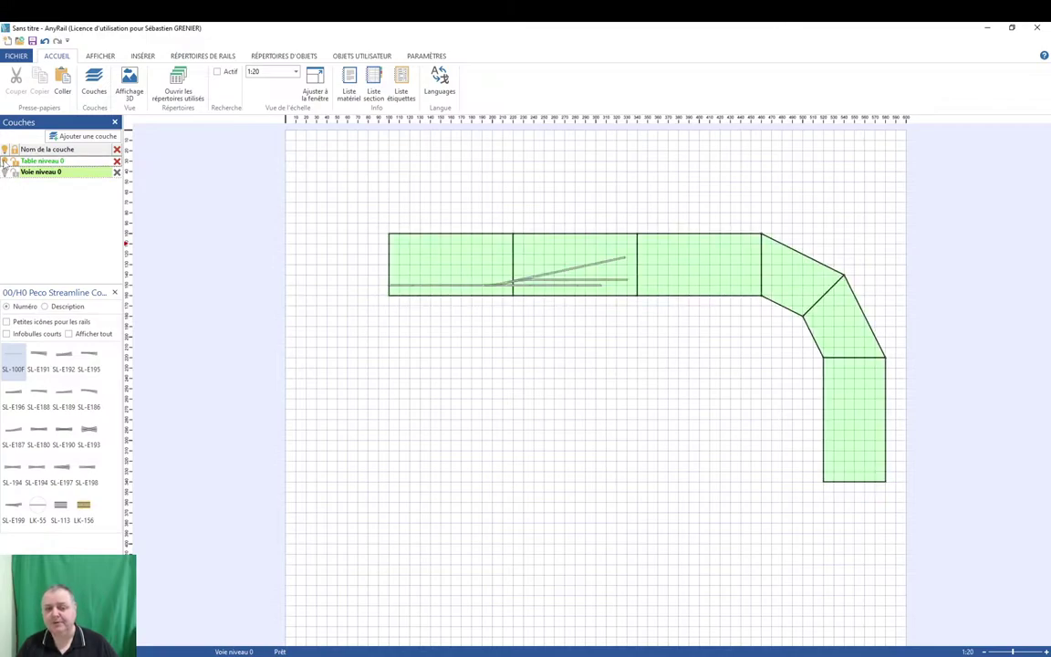
click(5, 161)
click(5, 160)
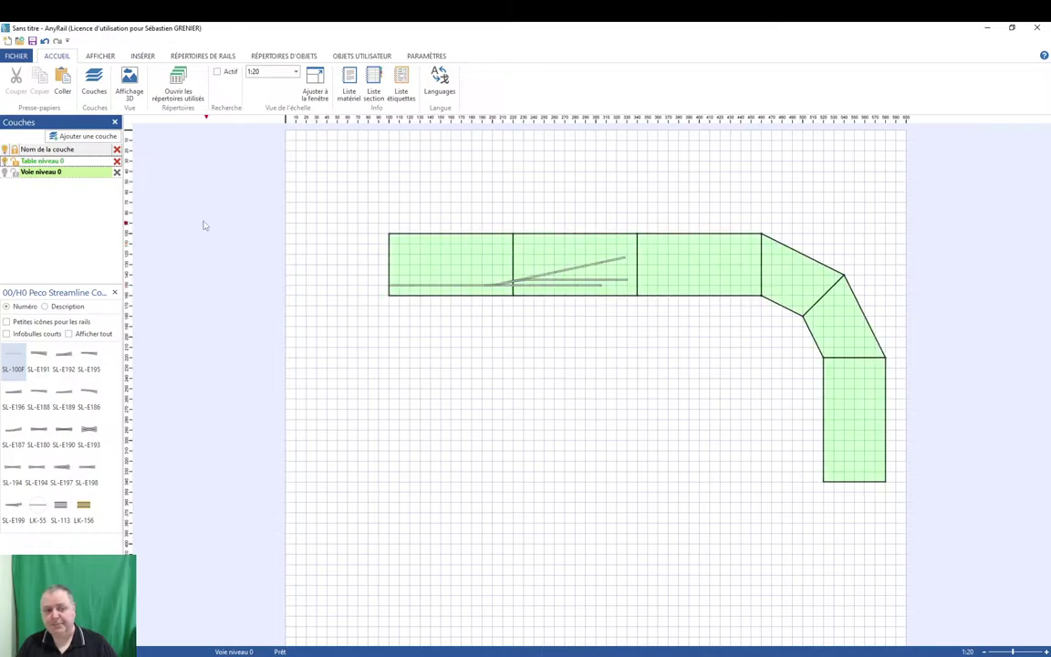
Assign all the flex tracks and both turnouts to the layer Voie niveau 0.
click(434, 286)
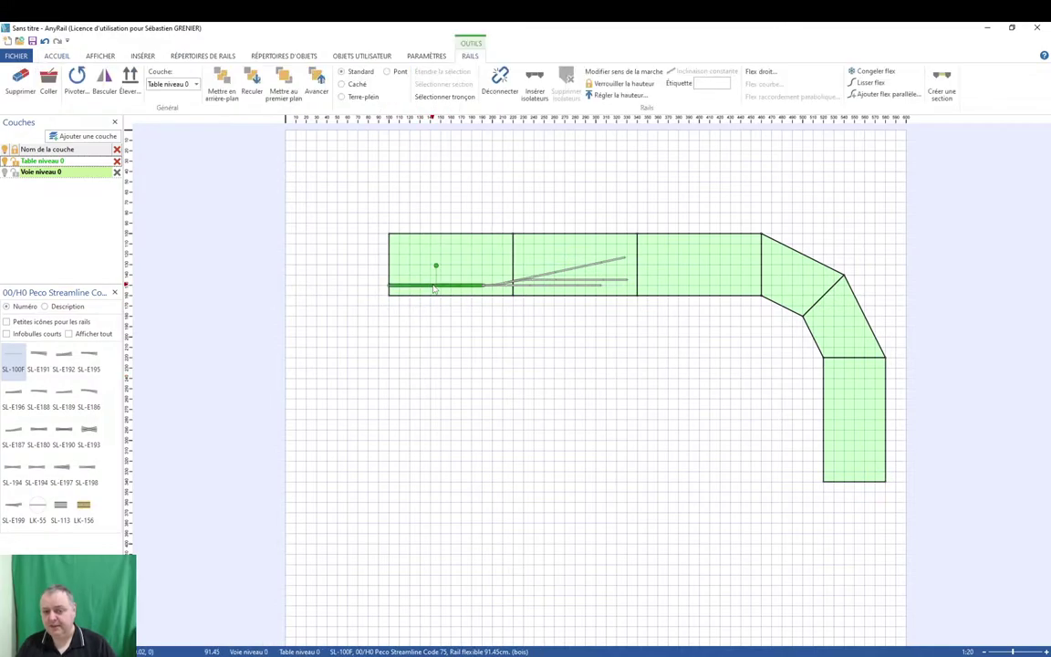
ctrl+click(615, 263)
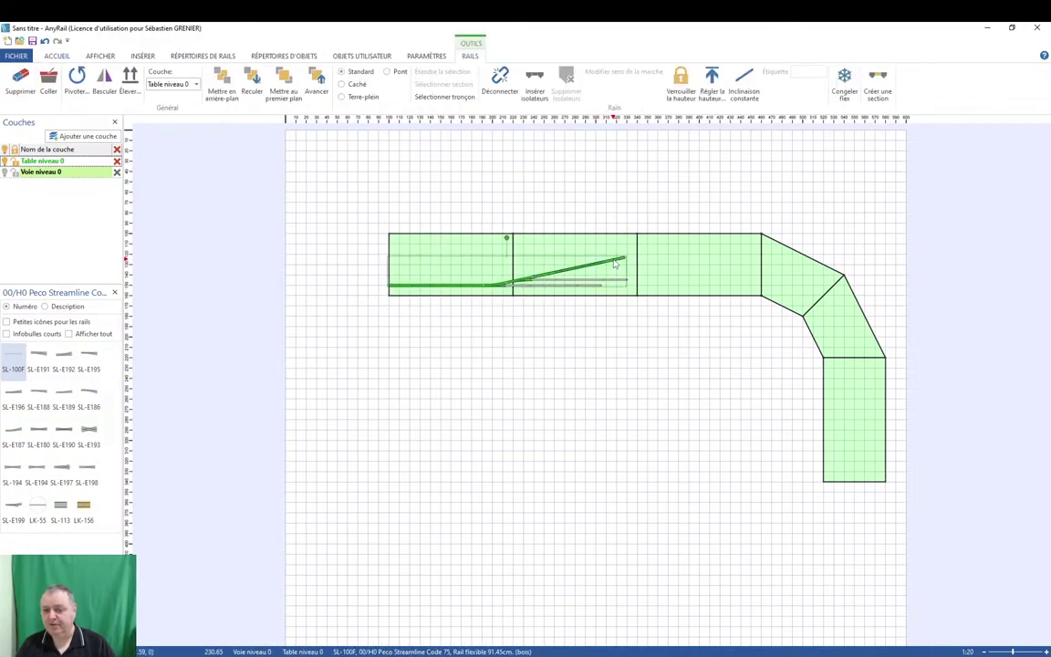
ctrl+click(572, 288)
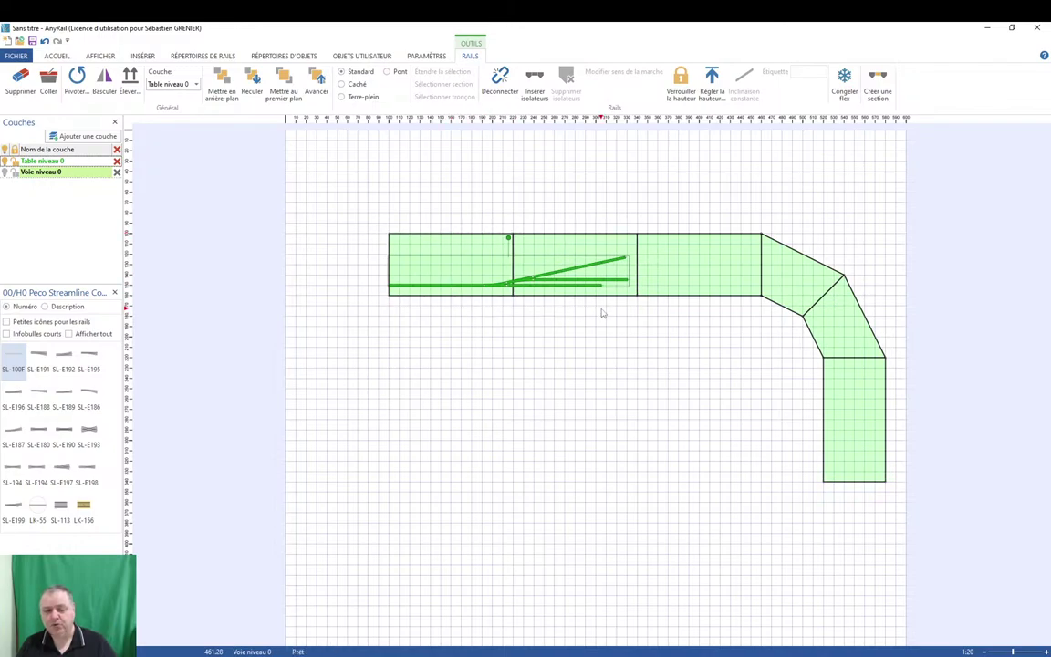
click(194, 85)
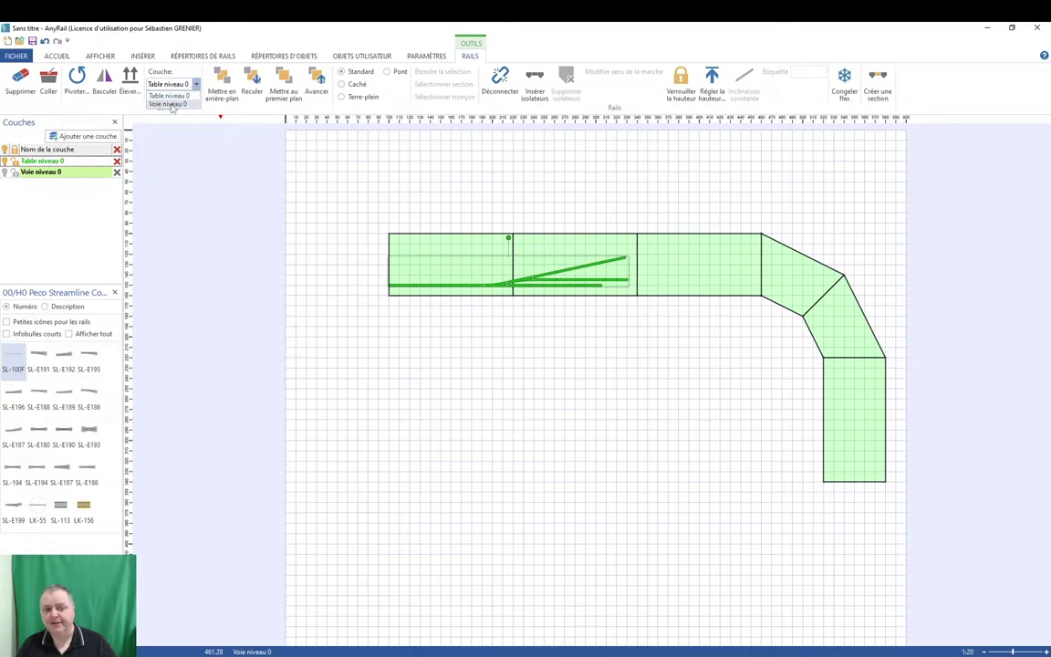
click(170, 104)
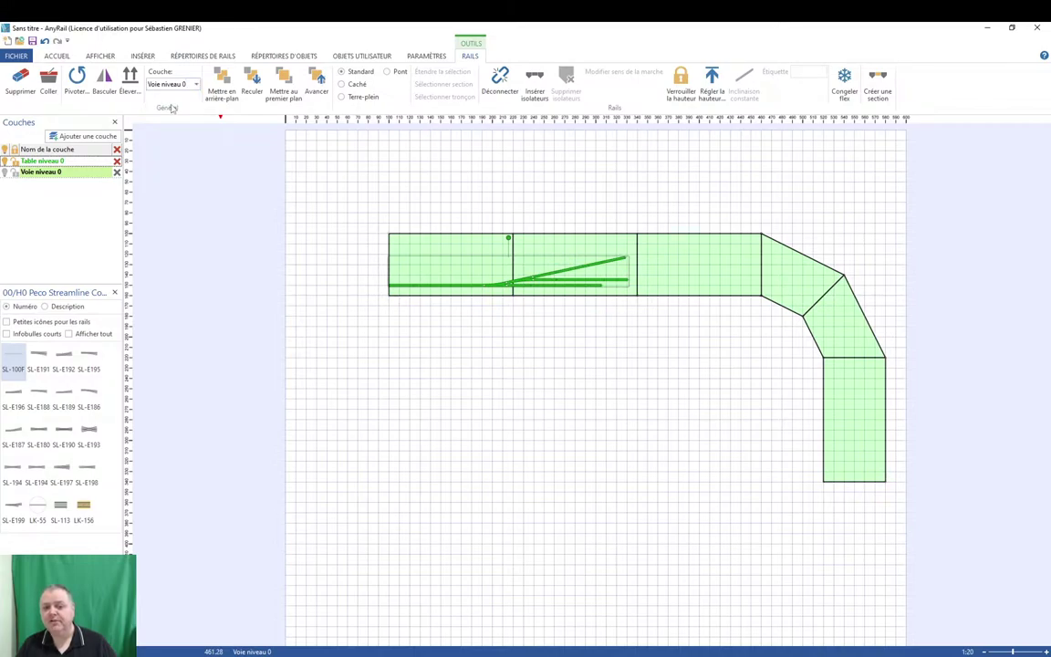
click(395, 384)
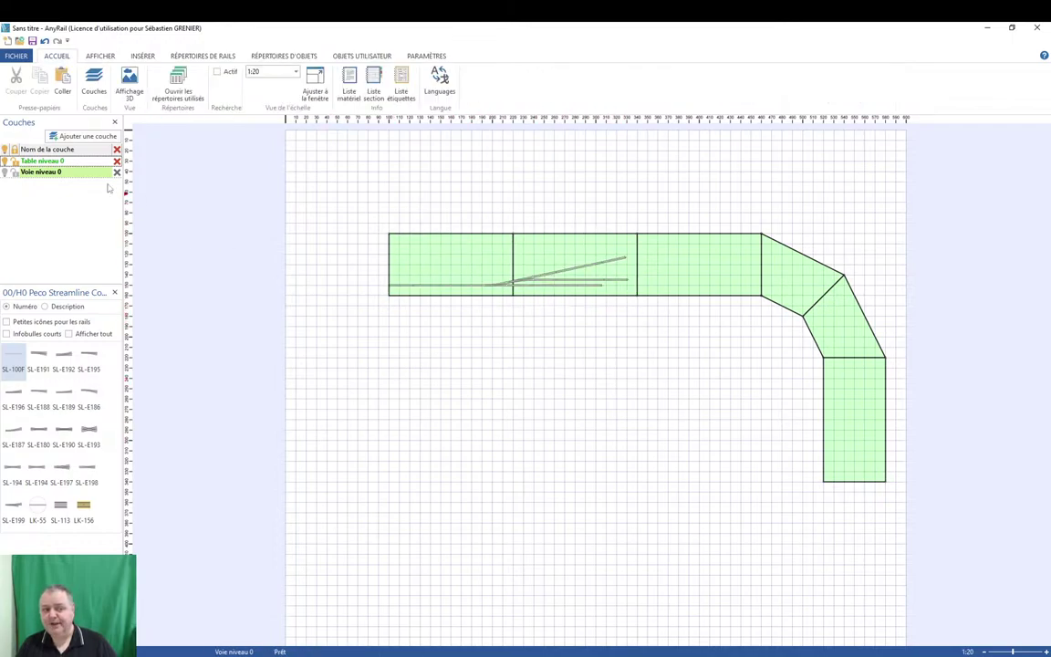
Check the tracks' layer assignment by hiding and showing Table niveau 0.
click(5, 161)
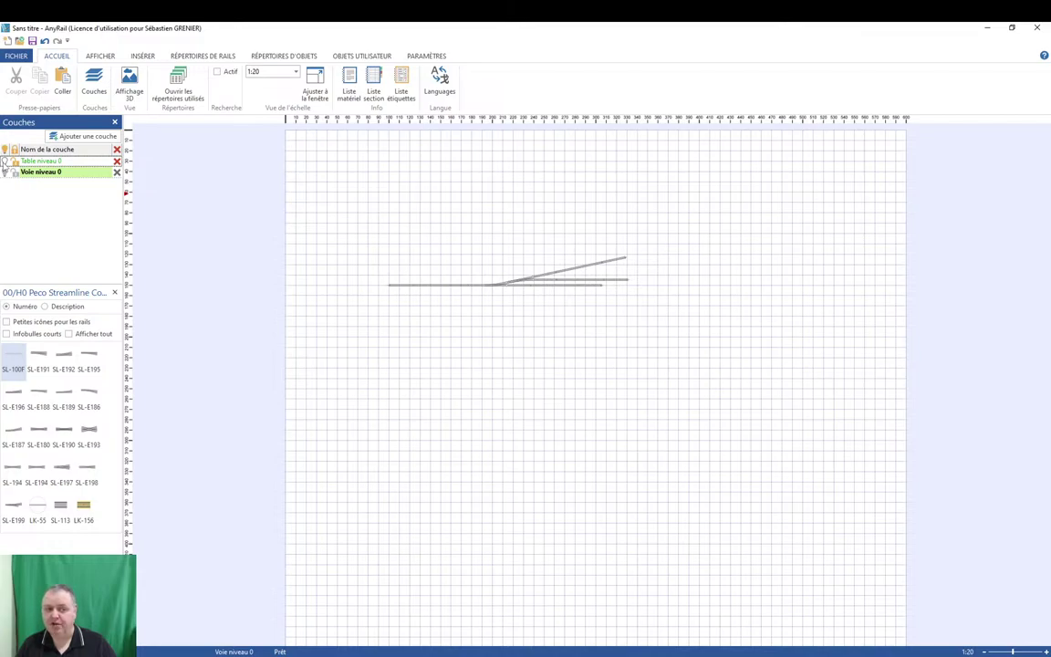
click(4, 161)
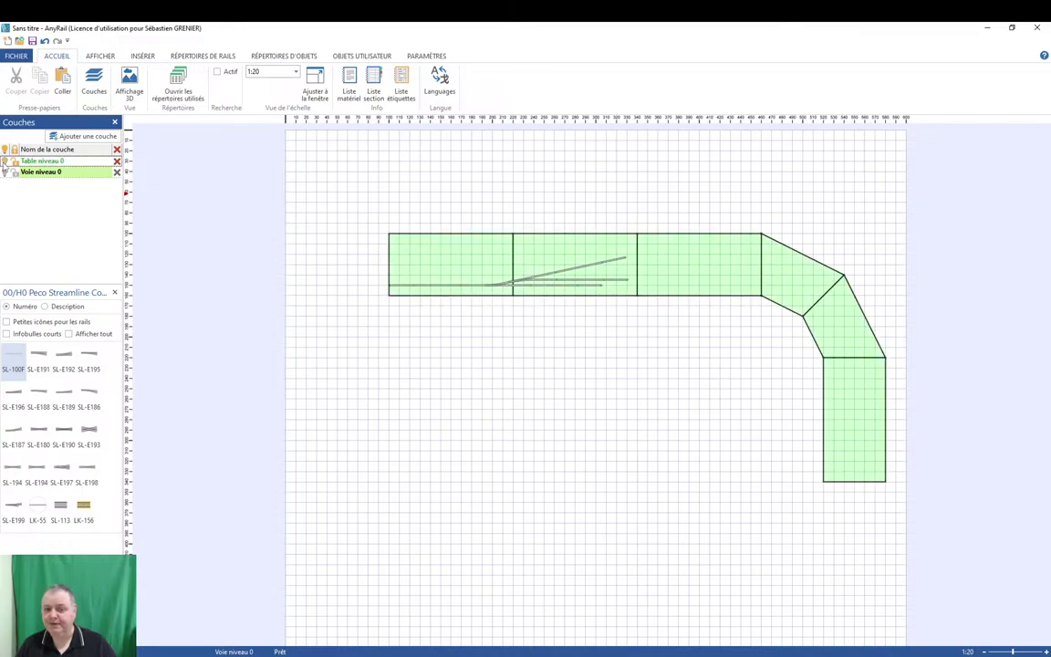
click(4, 162)
click(5, 162)
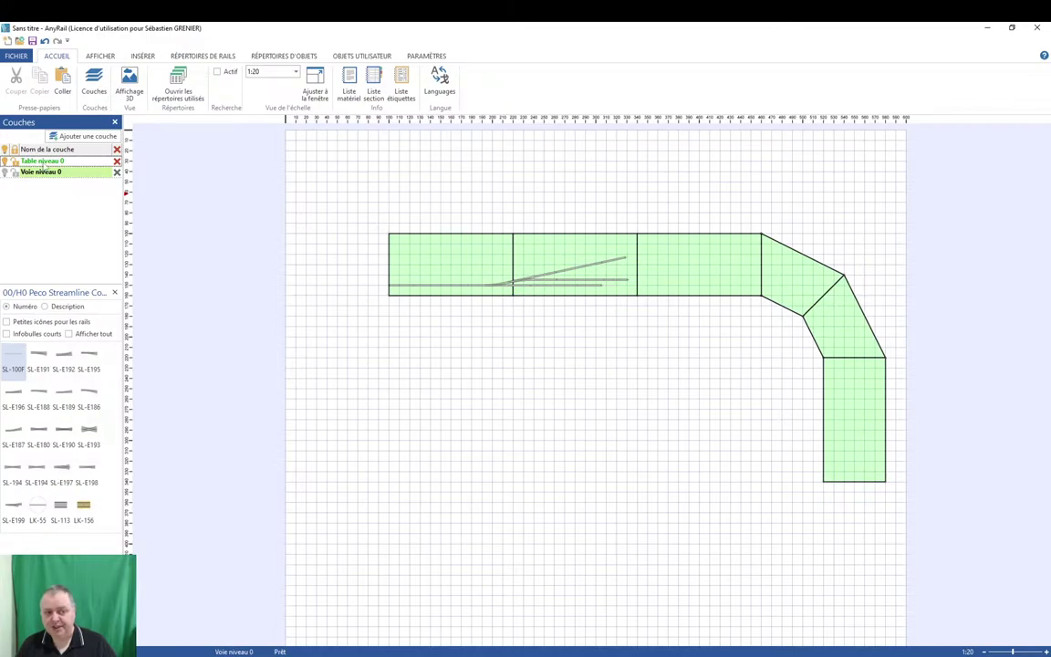
Make Table niveau 0 the active layer and hide Voie niveau 0 to isolate the boards.
click(42, 162)
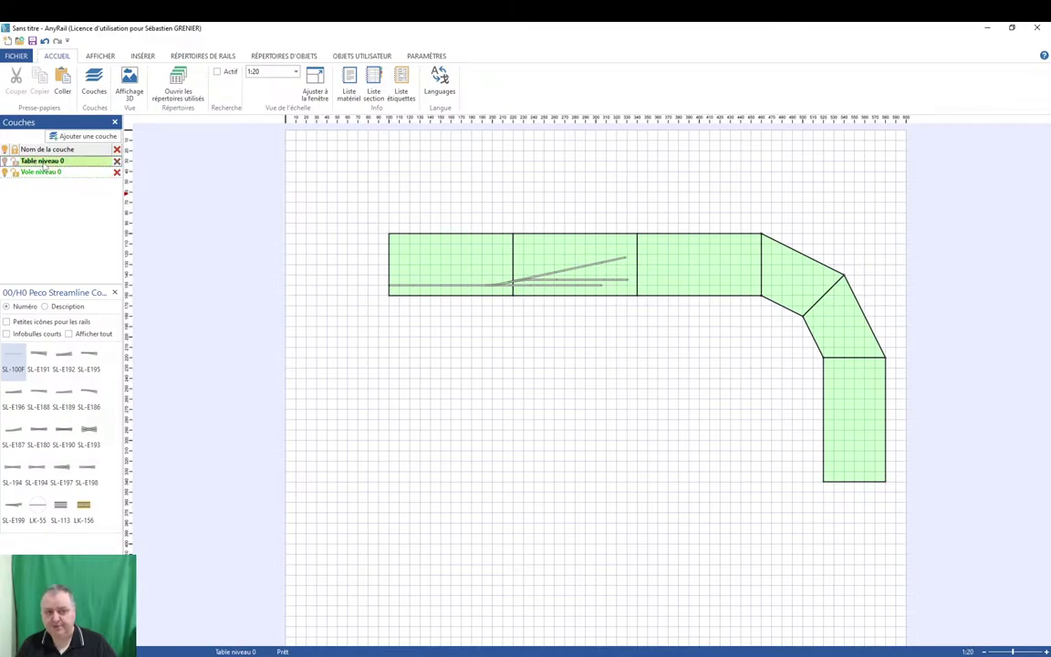
click(5, 172)
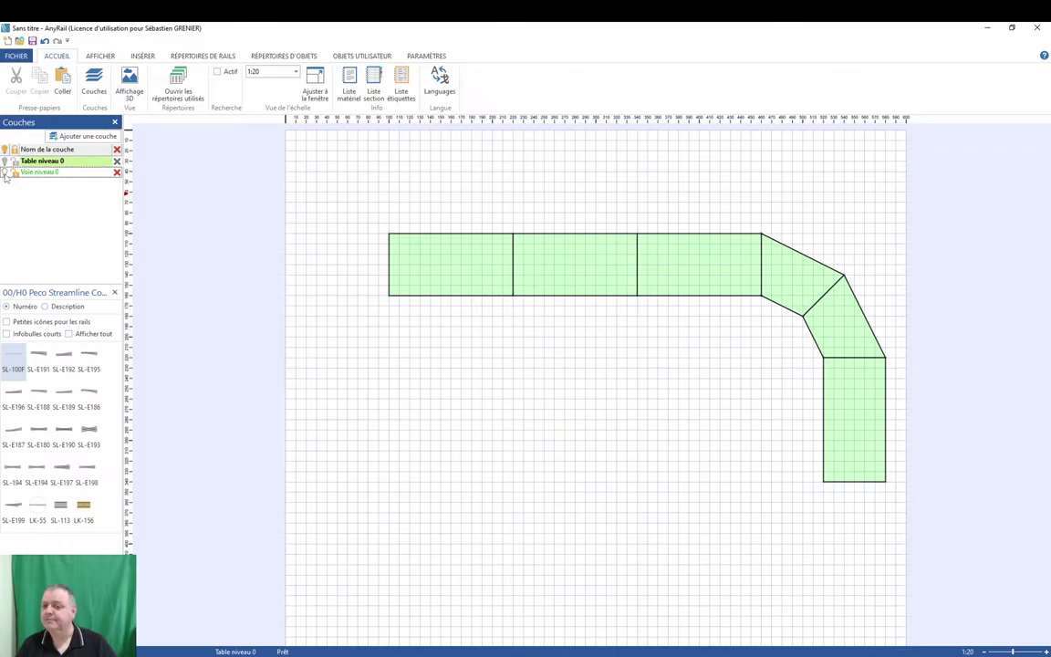
click(5, 172)
click(5, 172)
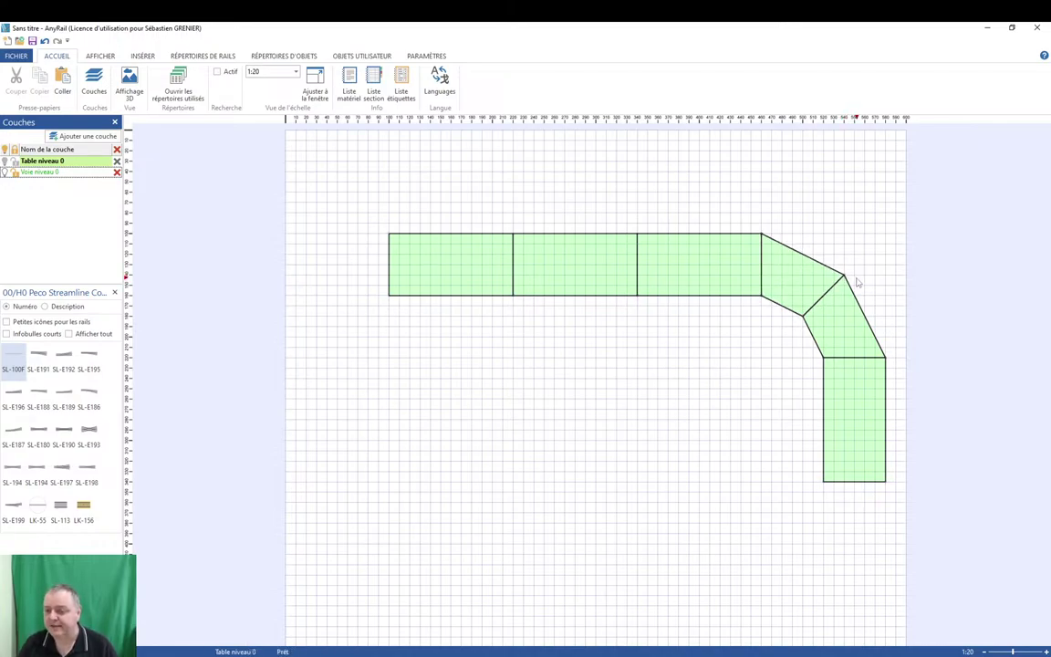
Examine the angled corner boards up close and check the leftmost table board by selecting it.
scroll(841, 278, up, 5)
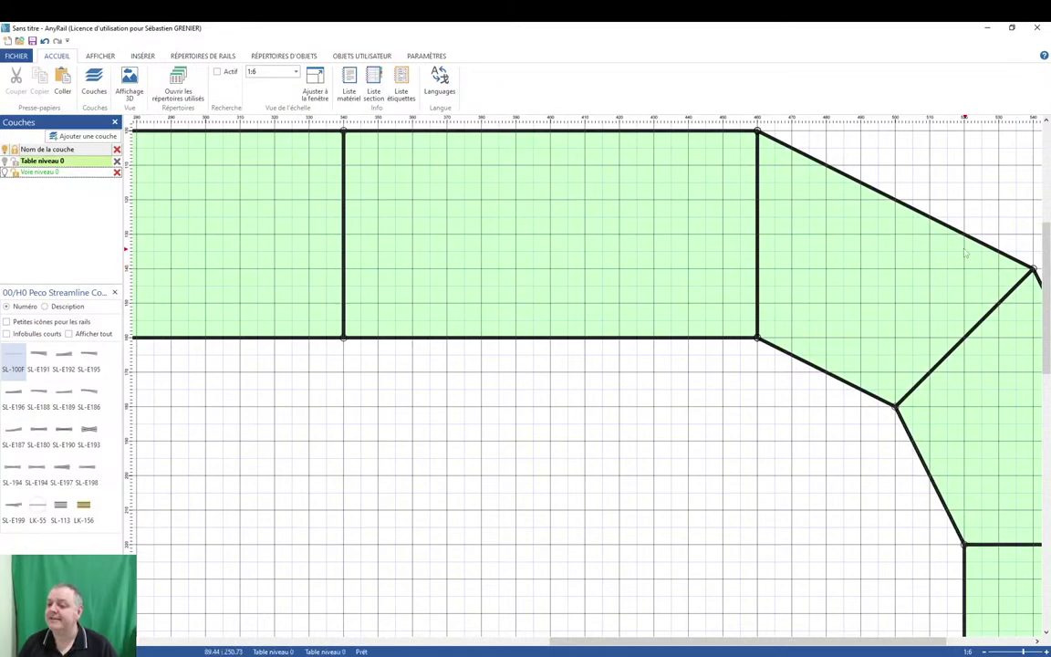
scroll(894, 232, down, 3)
scroll(750, 233, down, 1)
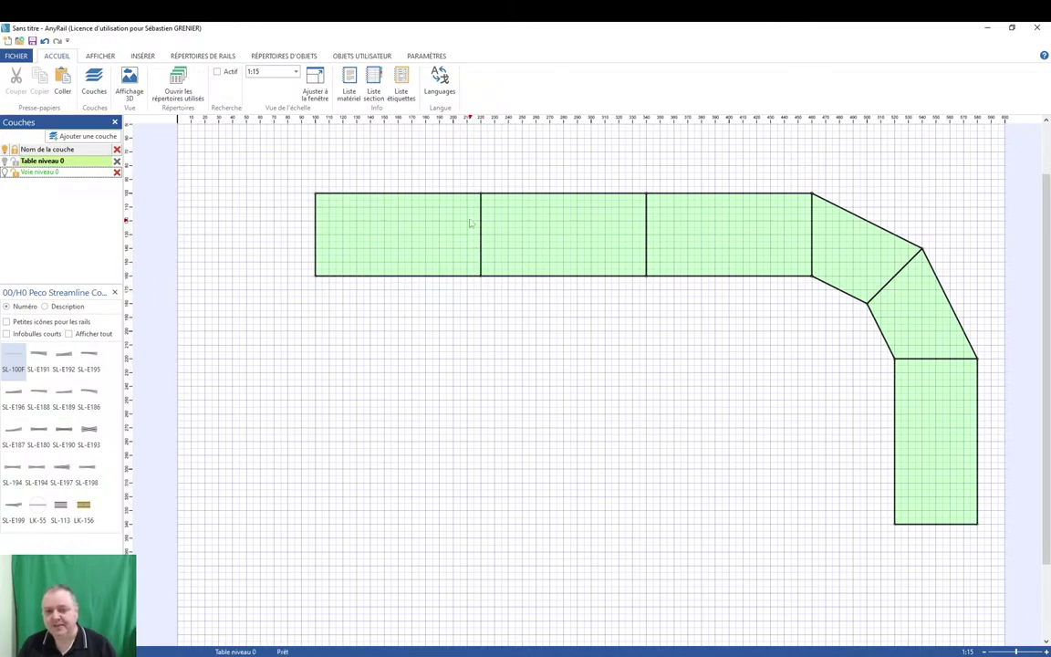
click(439, 195)
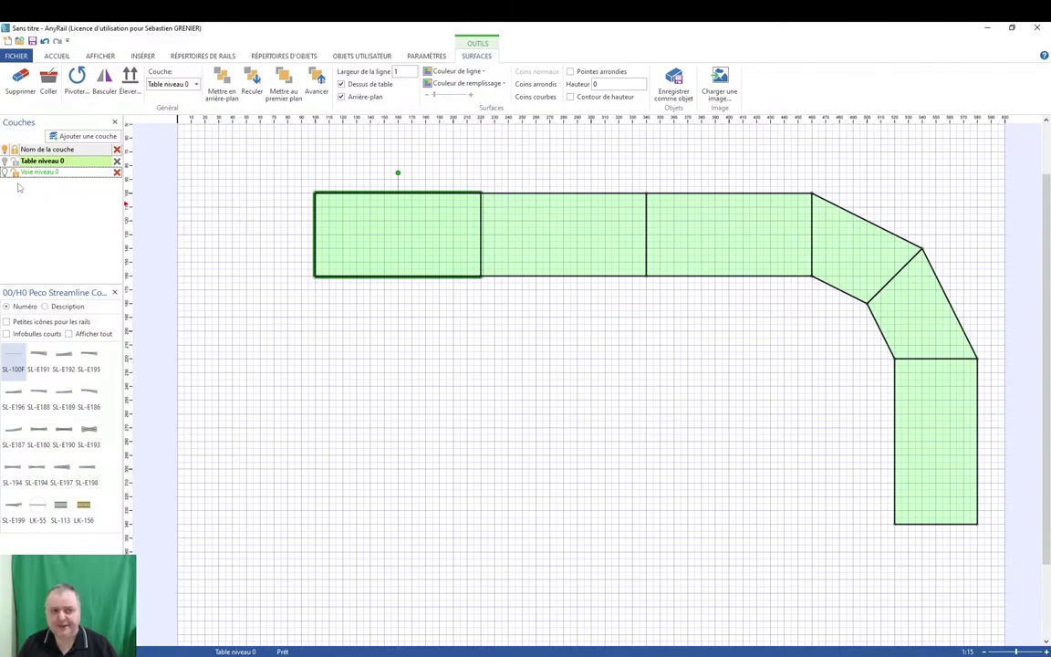
click(146, 237)
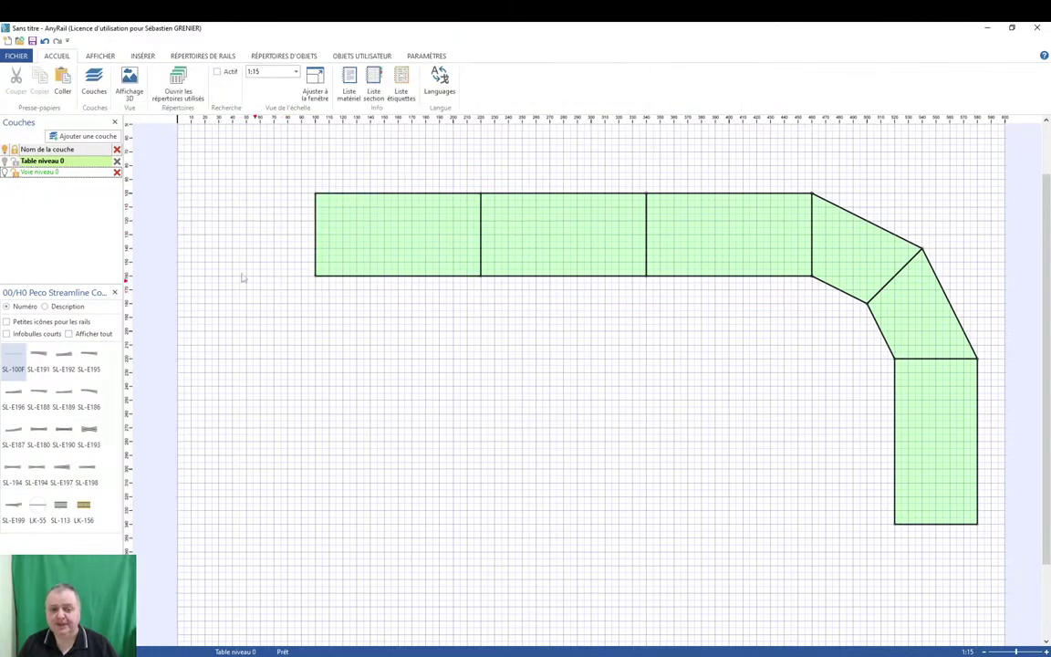
Make Voie niveau 0 the active layer and hide Table niveau 0 so only the tracks show.
click(39, 171)
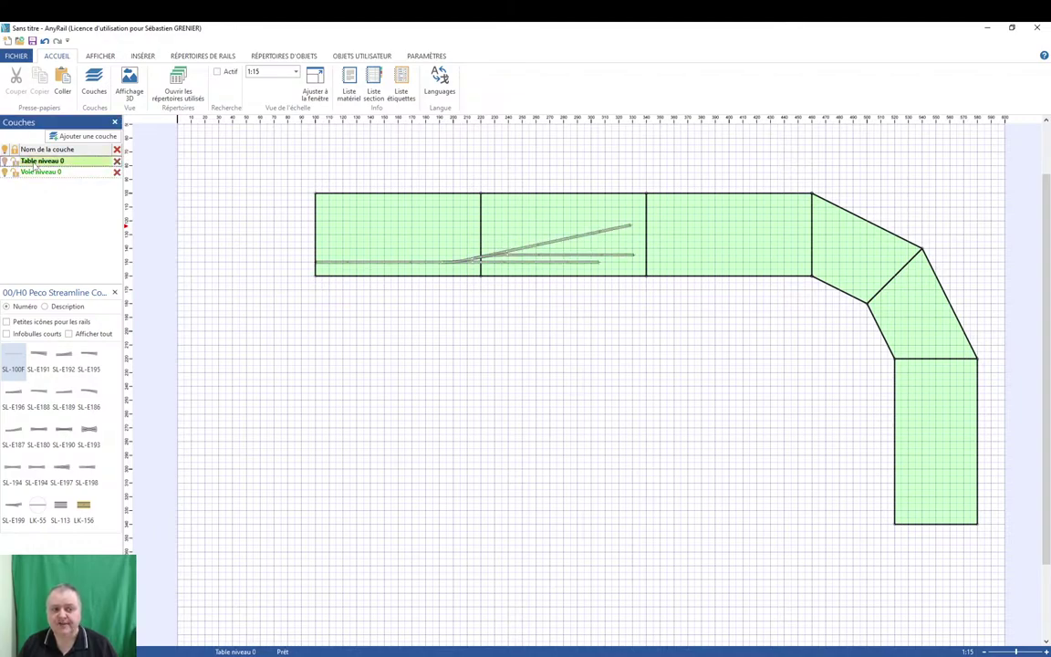
click(5, 161)
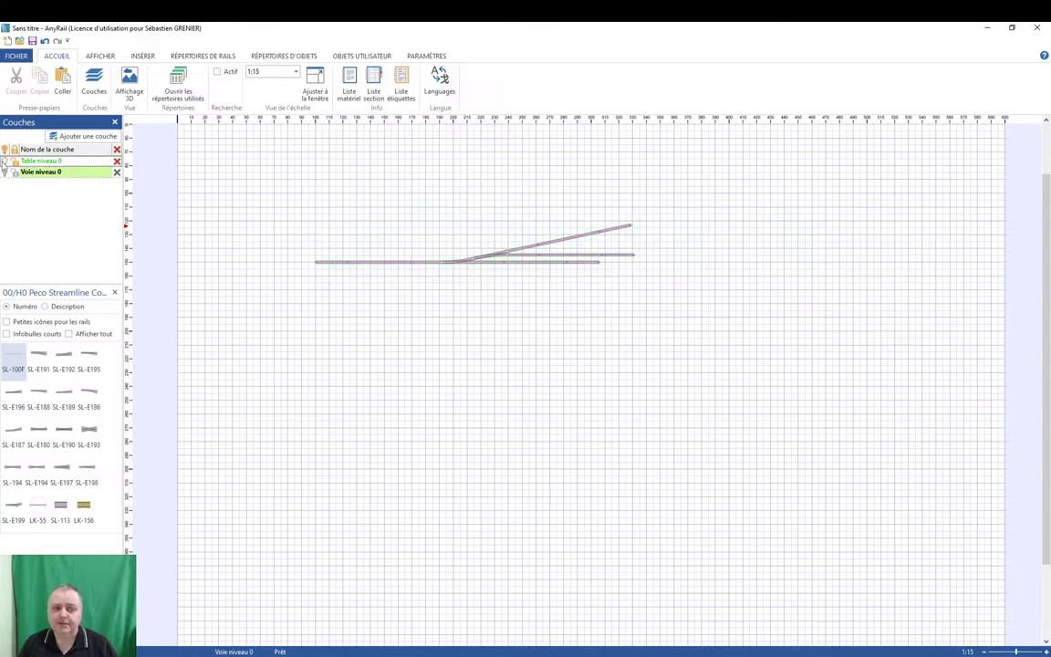
click(5, 161)
click(5, 162)
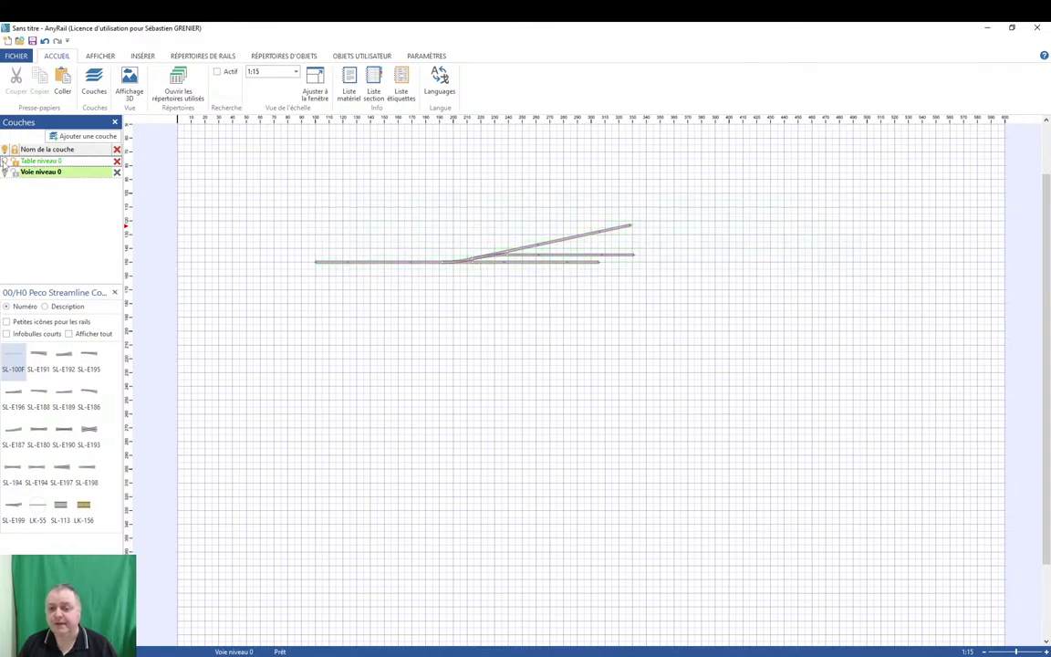
Delete the slanted SL-100F flex track attached to the SL-E188 turnout's upper exit.
scroll(571, 245, up, 4)
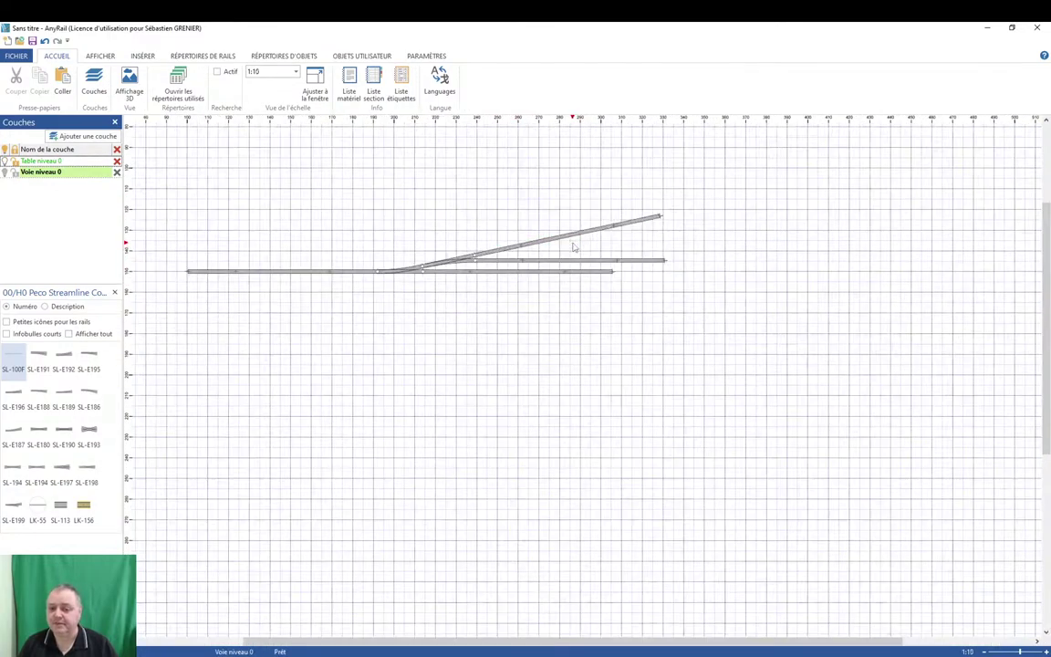
scroll(572, 246, up, 1)
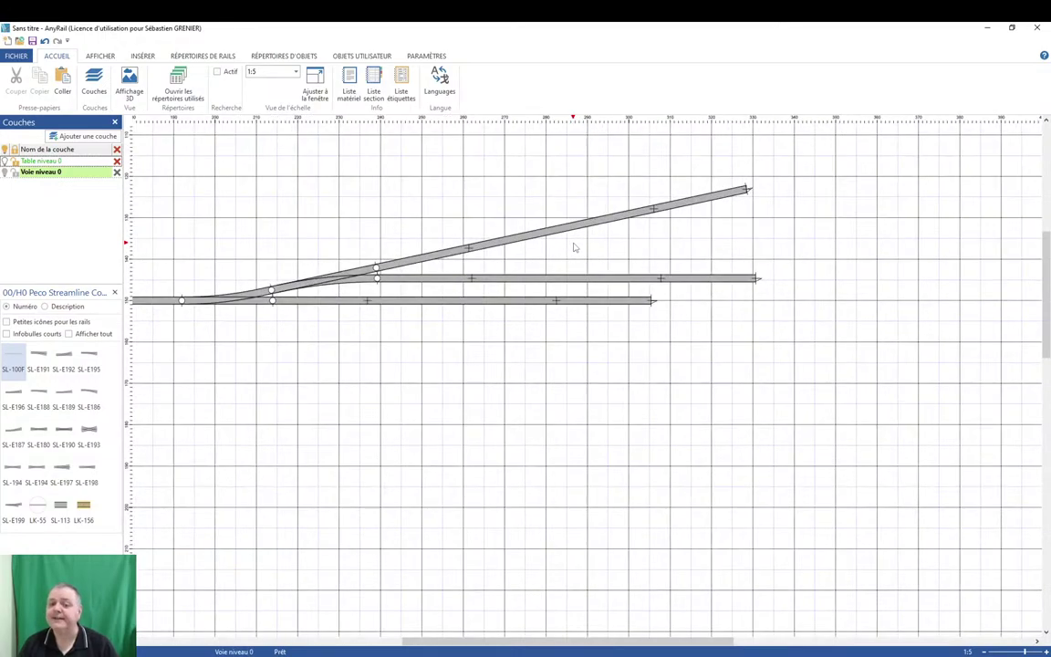
click(539, 239)
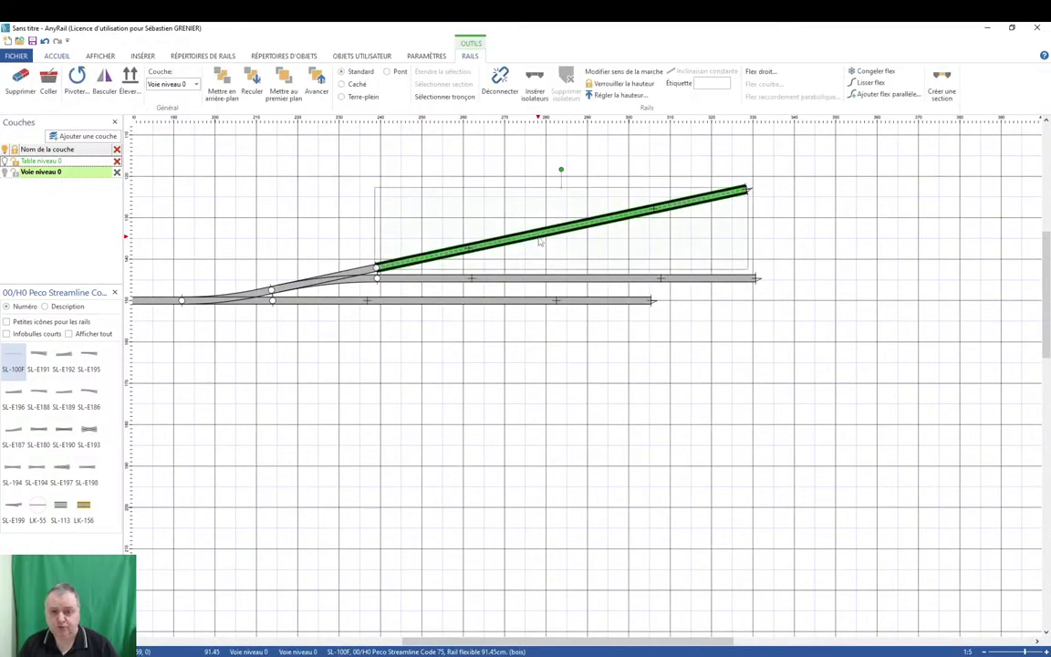
key(Delete)
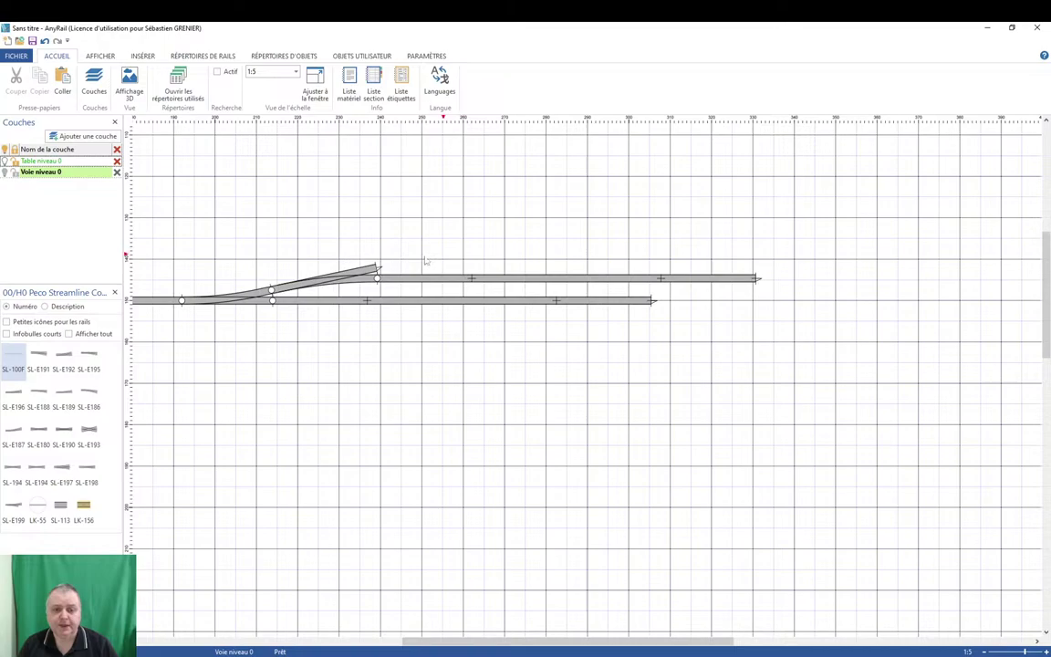
Duplicate the SL-E188 turnout and attach the copy to the original's open upper exit.
click(314, 275)
key(ctrl+c)
key(ctrl+v)
click(476, 263)
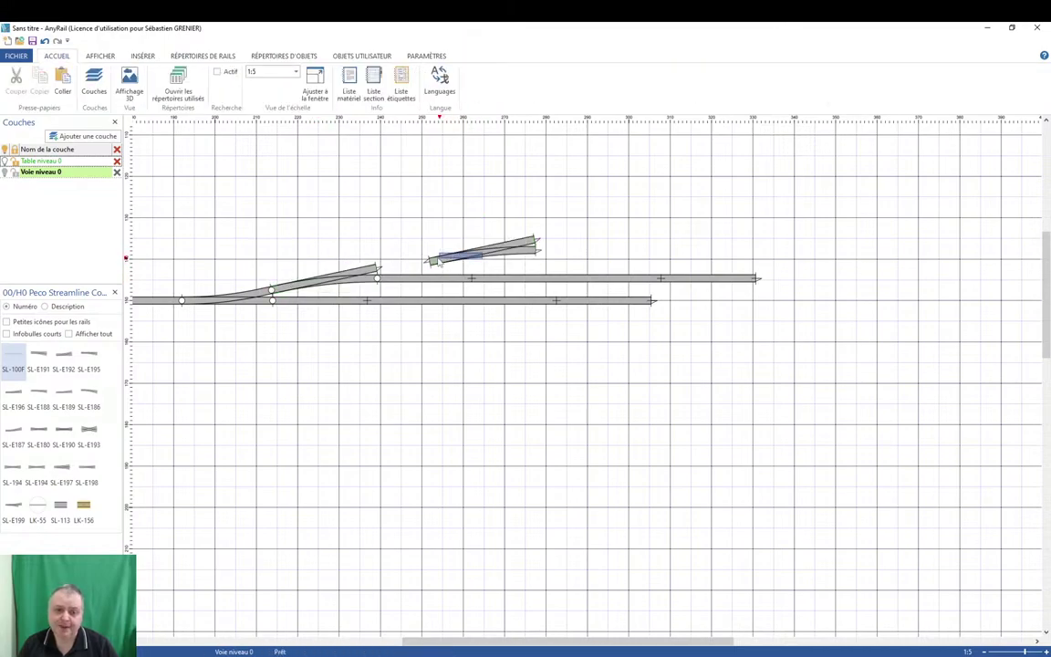
drag(475, 263, 423, 270)
Copy the middle SL-100F flex track onto the second SL-E188's lower exit as a third parallel track.
click(519, 252)
click(555, 278)
drag(555, 279, 658, 257)
click(494, 265)
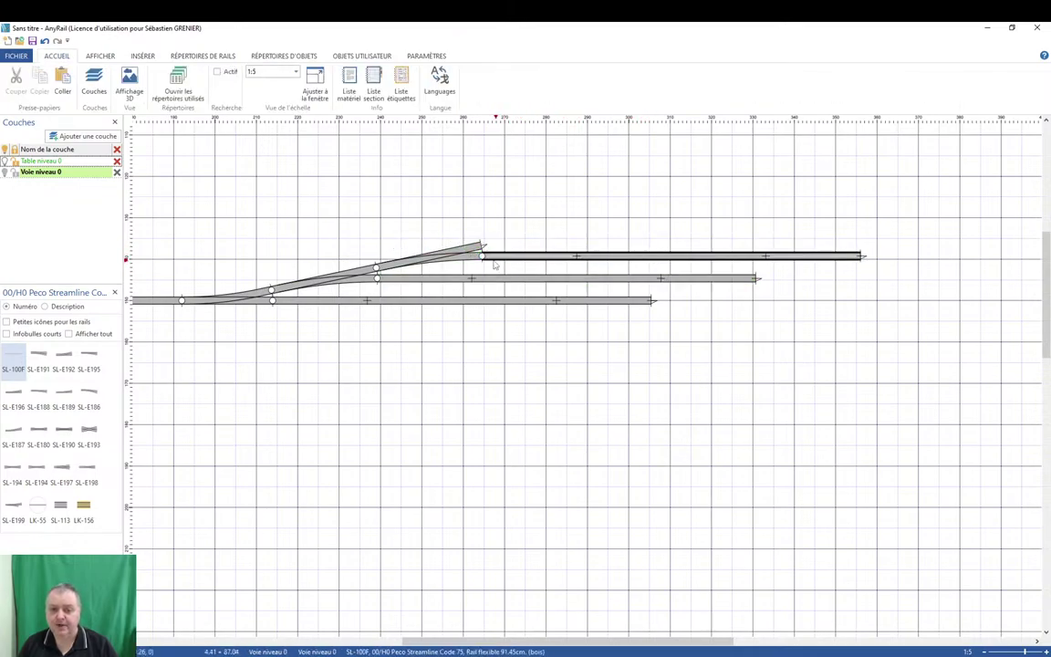
Delete the second SL-E188 turnout and attach a copy of the upper flex track to that track's freed end.
click(452, 266)
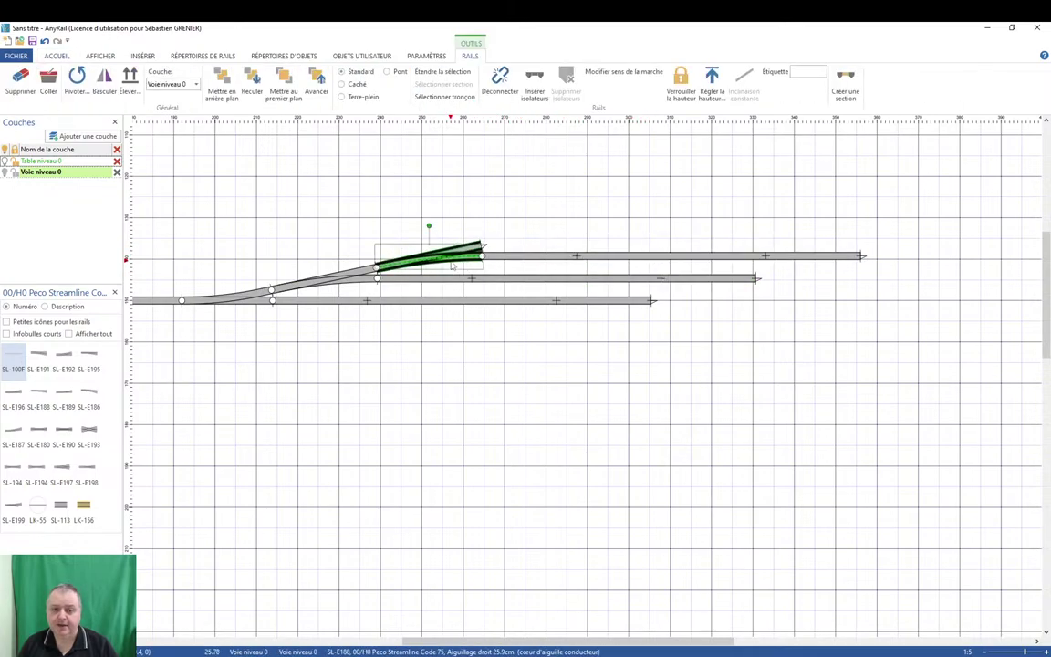
click(545, 257)
ctrl+drag(545, 257, 323, 261)
Connect the copied flex track's free end to the remaining SL-E188 turnout's open upper exit.
click(210, 228)
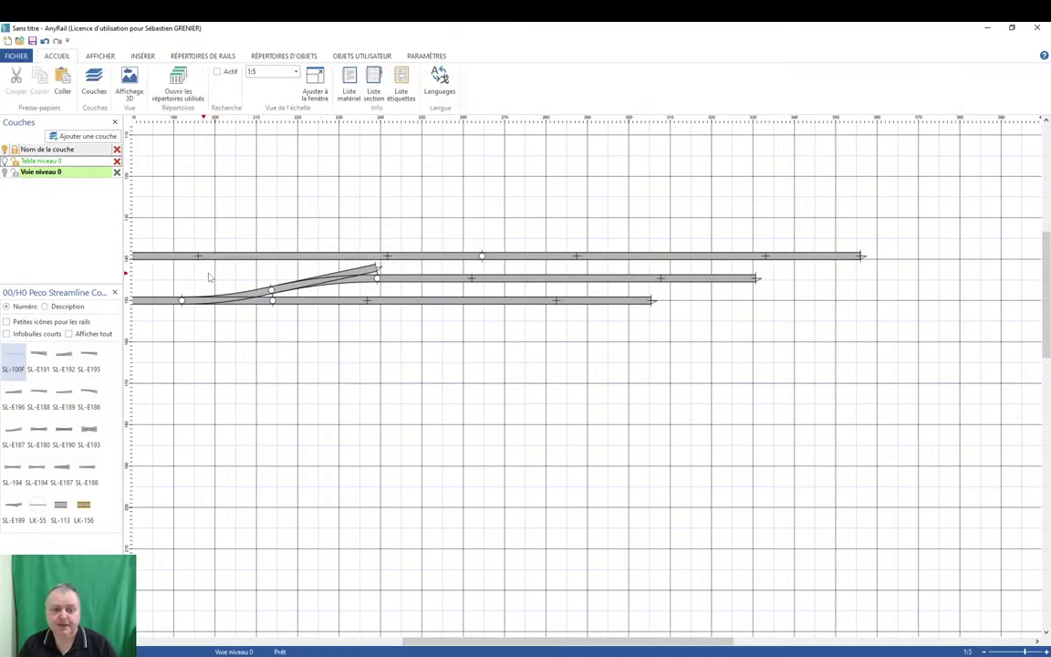
right_drag(191, 251, 374, 267)
drag(271, 256, 544, 266)
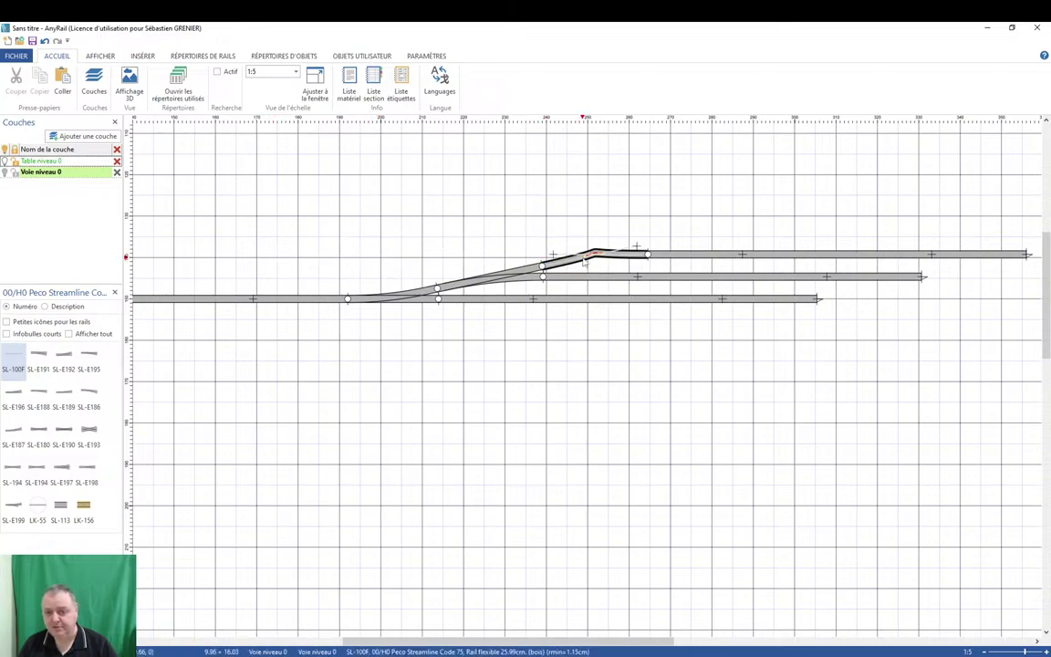
Smooth the short SL-100F flex track linking the SL-E188 turnout to the uppermost parallel track.
right_click(586, 259)
click(641, 398)
click(704, 399)
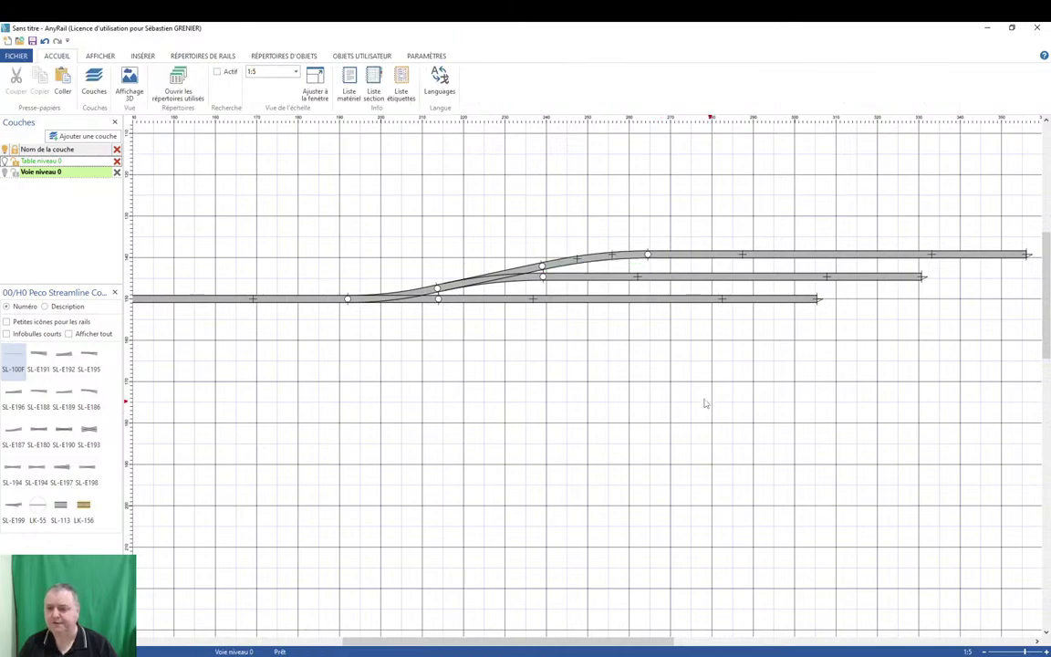
Show the Table niveau 0 layer and select the corner point of the first table at x 220, y 100.
scroll(680, 363, down, 3)
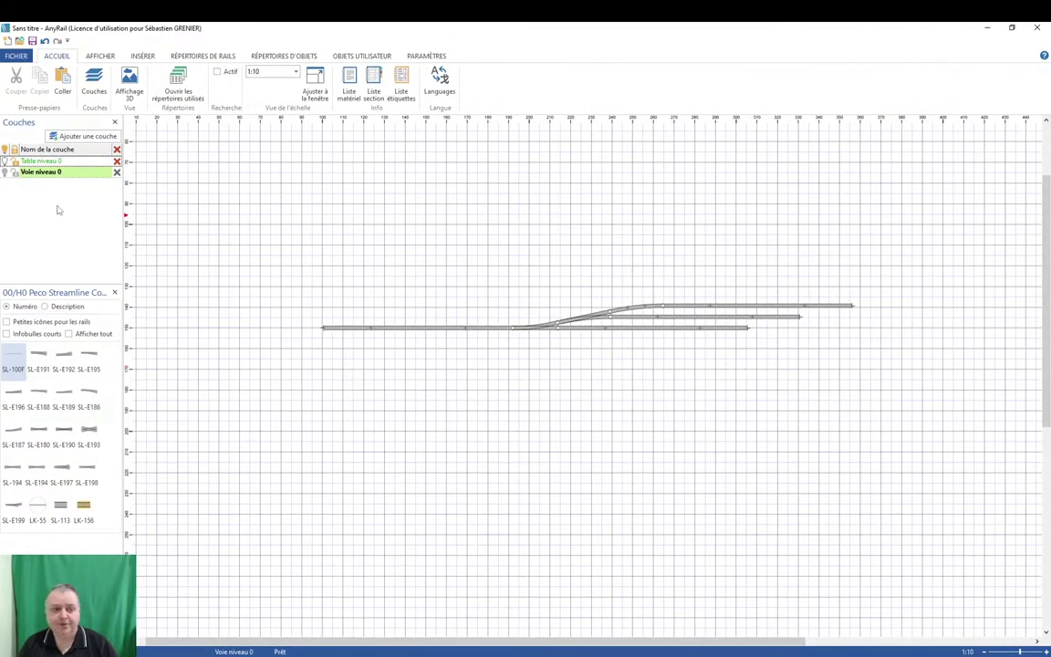
click(4, 160)
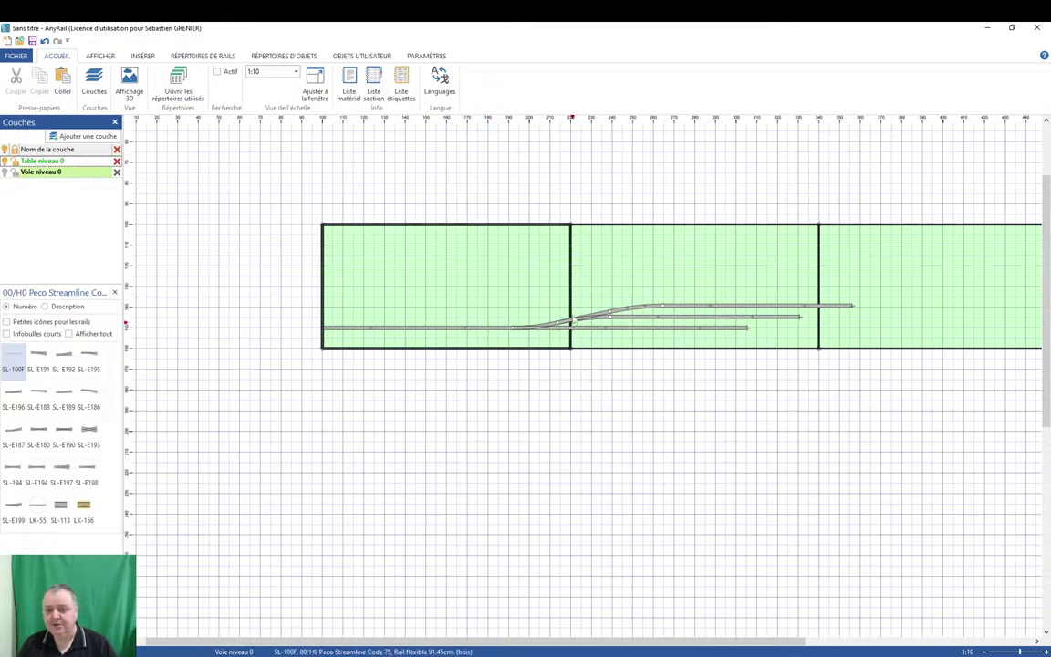
click(571, 228)
mouse_move(570, 225)
mouse_down()
mouse_move(546, 230)
mouse_move(560, 218)
mouse_move(568, 227)
mouse_up()
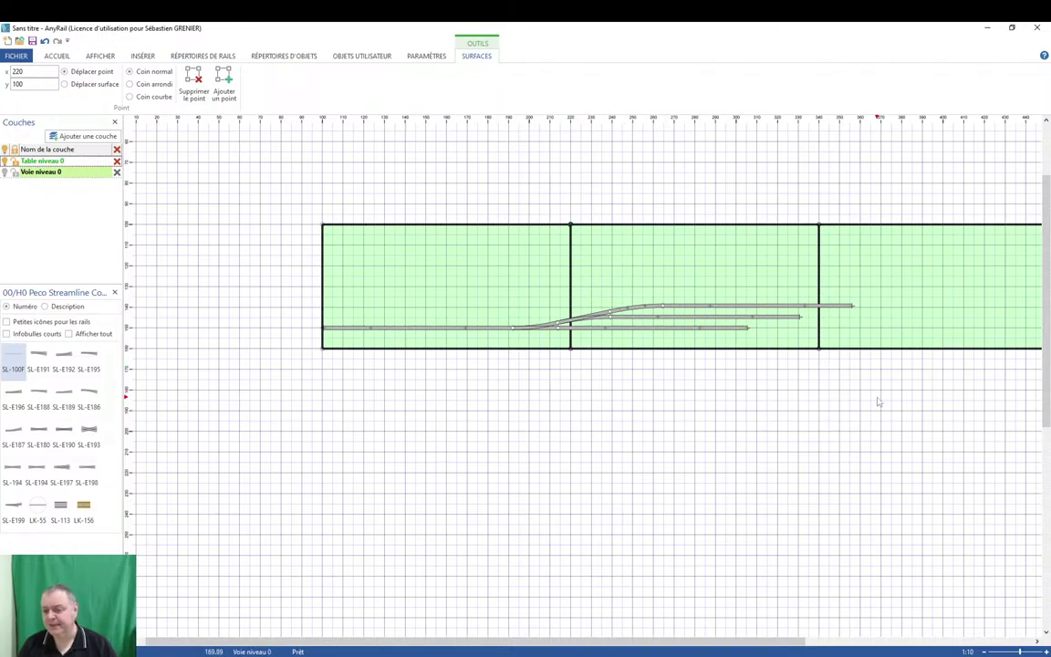
right_drag(877, 401, 754, 394)
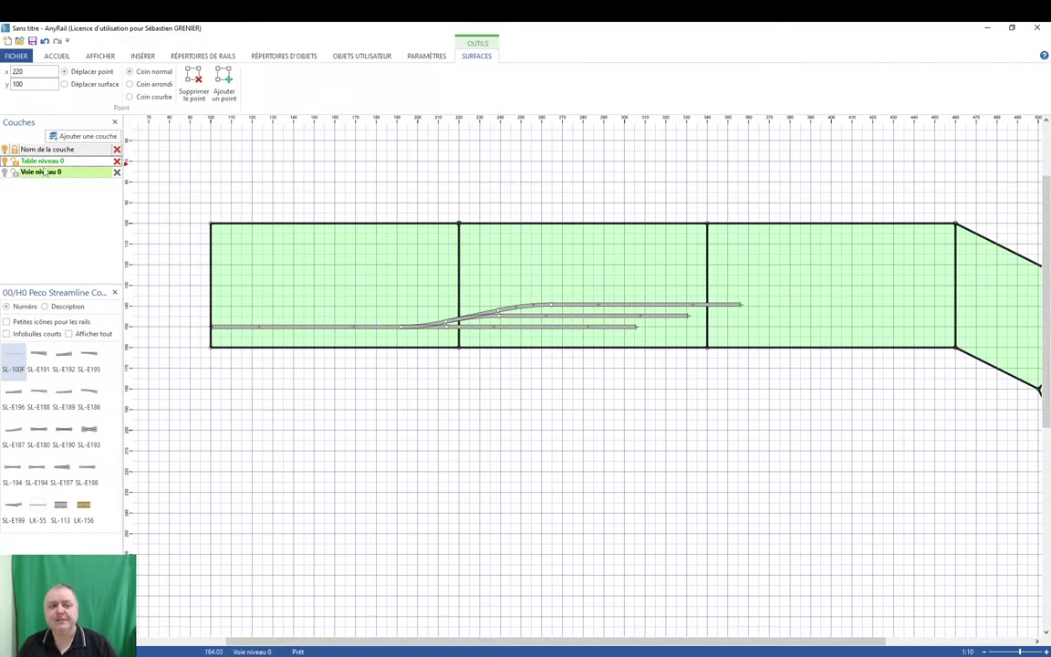
Lock the Table niveau 0 layer and try to select the first table's upper corner point.
click(15, 161)
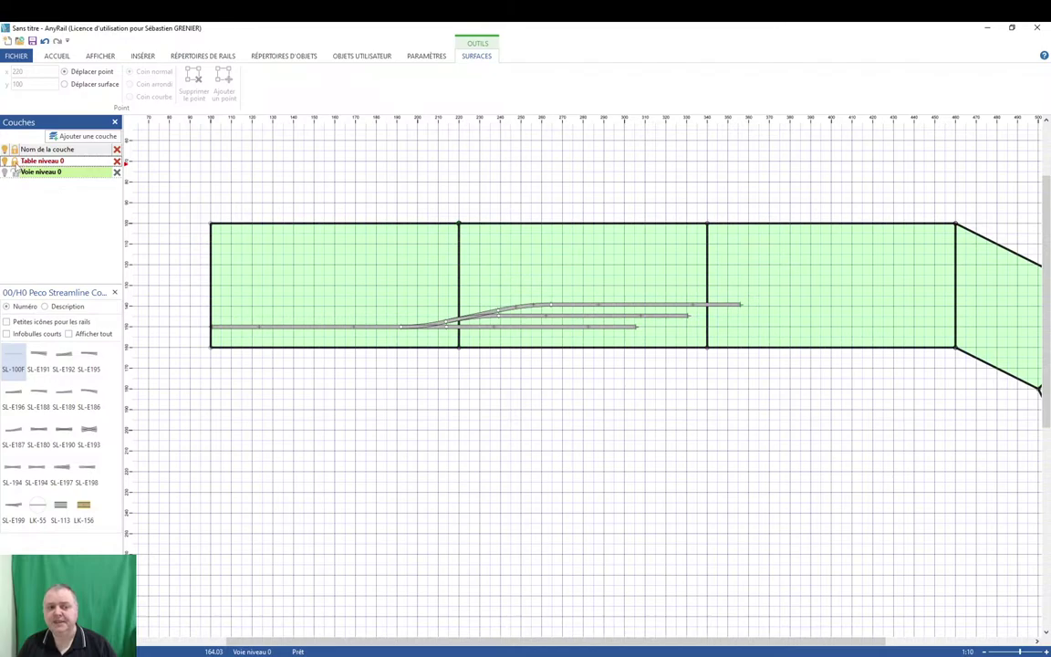
click(446, 236)
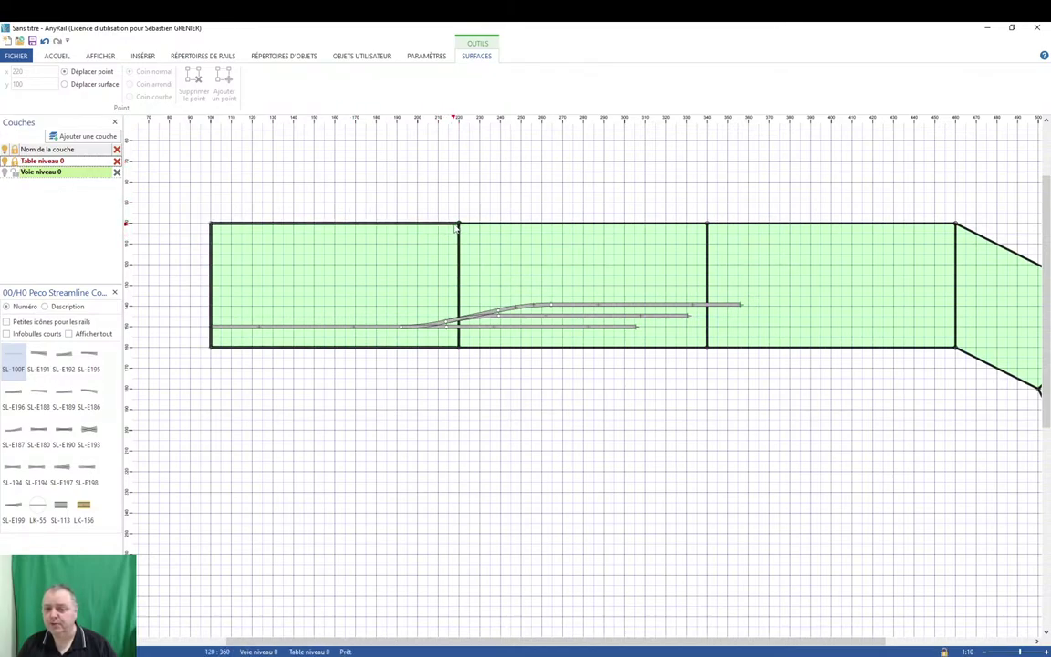
scroll(456, 228, up, 3)
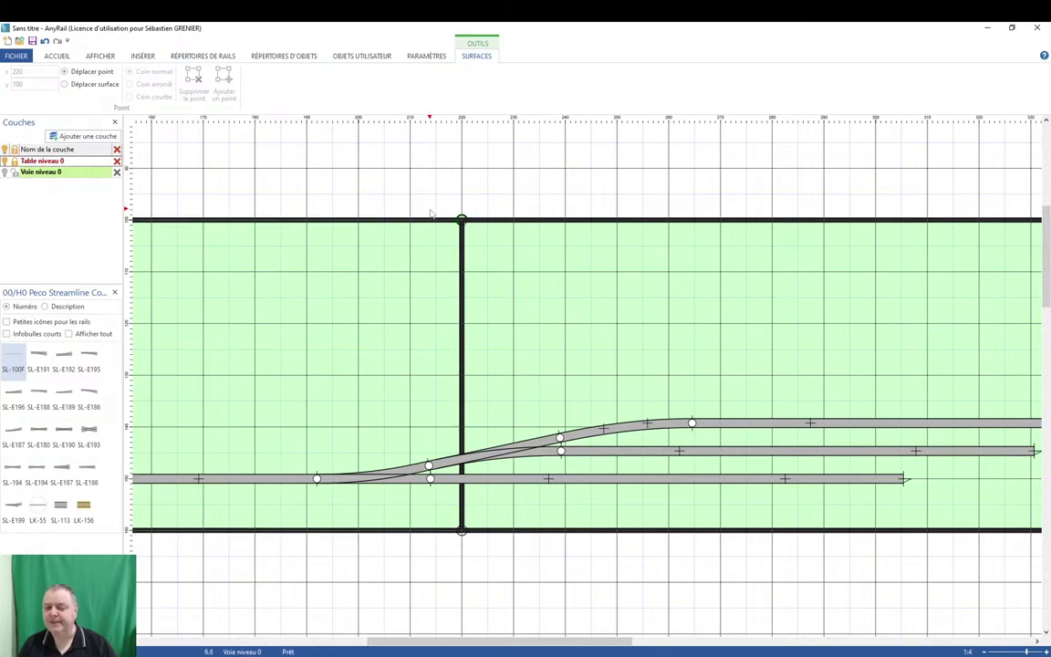
scroll(429, 228, down, 2)
right_drag(352, 440, 426, 424)
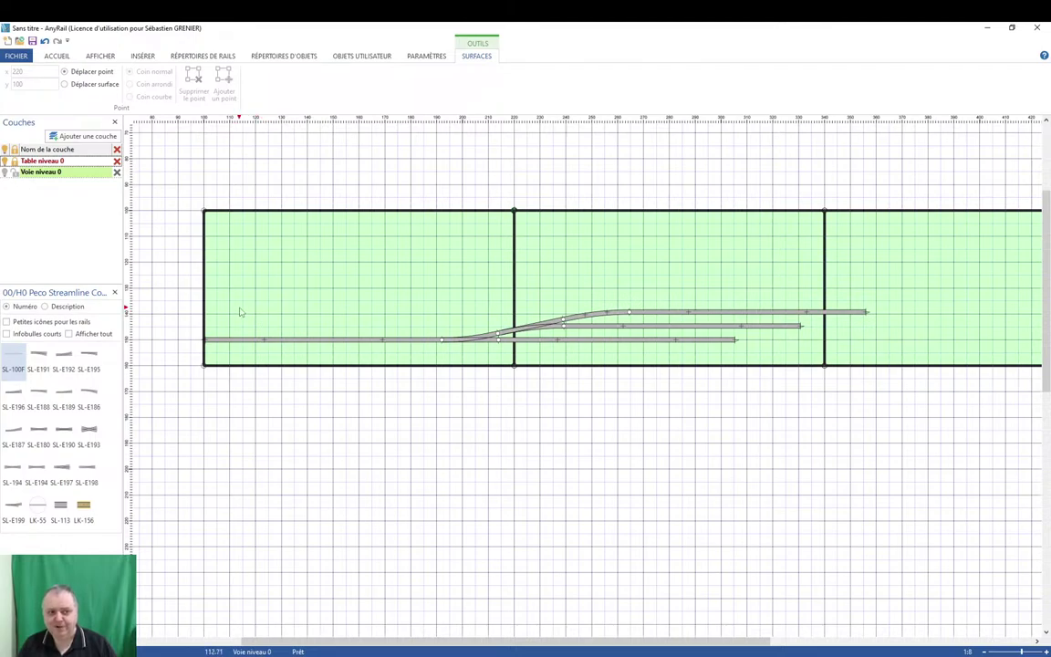
Switch the active layer between Table niveau 0 and Voie niveau 0, ending on Voie niveau 0, and lock Table niveau 0.
click(30, 162)
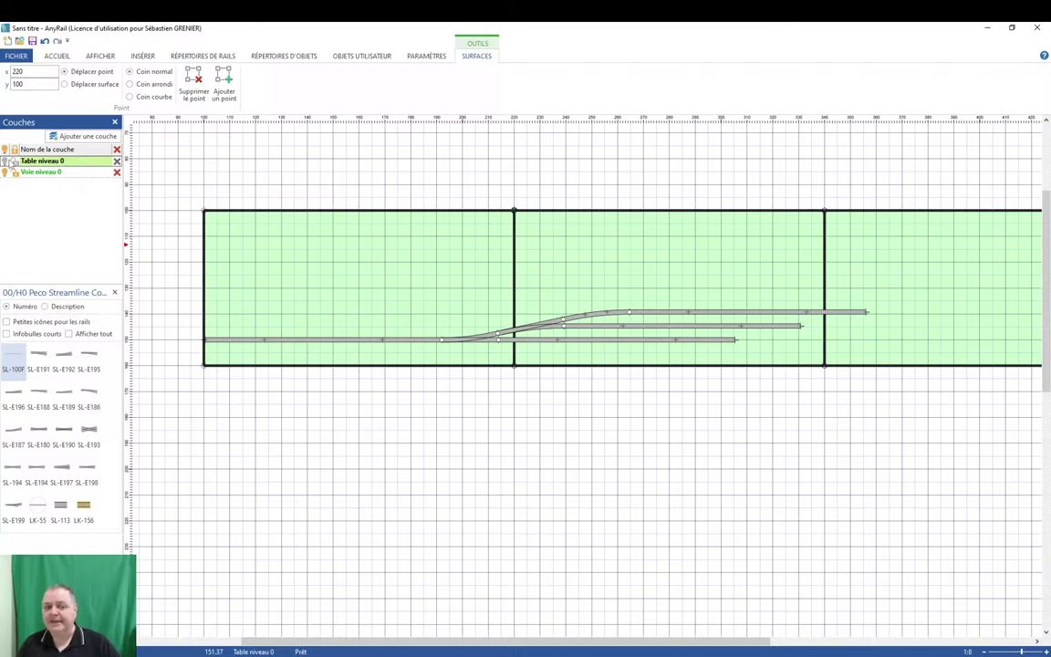
click(28, 172)
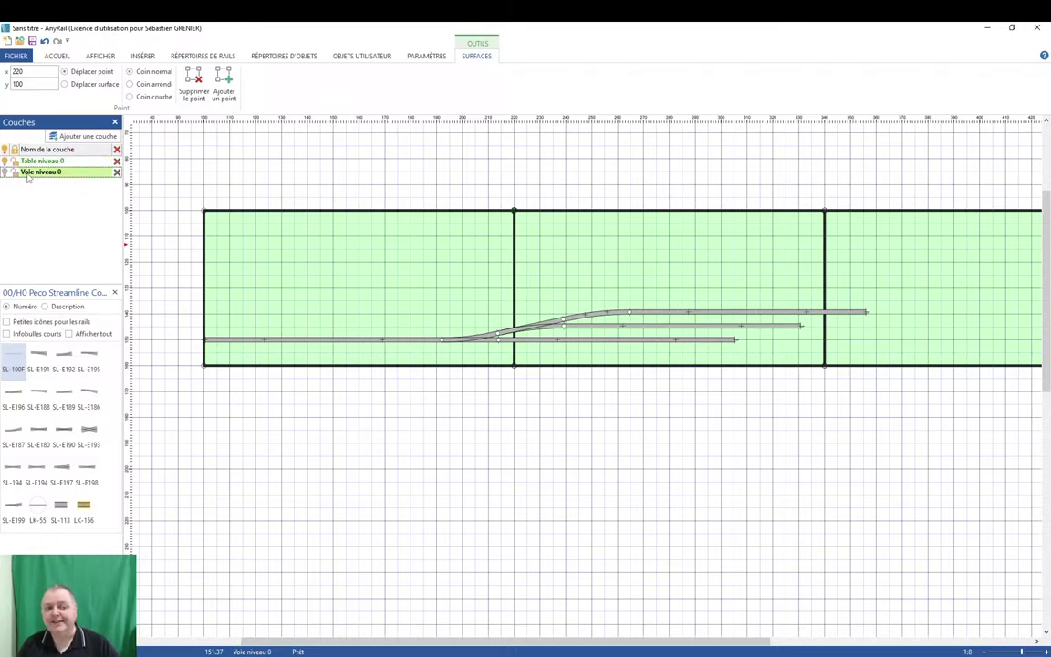
click(29, 160)
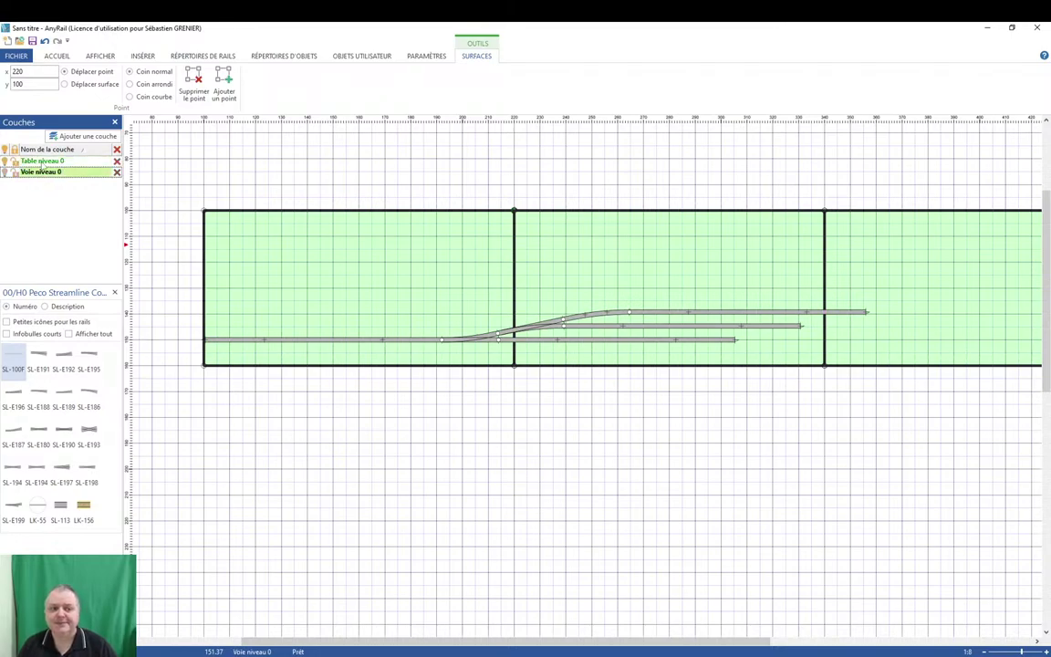
click(42, 171)
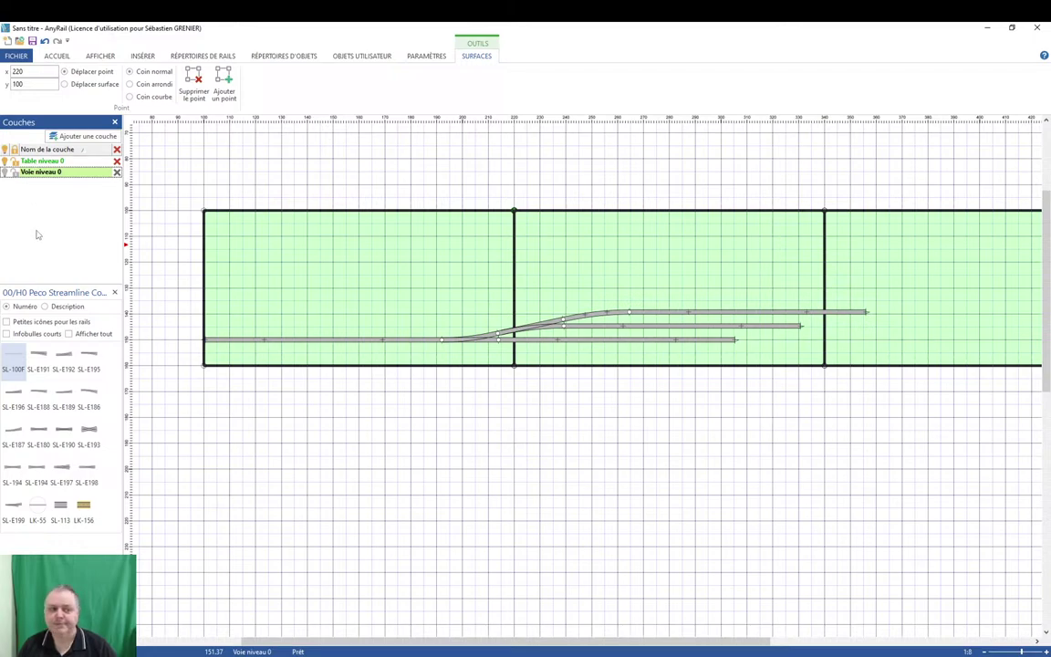
click(15, 159)
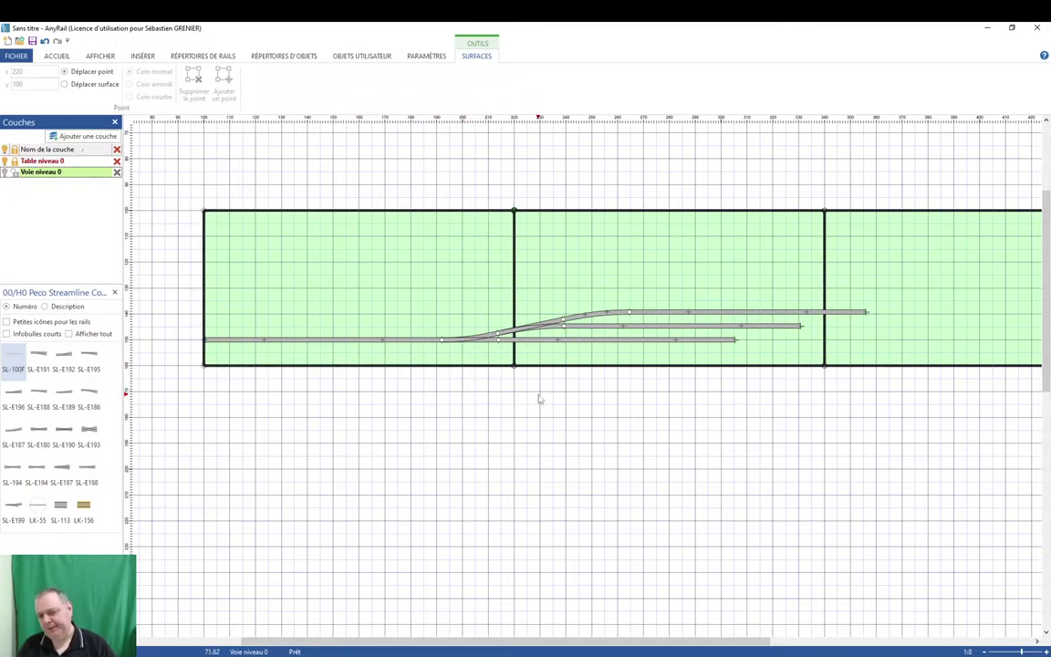
Add a new layer and name it "Table niveau -40".
scroll(539, 398, down, 1)
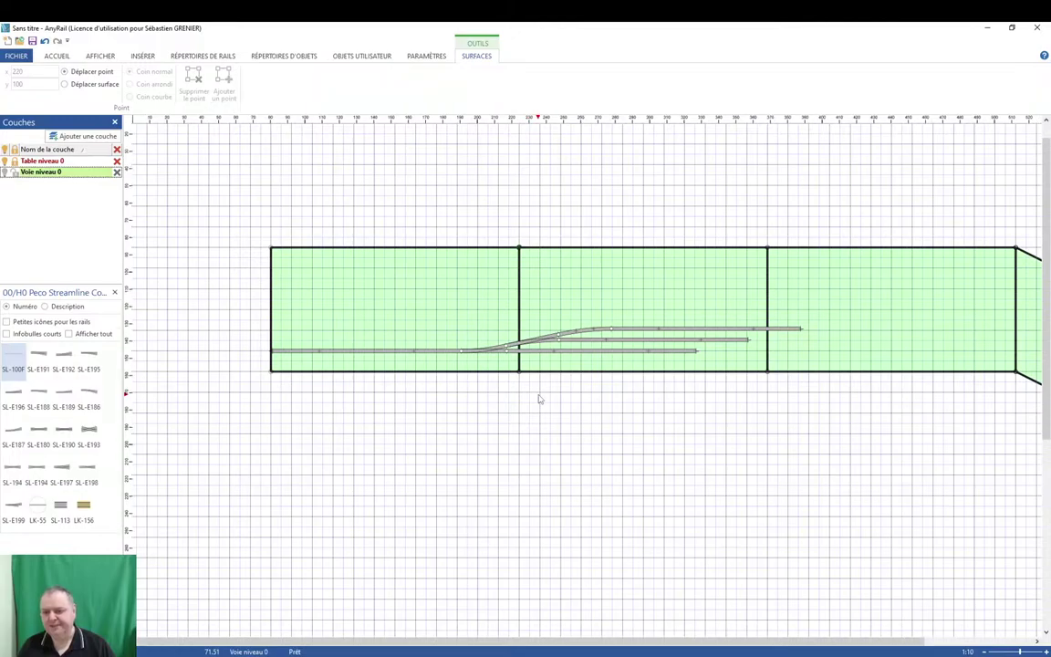
scroll(539, 399, down, 1)
right_drag(676, 437, 614, 379)
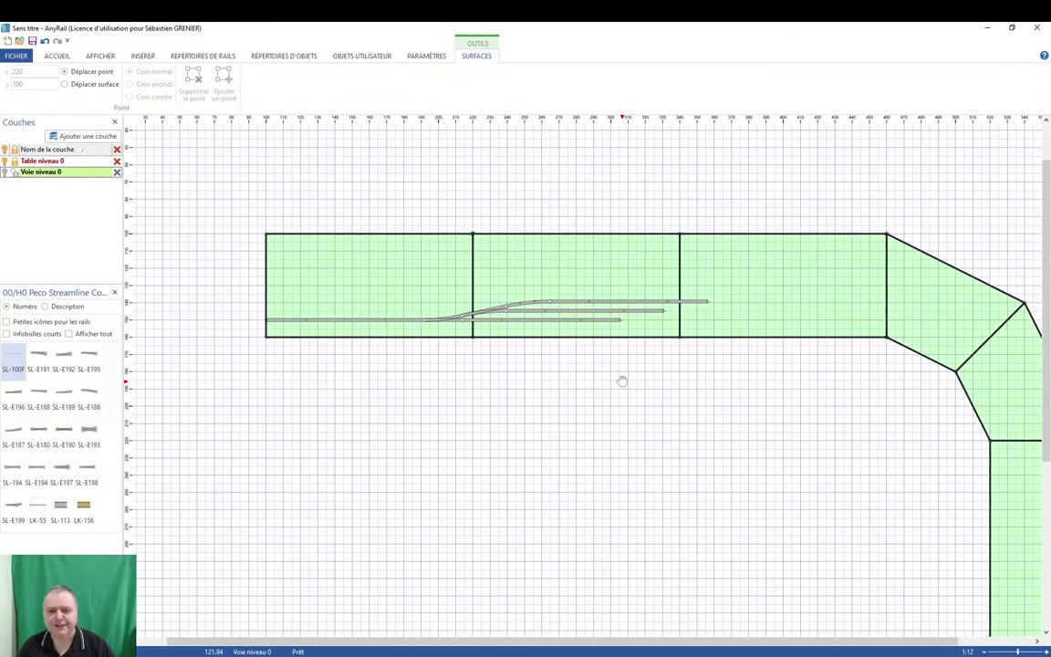
click(84, 134)
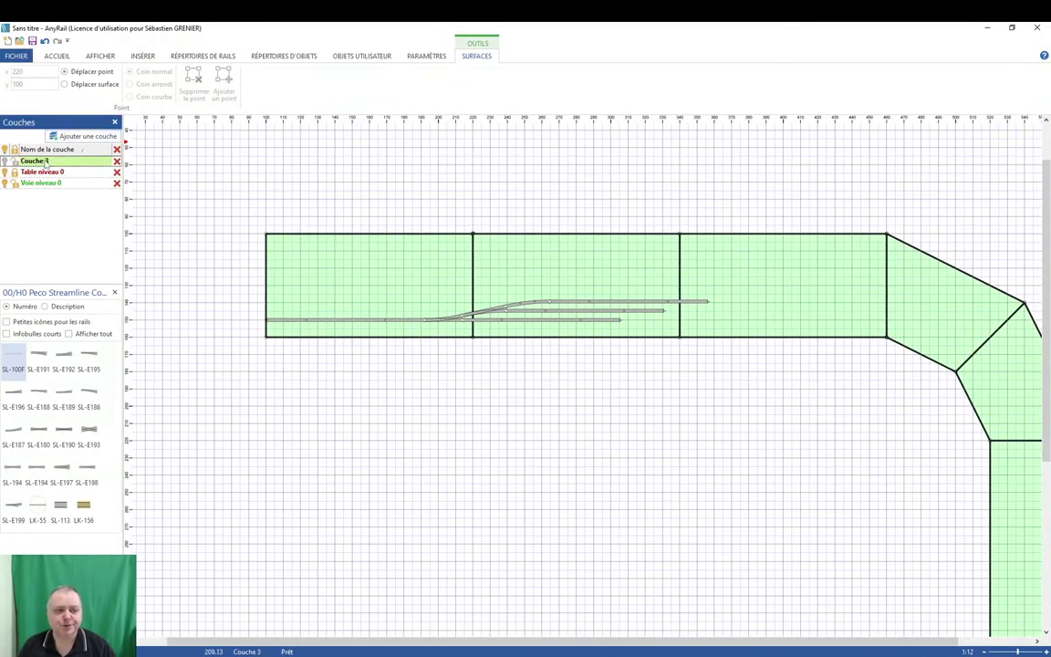
drag(58, 161, 8, 159)
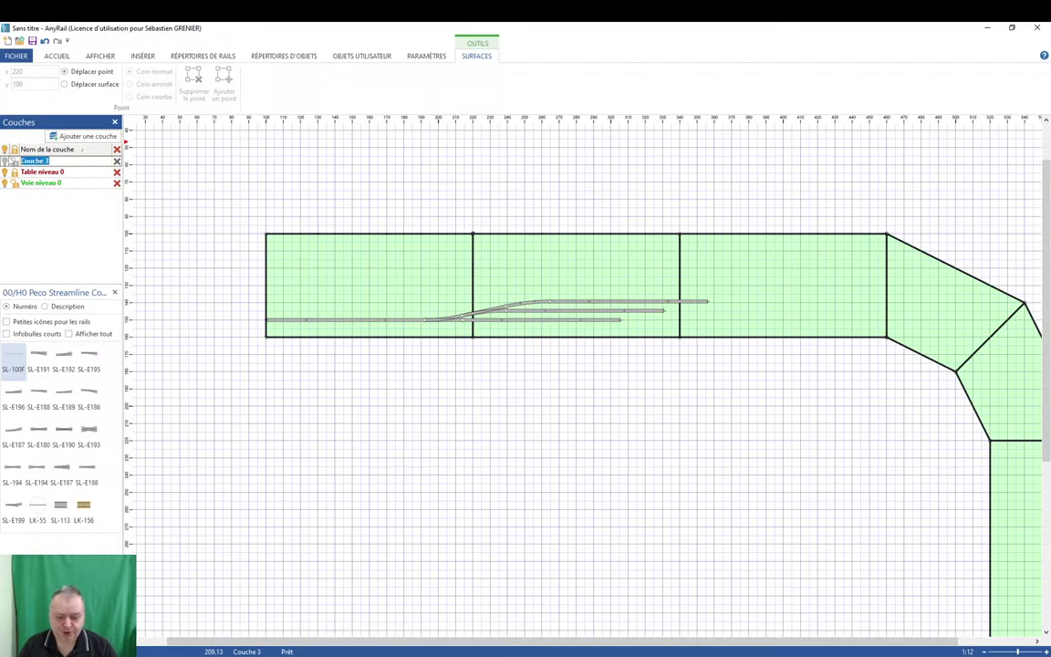
text(Table niveau -40)
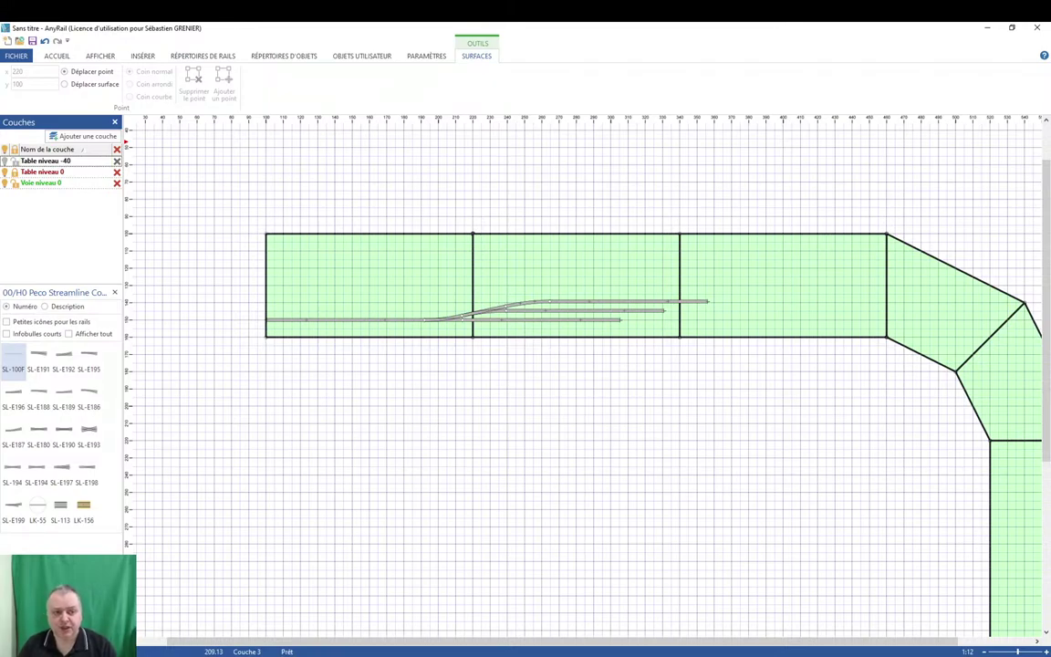
key(Return)
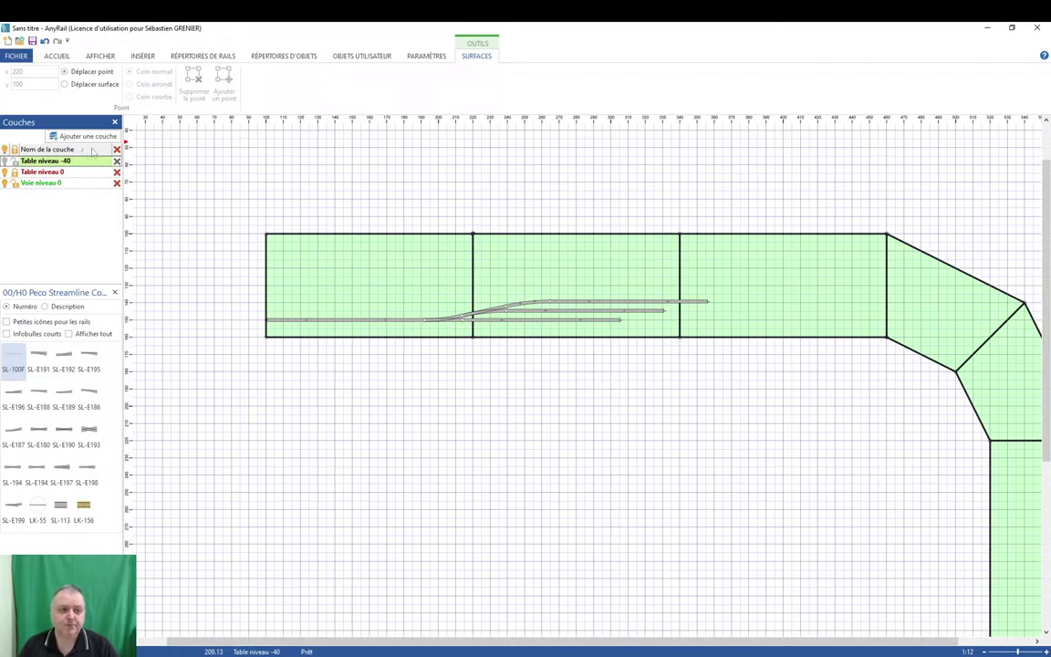
Add another layer and name it "Voie niveau -40".
click(85, 137)
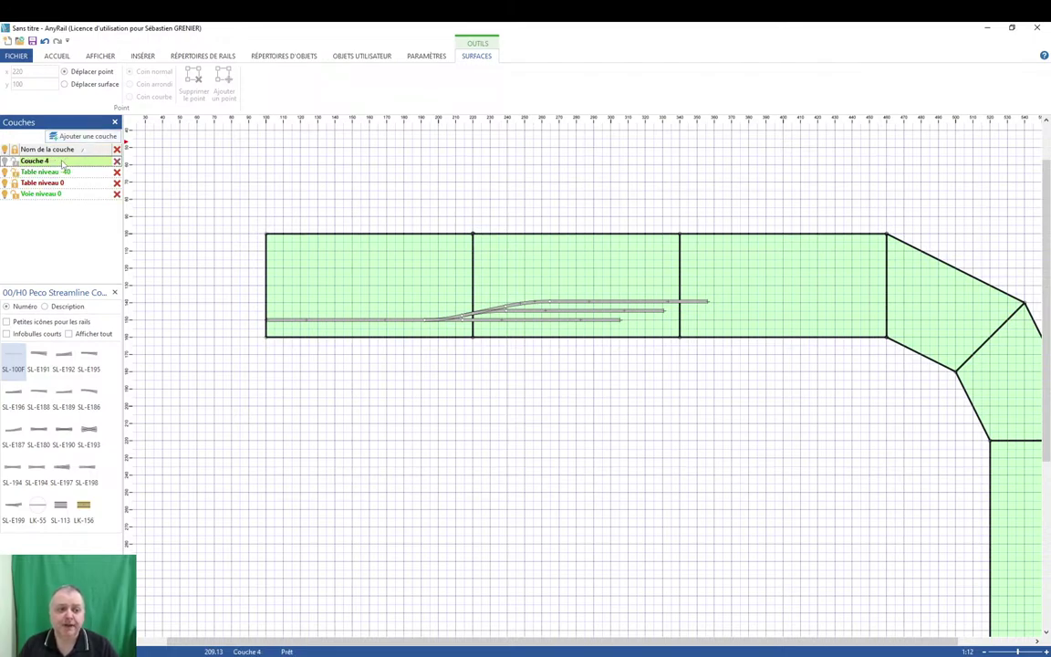
click(62, 161)
key(BackSpace)
key(BackSpace)
key(BackSpace)
key(BackSpace)
key(BackSpace)
key(BackSpace)
key(BackSpace)
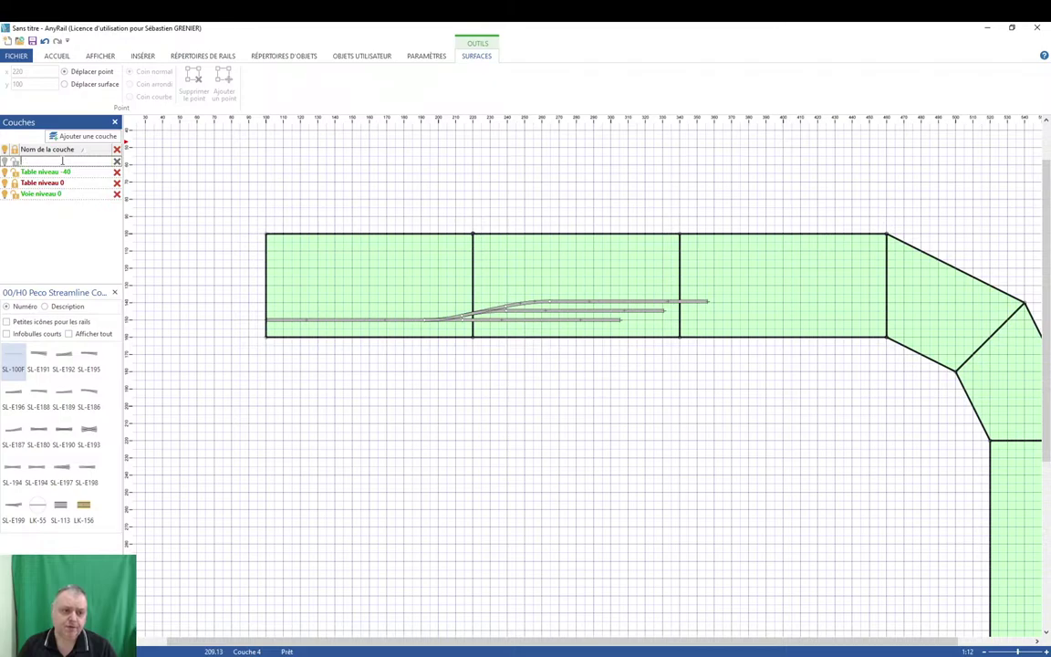
text(Voie niveau -40)
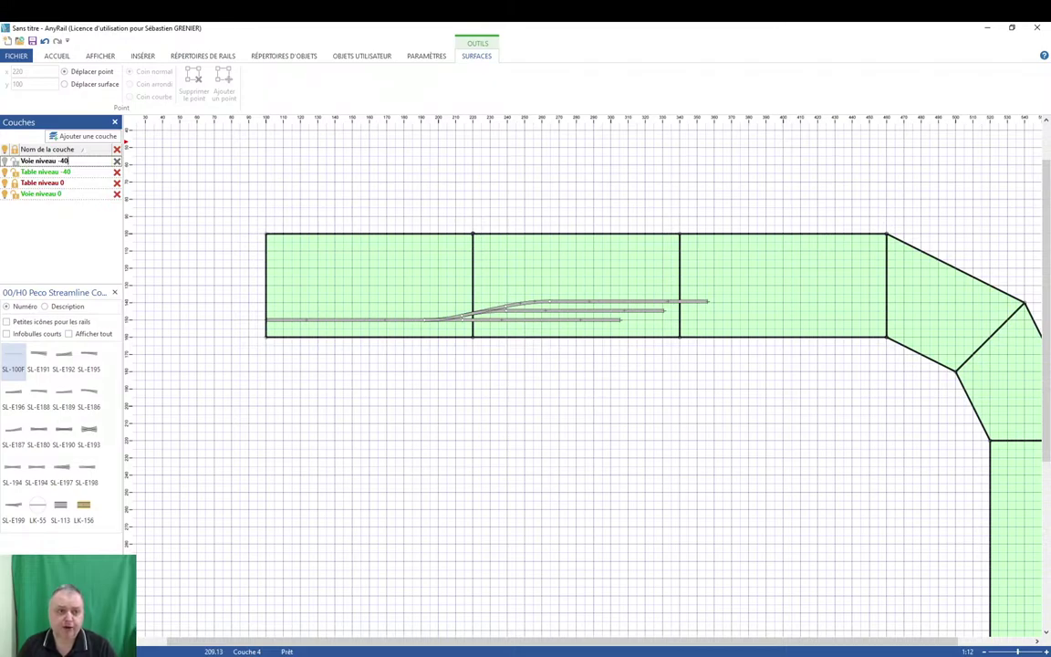
key(Return)
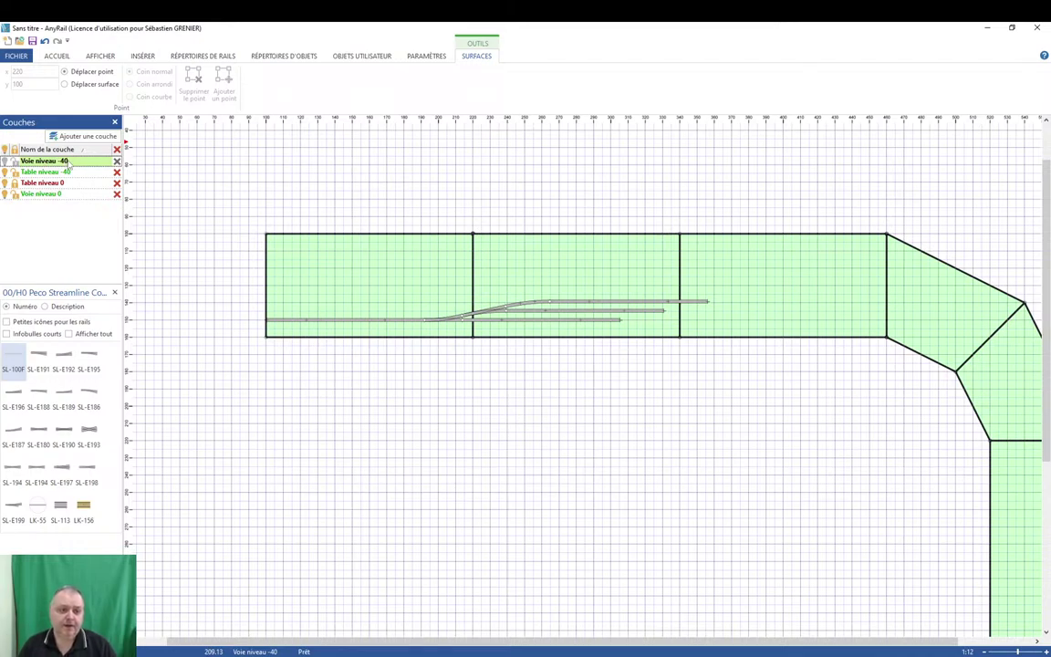
Sort the layer list by layer name in descending order.
click(48, 171)
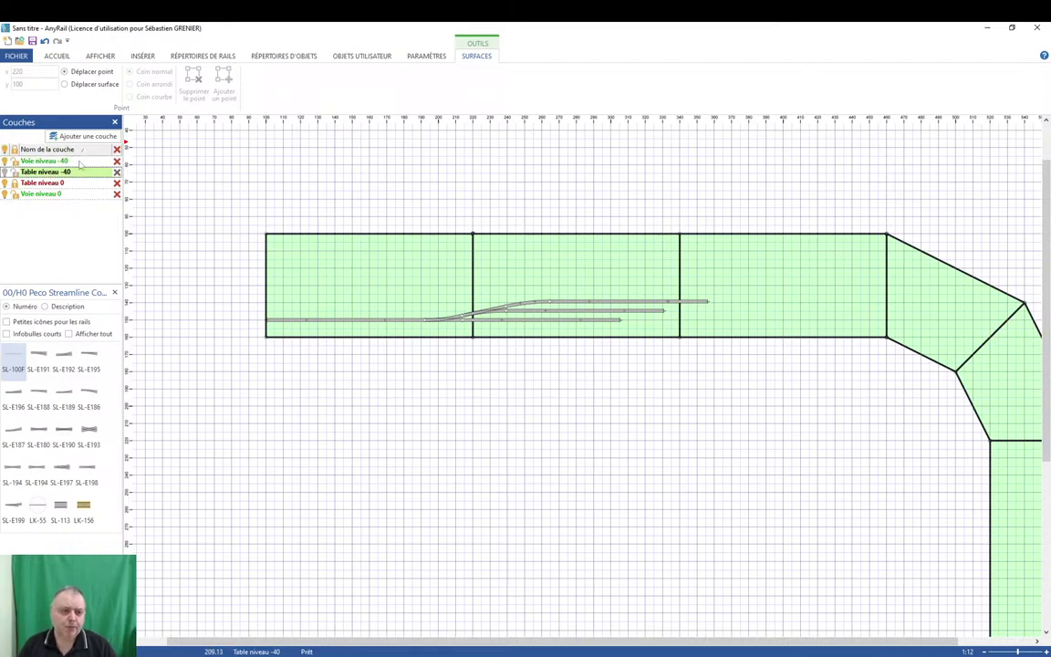
click(84, 150)
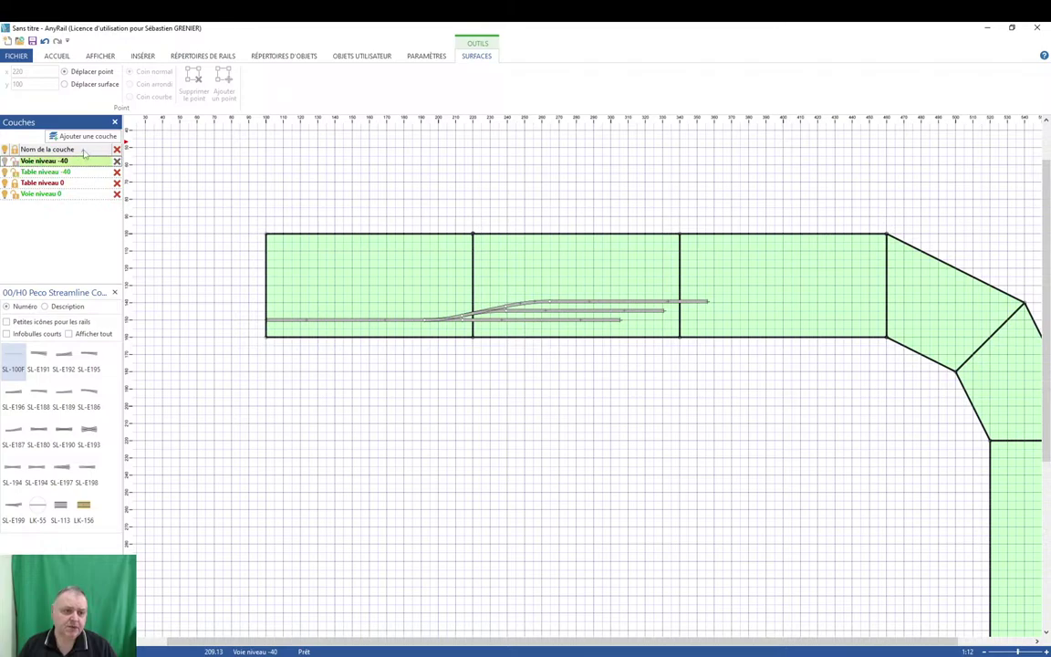
click(84, 150)
click(83, 150)
click(84, 150)
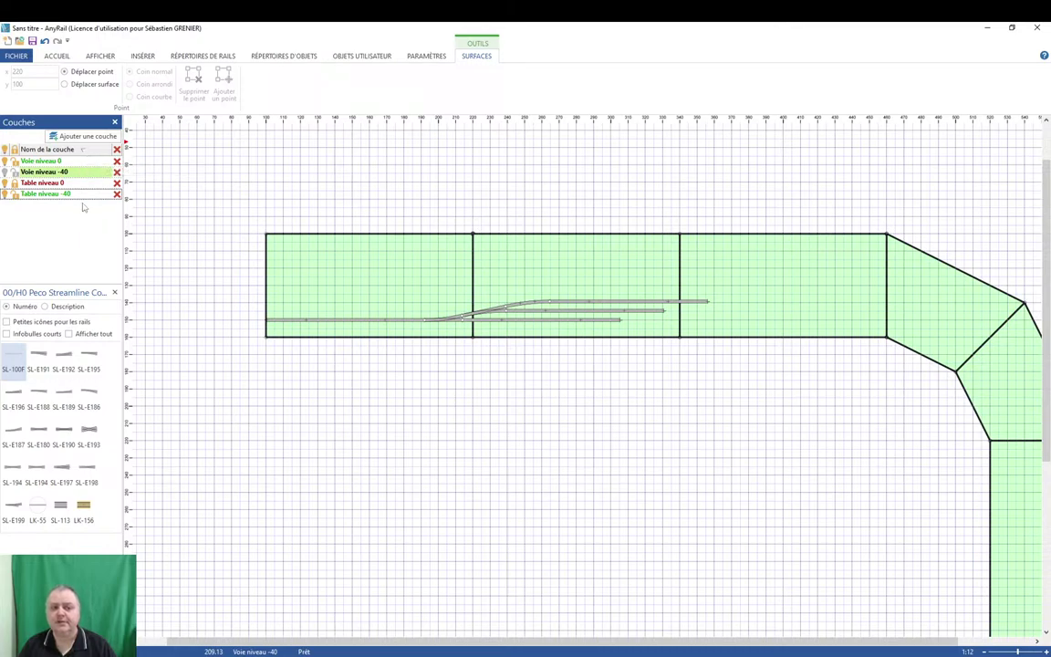
click(82, 151)
click(82, 151)
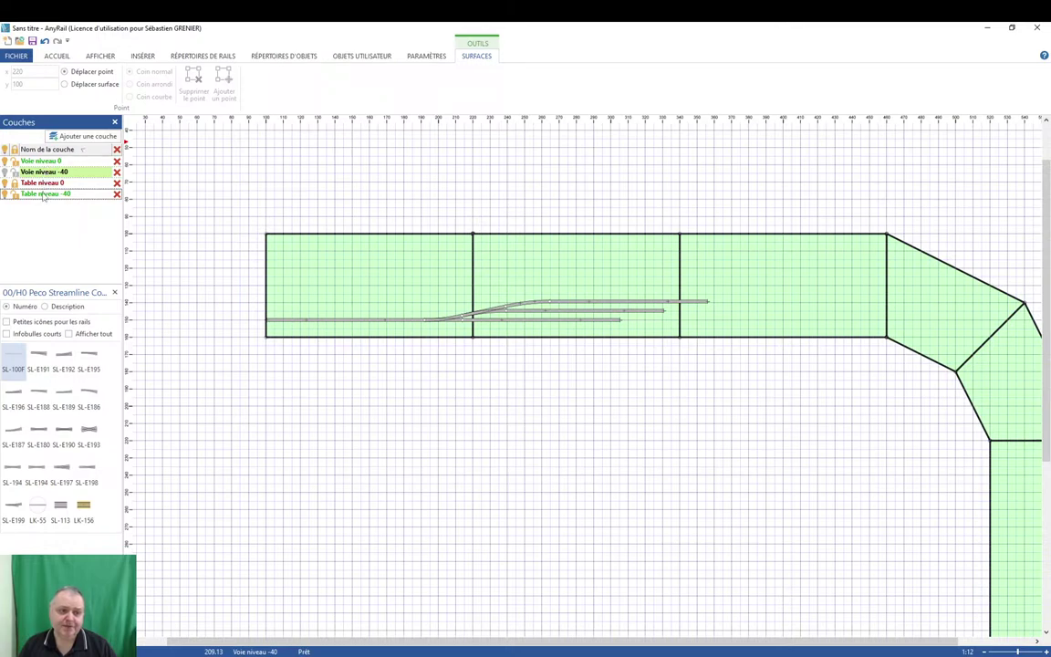
Rename the two -40 layers as "01 - Table niveau -40" and "02 - Voie niveau -40".
click(52, 194)
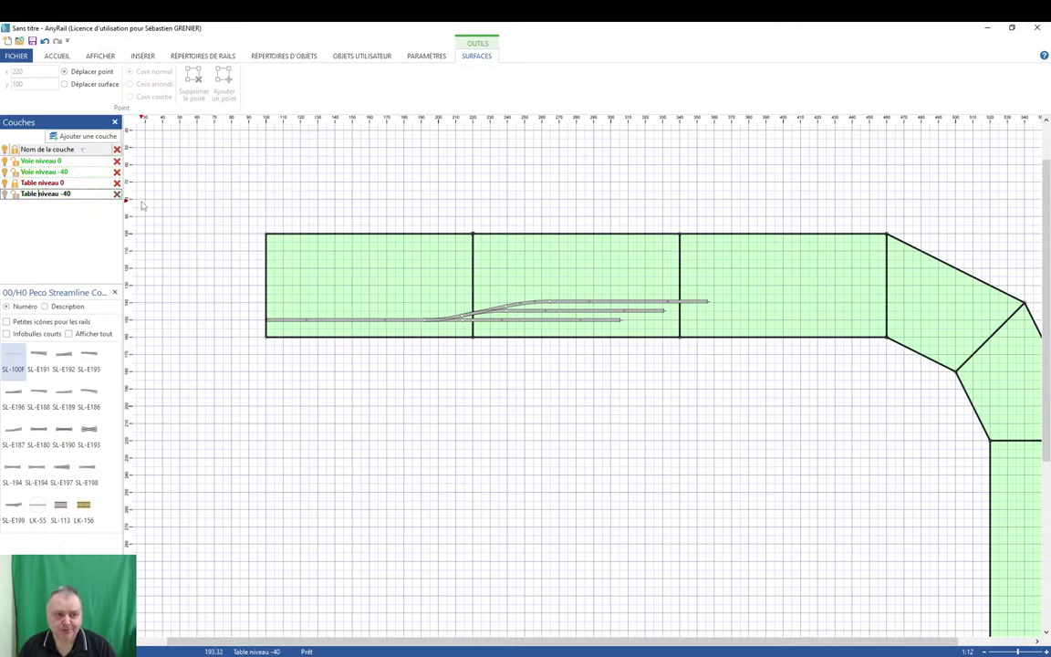
text(01 -)
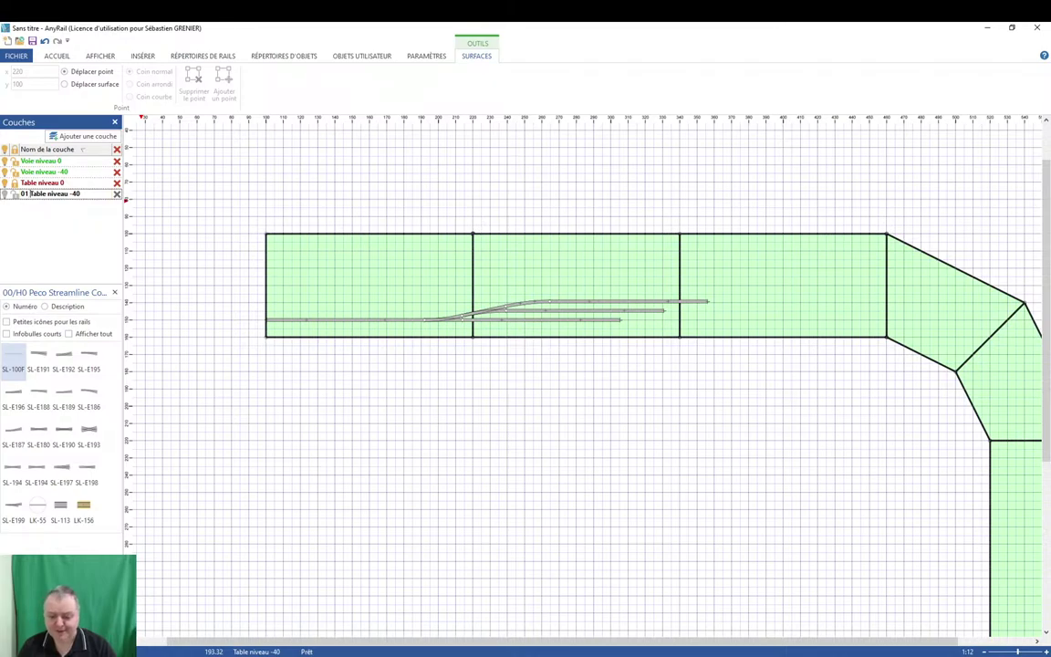
key(Return)
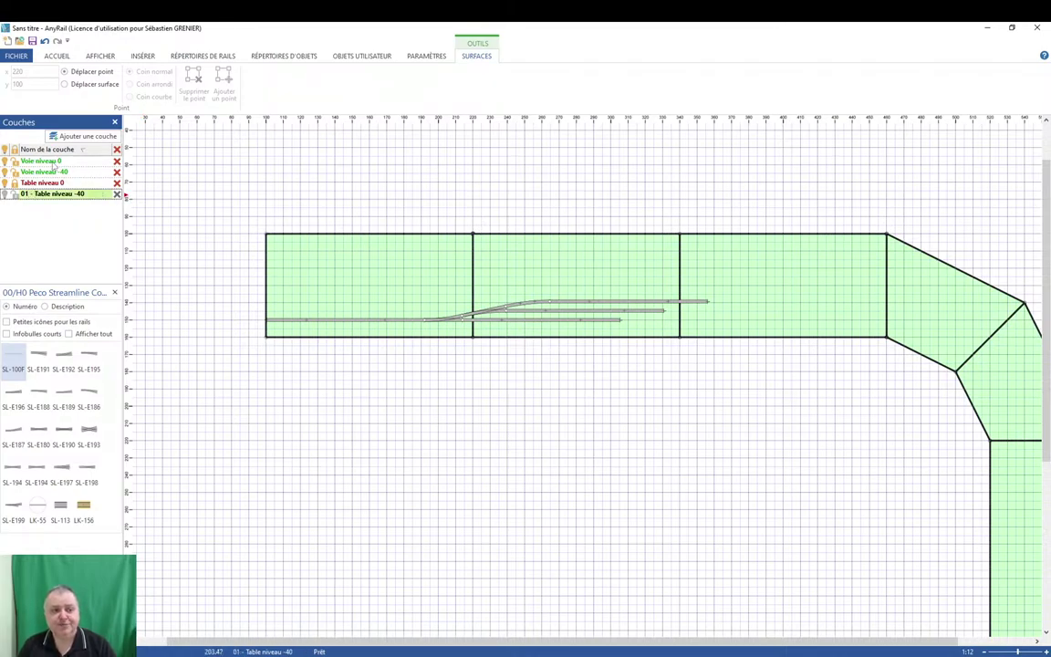
click(45, 173)
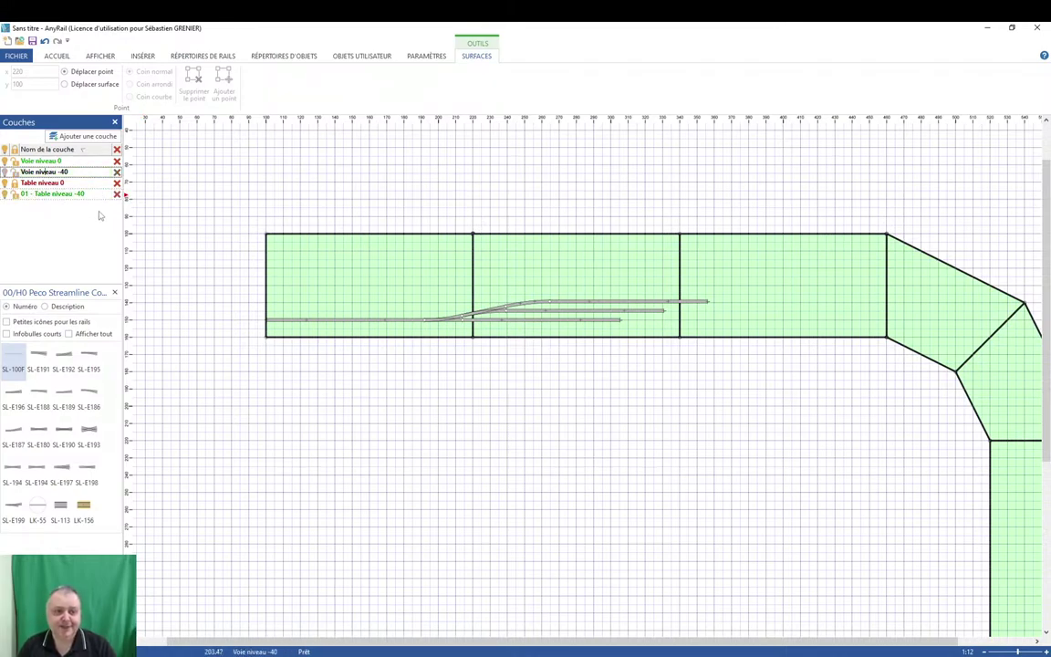
text(02 -)
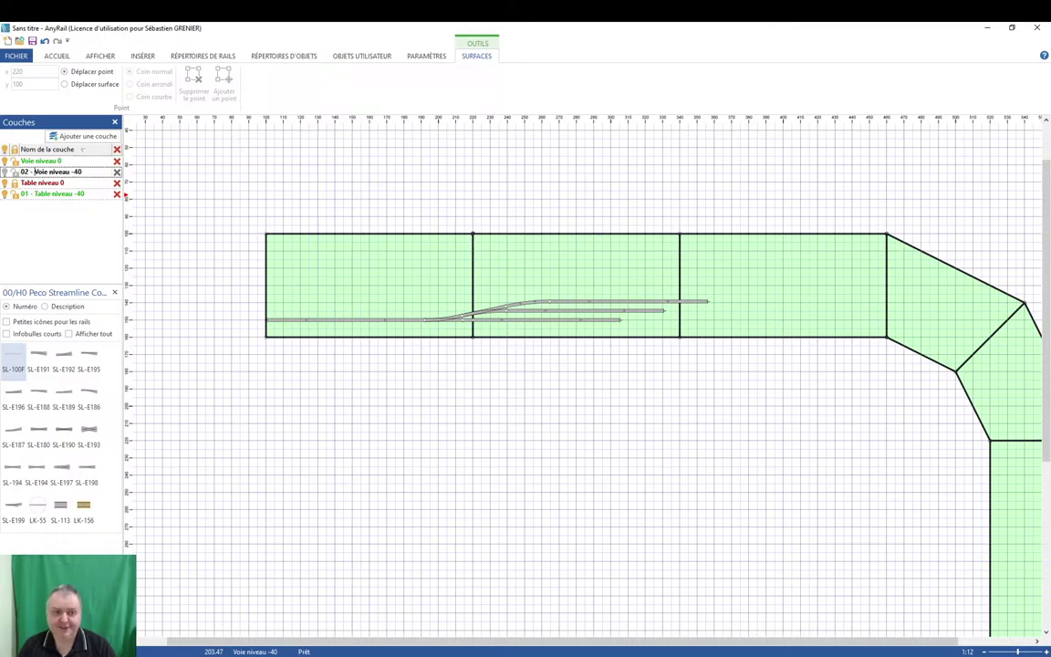
key(Return)
Rename the Table niveau 0 layer as "03 - Table niveau 0".
click(42, 183)
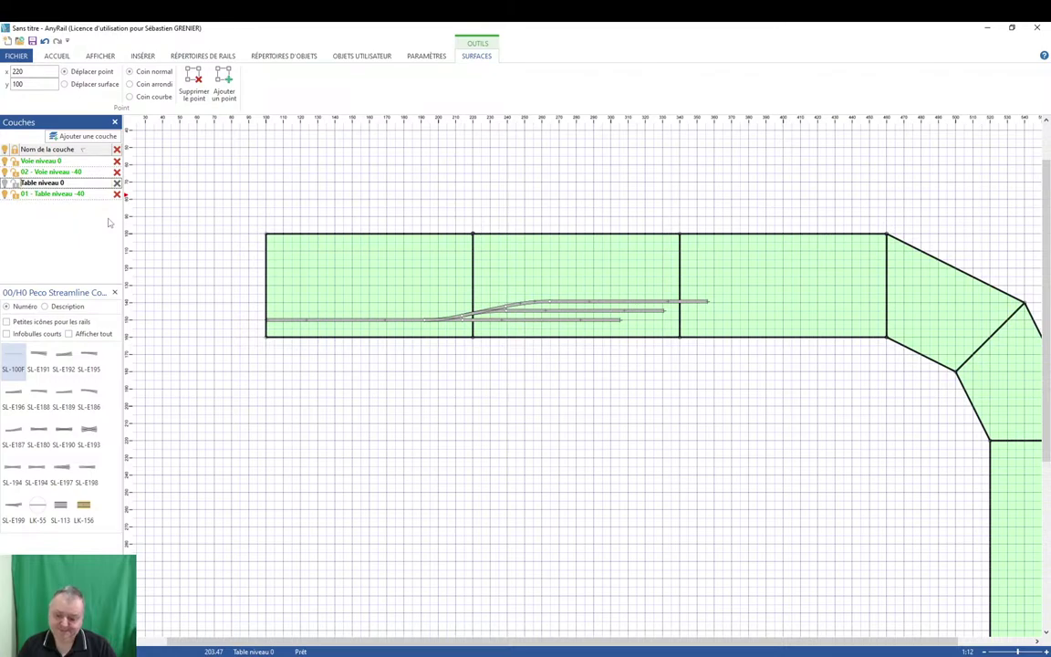
text(03 -)
key(Return)
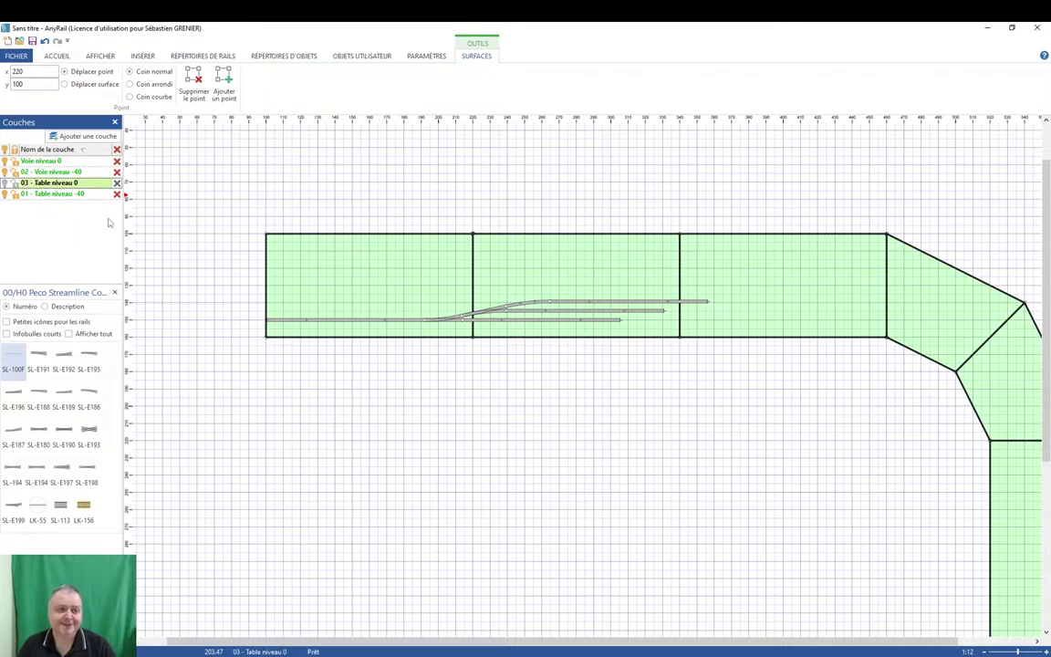
Rename the Voie niveau 0 layer as "04 - Voie niveau 0" and sort the layers by name in ascending order.
click(42, 160)
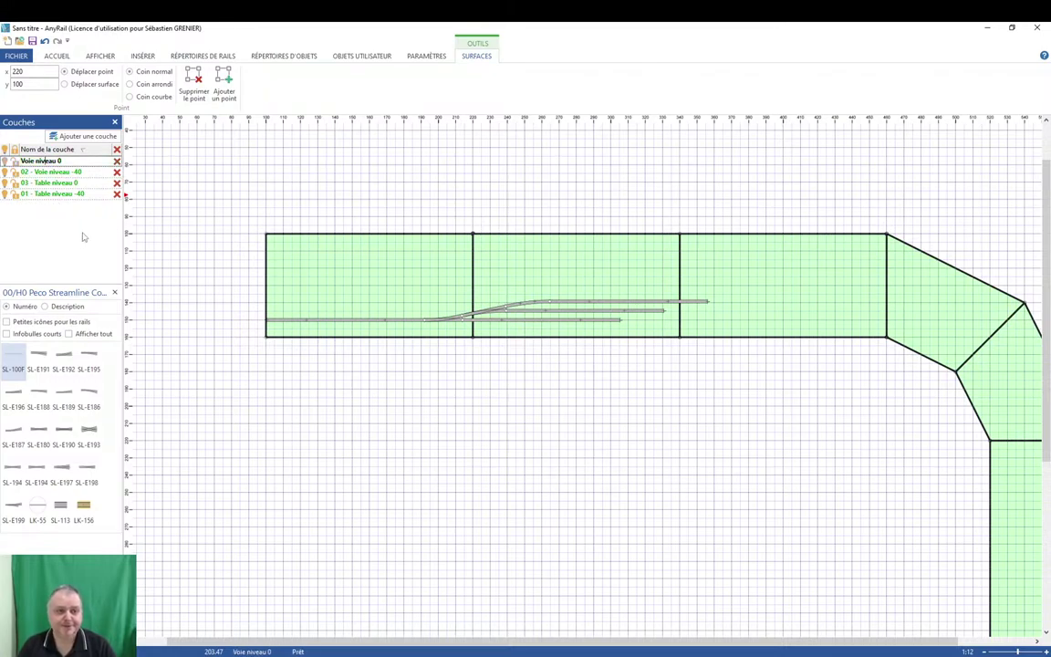
text(04)
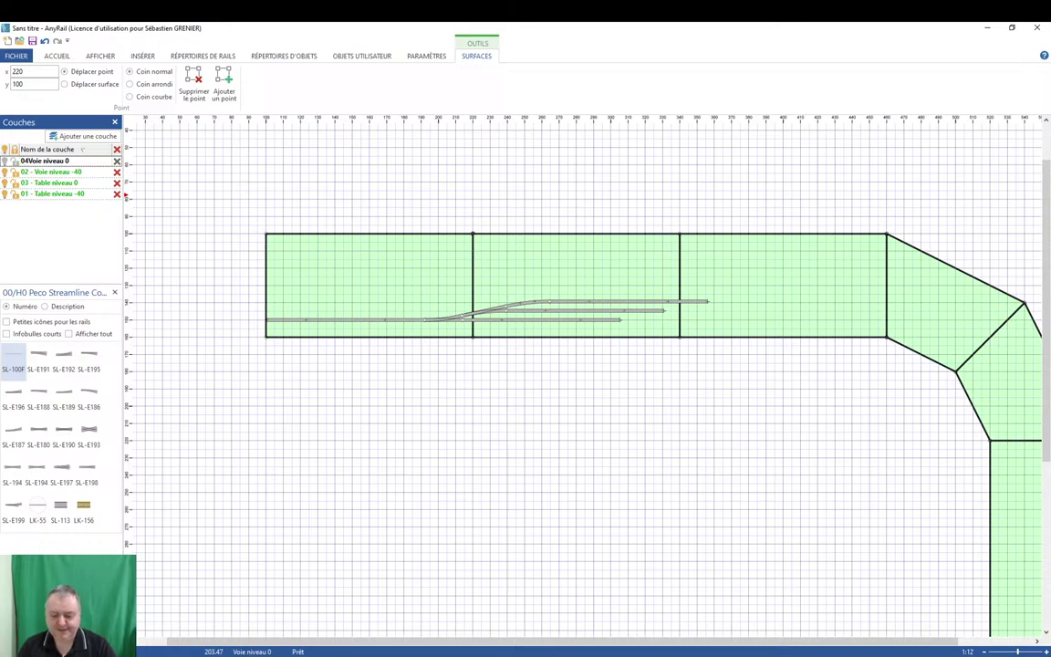
text( -)
key(Return)
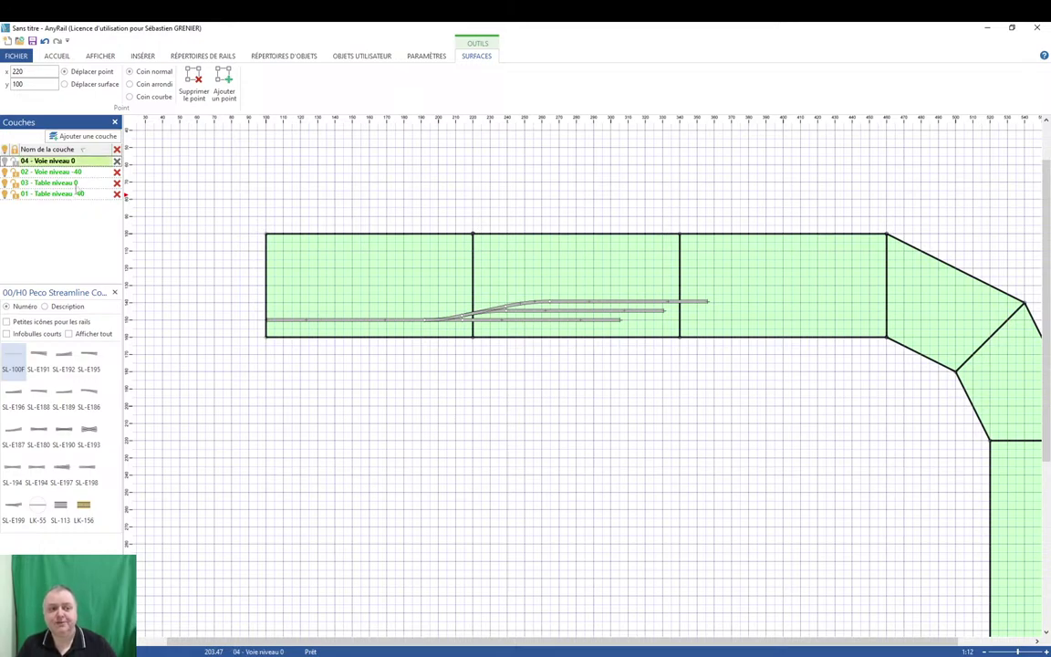
click(83, 151)
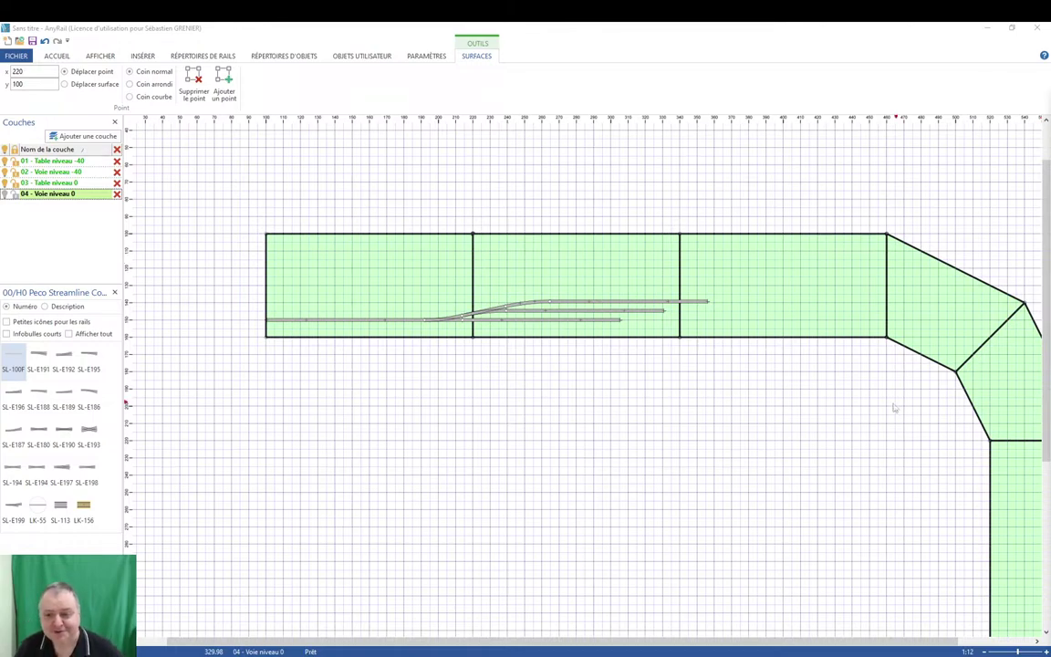
Copy the westernmost rectangular table section of level 0.
scroll(727, 432, down, 1)
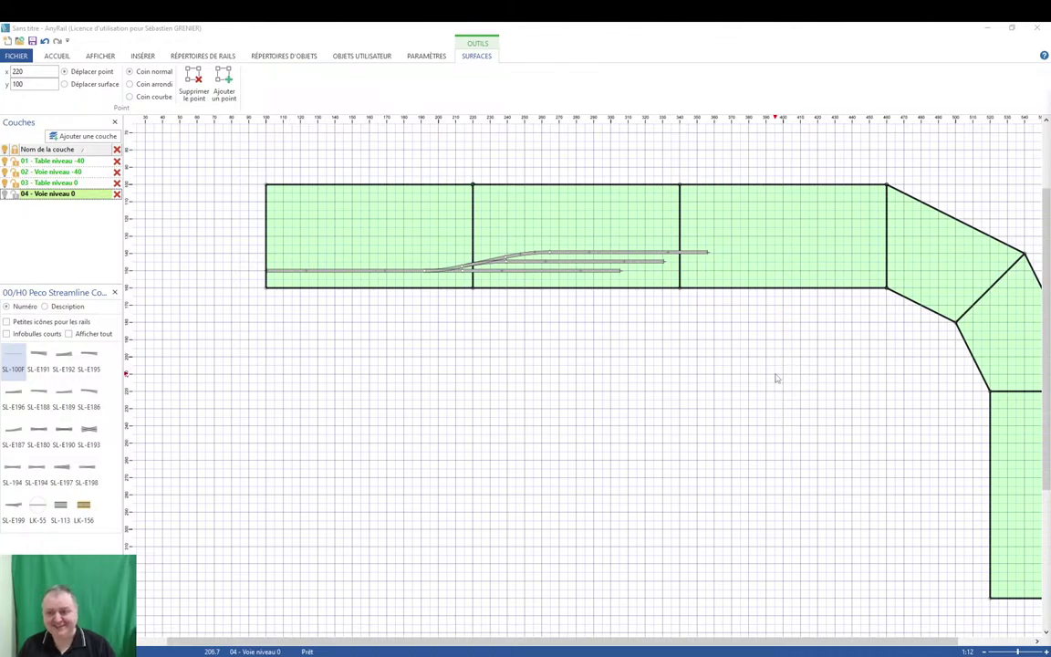
ctrl+scroll(776, 377, down, 1)
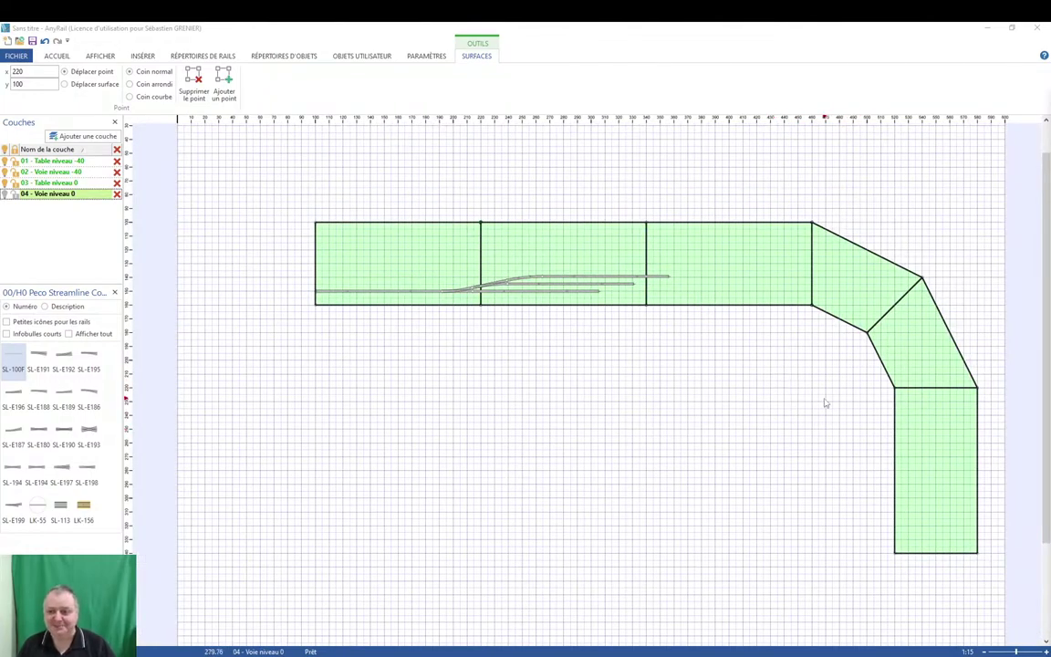
scroll(752, 378, down, 1)
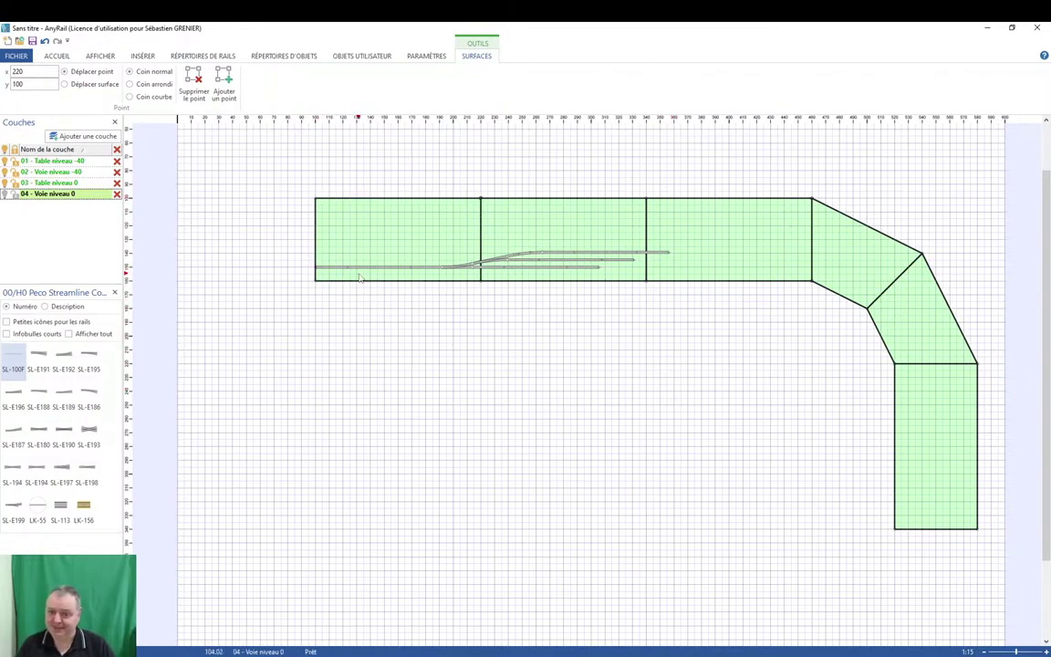
click(413, 204)
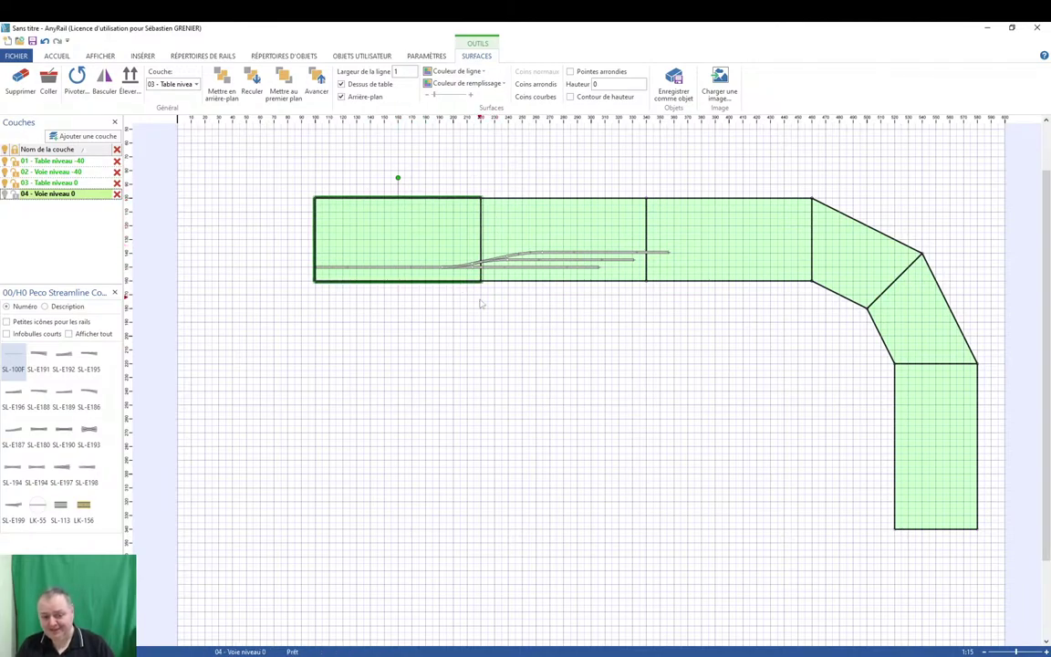
right_click(452, 201)
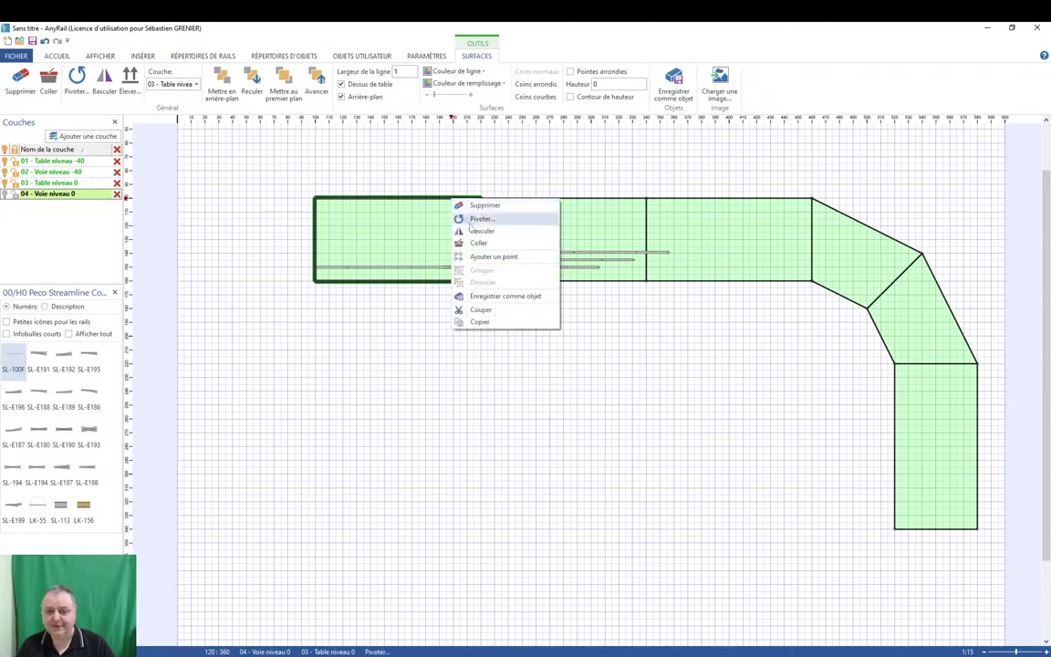
click(479, 321)
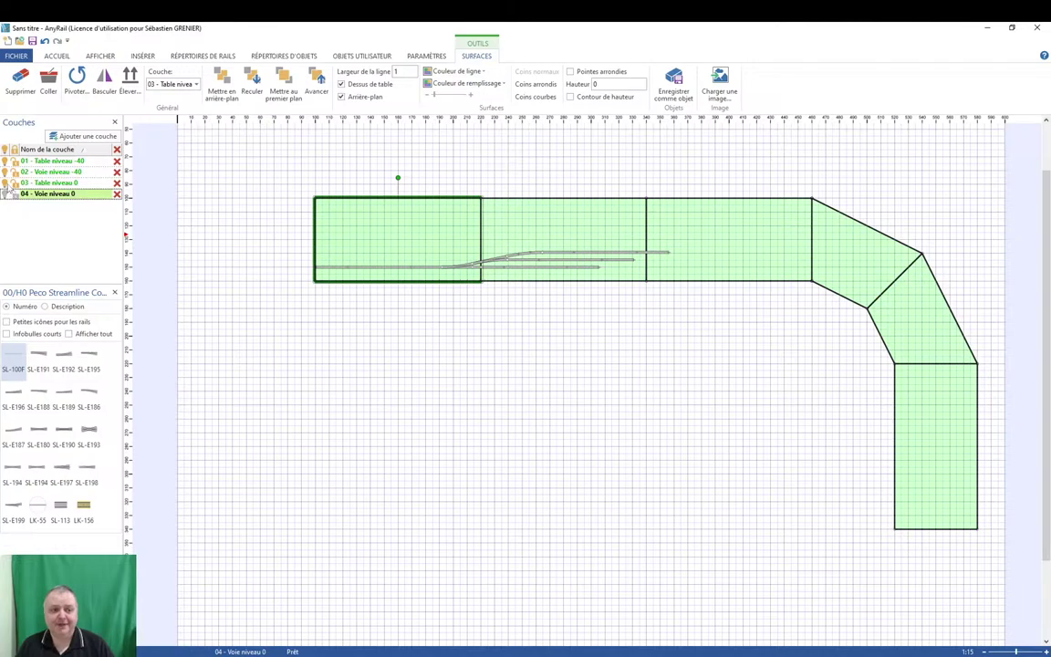
Make 01 - Table niveau -40 the active layer and hide all the other layers.
click(5, 182)
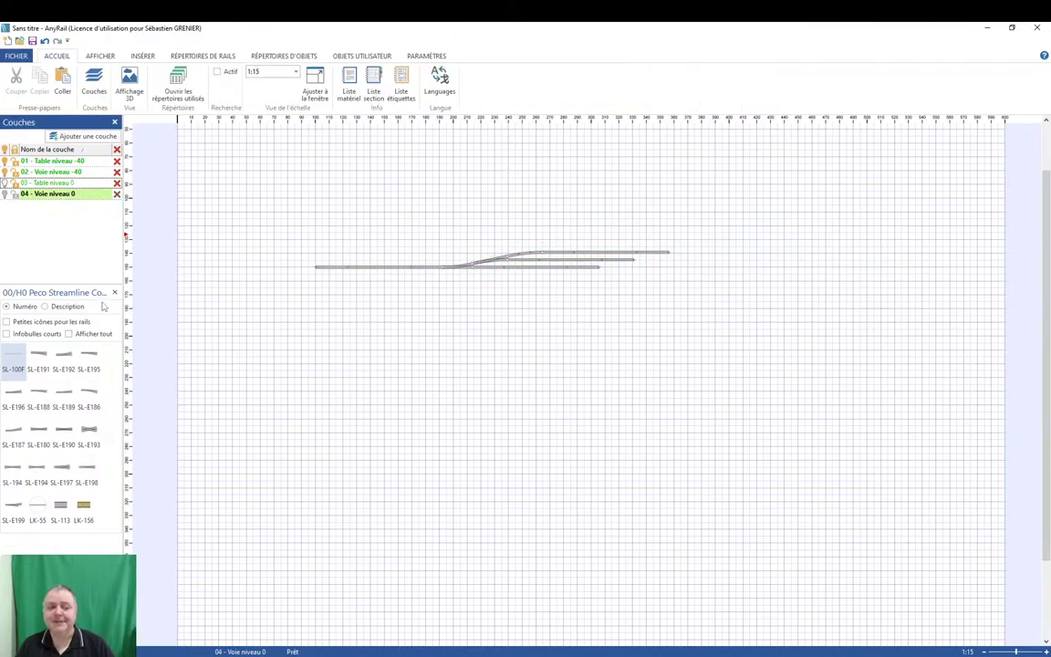
click(57, 162)
click(6, 182)
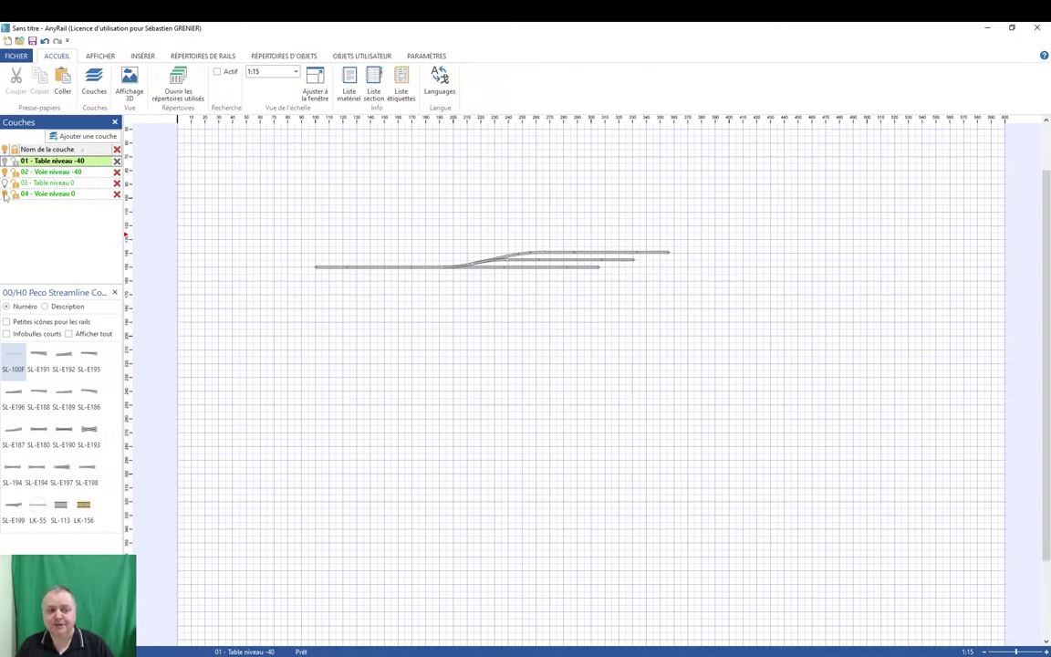
click(4, 148)
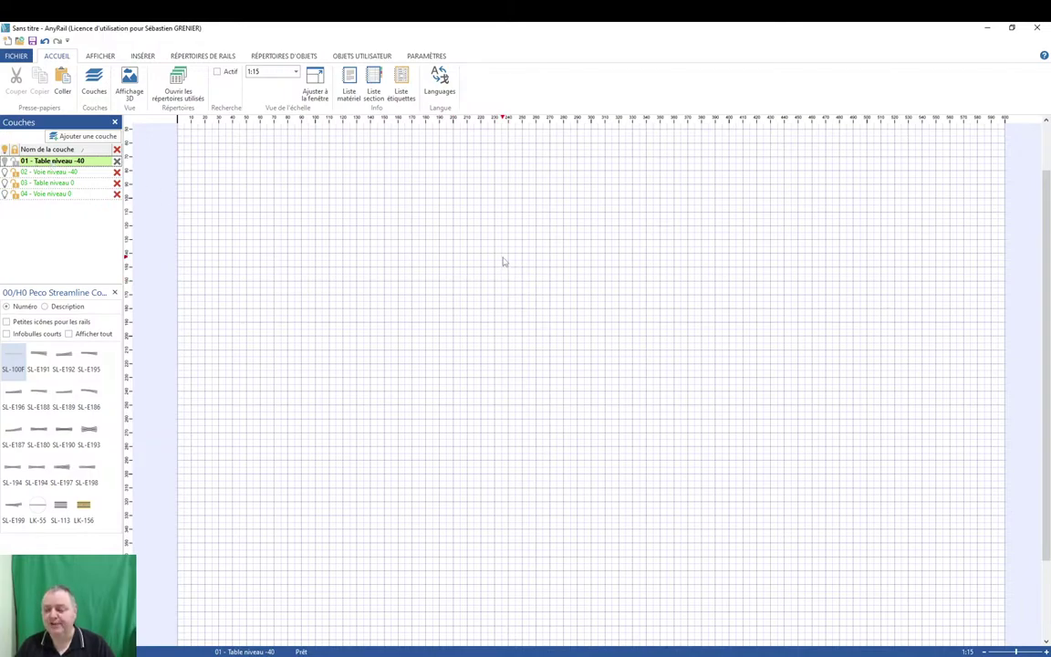
Show the 03 - Table niveau 0 layer, try moving its first table section down, and undo the move.
click(4, 183)
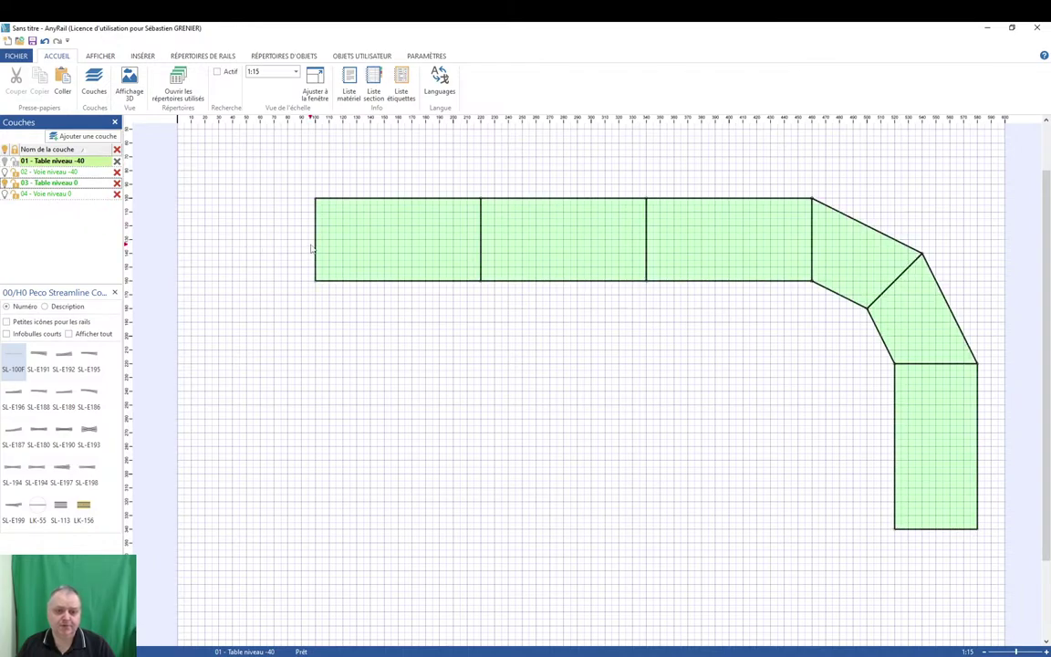
click(380, 282)
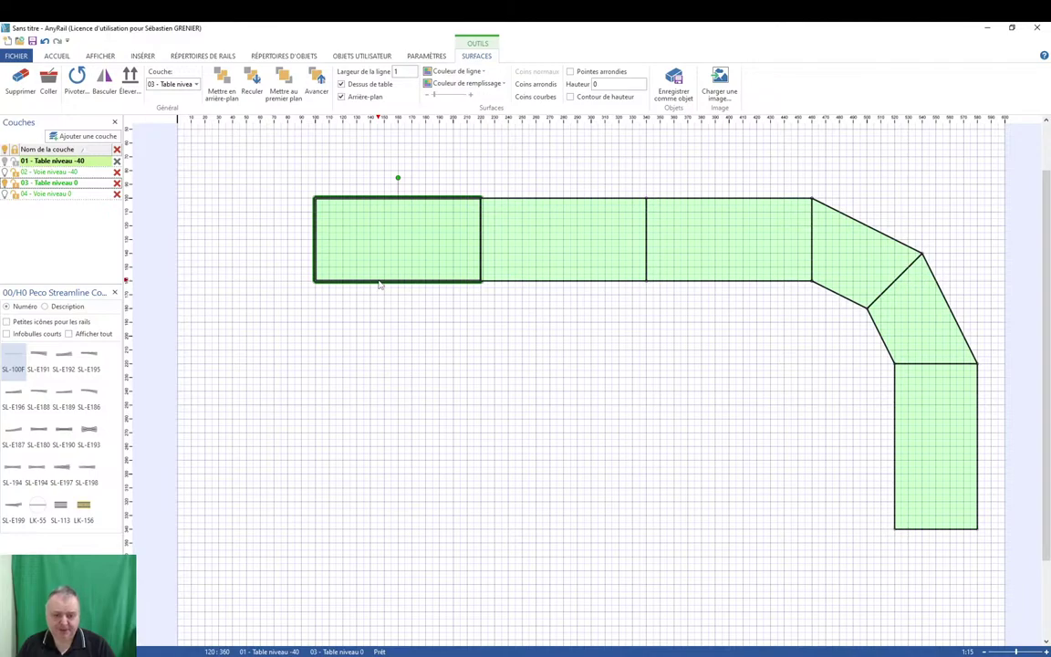
drag(380, 283, 387, 365)
key(ctrl+z)
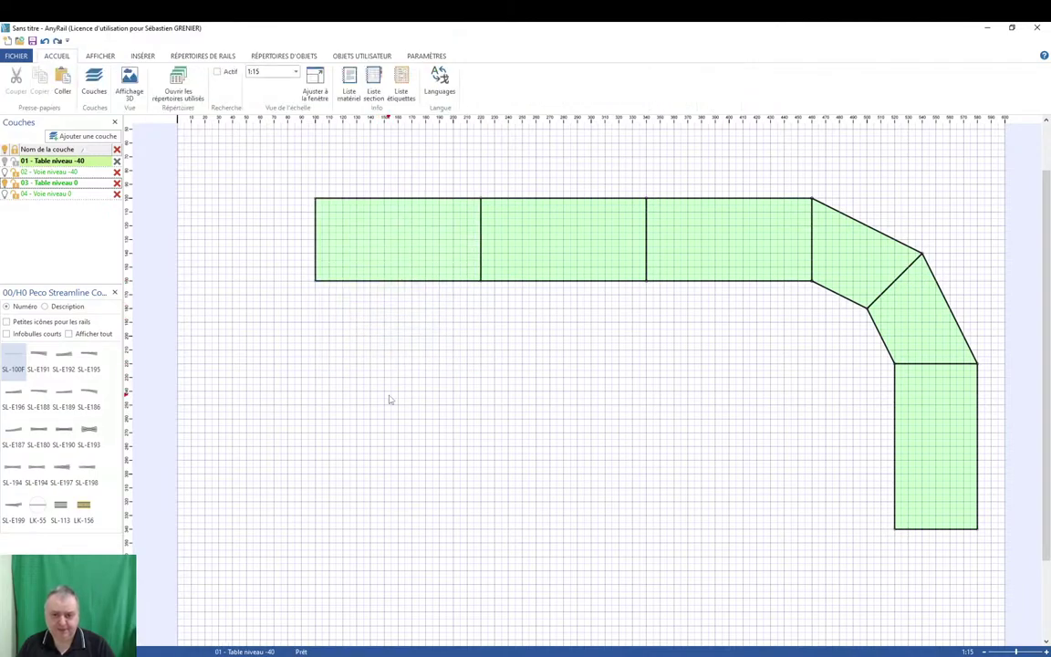
click(398, 283)
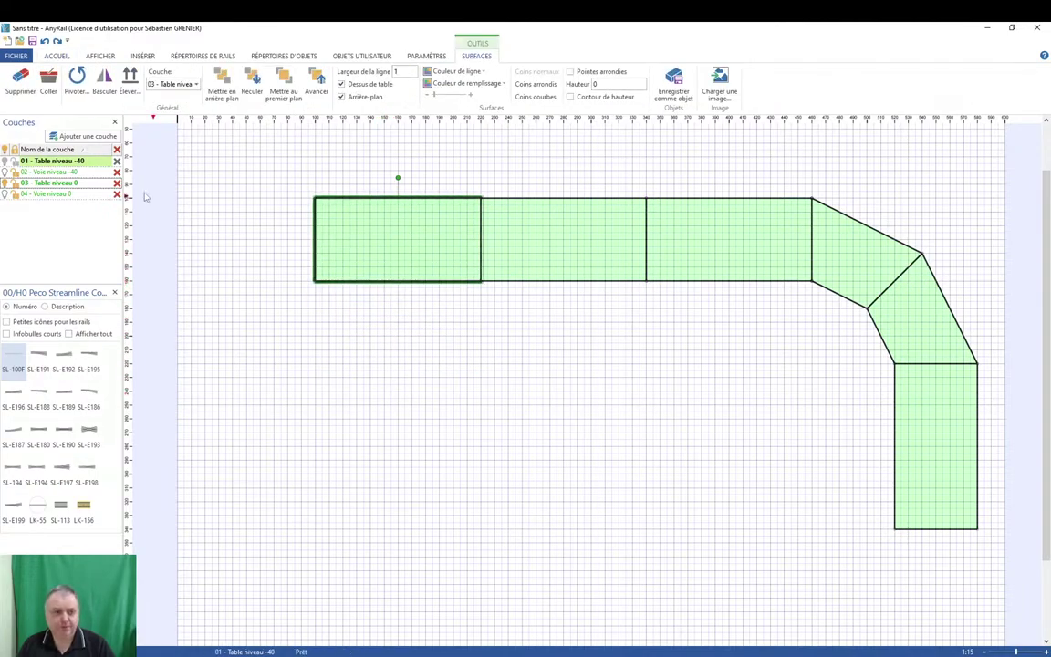
Paste the copied table section into the 01 - Table niveau -40 layer with the other layers hidden, and reposition it on the plan.
click(5, 149)
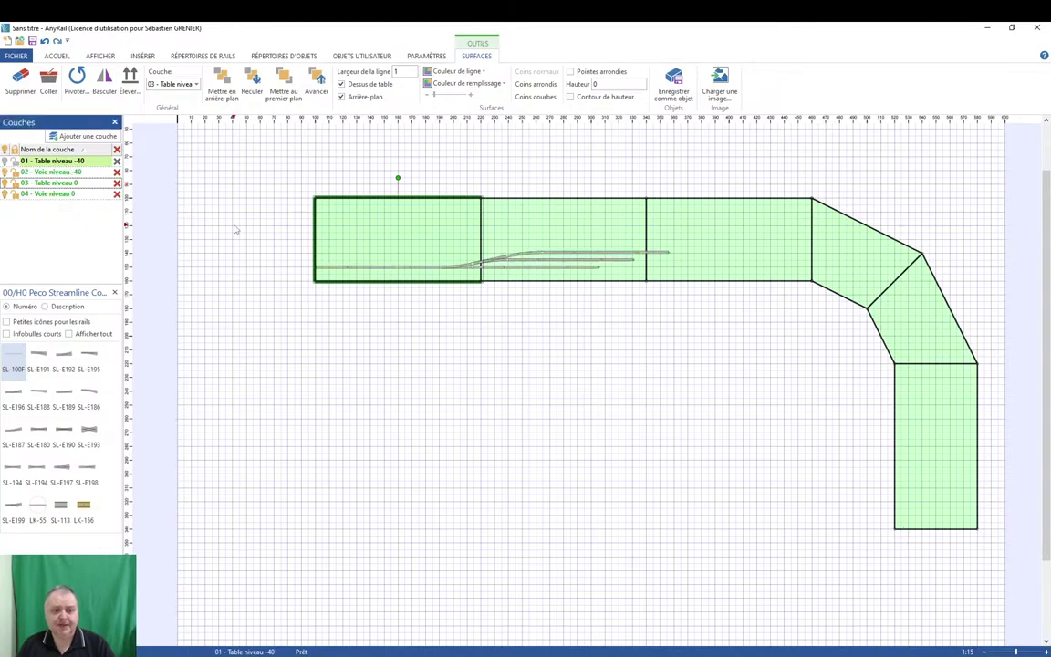
click(6, 148)
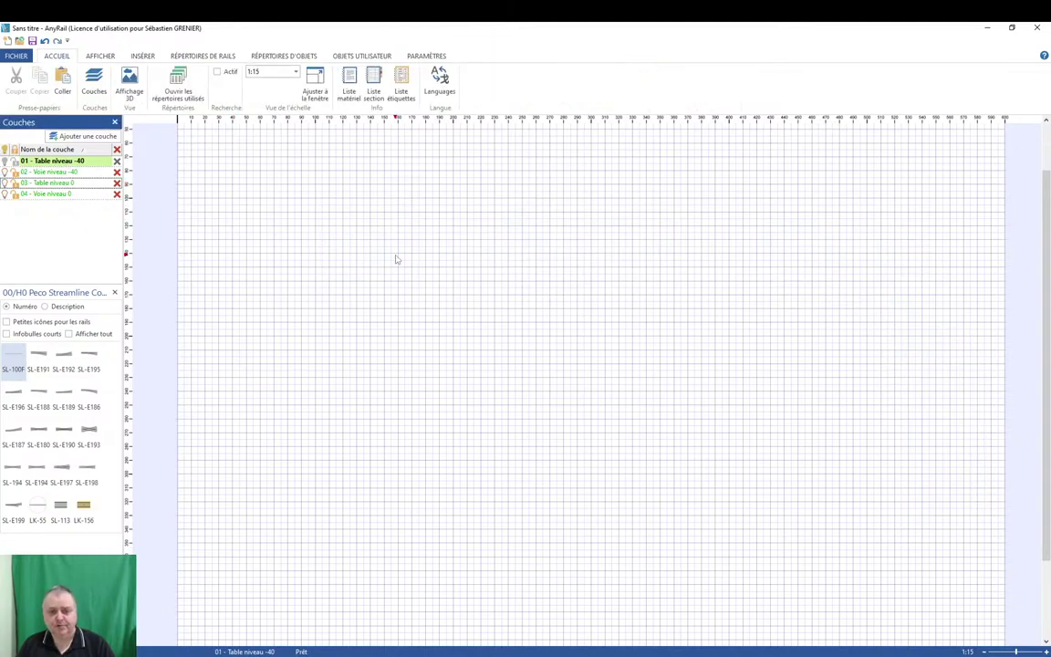
right_click(401, 259)
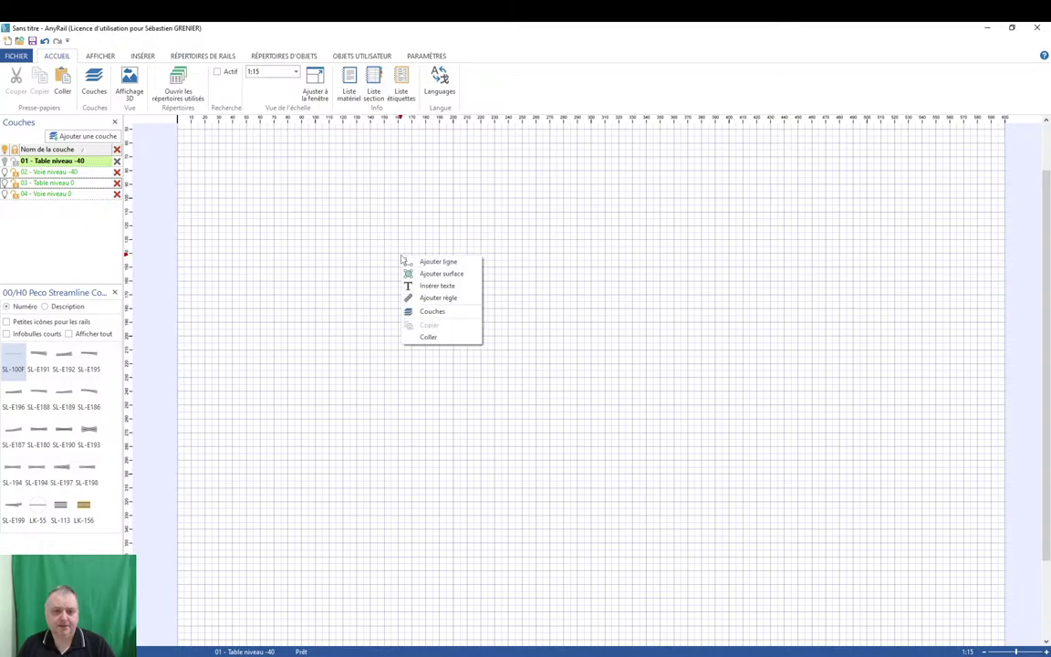
click(427, 336)
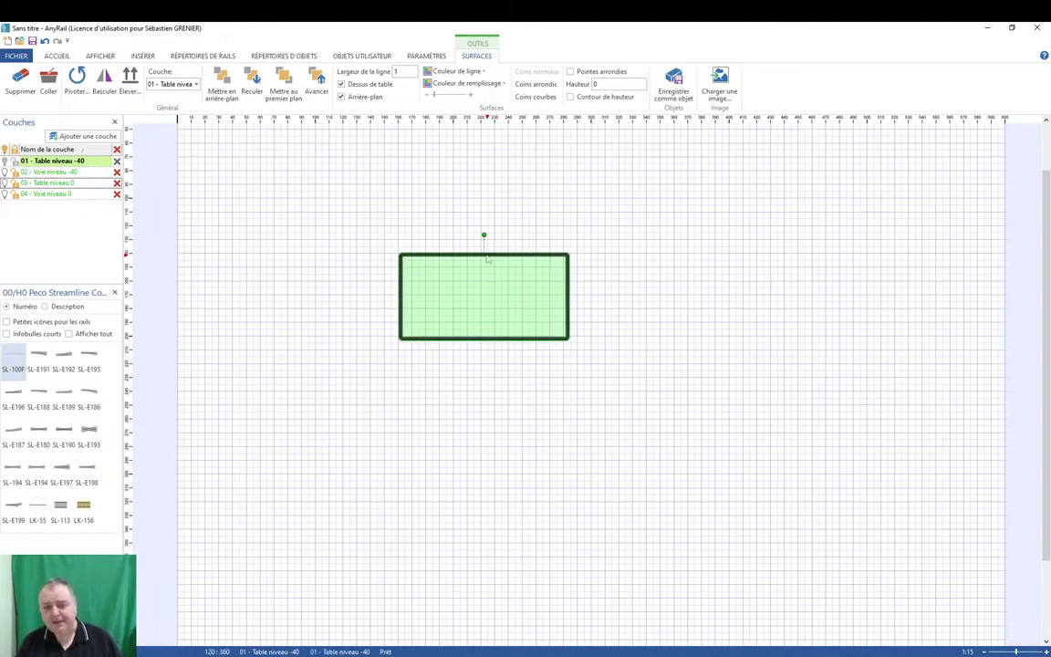
drag(491, 261, 422, 287)
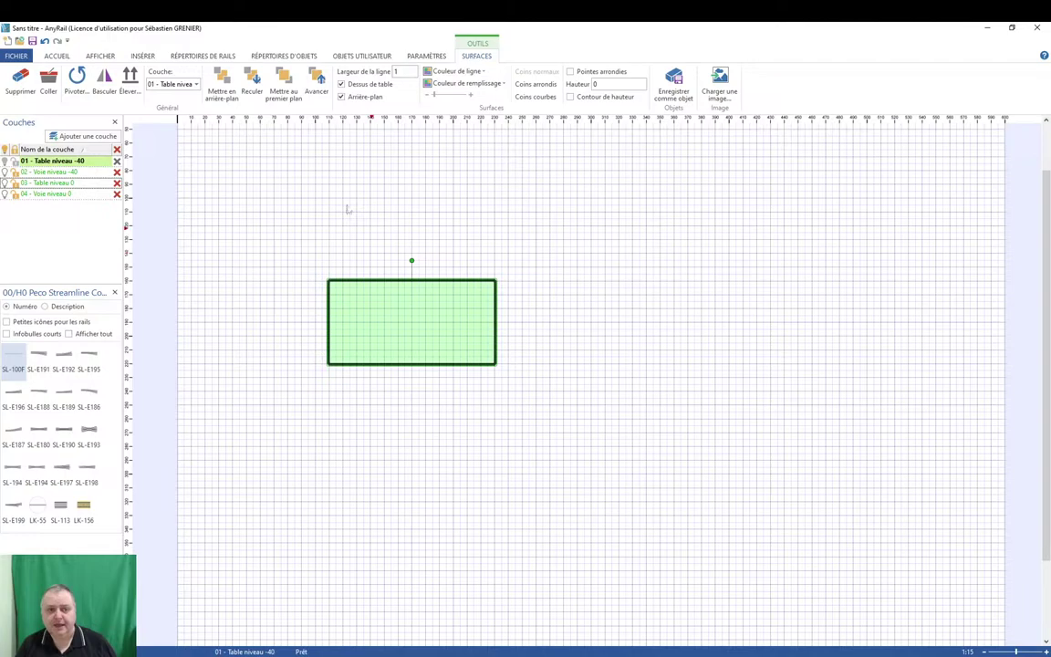
Assign the pasted table section to the 01 - Table niveau -40 layer and deselect it.
click(181, 84)
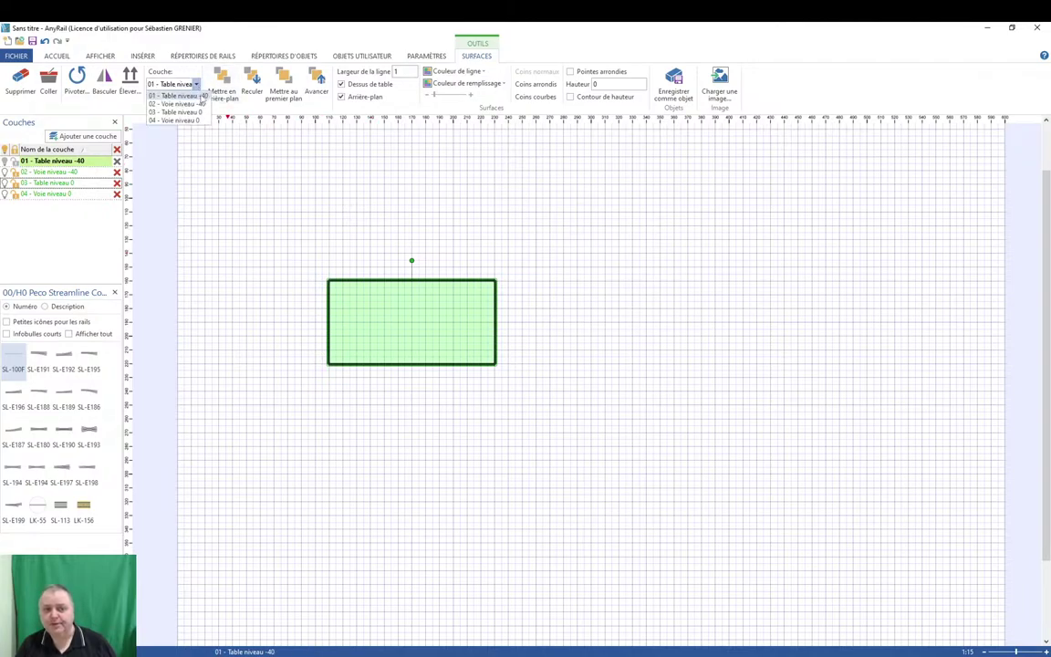
click(204, 96)
click(264, 199)
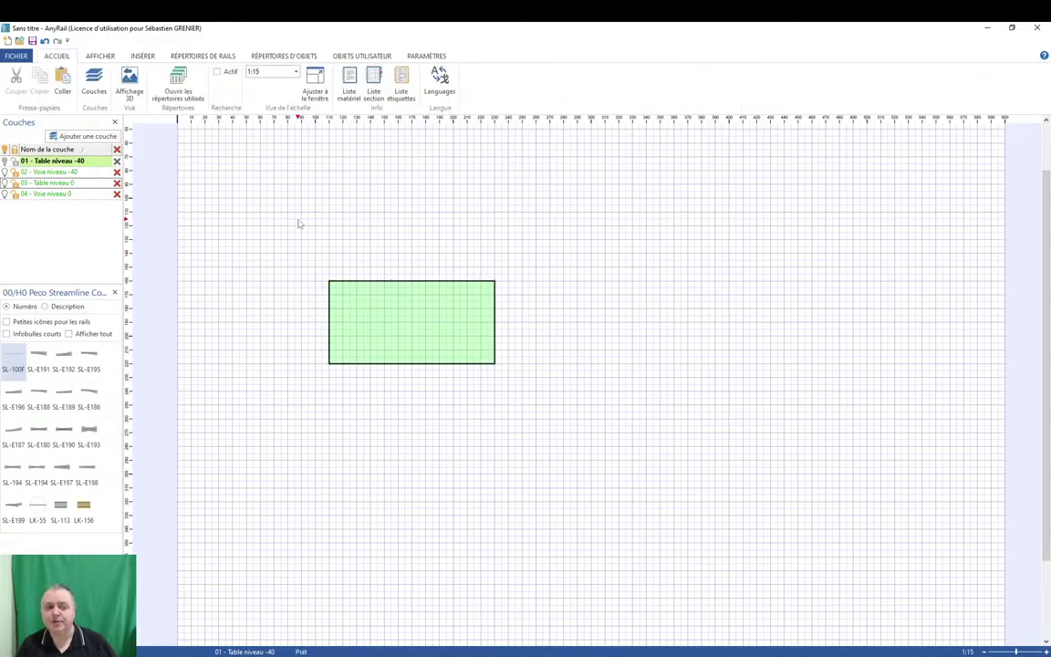
Show all layers and move the pasted table section exactly over the first table section of level 0.
click(4, 149)
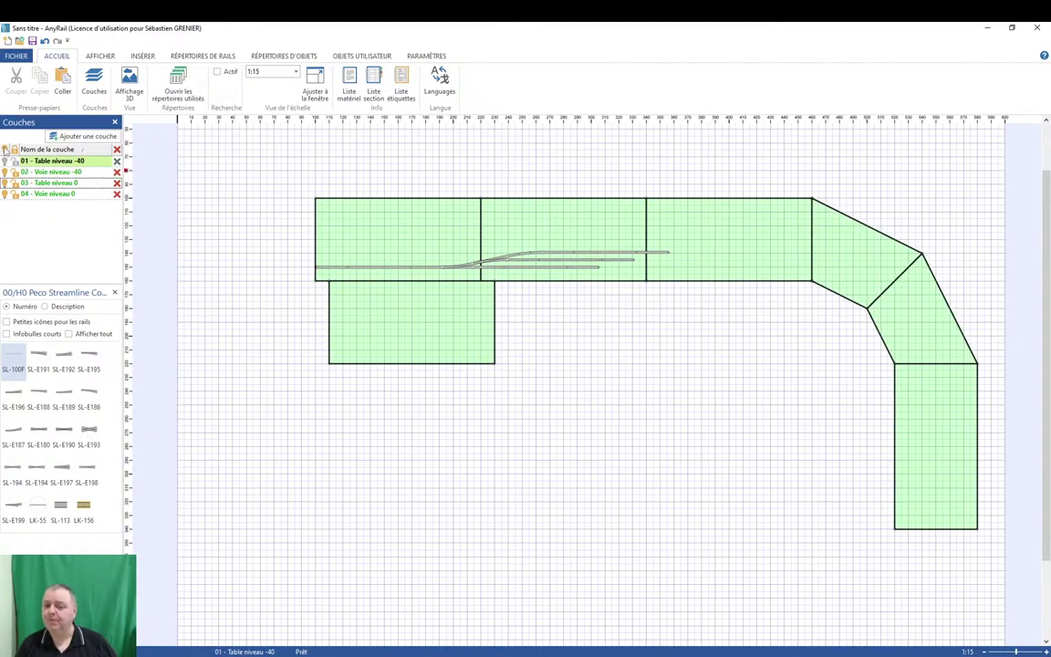
click(4, 149)
click(4, 148)
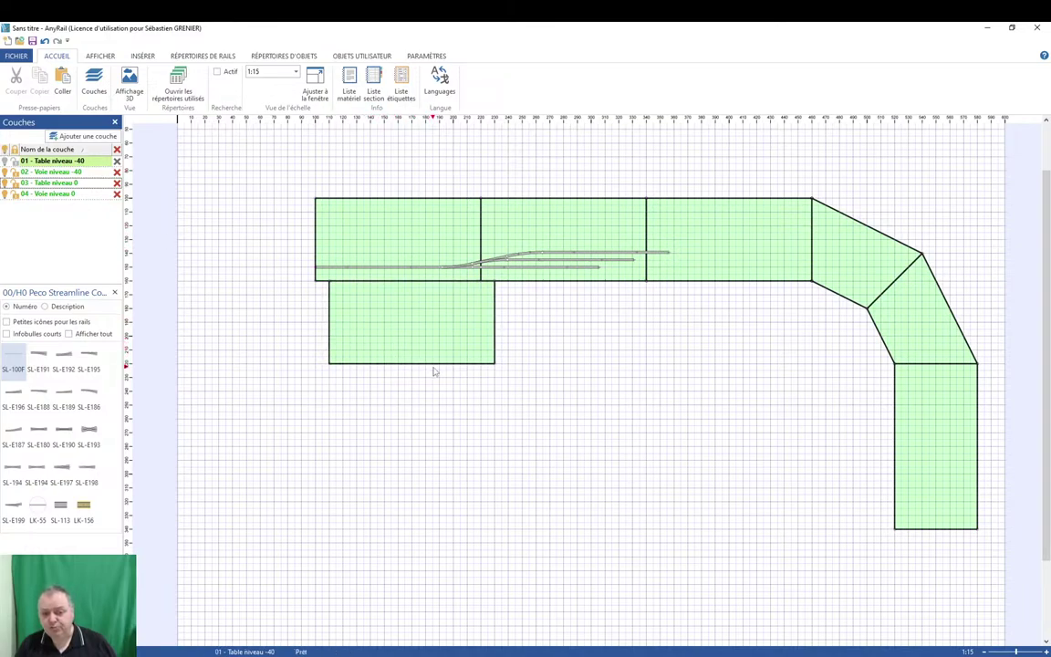
drag(434, 371, 422, 288)
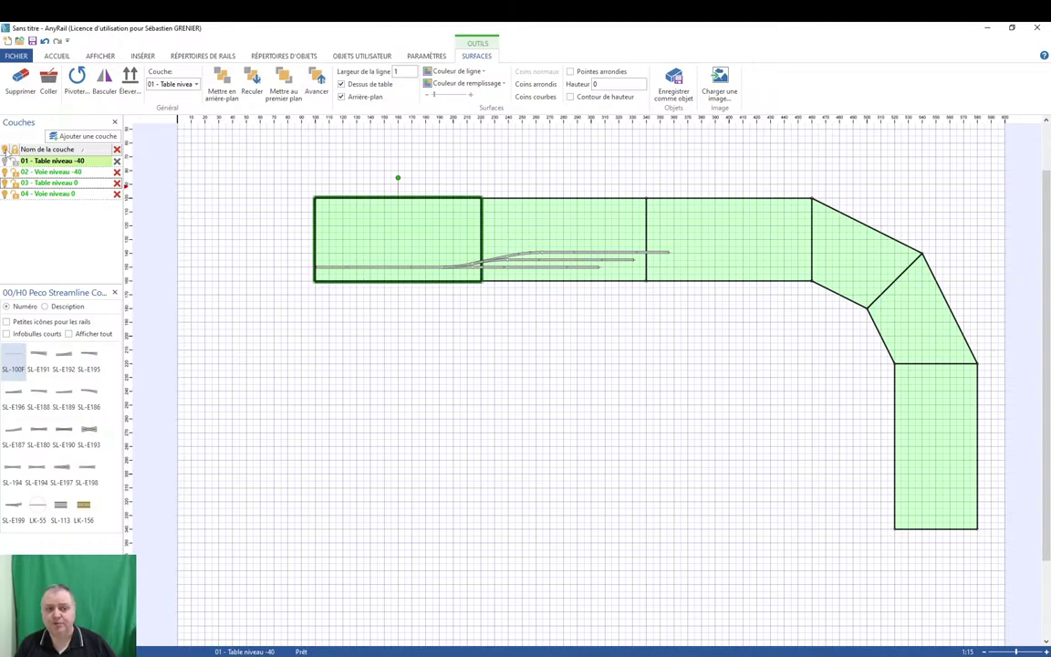
Isolate the level -40 table and narrow it by moving its upper corners to y 105 and its lower corners to y 155.
click(4, 148)
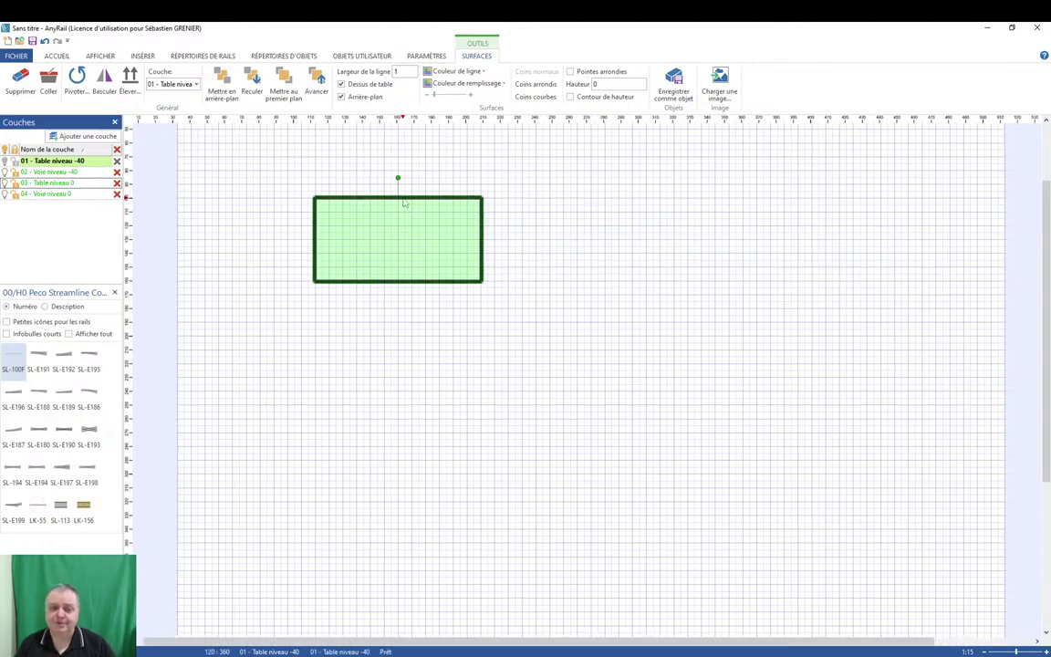
scroll(404, 203, up, 3)
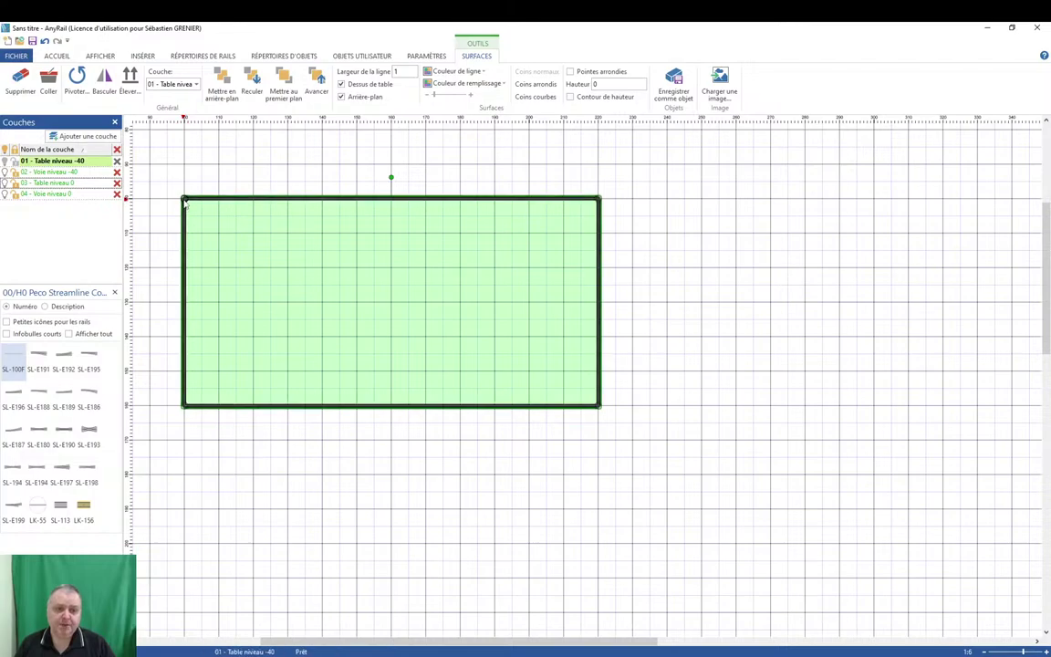
drag(184, 201, 185, 215)
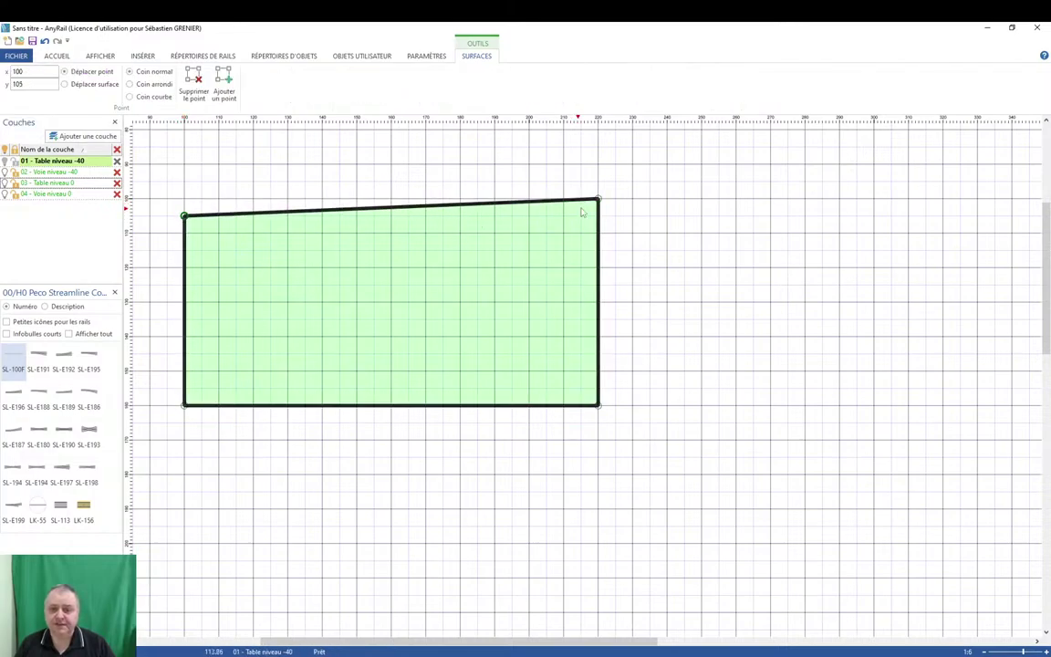
drag(598, 198, 597, 215)
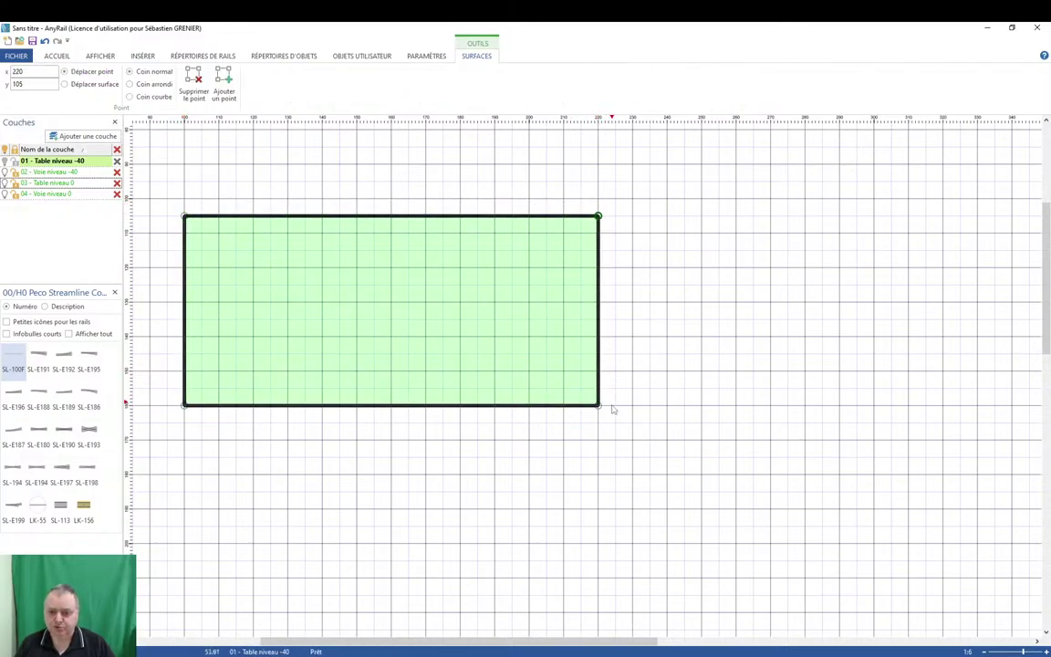
drag(598, 405, 598, 387)
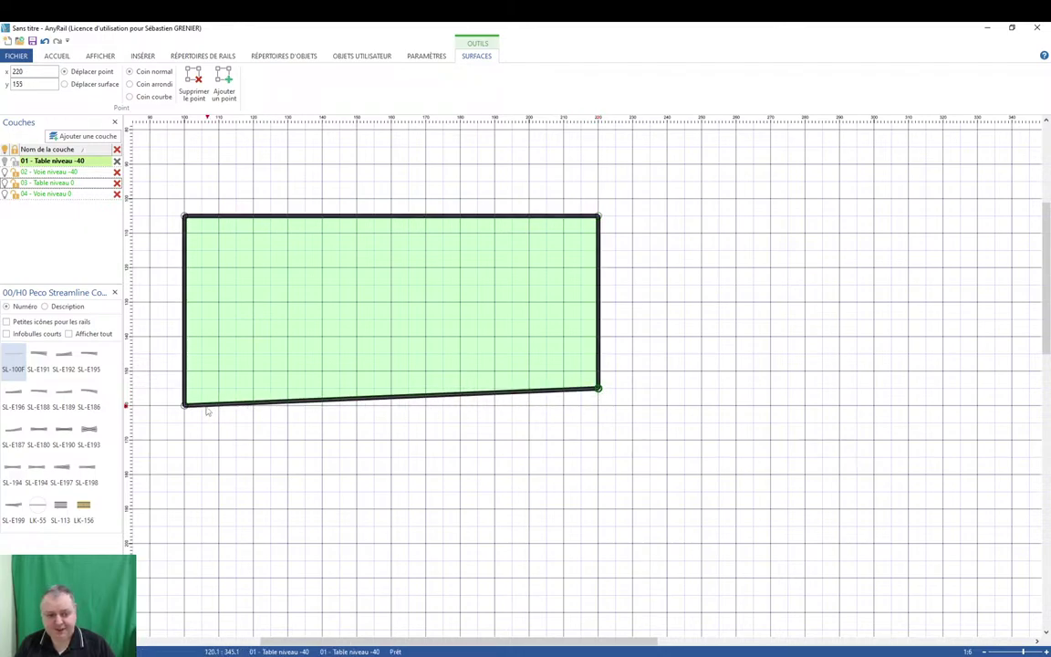
drag(184, 405, 185, 388)
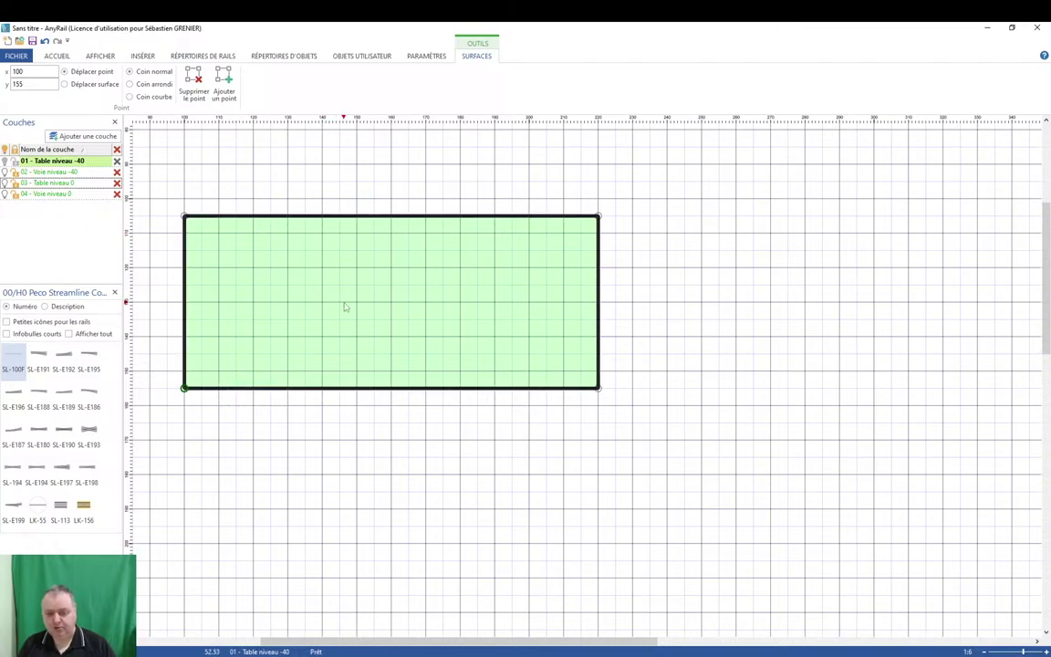
Duplicate the narrowed level -40 table section by copying and pasting it.
click(399, 219)
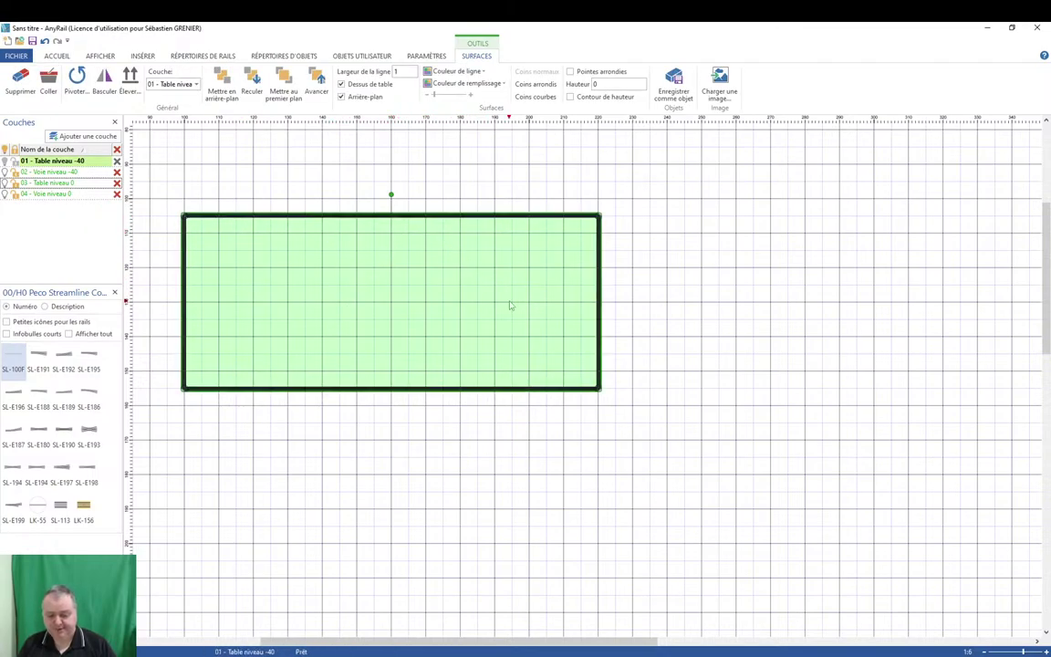
scroll(582, 305, down, 5)
key(ctrl+c)
key(ctrl+v)
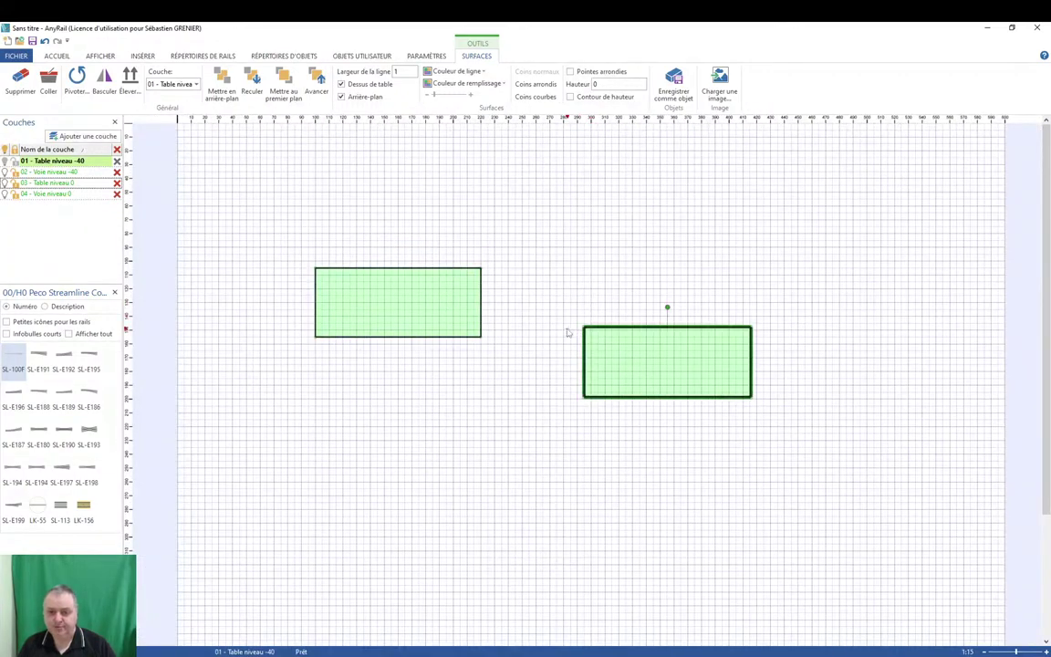
Place the duplicated table section flush against the first one, paste another copy to extend the row to three sections, and deselect it.
drag(618, 331, 515, 271)
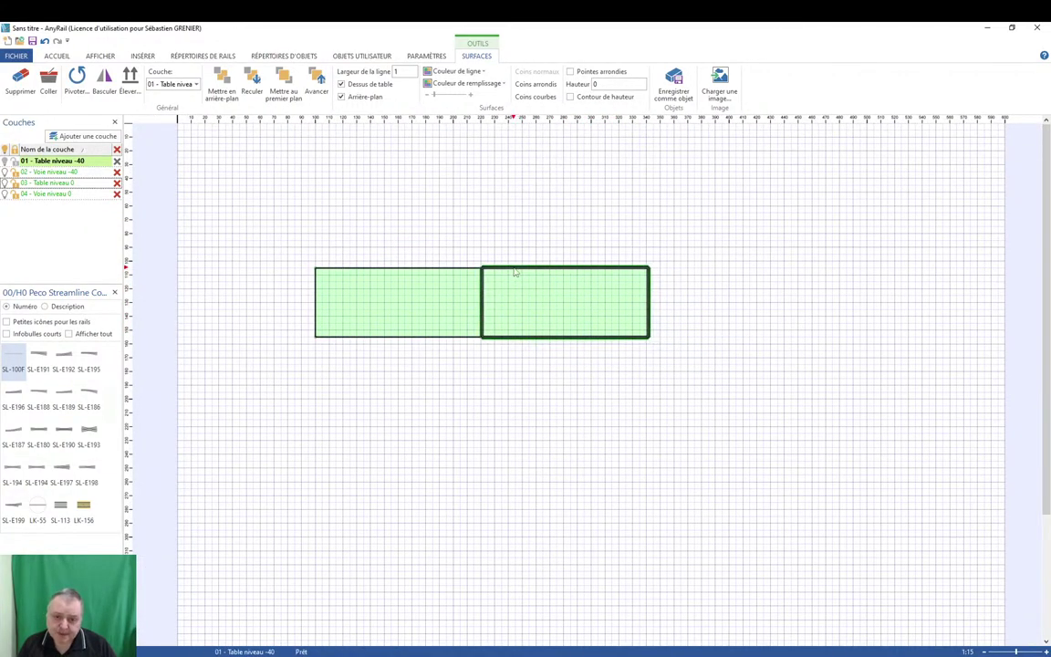
key(ctrl+v)
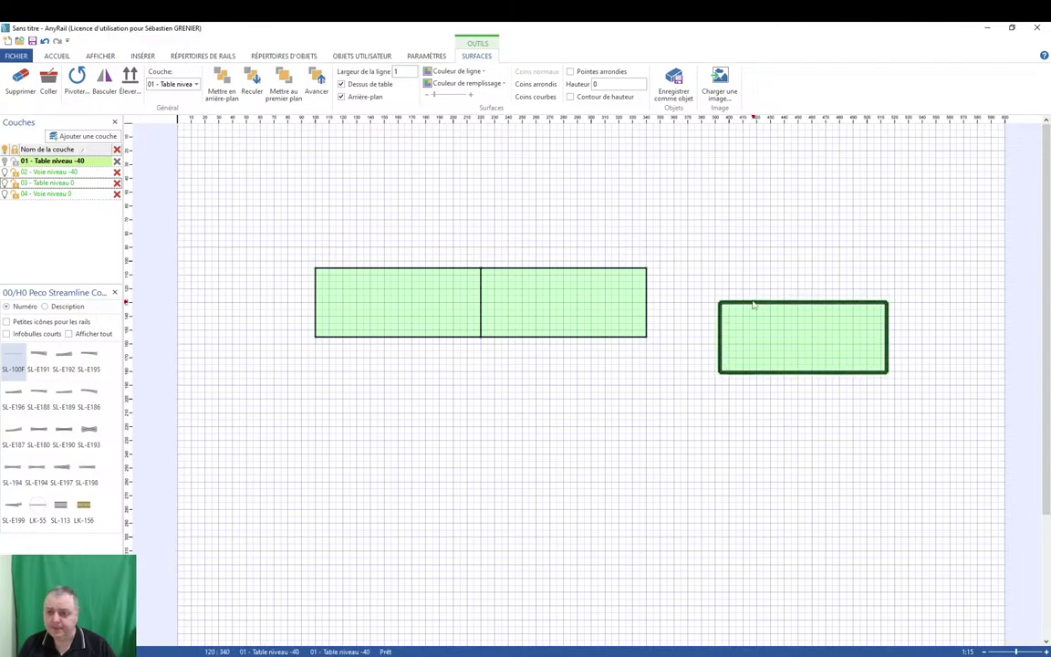
drag(753, 305, 679, 268)
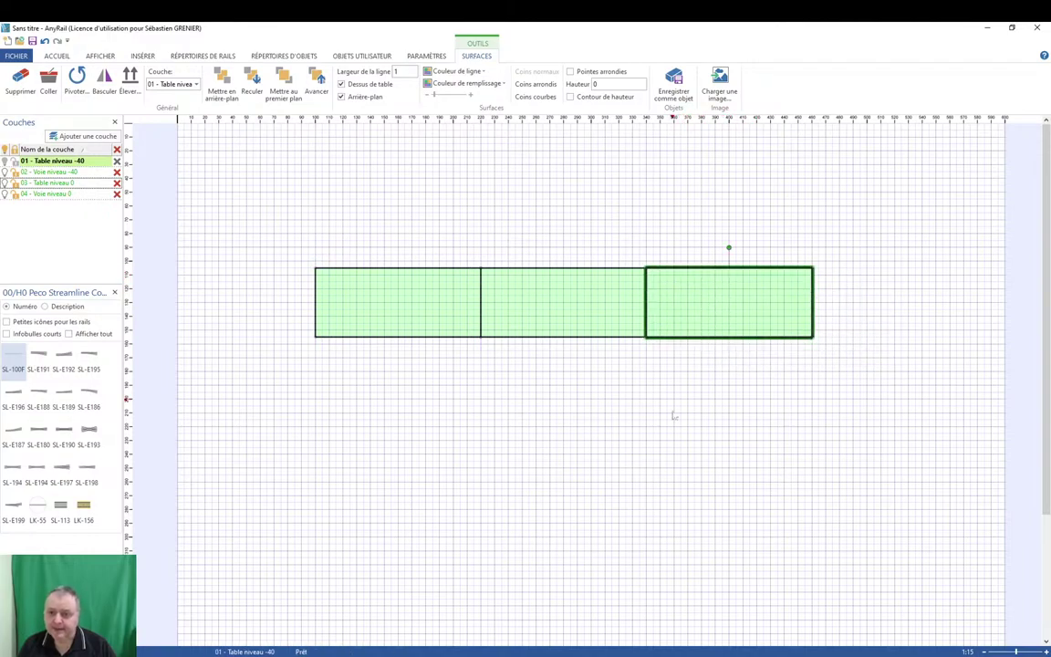
click(542, 468)
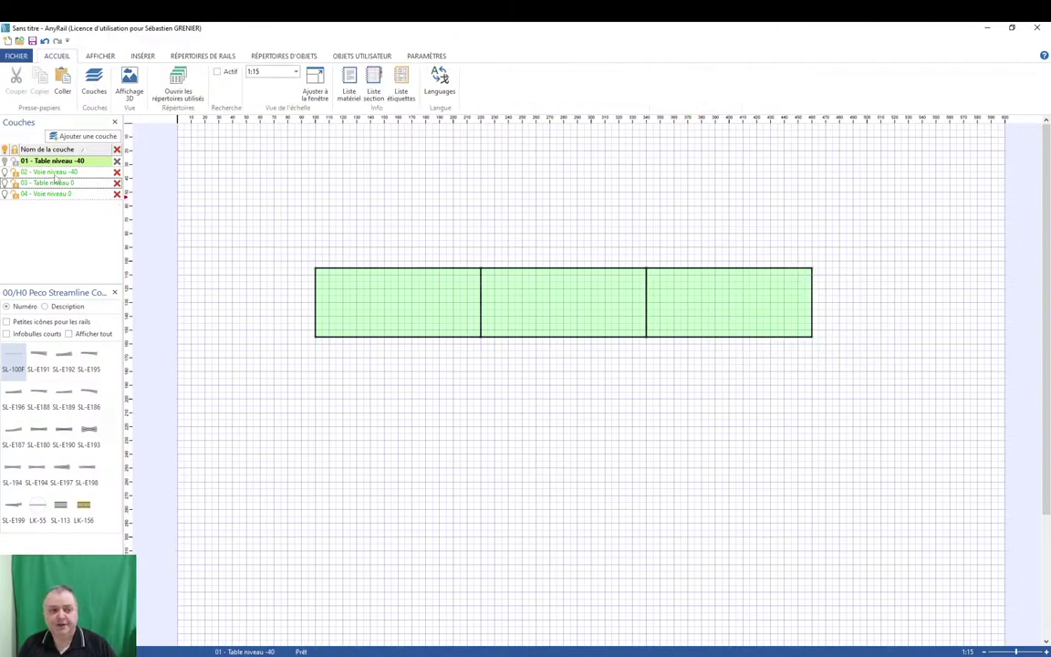
Show all layers, examine the layout in 3D from different angles, and return to the 2D plan.
click(5, 149)
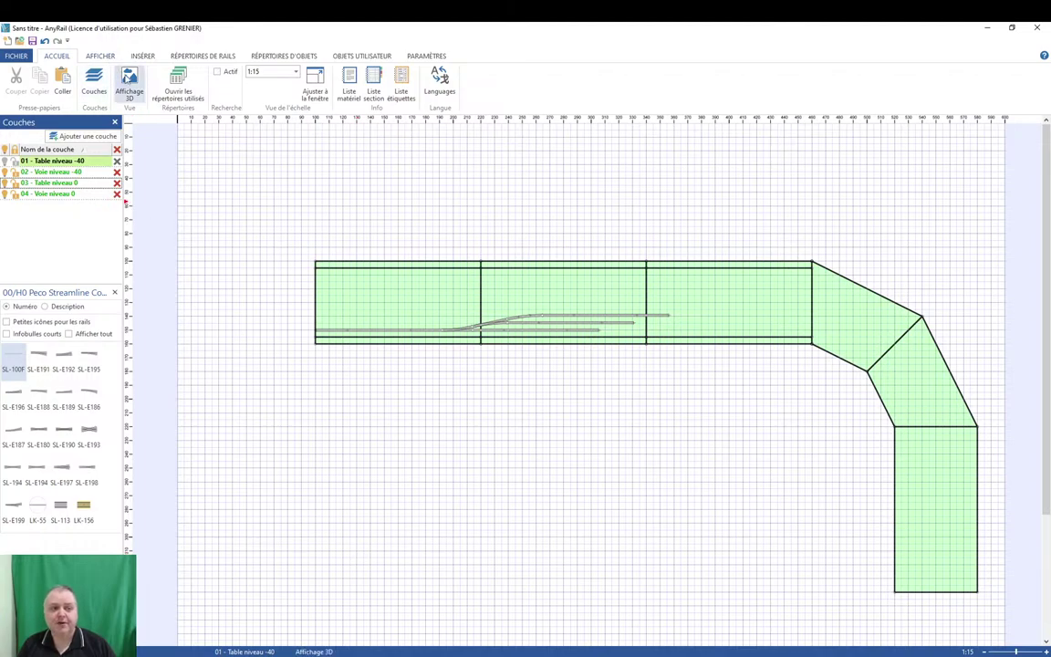
click(128, 78)
drag(411, 551, 367, 472)
drag(348, 527, 391, 545)
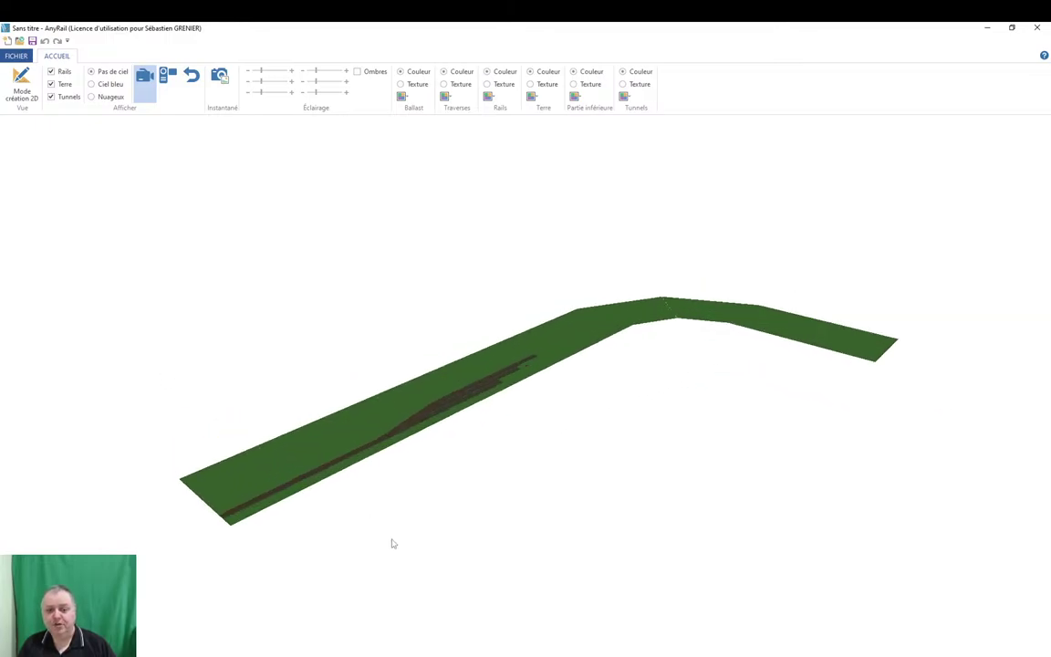
click(21, 87)
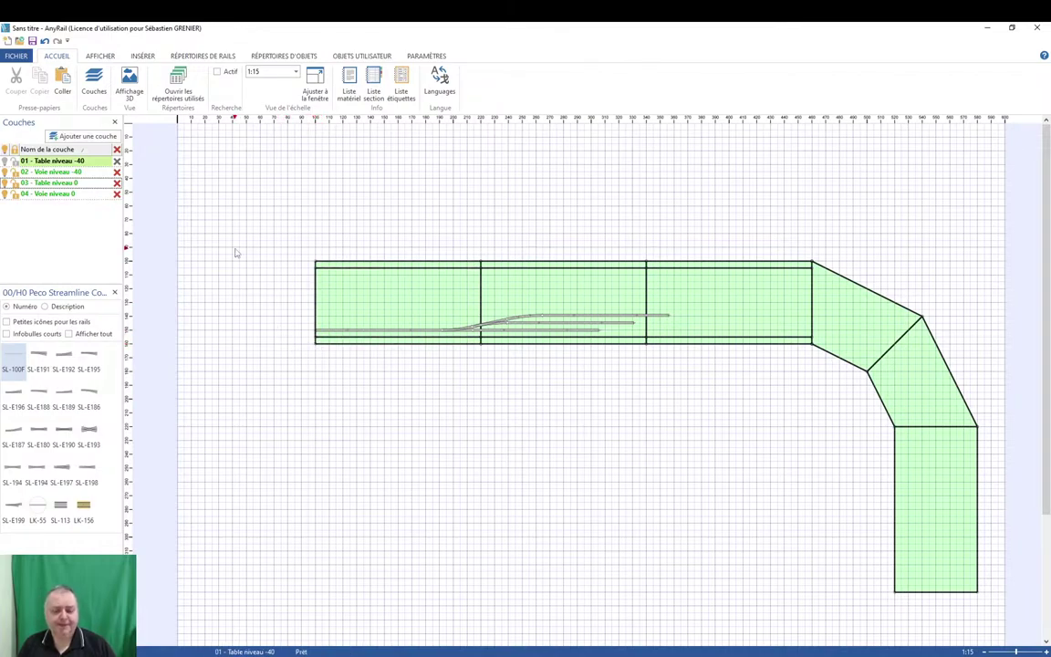
drag(671, 438, 647, 428)
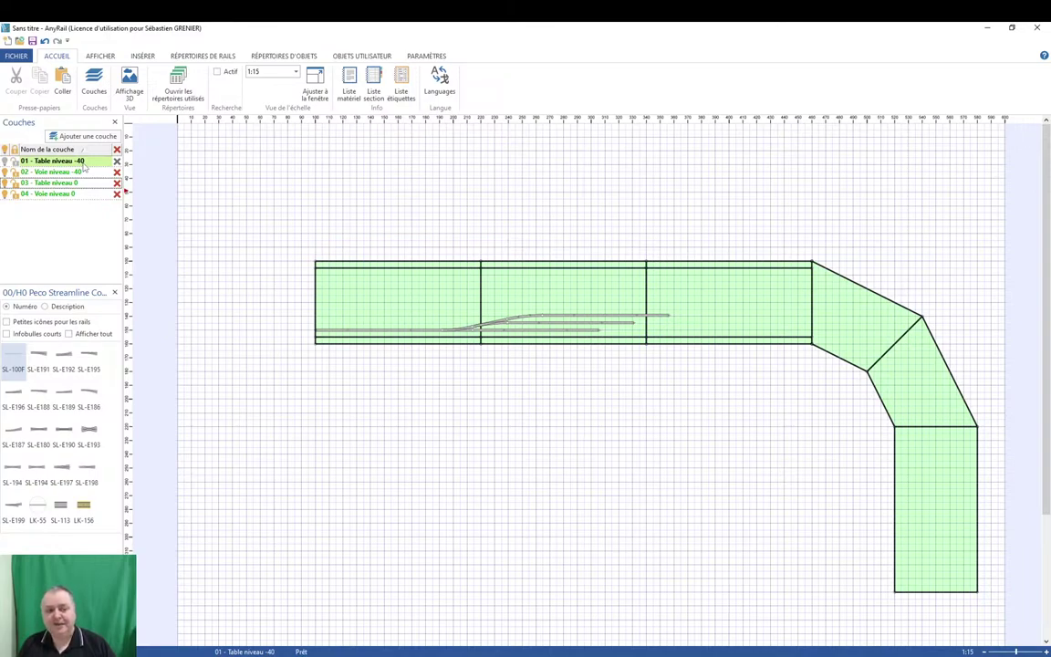
Isolate the 01 - Table niveau -40 layer and set the height of its first table section to -40.
click(5, 149)
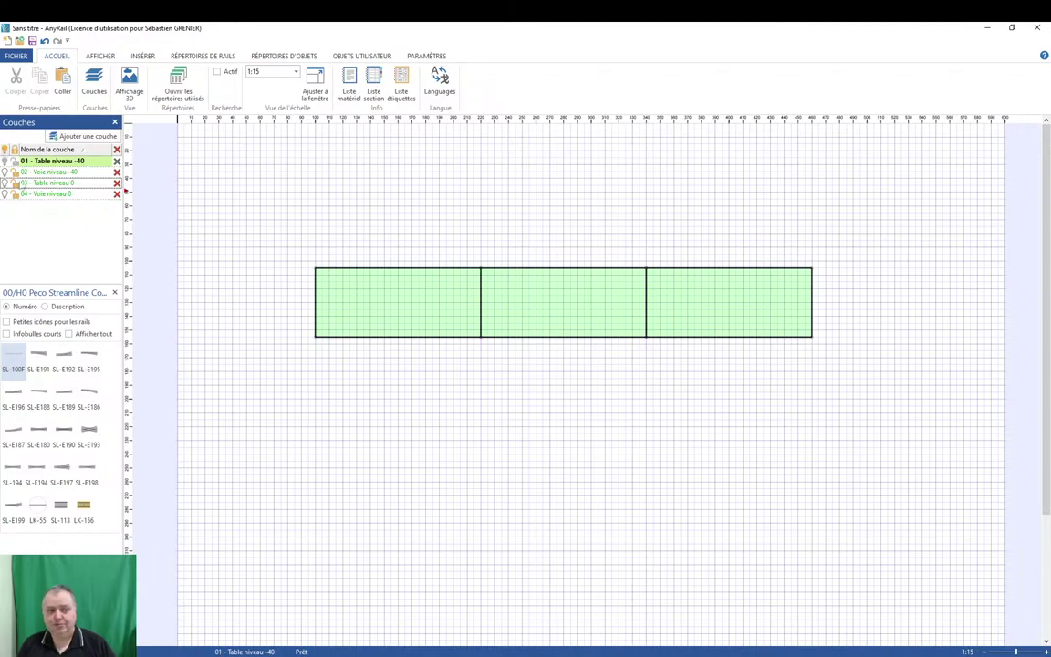
click(406, 335)
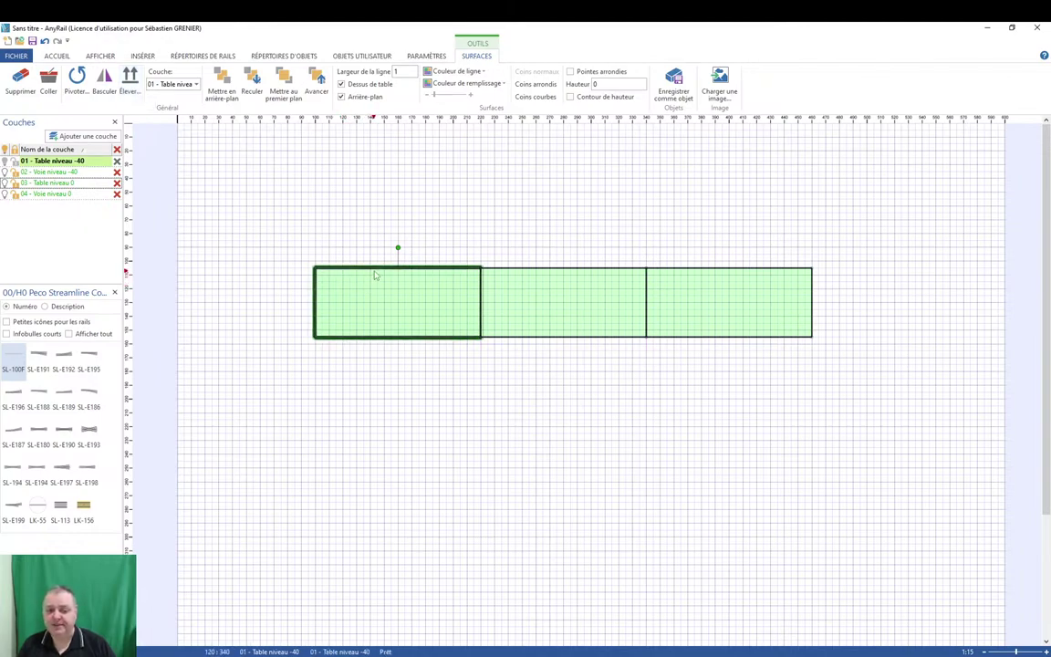
right_click(378, 271)
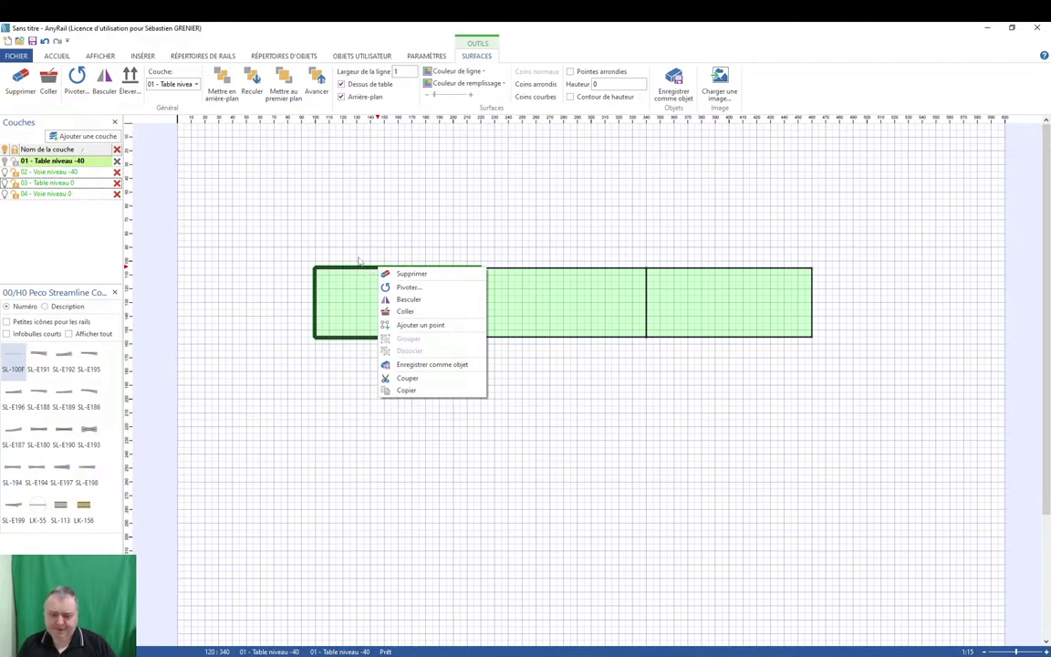
key(Escape)
click(367, 272)
right_click(368, 272)
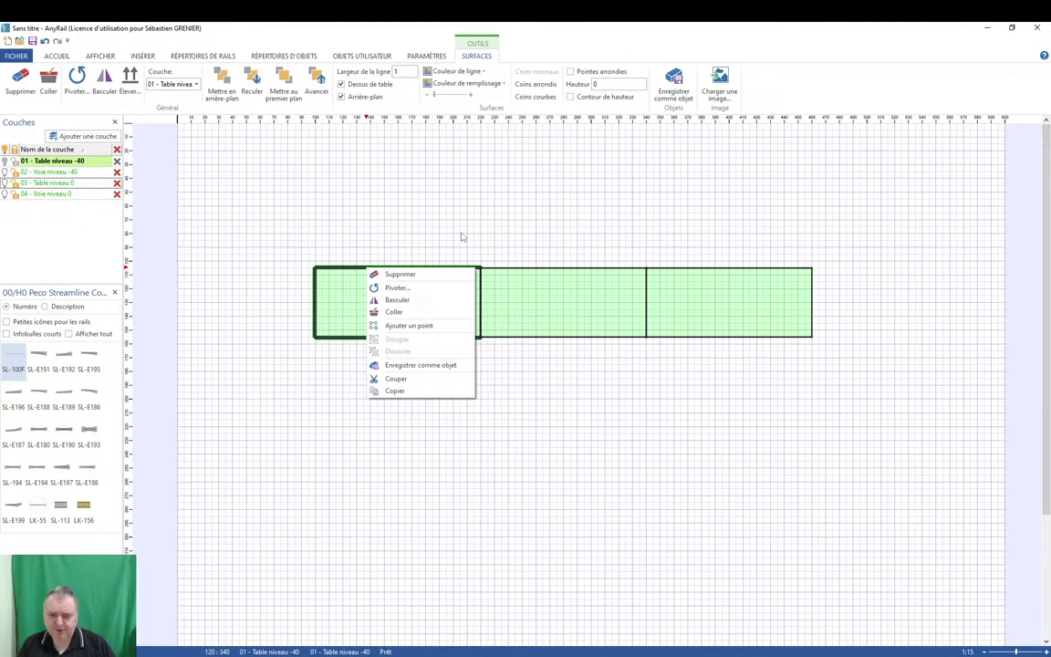
key(Escape)
click(438, 272)
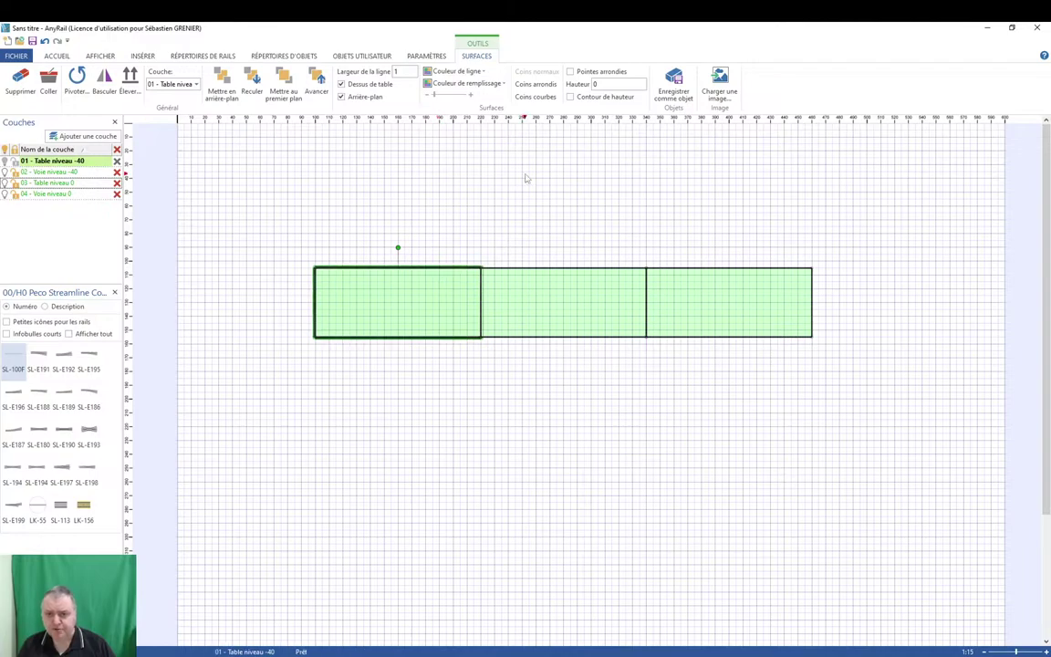
click(596, 84)
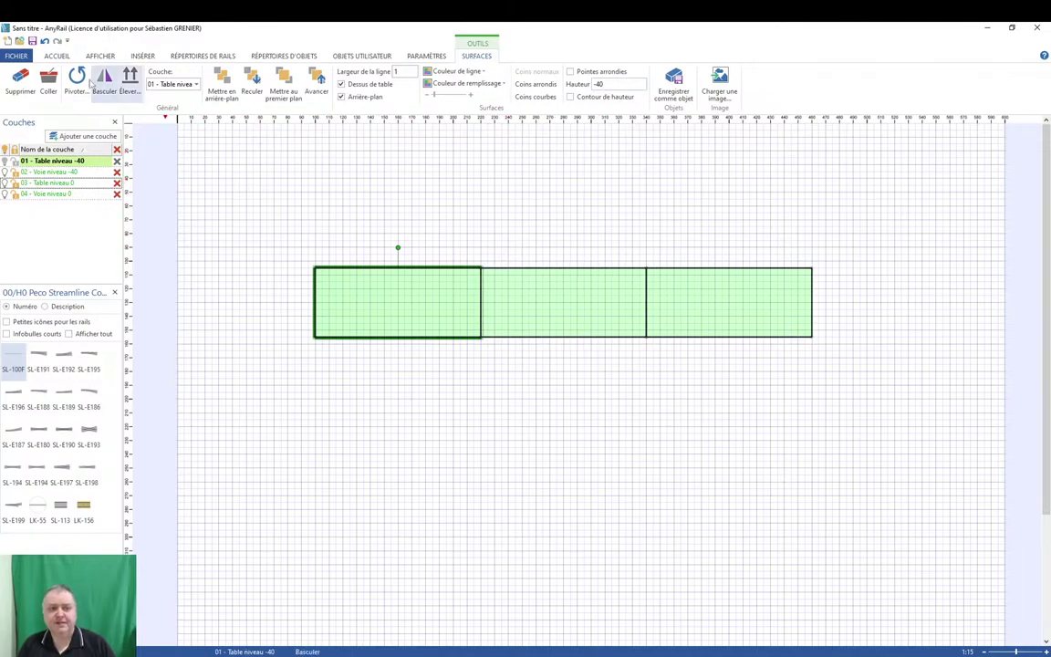
click(192, 185)
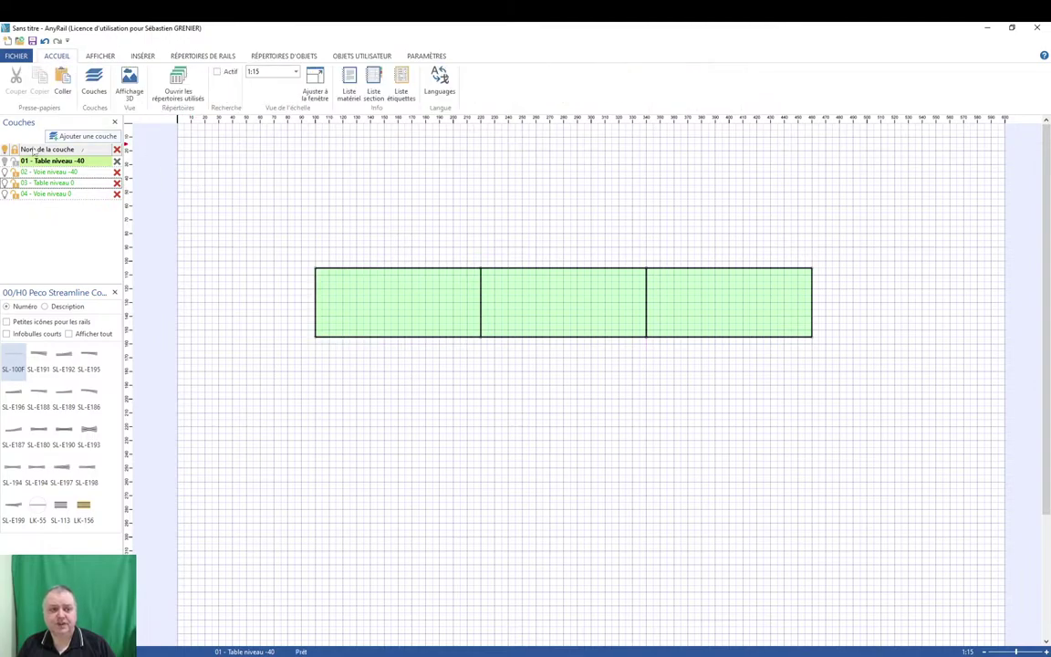
Show all layers and inspect the lowered table section in 3D from several sides, ending back in the 2D plan.
click(5, 149)
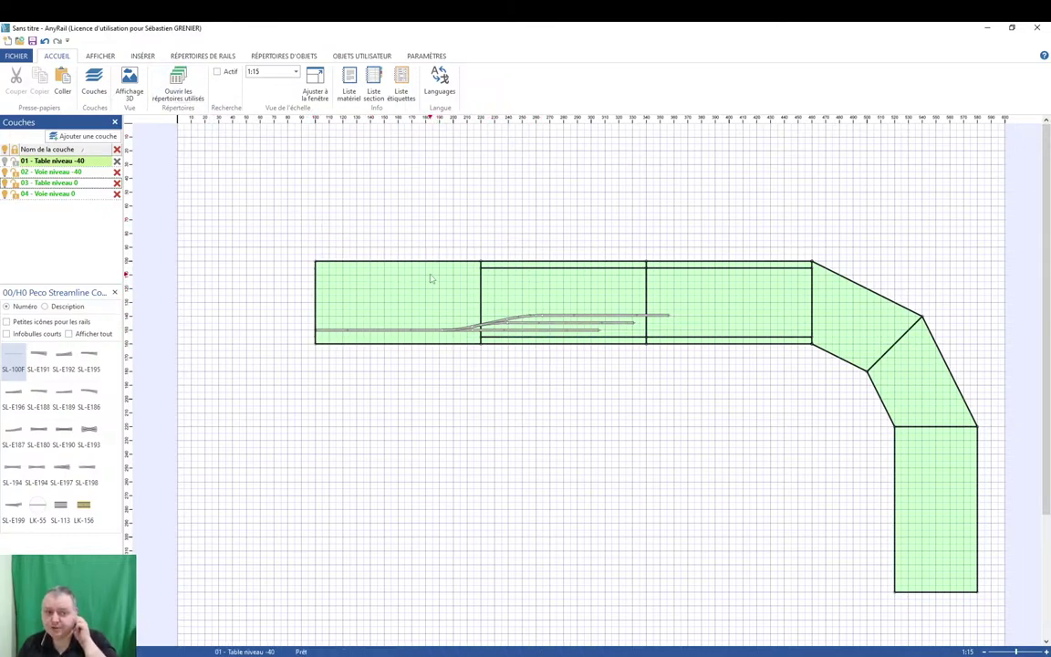
click(128, 83)
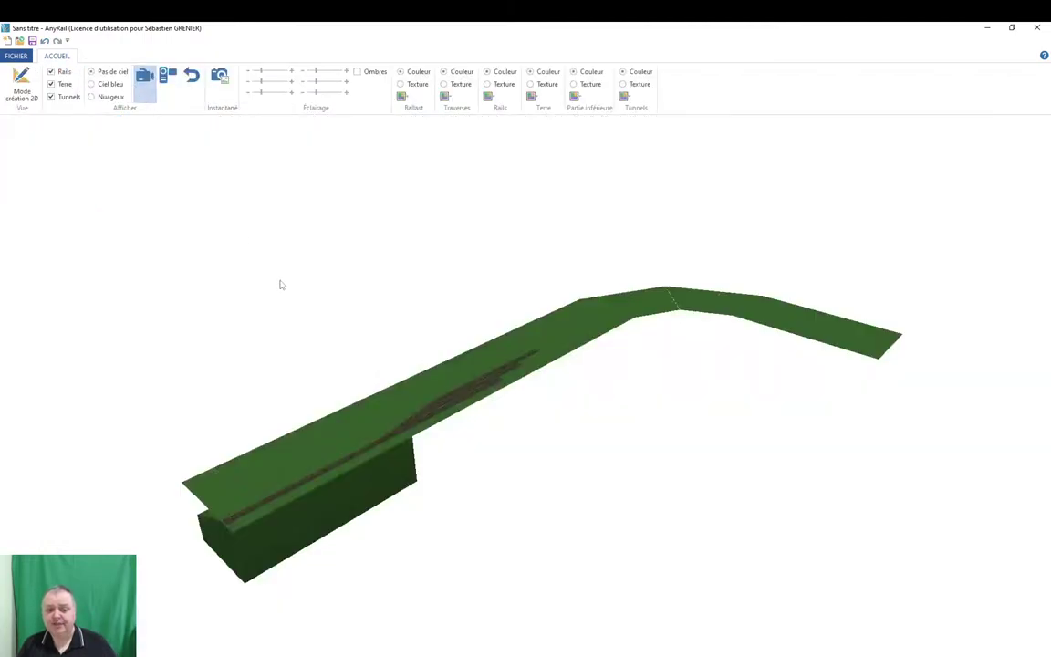
drag(428, 547, 682, 452)
drag(451, 568, 575, 500)
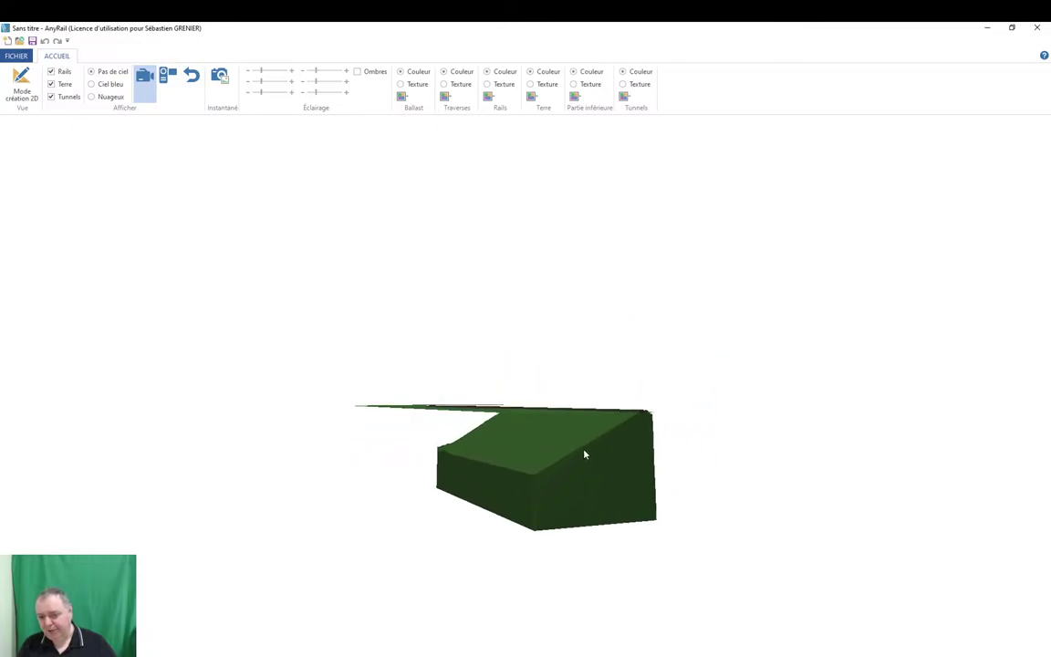
drag(659, 439, 486, 480)
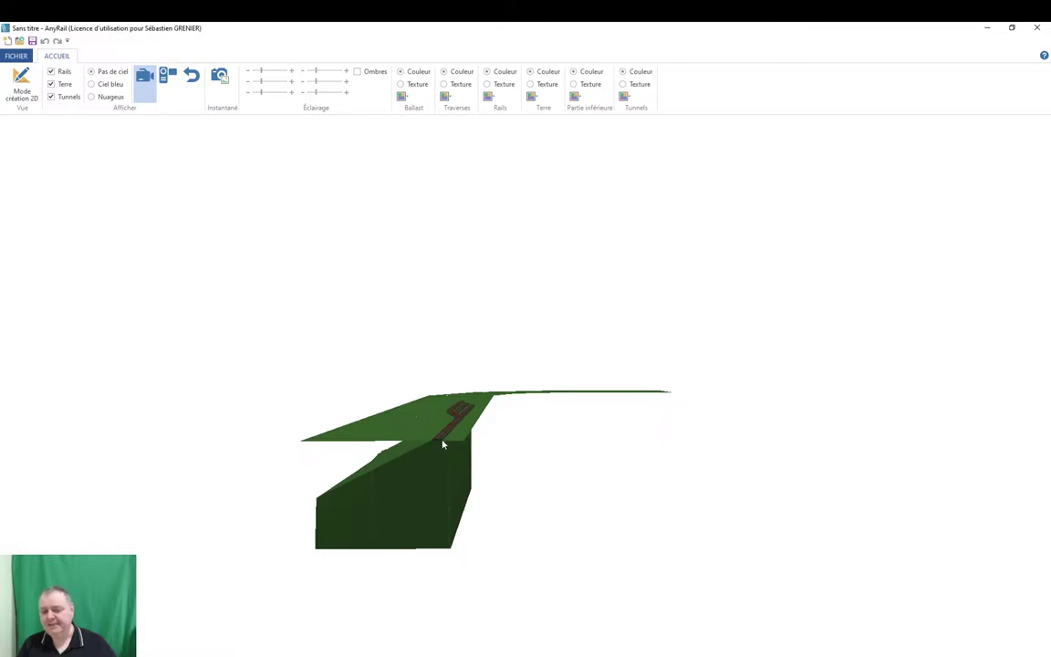
drag(441, 408, 410, 530)
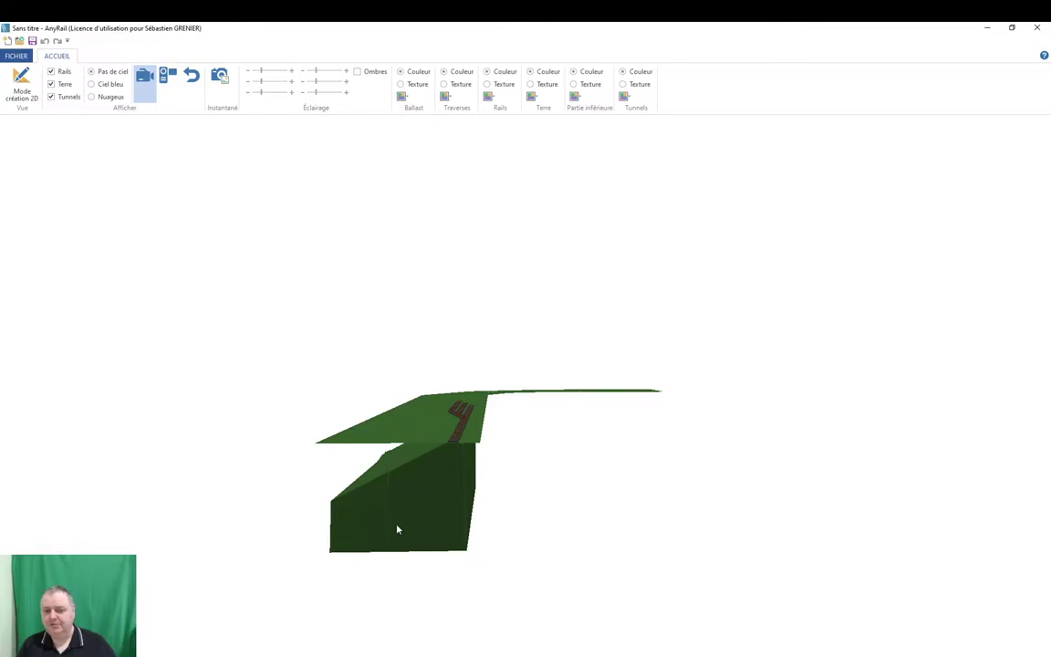
drag(397, 529, 554, 526)
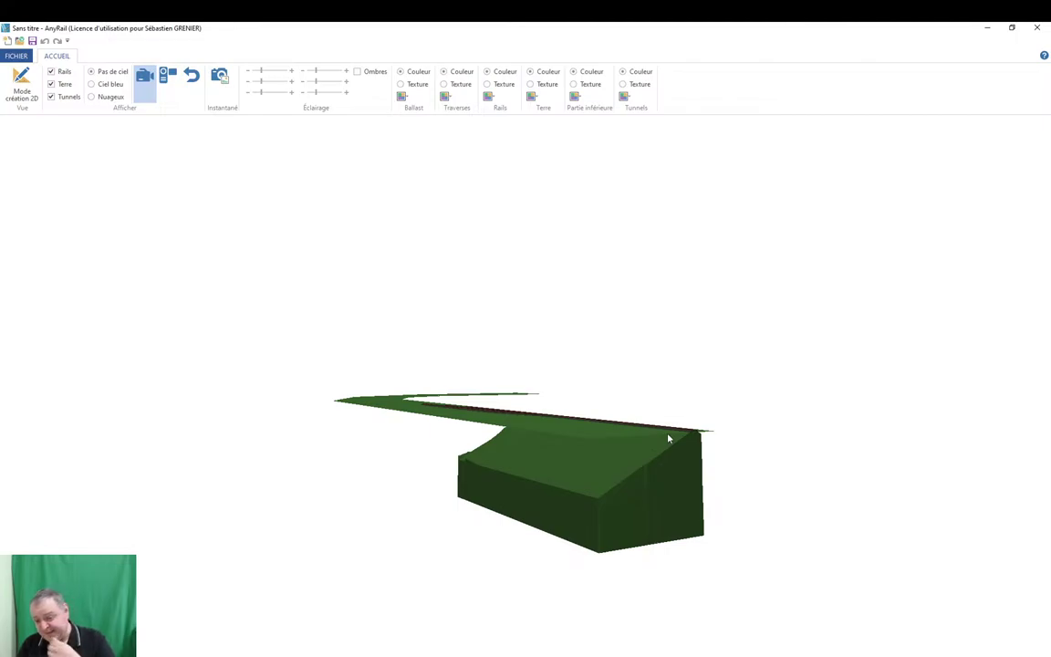
drag(715, 497, 500, 512)
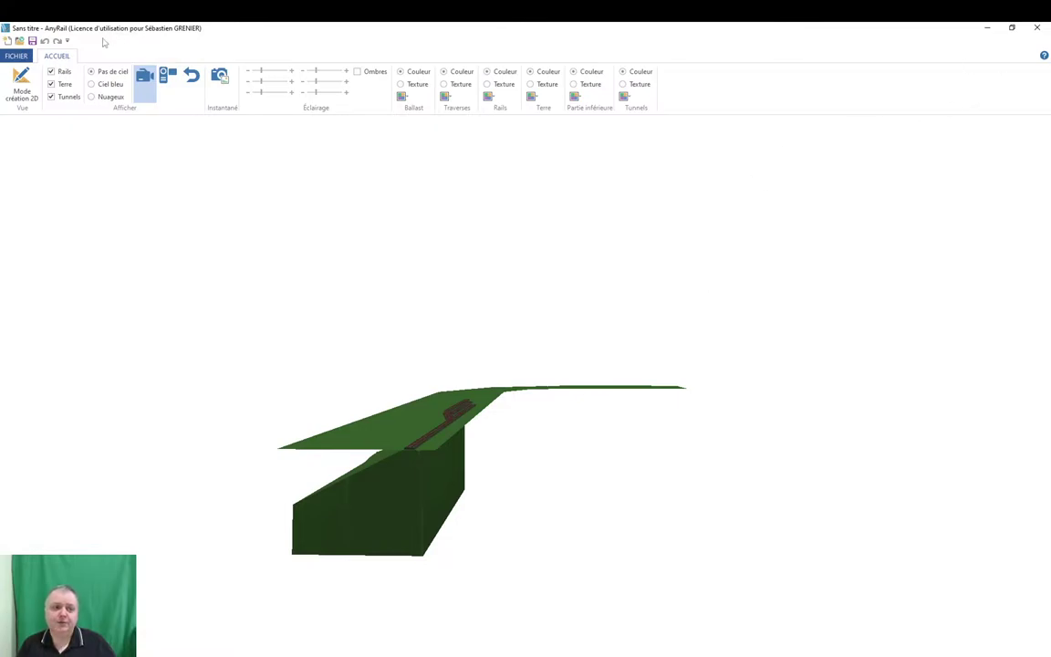
click(21, 80)
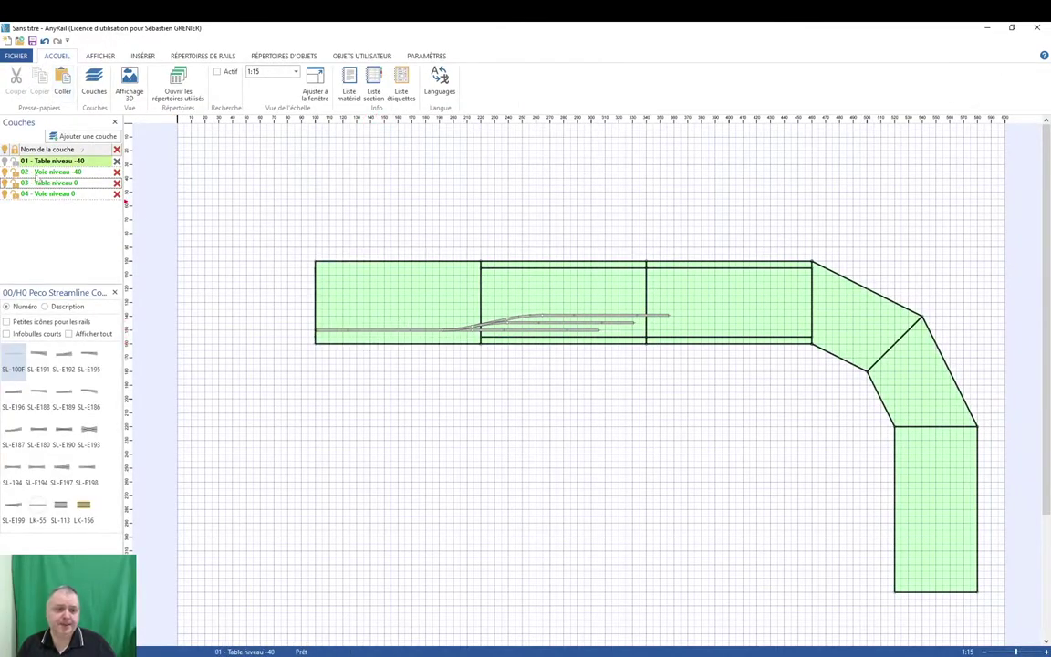
Isolate the level -40 tables and turn off the Dessus de table option for the first section.
click(5, 150)
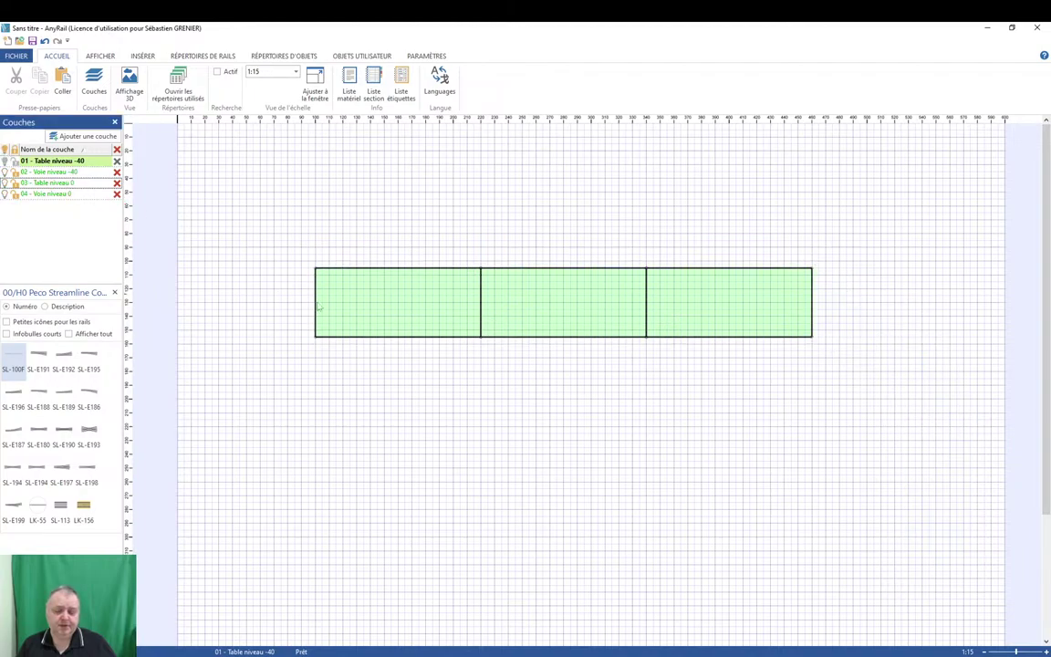
click(365, 308)
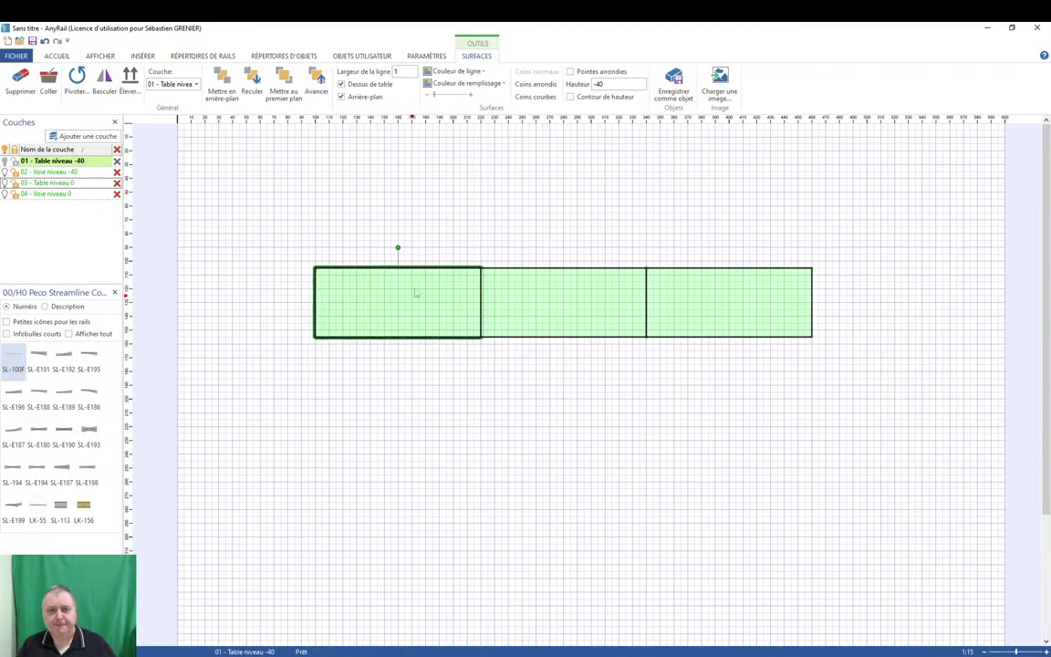
click(341, 84)
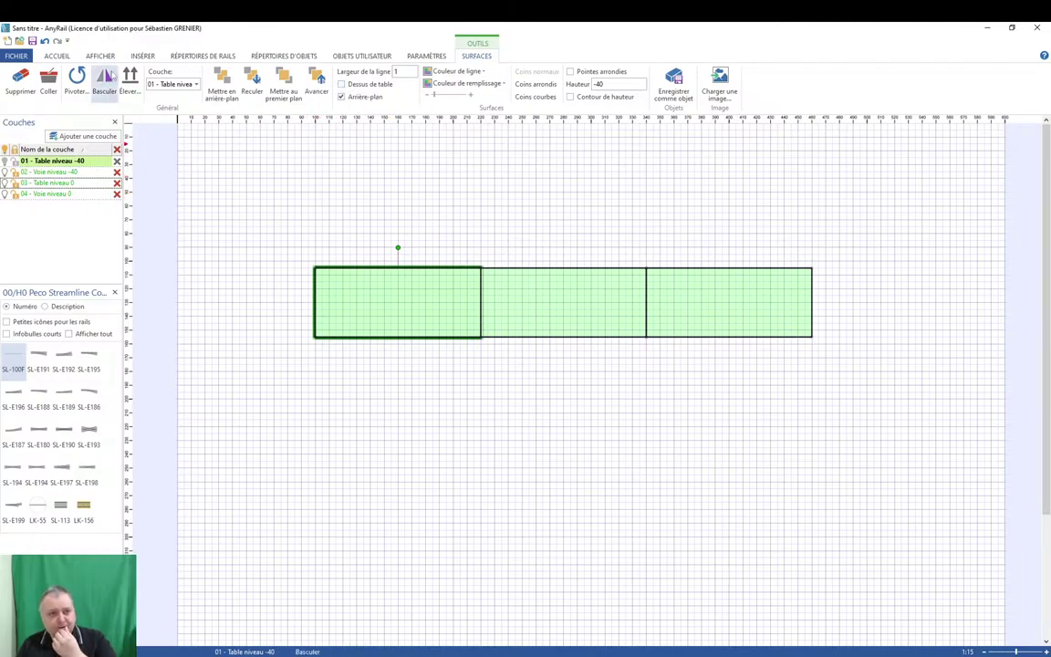
View the isolated first level -40 table section in 3D and return to the 2D plan.
click(60, 57)
click(129, 80)
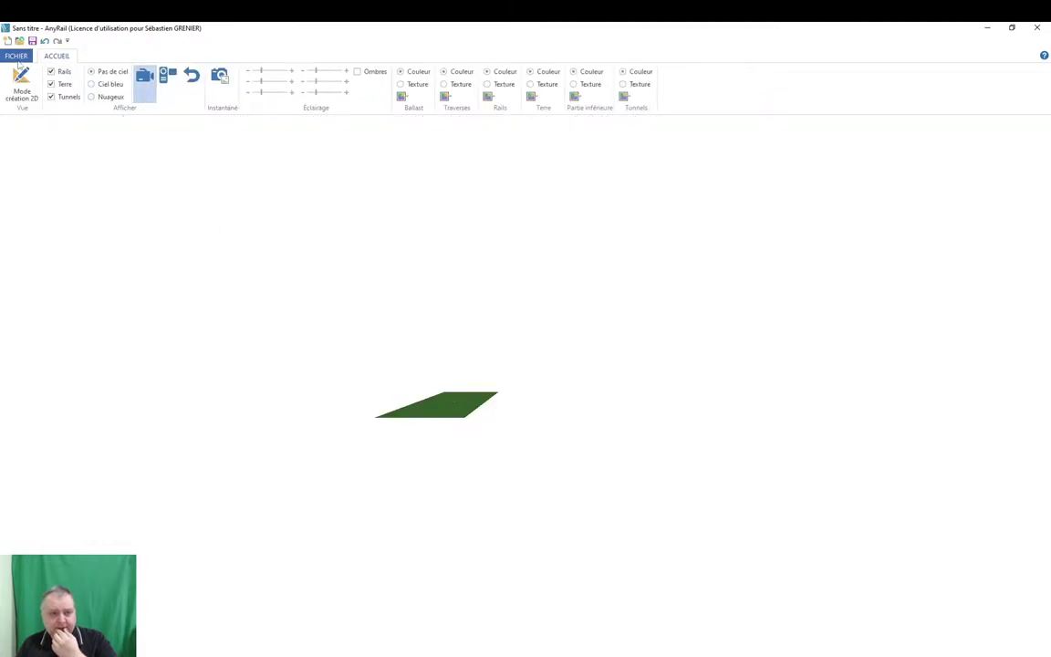
click(21, 80)
Examine the complete layout in 3D with every layer shown, and compare the isolated level -40 tables with the full 2D plan.
click(5, 146)
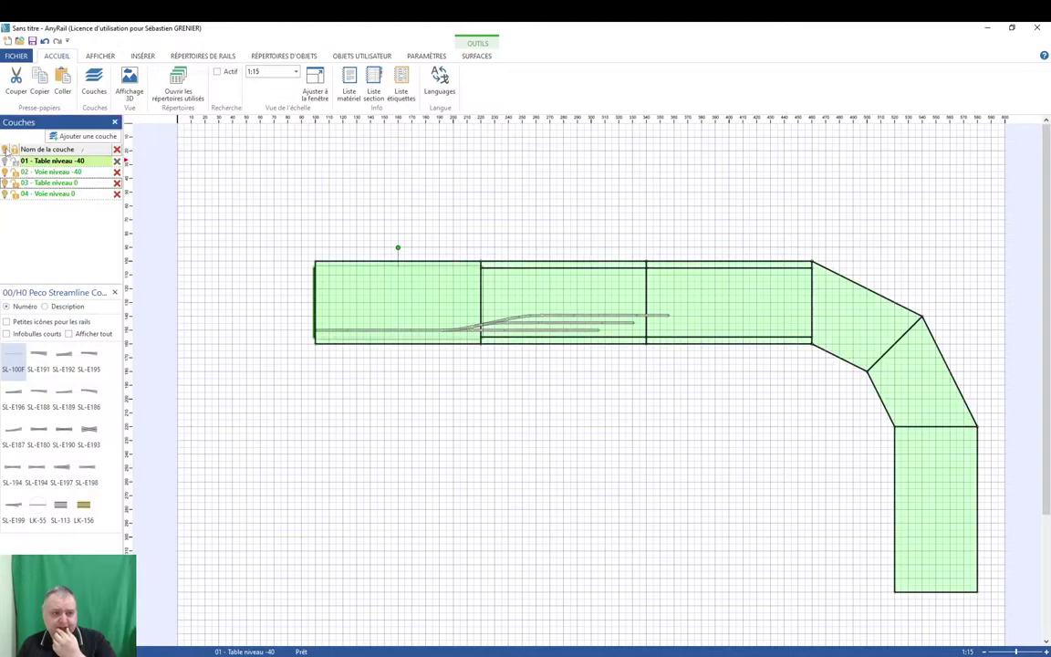
click(129, 80)
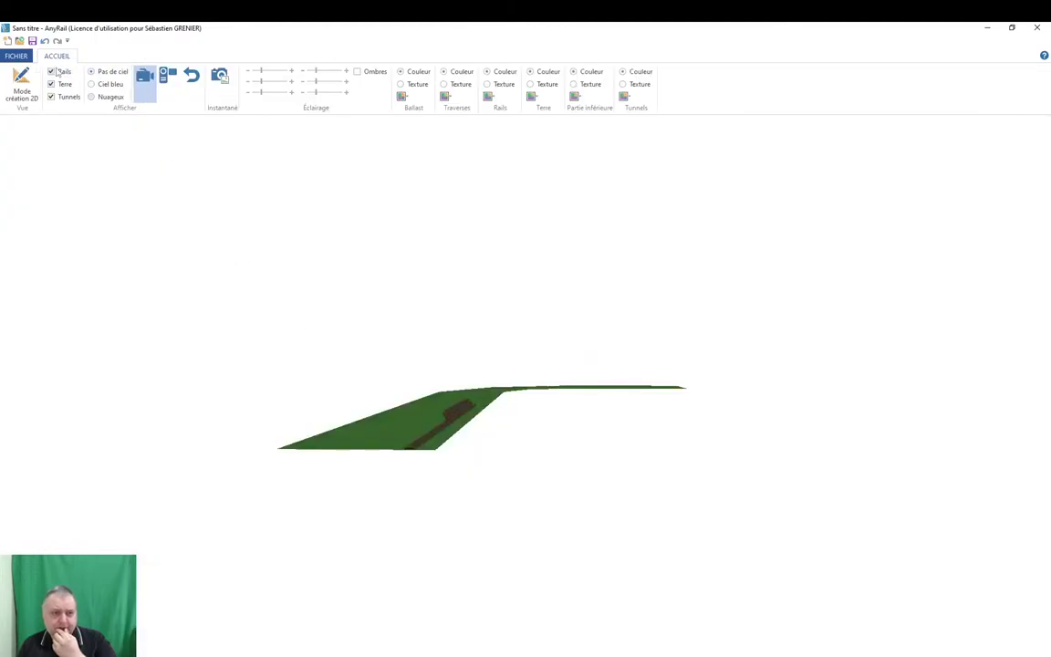
click(21, 81)
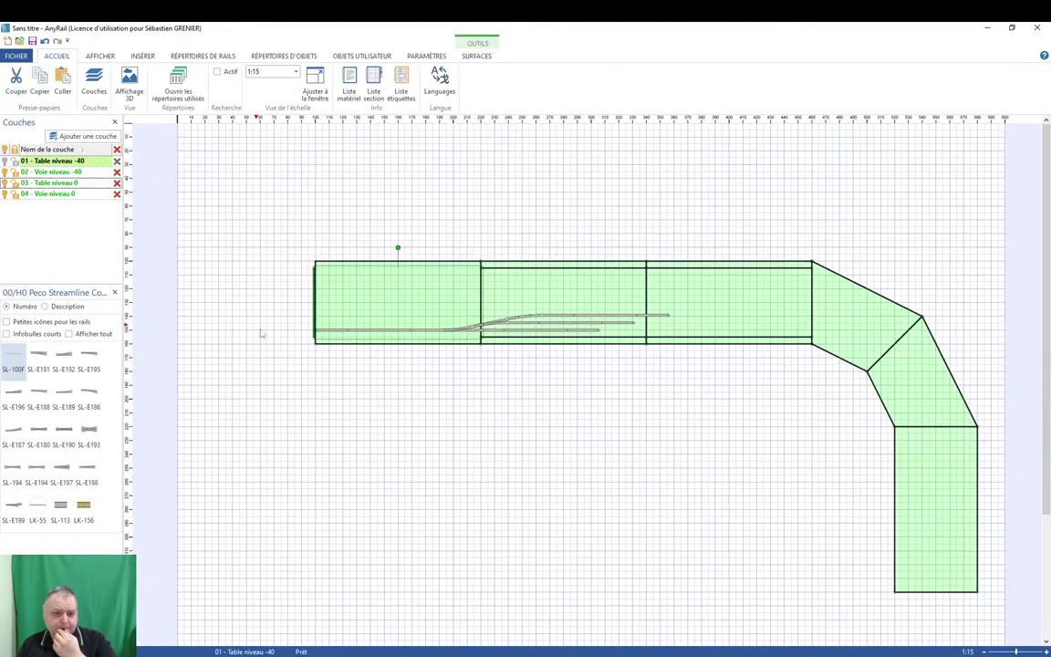
click(357, 378)
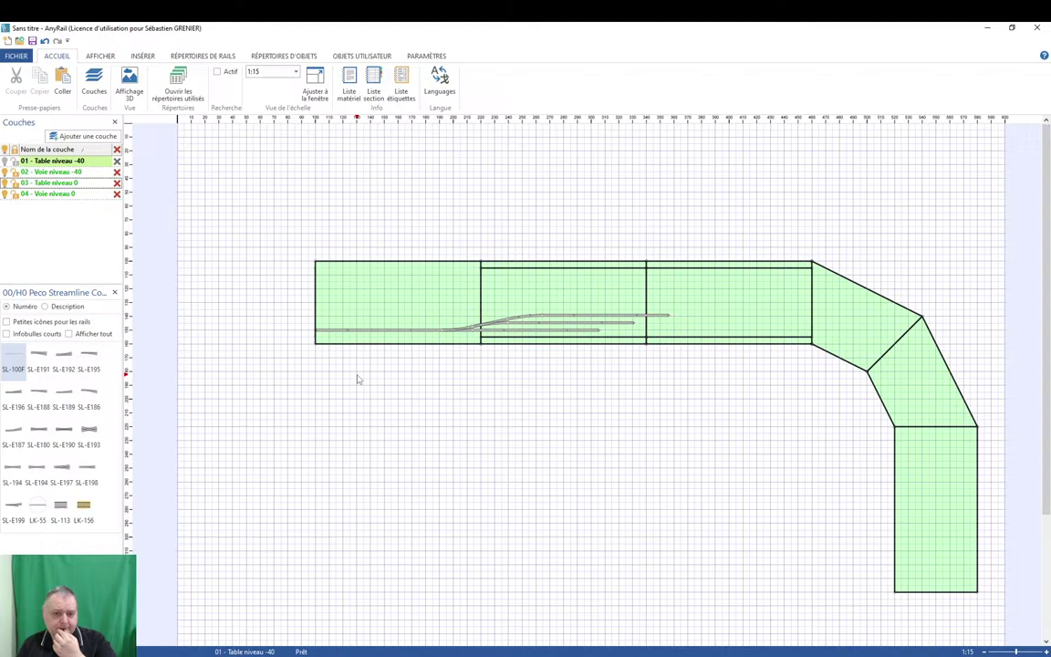
click(130, 87)
drag(425, 516, 597, 427)
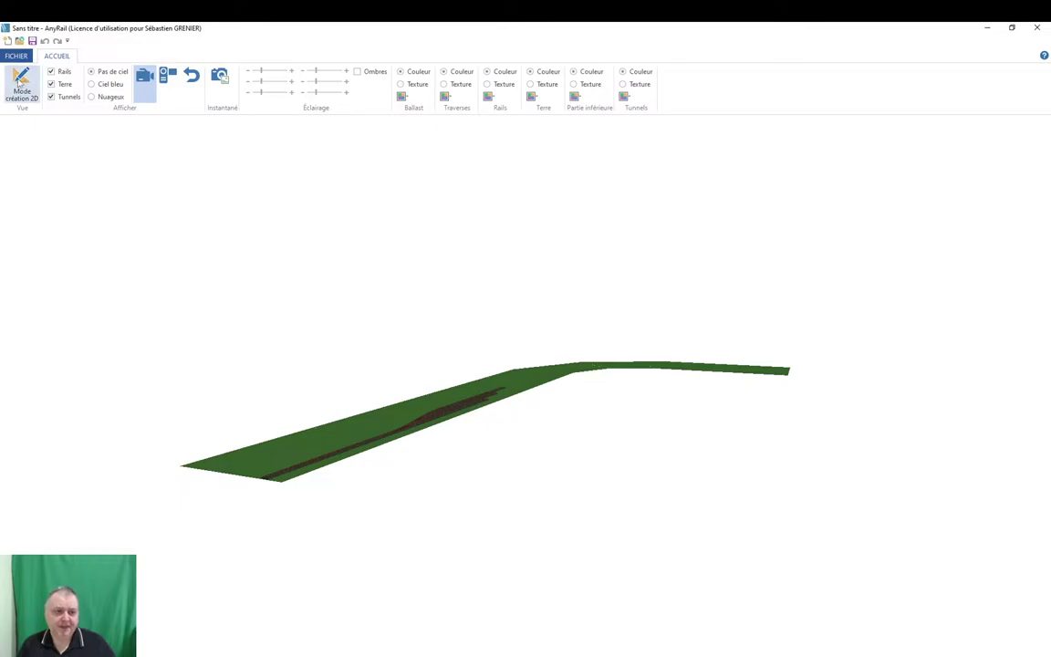
click(20, 81)
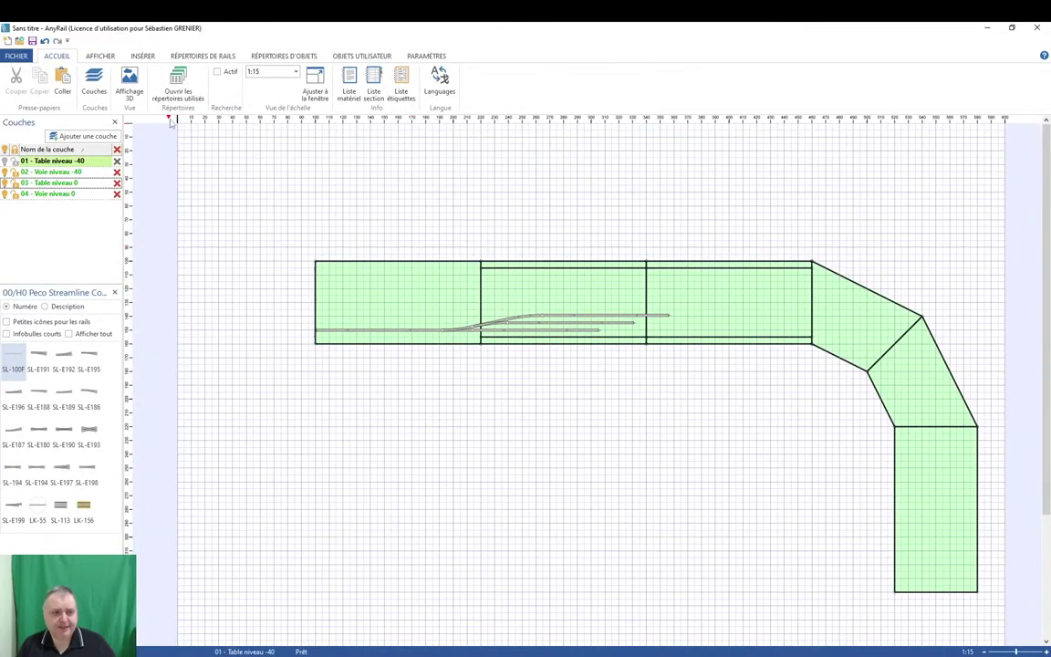
click(6, 148)
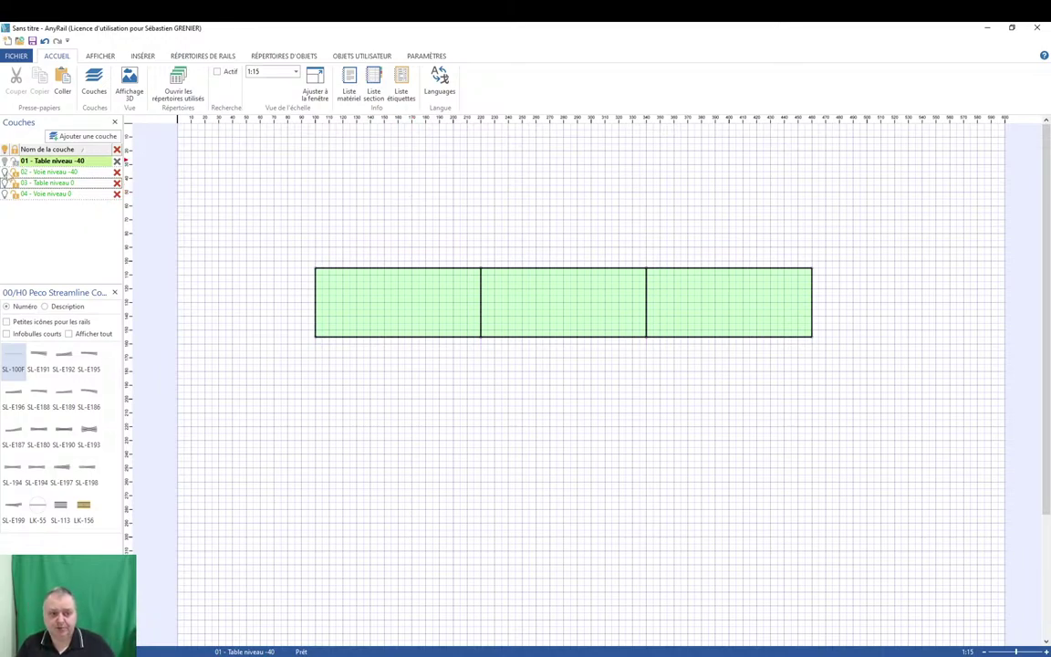
click(5, 148)
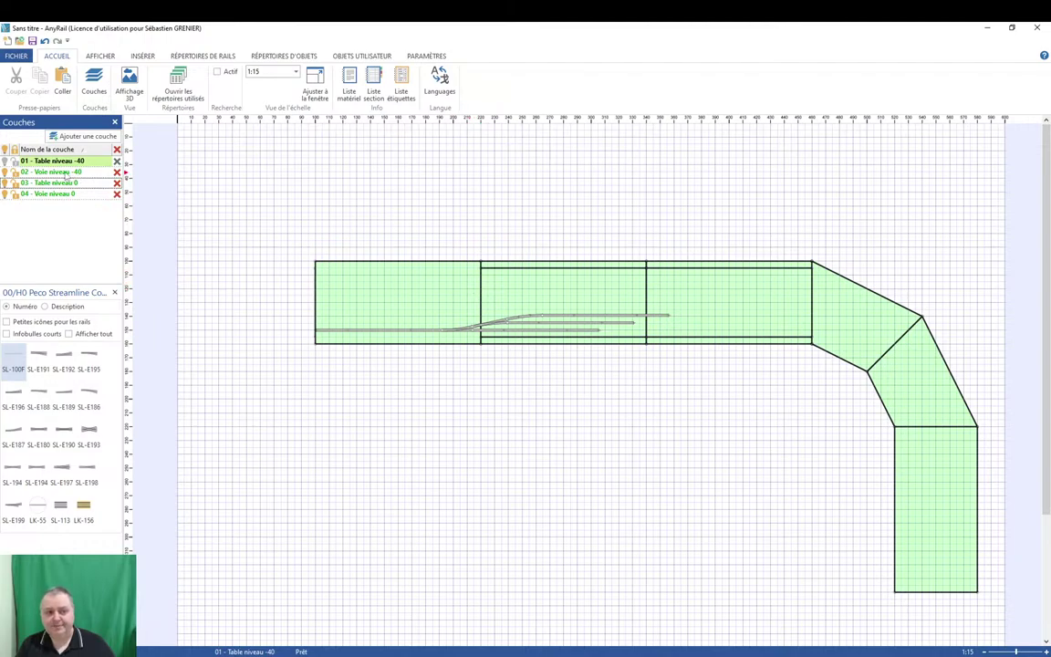
Check the Dessus de table option of the first level 0 table section, and isolate the 01 - Table niveau -40 layer.
click(383, 266)
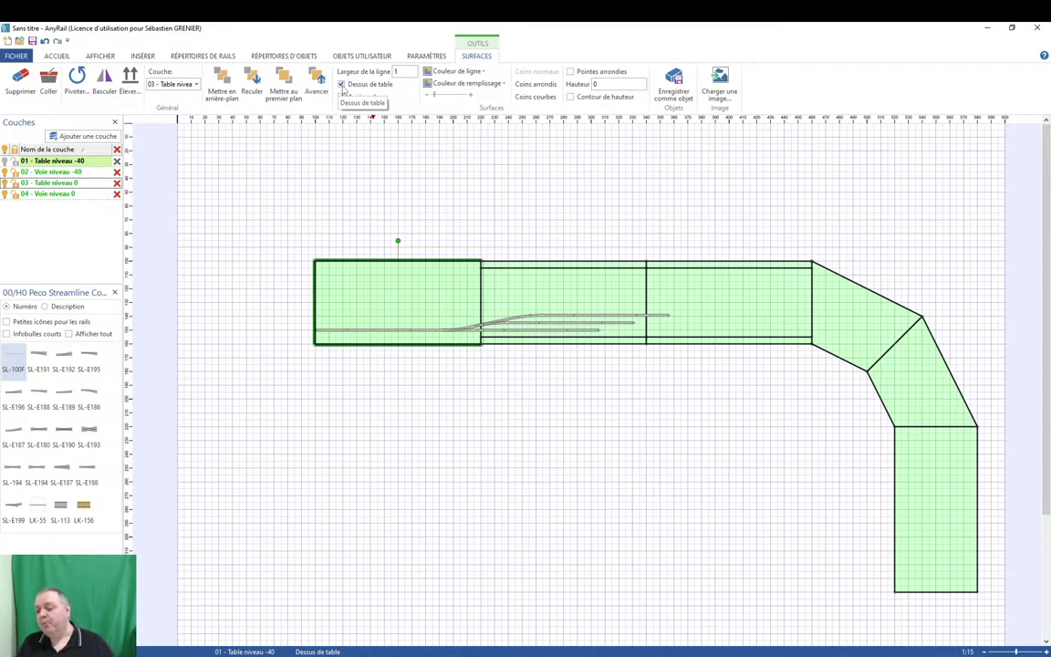
click(481, 192)
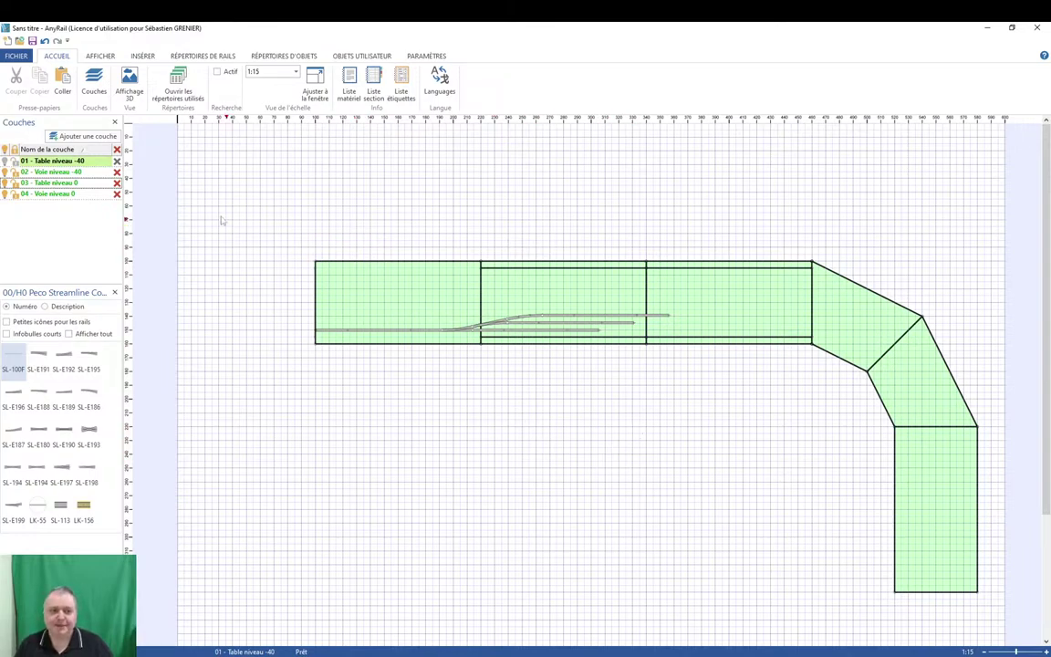
click(4, 149)
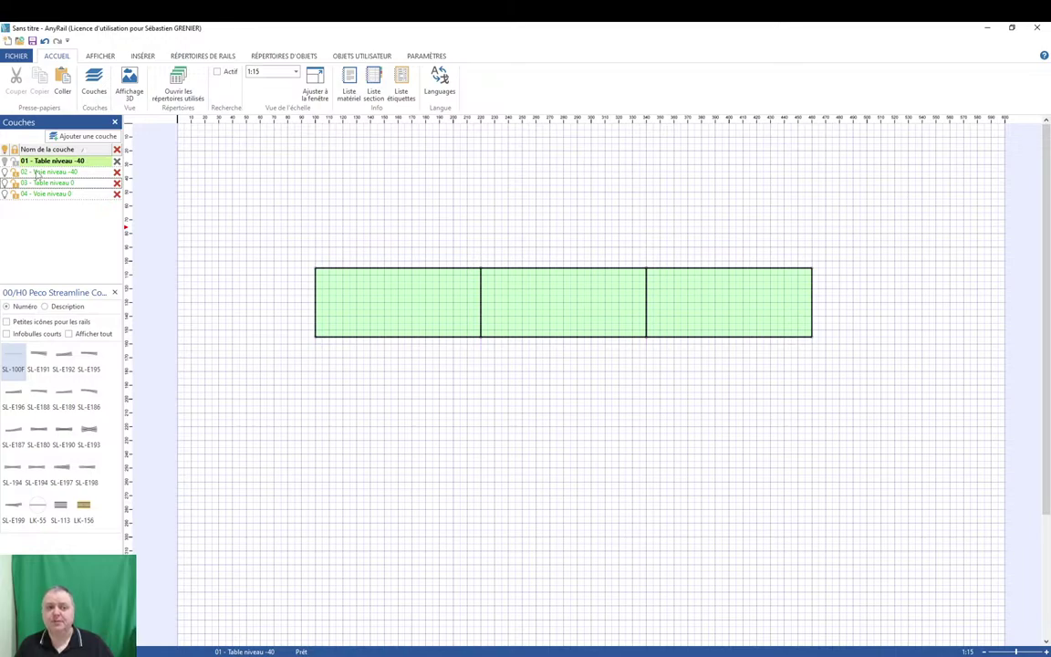
drag(14, 356, 397, 302)
drag(39, 353, 475, 323)
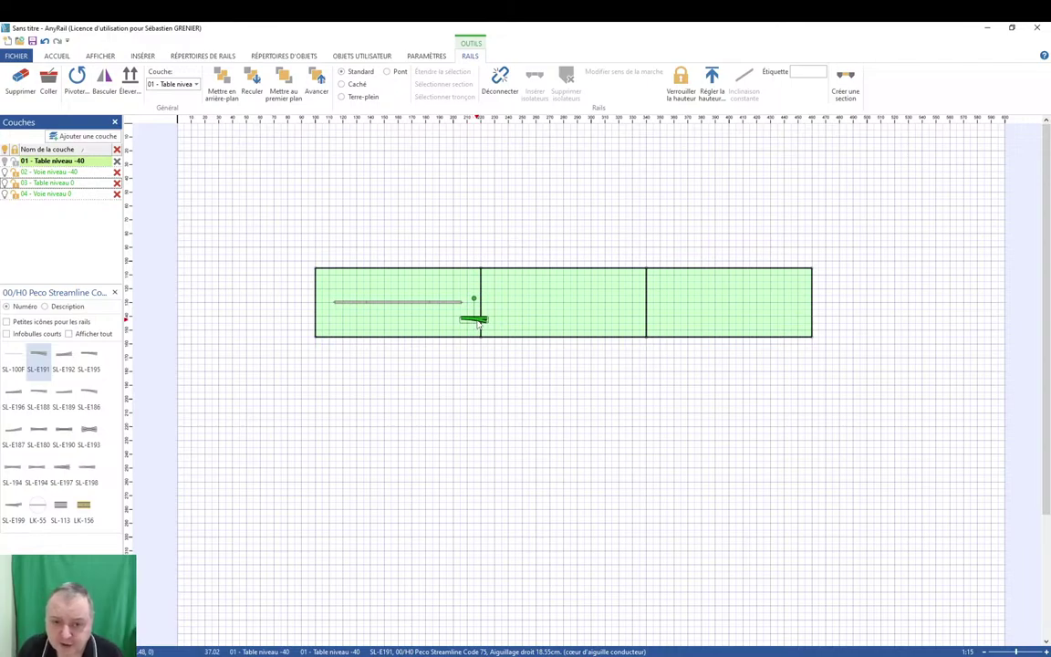
key(Delete)
click(425, 304)
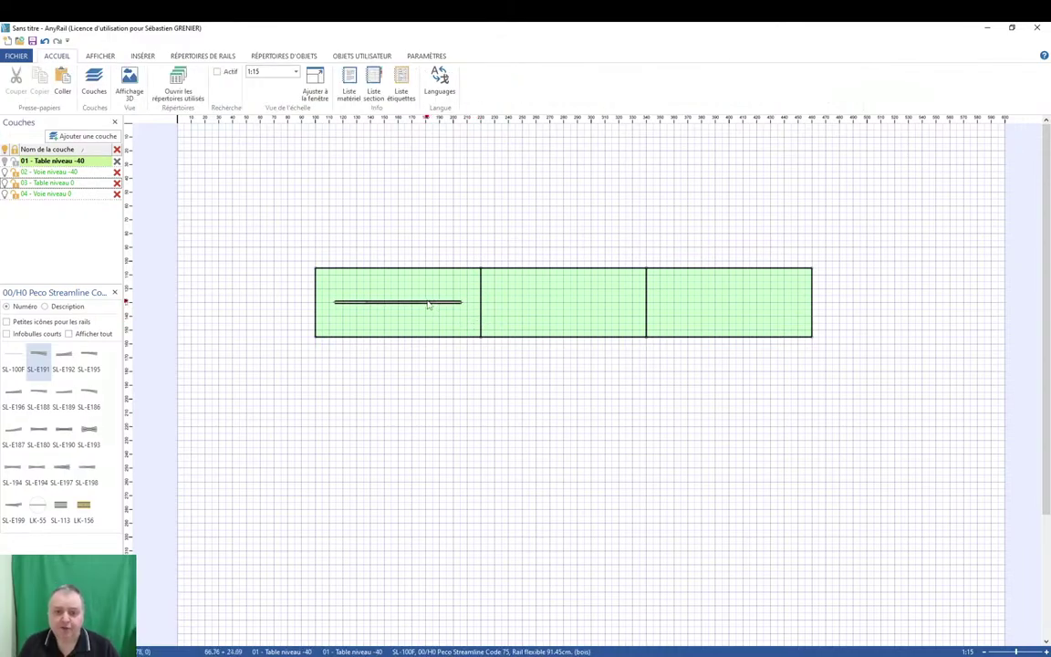
key(Delete)
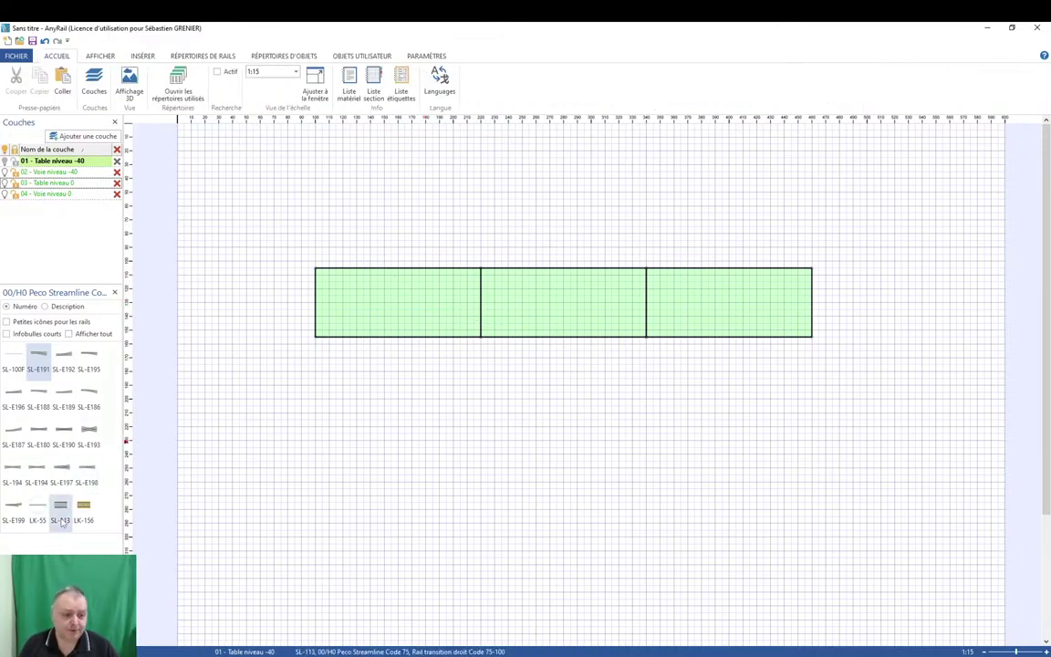
Place an SL-E199 three-way turnout on the first table section and connect an SL-E195 and an SL-E196 turnout to its diverging routes.
drag(13, 506, 376, 308)
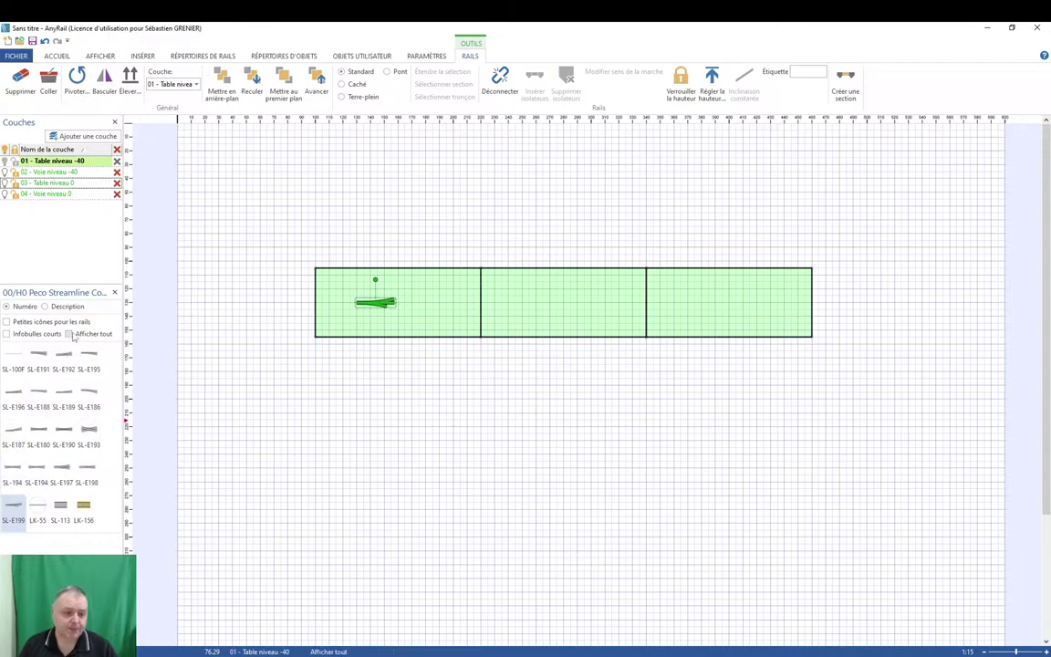
drag(89, 356, 408, 302)
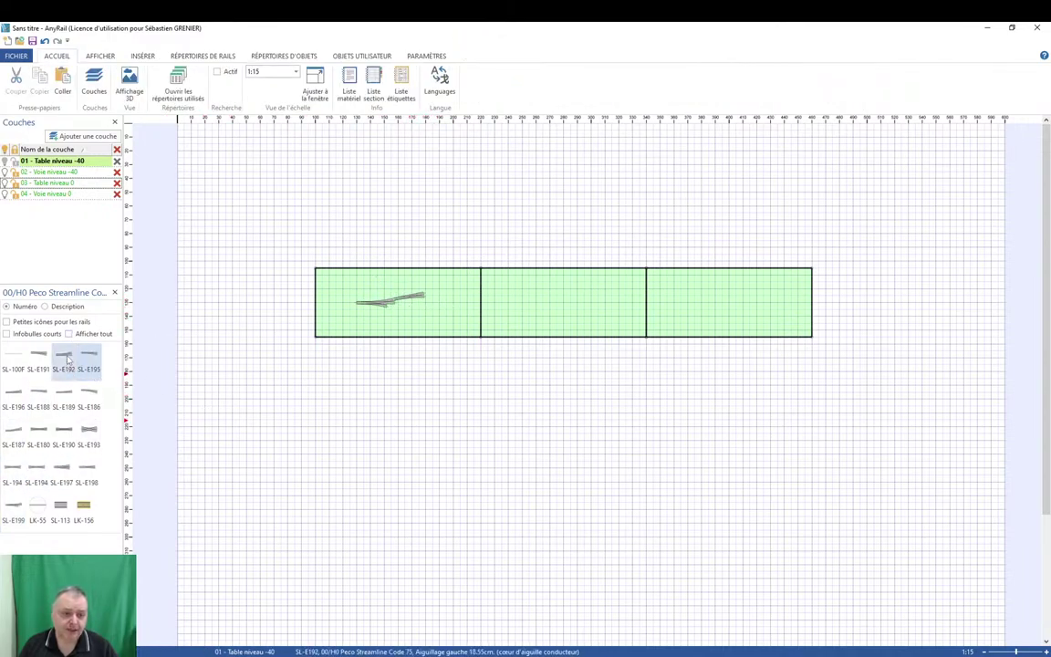
drag(13, 391, 406, 307)
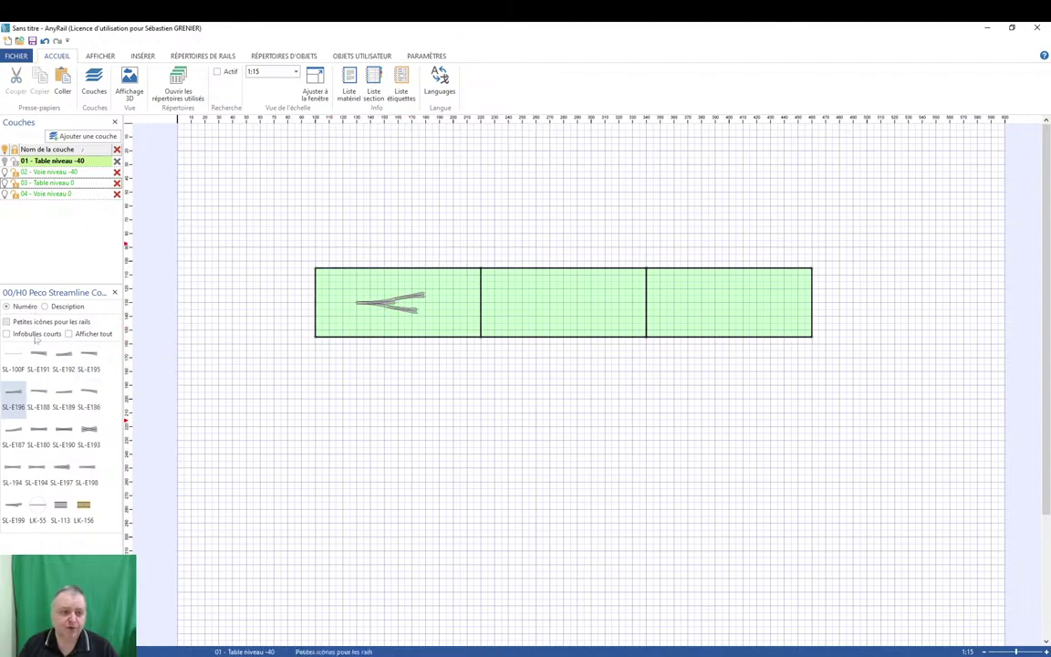
Connect an SL-100F flex track to the SL-E195, the SL-E196 and the straight route of the three-way turnout.
drag(15, 353, 470, 299)
drag(14, 353, 461, 308)
drag(15, 356, 406, 304)
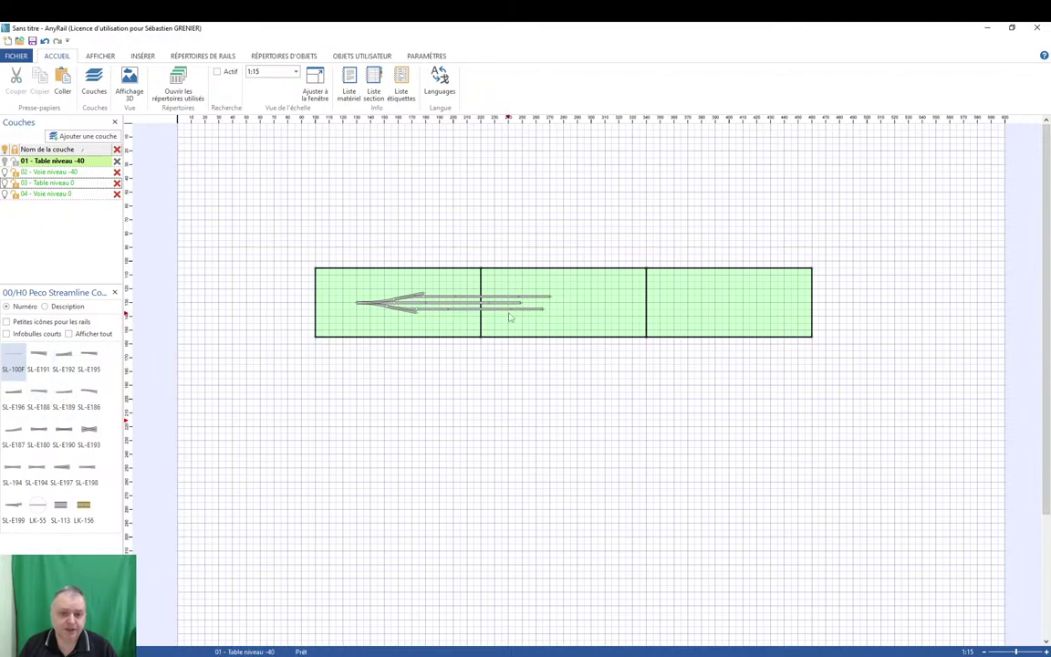
Extend the lower branch with two more SL-E196 turnouts and the upper branch with two more SL-E195 turnouts.
scroll(432, 330, up, 1)
scroll(432, 330, up, 3)
click(365, 274)
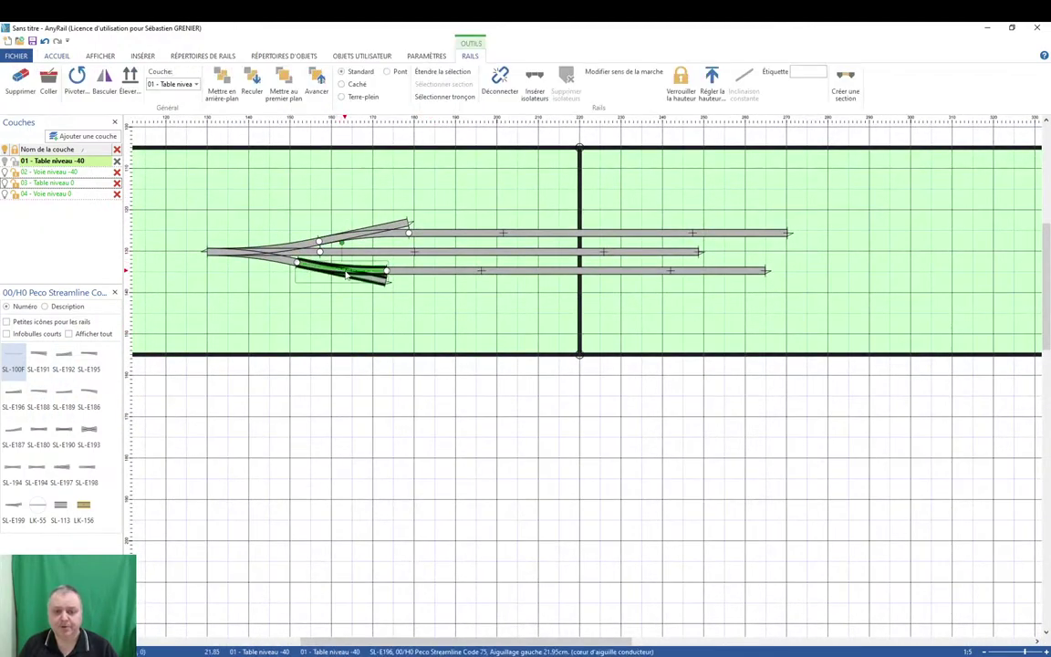
drag(365, 275, 520, 306)
click(439, 294)
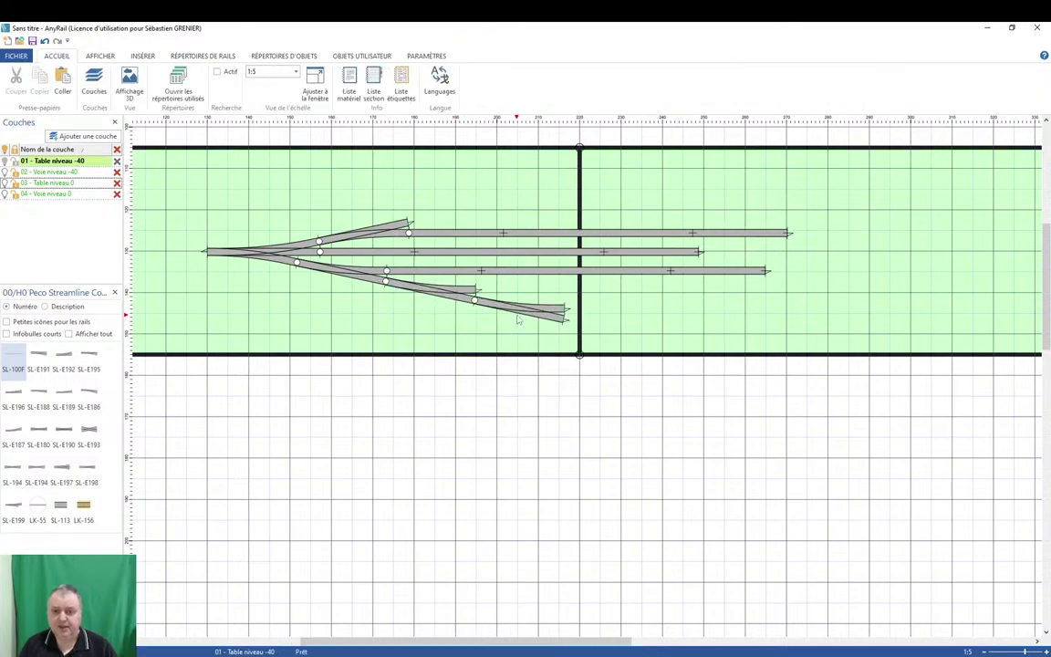
click(396, 227)
drag(402, 228, 690, 216)
Copy the straight 91.45 cm flex track onto the two added turnouts of the upper branch.
click(528, 236)
key(ctrl+c)
key(ctrl+v)
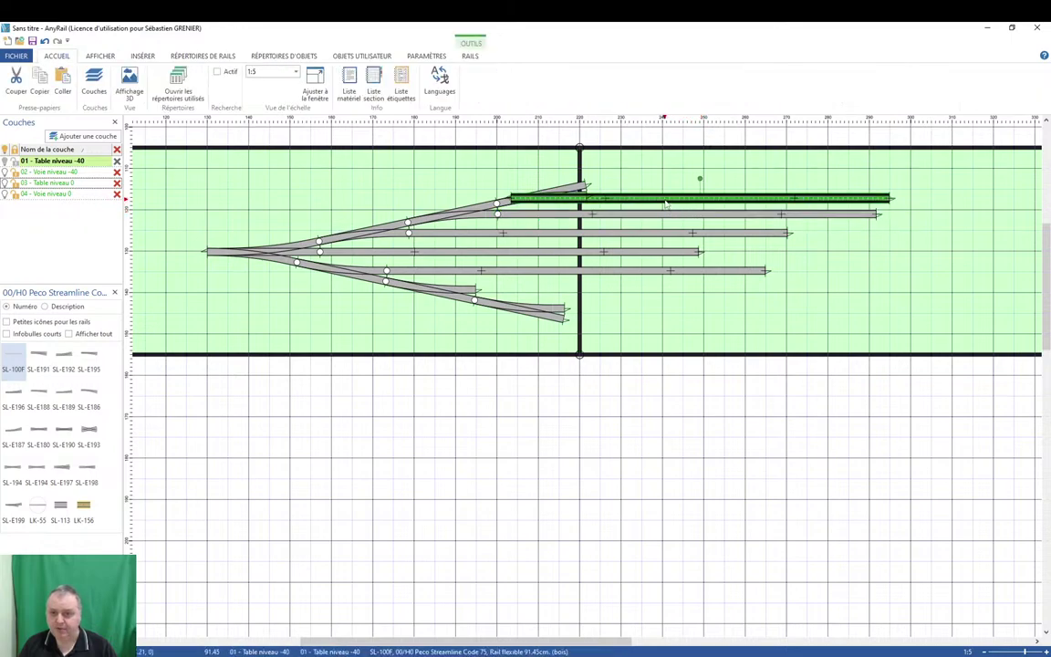
click(771, 173)
key(Escape)
Paste the 91.45 cm flex track onto the two added turnouts of the lower branch.
key(ctrl+v)
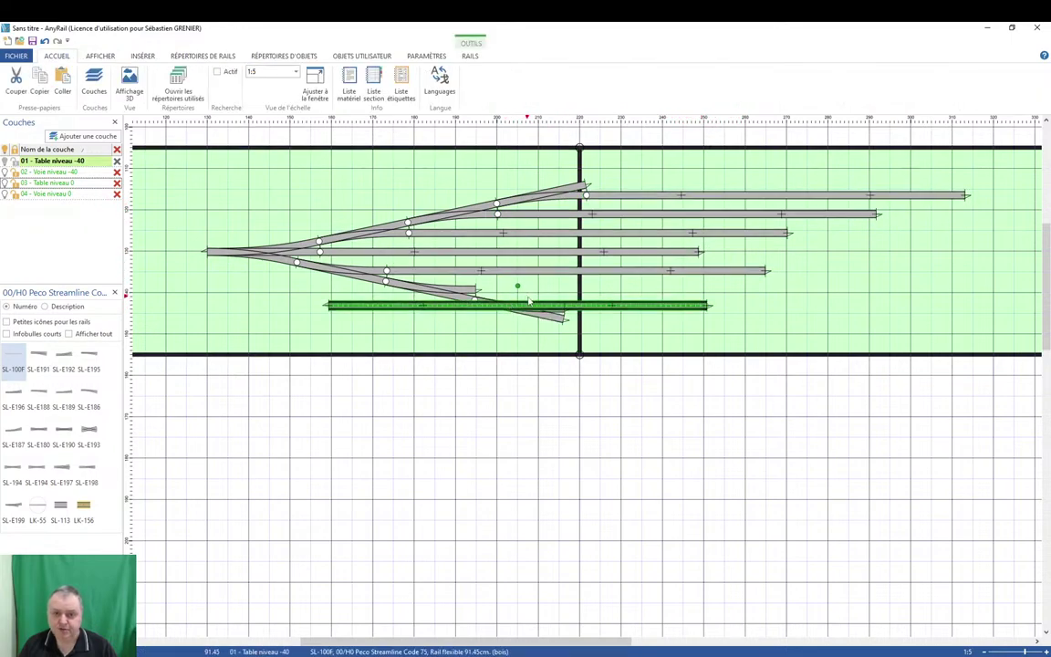
click(646, 305)
key(Escape)
drag(646, 306, 793, 290)
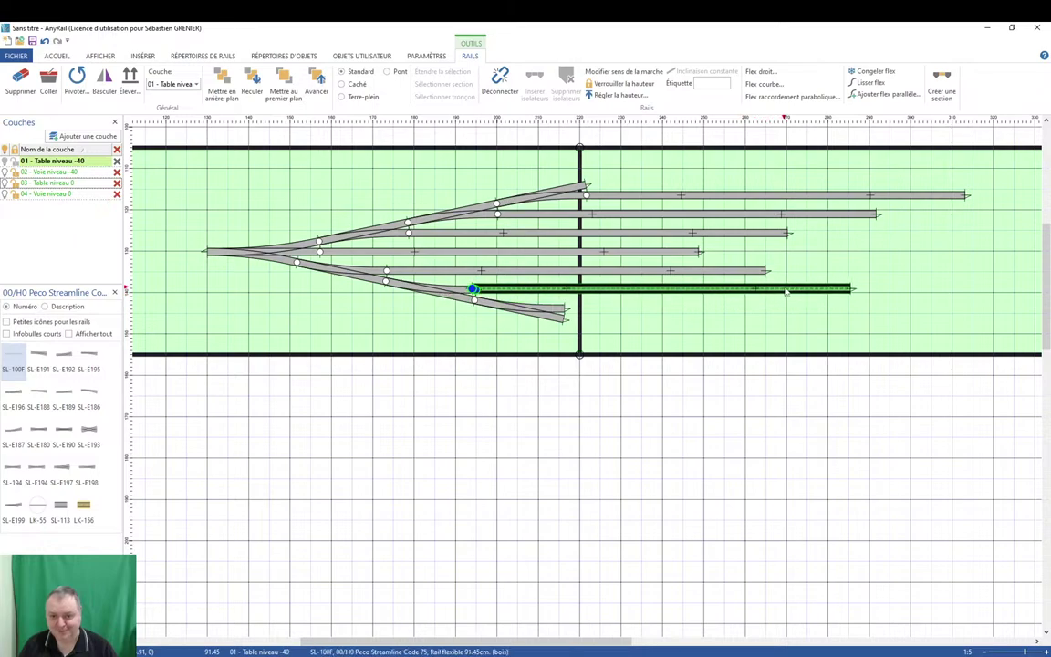
key(Escape)
key(ctrl+v)
click(741, 315)
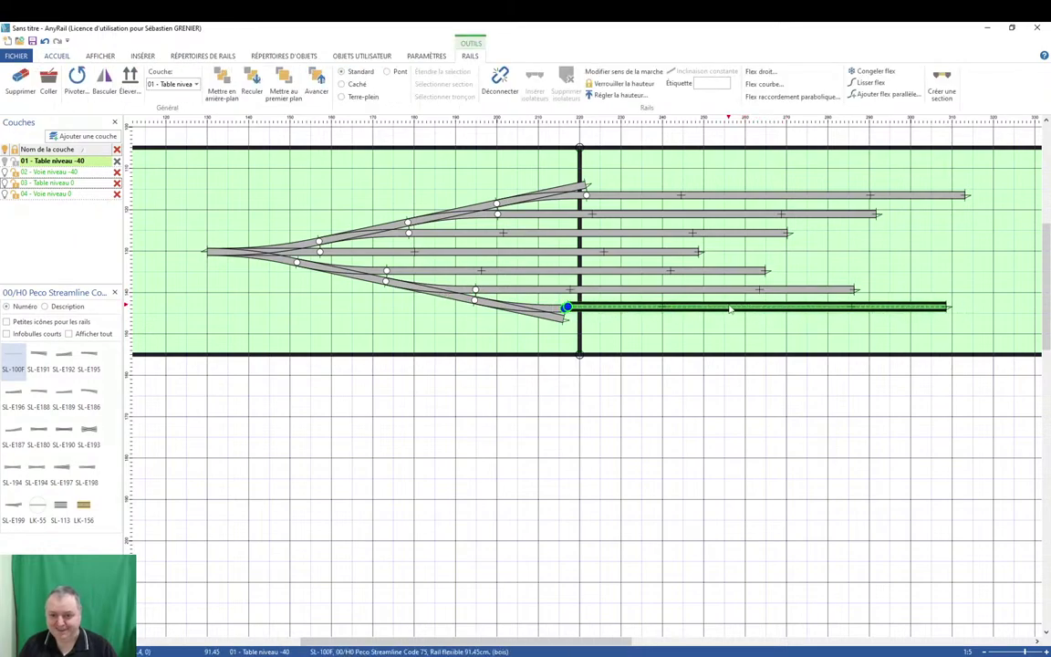
key(Escape)
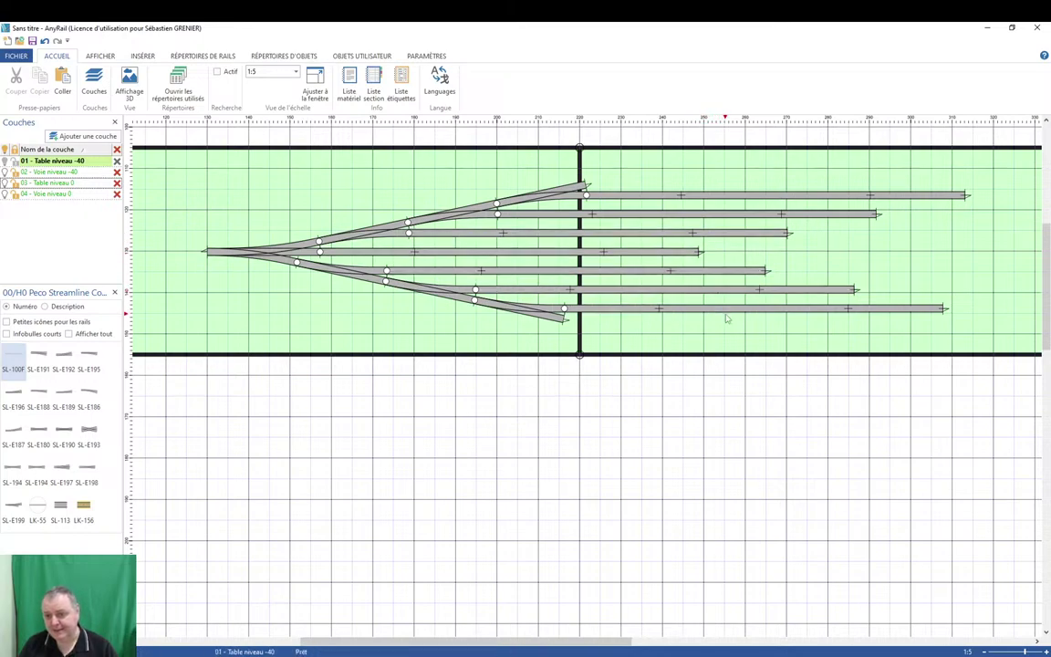
Delete the outermost turnout of the lower branch and of the upper branch.
click(531, 313)
key(Delete)
click(550, 193)
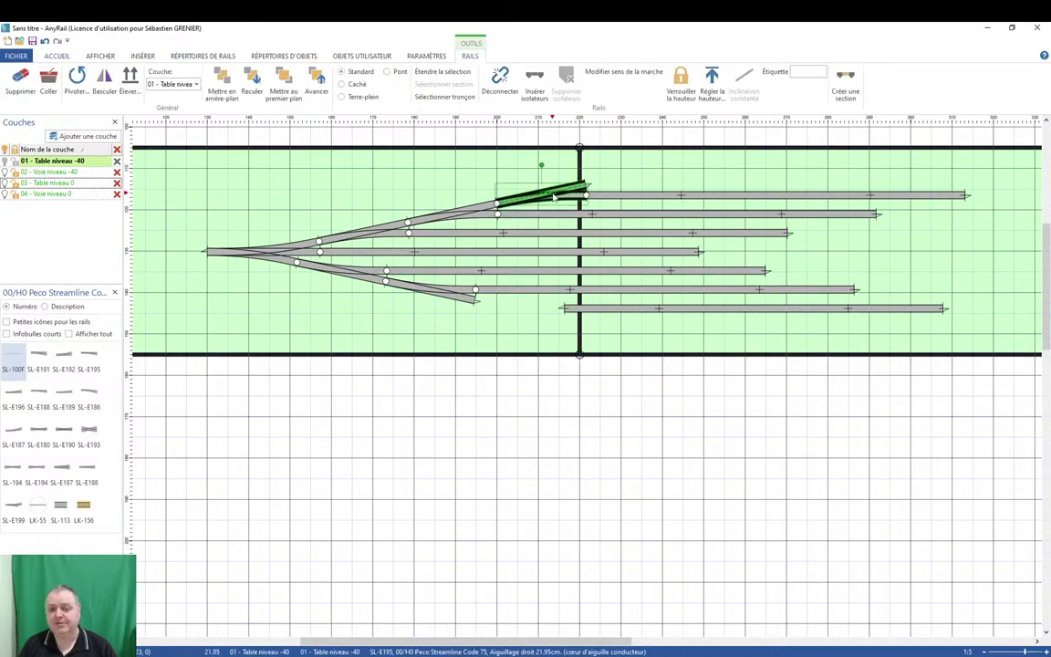
key(Delete)
Bridge the gap in the upper branch with a flex track joined to the outermost straight track, and smooth it.
click(600, 197)
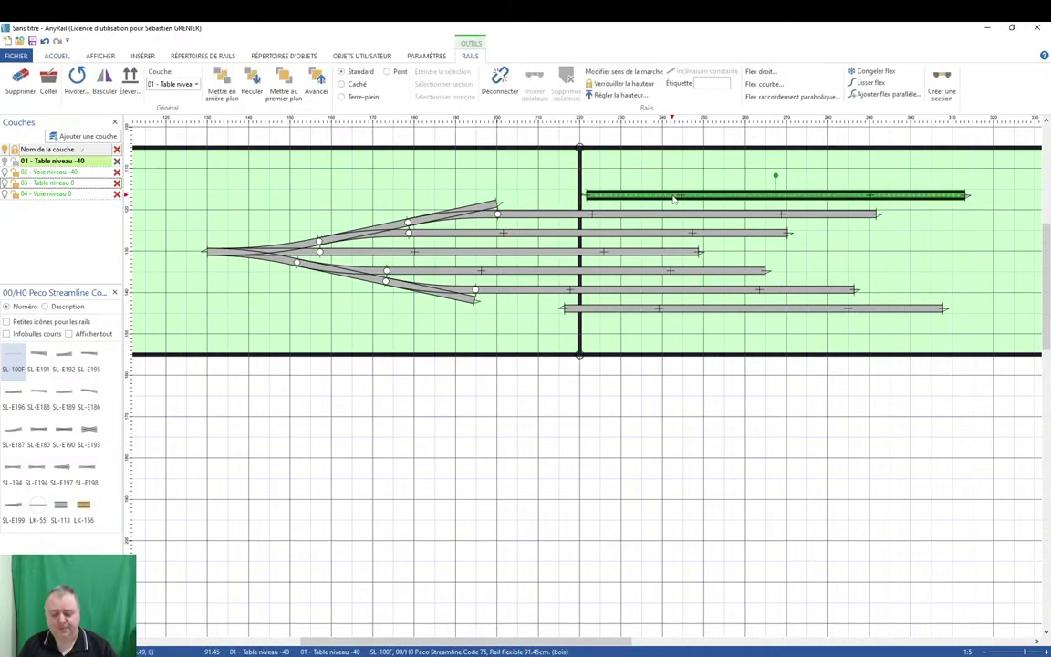
drag(774, 196, 393, 196)
click(171, 205)
drag(207, 194, 497, 202)
right_click(529, 198)
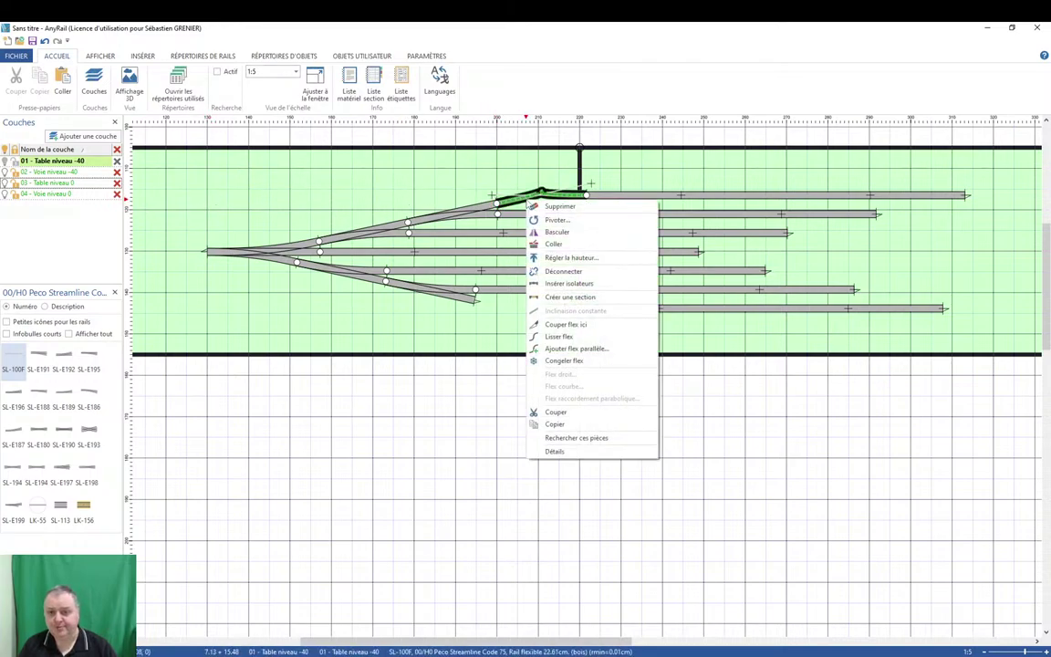
click(569, 336)
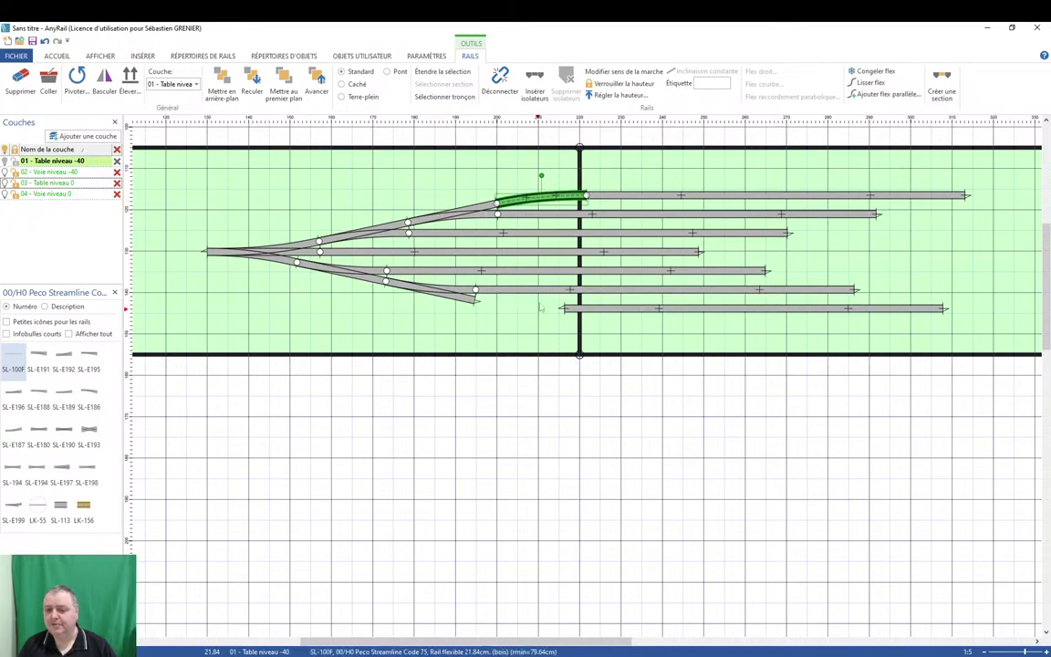
Paste a copy of the 21.84 cm curved flex track and connect it to the last turnout of the lower branch.
key(ctrl+v)
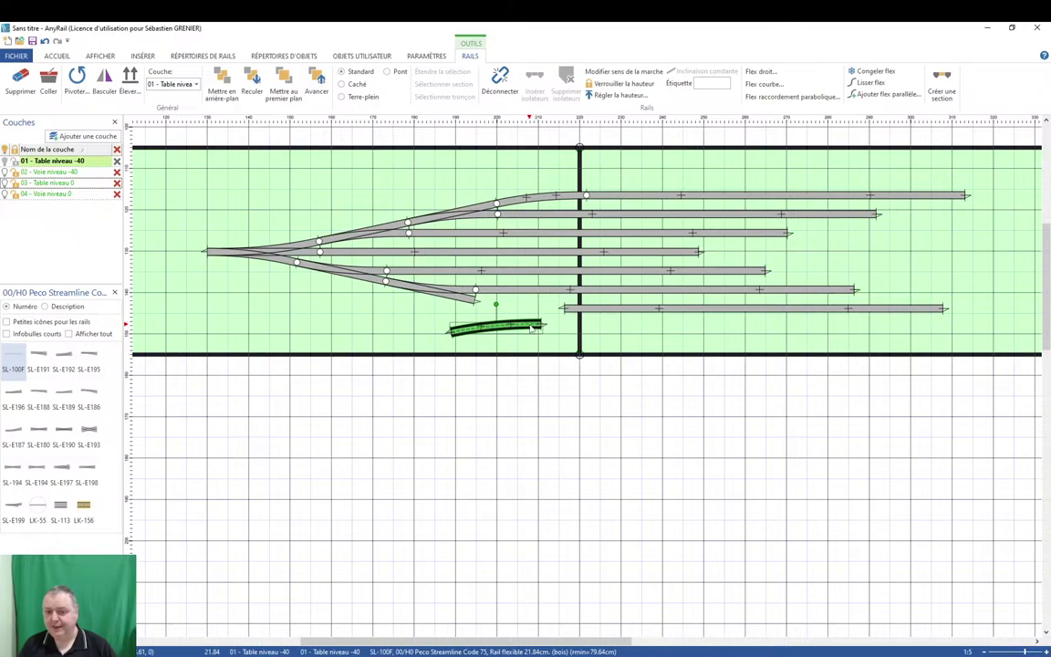
drag(534, 328, 465, 308)
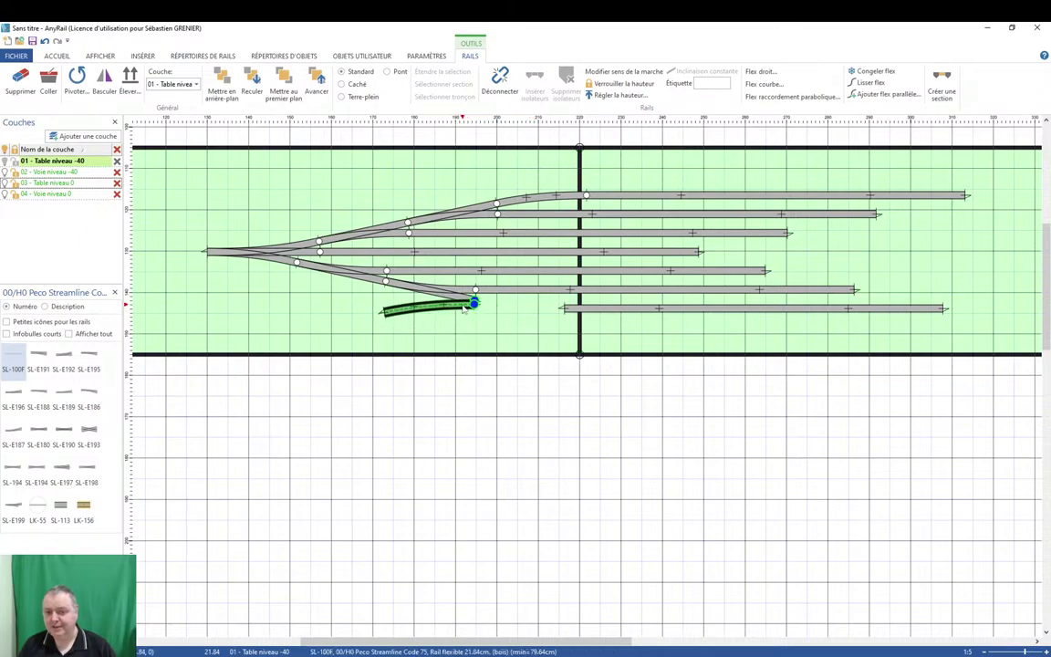
click(272, 382)
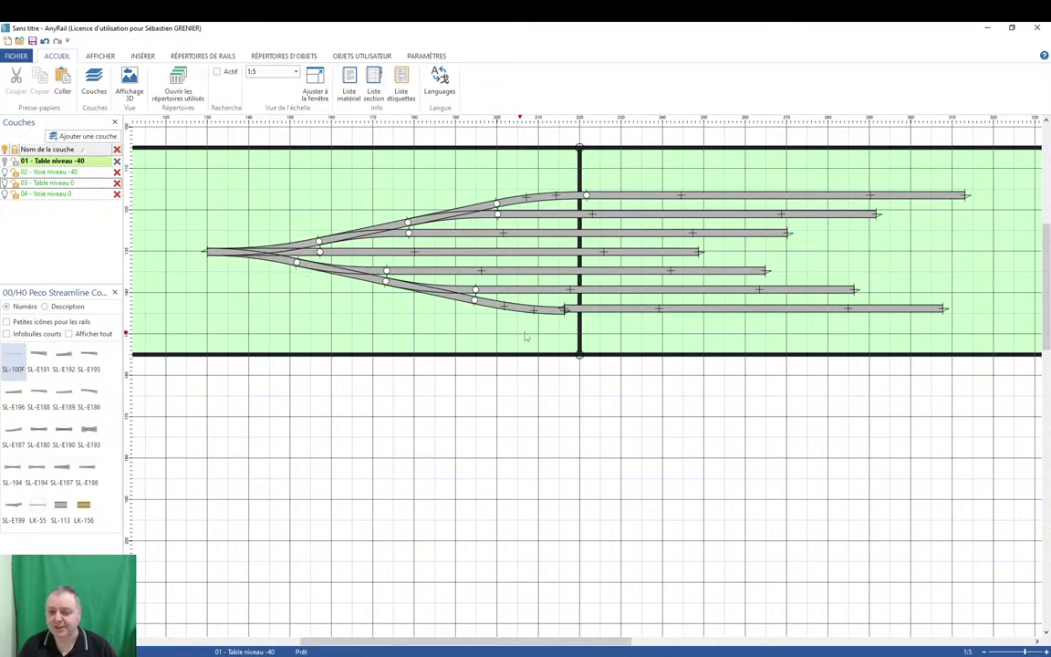
Join the lower curved flex track's free end to the outermost straight track and smooth the flex.
click(563, 312)
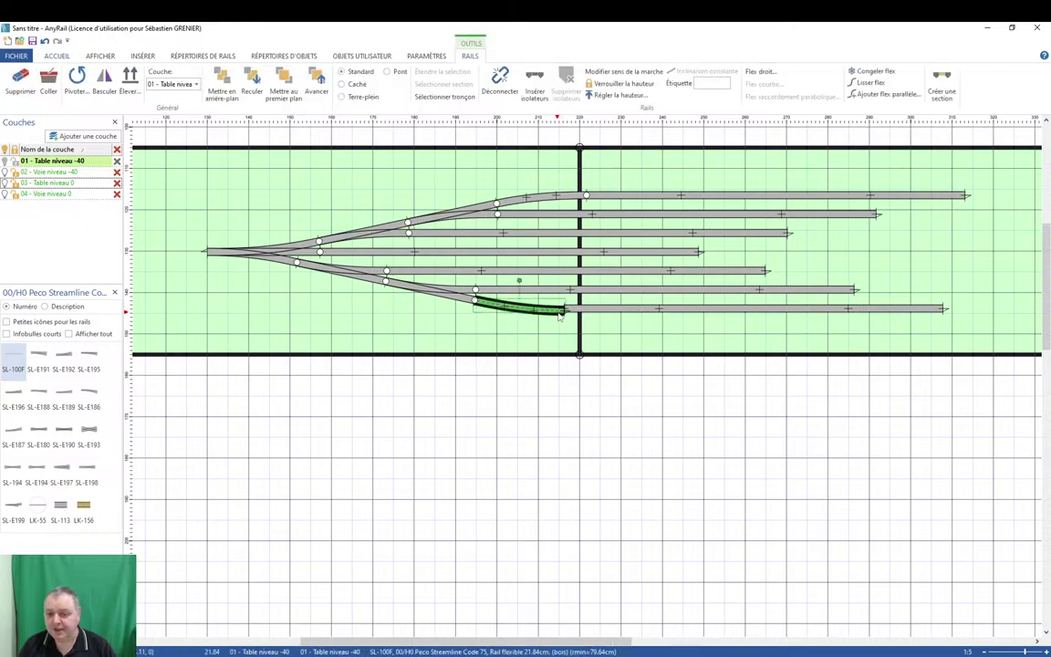
key(Escape)
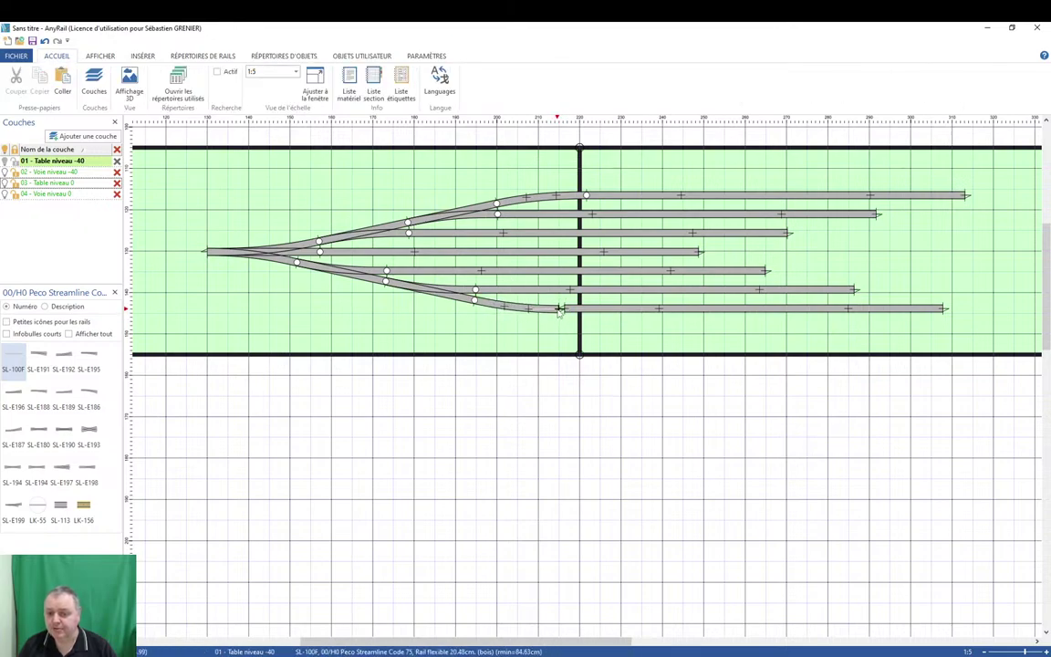
right_click(473, 279)
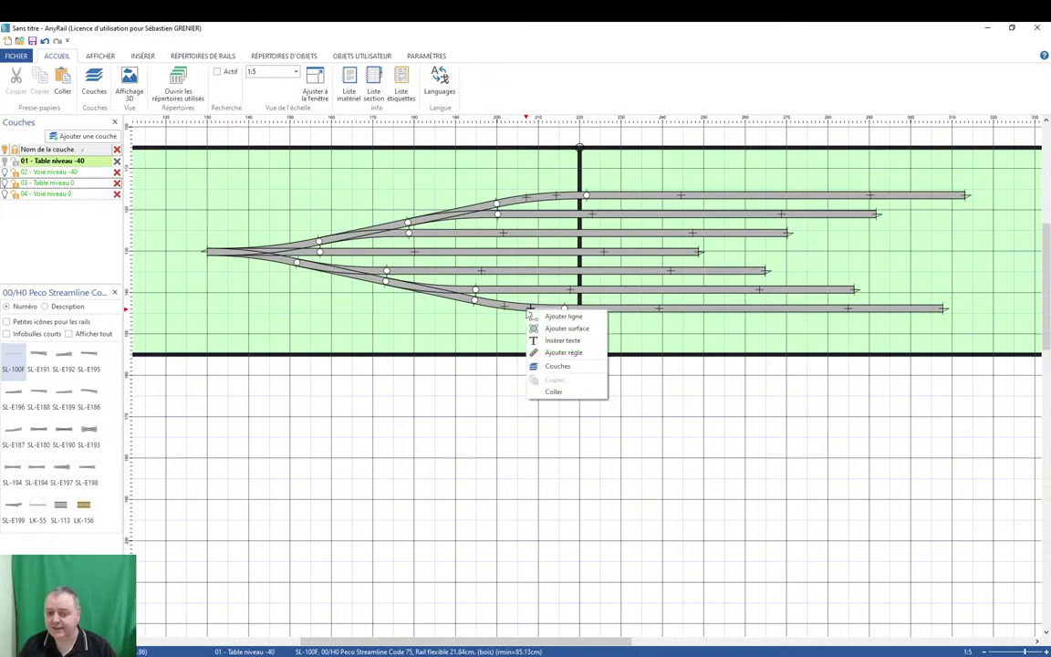
right_click(529, 311)
key(Escape)
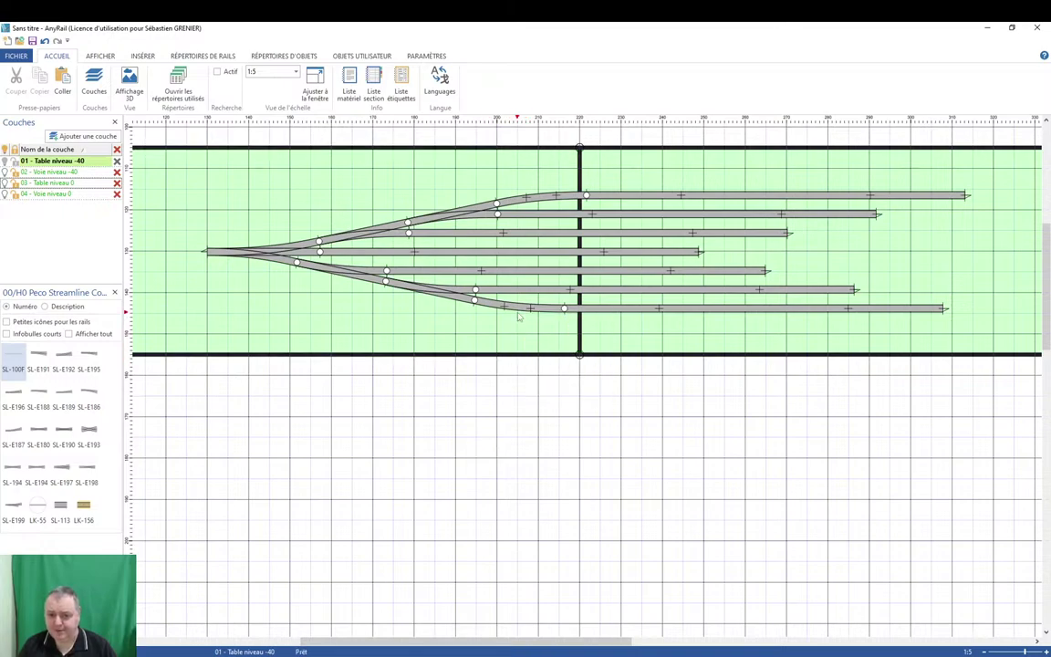
right_click(519, 311)
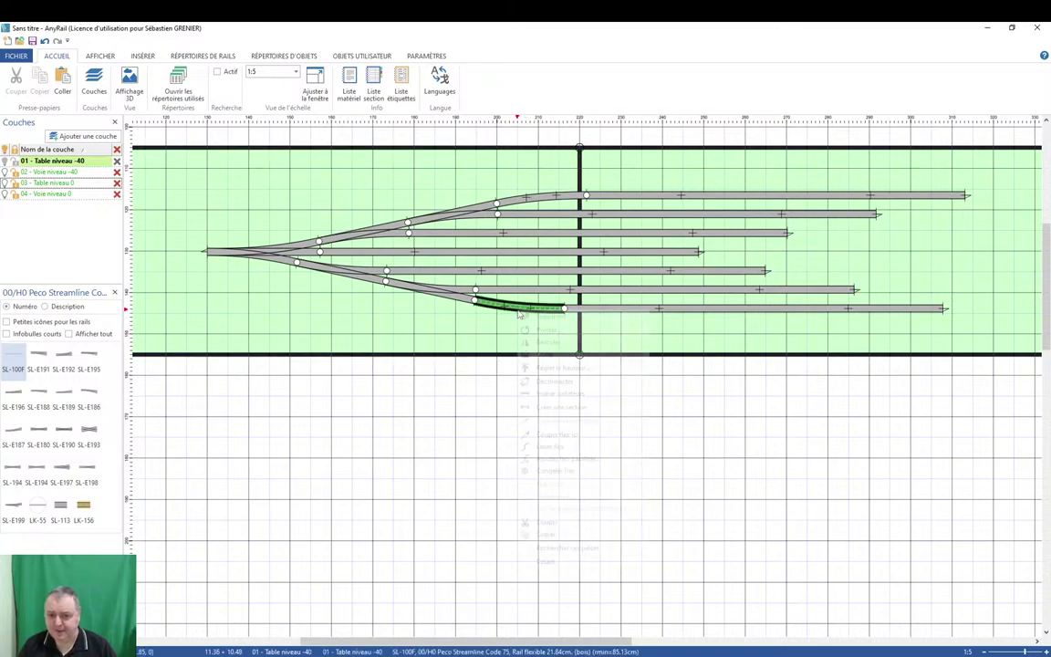
click(549, 446)
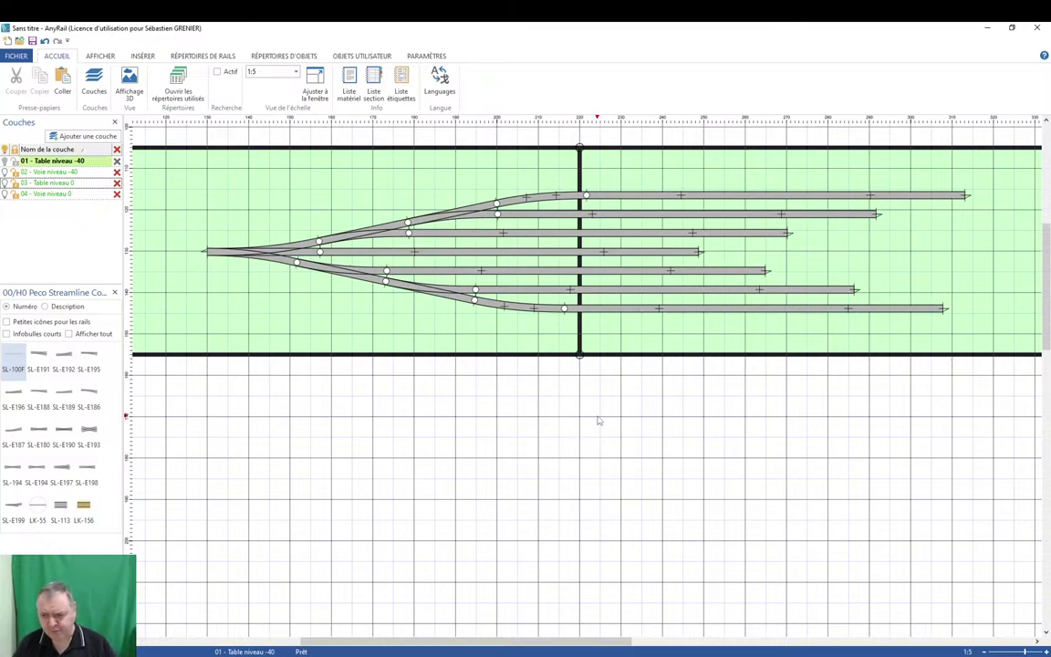
Select the entire connected yard and assign it to the layer 02 - Voie niveau -40.
scroll(411, 324, down, 4)
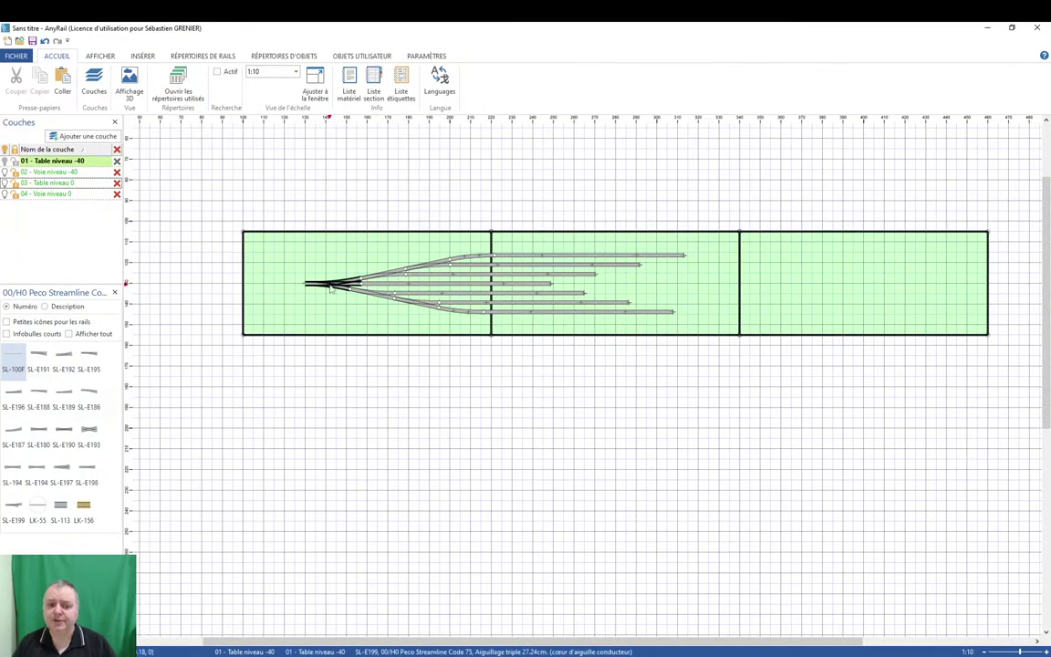
click(330, 288)
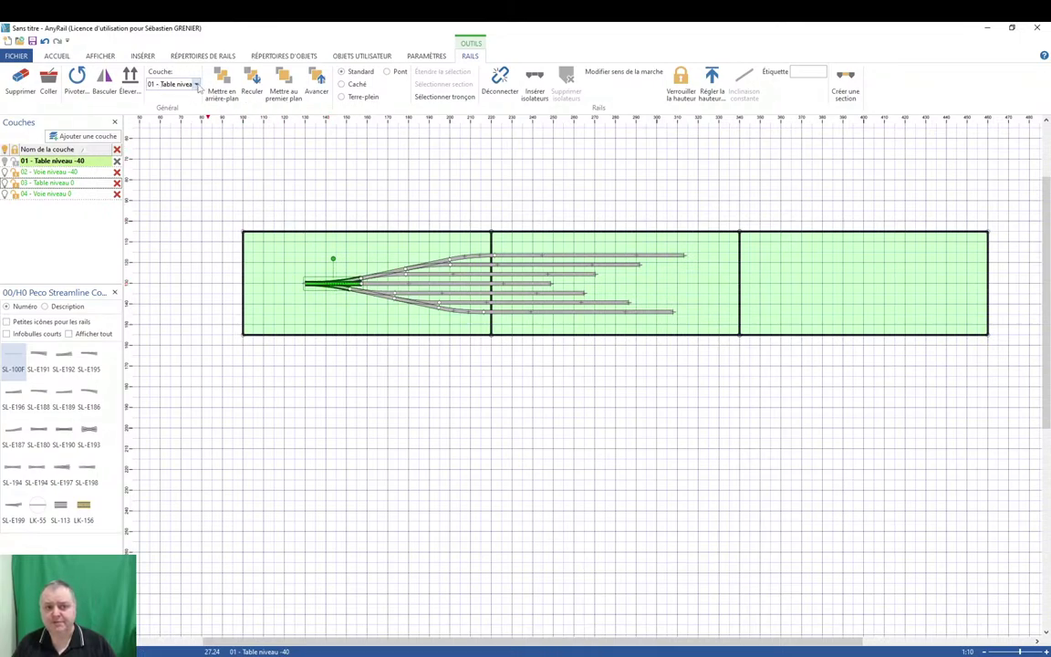
click(196, 84)
click(178, 94)
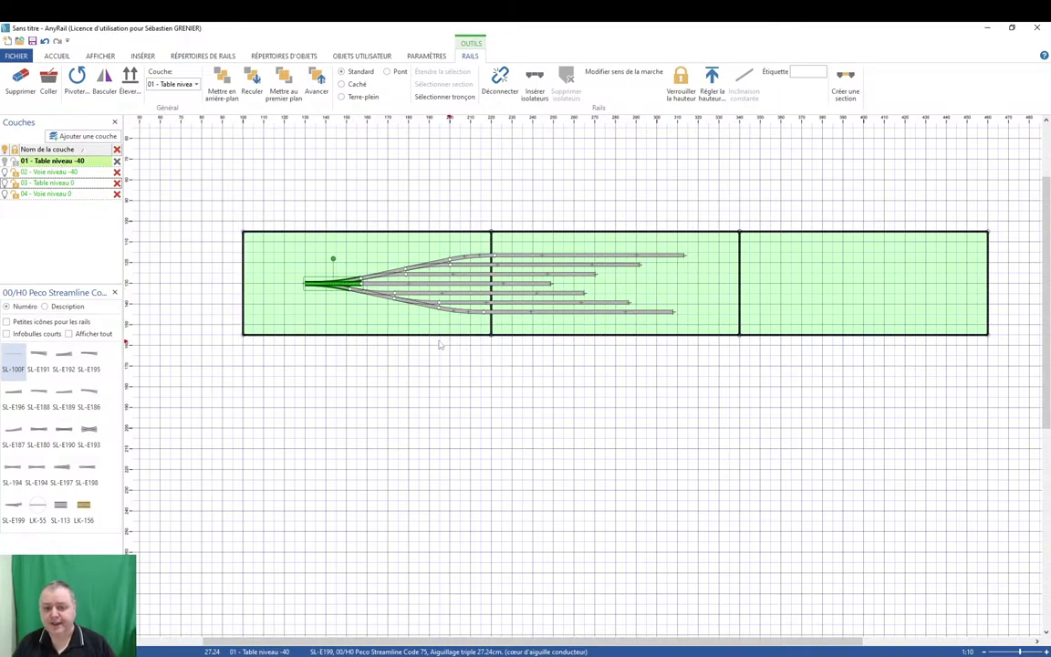
click(336, 287)
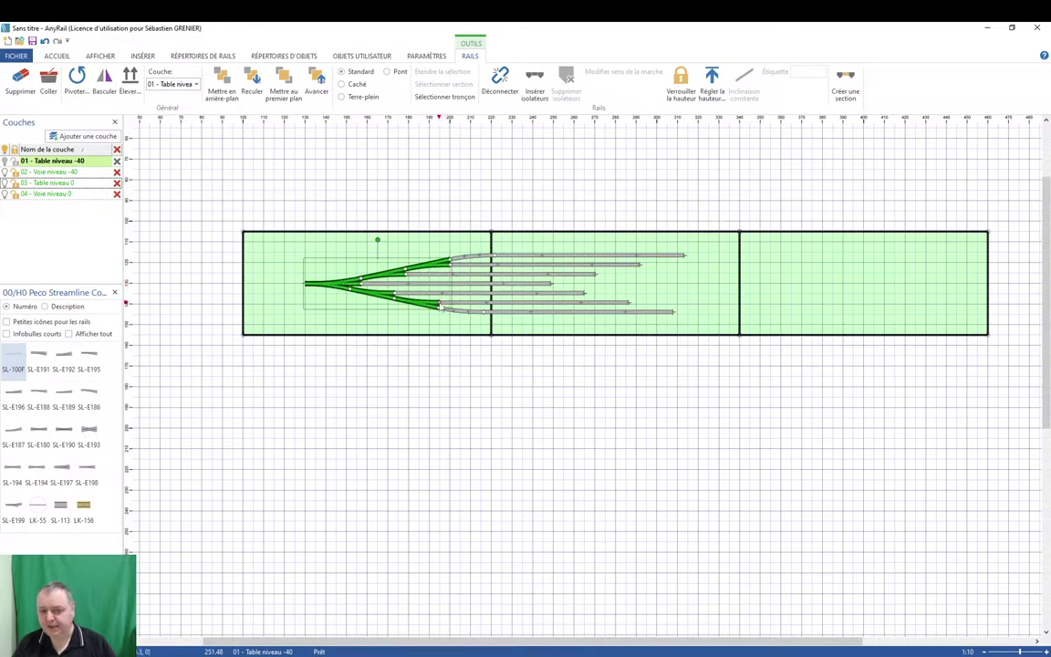
double_click(326, 289)
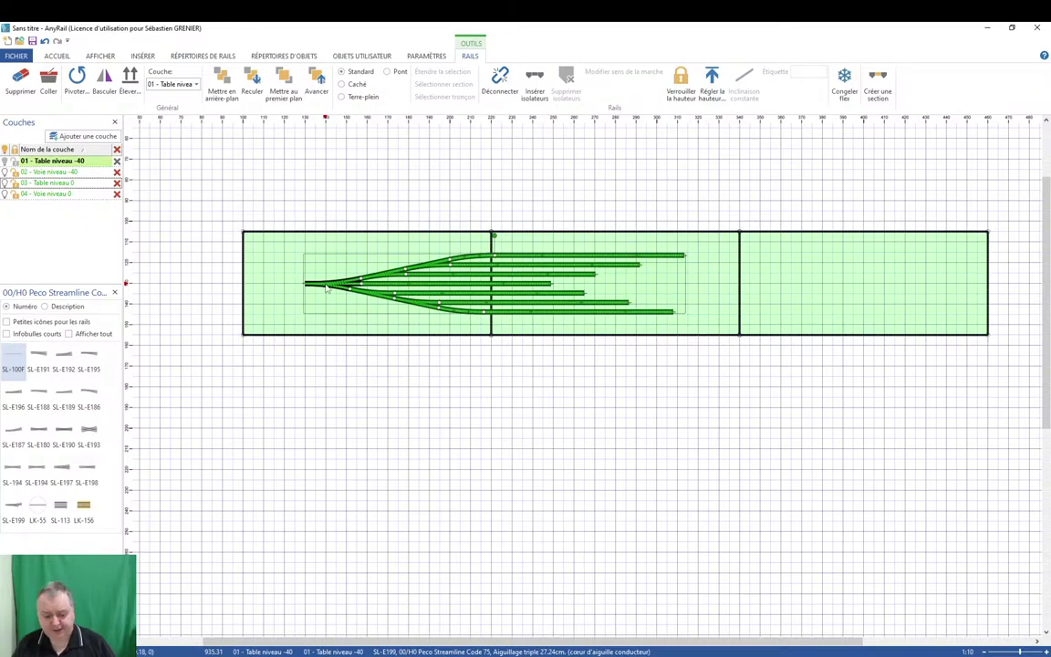
click(191, 83)
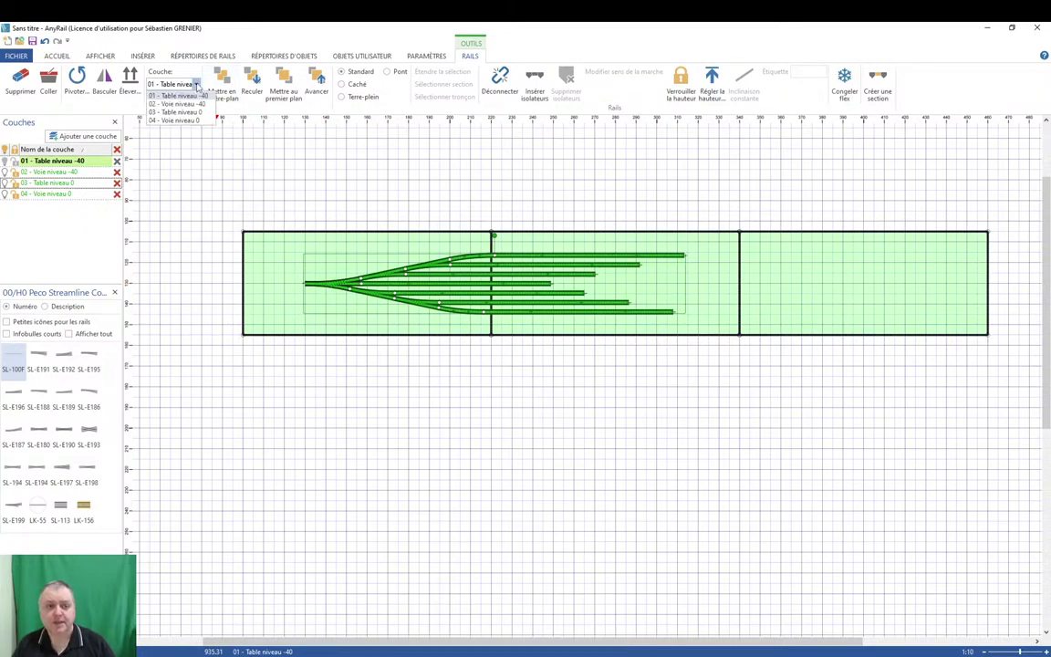
click(178, 104)
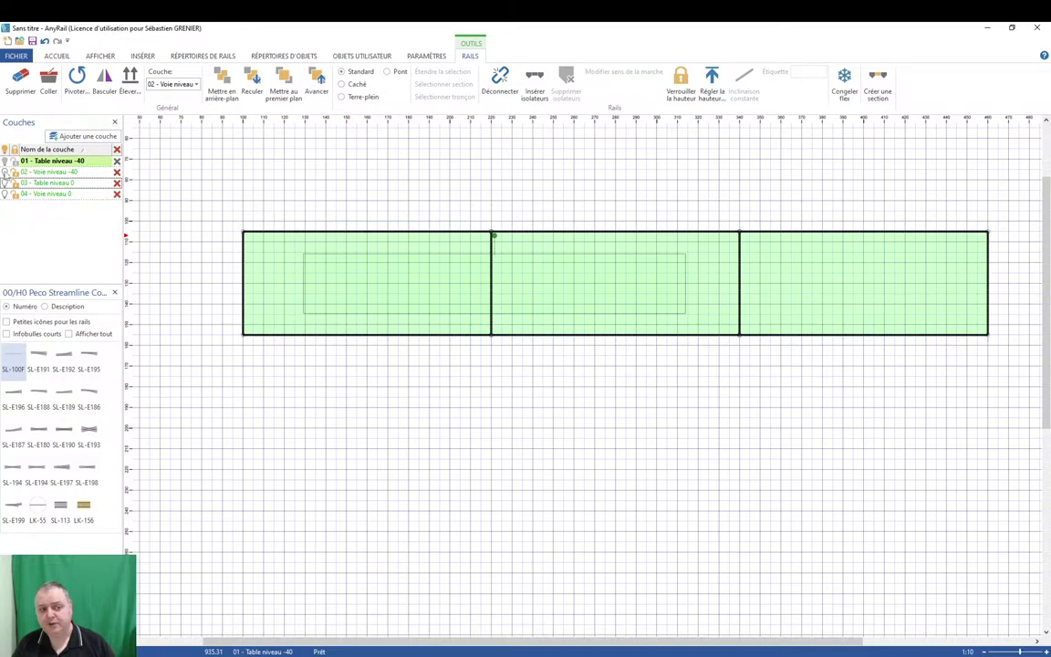
Make the layer 02 - Voie niveau -40 visible and set it as the active layer, keeping 01 - Table niveau -40 shown.
click(6, 173)
click(279, 174)
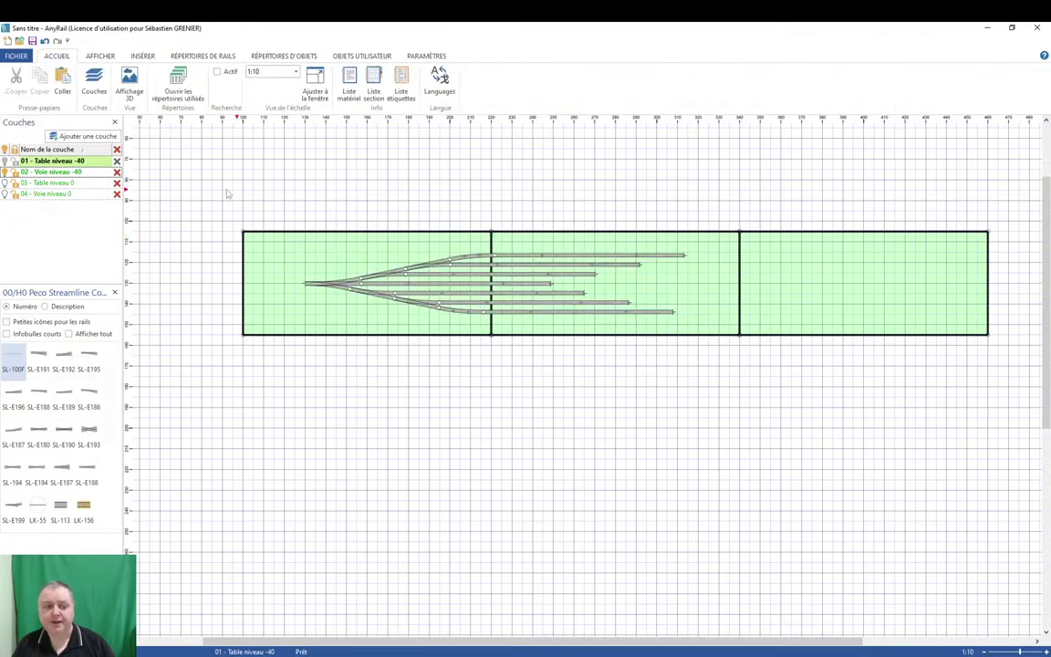
click(34, 172)
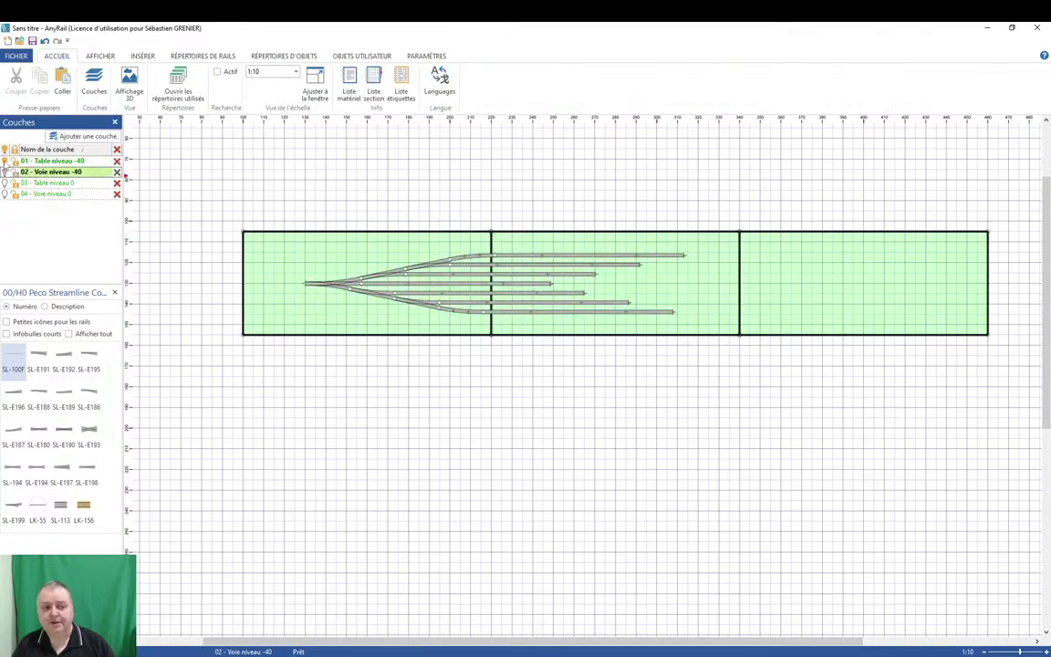
click(5, 161)
click(5, 161)
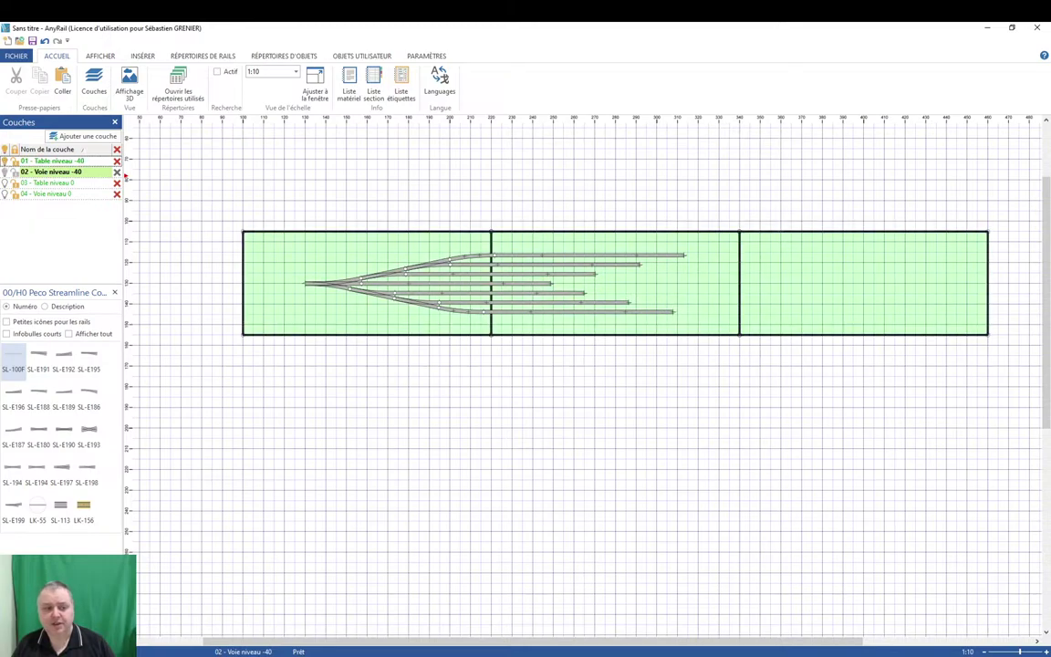
Show the level 0 table and track layers, inspect the layout in 3D, and return to the 2D plan.
click(5, 182)
click(4, 193)
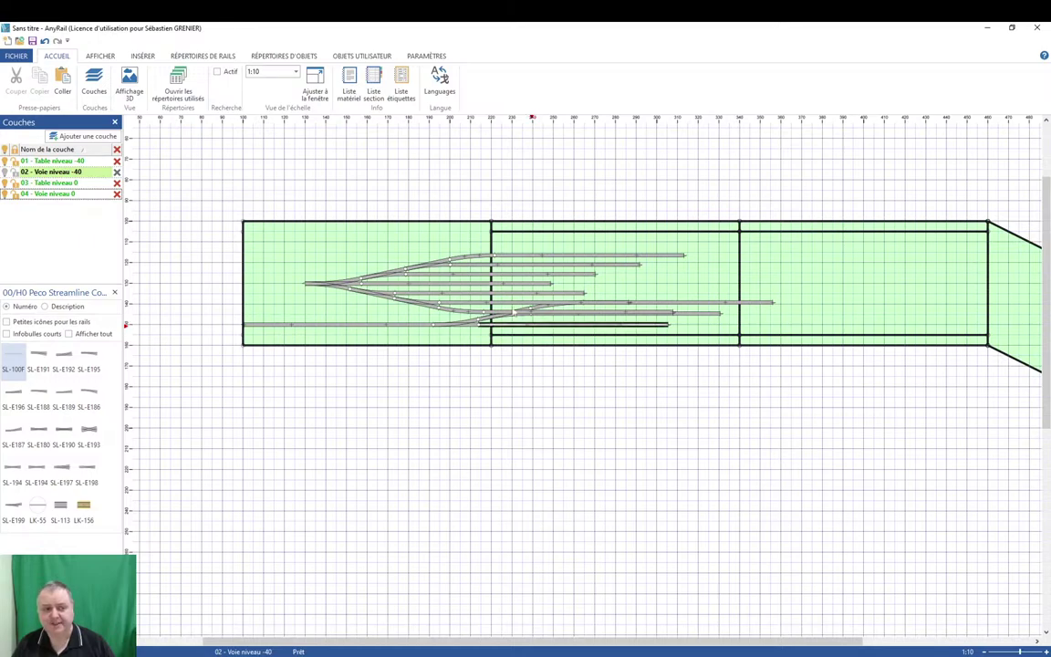
click(130, 84)
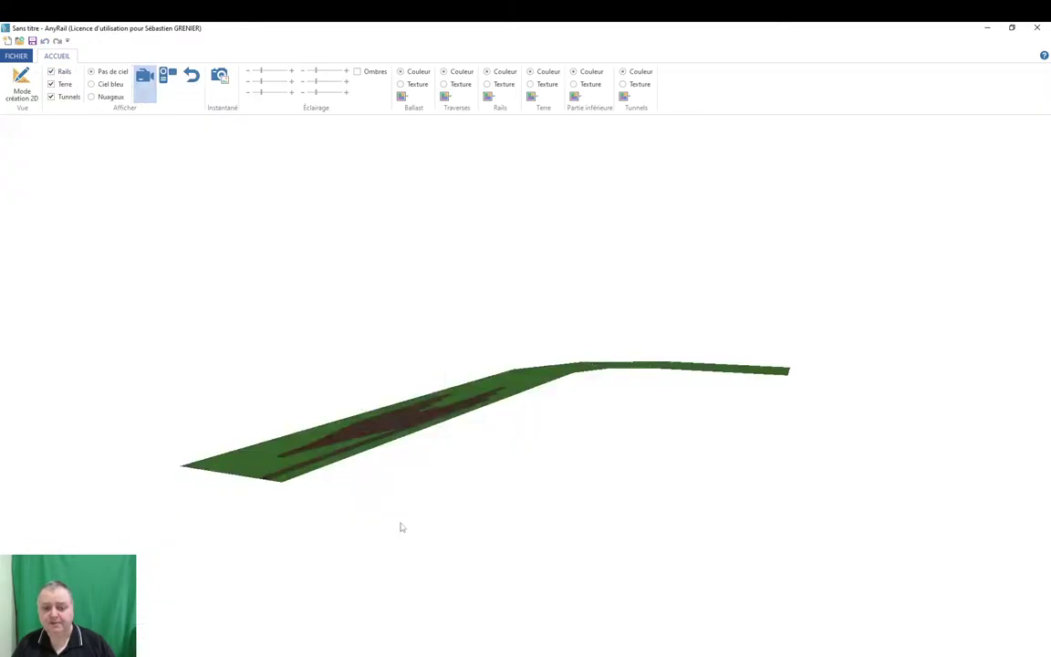
drag(390, 493, 305, 509)
click(22, 84)
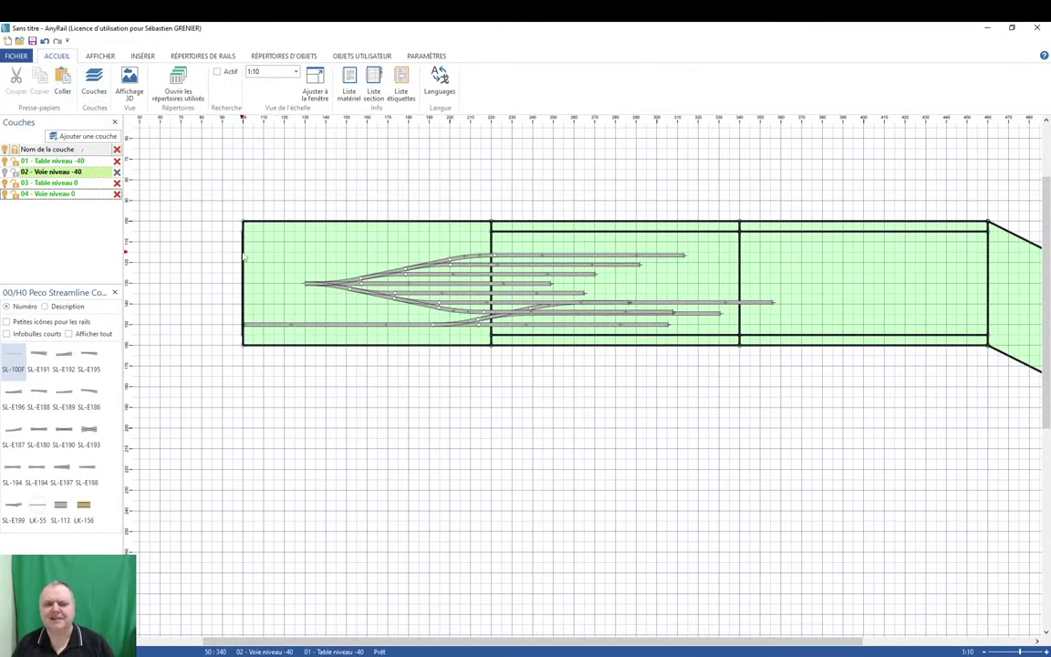
Hide all non-active layers and show 01 - Table niveau -40 again beneath the yard.
click(4, 149)
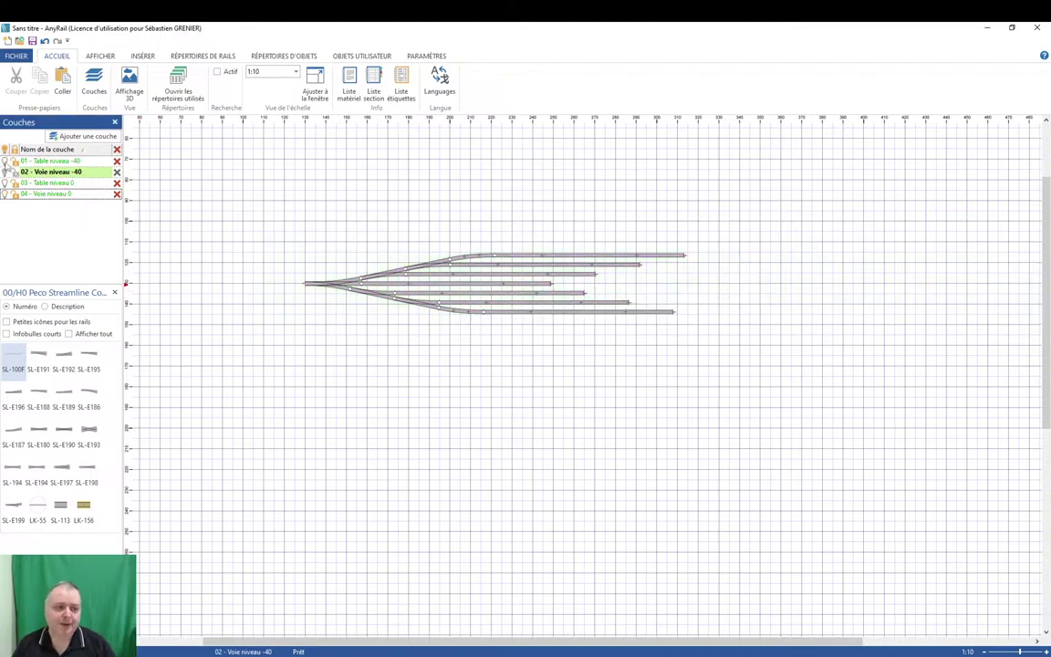
click(4, 161)
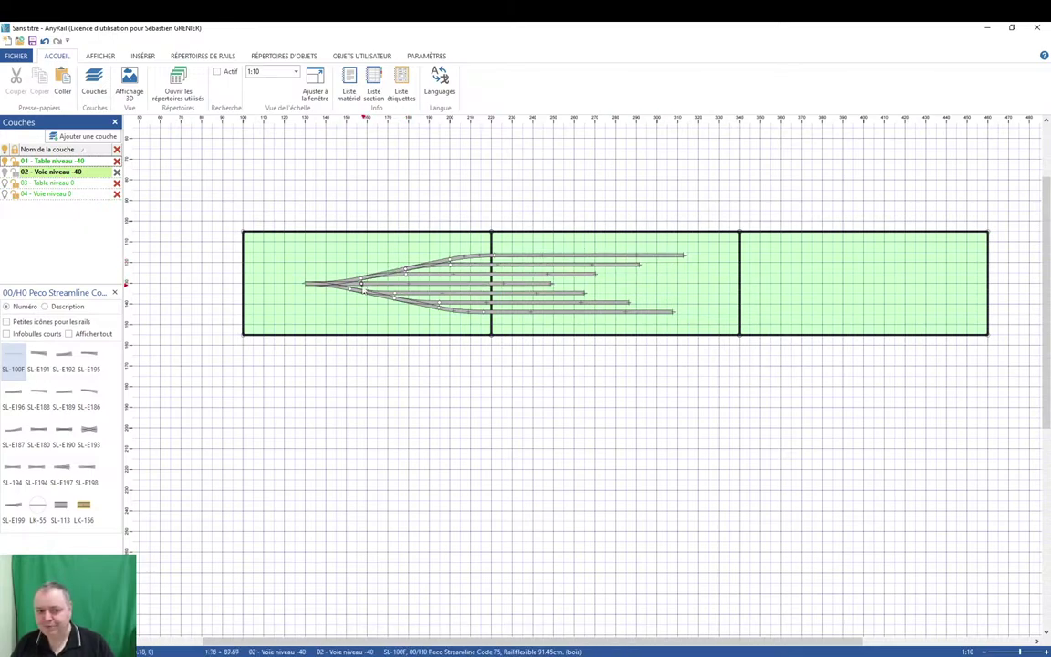
Delete all the yard's connected tracks except the SL-E199 triple turnout at its entrance.
click(339, 291)
double_click(338, 291)
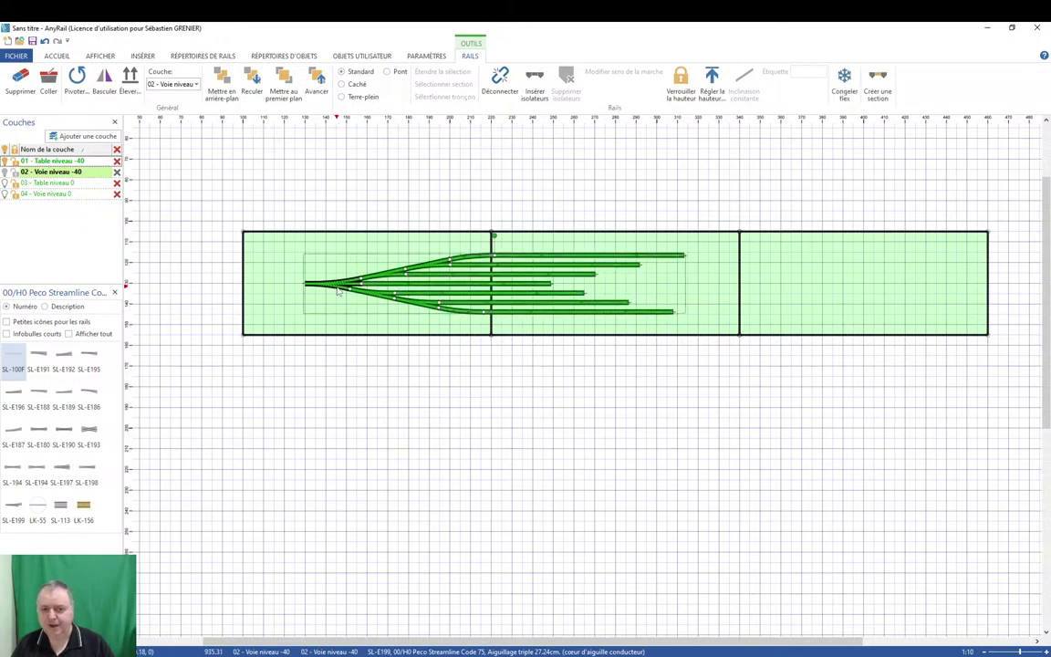
ctrl+click(338, 291)
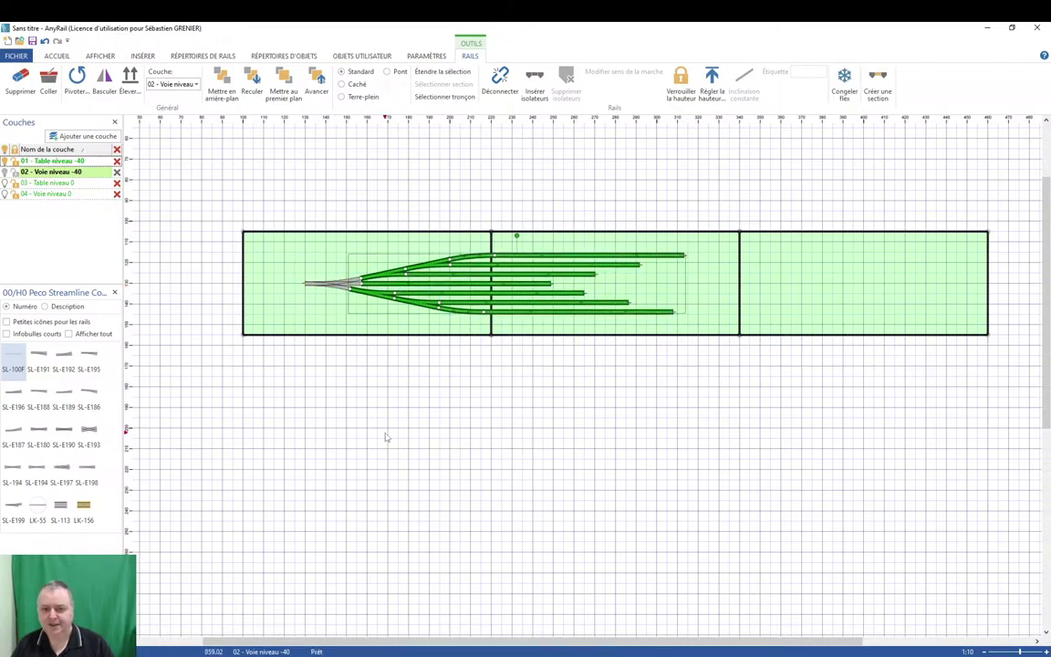
click(364, 381)
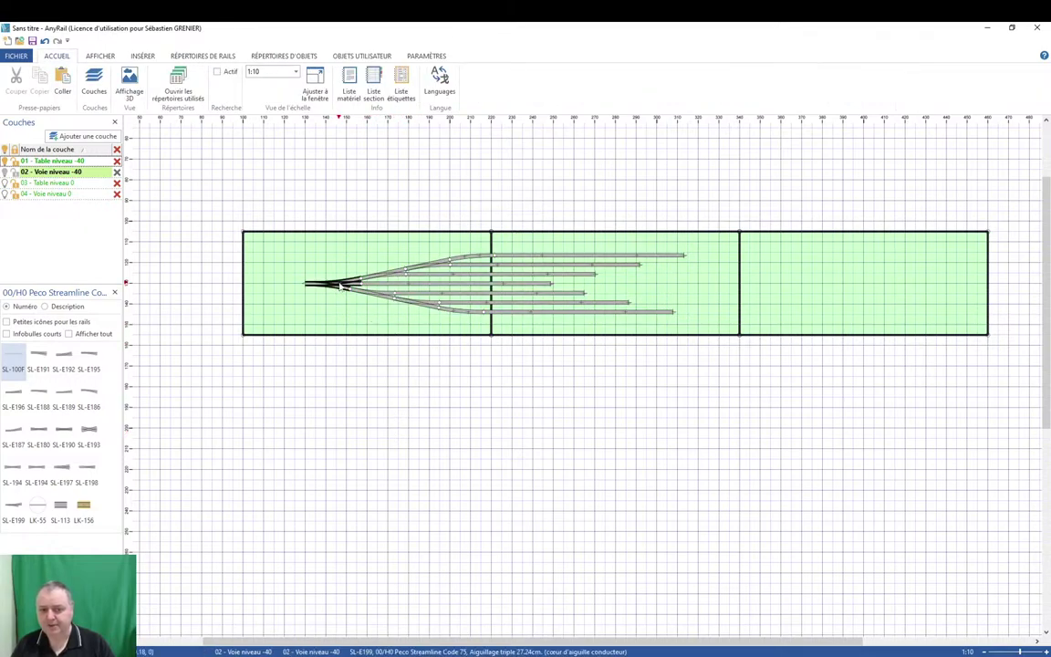
double_click(340, 285)
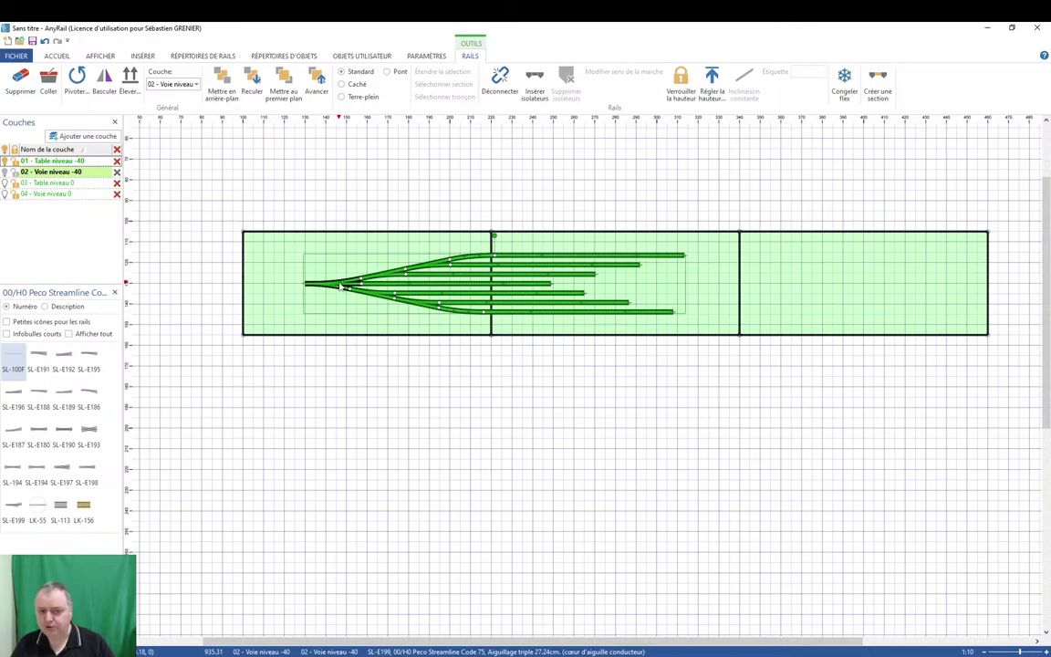
ctrl+click(340, 285)
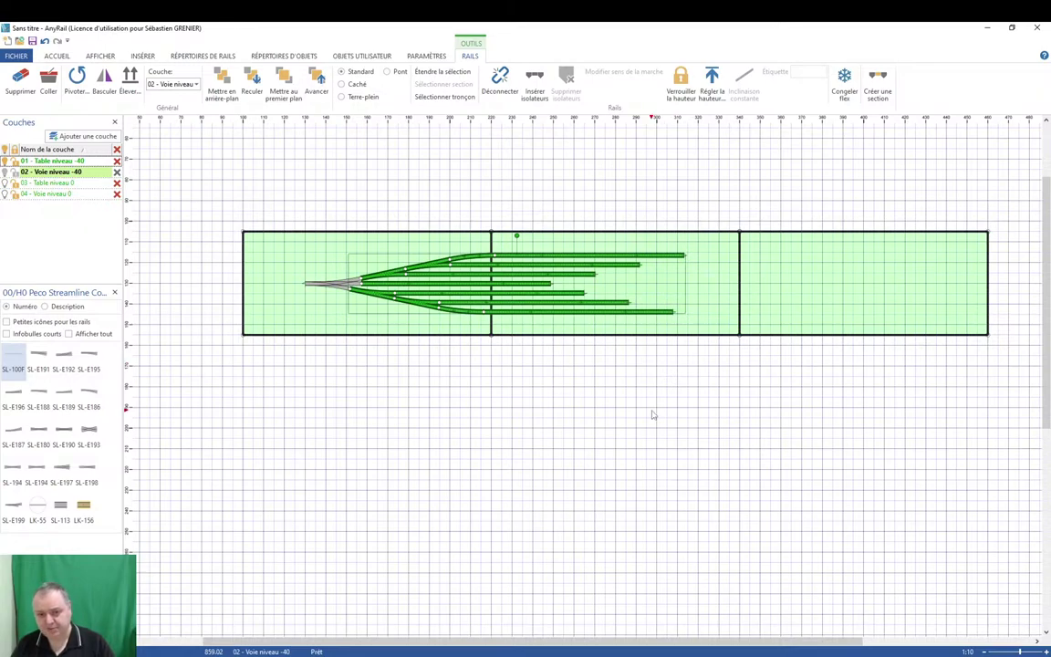
key(Delete)
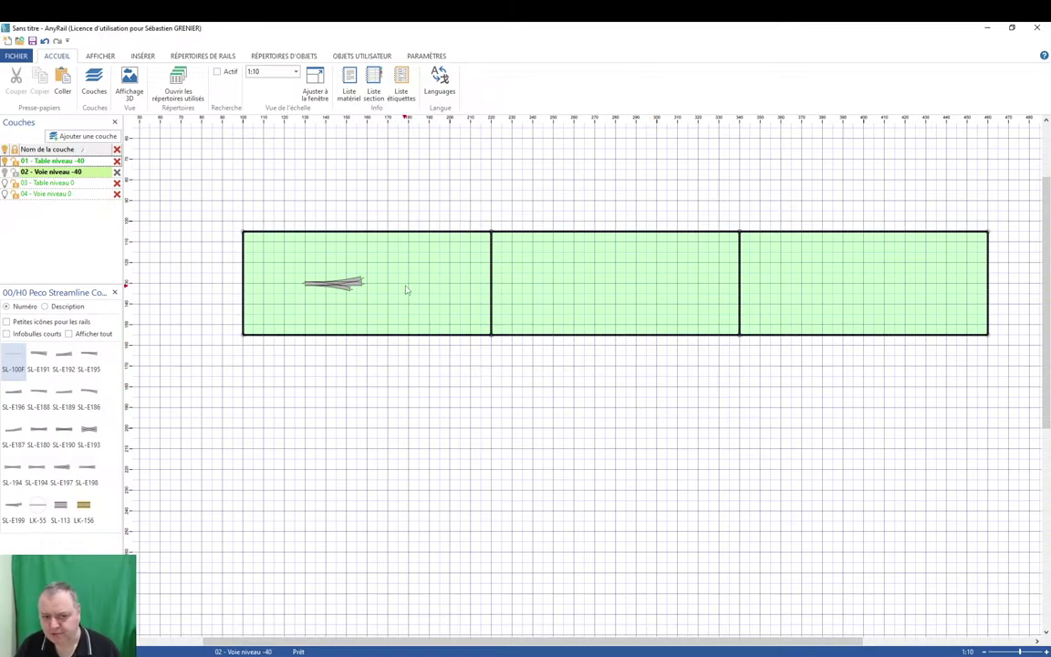
Undo the last track deletion and delete the yard tracks again, leaving only the SL-E199 three-way turnout.
key(ctrl+z)
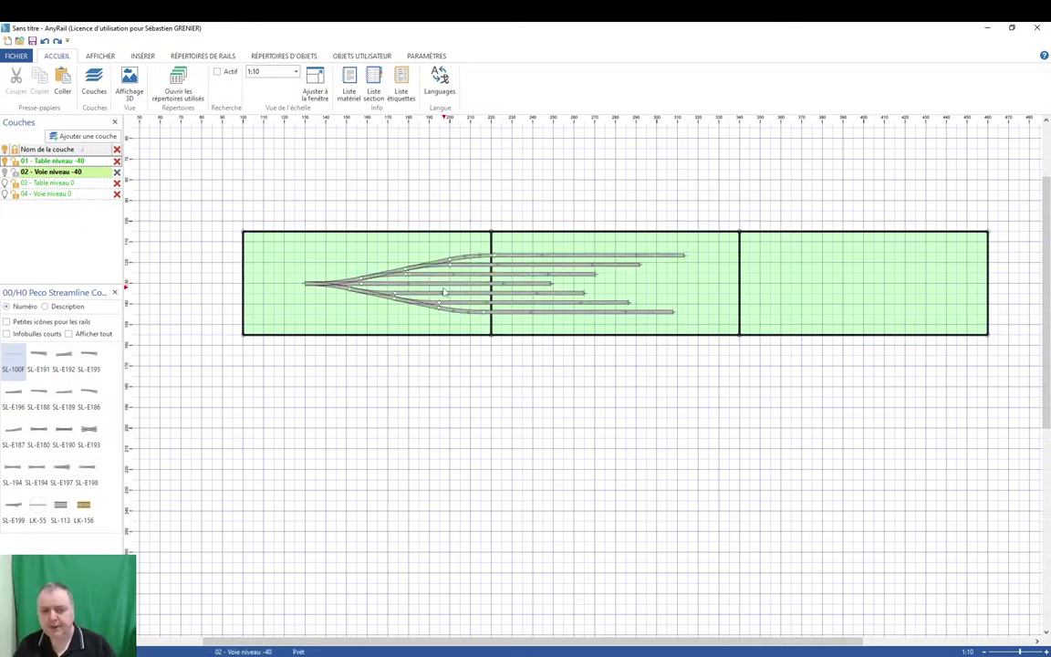
click(346, 286)
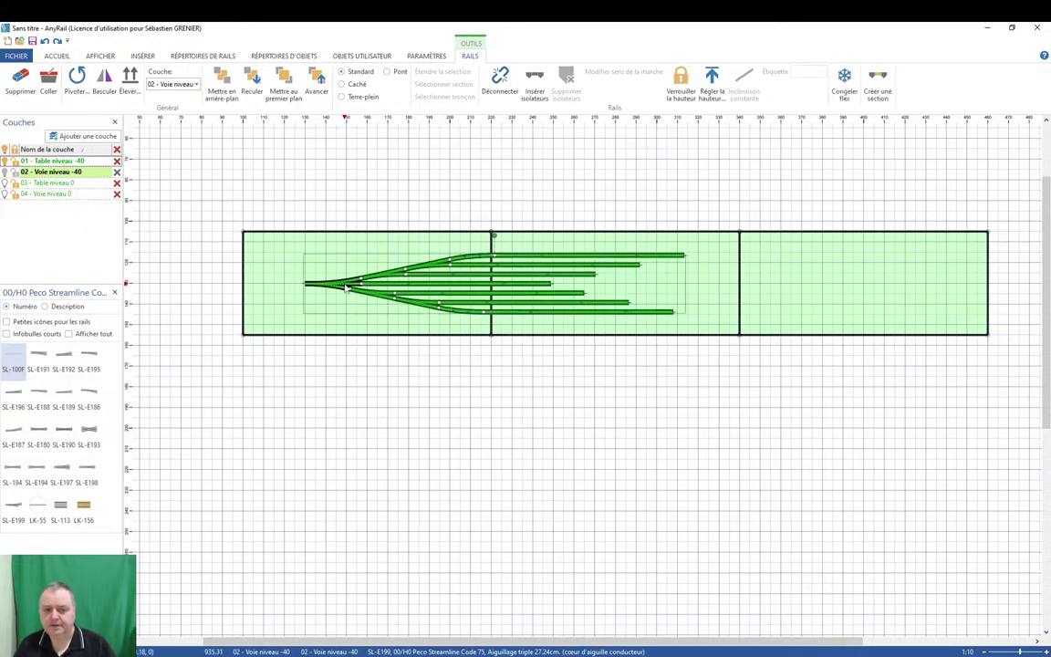
click(346, 286)
right_click(384, 285)
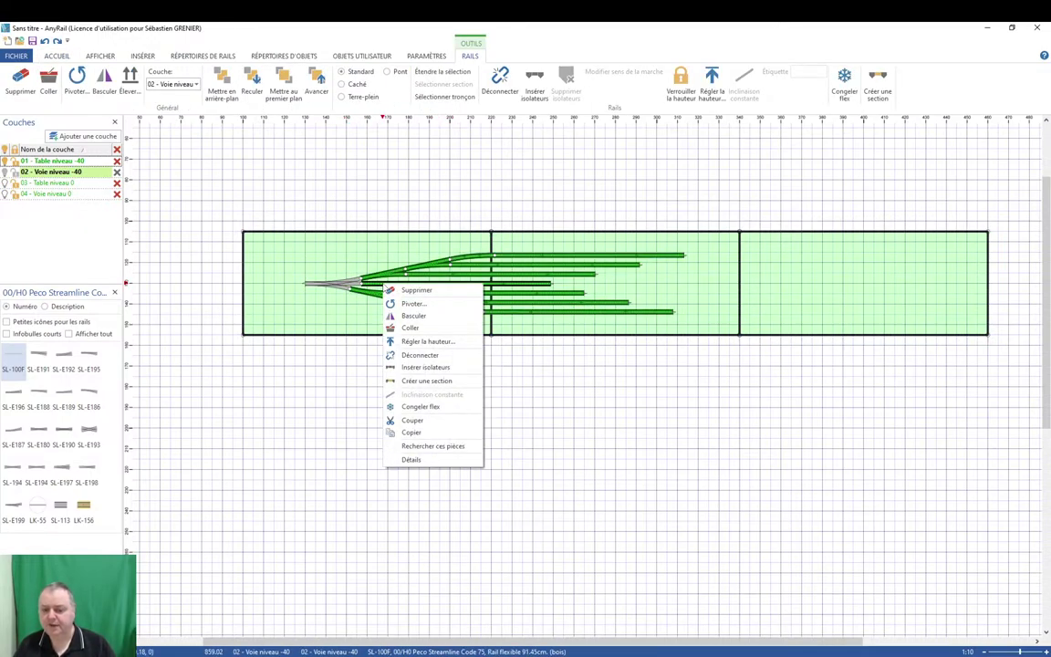
click(415, 290)
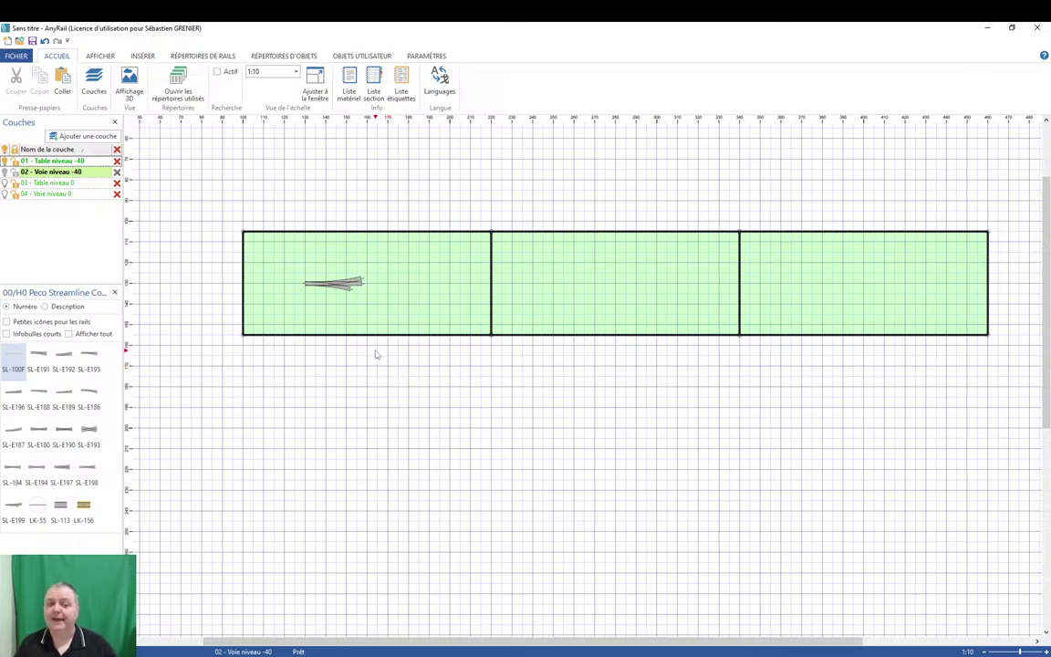
Set the height of the middle table surface on layer 01 - Table niveau -40 to -40.
click(343, 287)
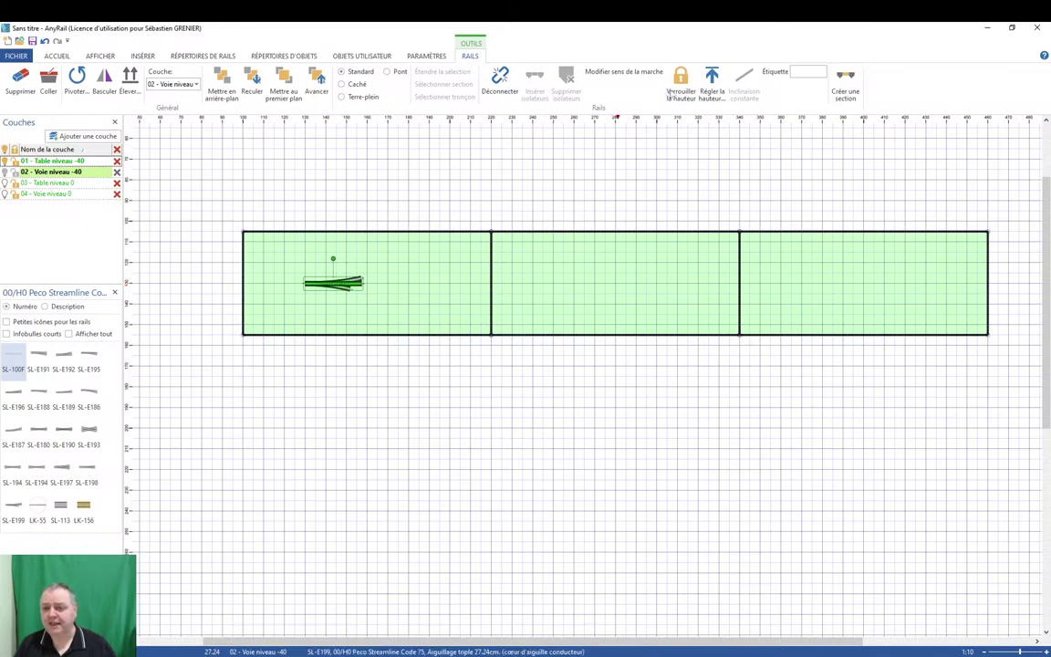
click(713, 78)
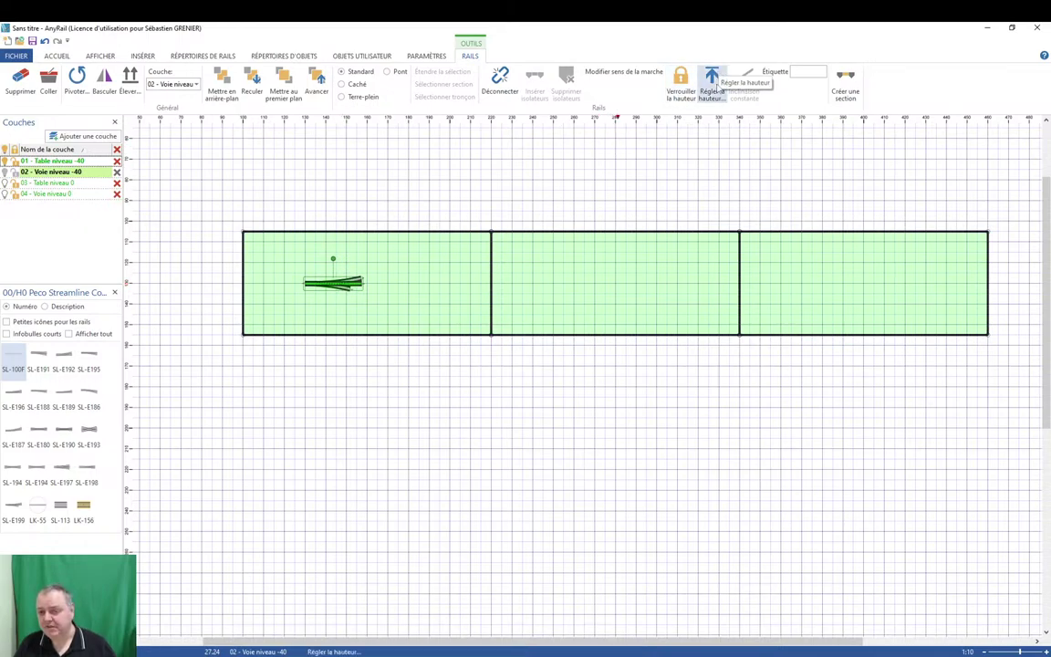
click(649, 240)
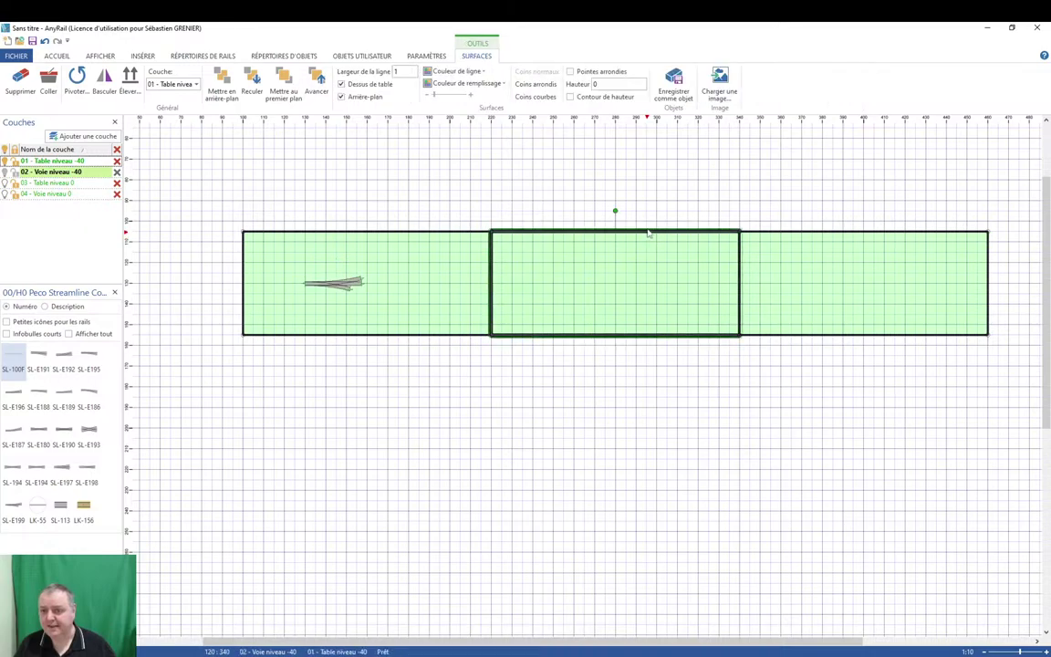
click(423, 239)
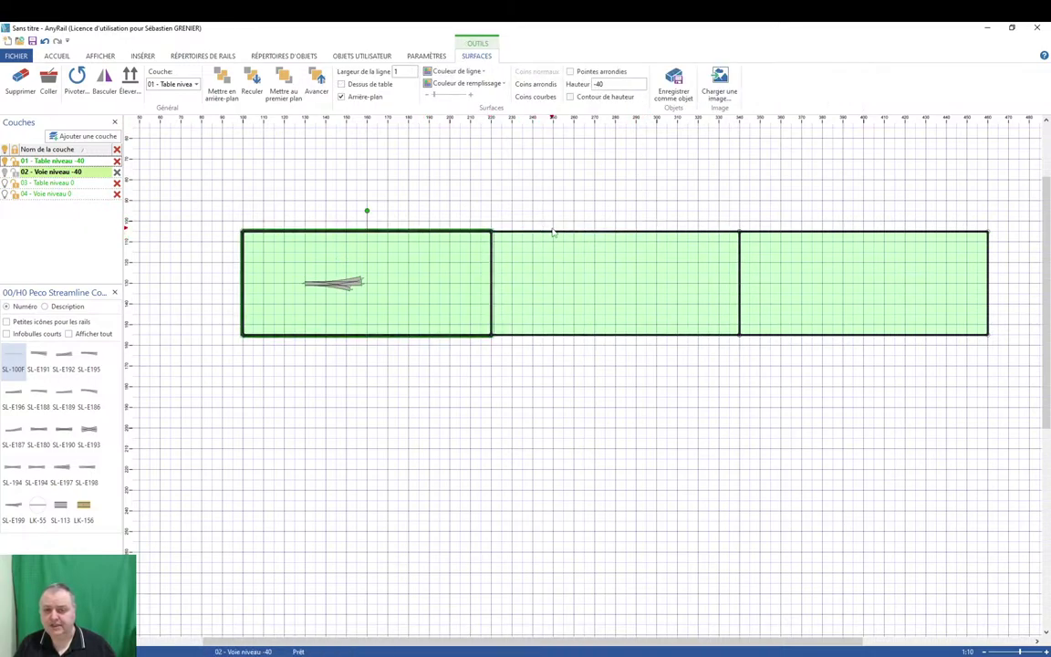
click(609, 236)
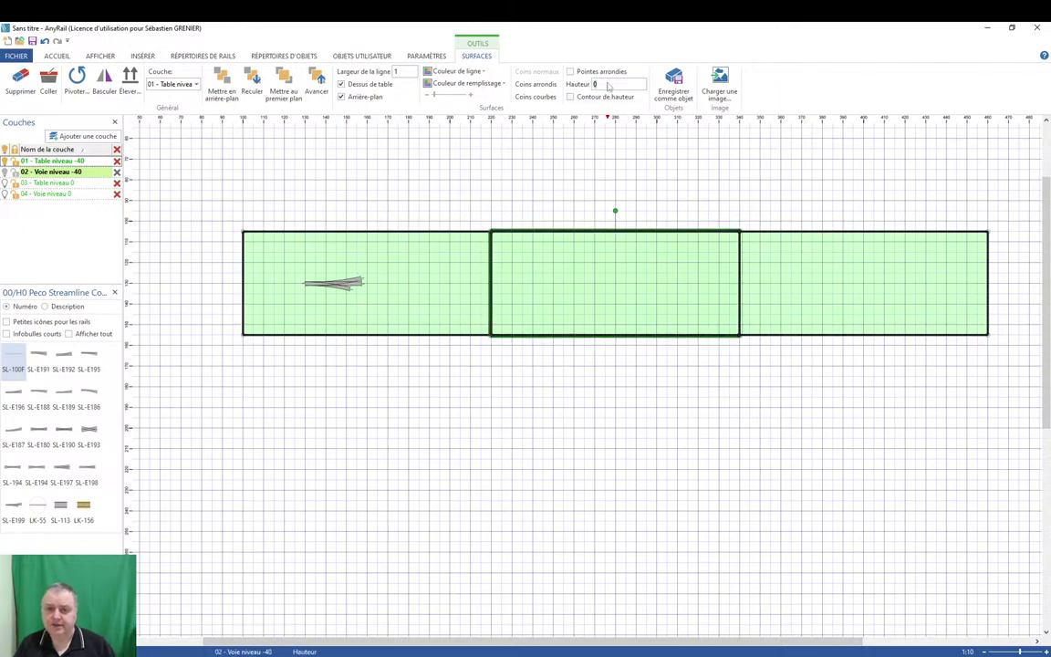
click(607, 84)
key(BackSpace)
text(-)
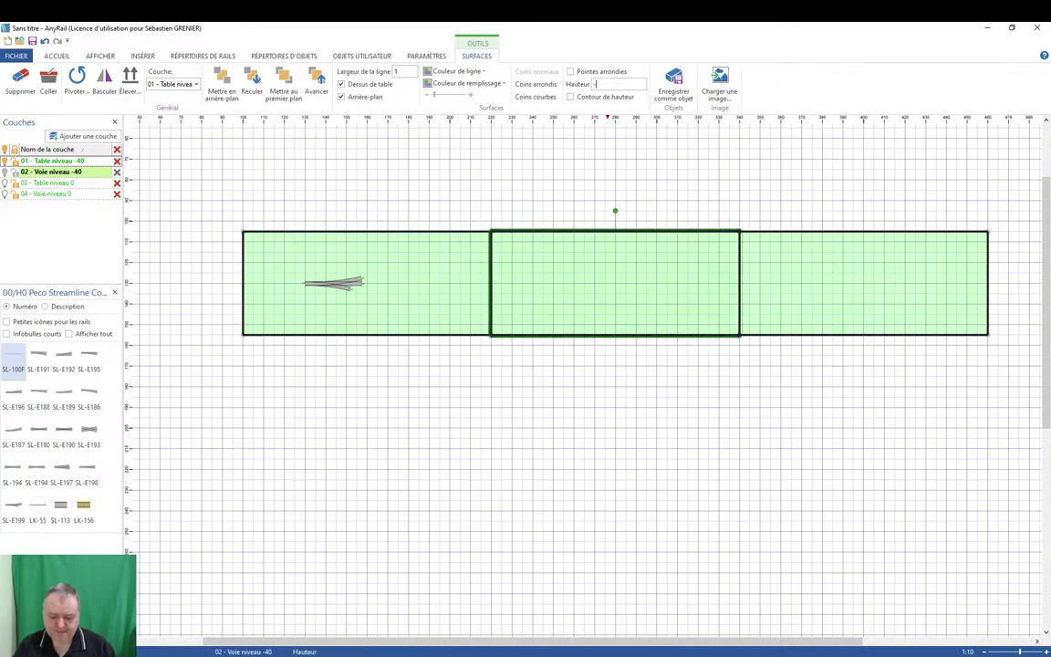
text(40)
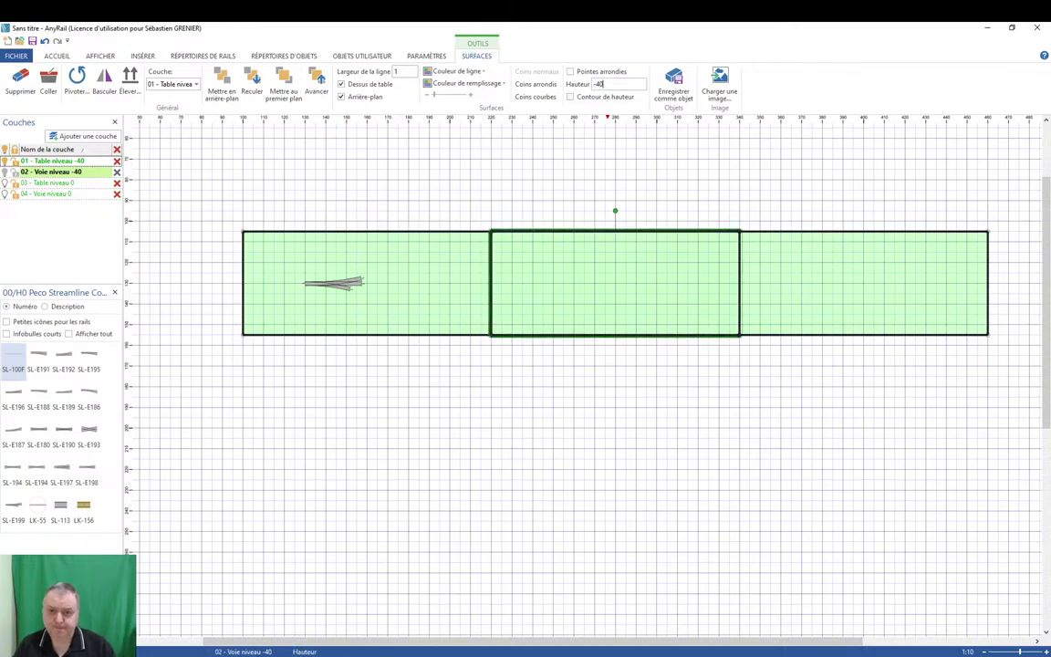
Set the height of the right-hand table surface on layer 01 - Table niveau -40 to -40.
click(788, 232)
click(614, 84)
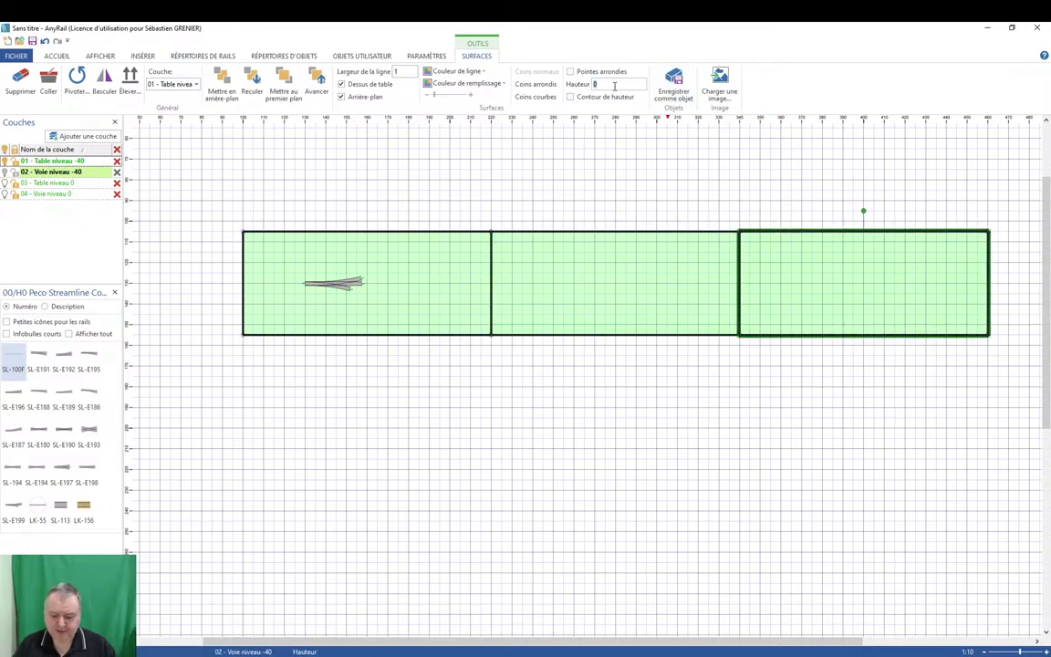
key(BackSpace)
text(-40)
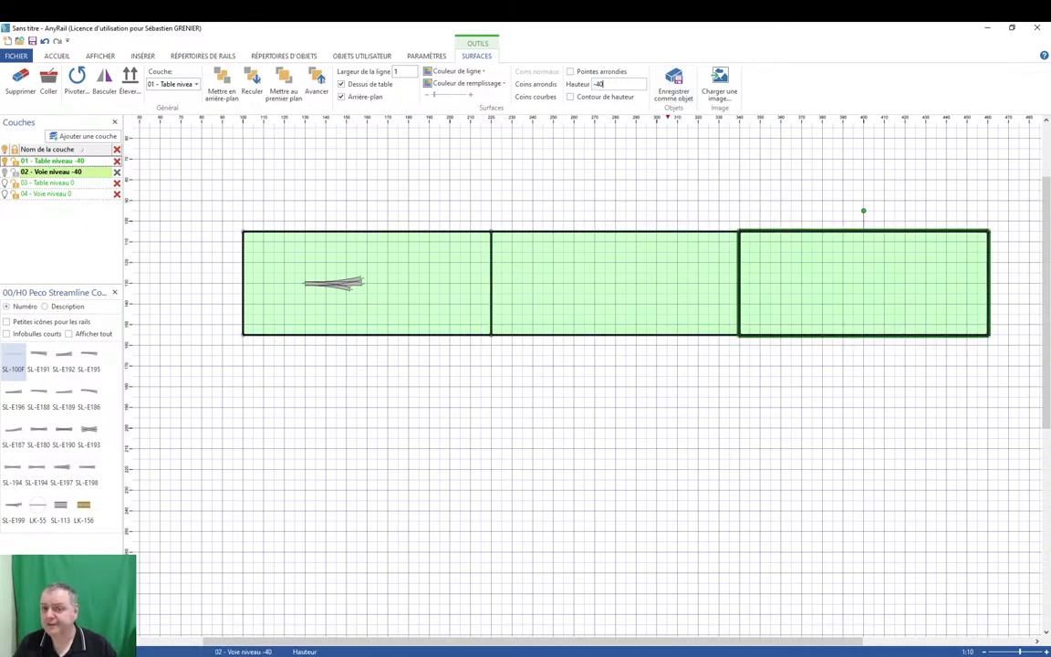
click(549, 193)
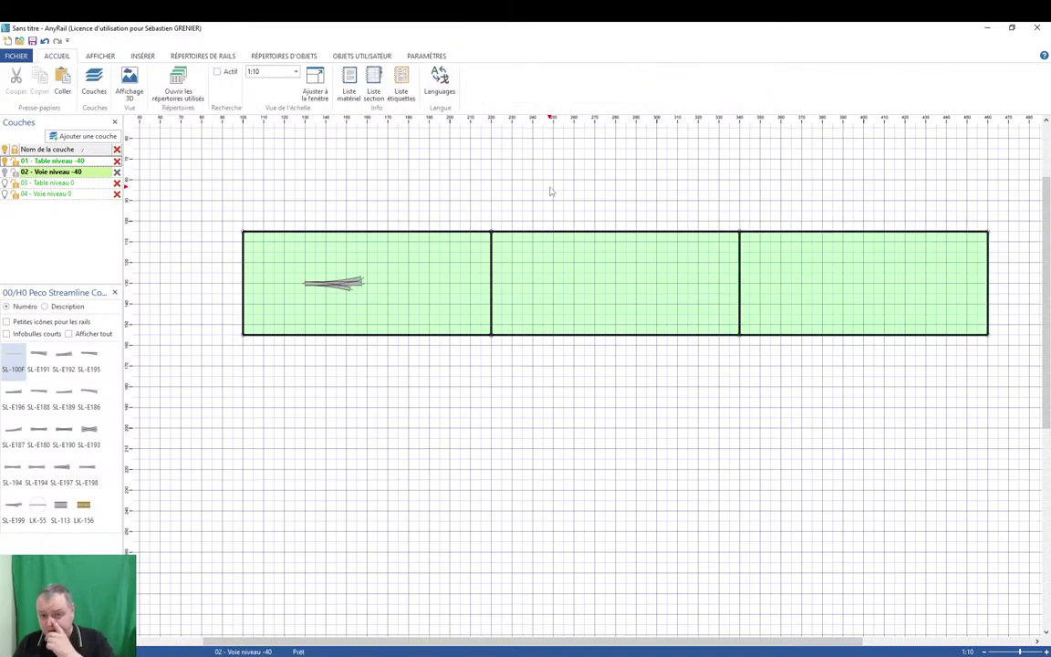
Set the height of the SL-E199 three-way turnout to -40.
click(348, 287)
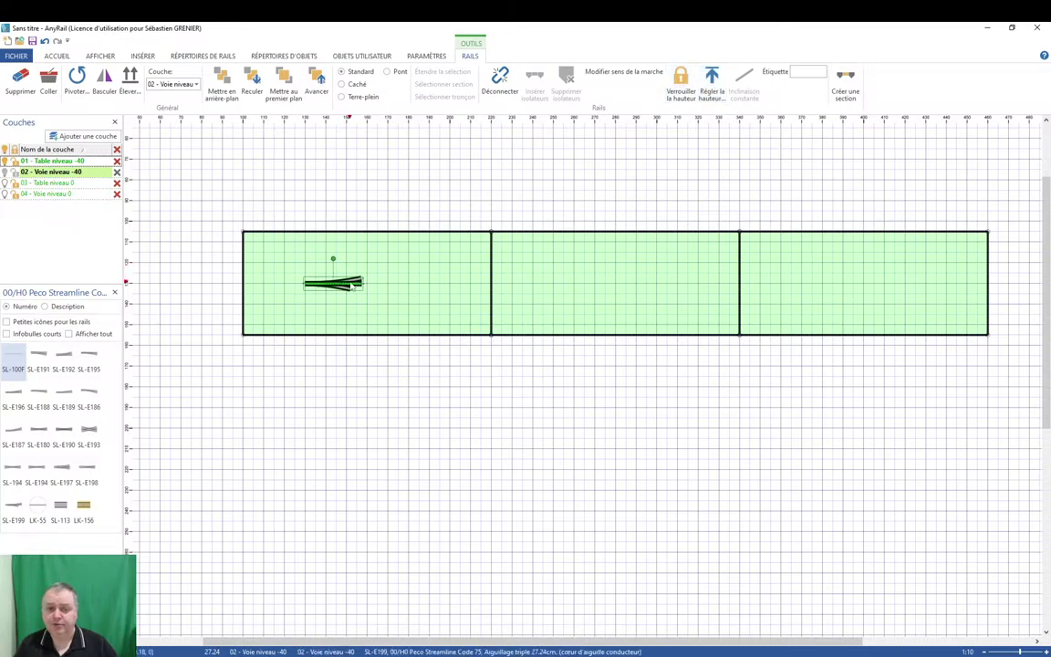
right_click(349, 284)
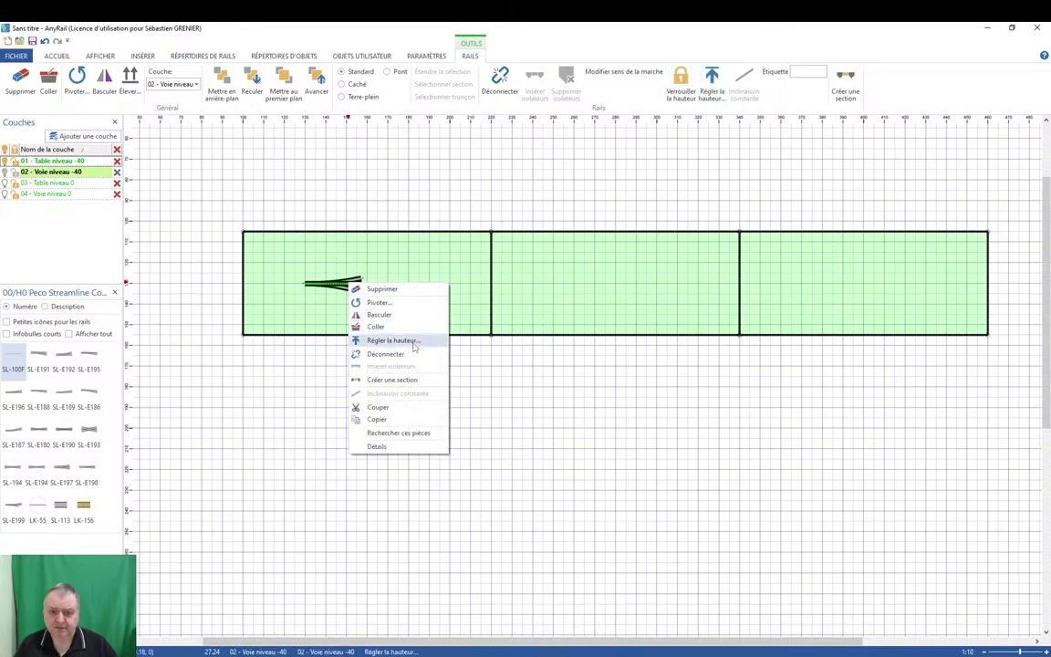
click(392, 340)
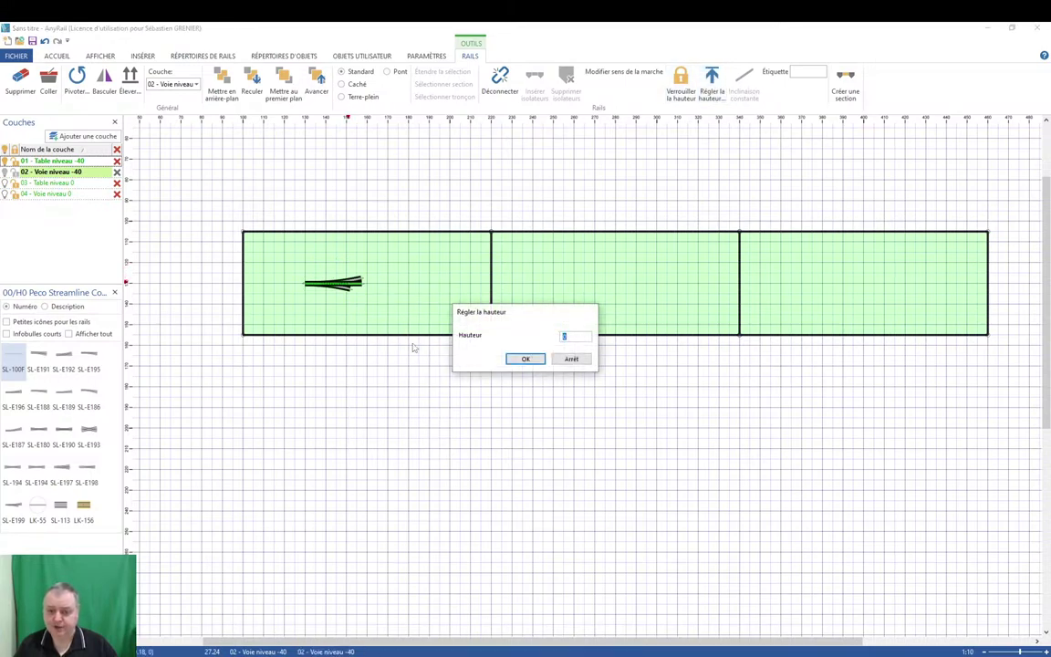
text(-40)
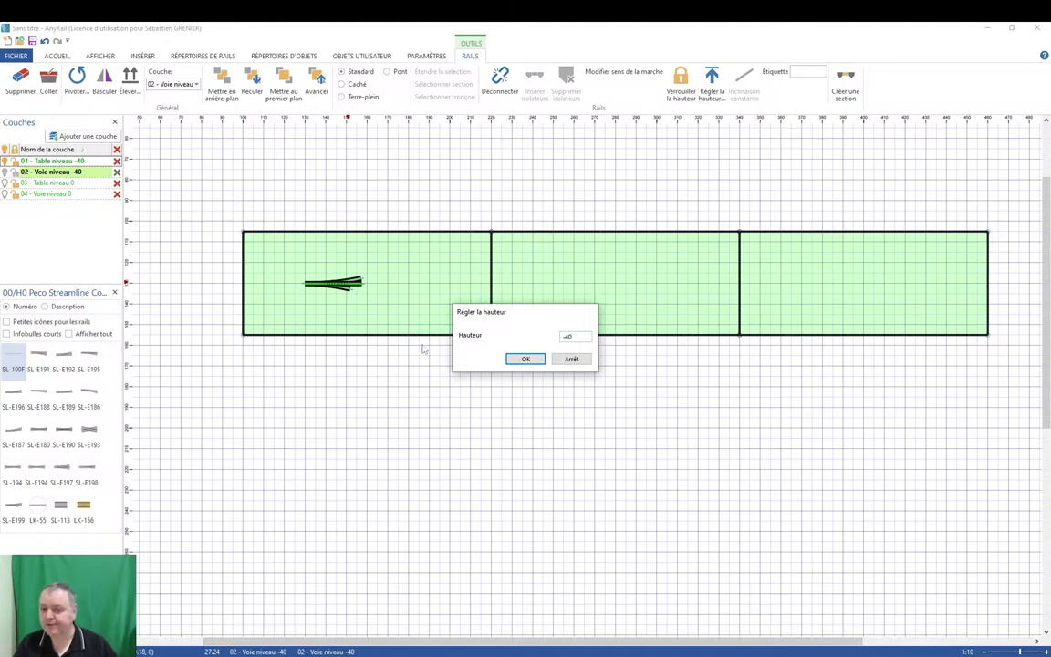
click(527, 358)
click(412, 436)
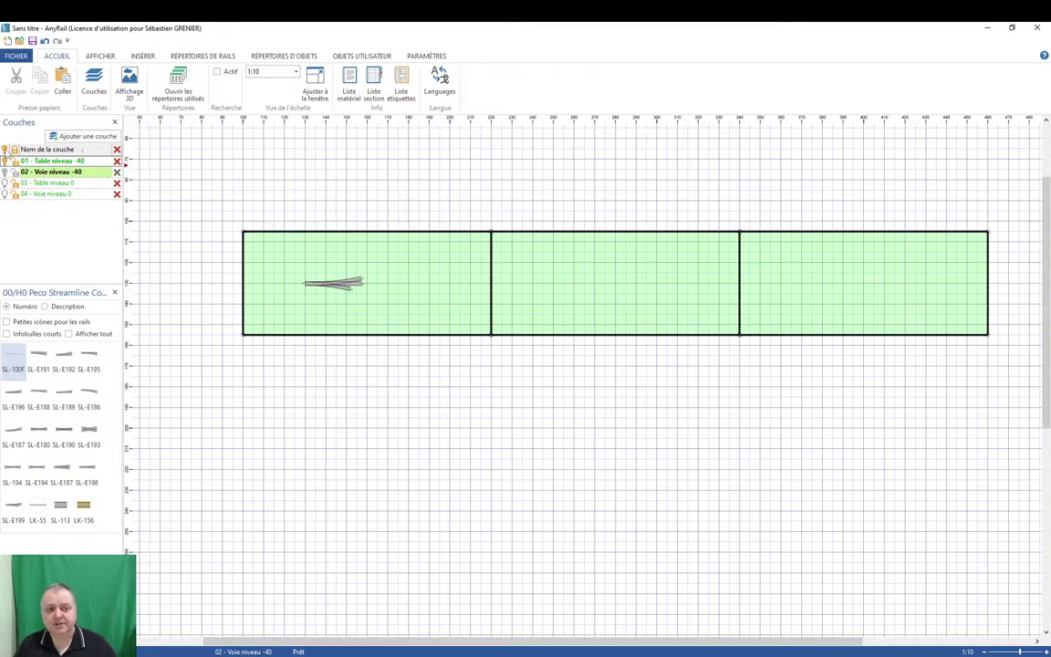
Show all layers, examine both table levels in the 3D view and return to the 2D plan.
click(4, 150)
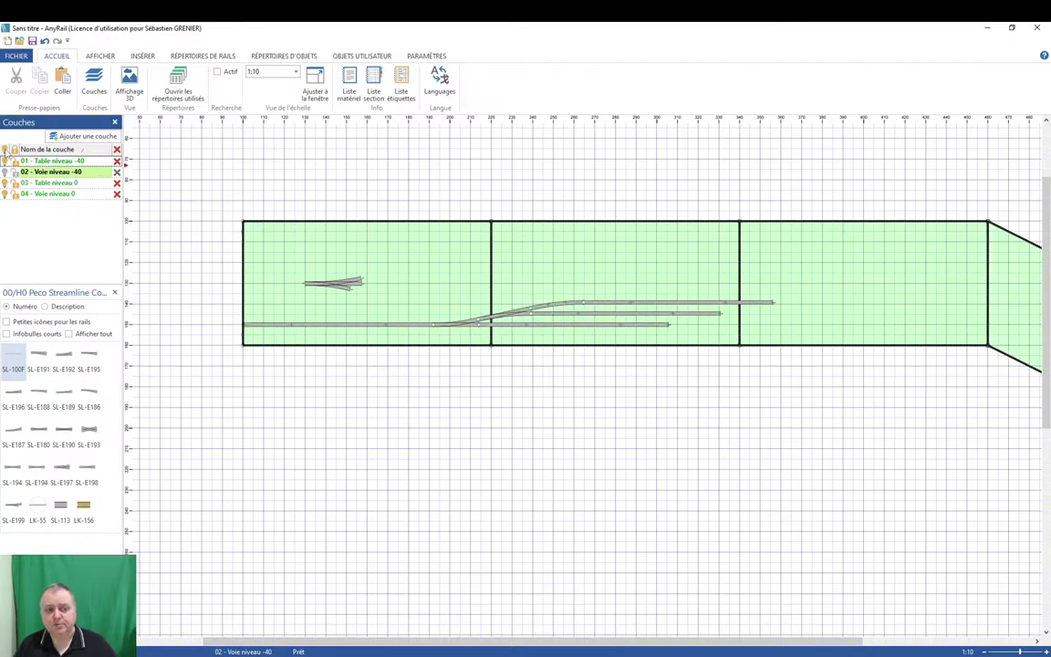
click(129, 88)
drag(370, 587, 500, 514)
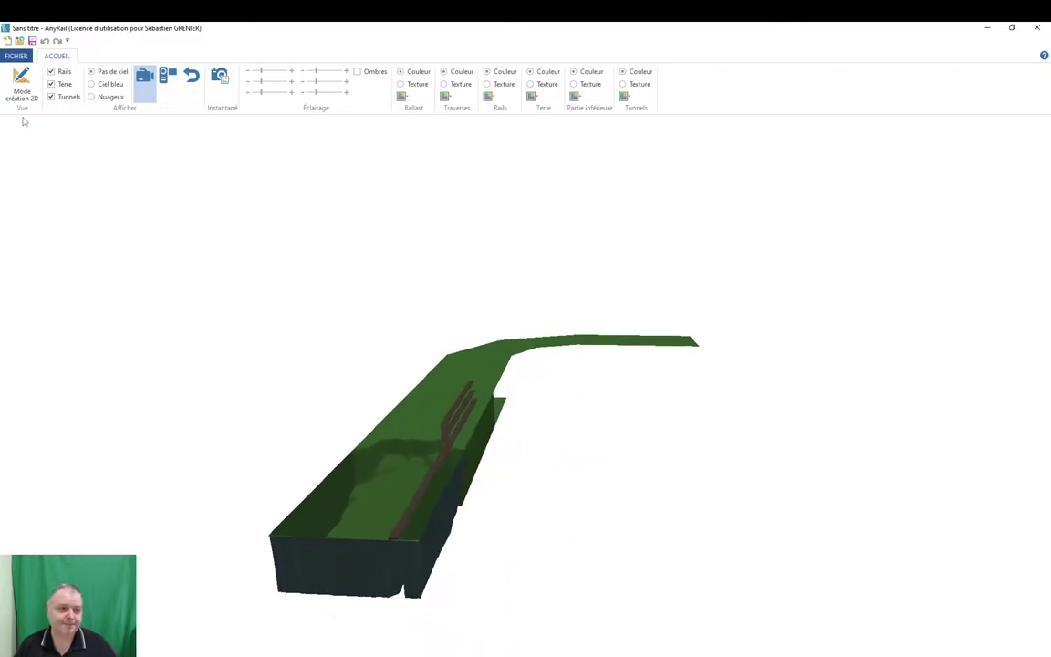
click(22, 87)
Try turning off the background option (Arrière-plan) for the leftmost table surface on layer 03 - Table niveau 0.
click(413, 229)
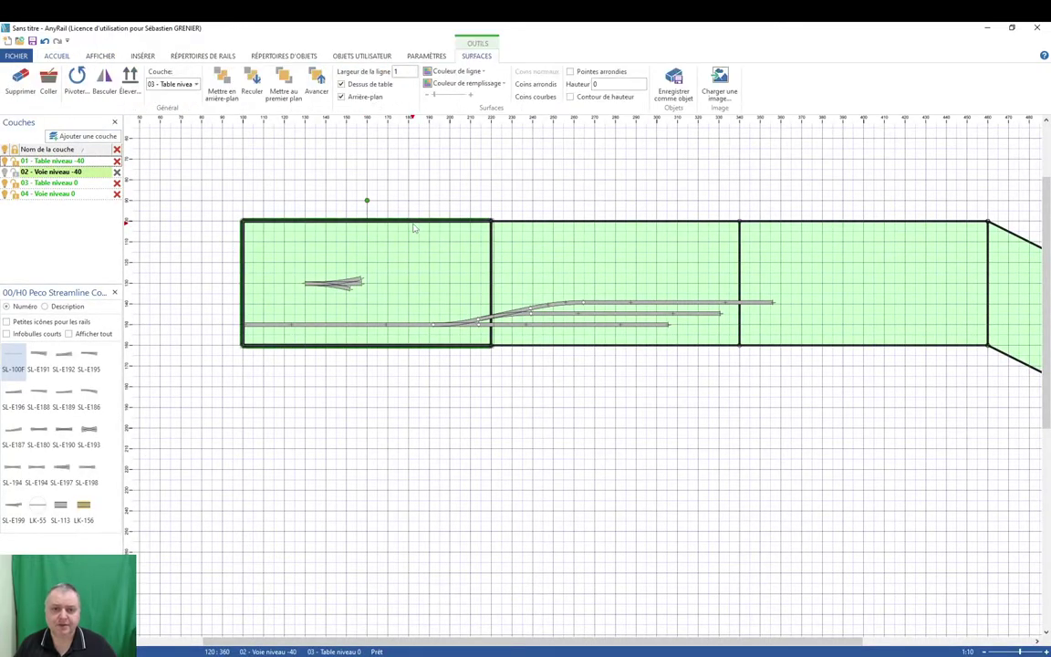
click(341, 97)
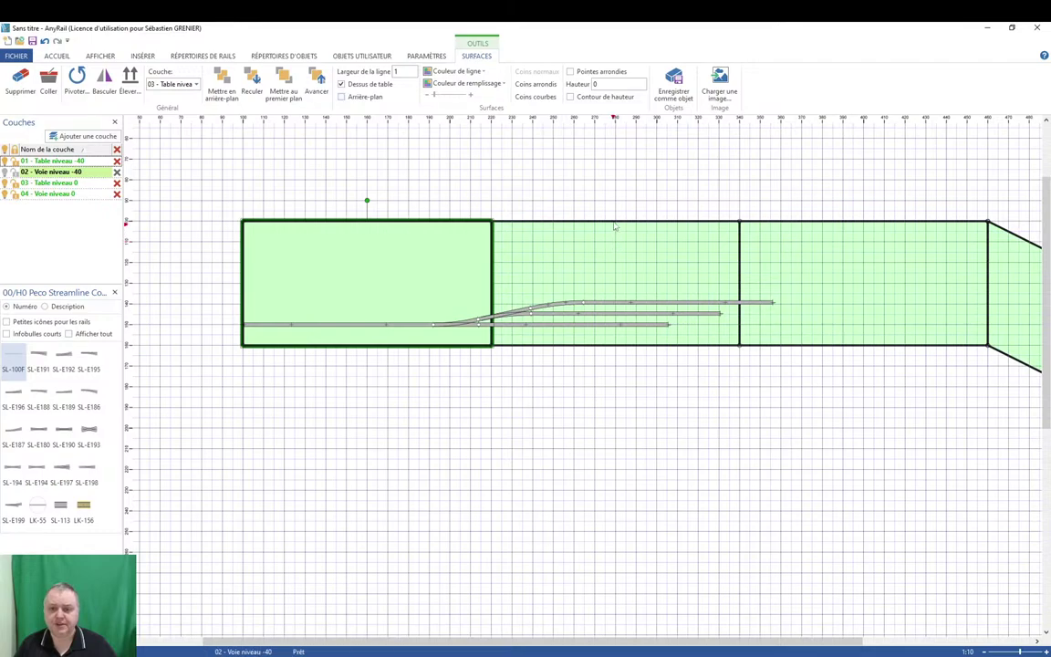
click(614, 226)
click(422, 225)
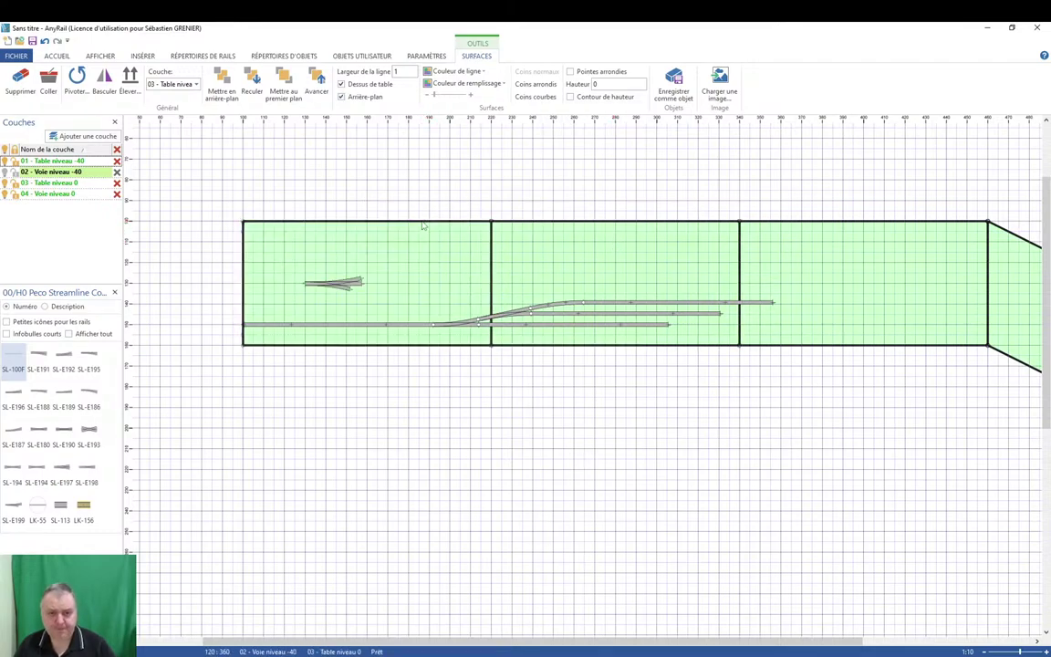
Make 01 - Table niveau -40 the active layer with level 0 hidden, and turn off Dessus de table for its middle and right-hand surfaces.
click(9, 149)
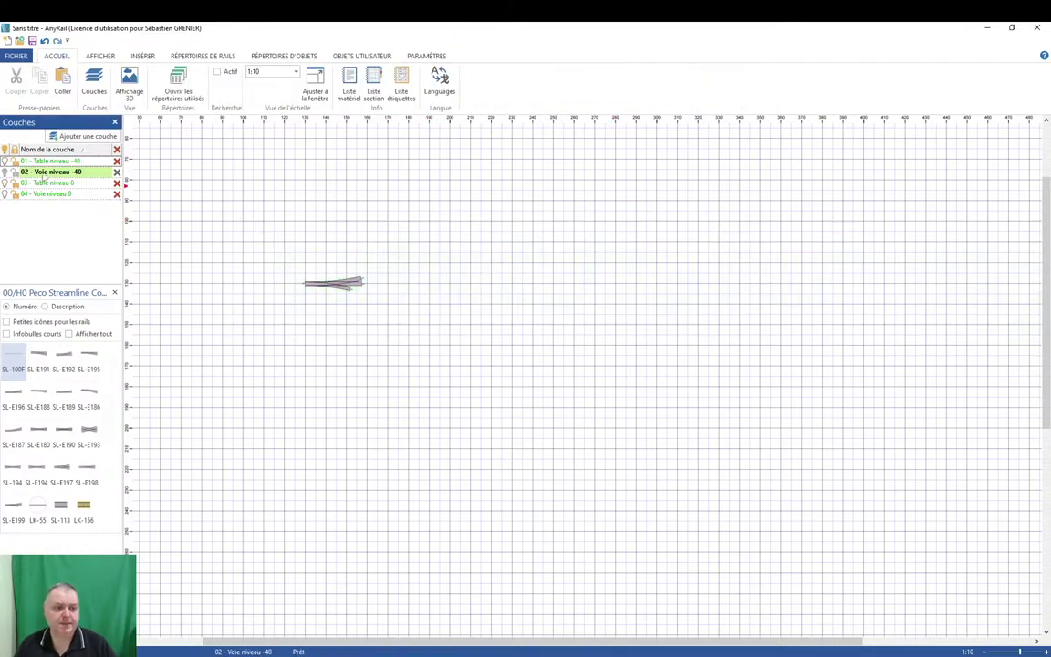
click(46, 161)
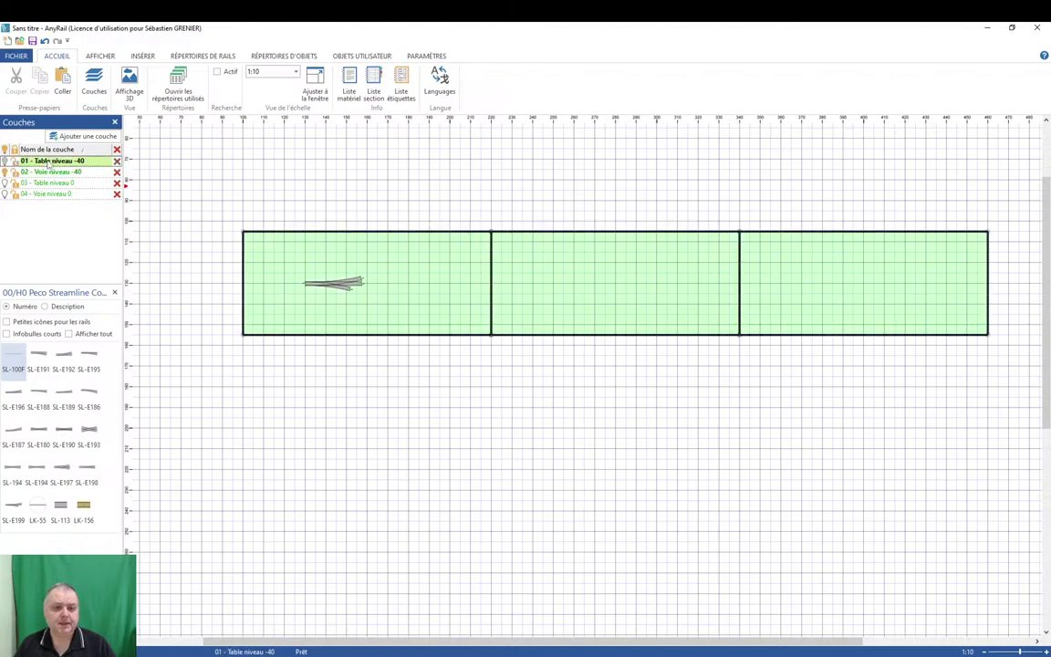
click(362, 237)
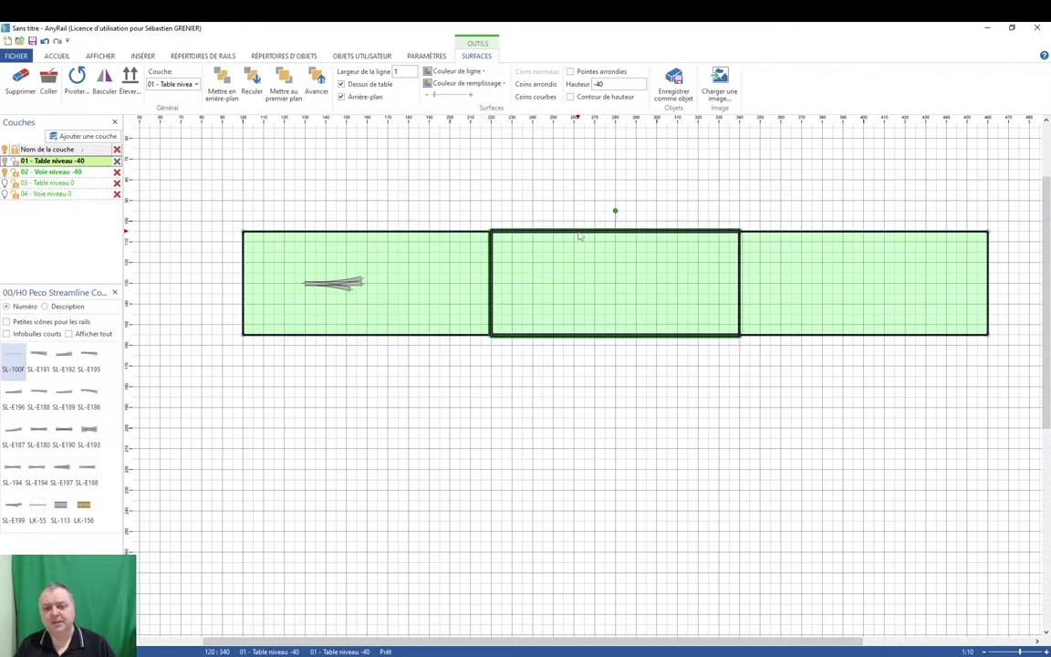
click(351, 85)
click(351, 85)
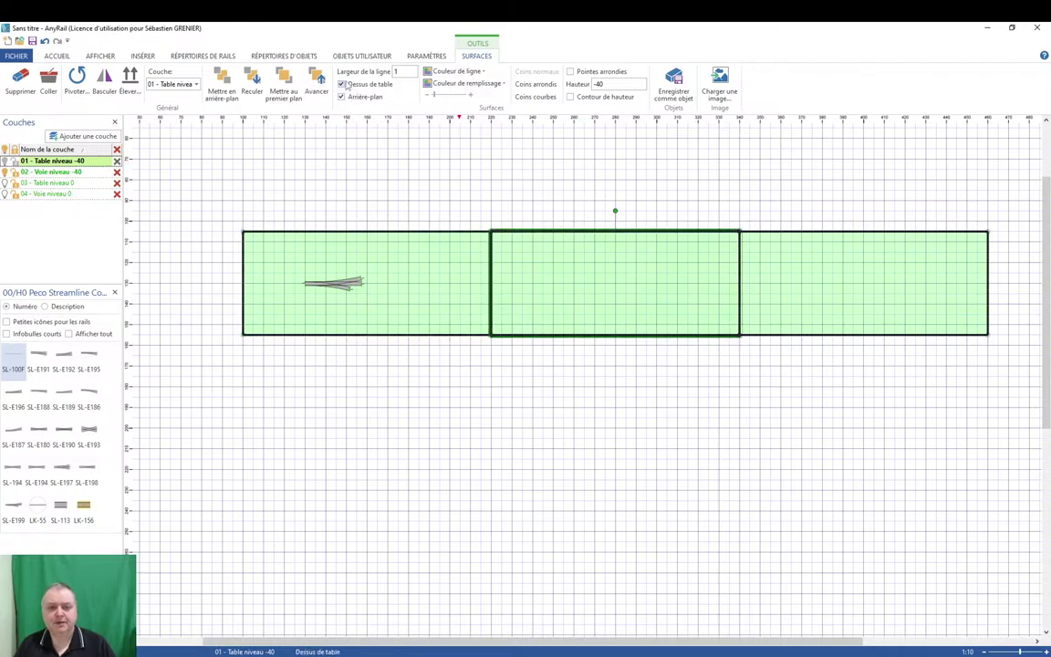
click(346, 97)
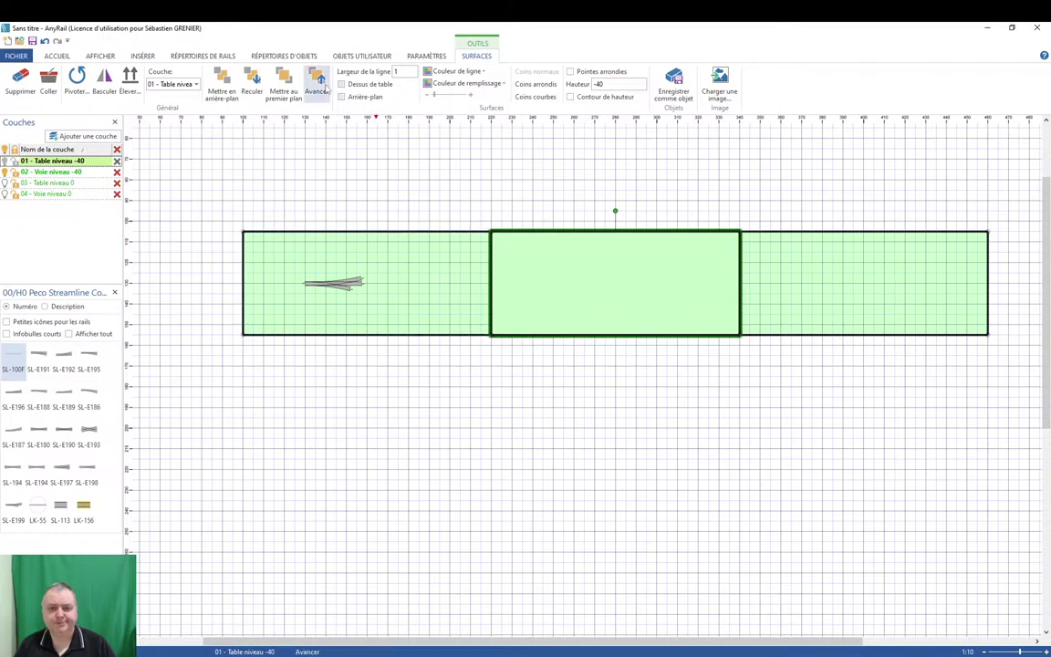
click(346, 96)
click(790, 238)
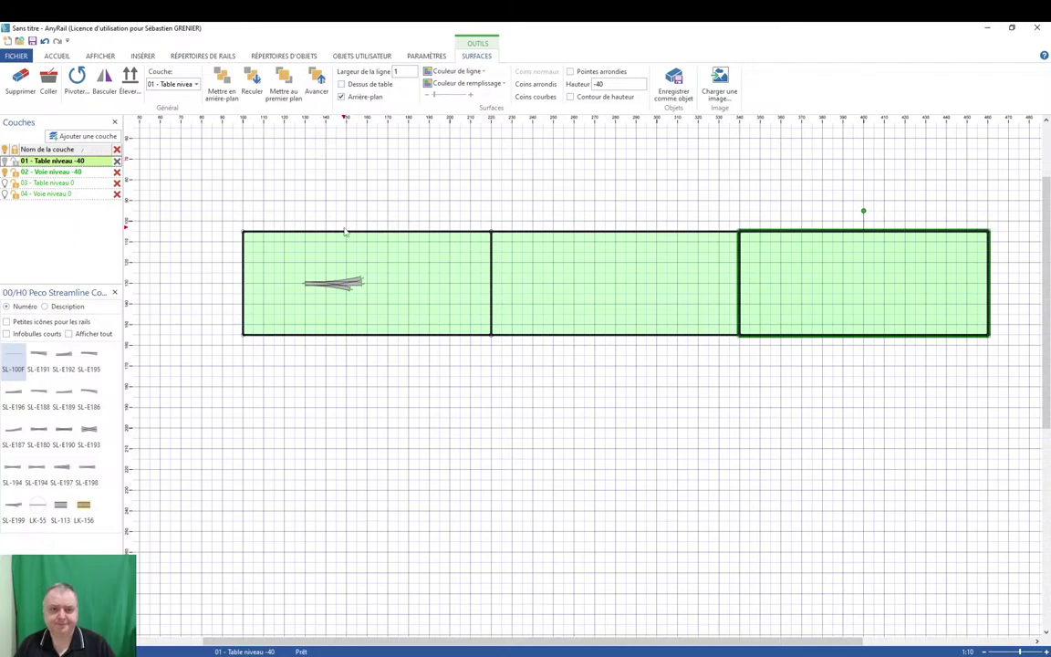
Redisplay every layer and inspect the level -40 tables beneath level 0 in 3D before returning to the 2D plan.
click(7, 149)
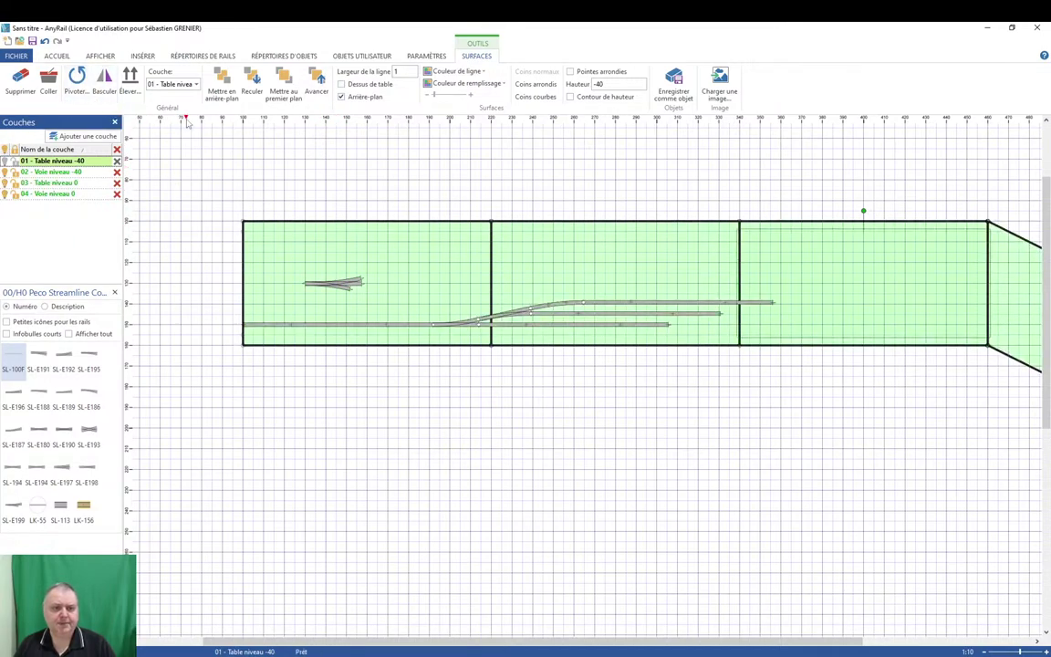
click(62, 56)
click(92, 59)
click(58, 56)
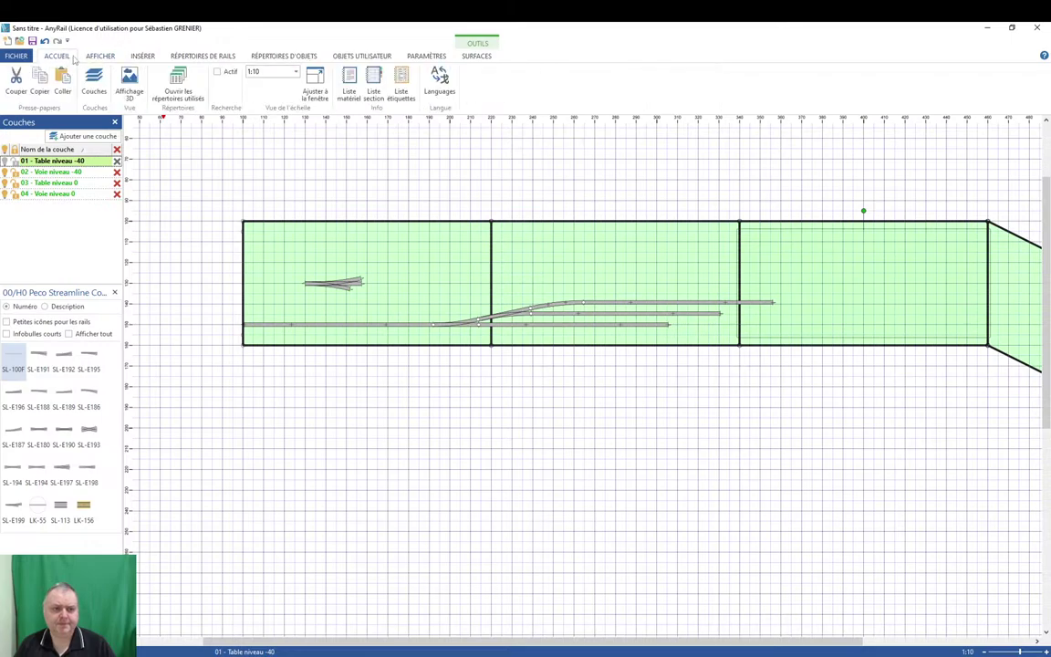
click(129, 83)
drag(382, 591, 375, 555)
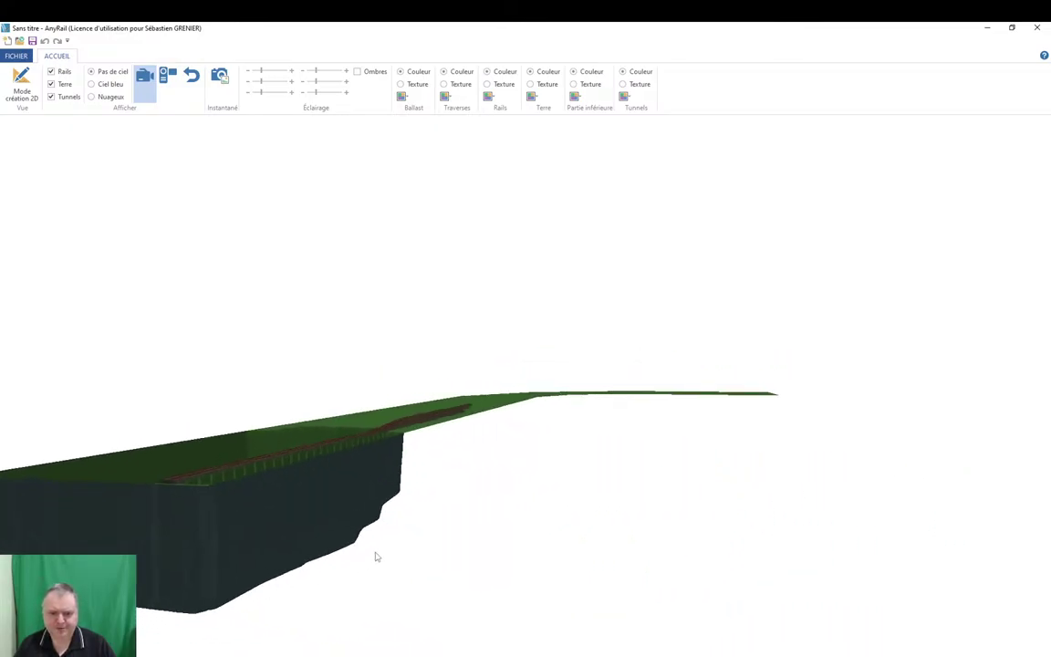
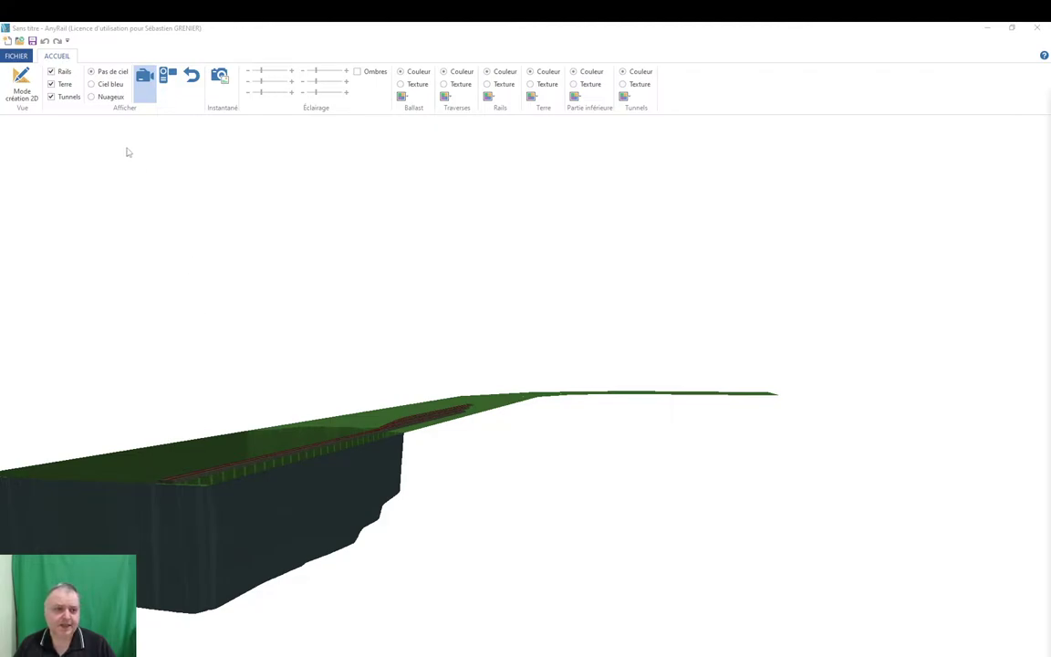
click(22, 89)
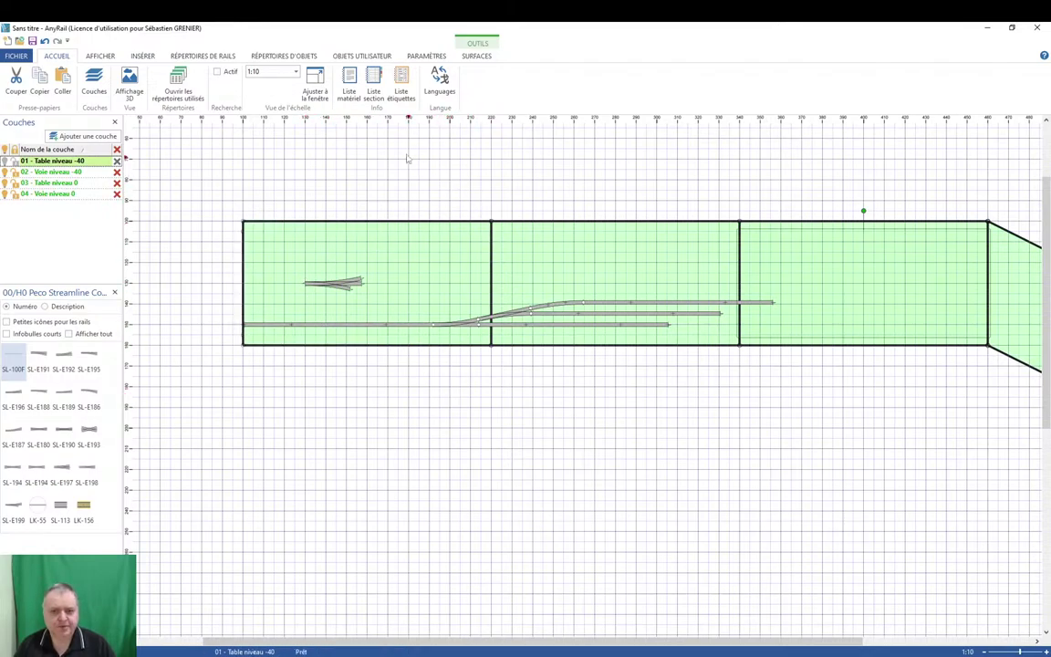
Isolate layer 01 - Table niveau -40 and try turning Arrière-plan off and back on for its leftmost surface.
click(329, 221)
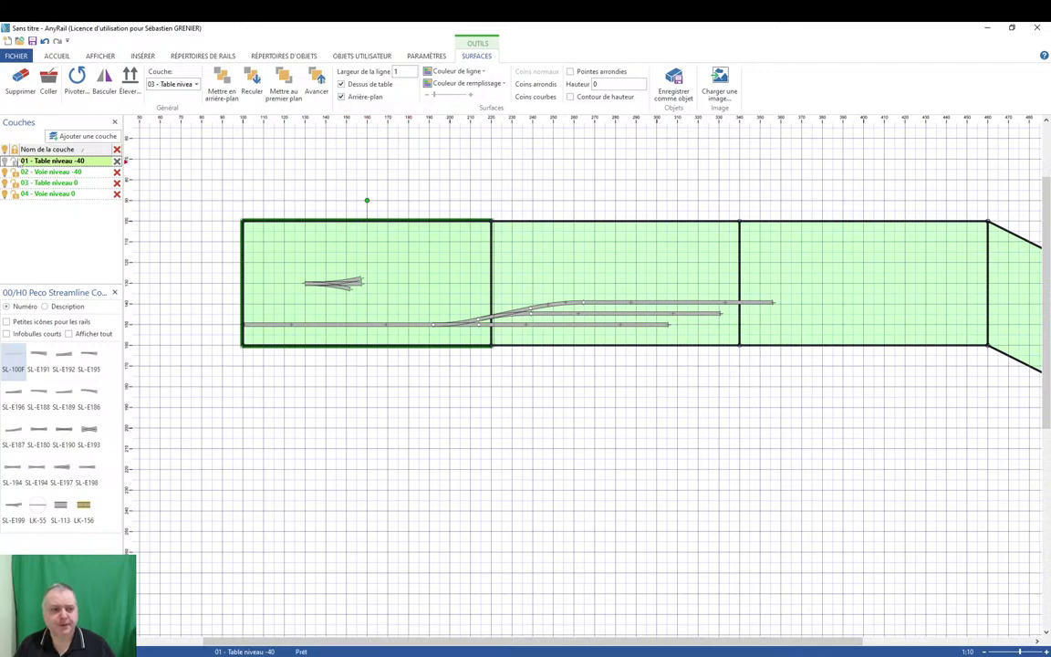
click(5, 149)
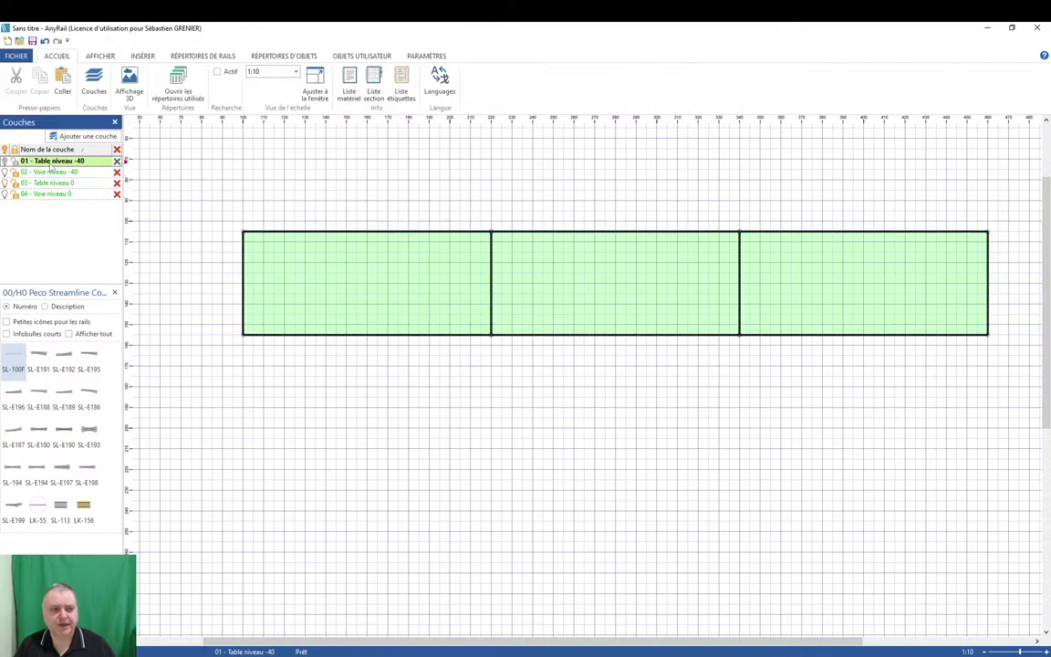
click(327, 230)
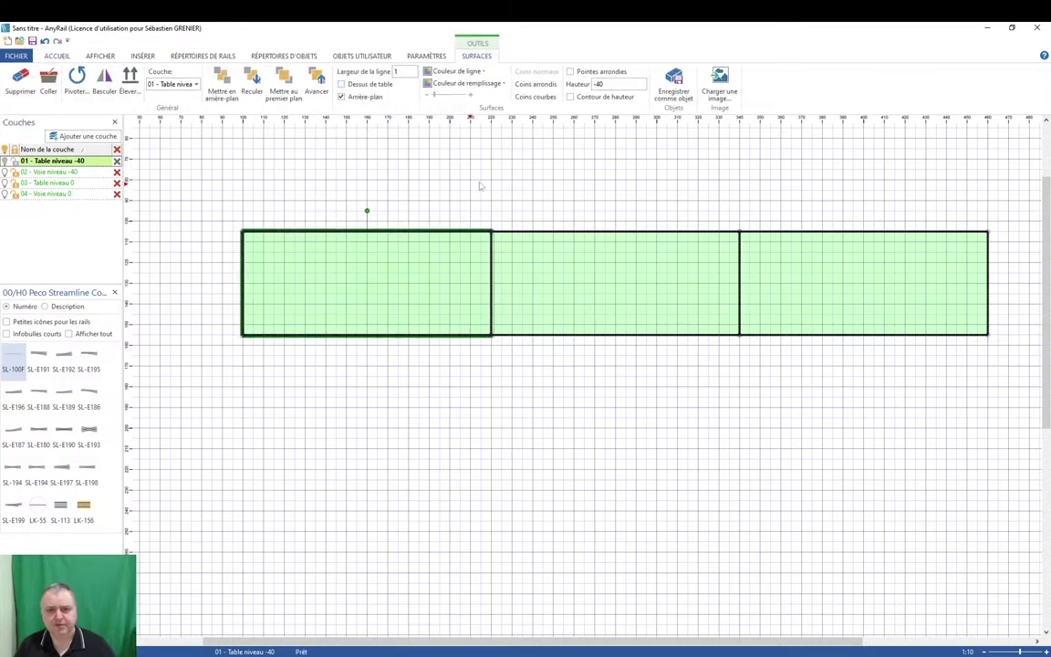
click(342, 97)
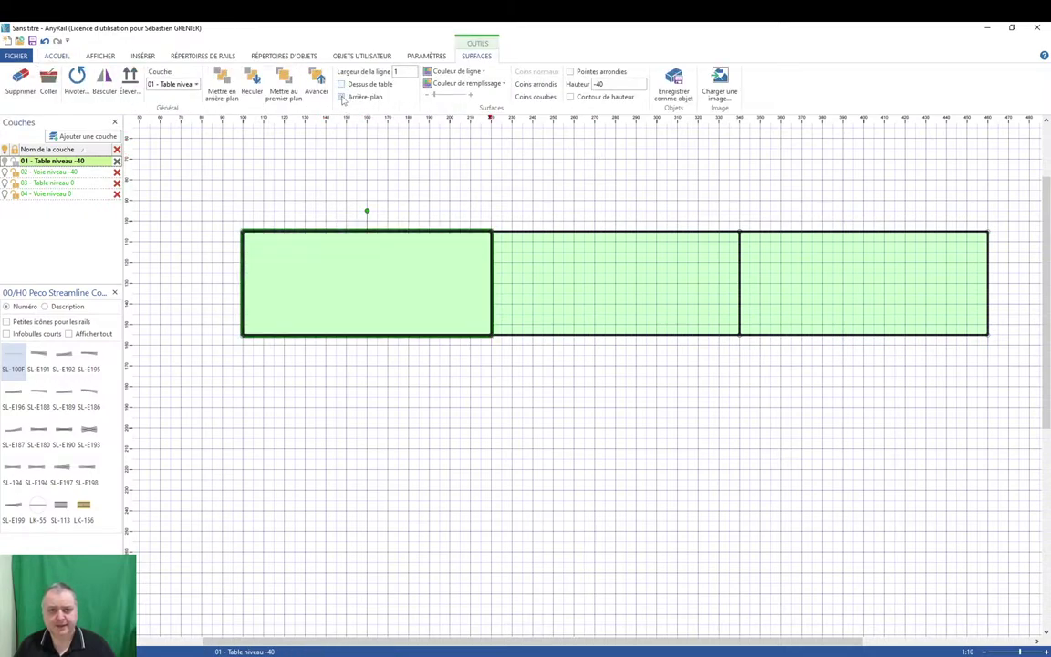
click(342, 98)
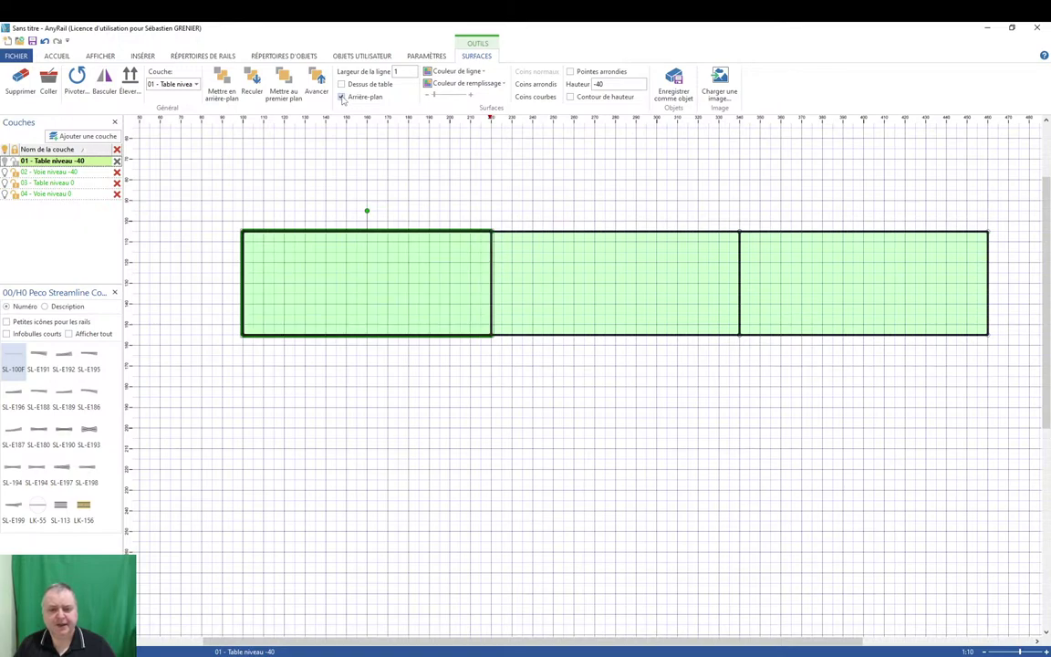
Display 02 - Voie niveau -40, delete the leftmost level -40 table surface and examine the result in the 3D view.
click(6, 172)
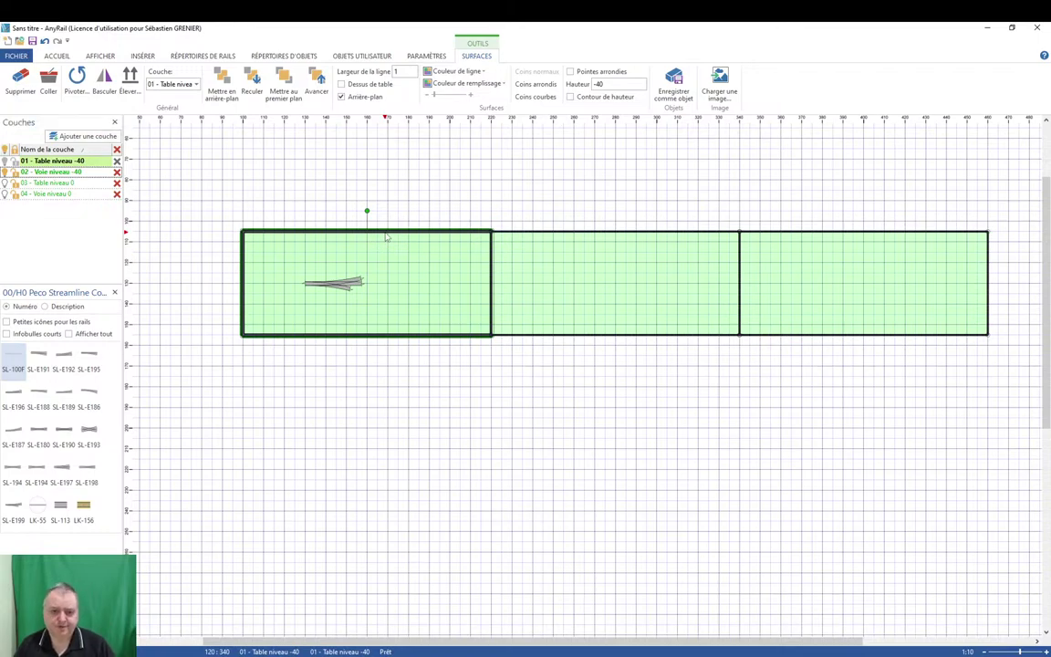
key(Delete)
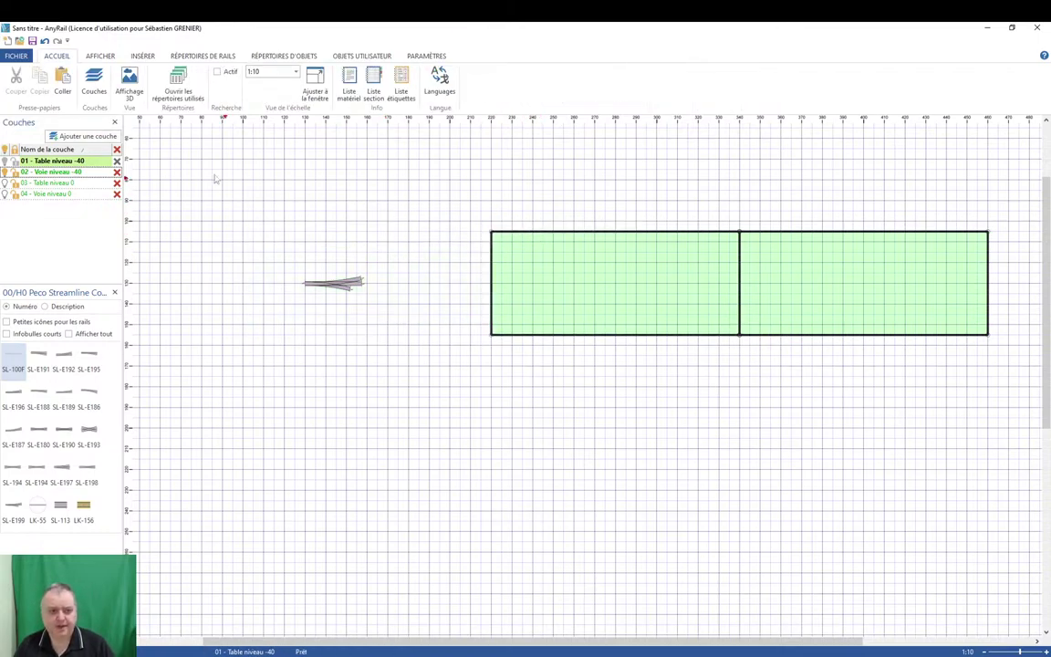
click(126, 84)
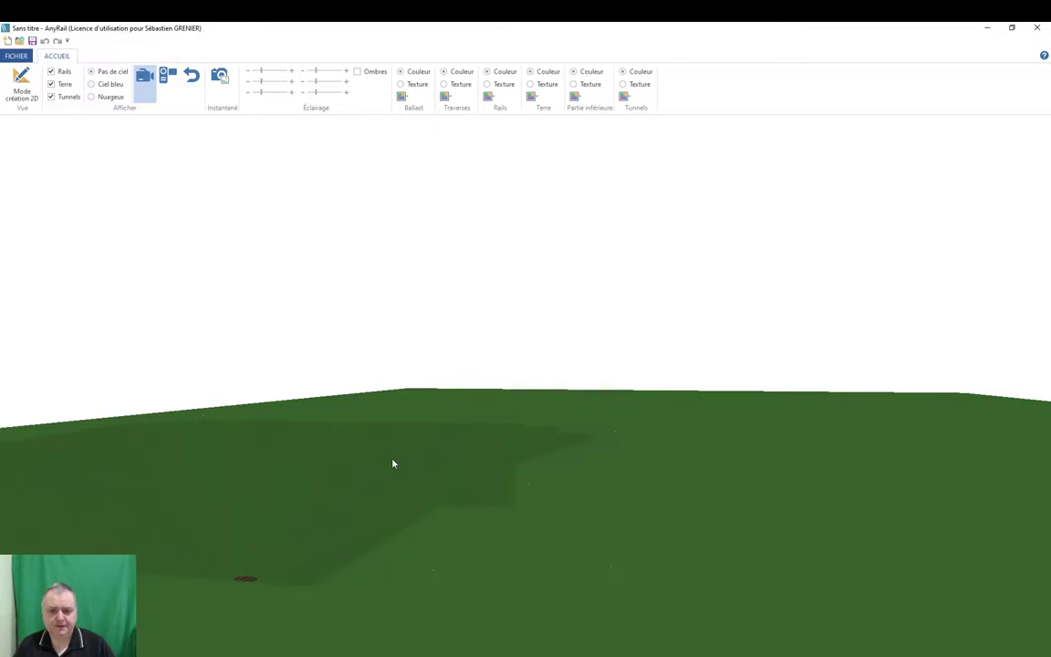
scroll(392, 462, down, 6)
drag(386, 466, 316, 471)
click(21, 83)
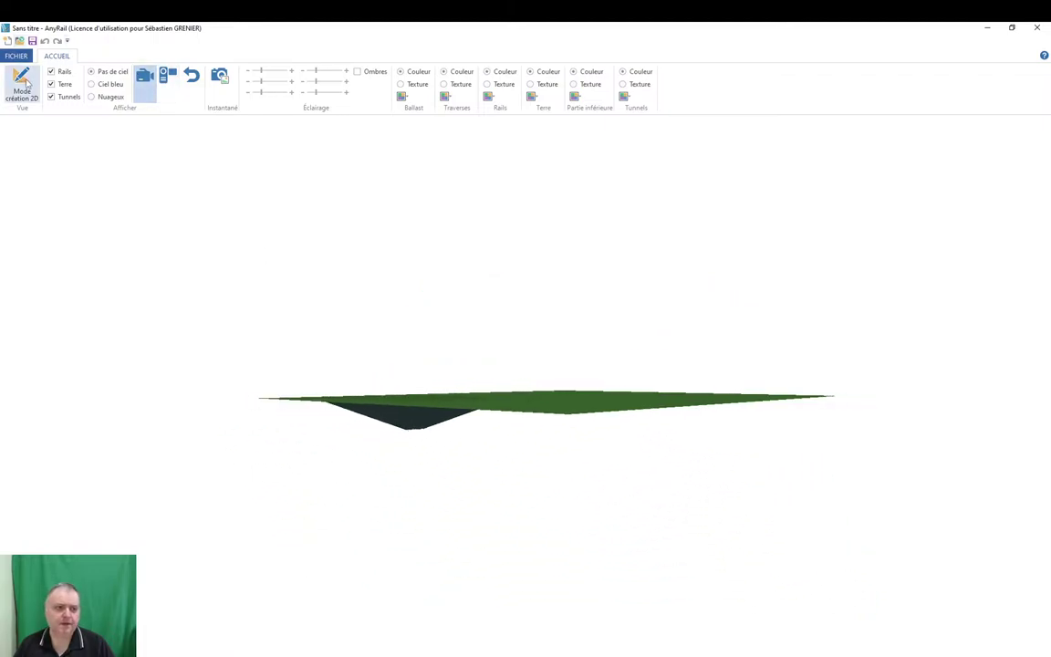
Select the SL-E199 three-way turnout on the level -40 track layer and inspect it up close.
scroll(358, 292, up, 5)
click(358, 291)
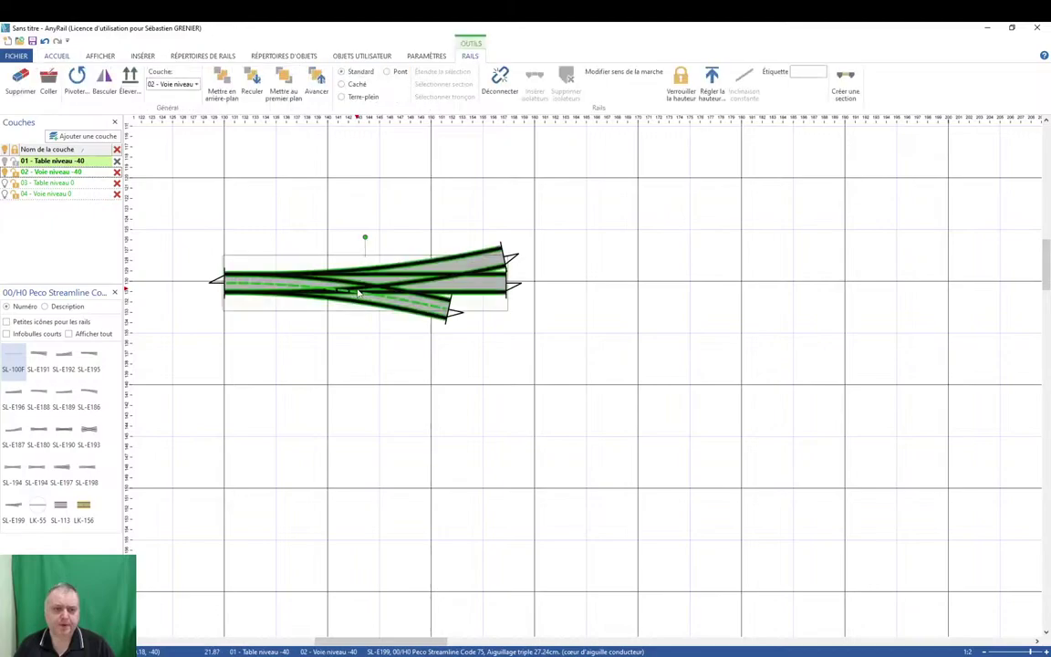
scroll(320, 197, down, 6)
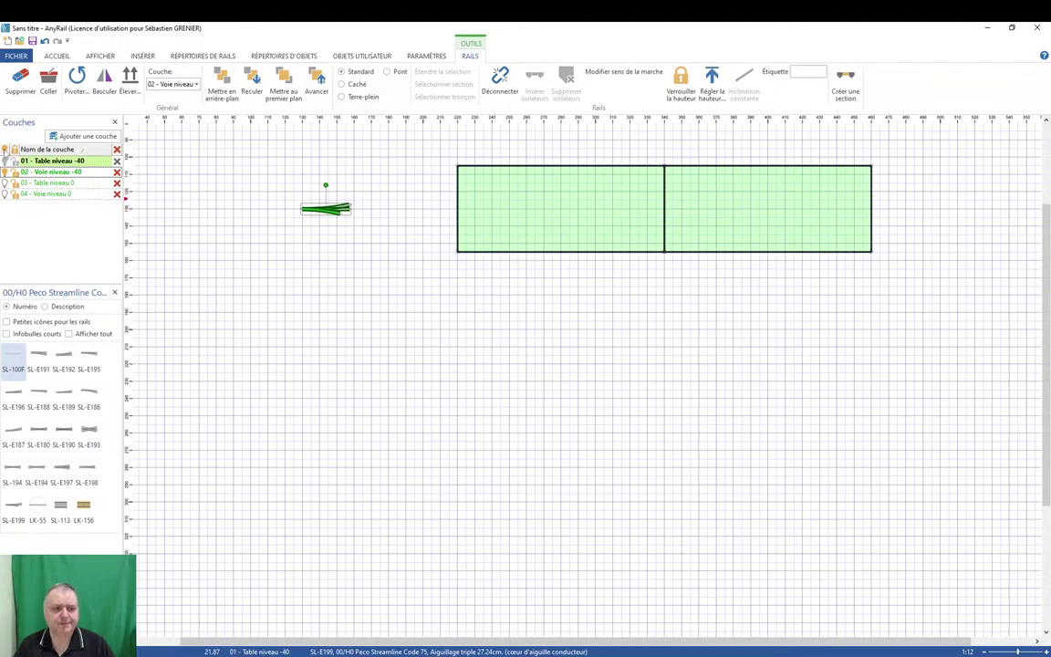
Redisplay all layers and compare both track levels in the 3D view with Terre turned off before returning to the 2D plan.
click(5, 150)
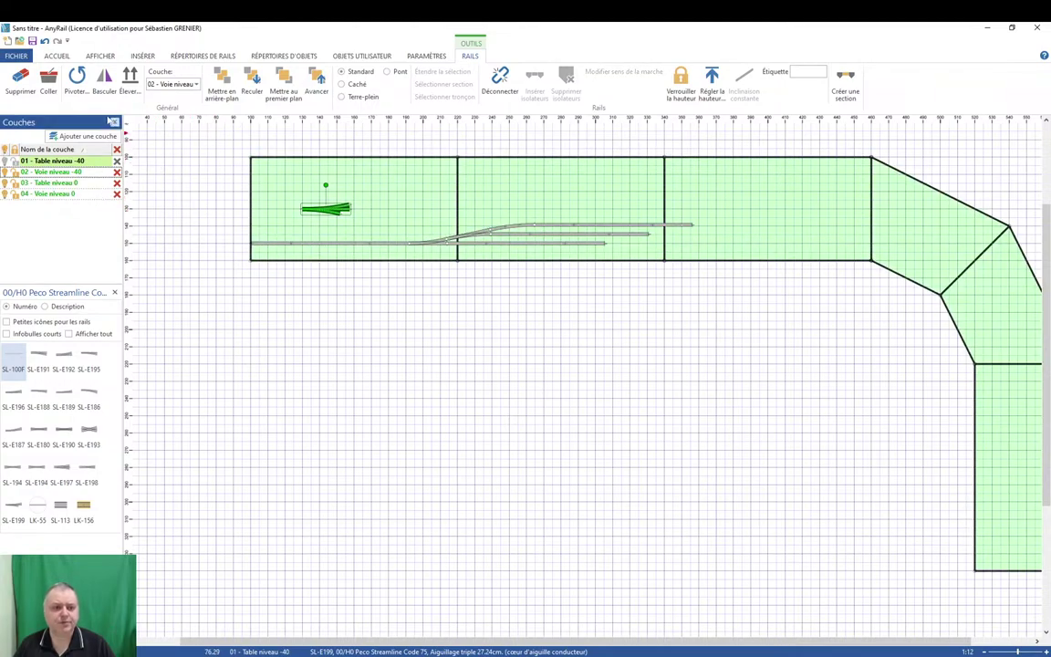
click(98, 55)
click(56, 56)
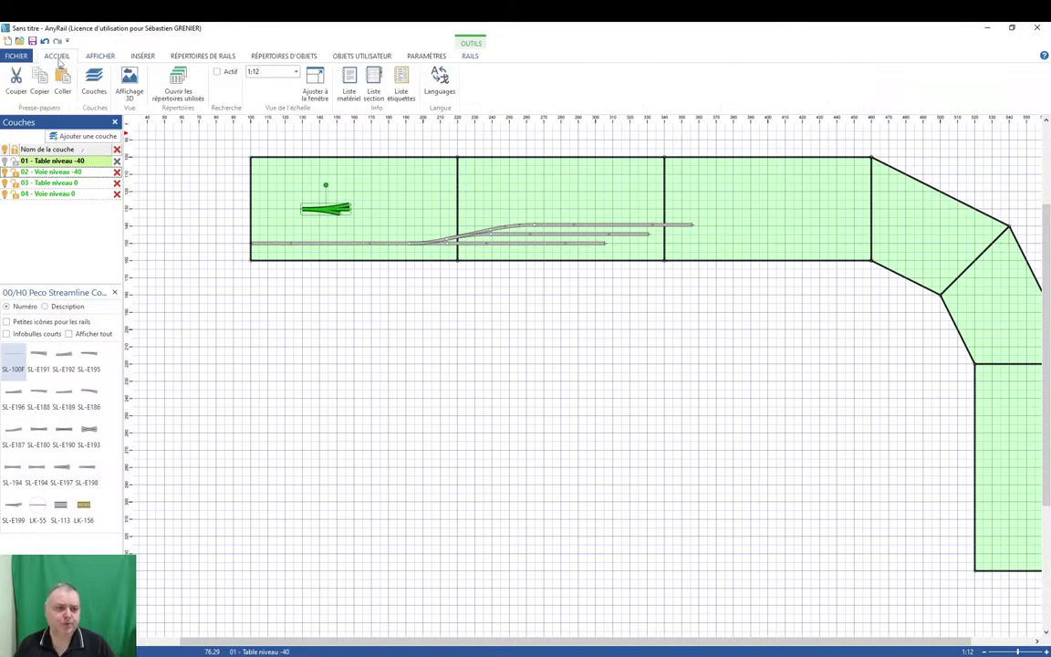
click(155, 87)
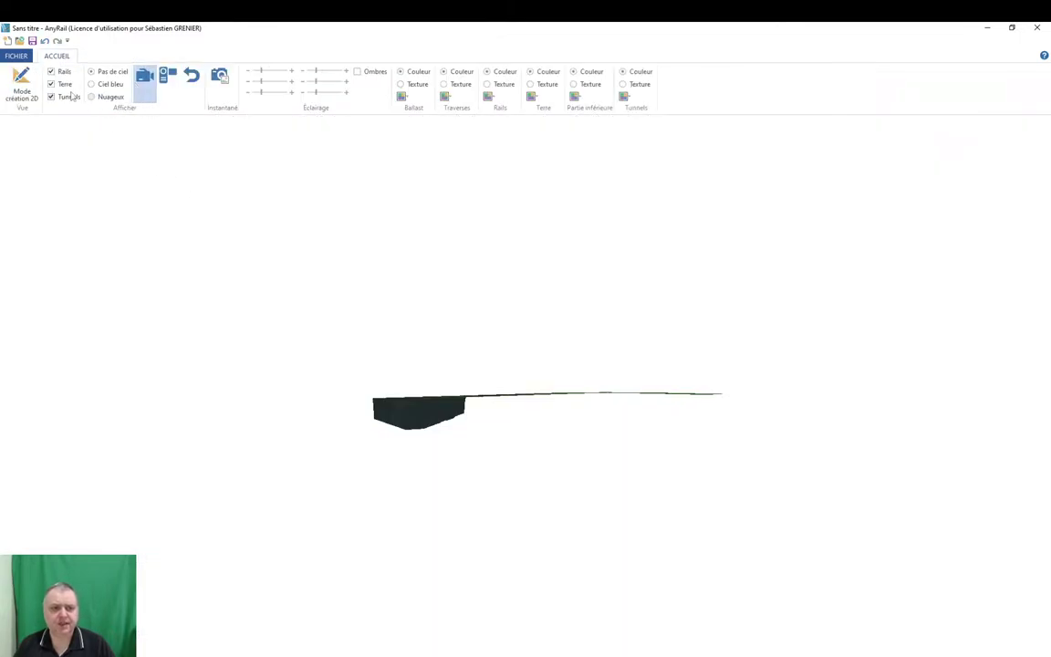
click(56, 84)
scroll(434, 434, up, 5)
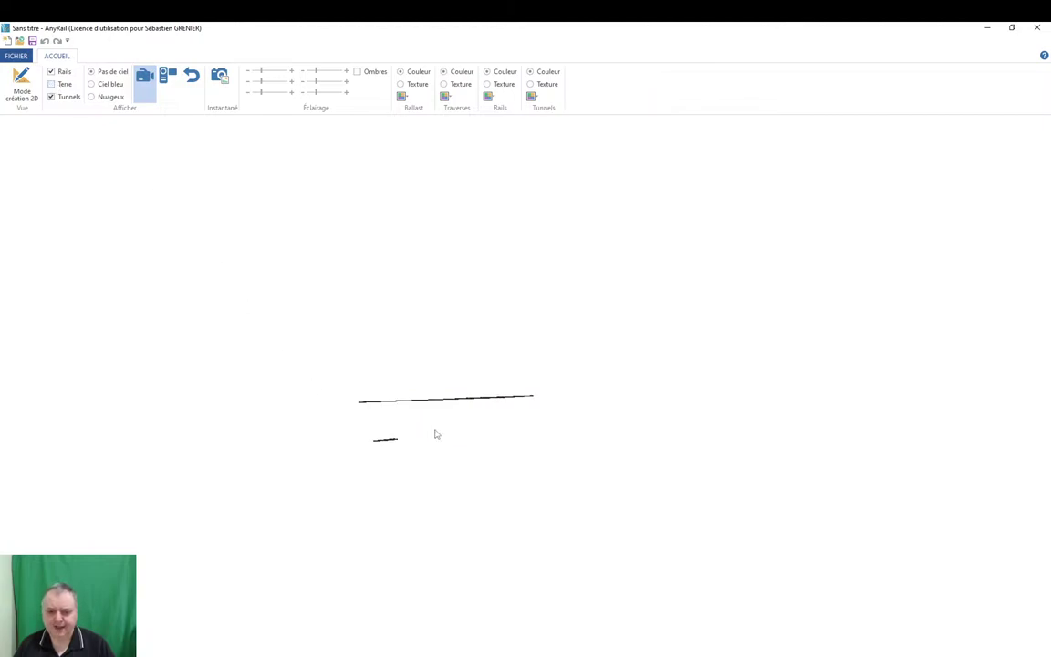
drag(222, 478, 461, 480)
click(13, 97)
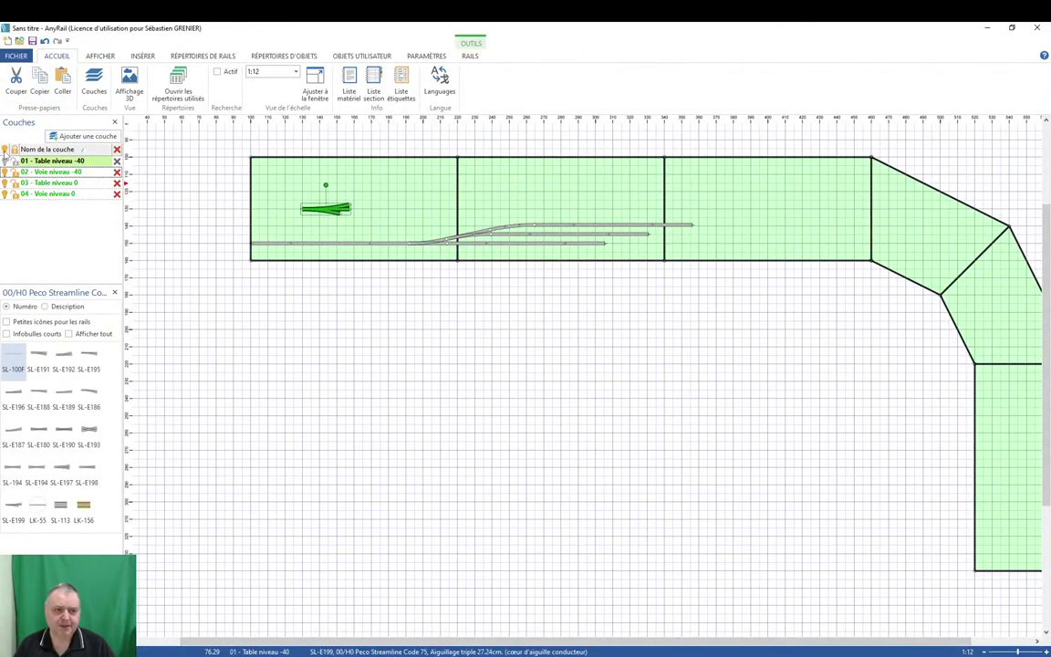
Hide the level 0 layers and try to bring back the deleted level -40 table by undoing twice.
click(5, 157)
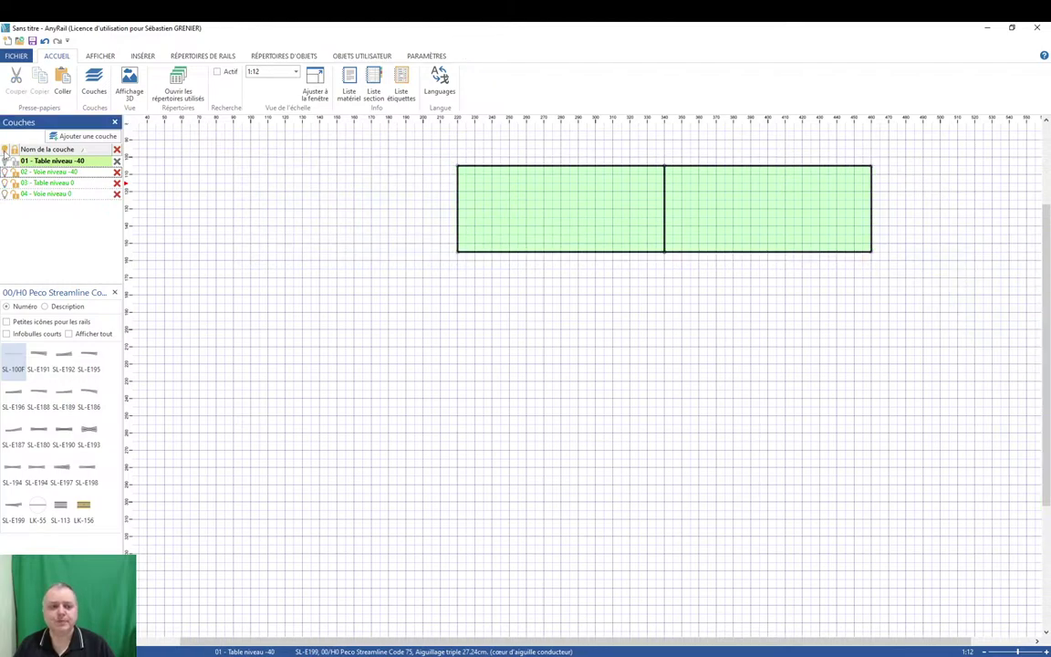
click(5, 170)
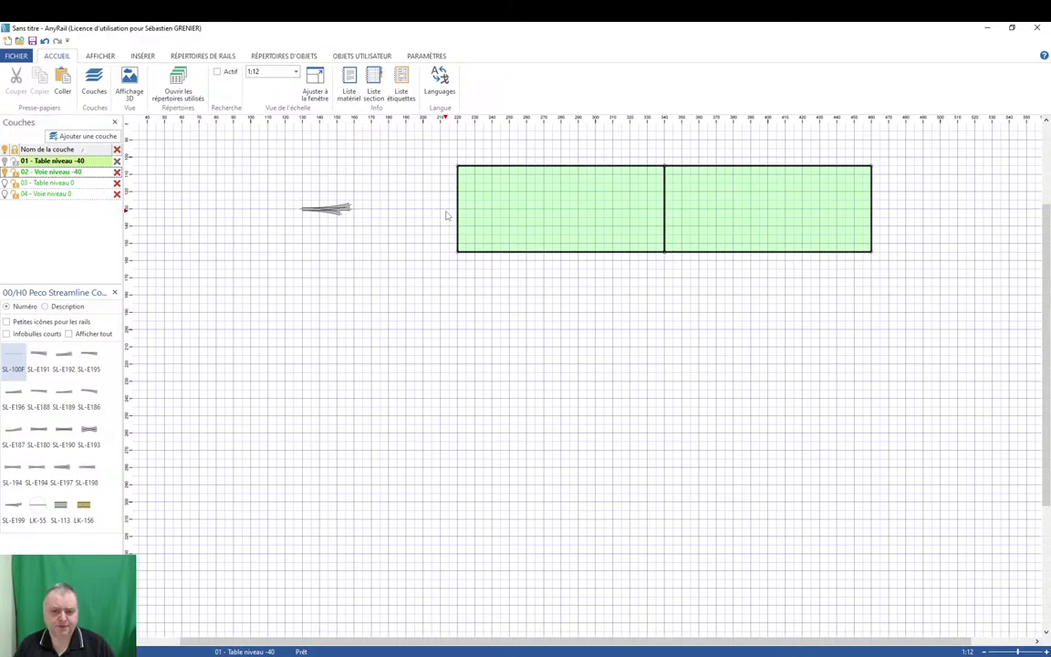
key(ctrl+z)
key(ctrl+z)
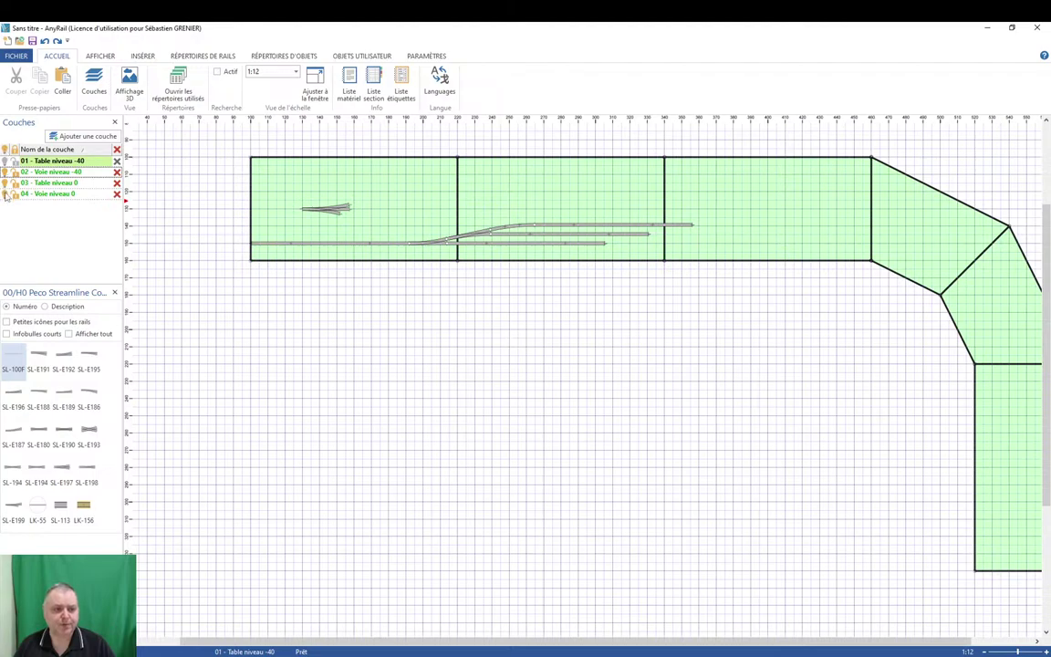
With only 01 - Table niveau -40 displayed, copy the surface beside the gap and place the copy flush against its left edge.
click(5, 193)
click(5, 182)
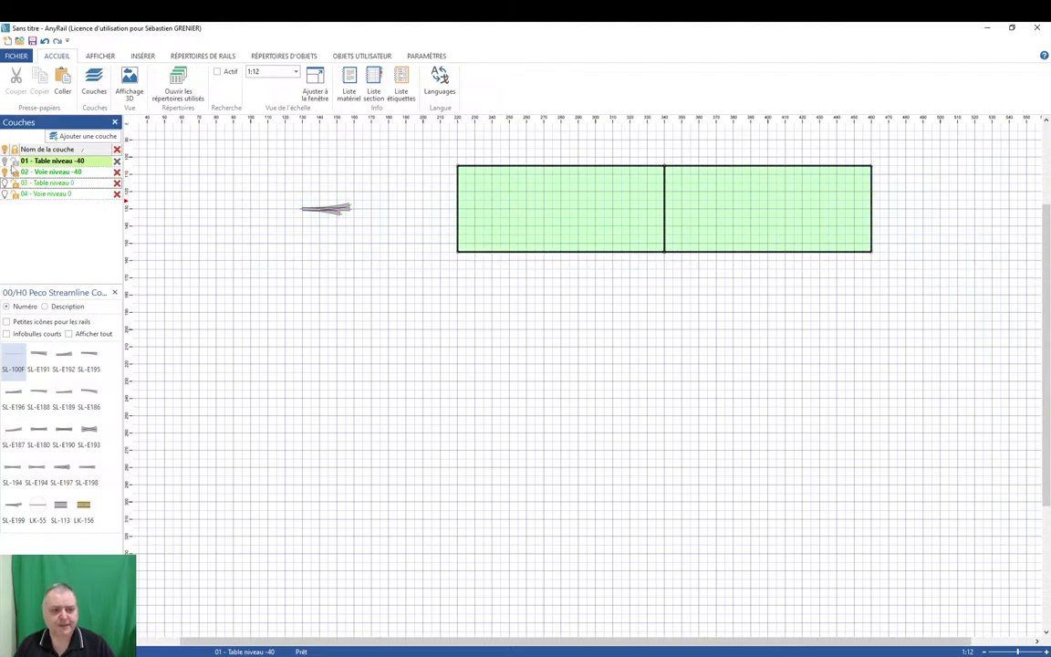
click(5, 172)
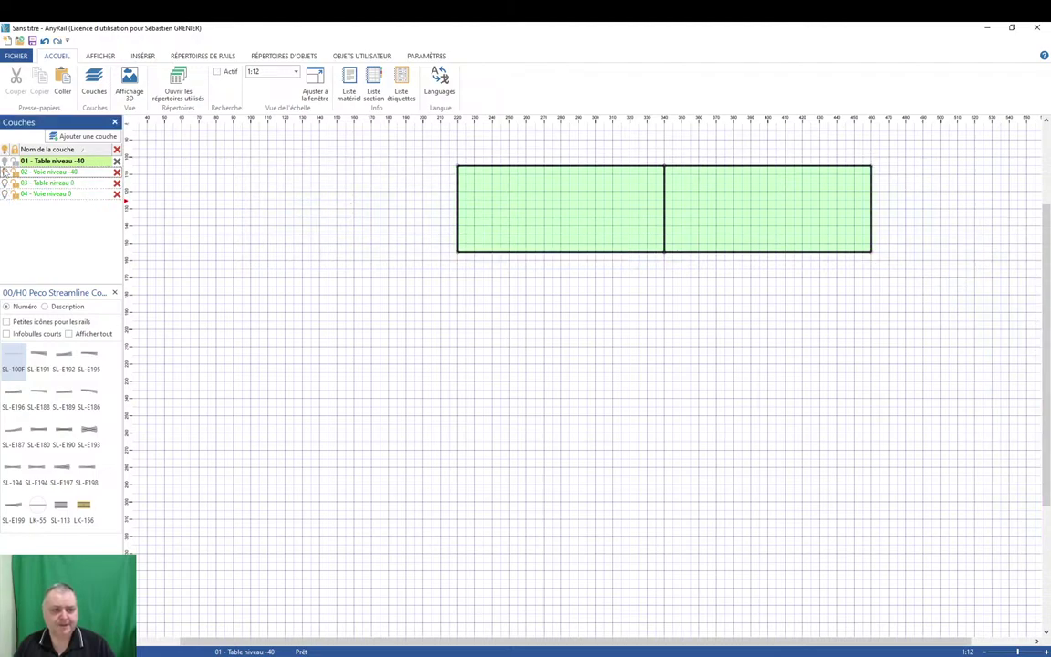
click(498, 251)
key(ctrl+c)
key(ctrl+v)
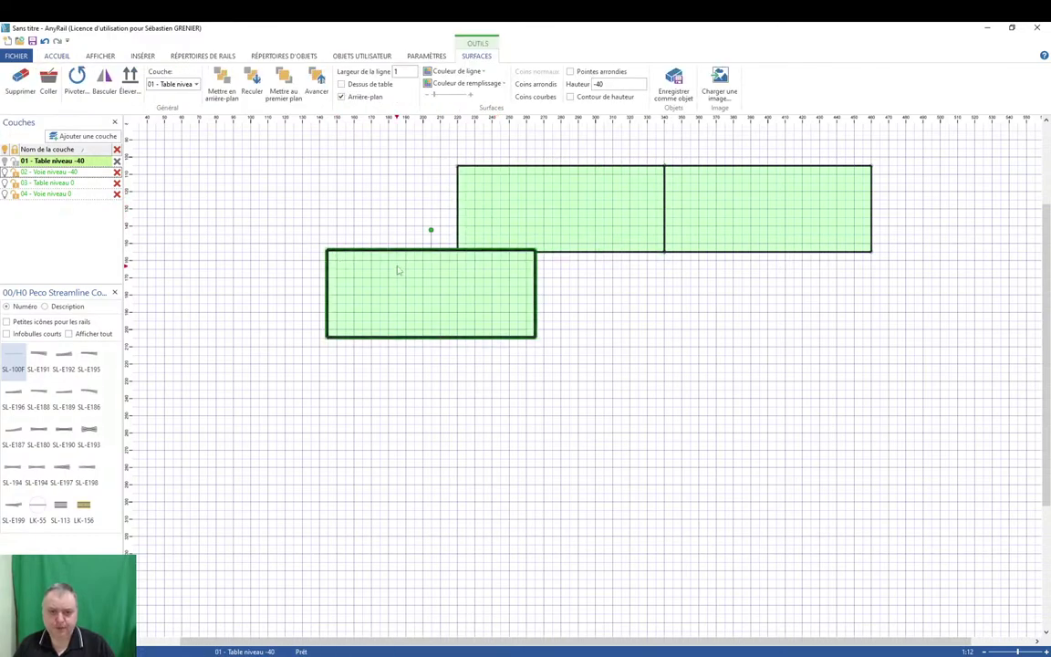
drag(398, 253, 327, 167)
click(387, 279)
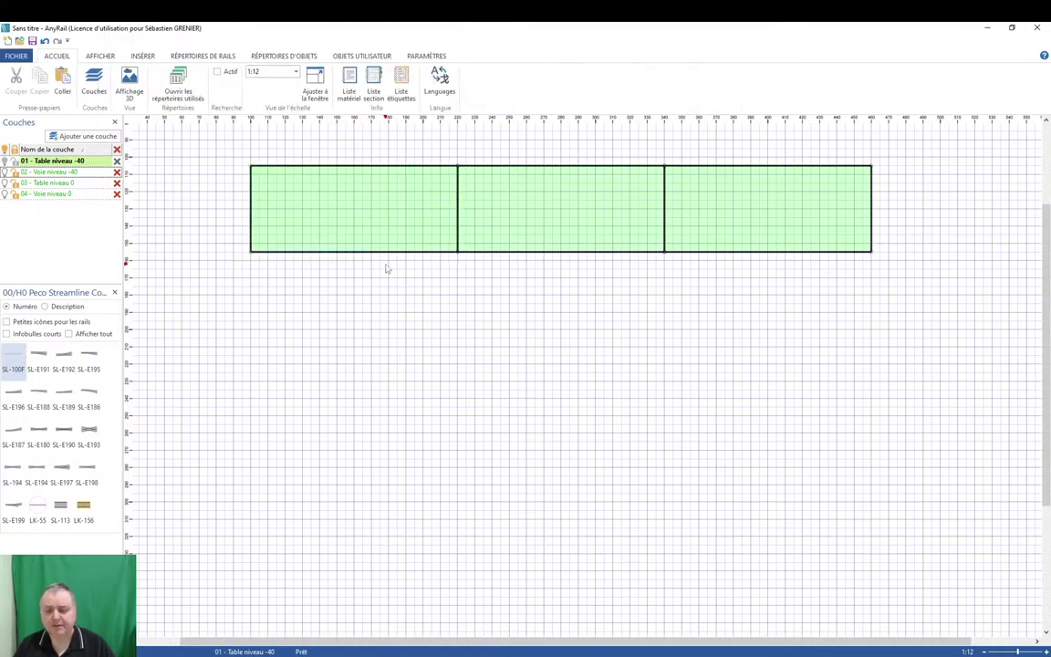
Display 02 - Voie niveau -40 and check the height setting of the SL-E199 turnout.
click(6, 172)
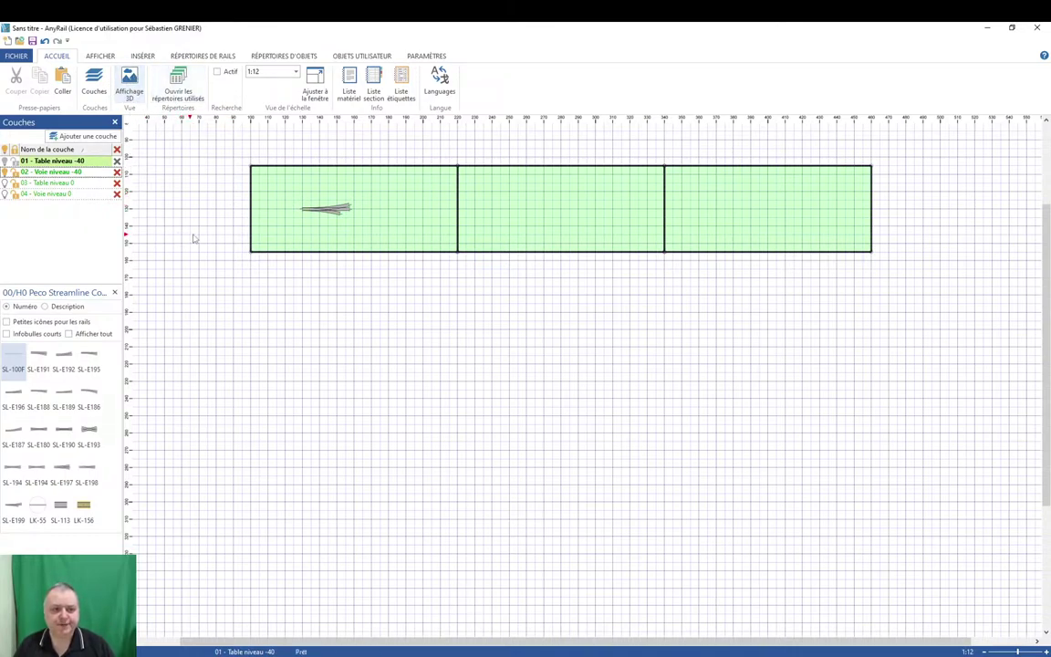
click(335, 215)
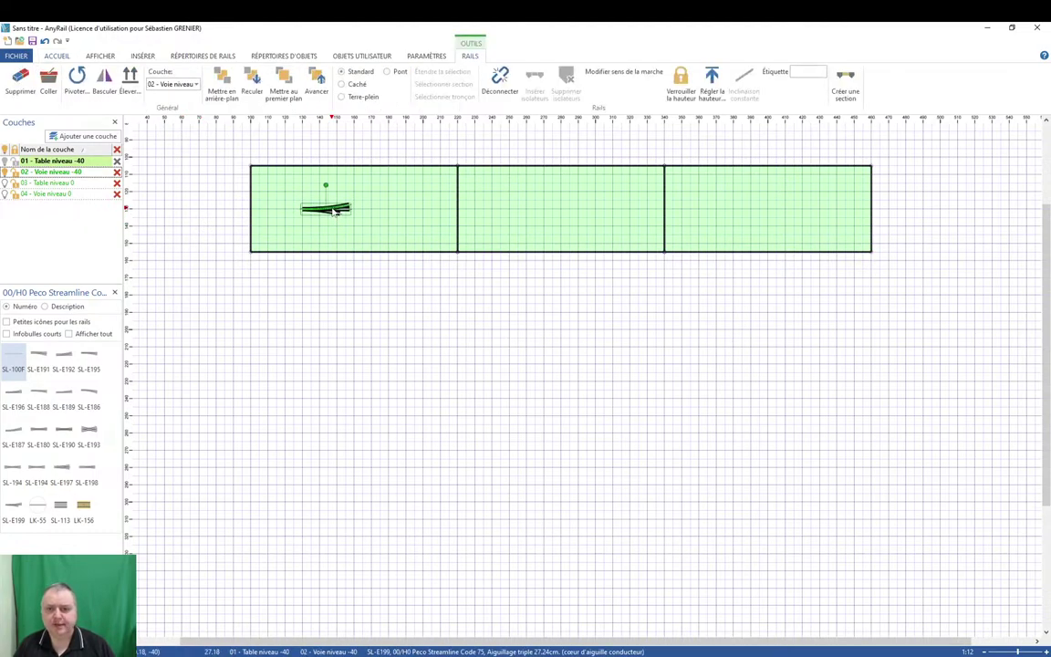
right_click(335, 210)
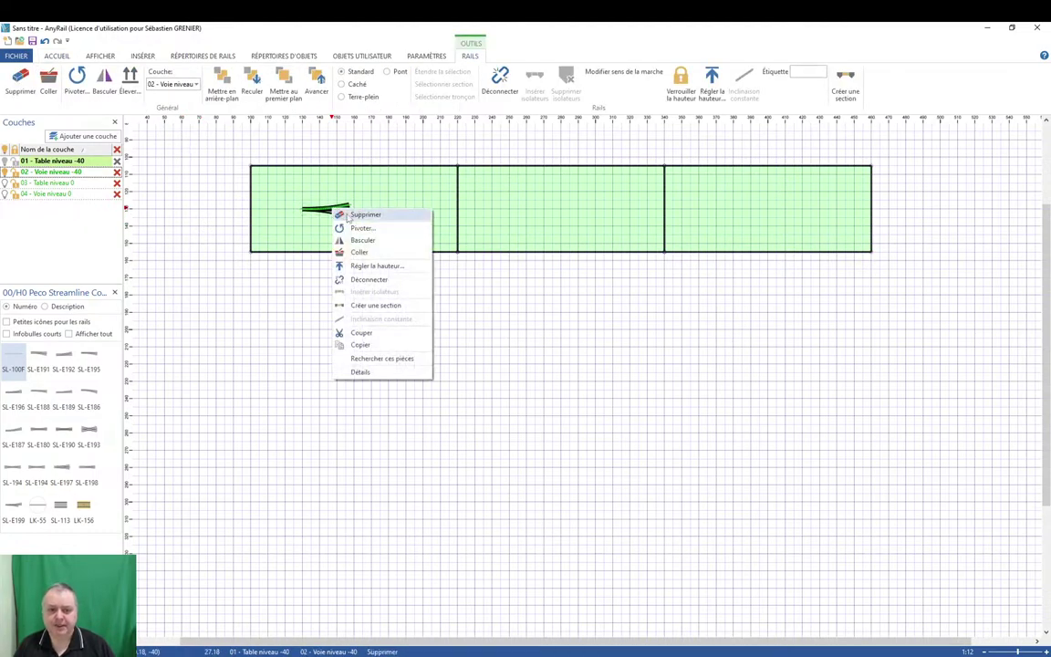
click(382, 266)
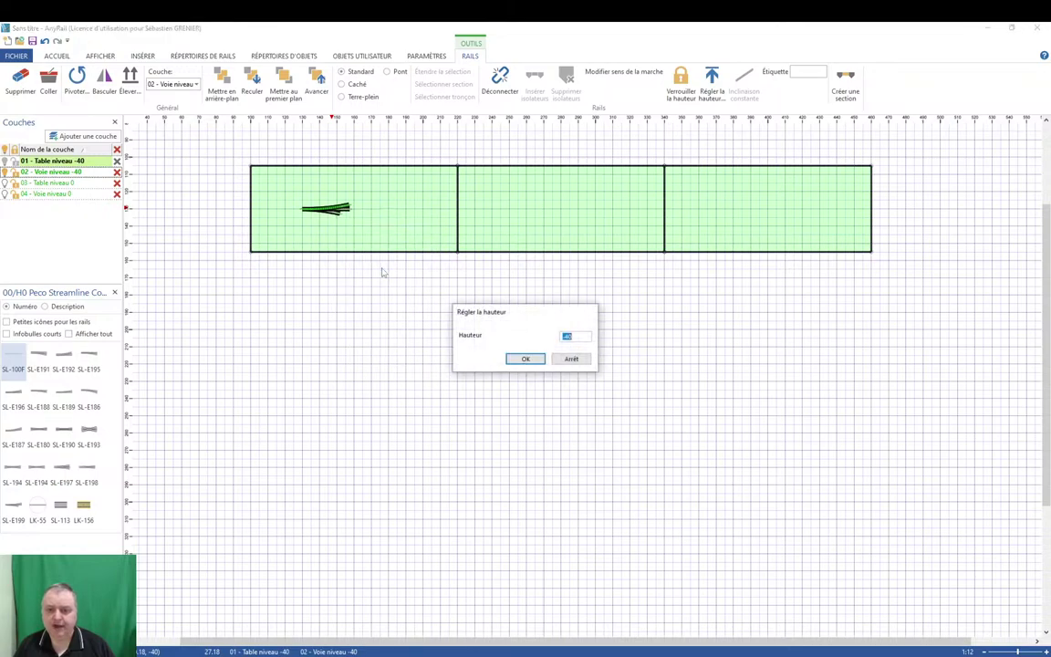
click(527, 358)
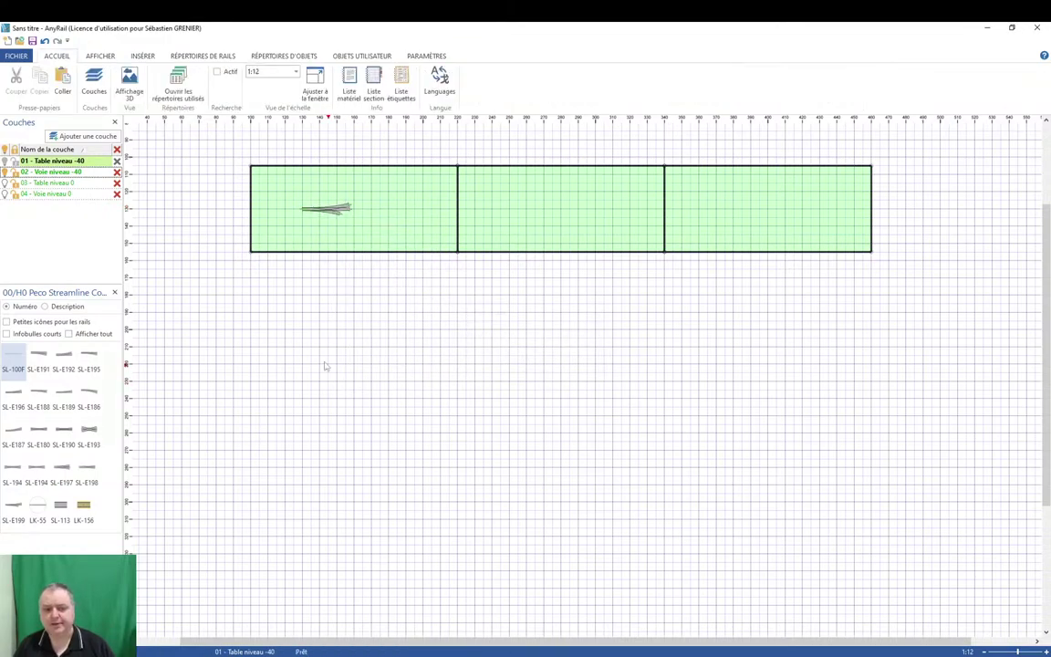
Redisplay every layer and inspect the turnout beneath the level 0 tracks in 3D, with Terre shown and then hidden.
click(5, 150)
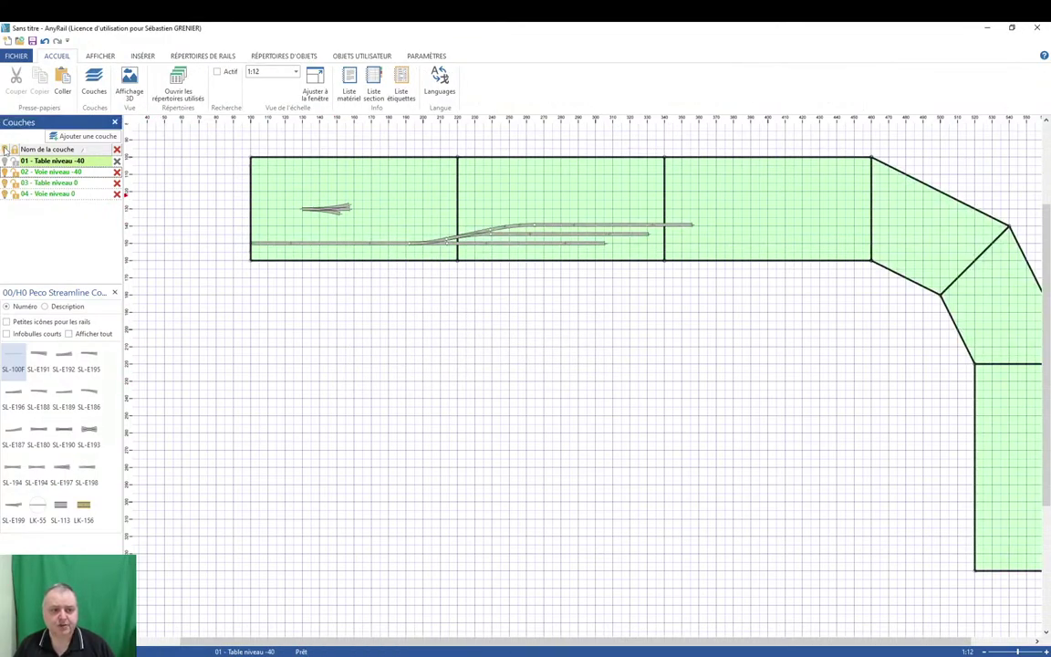
click(129, 81)
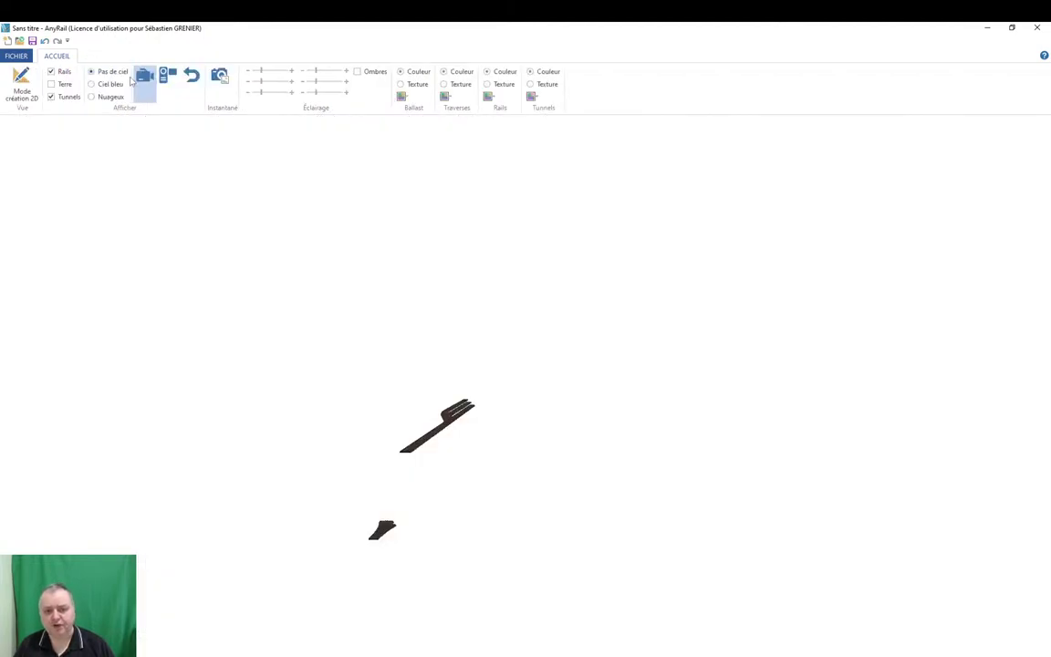
click(51, 84)
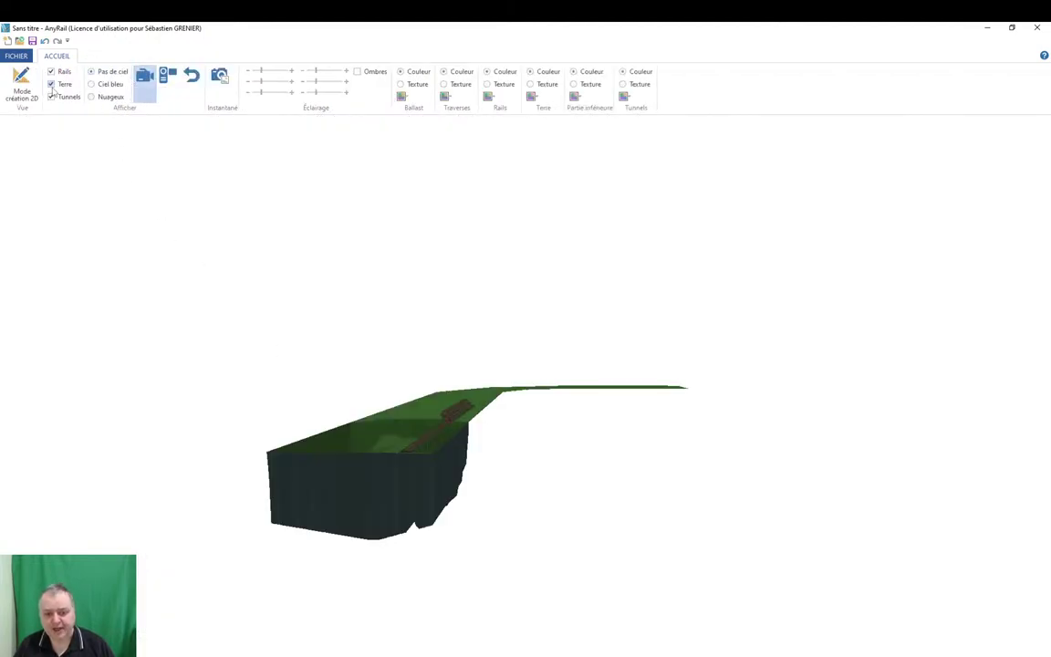
click(51, 84)
drag(282, 404, 193, 569)
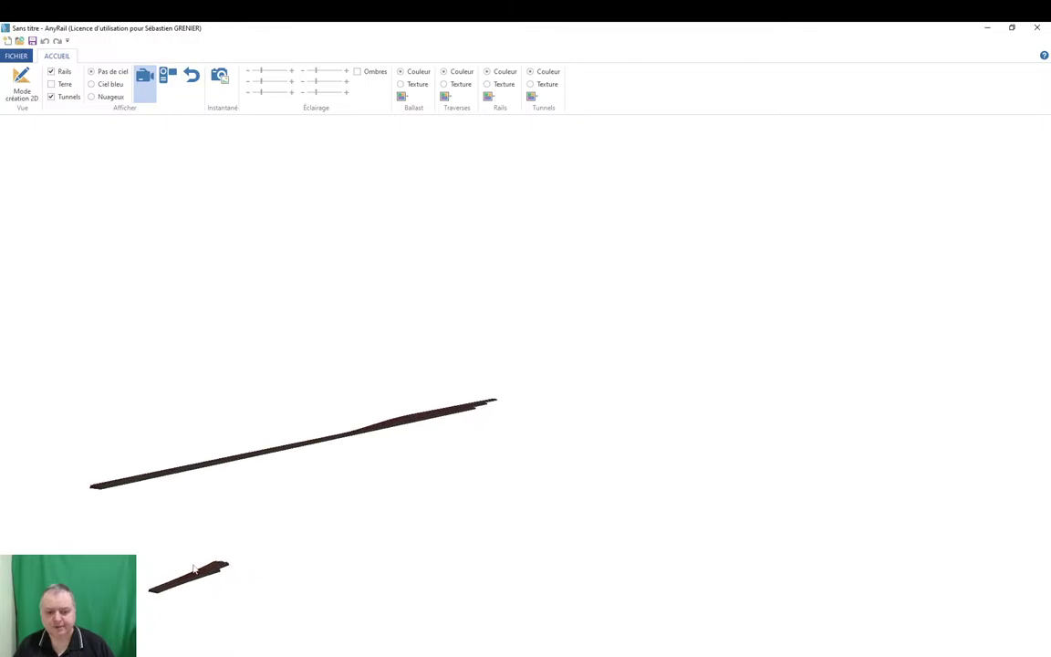
click(21, 82)
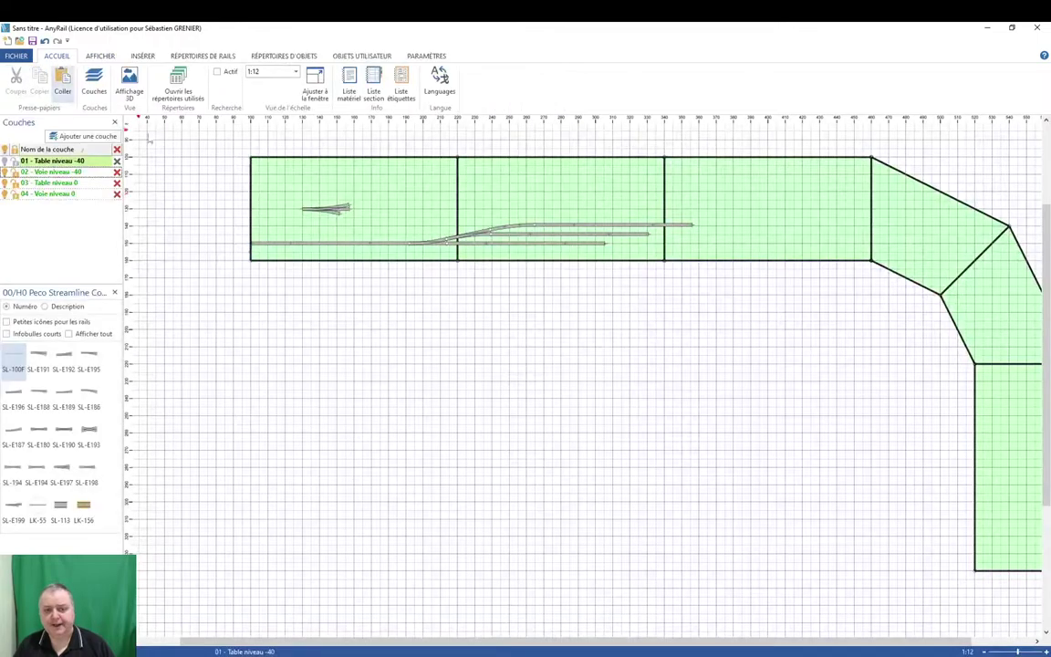
Hide 03 - Table niveau 0 and 04 - Voie niveau 0, leaving only the level -40 tables and turnout displayed.
click(5, 183)
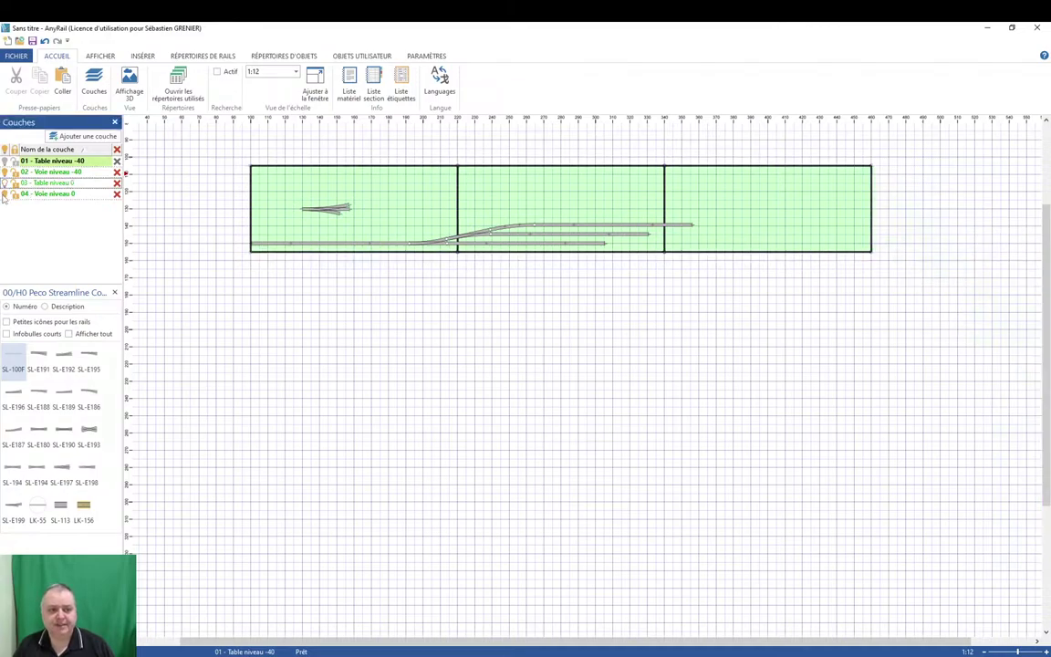
click(5, 193)
scroll(387, 221, up, 2)
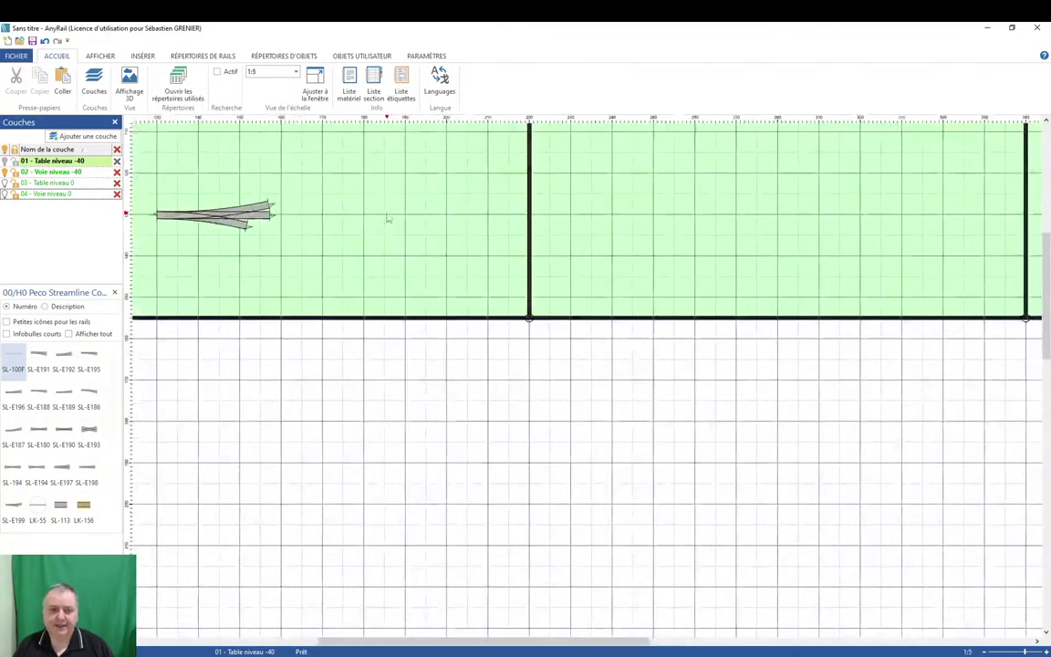
On layer 02 - Voie niveau -40, connect an SL-100F flex track to the middle branch of the SL-E199 turnout.
right_drag(354, 317, 403, 387)
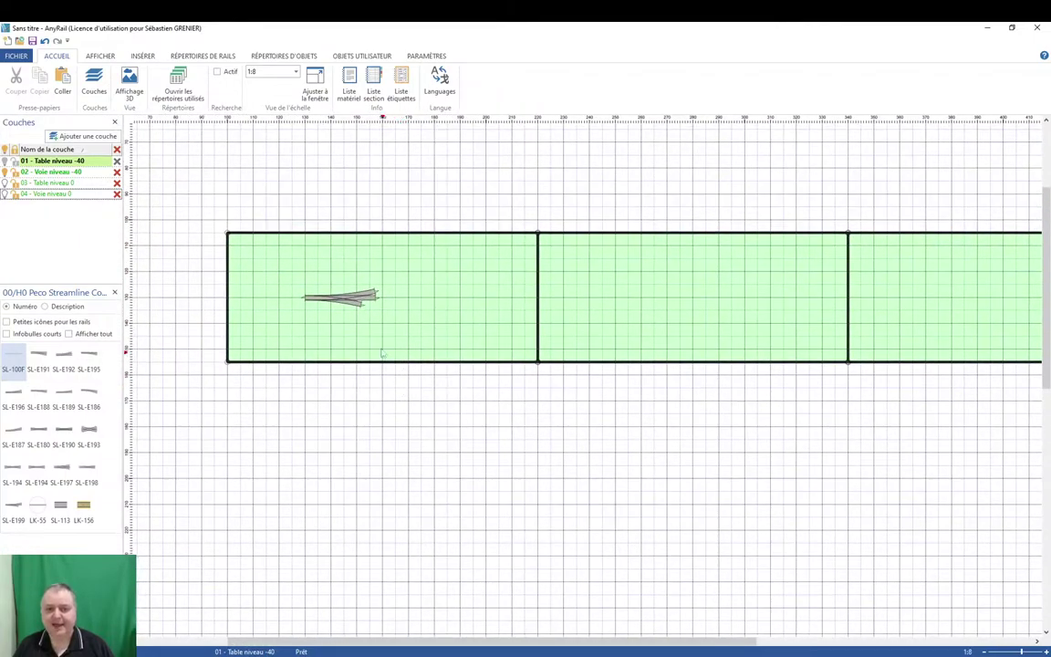
click(42, 172)
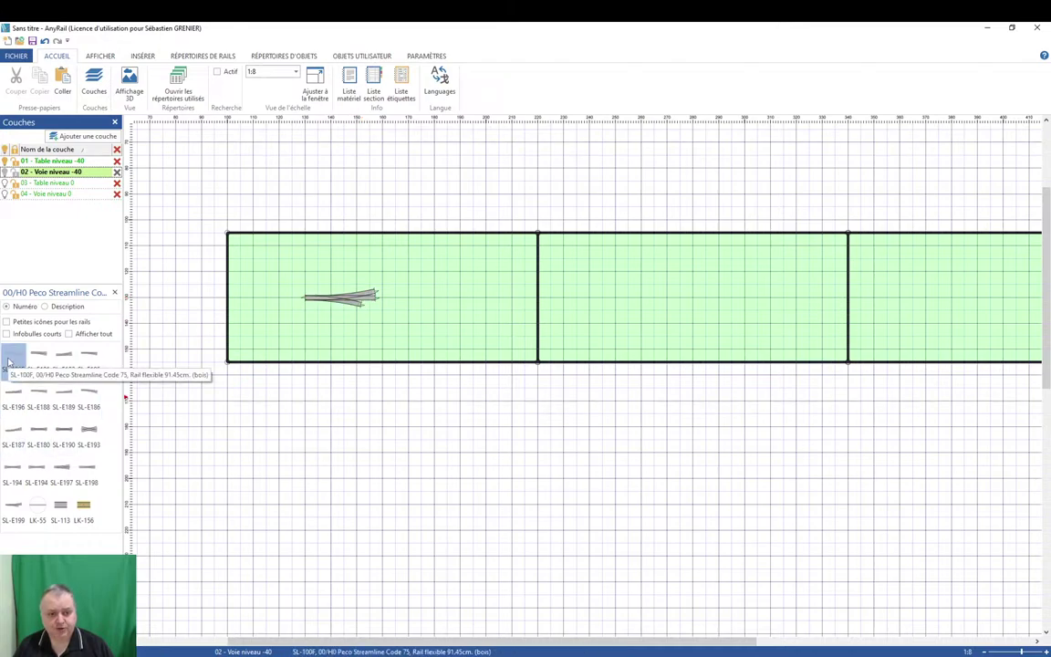
drag(9, 362, 500, 305)
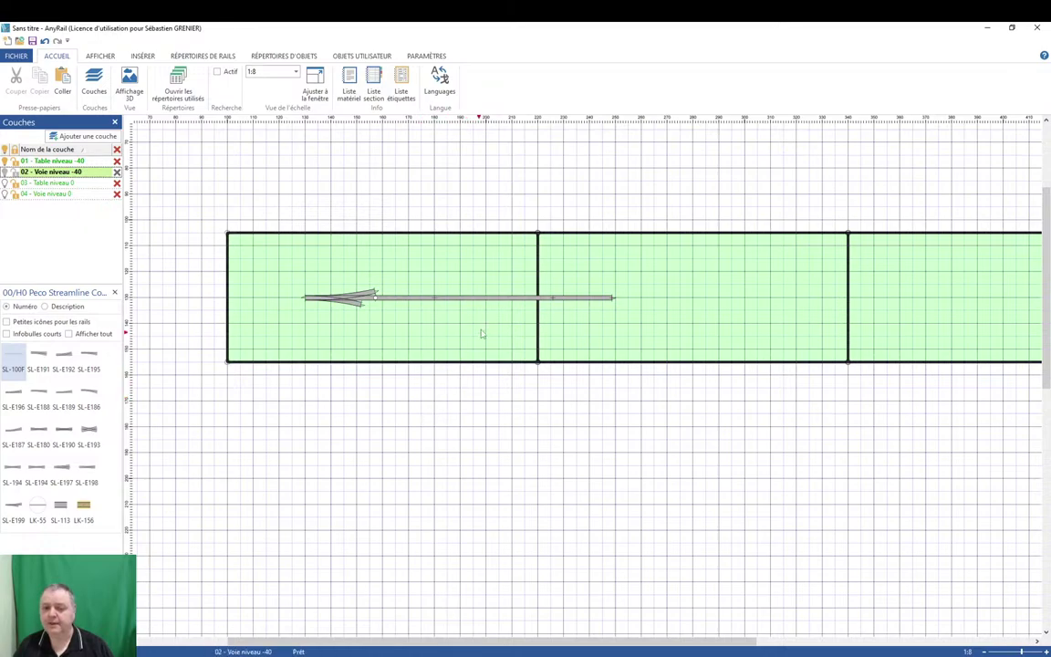
Check the height setting of the SL-100F flex track connected to the three-way turnout.
click(493, 297)
right_click(494, 299)
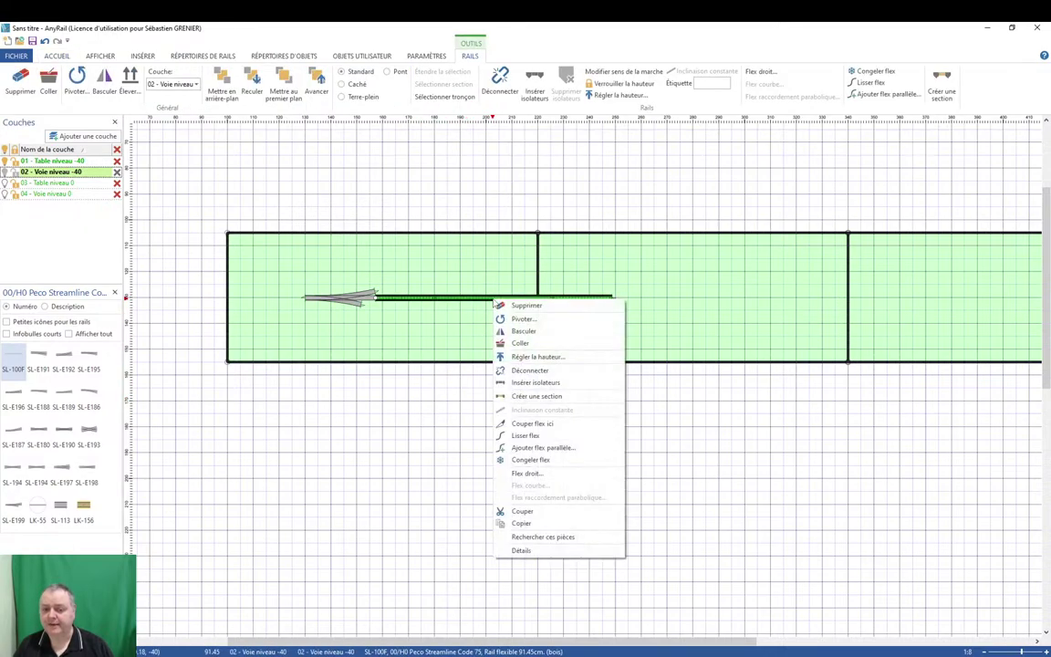
click(563, 357)
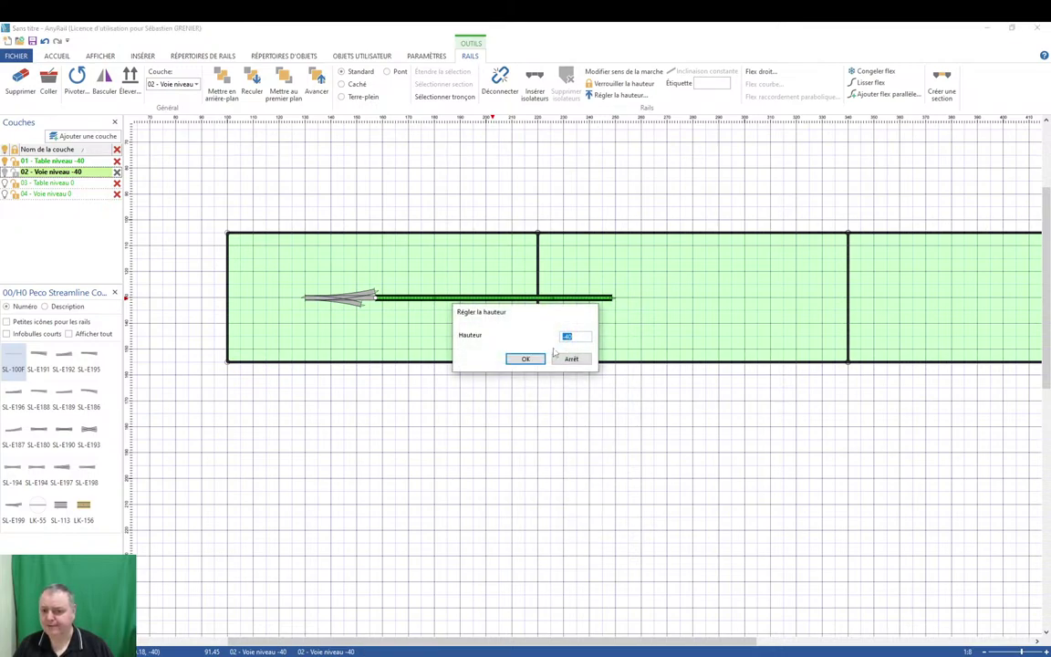
click(569, 360)
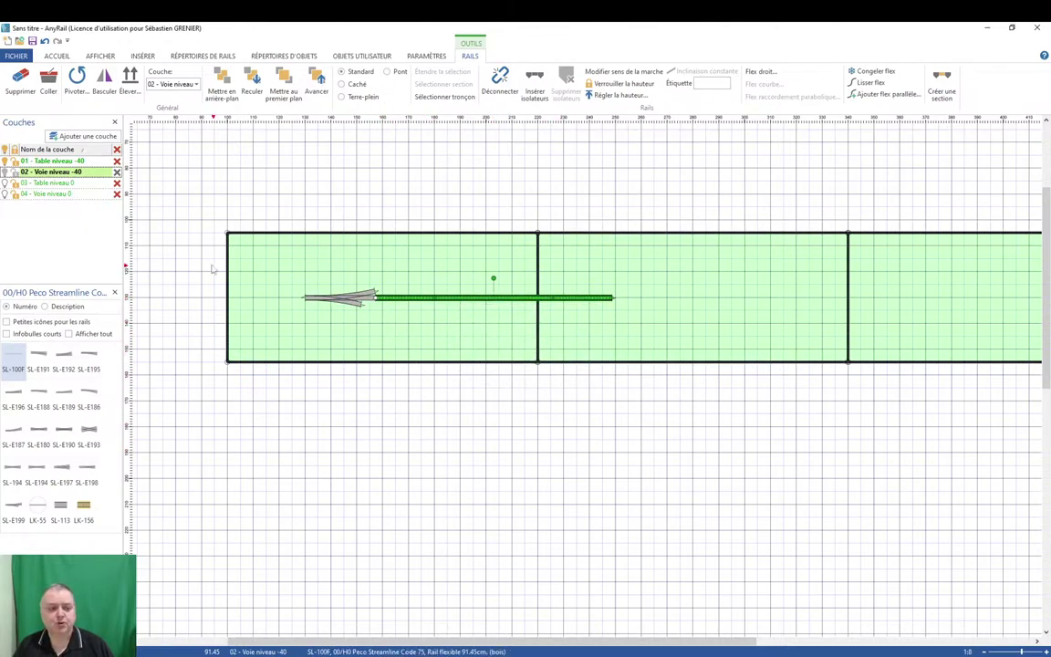
Chain three SL-E195 right-hand turnouts along the upper diverging branch of the three-way turnout.
click(89, 355)
click(401, 302)
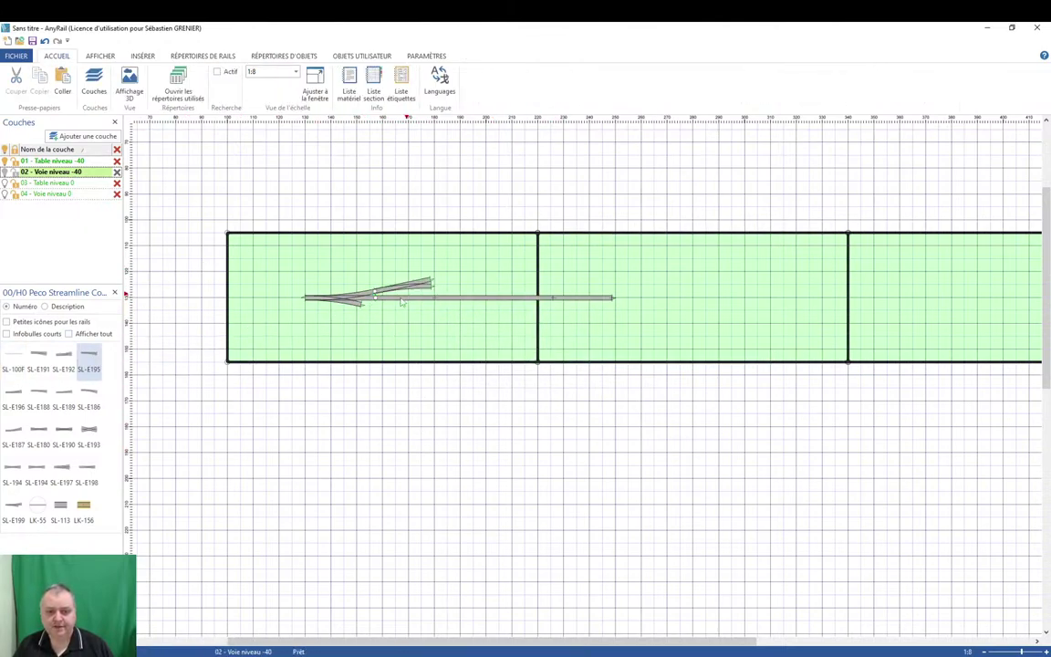
click(89, 353)
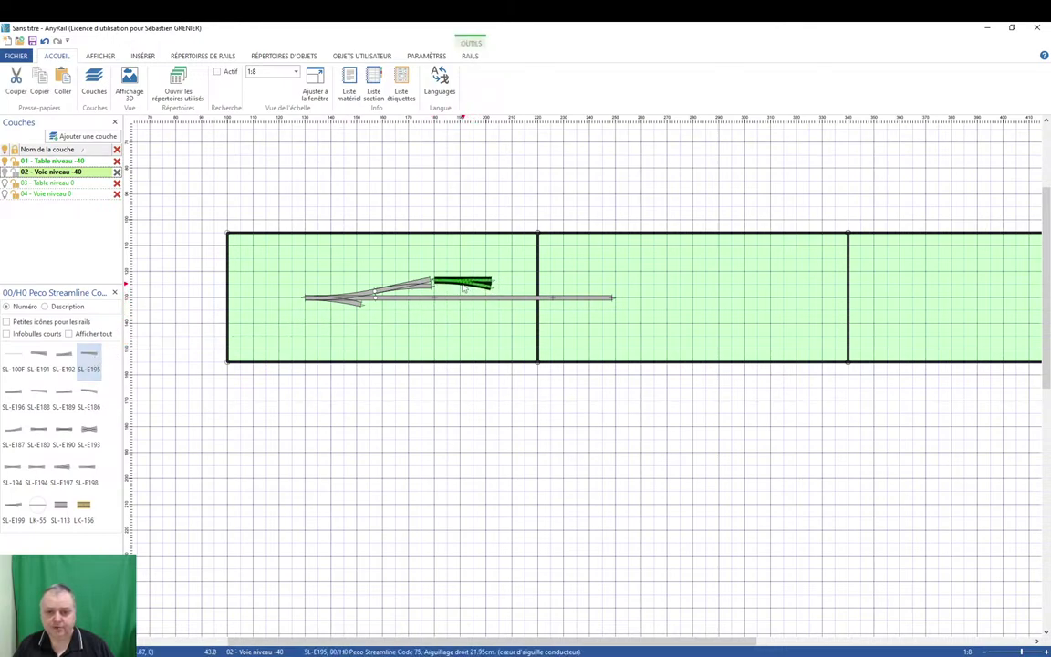
click(462, 286)
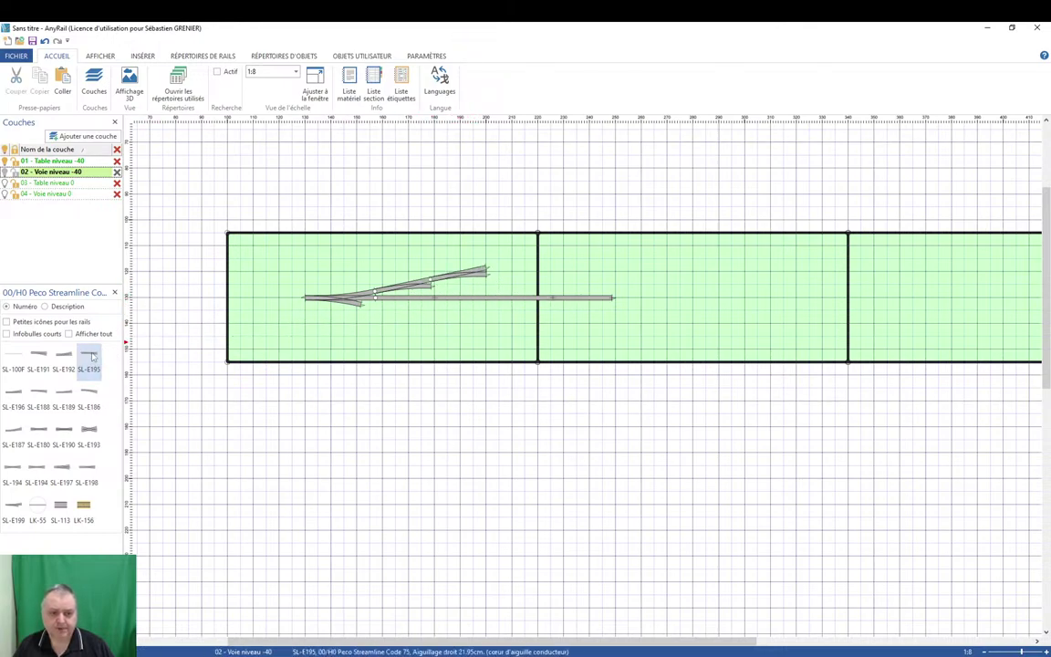
click(539, 262)
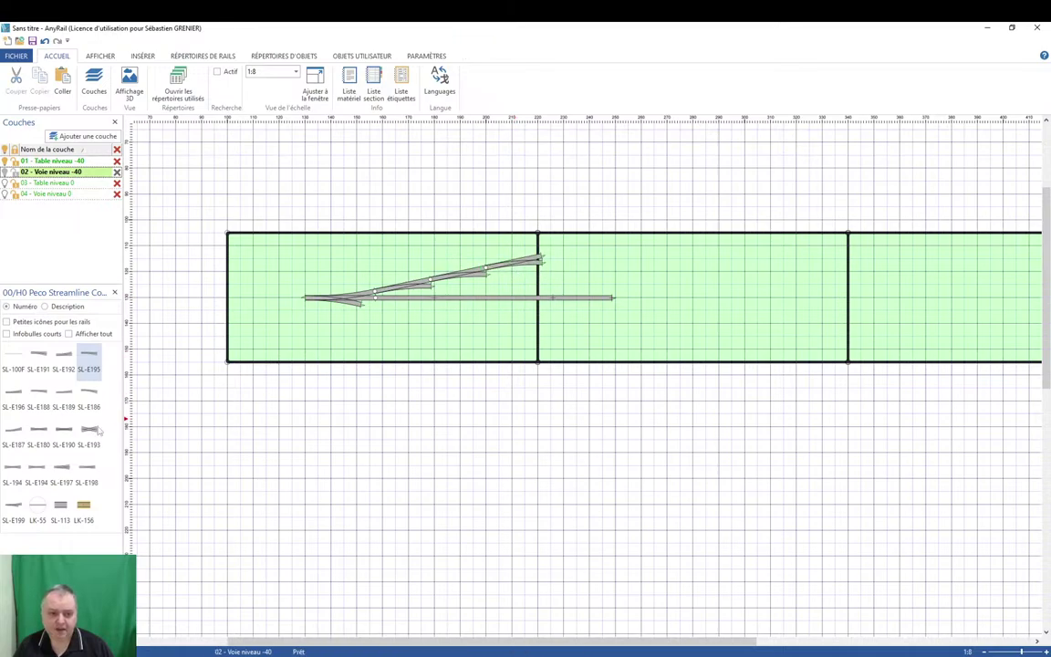
Chain three SL-E196 left-hand turnouts along the lower diverging branch of the three-way turnout.
click(16, 395)
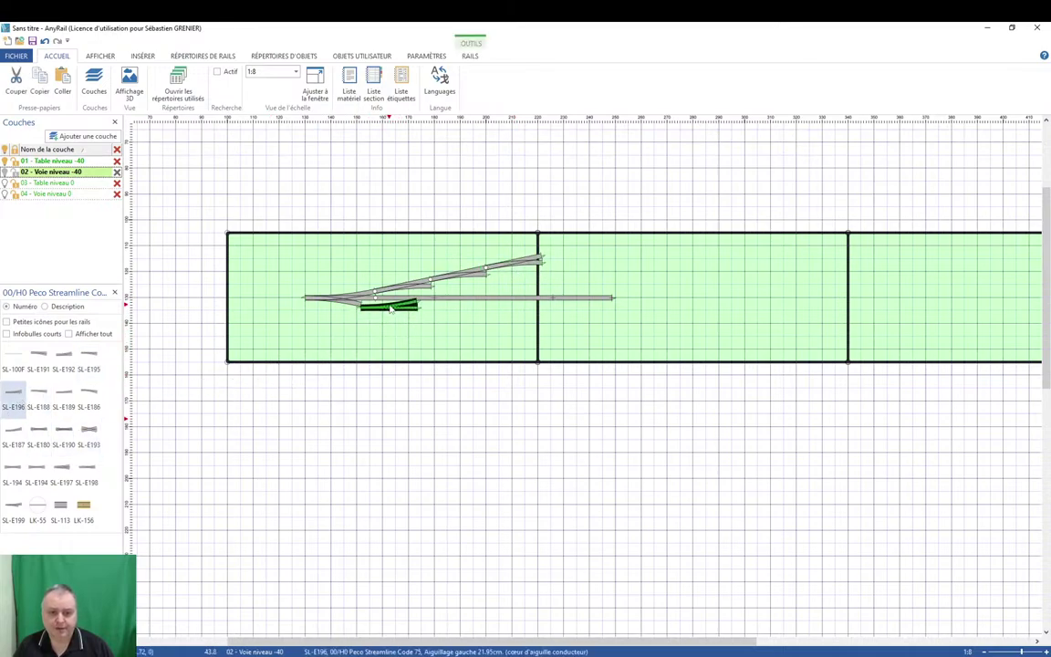
click(391, 309)
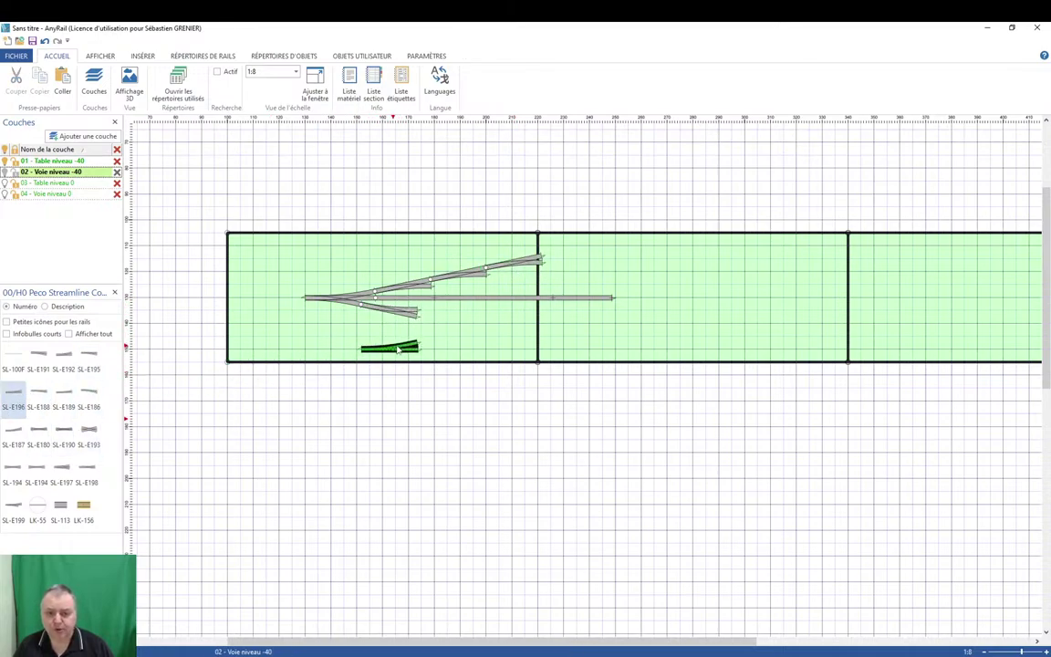
click(441, 318)
click(16, 394)
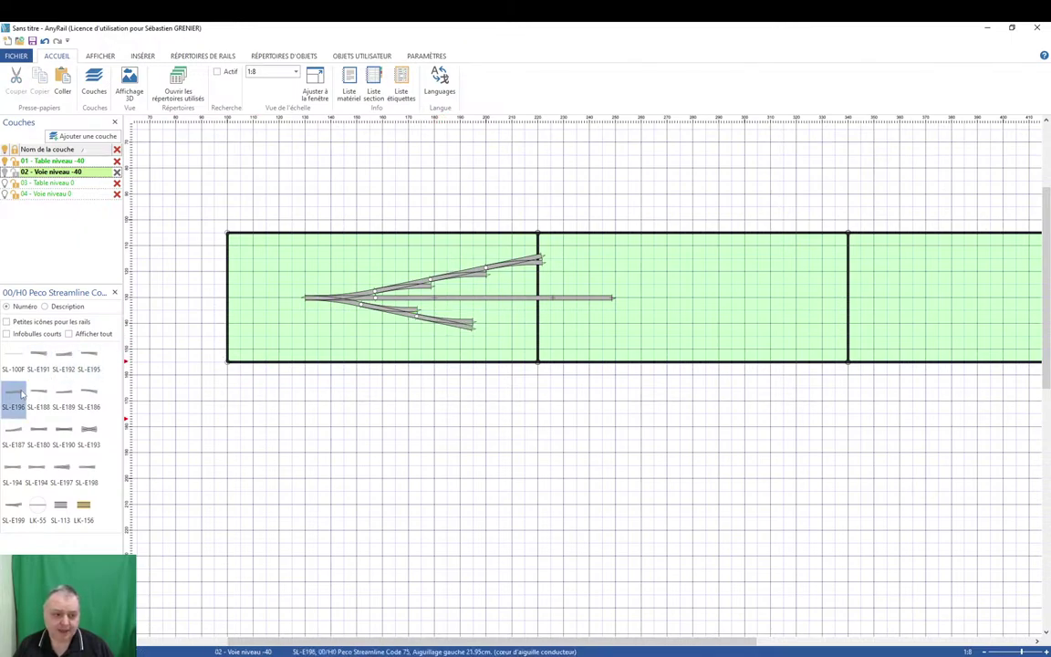
click(499, 350)
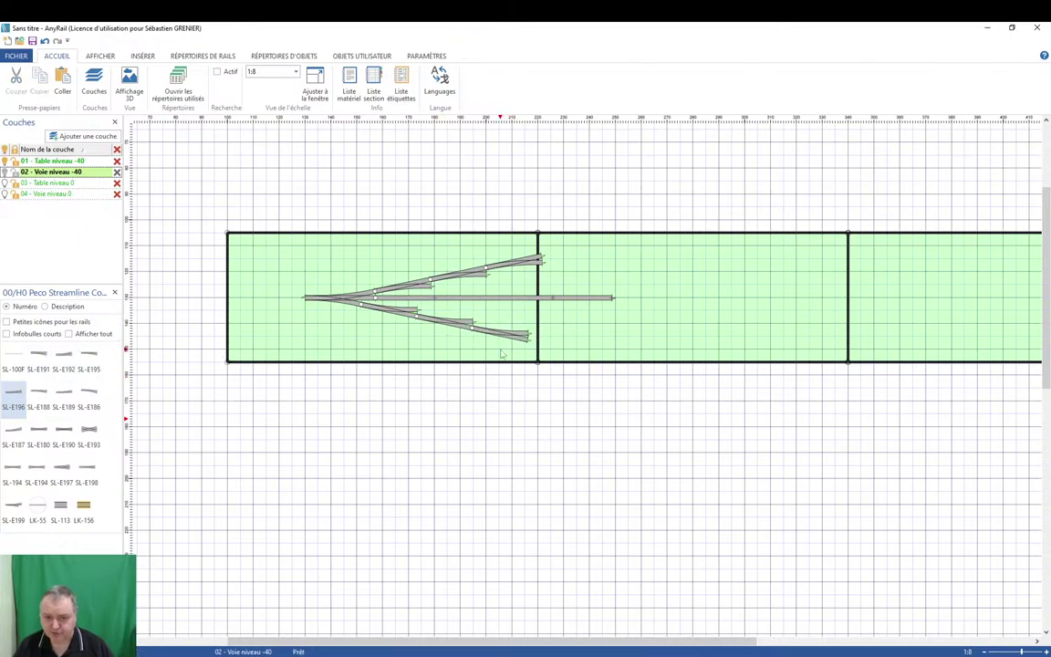
Copy the middle SL-100F flex track and connect copies to the horizontal branches of the first SL-E196 and first SL-E195 turnouts.
click(472, 301)
key(ctrl+c)
key(ctrl+v)
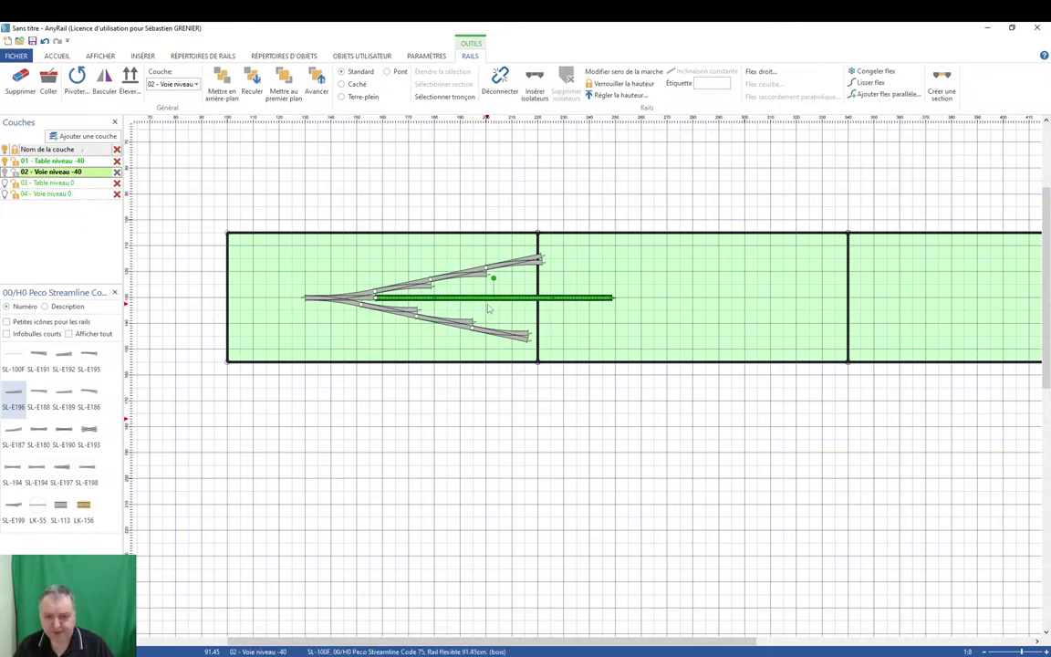
click(523, 312)
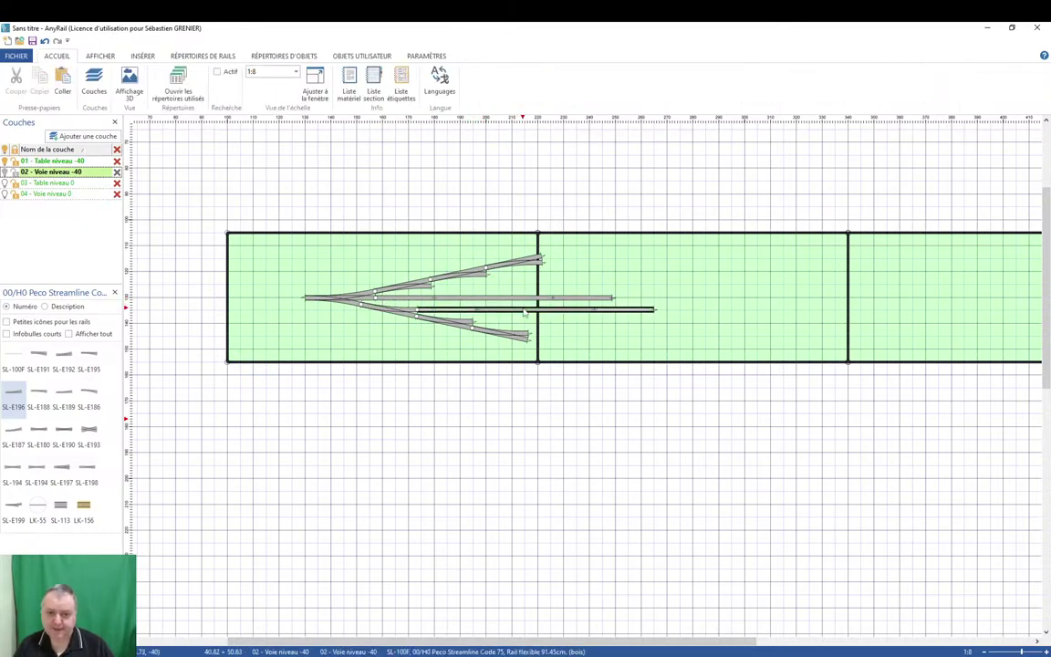
key(ctrl+v)
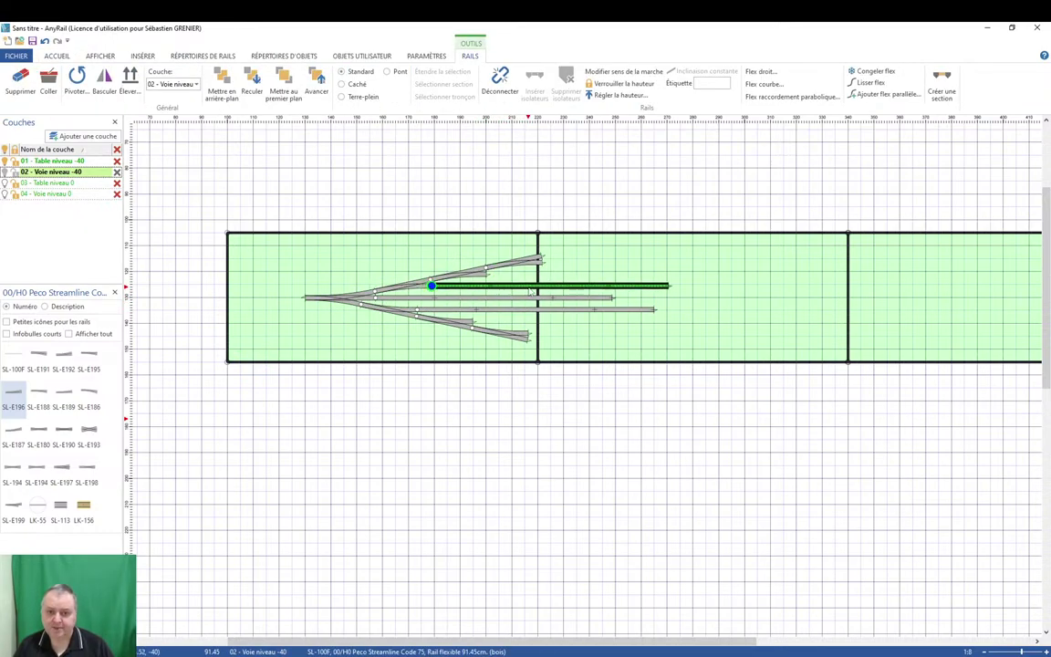
click(528, 293)
Connect copies of the flex track to the horizontal branches of the second and third SL-E195 turnouts.
key(ctrl+v)
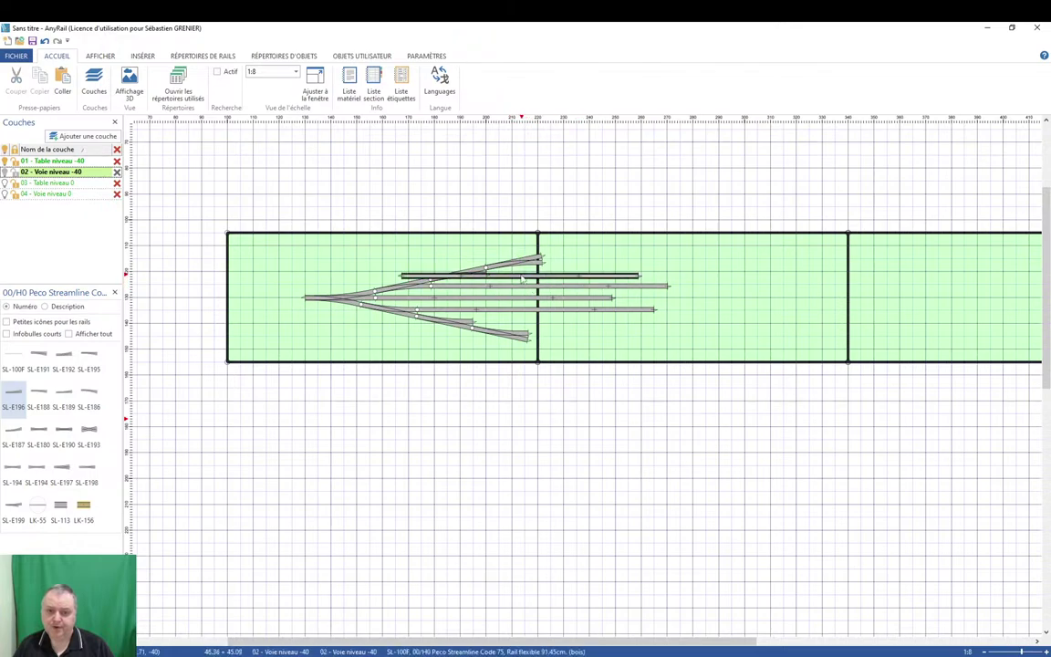
drag(513, 276, 601, 281)
click(601, 278)
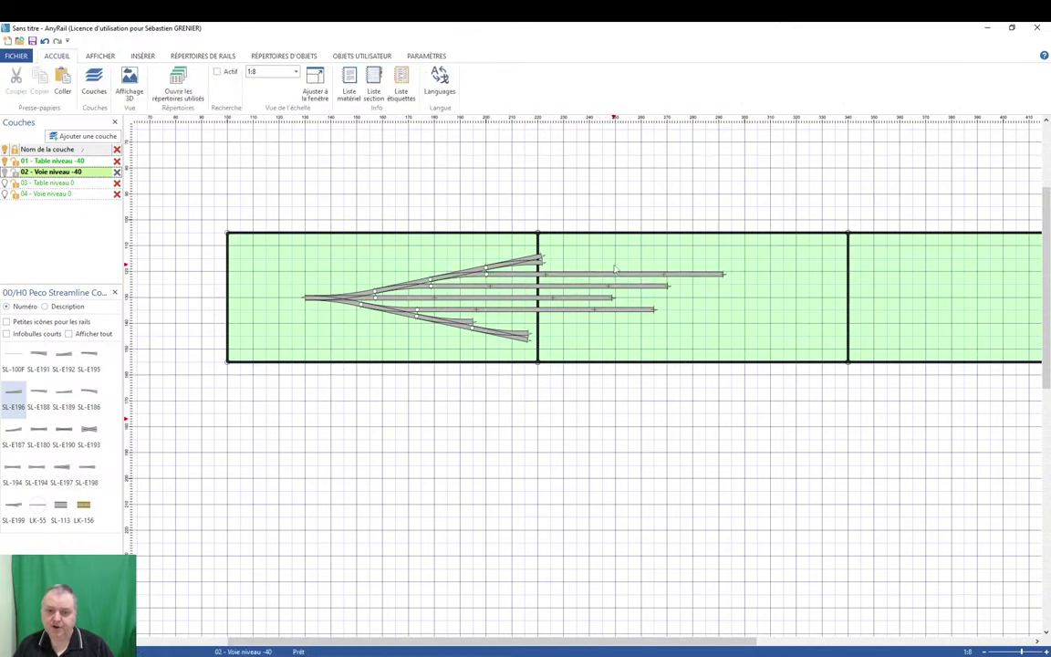
key(ctrl+v)
click(597, 266)
drag(596, 266, 673, 266)
Place another SL-100F flex track as the outermost upper siding, parallel to its neighbour and beyond the last SL-E195 turnout.
key(ctrl+v)
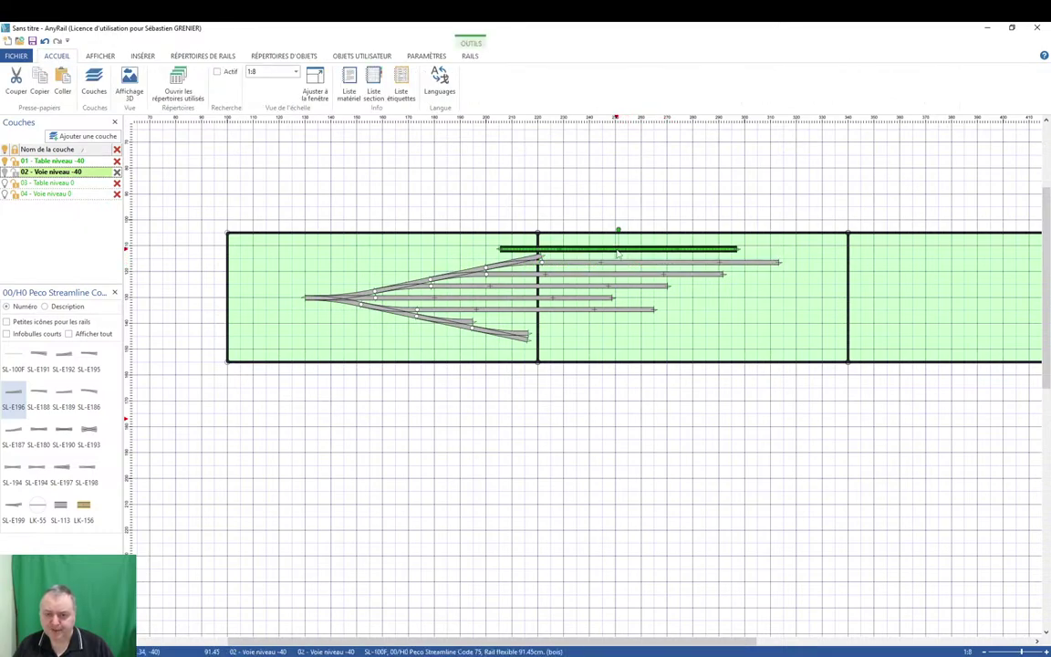
key(Escape)
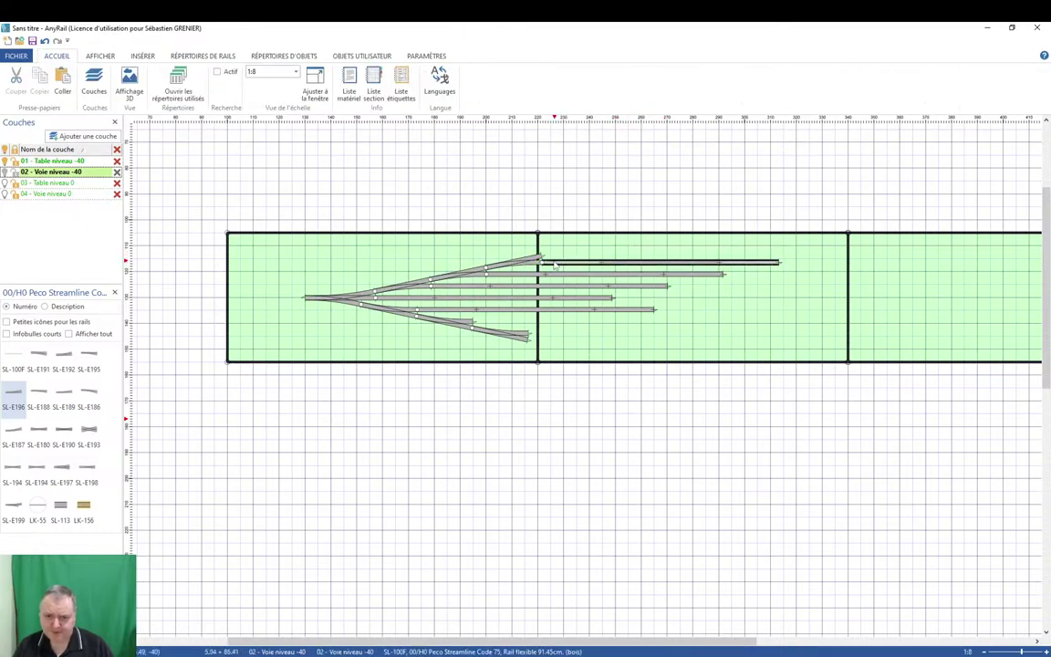
click(525, 262)
drag(538, 262, 719, 255)
click(599, 266)
click(584, 249)
click(577, 250)
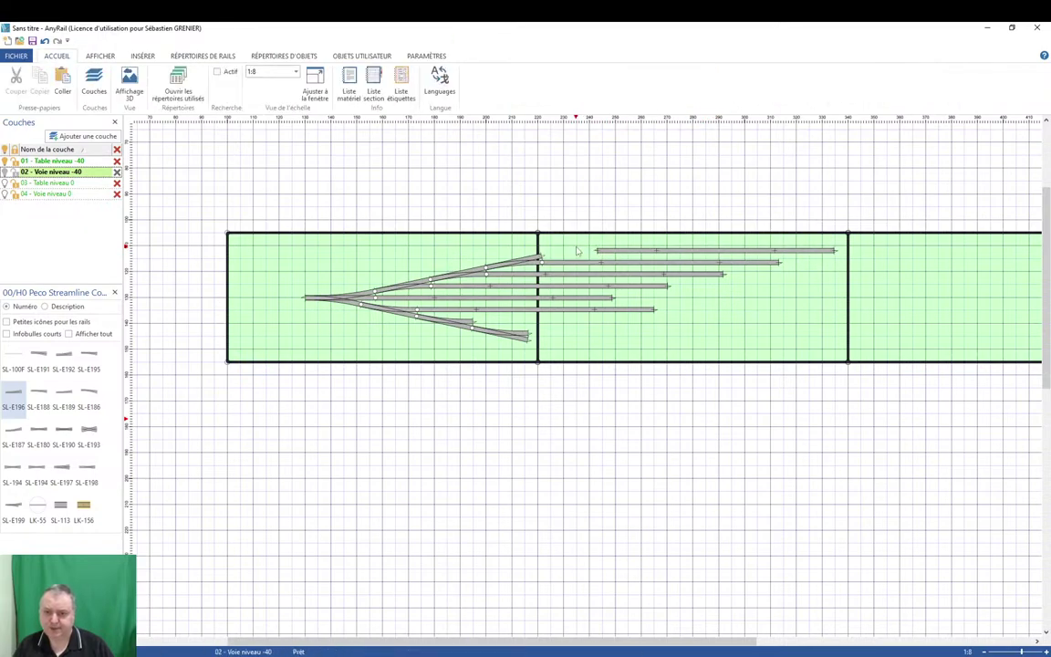
Bridge the gap between the last SL-E195 turnout and the outermost upper siding with a flex track, and smooth it.
key(ctrl+v)
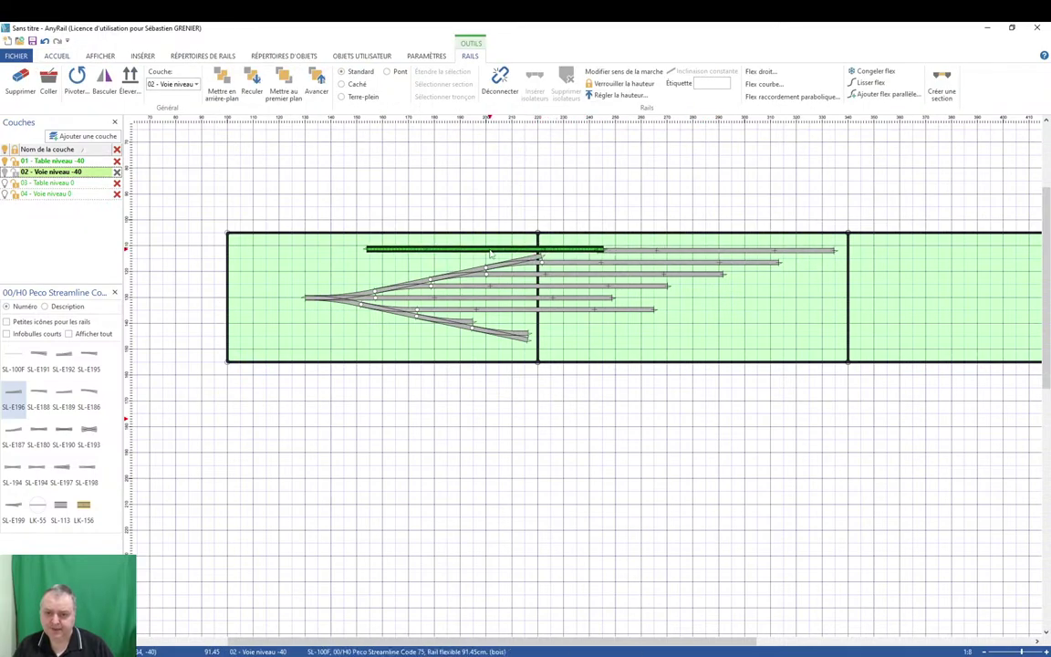
click(490, 254)
drag(360, 249, 546, 248)
right_click(560, 251)
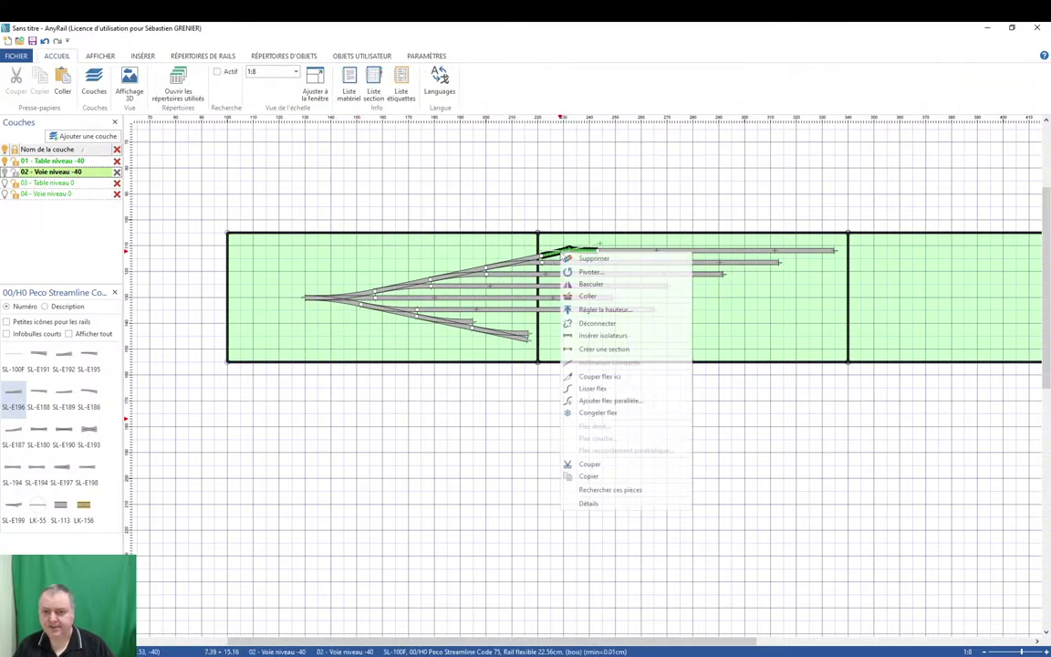
click(593, 388)
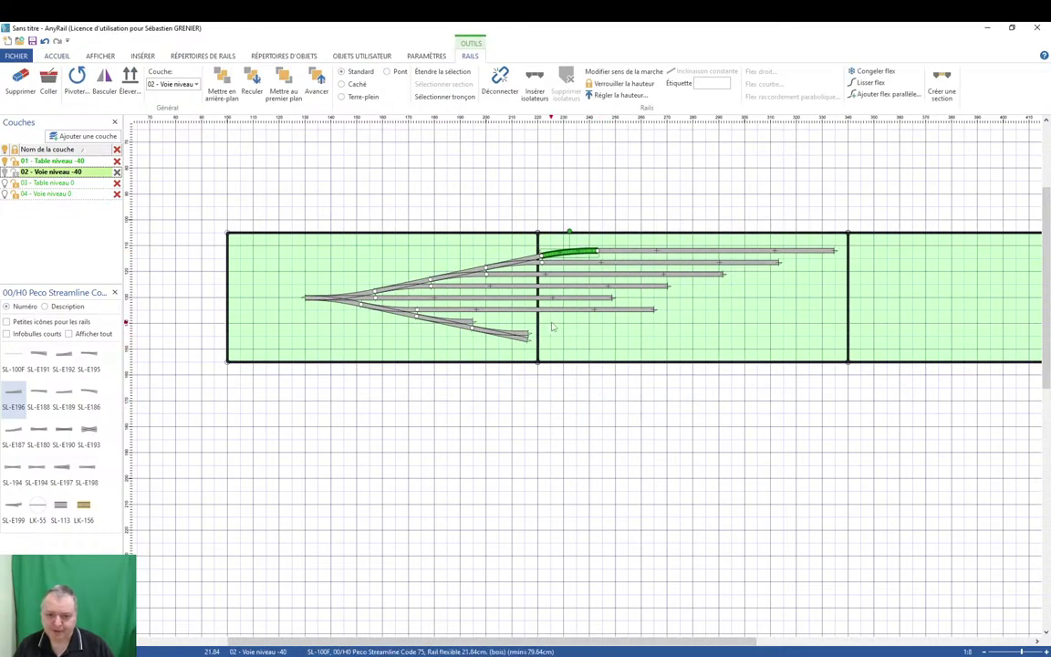
Extend the lower ladder with an extra turnout and connect flex track copies to its three remaining horizontal branches.
drag(501, 331, 706, 347)
click(580, 317)
click(580, 311)
key(ctrl+c)
key(ctrl+v)
click(591, 334)
key(ctrl+v)
click(655, 348)
key(ctrl+v)
click(703, 350)
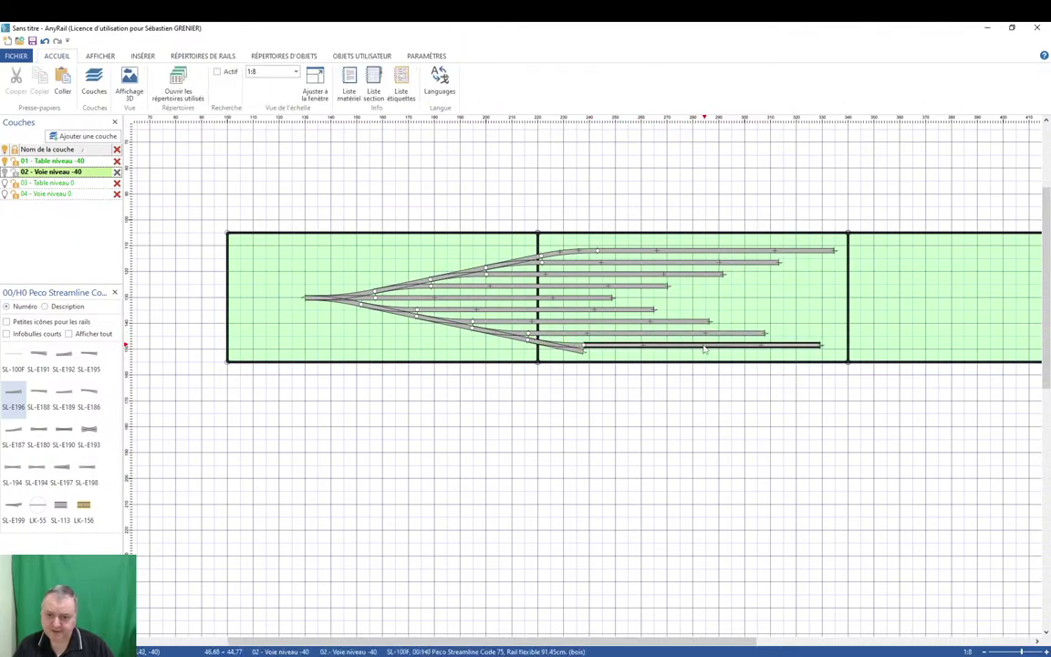
Delete the extra turnout from the lower ladder, bridge the gap to the outermost siding with a flex track, and smooth it.
click(553, 347)
key(Delete)
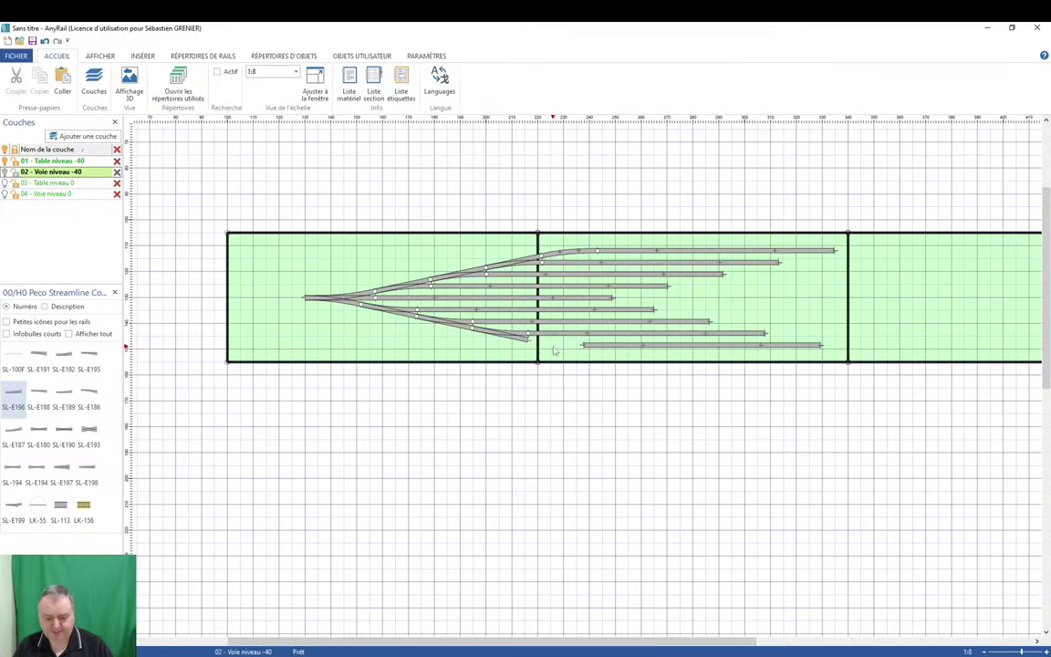
key(ctrl+v)
drag(554, 349, 466, 347)
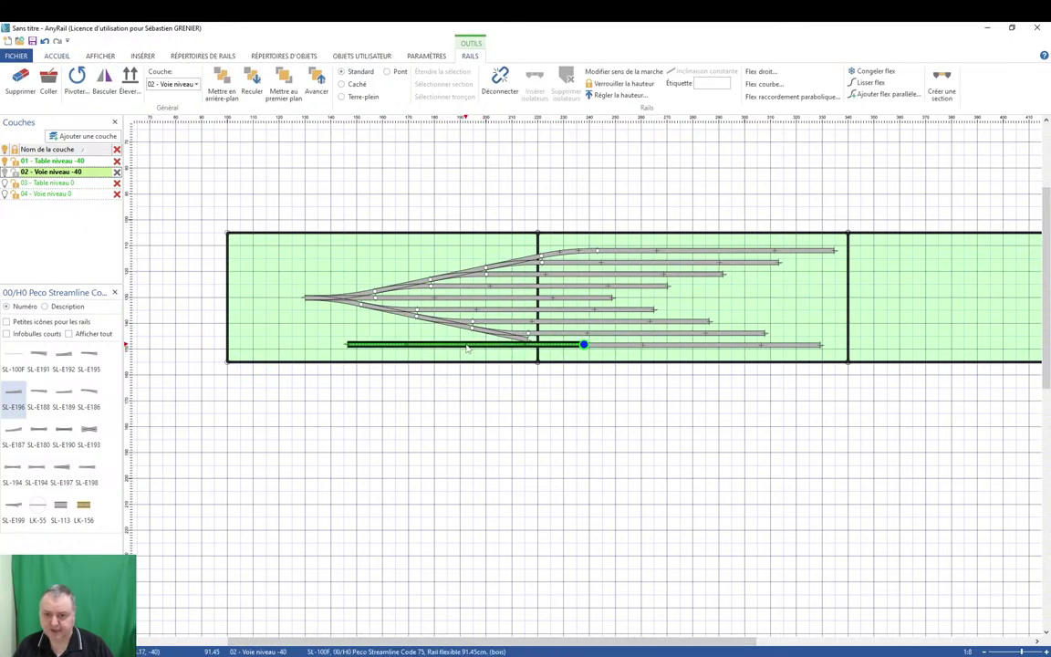
key(ctrl+z)
key(ctrl+z)
key(ctrl+z)
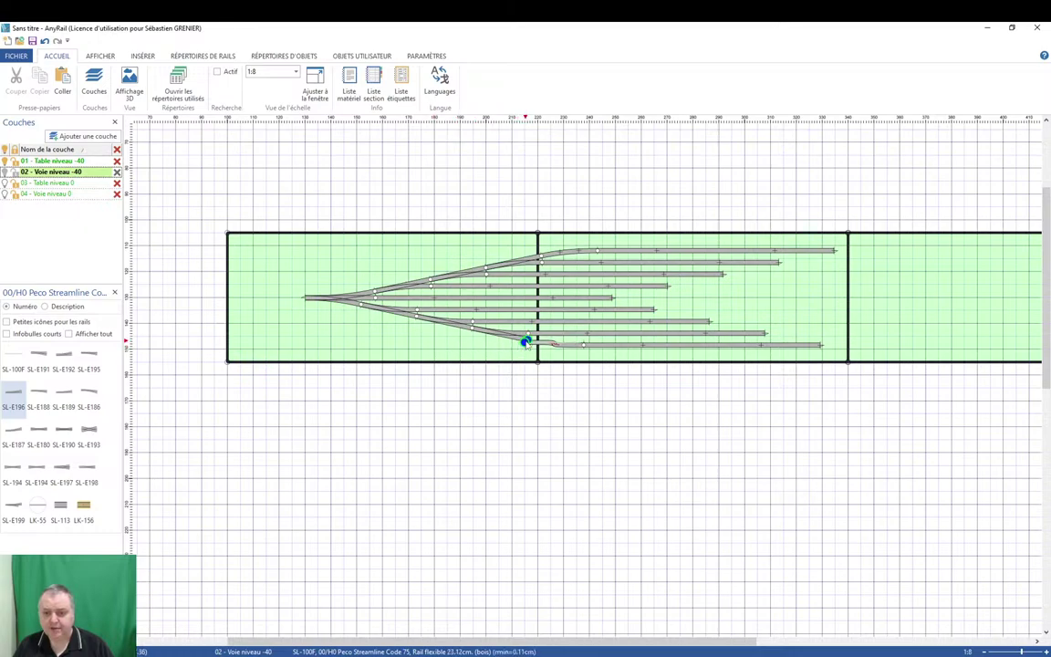
right_click(556, 347)
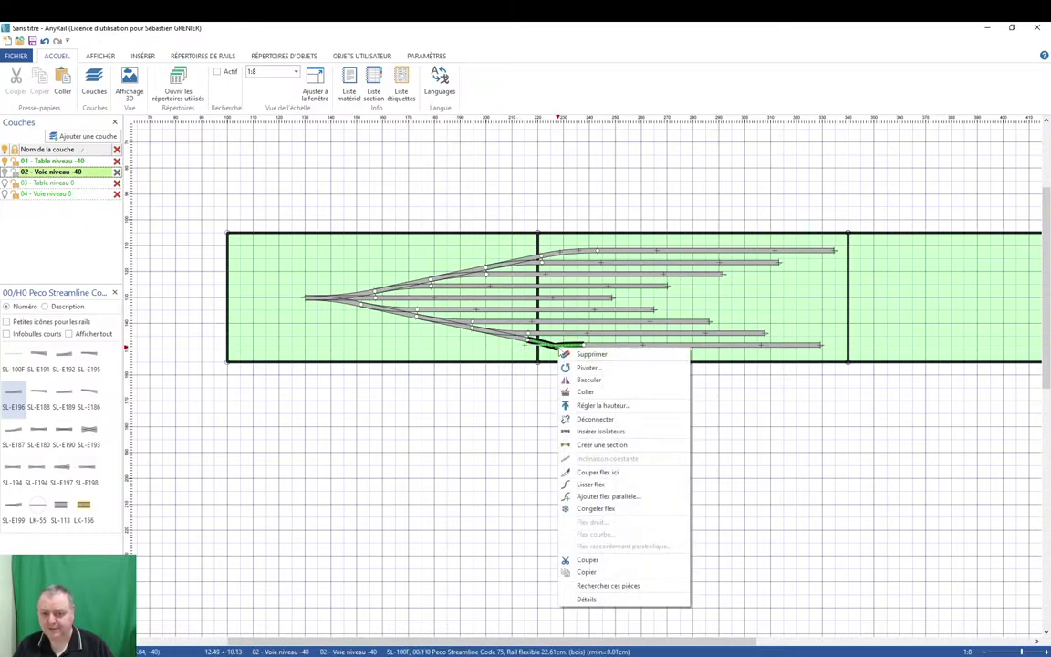
click(602, 444)
click(595, 480)
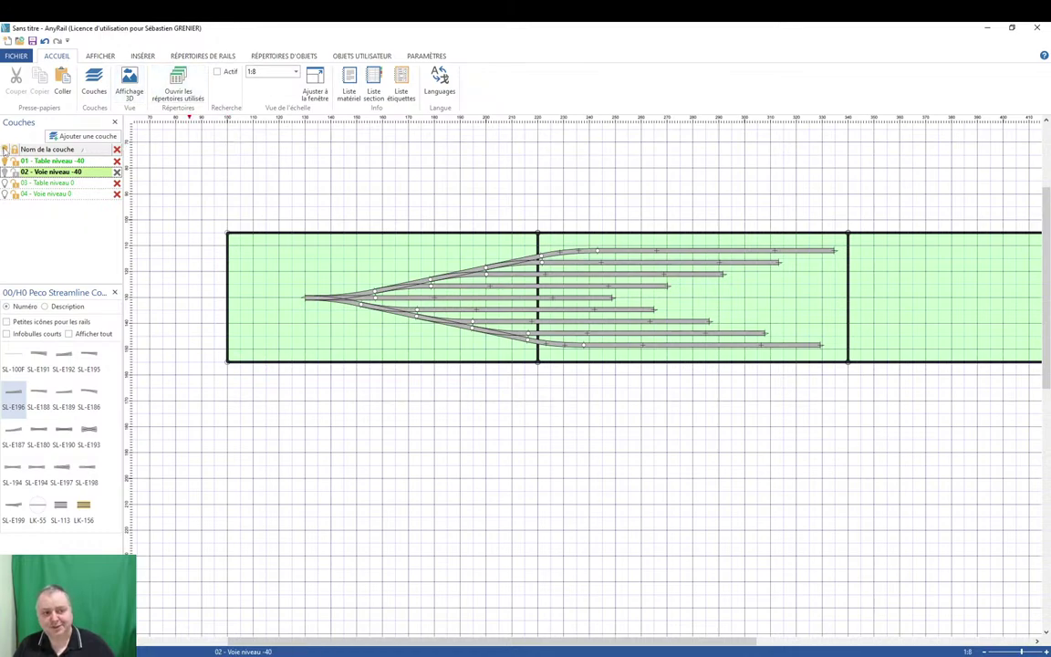
Redisplay every layer and inspect the level -40 yard beneath the level 0 tracks in 3D, with Terre hidden and then shown.
click(6, 149)
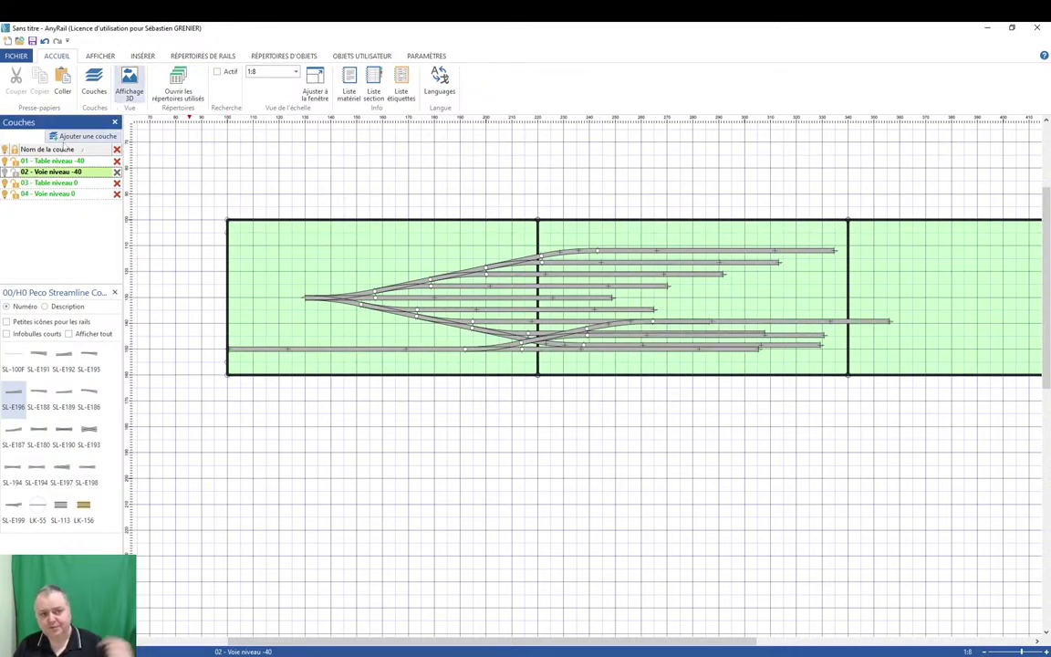
click(131, 79)
drag(291, 553, 555, 513)
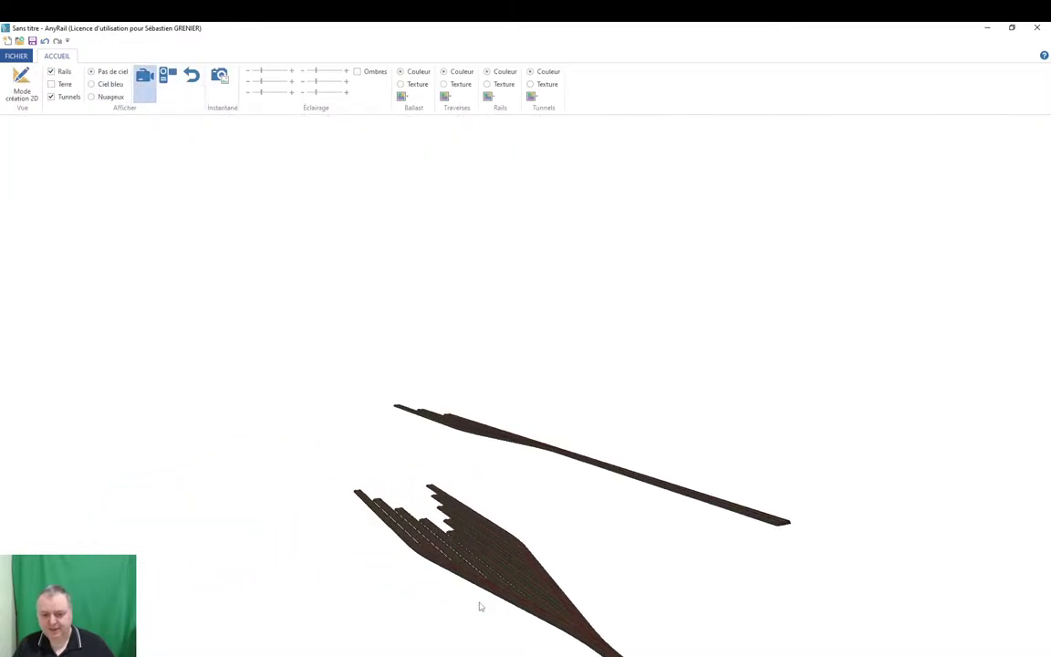
drag(515, 532, 409, 462)
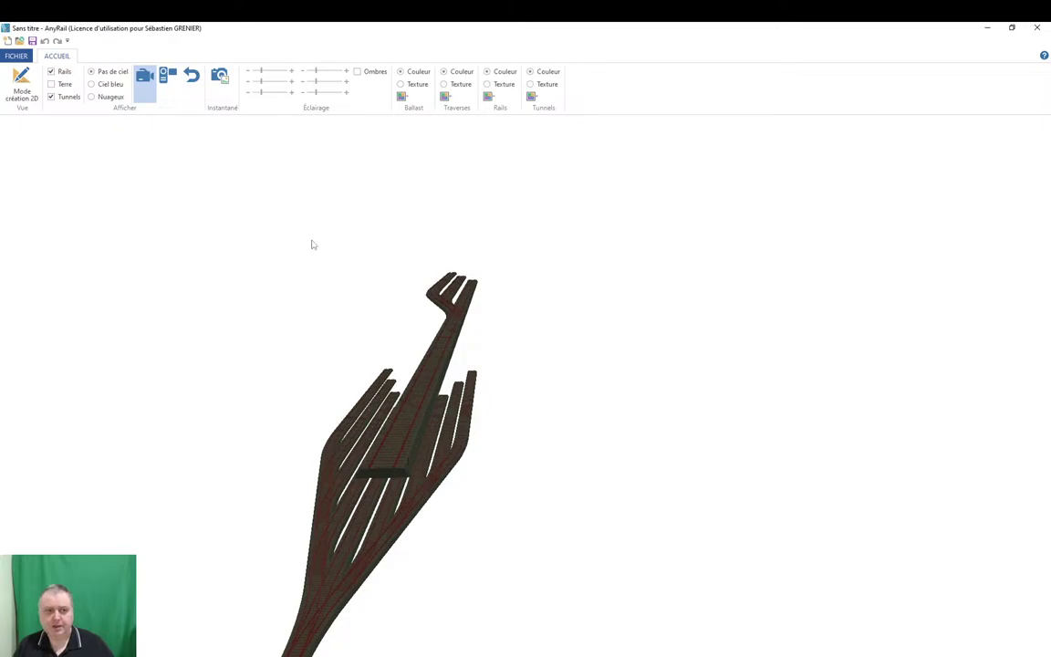
click(52, 84)
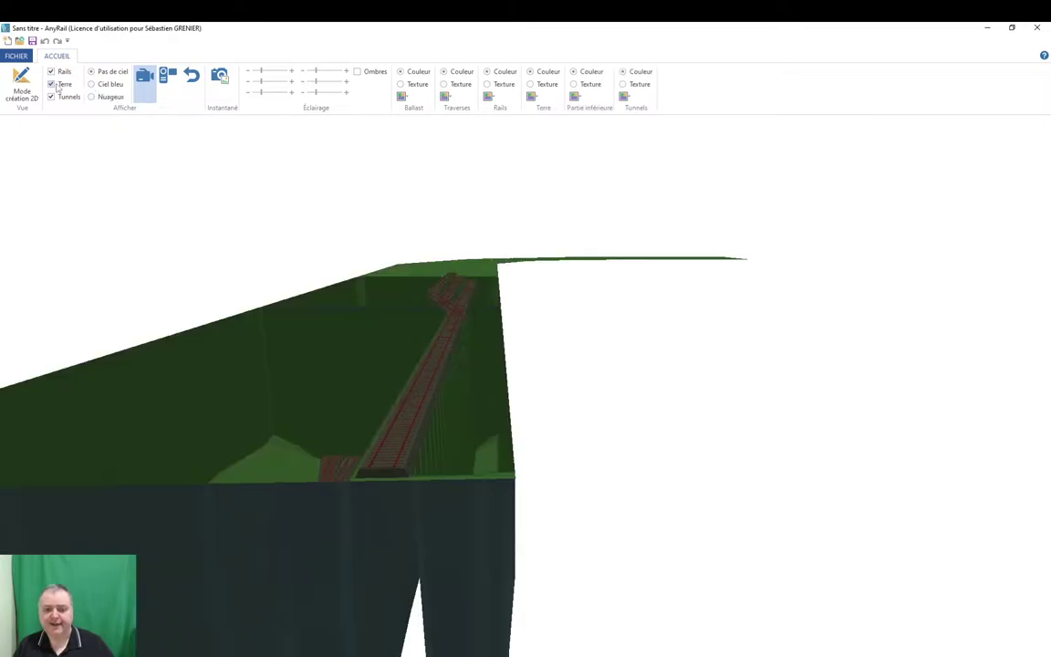
Hide Terre in 3D, inspect the tracks of both levels from several angles, and return to the 2D plan.
drag(250, 355, 364, 407)
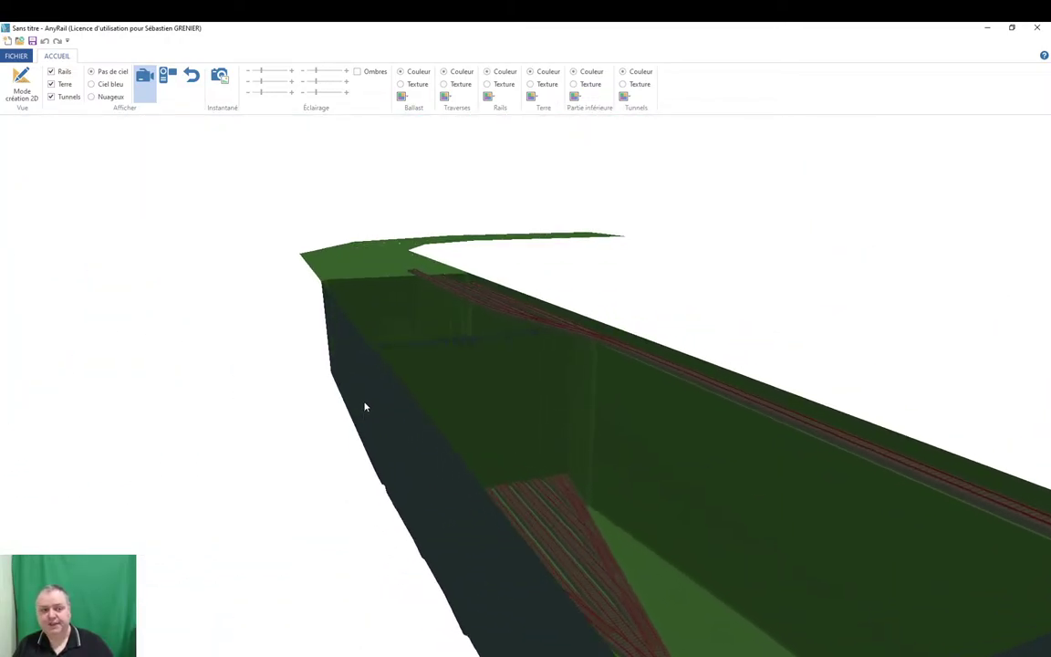
click(51, 84)
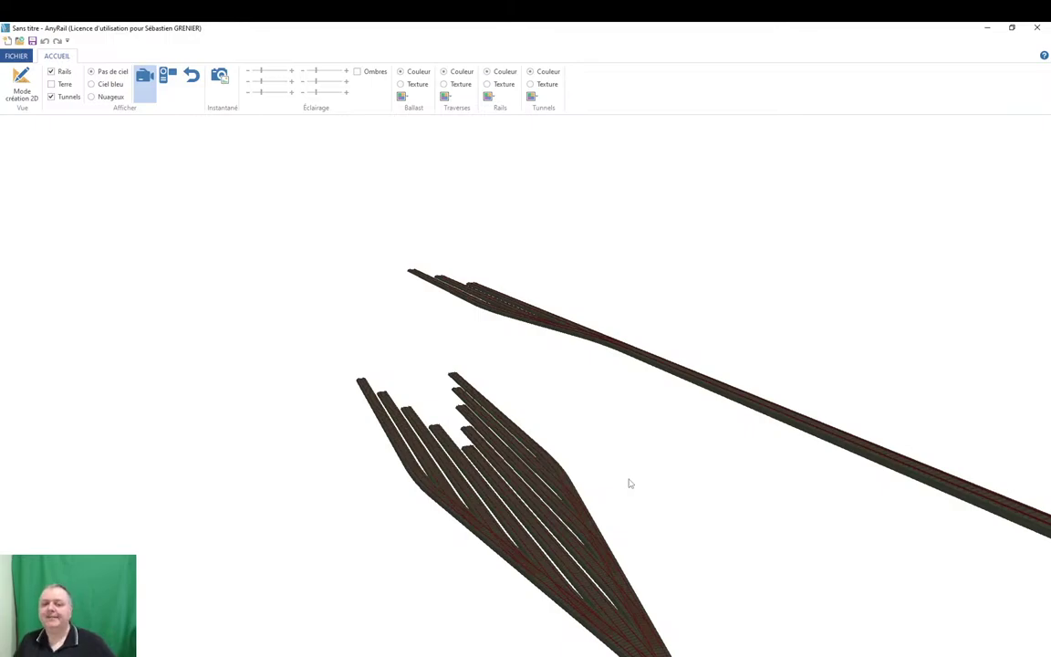
scroll(609, 436, down, 5)
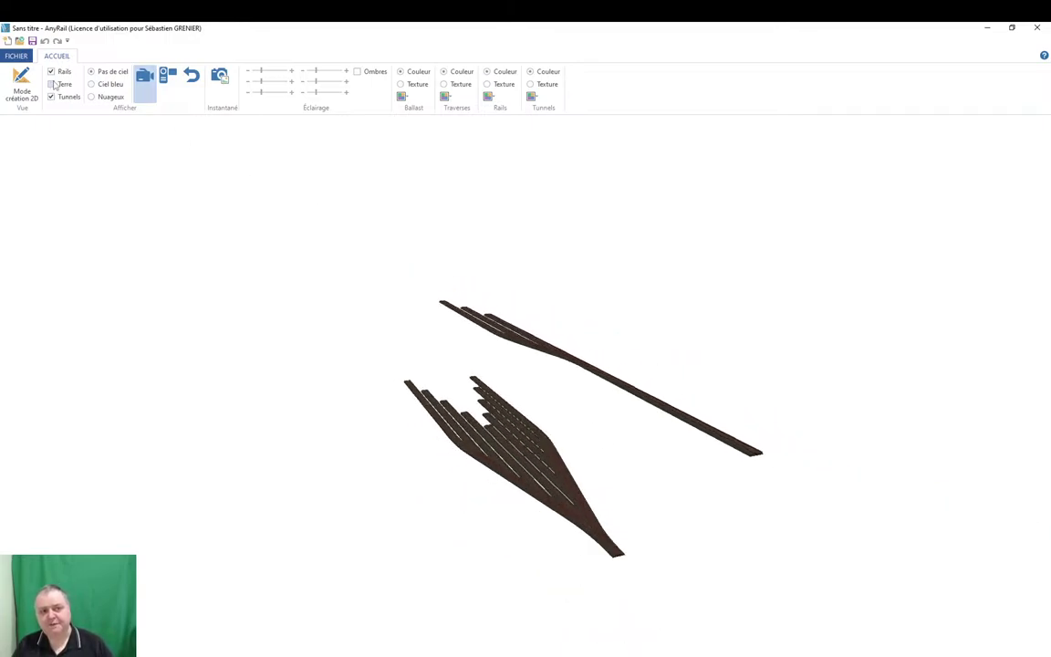
mouse_move(515, 433)
mouse_down()
mouse_move(619, 455)
mouse_move(498, 432)
mouse_move(518, 443)
mouse_up()
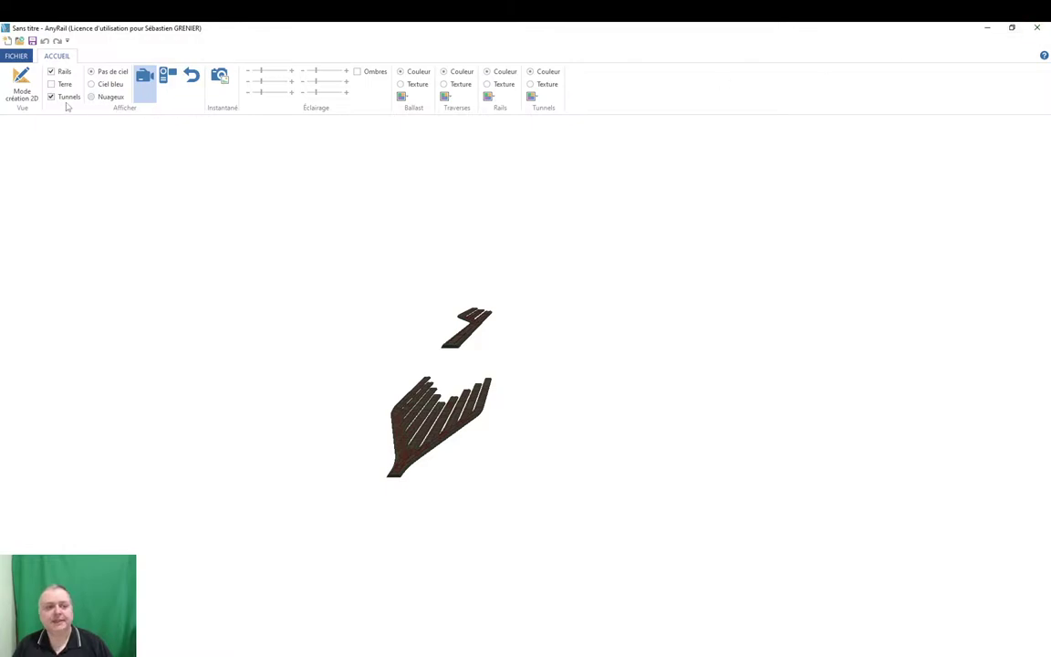
click(22, 84)
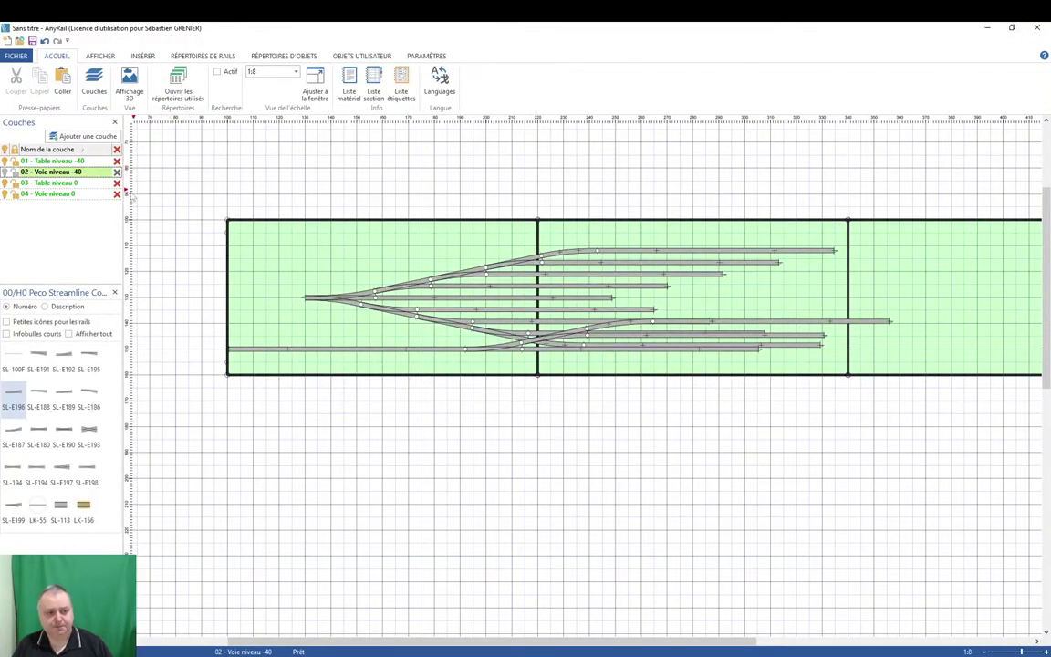
Show only the level 0 table and track layers, and make 04 - Voie niveau 0 the active layer.
click(6, 150)
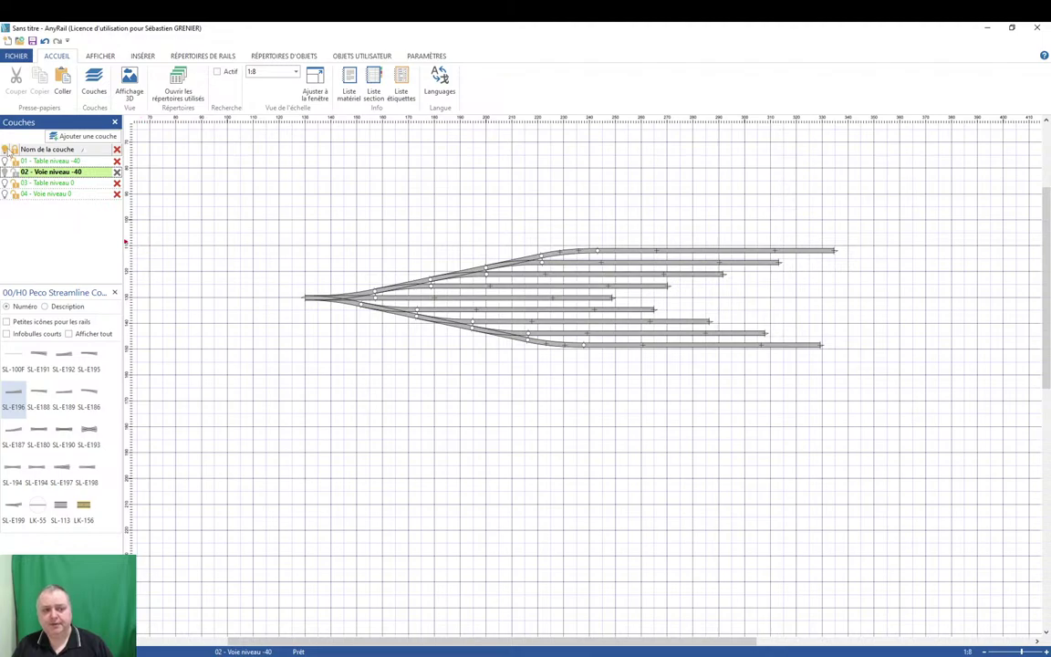
click(48, 182)
click(46, 194)
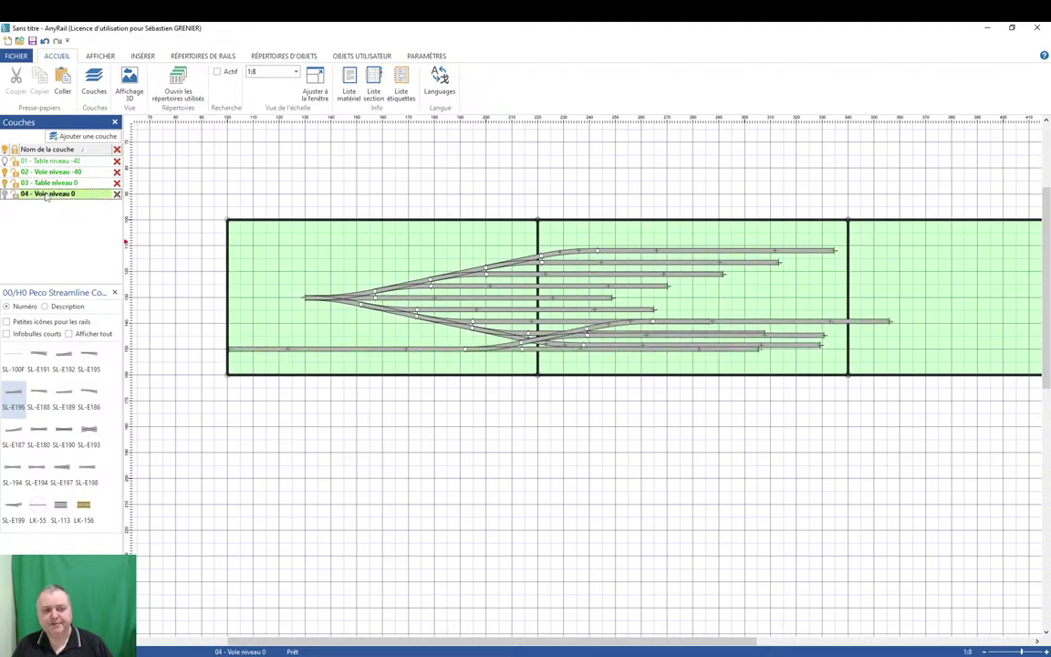
click(5, 172)
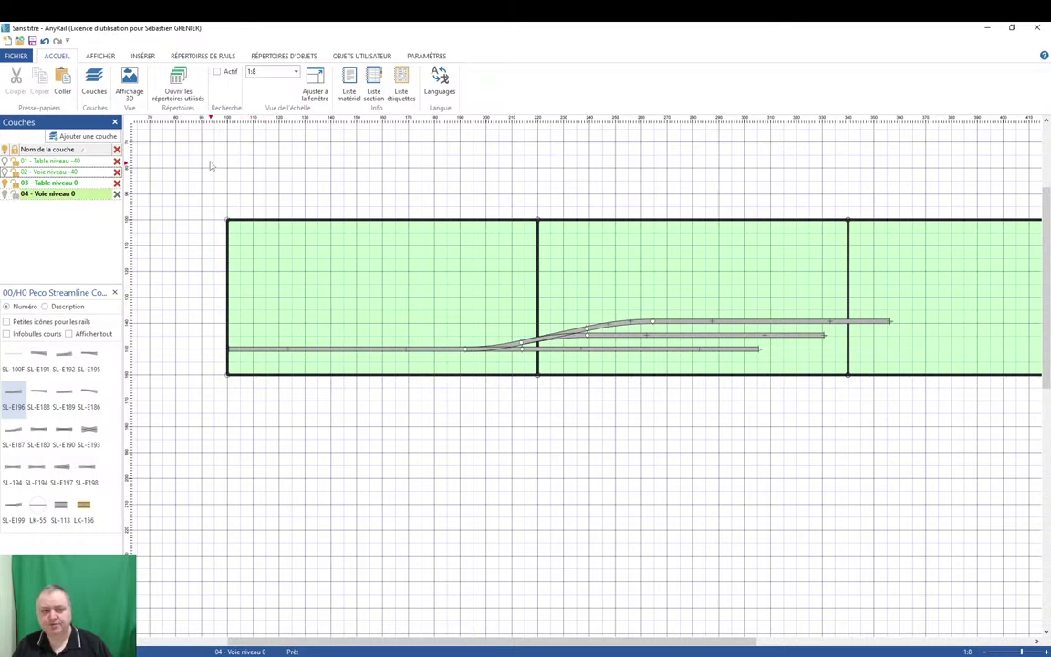
View the level 0 table and tracks in 3D with Terre shown, and return to the 2D plan.
click(129, 81)
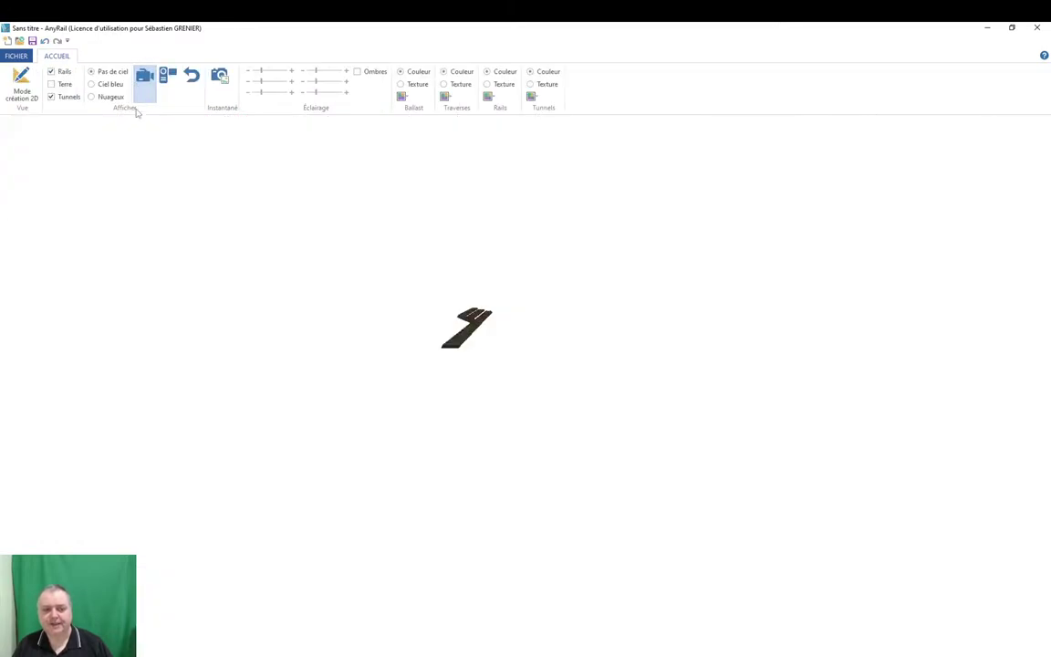
click(52, 84)
drag(443, 342, 493, 382)
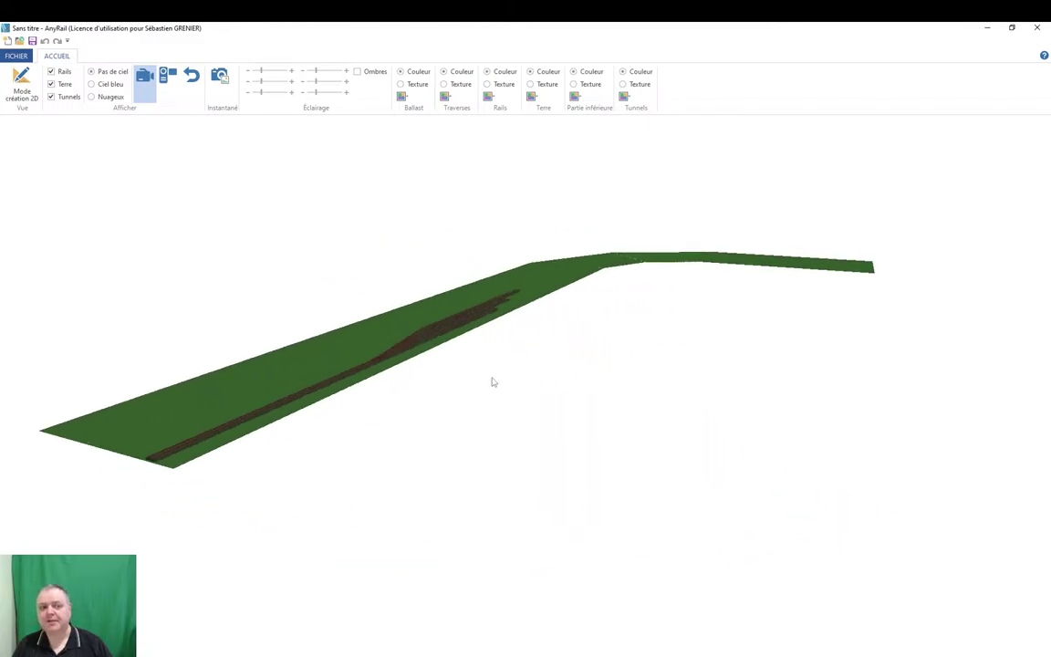
click(22, 84)
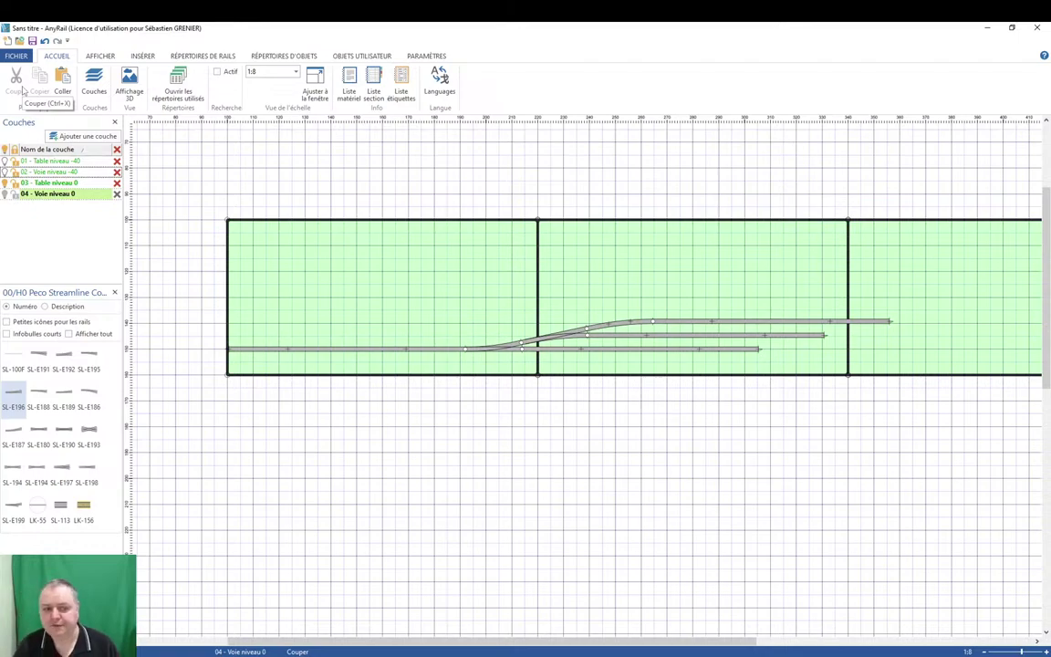
Redisplay all the layers with the whole table layout in view.
scroll(663, 342, down, 1)
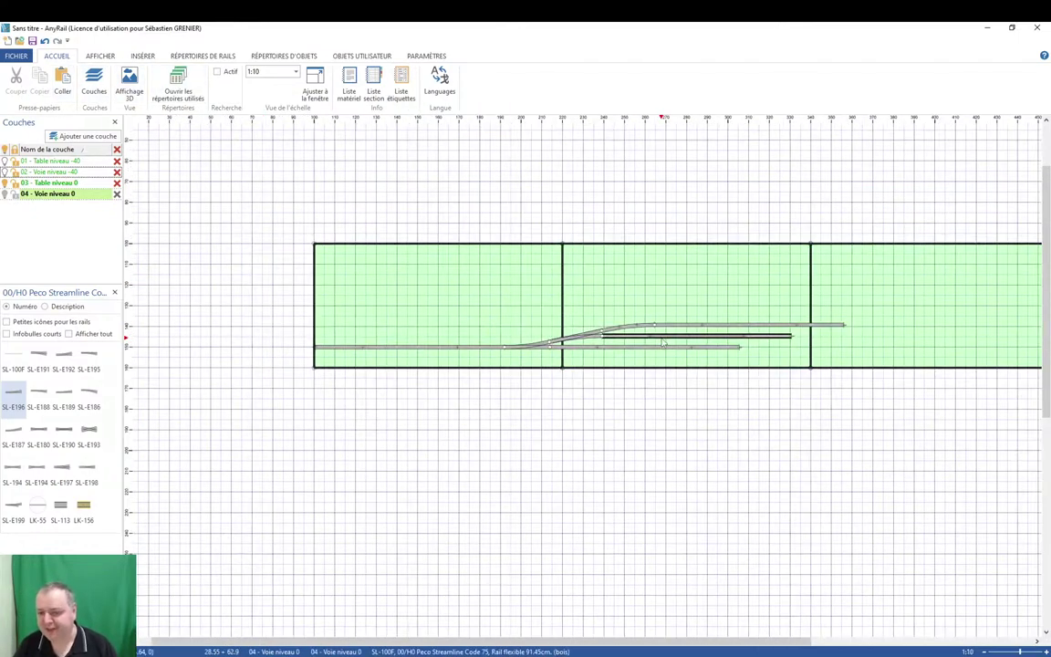
scroll(663, 343, down, 1)
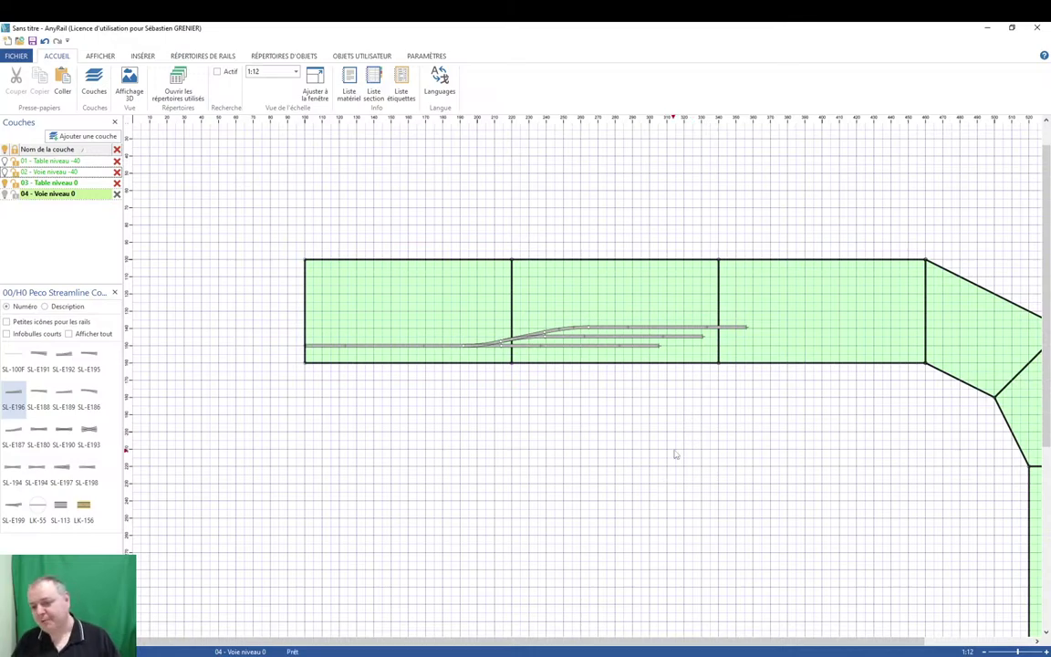
scroll(675, 453, down, 1)
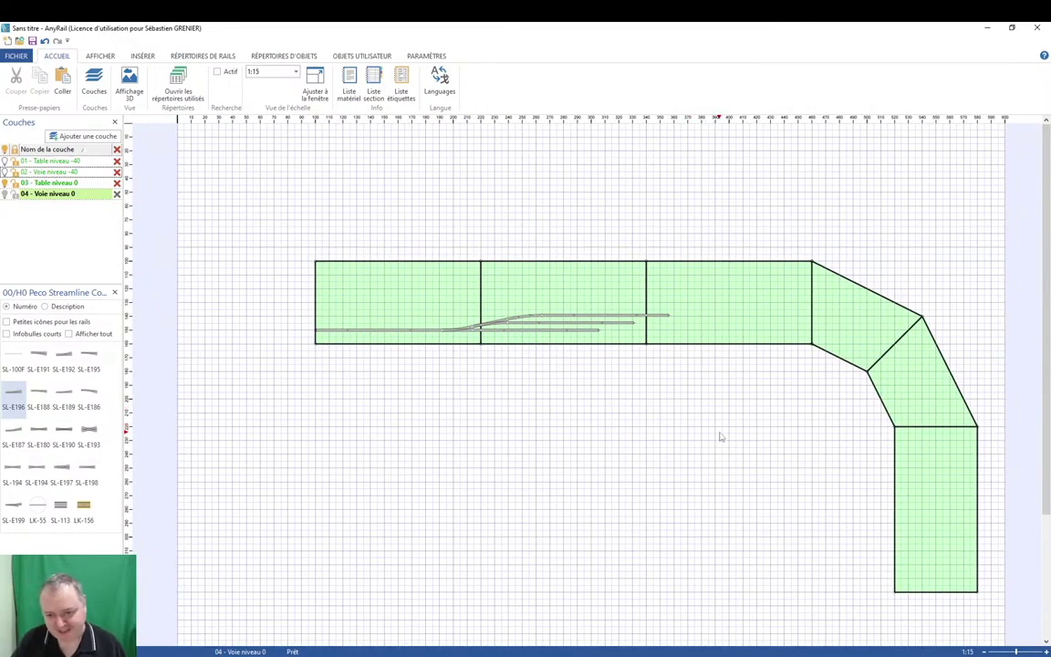
right_click(702, 386)
click(610, 383)
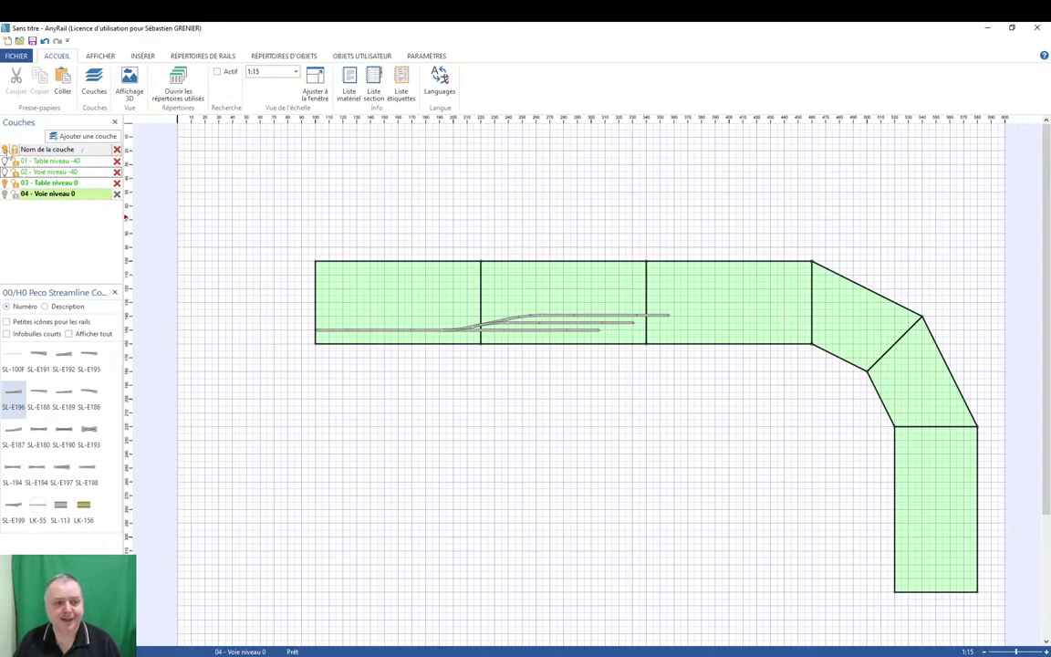
click(6, 150)
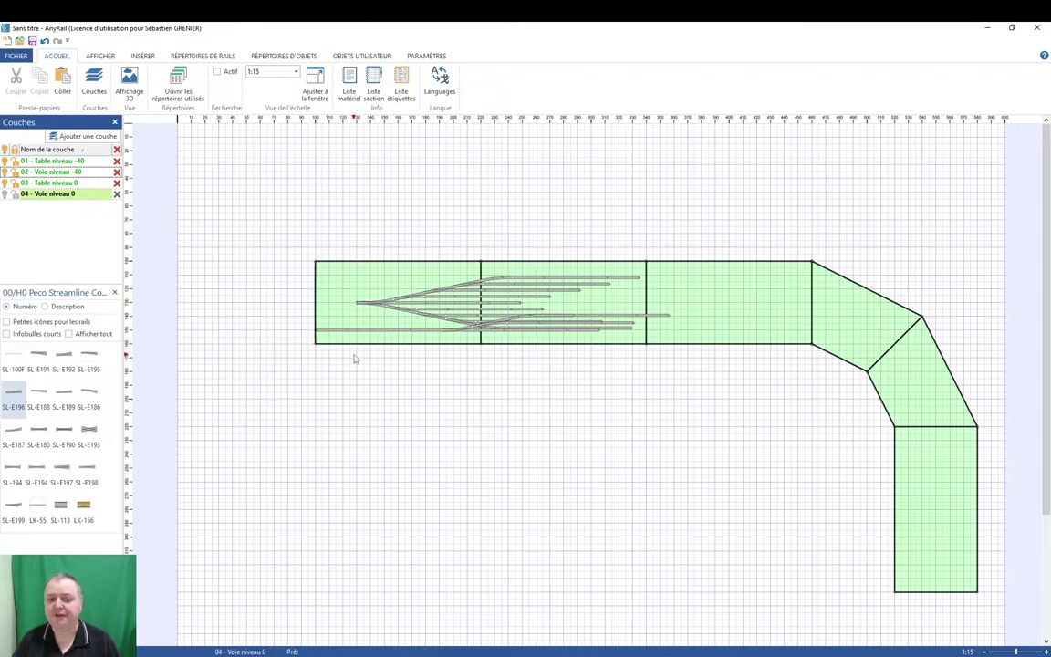
right_drag(407, 392, 410, 388)
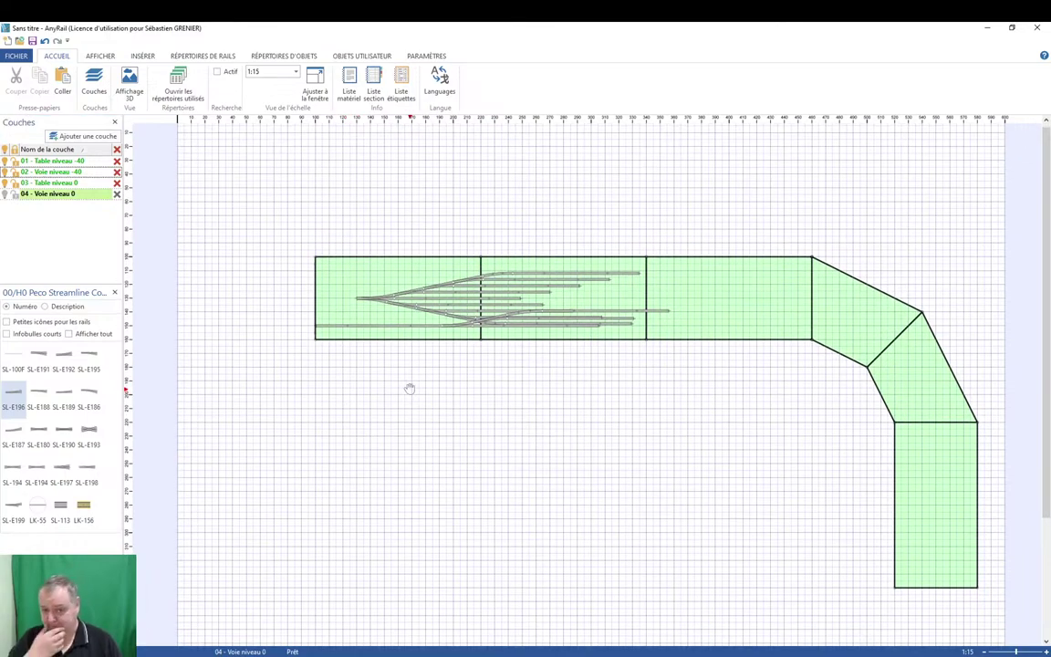
Paste a copy of the flex track into the empty area below the table.
click(381, 330)
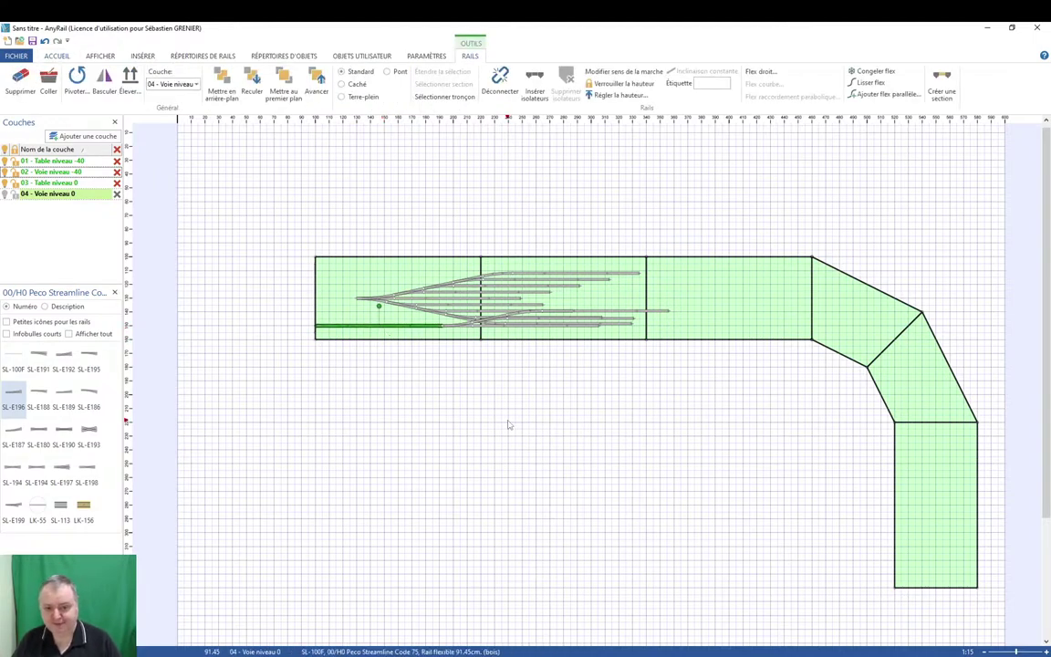
key(ctrl+v)
scroll(517, 432, up, 3)
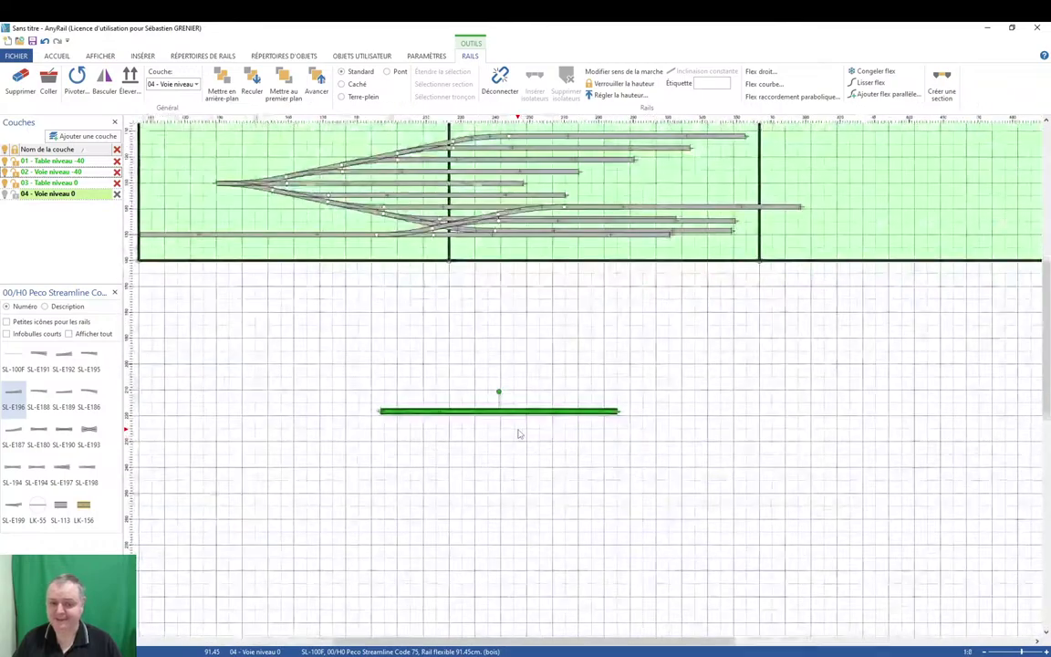
scroll(517, 432, up, 1)
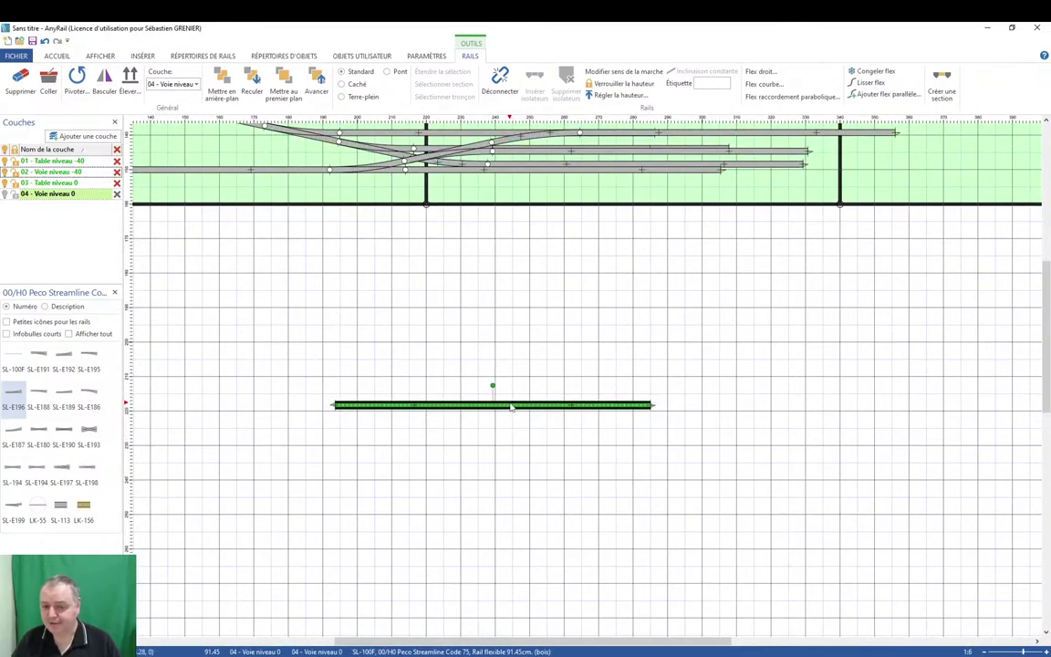
Curve the pasted flex track to an angle of 90 degrees and a radius of 60 cm.
right_click(511, 407)
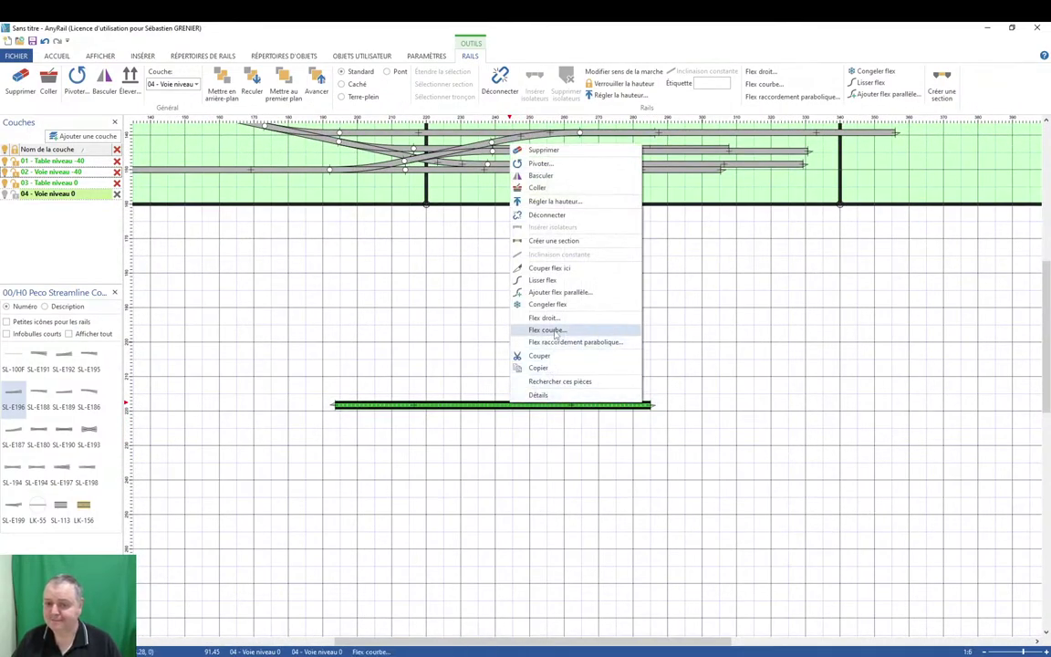
click(547, 329)
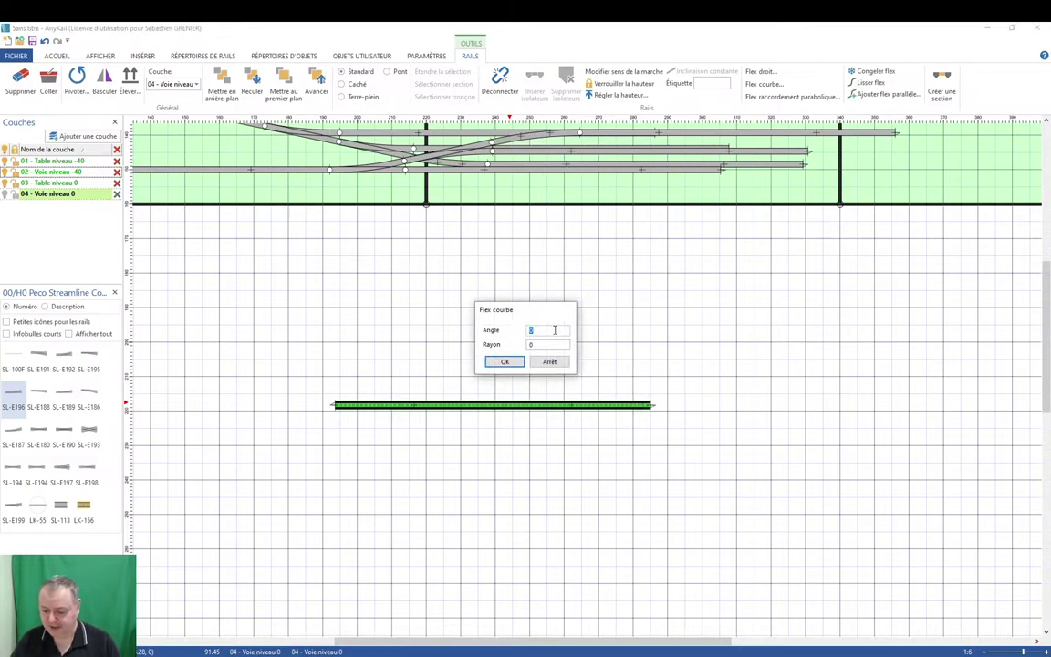
text(90)
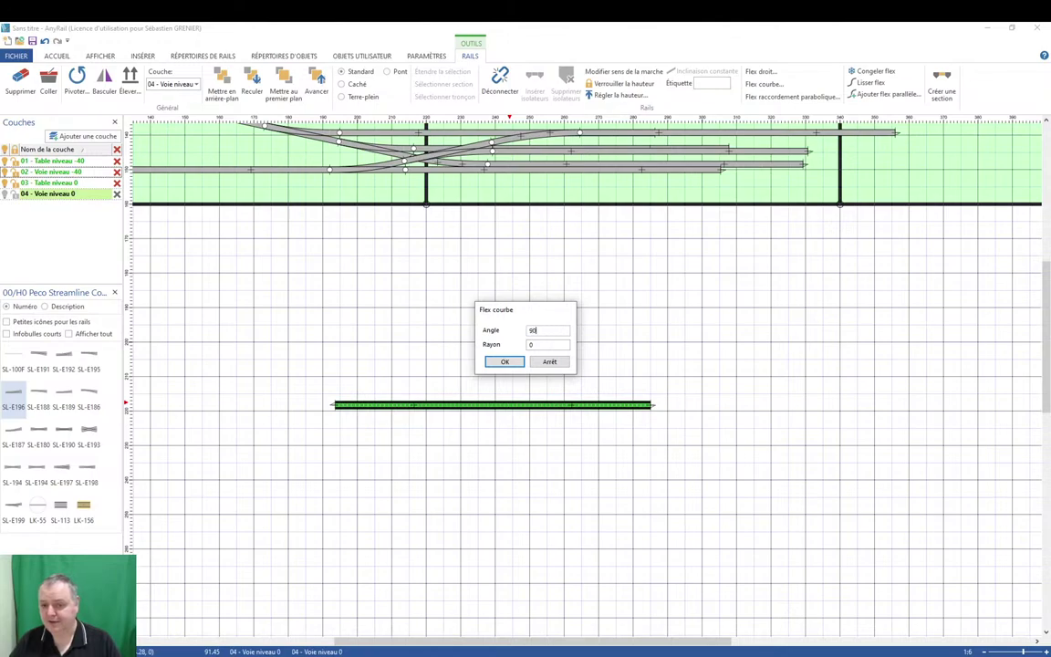
key(Tab)
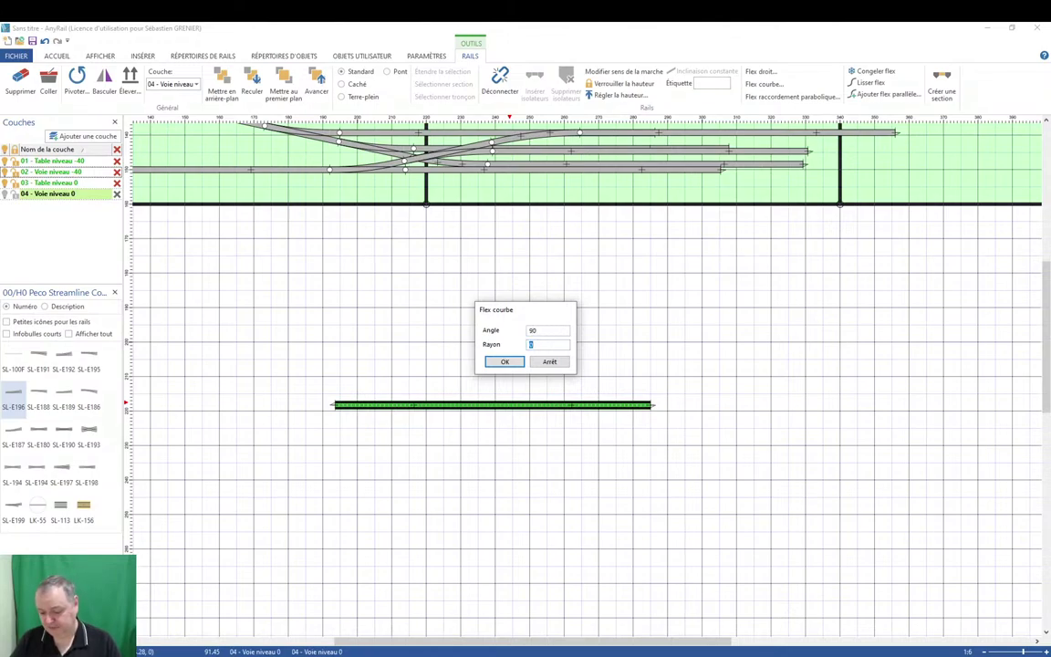
text(60)
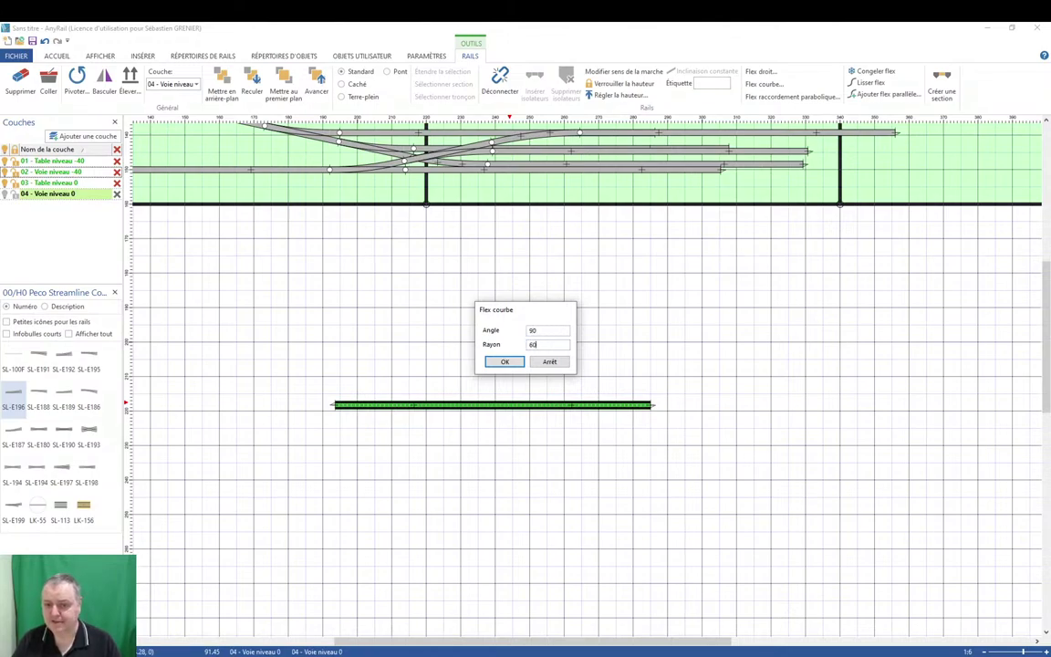
click(503, 362)
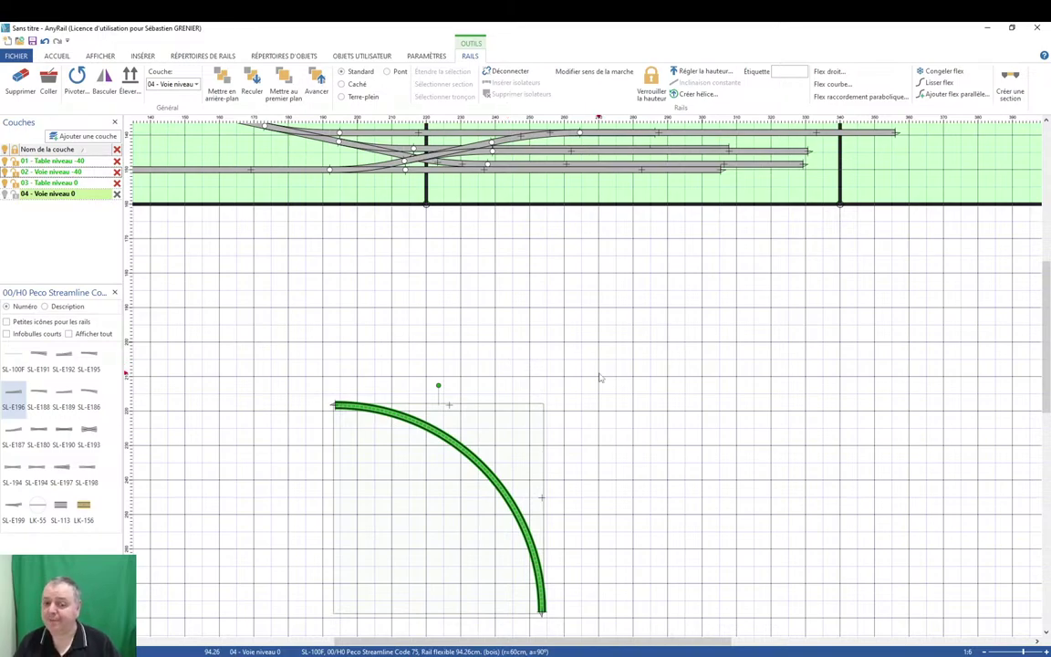
Straighten the curved flex track with a length of 94.26 cm.
scroll(486, 440, down, 1)
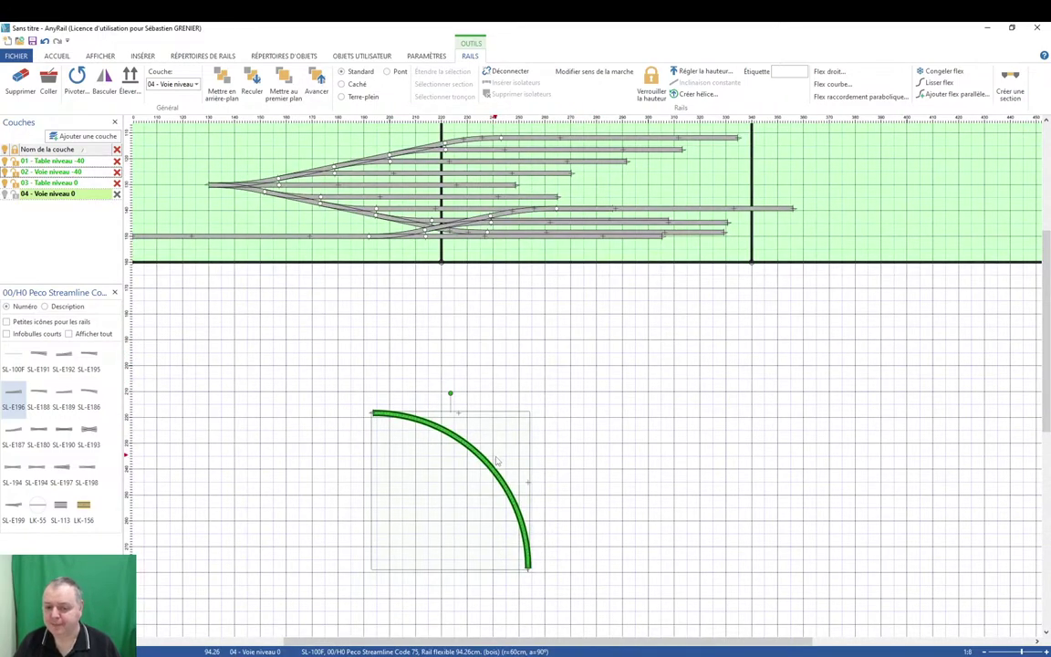
right_click(493, 466)
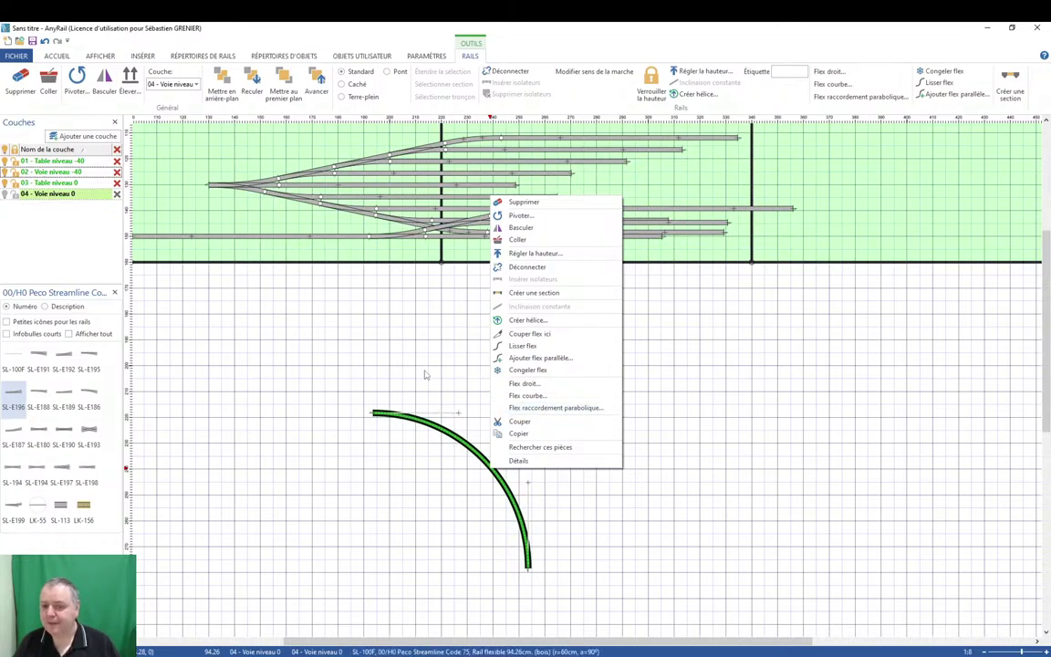
click(527, 387)
click(500, 356)
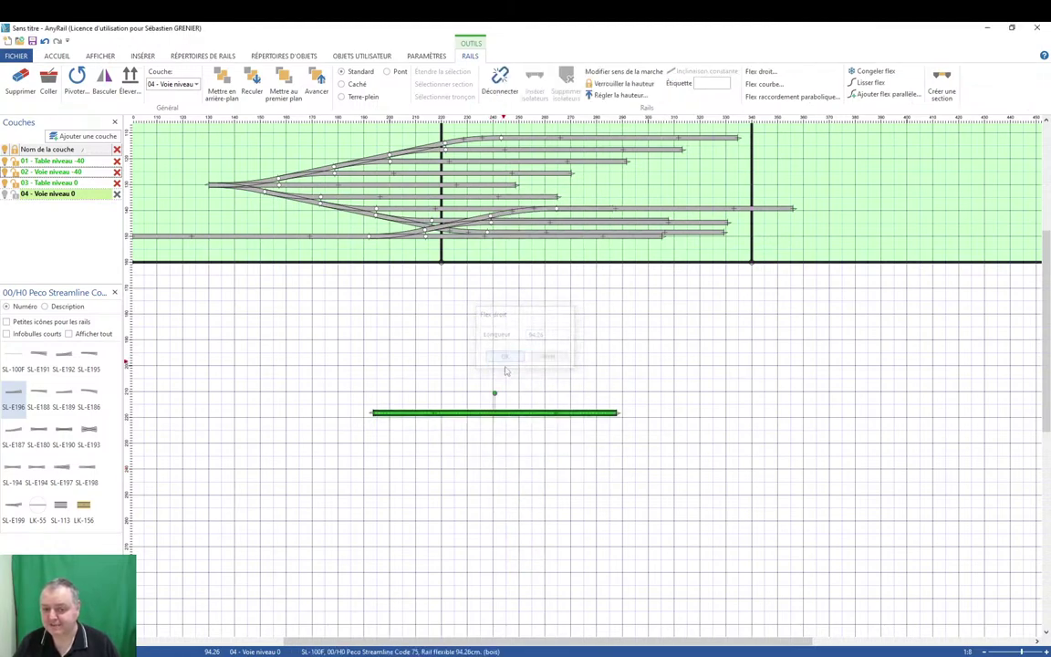
right_click(511, 414)
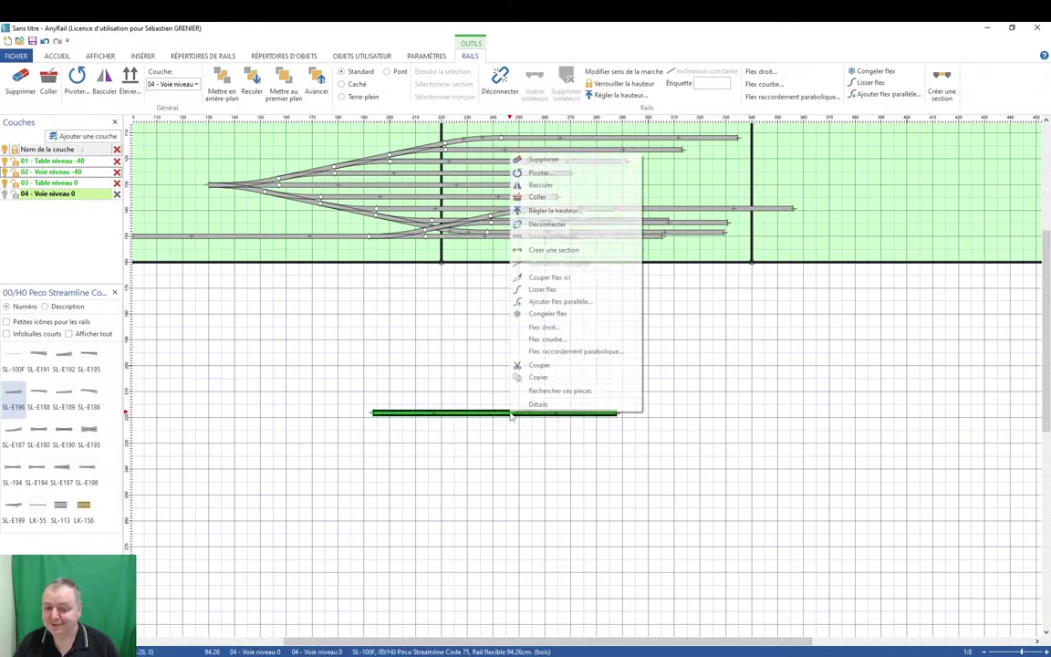
click(567, 339)
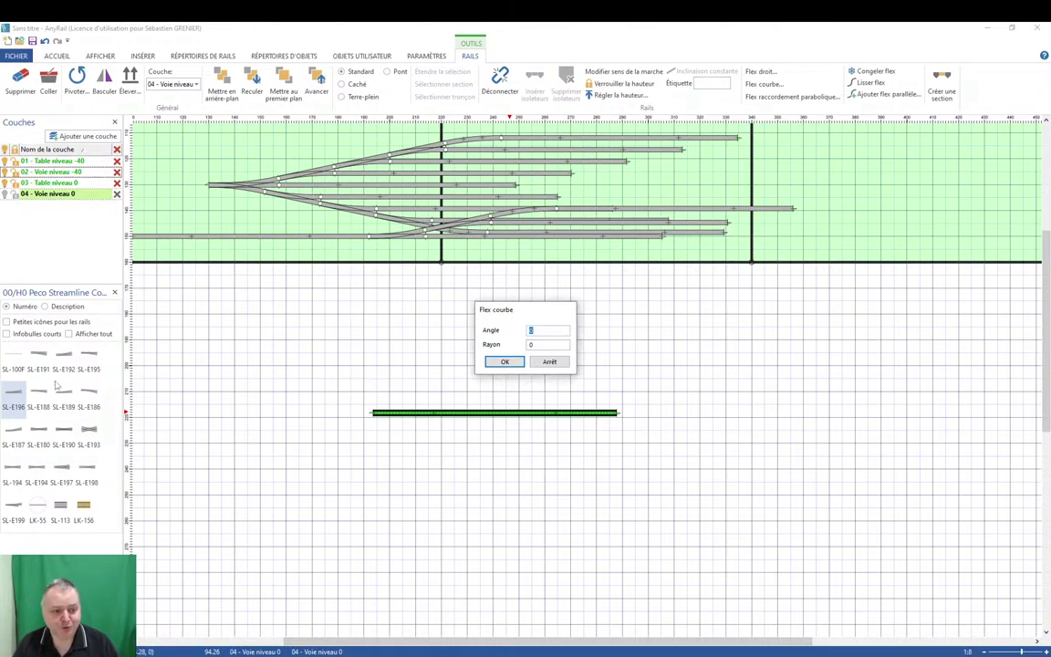
click(505, 361)
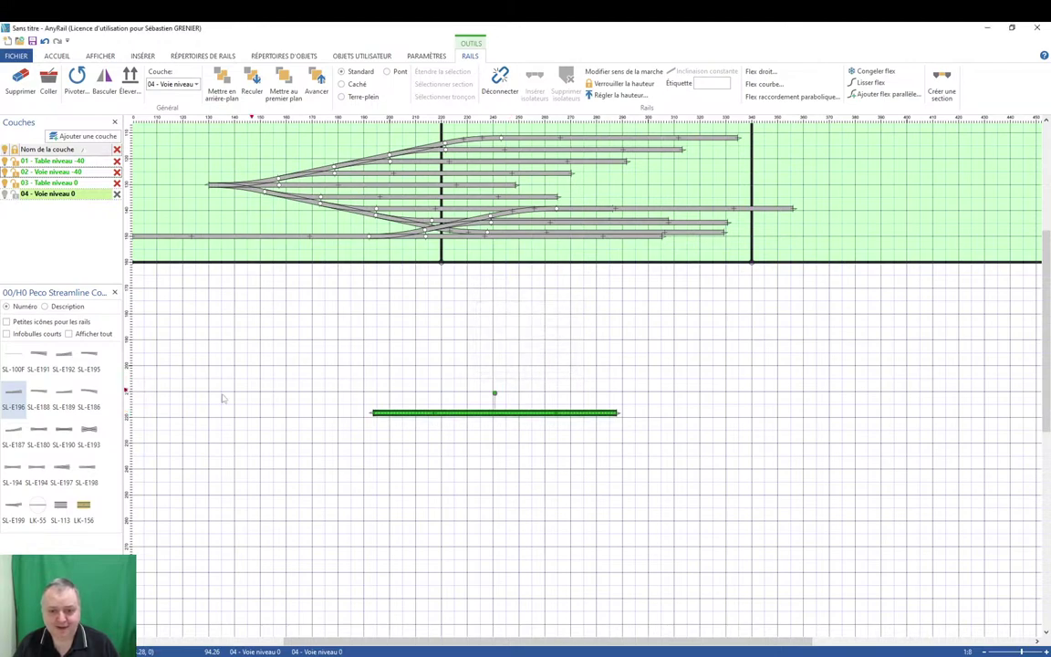
Attach an SL-E188 turnout to the right end of the straight flex track below the table.
click(38, 393)
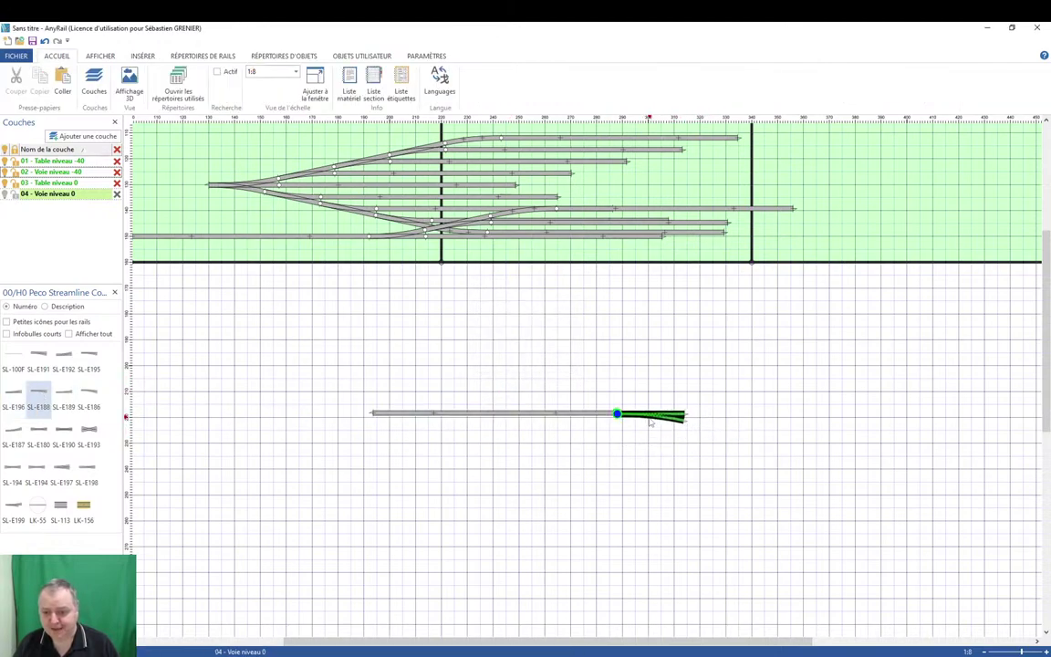
click(651, 422)
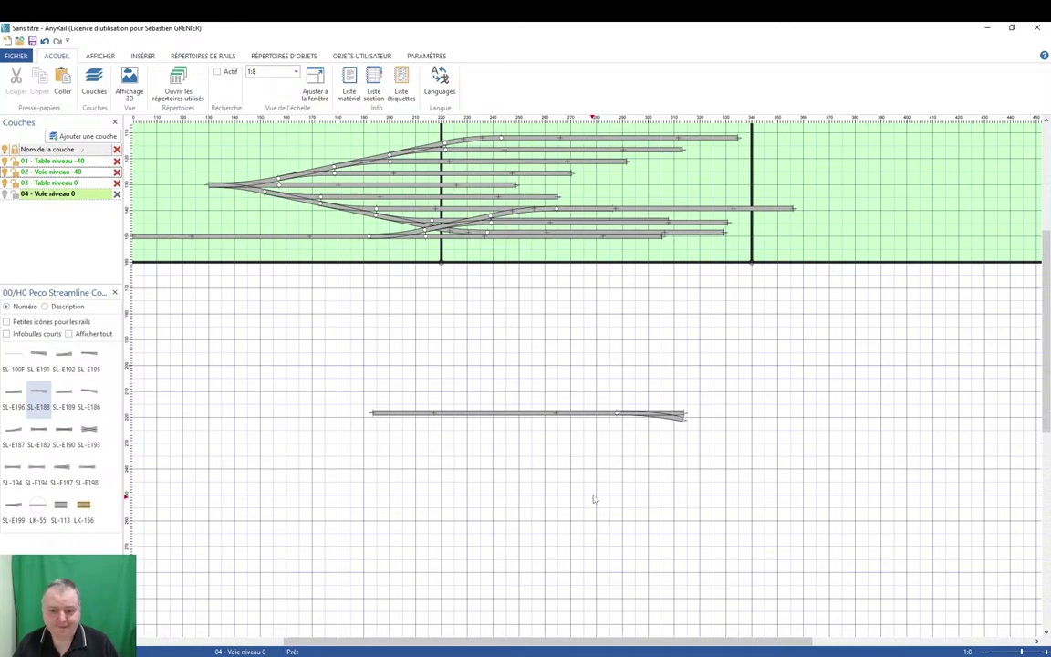
Add an SL-100F flex track, rotate it to vertical, and place it below and to the right of the turnout.
click(12, 356)
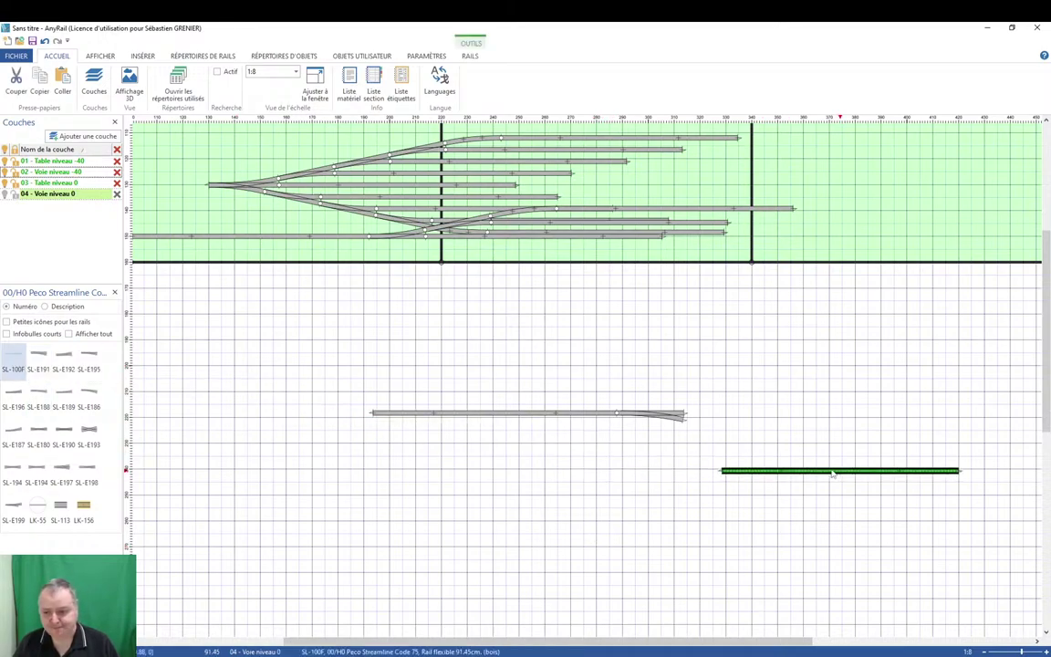
right_click(793, 465)
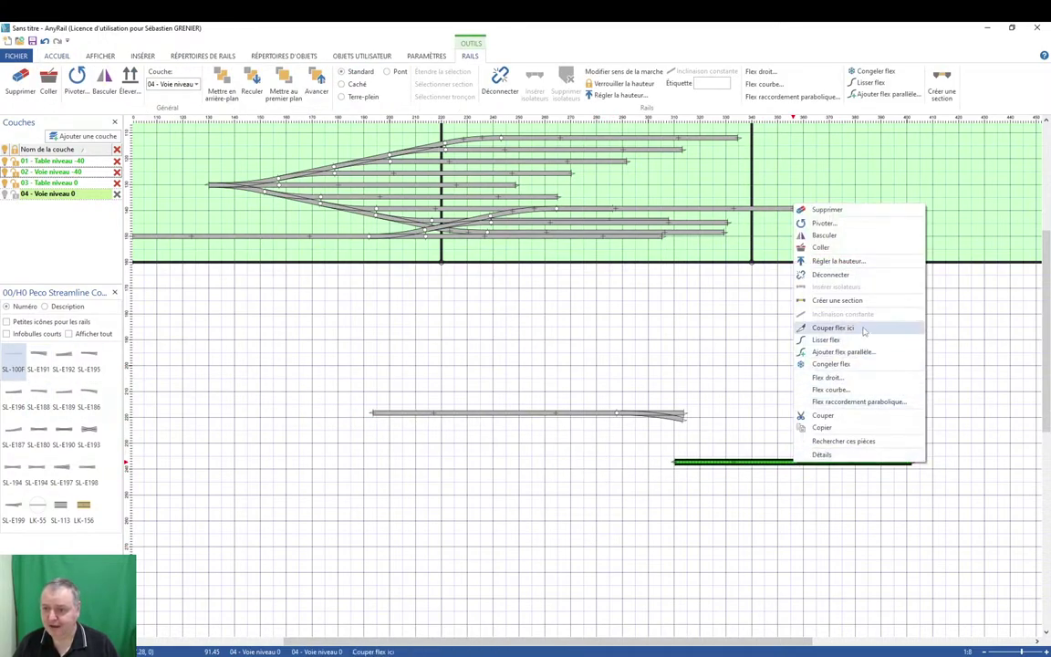
click(856, 223)
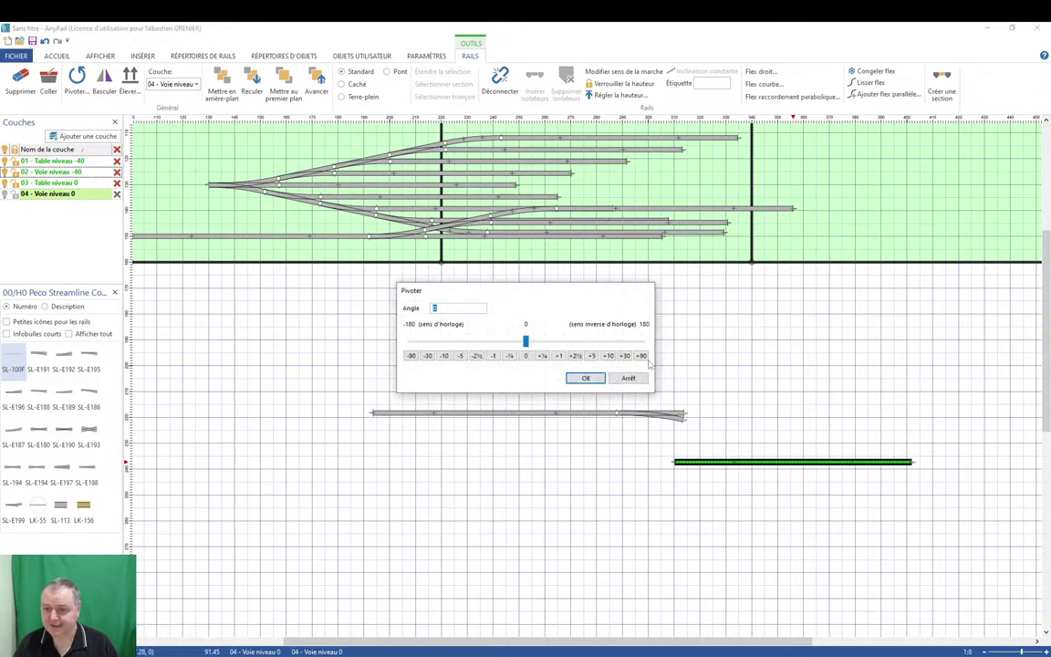
click(583, 341)
click(587, 378)
scroll(755, 474, down, 2)
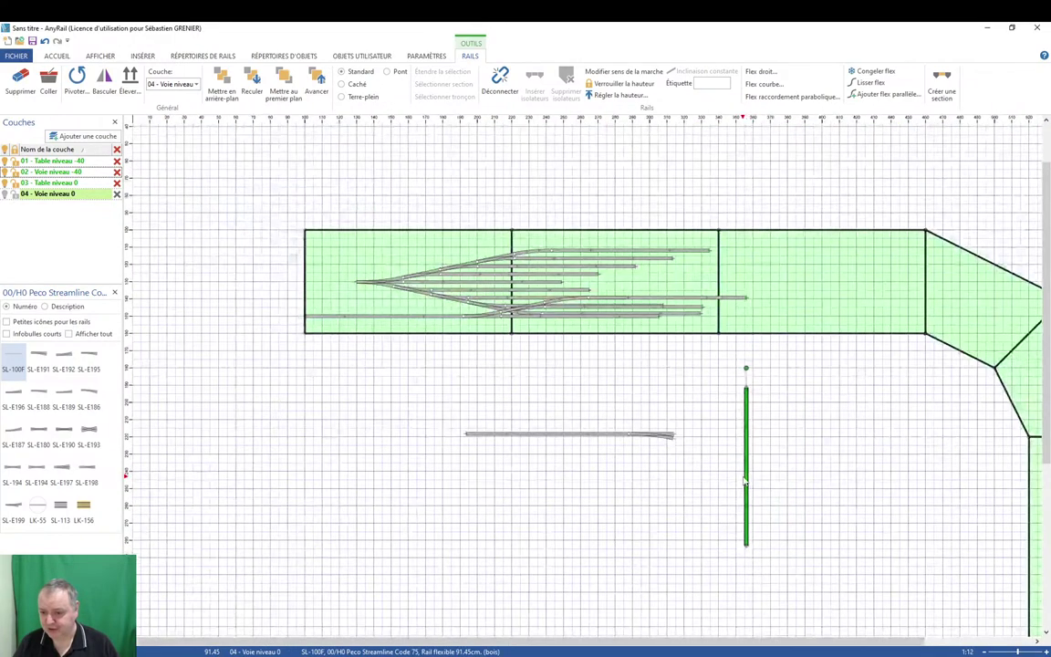
drag(750, 473, 783, 600)
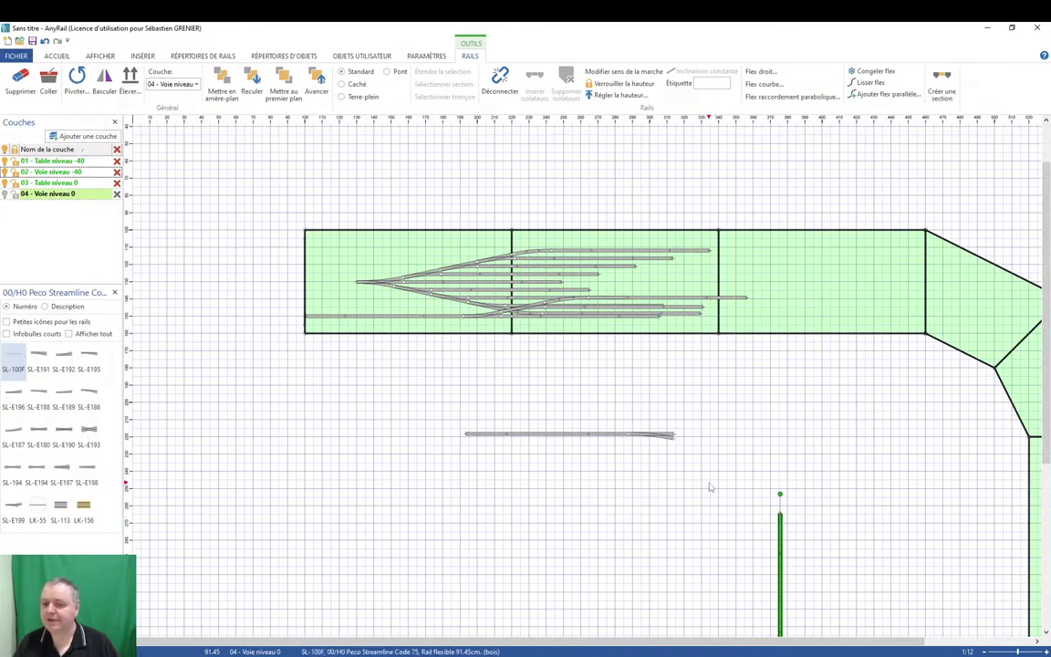
Add another horizontal SL-100F flex track in the empty area just below the turnout.
click(13, 356)
click(617, 500)
Try to curve the horizontal flex track to an angle of 78 degrees with a radius of 610 cm.
right_click(618, 500)
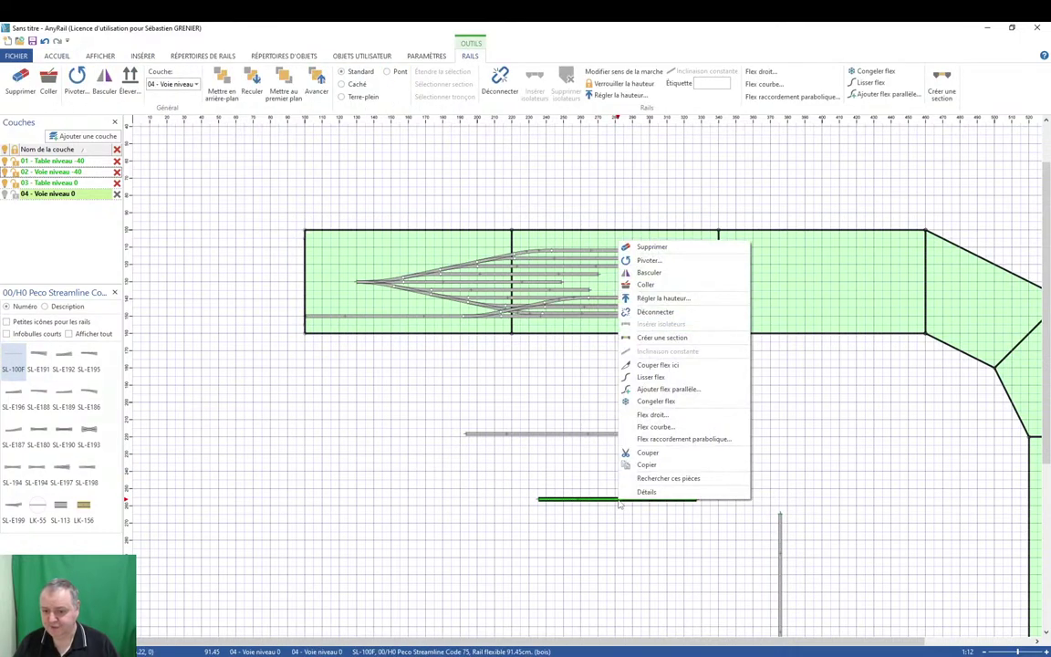
click(682, 428)
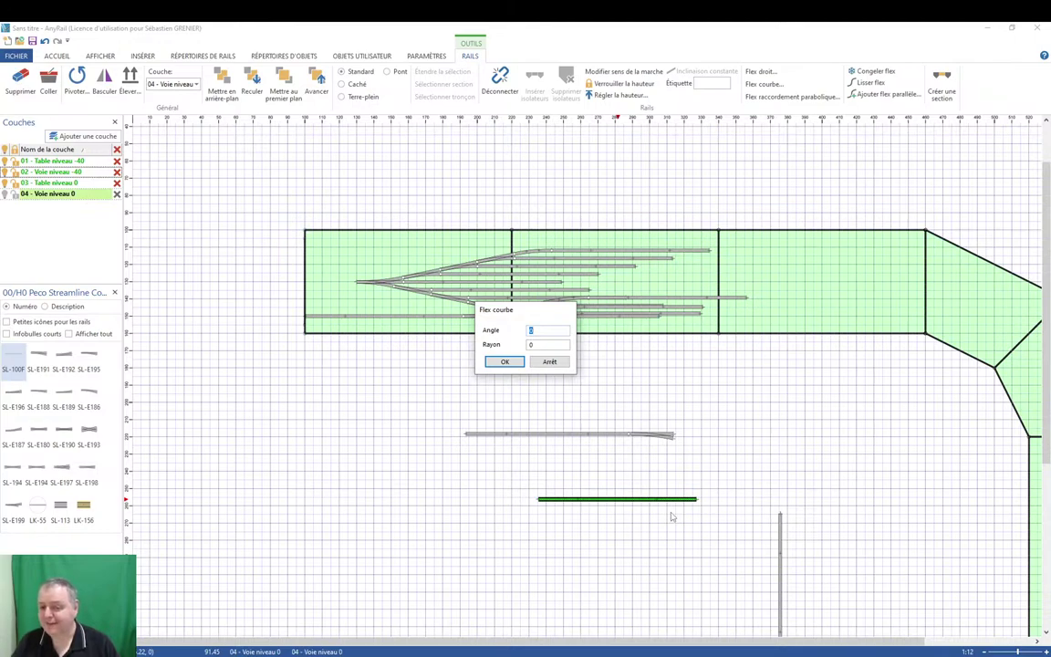
text(78)
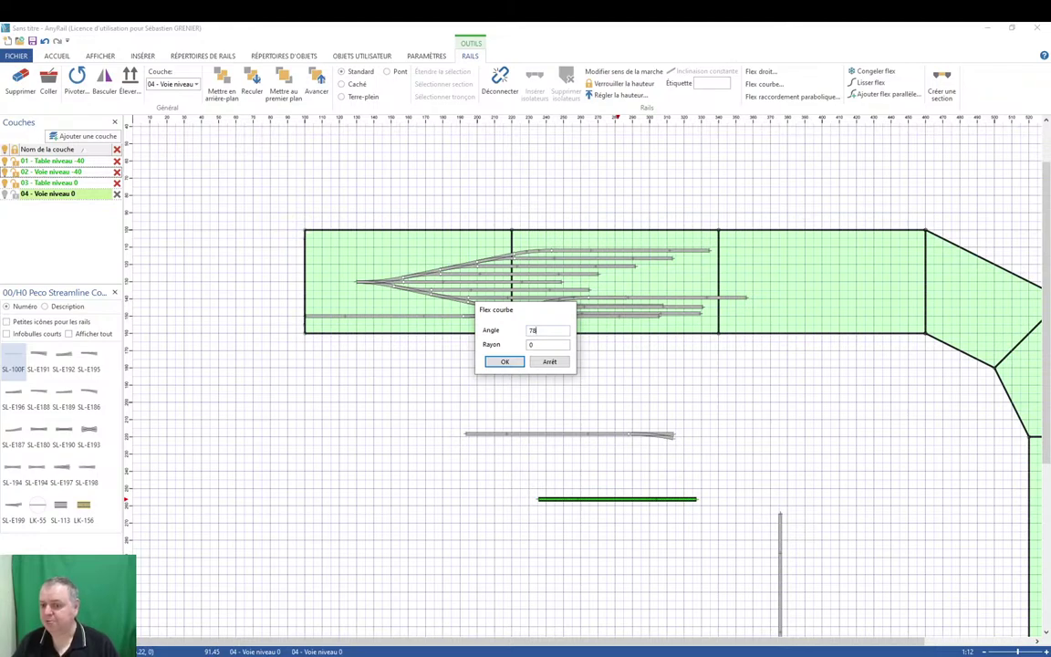
key(Tab)
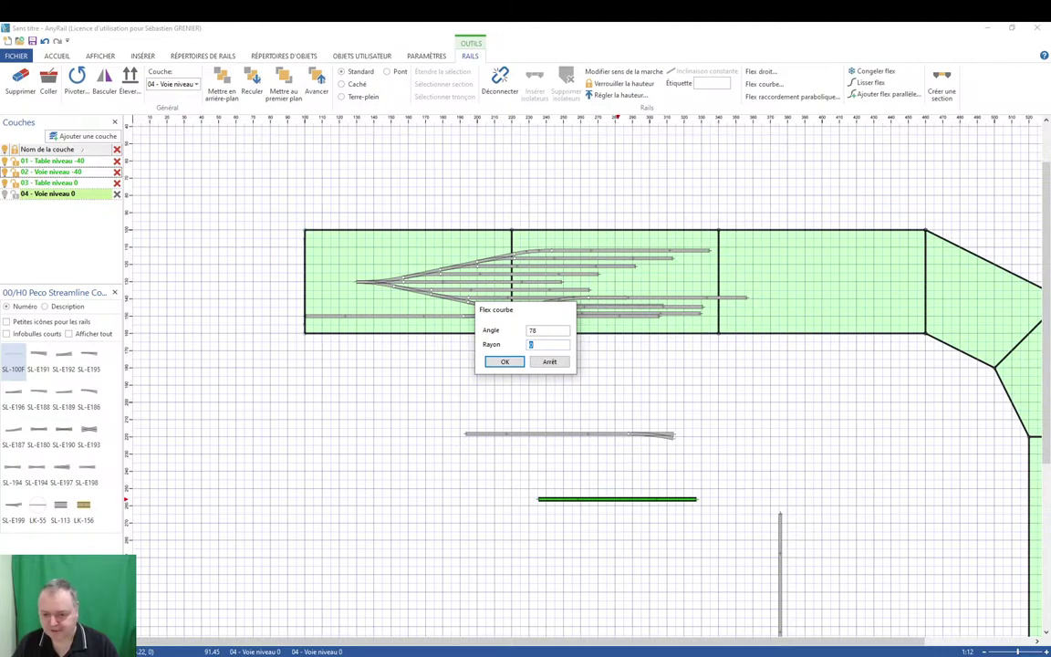
text(610)
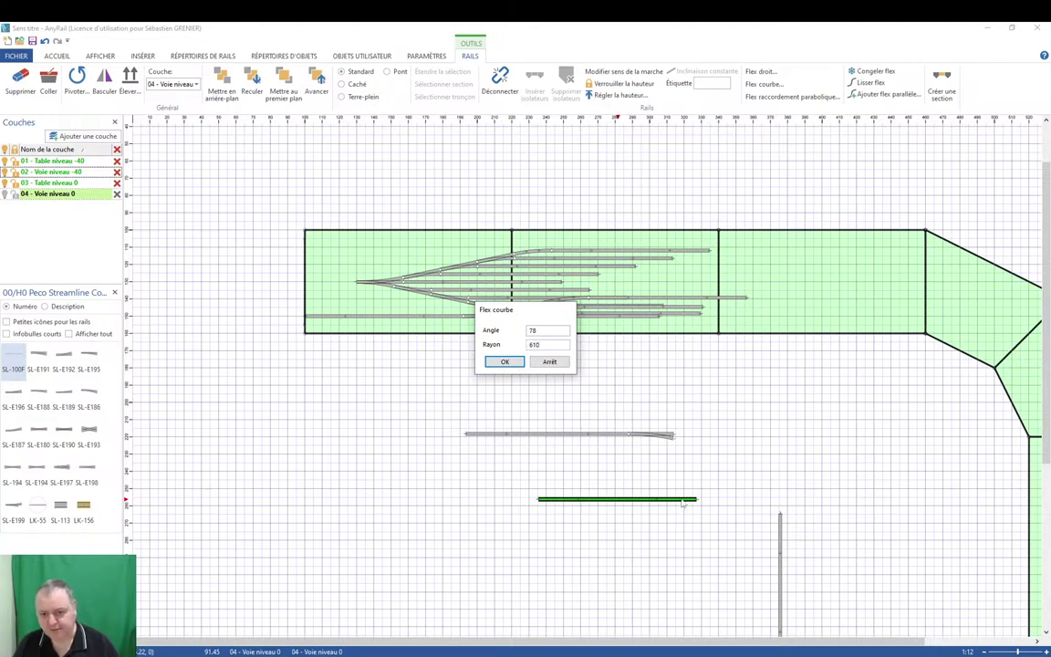
click(505, 362)
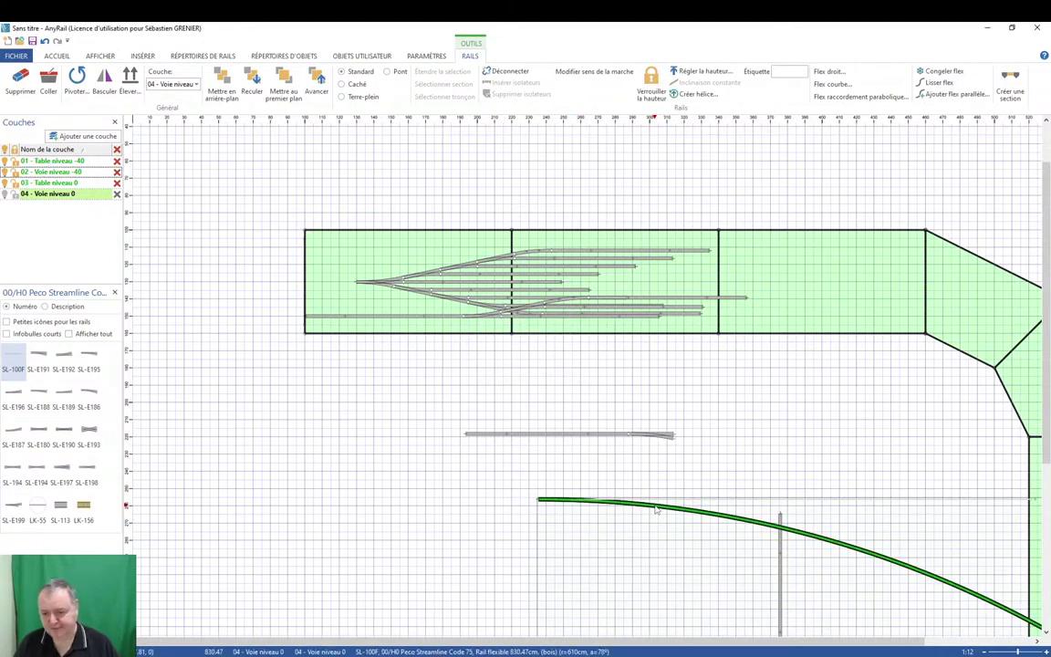
key(ctrl+z)
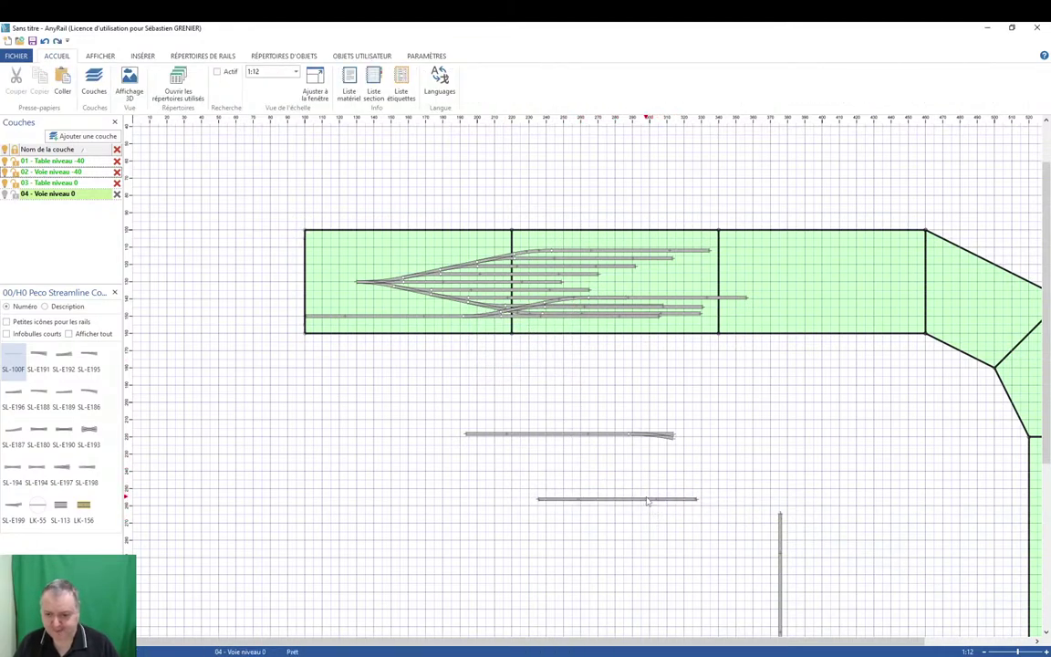
Curve the horizontal flex track to an angle of 78 degrees and a radius of 61 cm.
click(646, 500)
right_click(643, 501)
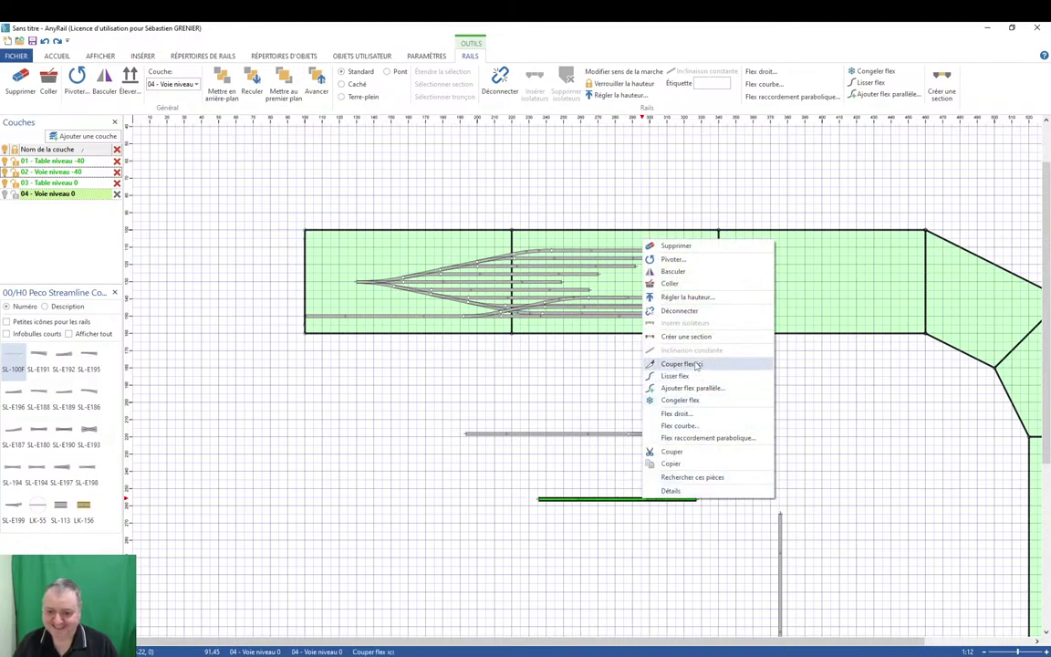
click(676, 426)
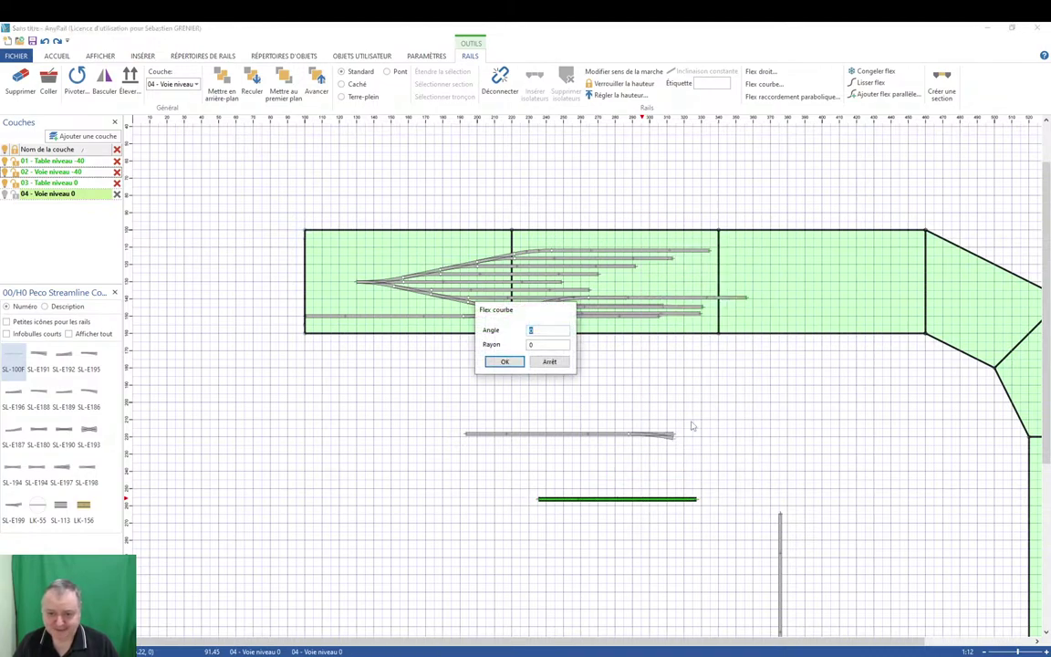
text(78)
key(Tab)
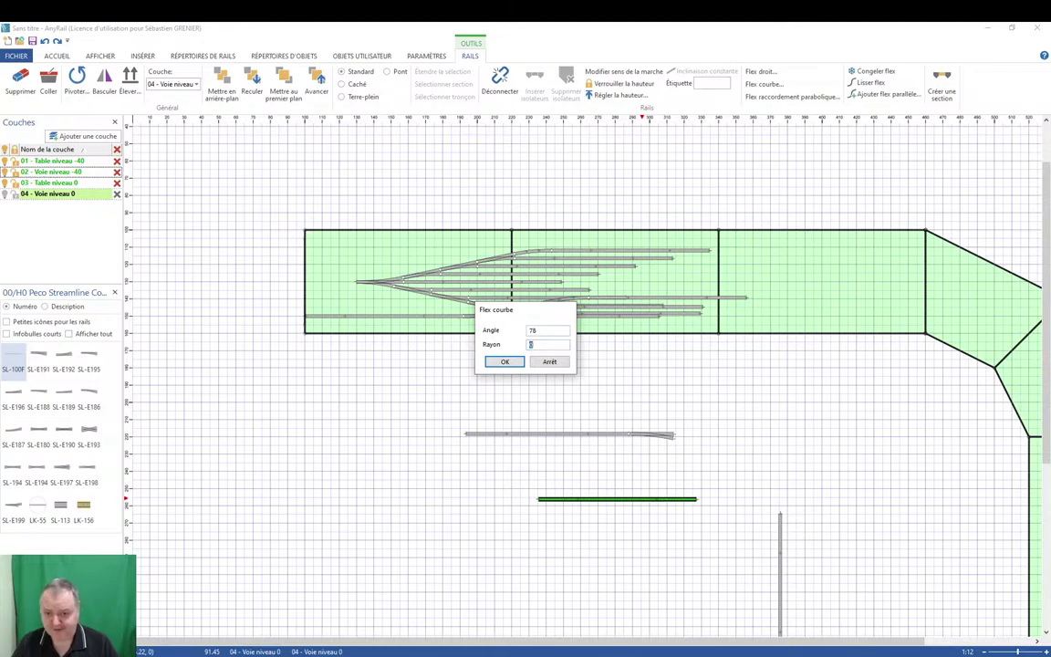
text(61)
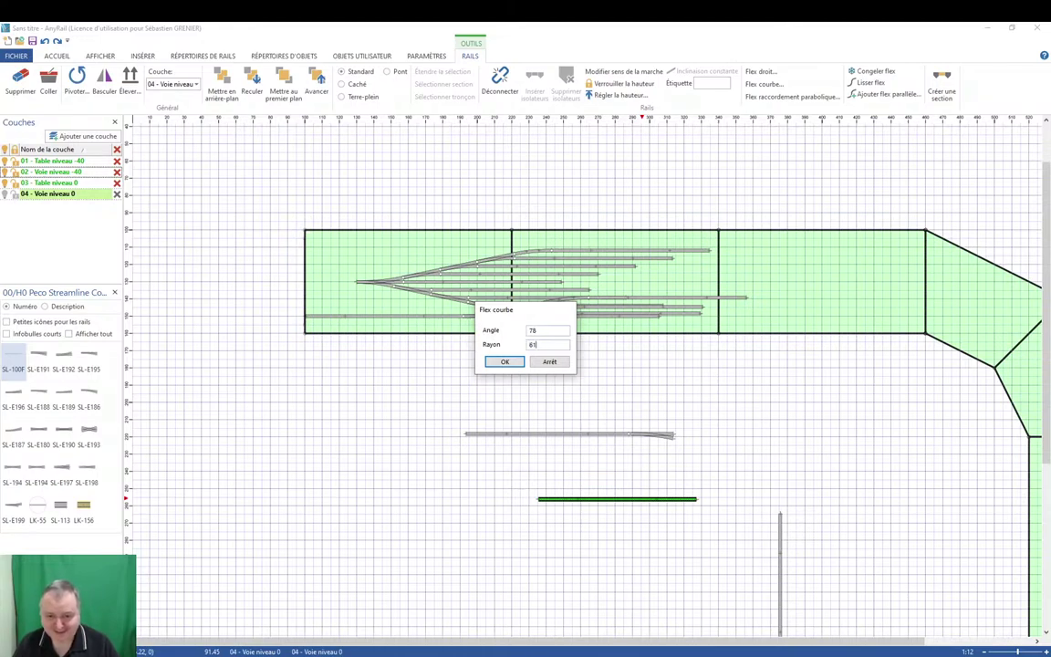
key(Return)
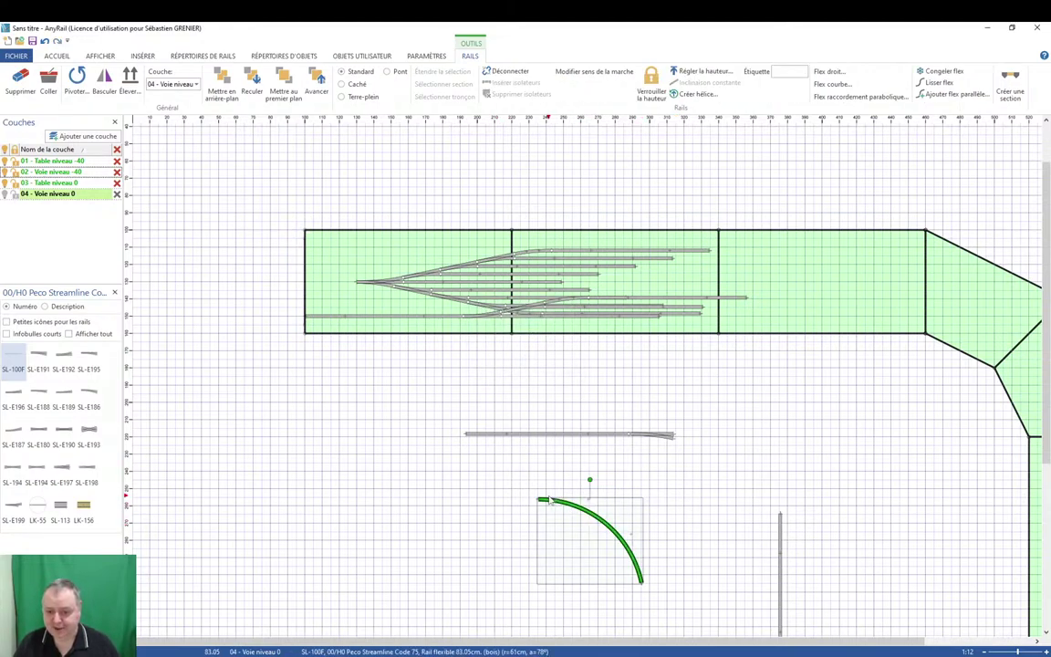
Connect the curved flex track to the straight exit of the turnout.
drag(550, 500, 691, 439)
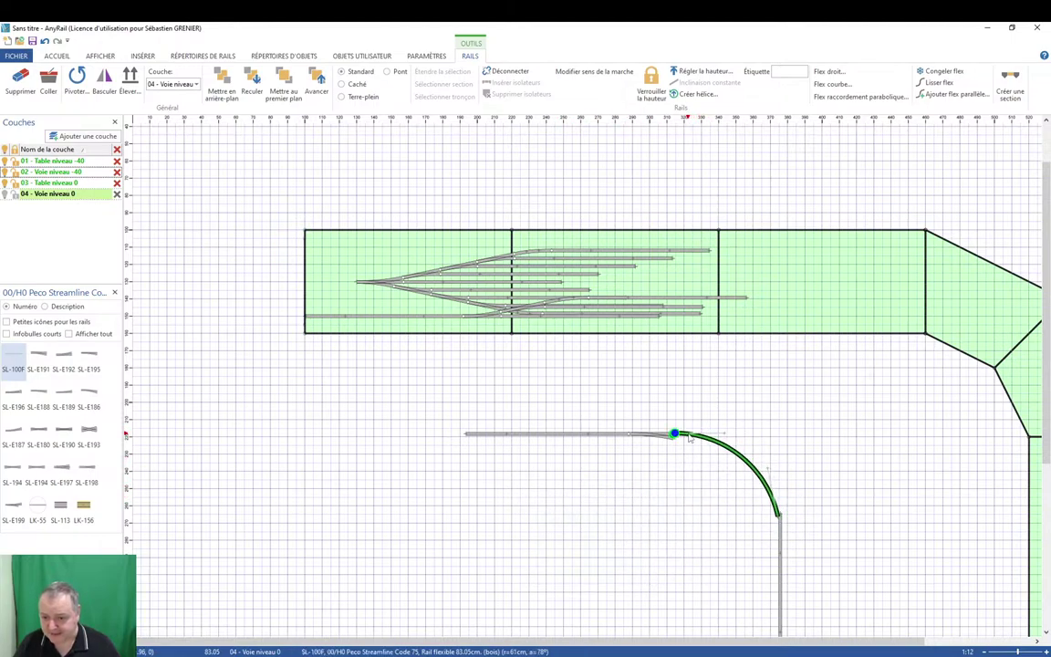
key(Escape)
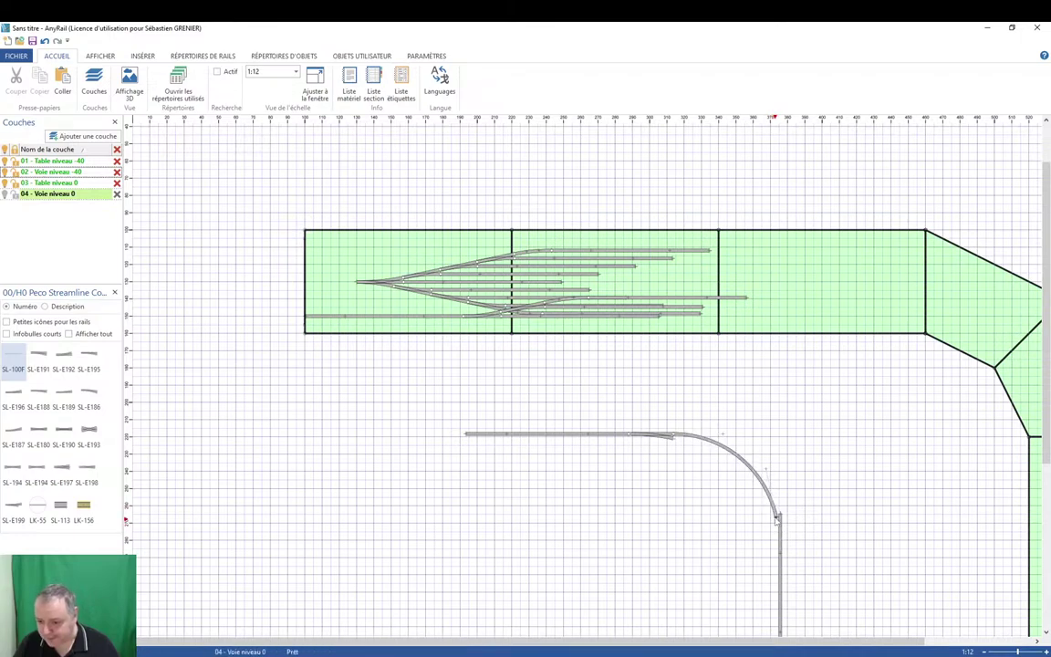
Disconnect the curved flex track and attach it to the turnout's diverging exit.
click(686, 440)
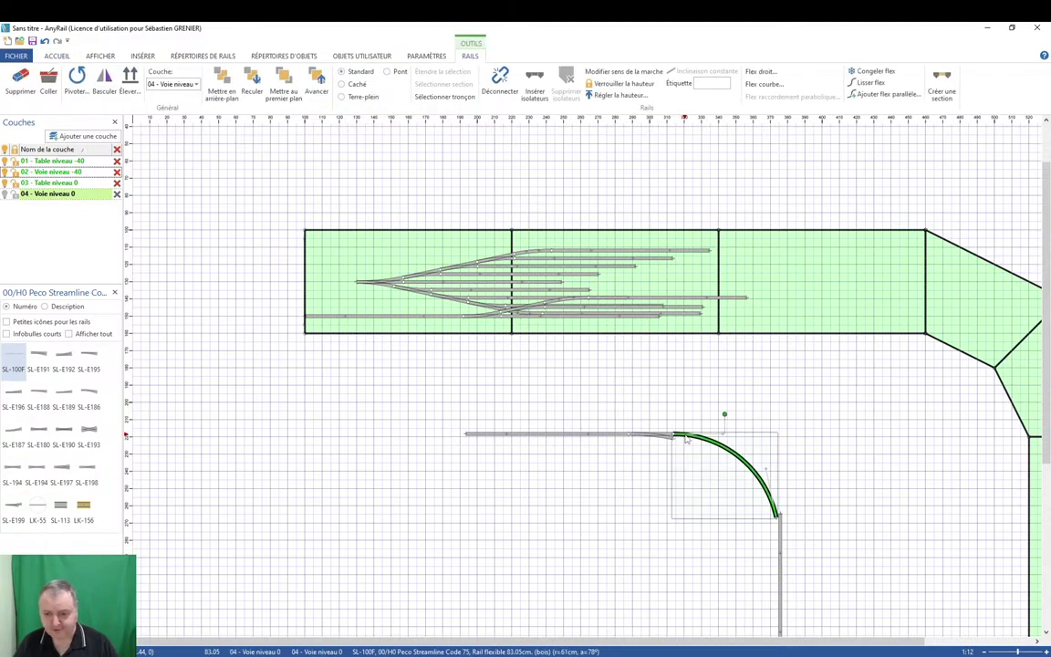
right_click(684, 440)
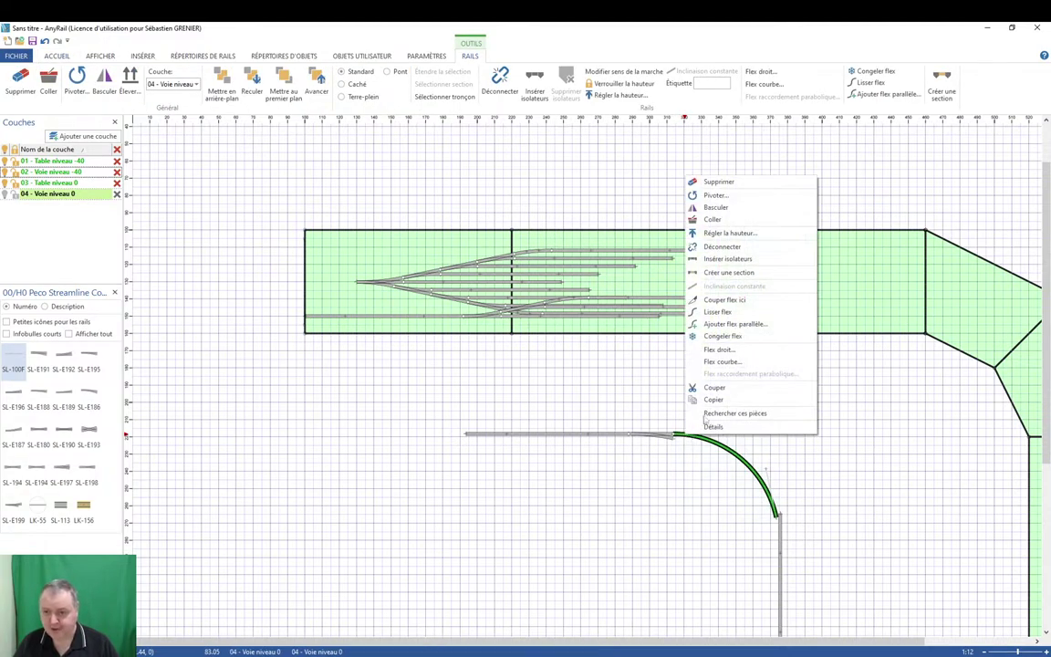
click(736, 247)
mouse_move(714, 447)
mouse_down()
mouse_move(734, 474)
mouse_move(716, 448)
mouse_up()
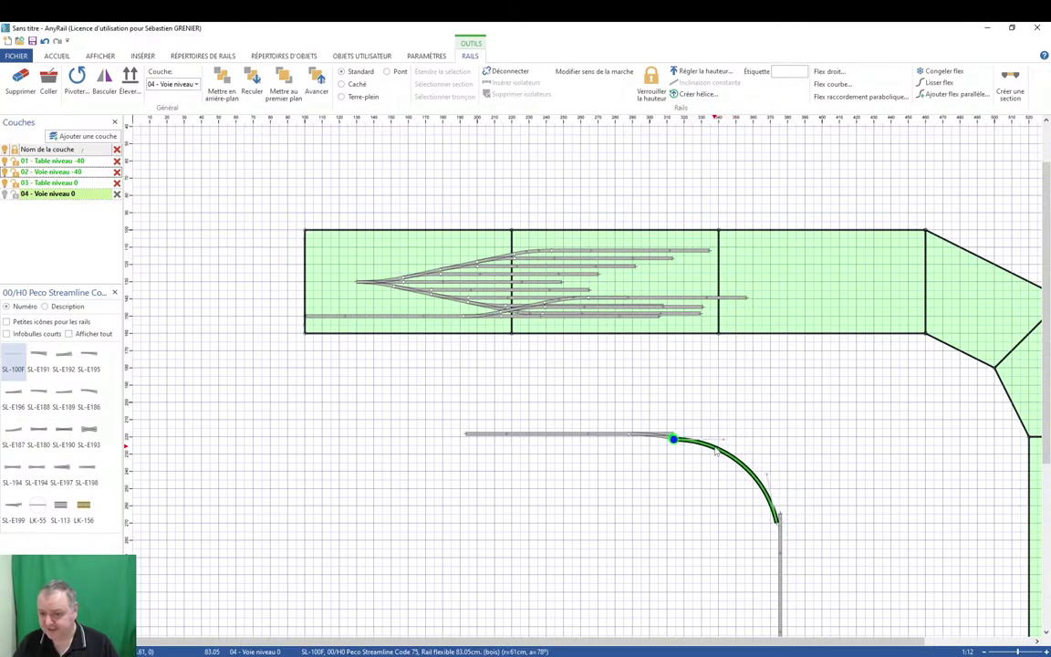
click(644, 407)
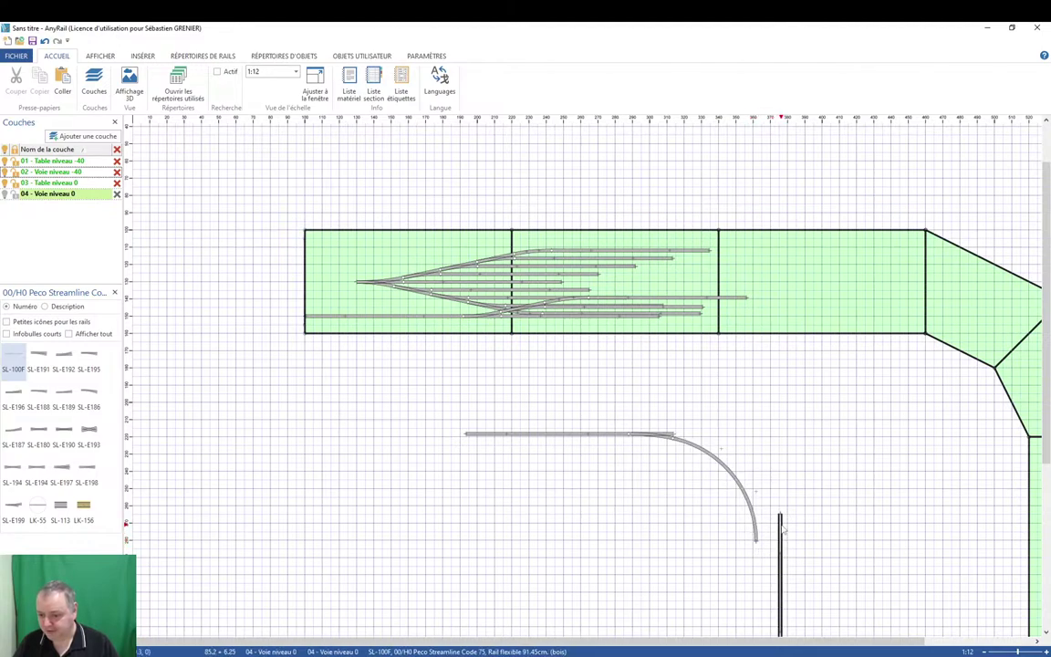
Connect the top of the vertical flex track to the lower end of the curve.
drag(779, 550, 756, 547)
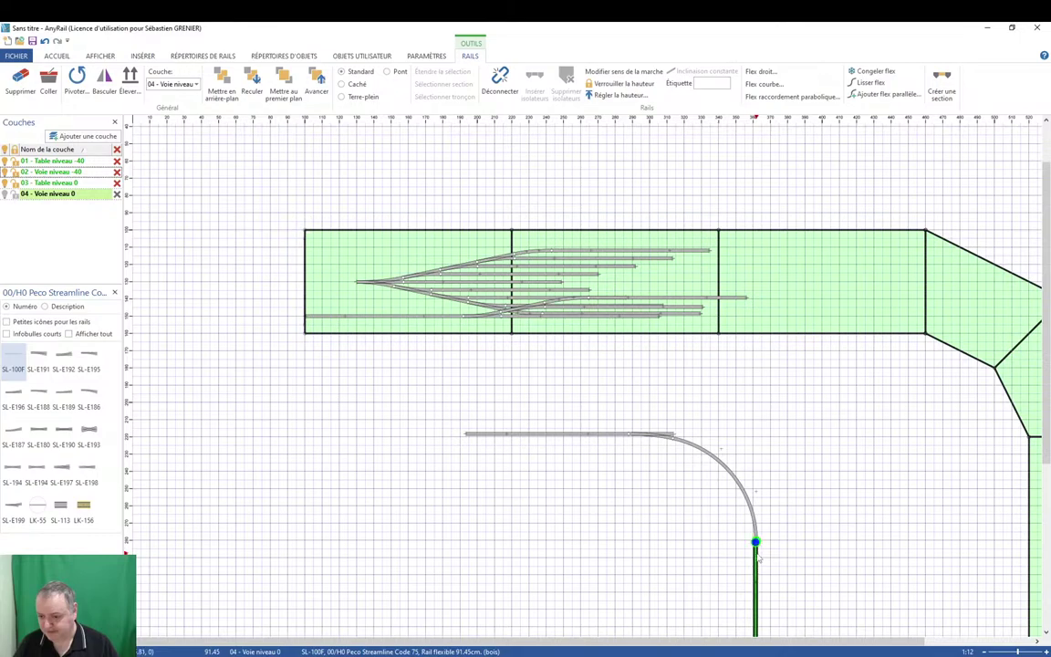
click(764, 563)
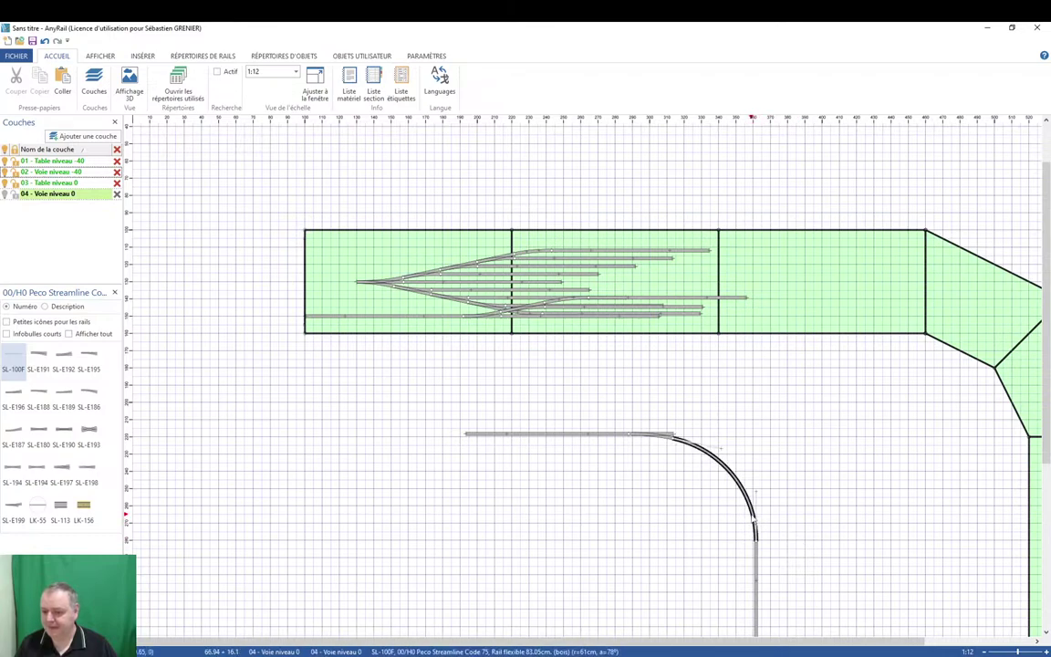
Add a parallel flex track on the right (Droit) side of the curve at a distance of 6 cm.
click(754, 520)
right_click(753, 520)
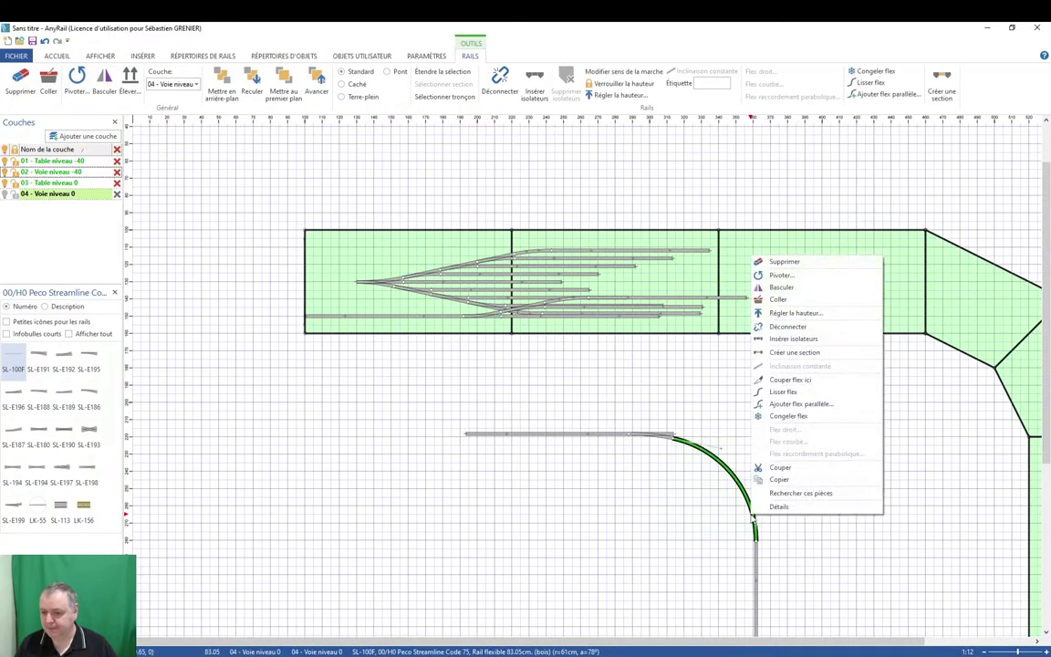
click(812, 402)
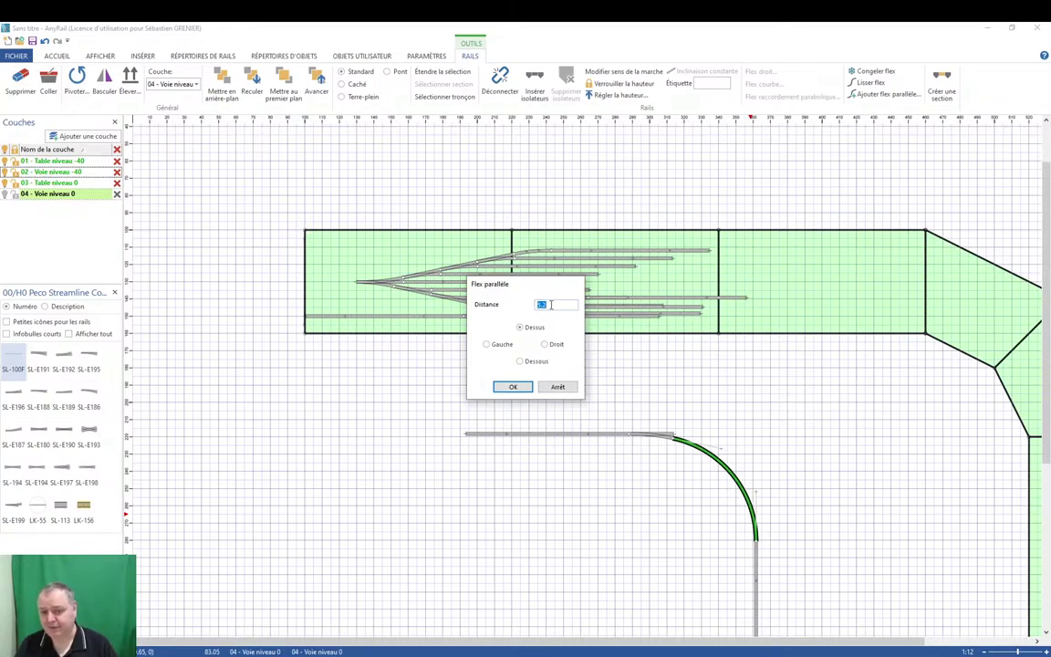
text(6)
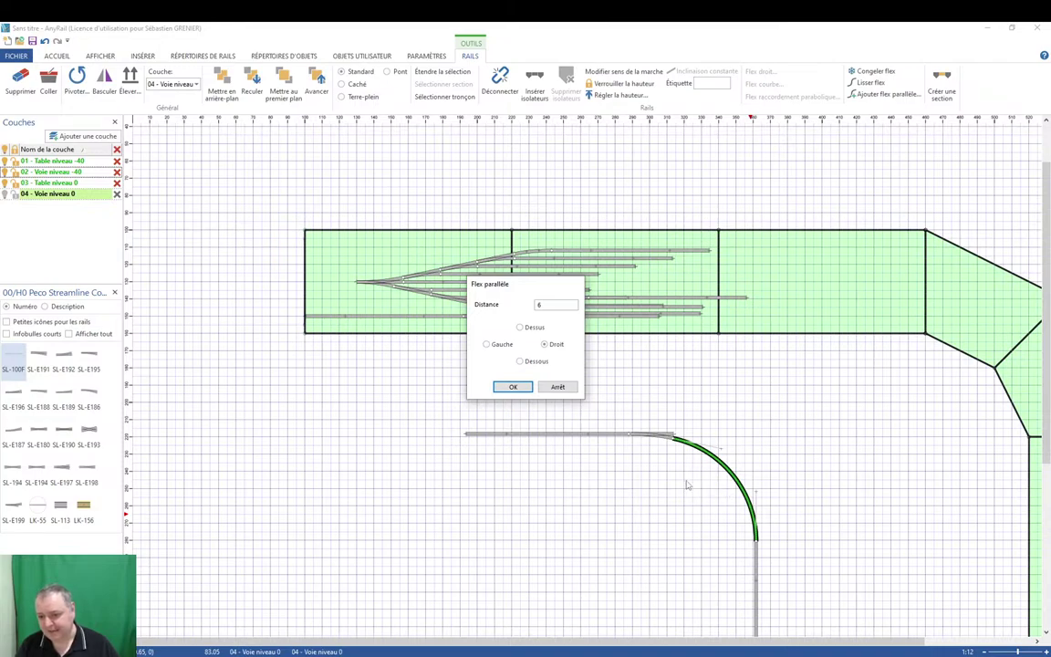
click(512, 388)
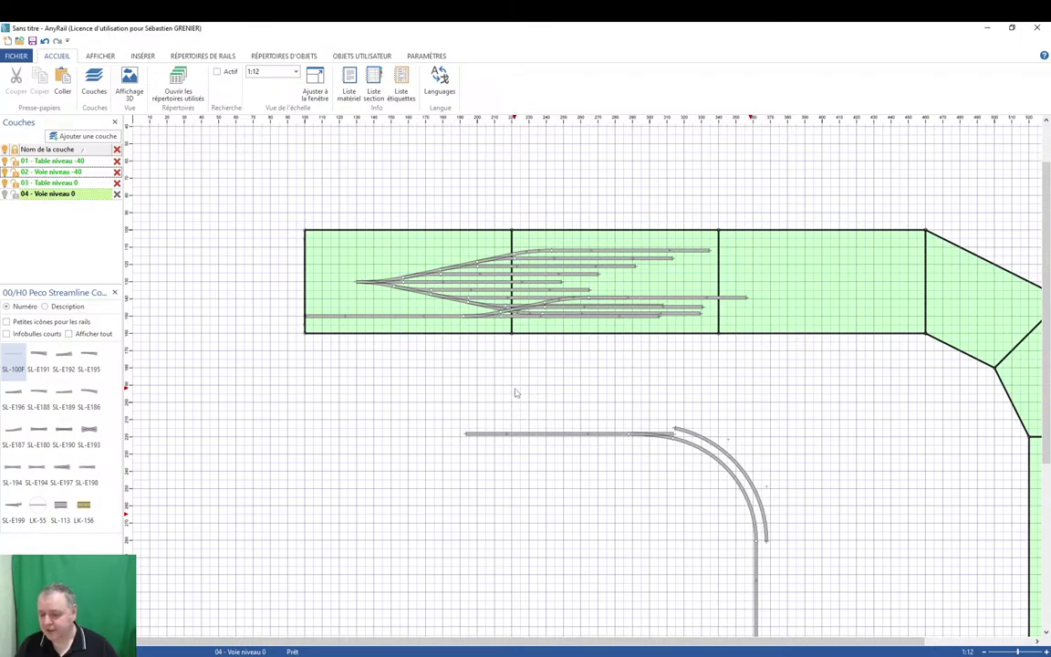
Extend the lower end of the outer parallel curve with a straight SL-100F flex track.
click(14, 356)
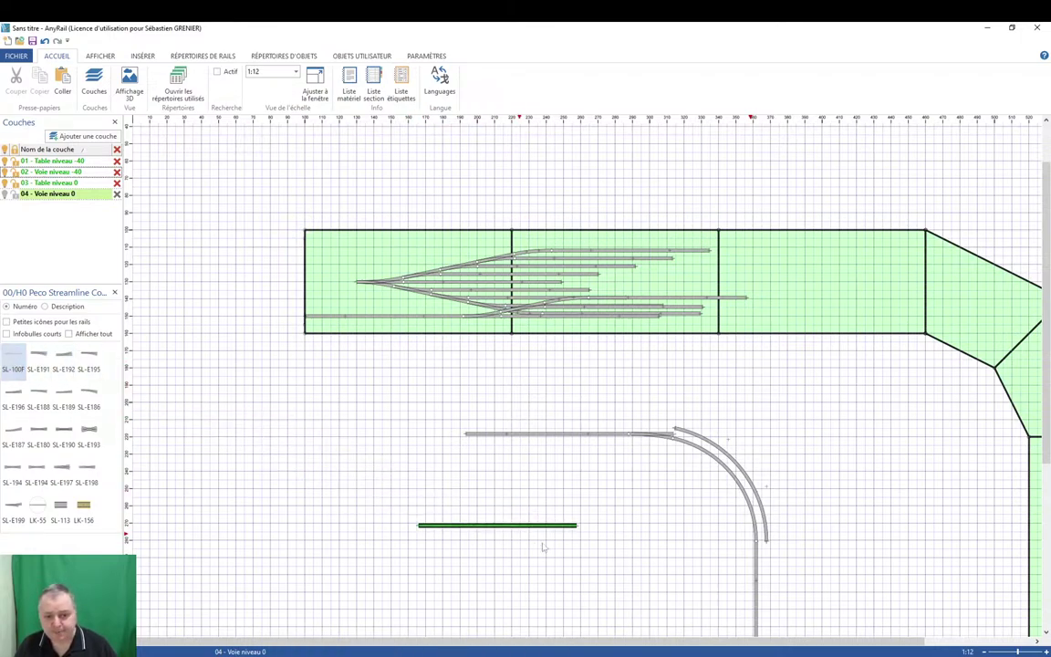
click(691, 551)
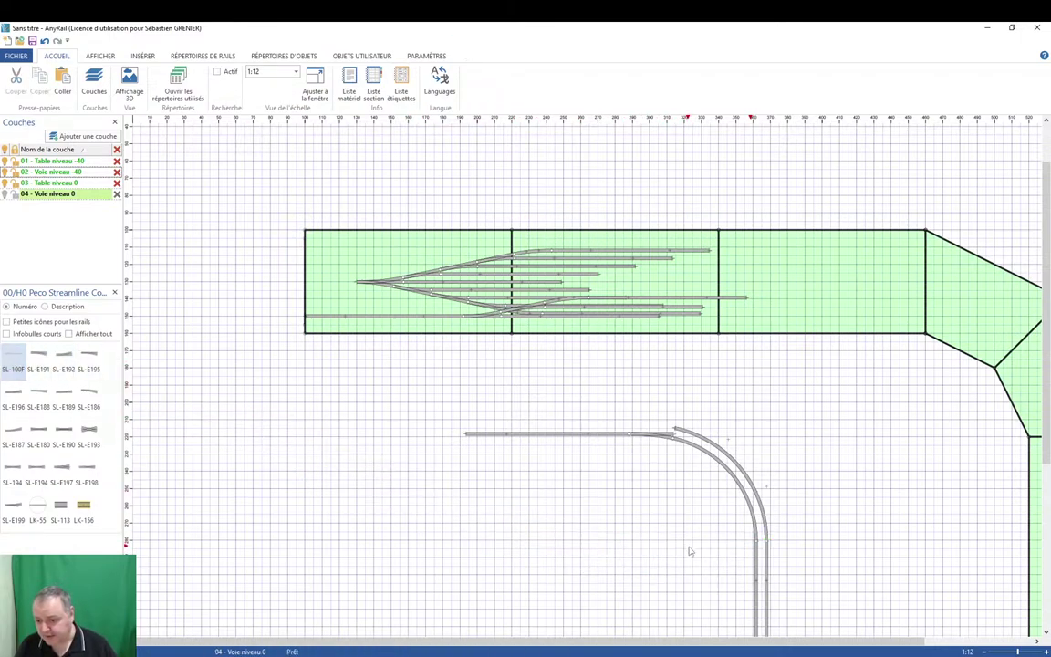
scroll(697, 541, down, 2)
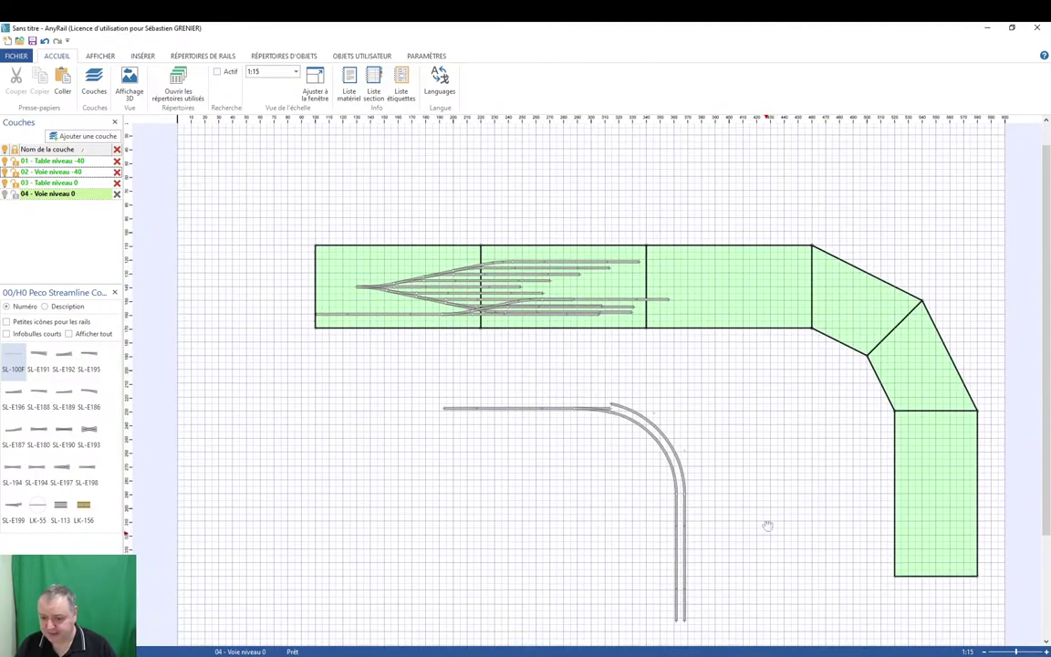
scroll(767, 526, down, 2)
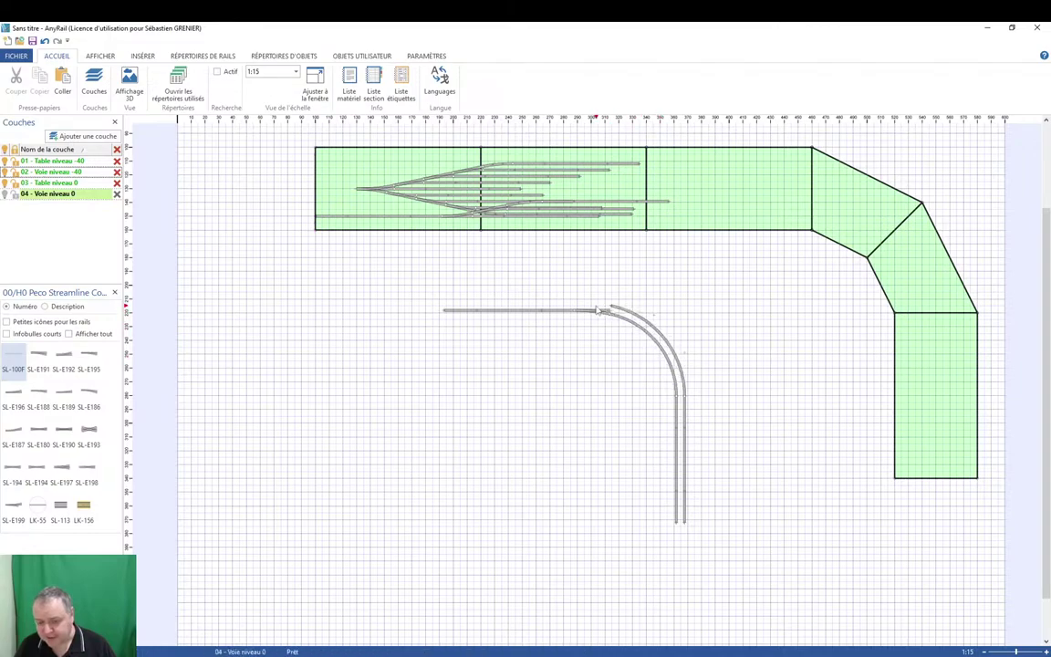
Duplicate the SL-E188 turnout and connect the copy's diverging exit to the upper end of the outer parallel curve.
scroll(597, 311, up, 5)
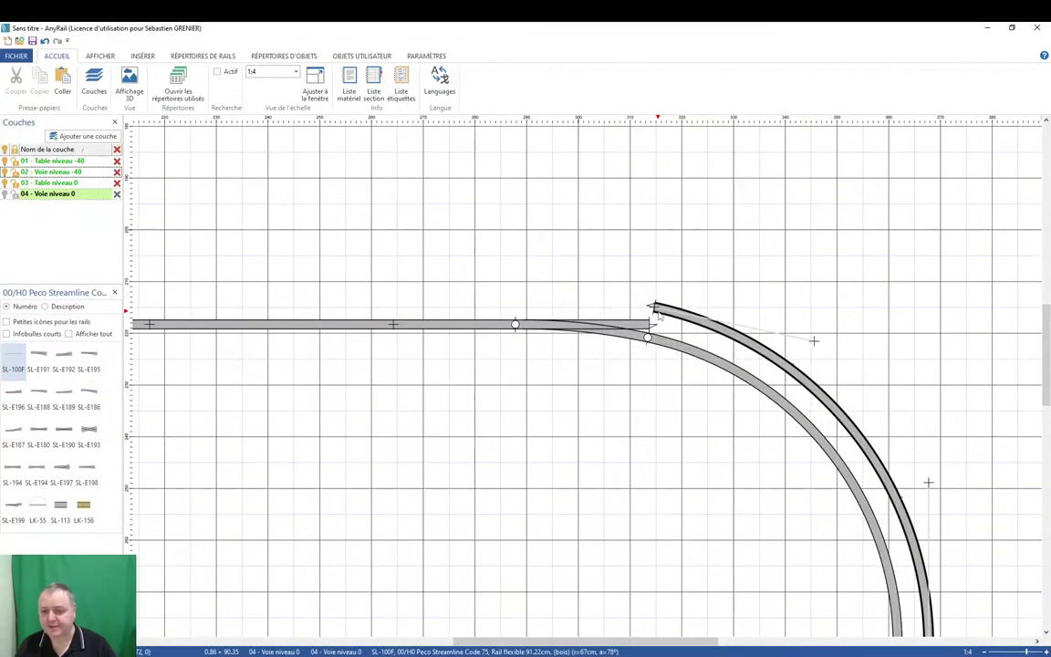
click(615, 327)
drag(615, 326, 591, 295)
click(796, 307)
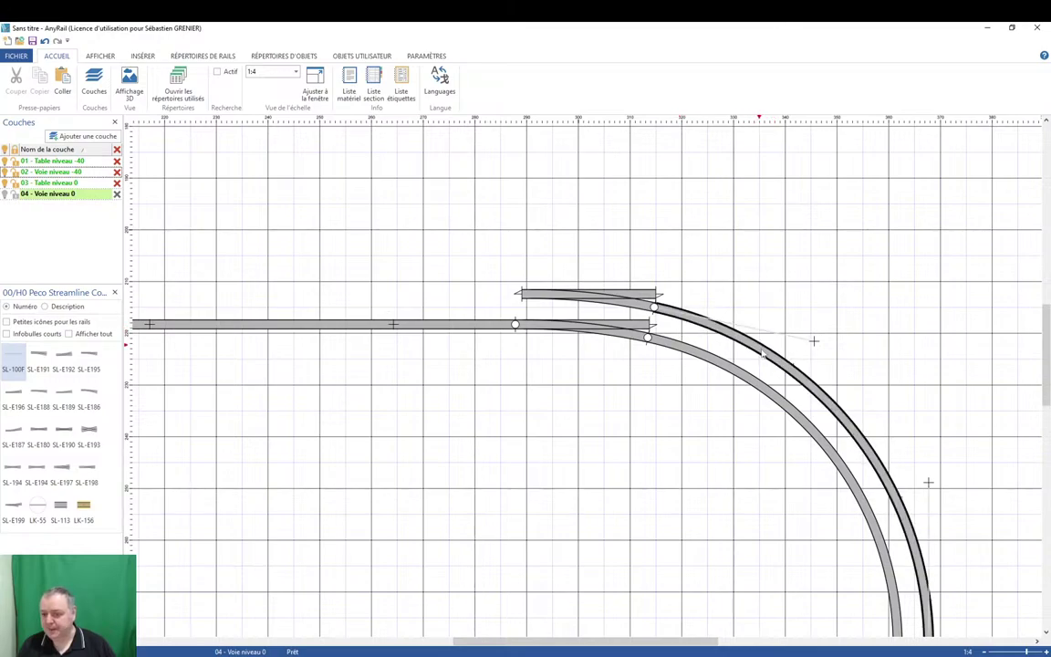
click(602, 326)
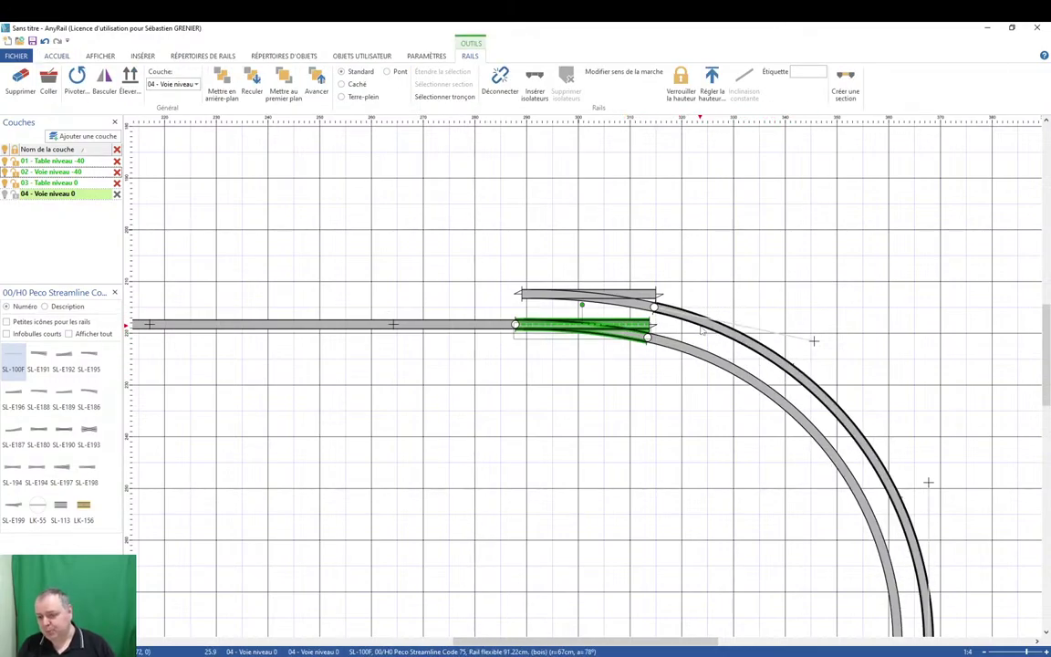
scroll(701, 329, down, 2)
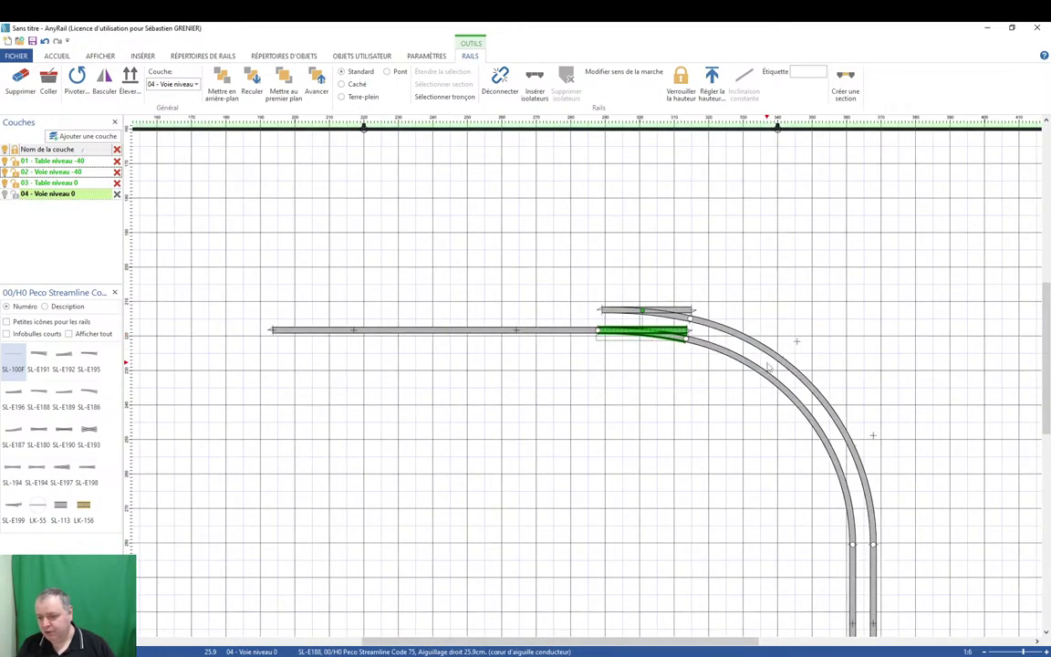
click(775, 363)
right_click(781, 363)
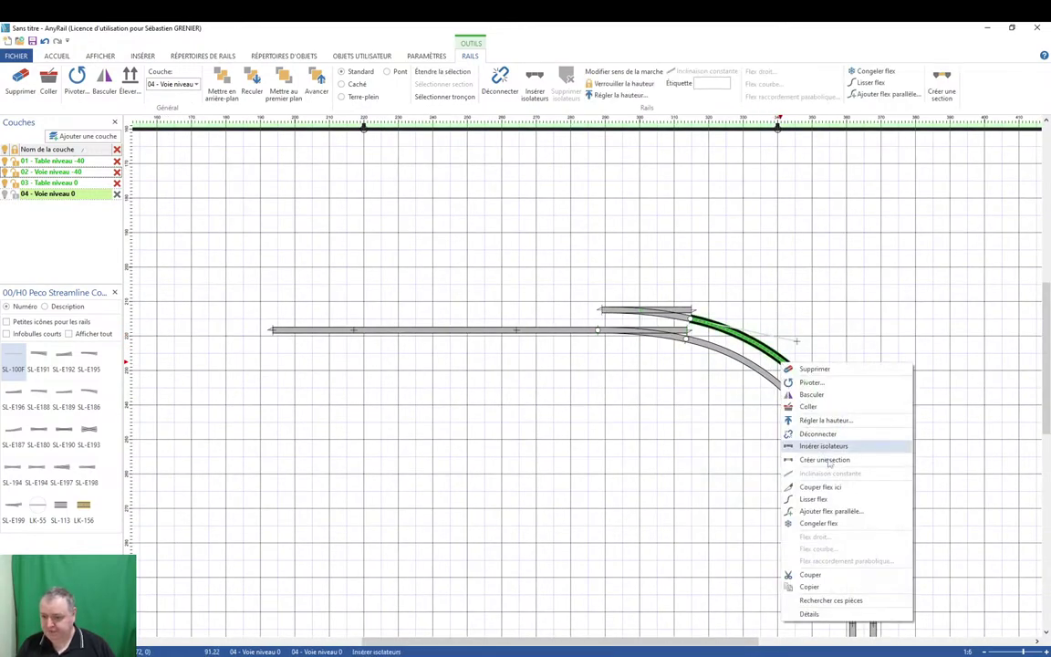
click(826, 511)
click(557, 387)
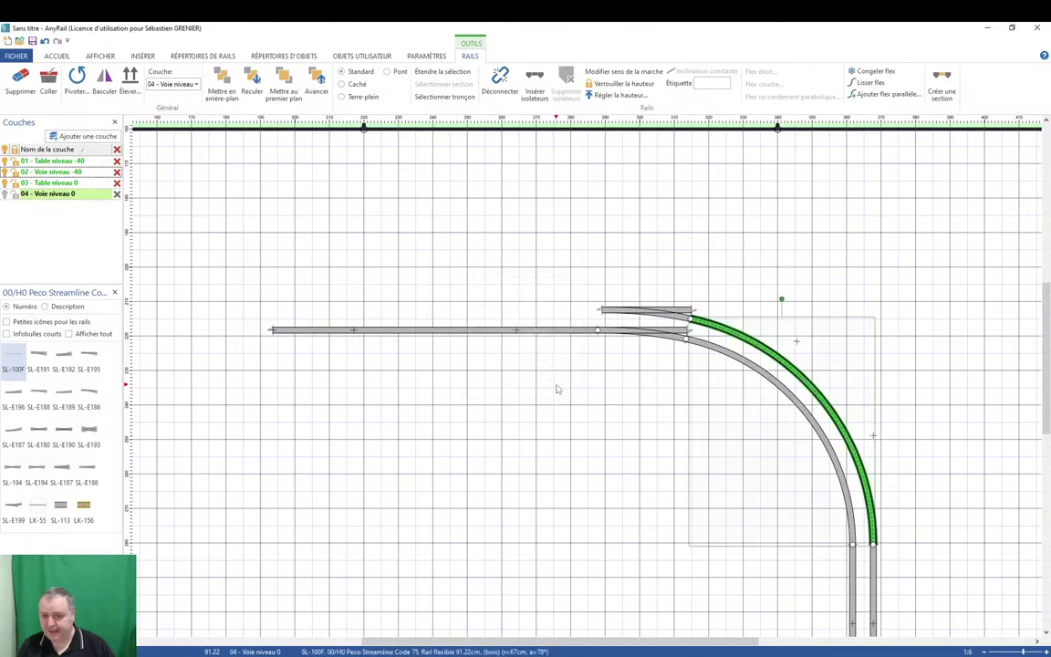
Add three more parallel flex tracks on the right (Droit) side, each 6 cm outside the previous outermost curve.
right_click(815, 394)
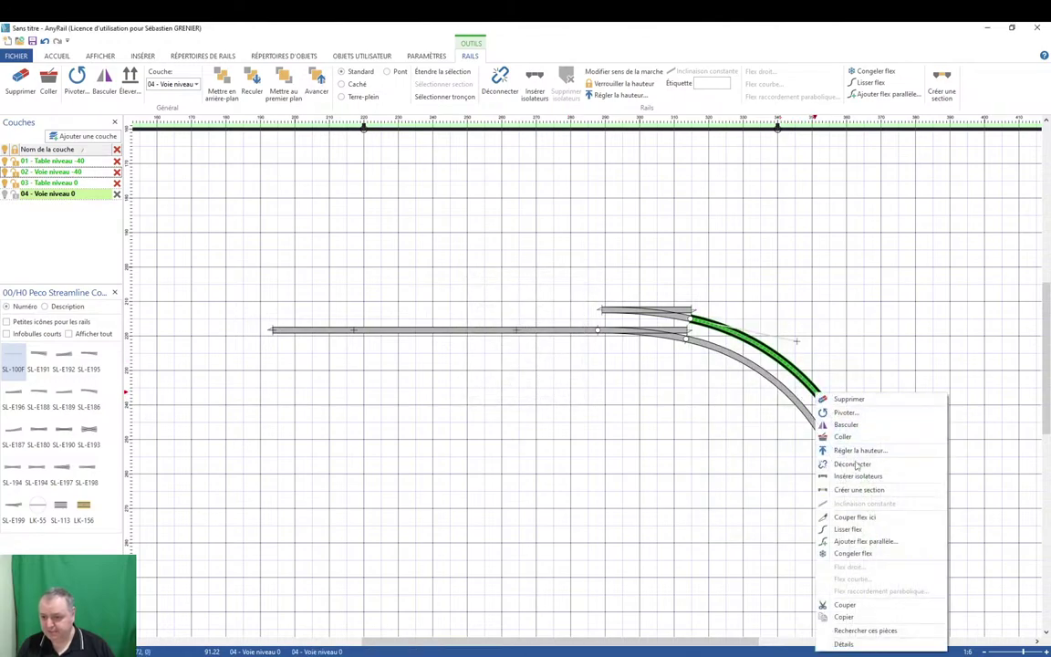
click(865, 540)
click(509, 387)
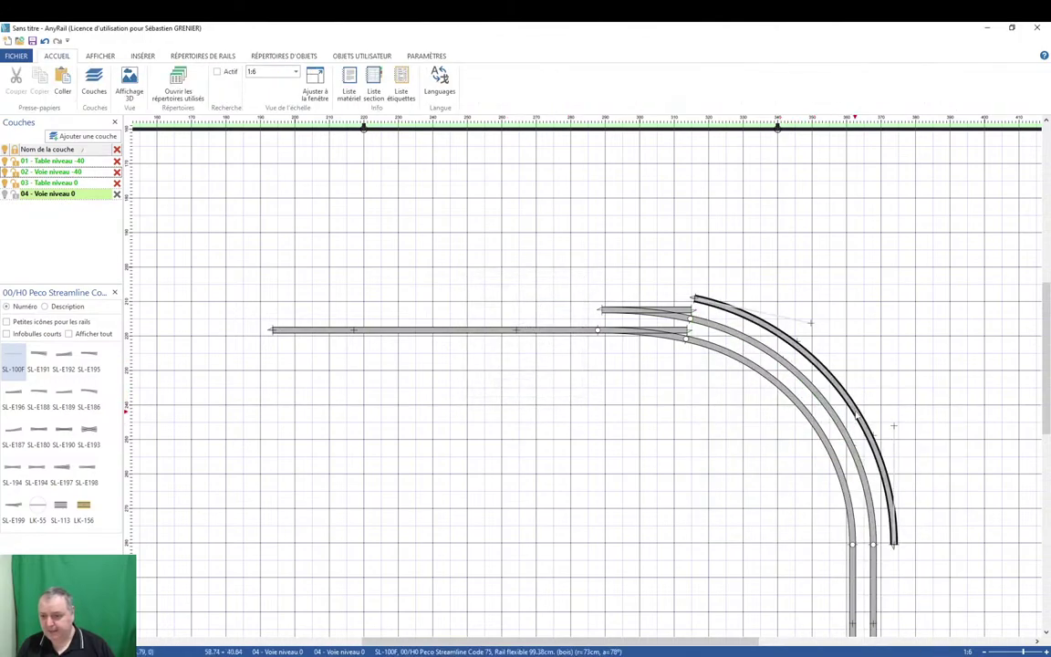
right_click(852, 404)
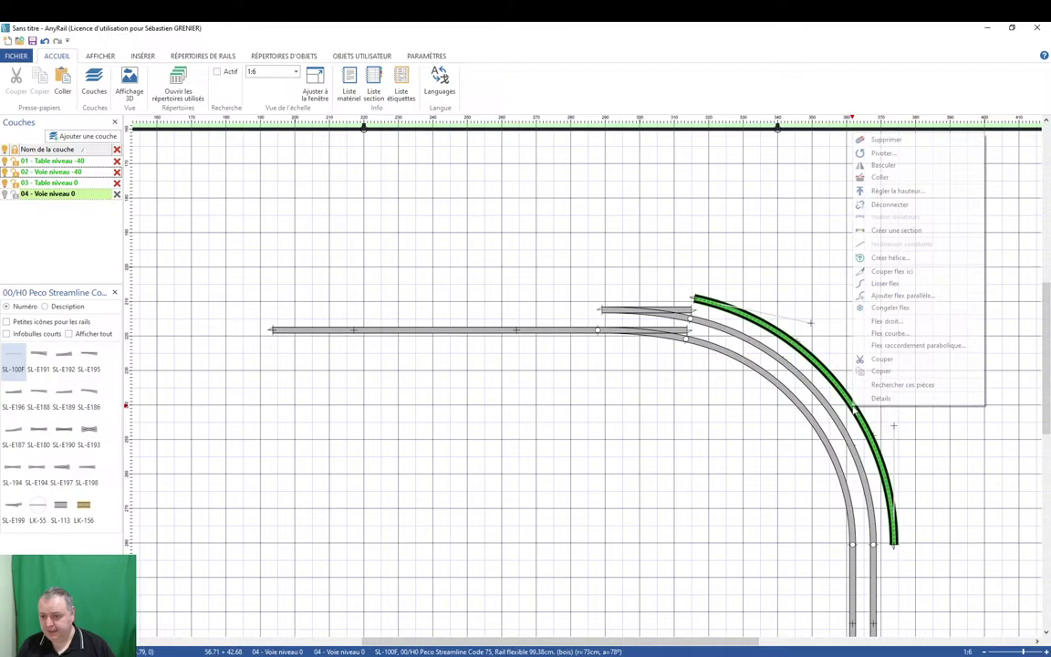
click(920, 297)
click(510, 386)
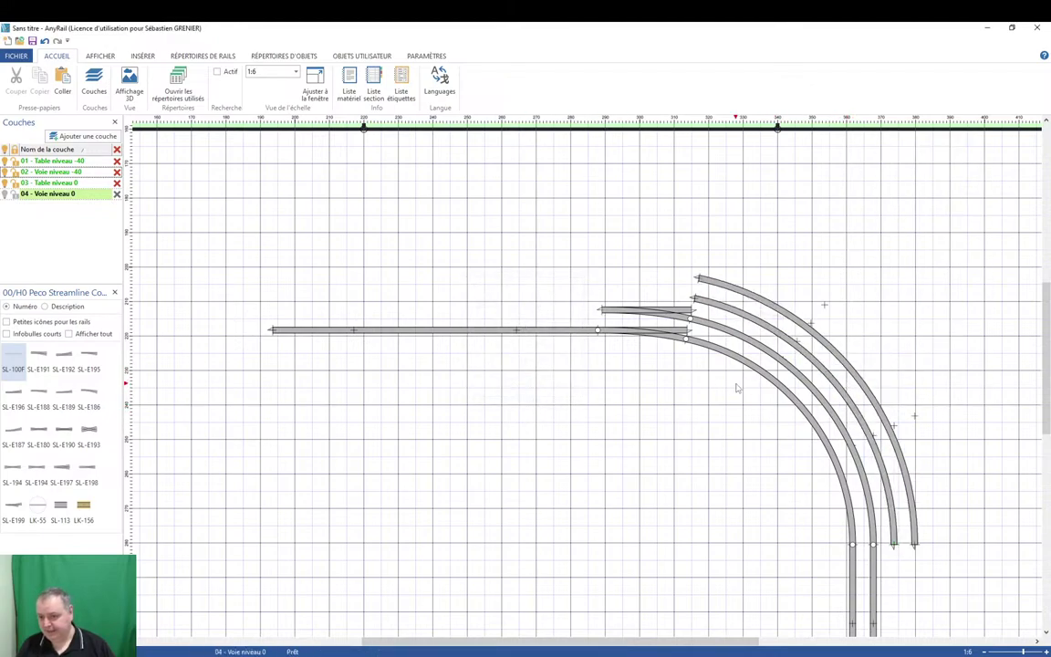
scroll(852, 338, down, 2)
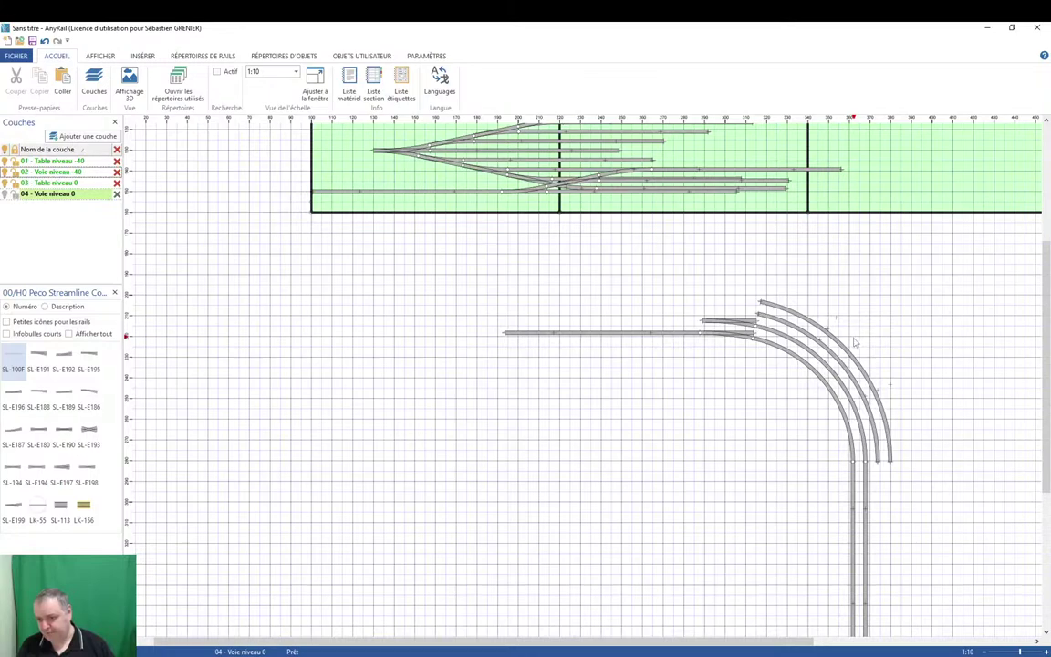
scroll(843, 351, up, 1)
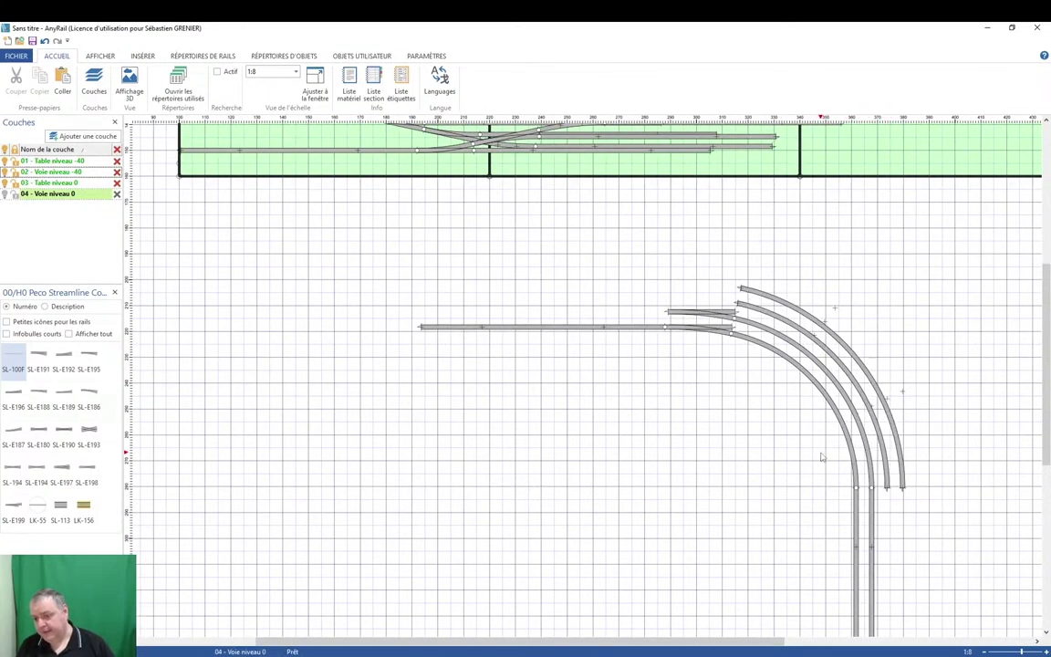
right_click(837, 338)
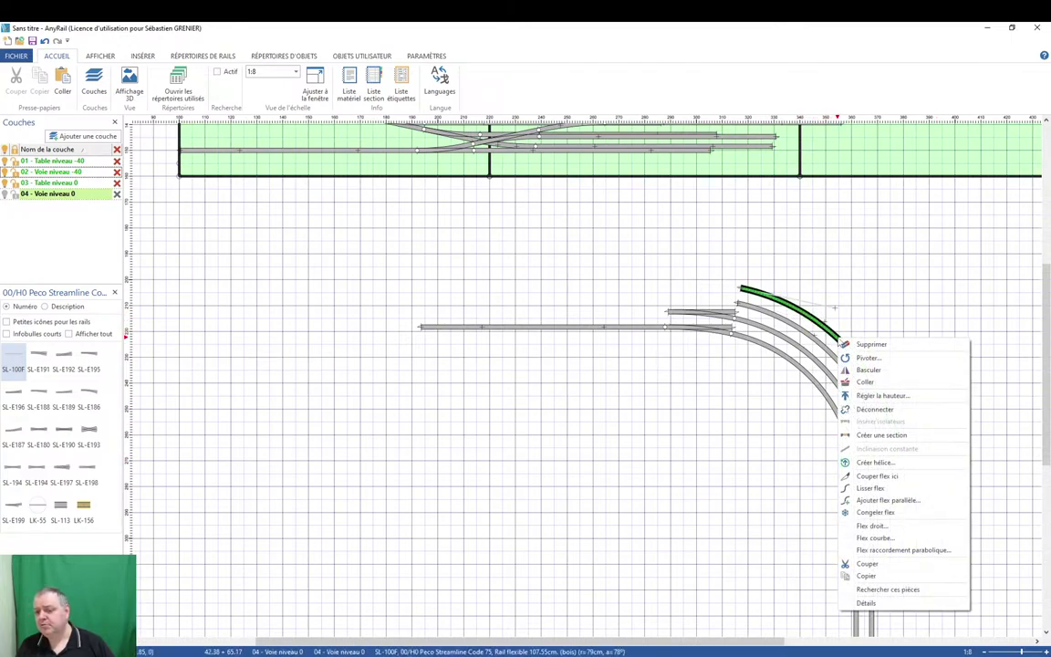
click(891, 501)
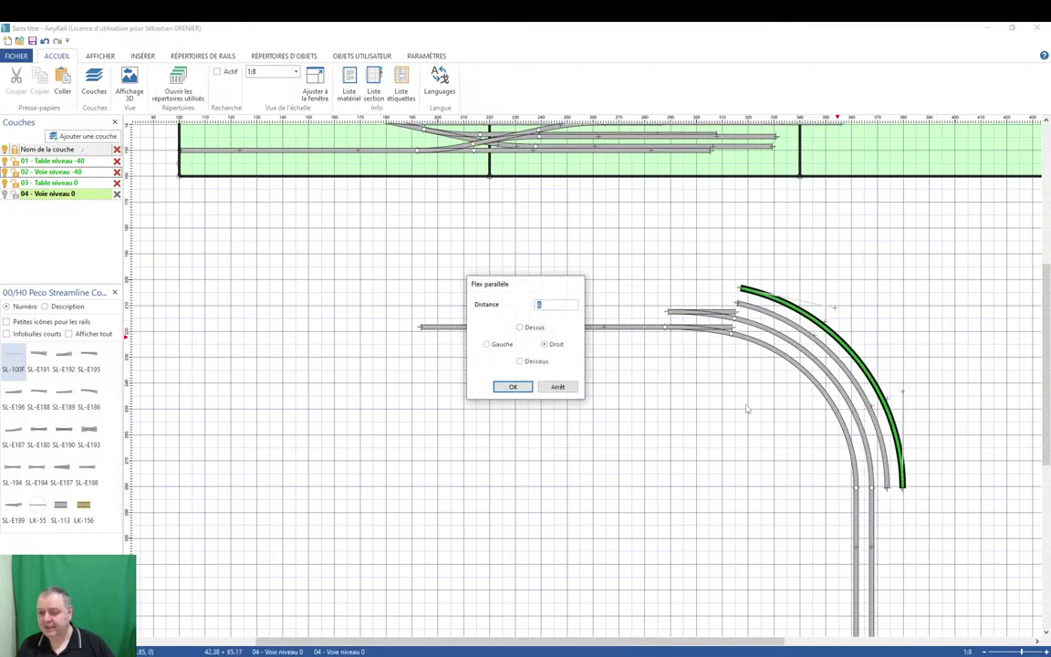
click(512, 385)
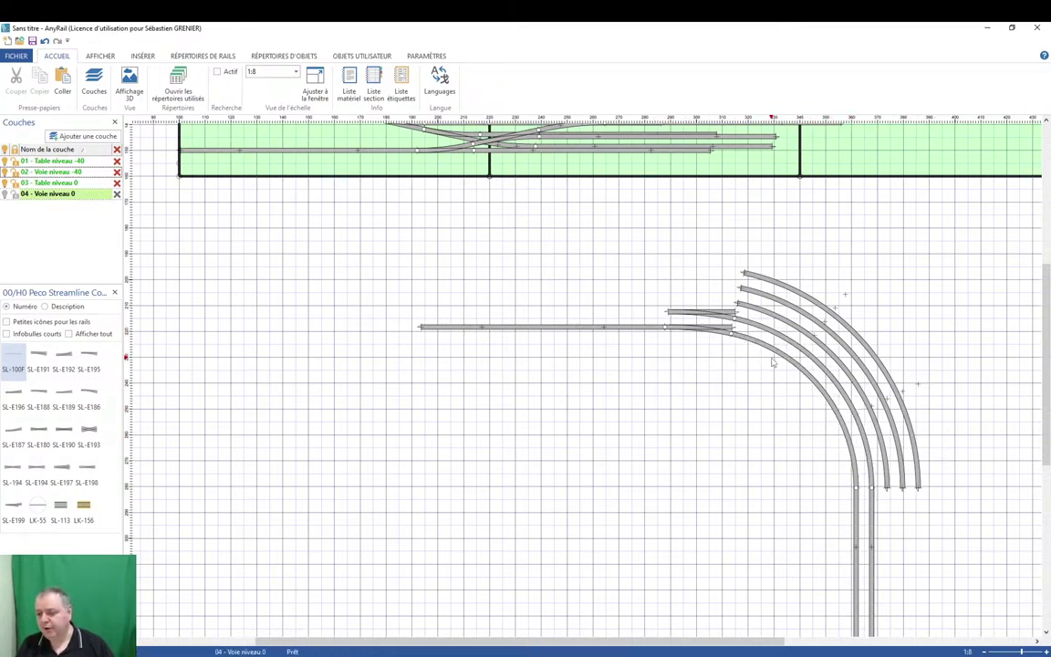
Add two parallel flex tracks on the left (Gauche) side, each 6 cm inside the previous innermost curve.
right_click(811, 375)
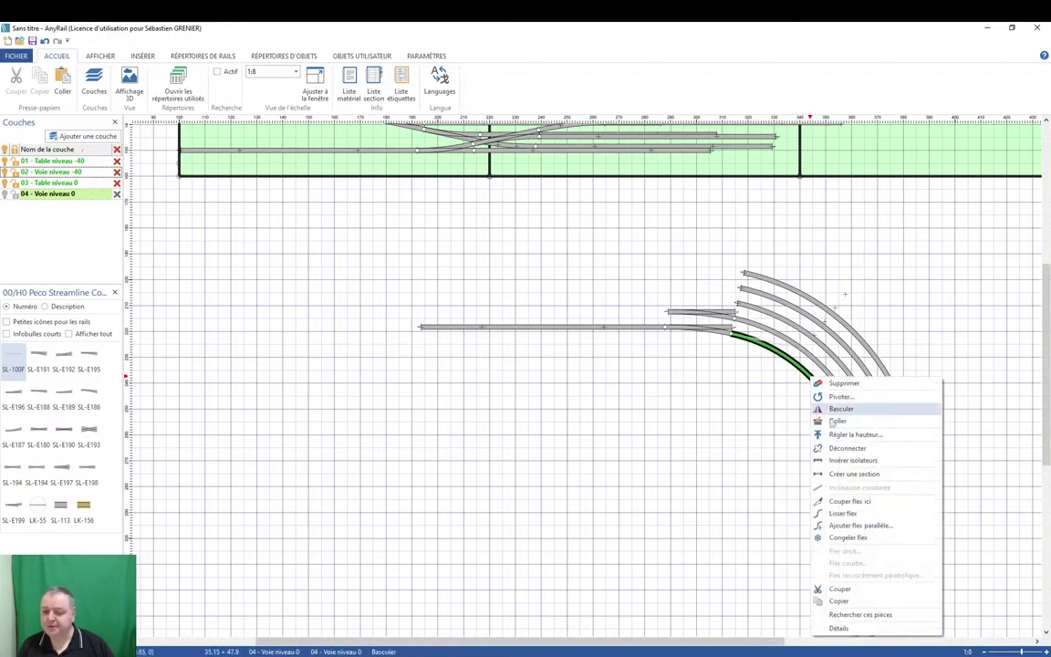
click(860, 525)
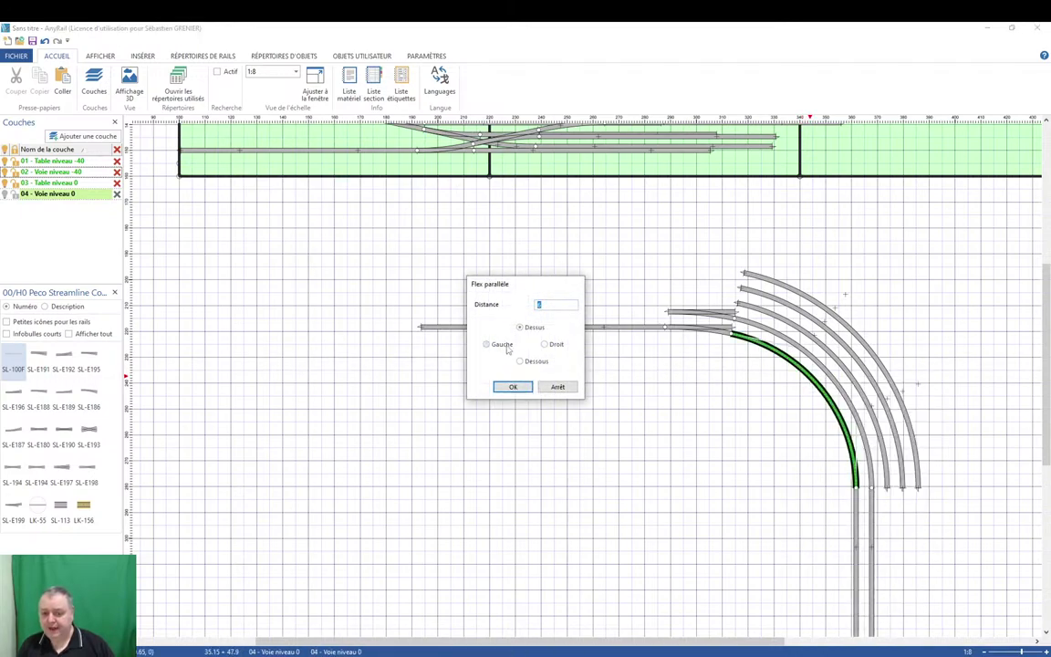
click(486, 344)
click(513, 387)
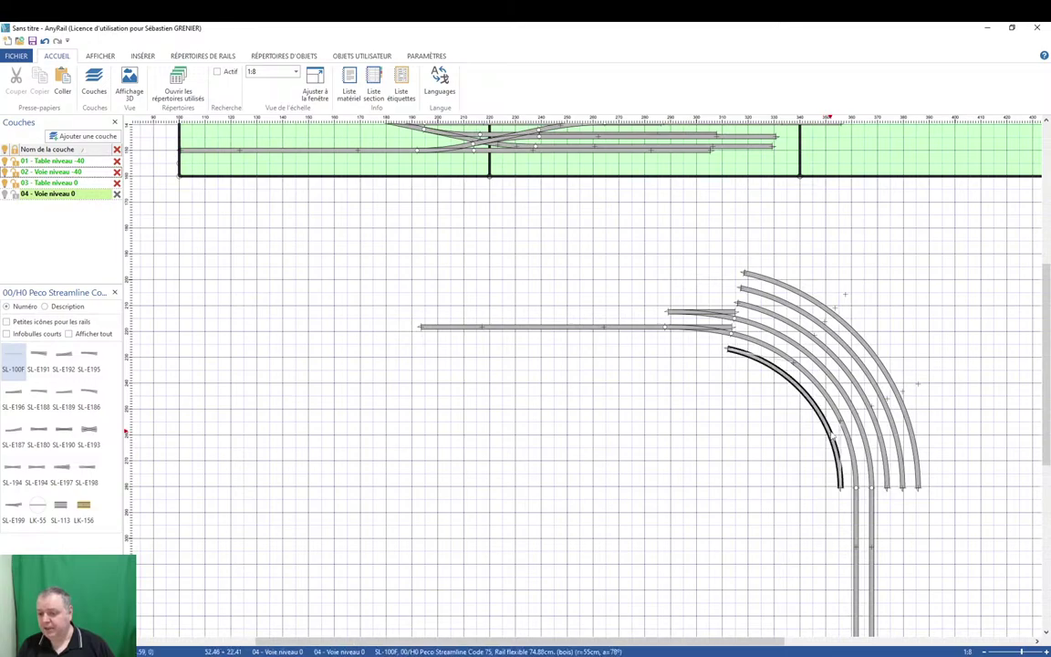
right_click(832, 435)
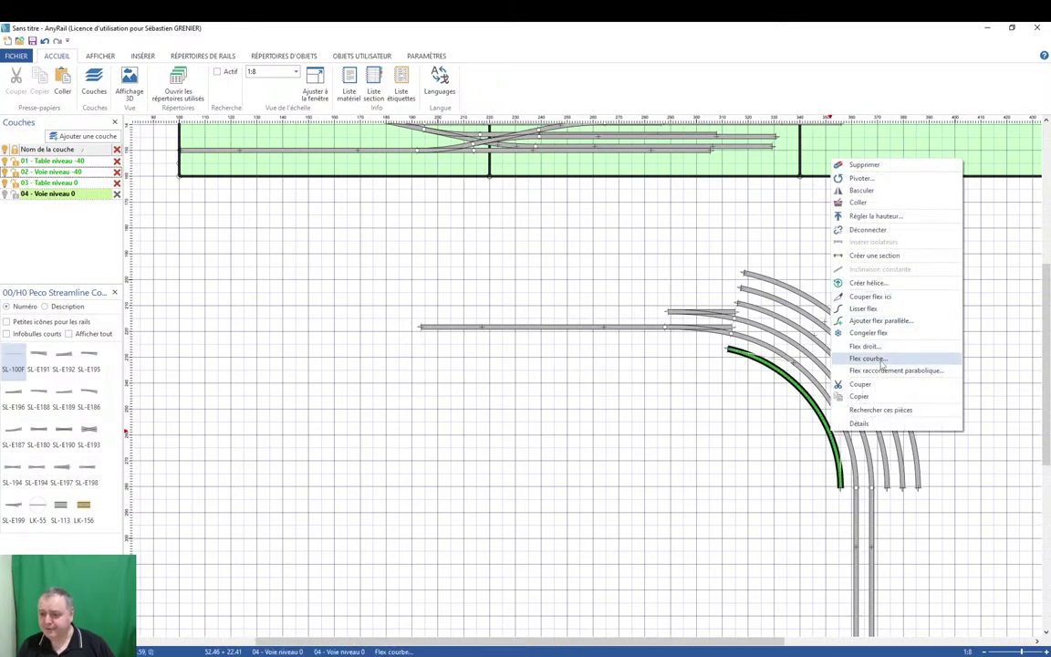
click(877, 321)
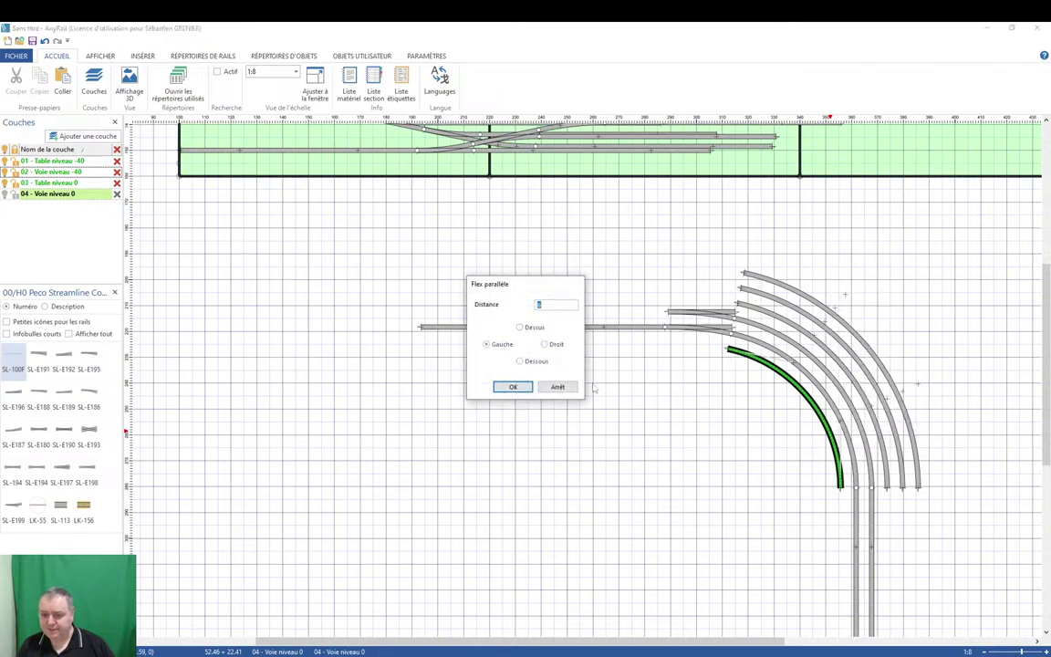
click(519, 361)
click(513, 387)
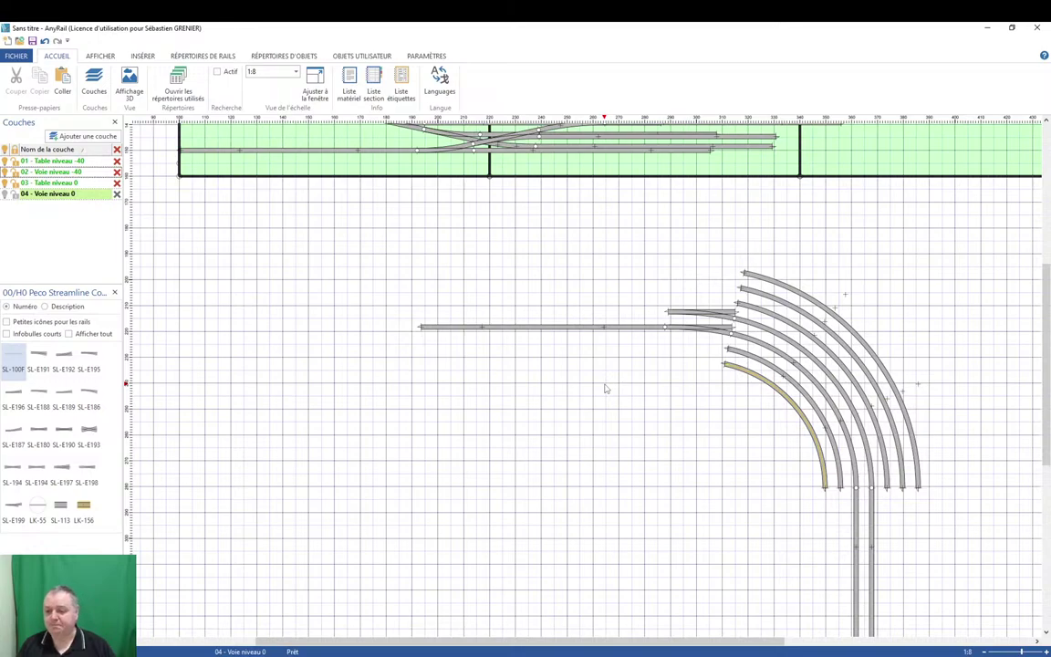
Place an SL-100F flex track in the free area below the horizontal track and curve it to a 45° angle with a 55 cm radius.
scroll(604, 388, down, 2)
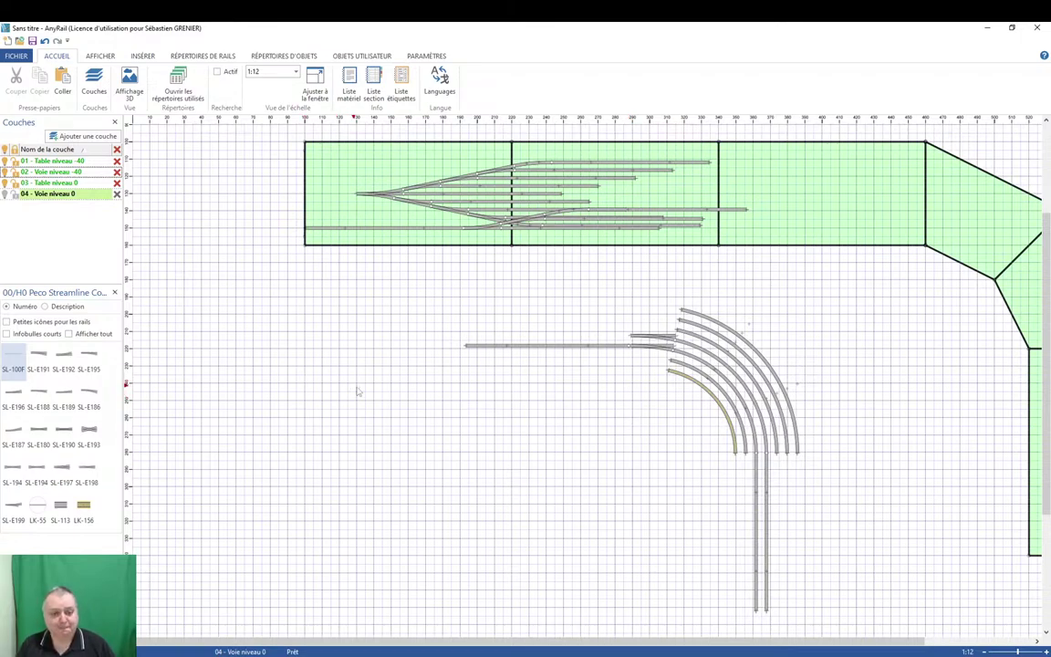
drag(5, 351, 462, 441)
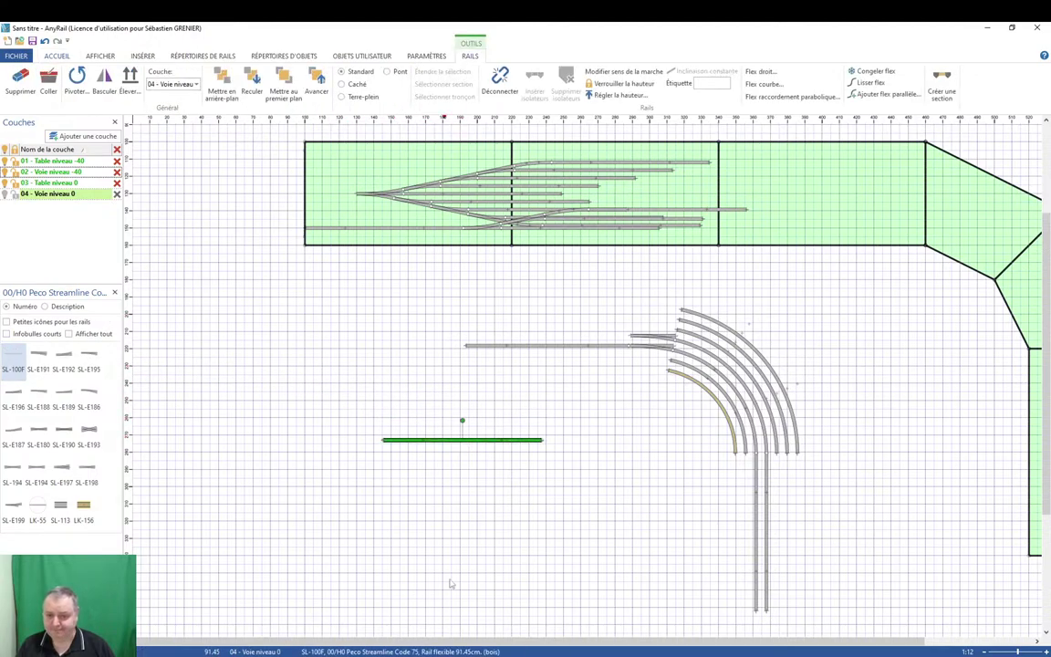
right_click(480, 441)
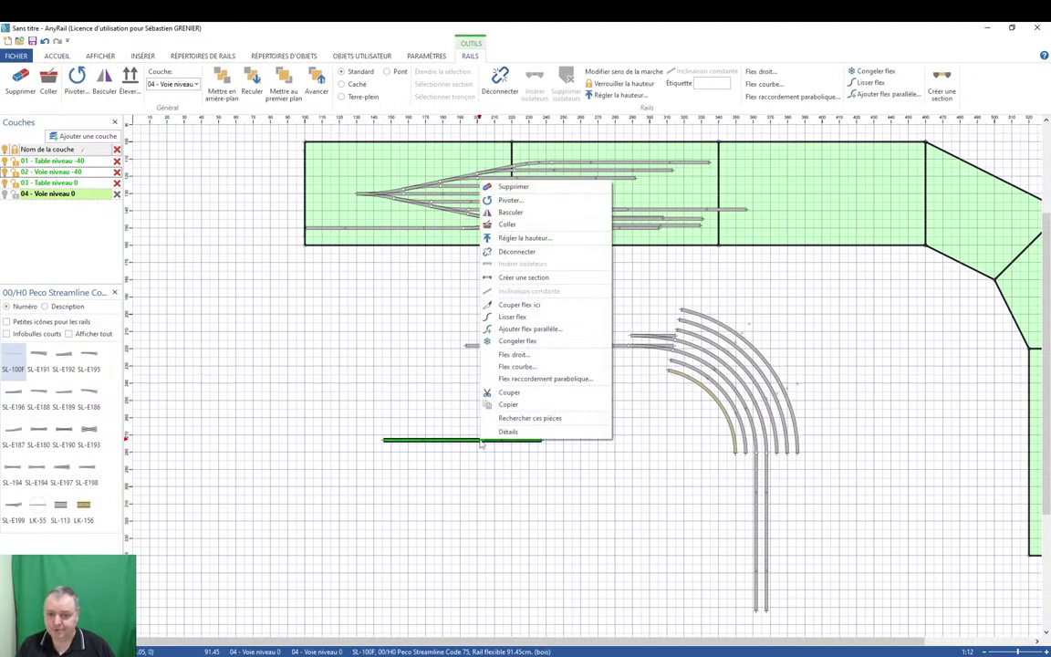
click(544, 368)
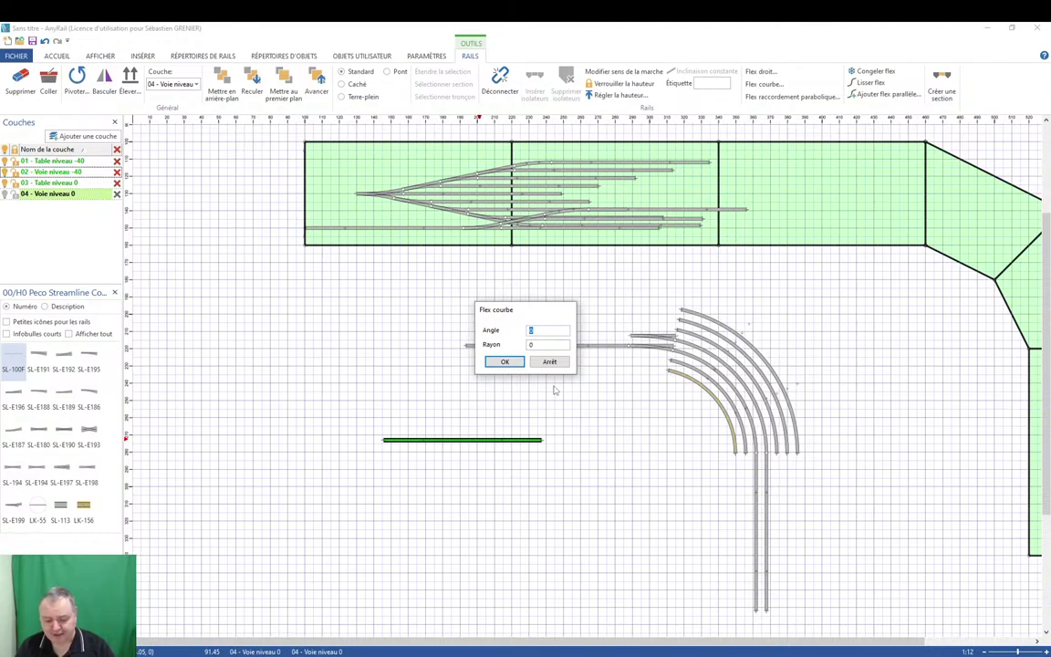
text(45)
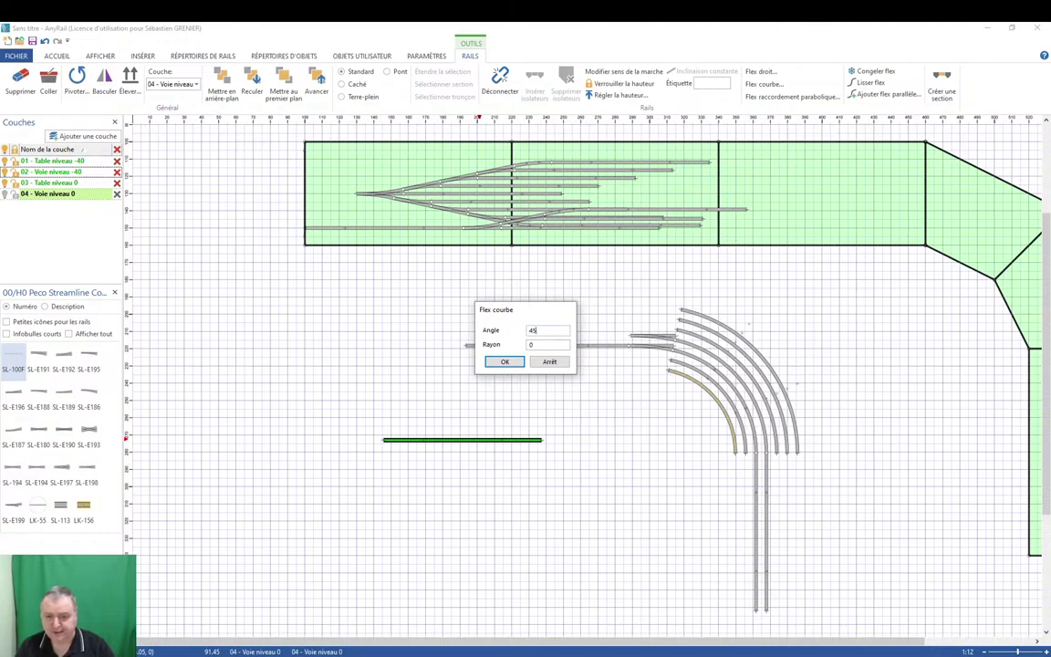
key(Tab)
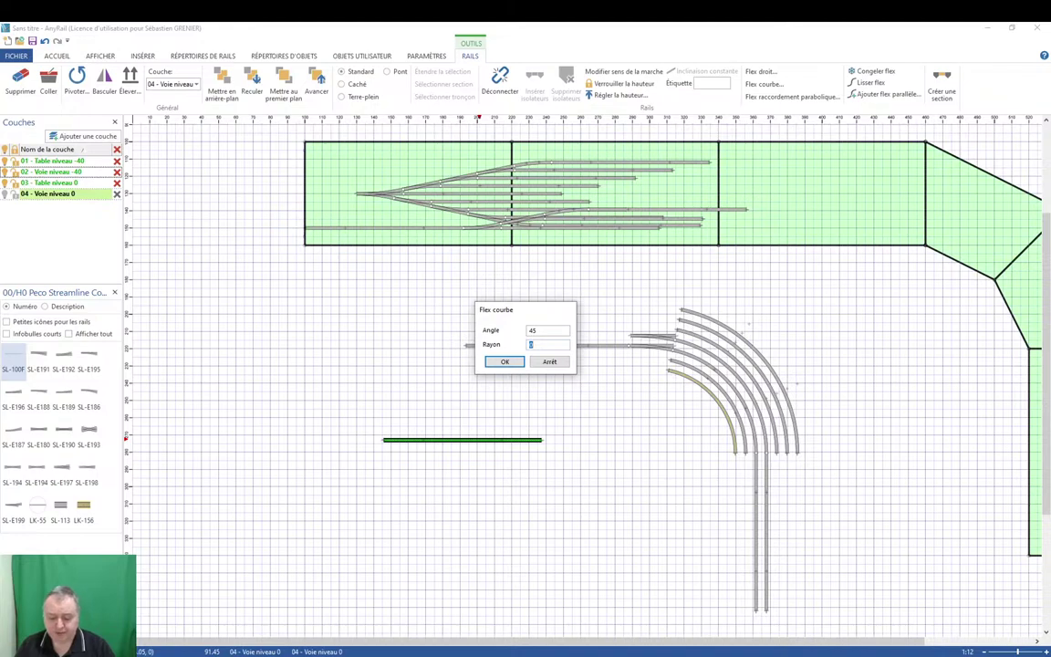
text(55)
click(504, 361)
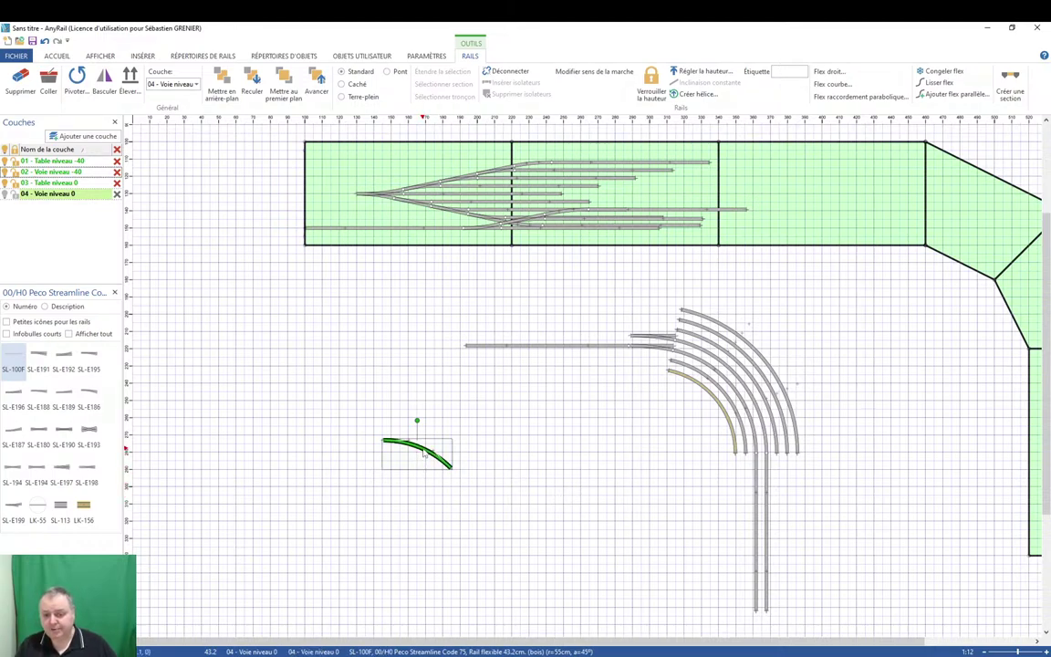
Examine which flex commands are offered for the free 45° curve, including the helix option, and for the straight flex connected to the turnout.
right_click(424, 455)
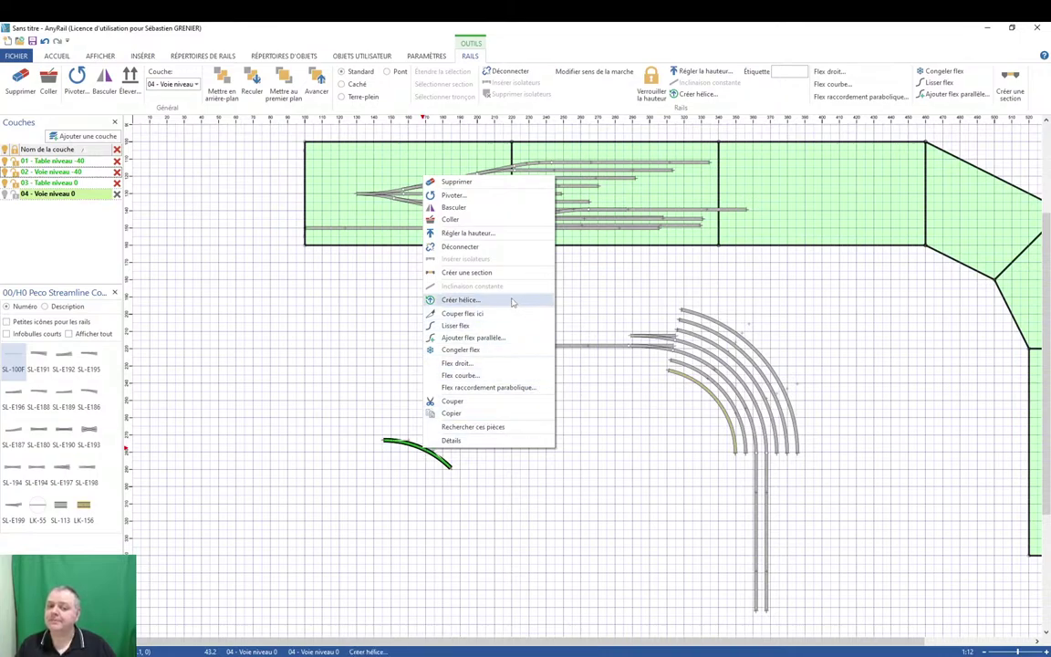
click(626, 416)
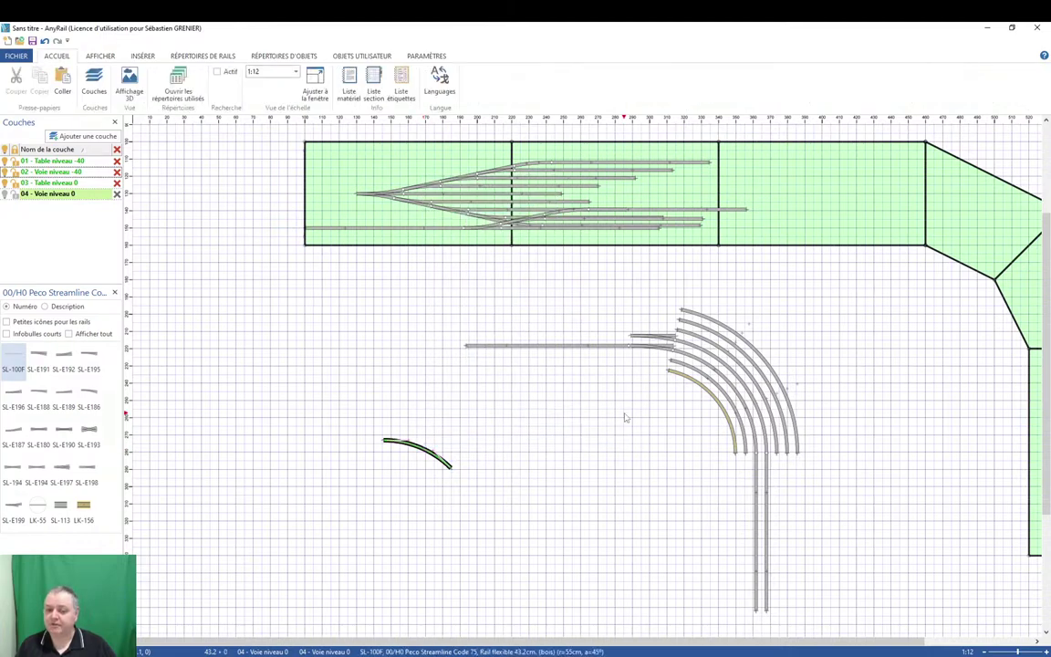
right_click(476, 400)
click(476, 401)
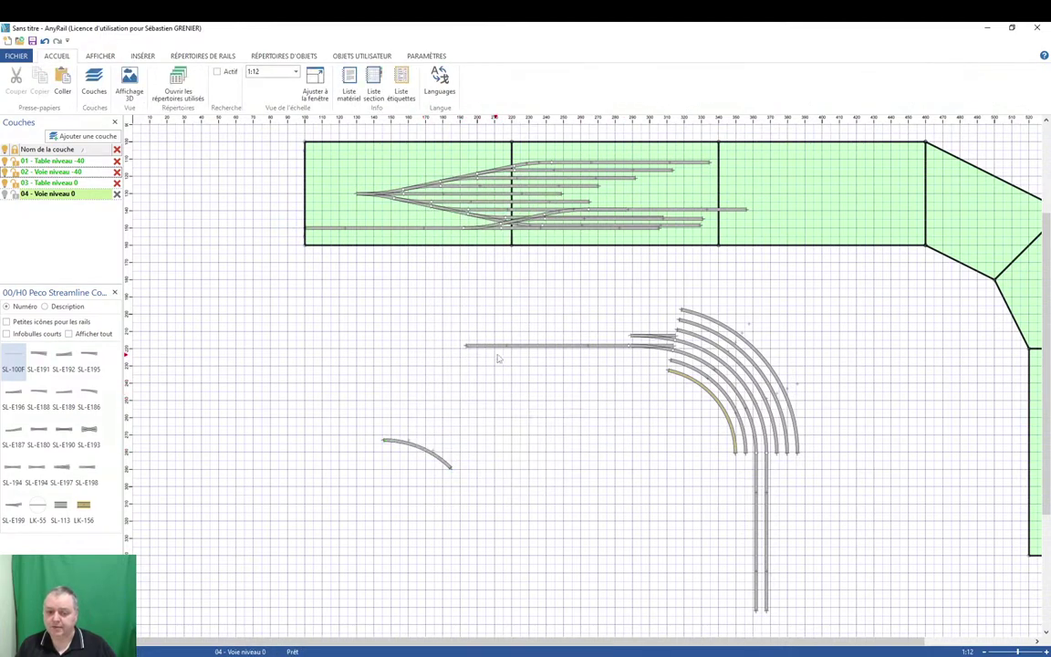
click(525, 352)
right_click(525, 352)
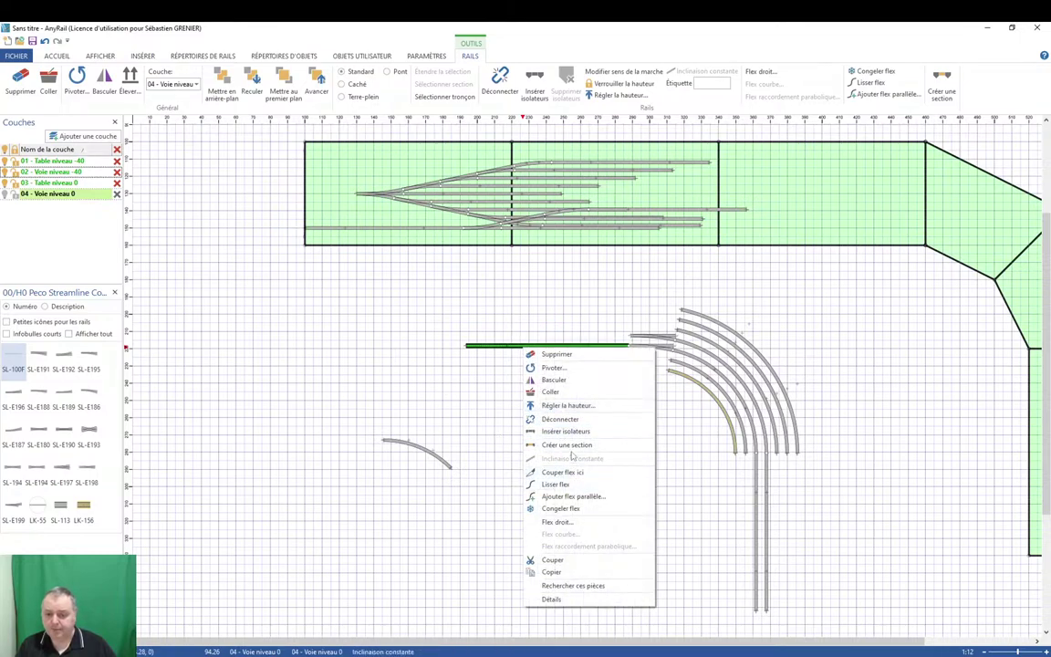
key(Escape)
key(Escape)
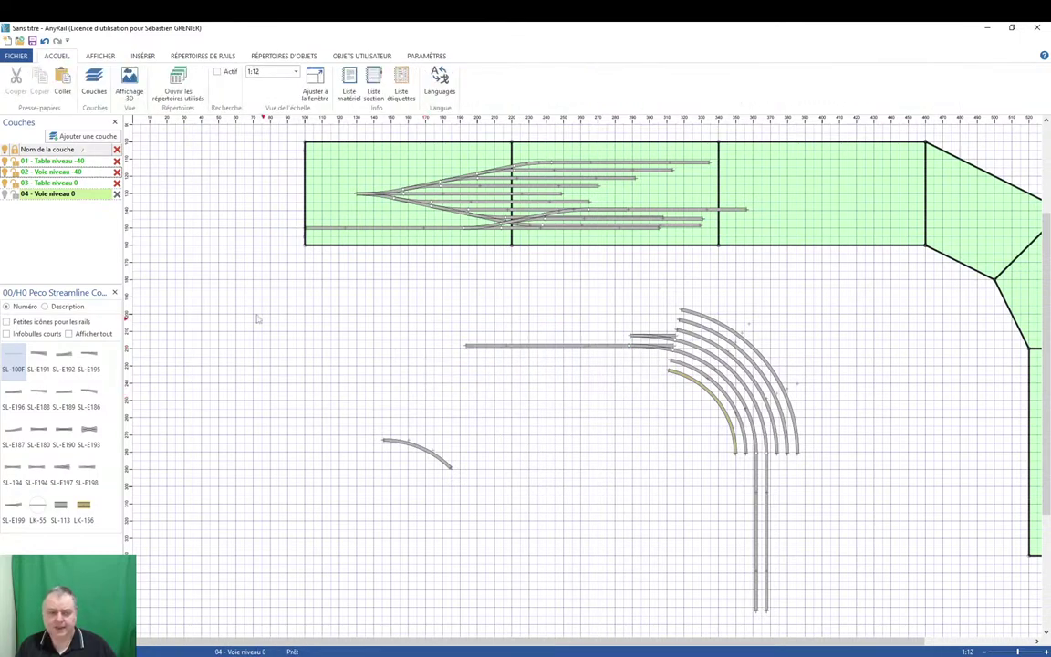
Place another straight SL-100F flex track between the horizontal track and the free 45° curve.
click(14, 358)
click(469, 407)
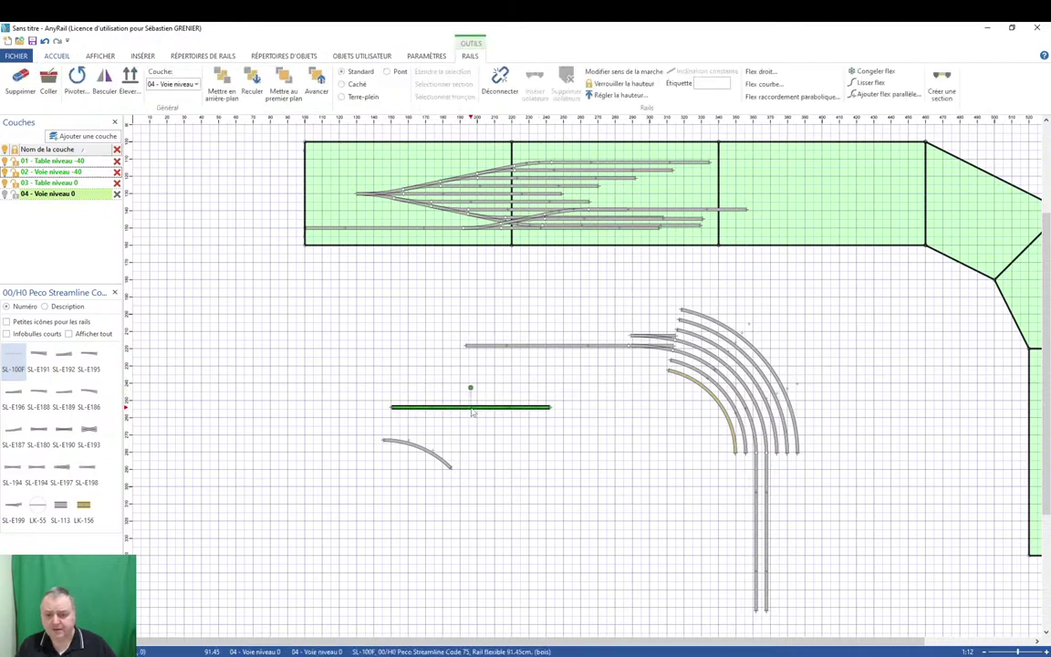
click(502, 418)
right_click(495, 410)
click(481, 408)
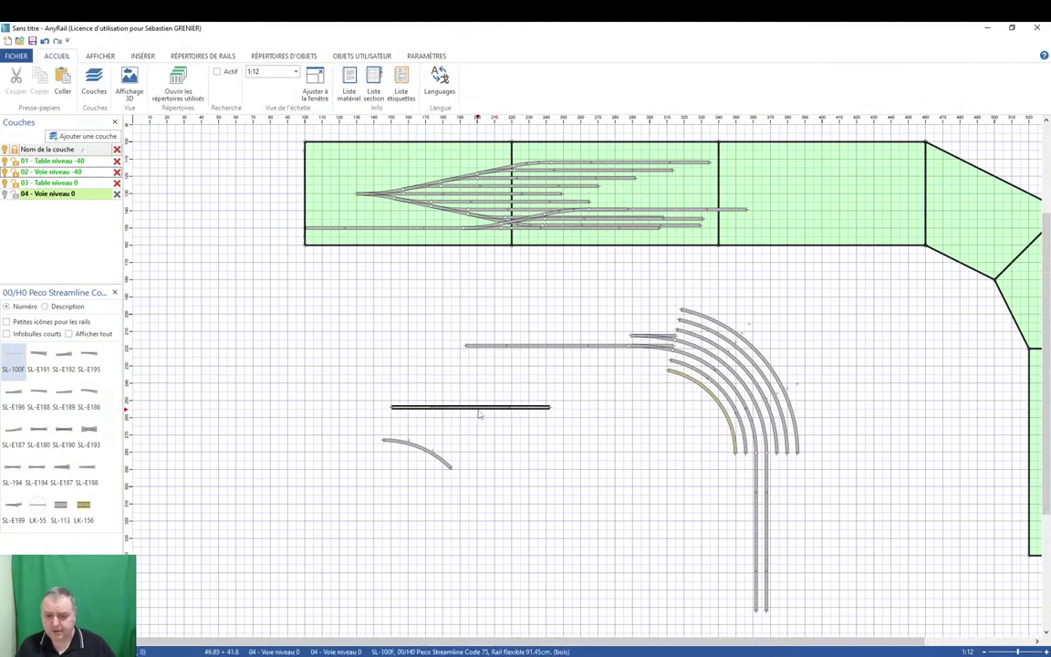
Delete the straight SL-100F flex track lying between the horizontal track and the free 45° curve.
right_click(479, 408)
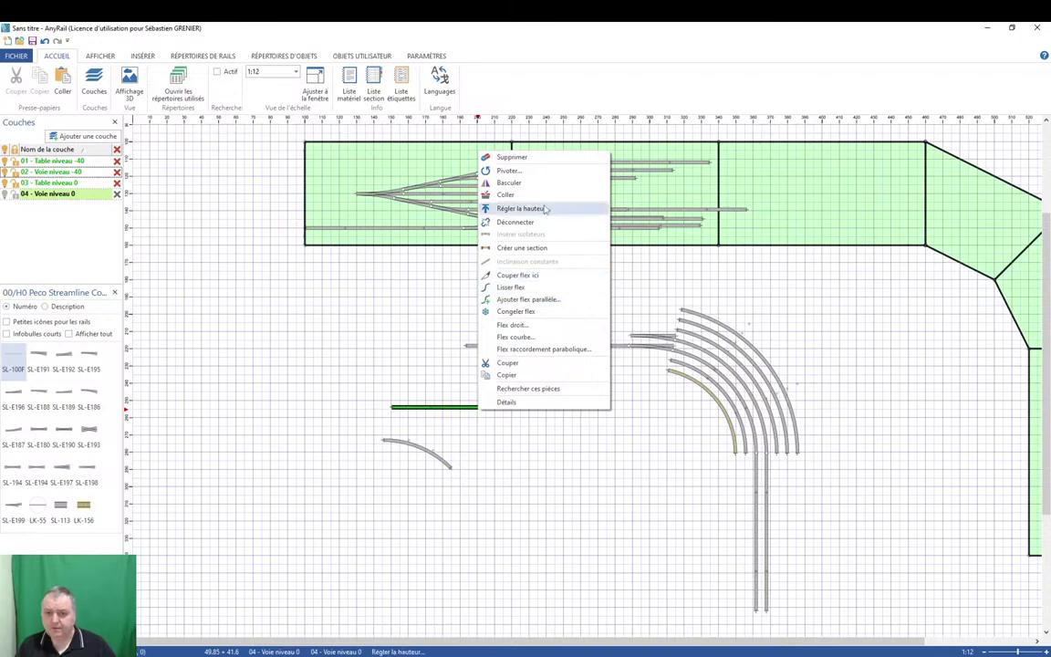
click(529, 459)
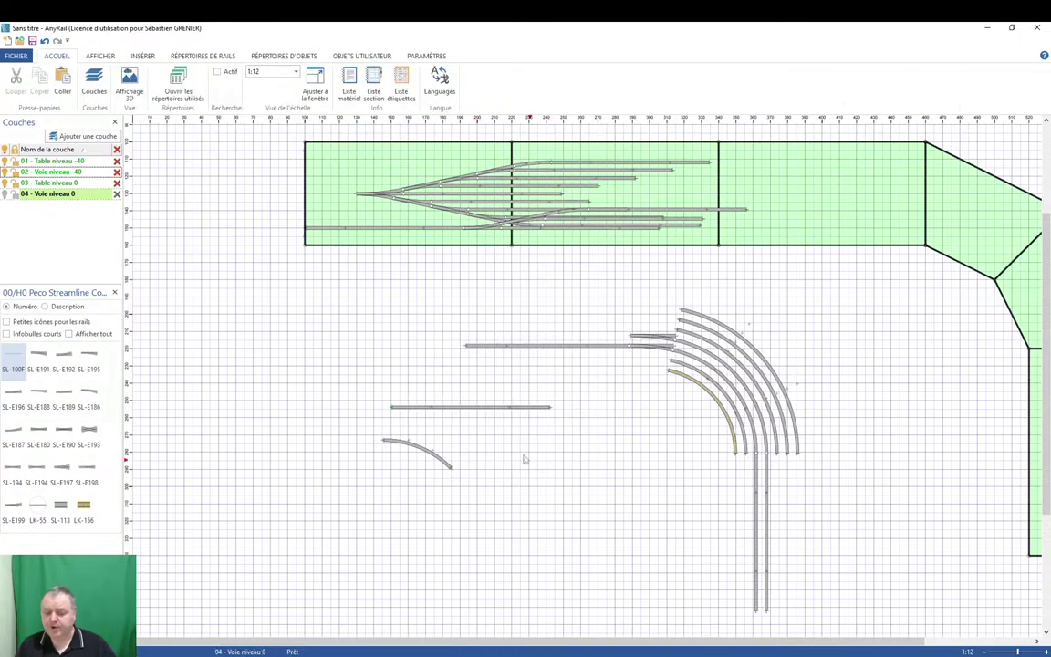
click(481, 409)
key(Delete)
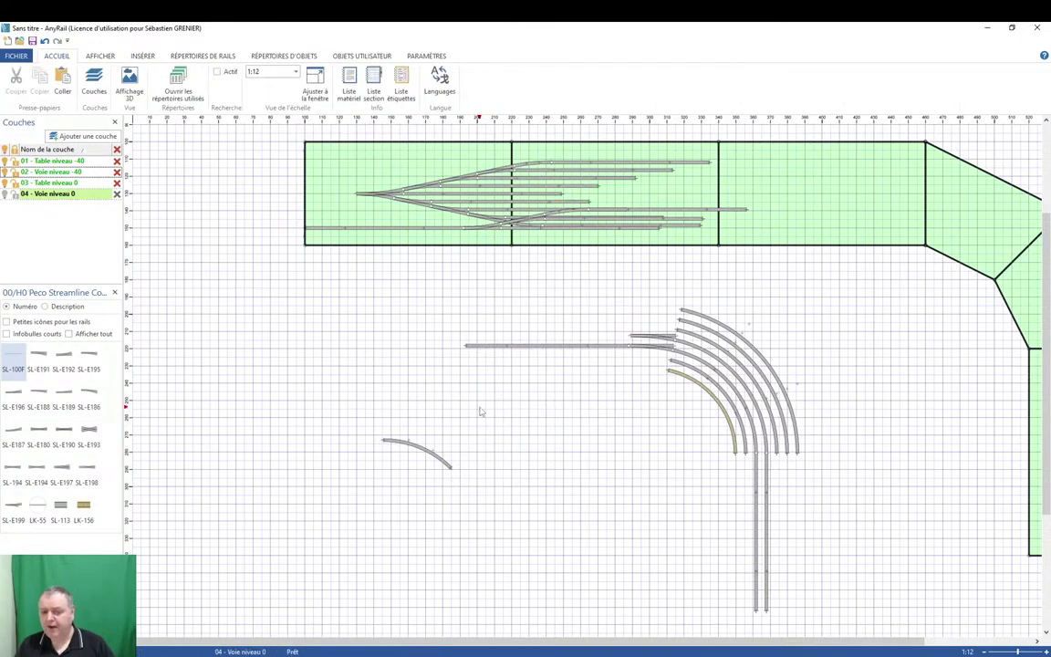
Start a helix from the free 45° flex curve with start height 0 and end height -40.
click(422, 453)
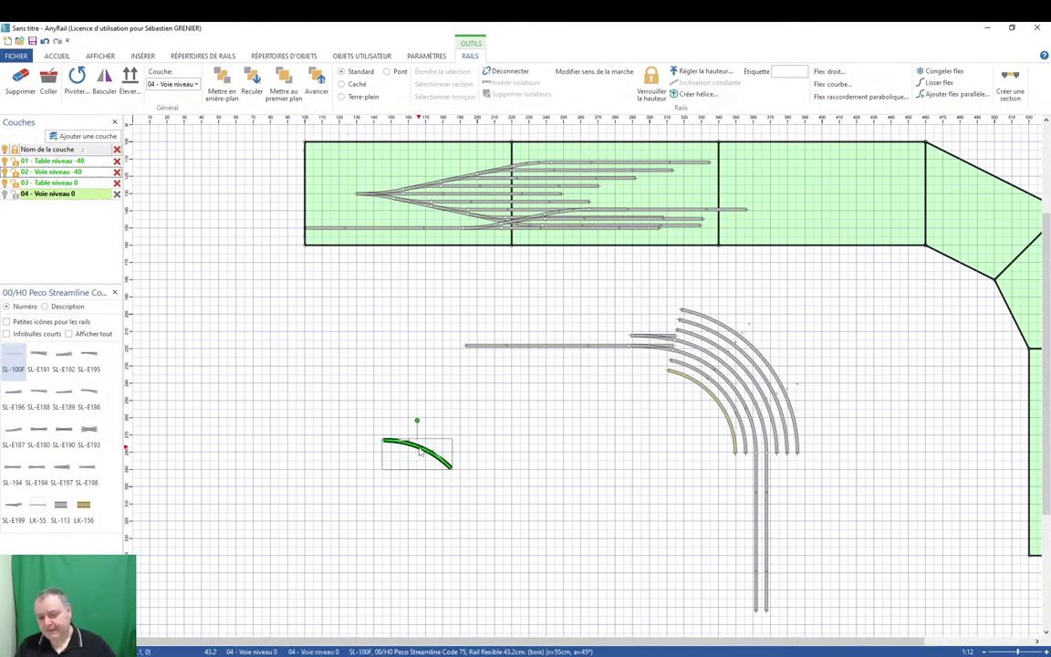
right_click(417, 449)
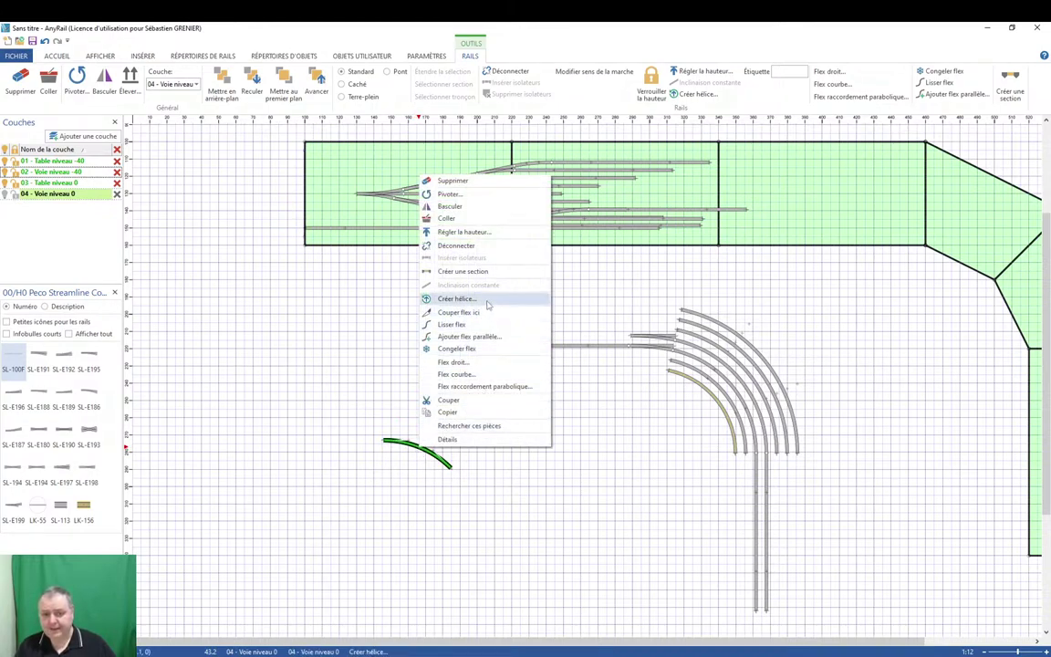
click(481, 299)
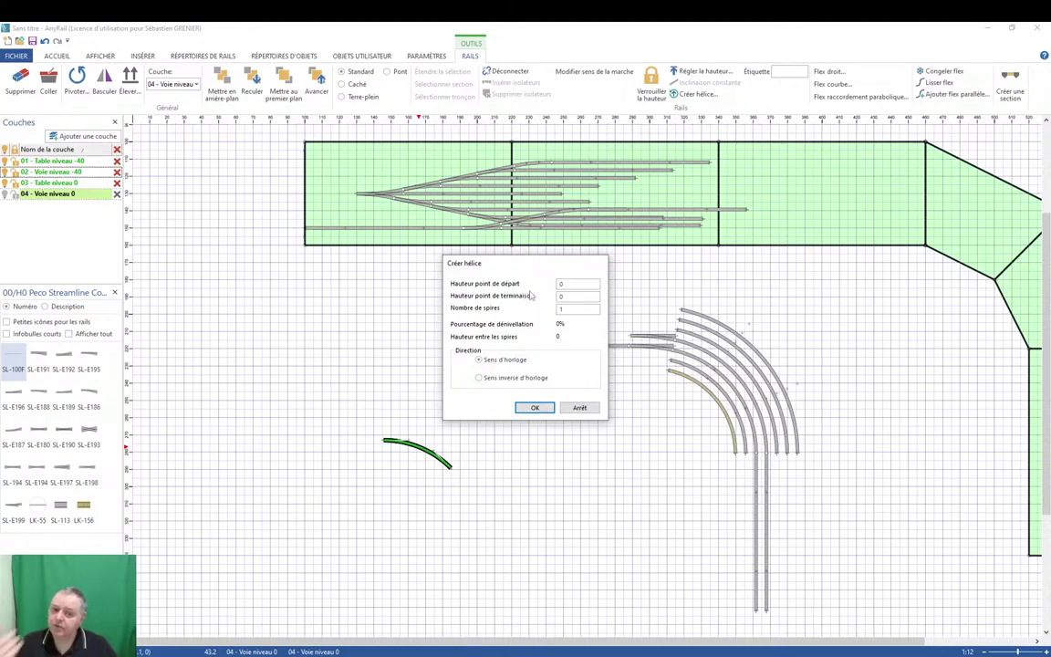
click(575, 285)
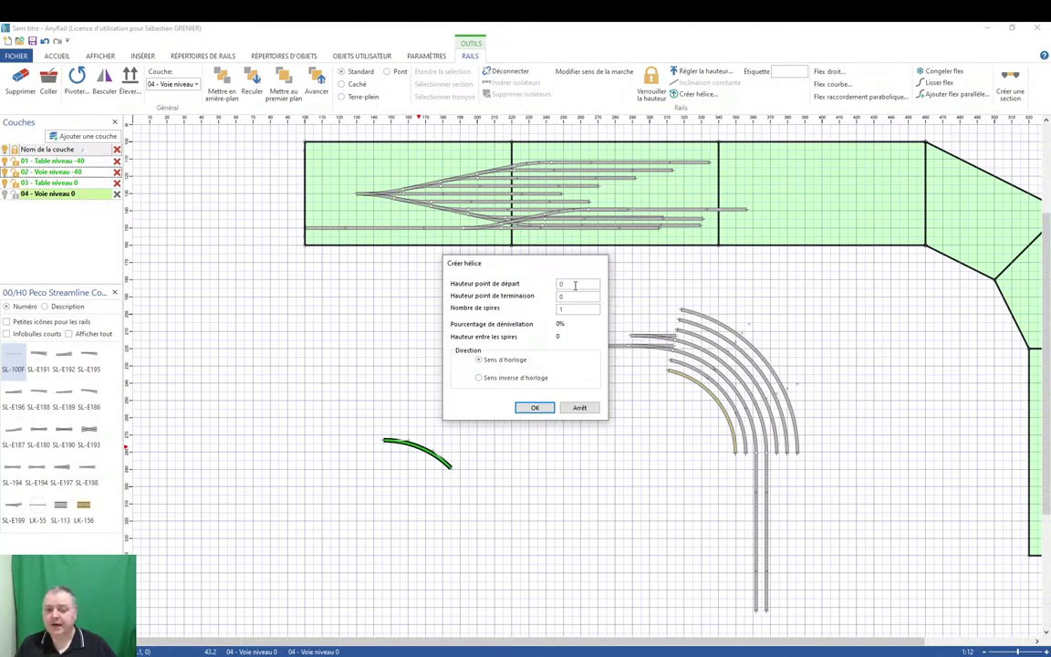
key(BackSpace)
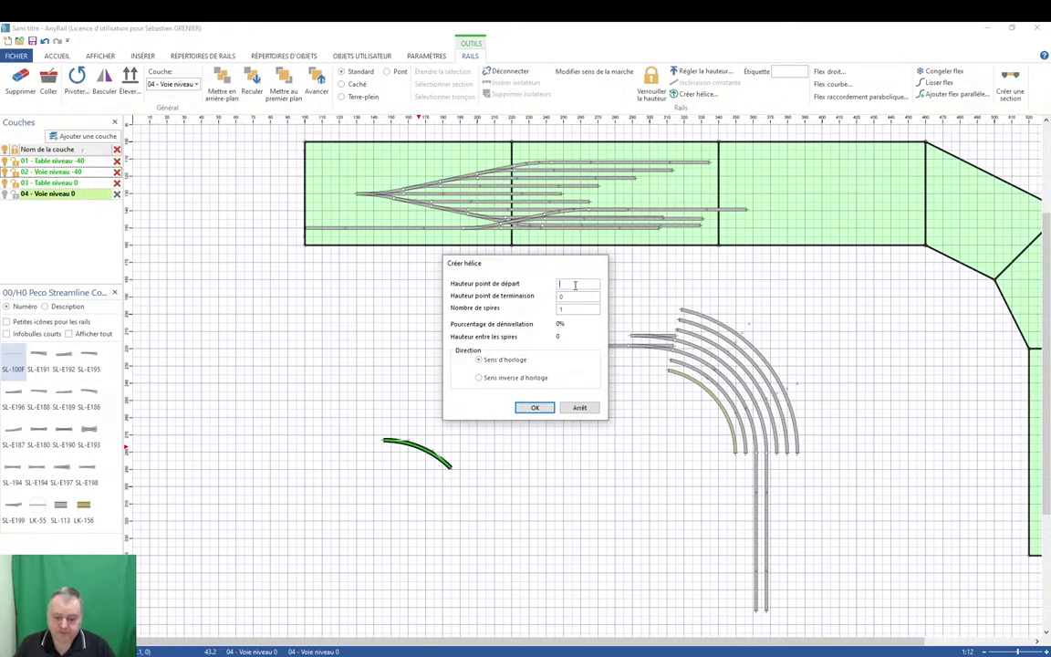
text(0)
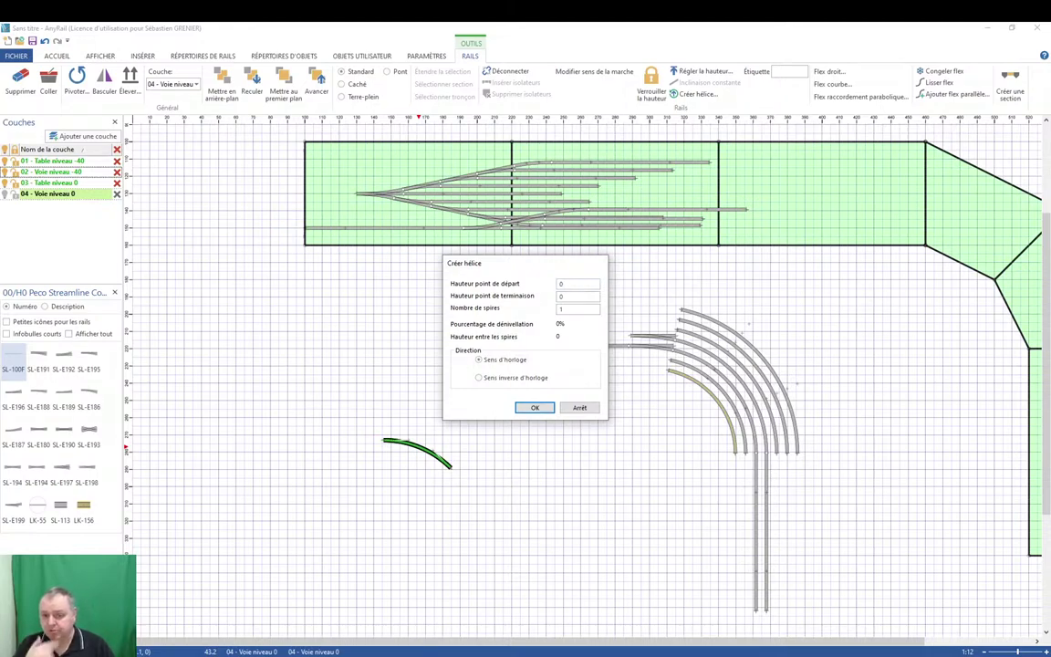
key(Tab)
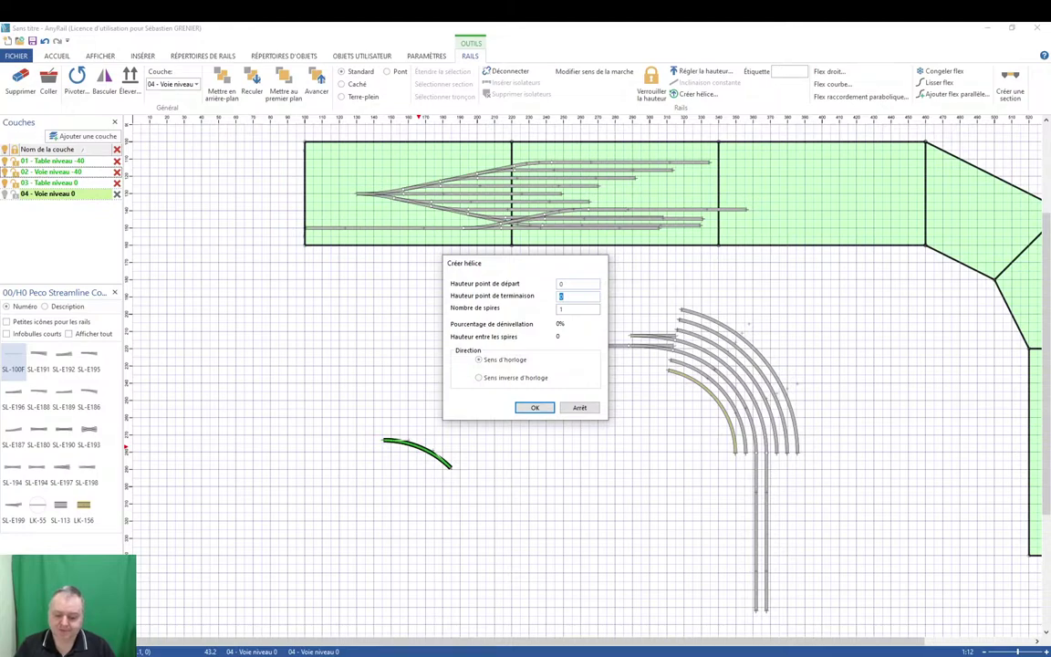
text(-40)
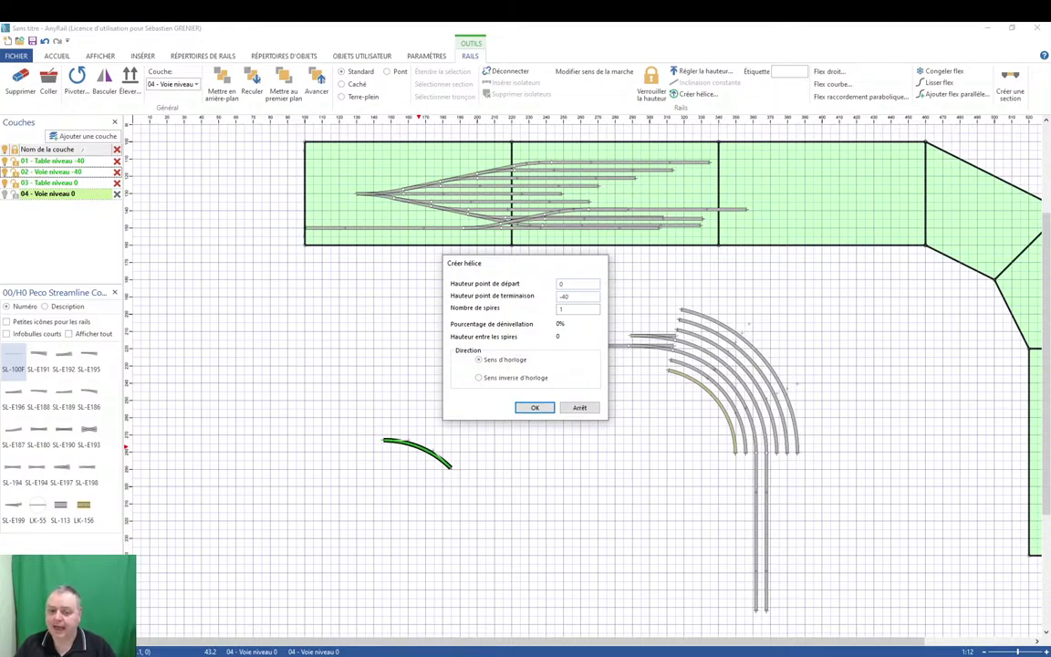
key(Tab)
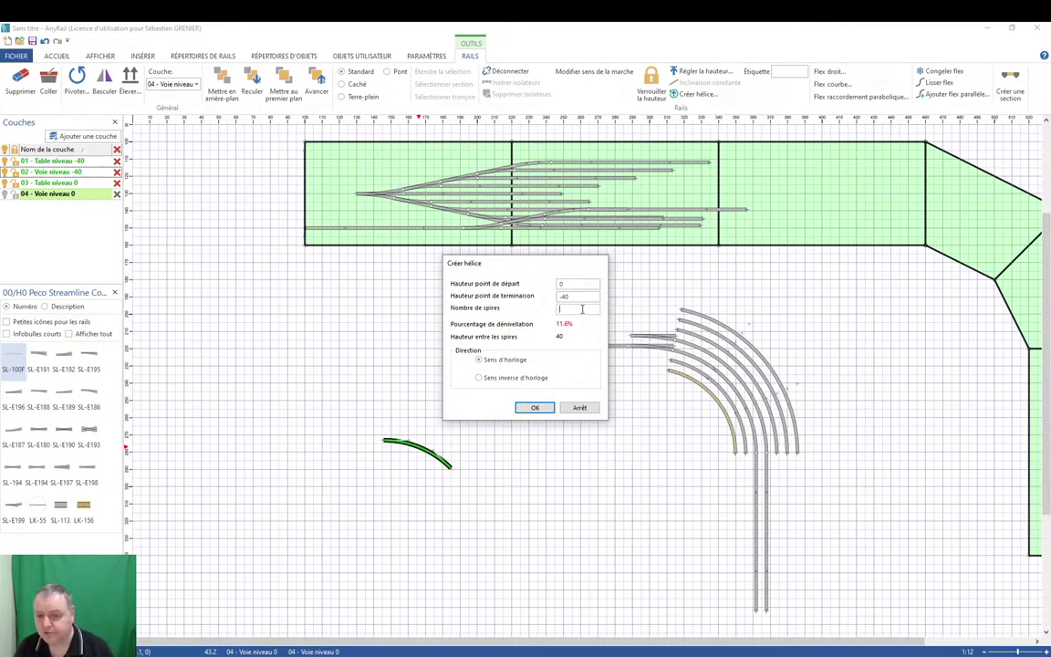
Try 4 and 5 turns for the helix to compare the resulting slope and height between turns.
text(4)
key(Tab)
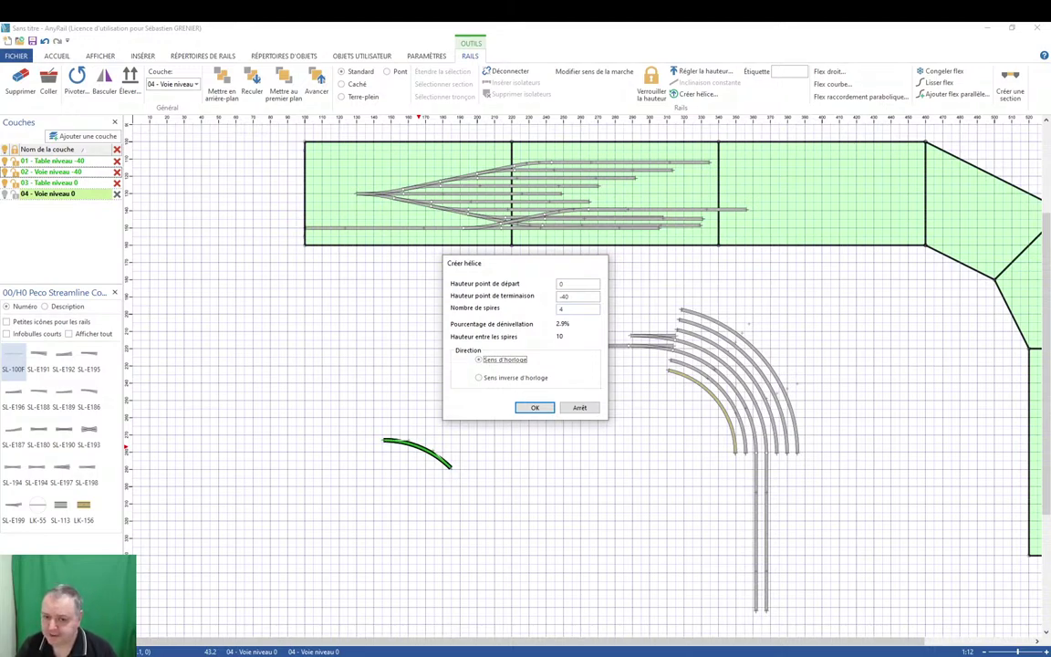
click(585, 308)
text(5)
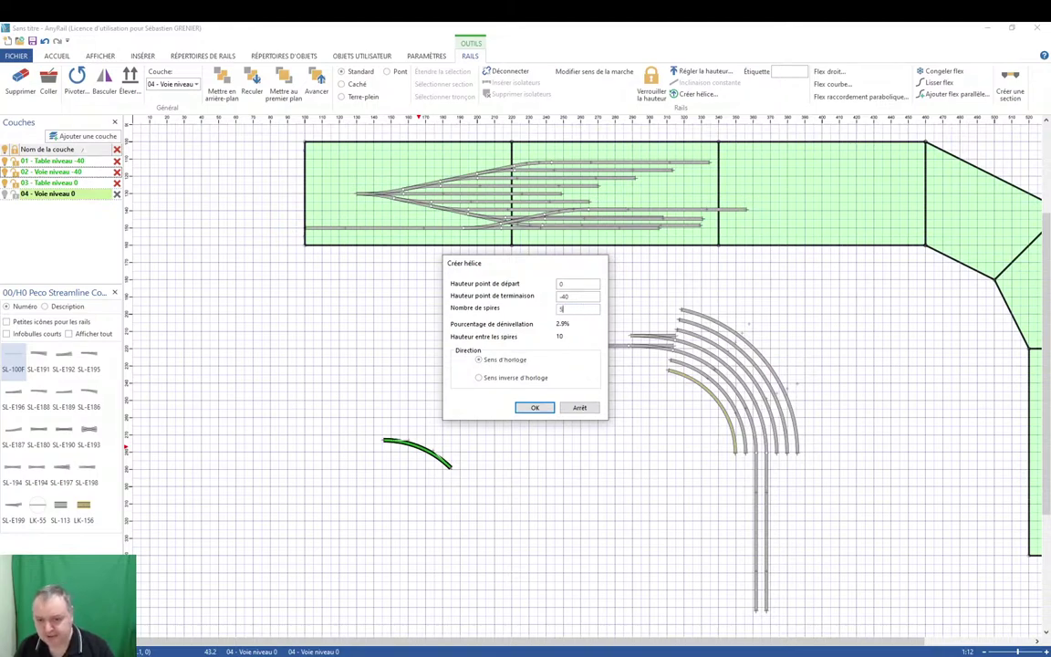
key(Tab)
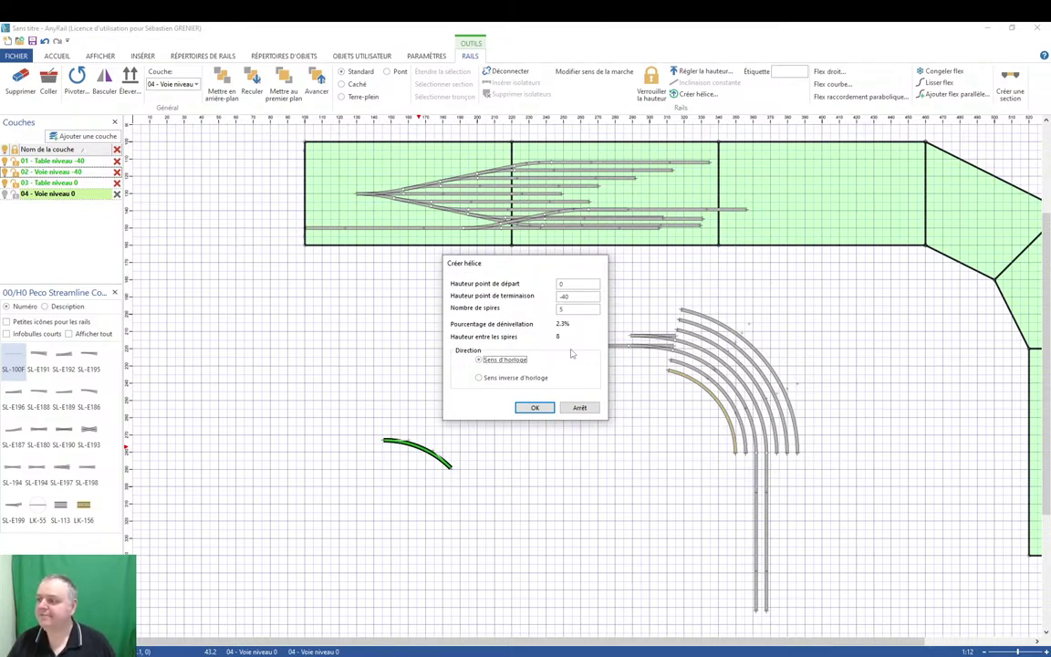
Set the helix to 4 turns in the clockwise direction (Sens d'horloge) and create it.
double_click(560, 308)
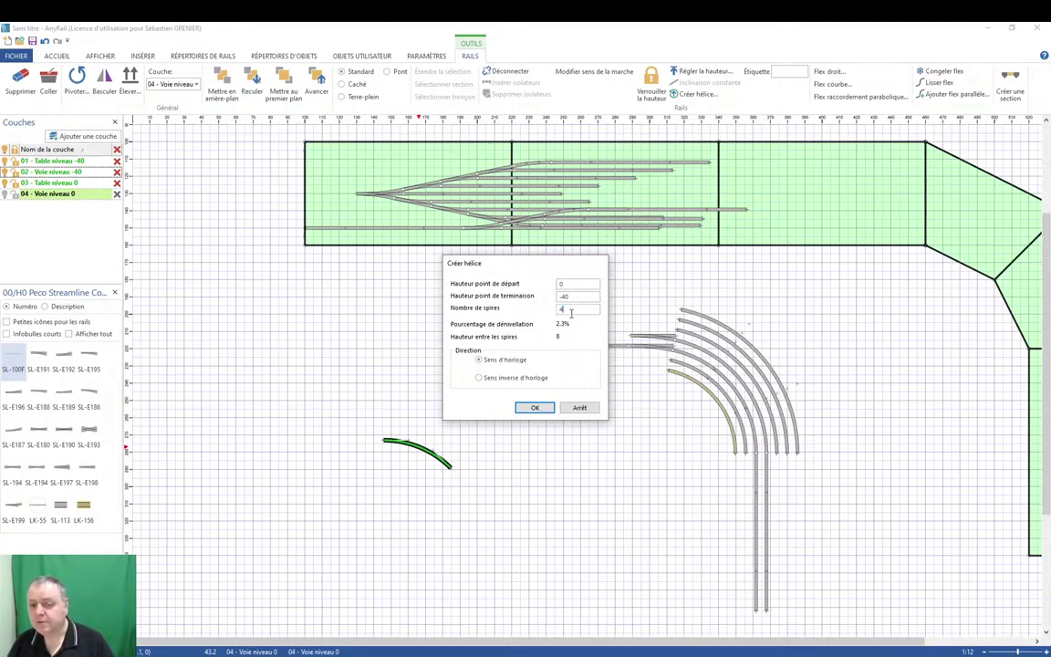
text(4)
key(Tab)
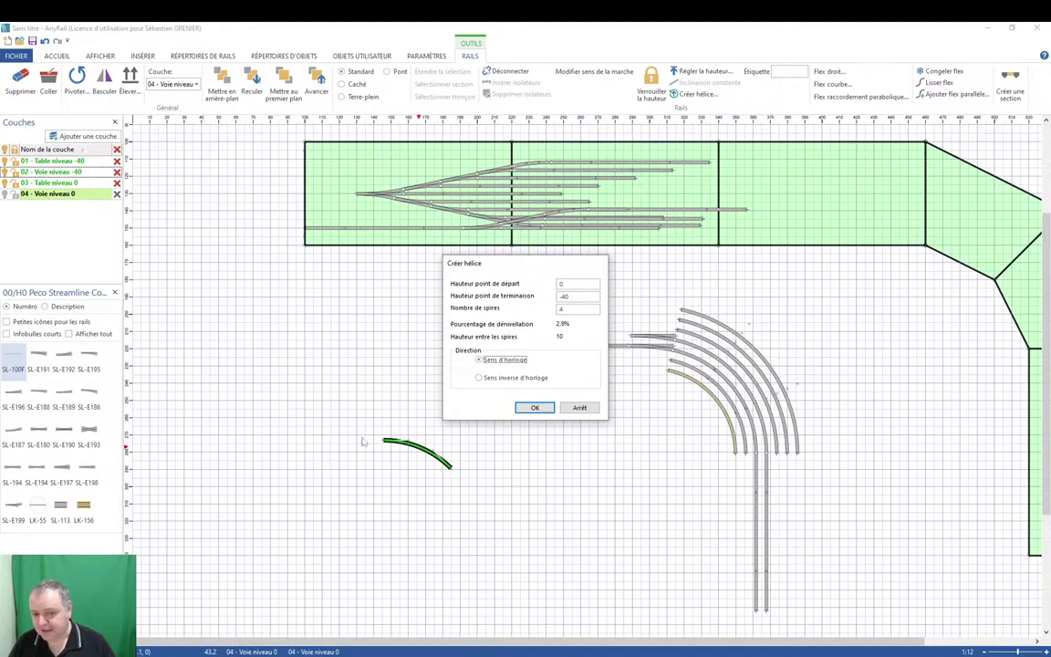
click(492, 377)
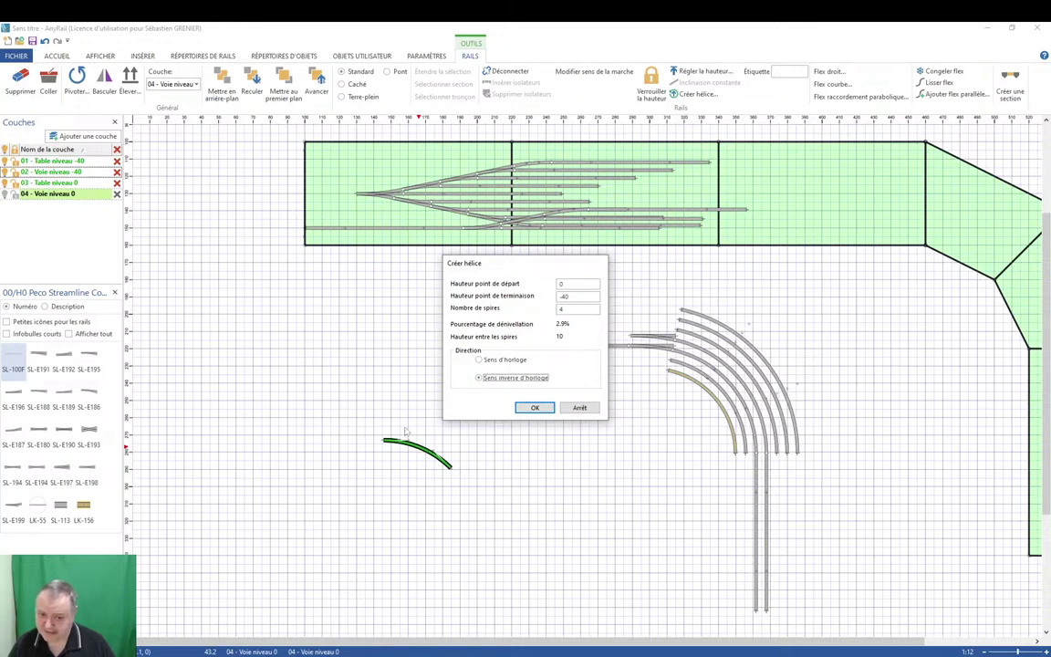
click(479, 359)
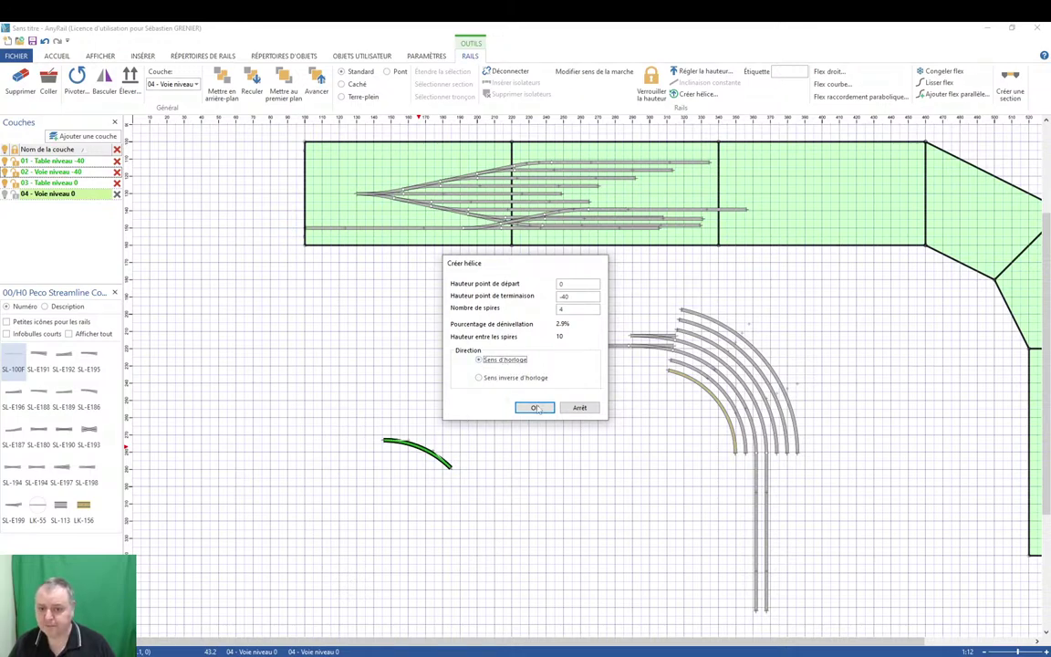
click(534, 407)
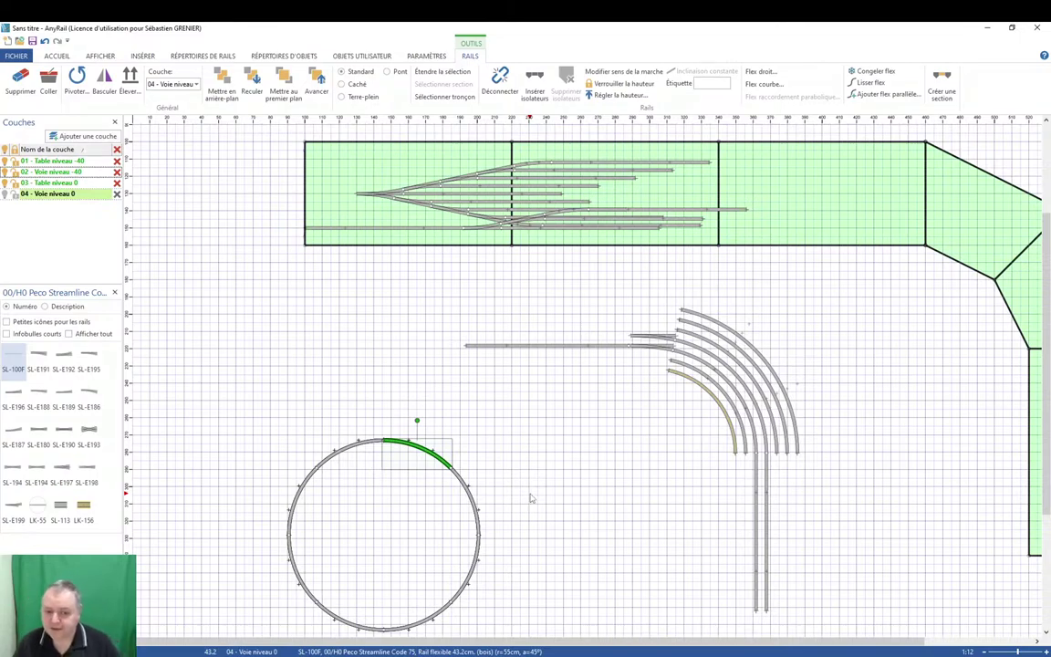
click(531, 498)
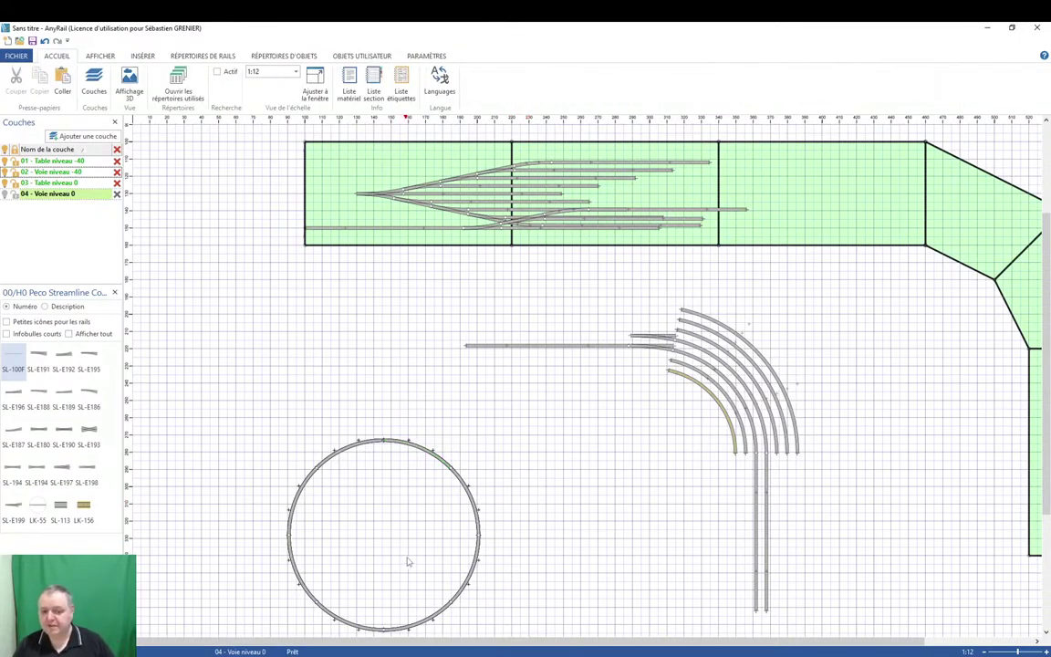
Inspect the helix in the 3D view from several angles and return to the 2D design mode.
scroll(485, 497, down, 3)
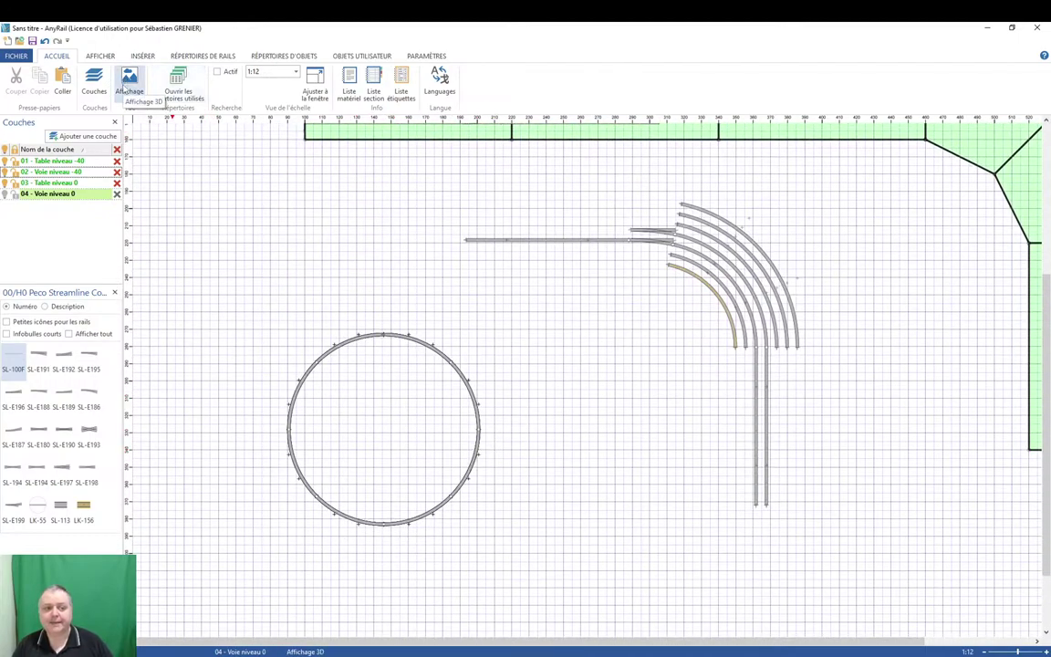
click(128, 86)
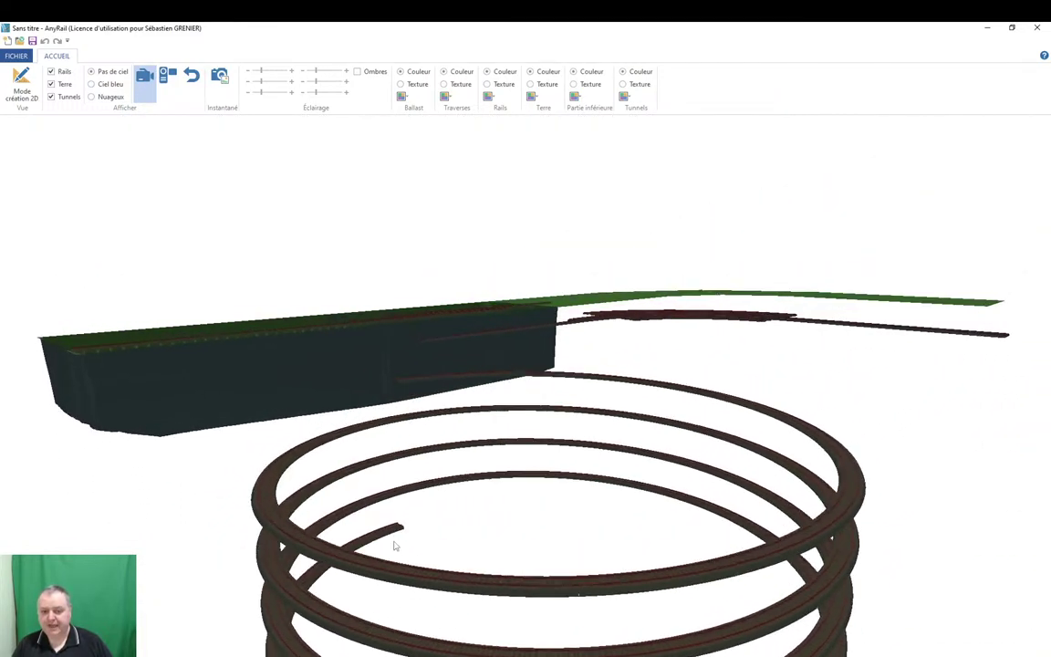
drag(492, 558, 561, 195)
drag(577, 300, 715, 373)
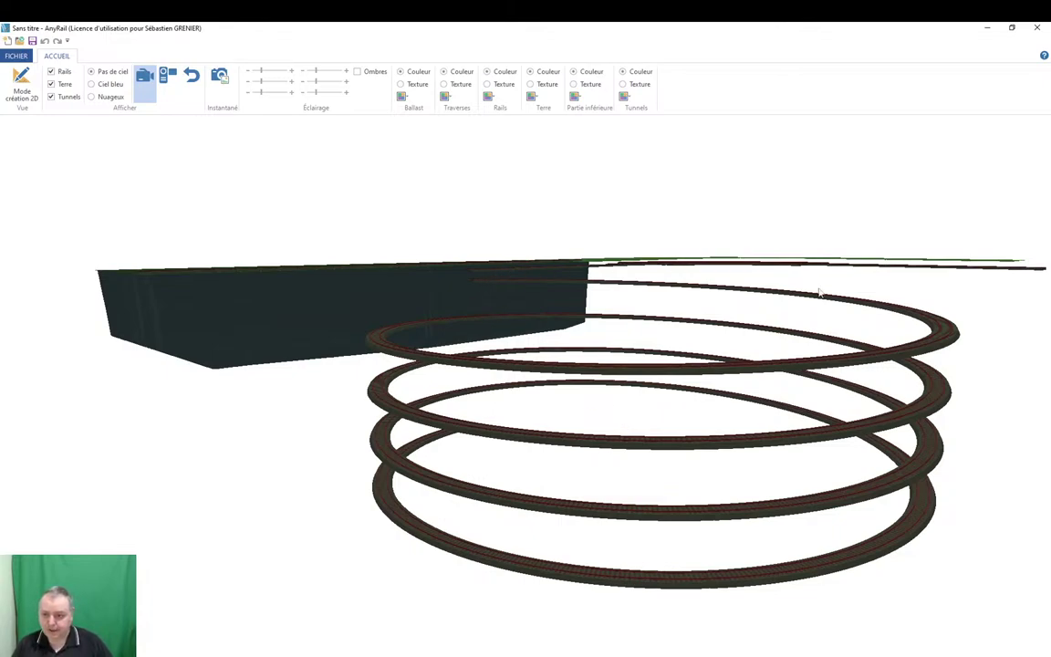
drag(589, 381, 840, 402)
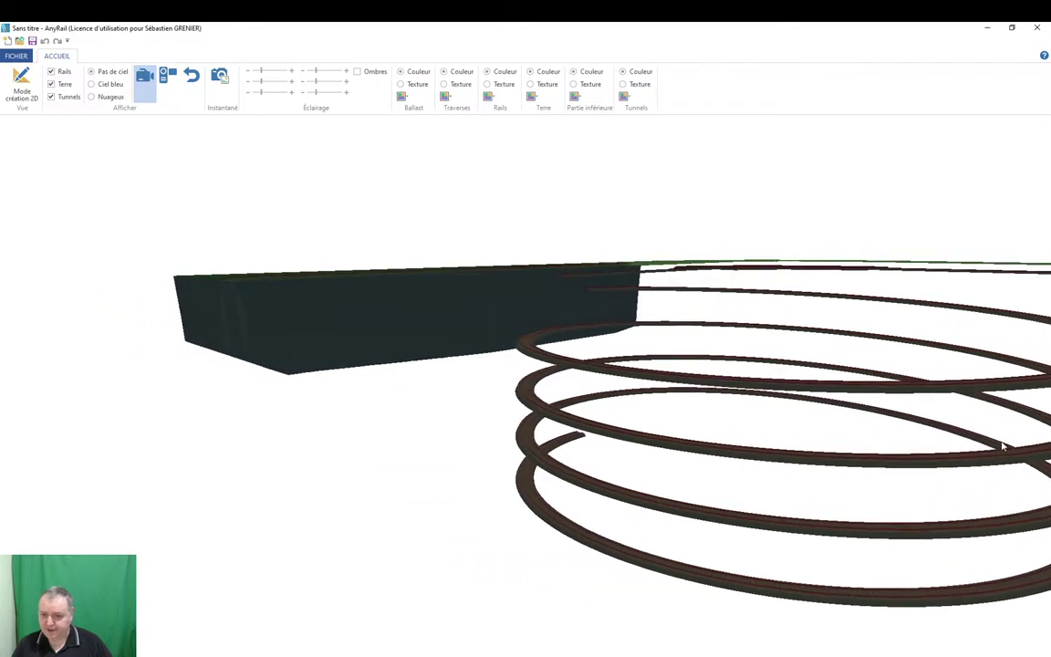
drag(451, 397, 439, 521)
scroll(689, 449, down, 3)
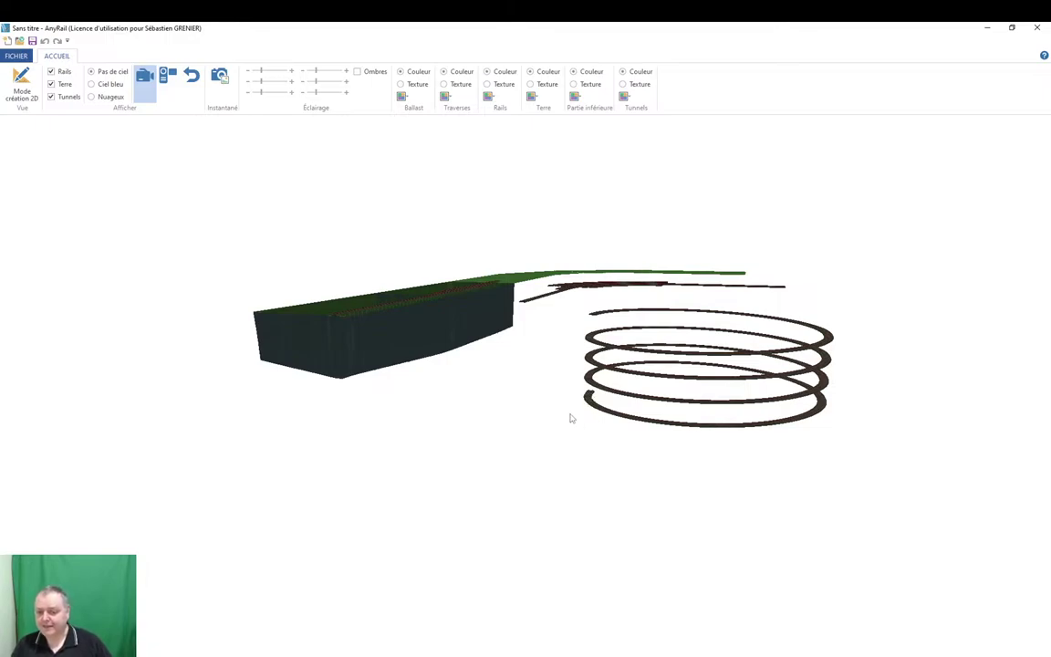
drag(570, 418, 600, 448)
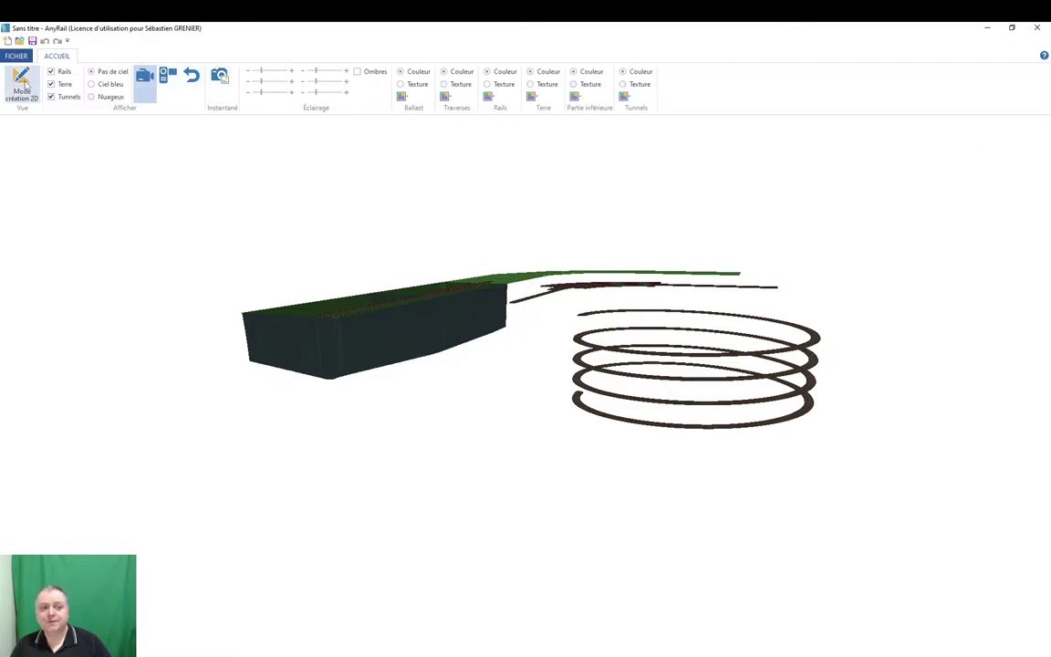
click(22, 84)
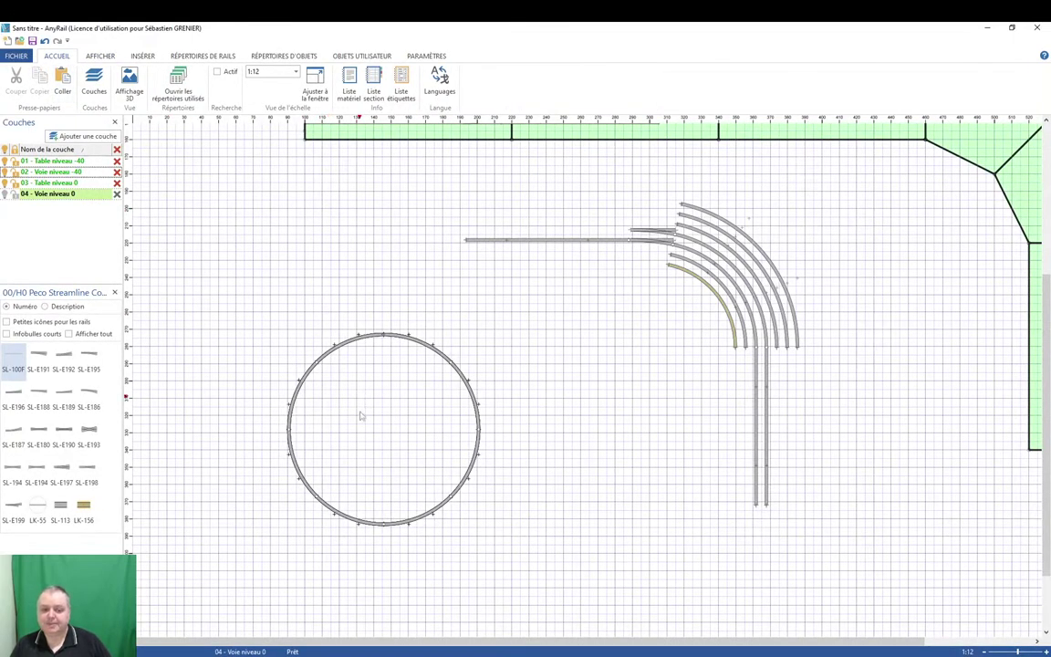
Examine the start point of the helix at the top of its circle up close.
right_click(396, 423)
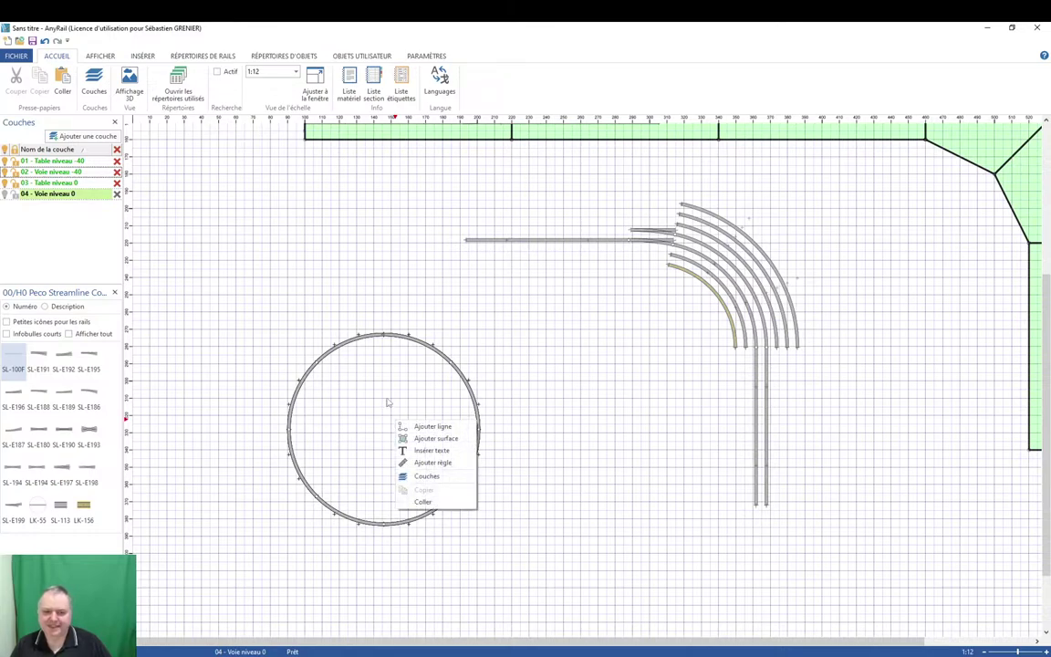
click(386, 401)
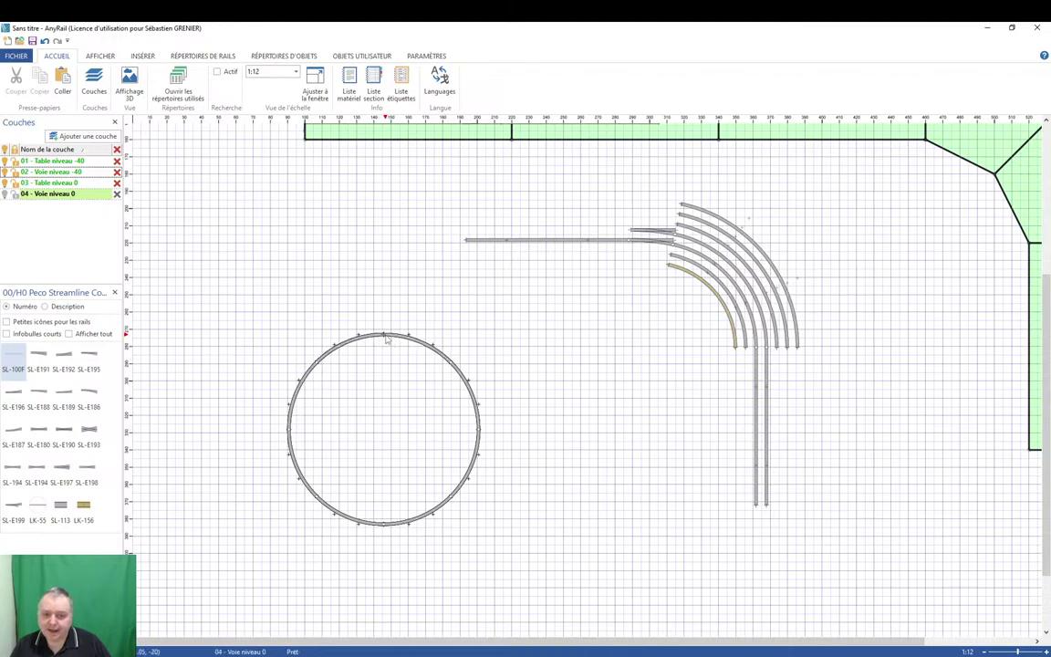
scroll(385, 338, up, 10)
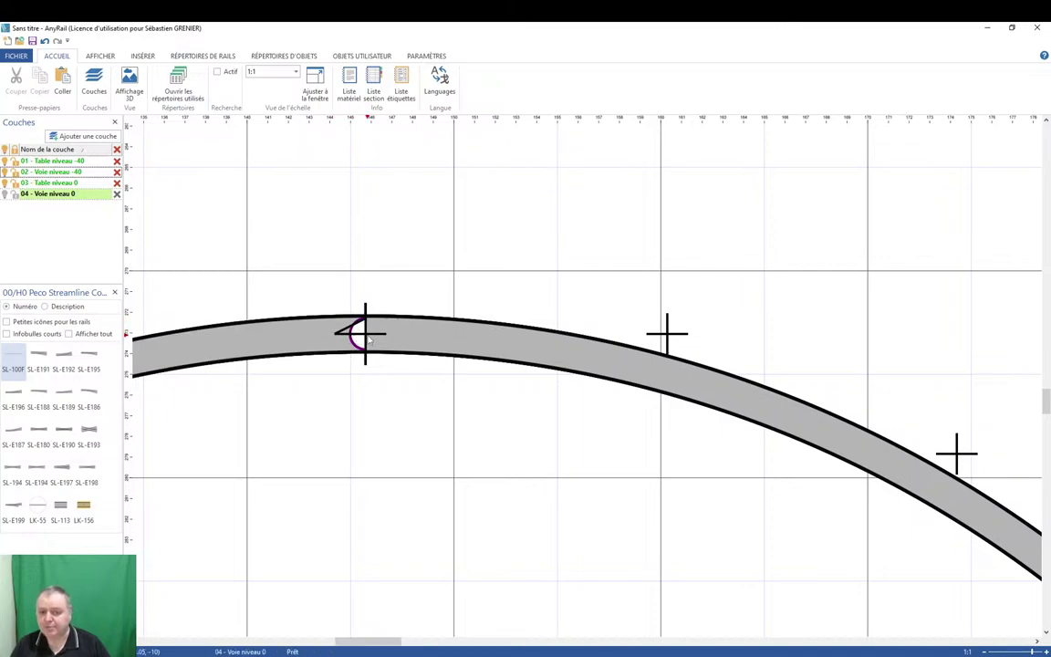
scroll(388, 357, down, 8)
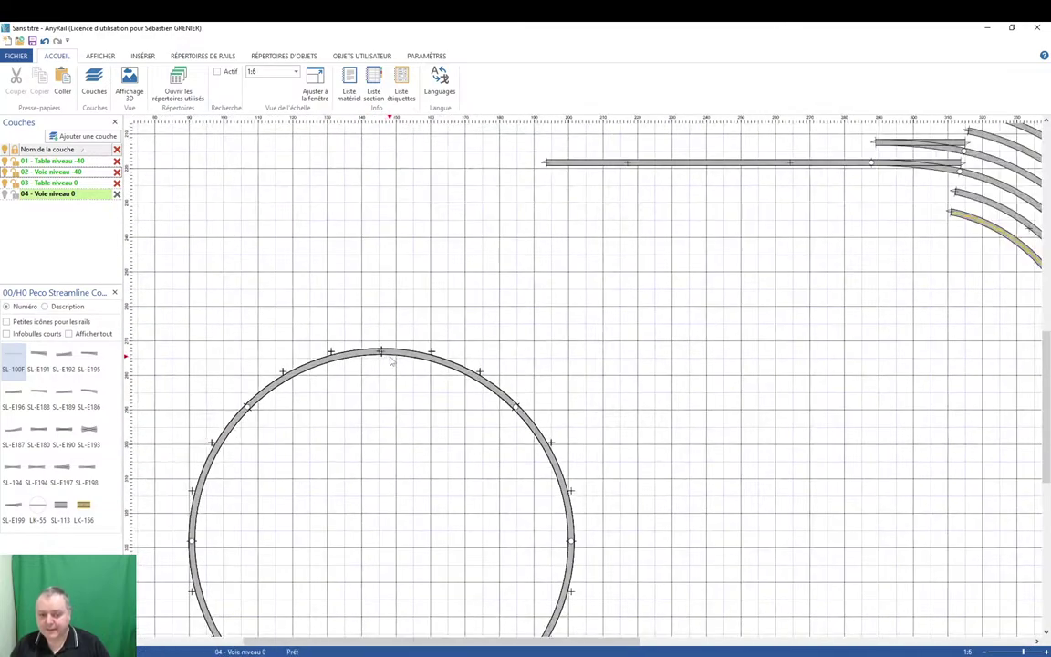
right_click(408, 465)
right_click(387, 359)
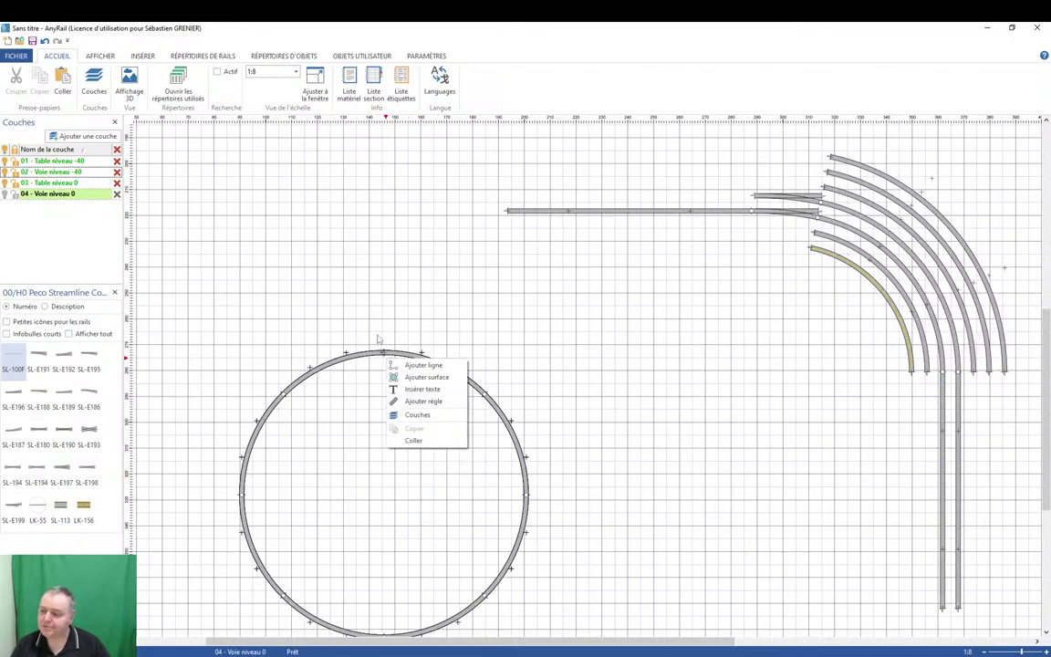
click(353, 419)
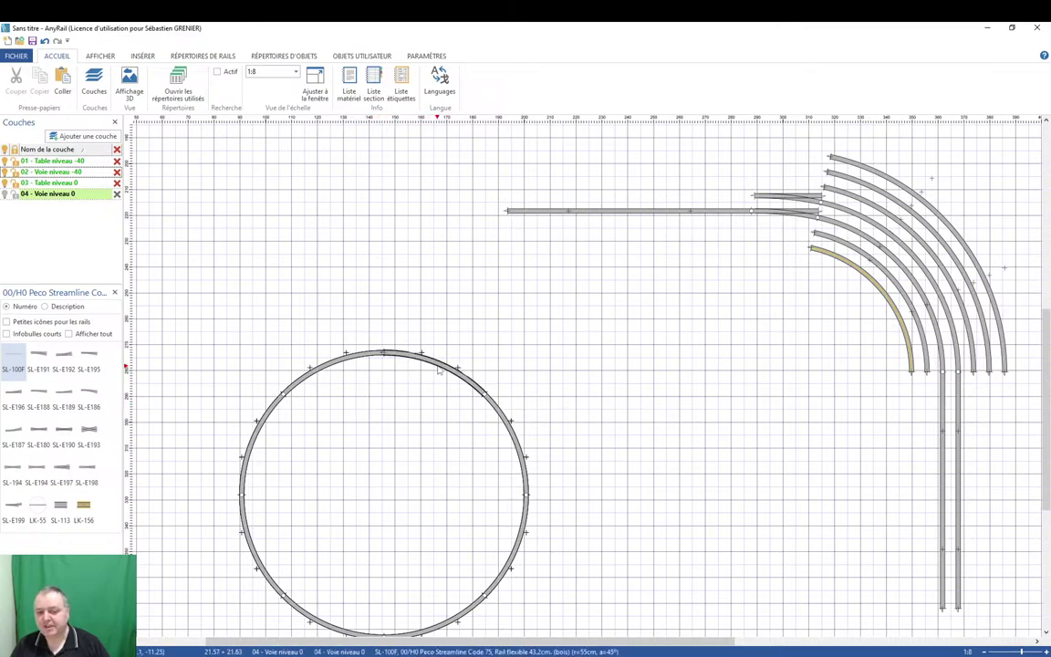
Move the helix close to the free end of the straight track and examine its start point up close.
drag(439, 369, 513, 276)
click(507, 228)
scroll(519, 218, up, 2)
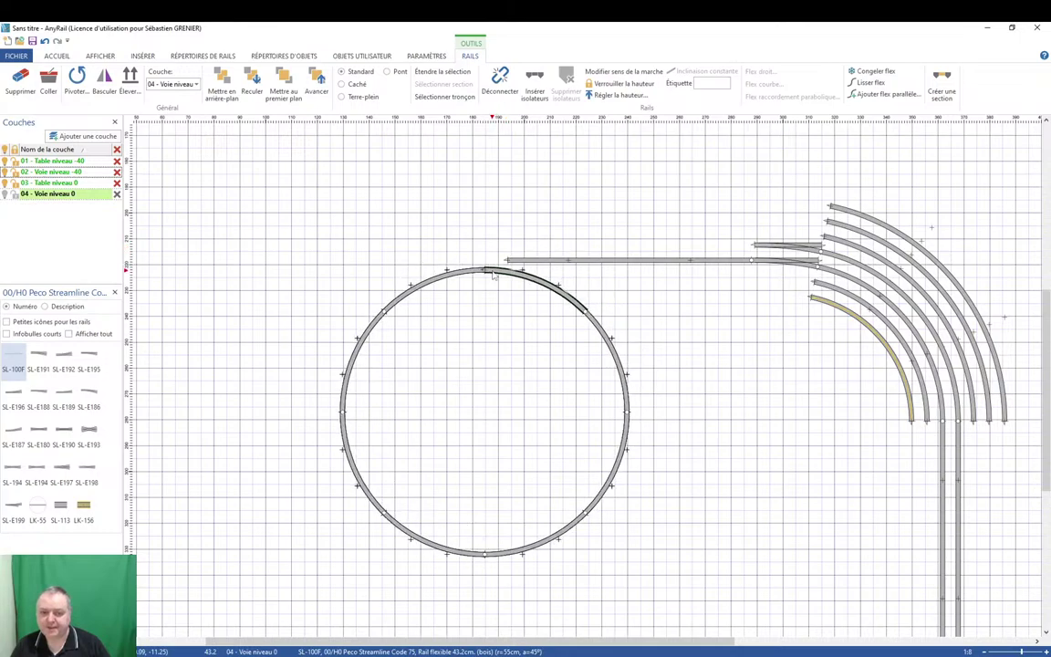
scroll(513, 276, up, 2)
scroll(514, 277, up, 4)
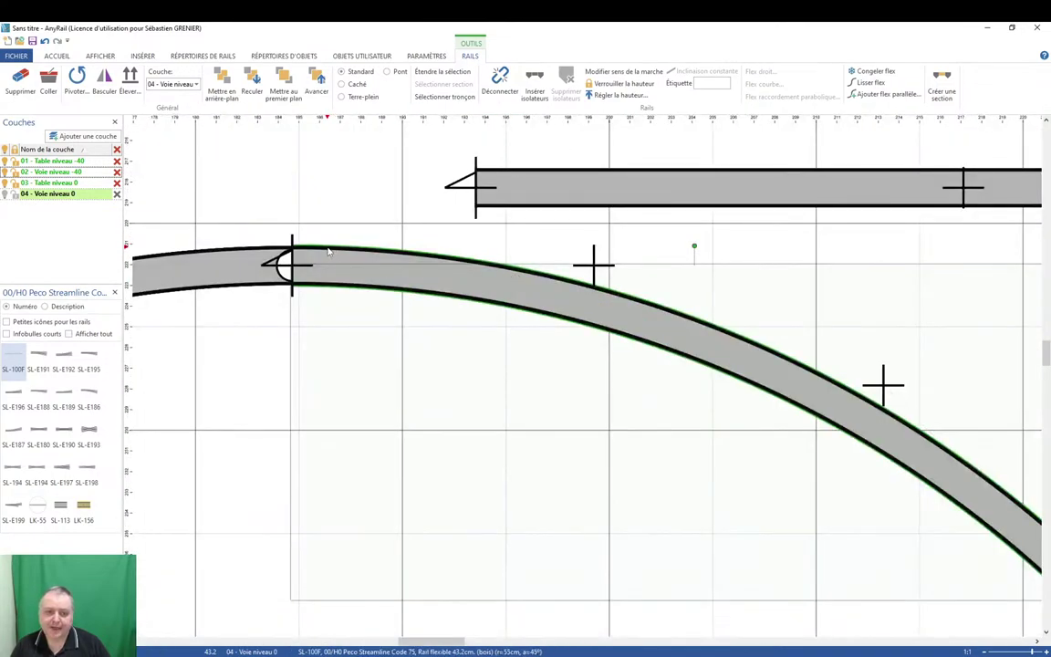
drag(326, 242, 466, 335)
scroll(465, 338, down, 5)
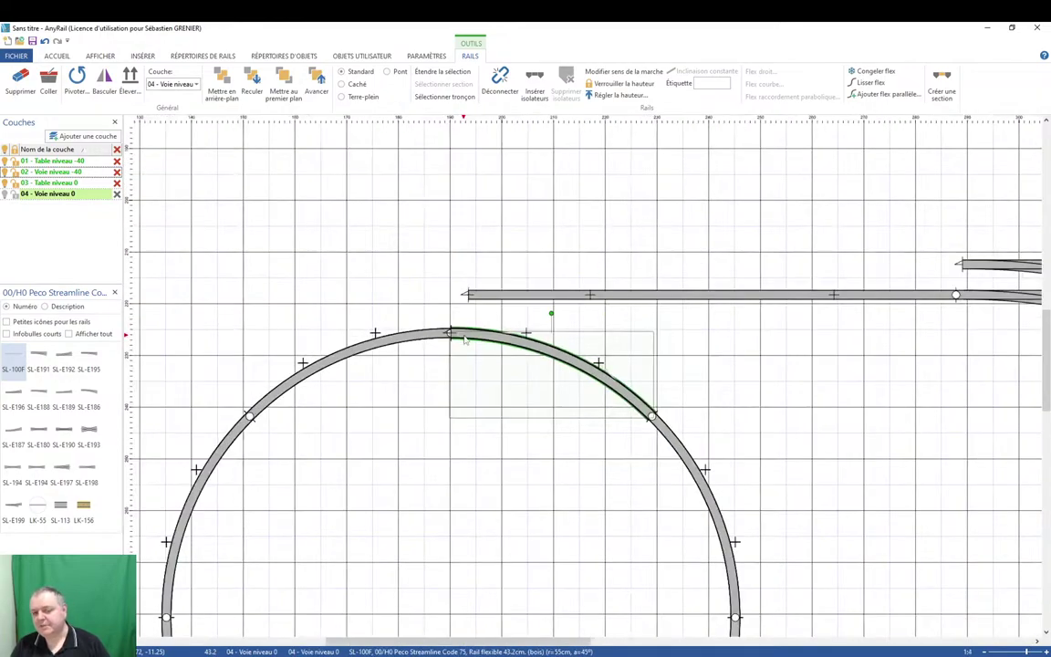
scroll(463, 347, down, 2)
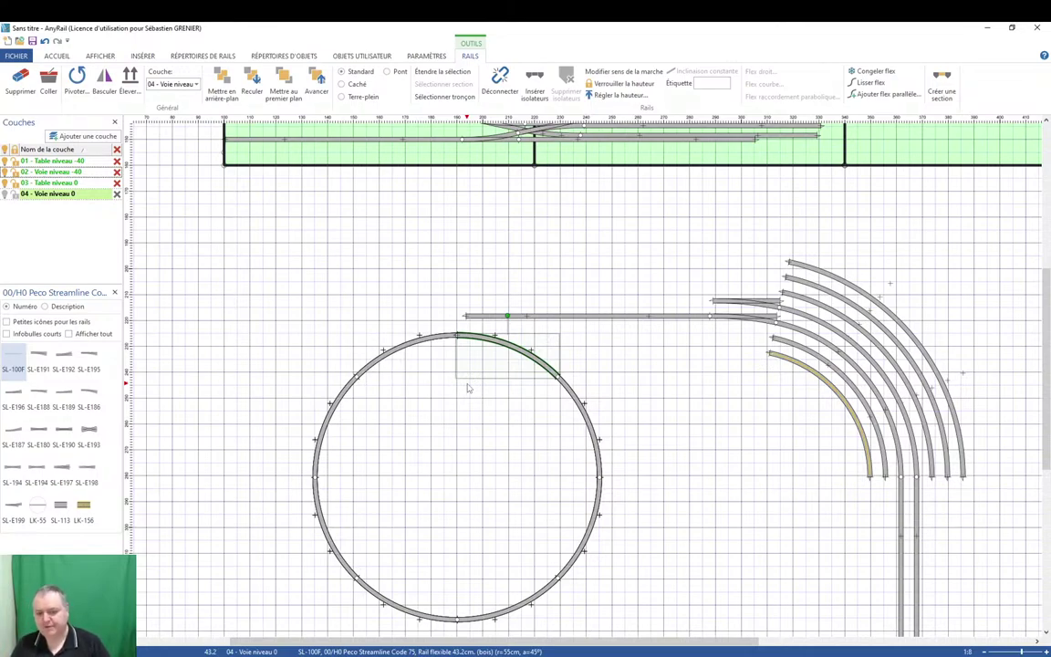
Select all the track of the helix and delete it.
click(467, 388)
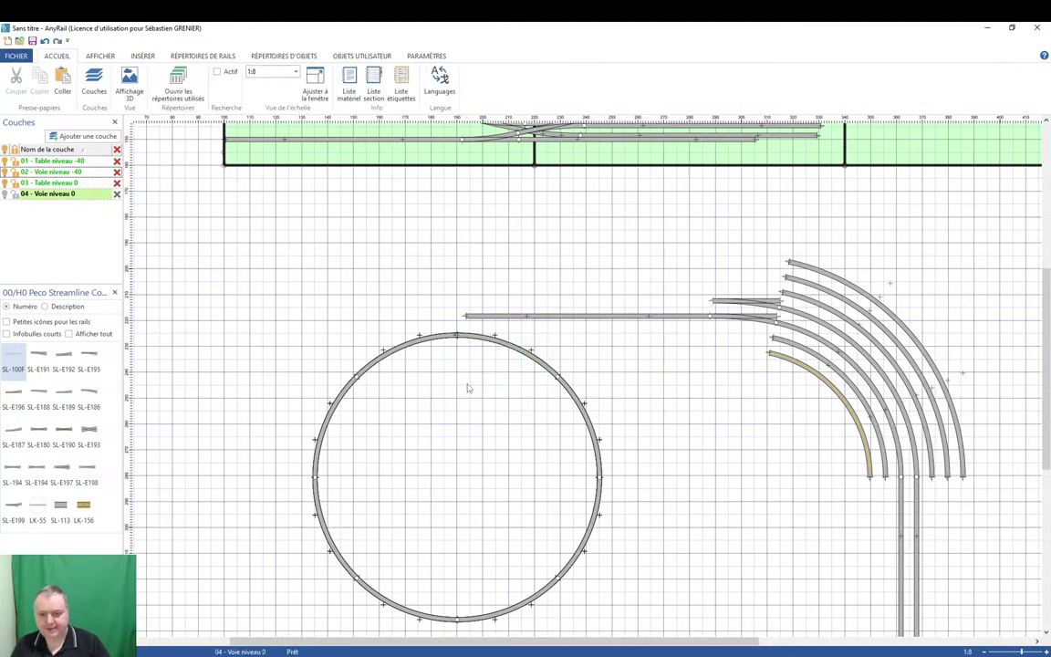
click(518, 352)
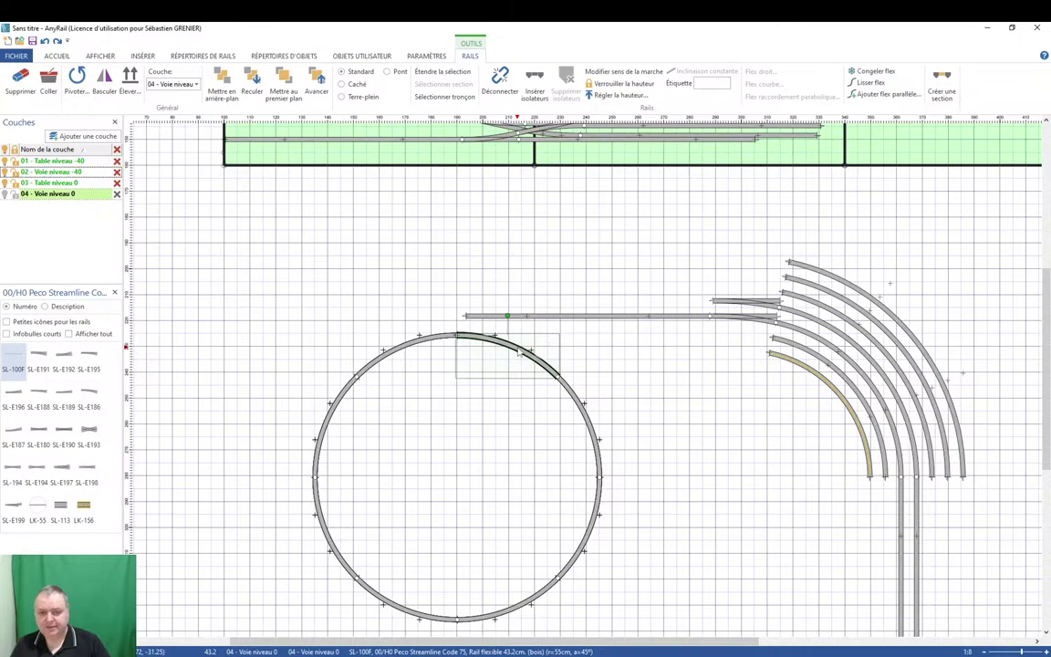
double_click(518, 352)
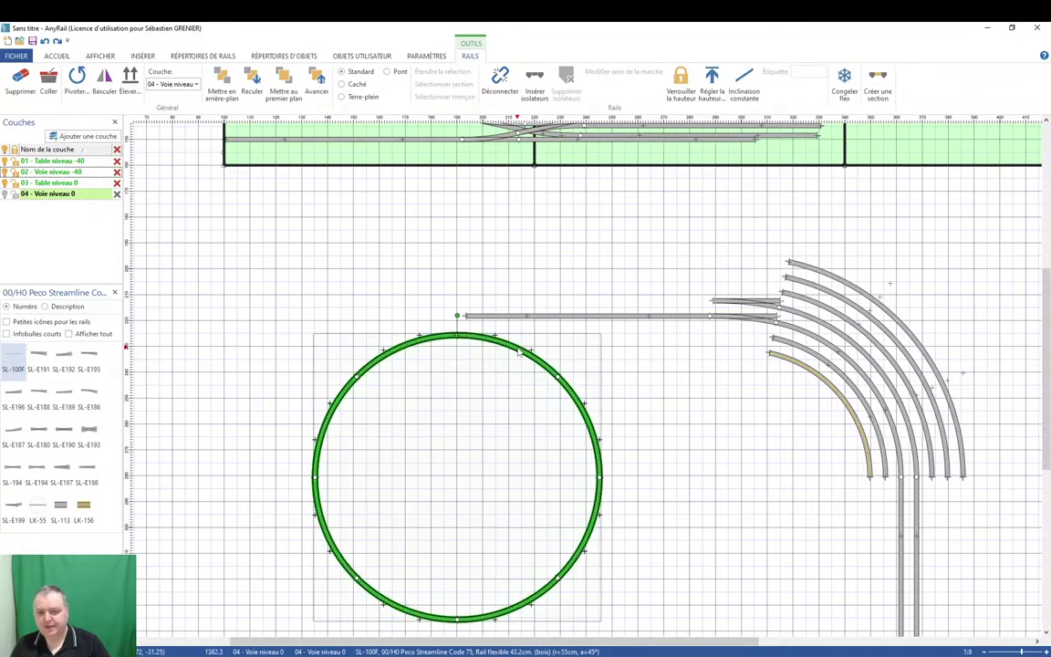
key(Delete)
scroll(324, 321, down, 2)
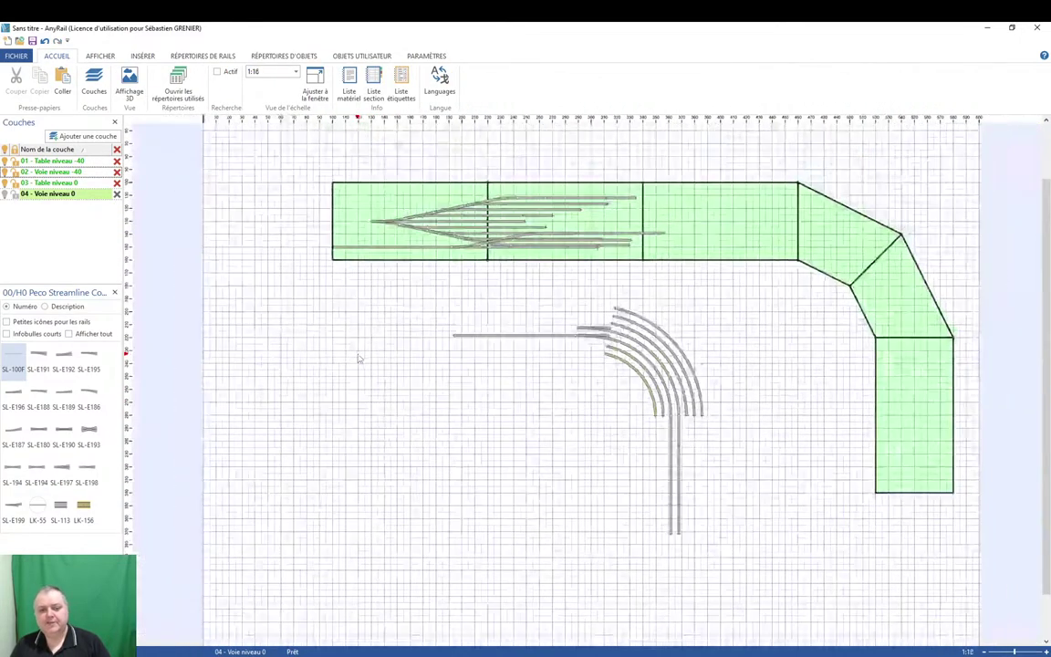
scroll(330, 314, up, 1)
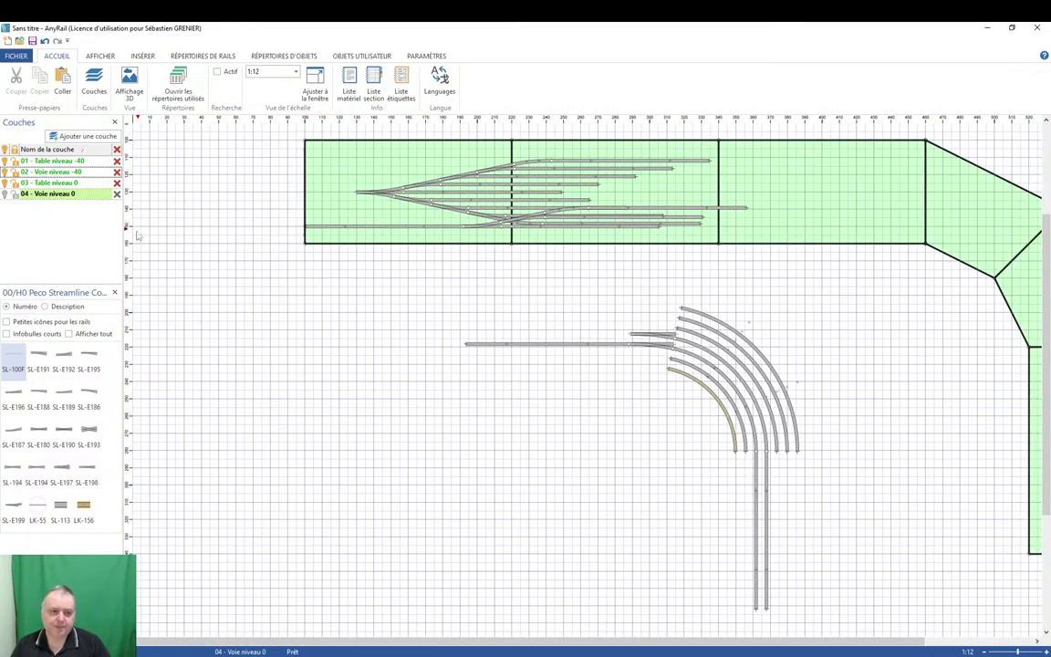
Place an SL-100F flex track in the free area below the table and curve it to a 90° angle with a 55 cm radius.
drag(12, 355, 432, 425)
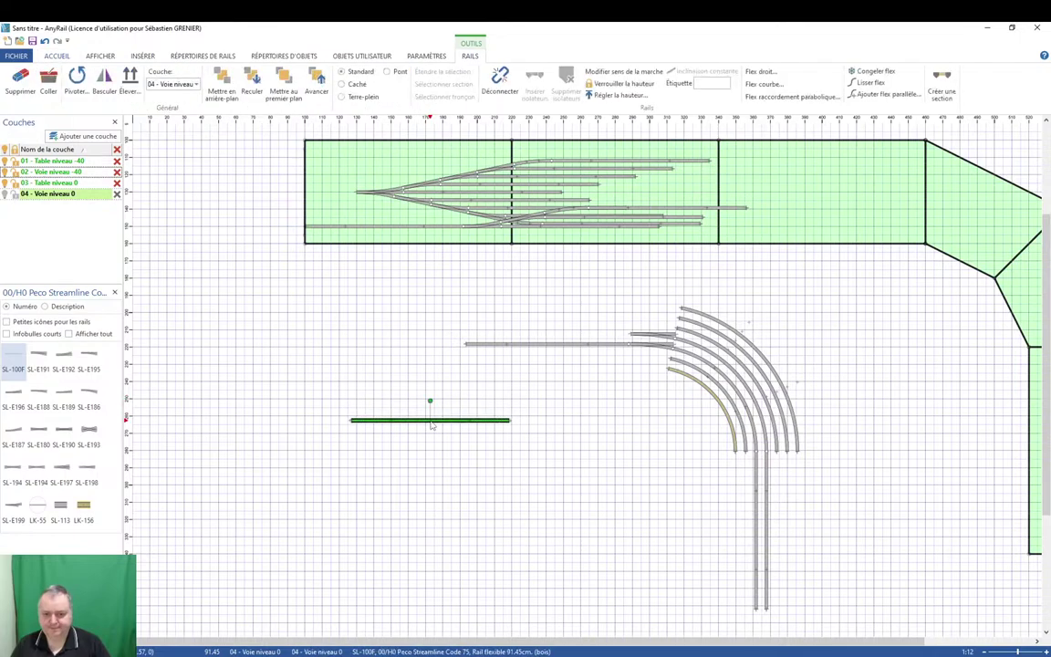
right_click(432, 425)
click(493, 350)
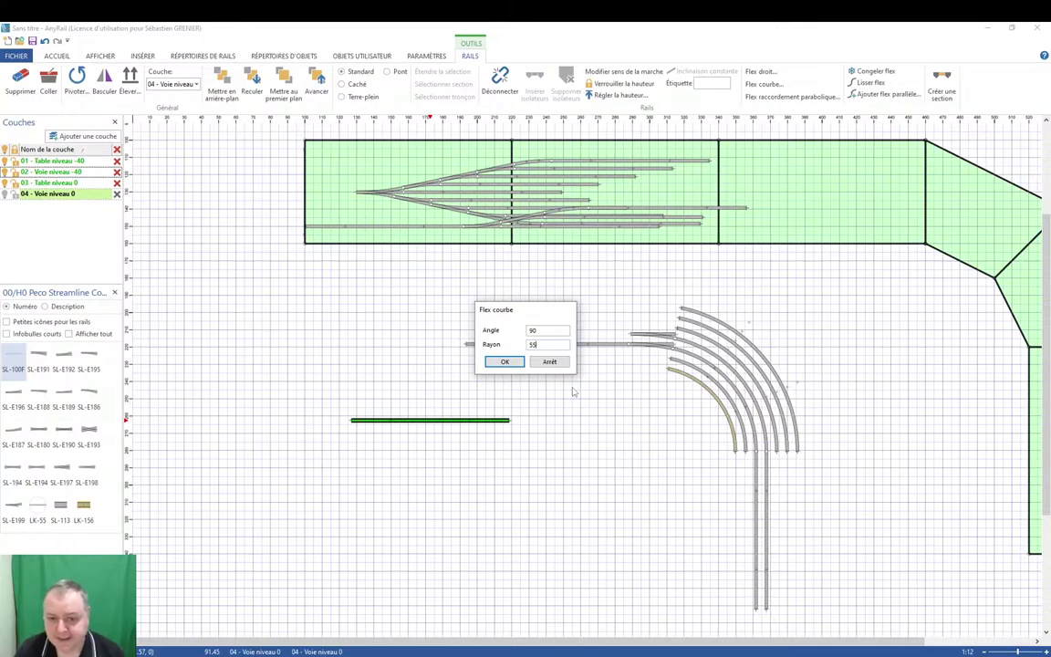
click(506, 362)
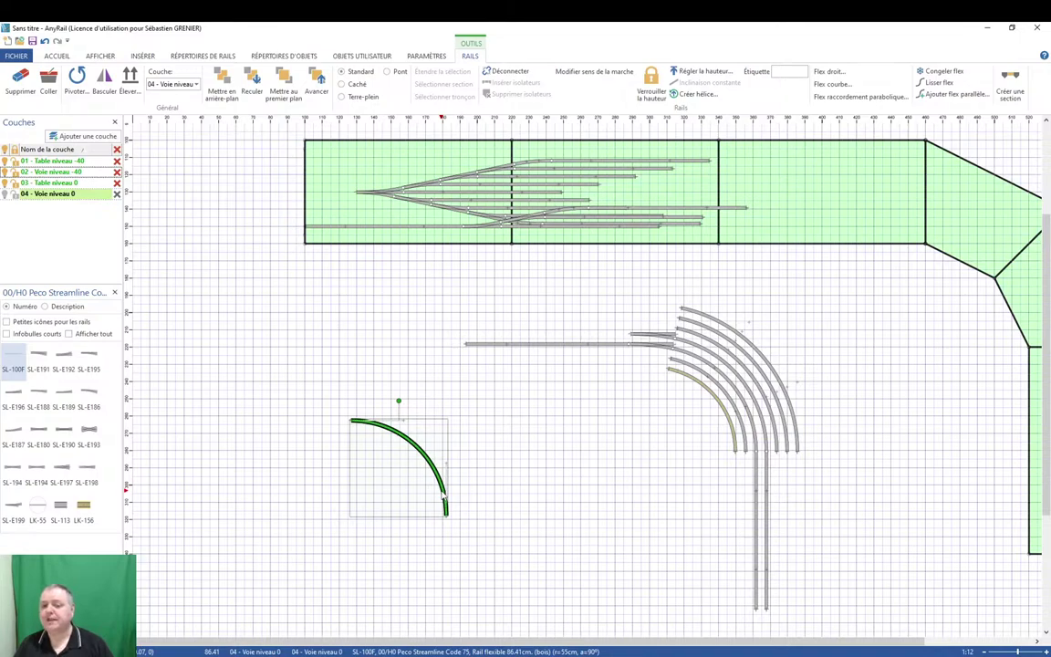
Move the new curved flex track aside and attach a copy of the straight flex track to the entrance of the fan yard.
scroll(492, 382, up, 3)
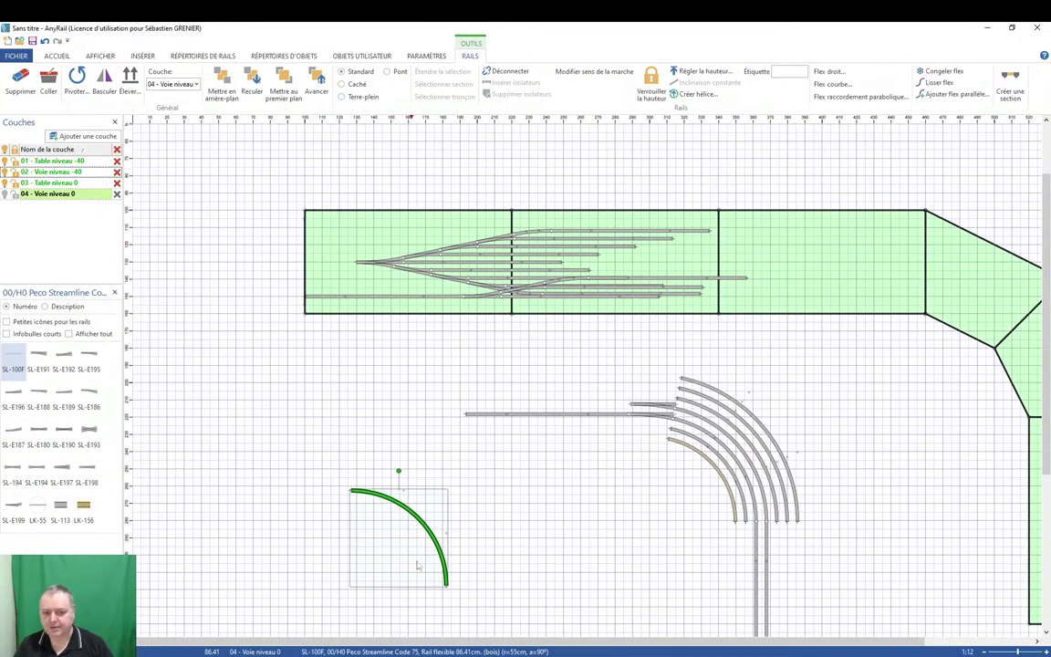
drag(444, 572, 358, 499)
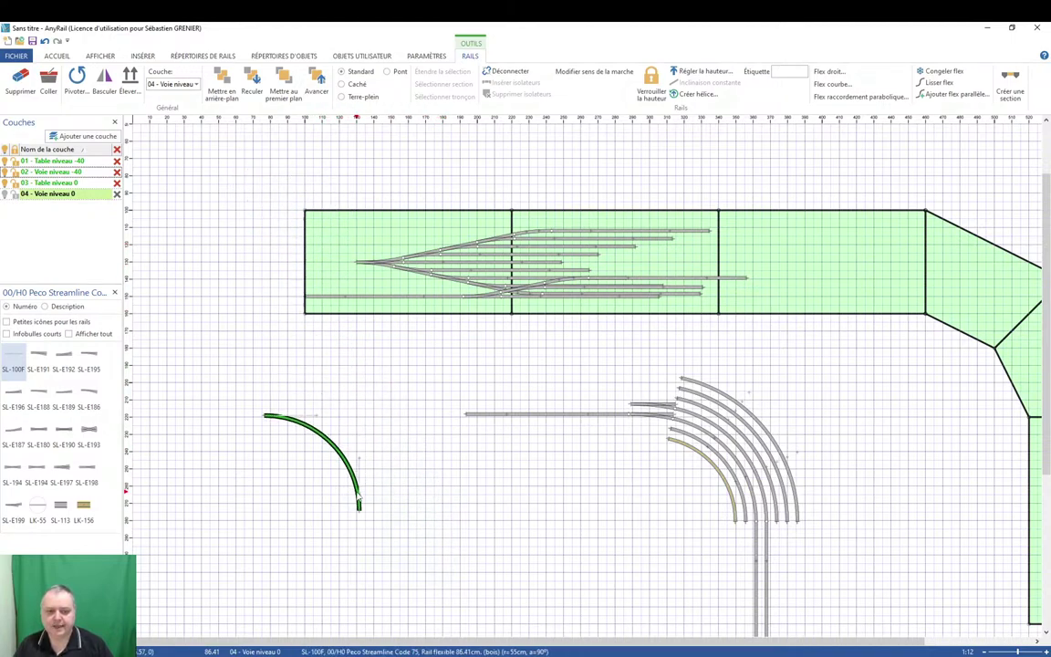
click(526, 416)
drag(547, 416, 272, 267)
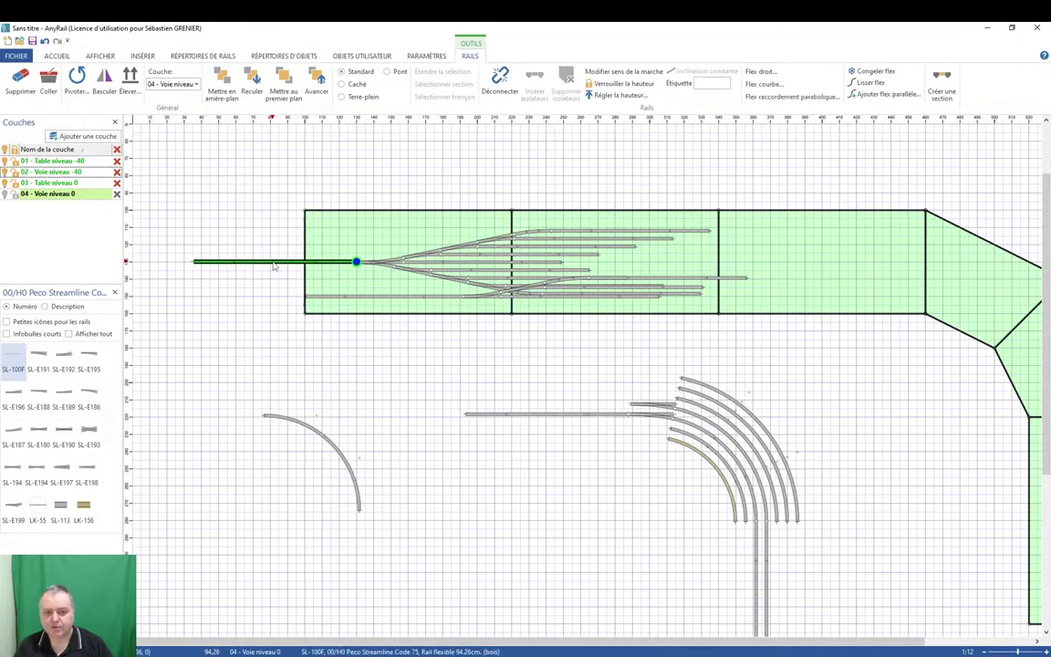
click(290, 306)
scroll(411, 355, up, 1)
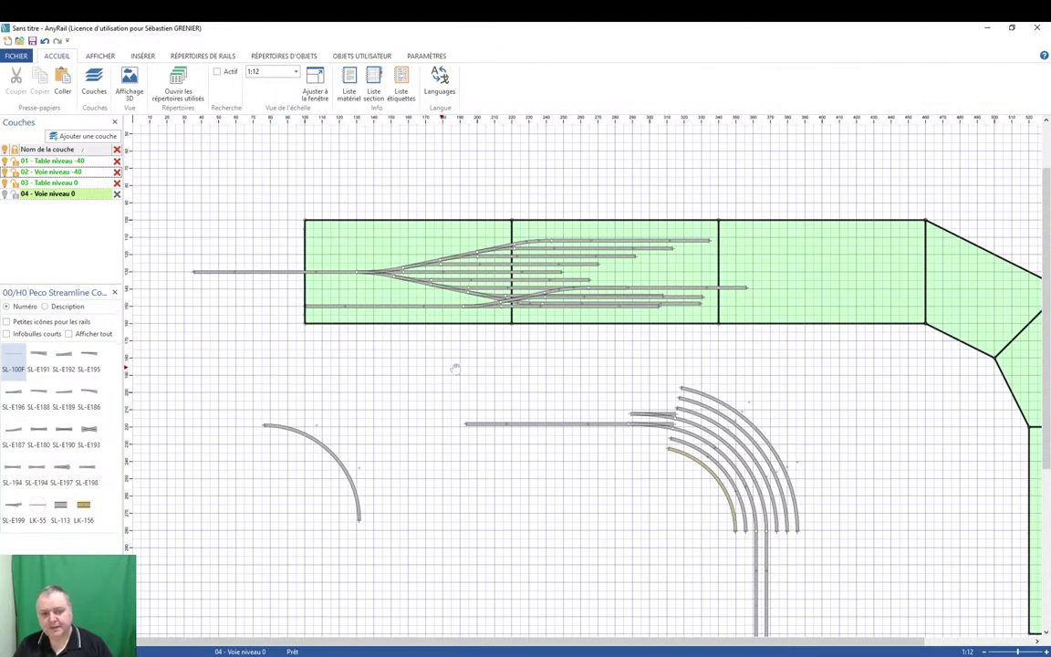
Reposition the fan yard so its lead track starts at the table's outer end, and shift the other yard to start at the second table module.
click(375, 275)
drag(375, 274, 493, 243)
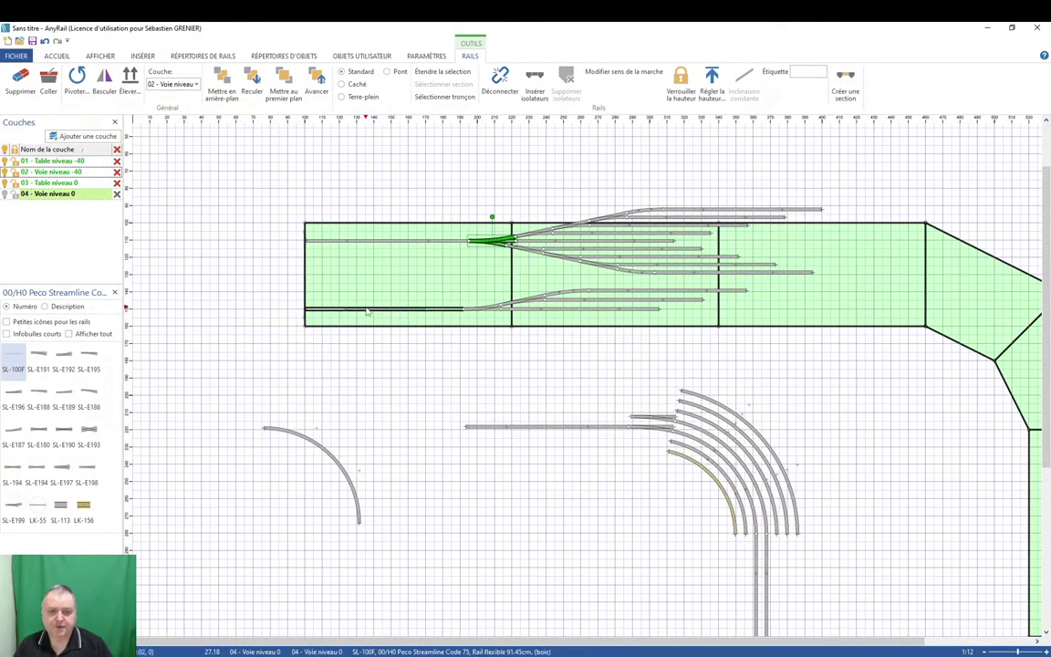
drag(368, 312, 575, 311)
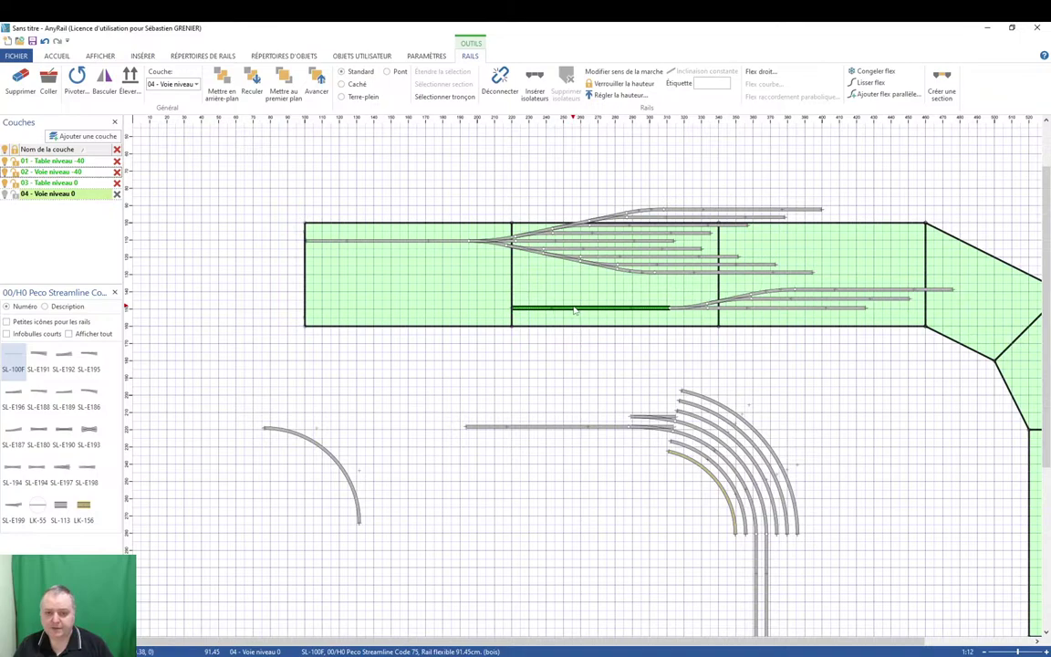
Attach the 90° curve to the lower yard's lead track, then join a second copy bending the opposite way to its end.
drag(361, 507, 510, 298)
click(421, 387)
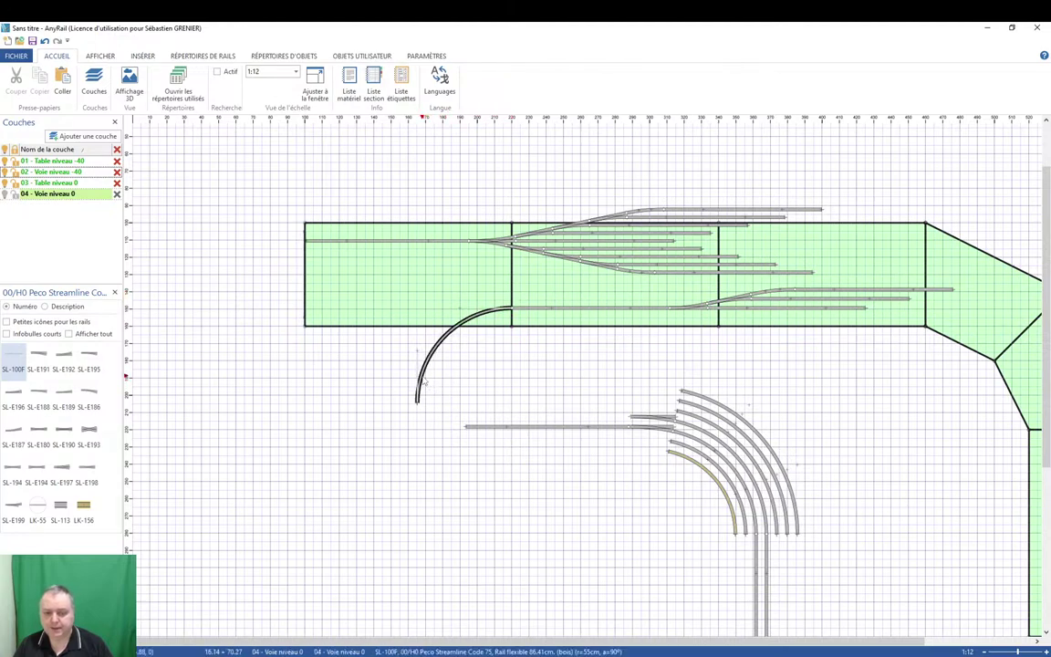
key(ctrl+v)
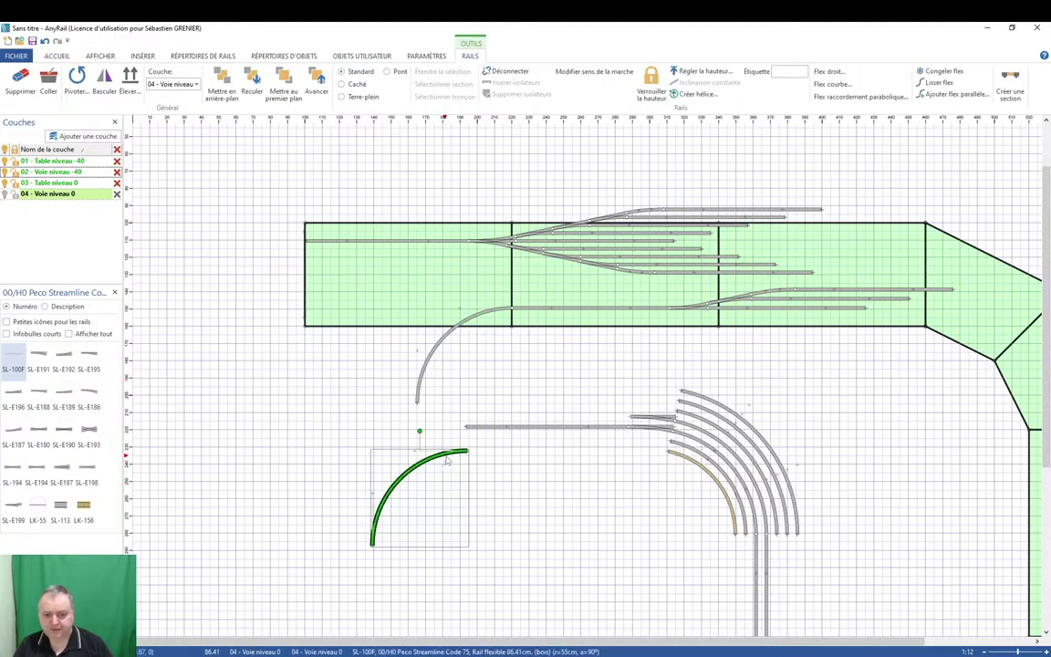
drag(435, 465, 357, 416)
drag(296, 489, 354, 446)
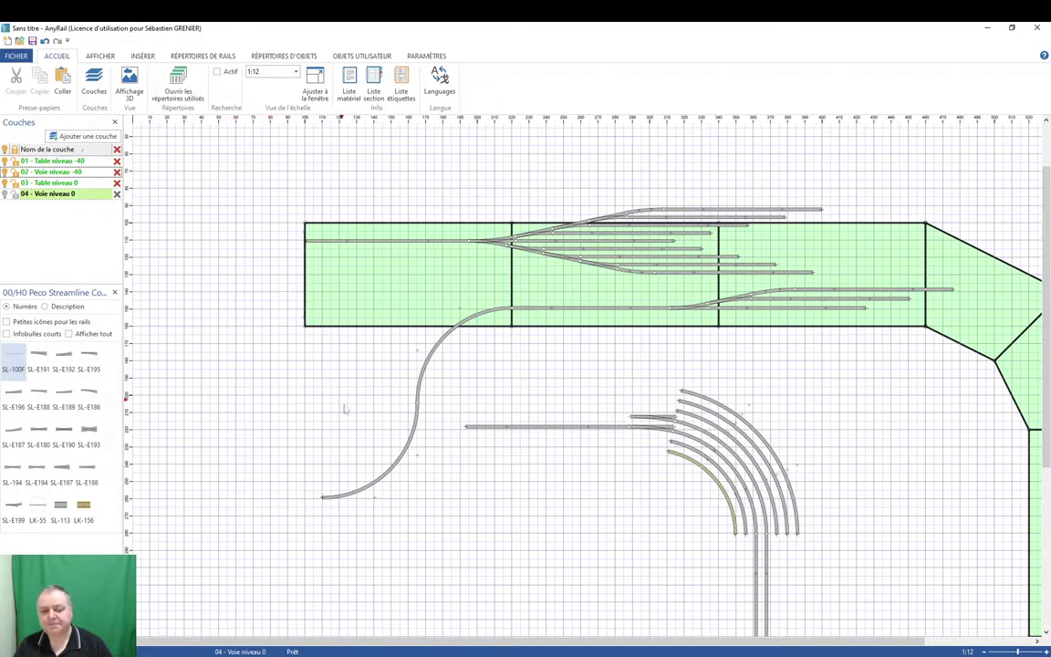
Extend the loop with two more copies of the 90° curve so it turns back onto the first table module.
click(364, 493)
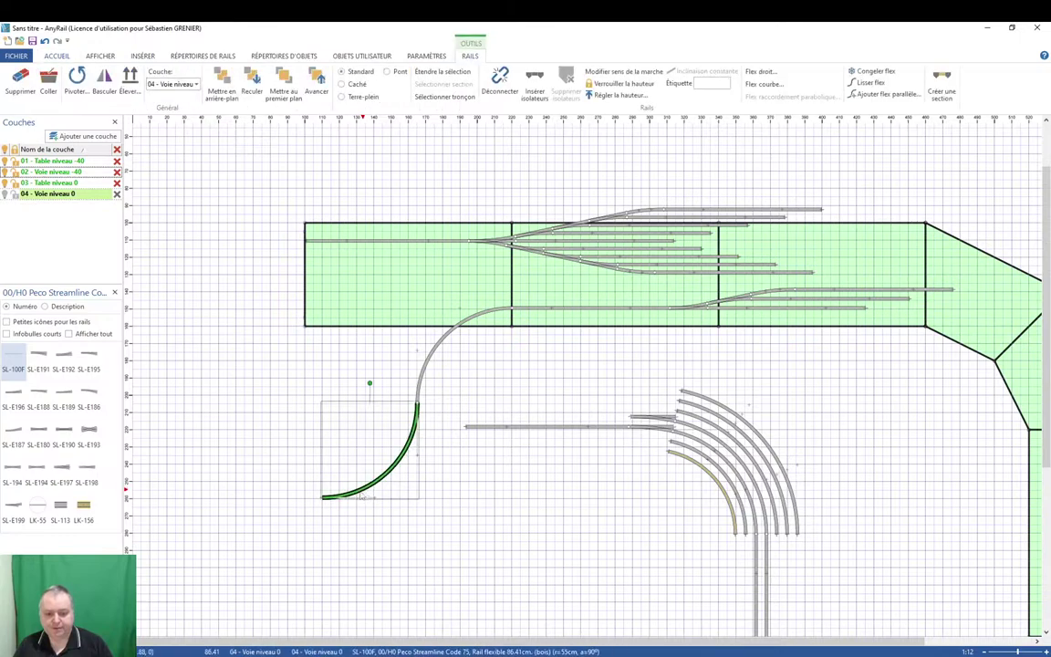
key(ctrl+c)
key(ctrl+v)
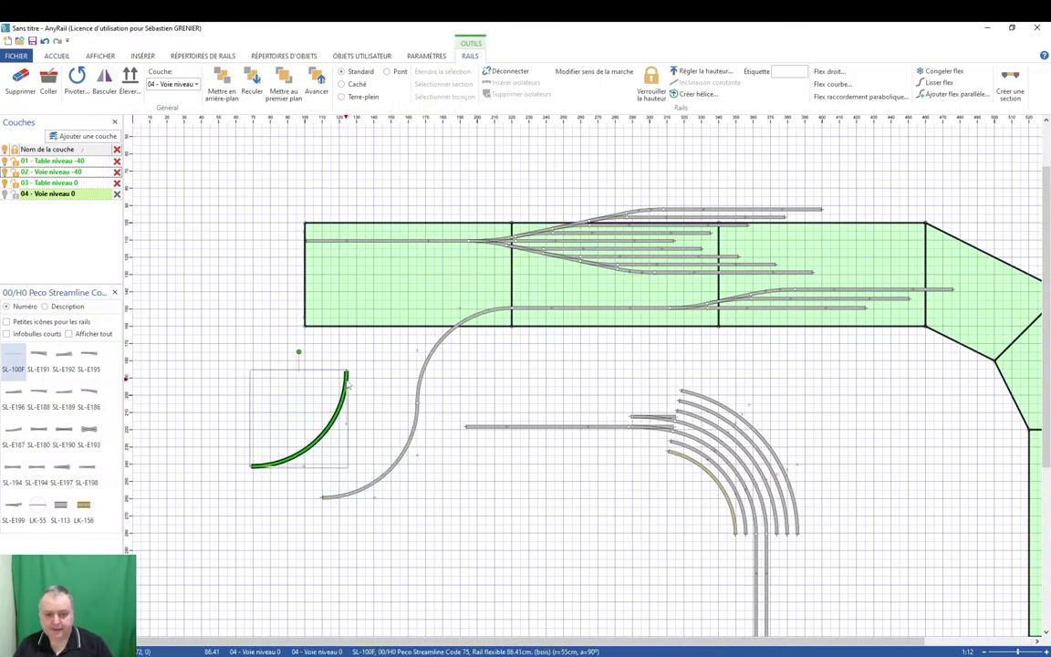
drag(351, 409, 267, 381)
click(267, 381)
key(ctrl+v)
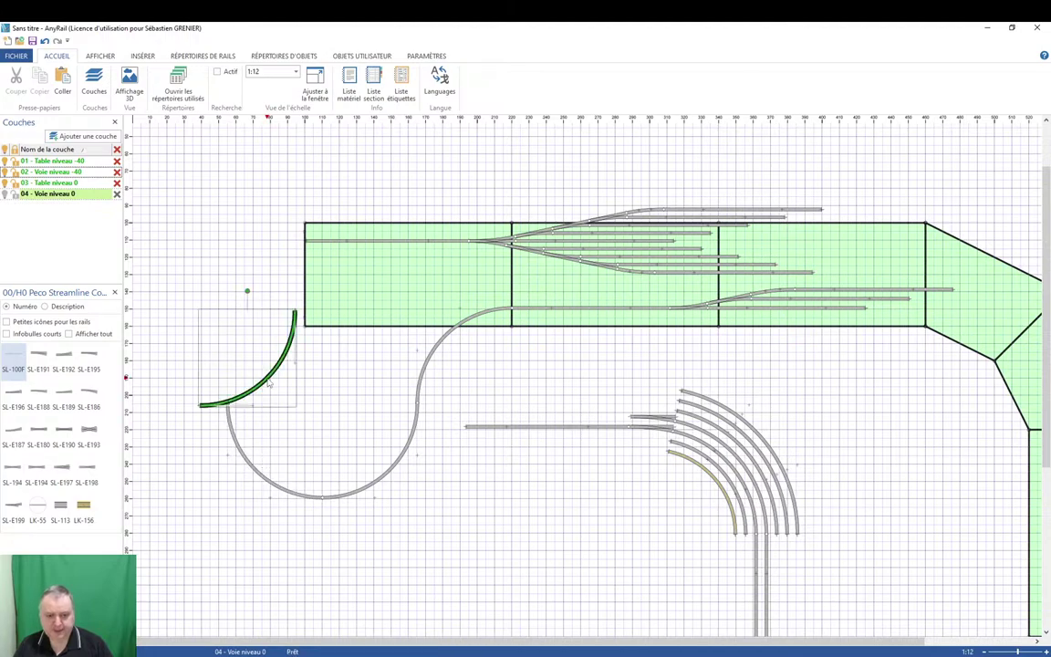
drag(291, 326, 230, 436)
click(231, 436)
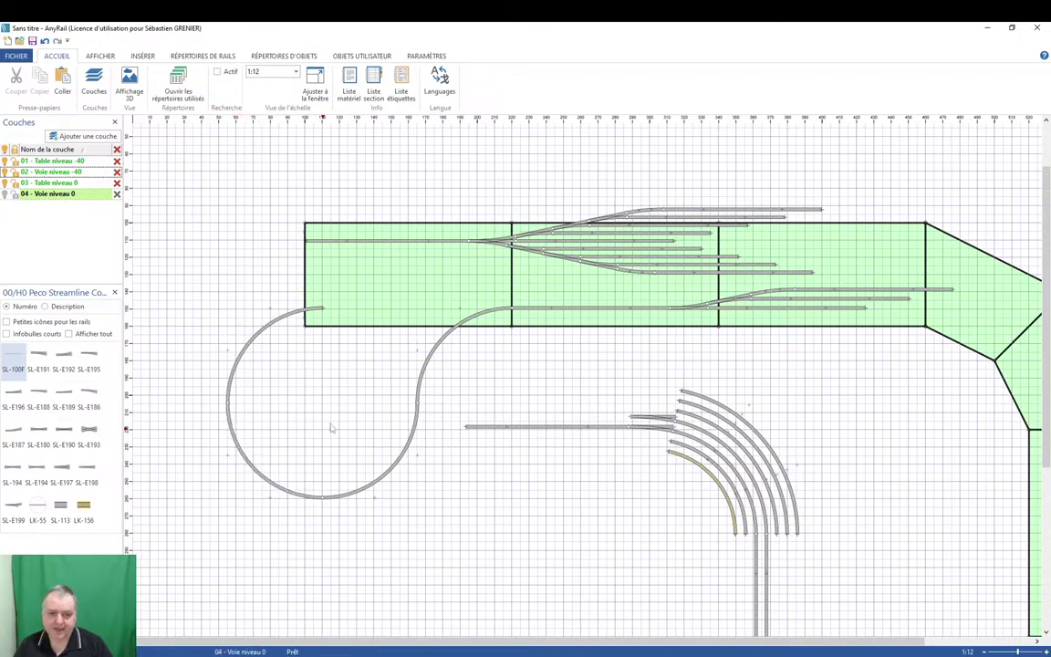
Shift the loop so its open end meets the table's outer edge, and connect the fan yard's flex lead track to that end.
drag(424, 385, 408, 384)
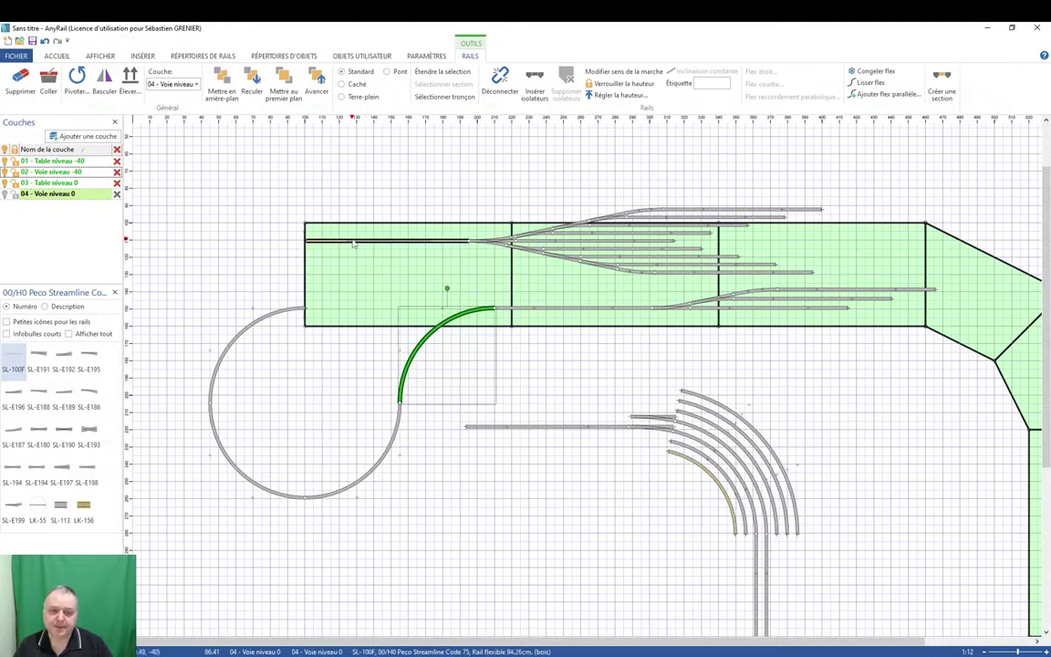
drag(356, 240, 307, 307)
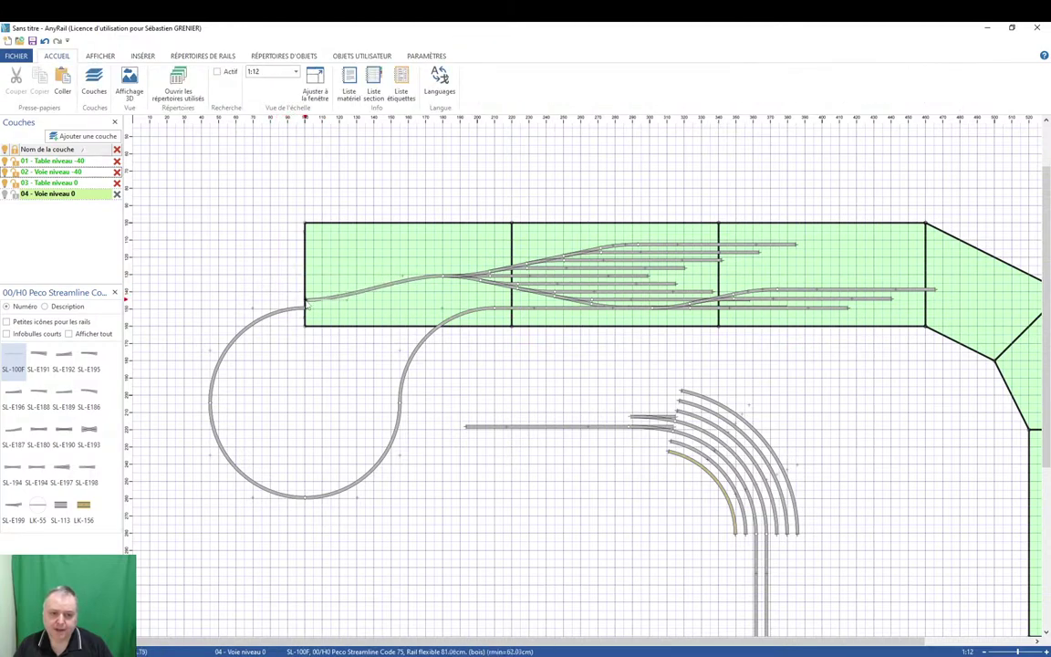
Smooth the S-shaped flex track linking the loop to the fan yard (Lisser flex).
click(360, 300)
right_click(361, 300)
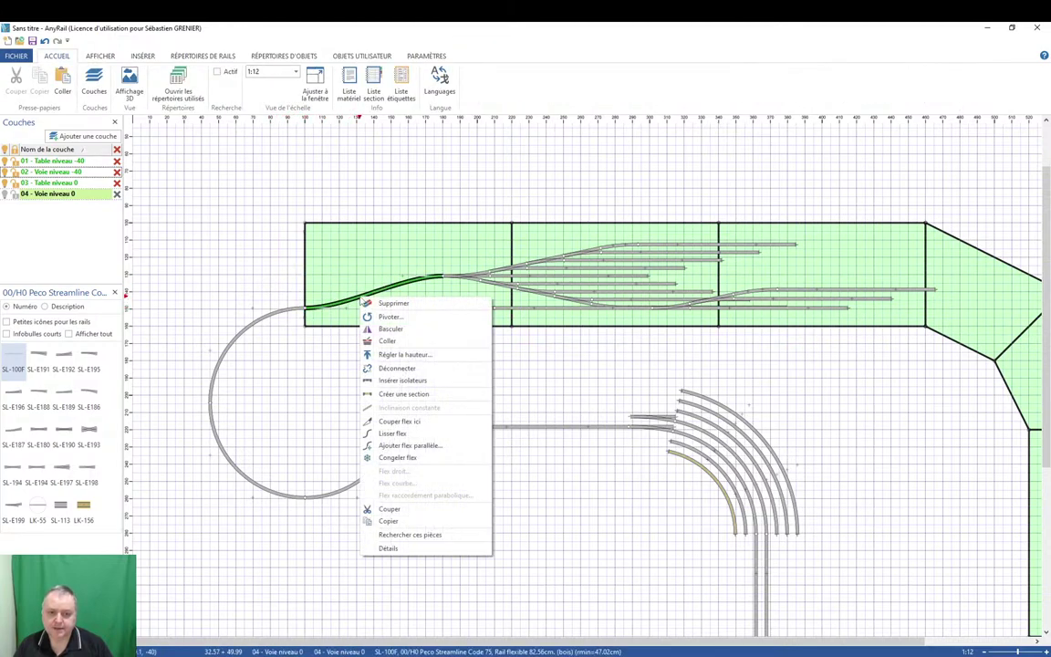
click(406, 441)
click(346, 407)
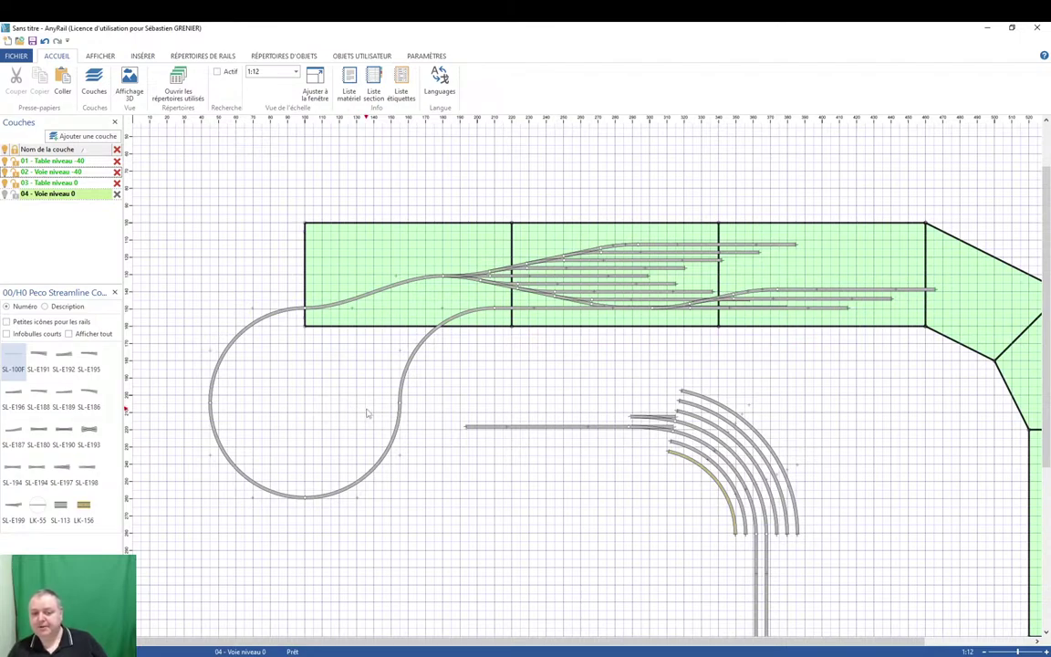
Inspect the new loop between the two yards in the 3D view and return to the 2D design mode.
click(129, 80)
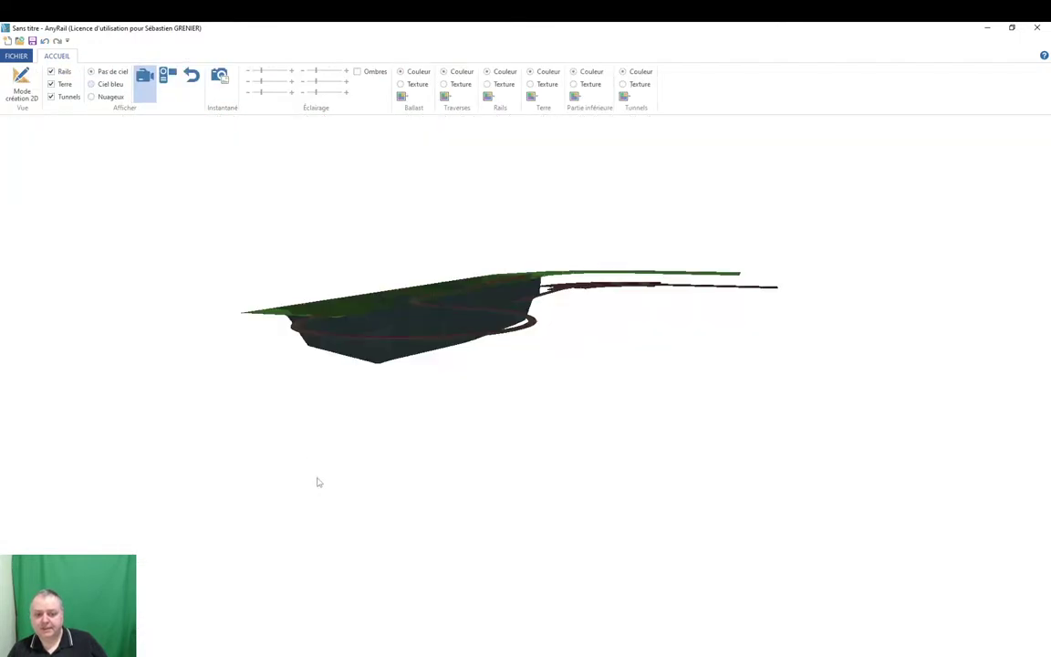
drag(408, 466, 204, 511)
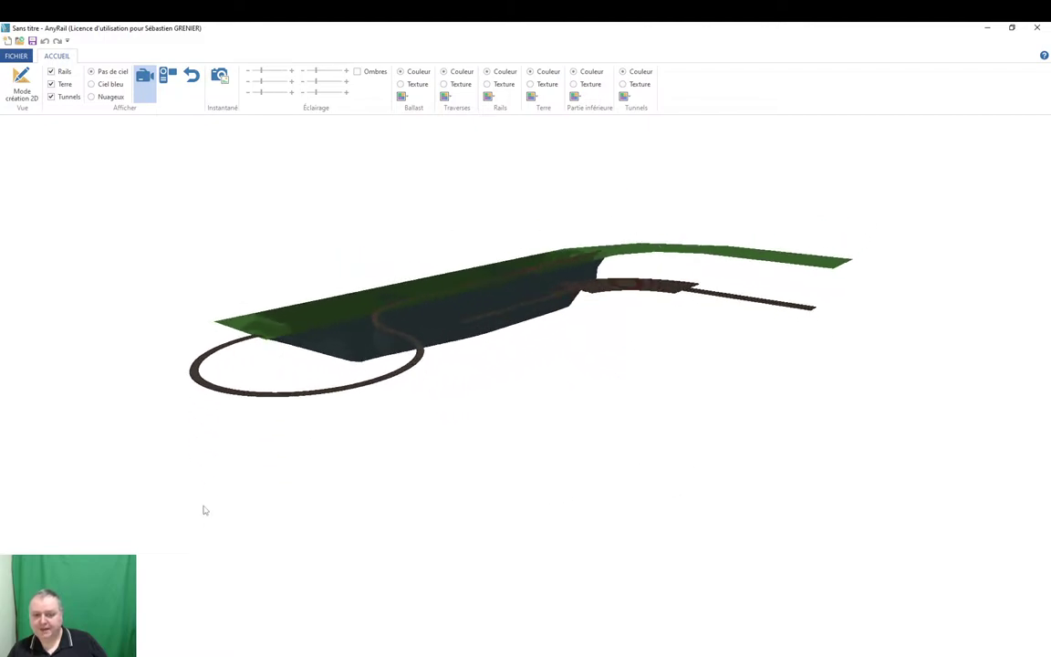
click(21, 80)
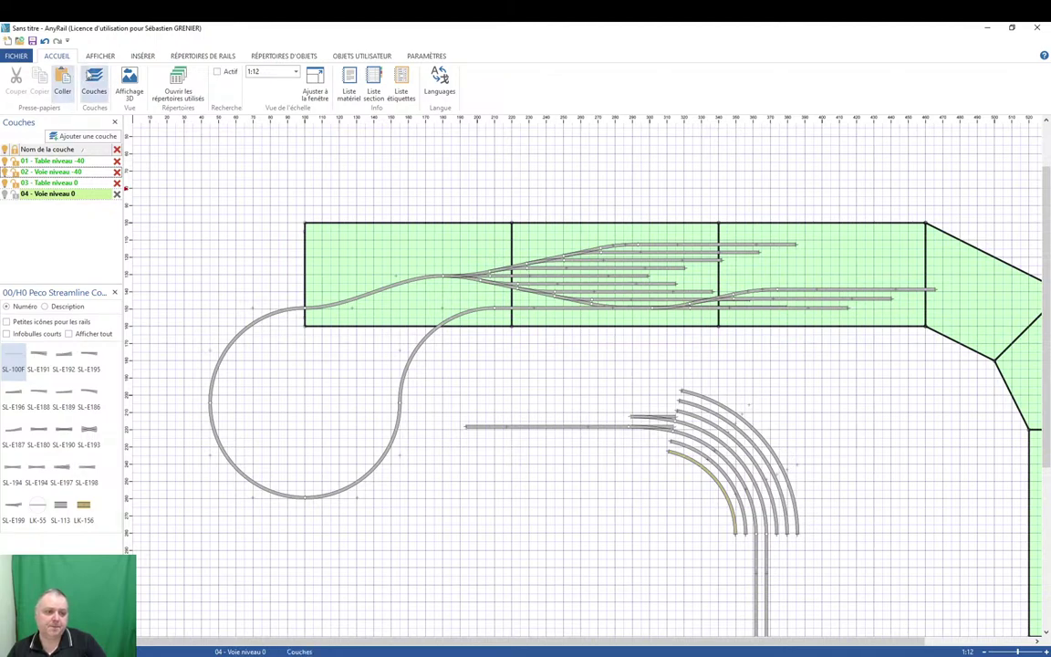
Reopen the 3D view, hide the terrain (Terre) and inspect the loop and its junctions with both yards from several angles.
click(130, 81)
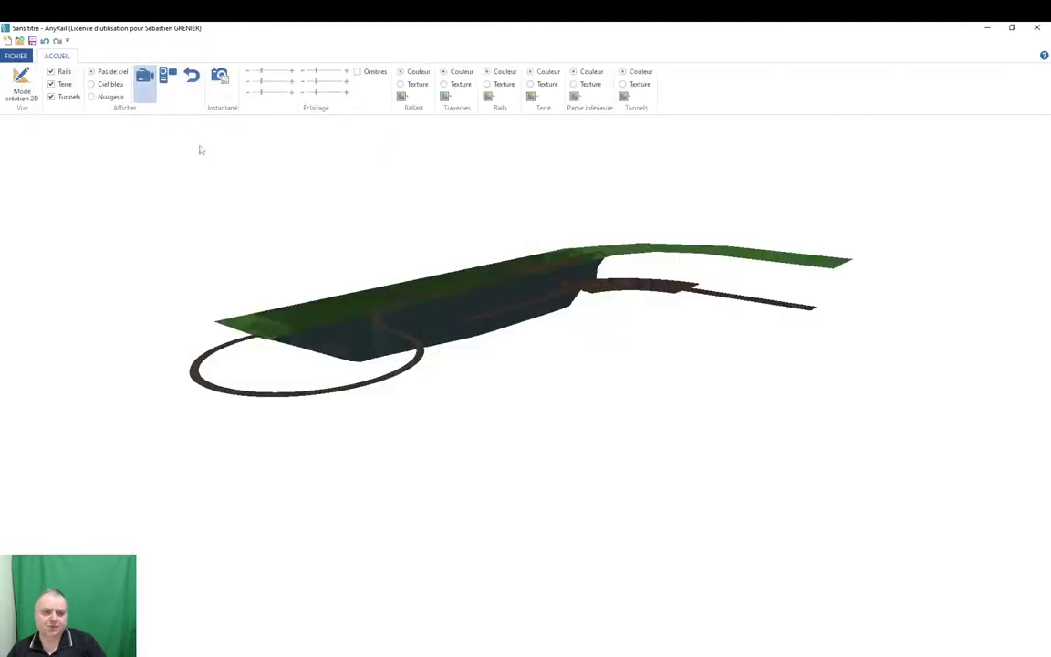
click(52, 84)
drag(188, 408, 813, 395)
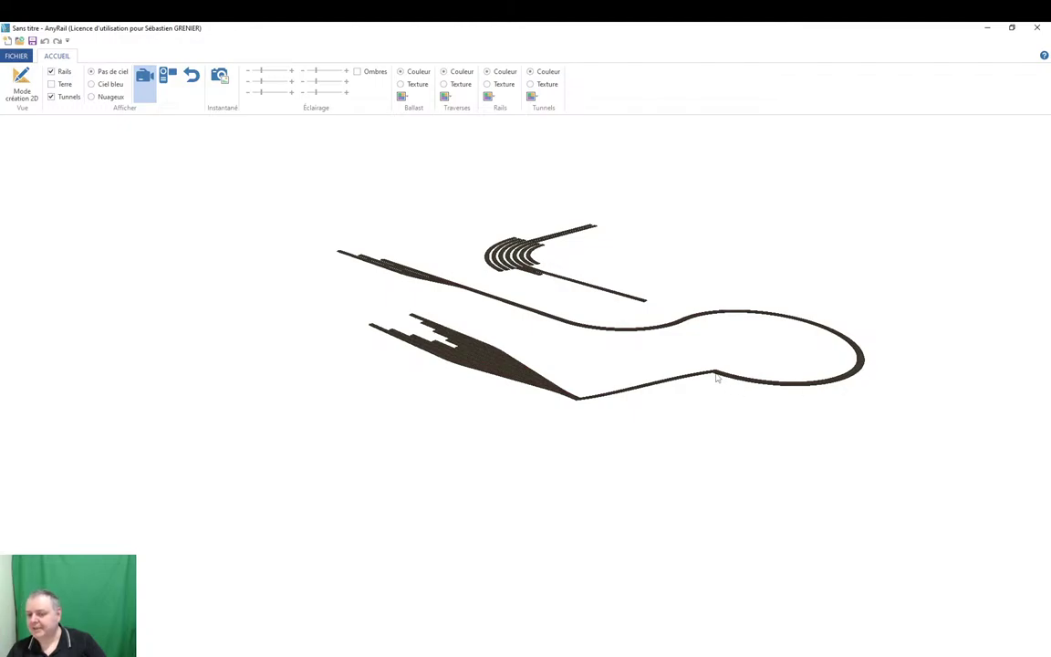
drag(729, 402, 484, 439)
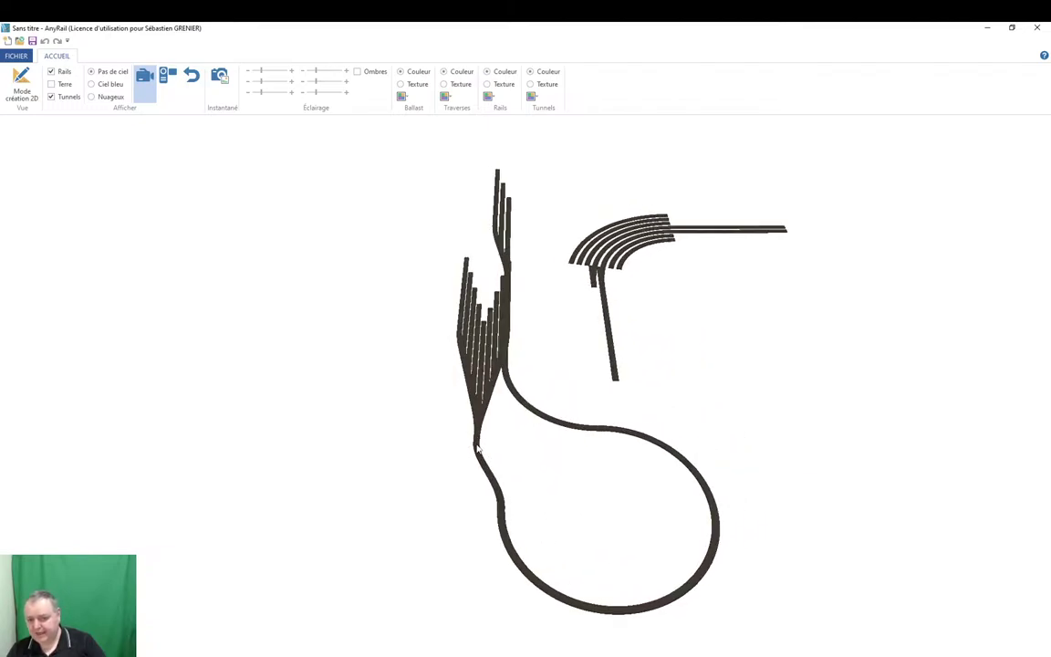
Examine the loop and its slope between the two yards from the side and above in 3D, and return to the 2D design mode.
drag(488, 529, 846, 414)
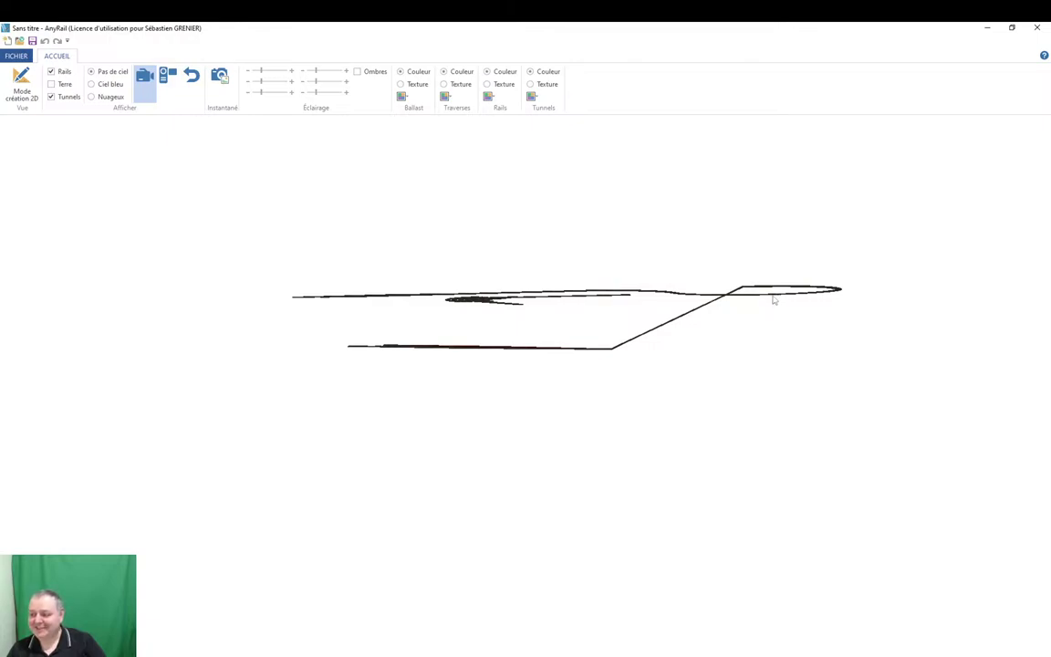
drag(774, 300, 382, 395)
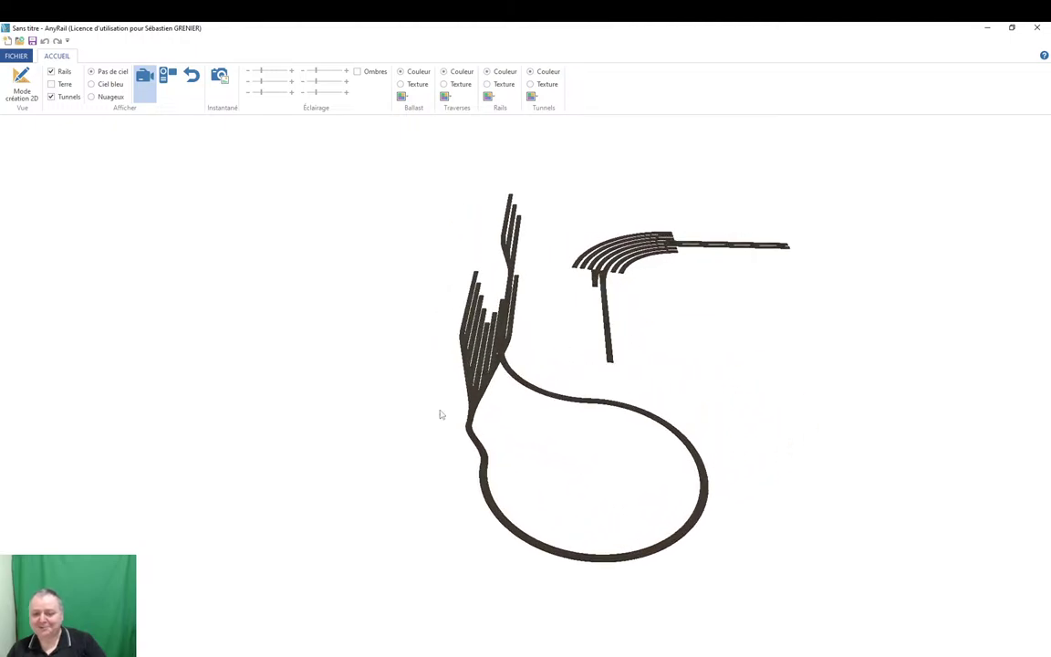
drag(455, 445, 461, 410)
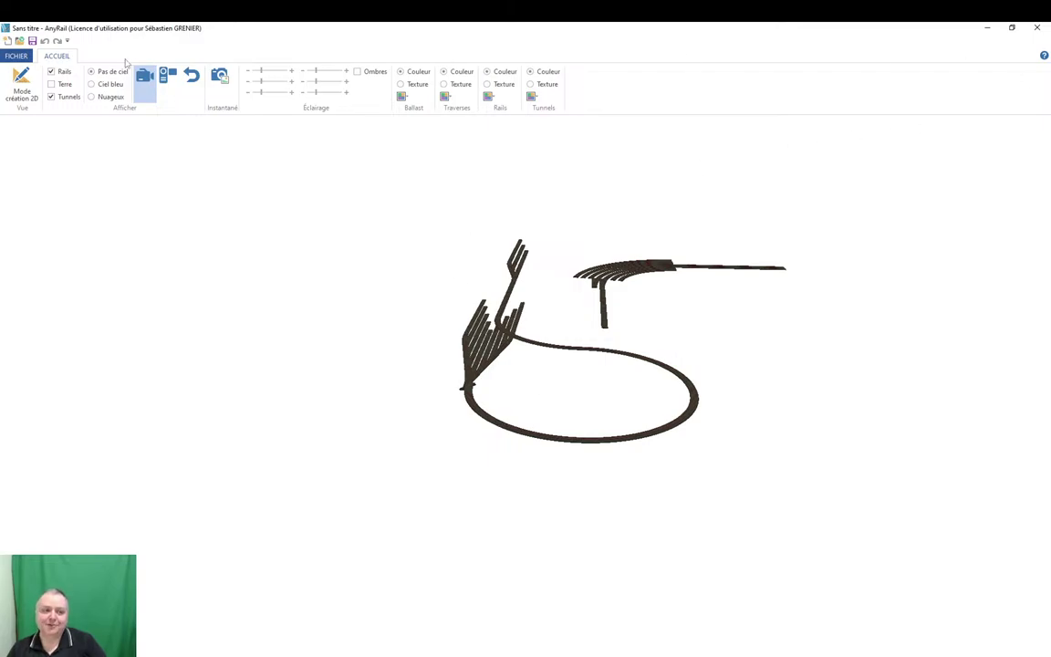
click(22, 84)
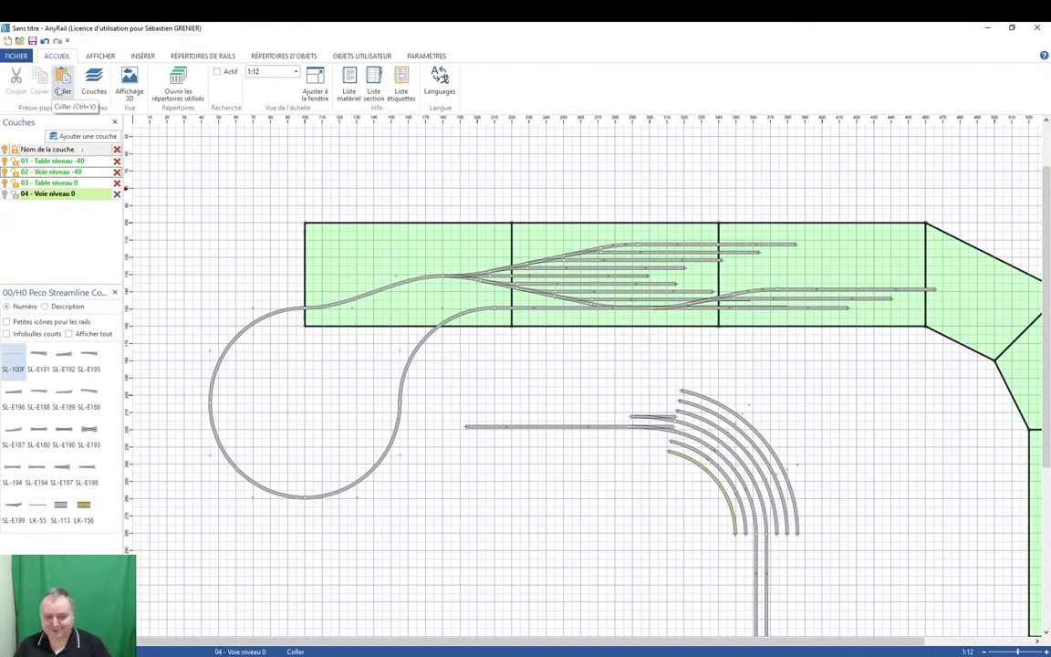
Delete the S-shaped flex track leading to the fan yard and close the loop into a full circle with a copy of its quarter curve.
click(334, 309)
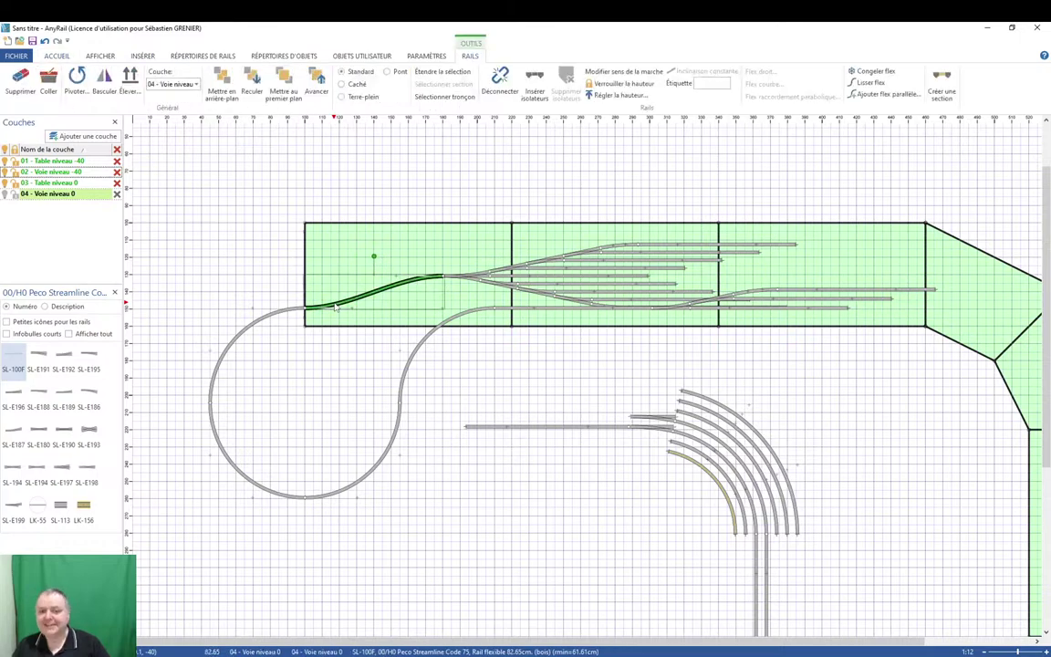
key(Delete)
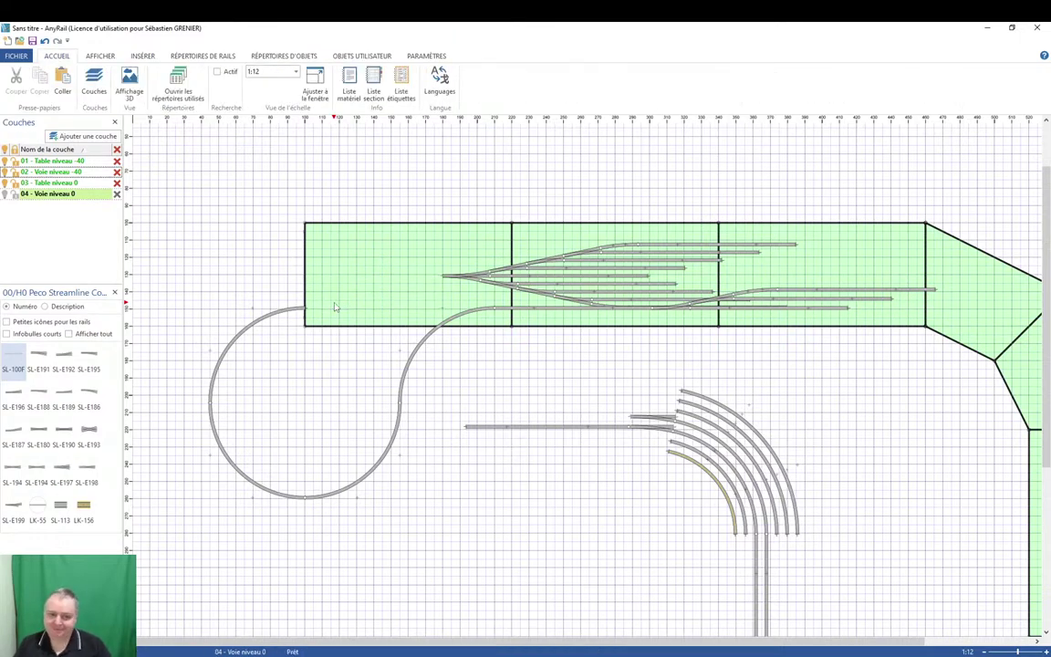
click(262, 319)
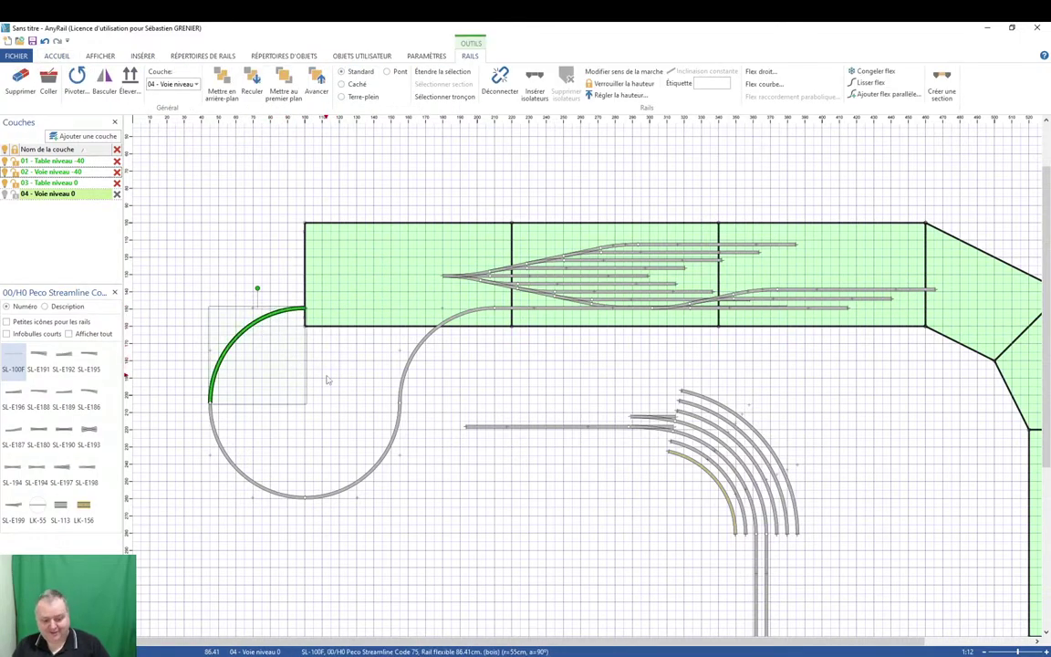
key(ctrl+c)
key(ctrl+v)
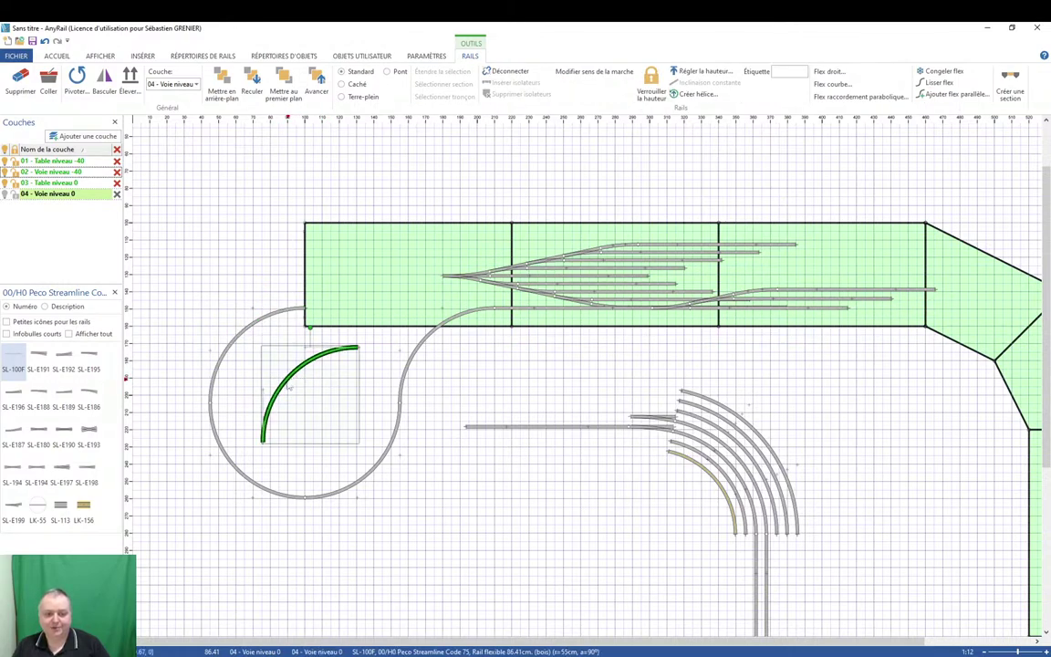
drag(271, 419, 313, 282)
key(ctrl+z)
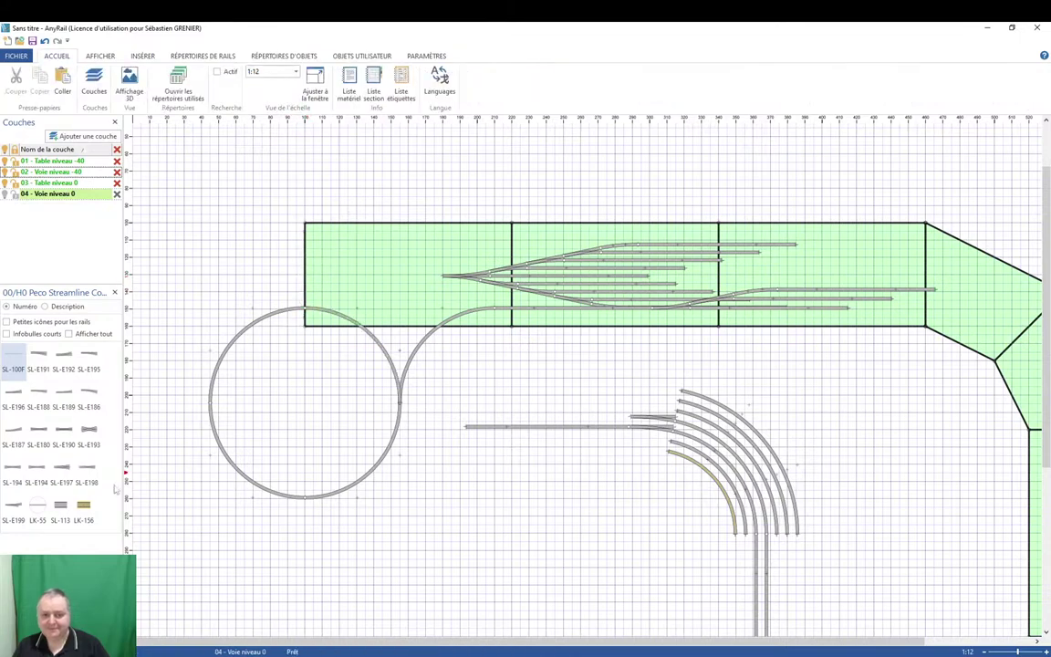
Disconnect the quarter curve that closes the circle from its neighbouring track.
click(378, 347)
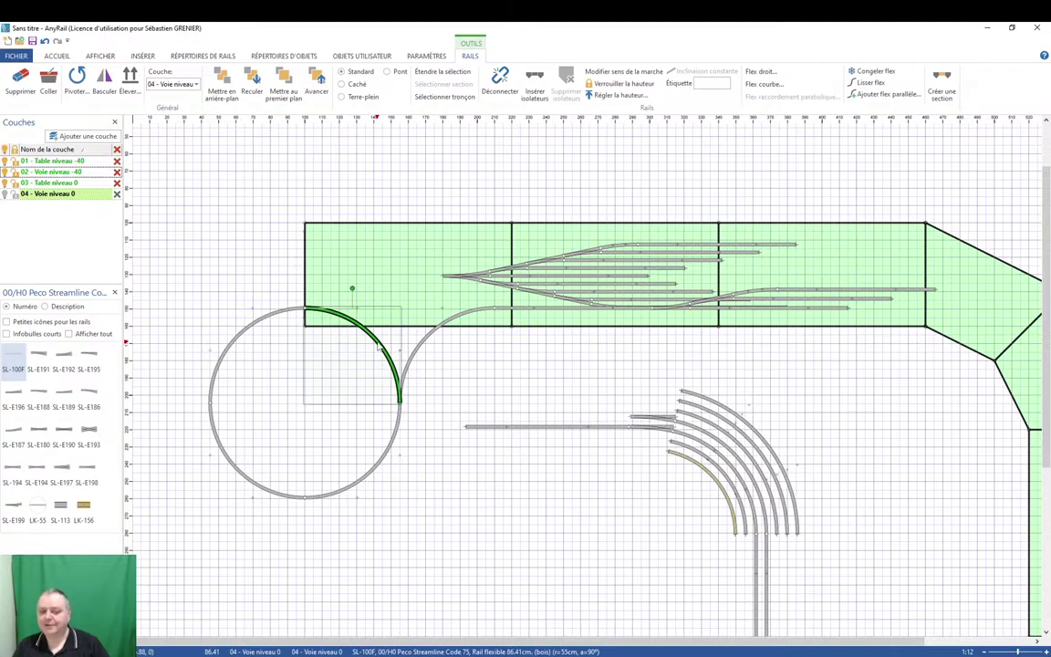
right_click(379, 347)
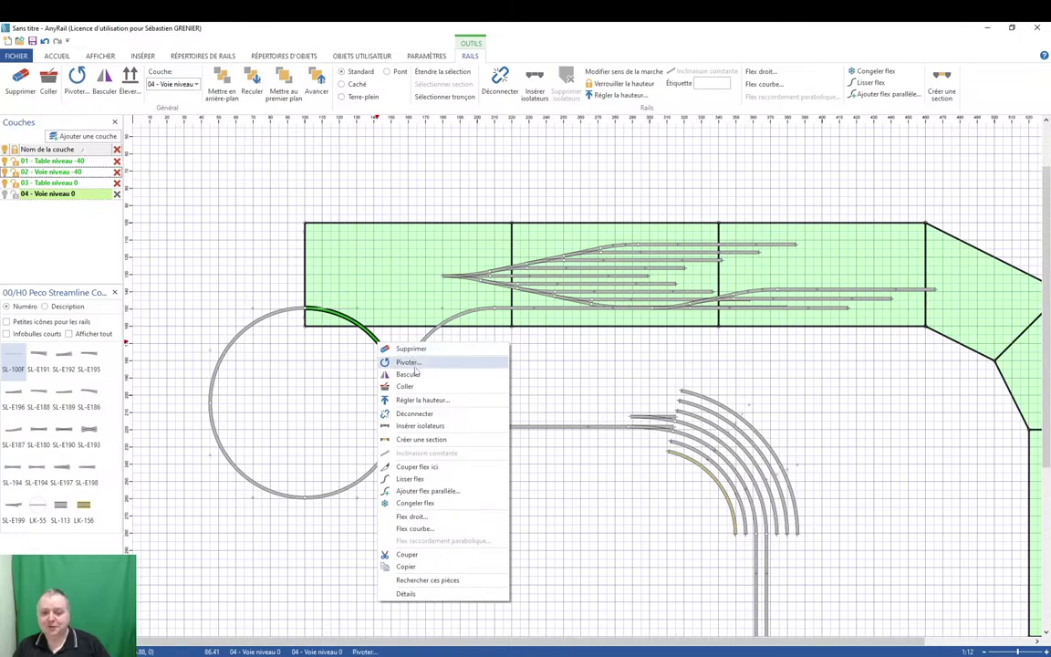
click(429, 416)
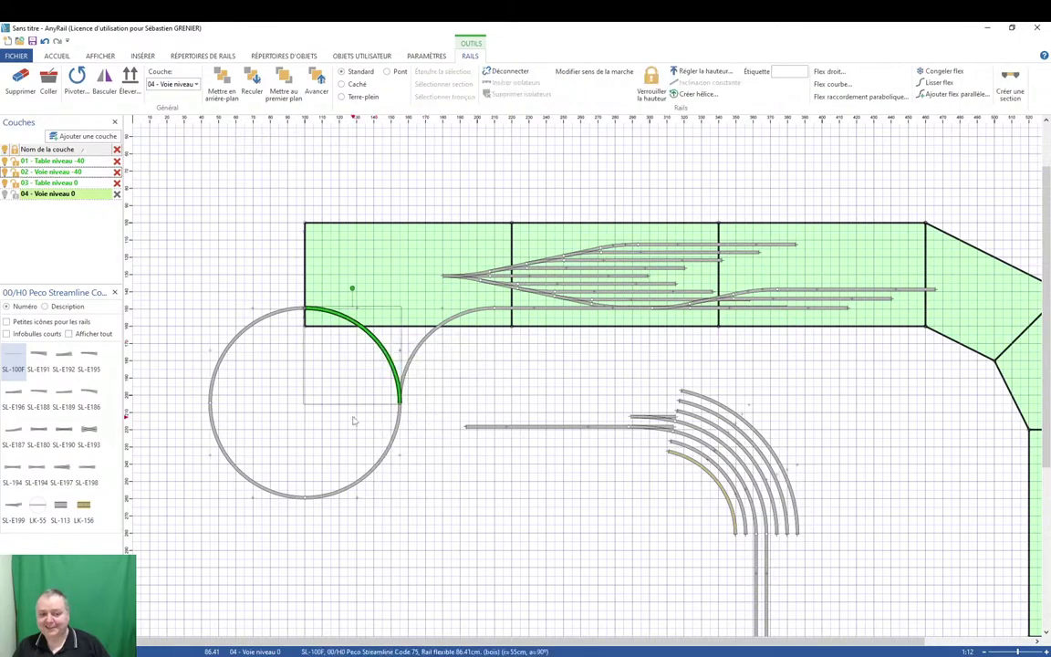
Create a clockwise helix from the closing quarter curve, with start height 0, end height -40 and 41 turns.
click(264, 352)
click(374, 346)
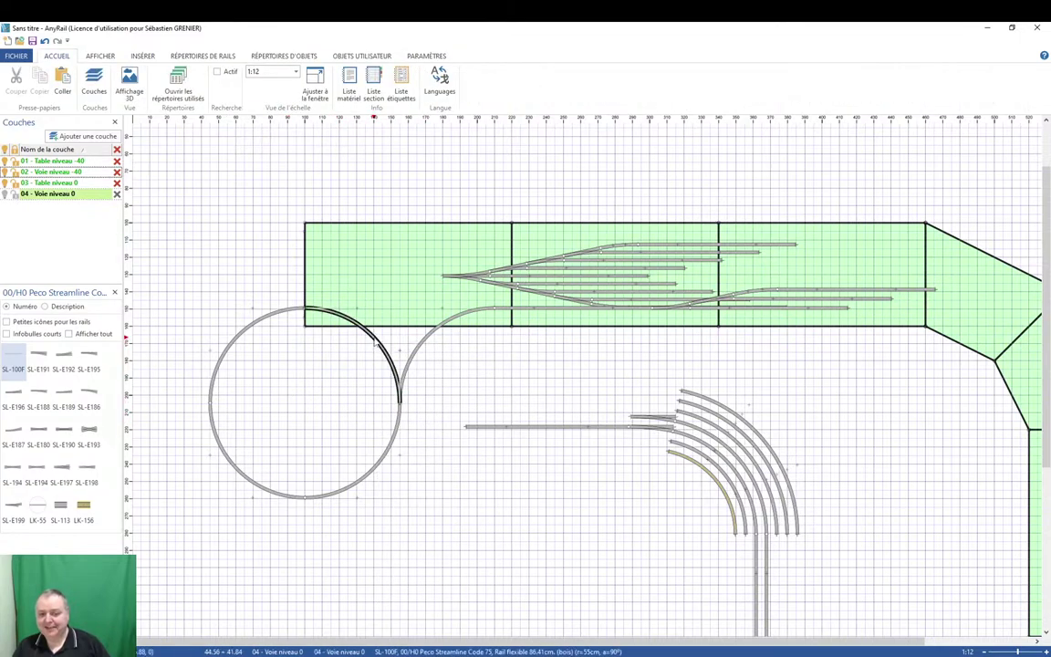
right_click(374, 339)
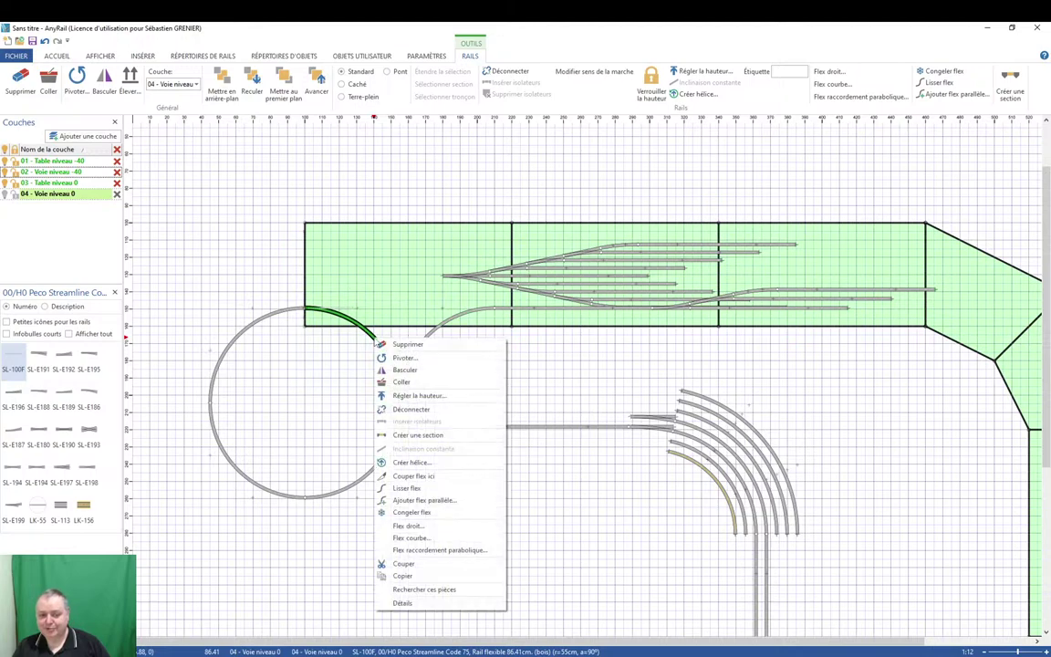
click(410, 461)
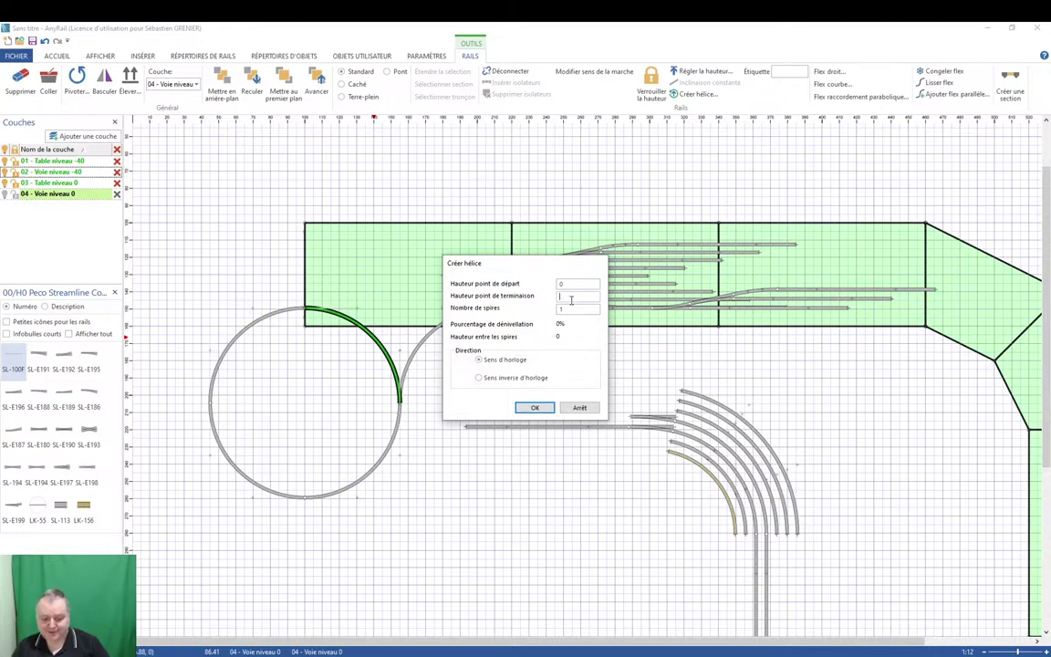
key(Tab)
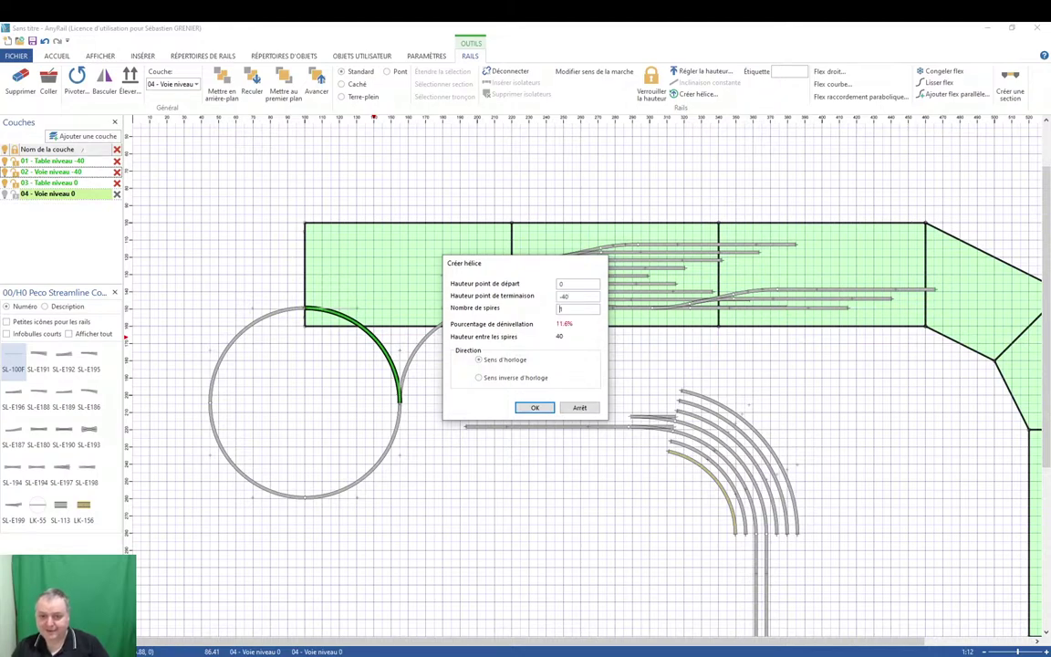
text(41)
key(Tab)
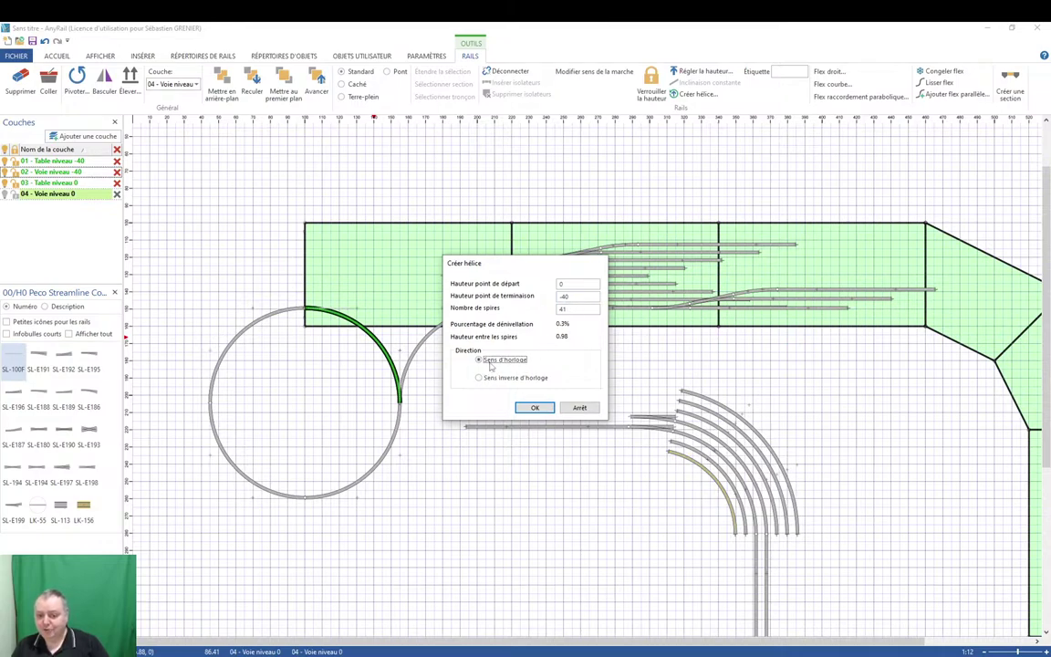
click(534, 408)
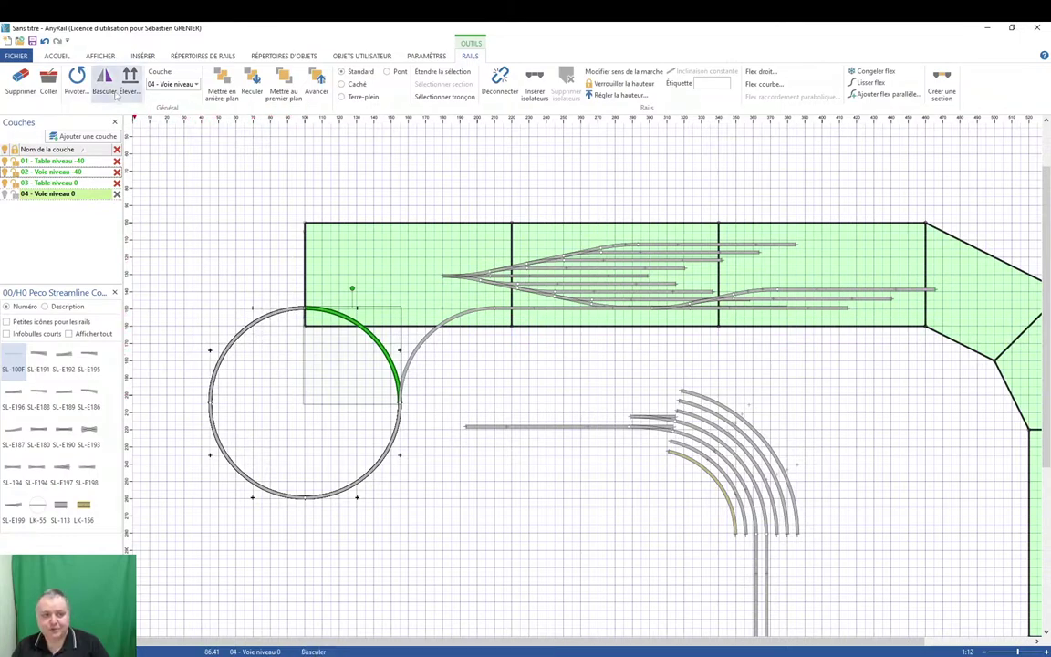
Inspect the 41-turn helix in the 3D view from above and from the side, and return to the 2D design mode.
click(56, 56)
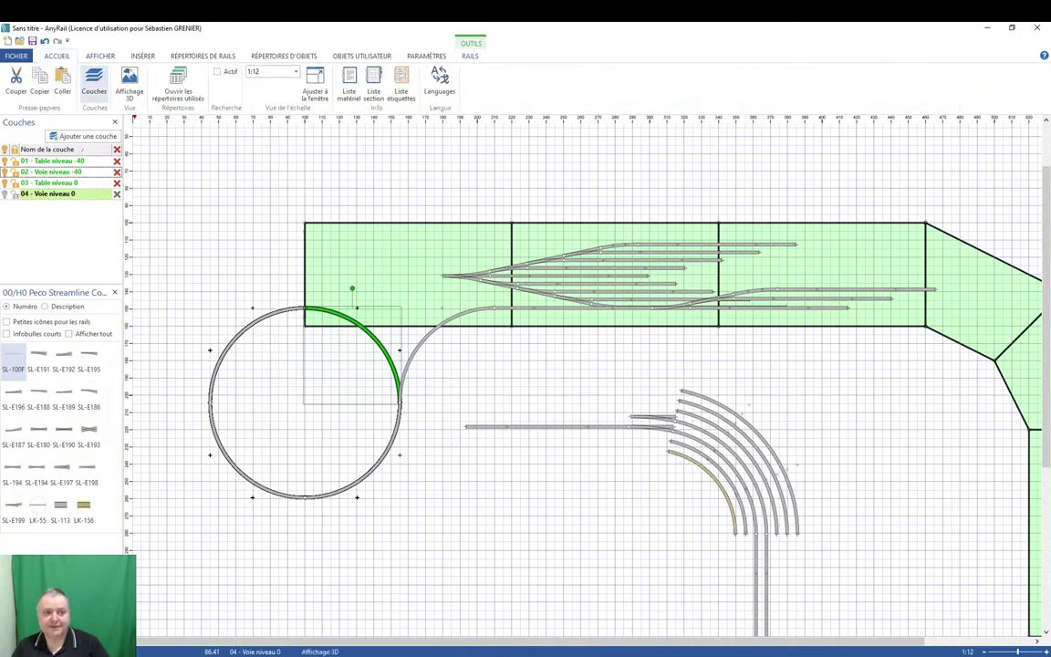
click(161, 80)
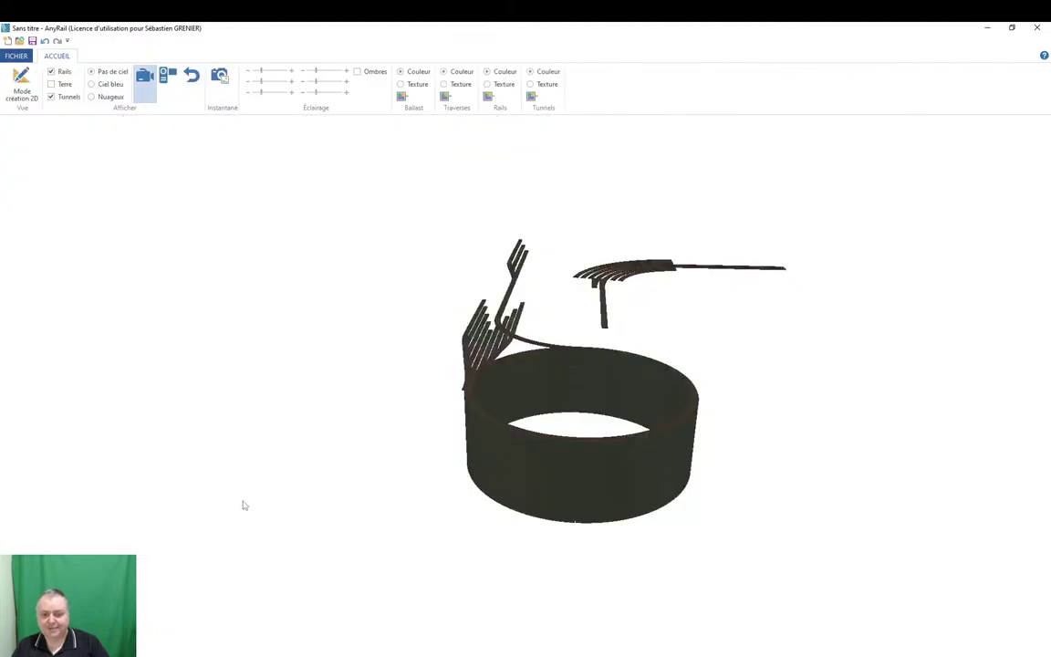
drag(242, 501, 226, 546)
scroll(416, 567, up, 3)
drag(416, 567, 387, 466)
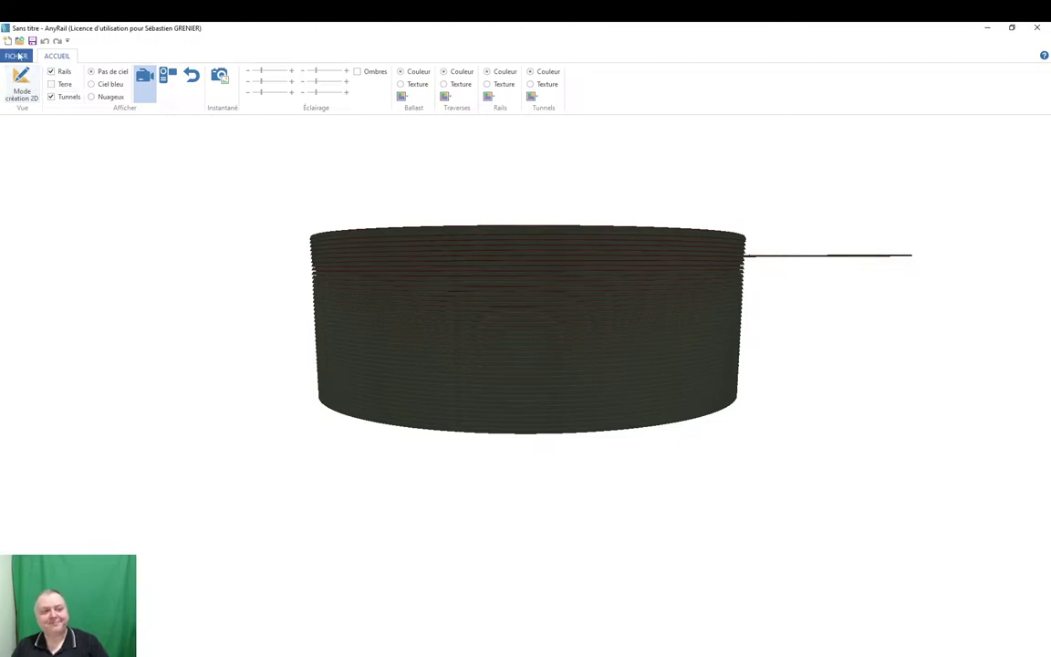
click(22, 83)
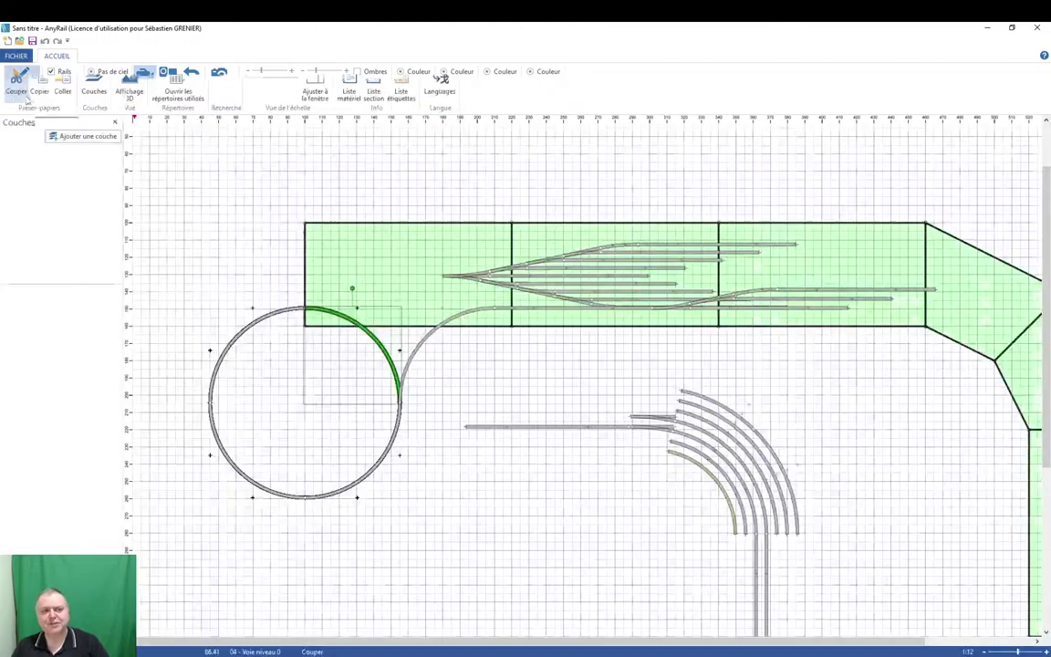
Undo the 41-turn helix and recreate it from the closing quarter curve, clockwise from height 0 to -40 with 4 turns.
click(305, 398)
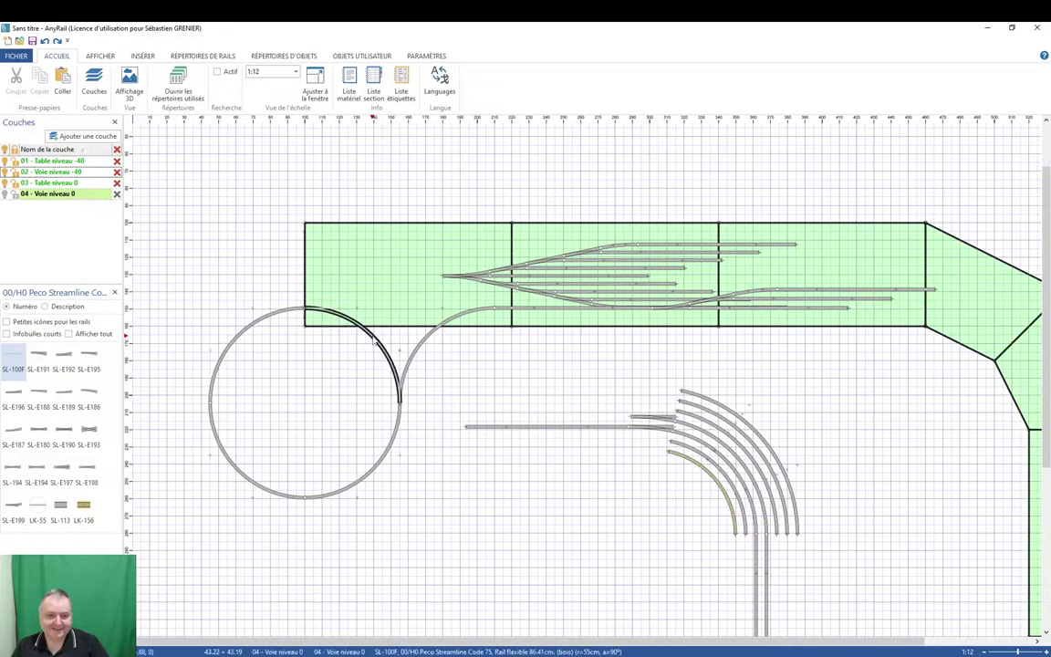
click(373, 340)
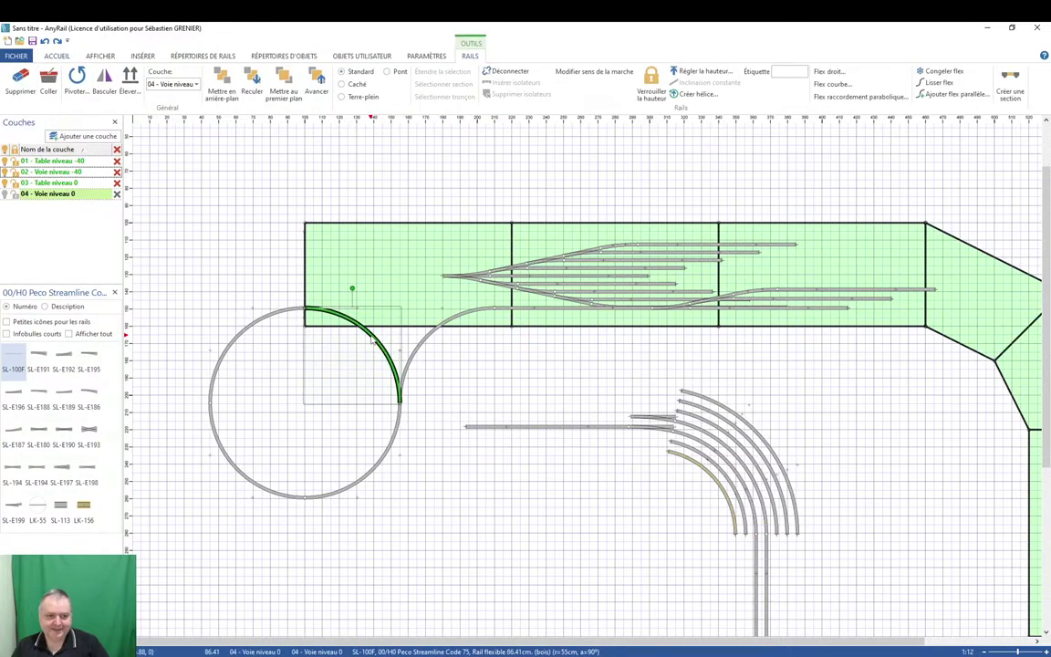
right_click(372, 340)
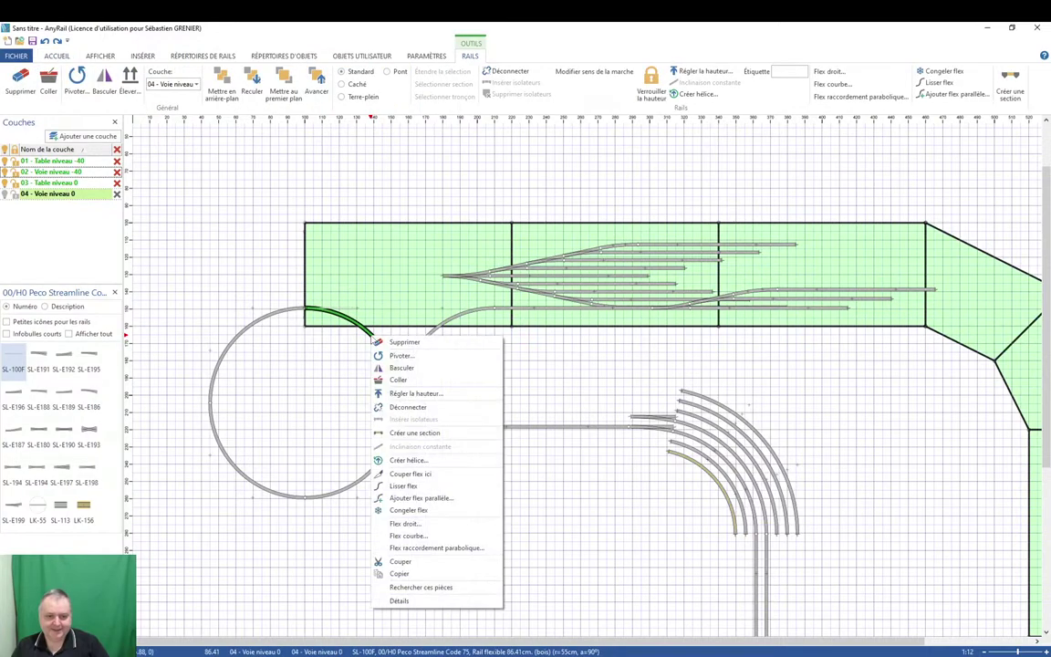
click(429, 461)
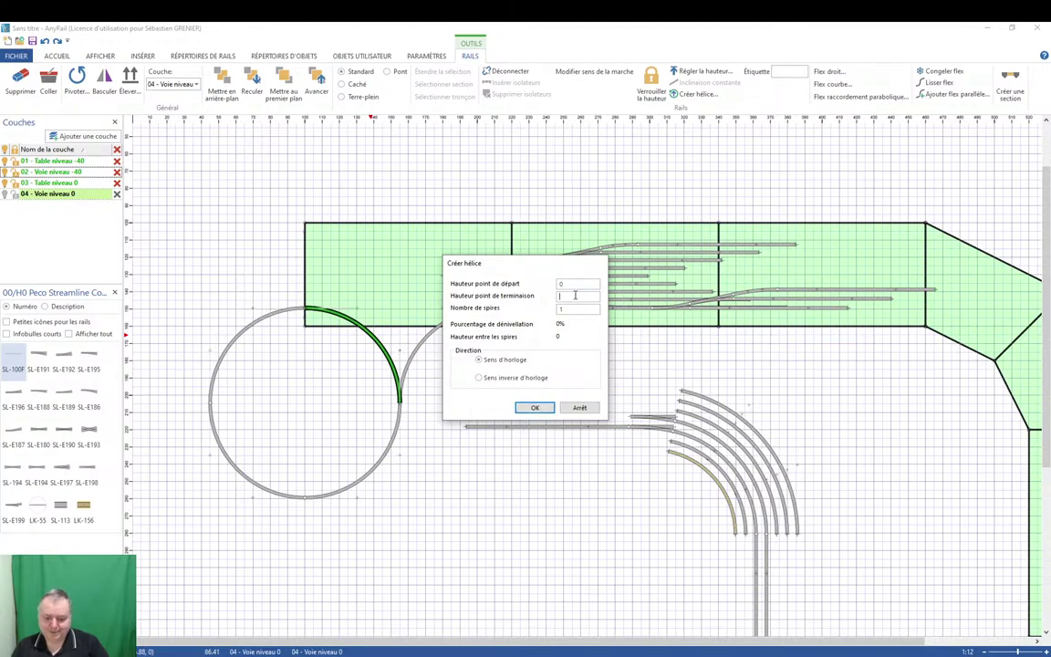
key(Tab)
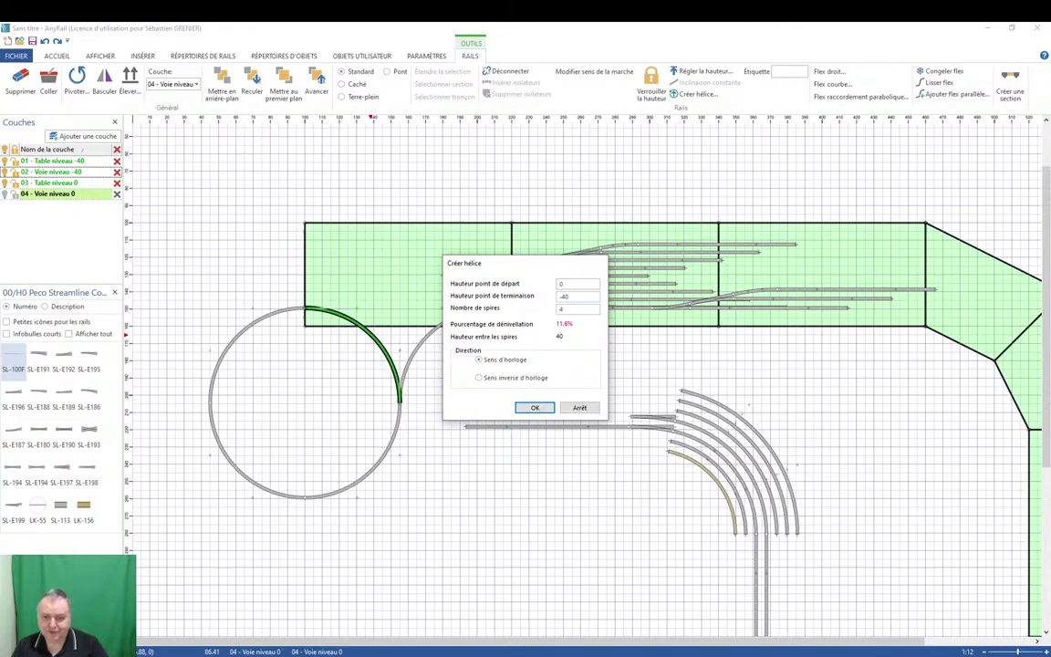
text(4)
key(Tab)
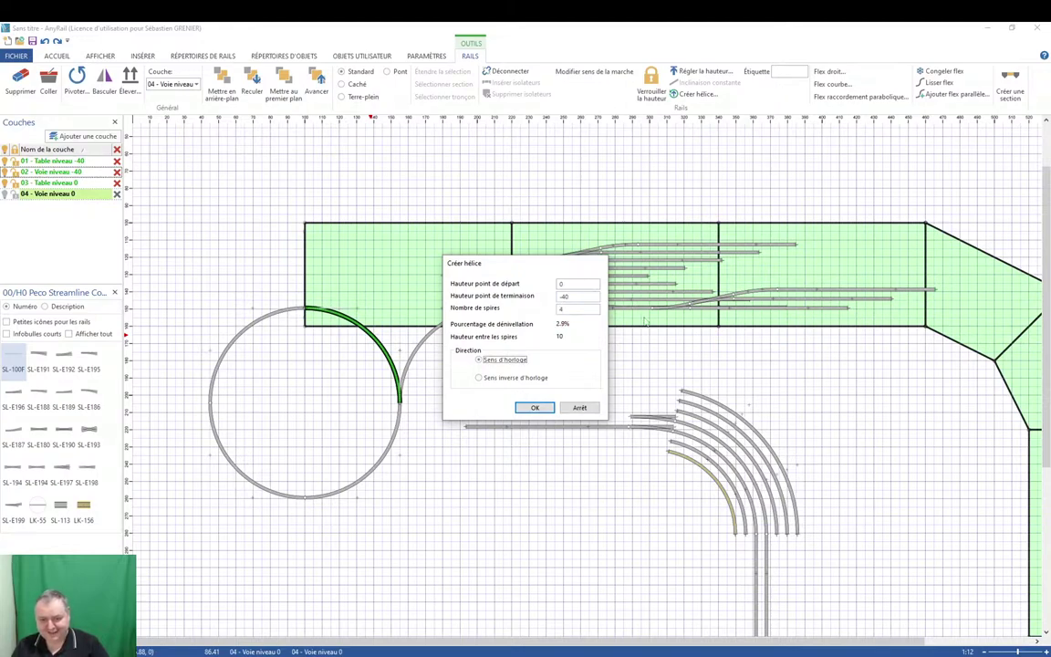
click(534, 407)
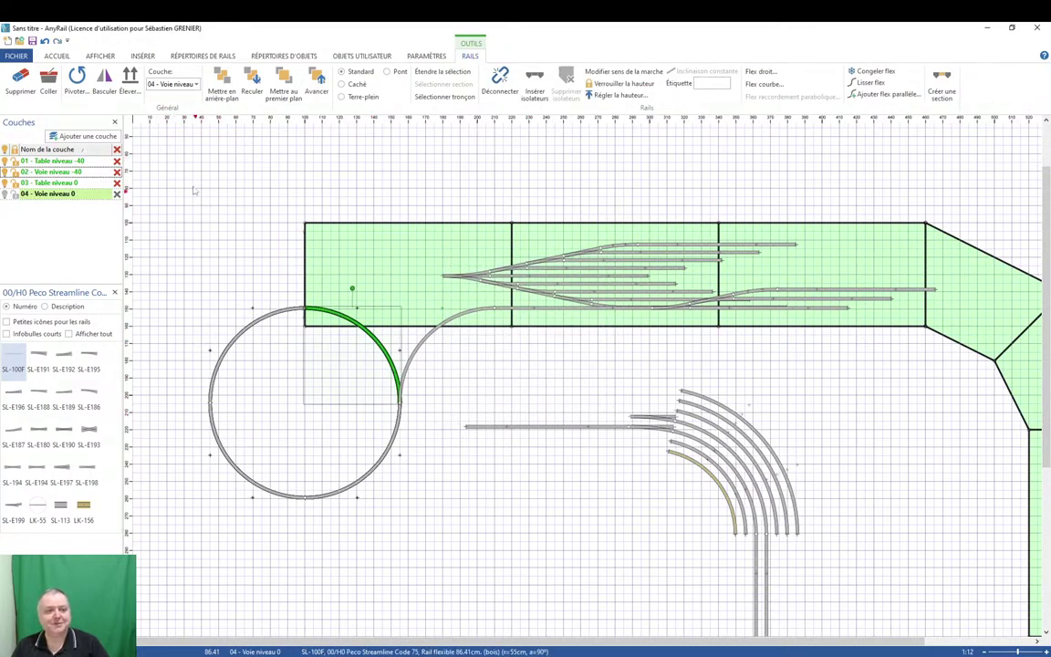
Examine the 4-turn helix and its position relative to both yards in the 3D view, and return to the 2D design mode.
click(64, 60)
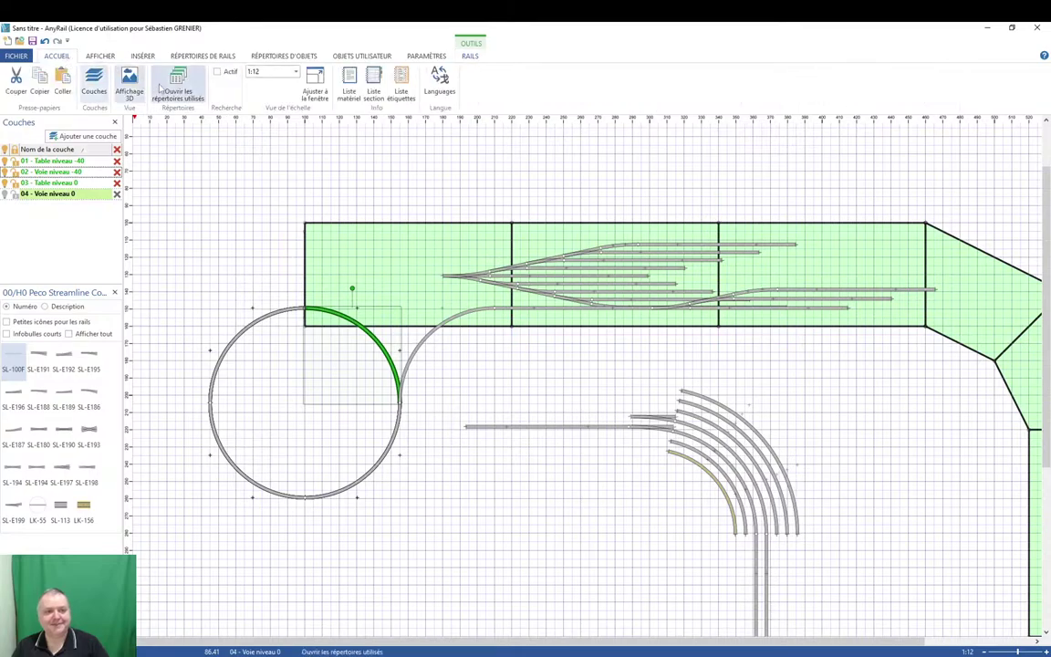
click(144, 88)
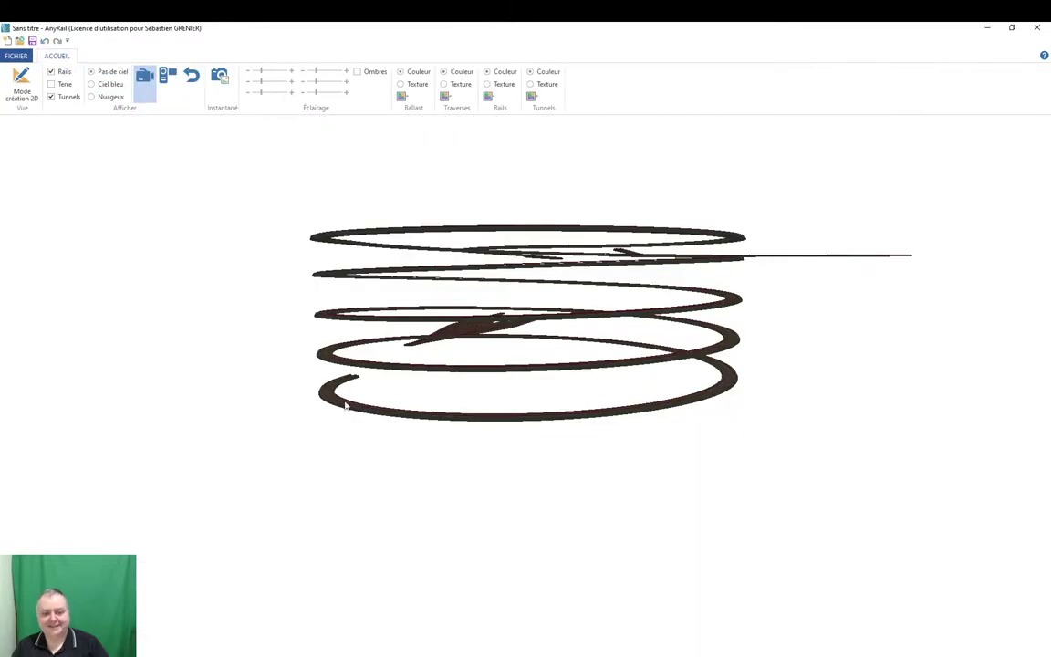
mouse_move(344, 404)
mouse_down()
mouse_move(485, 438)
mouse_move(661, 407)
mouse_move(363, 408)
mouse_up()
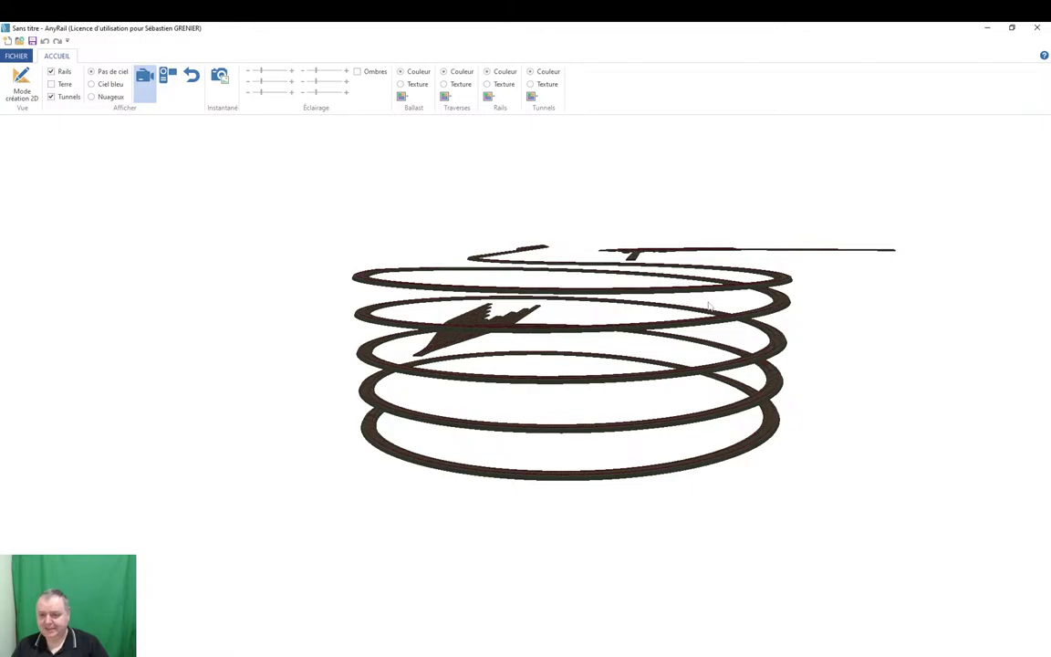
scroll(721, 319, up, 5)
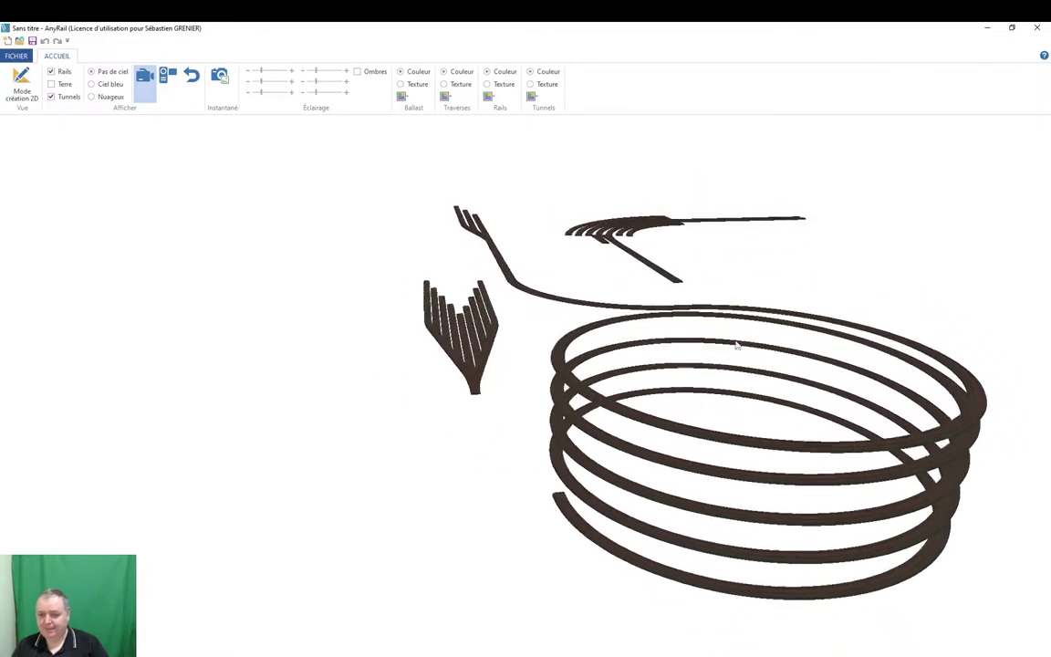
drag(737, 345, 397, 386)
click(21, 83)
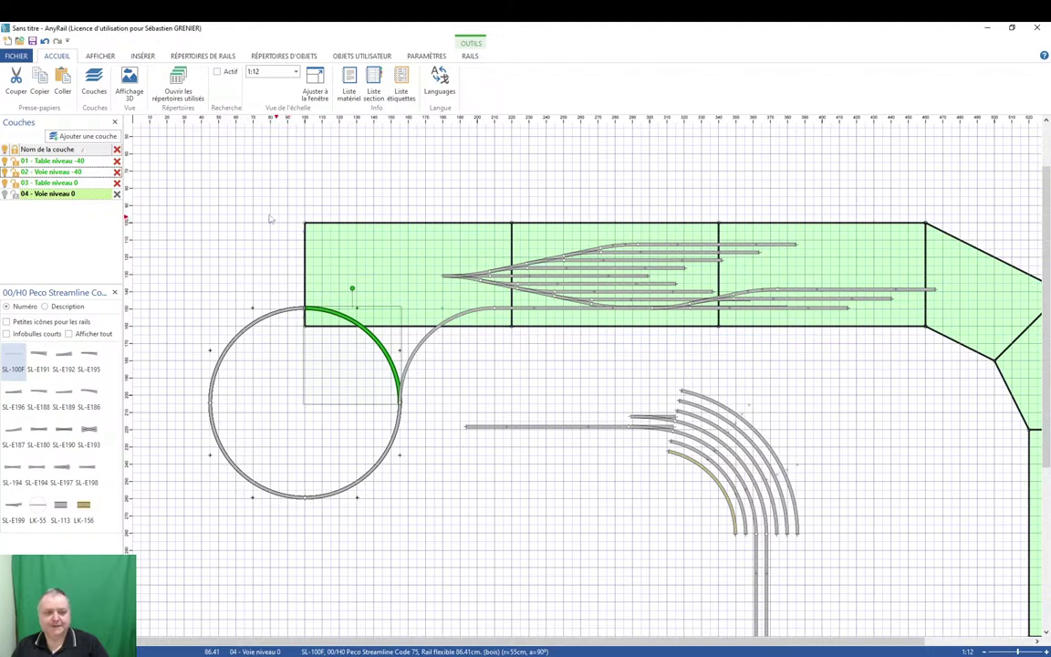
click(525, 427)
click(525, 427)
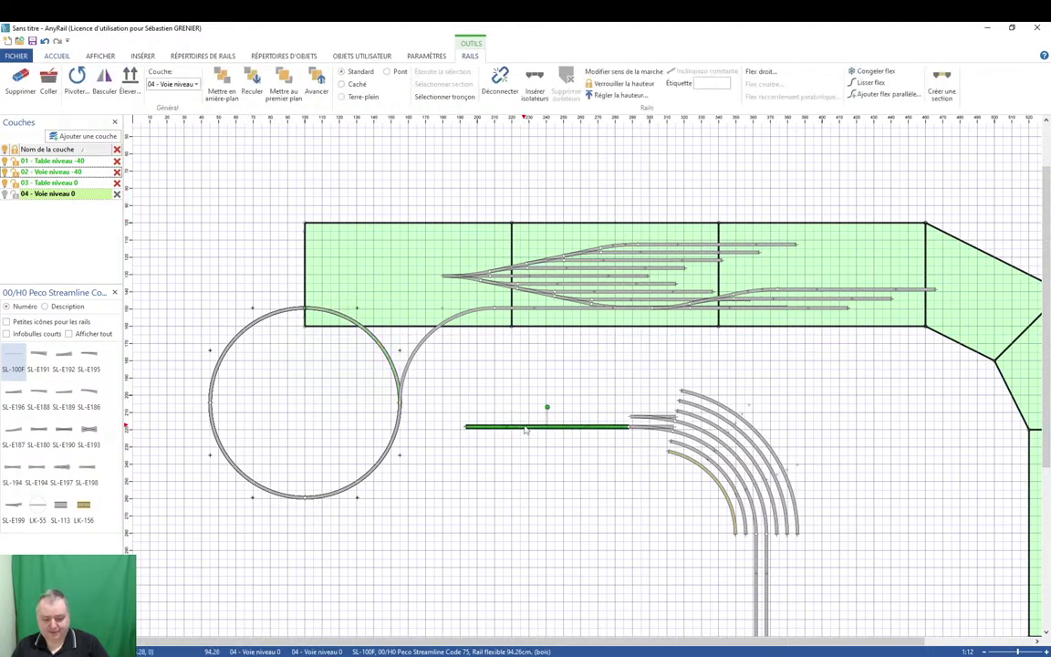
drag(525, 428, 538, 360)
key(Escape)
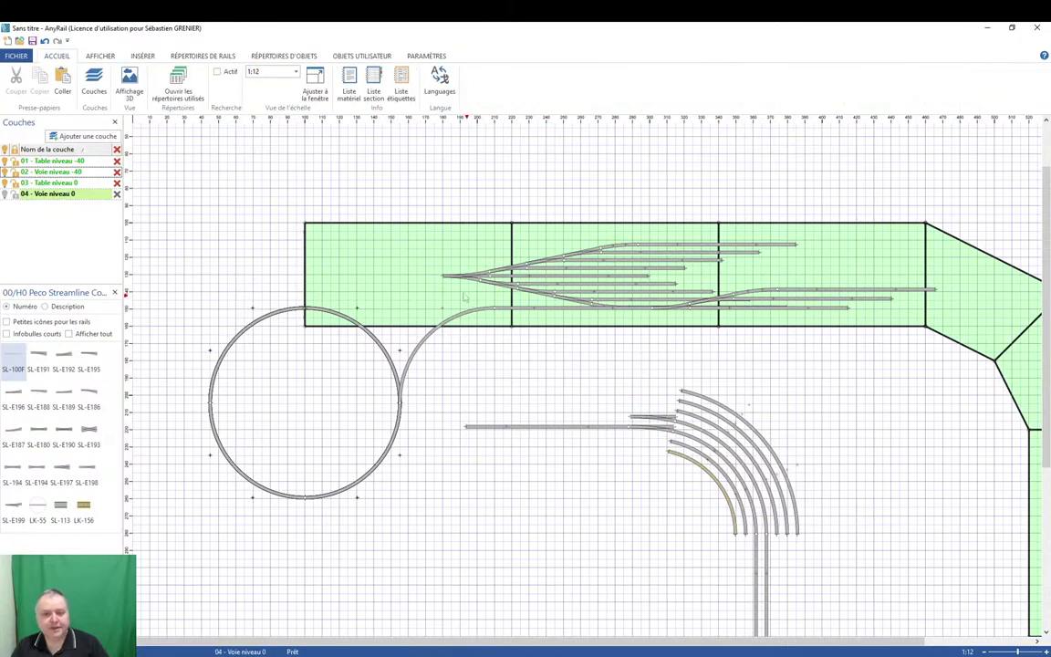
Make layer 02 - Voie niveau -40 active and attach a copy of the isolated straight flex track to the entry of the -40 yard.
click(55, 171)
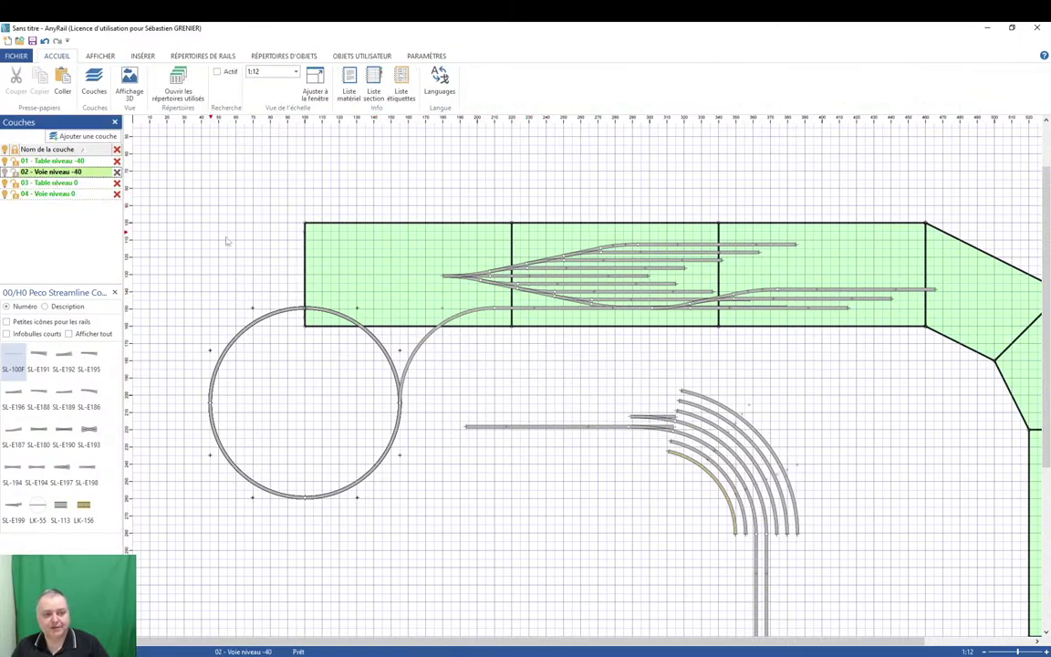
click(534, 427)
key(ctrl+c)
key(ctrl+v)
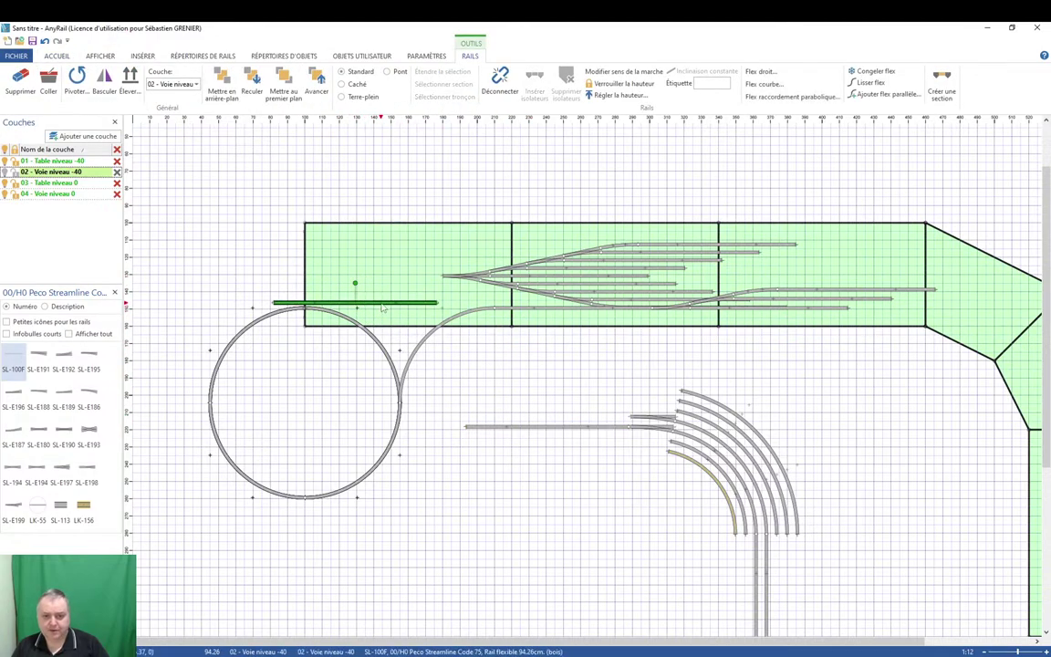
click(387, 278)
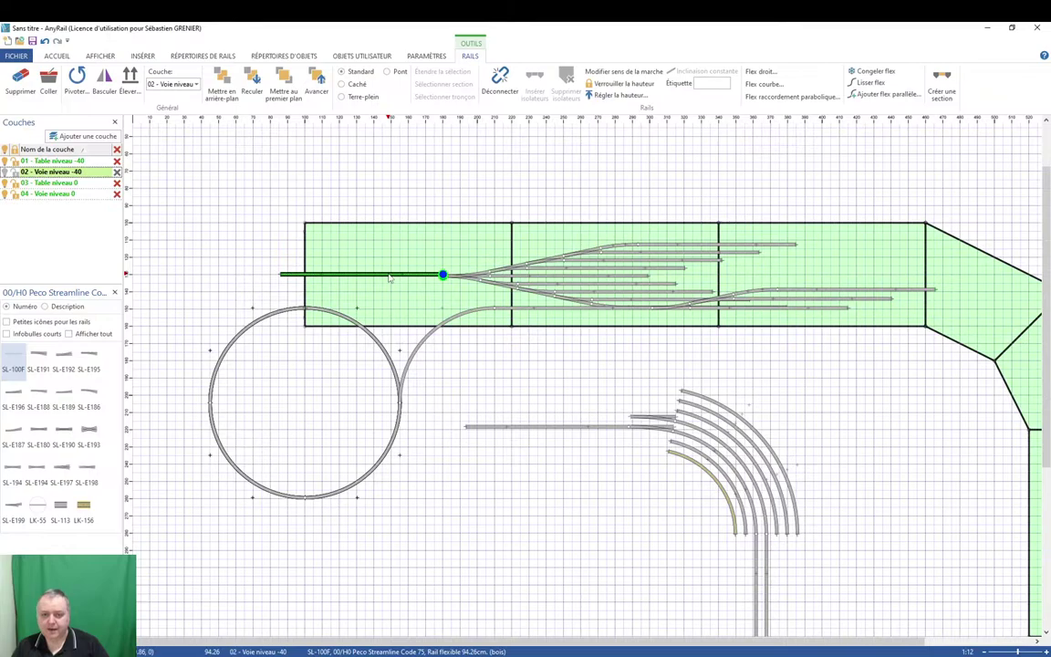
click(262, 256)
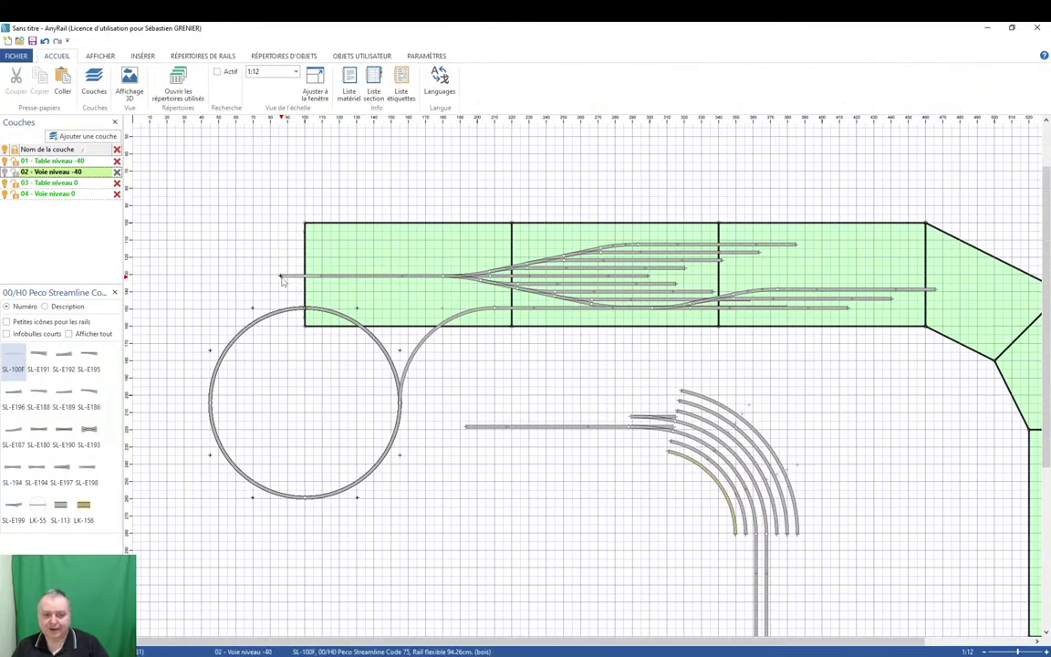
Try to bend the free end of the copied flex track onto the helix circle at the table's corner.
drag(282, 279, 306, 310)
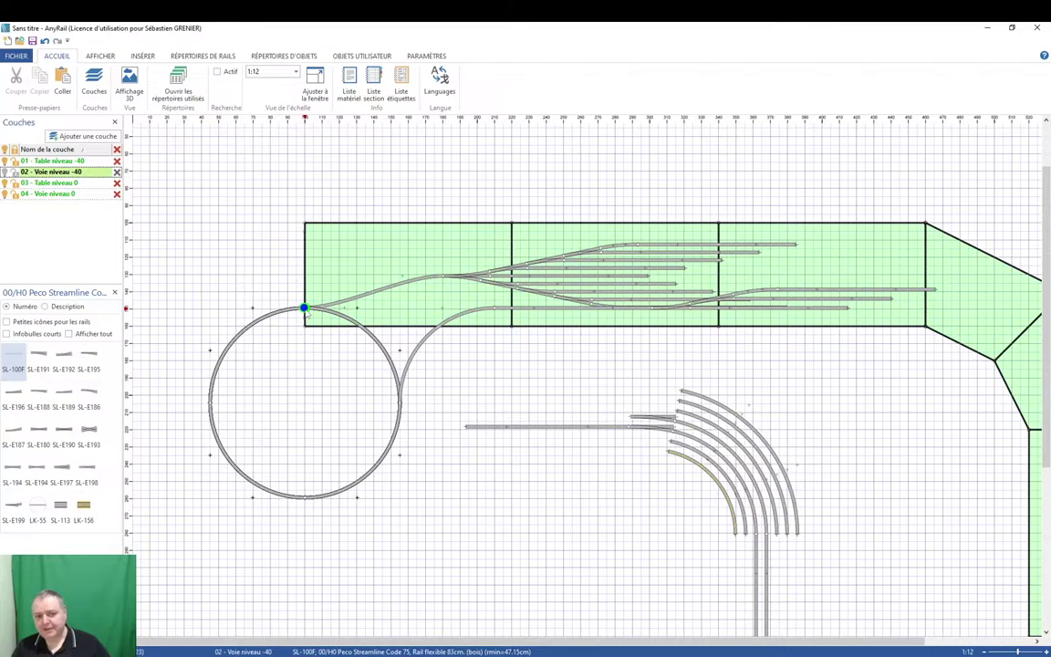
drag(306, 313, 301, 305)
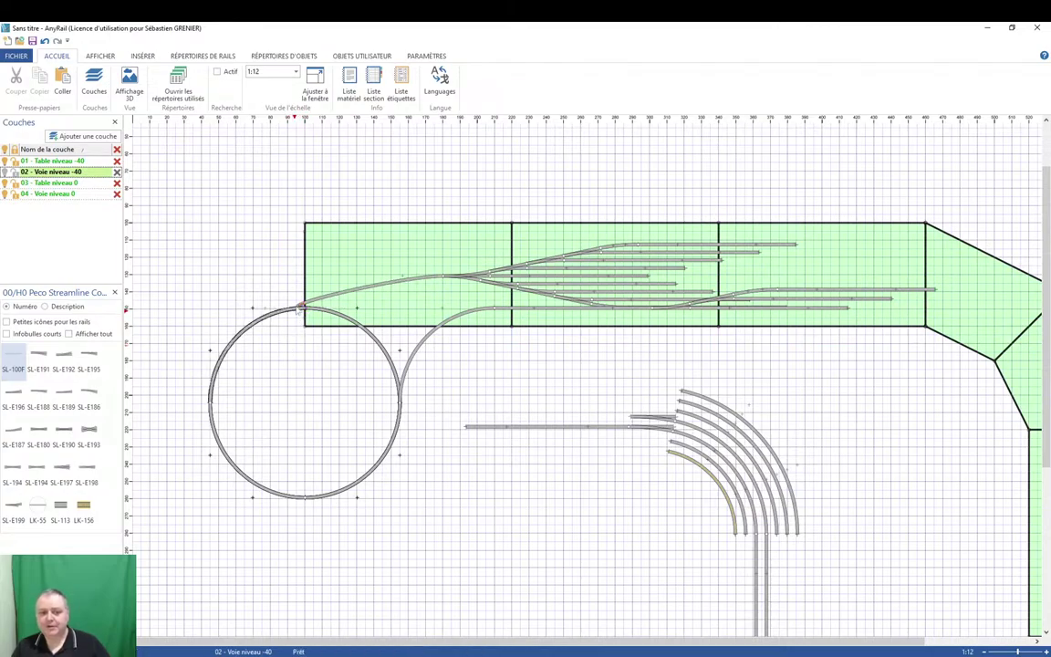
scroll(301, 305, up, 10)
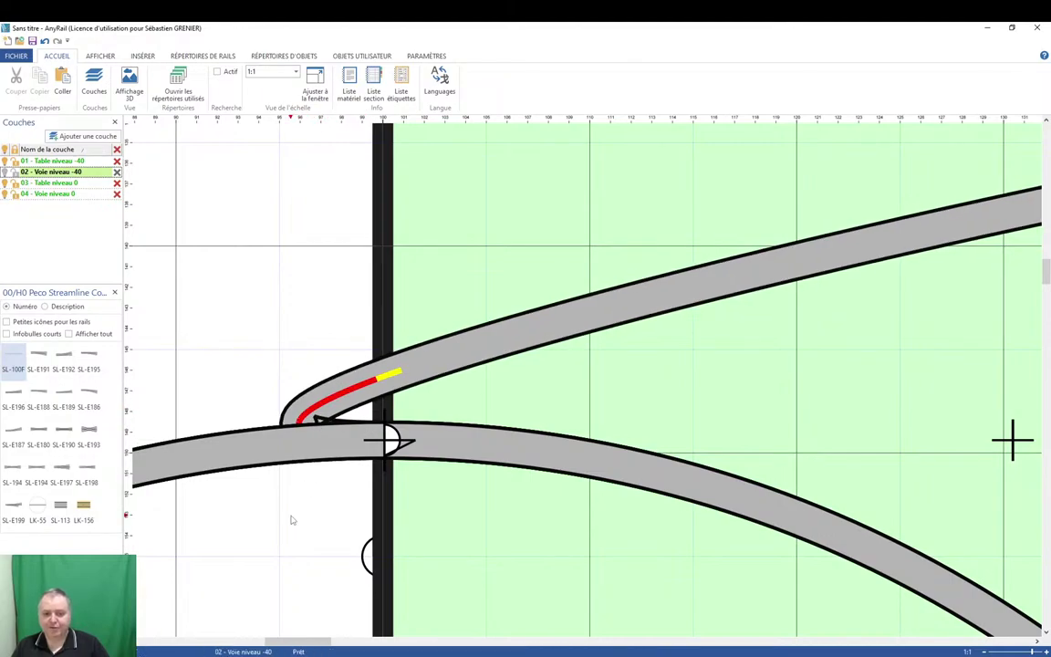
Examine the joint between the -40 yard's flex track and the helix in the 3D view, and return to the 2D design mode.
click(128, 82)
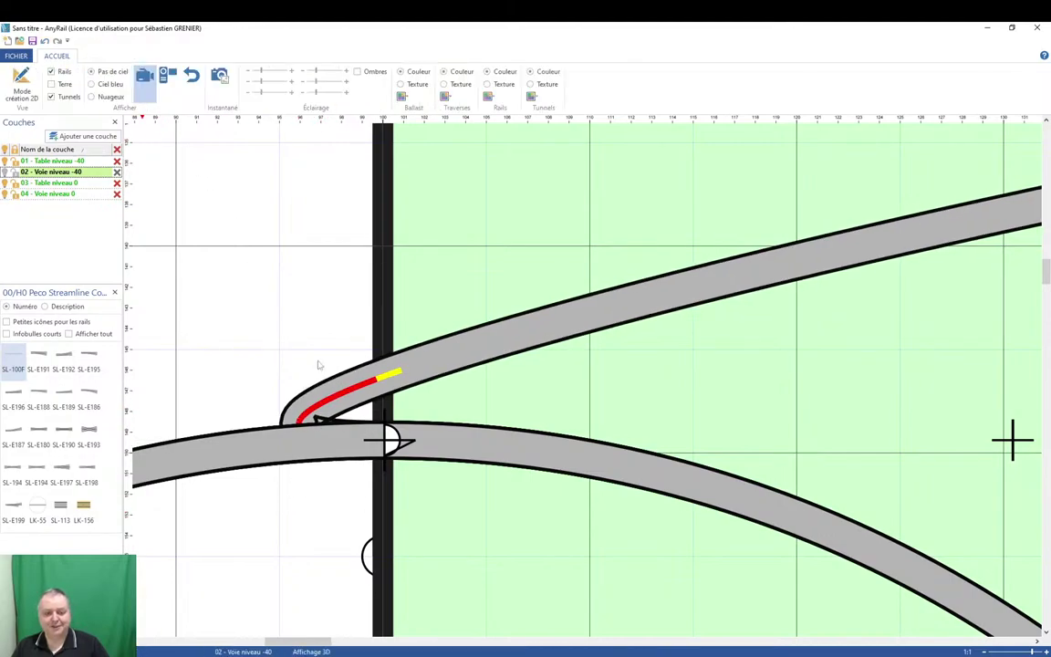
drag(351, 579, 575, 511)
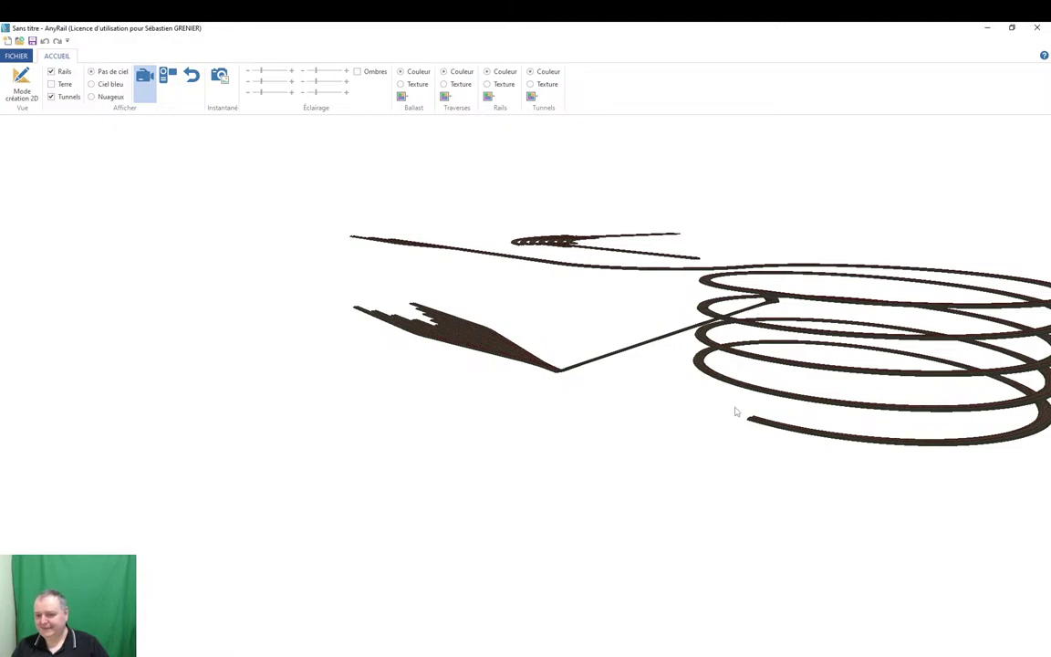
drag(736, 423, 562, 440)
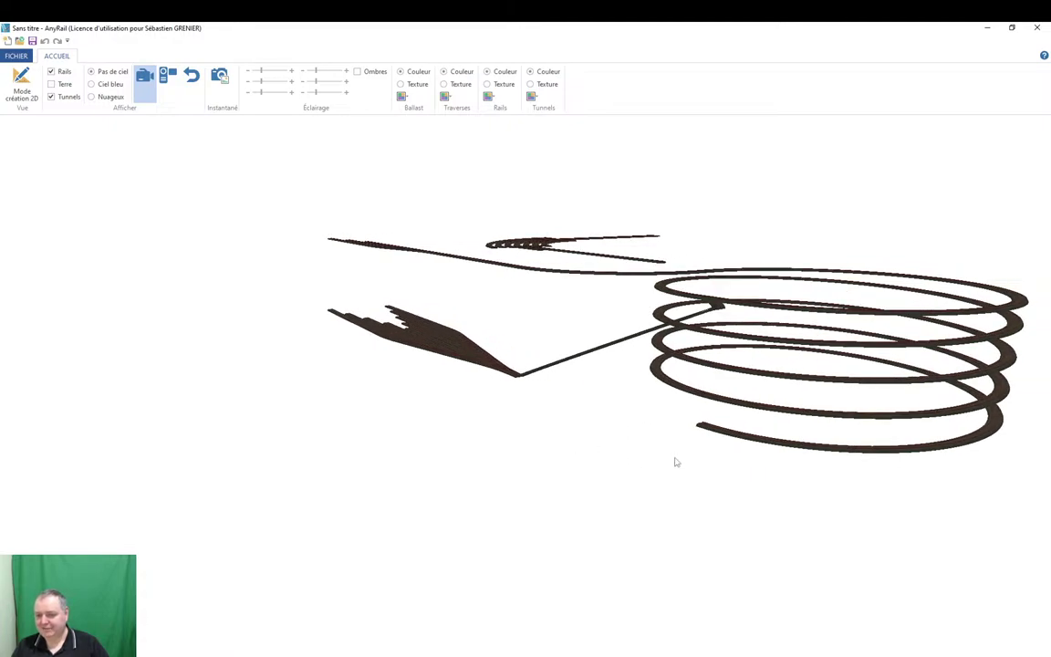
drag(675, 463, 565, 407)
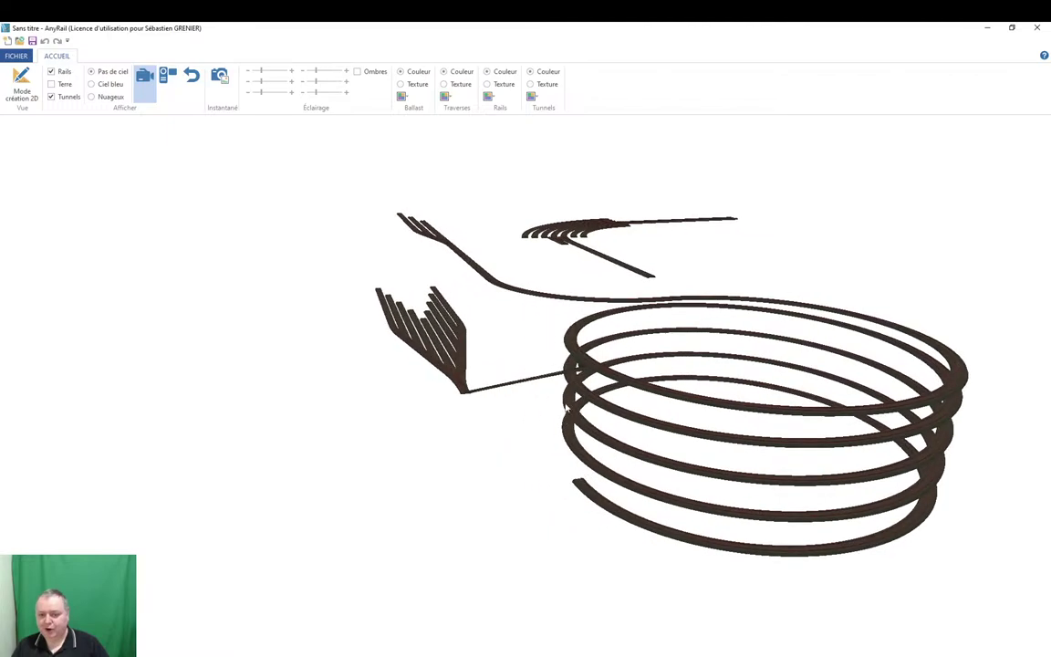
click(25, 89)
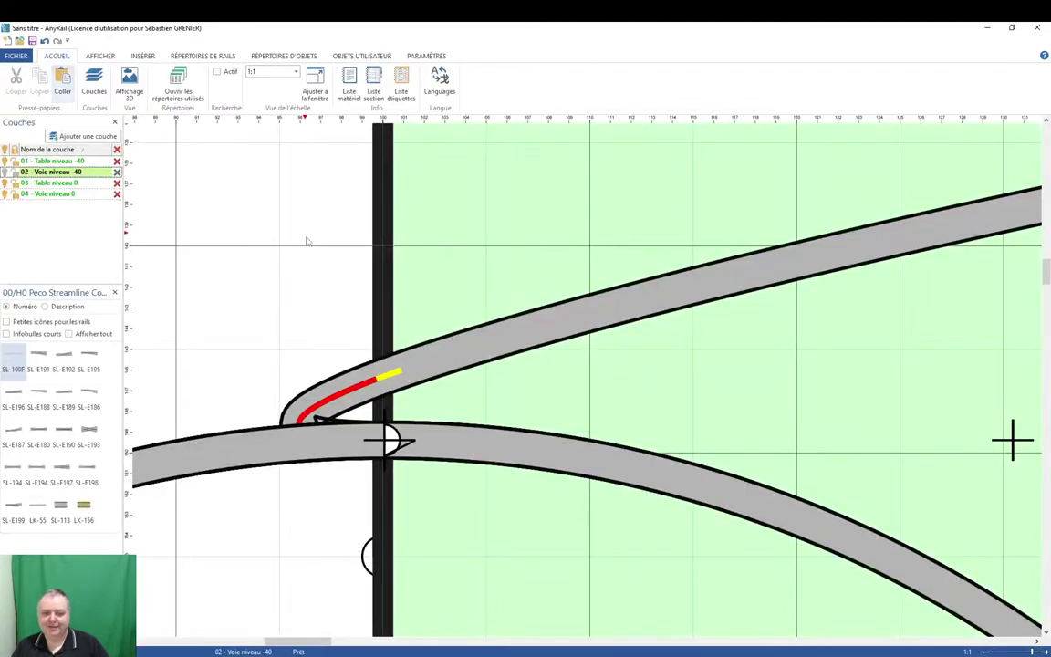
Try to reposition the flex track's end at the helix, and undo the bends back to the straight track.
click(355, 393)
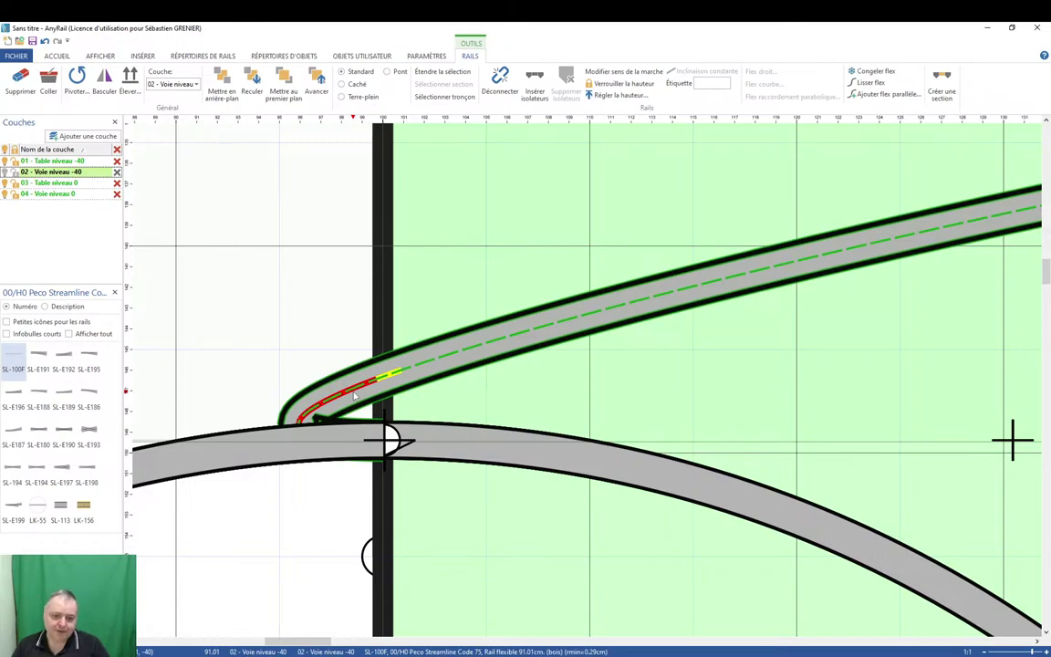
drag(355, 393, 384, 493)
scroll(384, 494, down, 10)
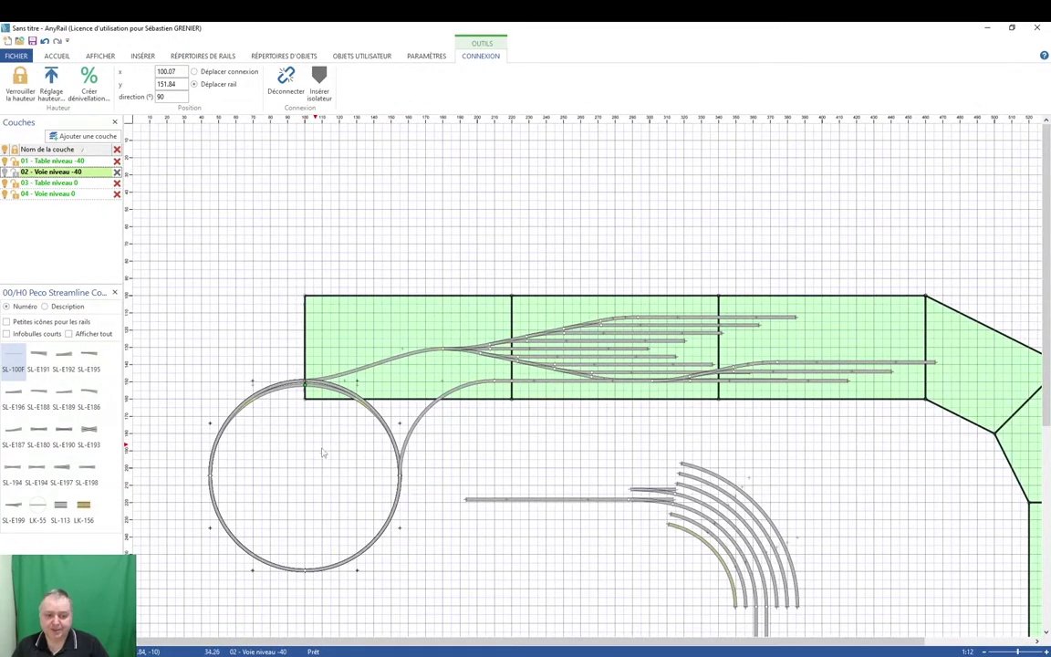
key(ctrl+z)
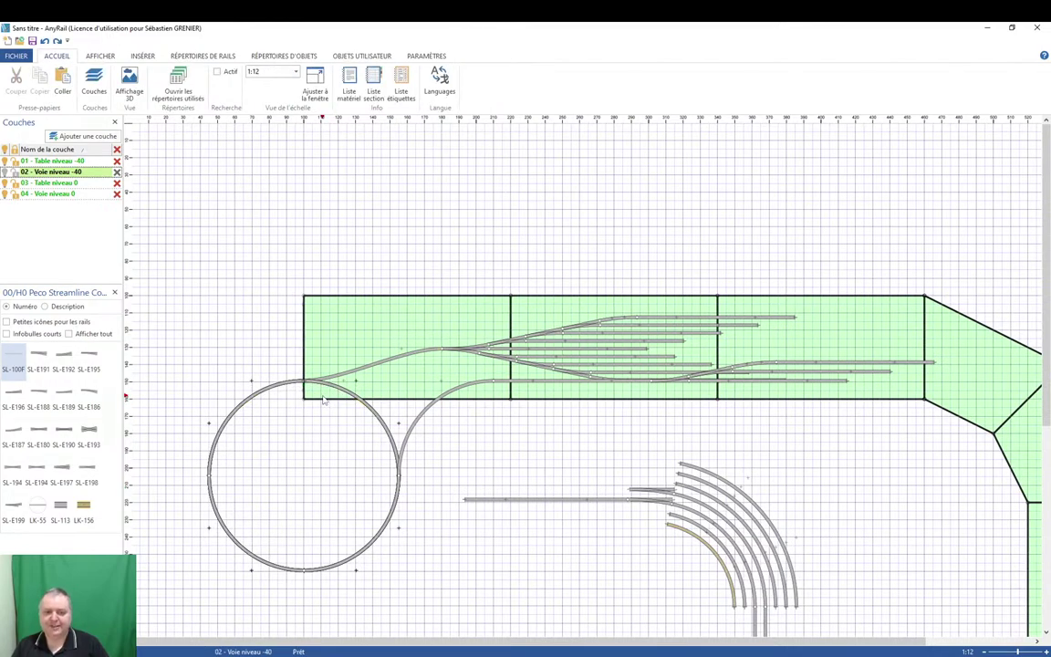
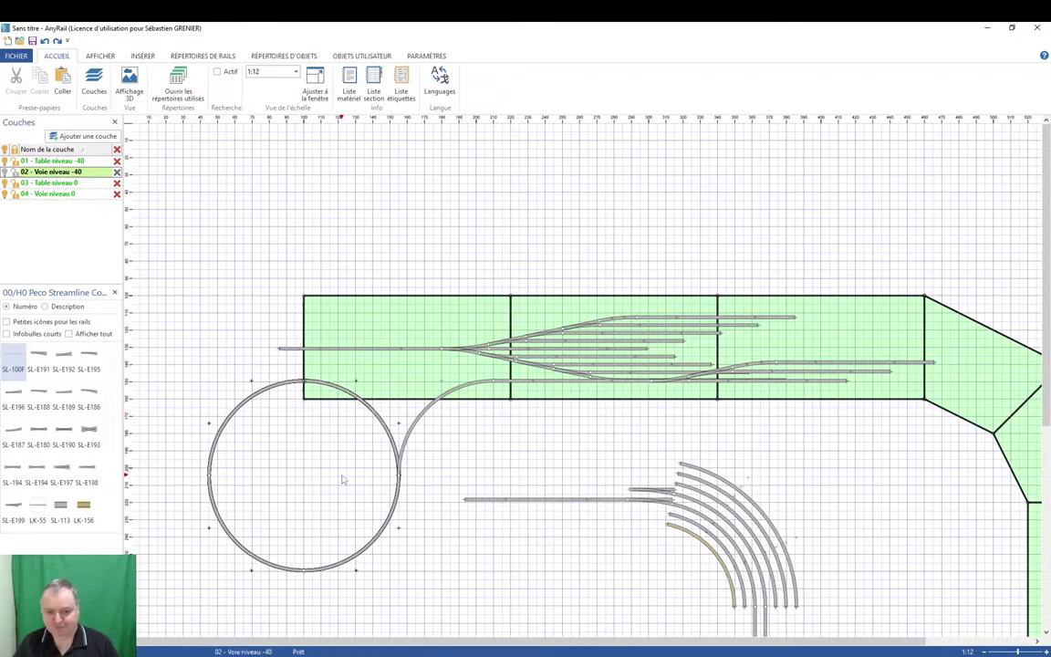
Delete the closing quarter curve of the circle together with its 4-turn helix.
click(369, 411)
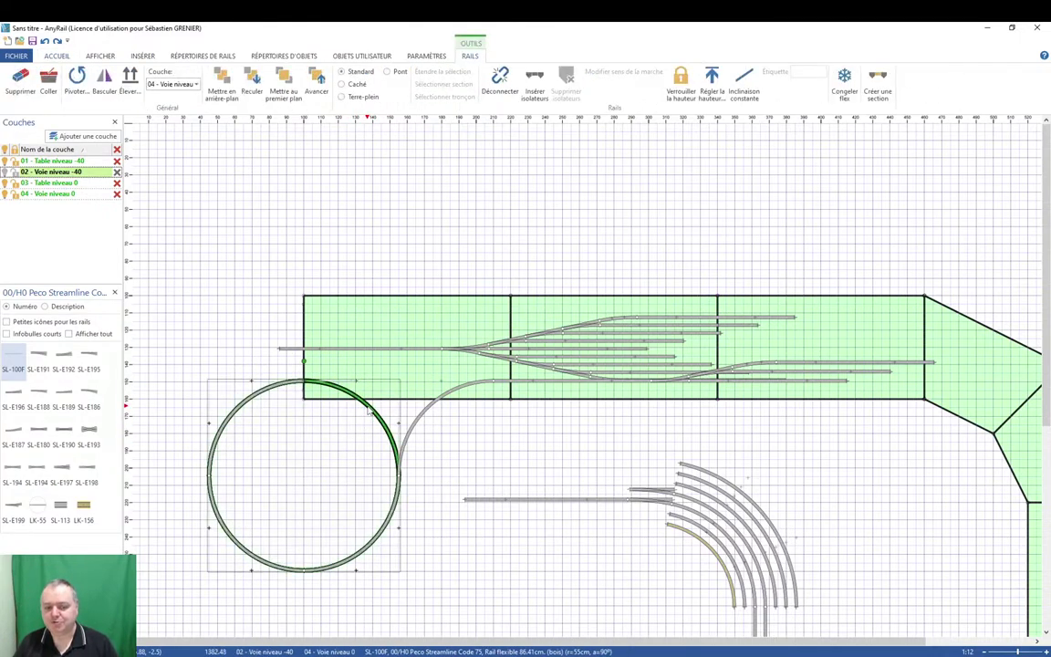
key(Escape)
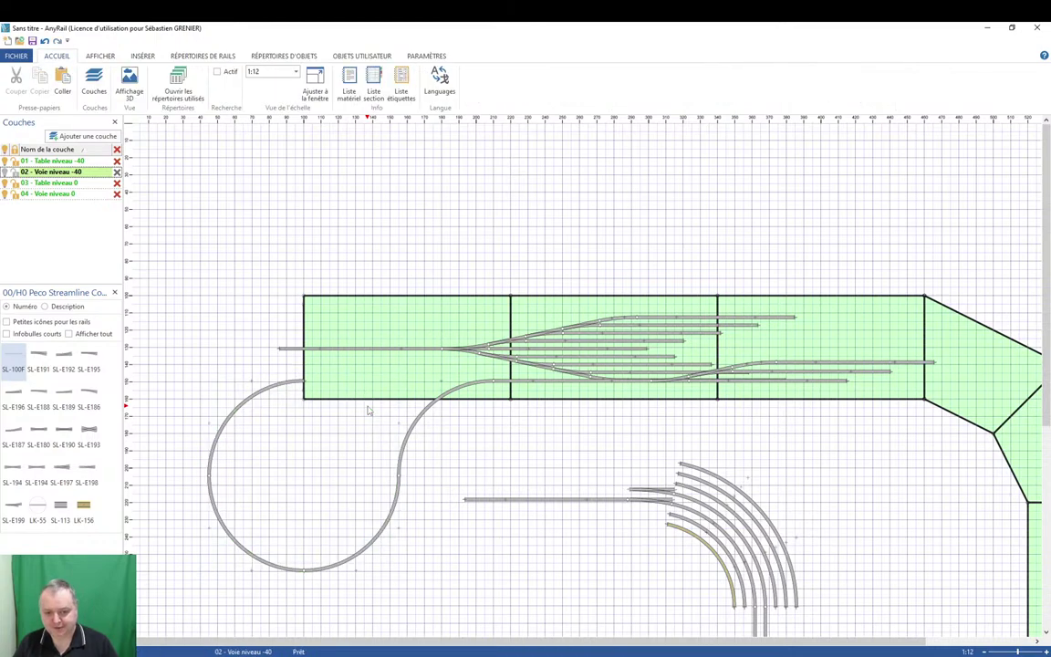
Examine the quarter-circle flex track pieces of the loop beside the table one after another.
click(257, 398)
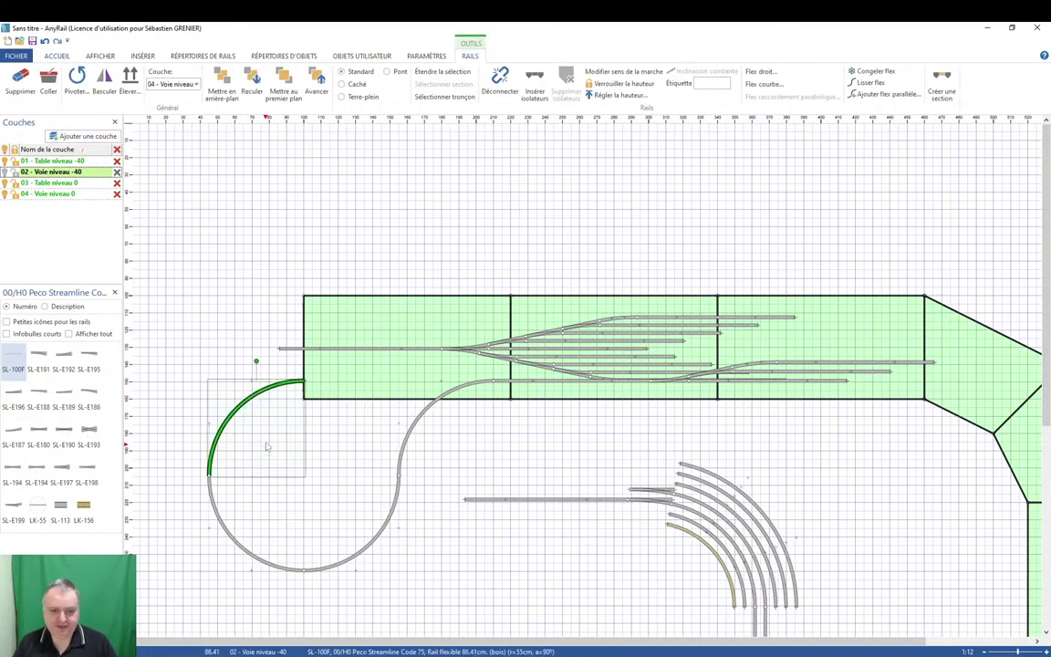
click(351, 488)
scroll(352, 476, down, 5)
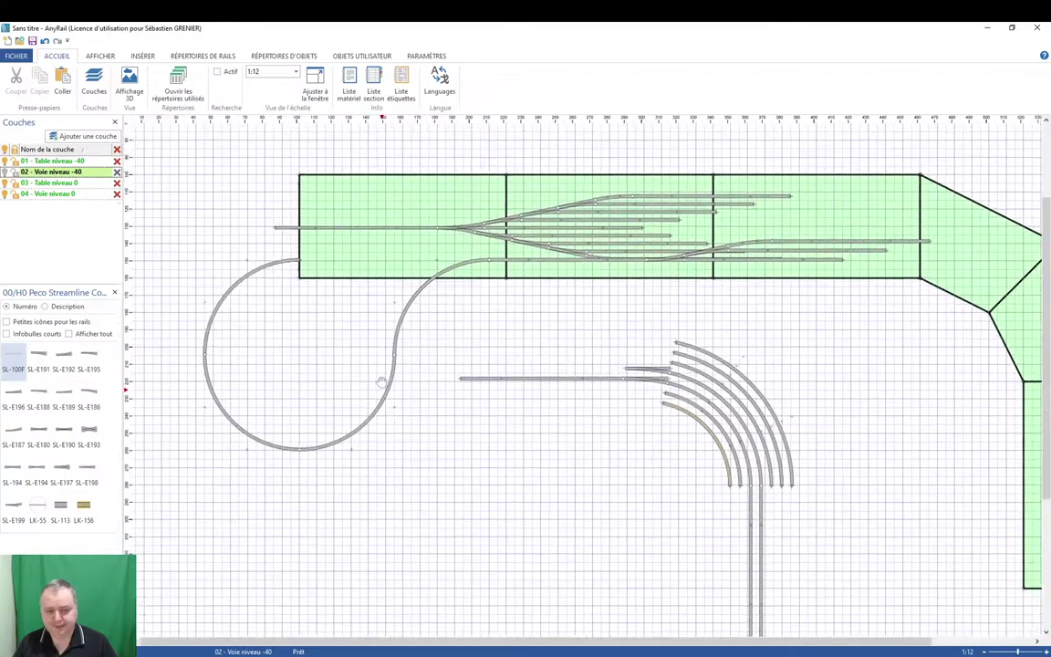
scroll(363, 368, up, 1)
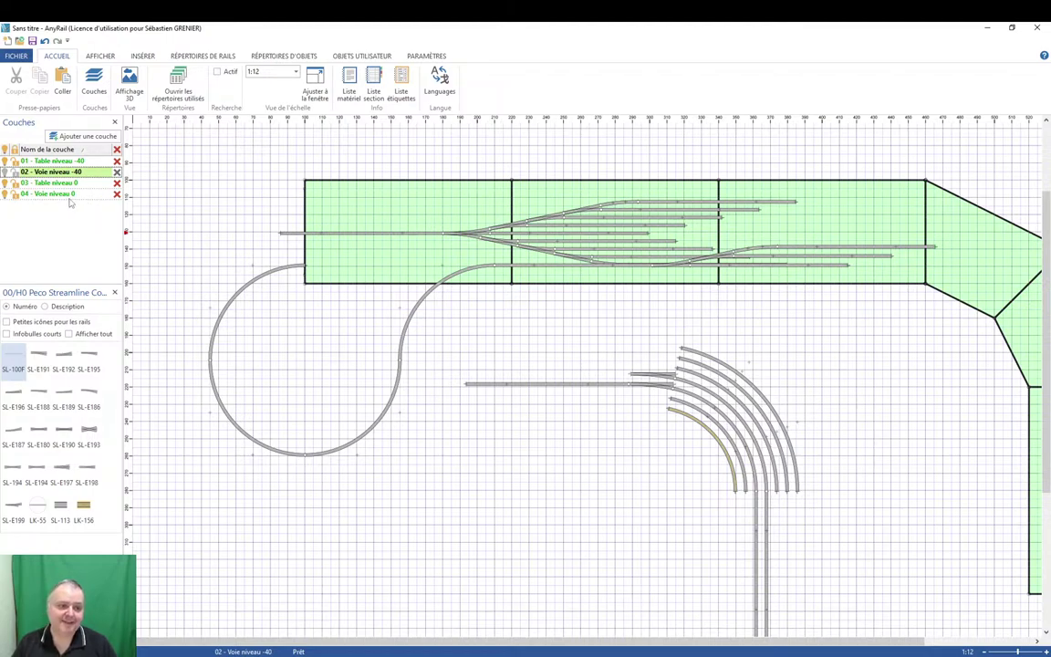
click(388, 410)
click(280, 451)
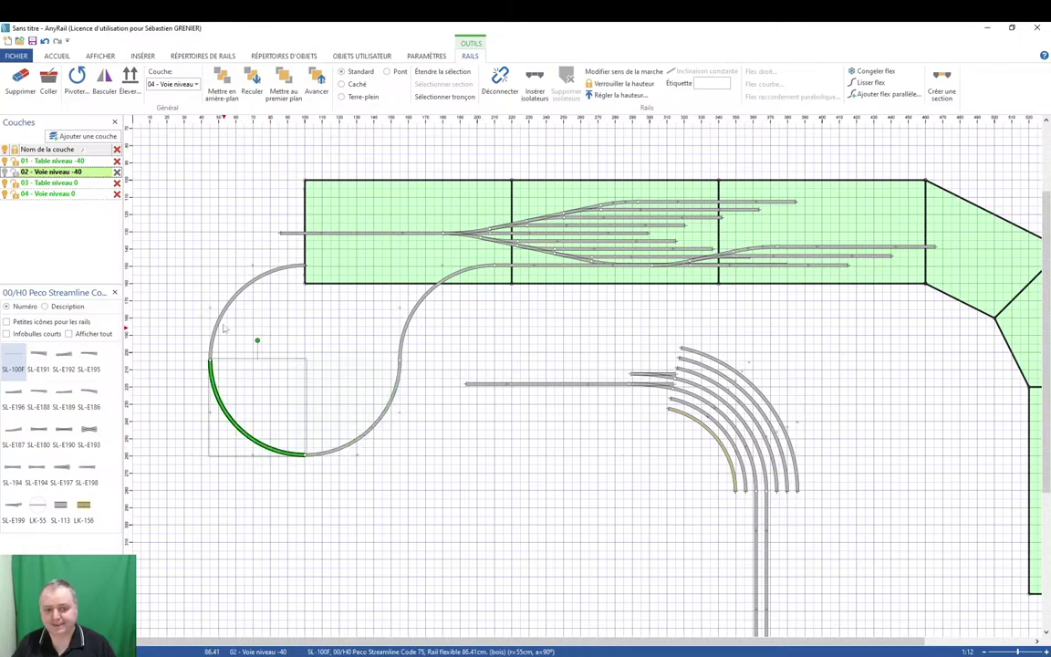
click(221, 319)
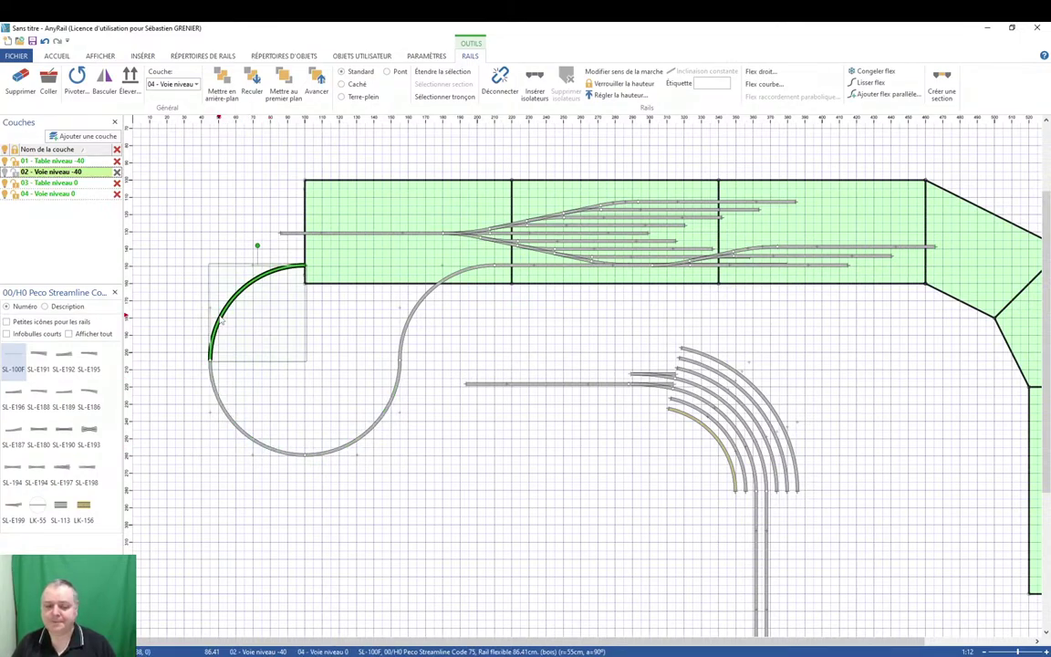
click(338, 451)
click(273, 392)
click(224, 415)
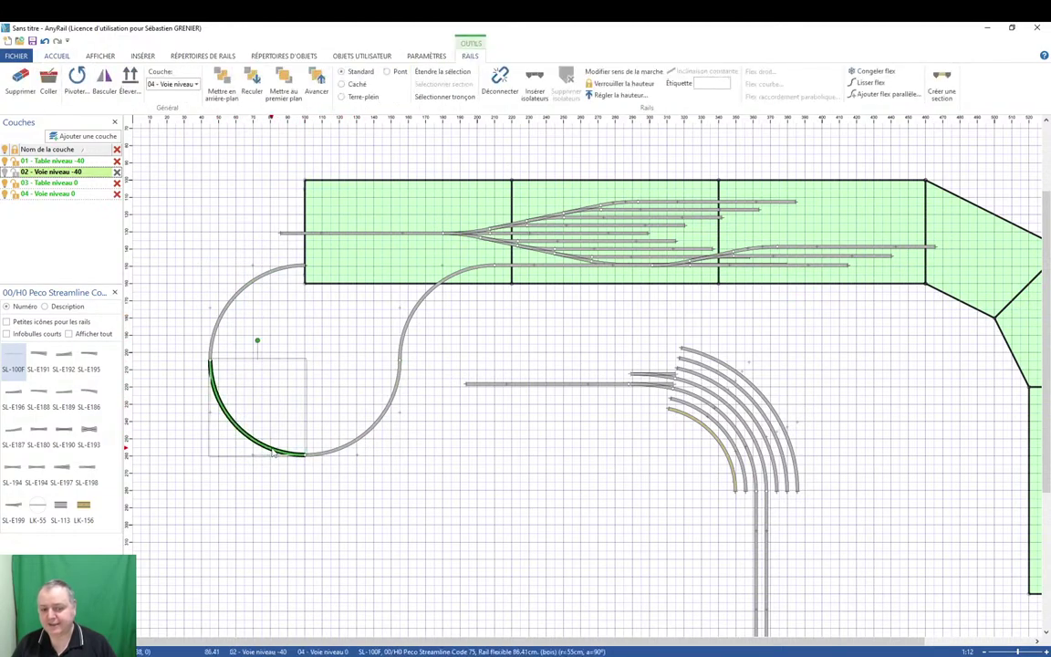
Set the height of the loop's lower-right quarter-circle track to -2,5.
click(370, 435)
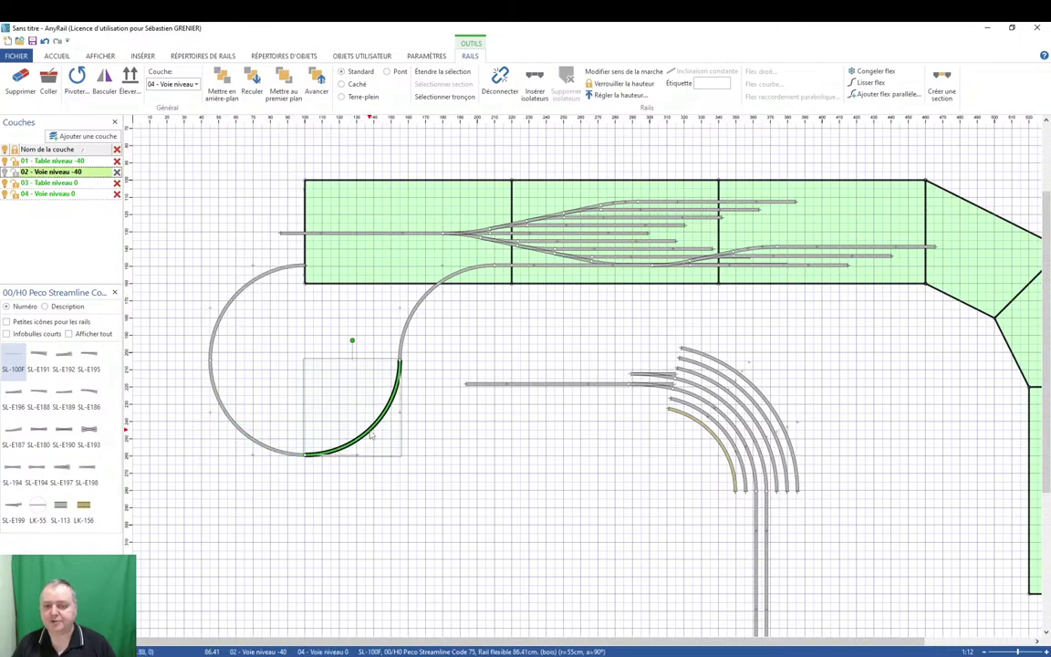
click(622, 96)
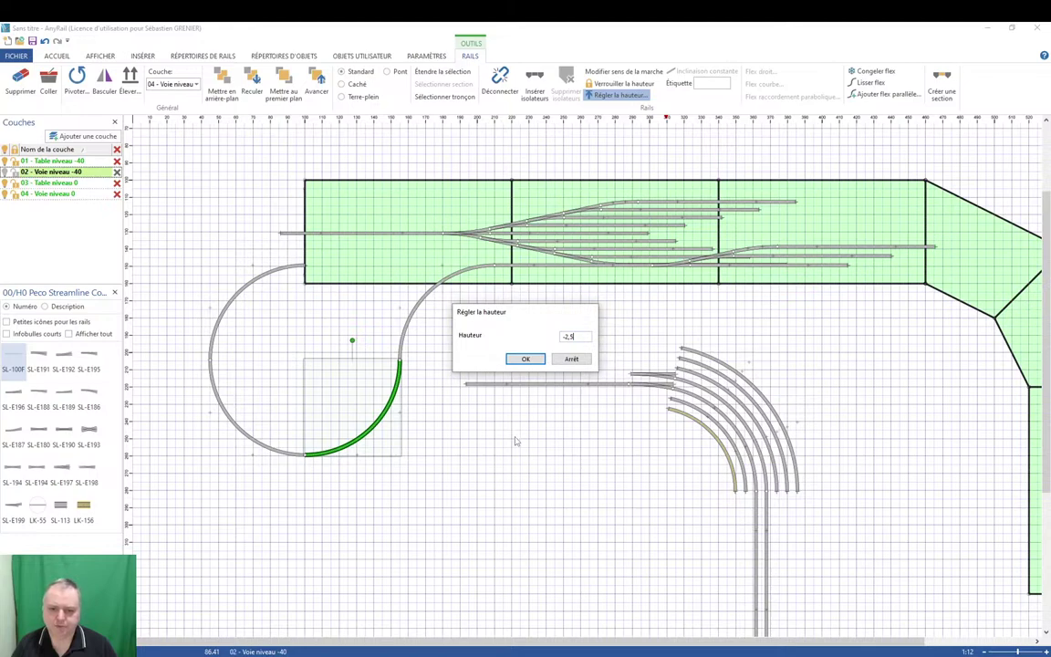
click(526, 358)
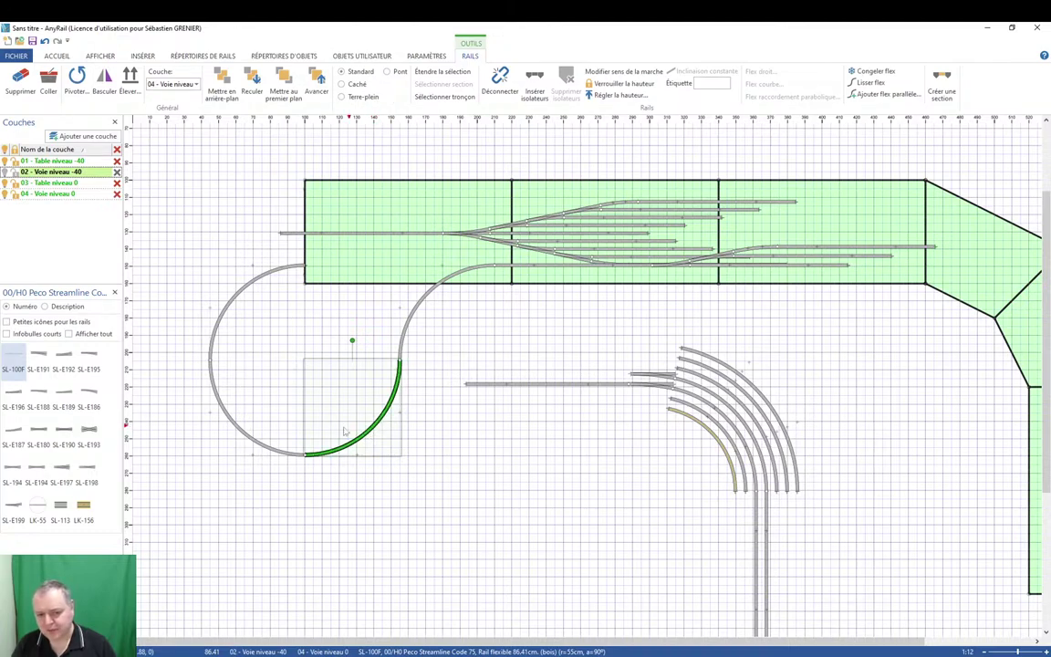
Set the height of the loop's lower-left quarter-circle track to -2,5.
key(f)
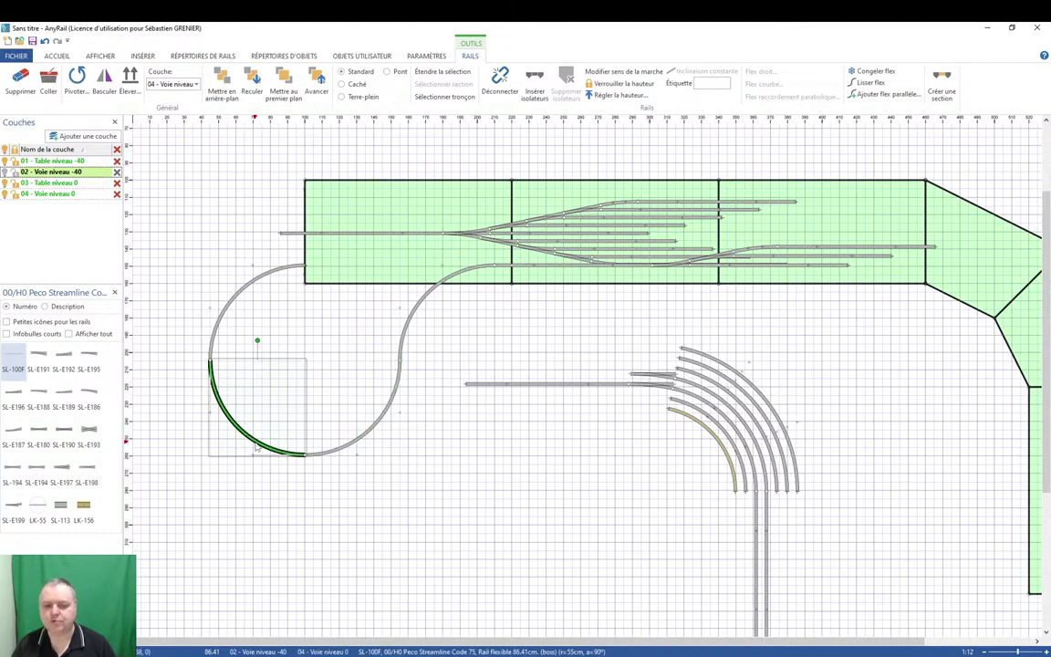
click(620, 95)
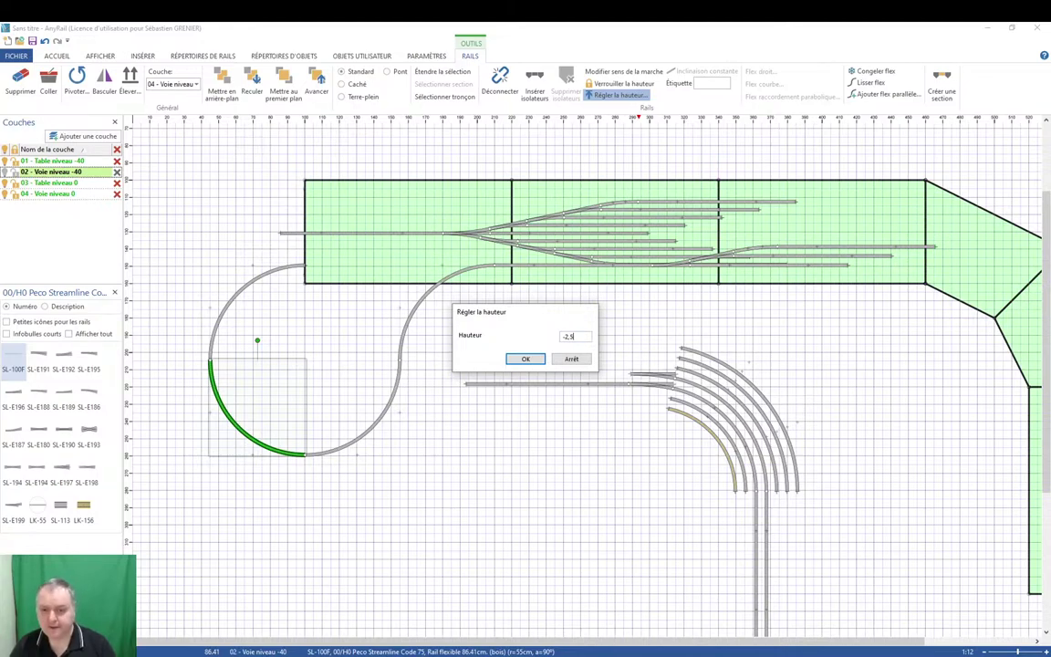
text(-2,5)
key(Return)
Set the height of the loop's upper-left quarter-circle track to -5.
key(f)
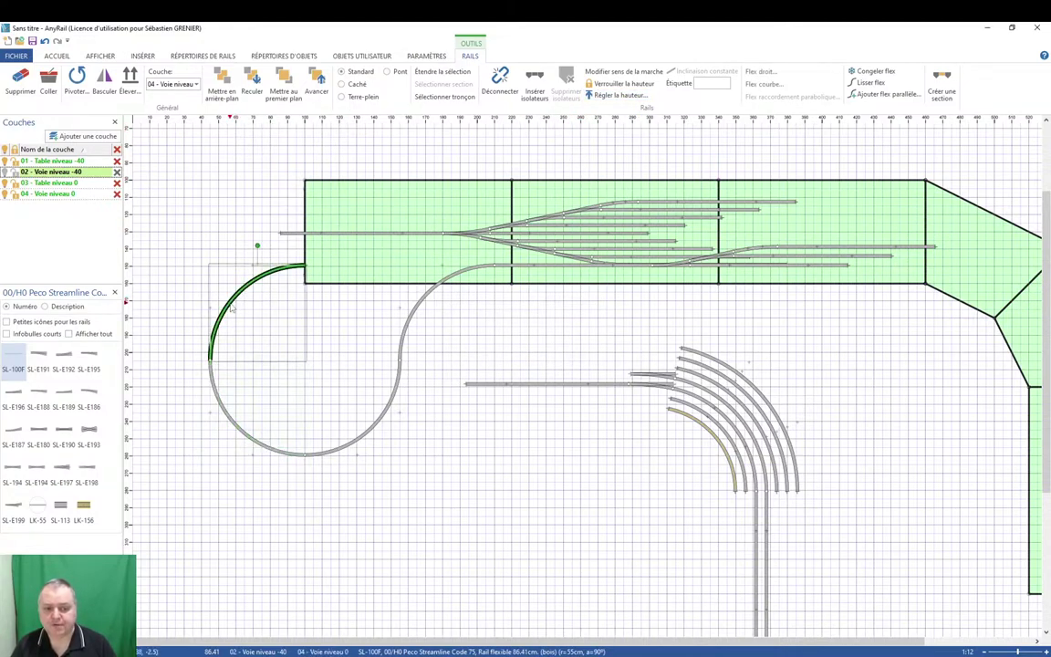
click(619, 95)
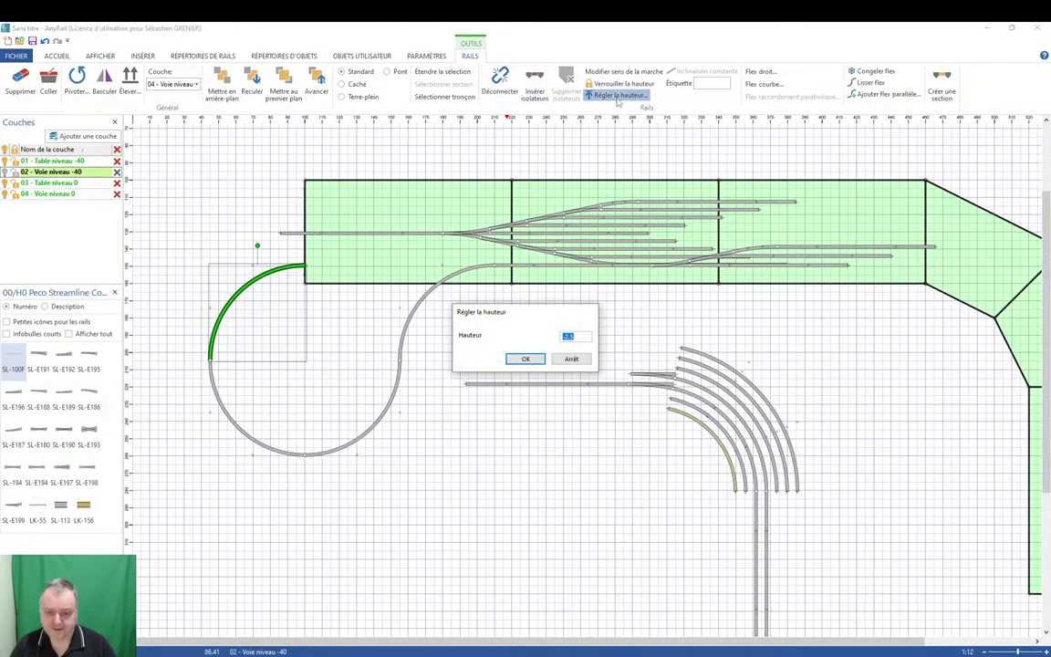
text(-5)
key(Return)
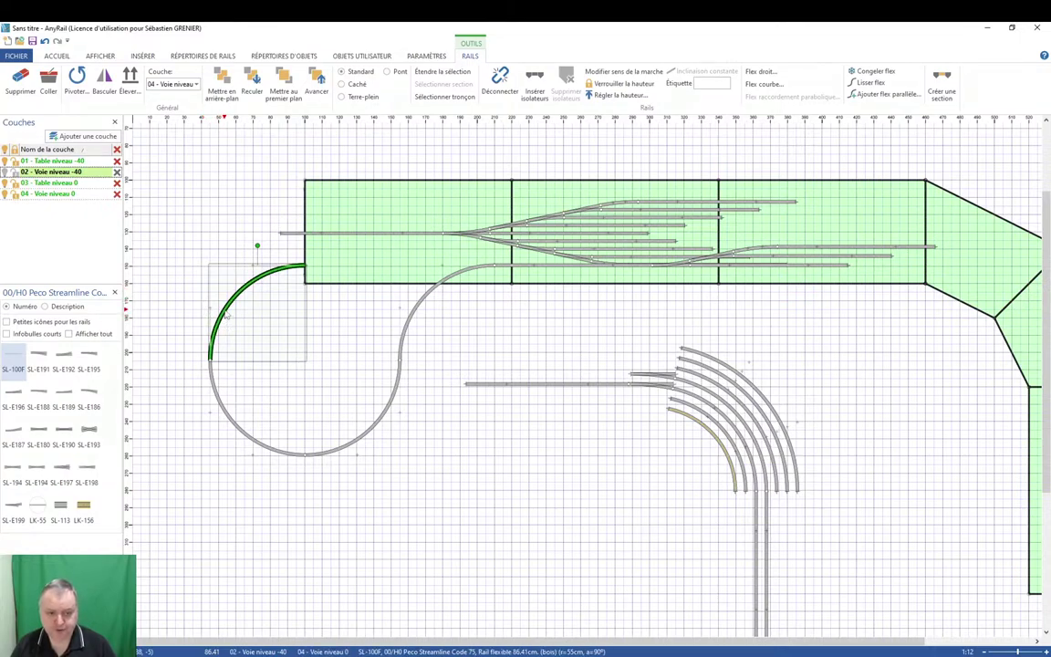
Close the circle with a fourth 90° flex curve of 55 cm radius and set its height to -7,5.
drag(226, 315, 306, 258)
key(Escape)
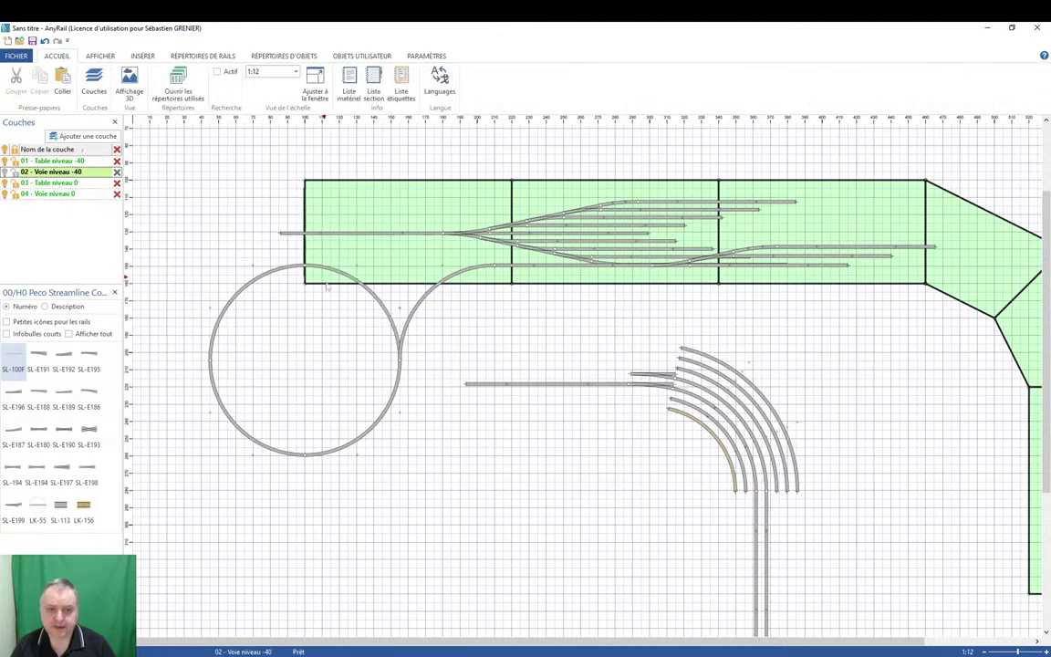
click(343, 275)
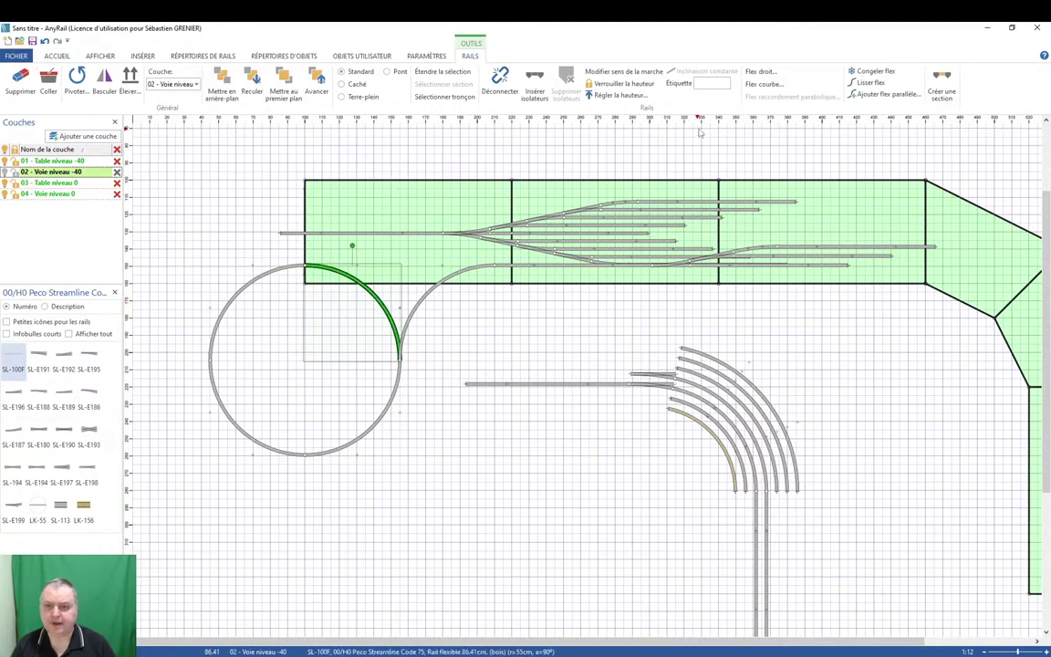
click(619, 95)
text(-)
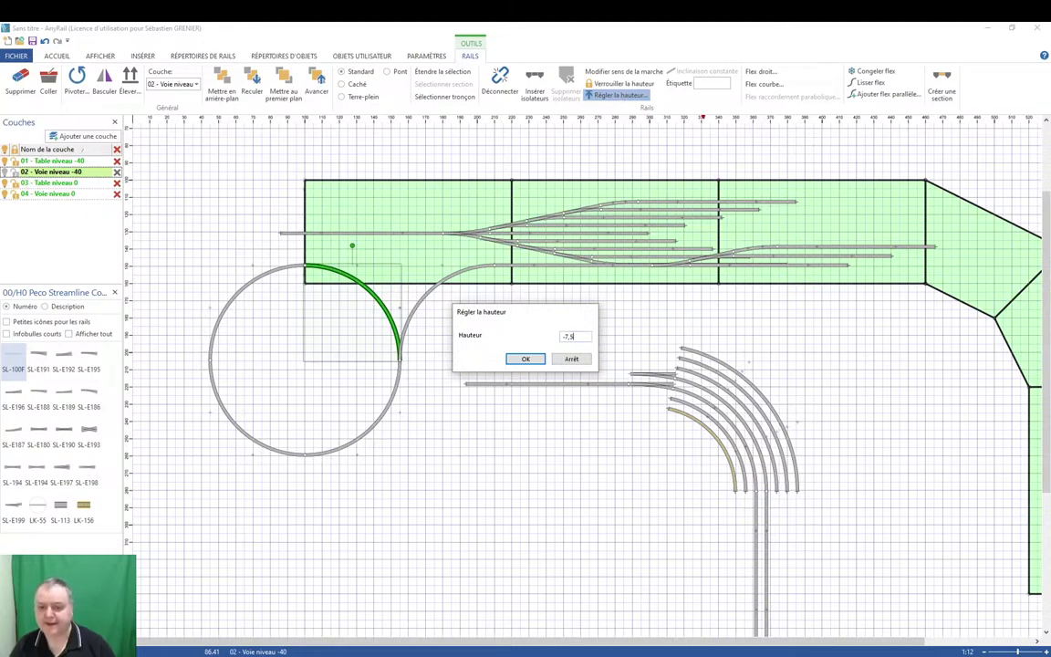
text(7,5)
key(Return)
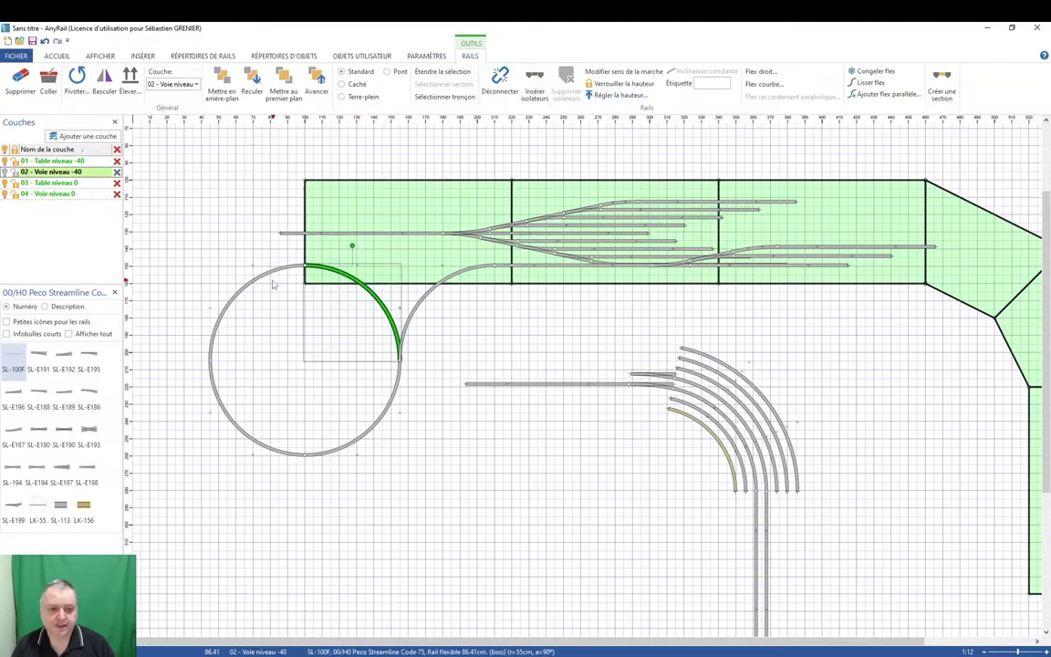
Assign the circle's upper-right quarter track to layer 04 - Voie niveau 0, matching the adjoining upper-left curve.
click(242, 288)
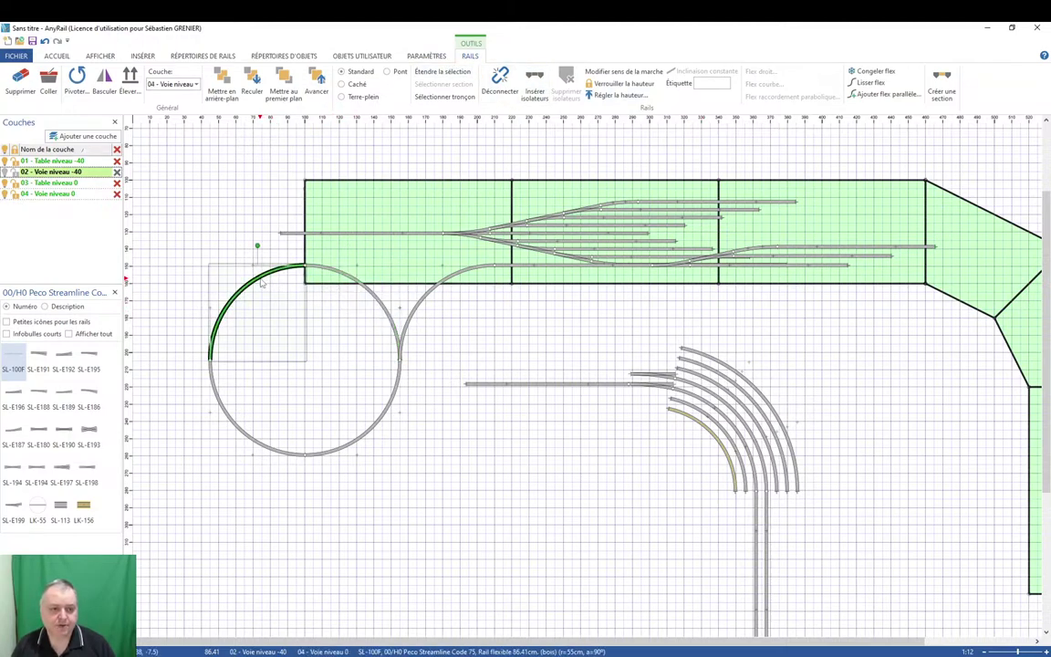
click(360, 288)
click(195, 83)
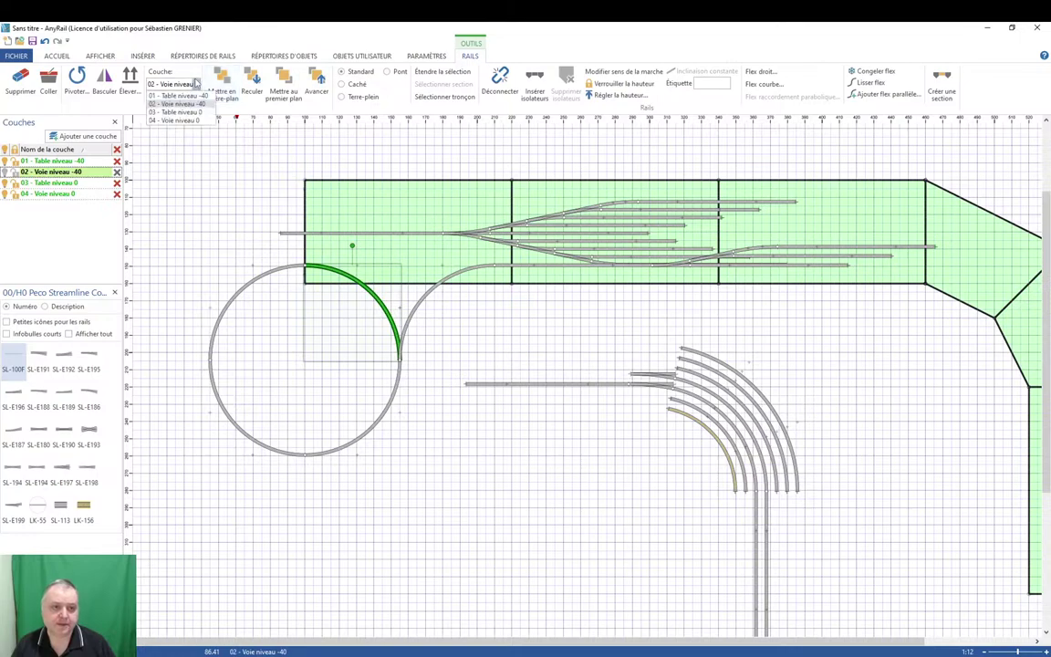
click(194, 120)
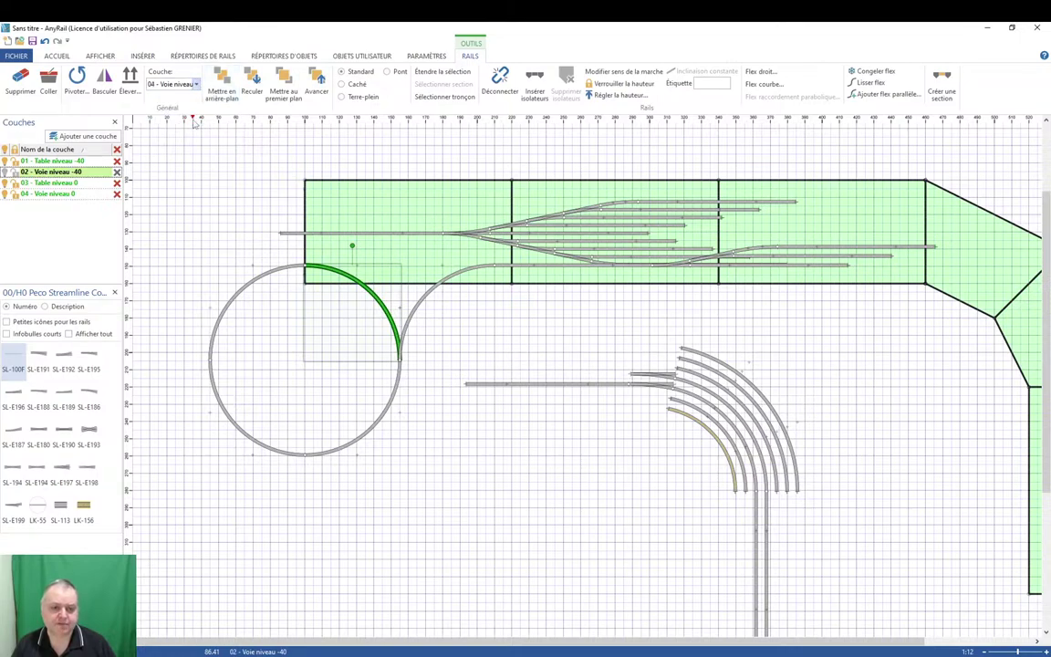
click(244, 290)
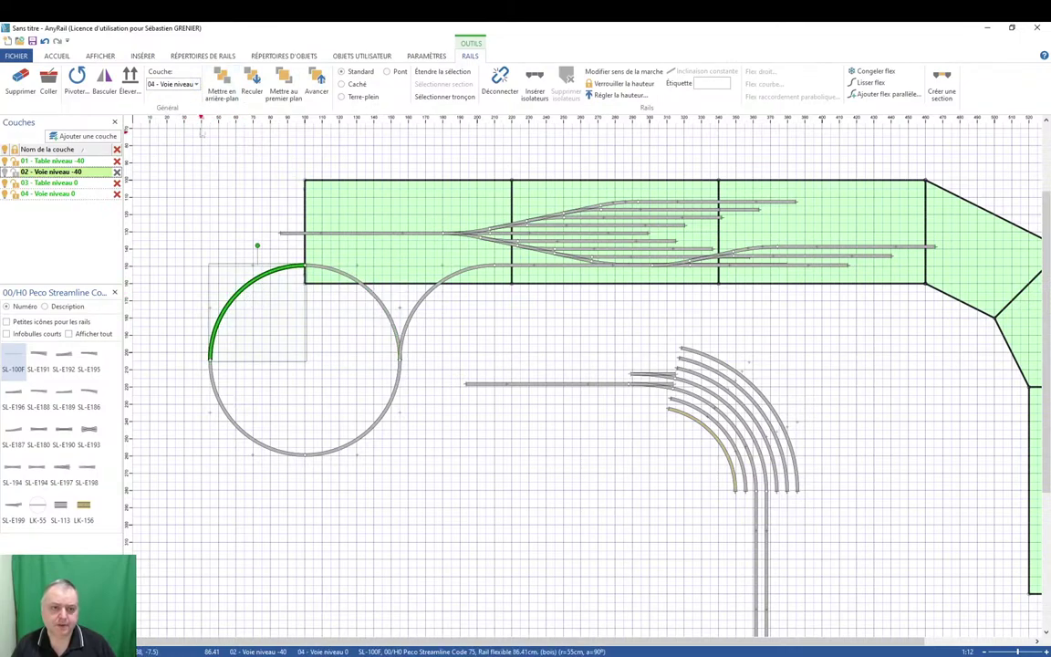
click(196, 84)
click(196, 84)
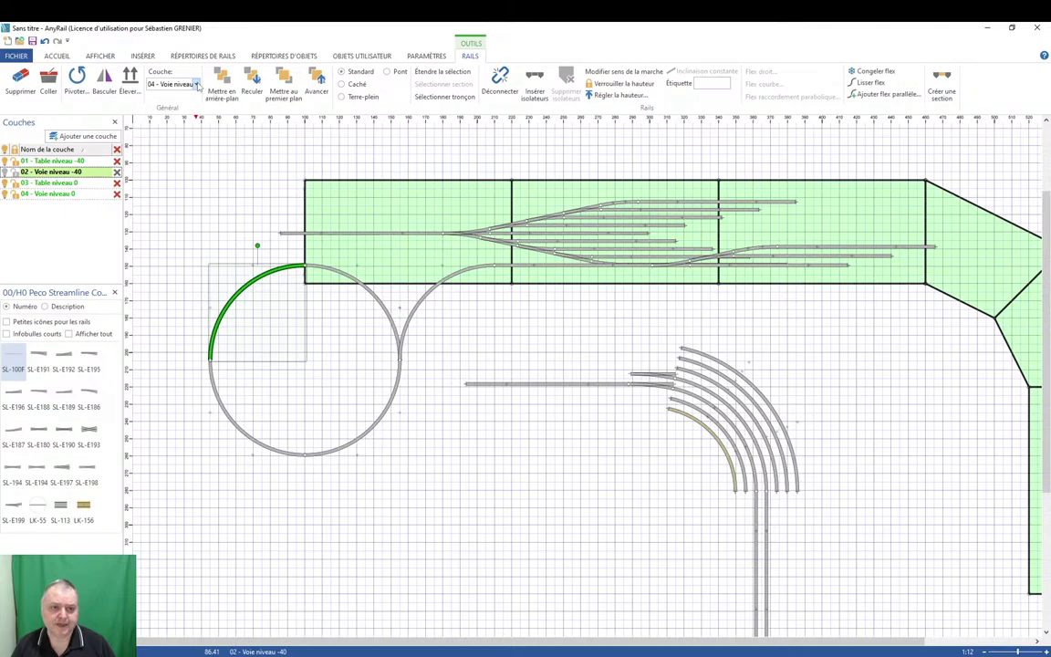
click(345, 374)
Inspect the descending loop in 3D from several angles, including a low side view, and return to the 2D plan.
click(129, 81)
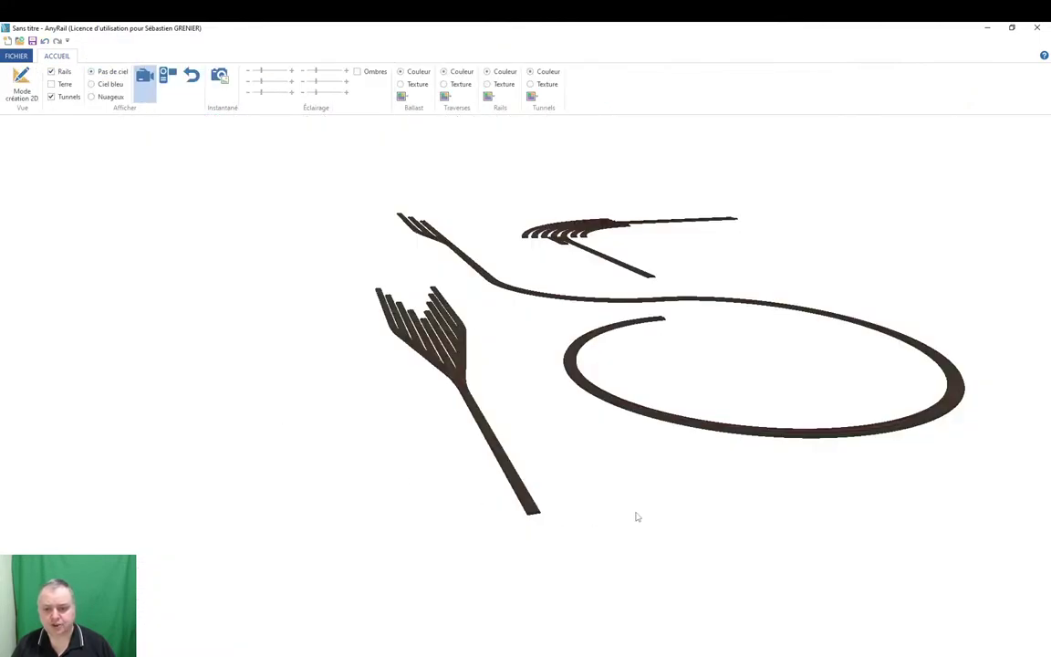
drag(636, 517, 902, 459)
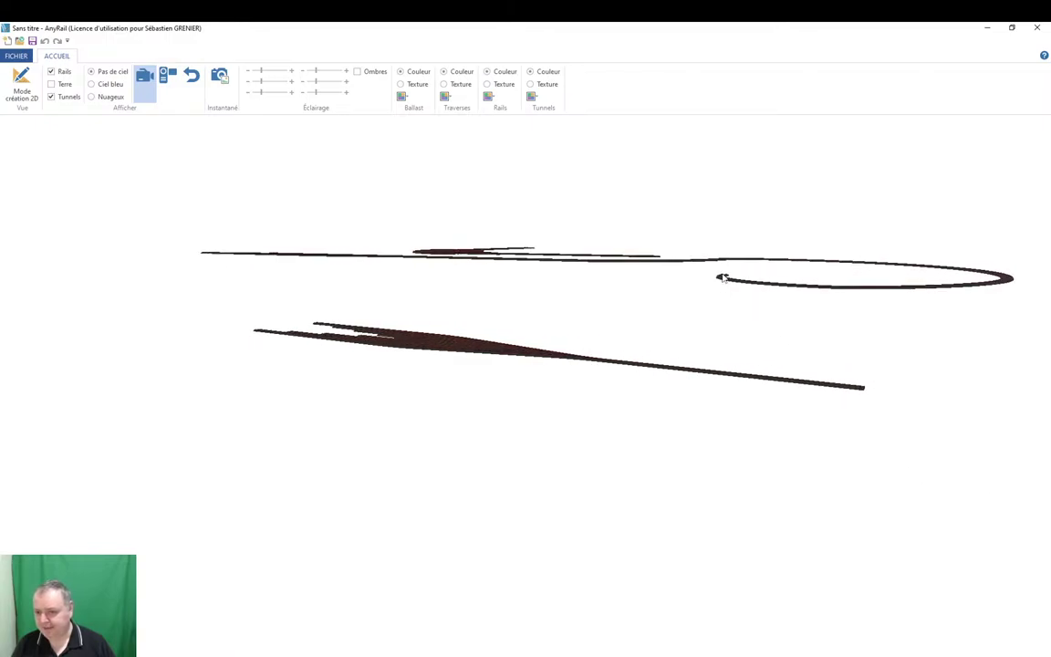
drag(721, 278, 579, 261)
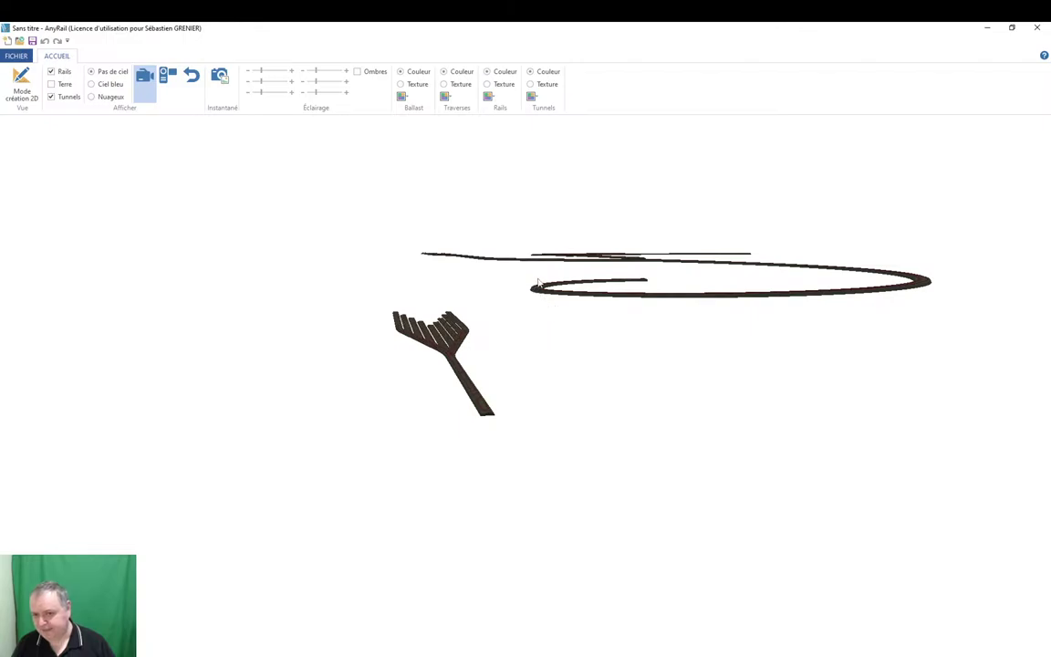
drag(685, 280, 514, 308)
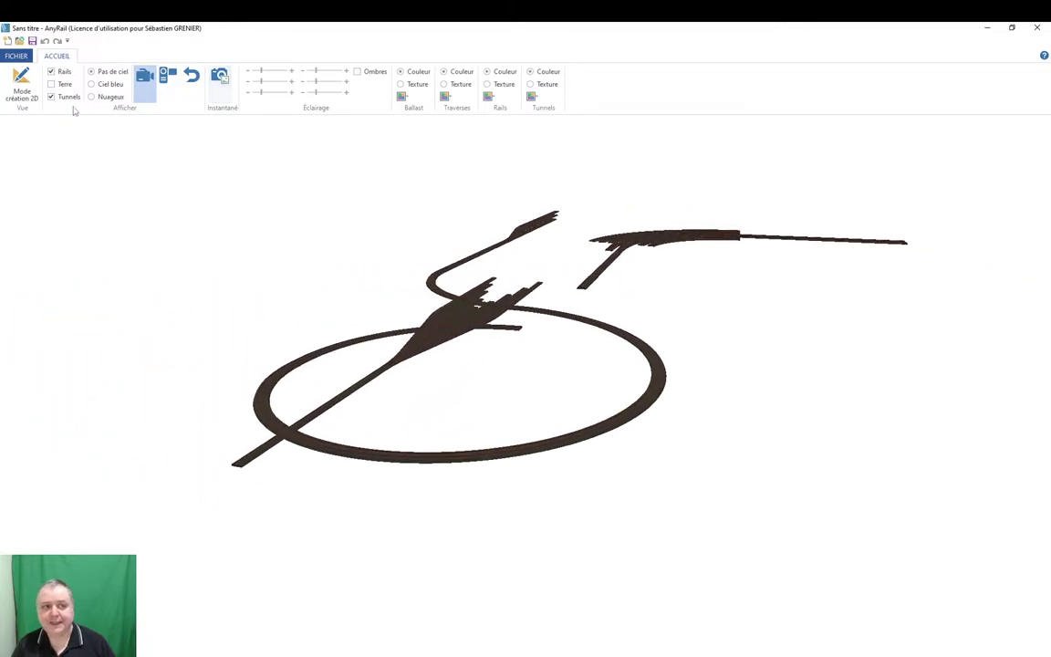
click(21, 84)
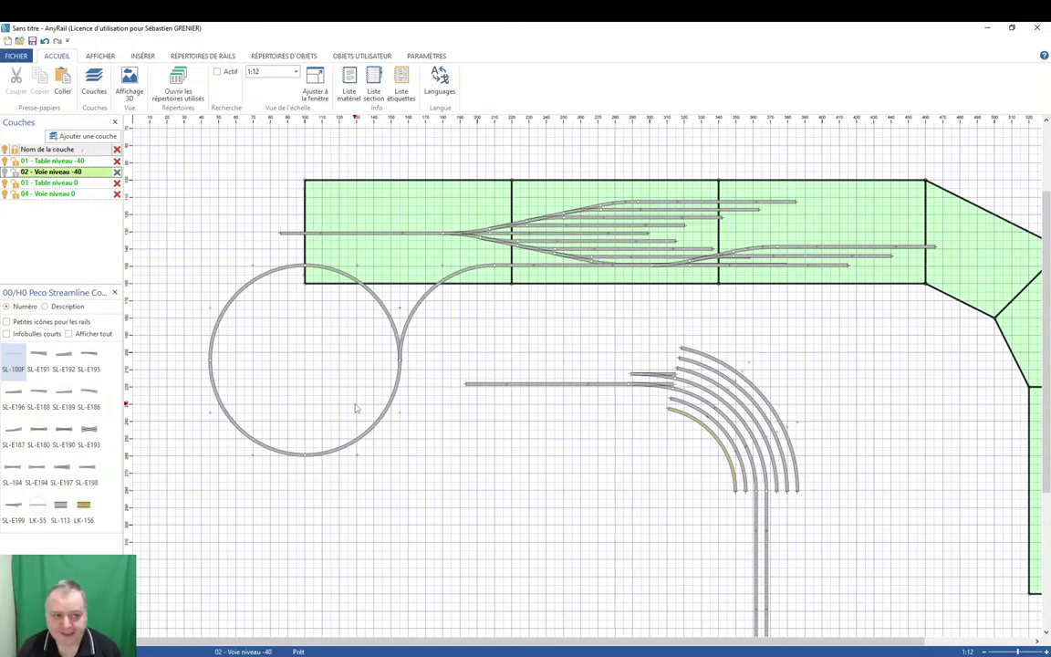
Add a new layer named "05 - Voie niveau -10".
click(77, 138)
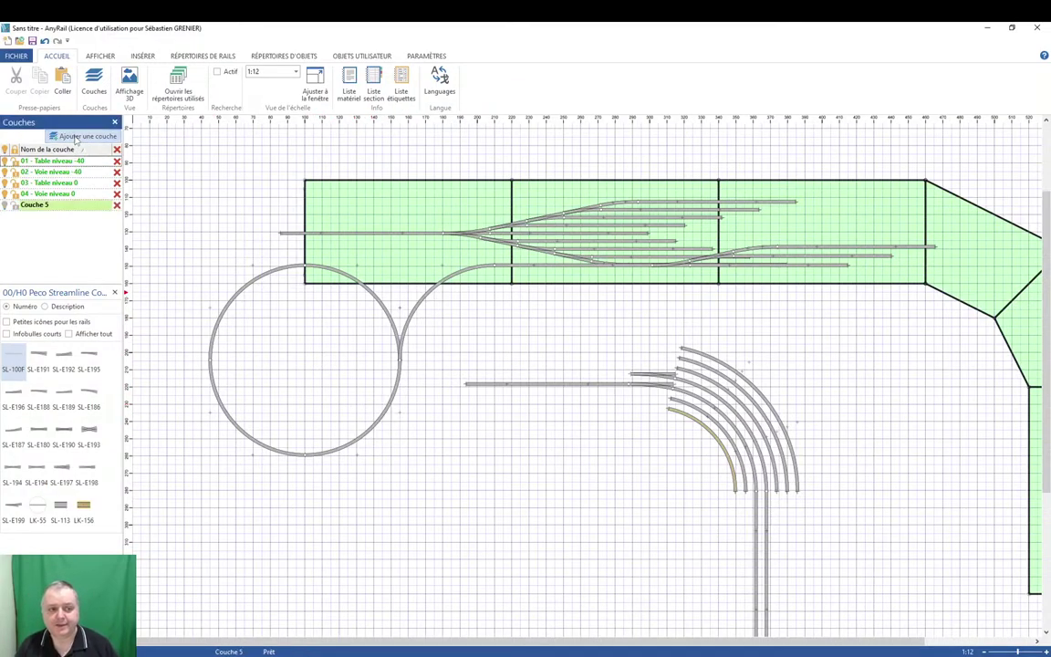
click(45, 205)
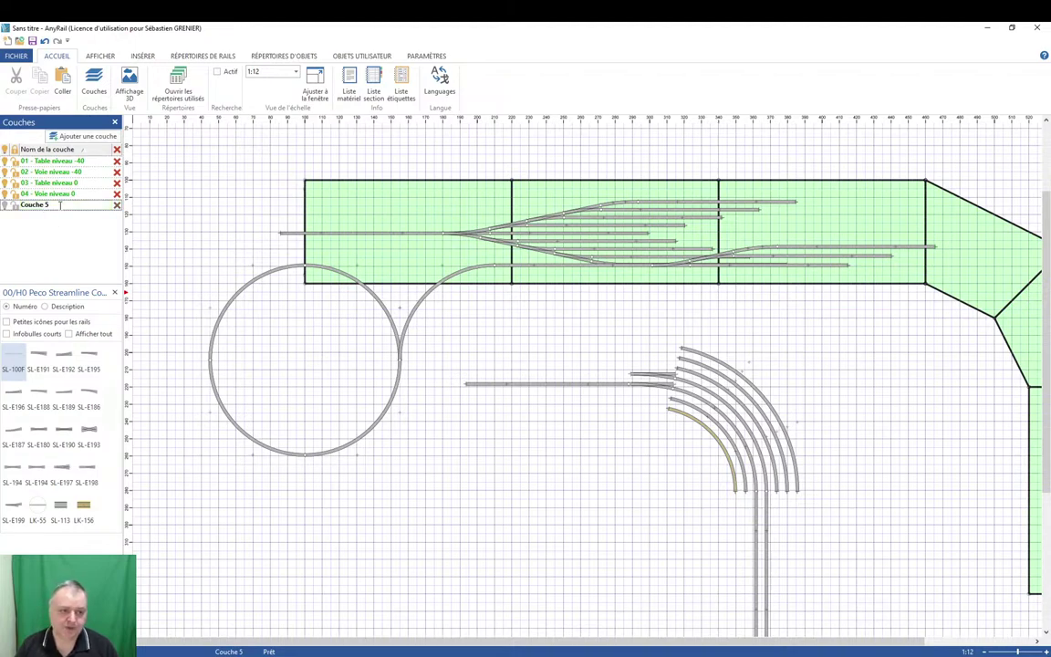
key(ctrl+a)
text(T)
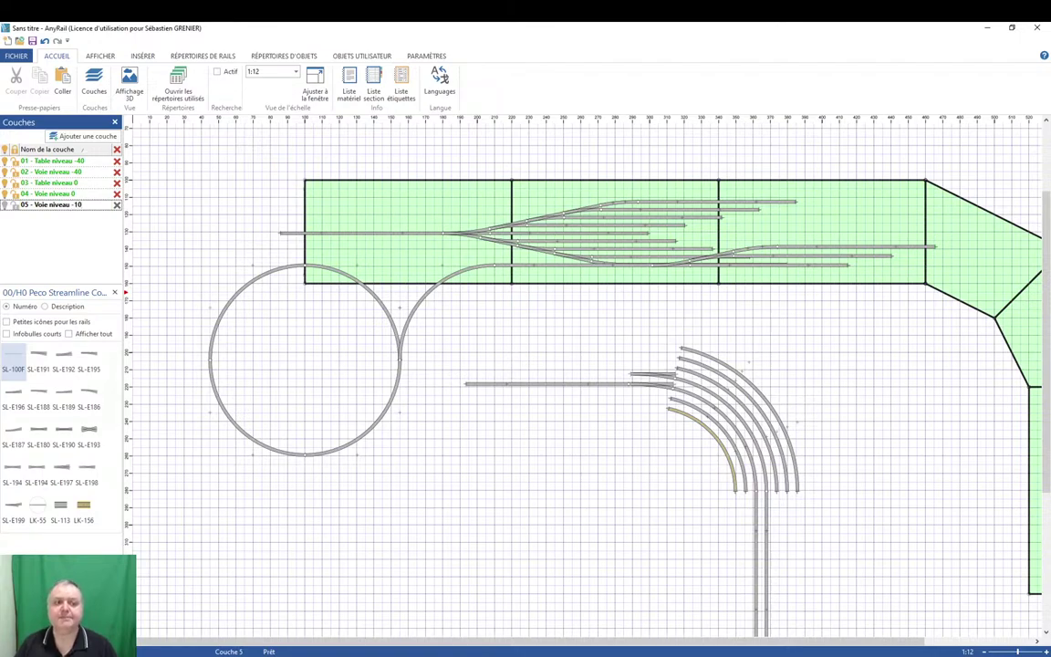
key(Return)
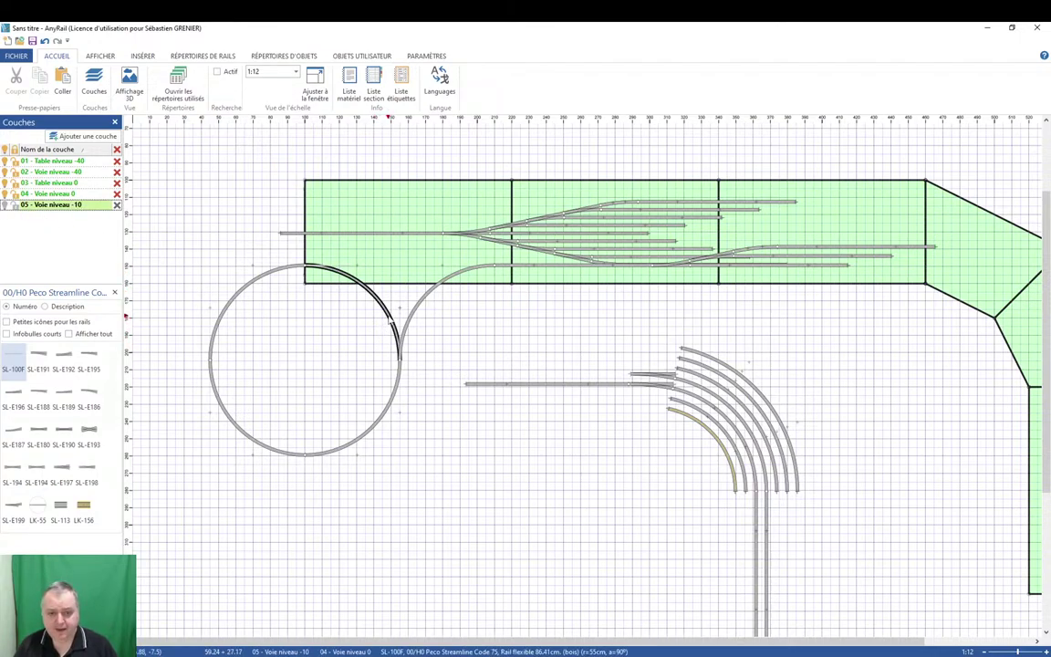
Place a copy of the circle's upper-right quarter track on layer 05 - Voie niveau -10, in the free area beside the loop.
click(352, 286)
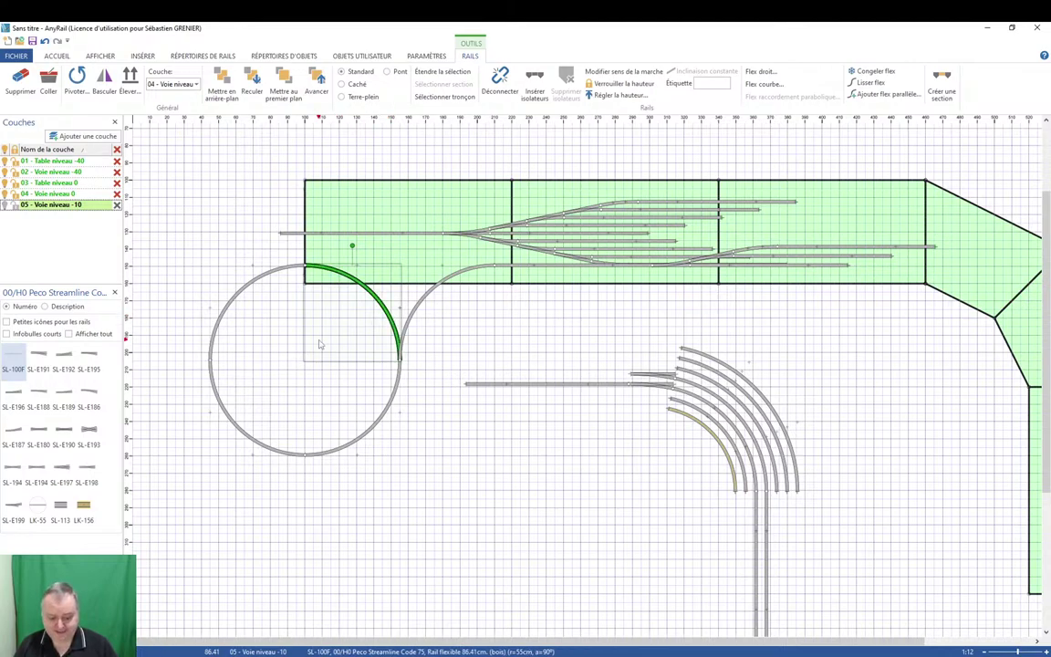
drag(319, 344, 466, 344)
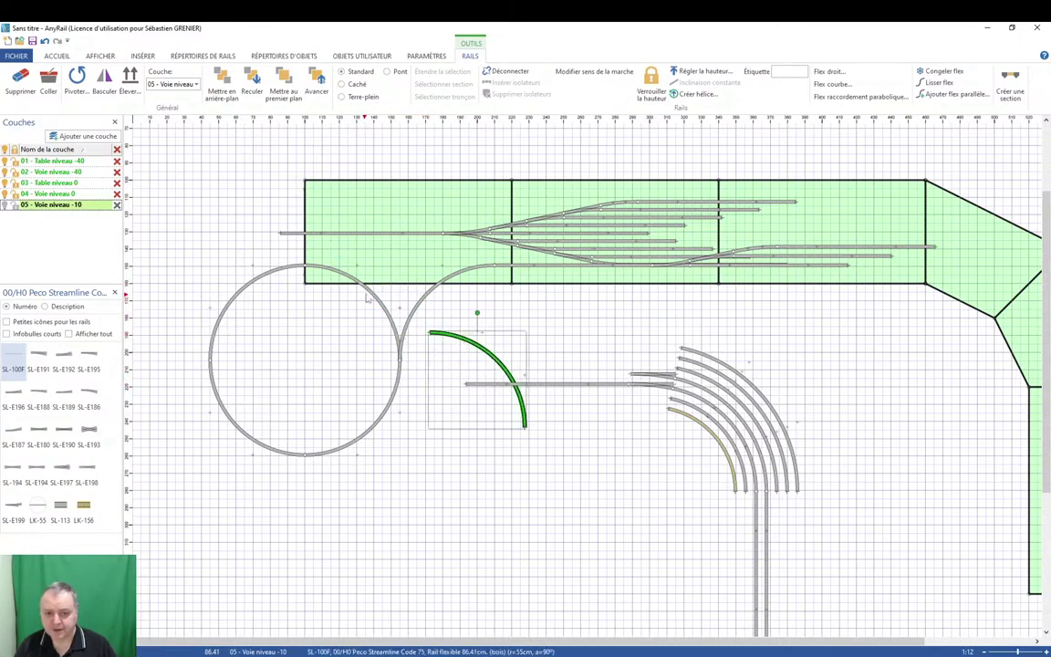
click(393, 330)
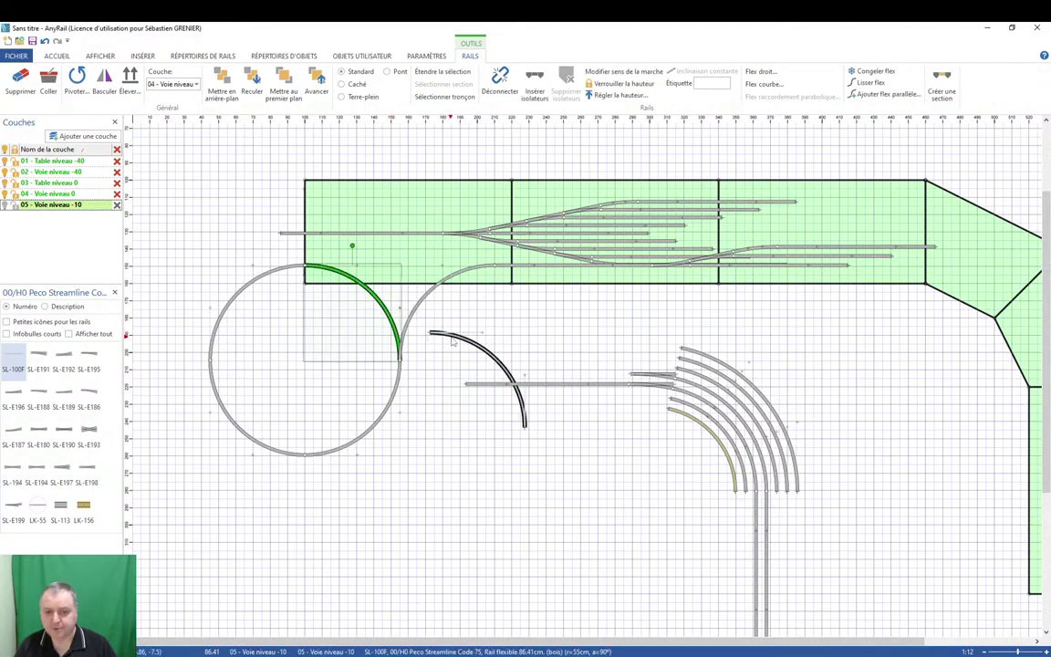
Paste the quarter curve again, move it to the clear space below the straight track, and keep it on layer 05 - Voie niveau -10.
drag(453, 340, 425, 369)
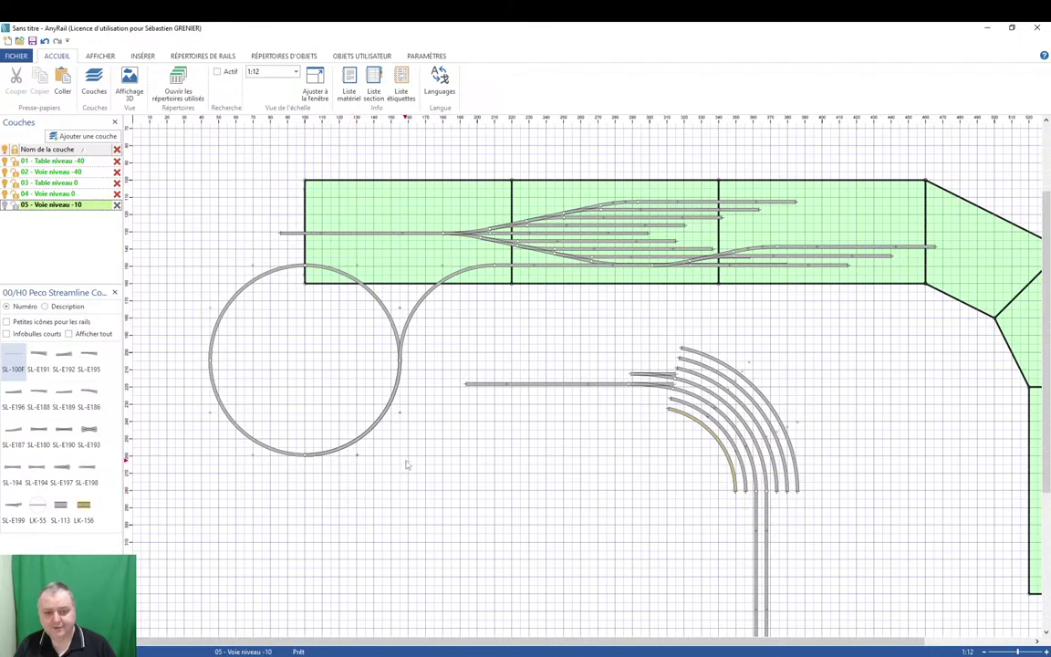
key(ctrl+v)
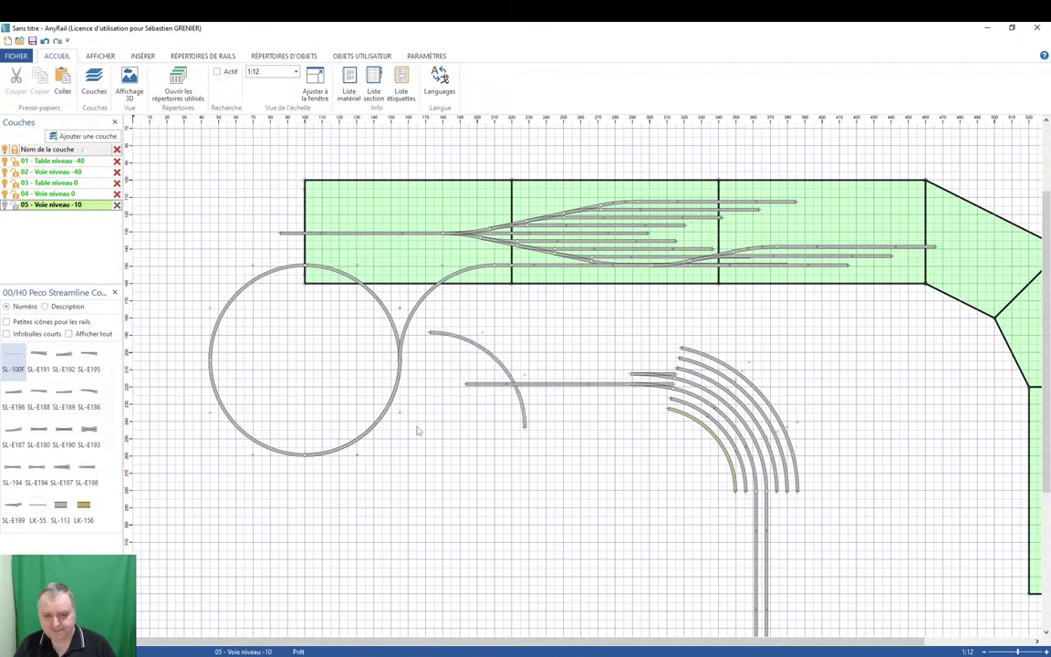
drag(473, 347, 450, 427)
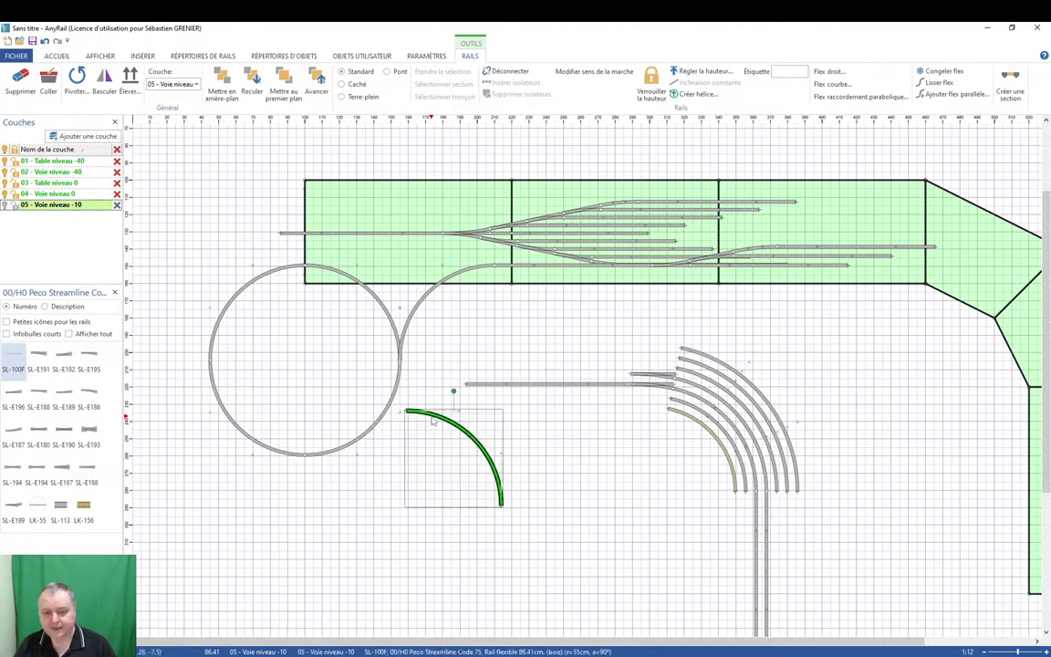
click(195, 84)
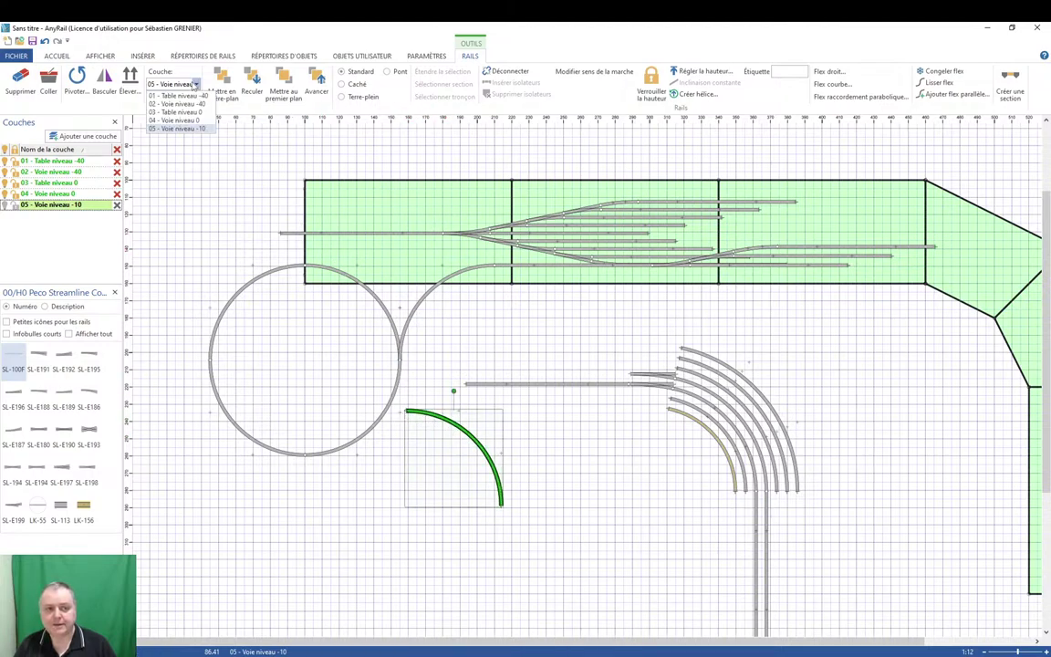
click(187, 128)
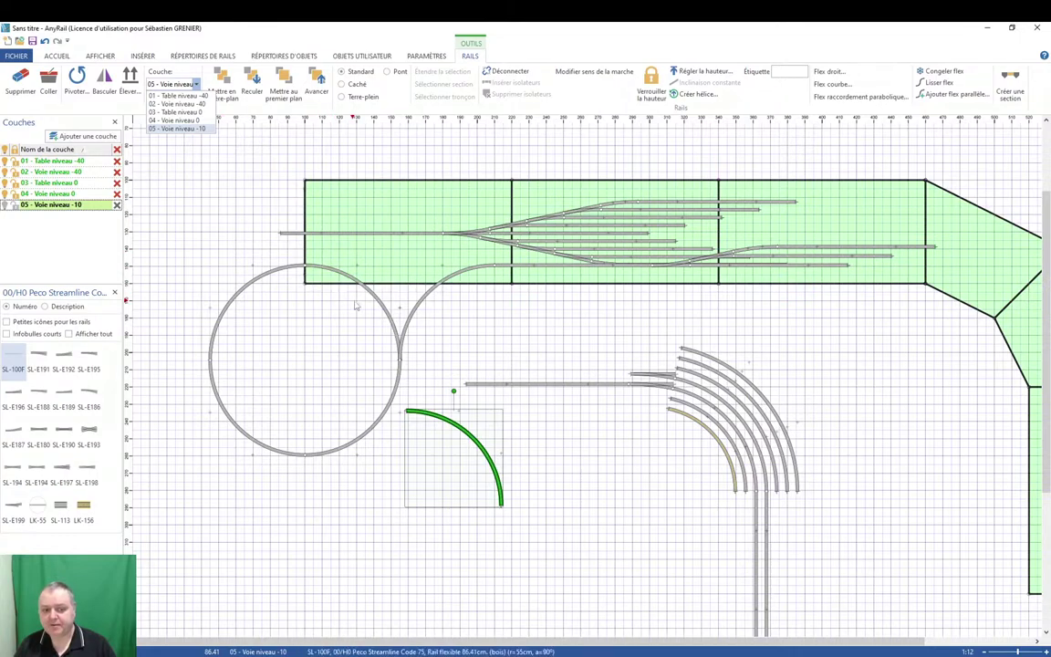
Check which layer the circle's upper-right quarter track is assigned to.
click(354, 310)
click(383, 310)
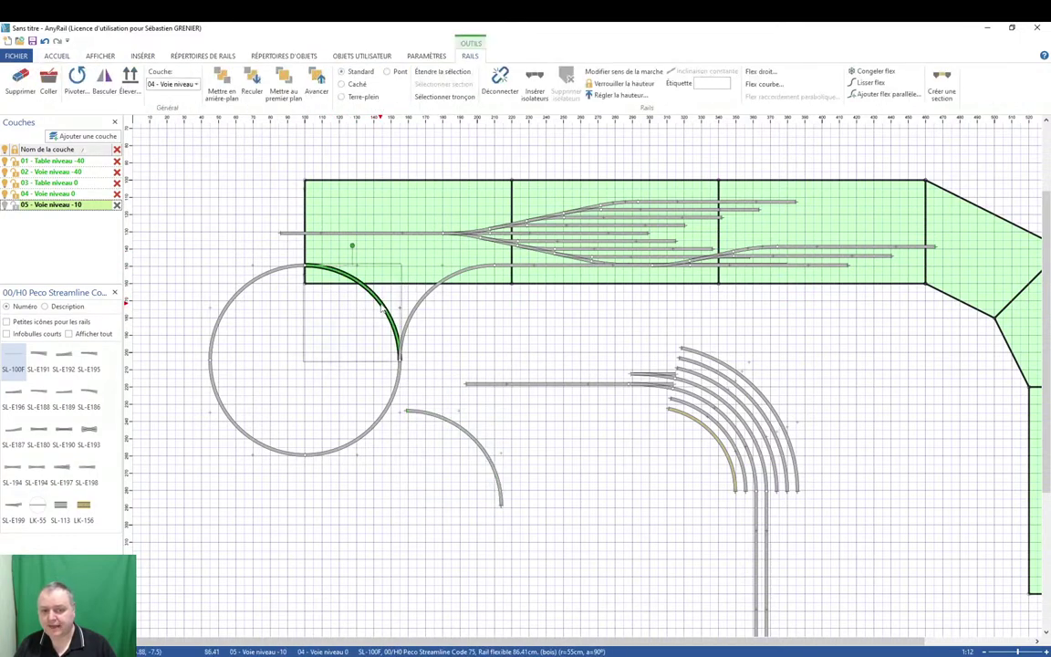
click(195, 84)
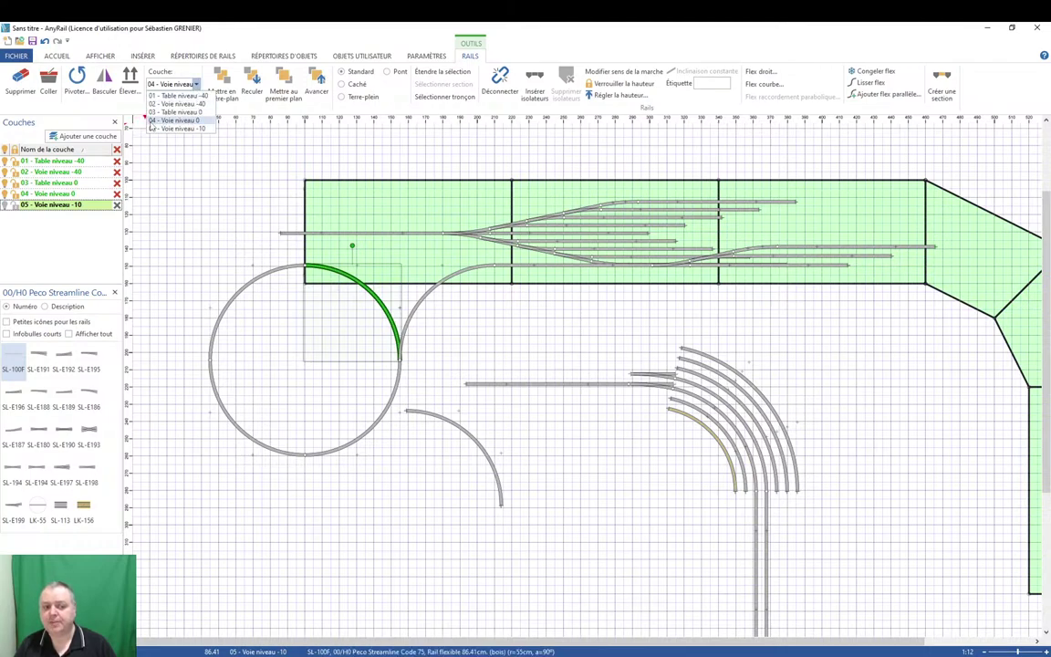
click(196, 215)
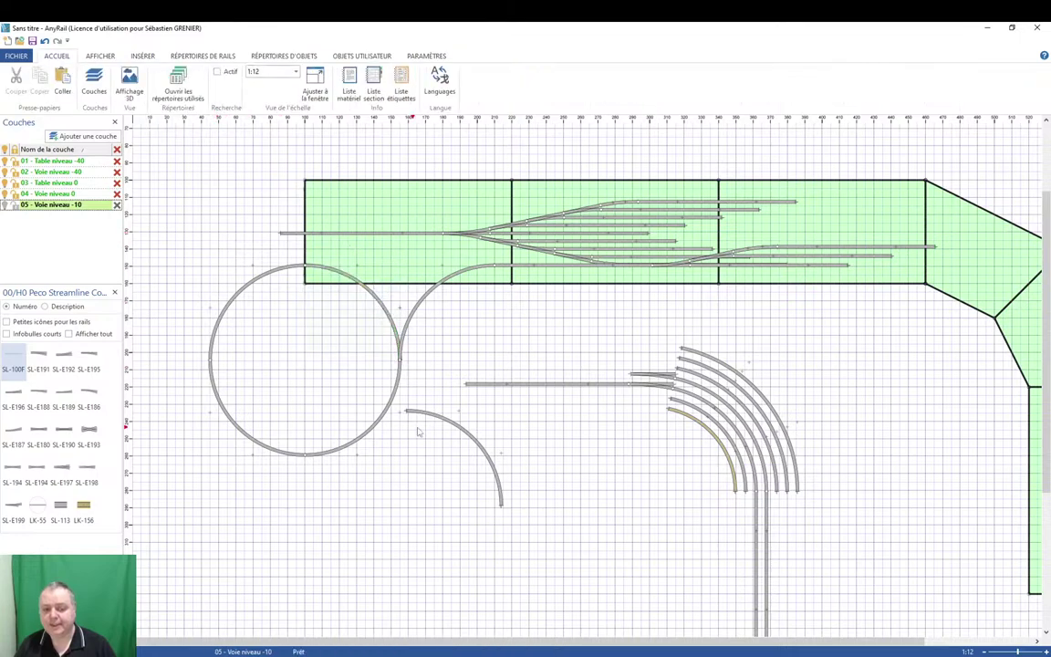
Check the loose curve's layer and attach it to the end of the upper-right quarter as the circle's lower-right quarter.
click(452, 426)
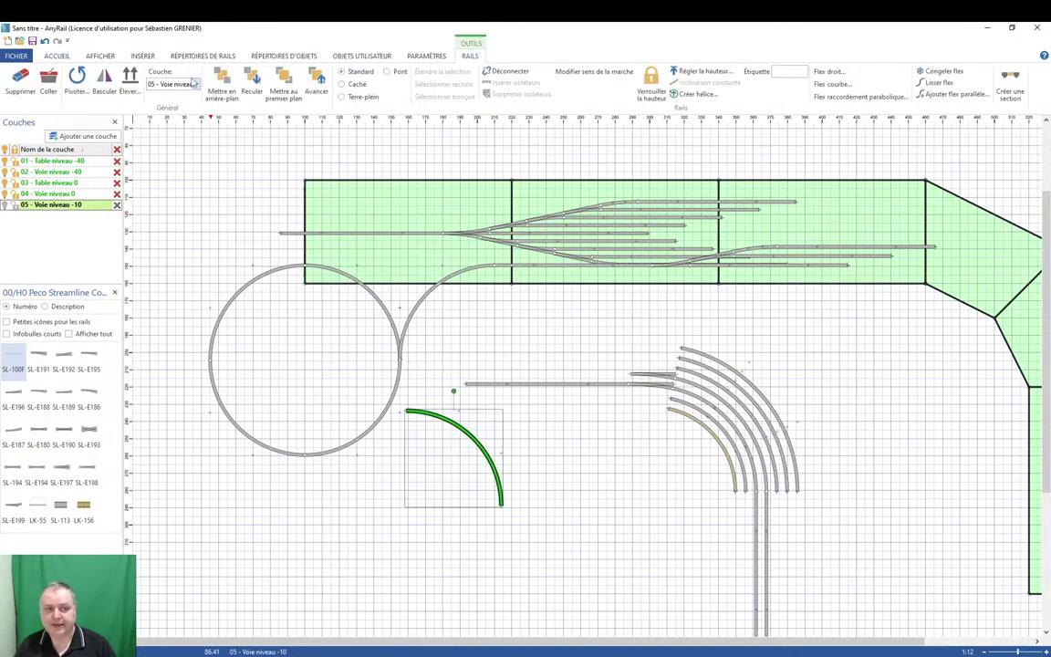
click(196, 84)
click(195, 84)
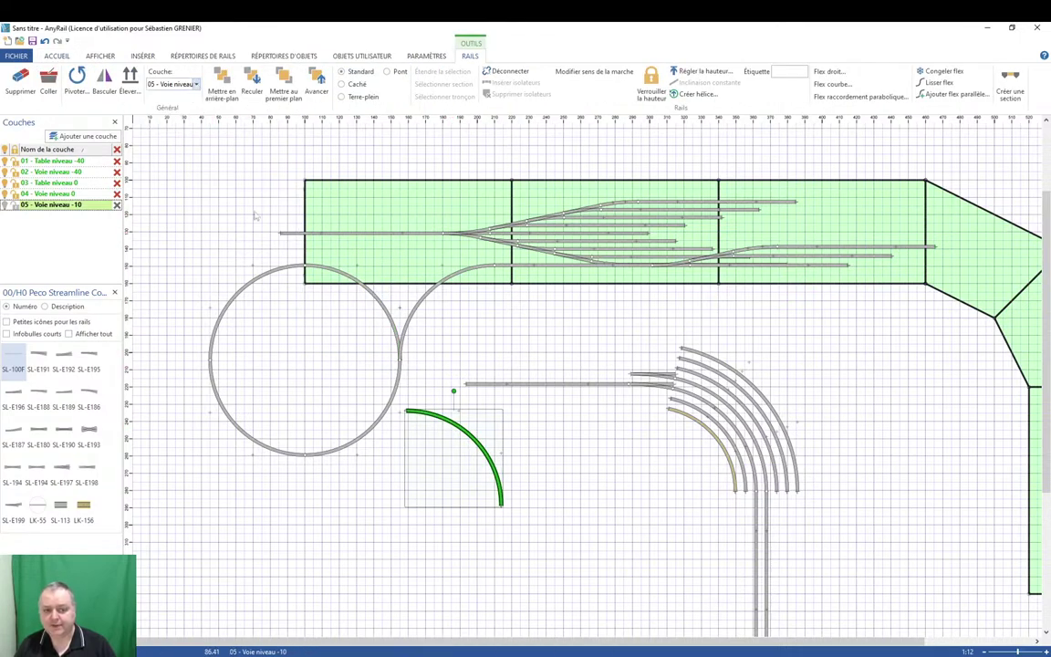
drag(432, 419, 426, 367)
key(Escape)
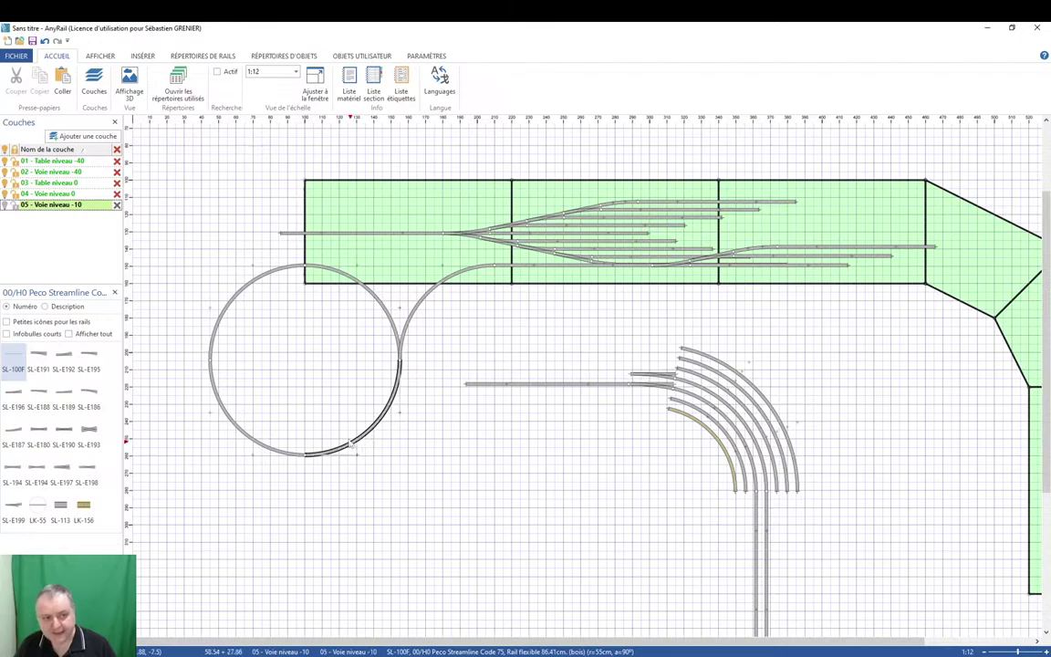
Hide layers 01 to 04 to isolate the track on layer 05 - Voie niveau -10.
click(5, 193)
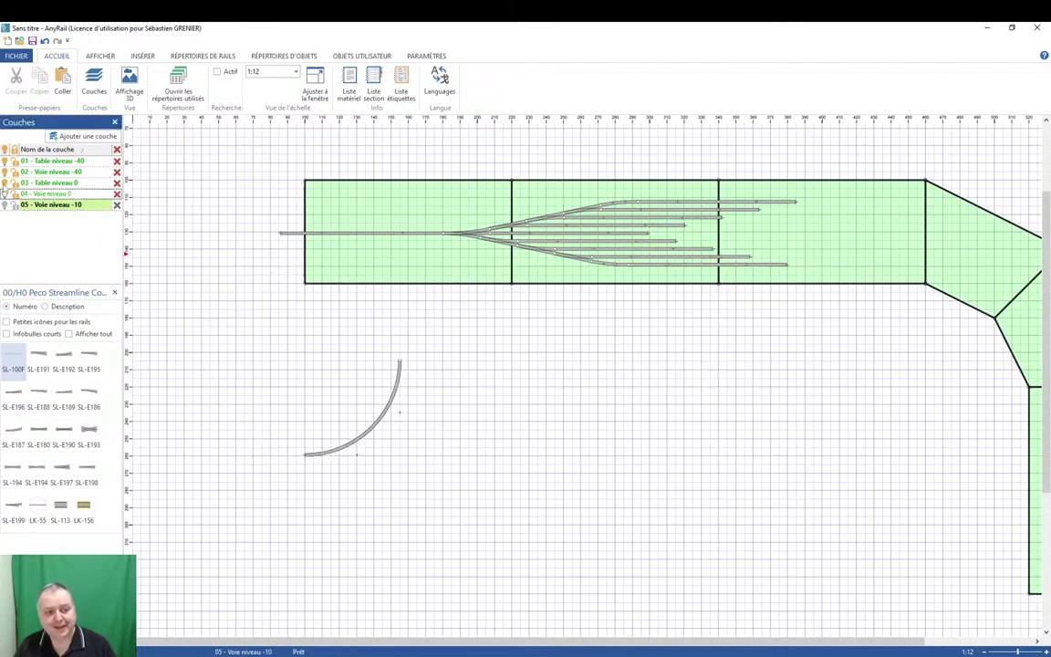
click(5, 182)
click(5, 171)
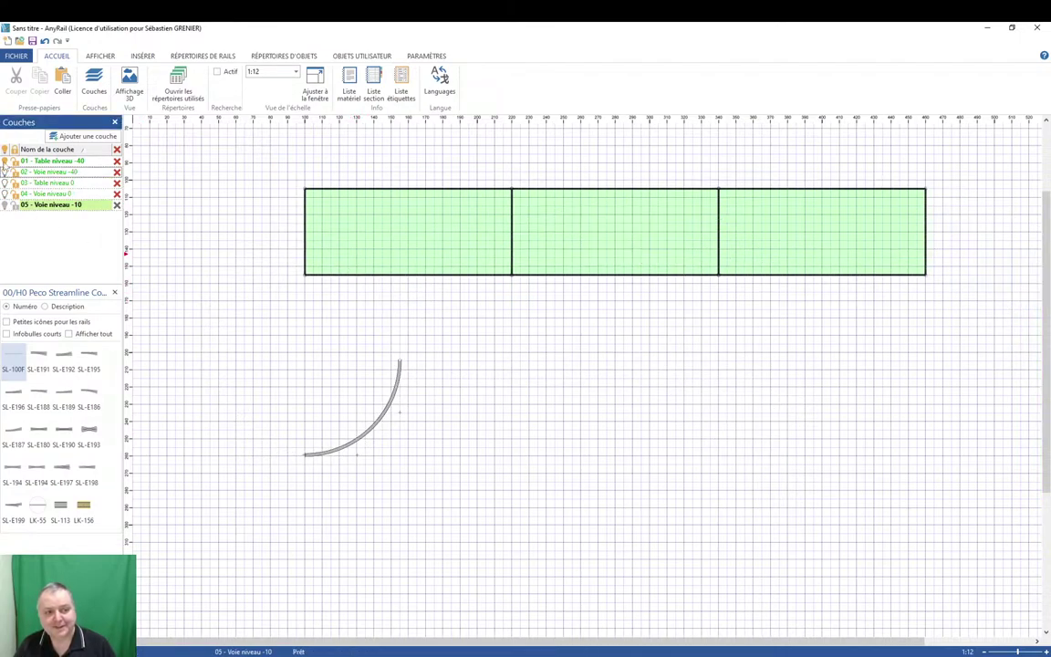
click(4, 160)
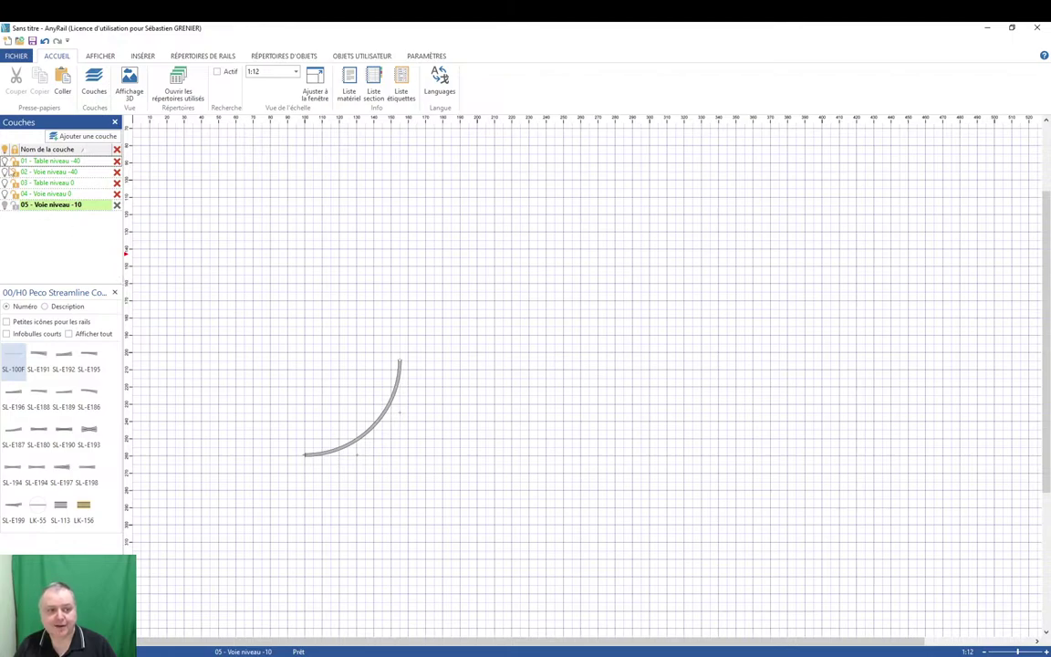
Show layers 03 - Table niveau 0, 02 - Voie niveau -40 and 01 - Table niveau -40 again, keeping 04 - Voie niveau 0 hidden.
click(5, 182)
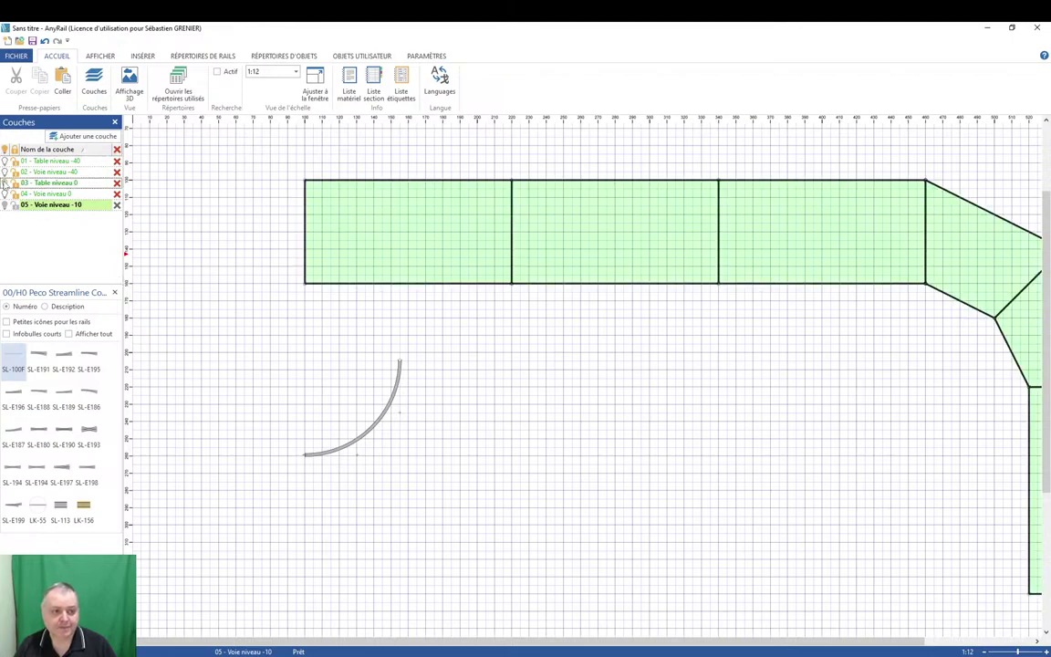
click(5, 172)
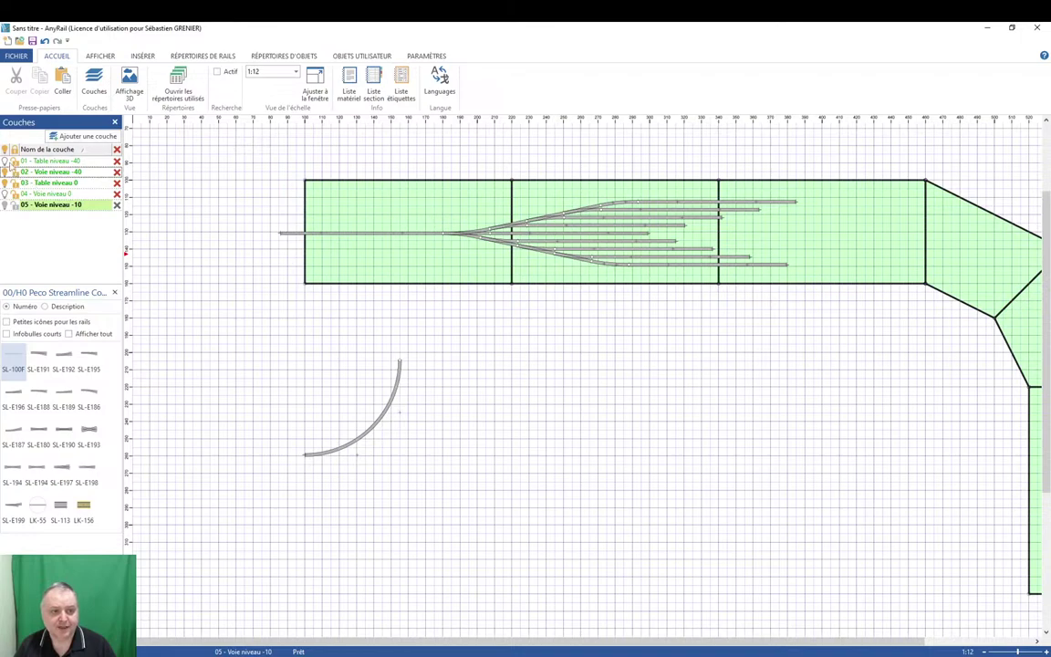
click(4, 161)
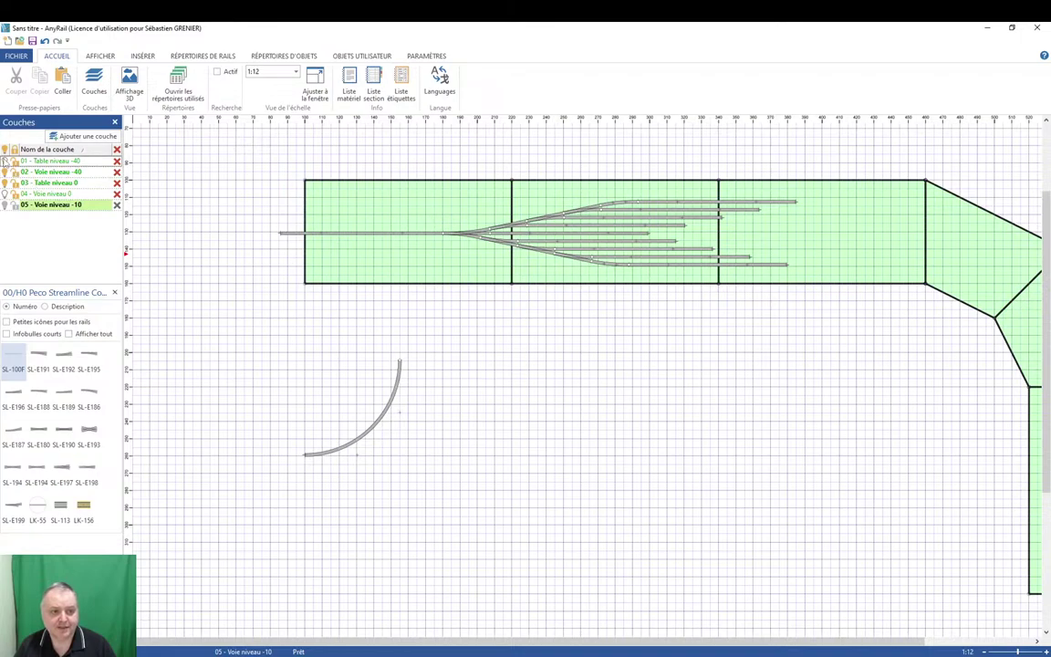
Paste three more quarter curves on layer 05 and attach them as the lower-left, upper-left and upper-right quarters to complete the circle.
click(380, 439)
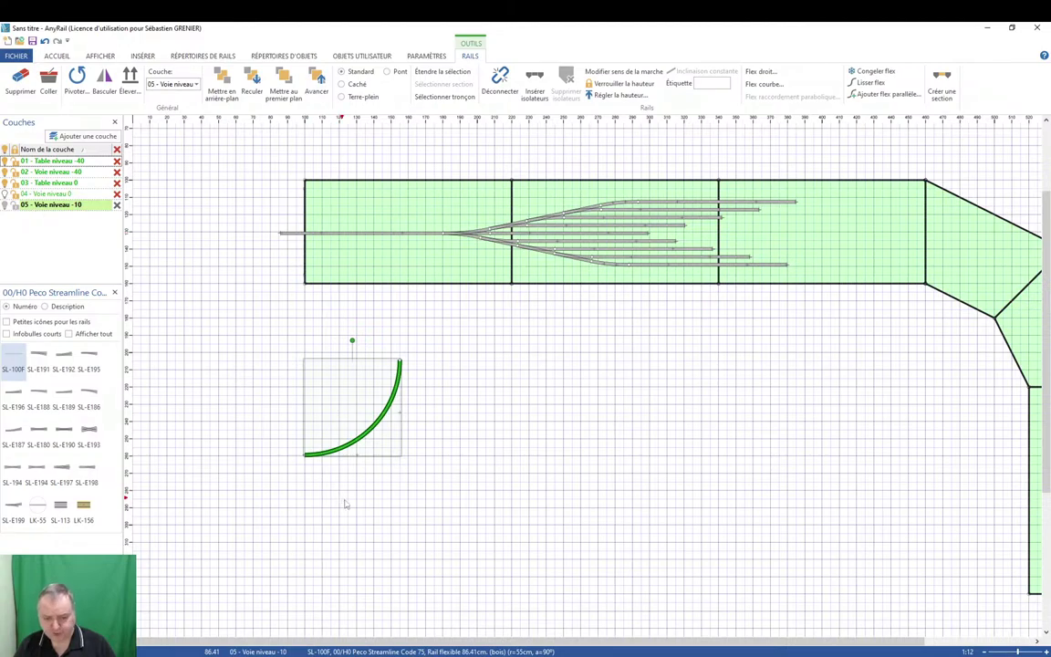
key(ctrl+v)
drag(393, 451, 304, 460)
click(301, 436)
drag(280, 366, 211, 364)
key(ctrl+v)
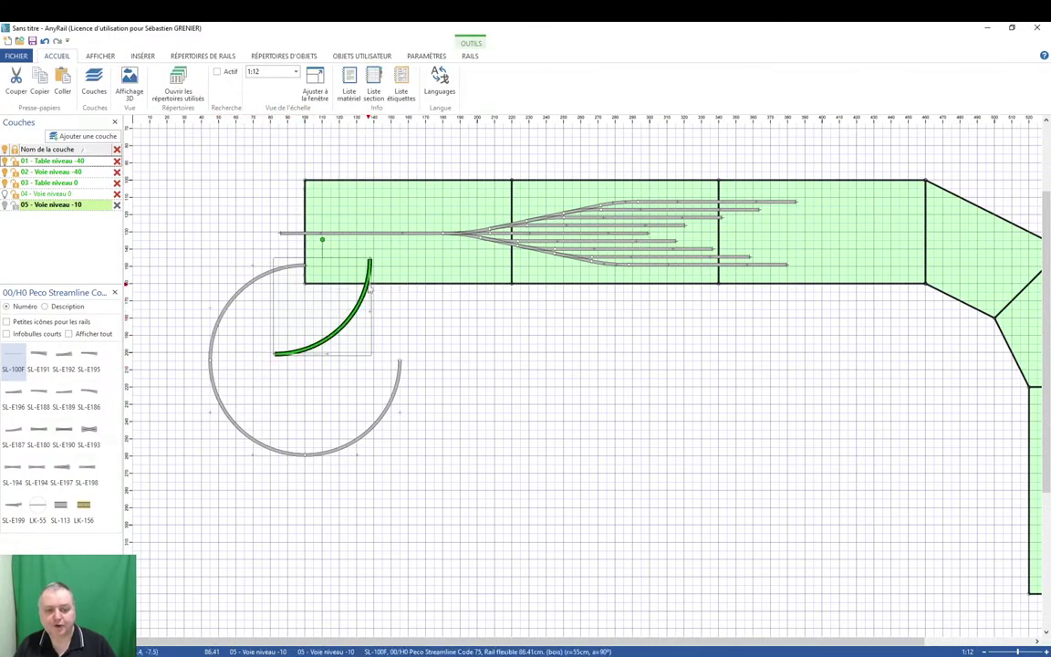
drag(365, 299, 306, 311)
Set the height of the lower-right quarter track's far end to -10.
click(383, 418)
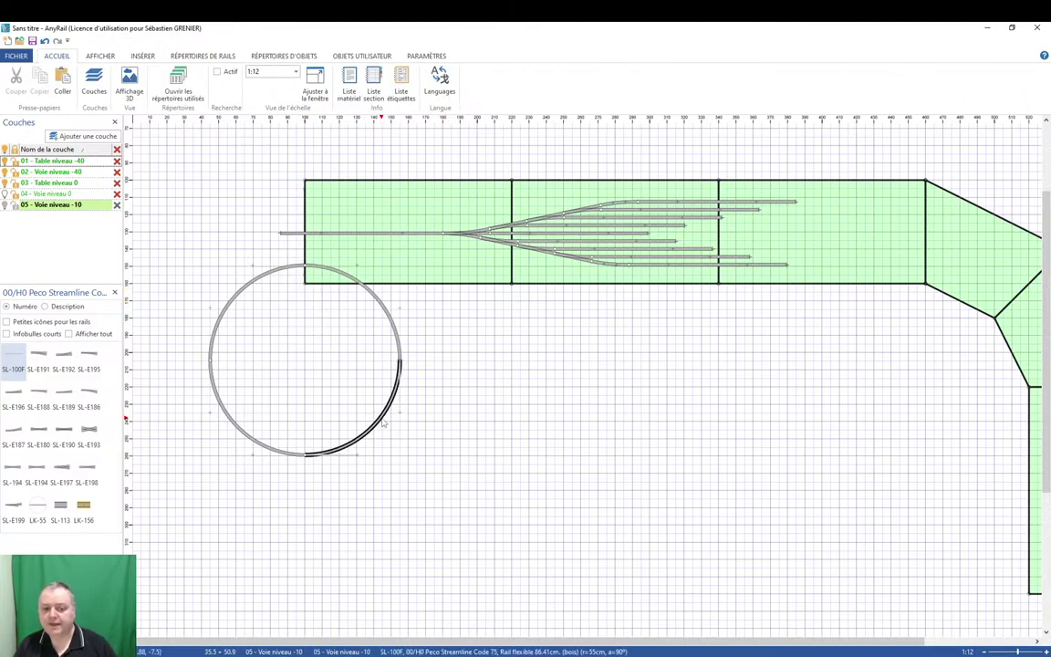
click(620, 95)
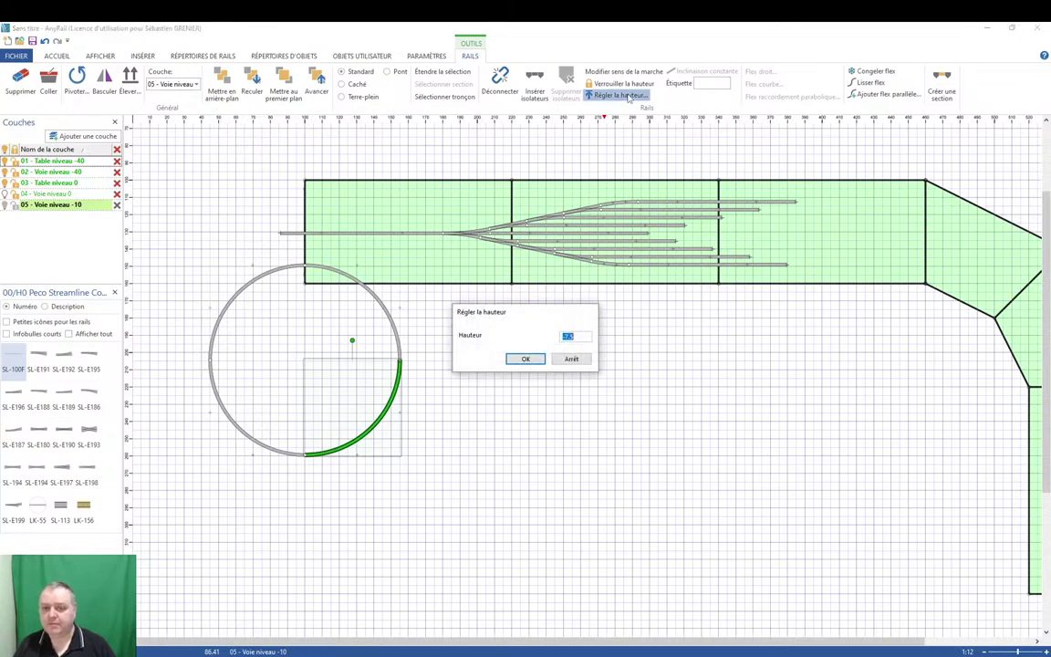
text(-1)
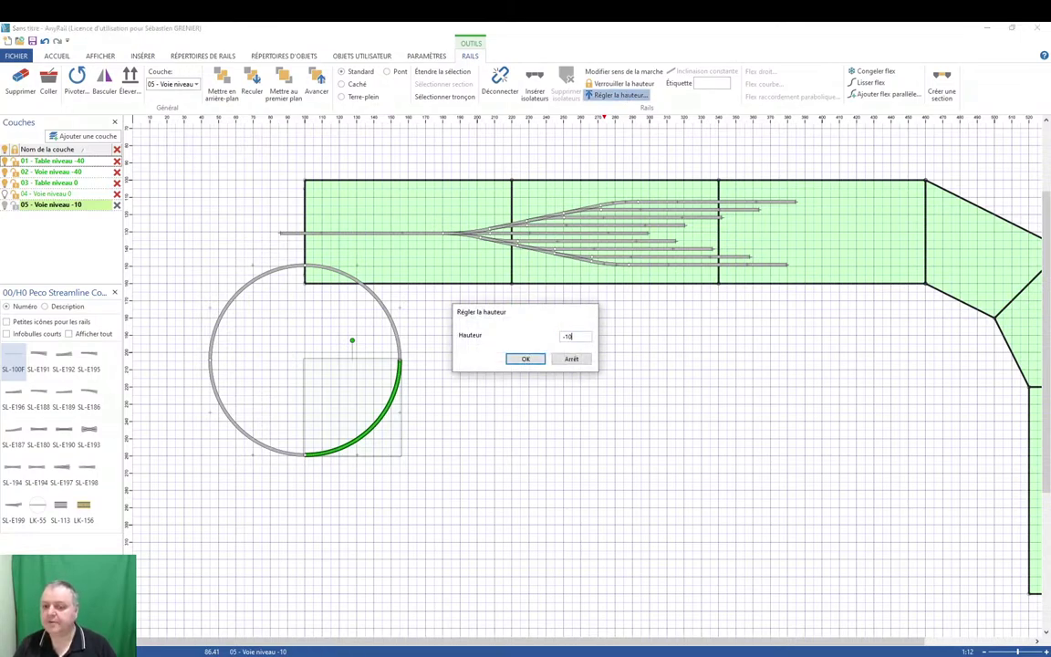
text(0)
key(Return)
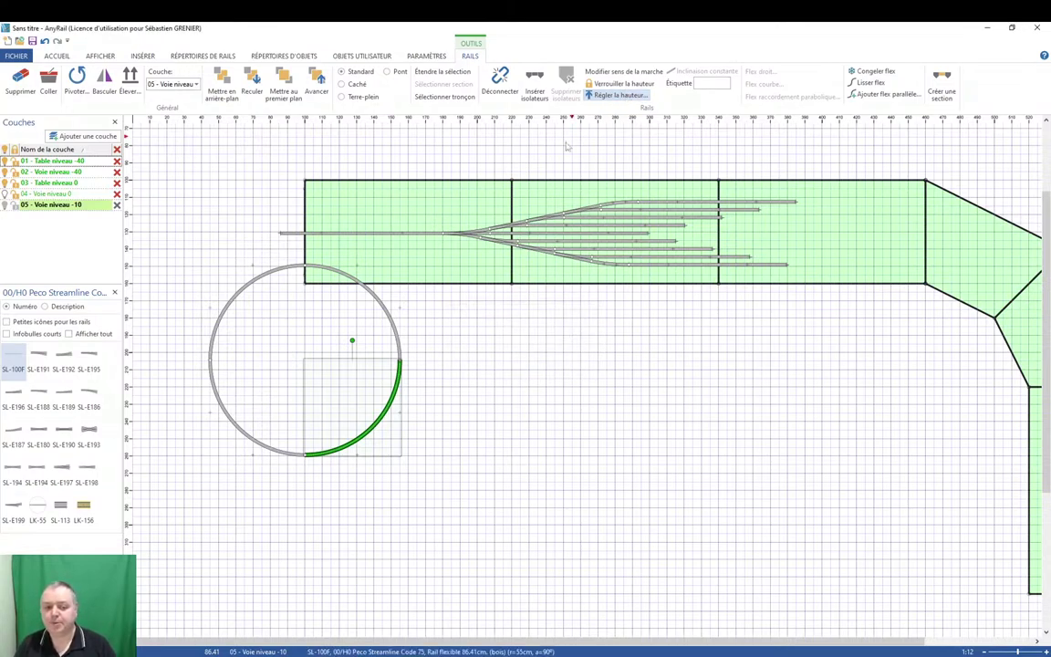
Set the height of the circle's lower-left quarter track to -12,5.
drag(352, 340, 258, 340)
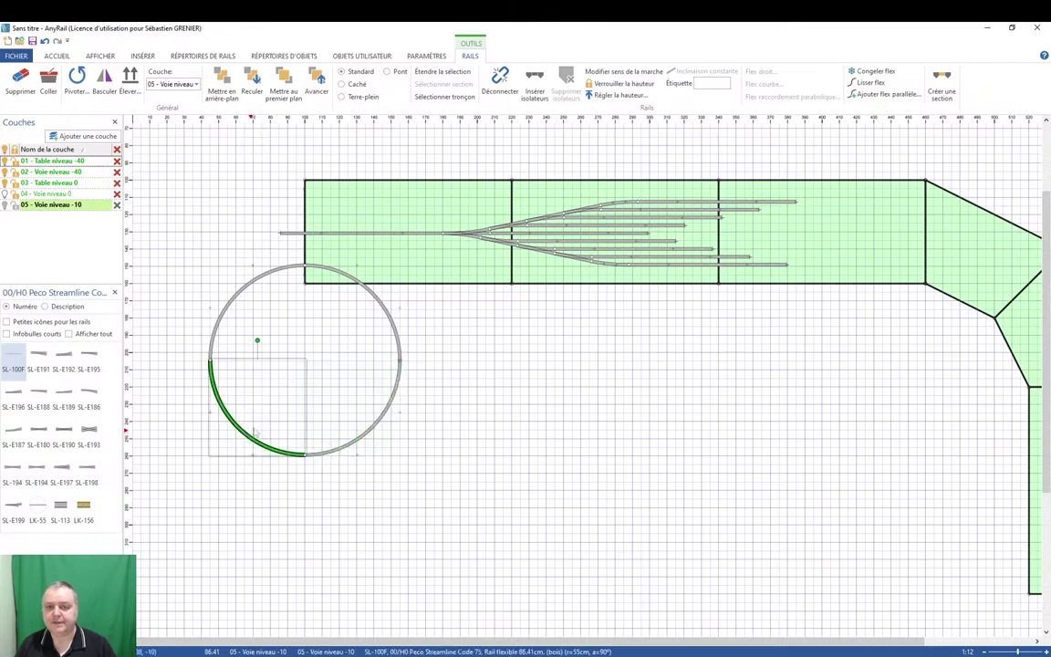
click(621, 98)
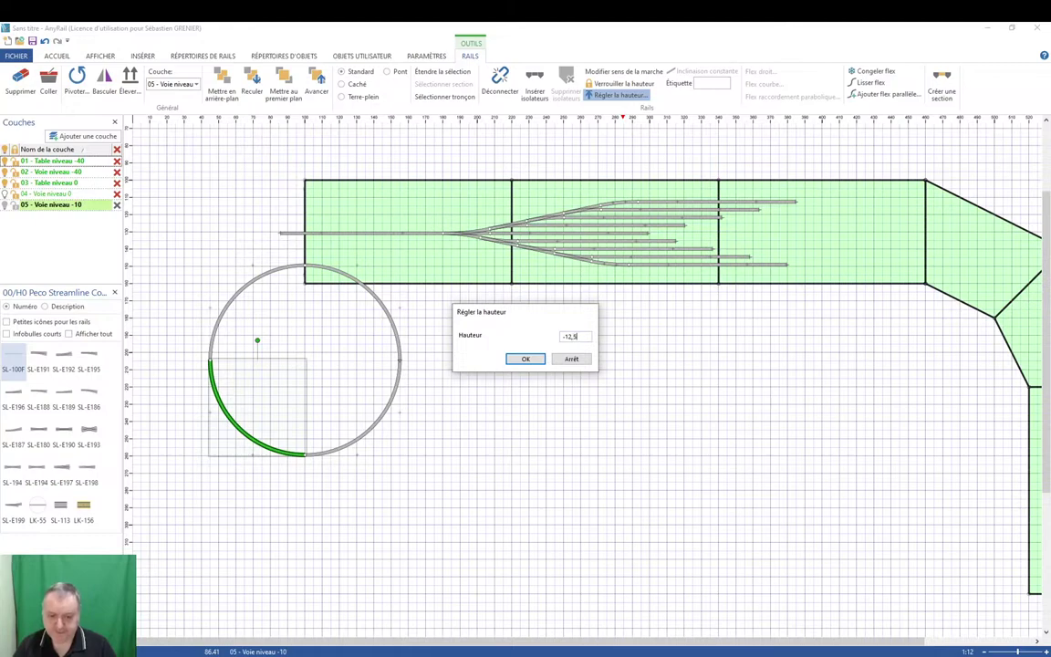
text(-12,5)
key(Return)
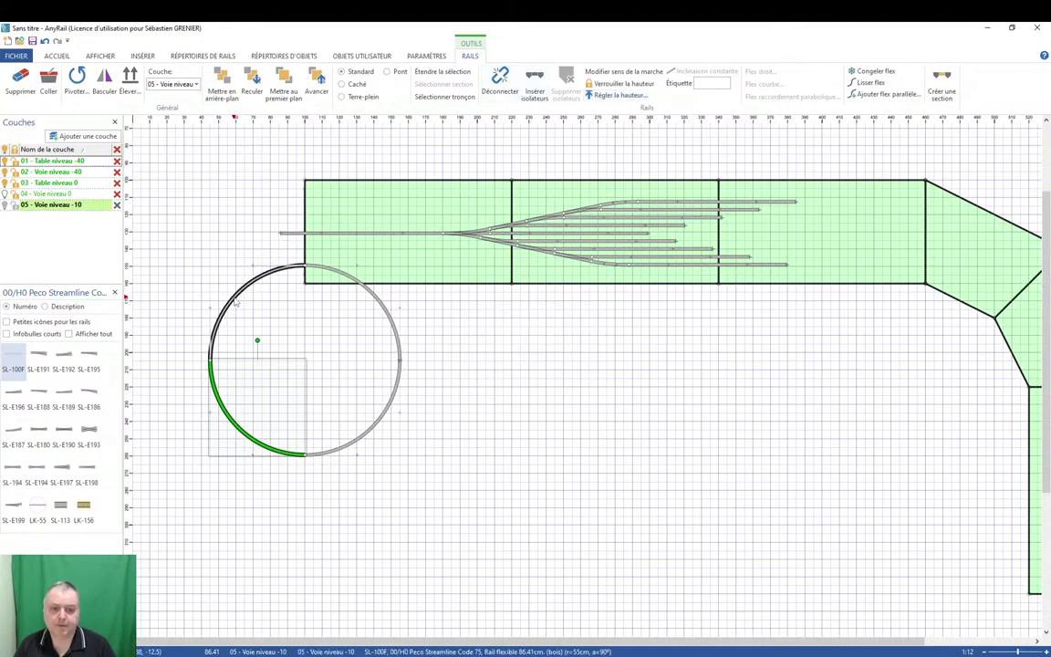
Set the height of the circle's upper-left quarter track to -15.
click(235, 304)
click(616, 96)
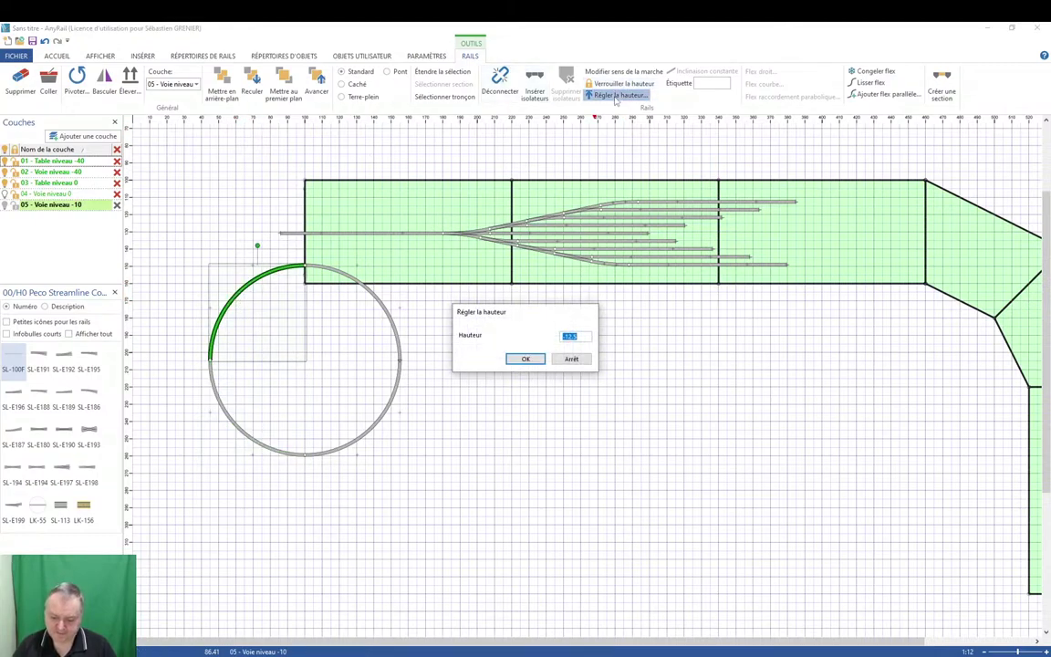
text(-)
key(Return)
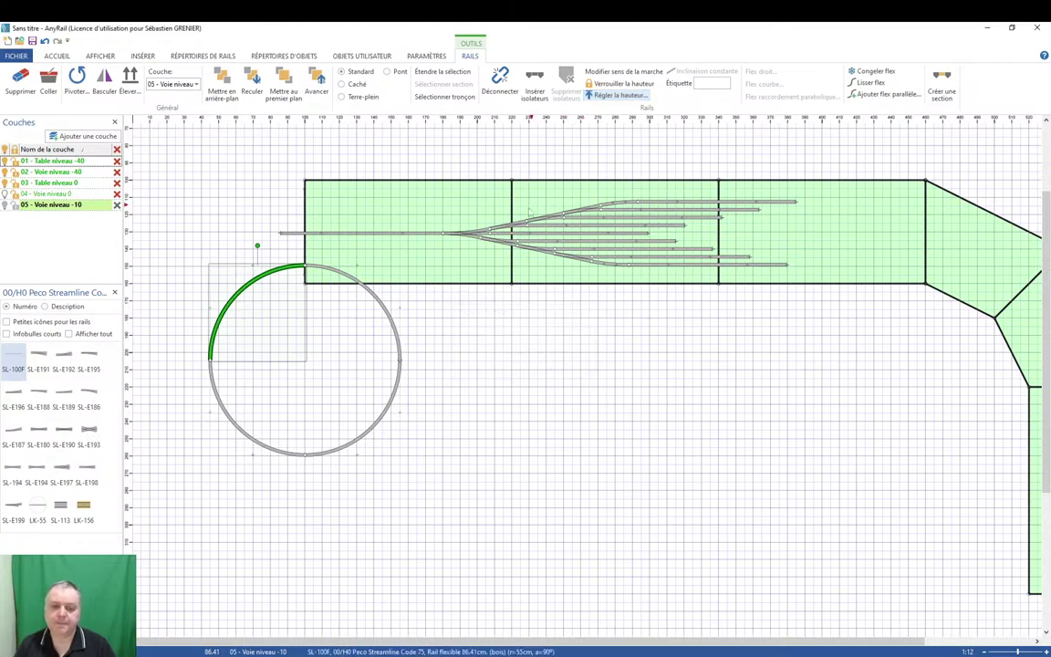
Set a lower height for the circle's upper-right quarter track than its upper-left neighbour, continuing the descent.
click(357, 285)
click(616, 97)
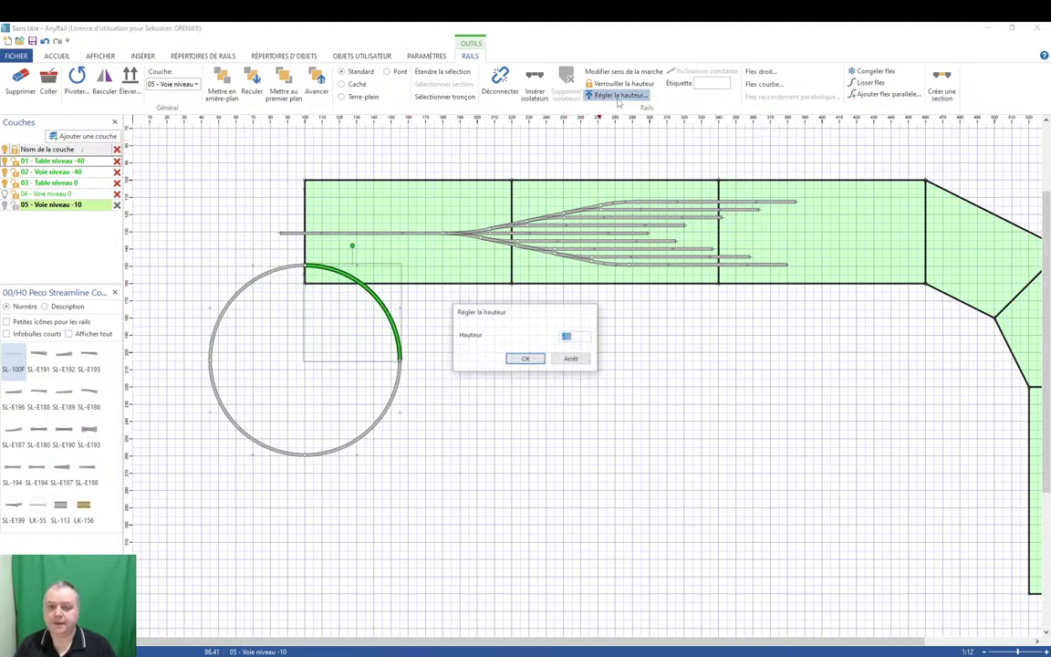
text(-)
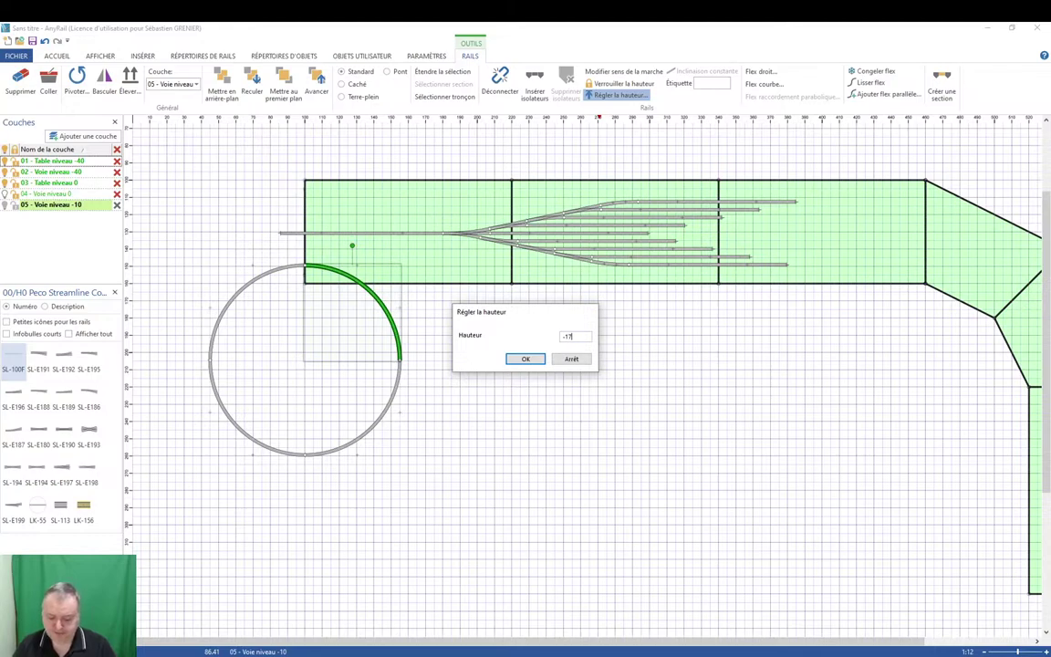
key(Return)
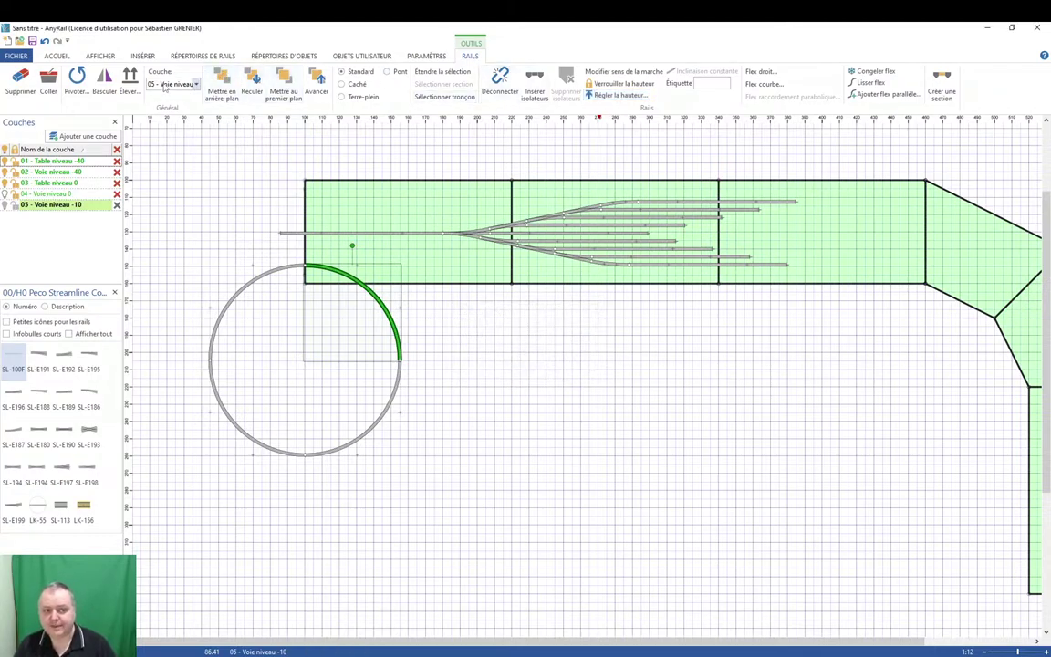
Show all layers and examine the descending helix from several angles in the 3D view before returning to 2D.
click(5, 150)
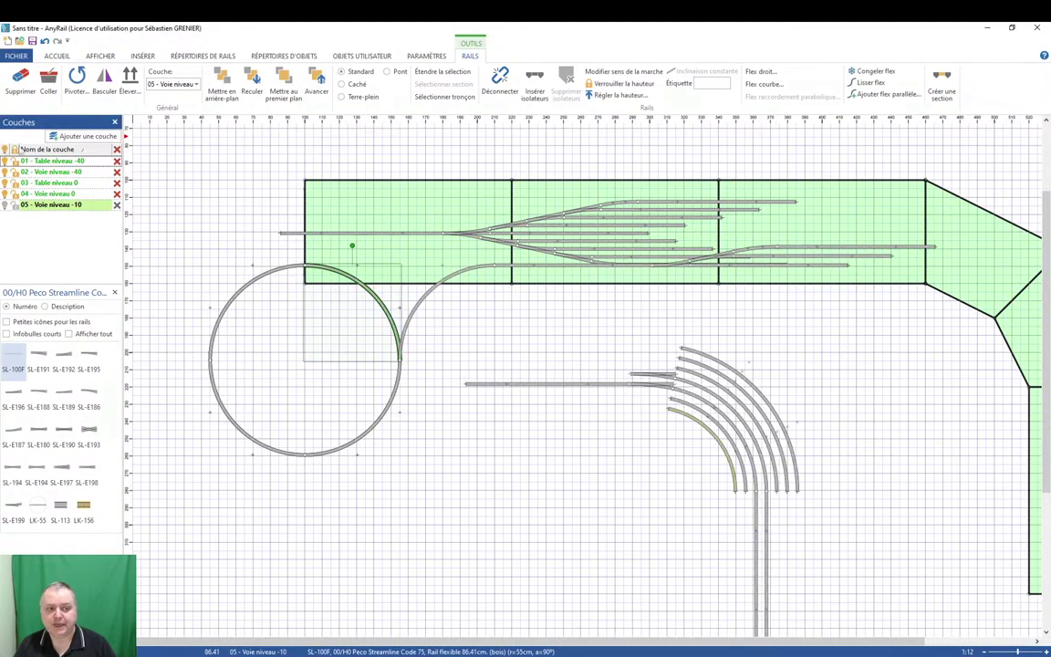
click(164, 186)
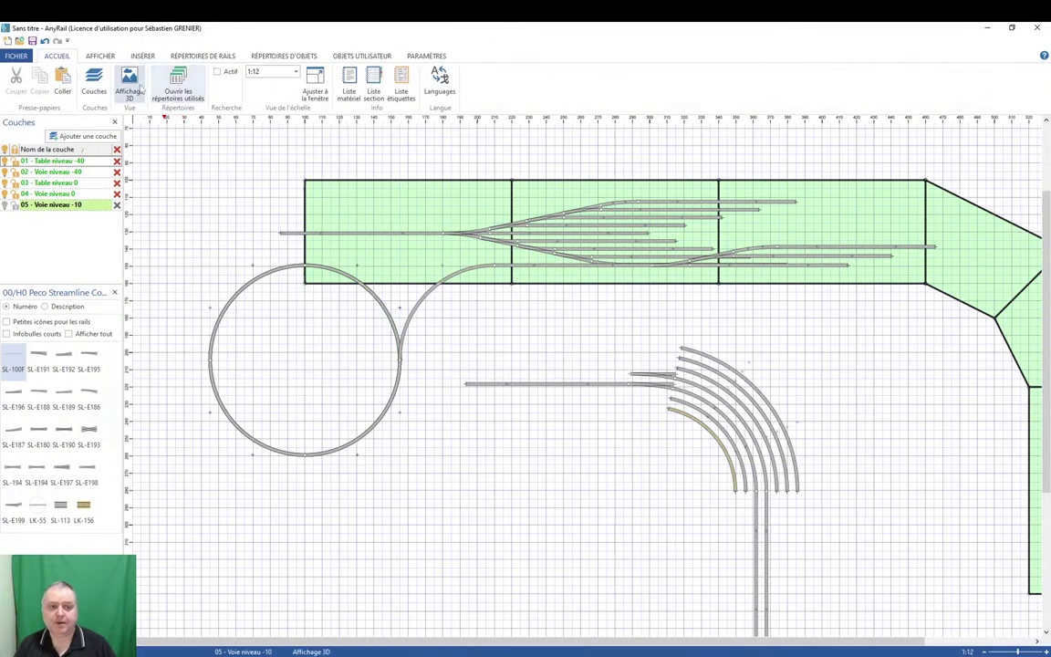
click(137, 86)
drag(390, 528, 398, 494)
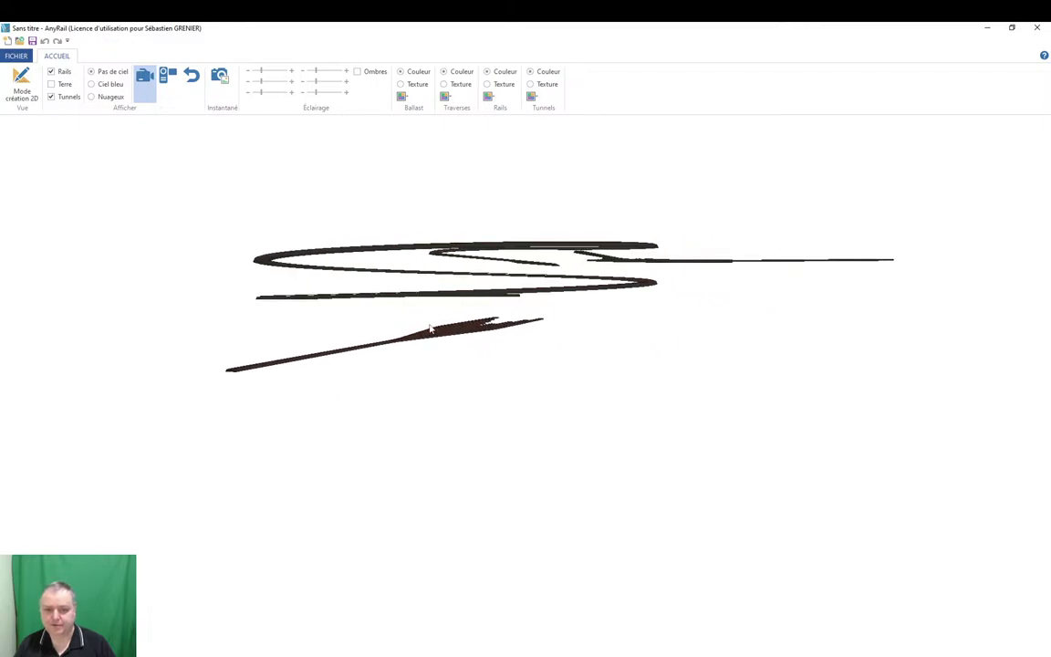
drag(429, 329, 439, 328)
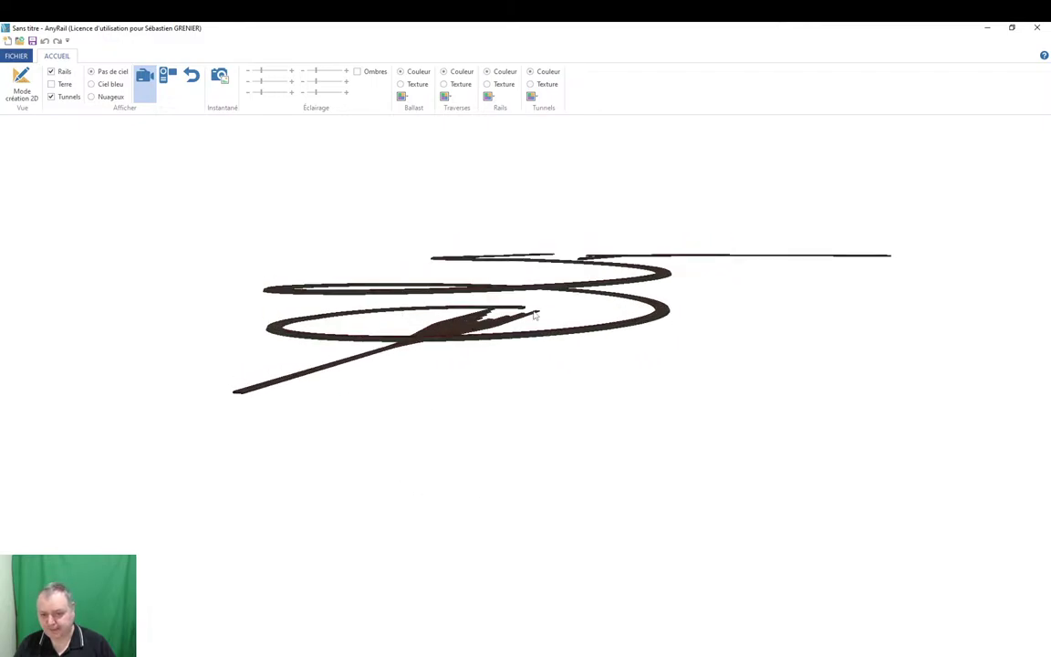
drag(538, 309, 534, 291)
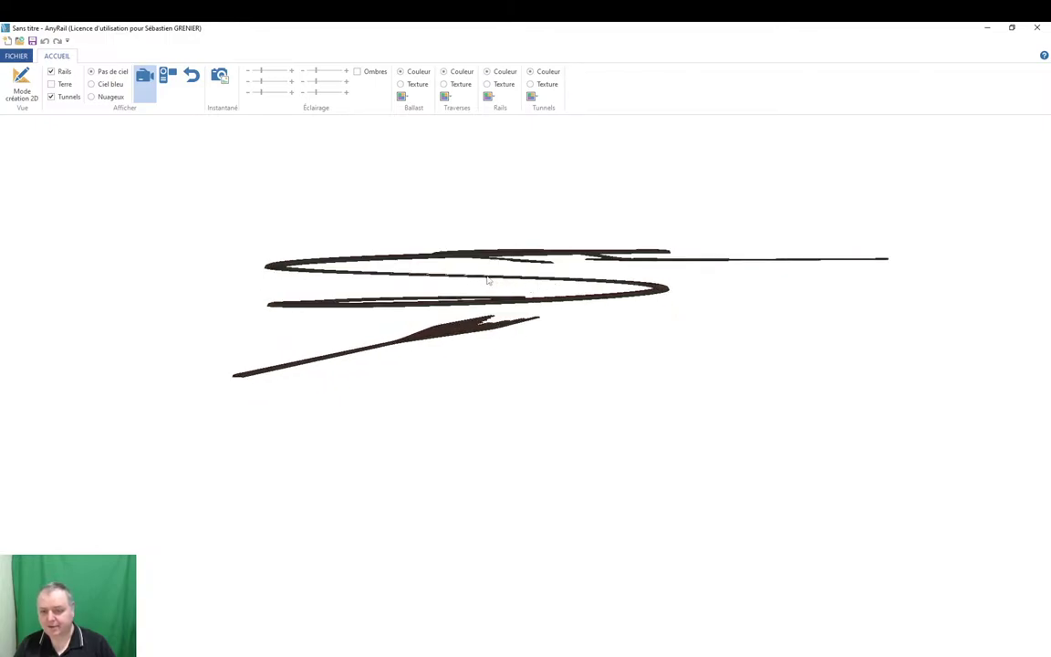
drag(575, 327, 420, 334)
click(22, 82)
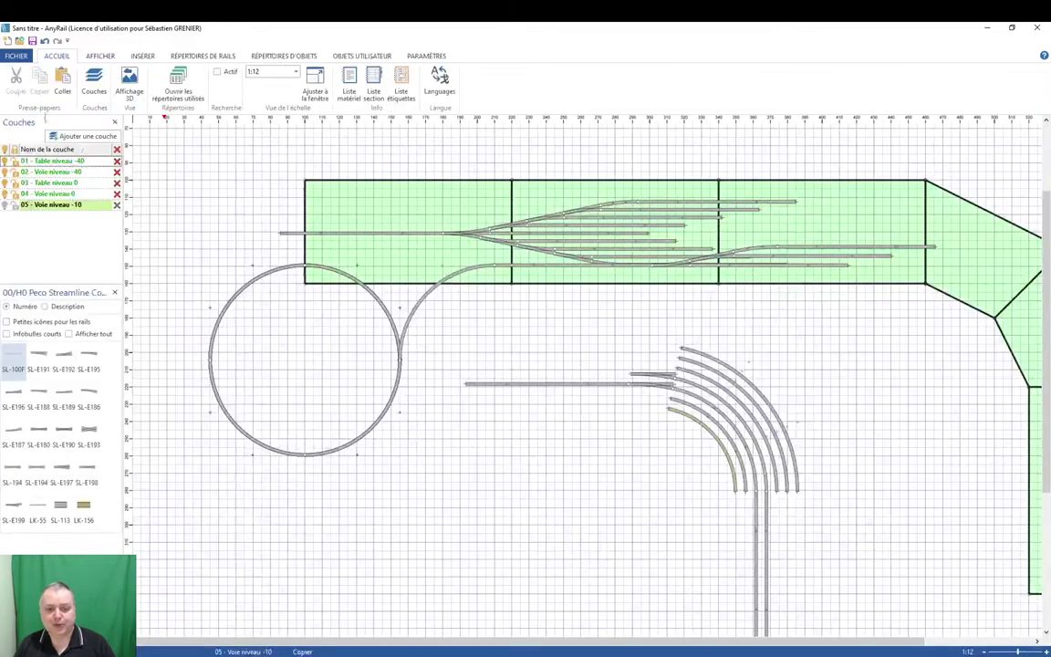
Hide the table and track layers 01 to 04, leaving only layer 05 - Voie niveau -10 displayed.
click(5, 194)
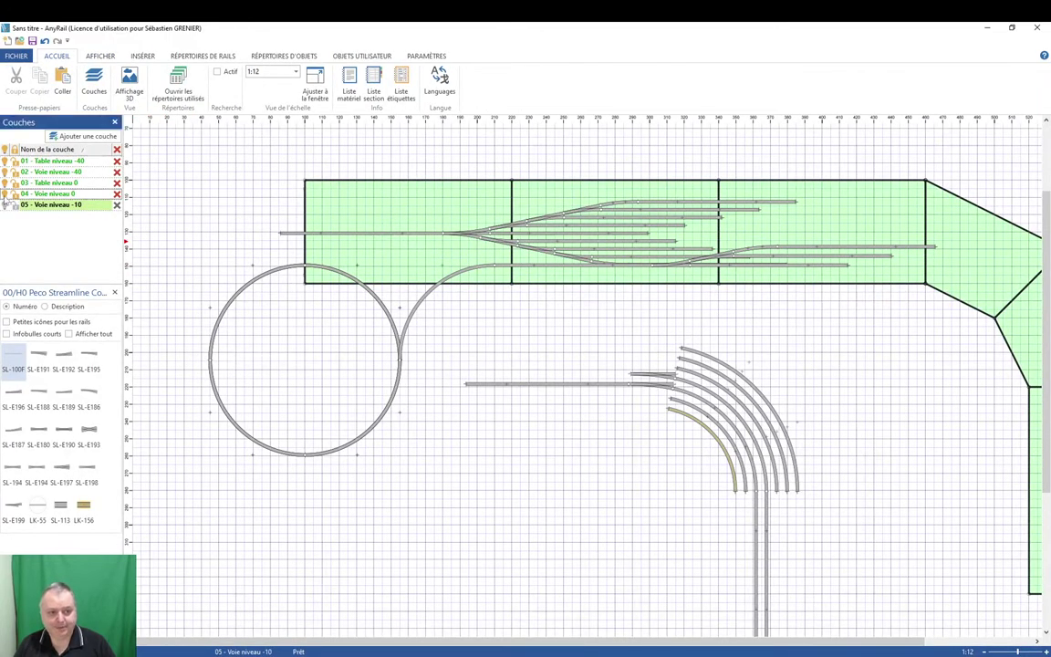
click(4, 182)
click(5, 172)
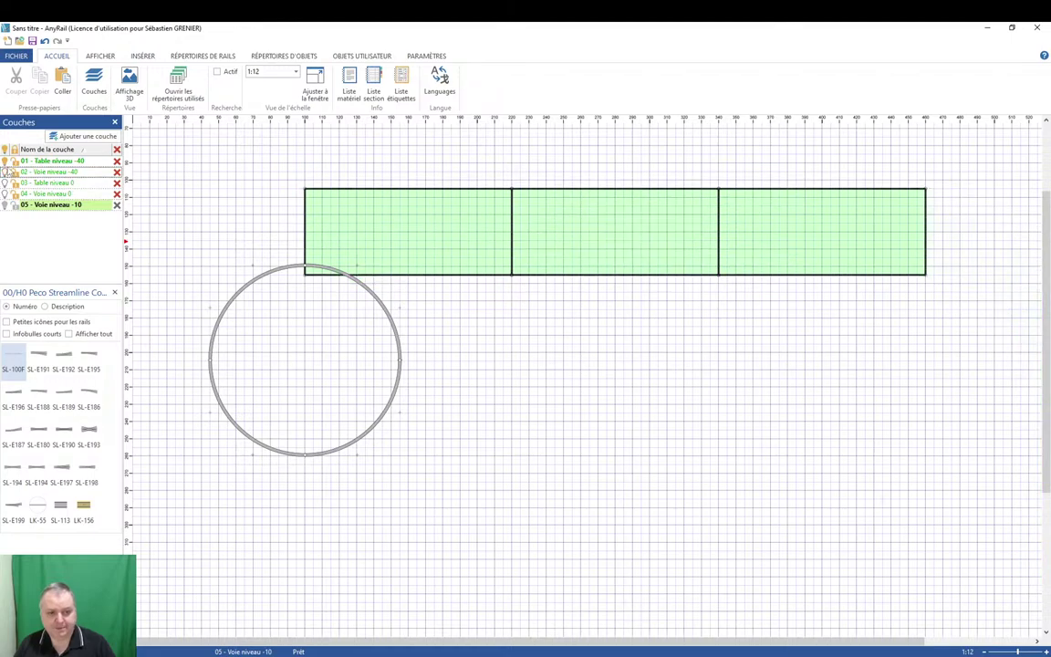
click(4, 160)
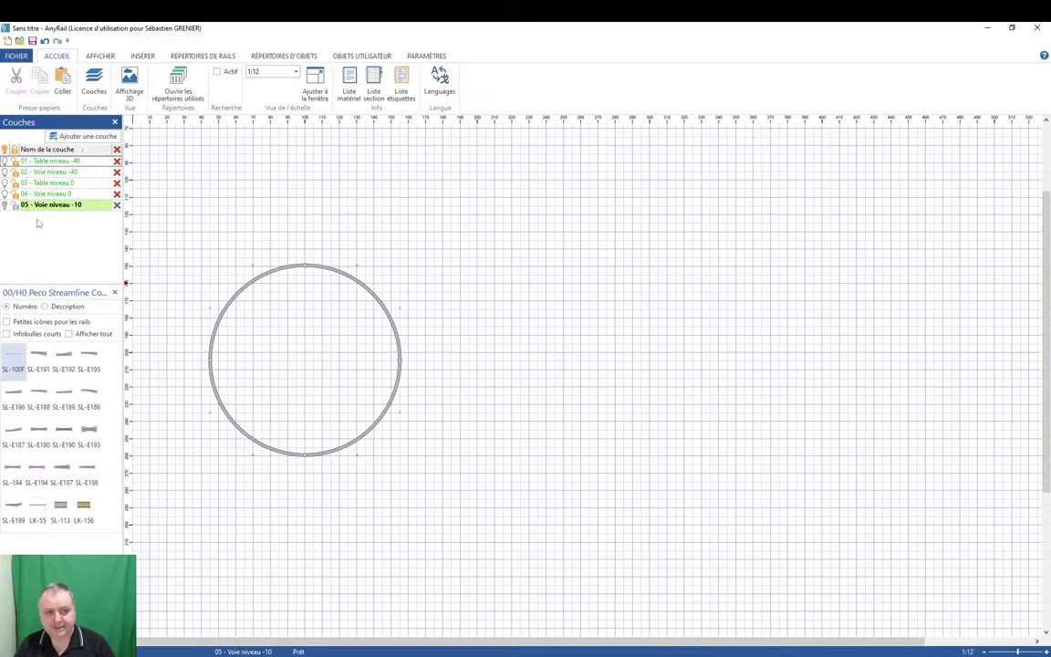
click(43, 194)
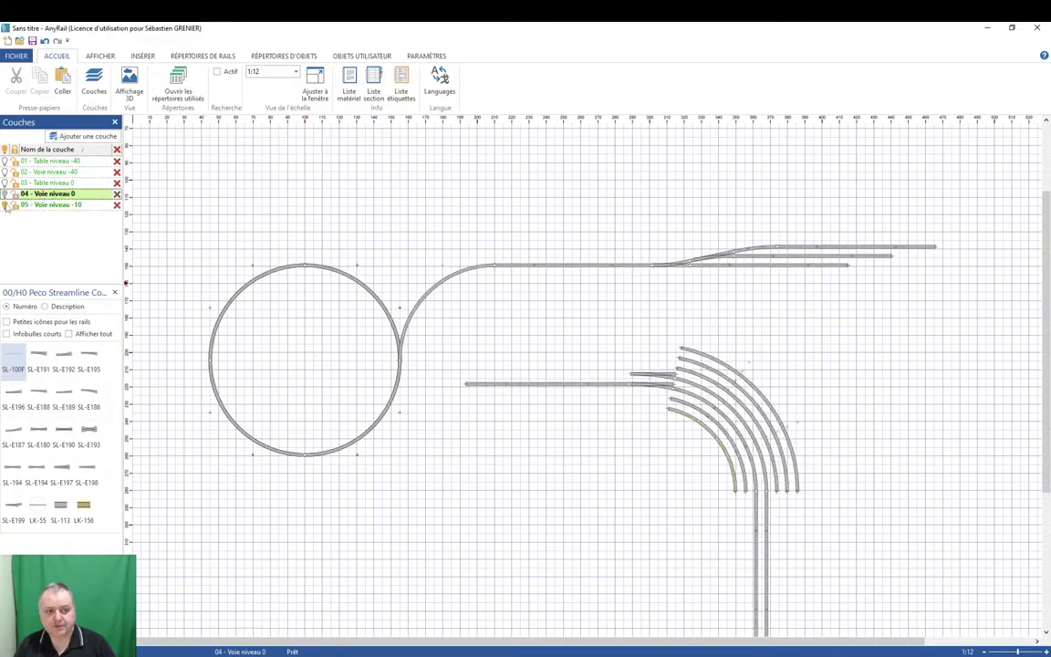
click(4, 205)
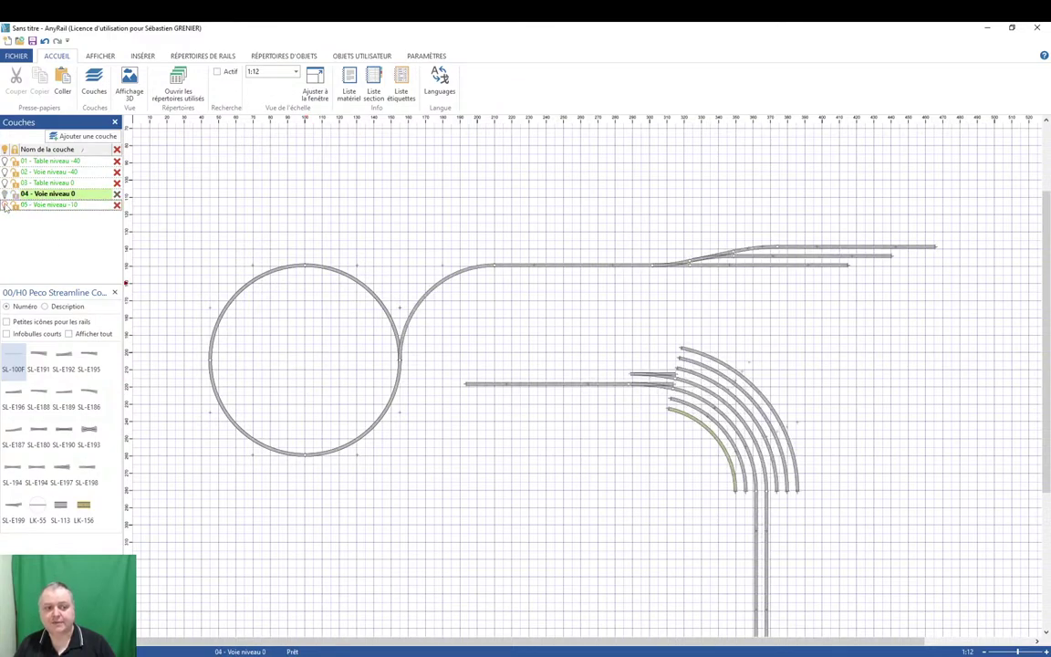
click(14, 207)
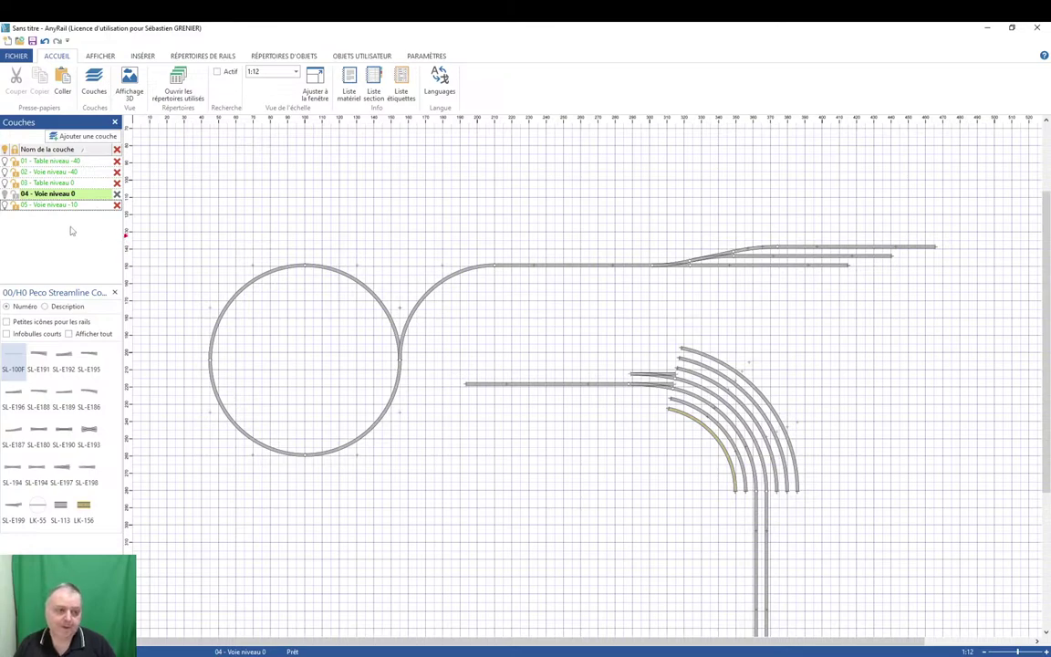
click(6, 206)
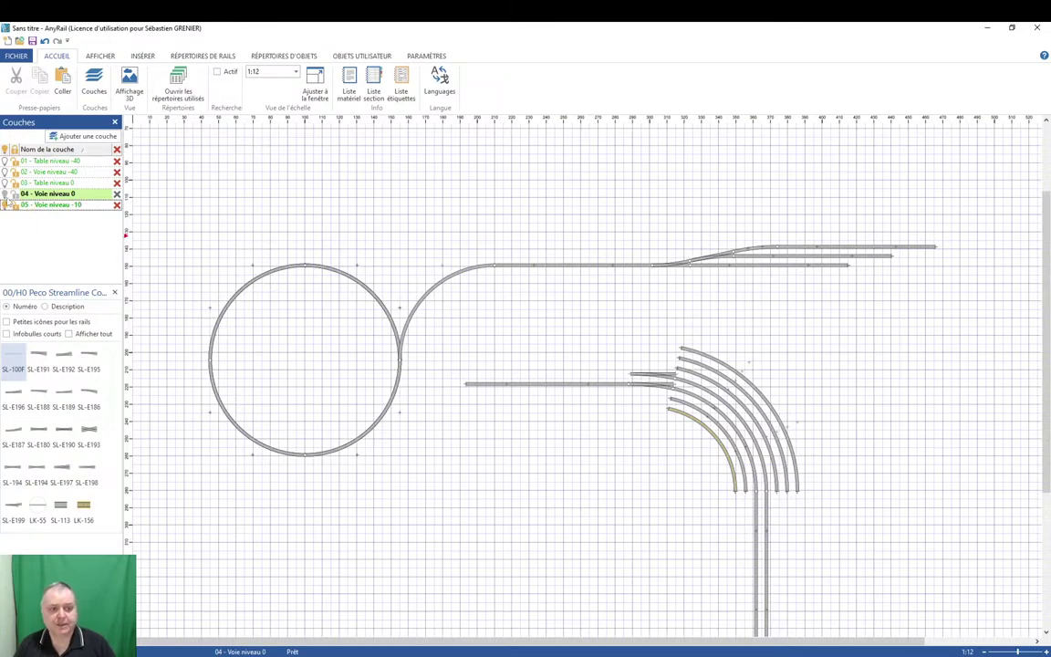
click(41, 204)
click(5, 194)
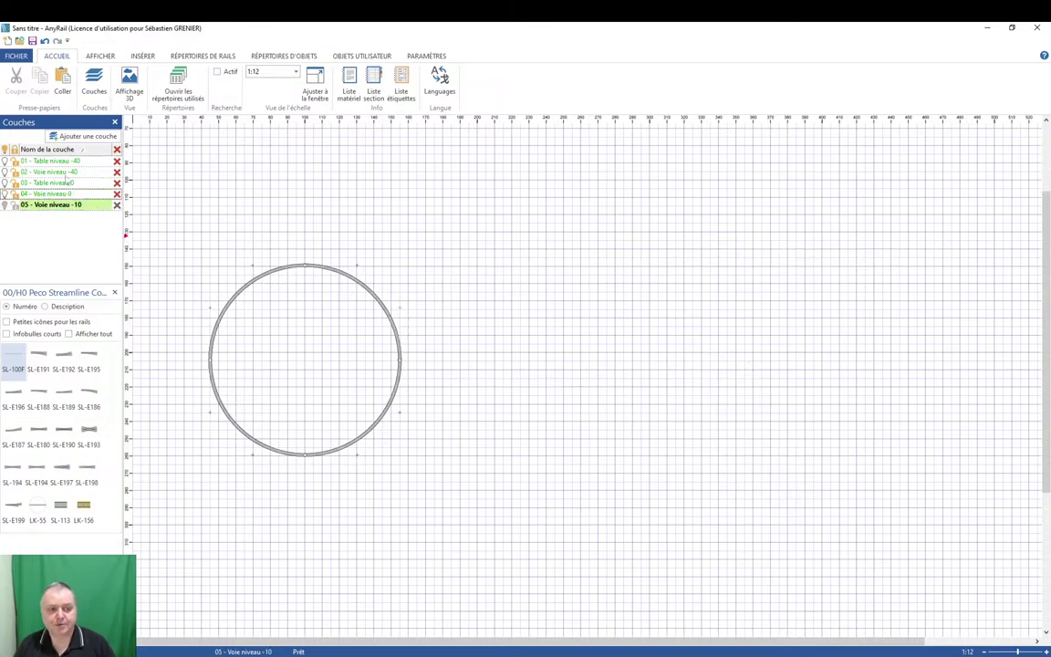
Add a new layer named 06 - Voie niveau -20.
click(84, 136)
click(56, 214)
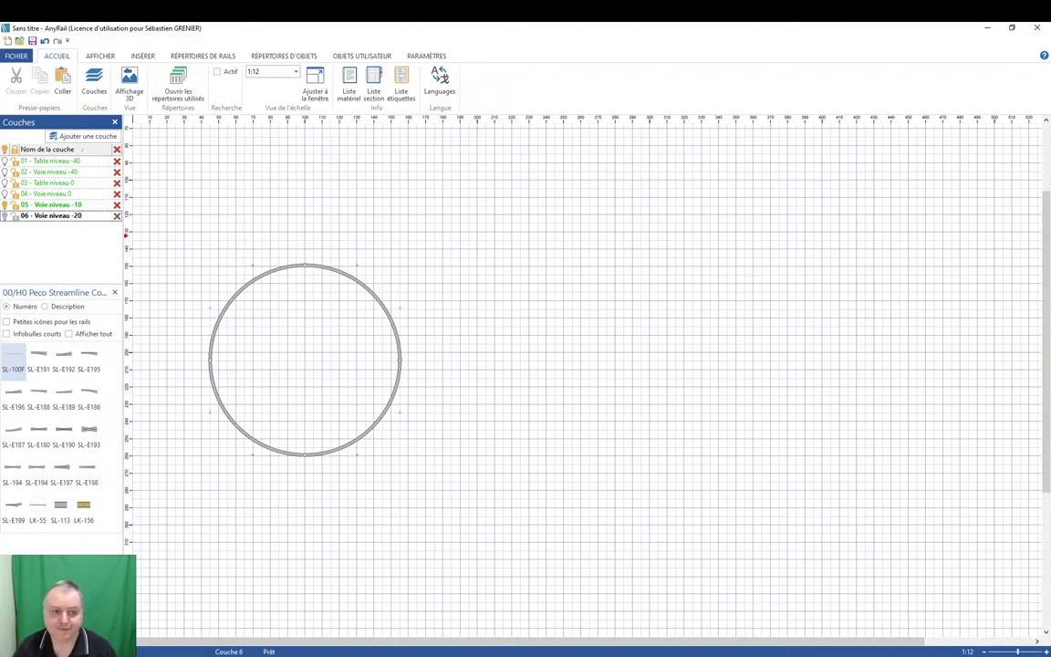
key(Return)
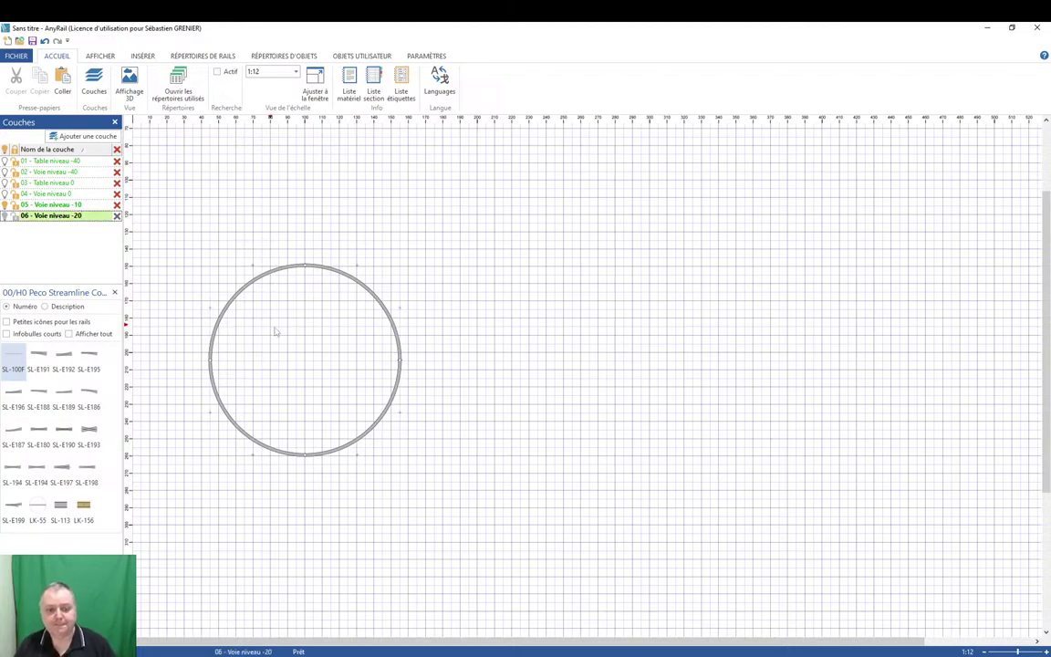
click(384, 313)
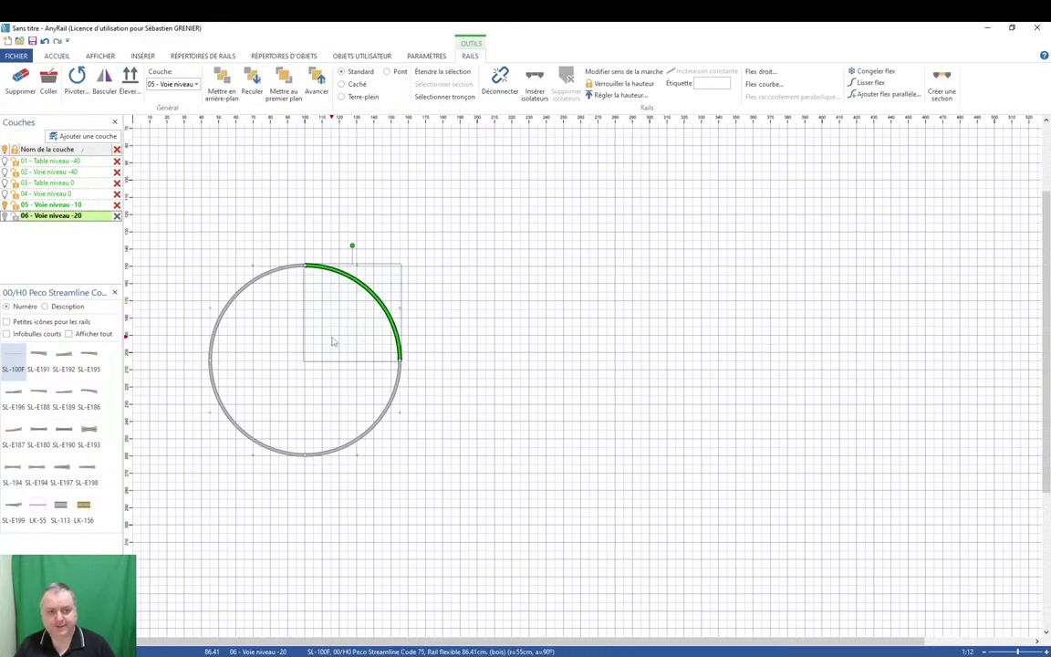
click(38, 205)
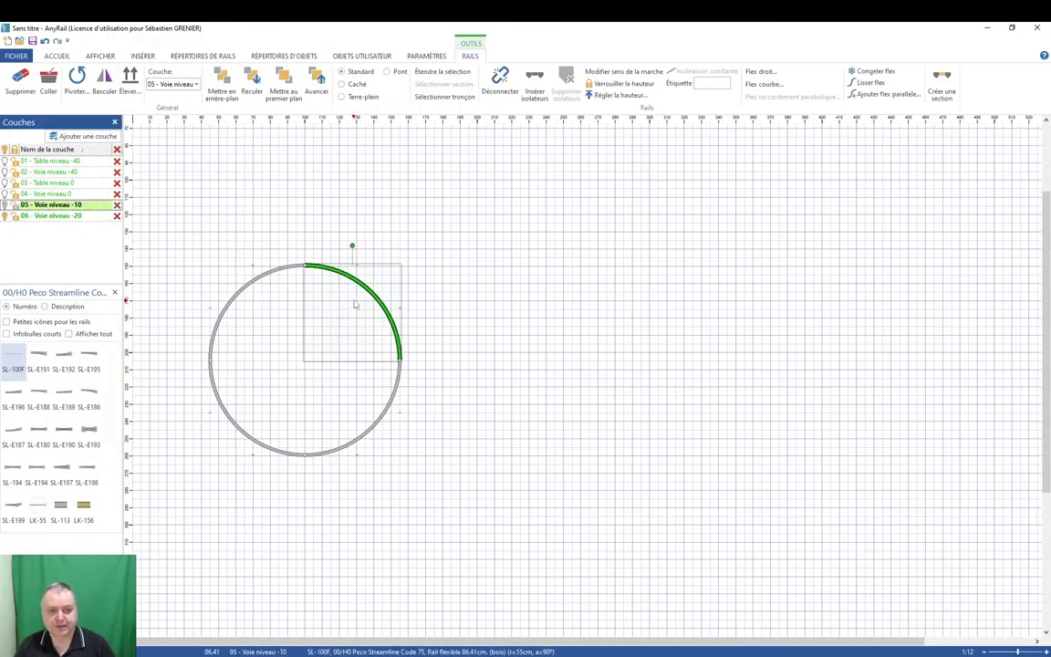
click(37, 216)
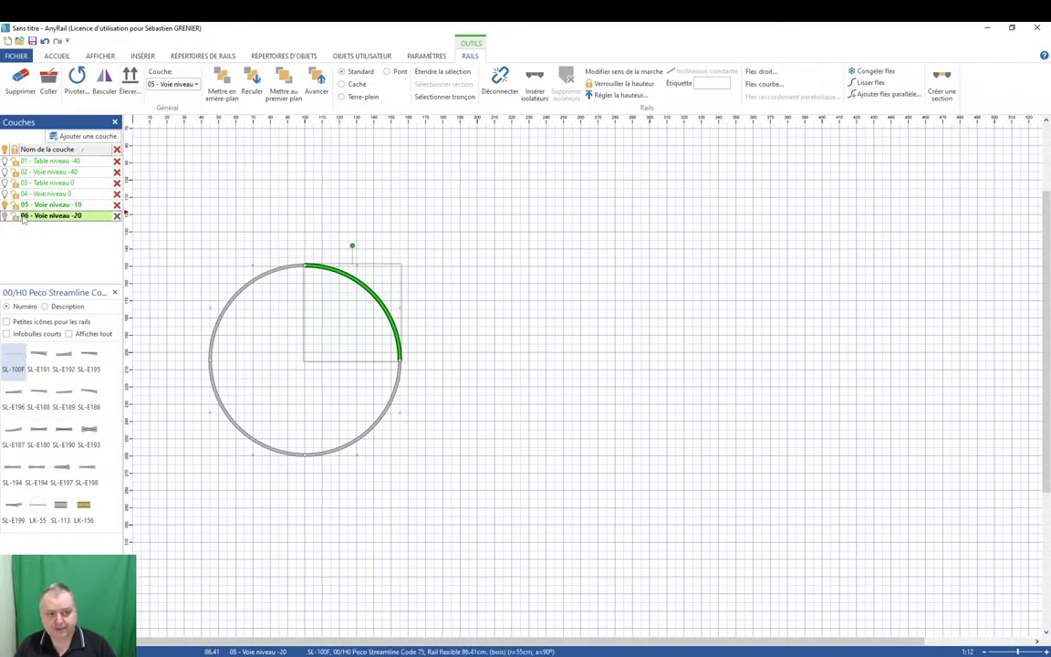
click(470, 342)
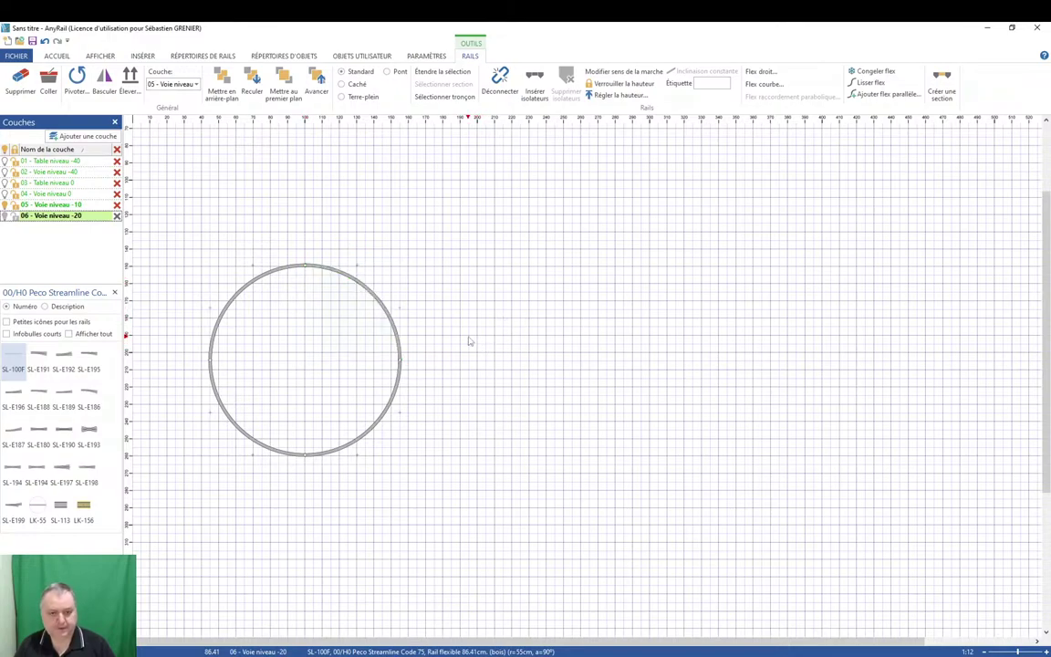
Copy the circle's upper-right quarter curve onto layer 06 - Voie niveau -20 and join it to its lower end as the next lower-right quarter.
click(68, 216)
click(375, 292)
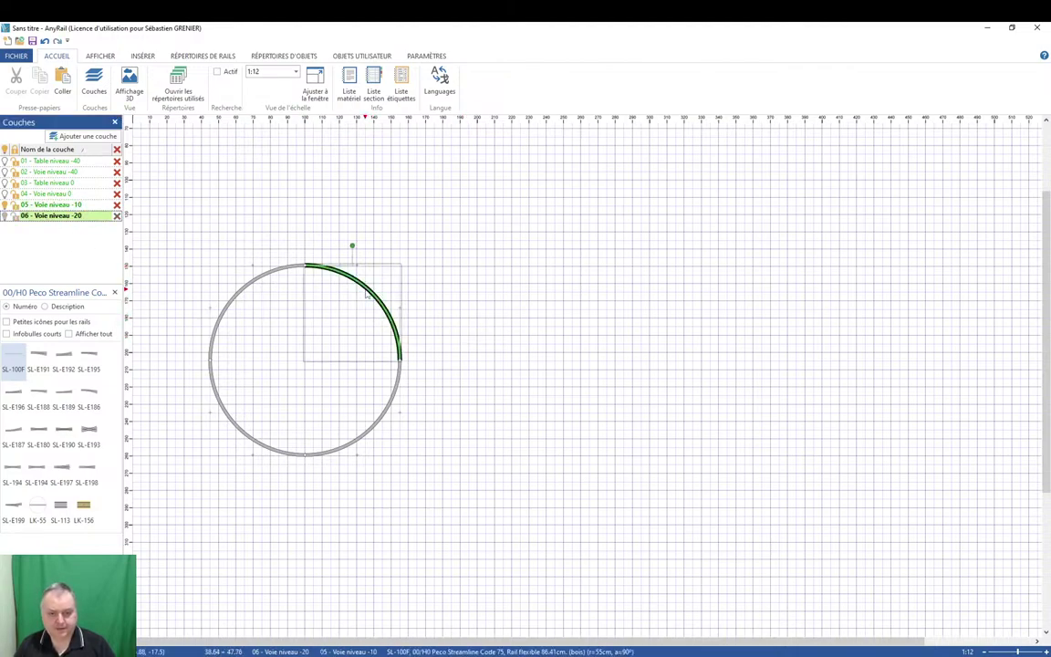
drag(374, 301, 487, 353)
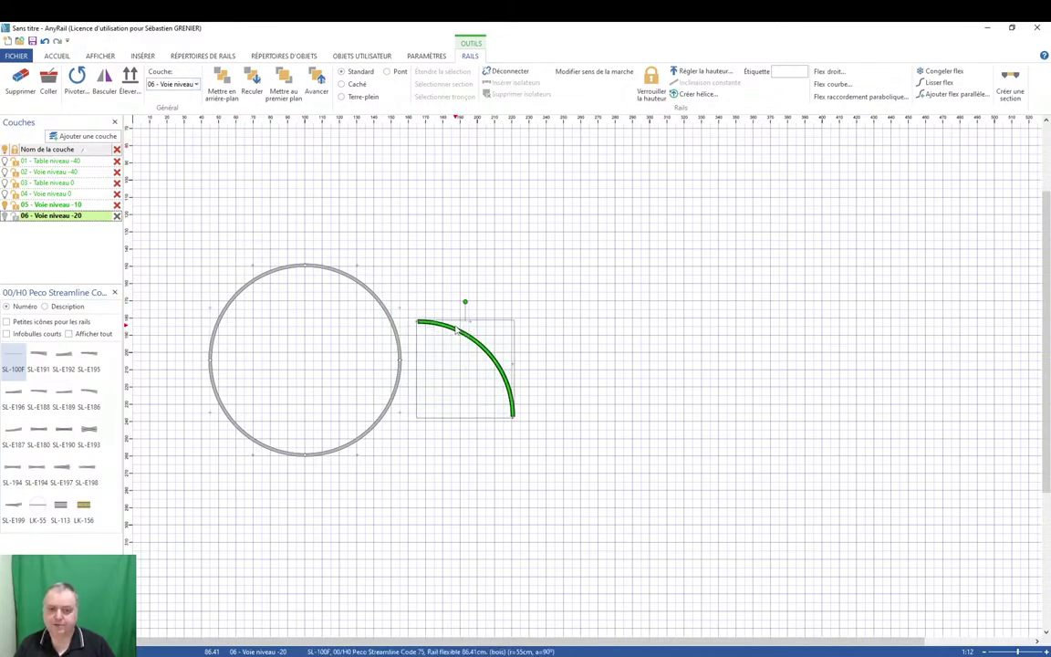
drag(448, 334, 430, 368)
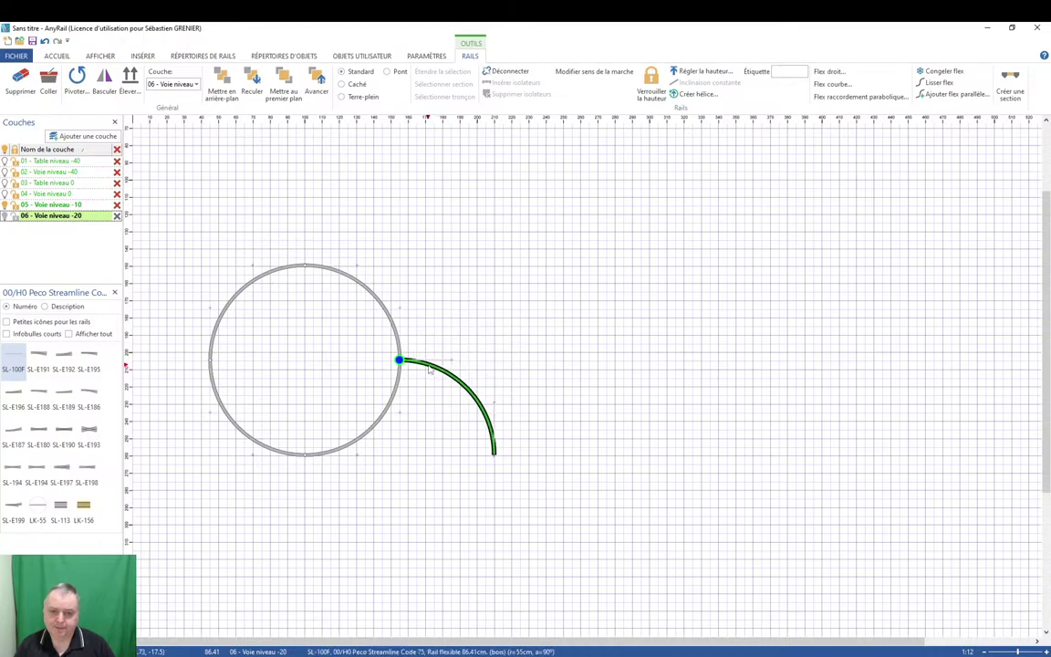
key(Delete)
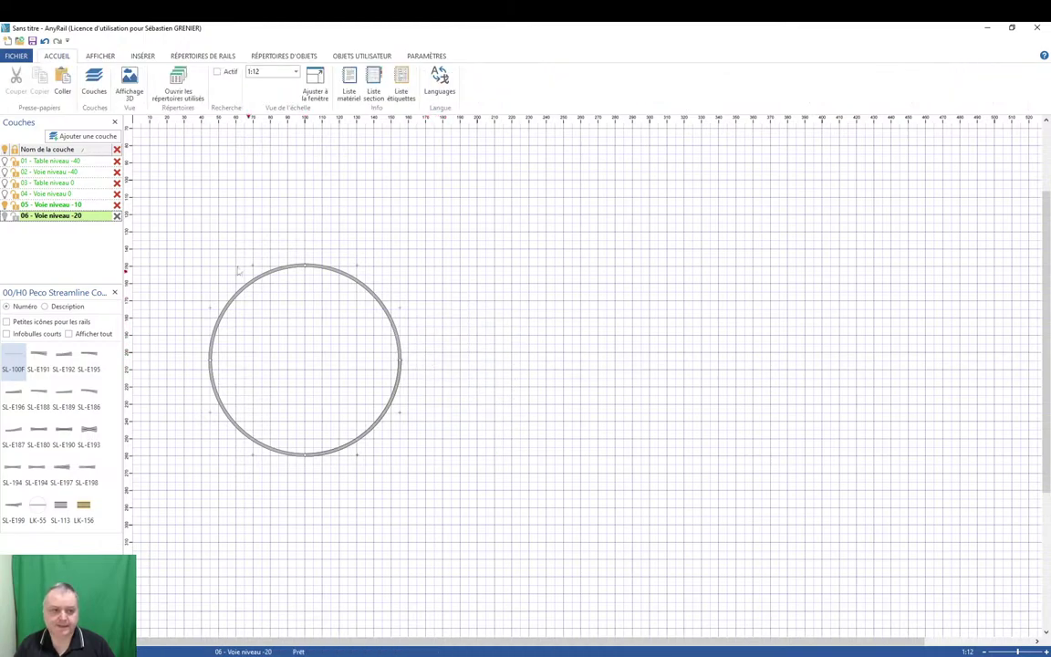
Hide layer 05 - Voie niveau -10 and complete the new circle on layer 06 with three pasted copies of the quarter curve.
click(5, 206)
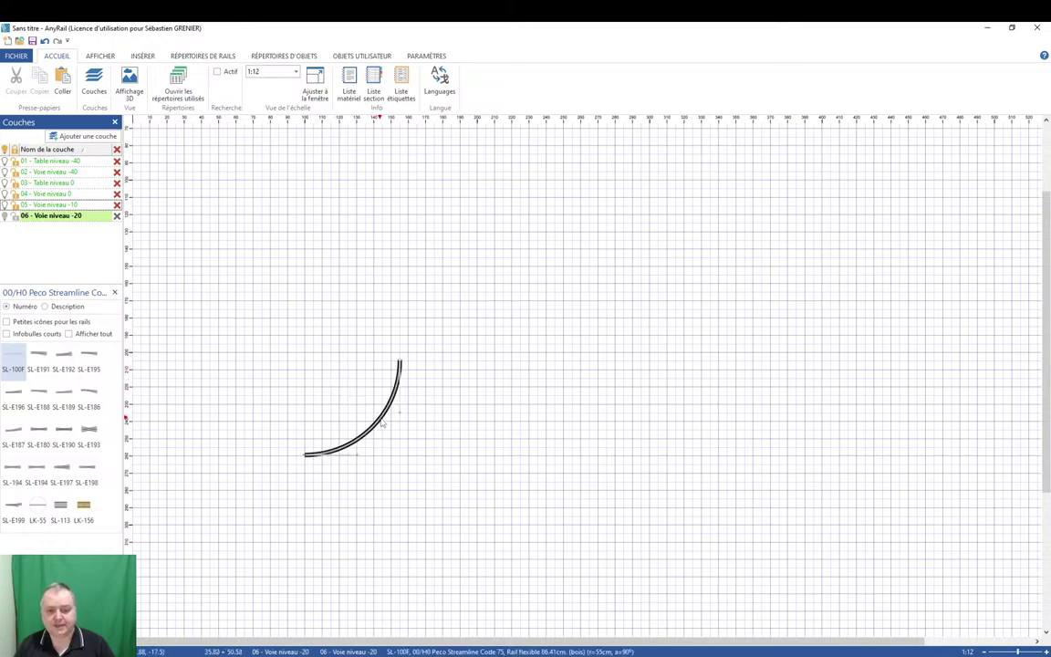
click(382, 420)
drag(392, 406, 251, 380)
key(ctrl+v)
drag(288, 346, 210, 400)
key(ctrl+v)
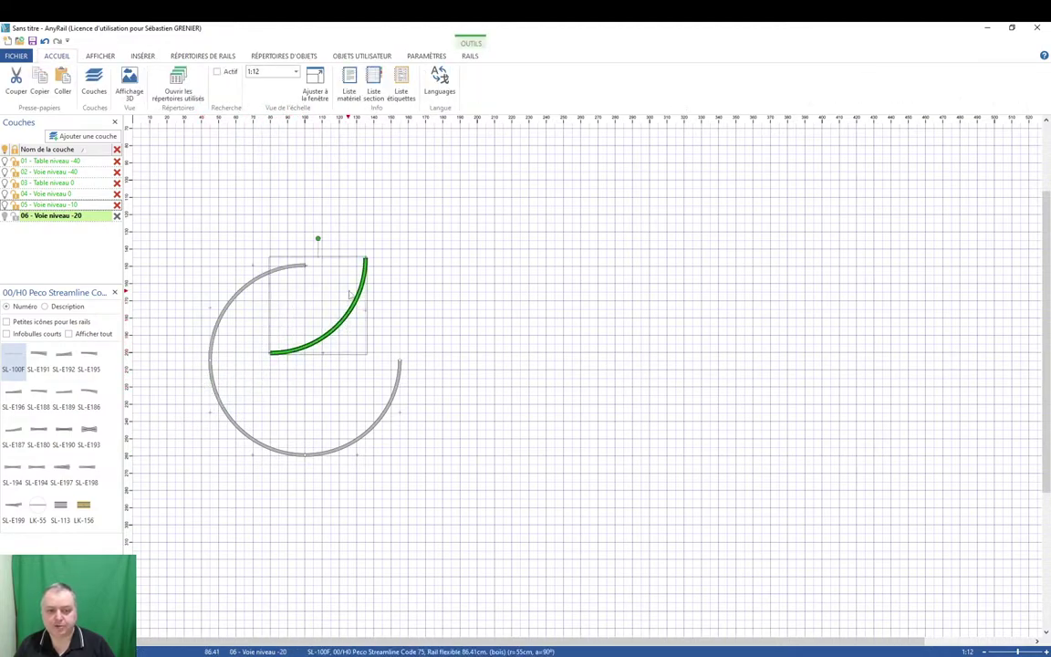
drag(346, 274, 307, 297)
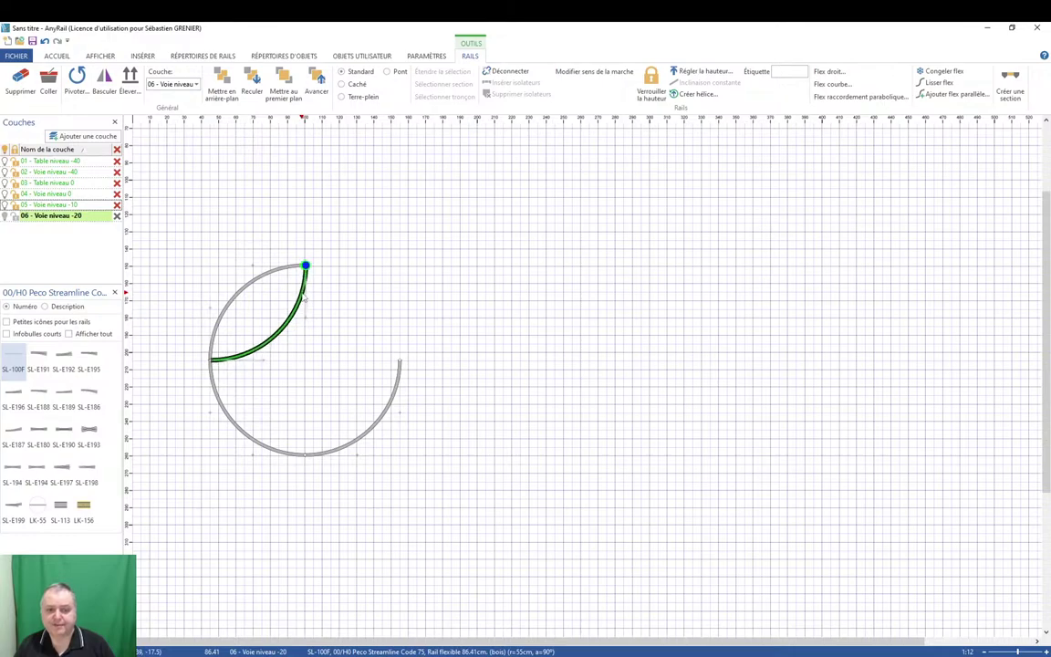
click(416, 292)
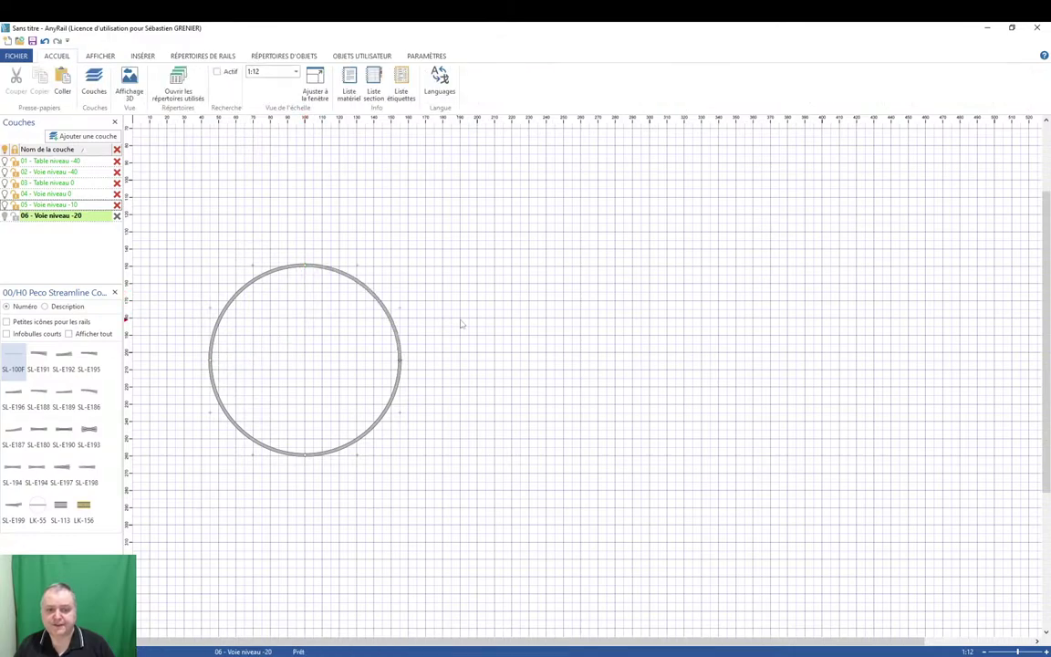
Set the height of the new circle's lower-right quarter track to -20.
click(389, 410)
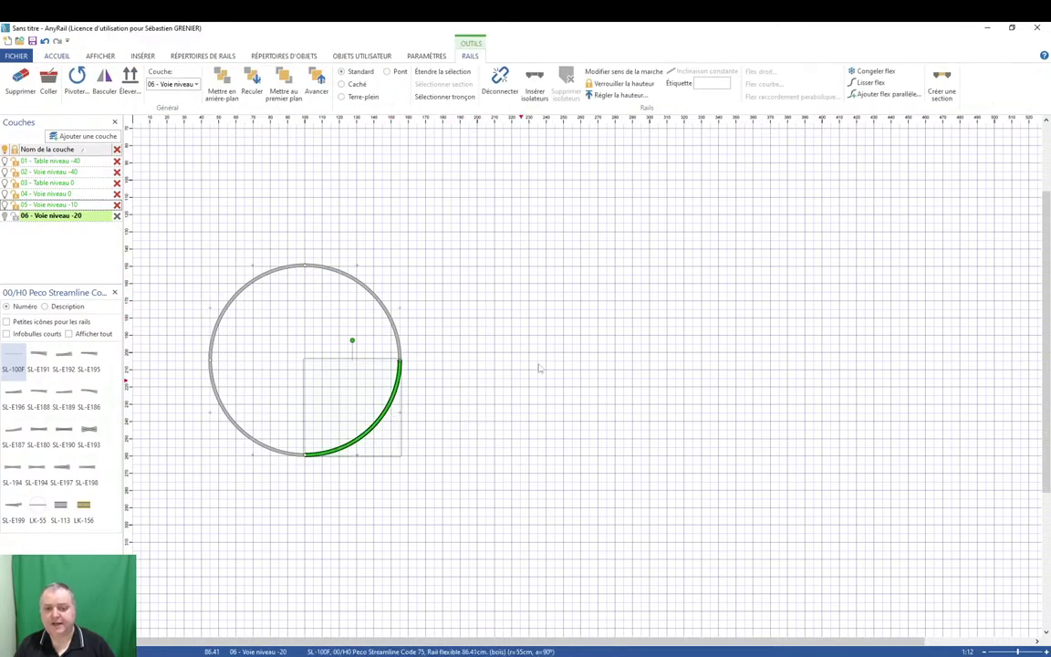
click(621, 95)
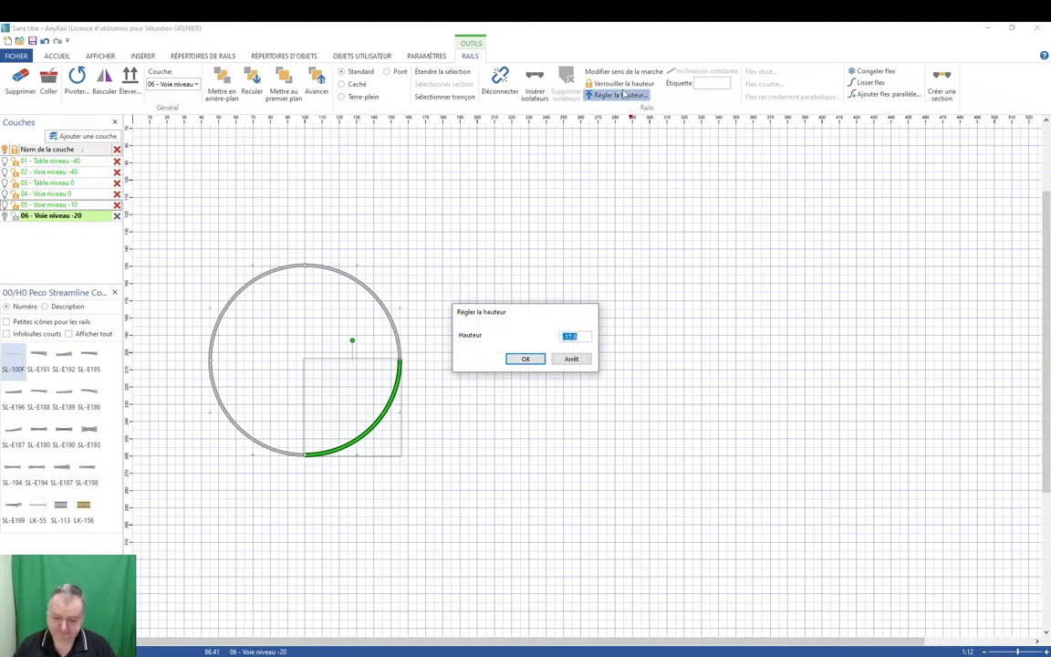
text(-20)
key(Return)
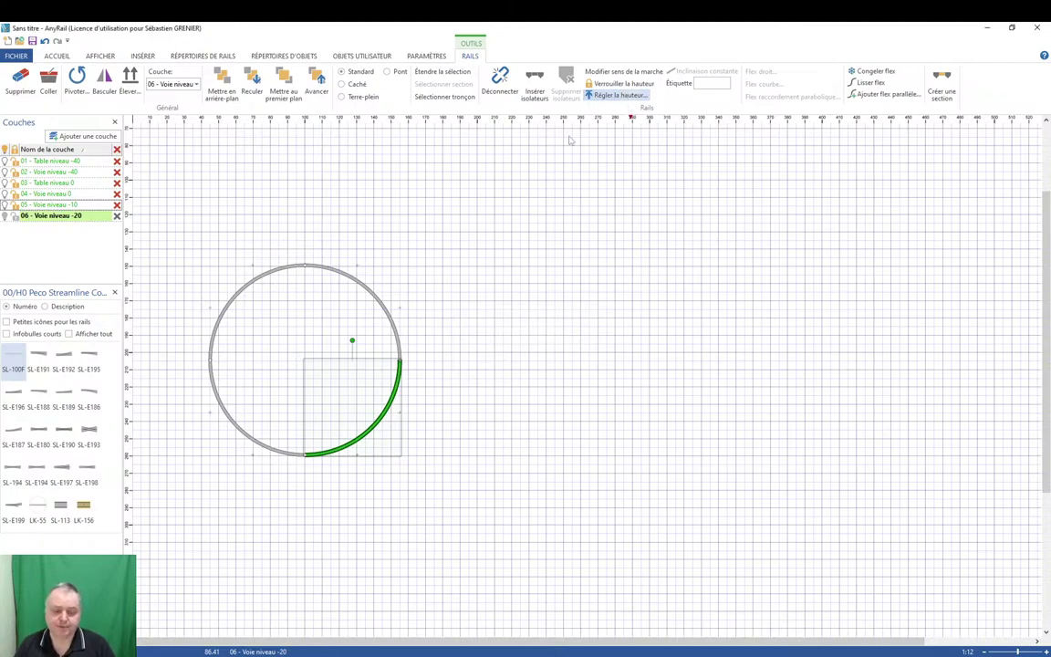
Set the height of the new circle's lower-left quarter track to -22,5.
click(239, 428)
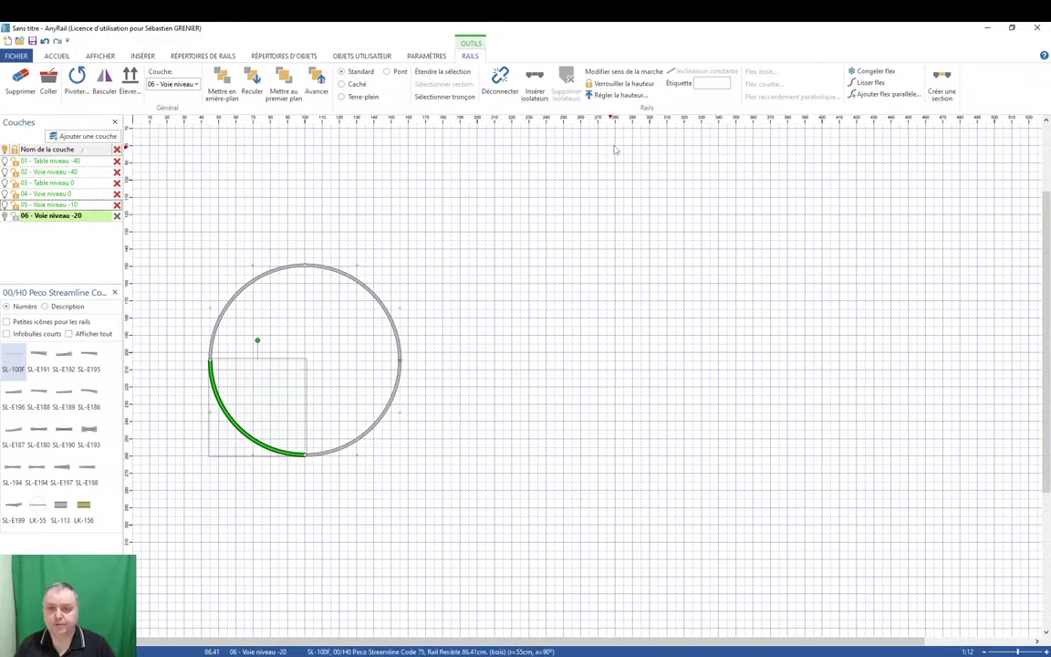
click(621, 95)
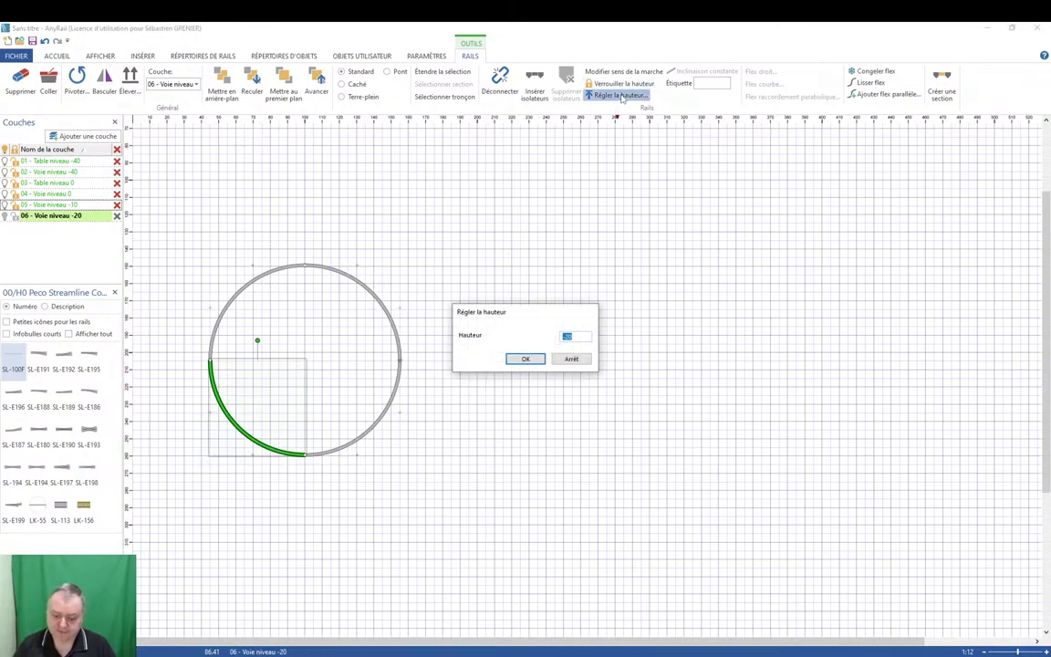
text(-)
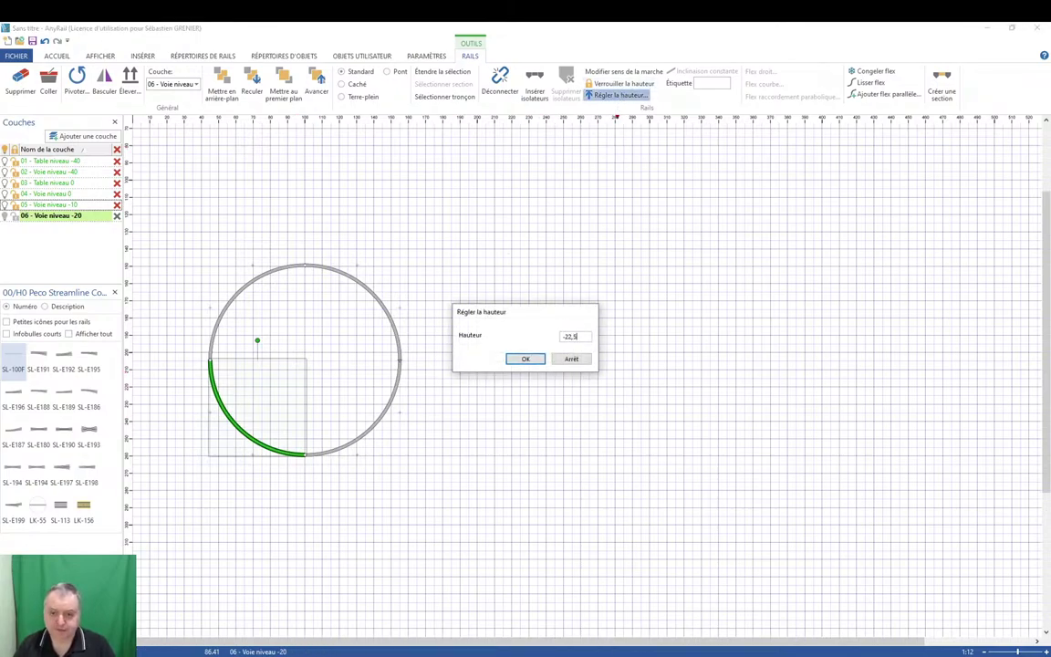
key(Return)
Set the height of the circle's upper-left quarter track to -25.
click(301, 262)
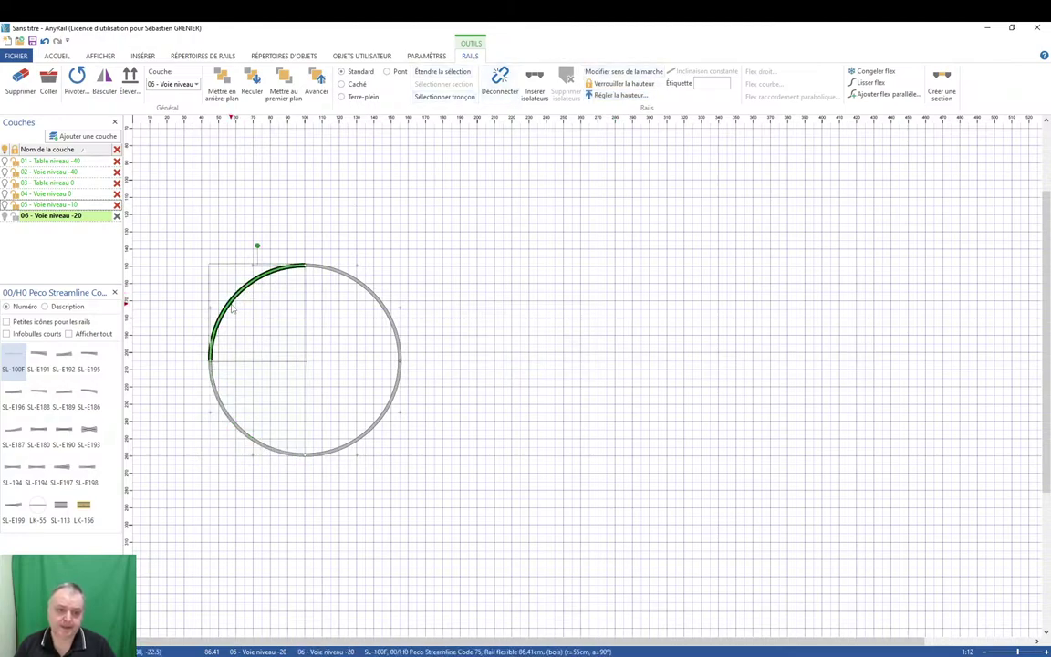
click(604, 96)
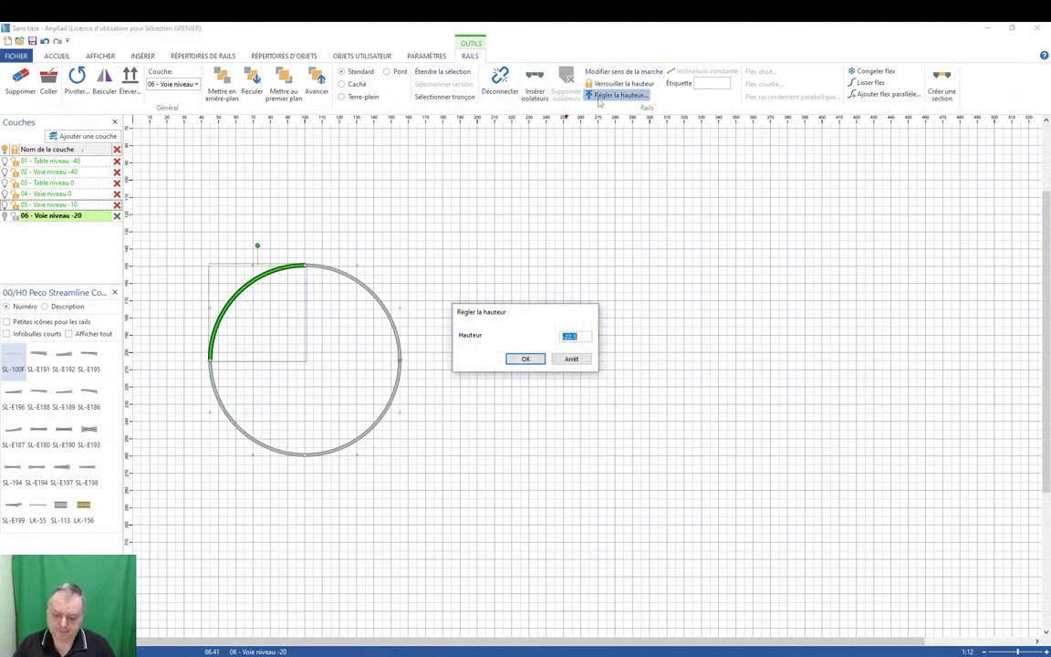
text(-)
key(Return)
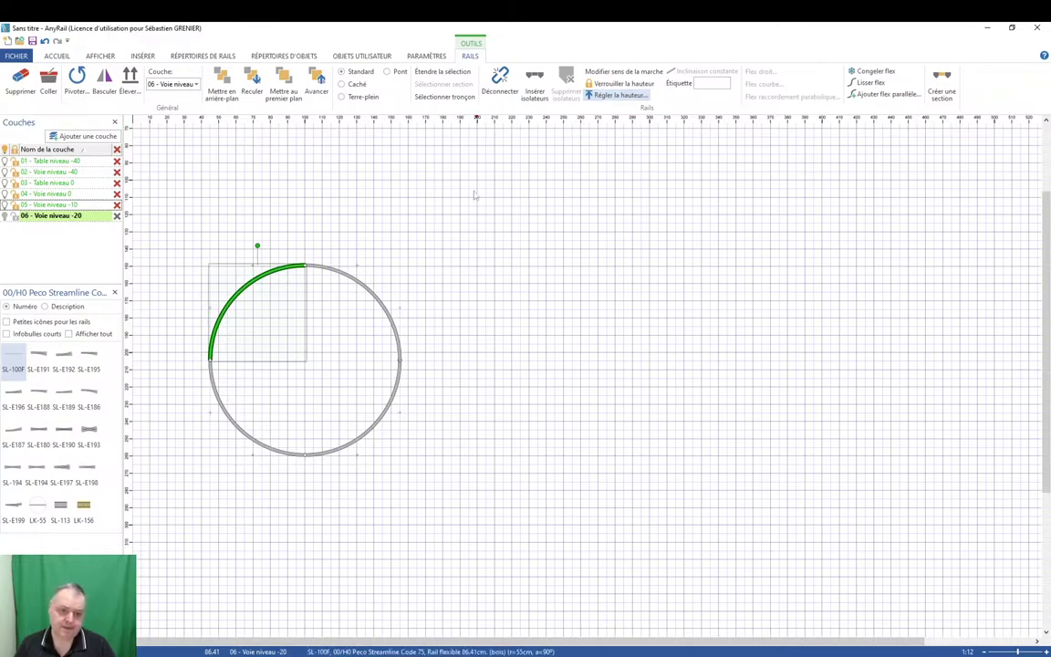
Set the height of the circle's upper-right quarter track to -27,5.
click(339, 270)
click(616, 95)
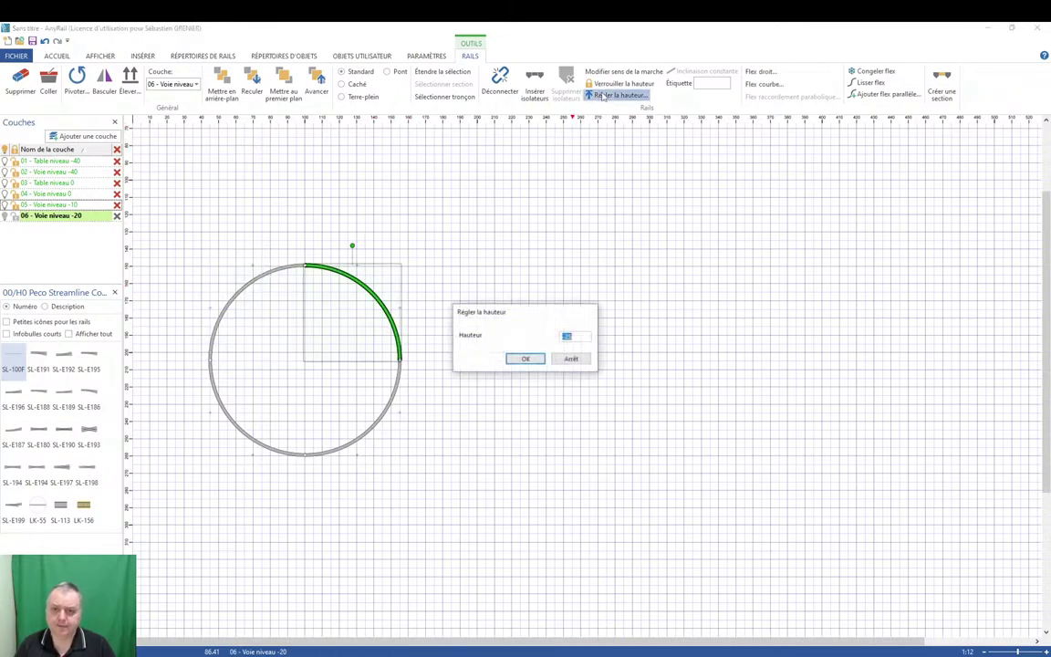
text(-27,)
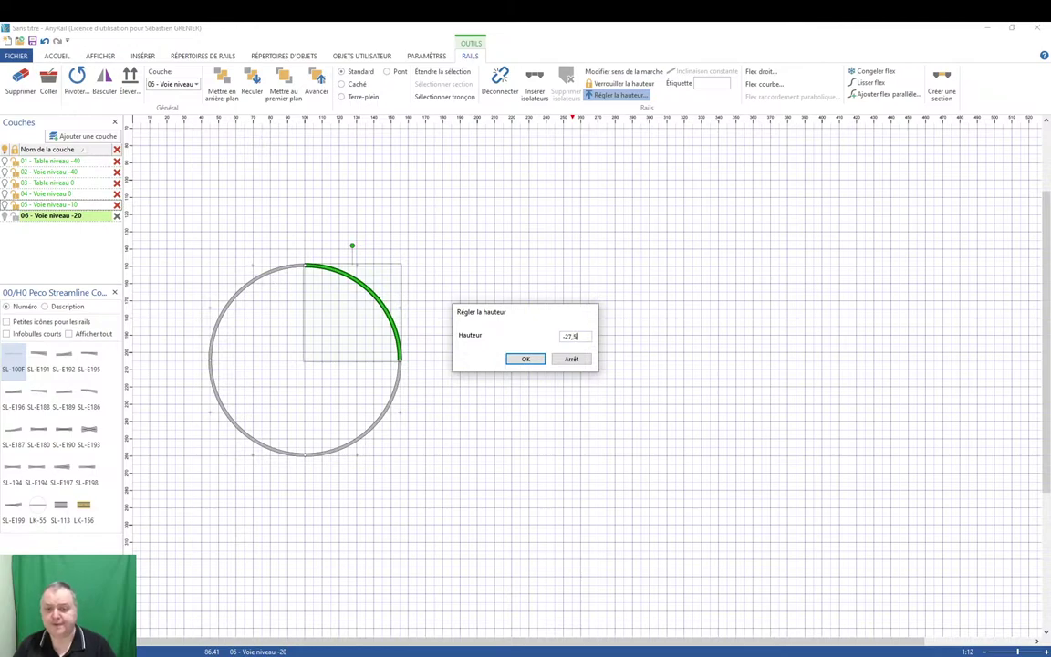
key(Return)
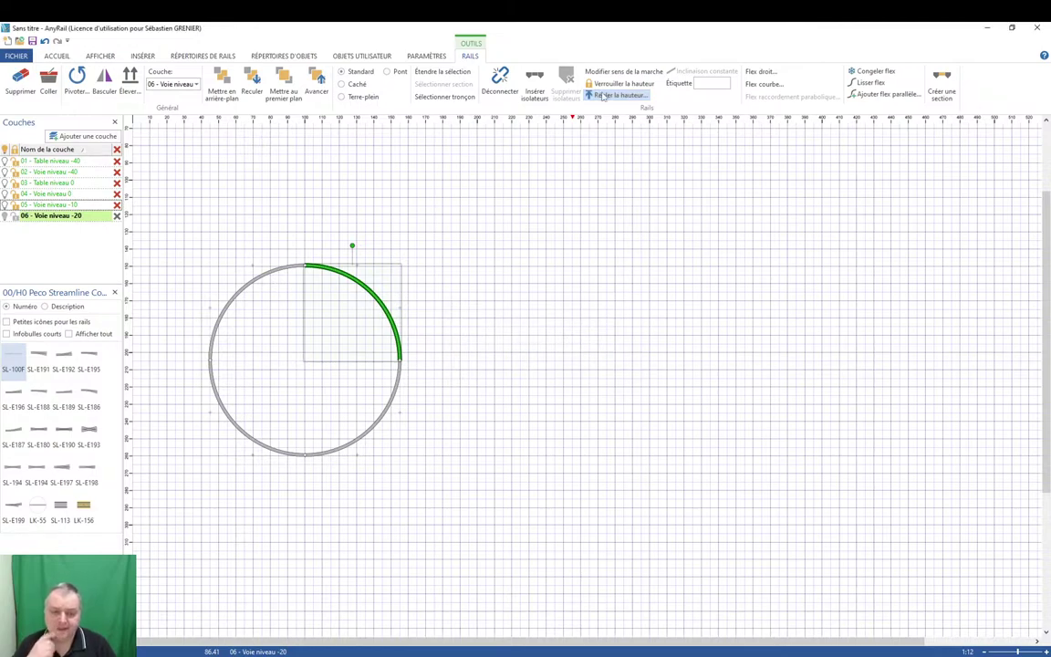
Show all layers and examine the stacked helix turns from the side in 3D, returning to the 2D plan.
click(459, 305)
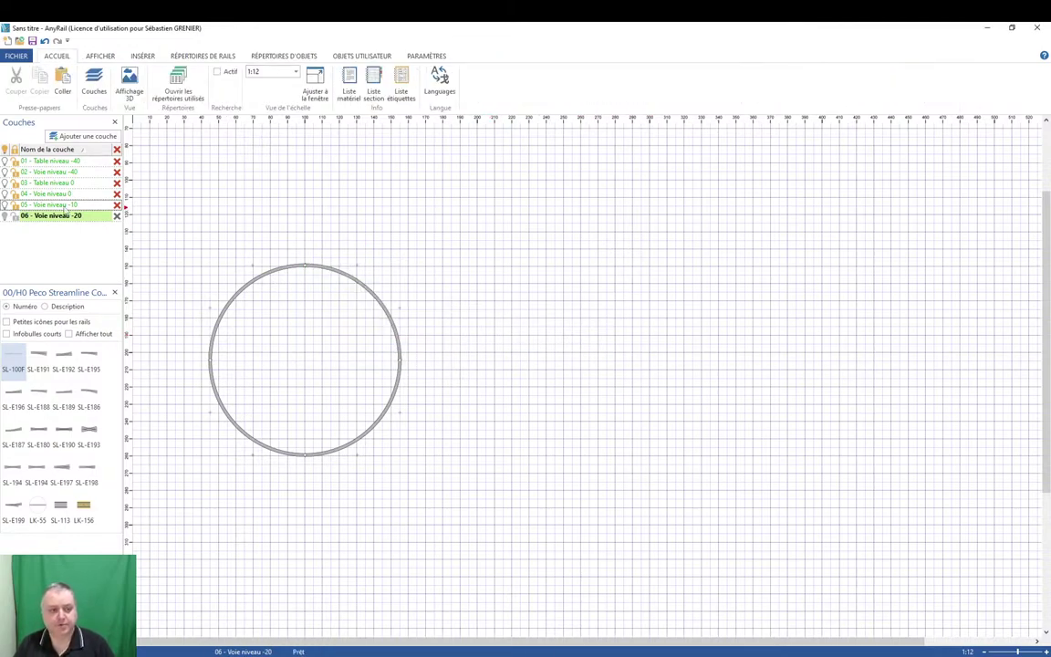
click(4, 148)
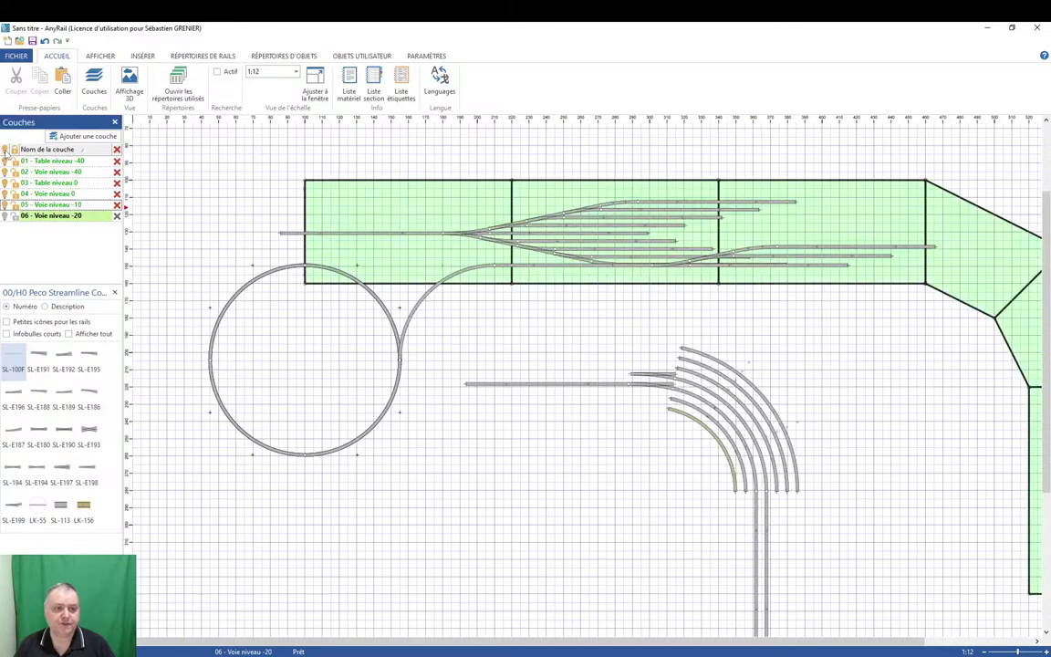
click(129, 84)
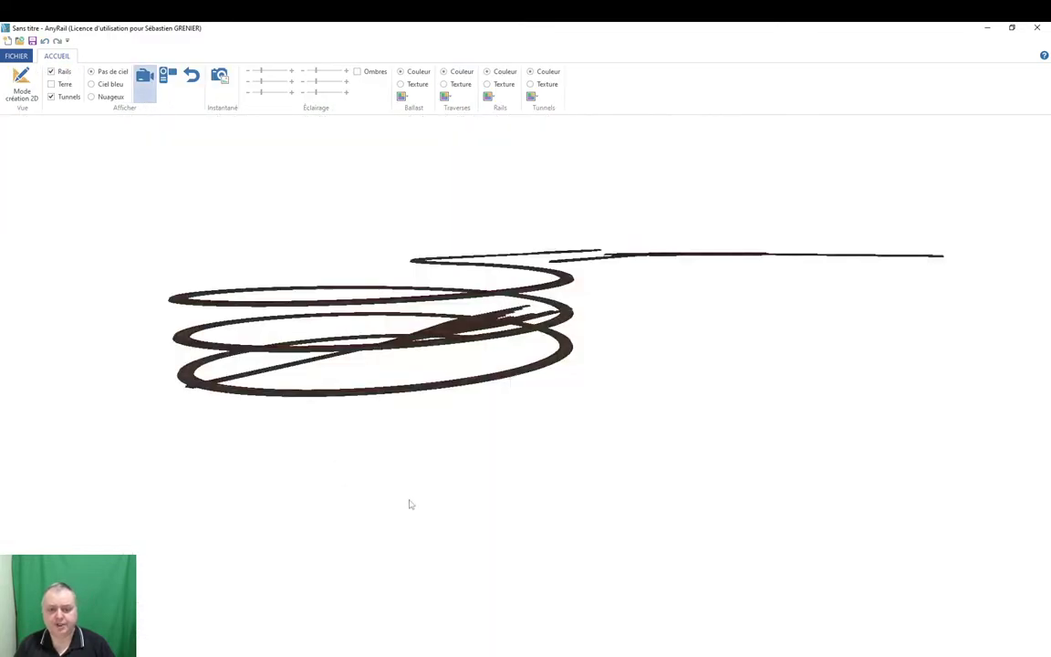
drag(330, 454, 264, 463)
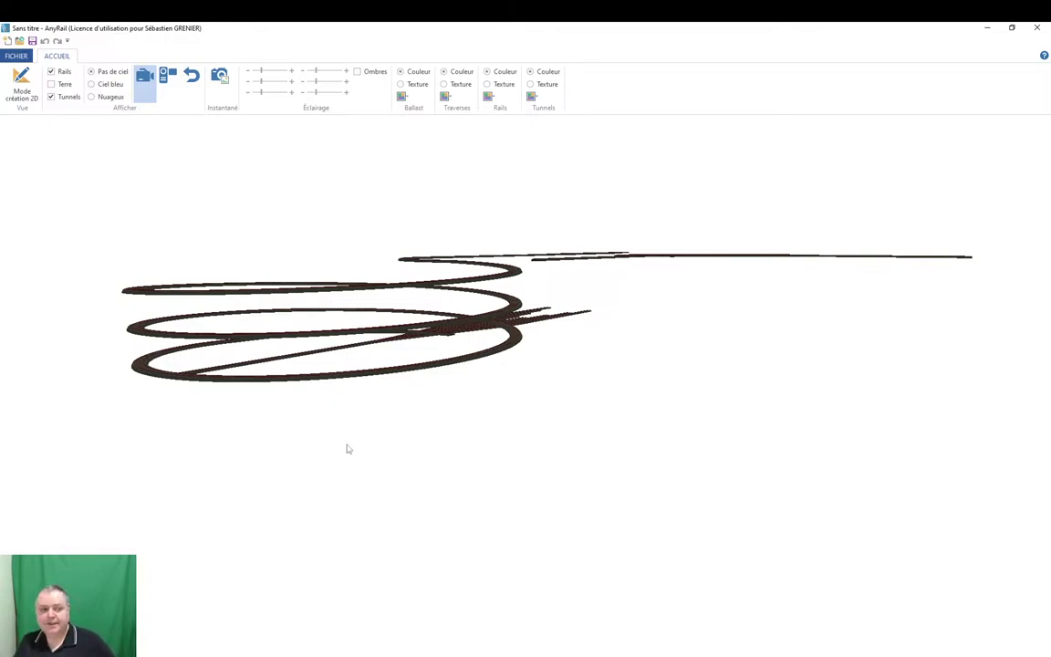
click(22, 84)
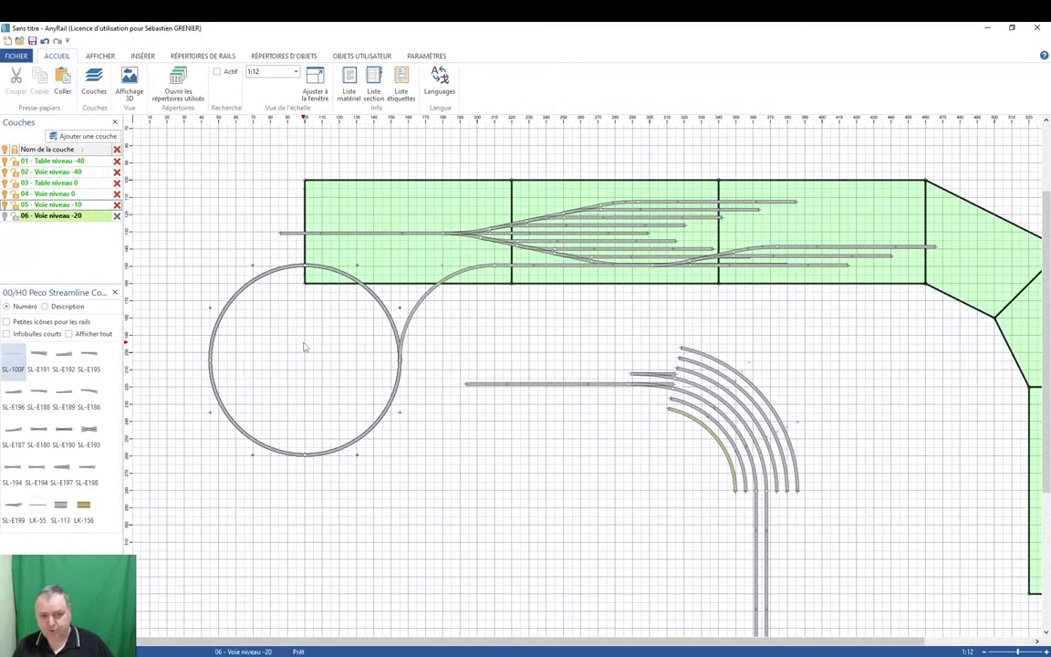
Hide layers 04 - Voie niveau 0 and 05 - Voie niveau -10 and add a parallel flex 6 outside the circle's upper-left quarter (Gauche).
click(4, 193)
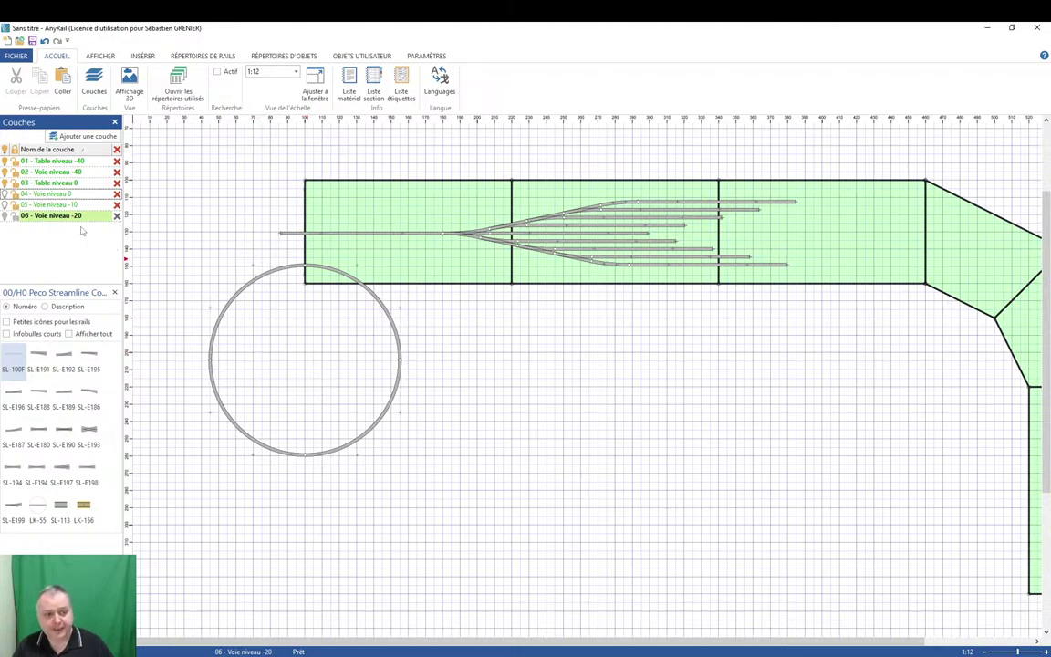
click(230, 312)
right_click(230, 312)
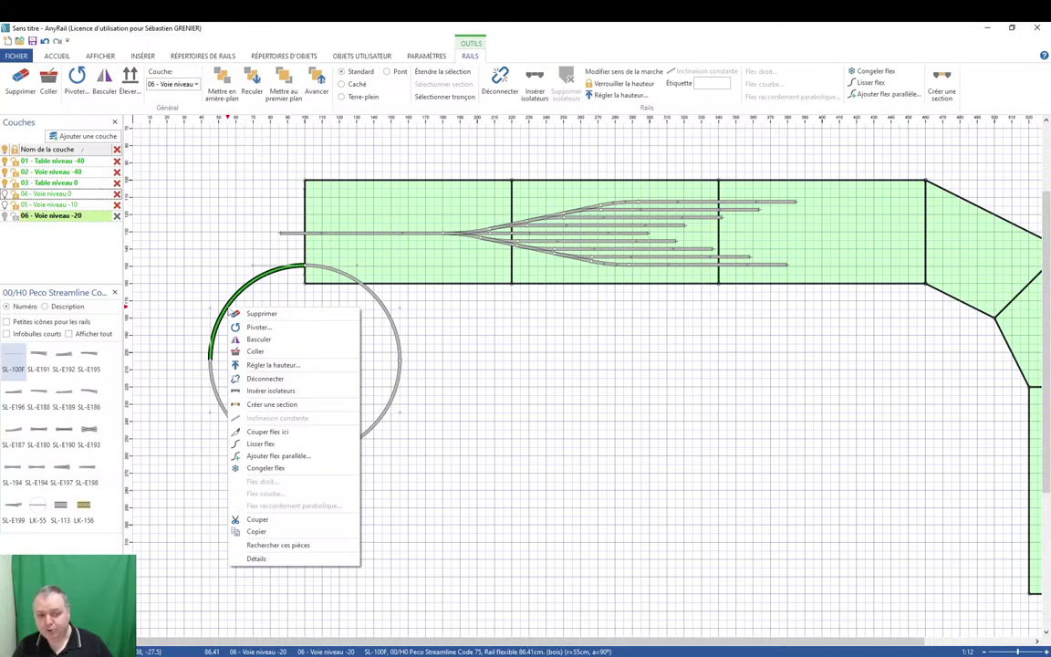
click(278, 455)
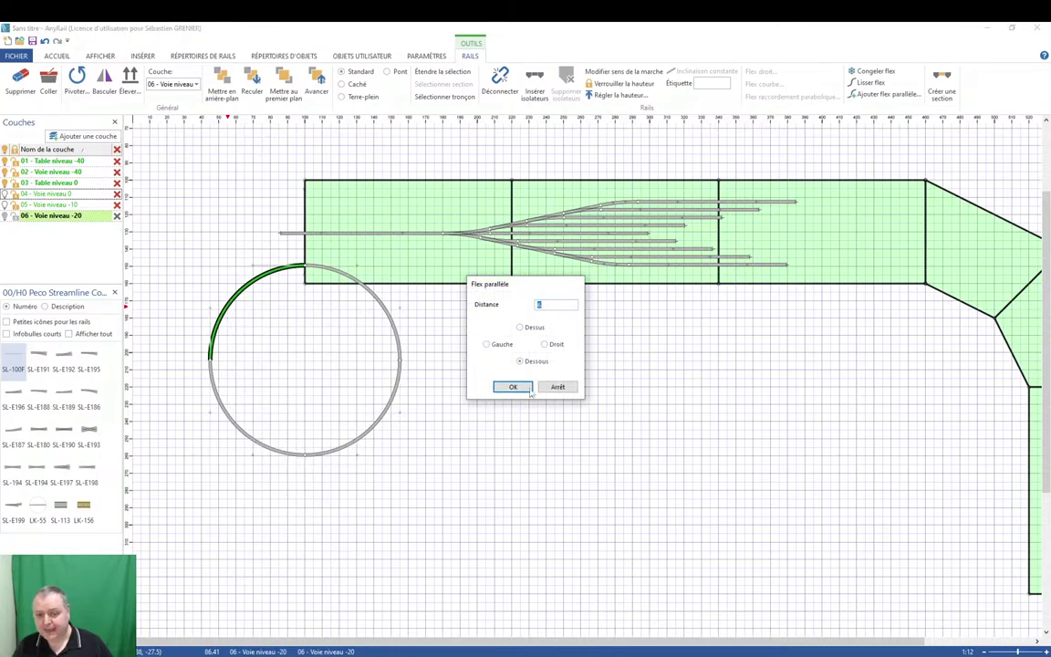
click(486, 344)
click(513, 387)
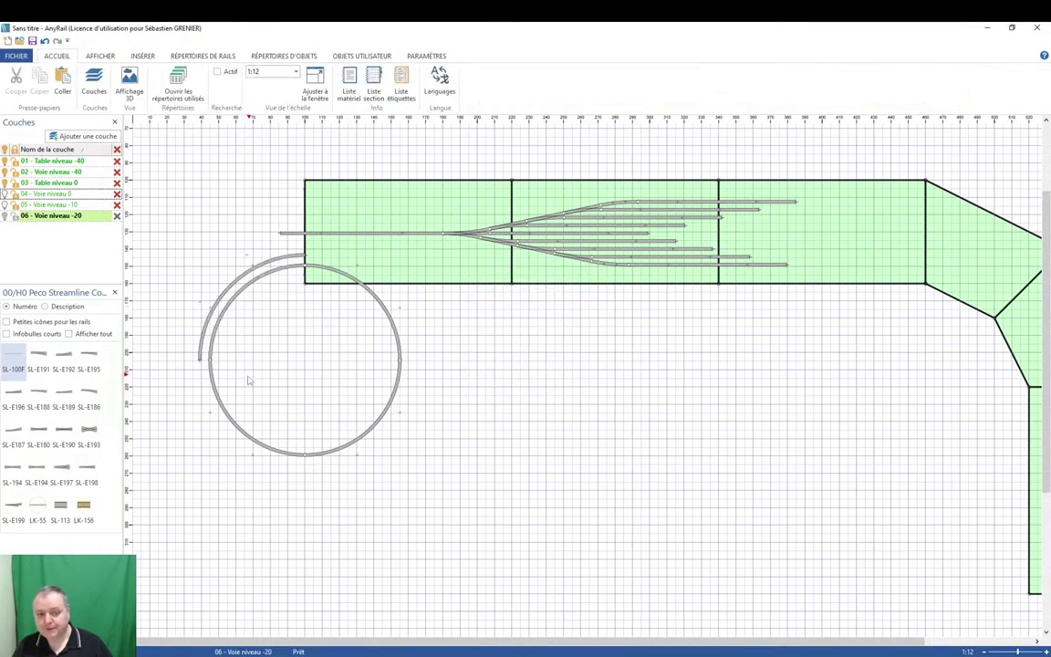
Complete the outer circle with parallel flexes at distance 6 outside the lower-left (Gauche), lower-right and upper-right (Droit) quarters.
click(221, 406)
right_click(221, 406)
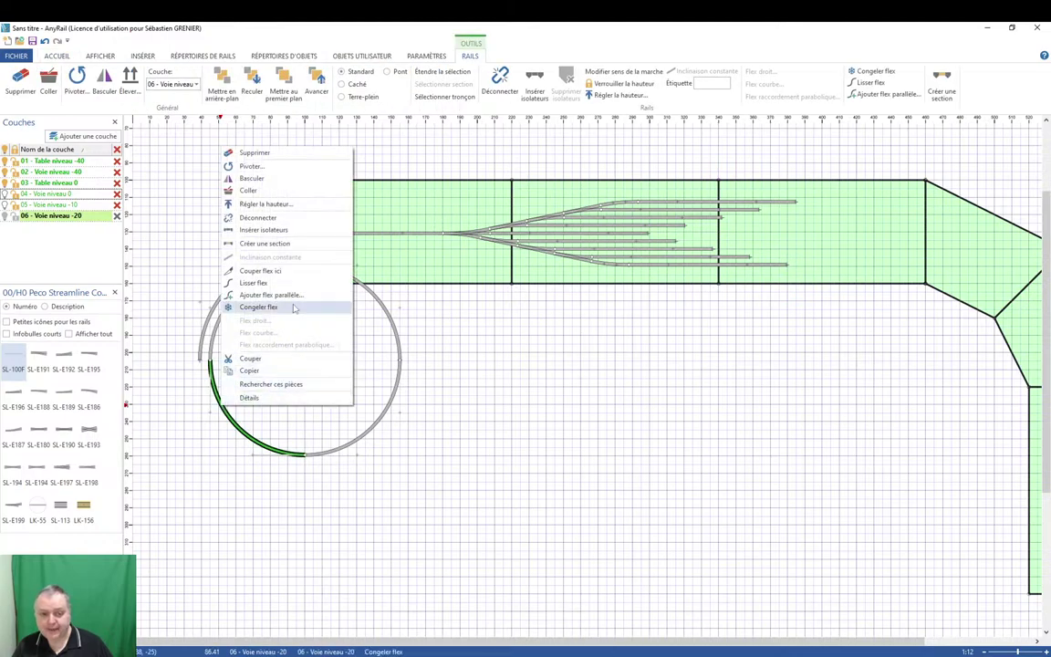
click(291, 296)
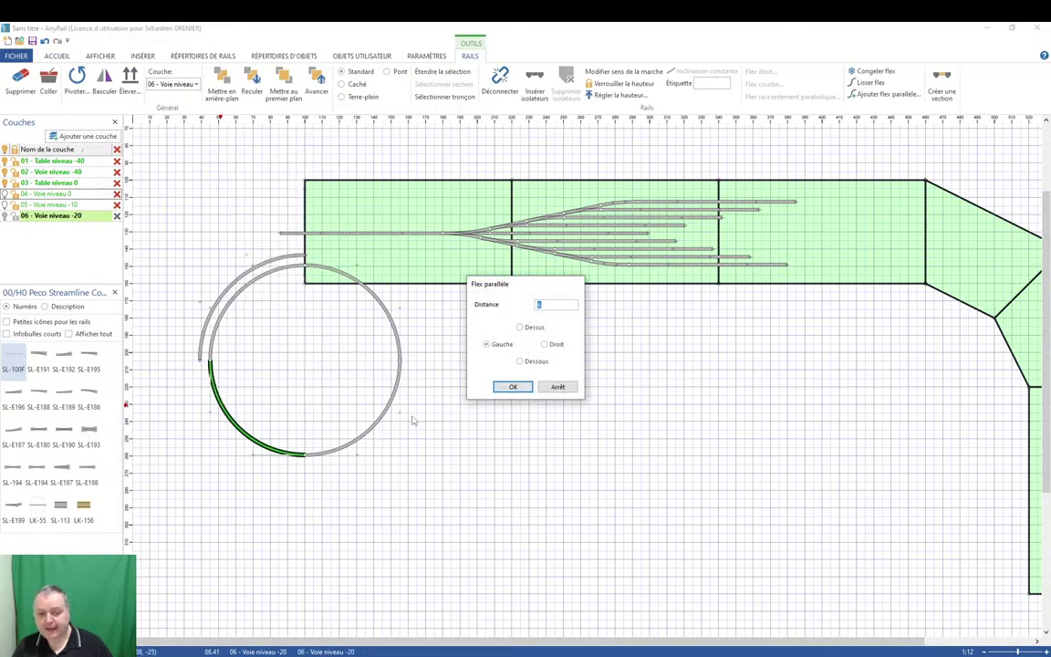
click(512, 386)
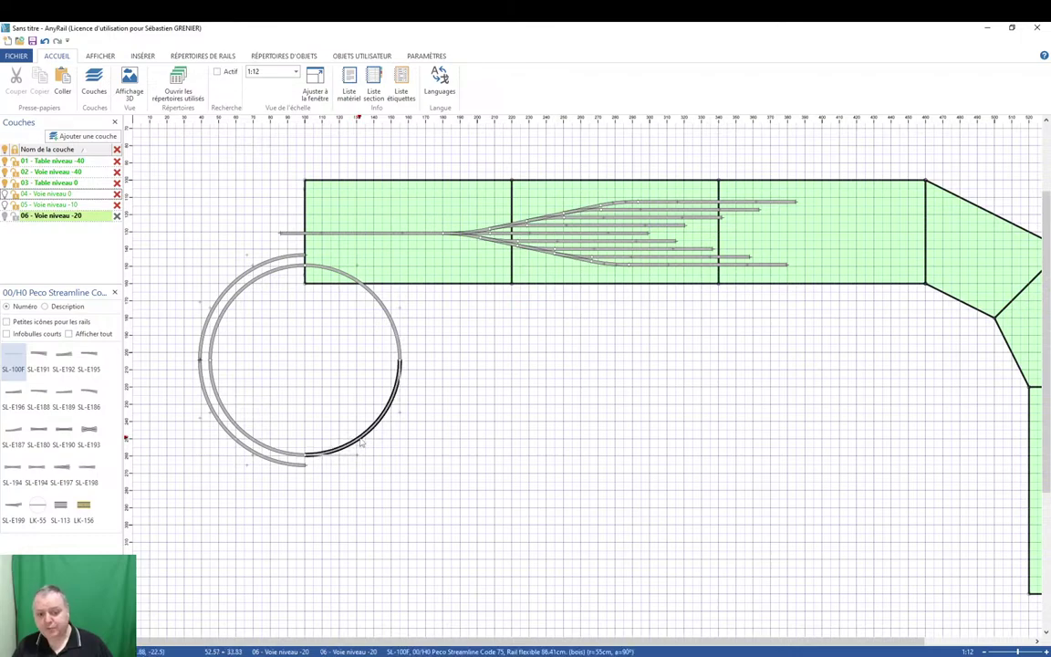
right_click(361, 442)
click(402, 327)
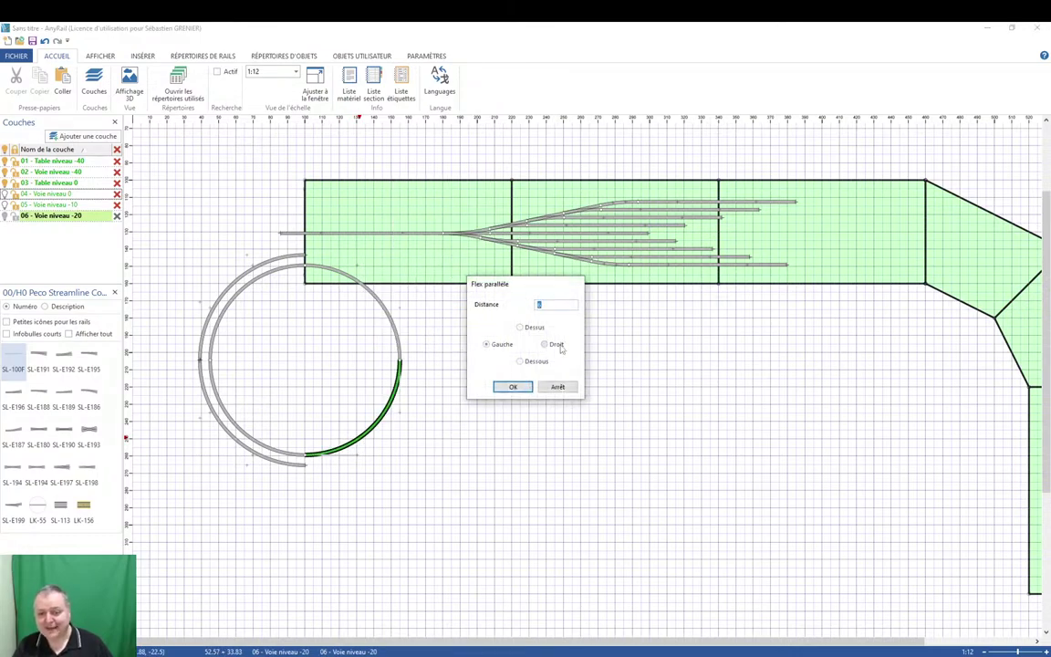
click(512, 387)
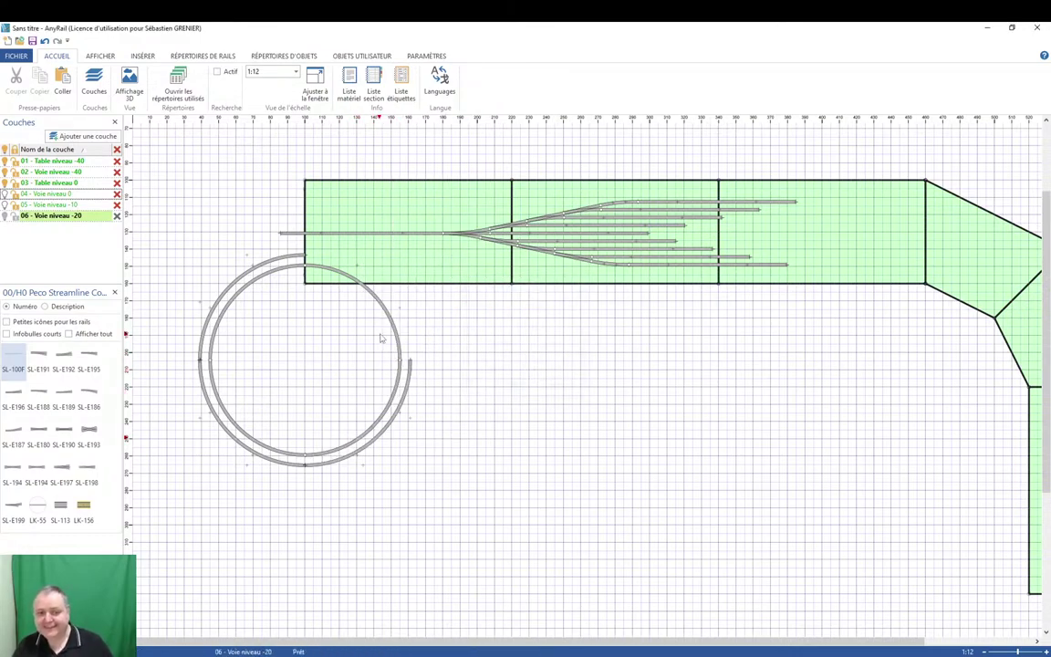
click(361, 292)
right_click(392, 322)
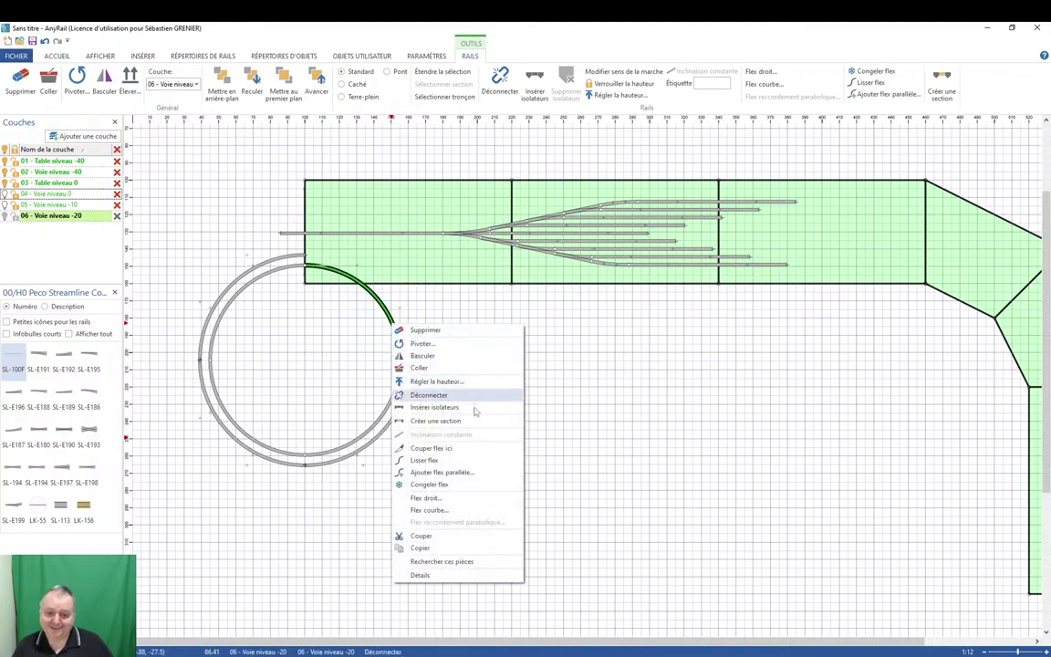
click(442, 472)
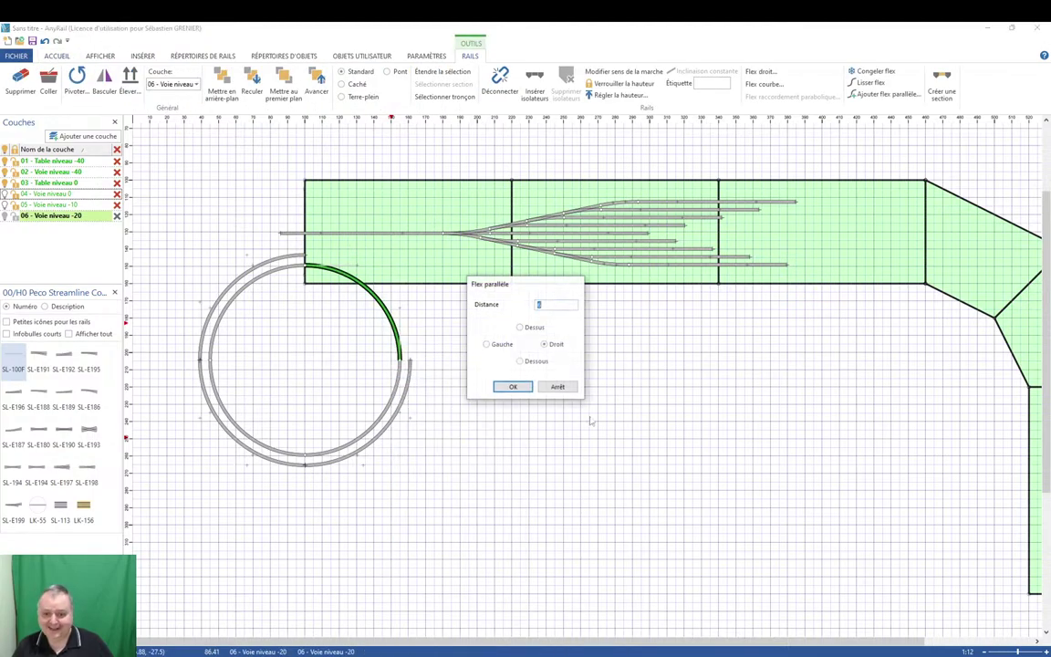
click(513, 387)
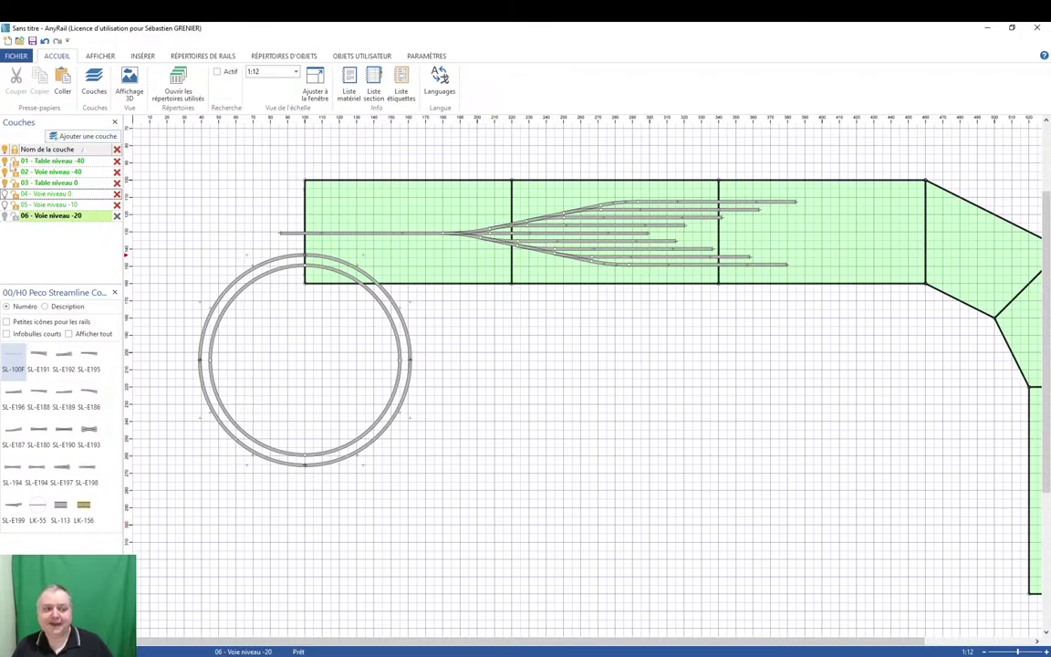
Show all layers and inspect the new outer circle around the lowest helix turn in 3D from several angles, returning to 2D.
click(6, 148)
click(128, 80)
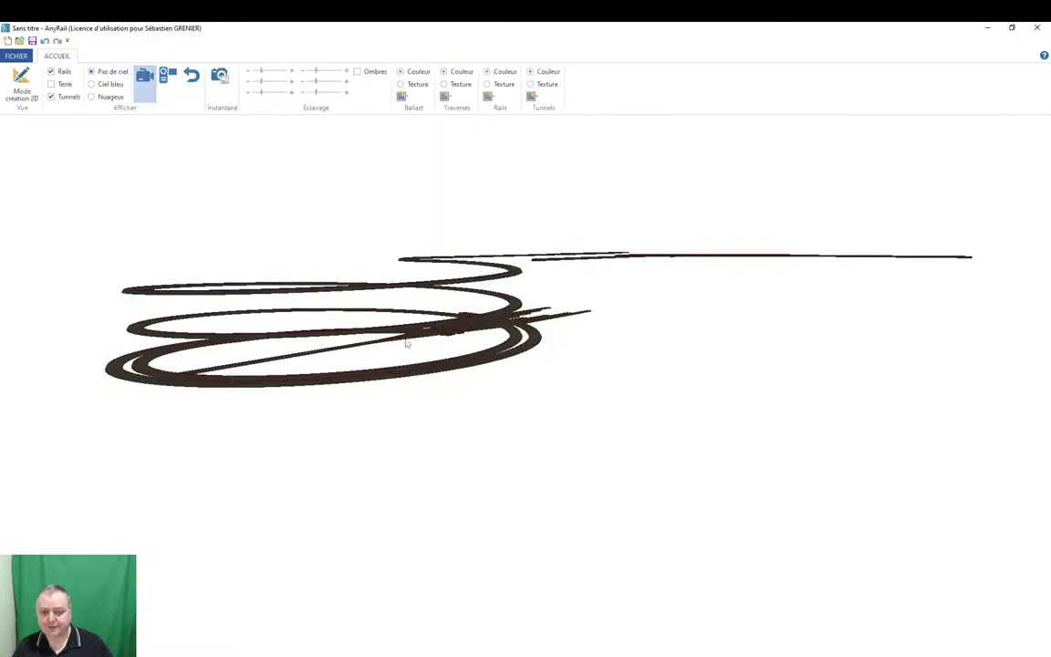
drag(337, 435, 574, 440)
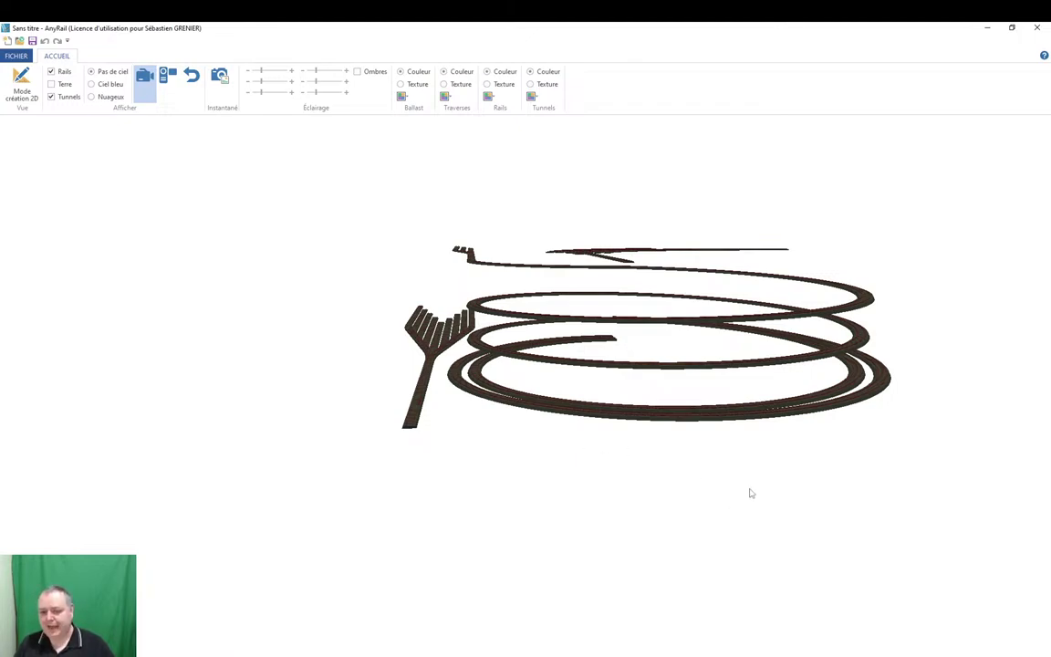
drag(675, 440, 616, 485)
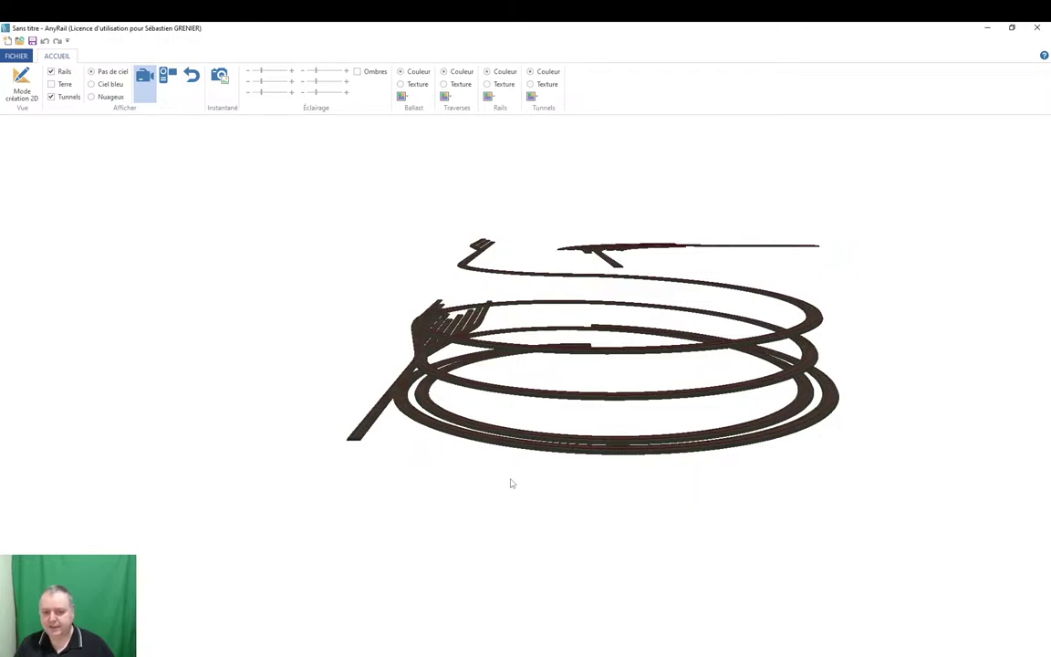
click(21, 87)
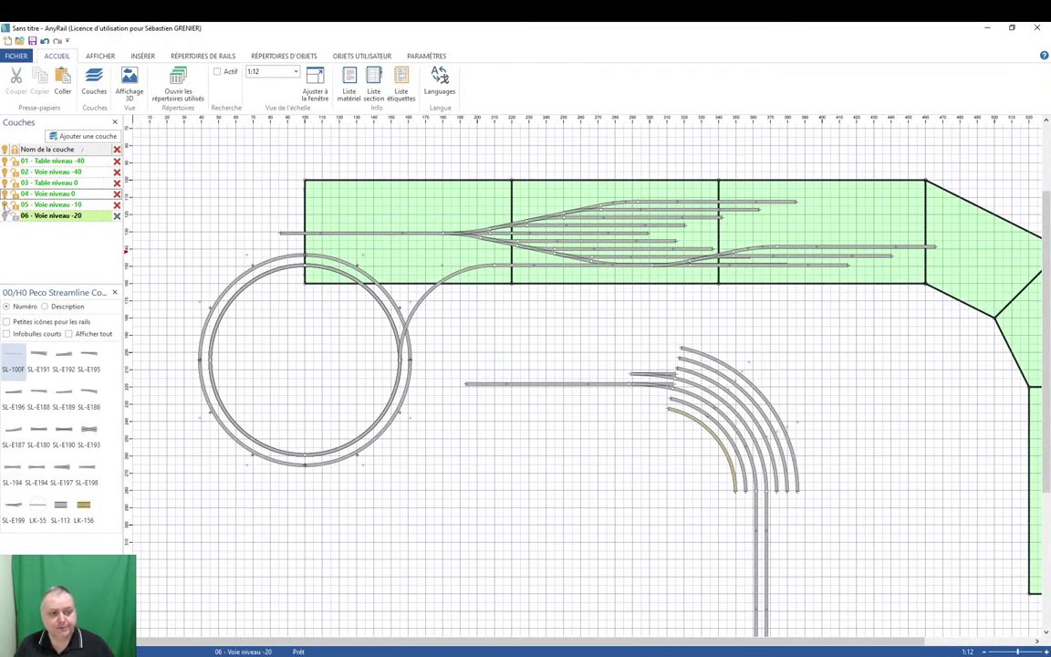
Hide every layer except 06 - Voie niveau -20, disconnect the outer circle's upper-left quarter and move it clear of the circle.
click(5, 149)
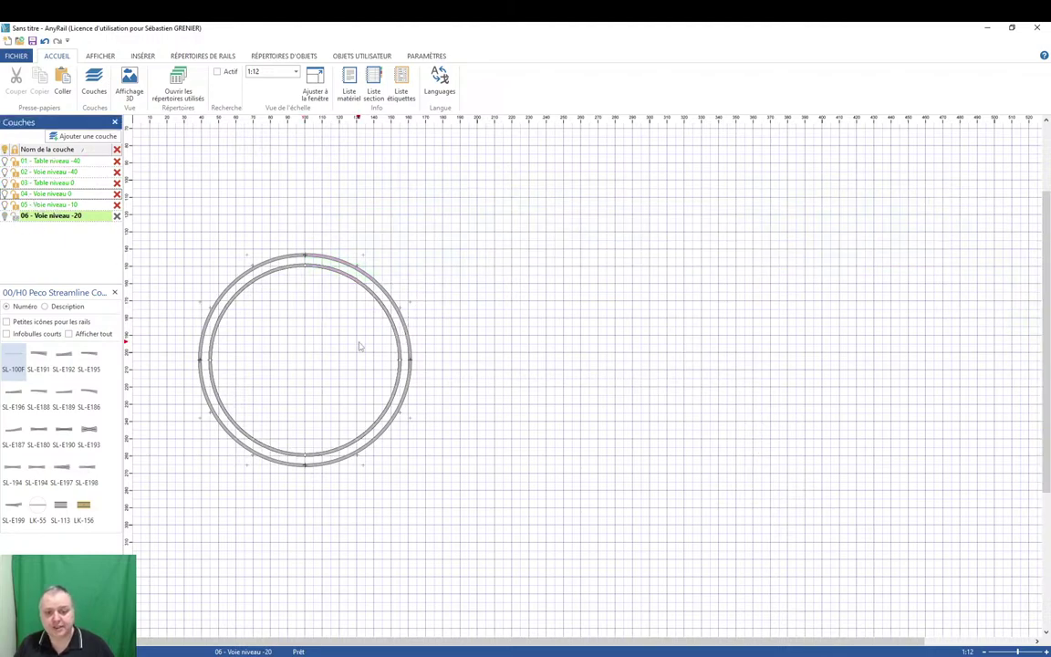
scroll(256, 290, up, 1)
scroll(257, 290, up, 3)
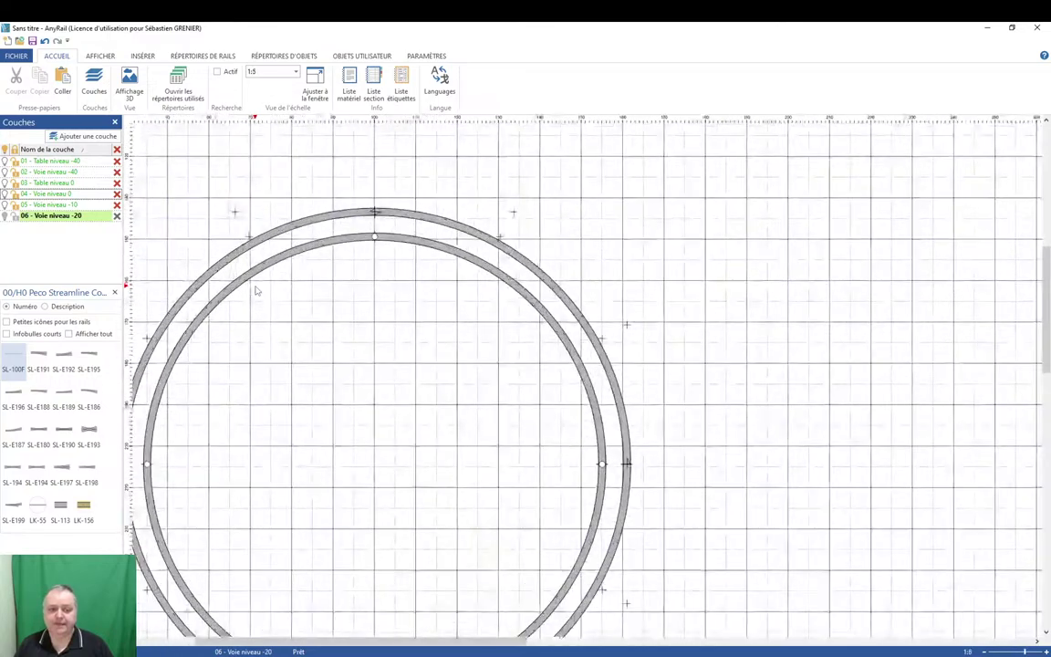
scroll(282, 295, down, 1)
right_drag(267, 370, 414, 375)
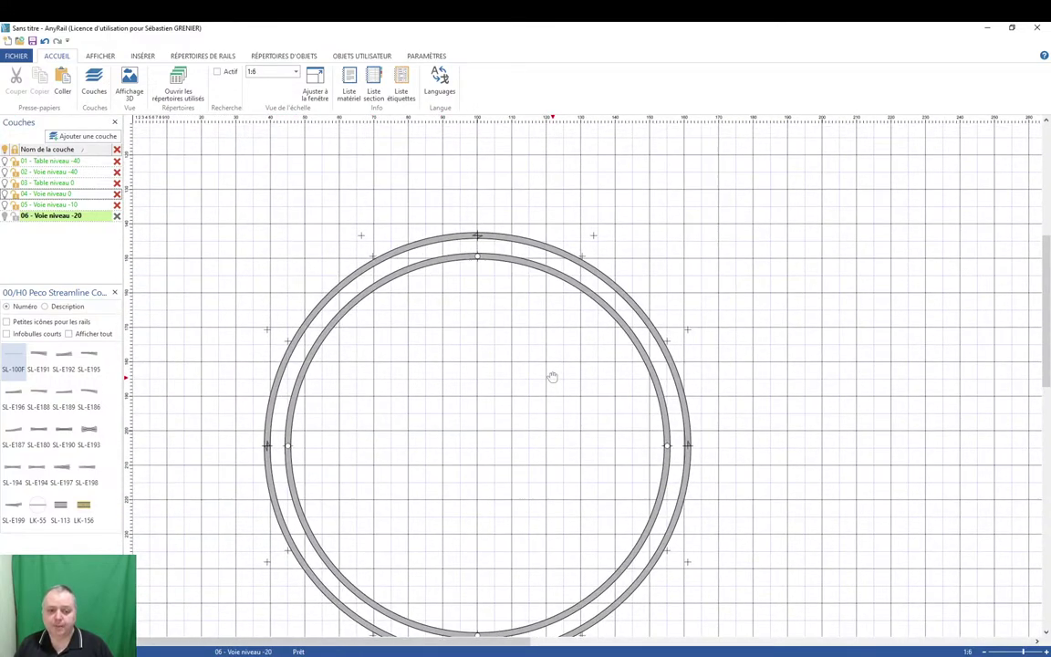
click(274, 402)
right_click(273, 400)
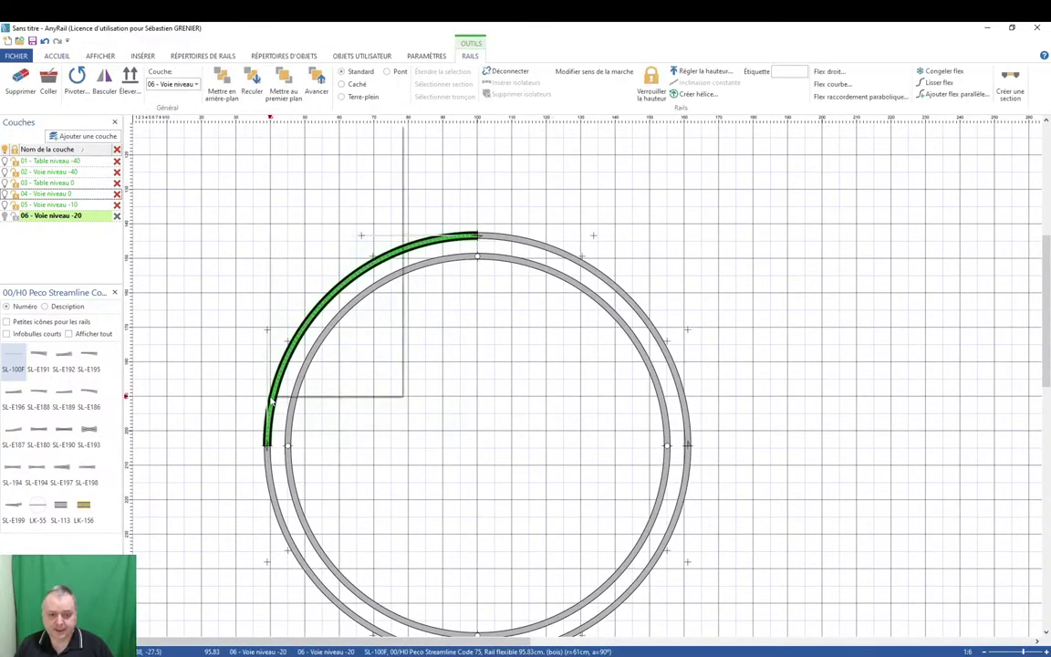
click(316, 194)
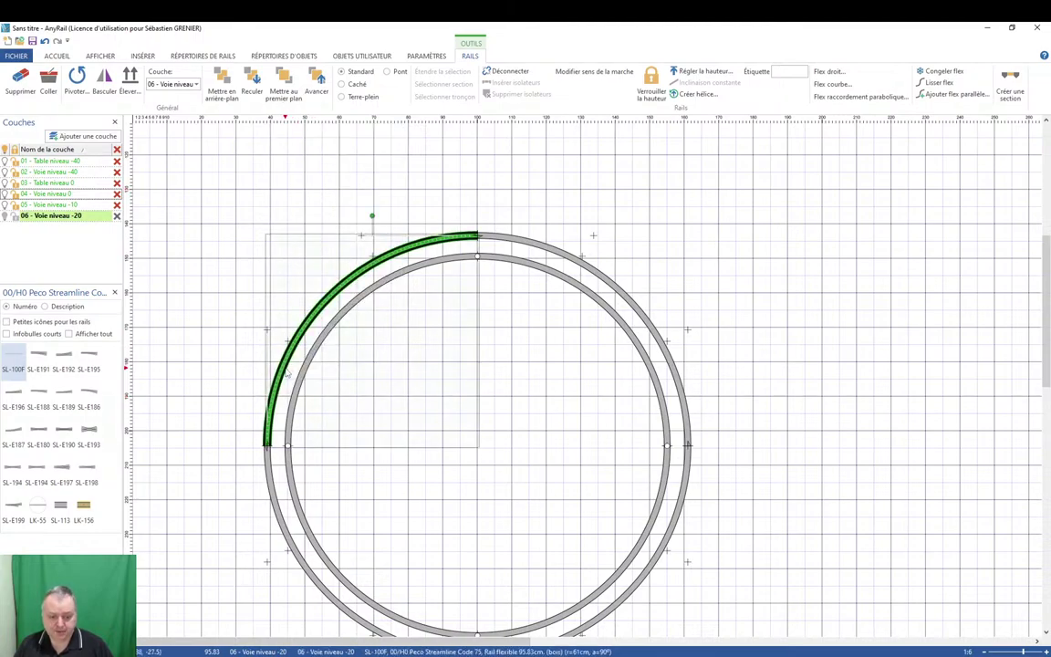
drag(285, 372, 252, 390)
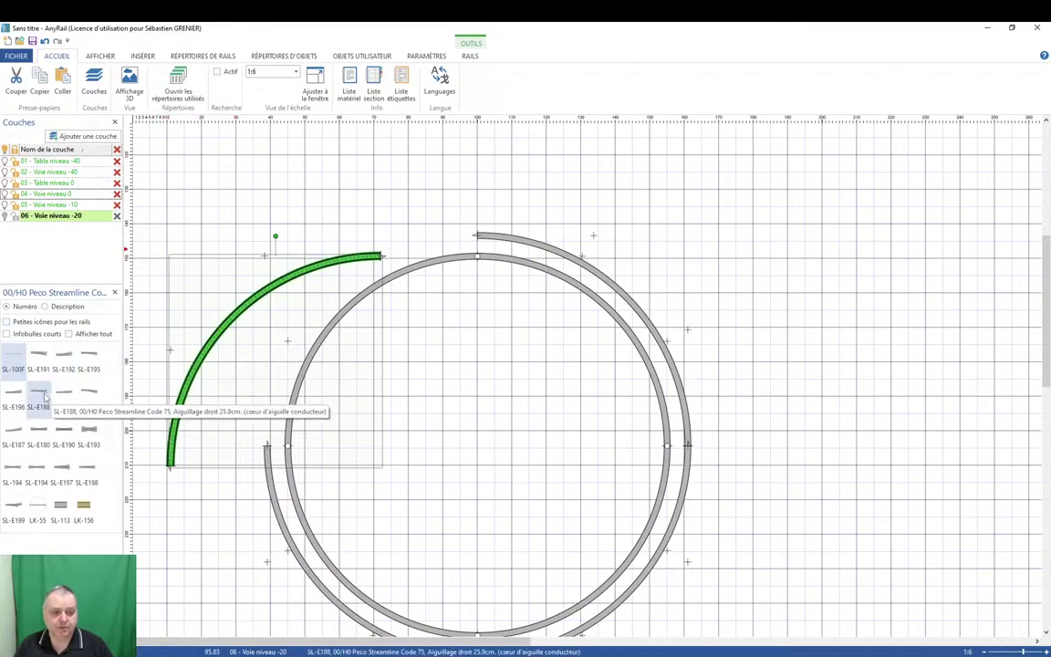
Attach an SL-E188 turnout to the outer lower-left quarter's upper end and rejoin the detached quarter to the outer upper-right quarter.
drag(43, 394, 307, 470)
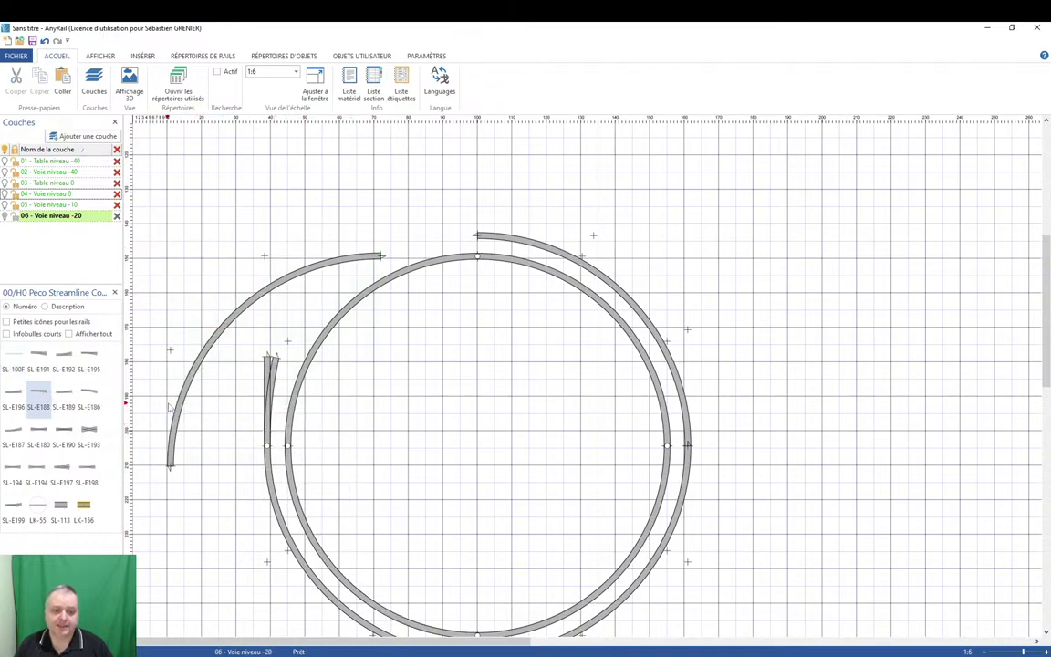
drag(178, 406, 274, 386)
click(231, 364)
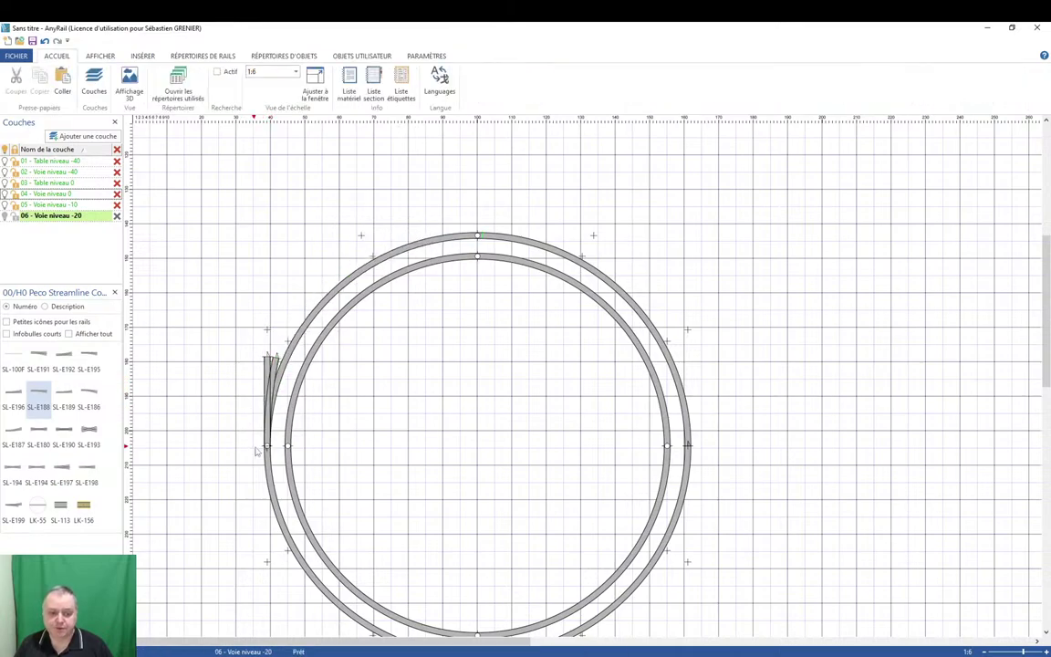
Try to fit the outer upper-left flex between the turnout's diverging branch and the upper-right quarter, applying Lisser flex.
drag(267, 445, 270, 357)
drag(527, 196, 476, 234)
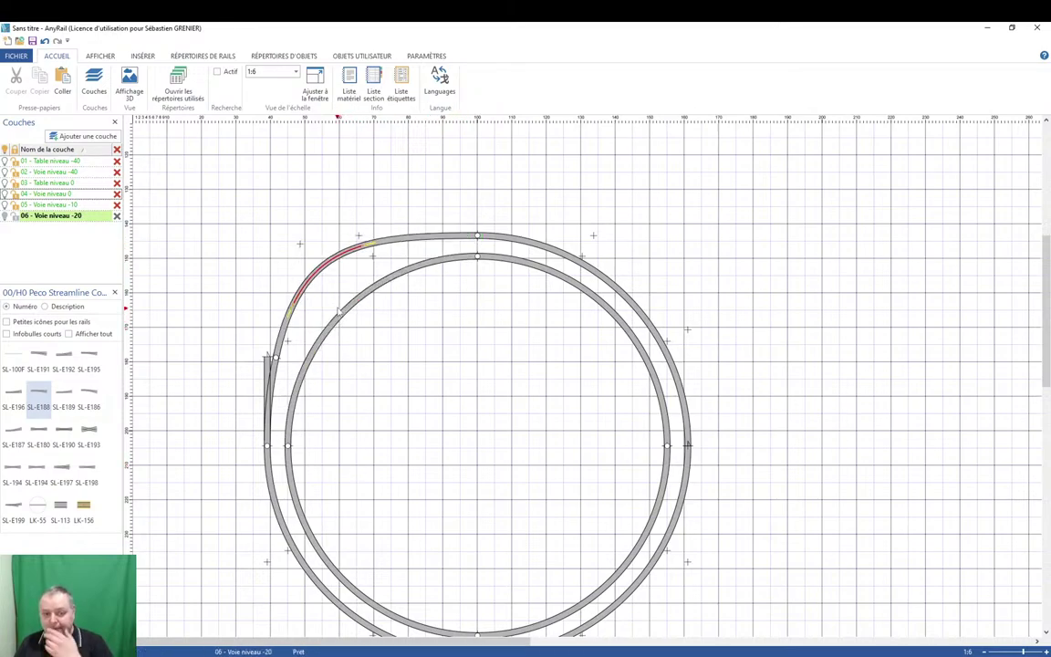
right_click(324, 265)
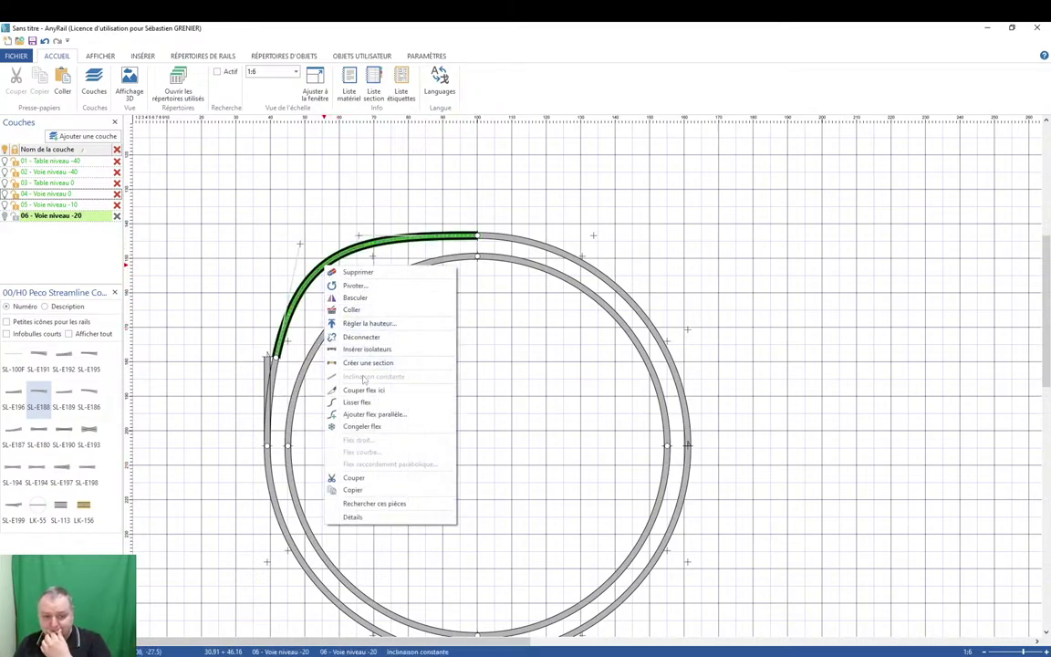
click(357, 401)
click(409, 385)
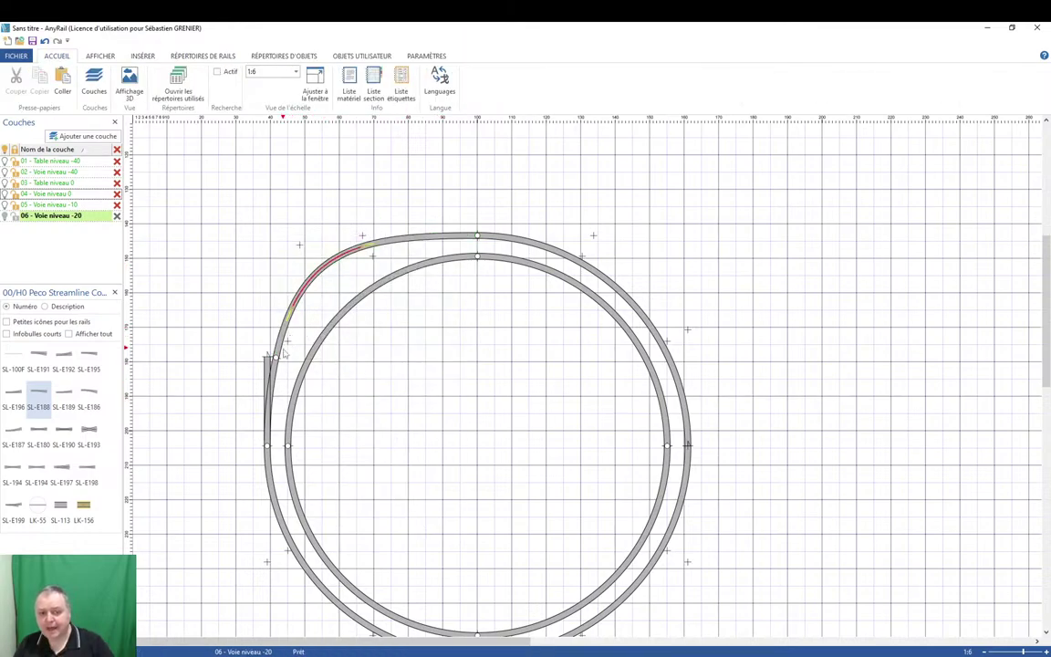
Delete the outer upper-left flex and replace the SL-E188 with an SL-E186 turnout on the outer lower-left quarter's upper end.
click(352, 254)
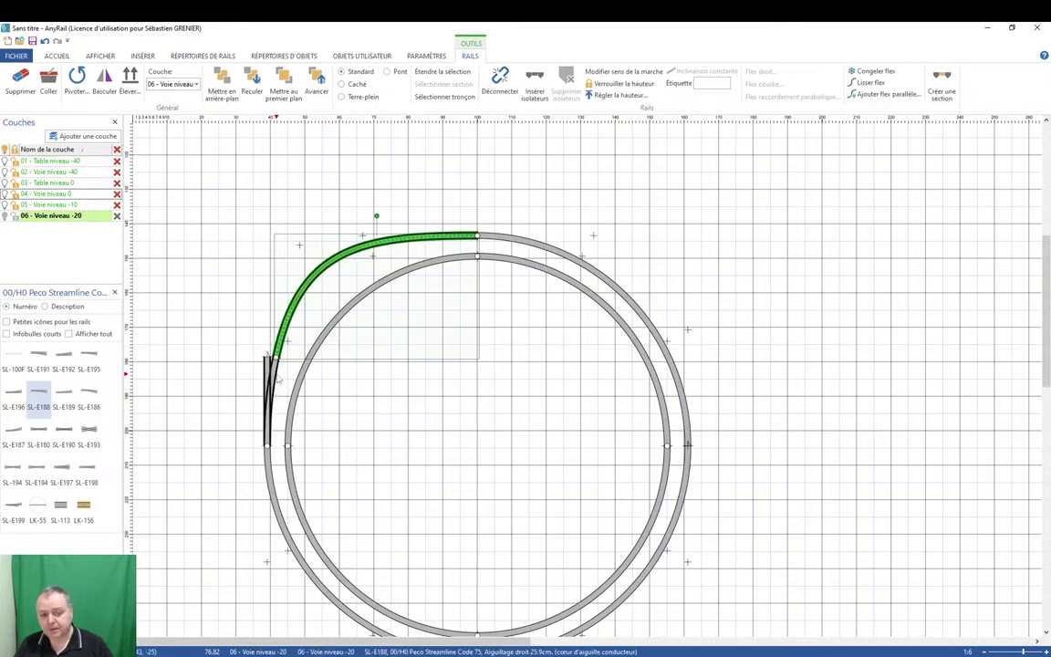
key(Delete)
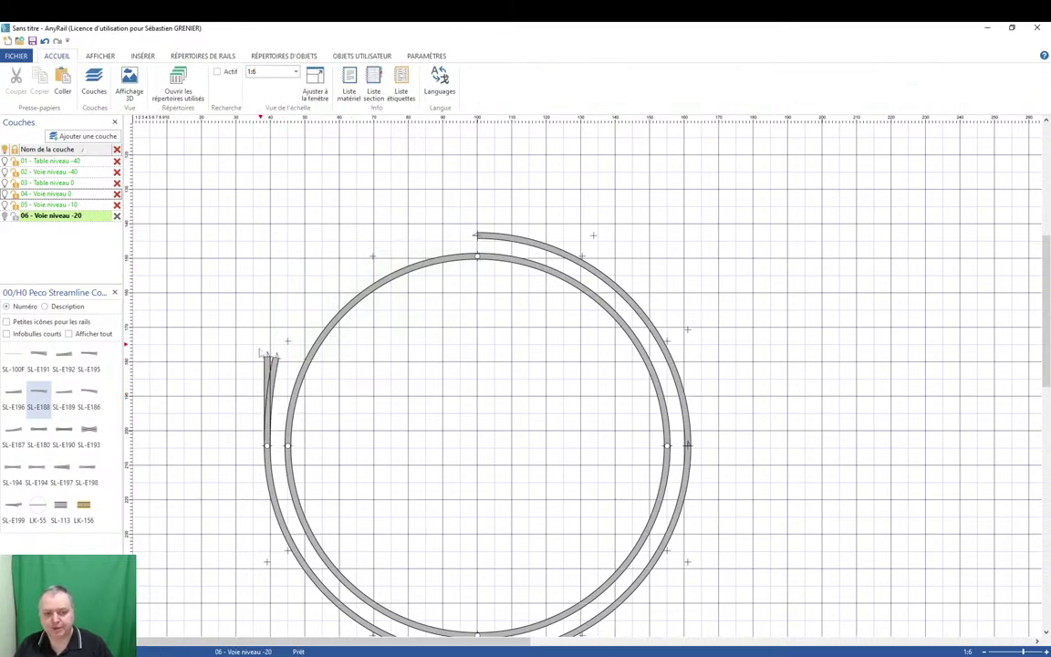
click(274, 396)
key(Delete)
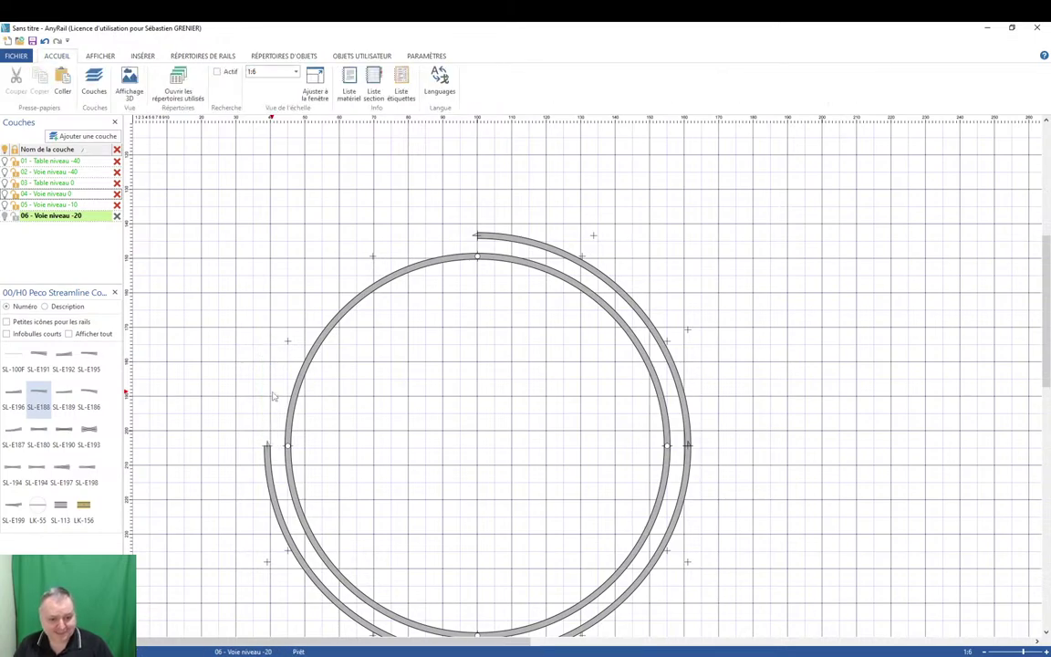
drag(89, 390, 313, 455)
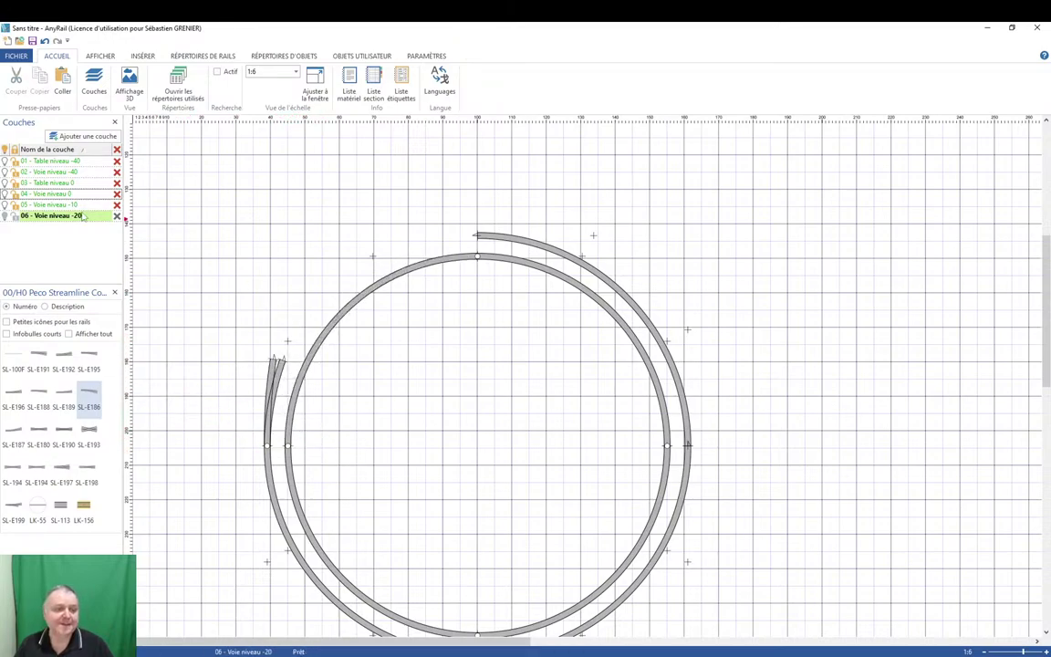
Copy the outer upper-right quarter flex and attach the copy to the SL-E186 turnout's inner branch, curving over the circle's upper-left part.
click(471, 224)
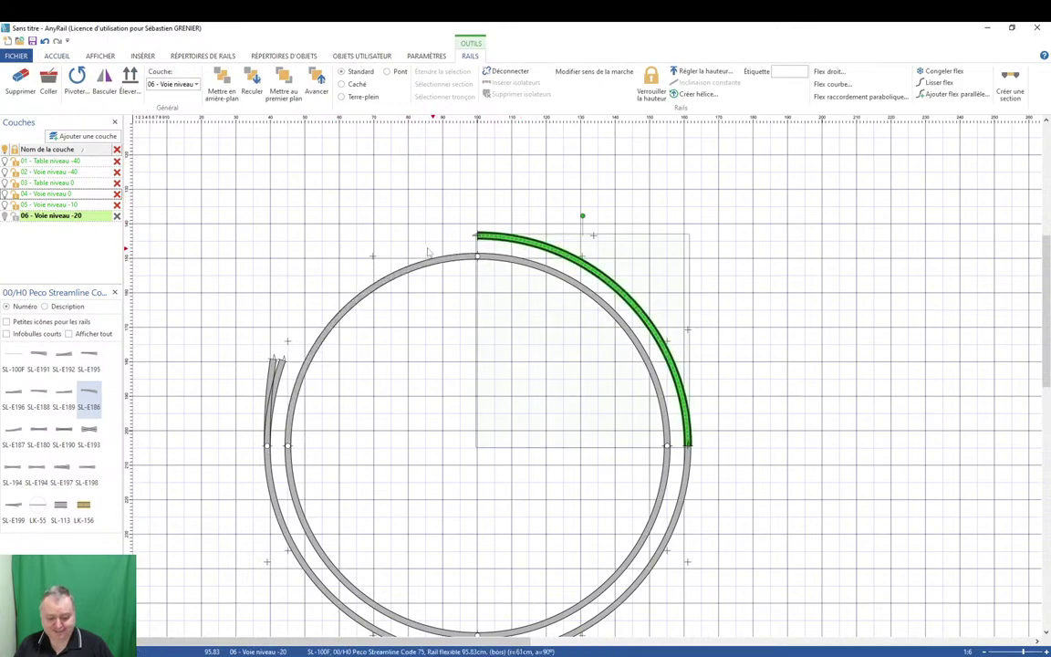
key(ctrl+c)
key(ctrl+v)
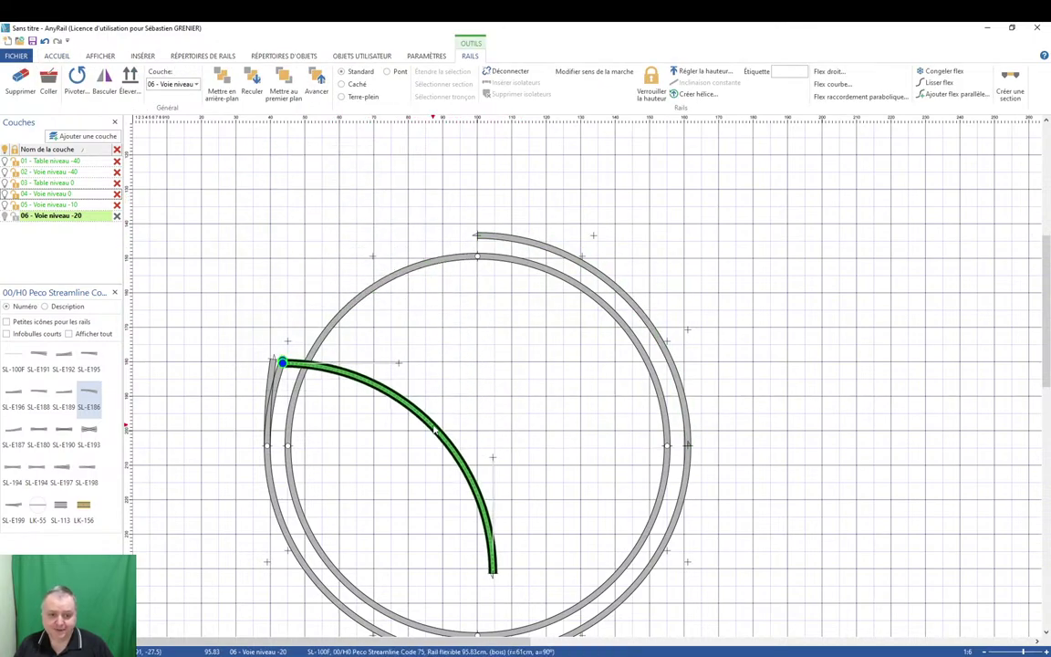
click(435, 429)
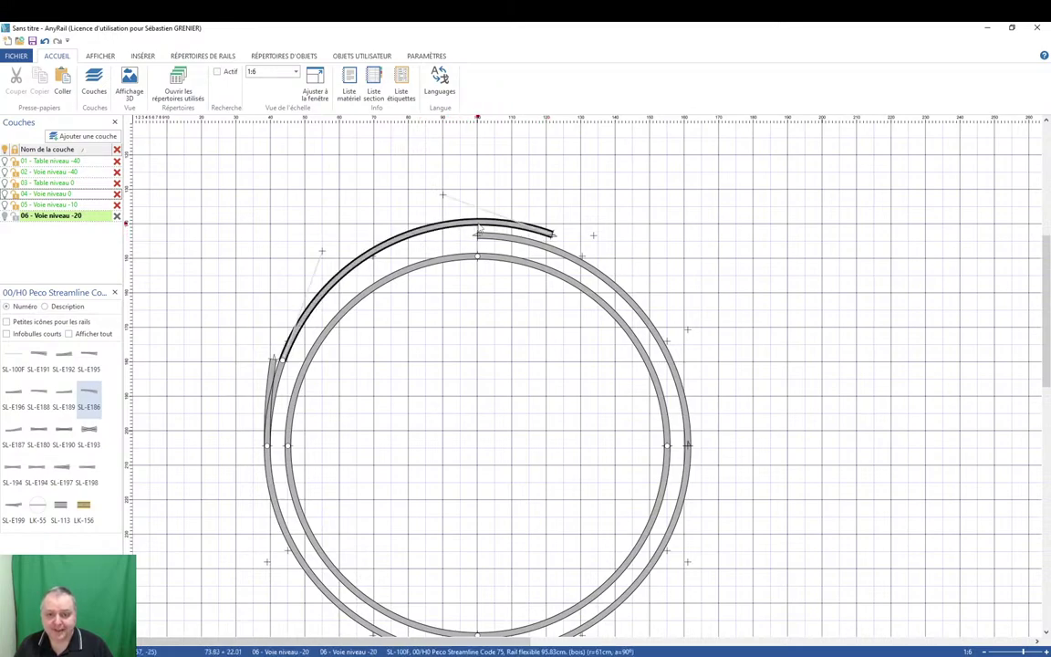
Cut the copied flex above the circle's top, delete the surplus piece and join the remaining end to the outer upper-right quarter.
right_click(477, 228)
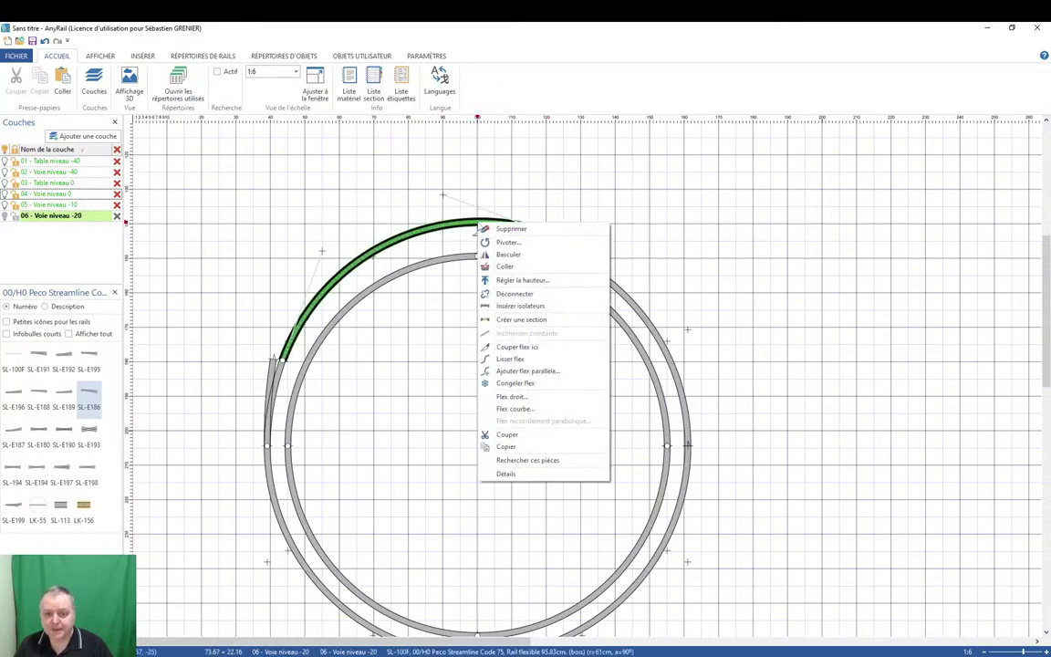
click(522, 348)
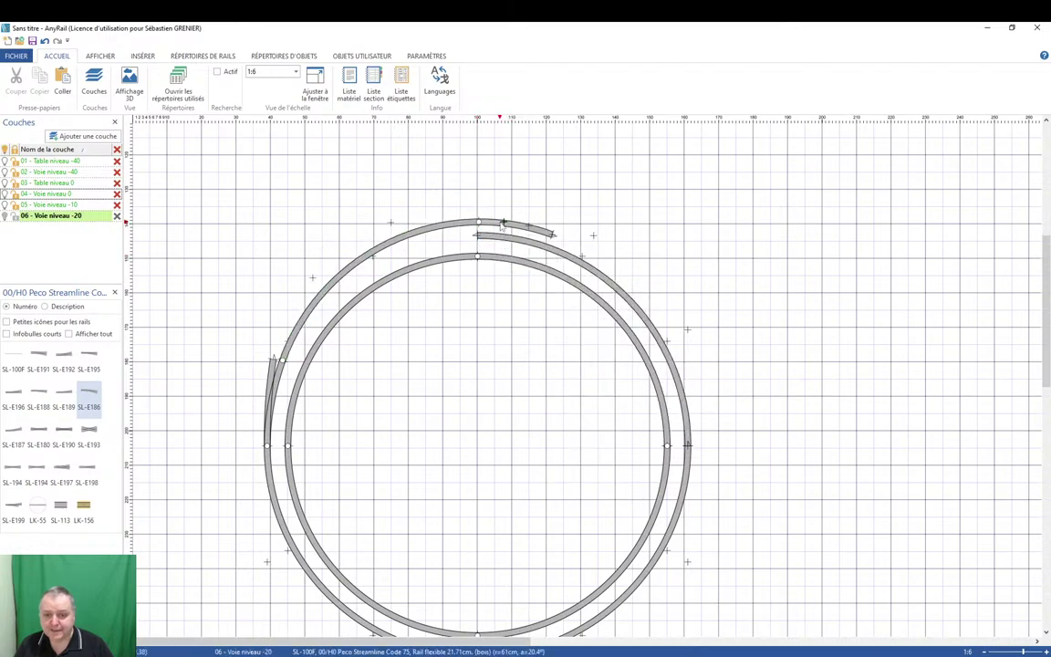
click(514, 229)
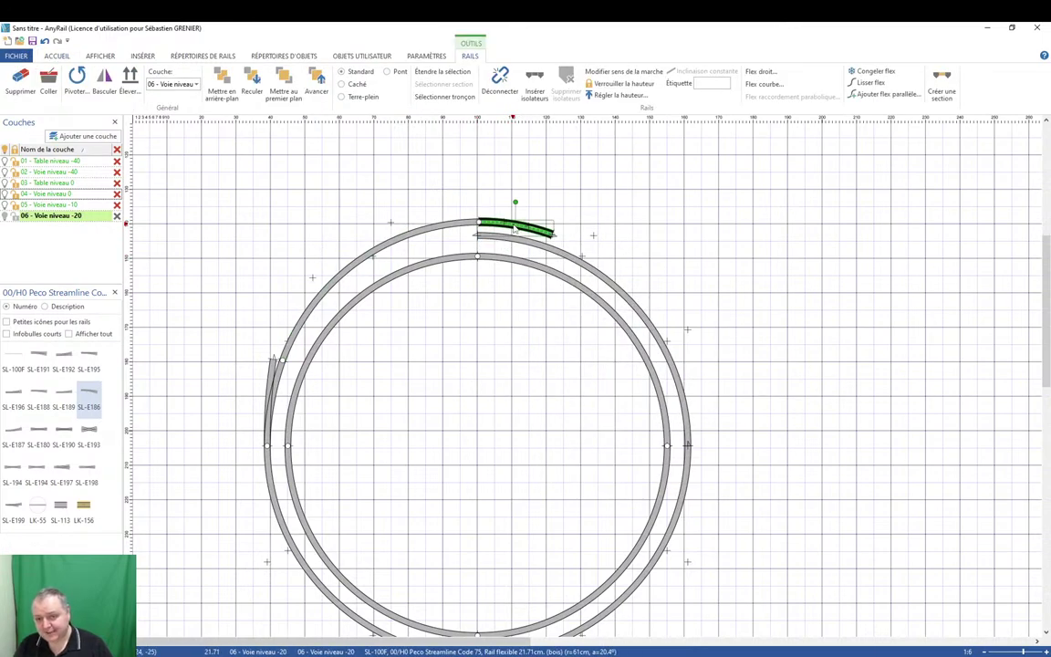
key(Delete)
drag(480, 226, 477, 236)
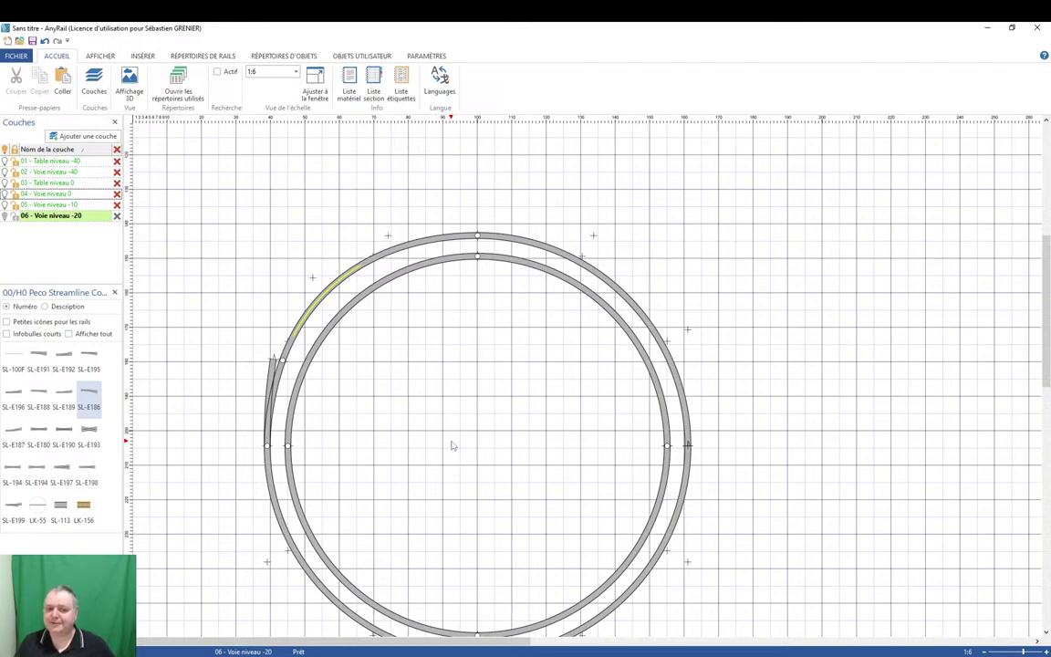
Add a parallel flex at distance 6 from the outer upper-left flex and attach it to the turnout's outer branch.
right_click(345, 277)
click(392, 428)
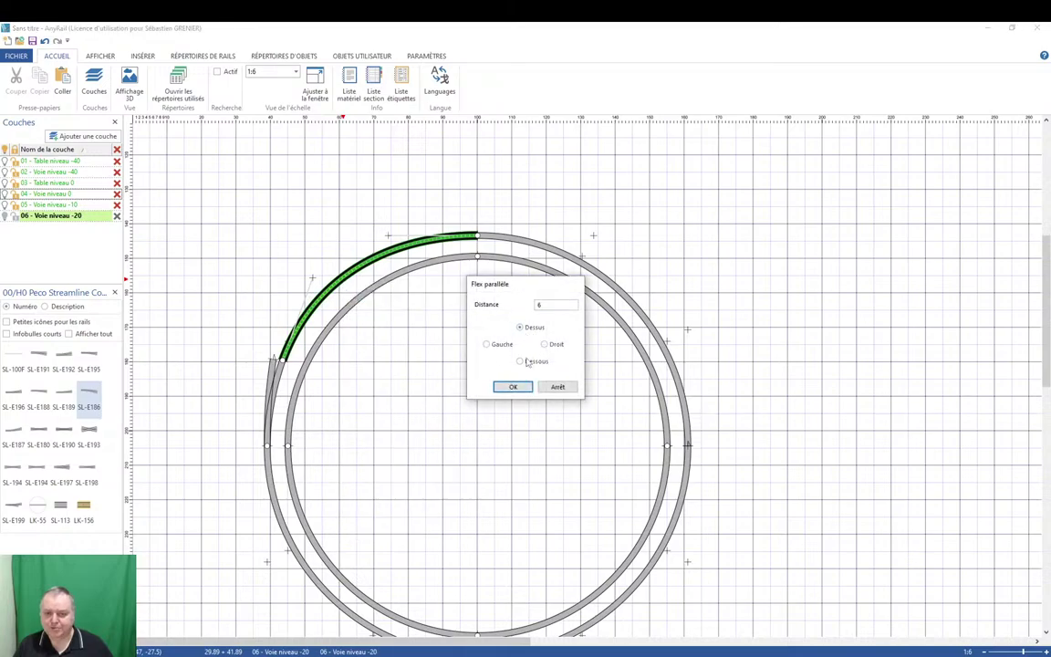
click(513, 387)
drag(274, 360, 274, 358)
click(342, 503)
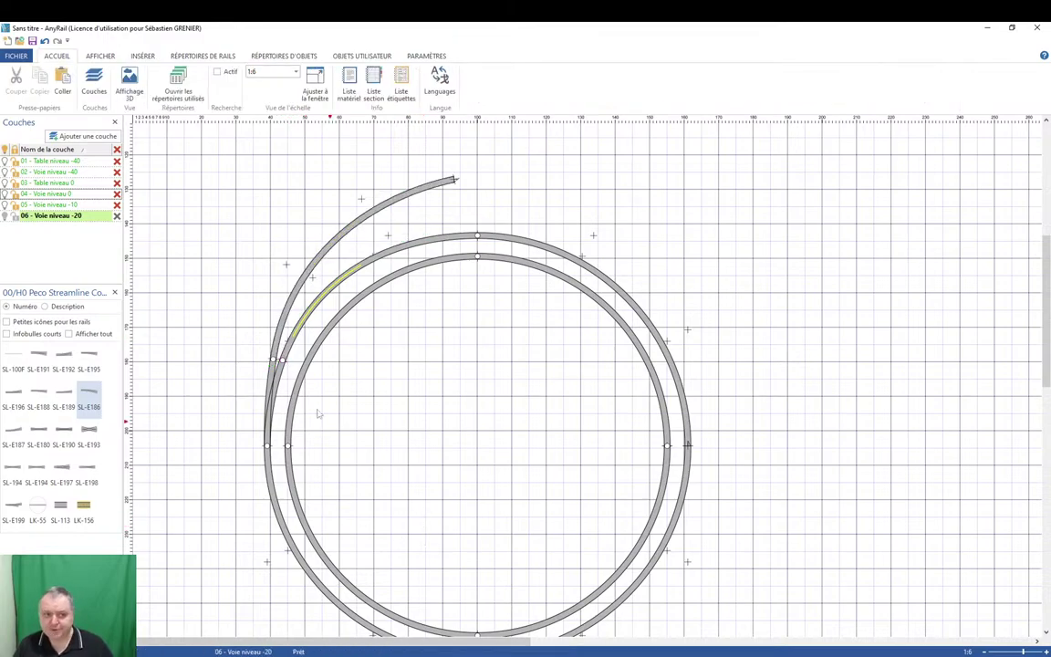
Show all layers and inspect the helix, outer circle and turnout branch in 3D from several angles, returning to 2D.
click(6, 148)
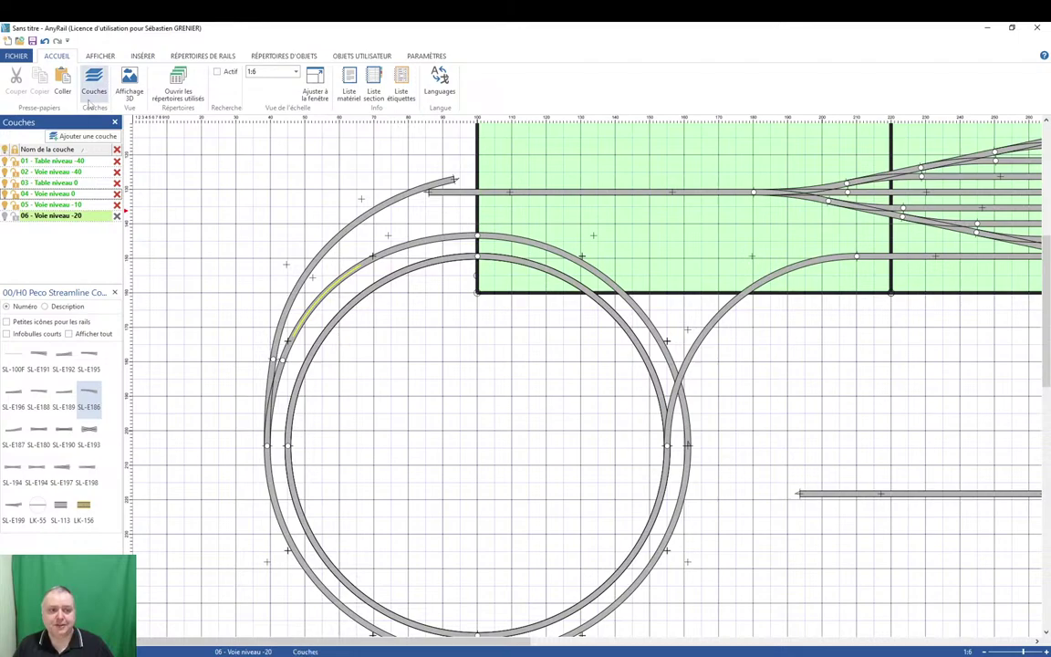
click(129, 82)
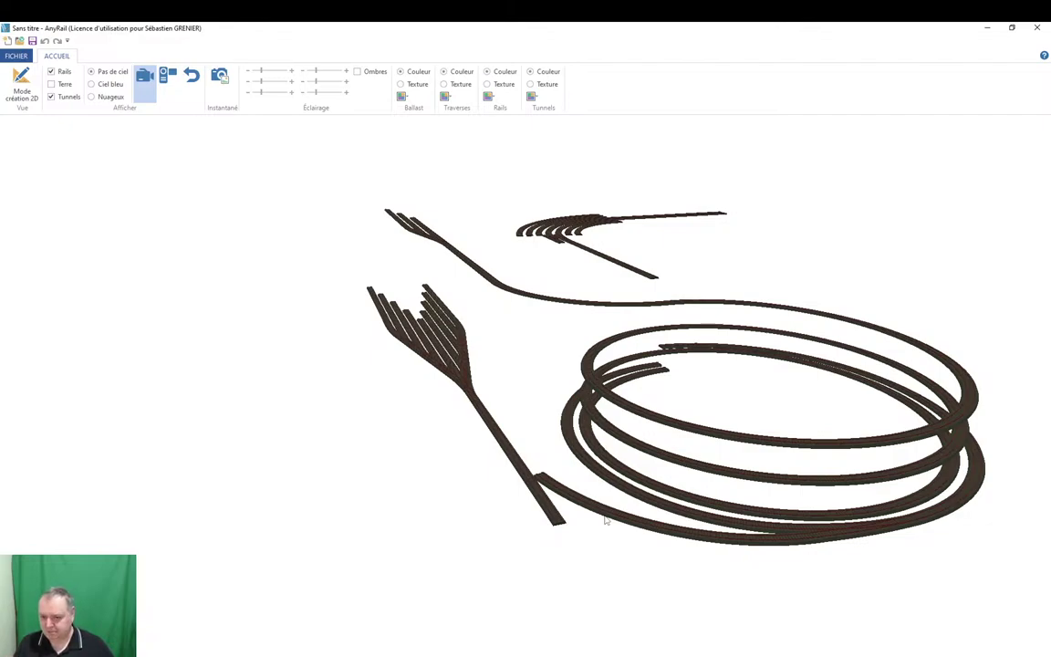
drag(728, 541, 598, 490)
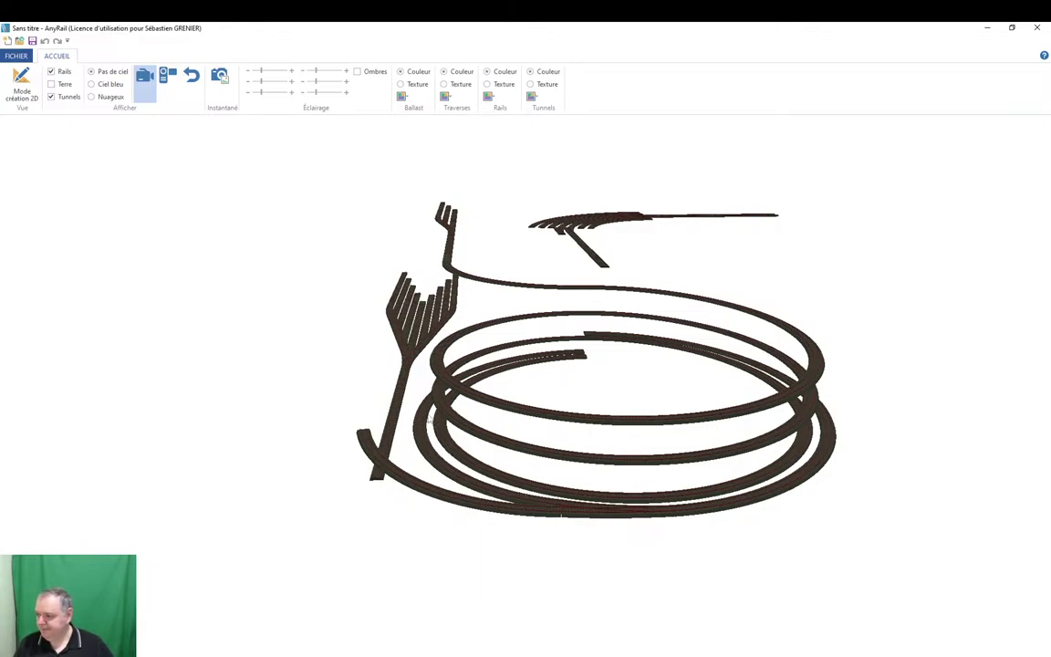
drag(451, 526, 461, 530)
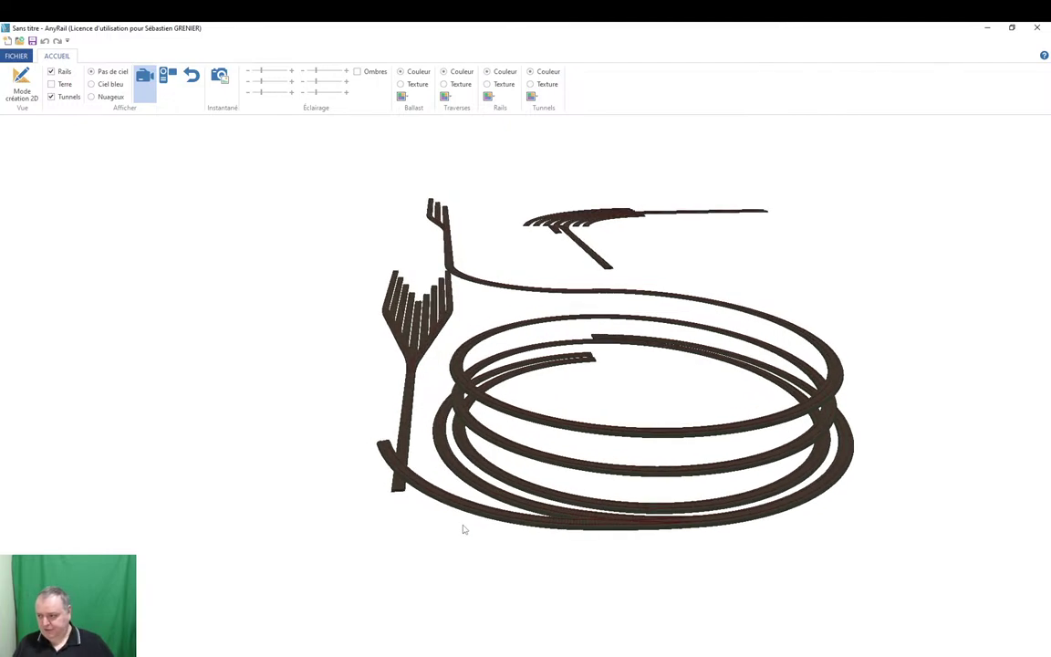
drag(528, 545, 322, 533)
drag(513, 403, 549, 438)
drag(381, 418, 468, 428)
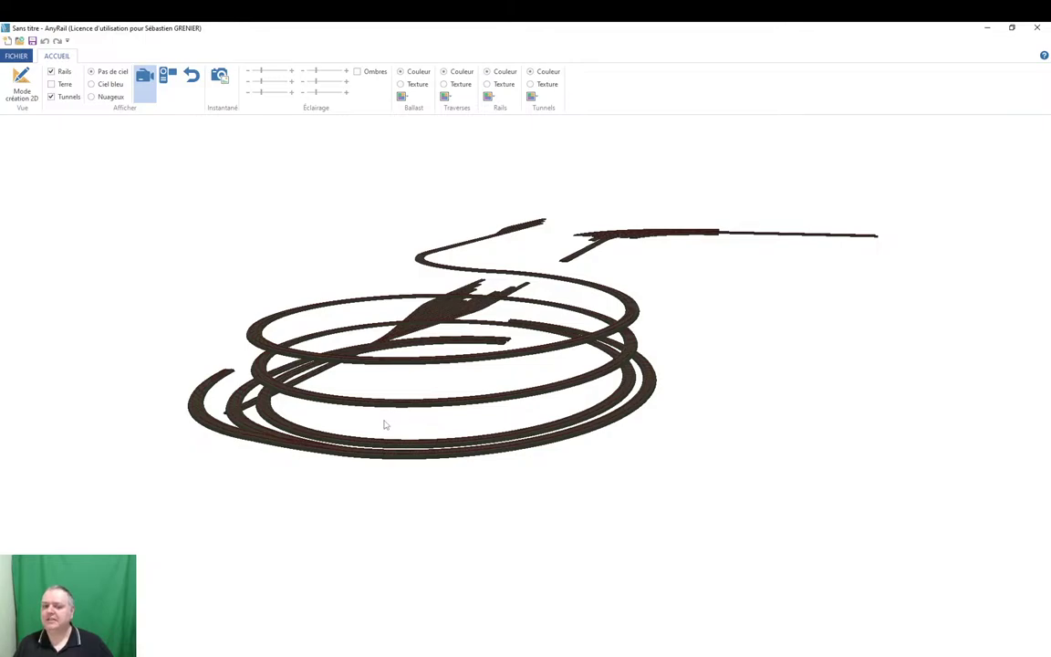
drag(375, 423, 517, 428)
drag(632, 465, 677, 380)
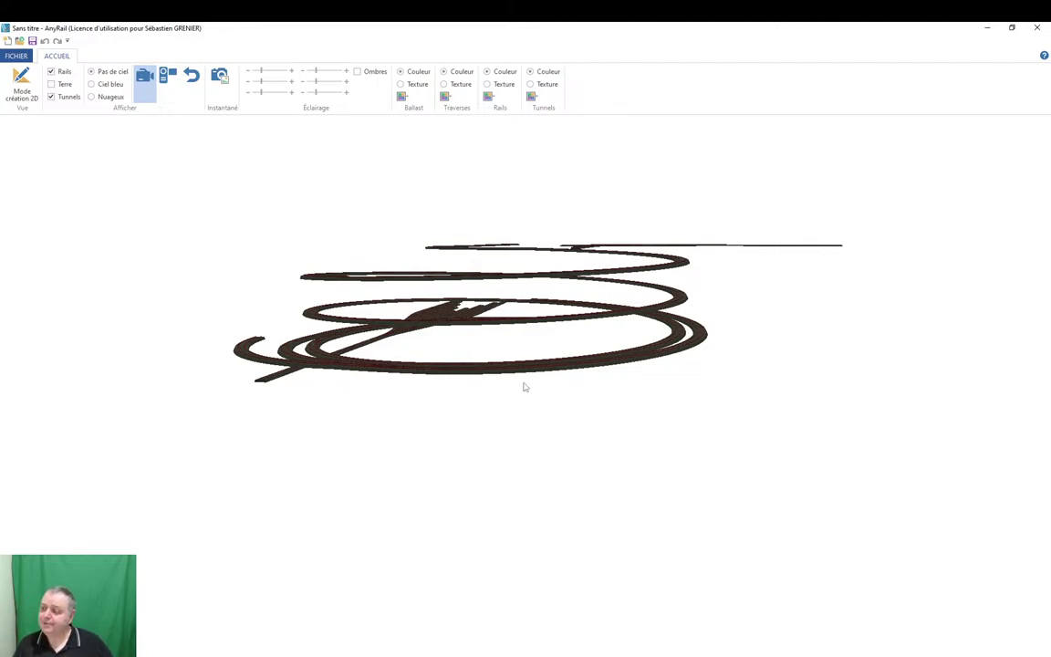
drag(399, 392, 432, 392)
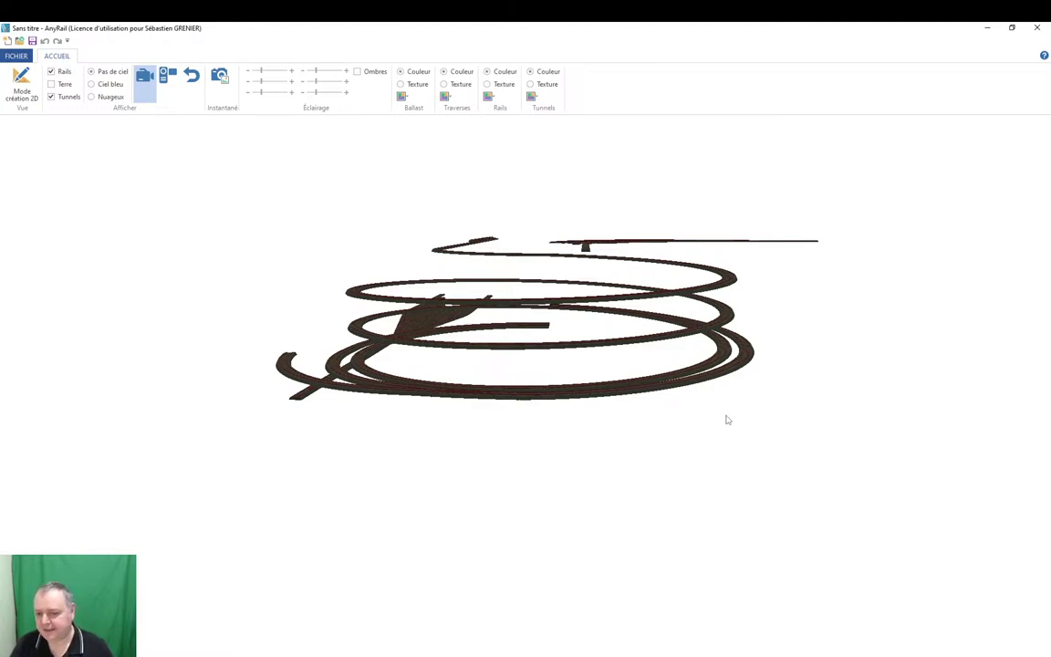
drag(724, 419, 643, 377)
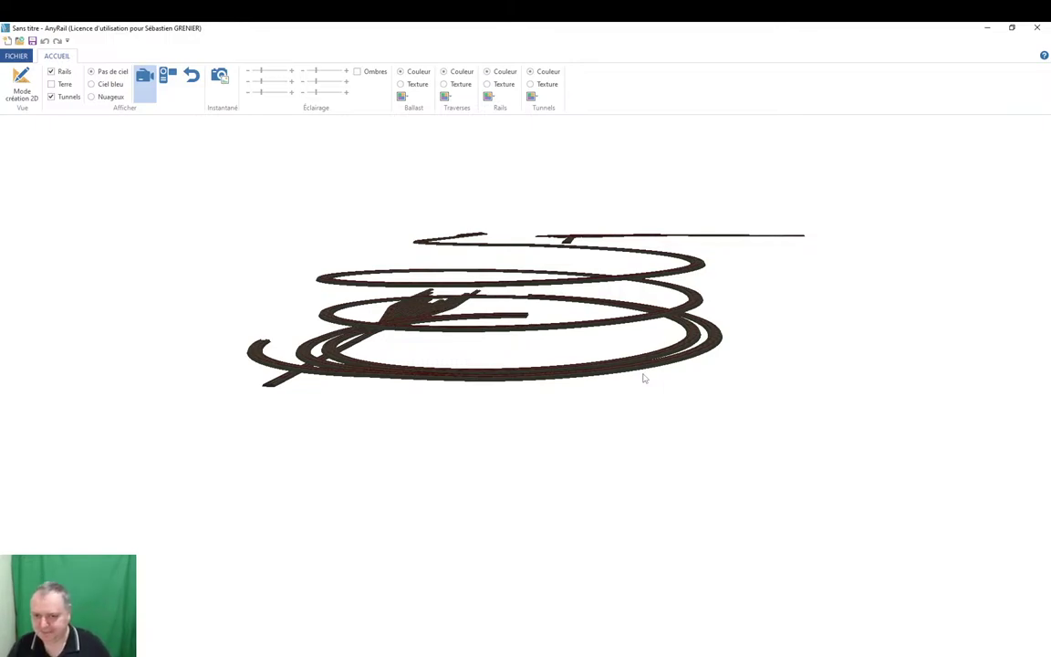
drag(534, 368, 605, 347)
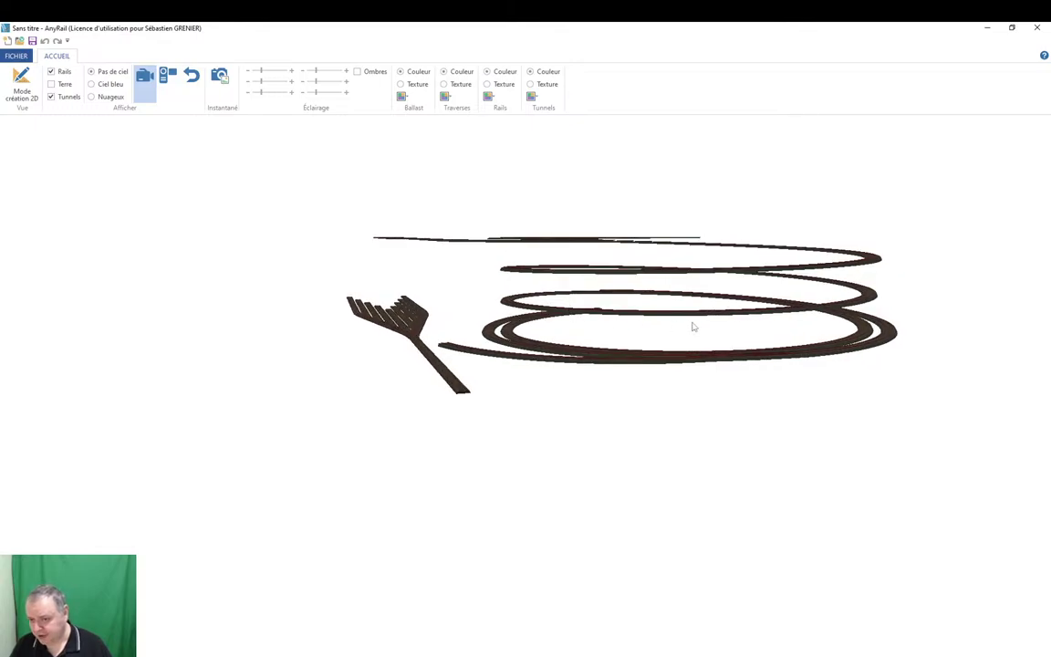
drag(776, 335, 291, 394)
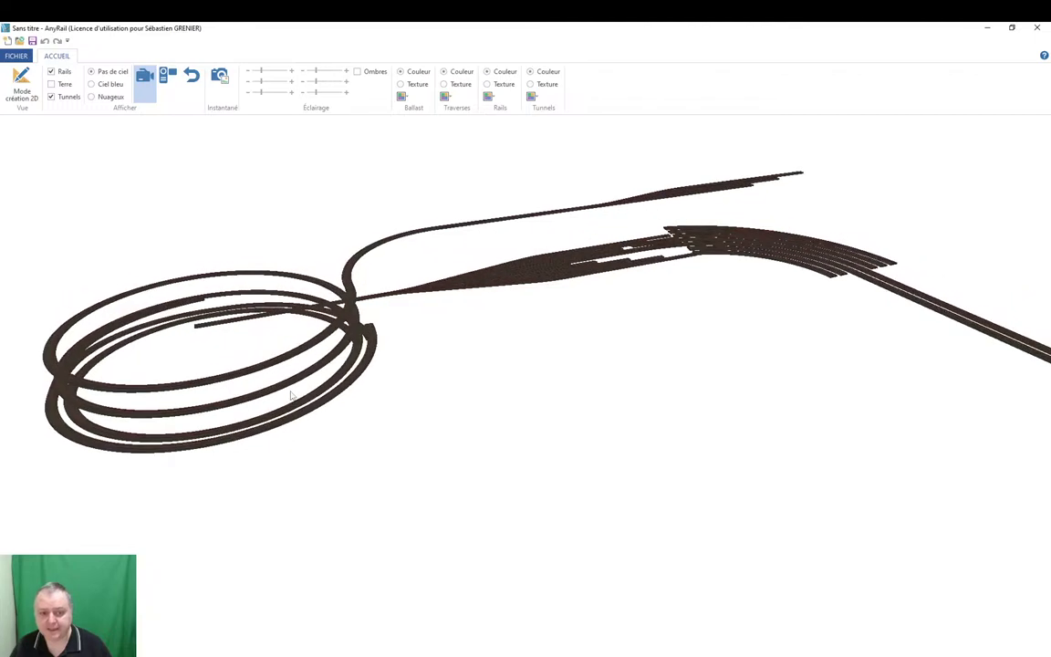
drag(206, 381, 446, 397)
click(21, 84)
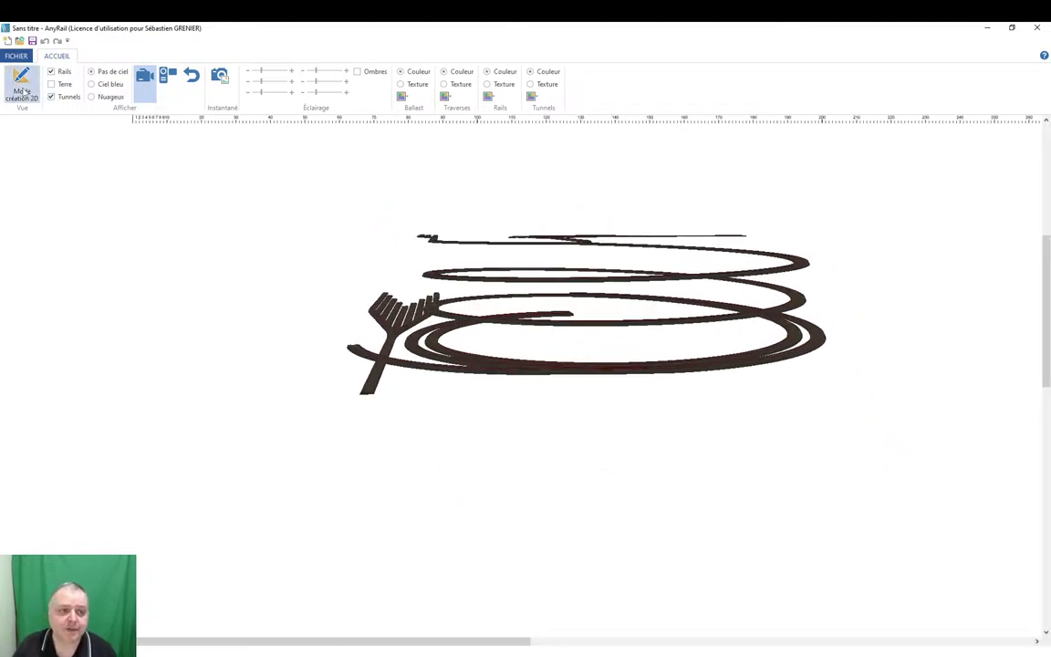
Add a new layer for the next helix level.
click(87, 136)
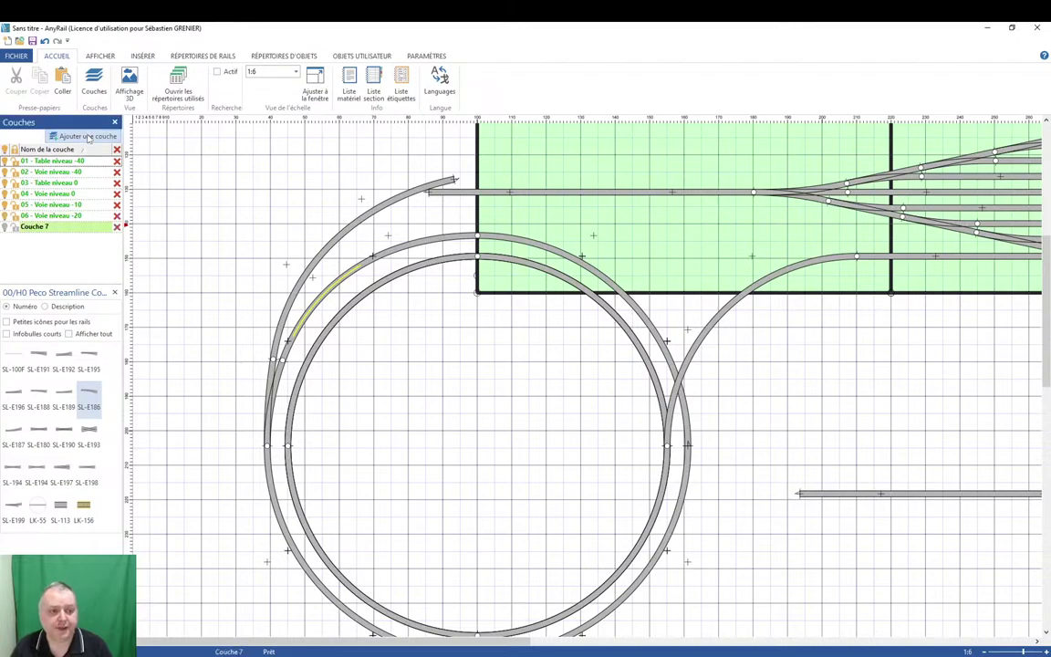
click(88, 136)
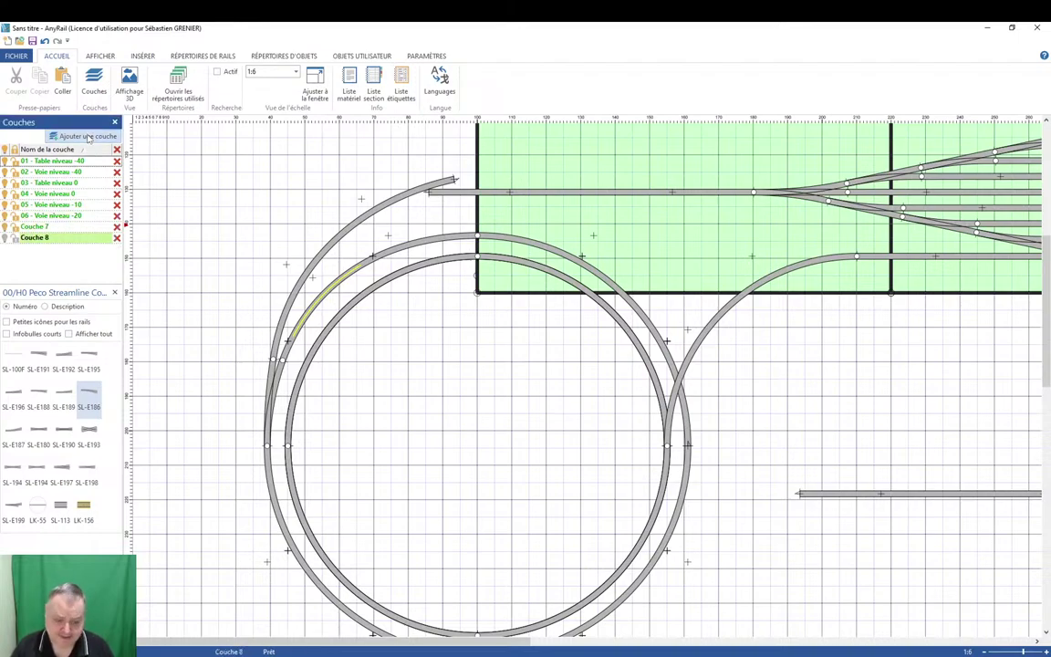
click(87, 136)
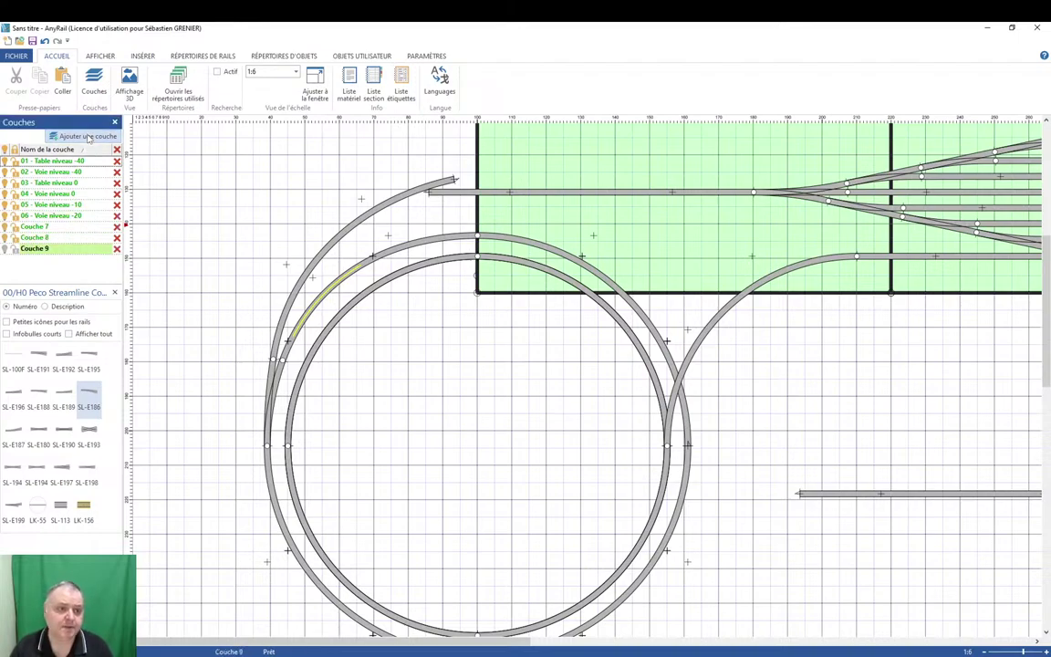
click(117, 249)
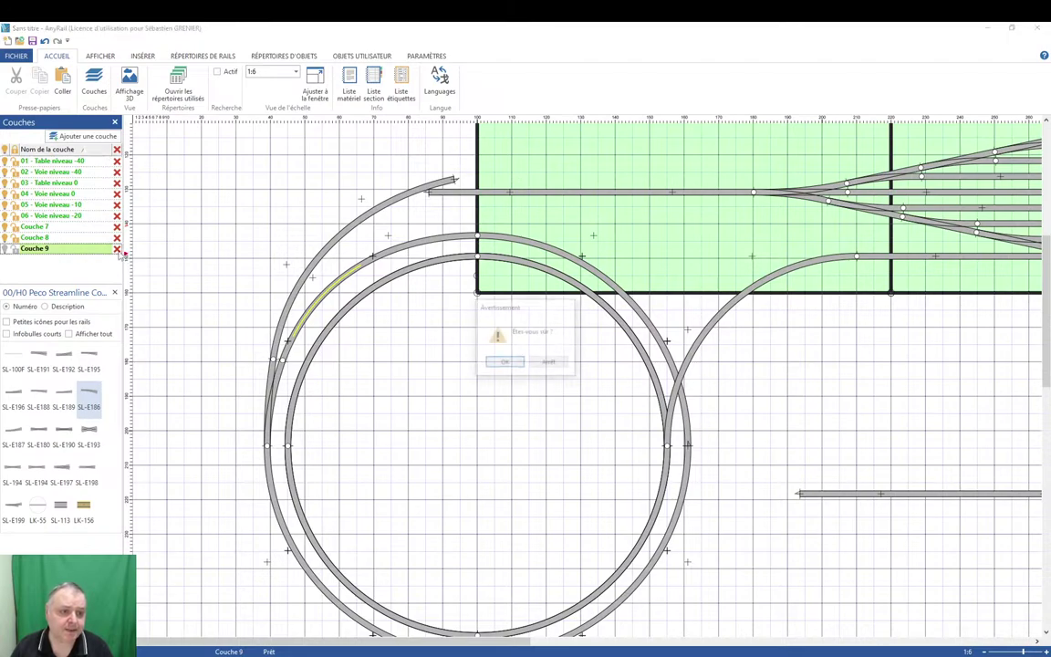
key(Return)
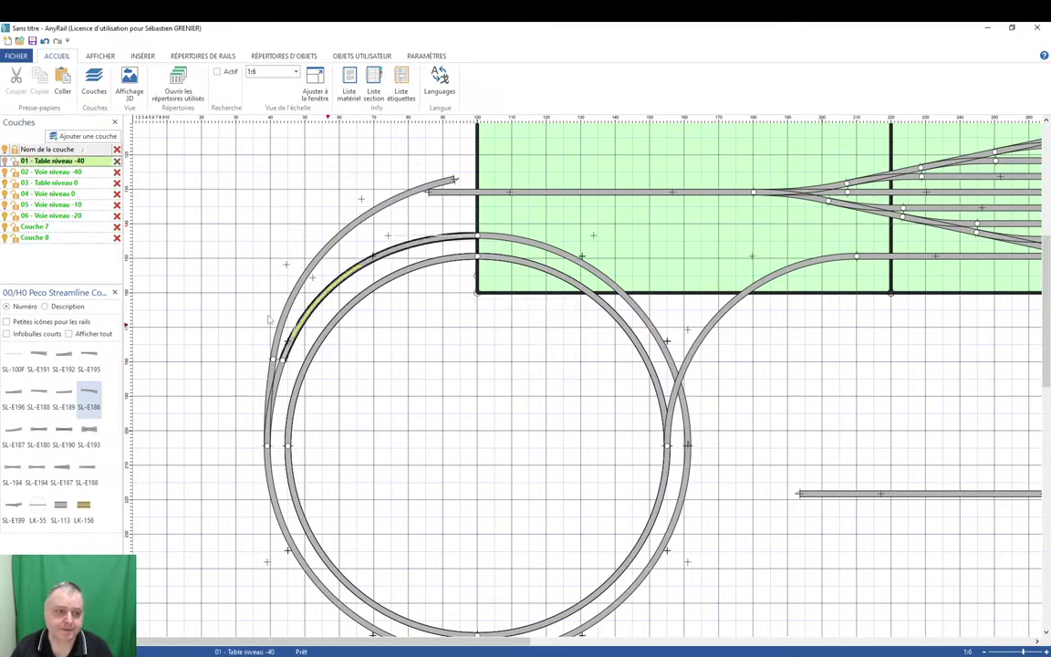
click(117, 237)
key(Return)
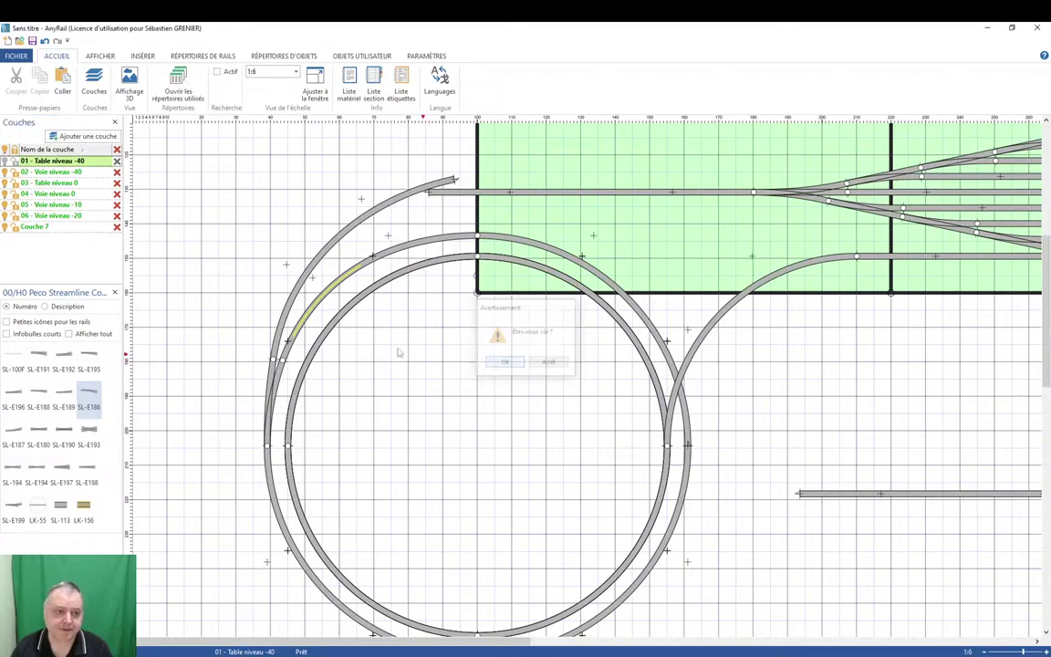
Rename the new layer Couche 7 as 07 - Voie niveau -30.
click(55, 226)
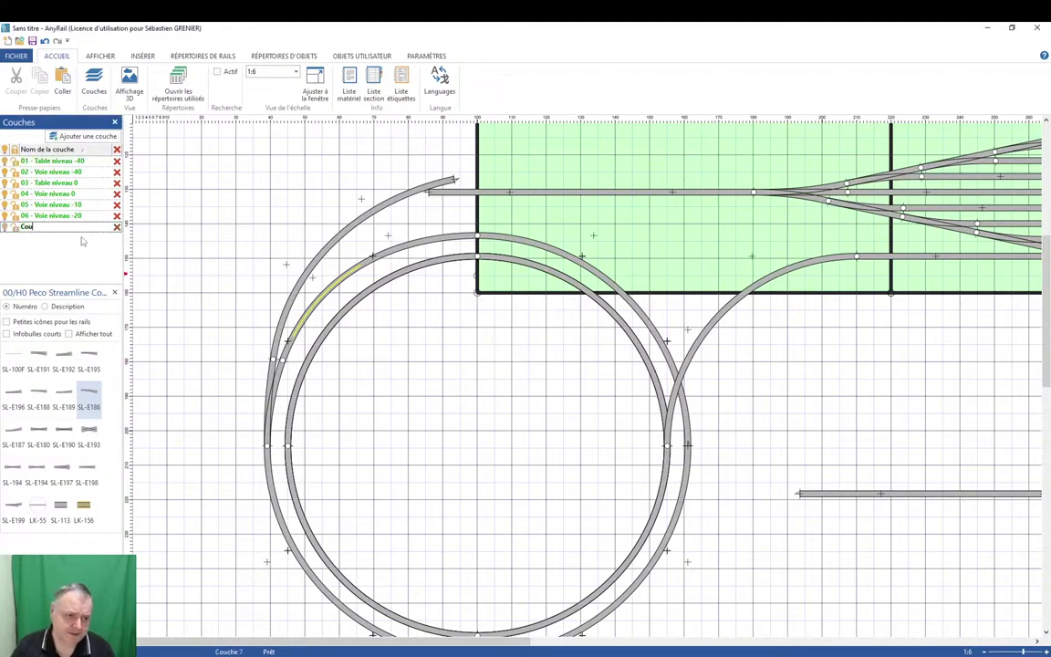
text(07 - Voie niveau -30)
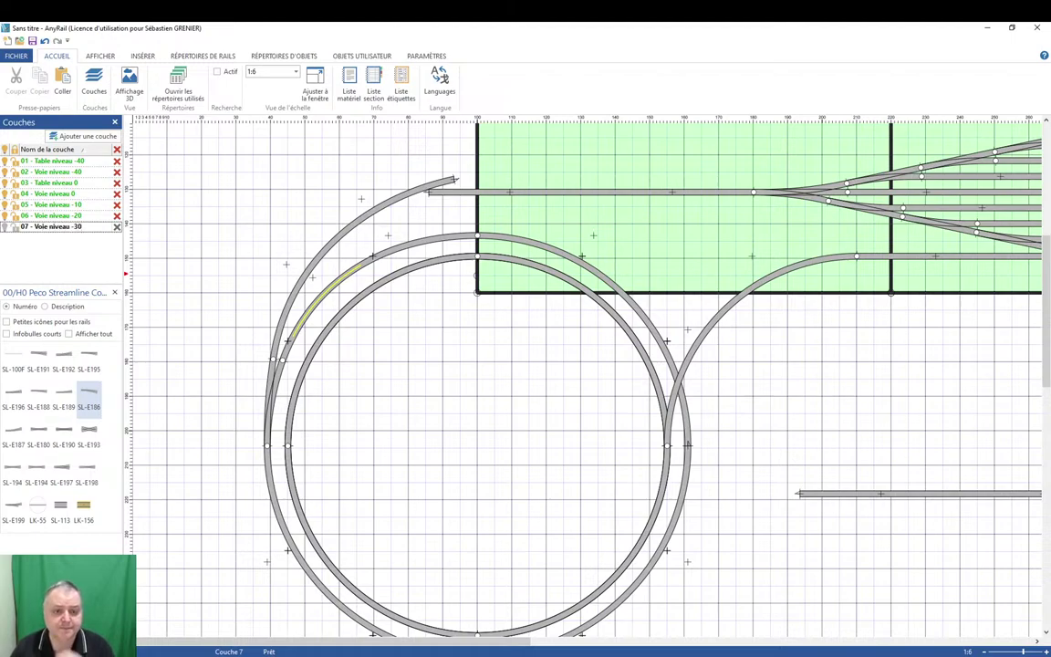
Confirm the layer rename and show only layer 06 - Voie niveau -20 alongside the active 07 - Voie niveau -30.
key(Return)
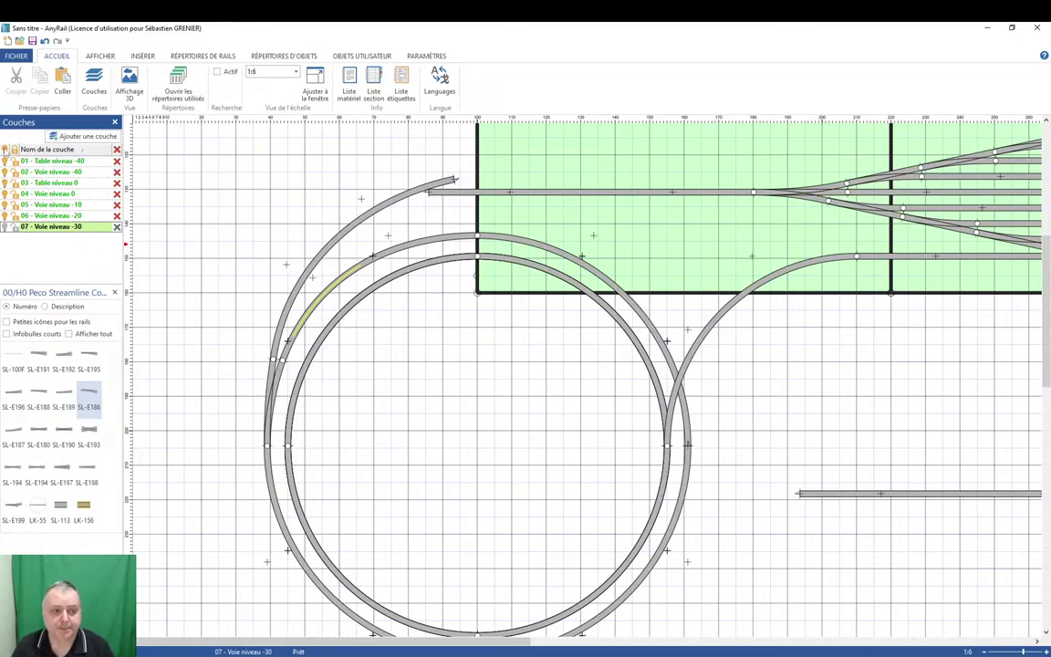
click(4, 149)
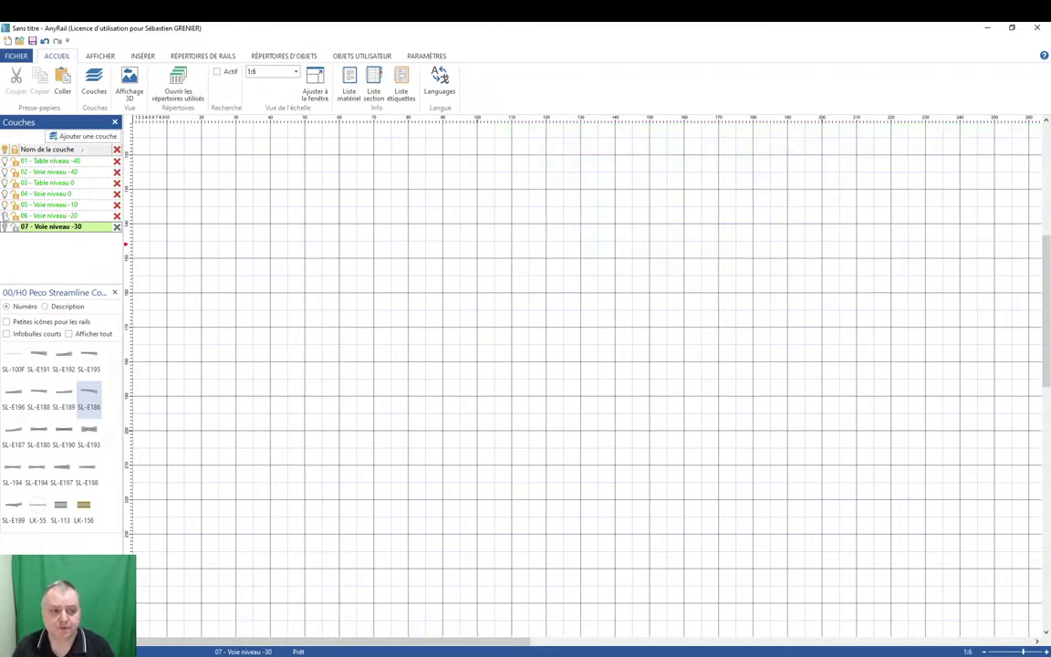
click(5, 215)
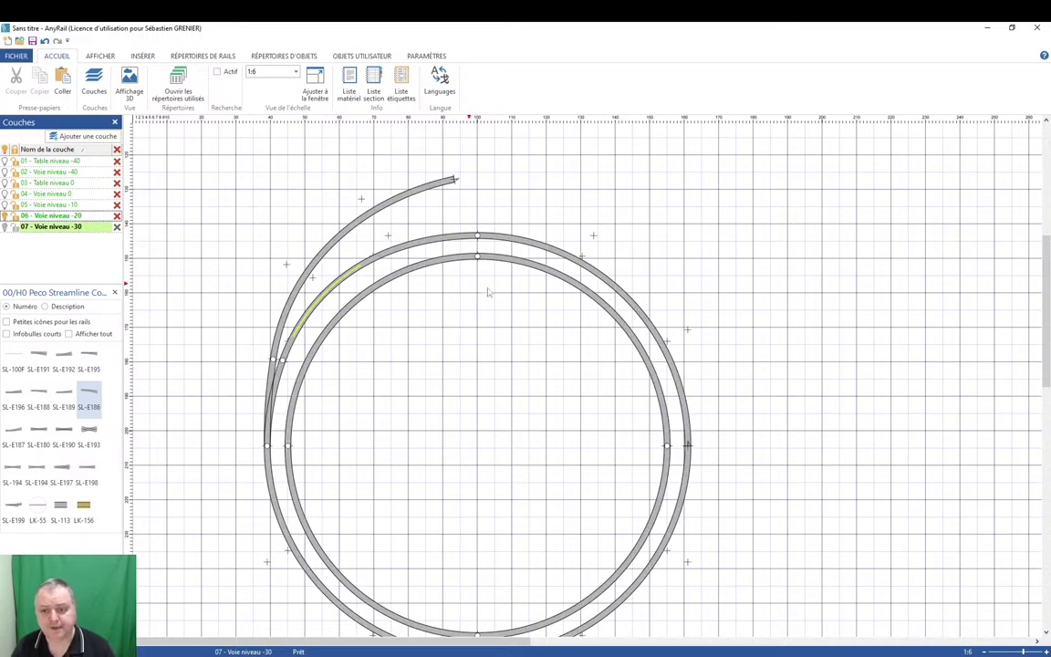
Copy the inner circle's upper-right 55 cm radius flex onto layer 07 and attach it below that flex's right end.
click(636, 308)
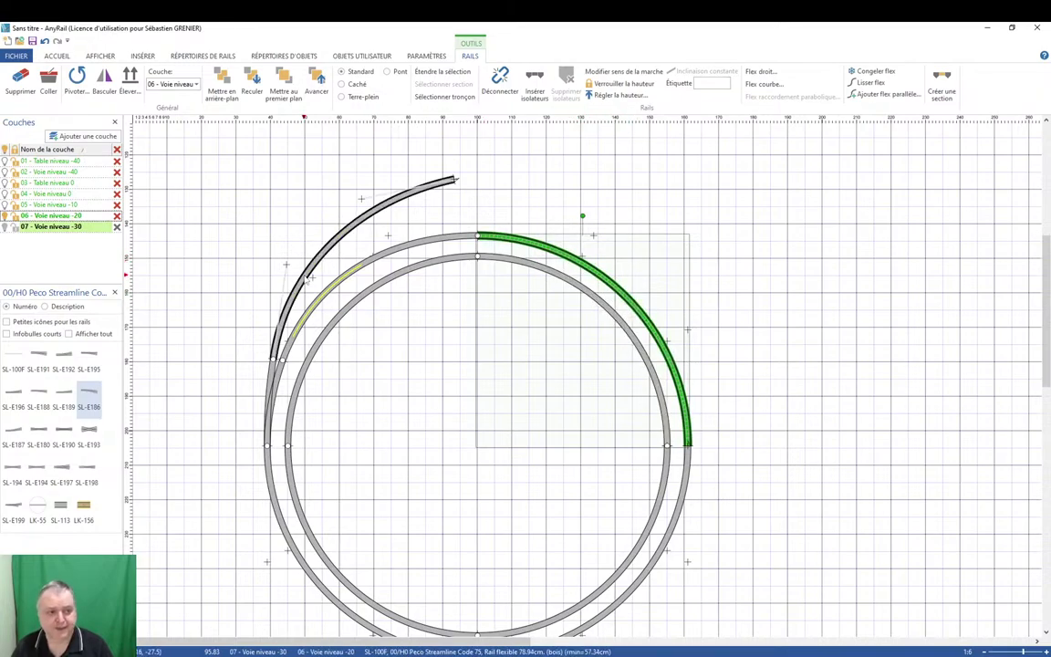
click(600, 302)
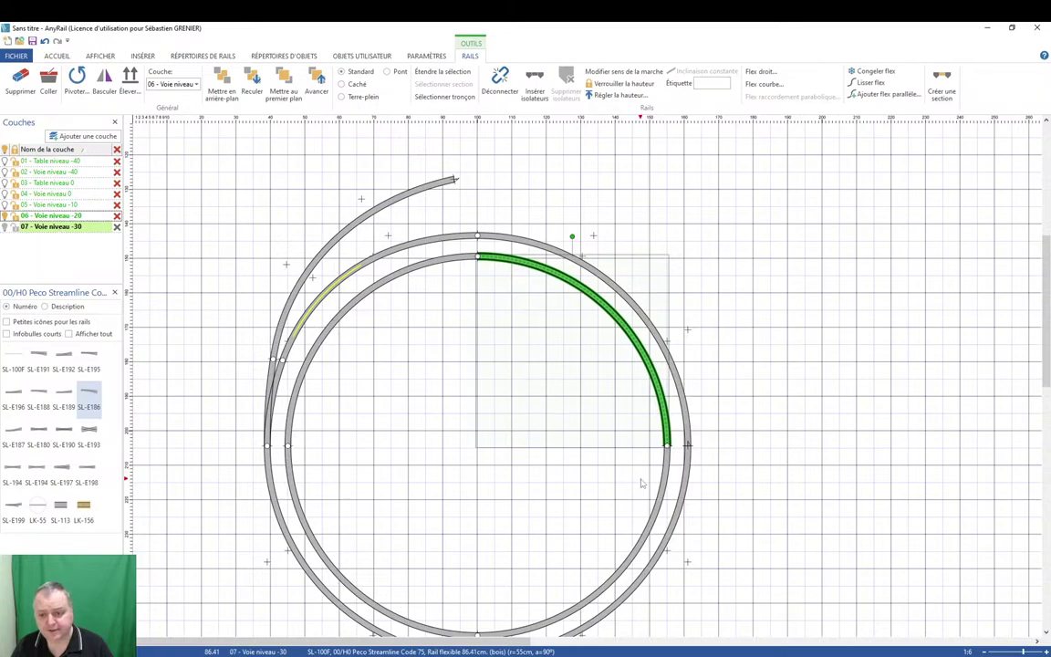
key(ctrl+c)
key(ctrl+v)
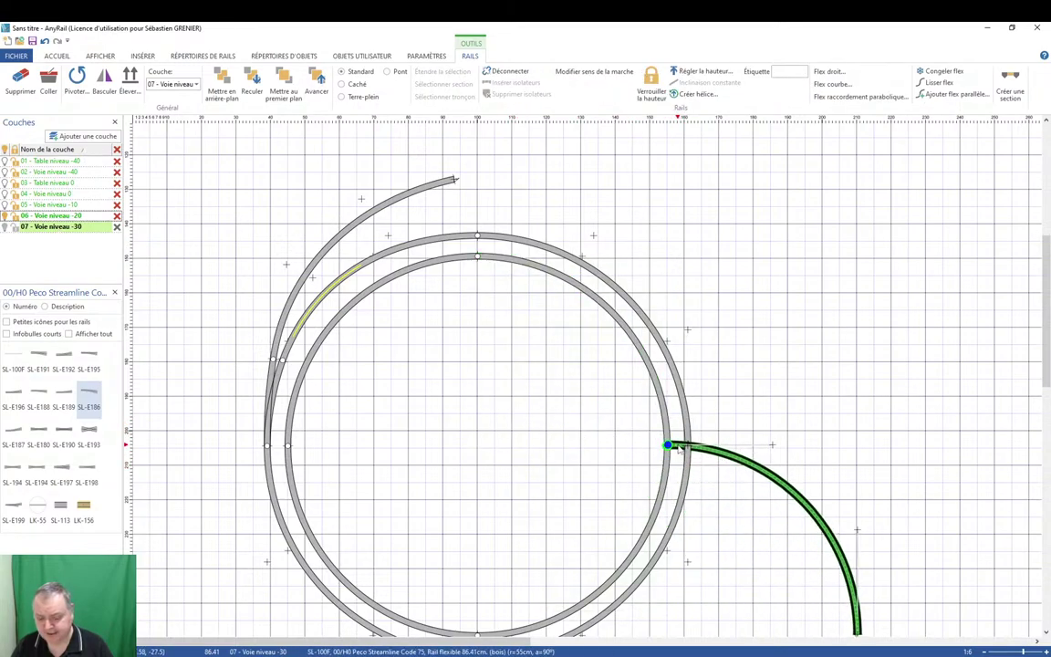
key(Escape)
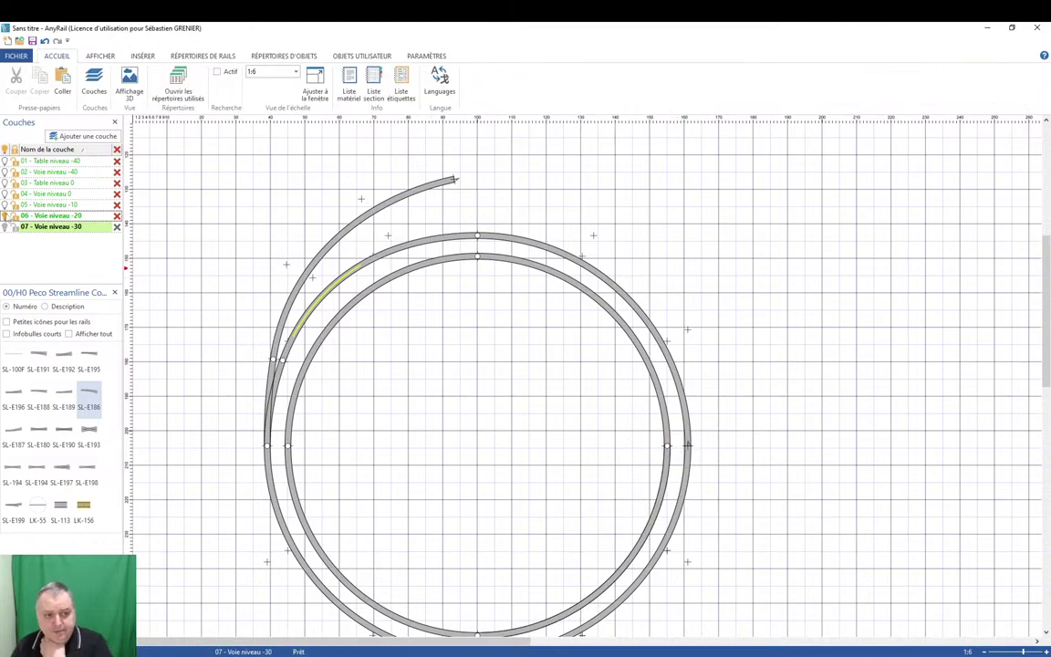
Hide layer 06 - Voie niveau -20 and attach a copy of the quarter-circle flex to the lower end of the first one.
click(6, 215)
scroll(577, 494, down, 1)
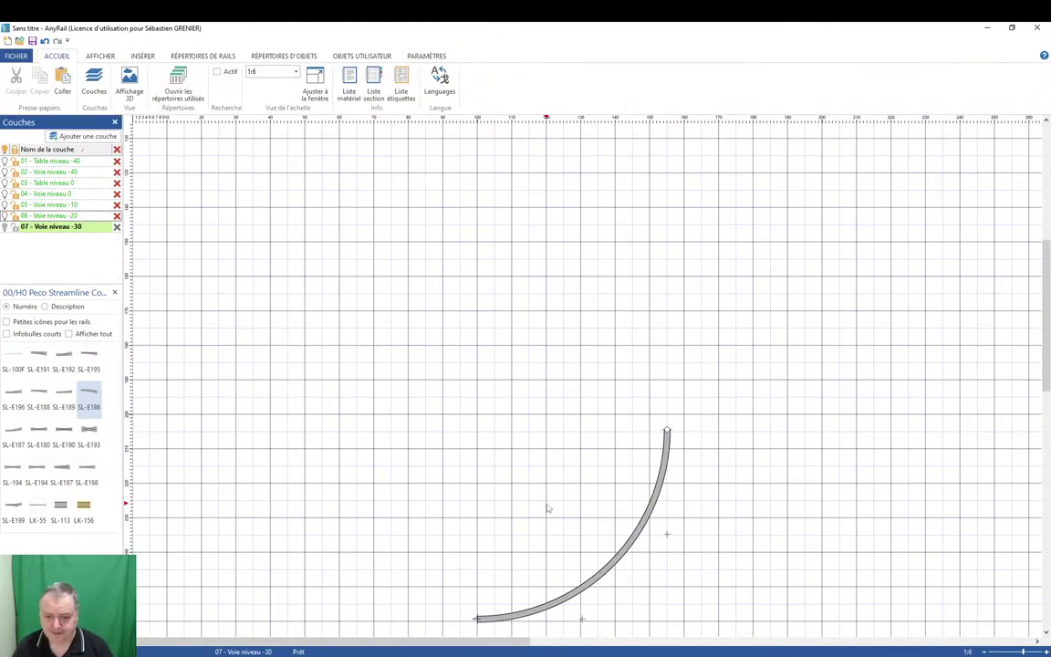
ctrl+scroll(547, 508, down, 1)
scroll(547, 437, down, 2)
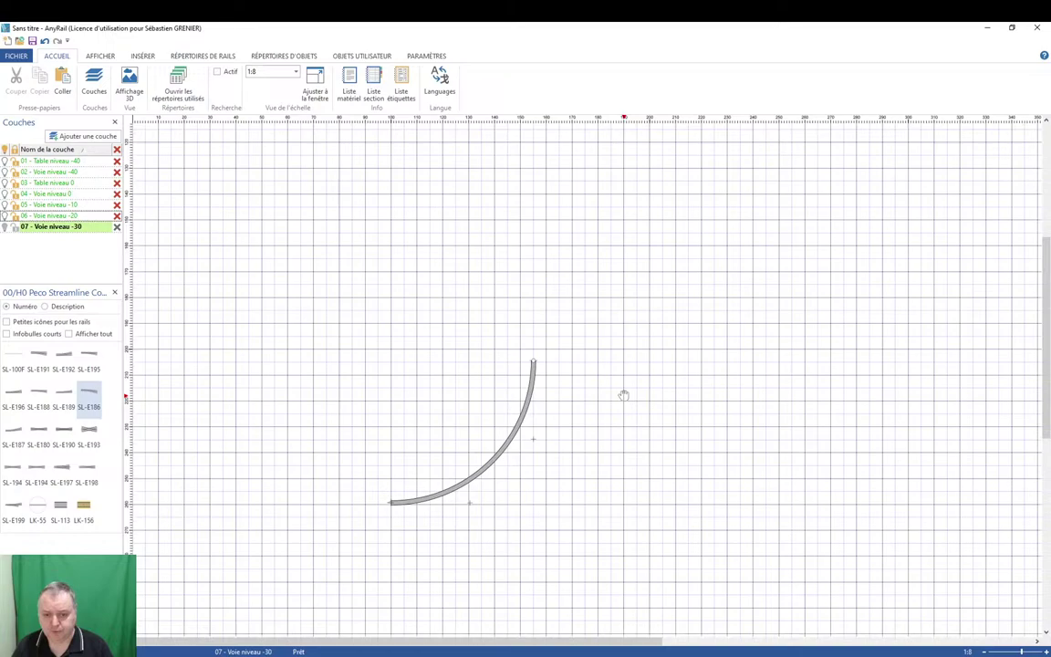
click(503, 461)
key(ctrl+c)
key(ctrl+v)
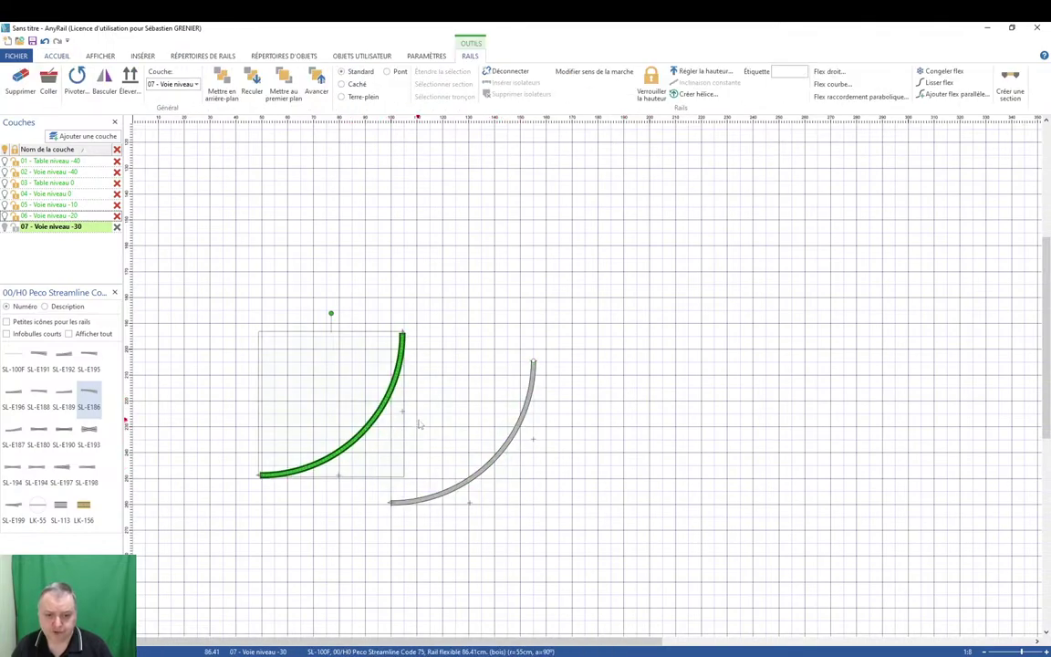
click(400, 360)
drag(400, 360, 383, 550)
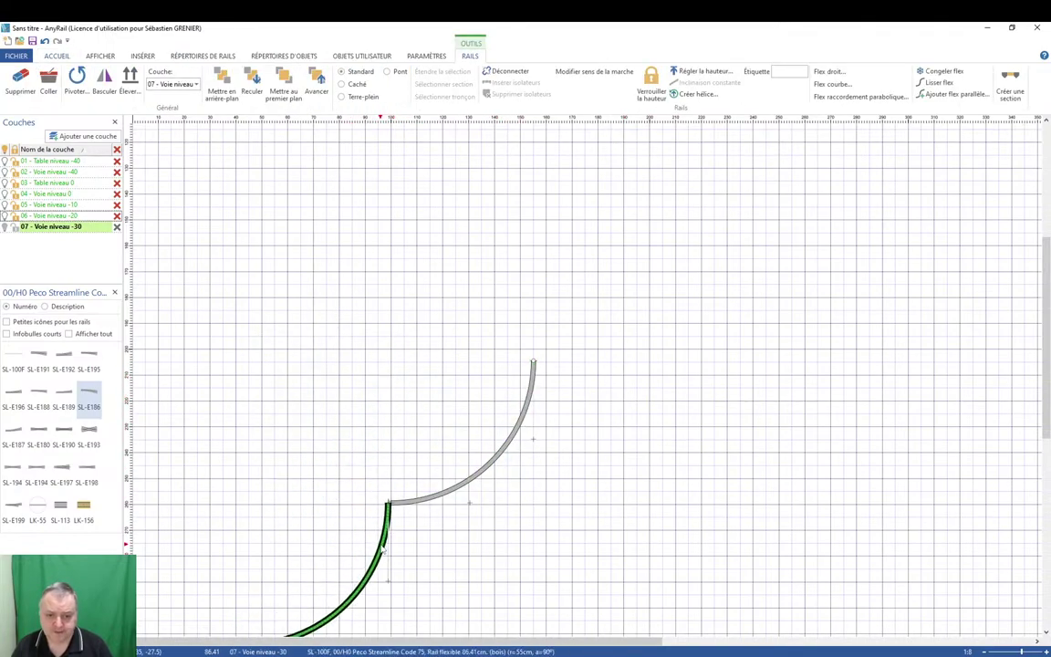
Attach two more copies of the quarter-circle flex to close the full turn on layer 07.
key(ctrl+v)
click(369, 360)
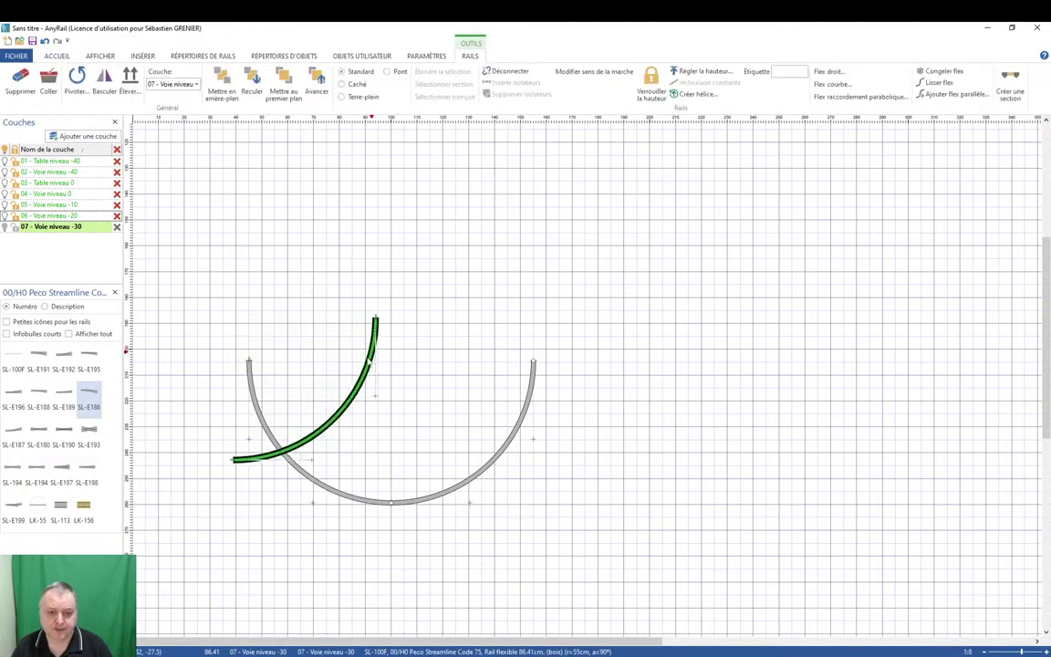
drag(369, 362, 246, 401)
key(ctrl+v)
click(392, 286)
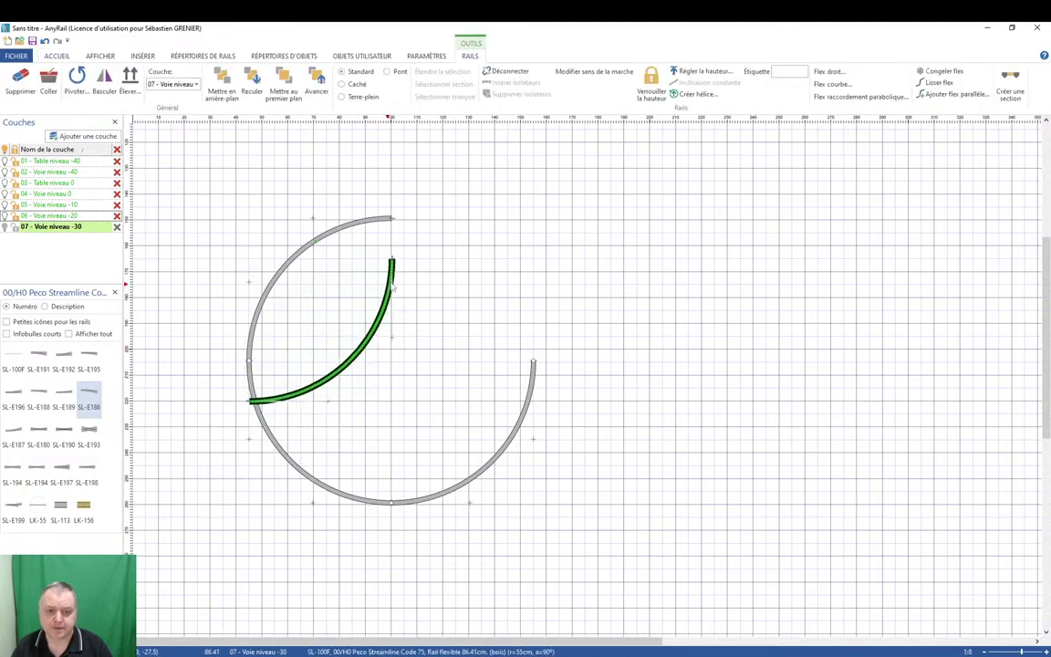
drag(392, 286, 393, 242)
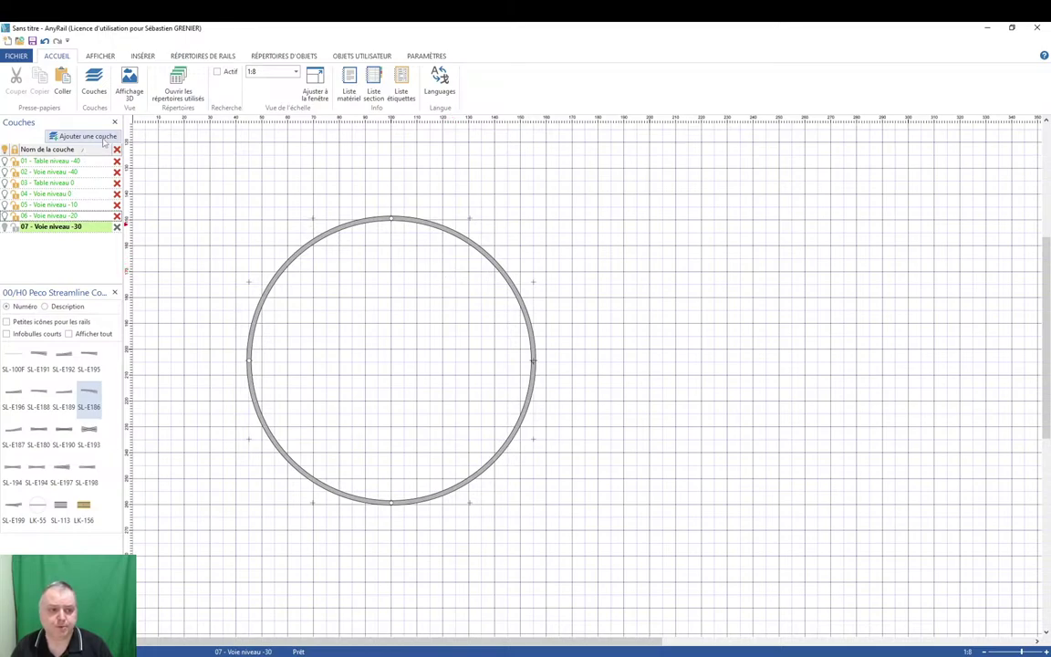
Add a new layer and rename it 08 - Voie niveau -40.
click(101, 137)
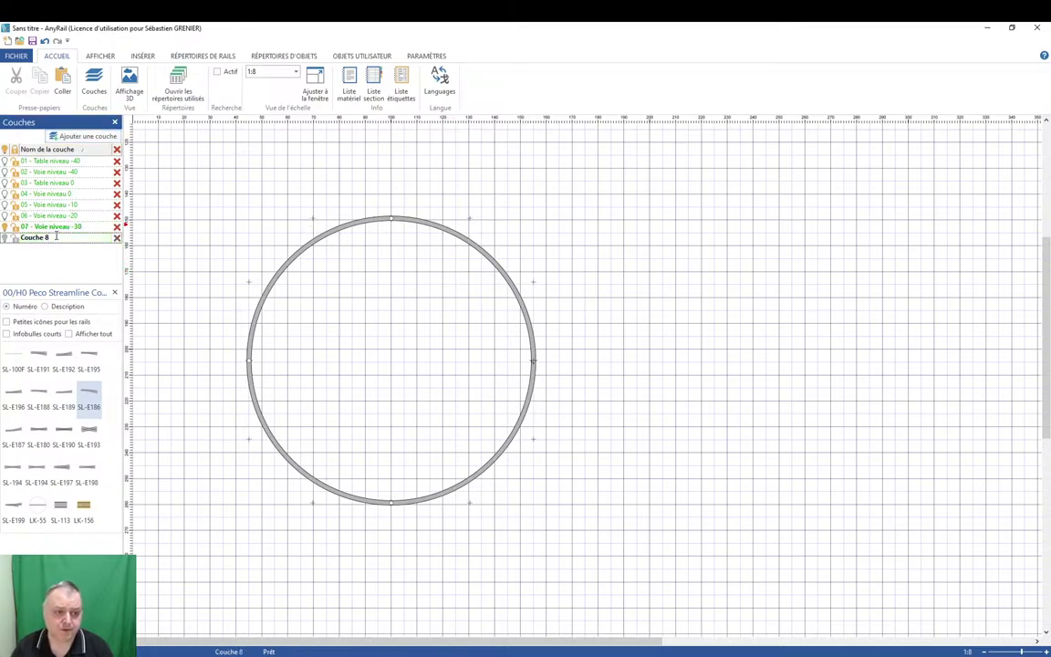
key(BackSpace)
key(BackSpace)
key(BackSpace)
key(BackSpace)
key(BackSpace)
key(BackSpace)
key(BackSpace)
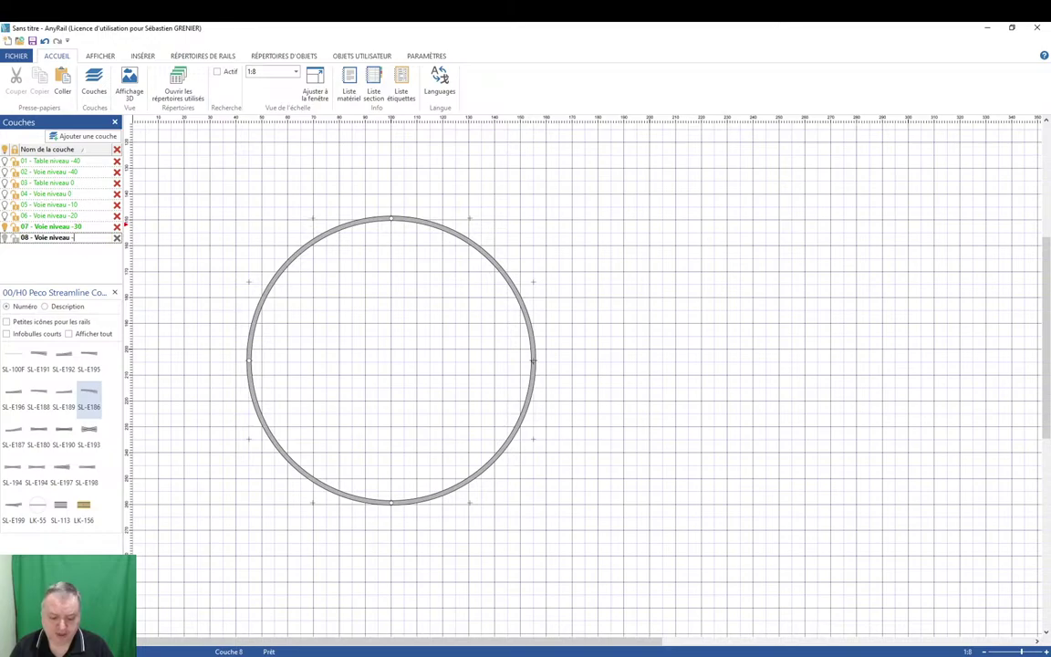
click(57, 239)
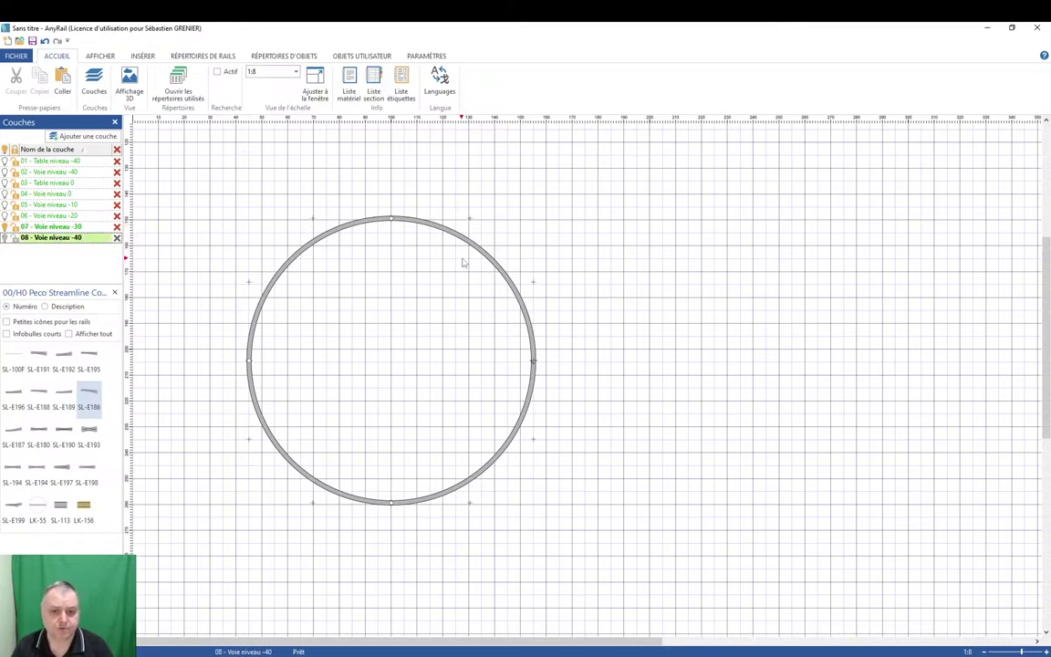
Copy the upper-right flex of layer 07 onto layer 08 - Voie niveau -40 and attach it to that flex's lower end.
click(64, 228)
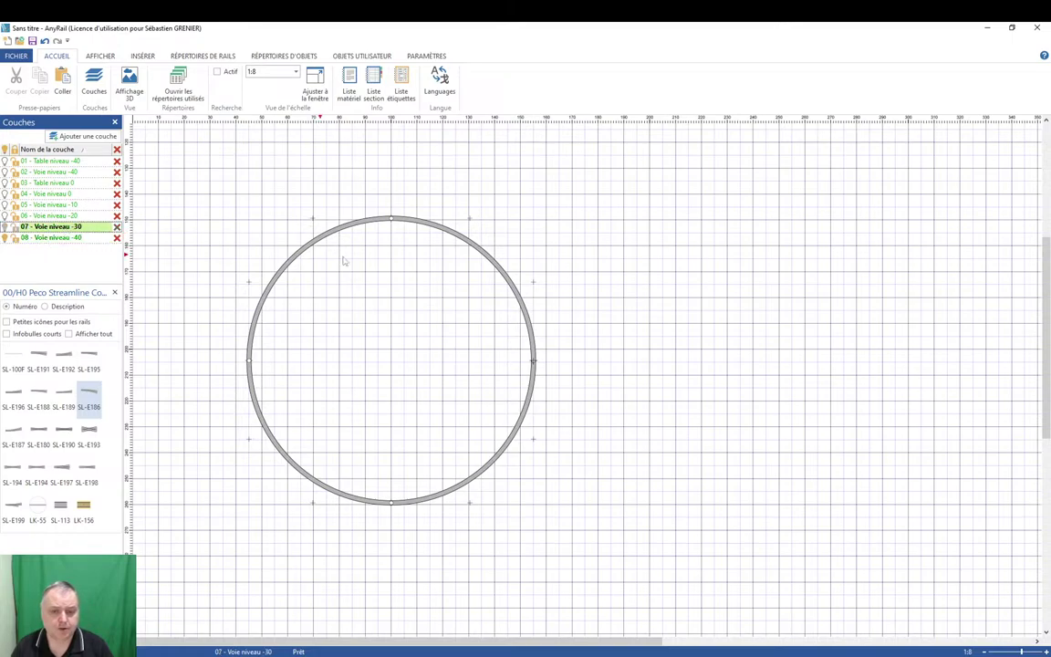
click(490, 263)
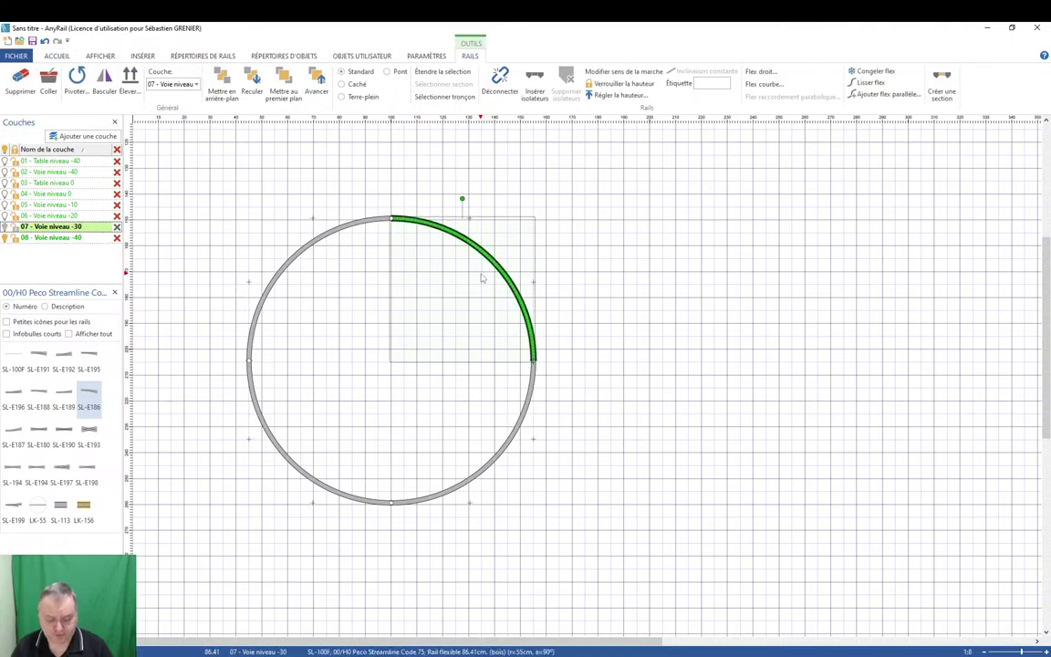
click(55, 238)
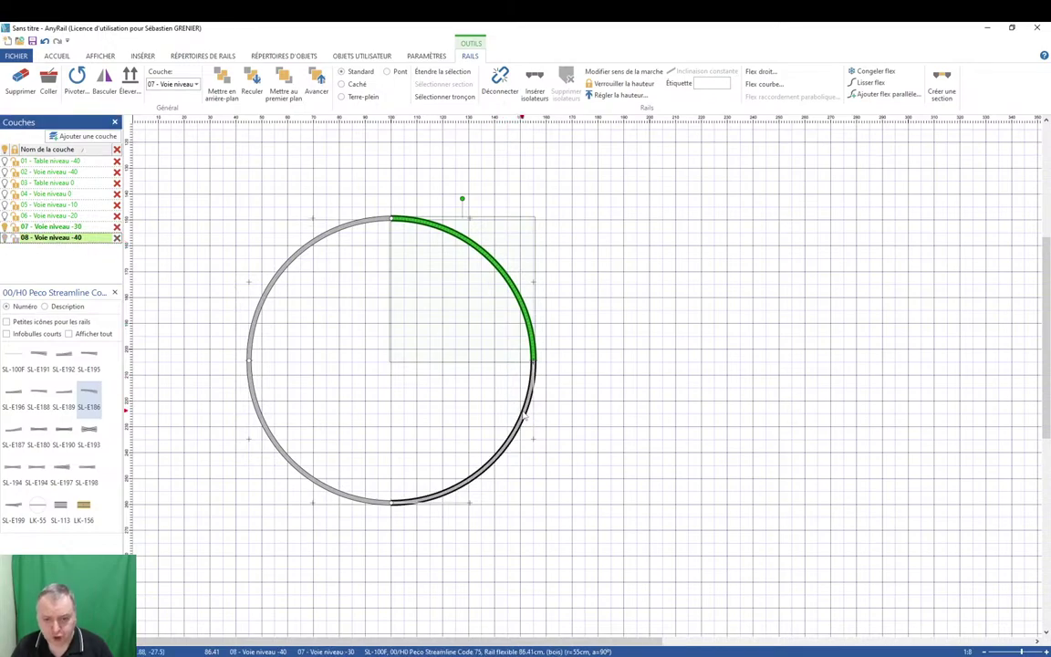
key(ctrl+v)
click(572, 382)
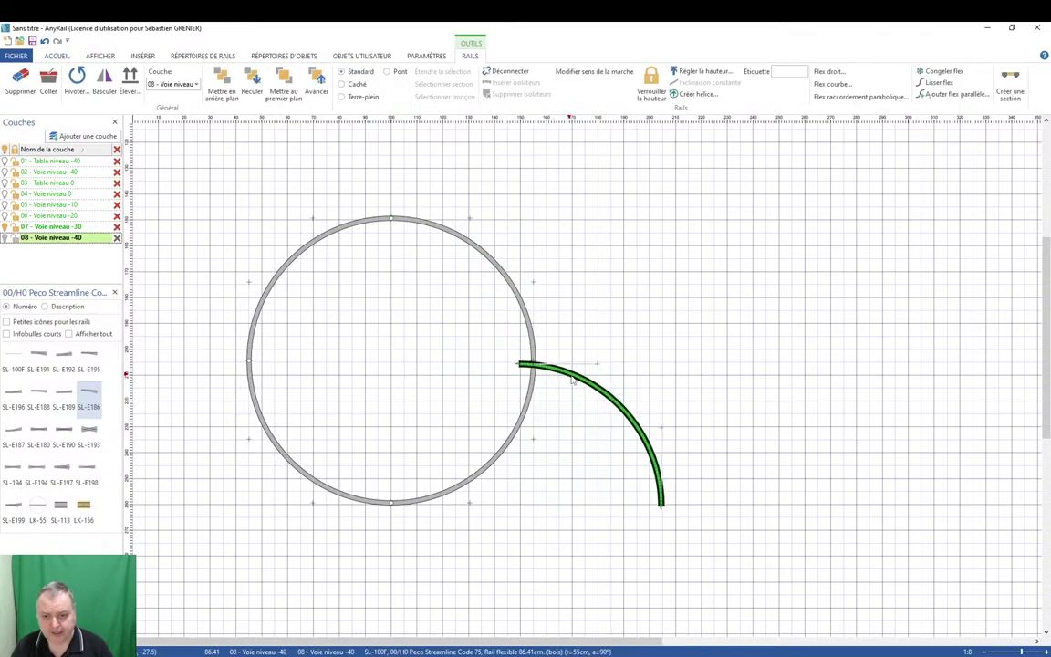
key(Delete)
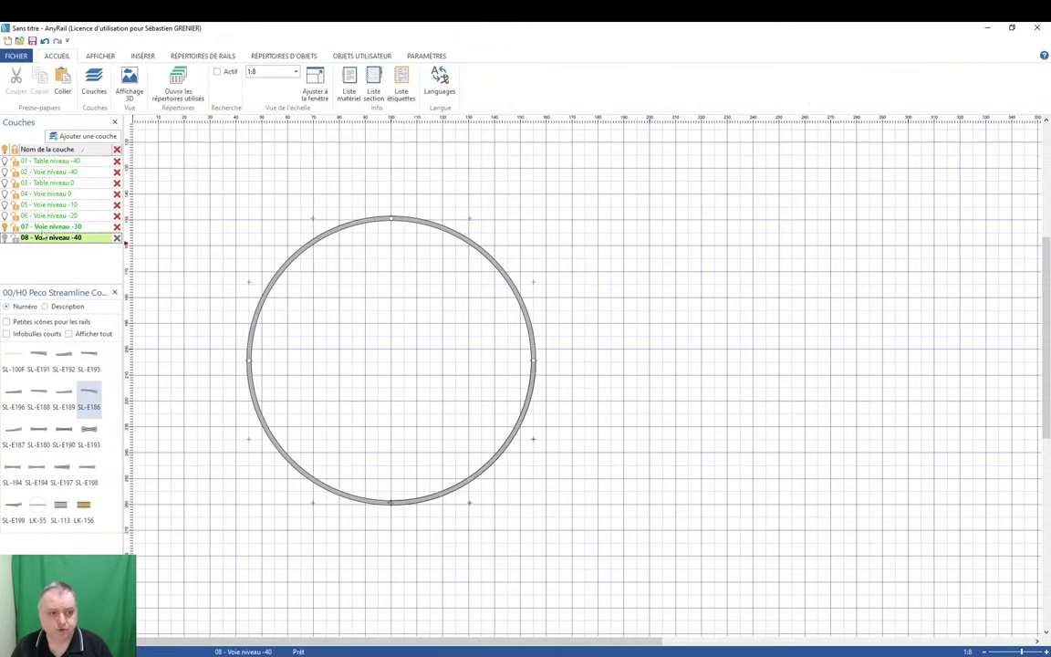
Hide layer 07 - Voie niveau -30 and attach two more quarter-circle copies, extending the layer 08 turn to three quarters.
click(4, 205)
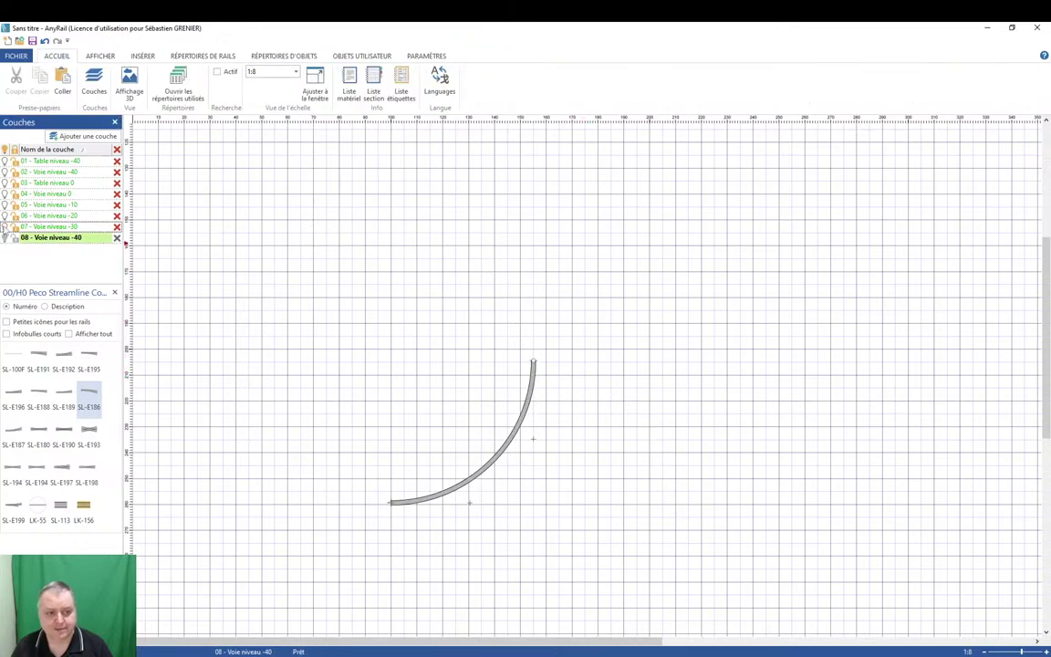
click(476, 474)
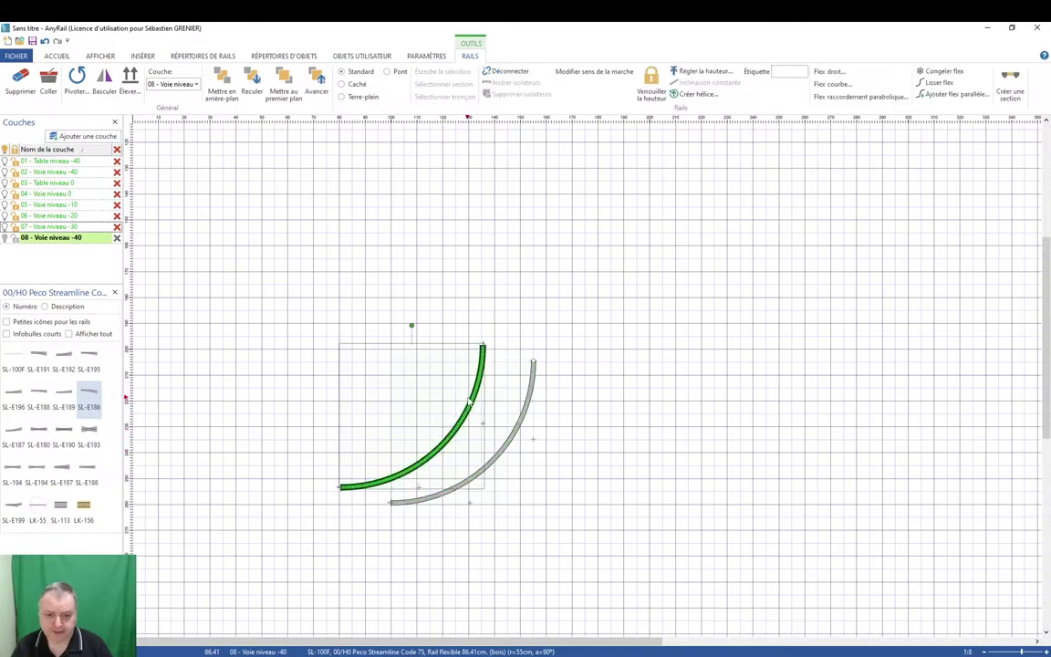
drag(439, 441, 386, 559)
key(ctrl+z)
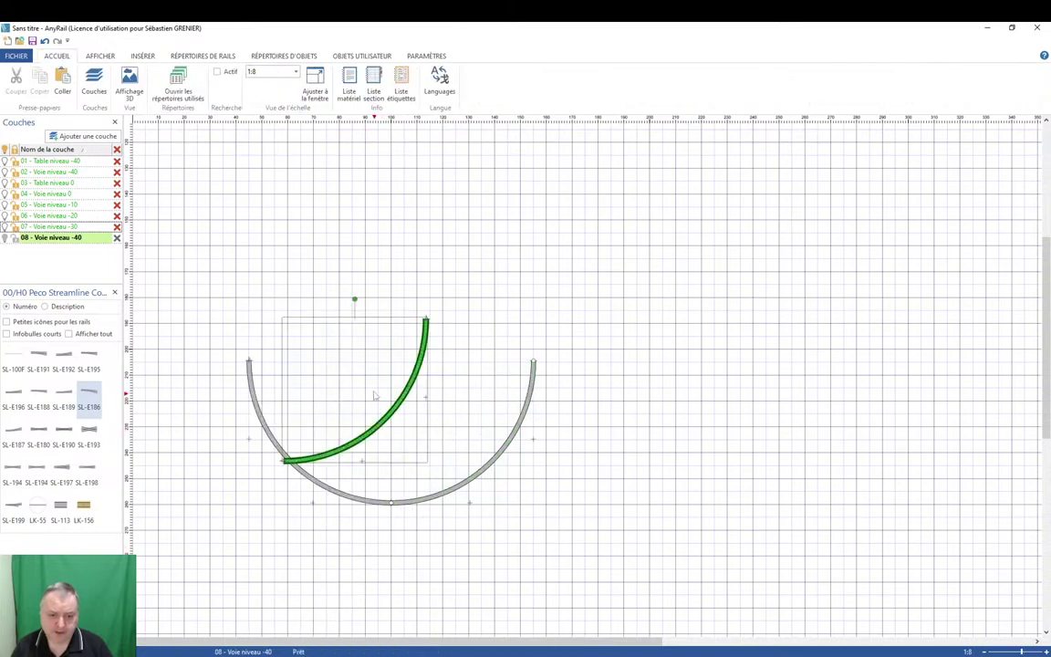
drag(409, 343, 233, 384)
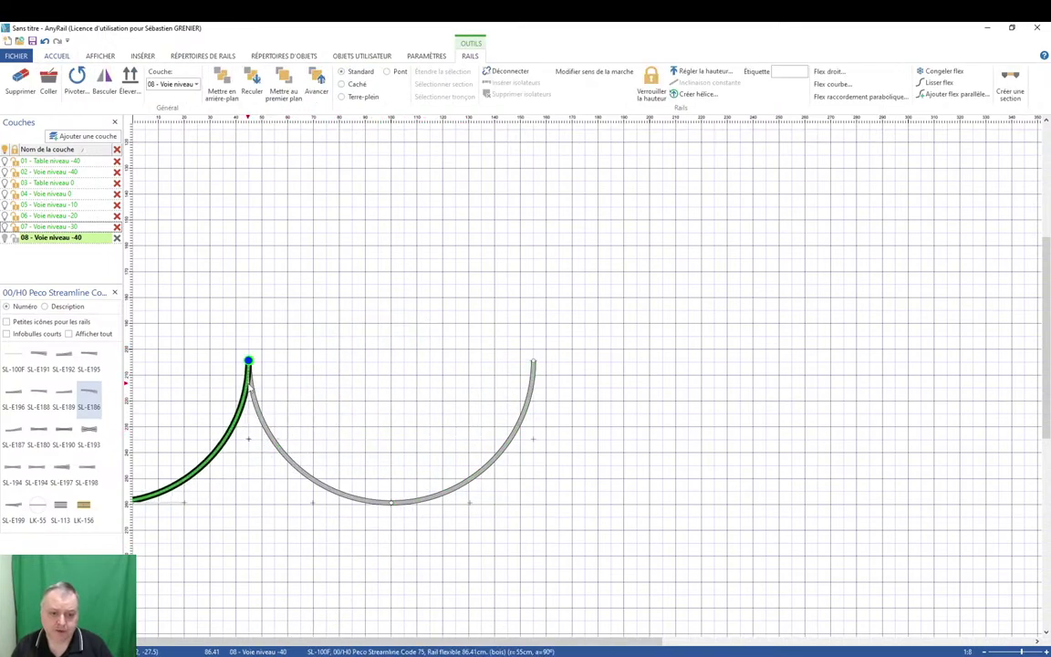
click(455, 325)
key(ctrl+v)
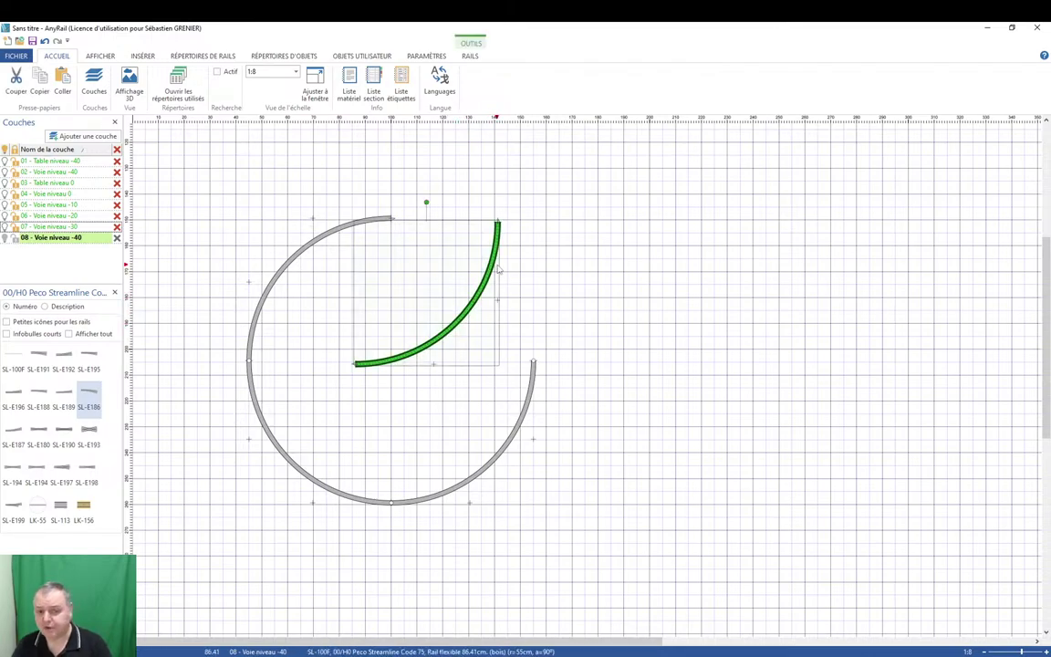
click(470, 307)
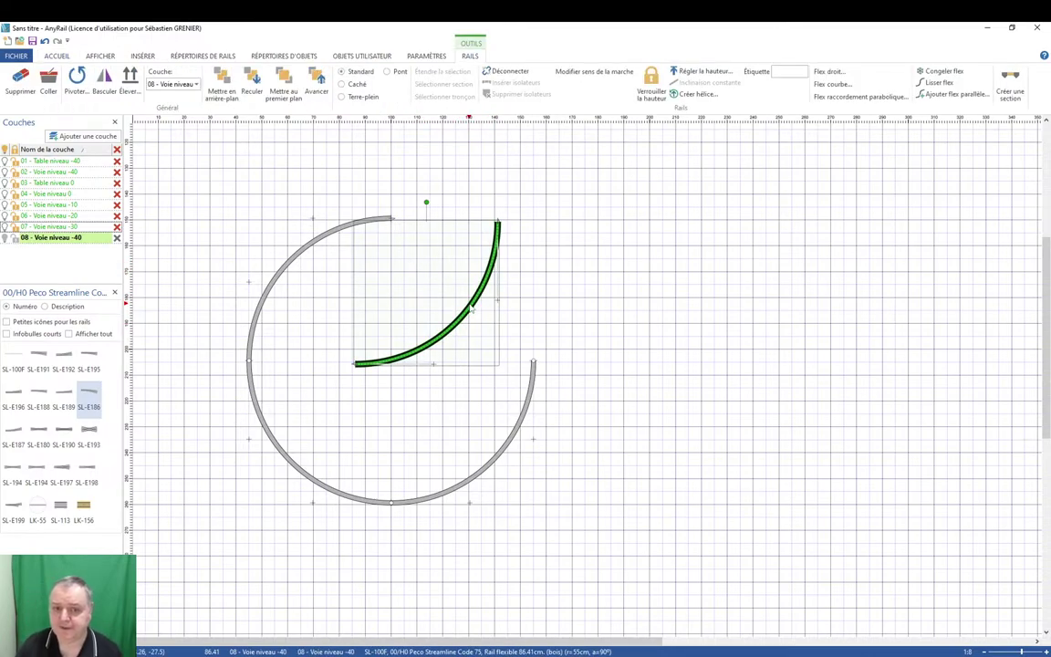
key(Delete)
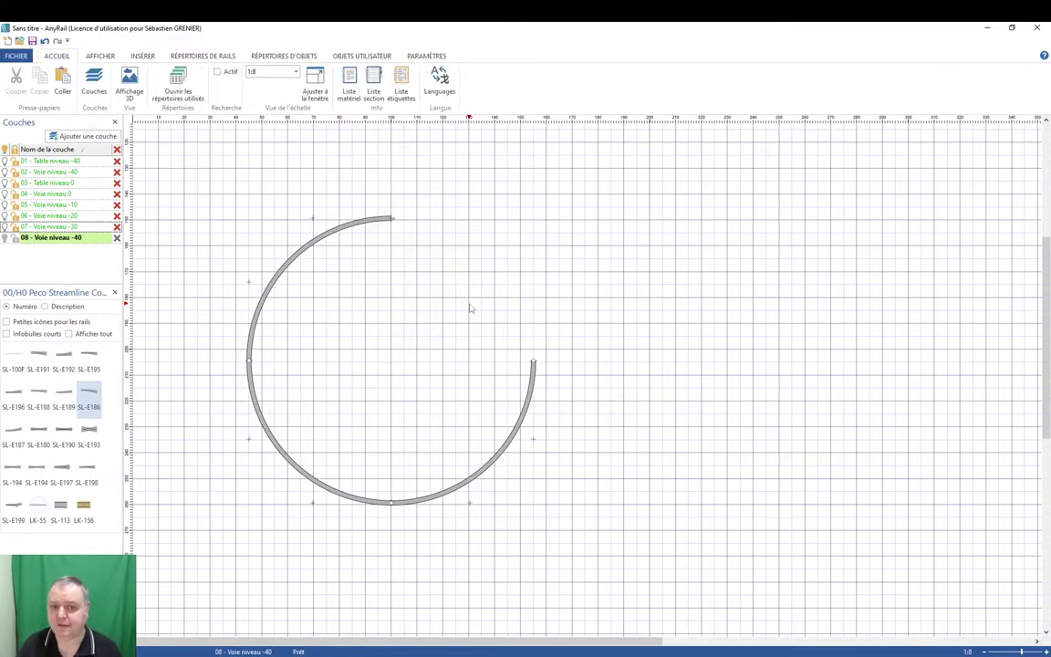
Show all layers, inspect the complete helix in 3D, and return to 2D with only layer 08 - Voie niveau -40 visible.
click(10, 148)
click(129, 81)
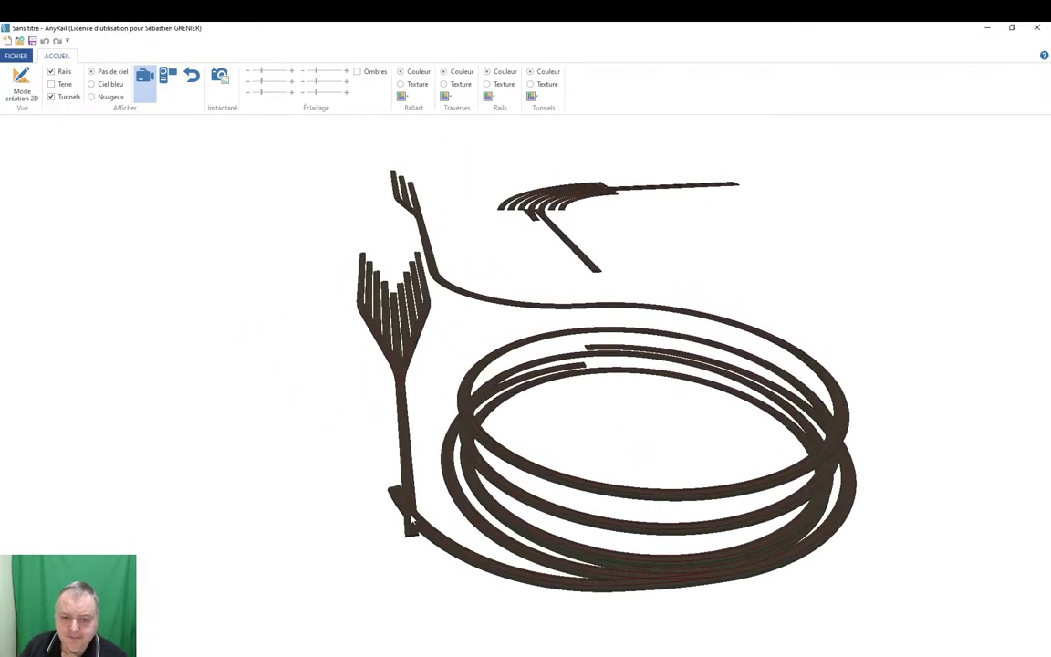
click(21, 82)
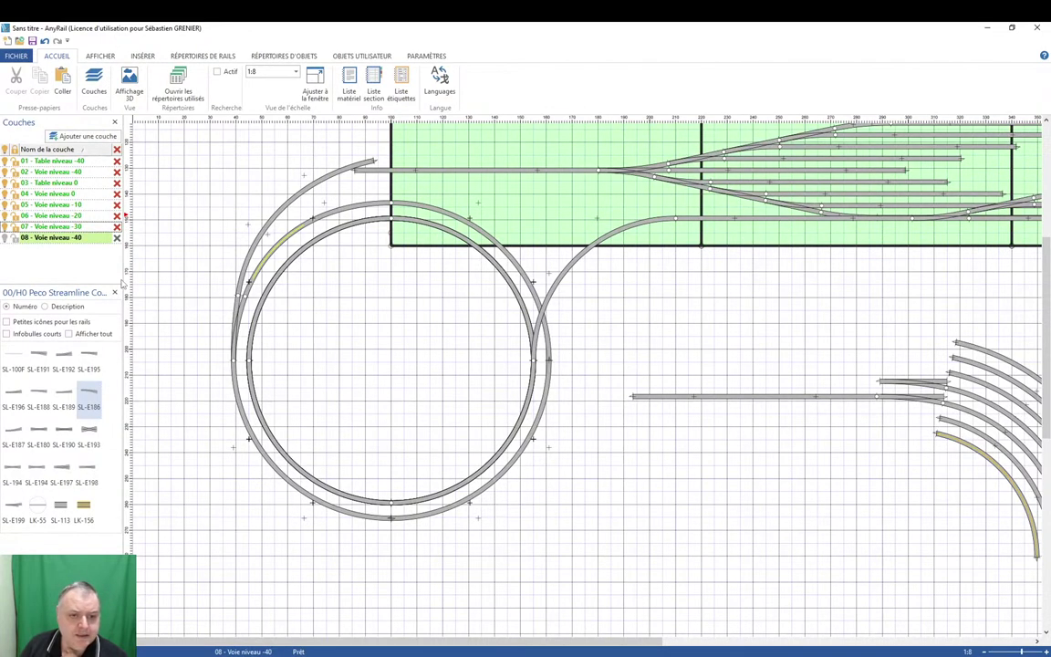
click(6, 150)
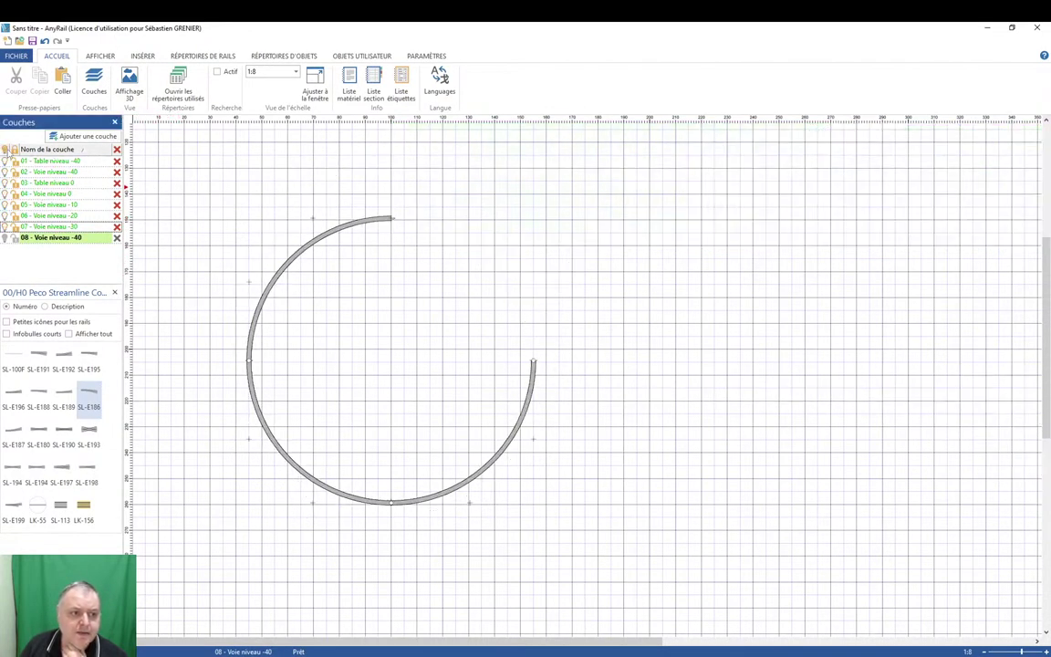
Set the height of the lower-right flex on layer 08 to -30 and the lower-left flex to -32,5.
click(511, 447)
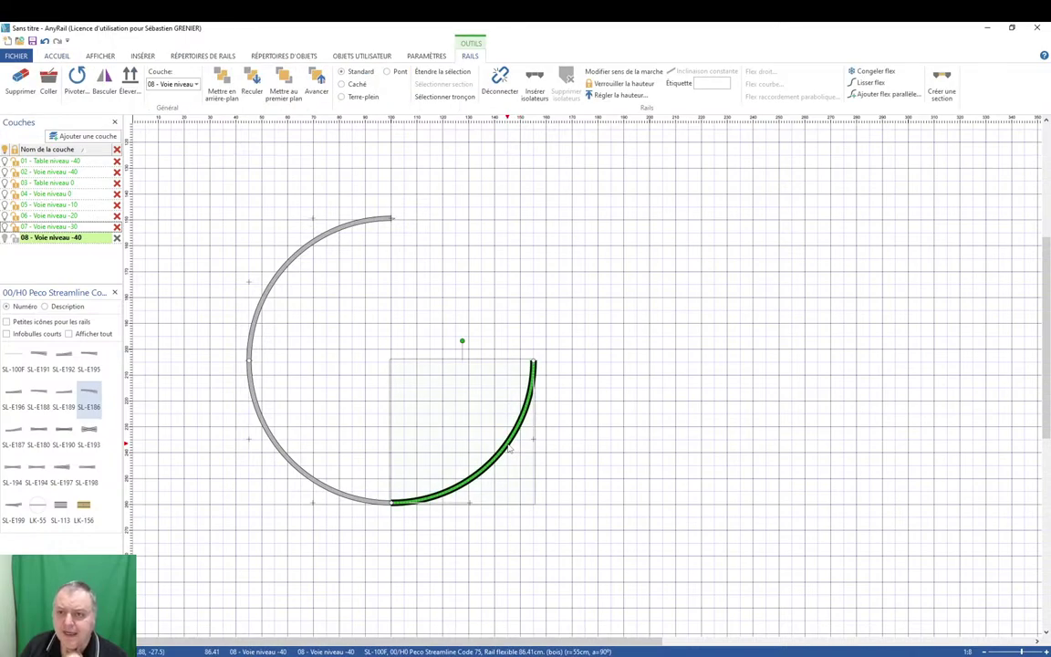
click(616, 95)
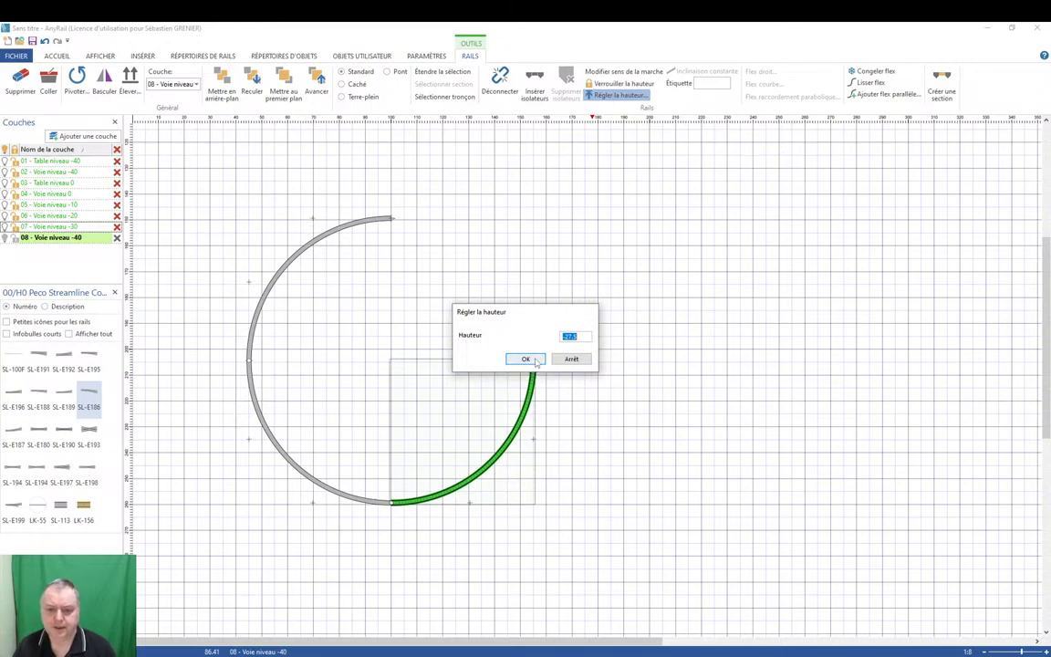
text(-40)
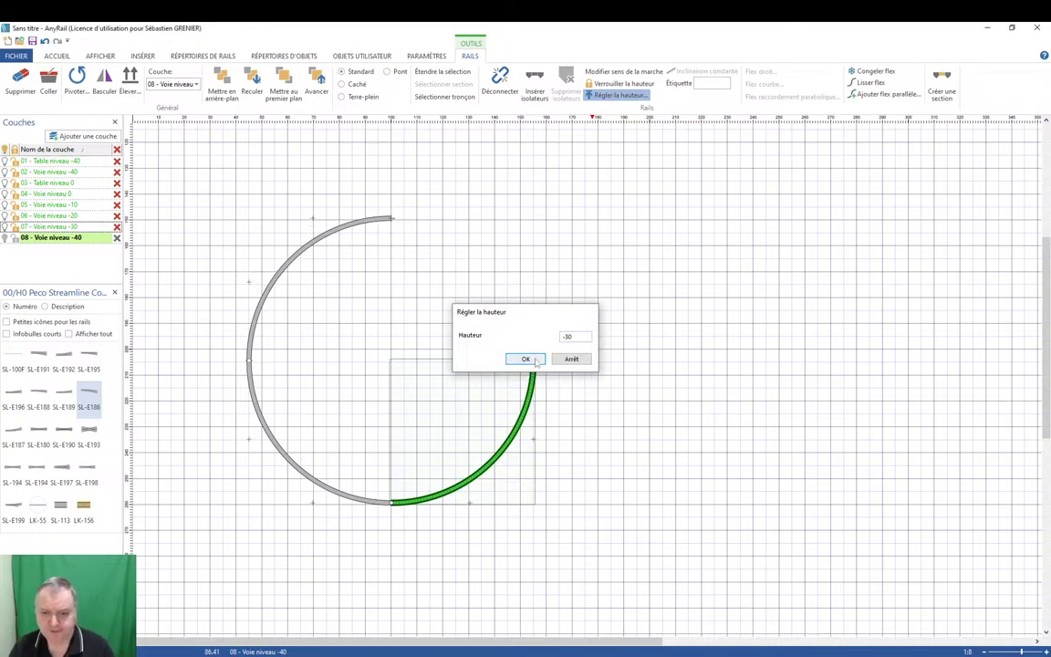
click(525, 359)
click(345, 495)
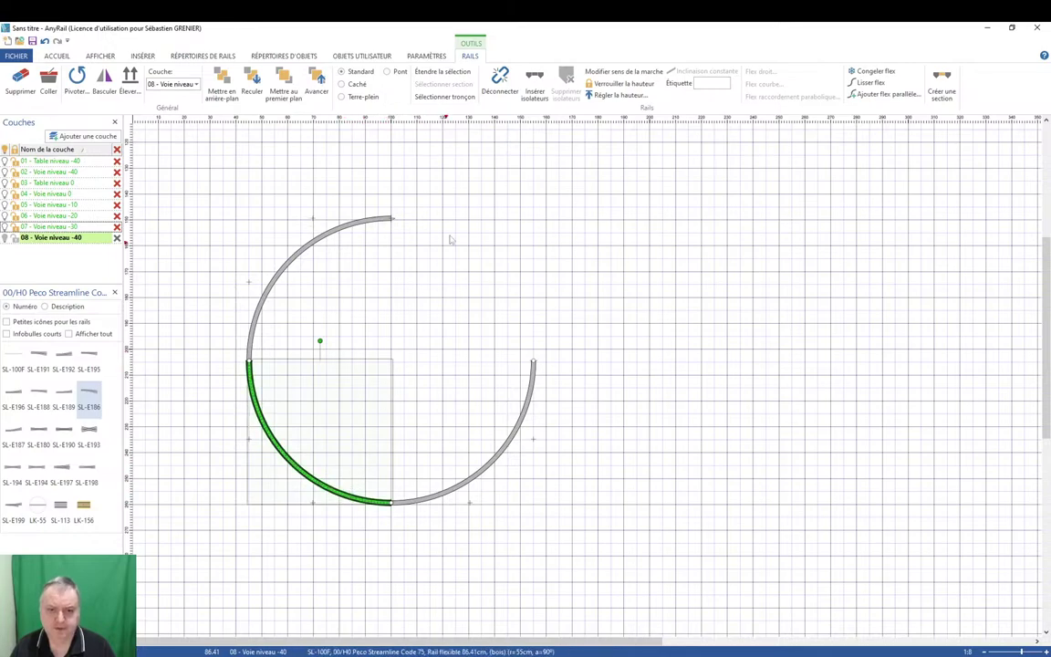
click(617, 95)
text(-32,5)
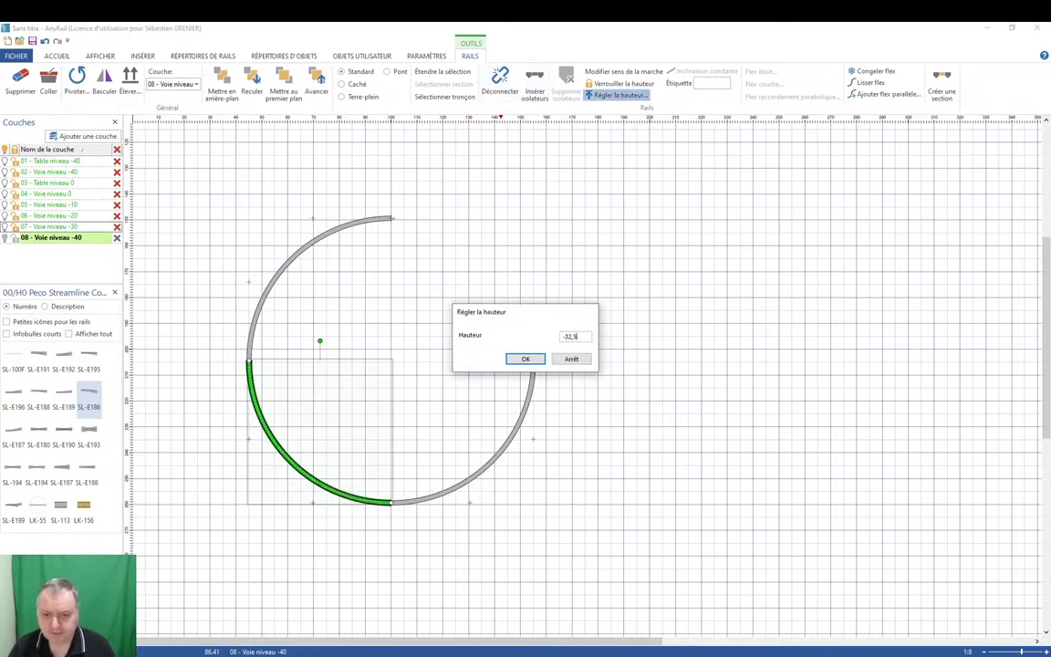
key(Return)
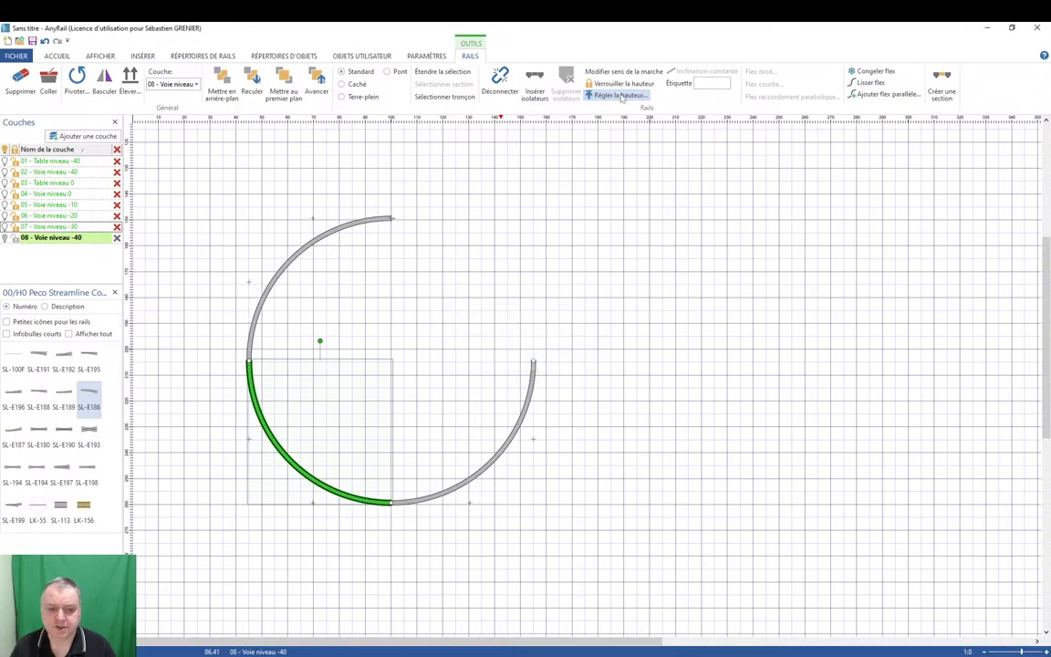
Set the height of the upper-left flex on layer 08 to -35.
click(282, 275)
click(618, 95)
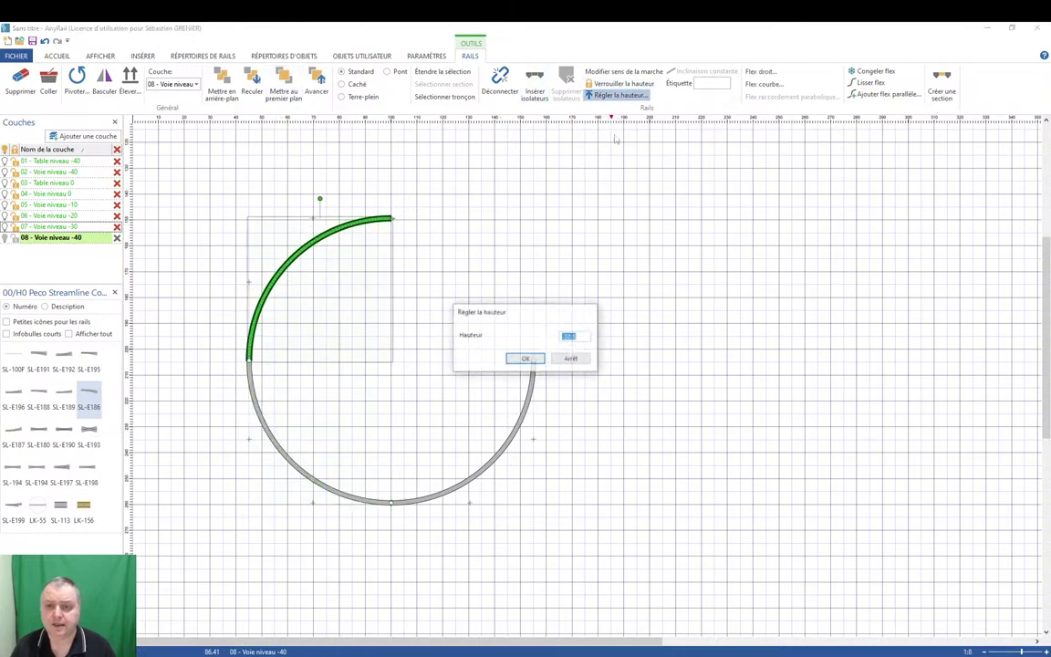
text(-35)
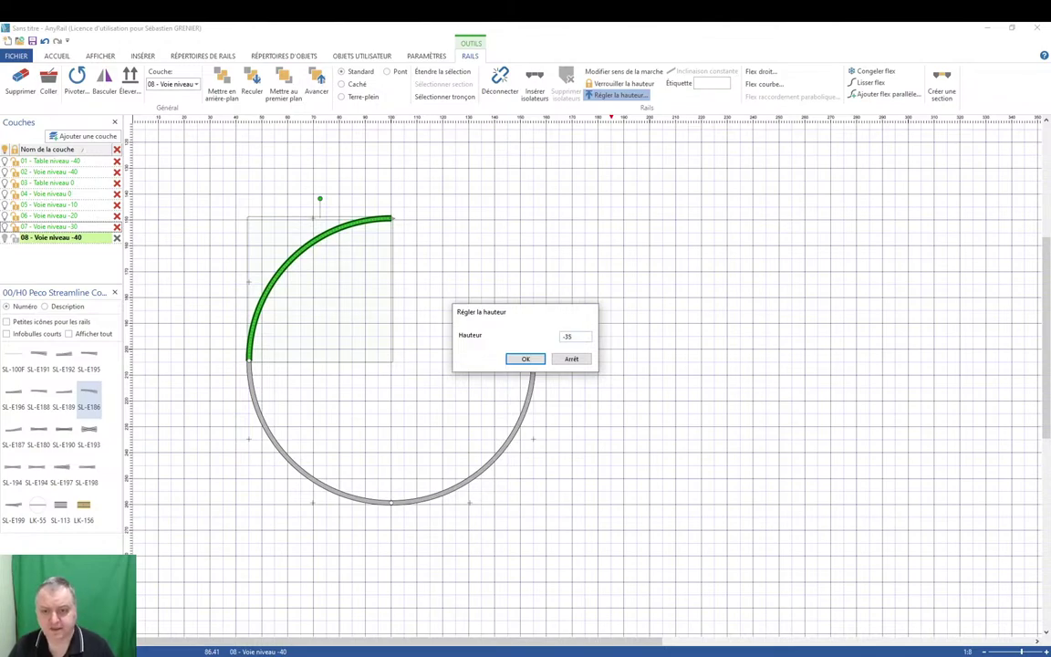
key(Return)
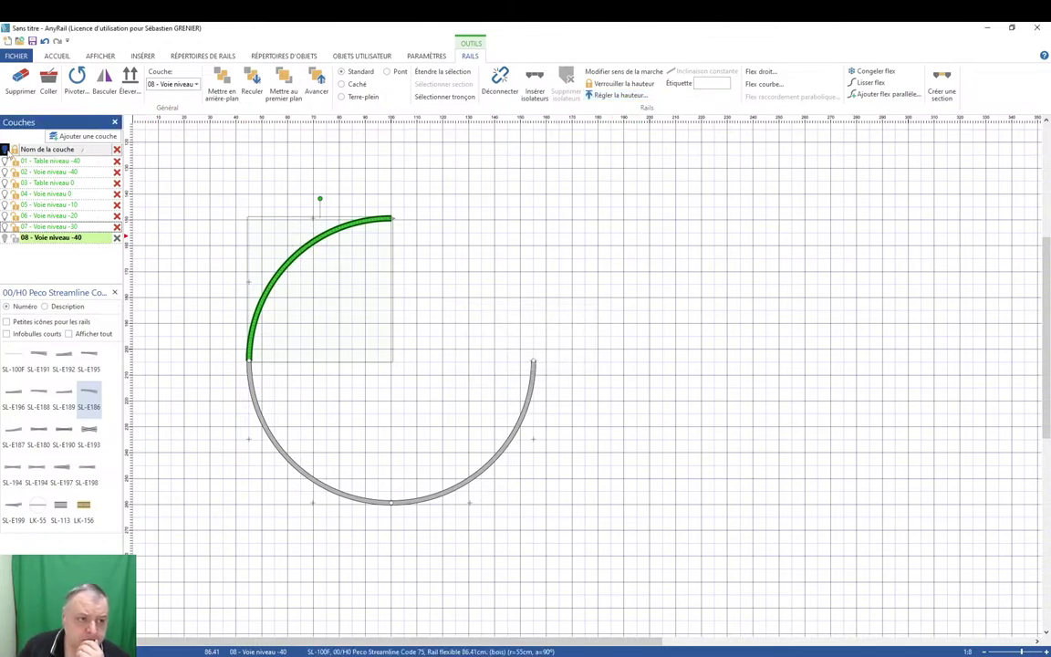
Show all layers, inspect the helix and the gap to the level -40 yard in 3D, and return to 2D.
click(6, 147)
click(195, 205)
click(130, 84)
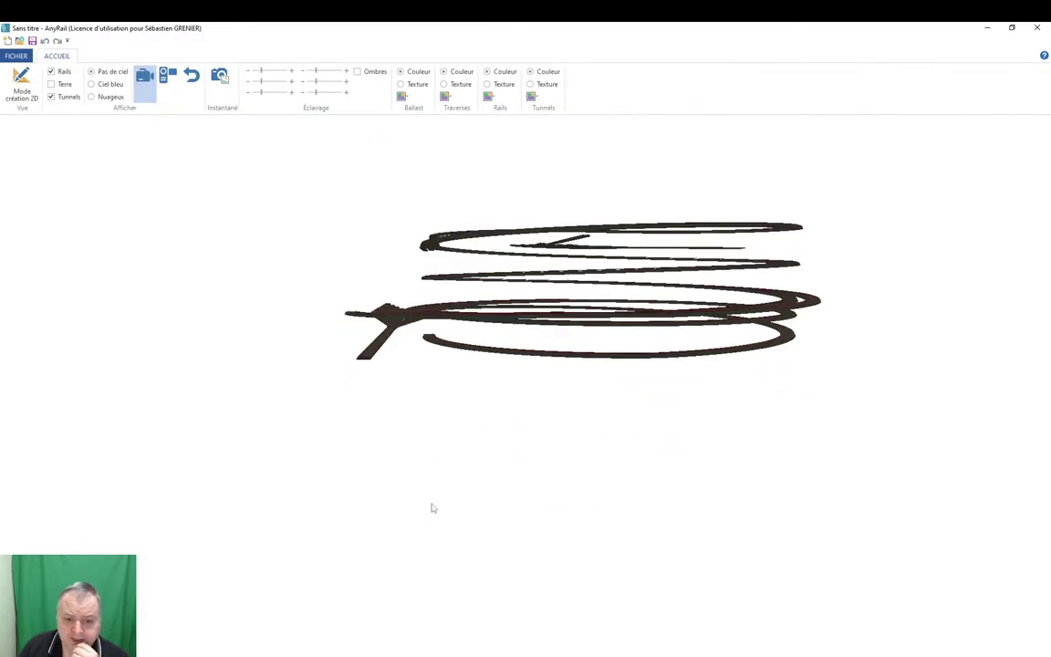
drag(432, 508, 719, 337)
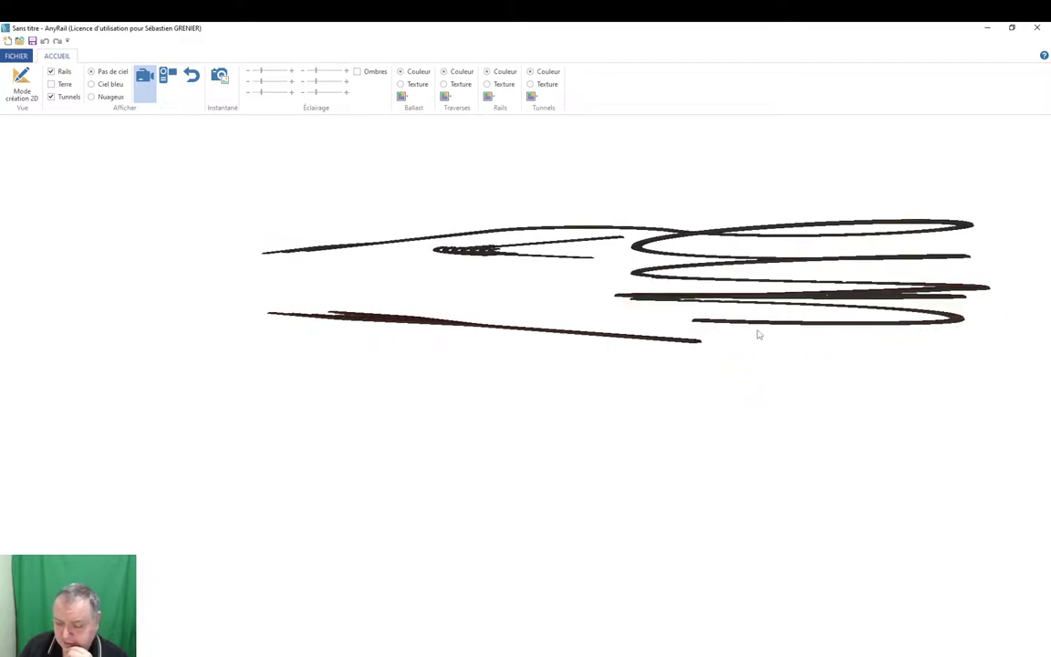
drag(619, 342, 616, 375)
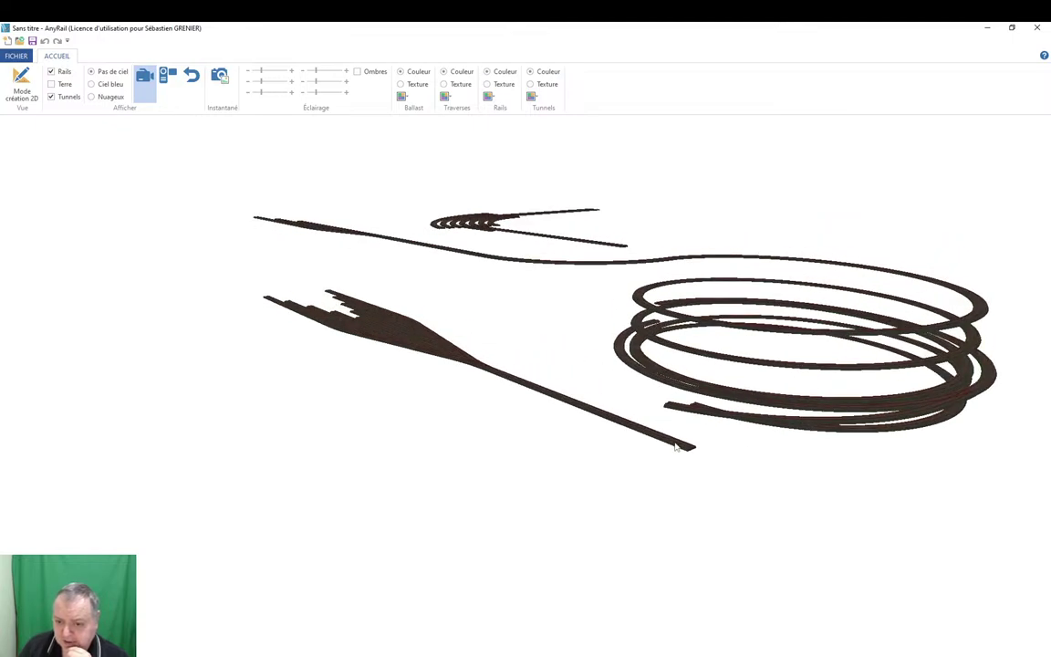
drag(720, 446, 741, 416)
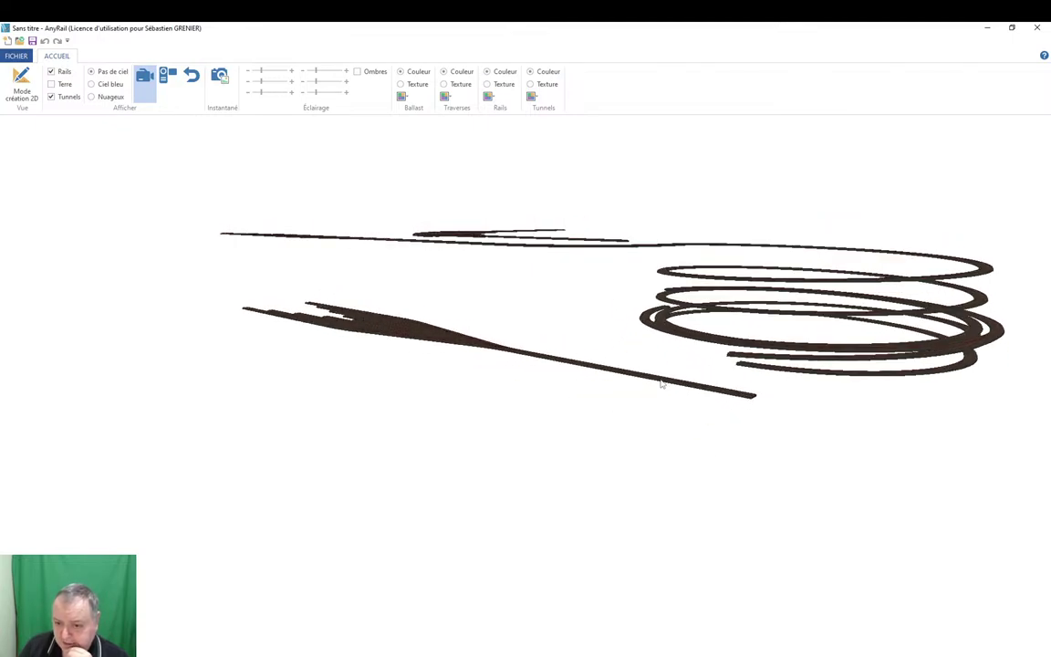
drag(703, 383, 665, 411)
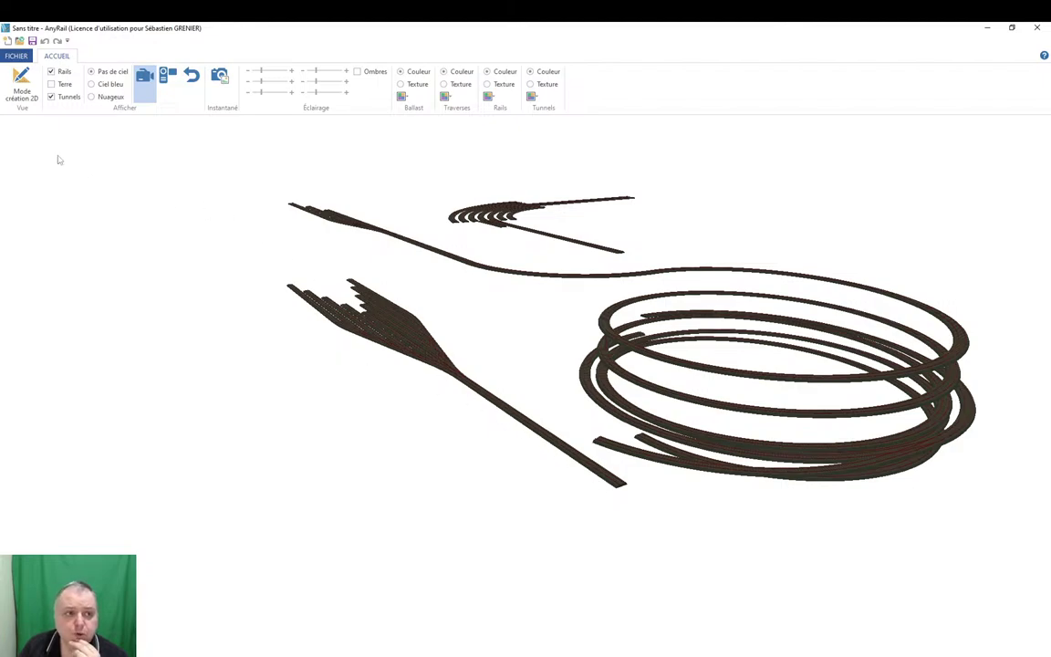
click(23, 84)
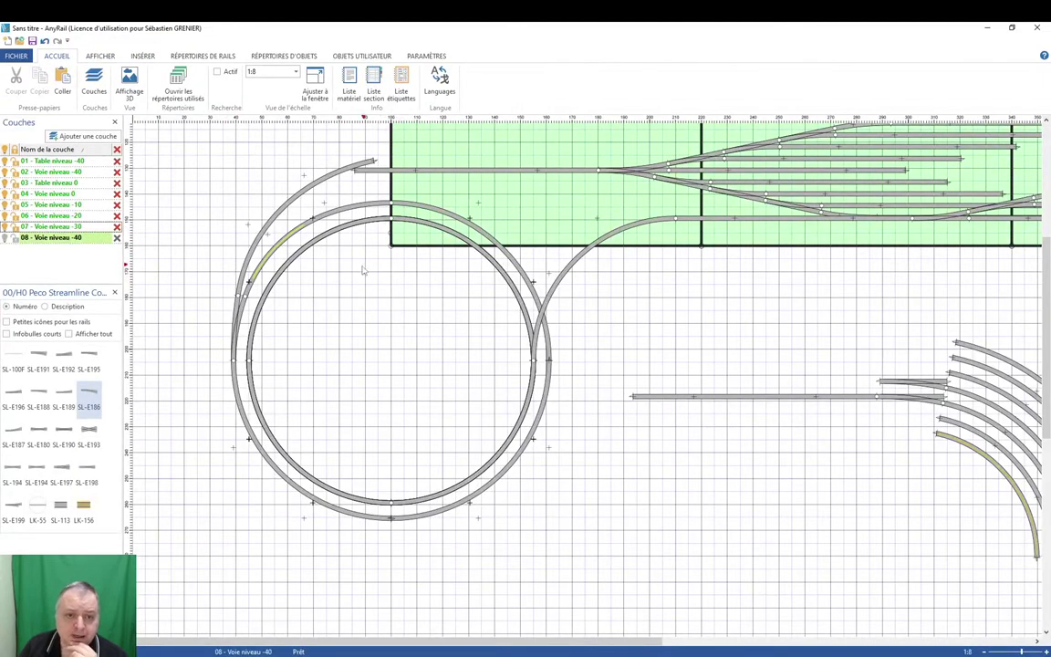
Show only layers 01, 02 and 08, and join the free end of the level -40 yard's lead flex to the helix's upper end.
click(13, 150)
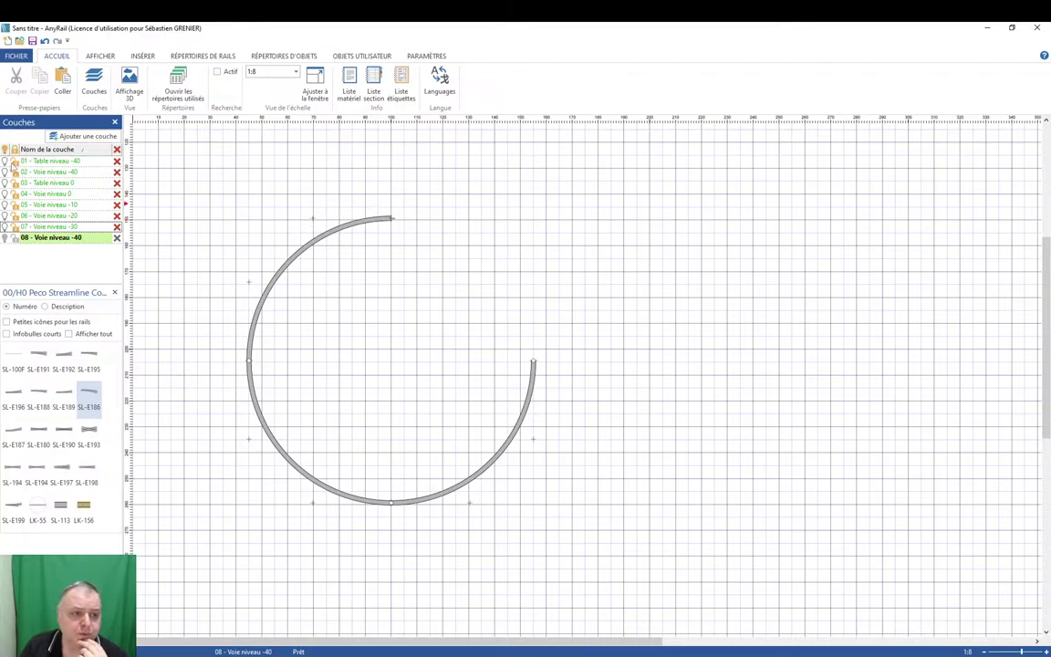
click(4, 160)
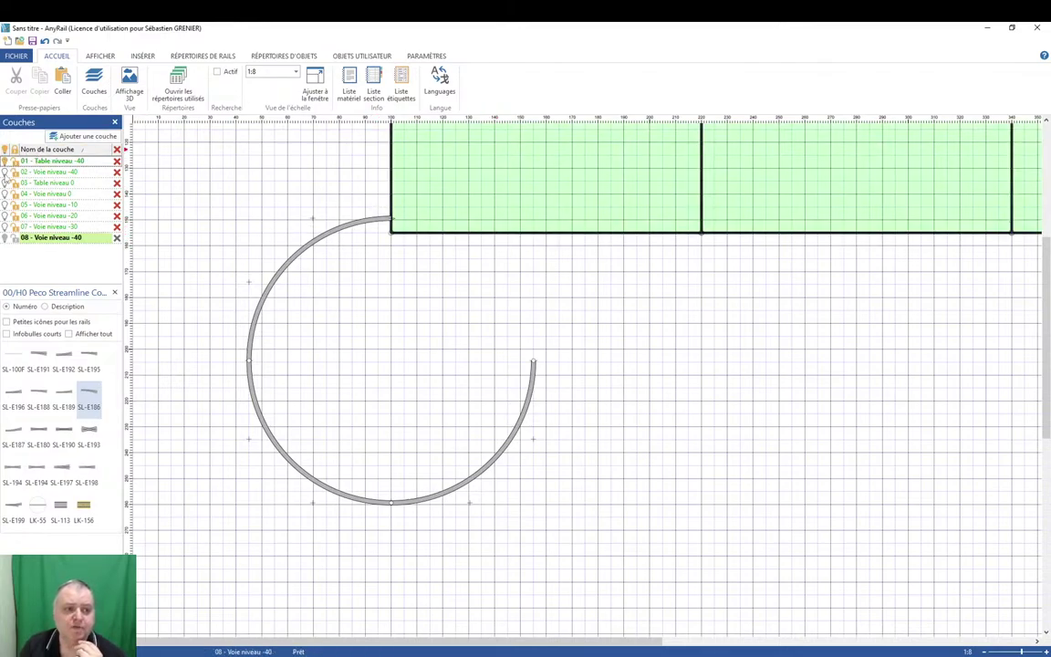
click(4, 171)
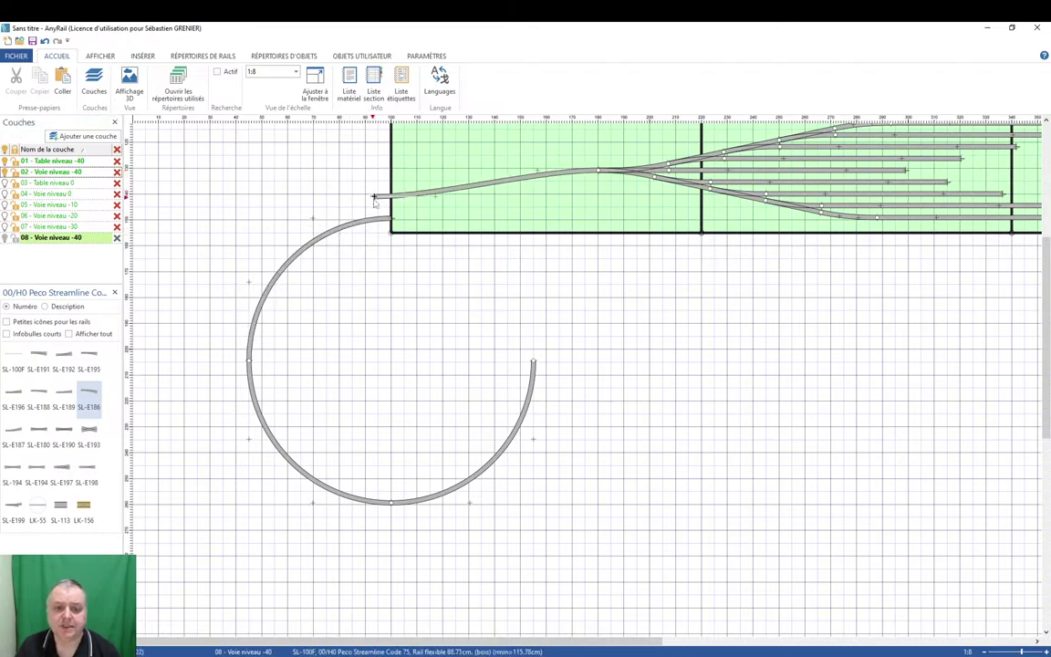
drag(374, 197, 390, 219)
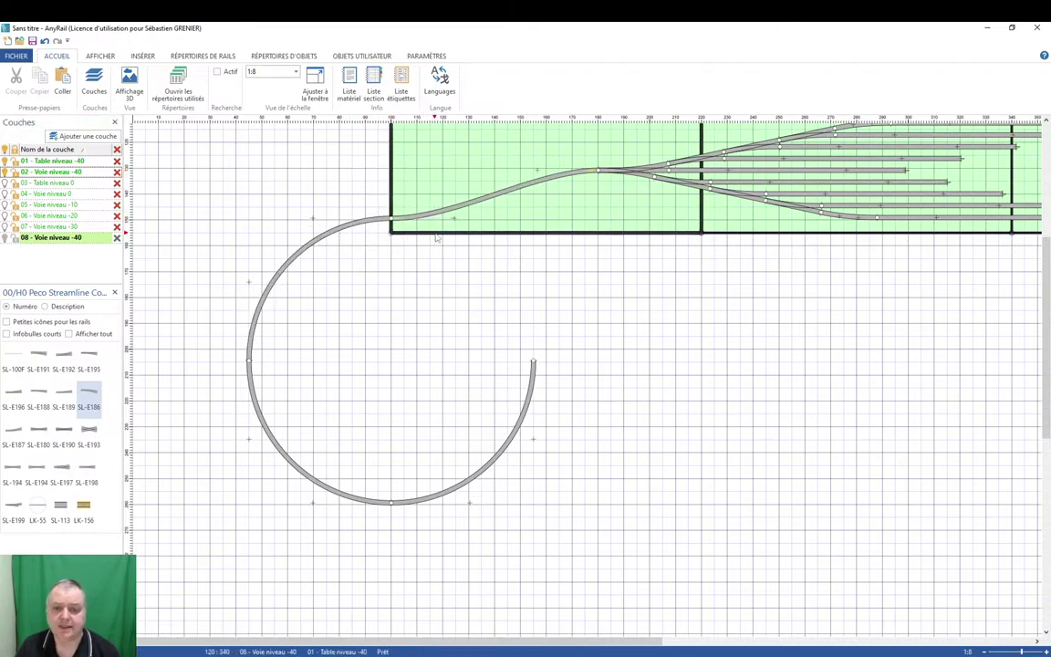
Set the height of the flex linking the helix to the level -40 yard to -37,5.
click(474, 206)
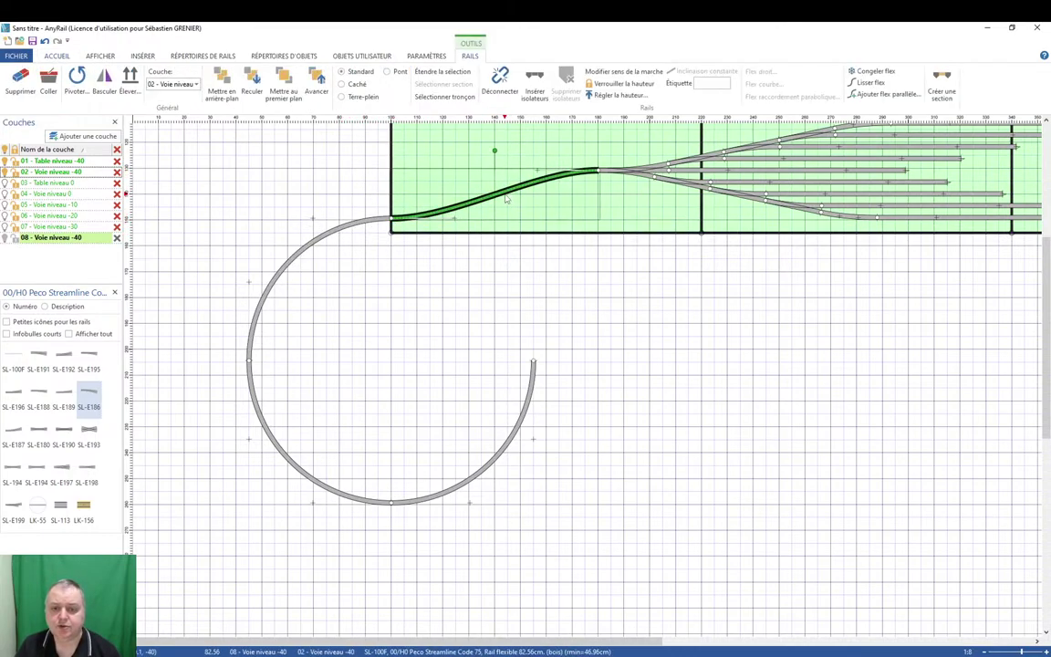
click(615, 100)
text(-37,5)
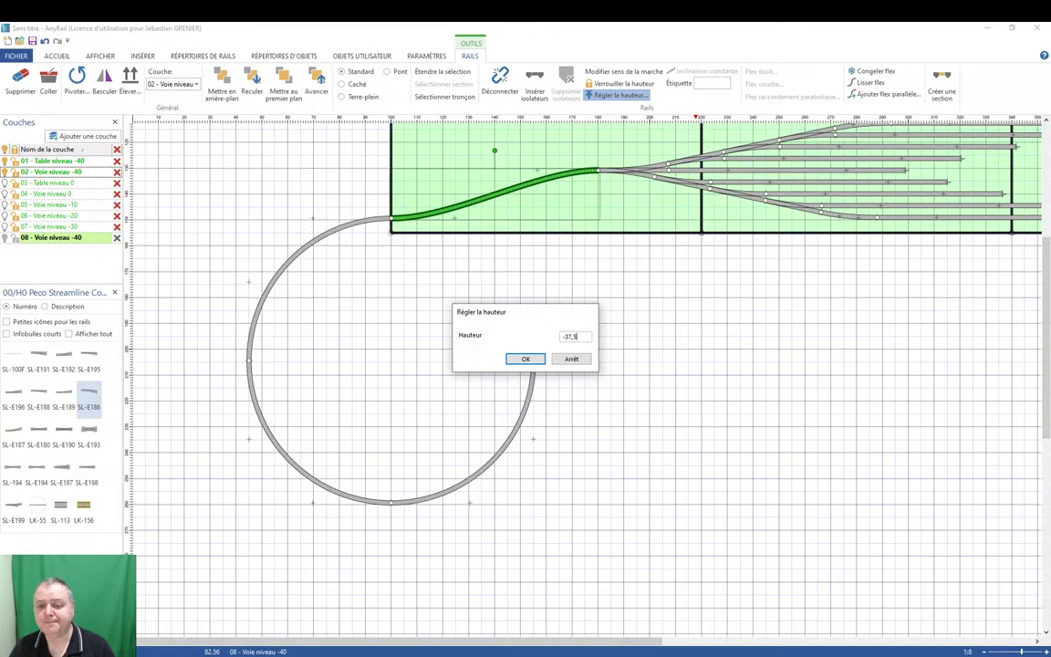
key(Return)
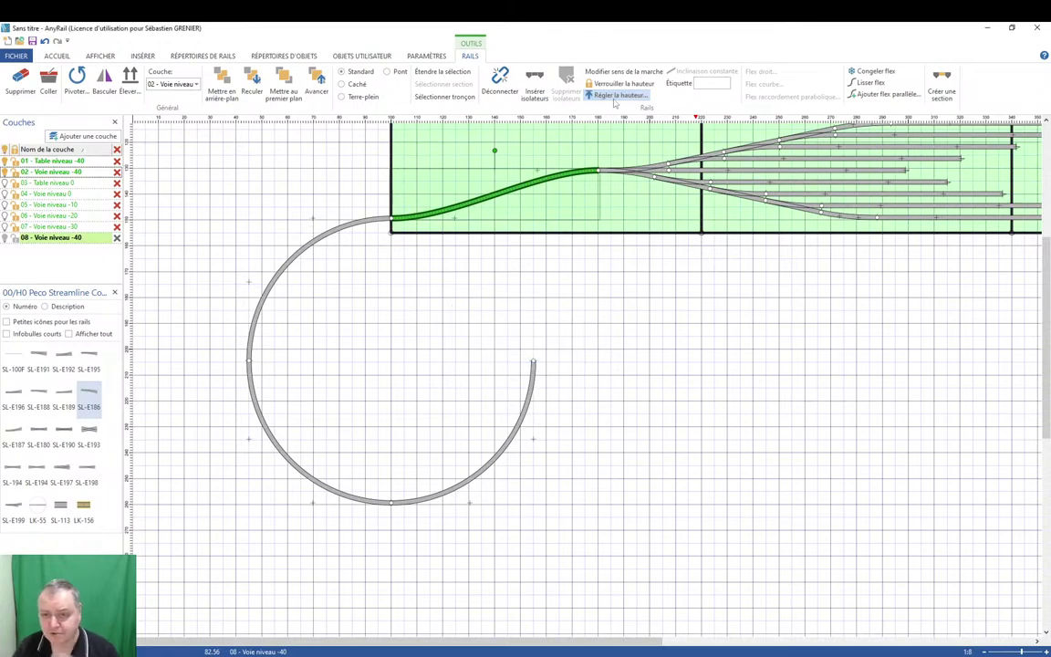
click(483, 327)
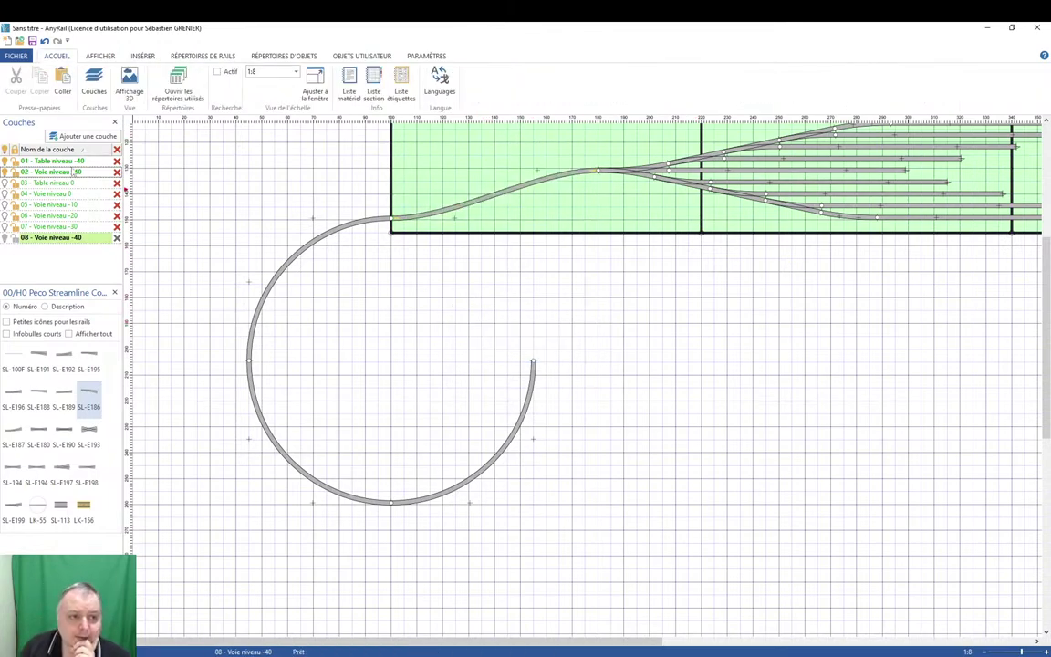
Show all layers, examine the helix's connection to the level -40 yard from several 3D angles, and return to 2D.
click(5, 149)
click(129, 82)
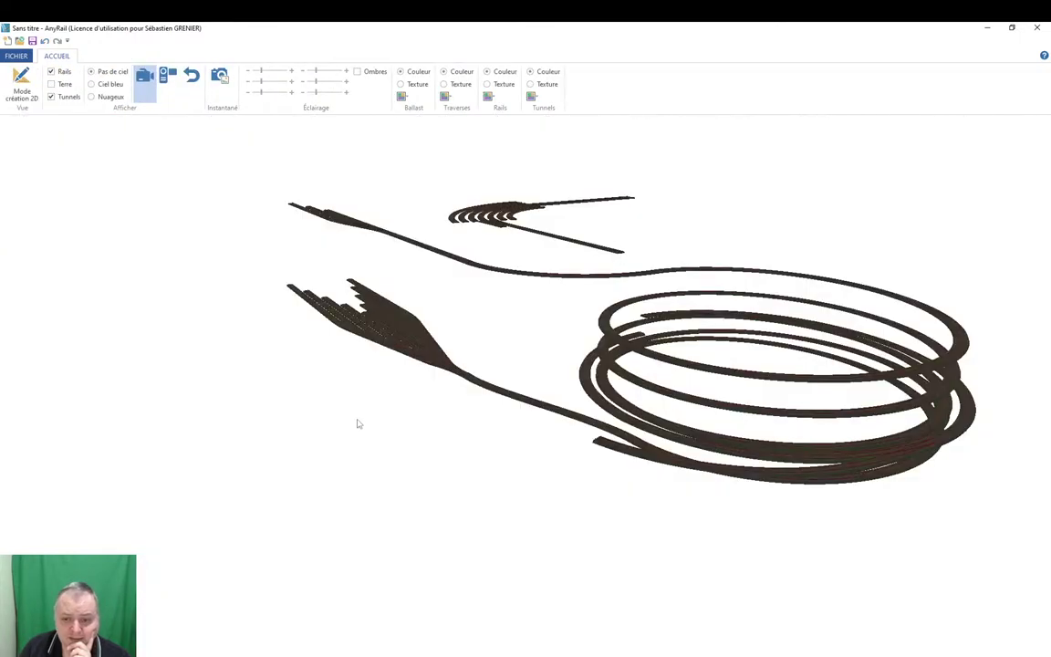
drag(540, 474, 622, 378)
drag(532, 320, 483, 376)
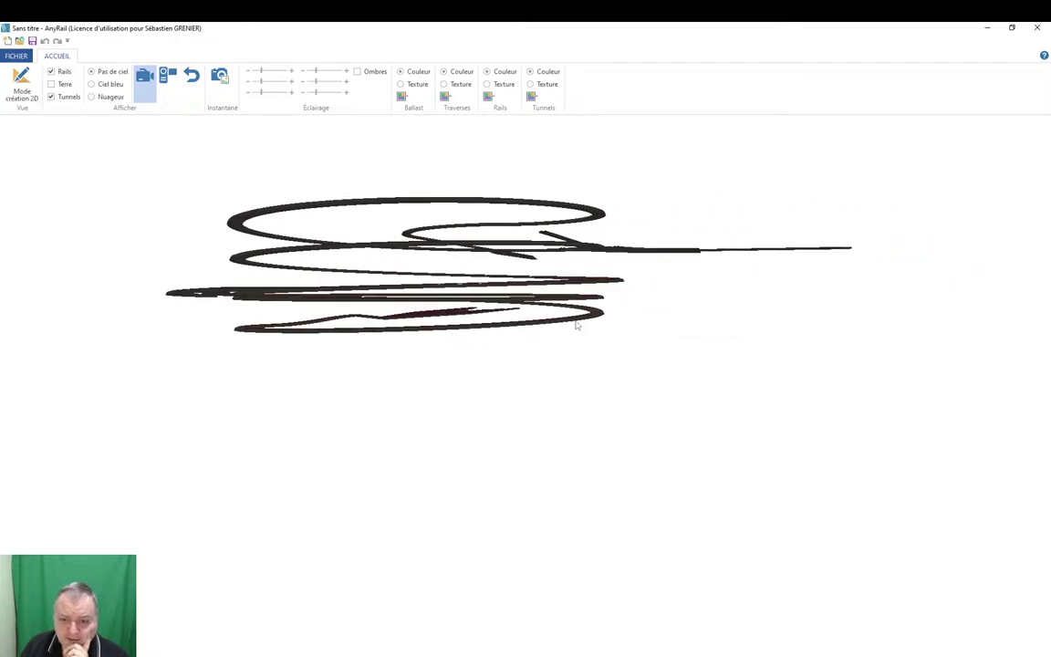
drag(576, 326, 529, 313)
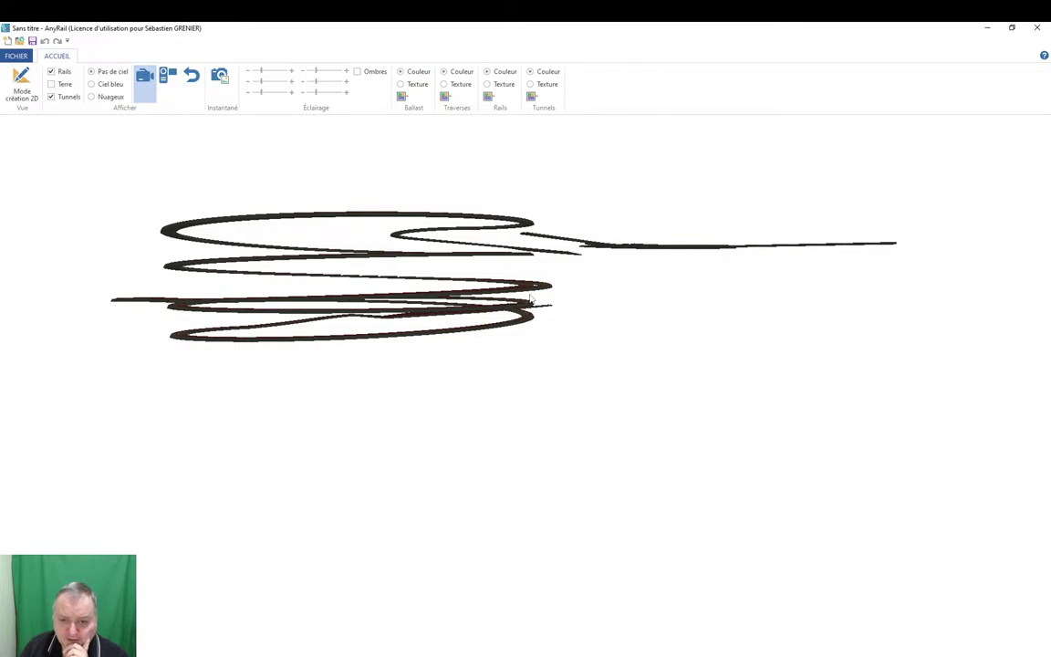
drag(543, 330, 568, 252)
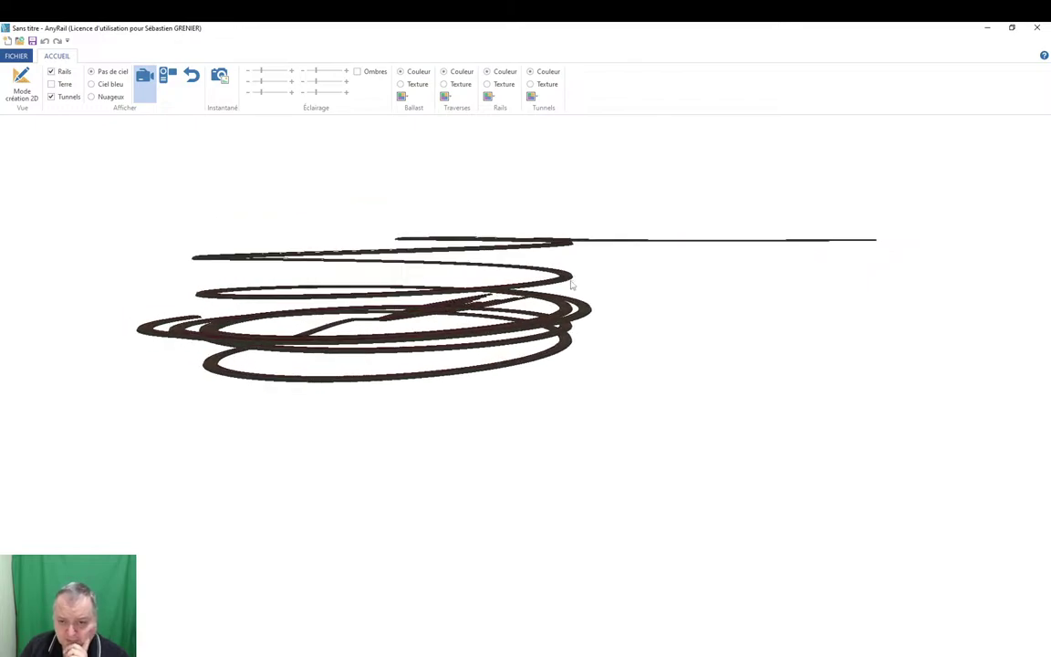
drag(565, 299, 167, 315)
drag(416, 332, 511, 368)
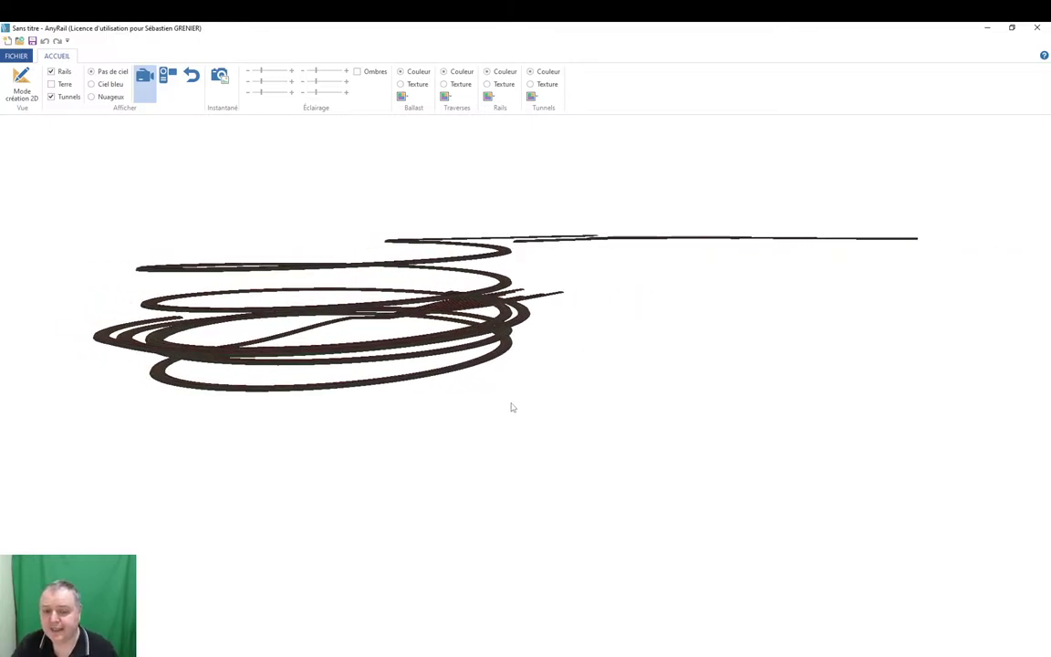
drag(511, 406, 423, 411)
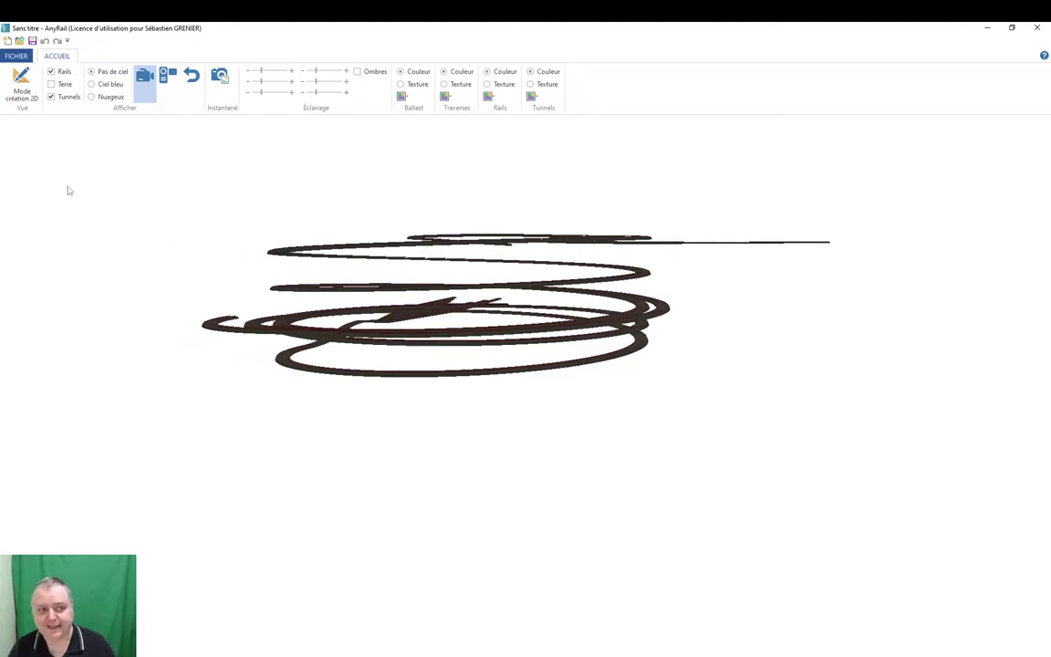
click(21, 84)
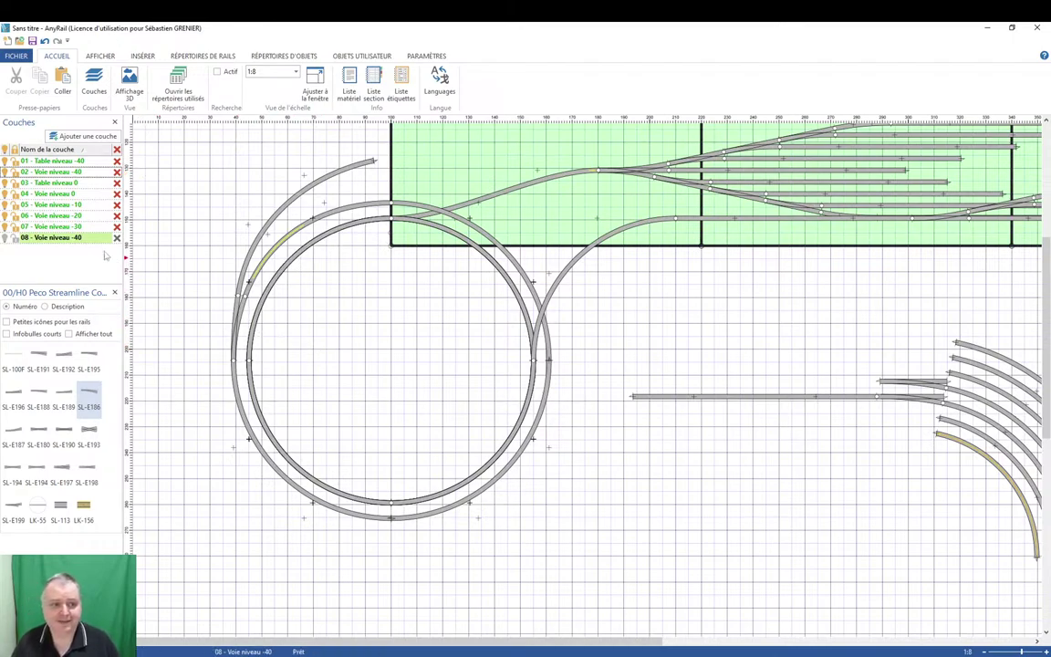
Make layer 07 - Voie niveau -30 active and the only one visible, and check the heights of its two right-hand flexes.
click(58, 227)
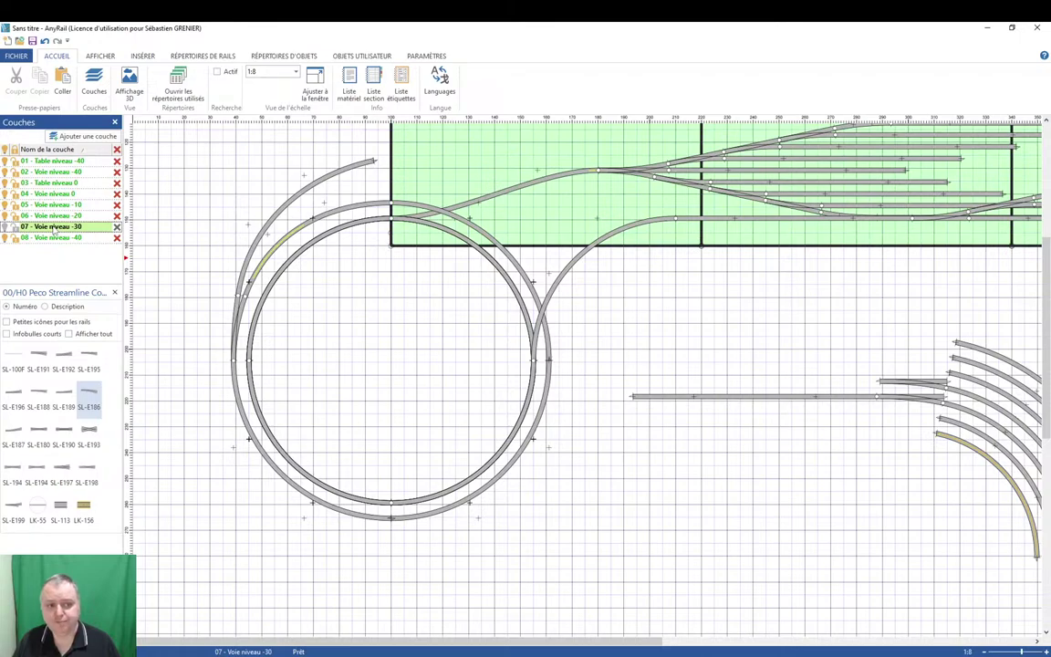
click(6, 148)
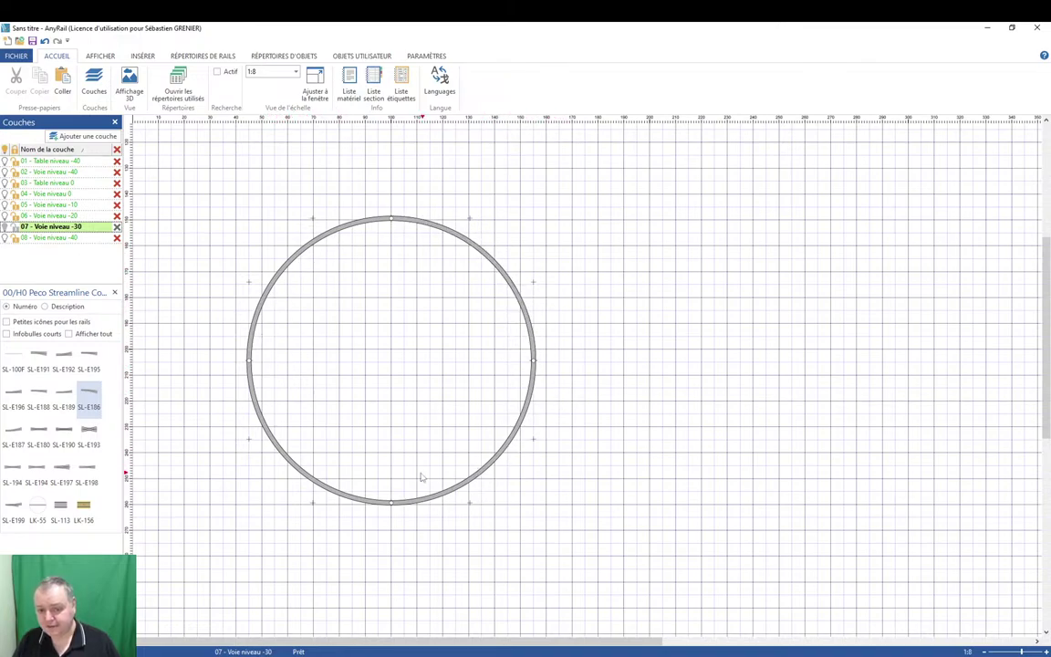
click(507, 282)
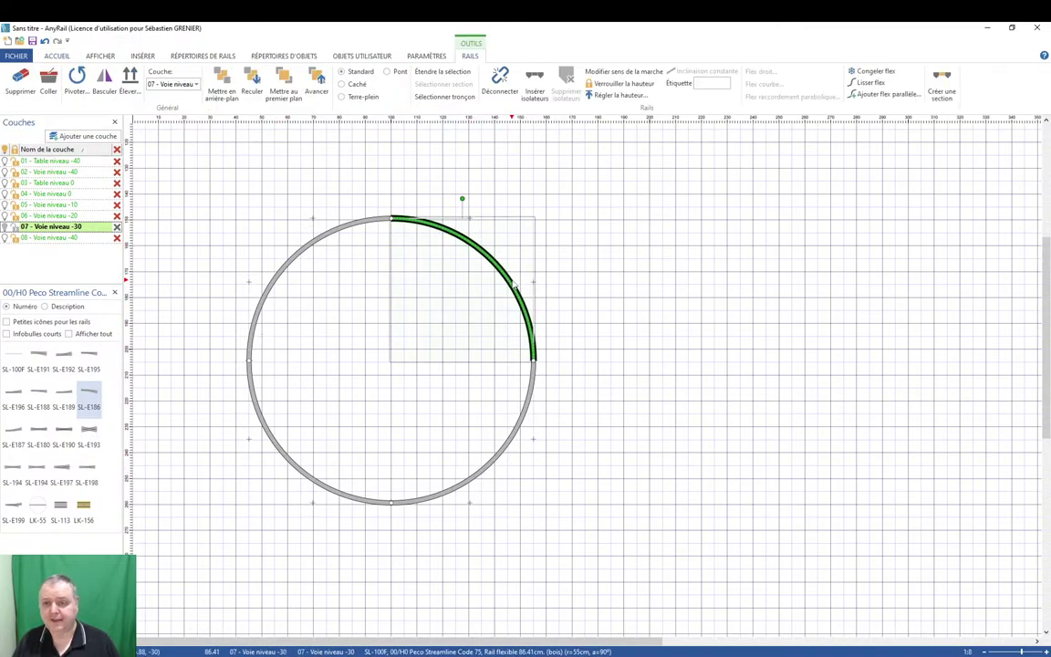
click(618, 95)
key(Return)
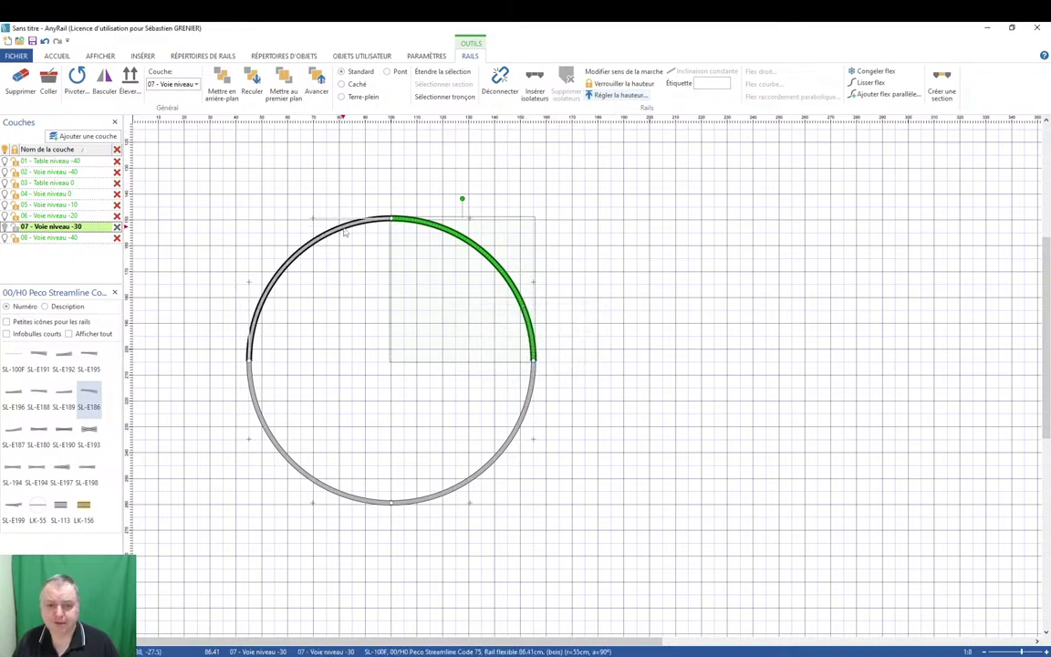
key(Tab)
click(614, 95)
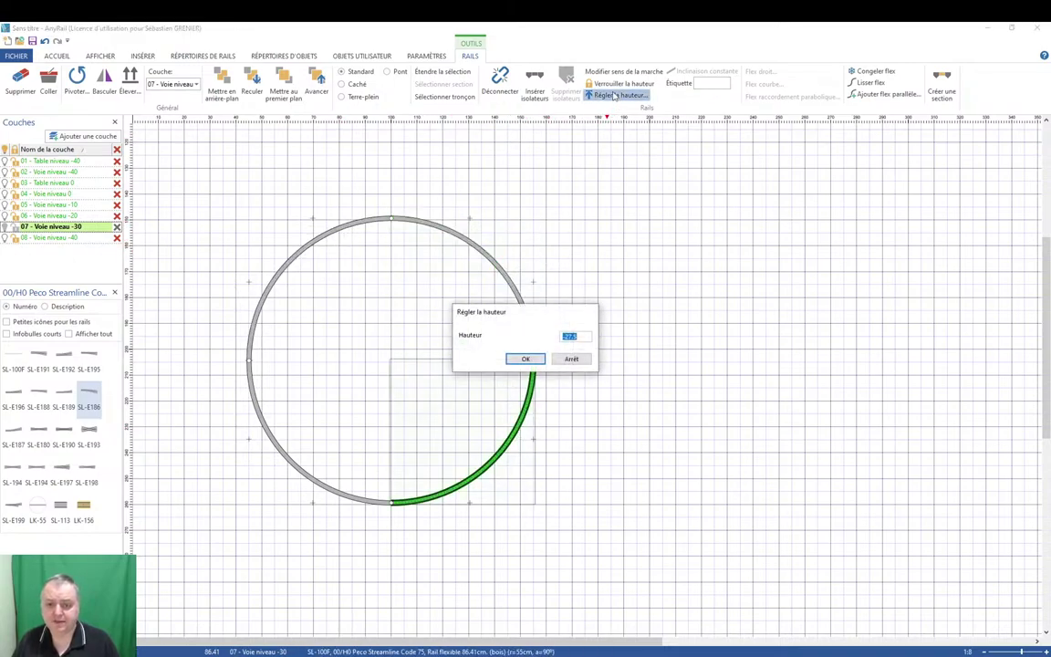
key(Return)
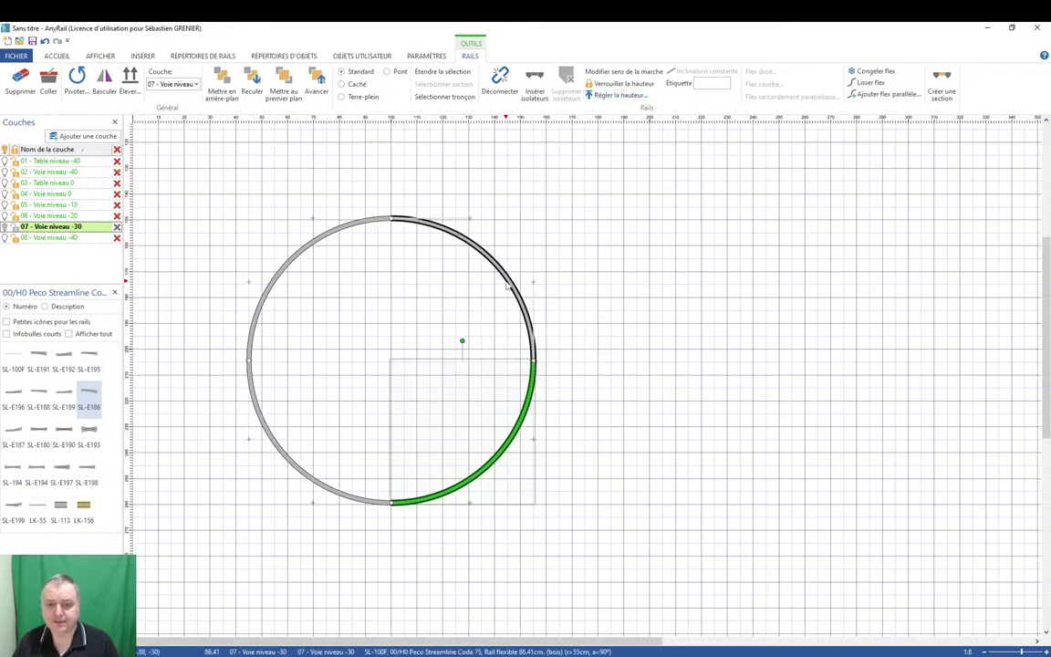
Check the height settings of the lower-right and upper-left flexes in the level -30 turn.
click(492, 262)
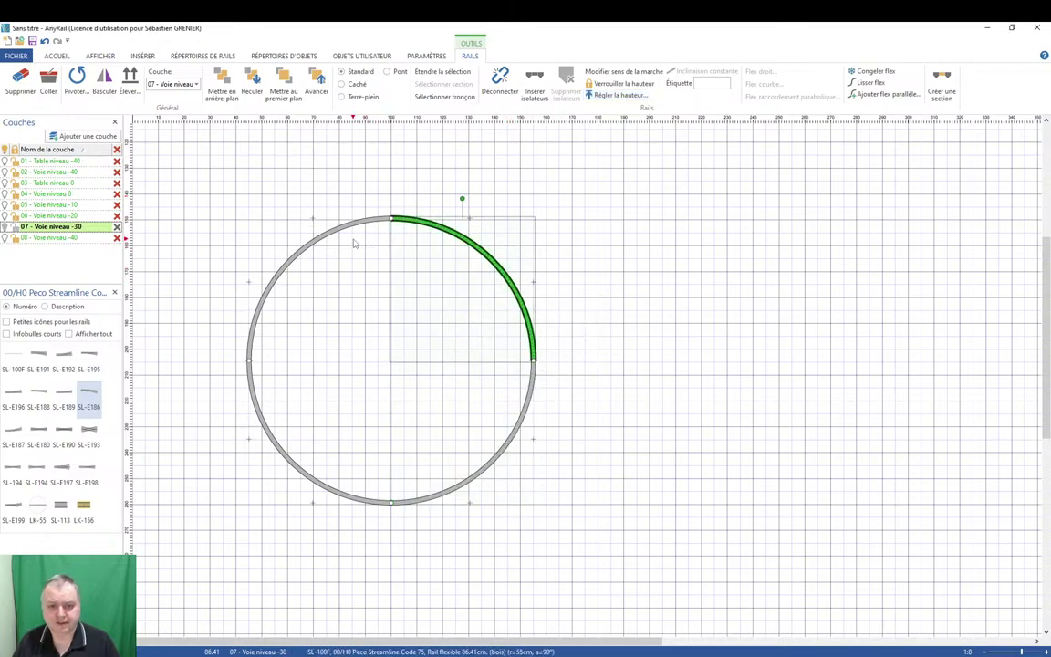
click(527, 417)
click(613, 94)
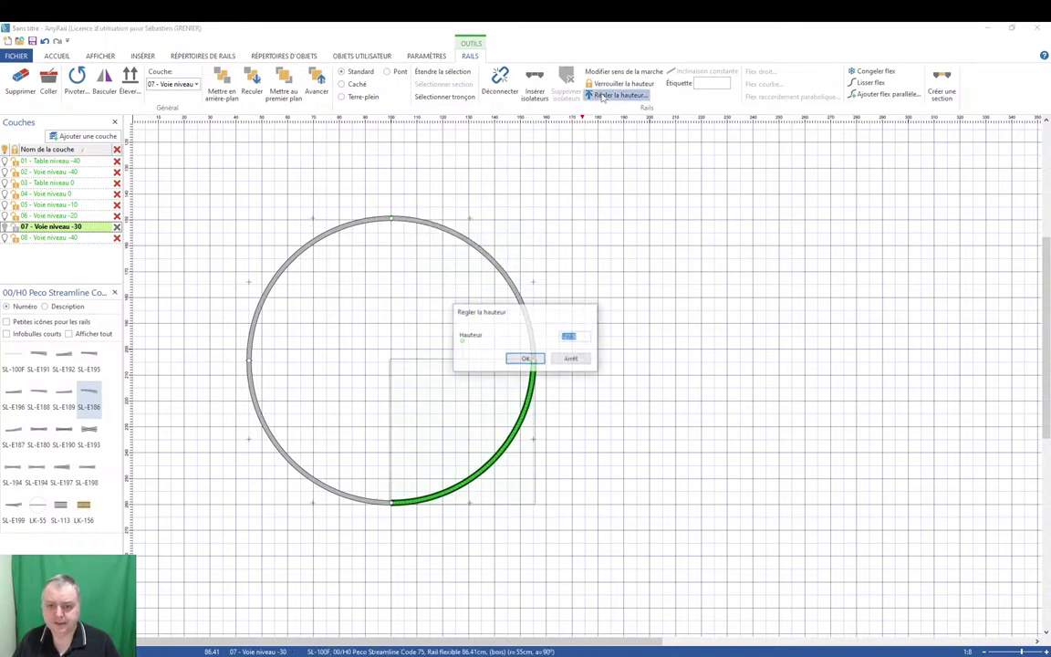
click(570, 357)
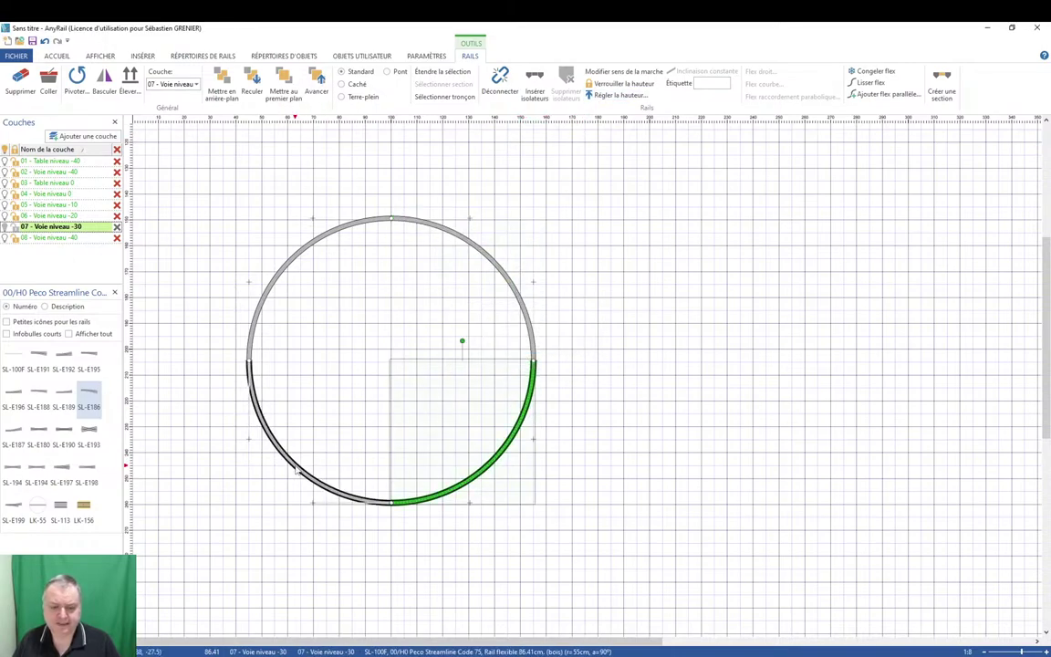
drag(461, 340, 319, 200)
click(602, 100)
key(Return)
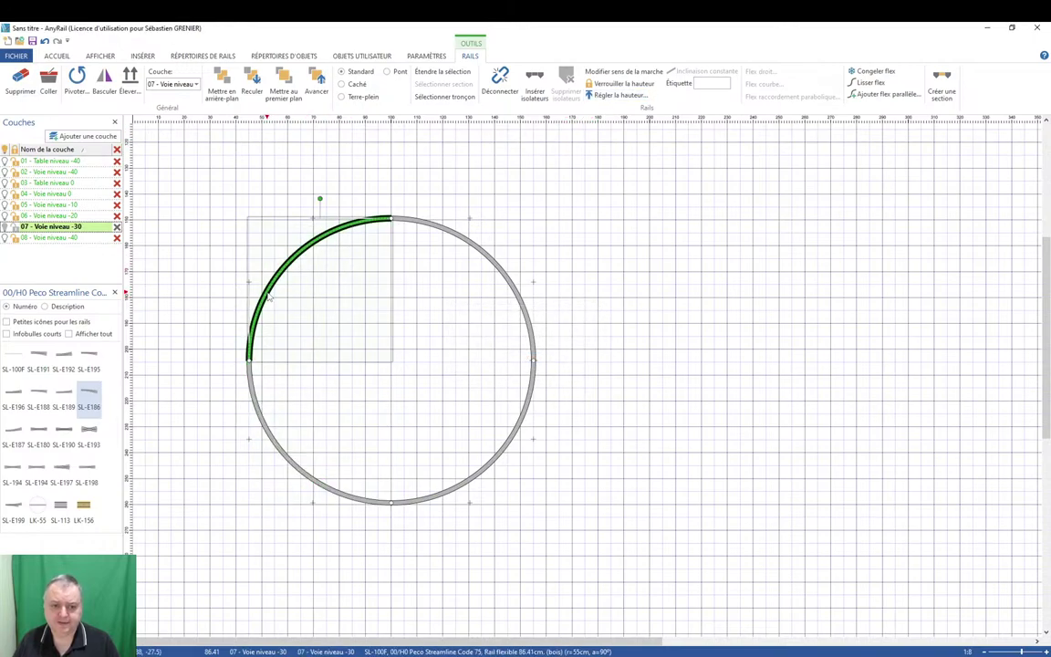
click(611, 98)
key(Return)
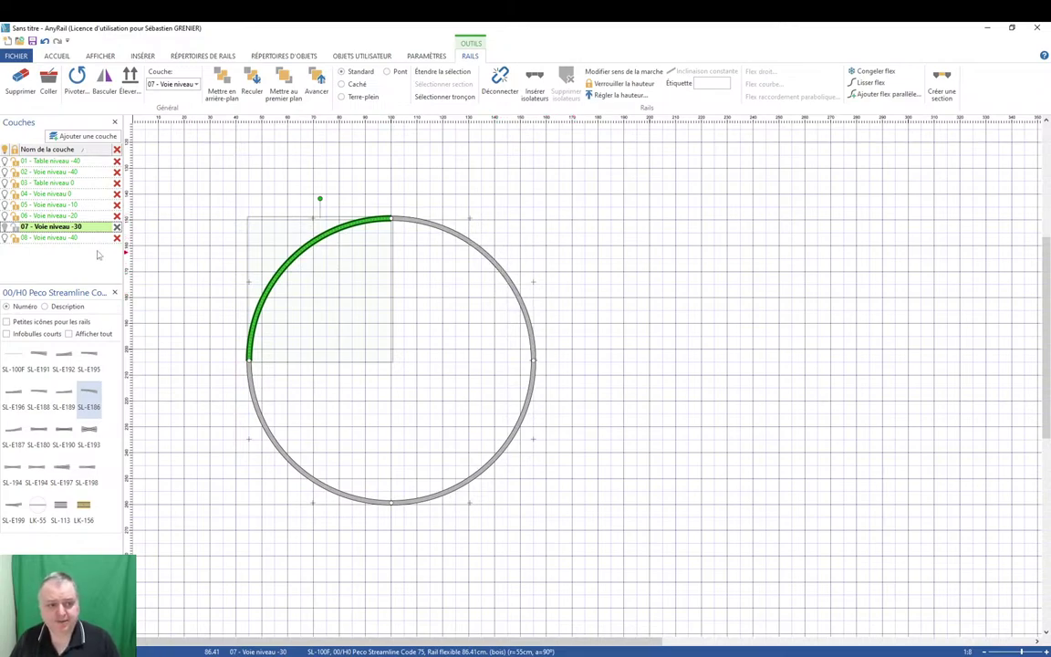
Lock the height of the upper-left flex on layer 07 and check the lock state of the two right-hand flexes.
click(16, 230)
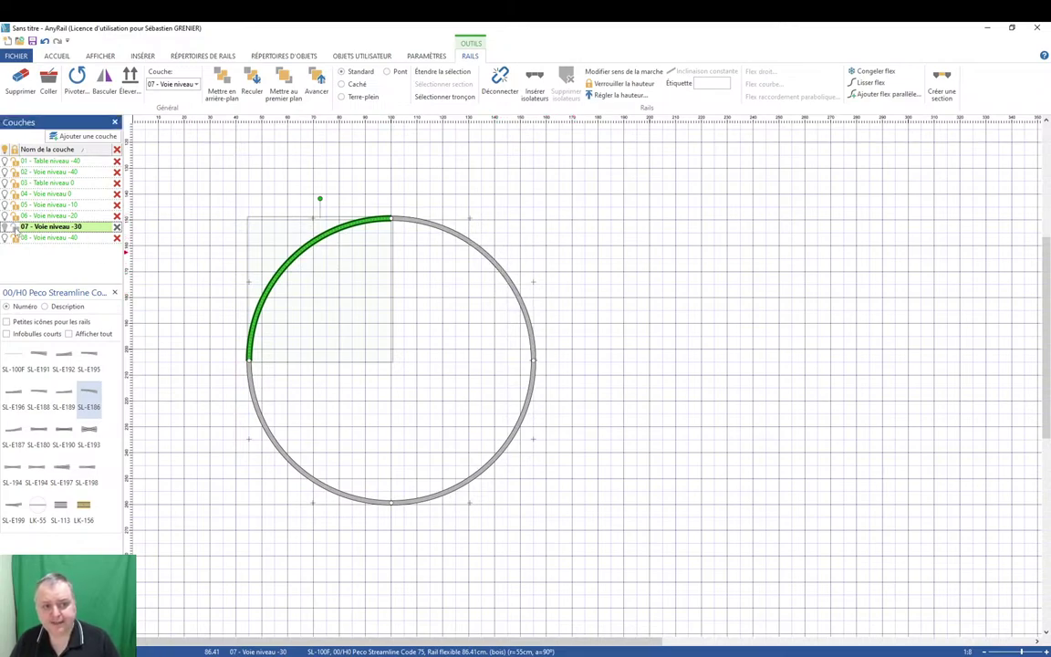
click(16, 215)
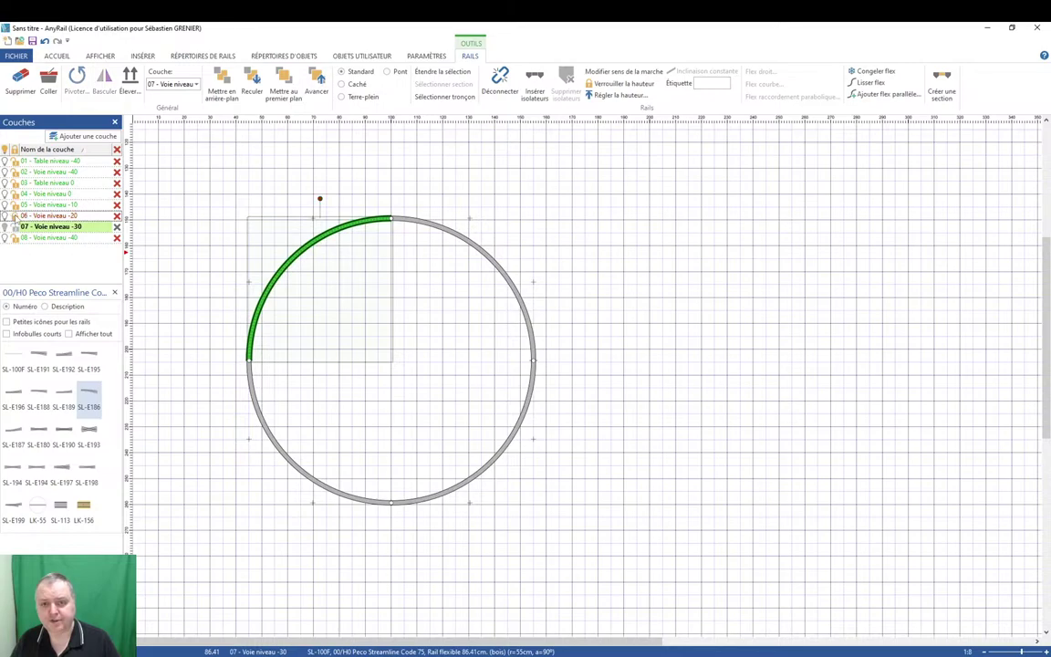
click(615, 83)
click(615, 83)
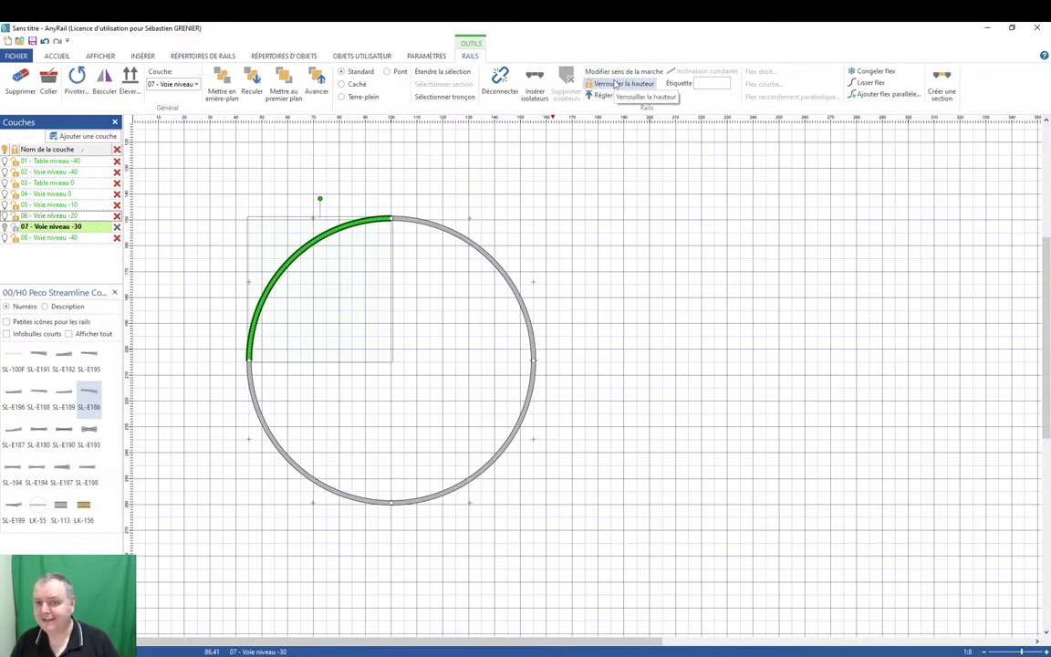
click(615, 83)
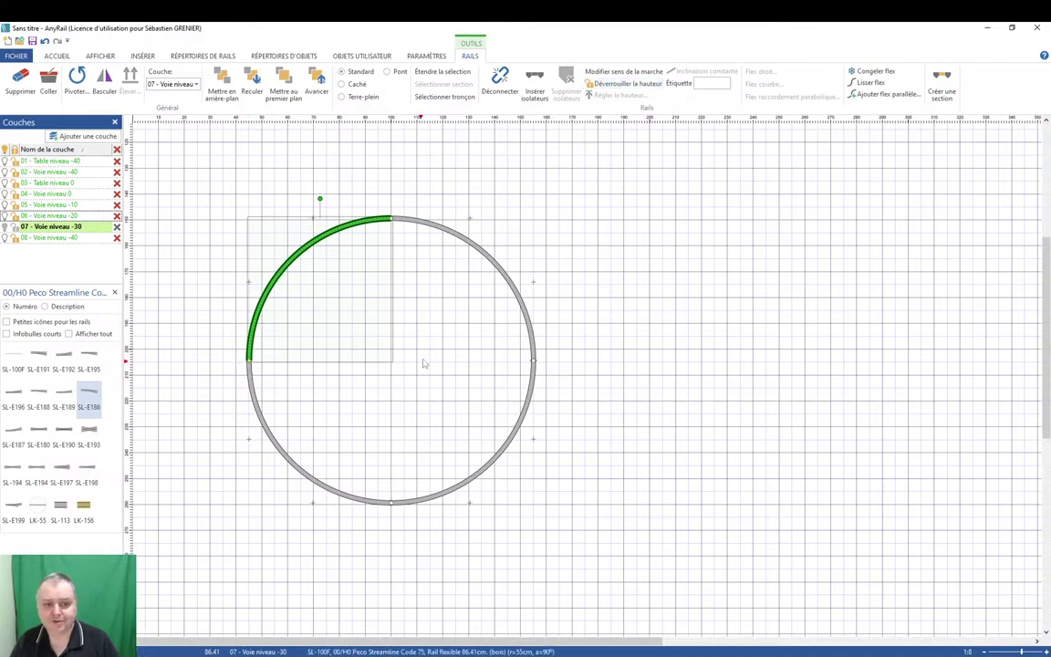
key(r)
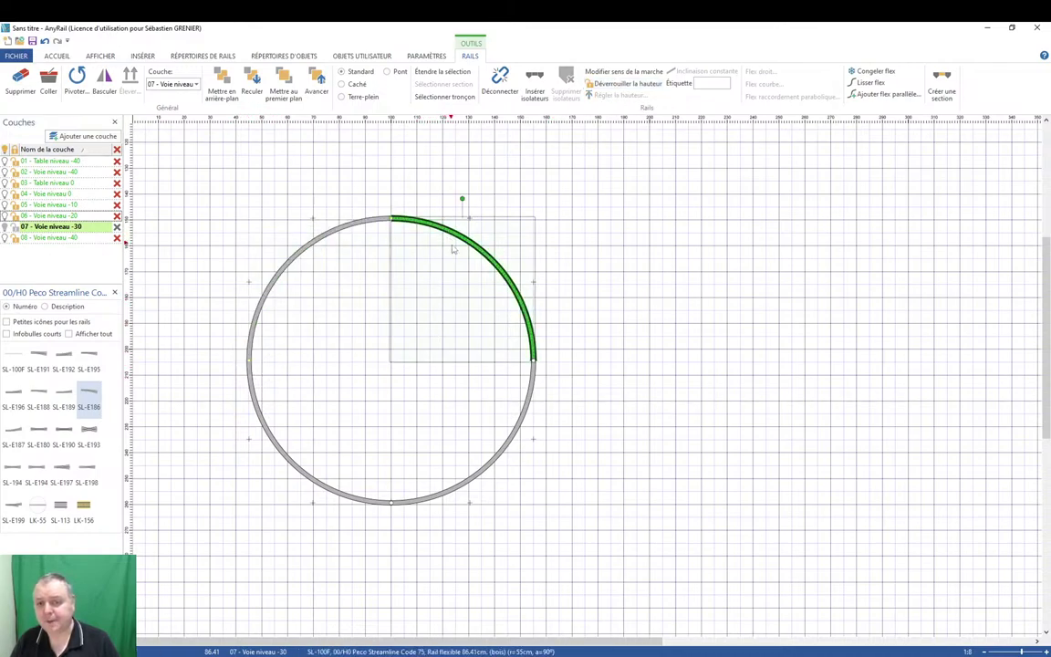
key(r)
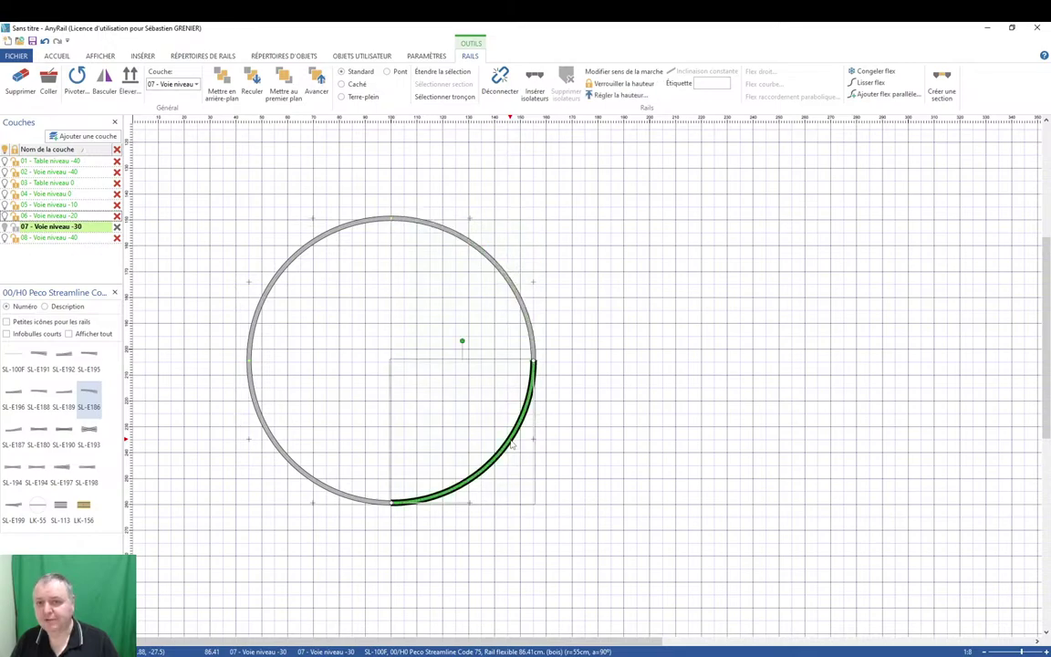
click(478, 467)
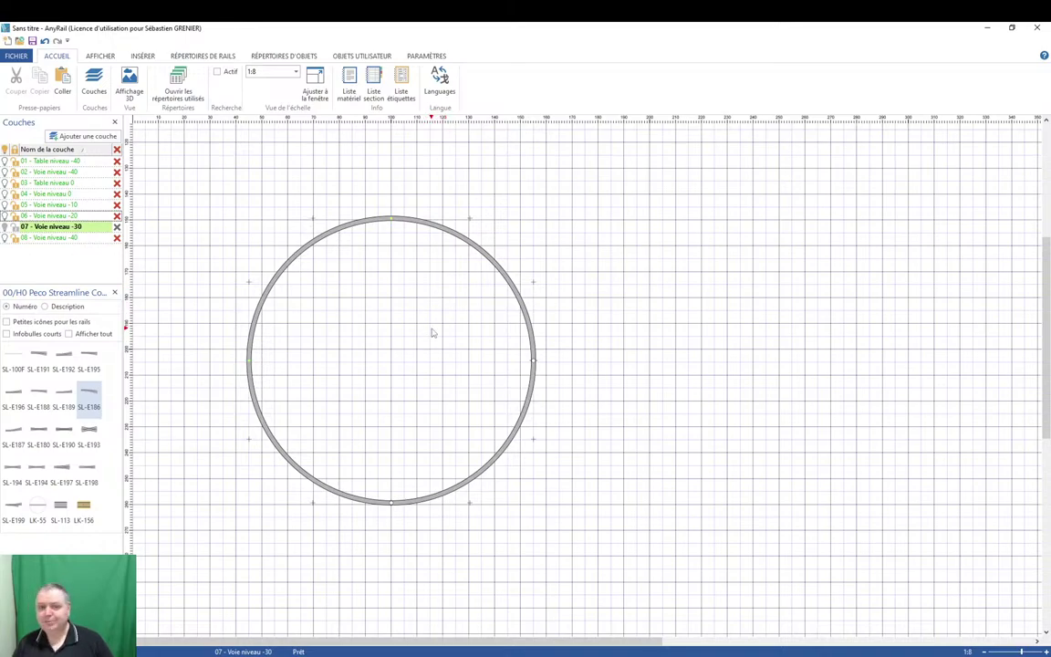
Show all layers again with the whole layout in view at 1:16 scale.
scroll(444, 359, down, 1)
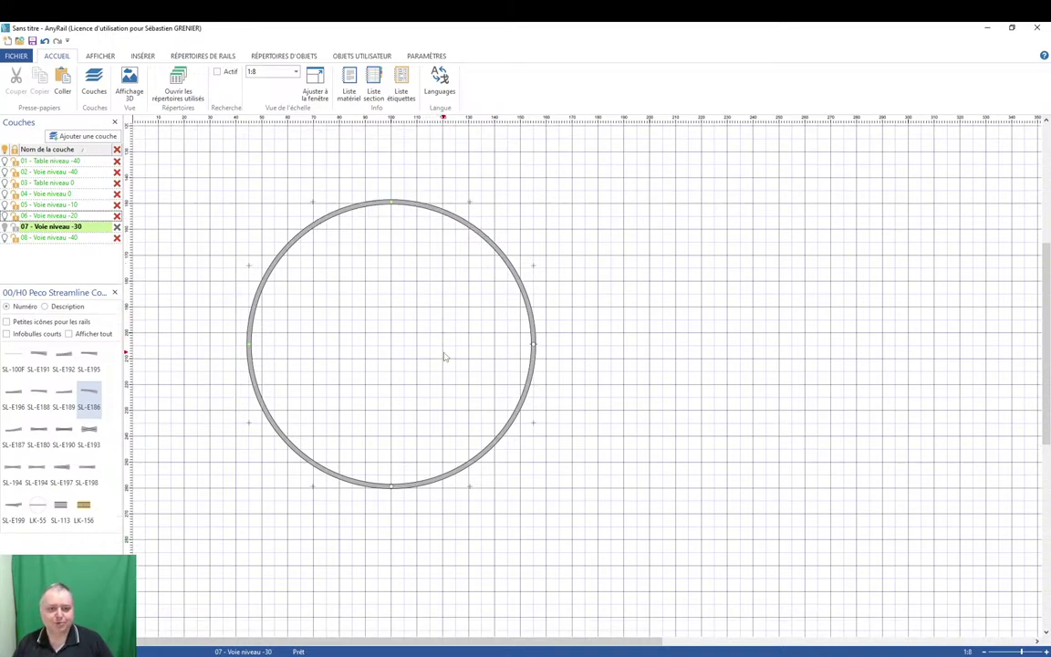
ctrl+scroll(444, 359, down, 2)
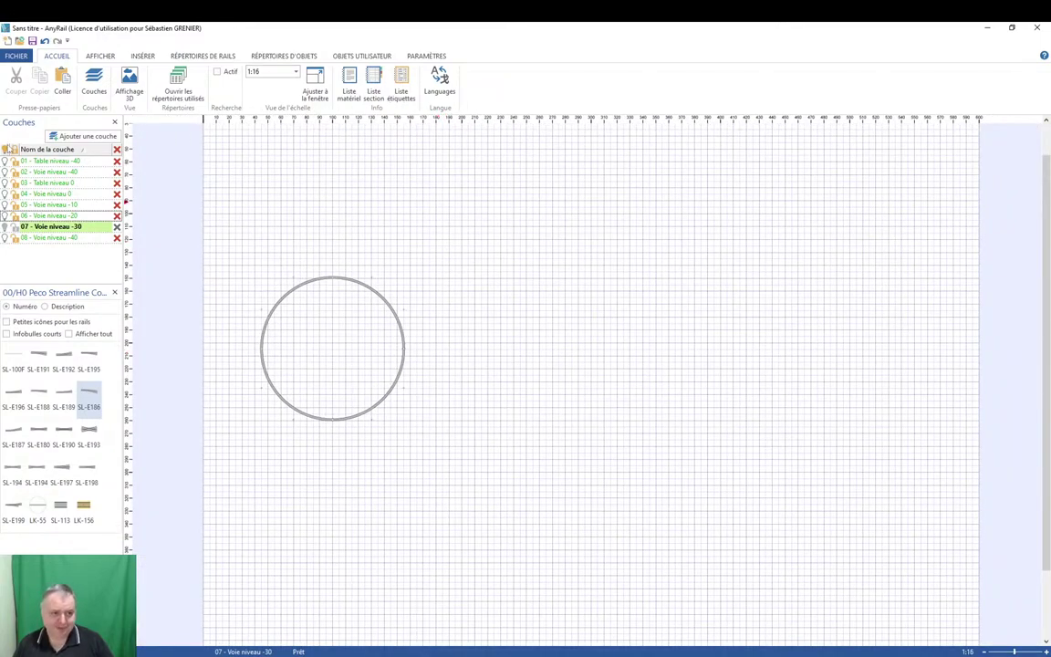
click(6, 146)
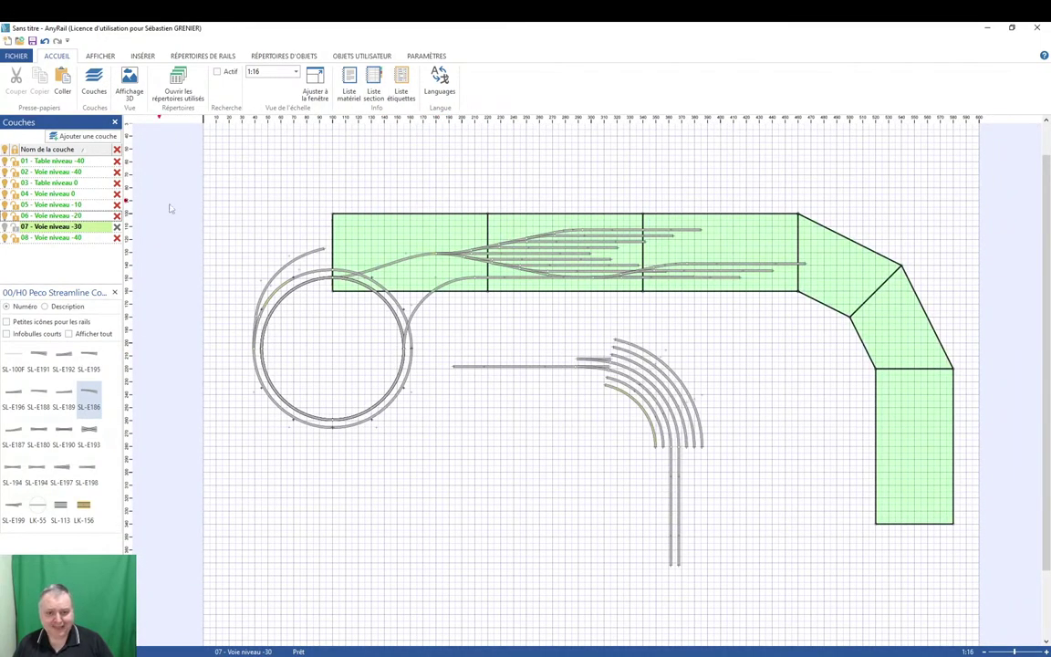
right_click(516, 478)
click(559, 428)
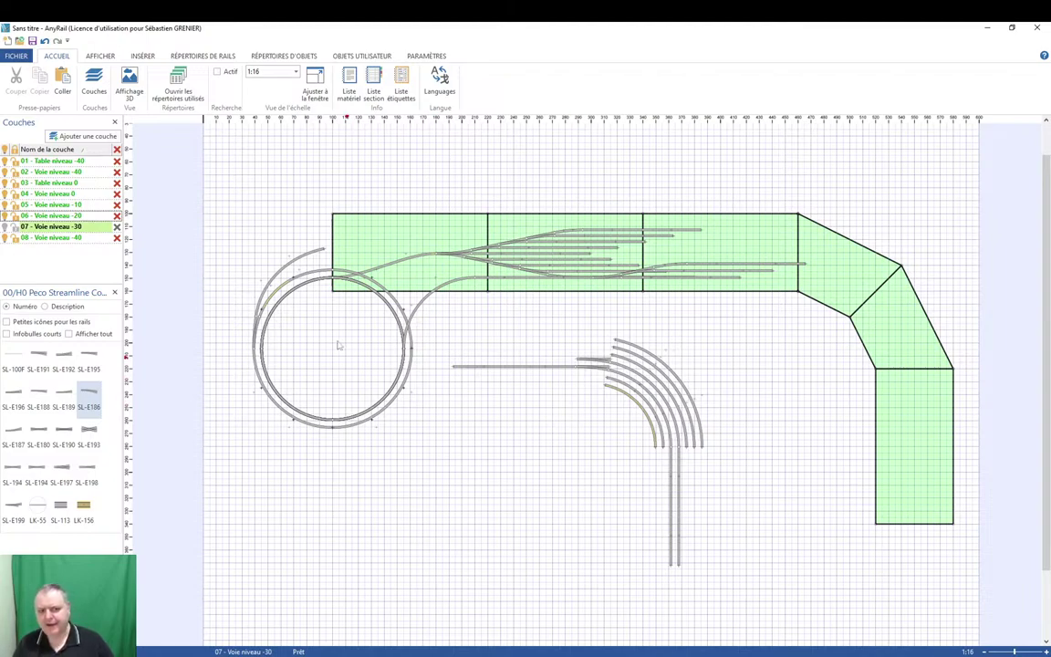
click(261, 301)
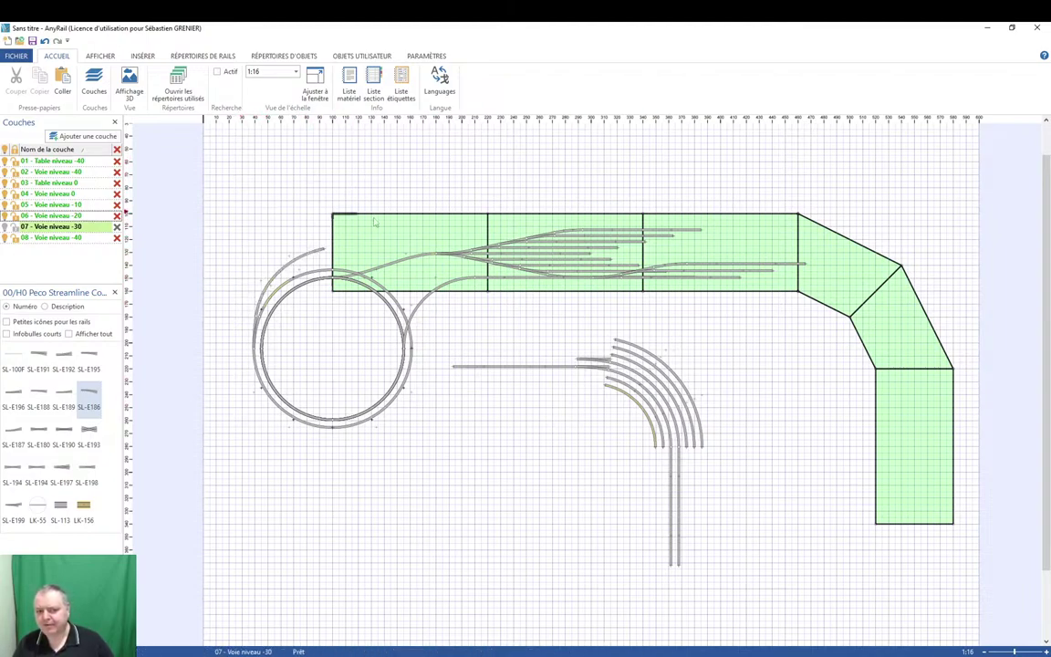
click(375, 245)
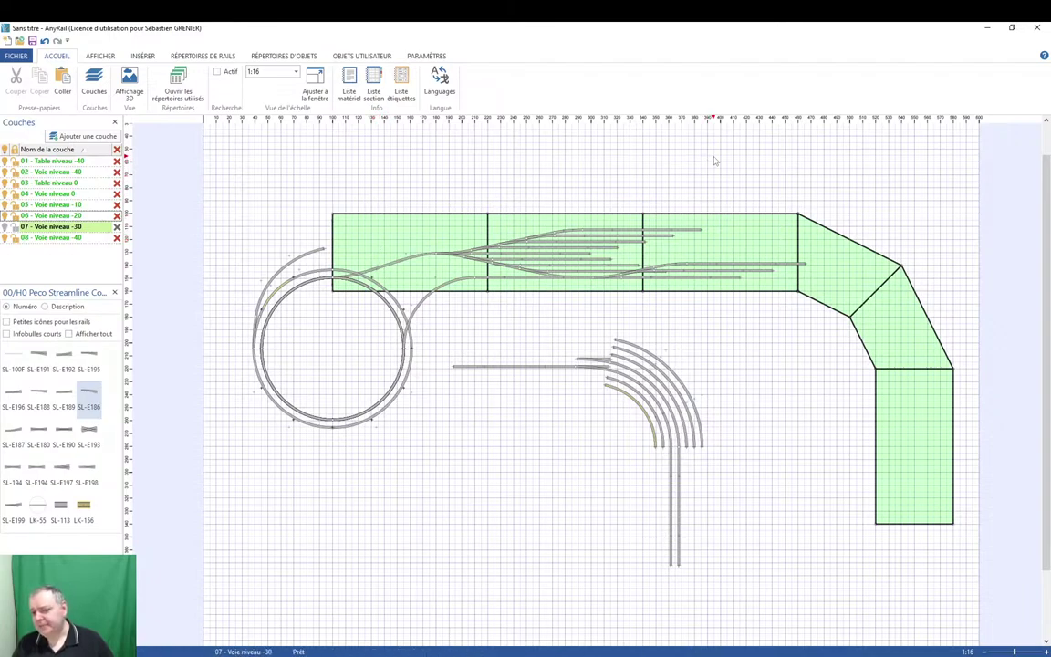
click(653, 219)
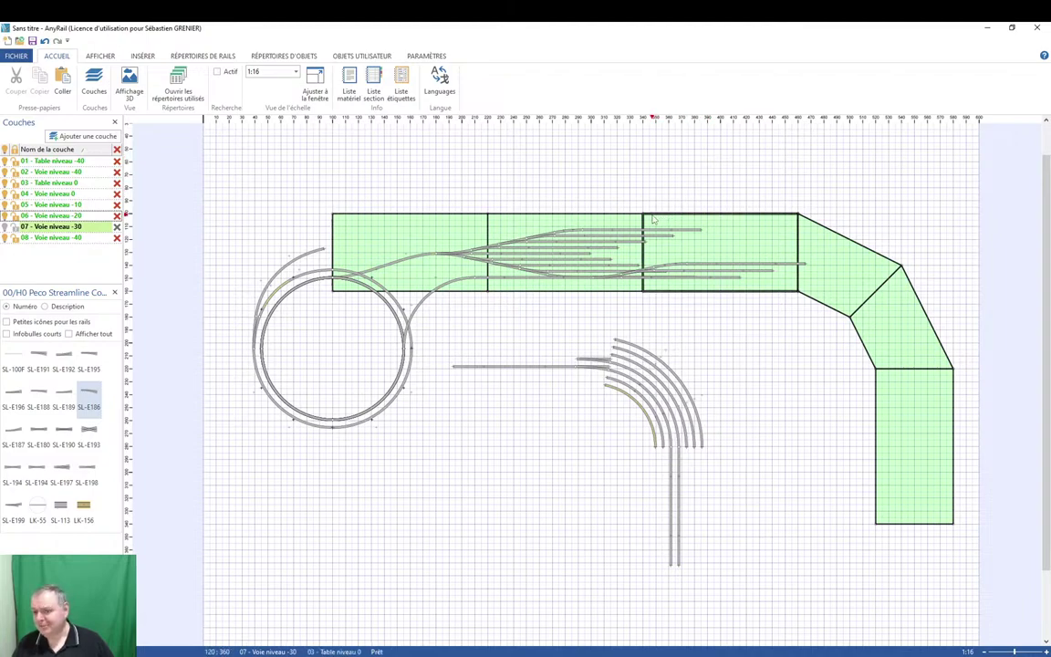
click(584, 198)
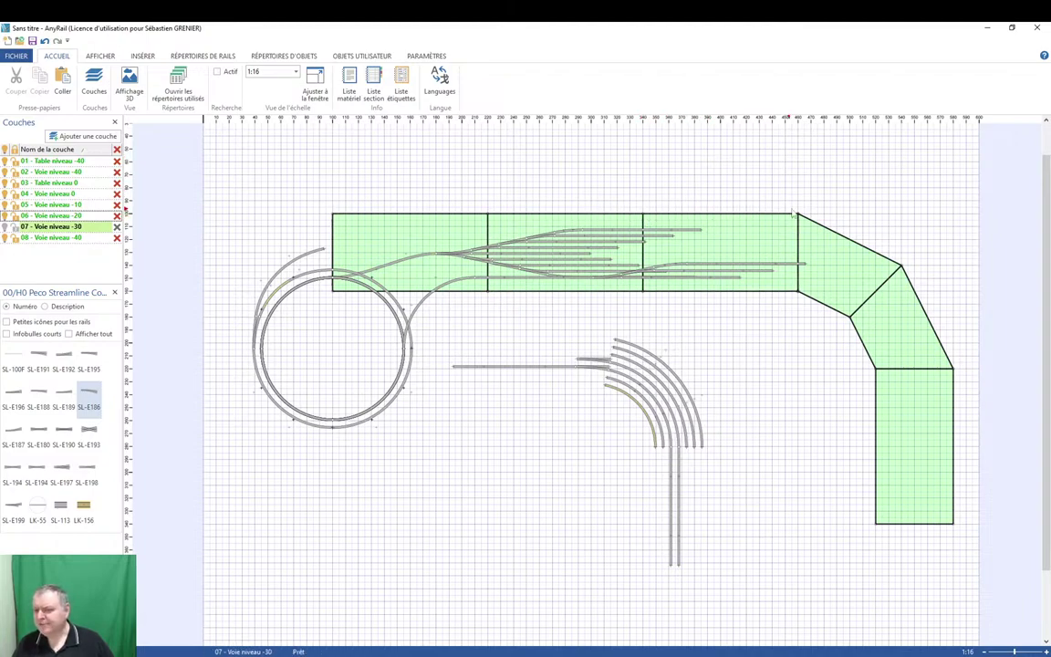
click(790, 289)
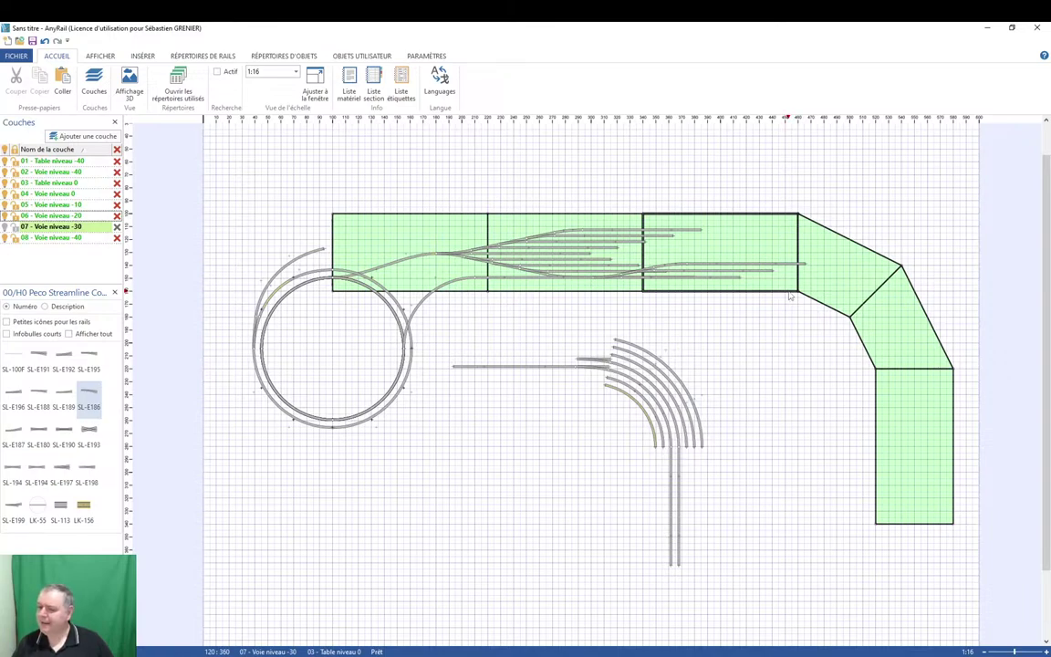
click(381, 272)
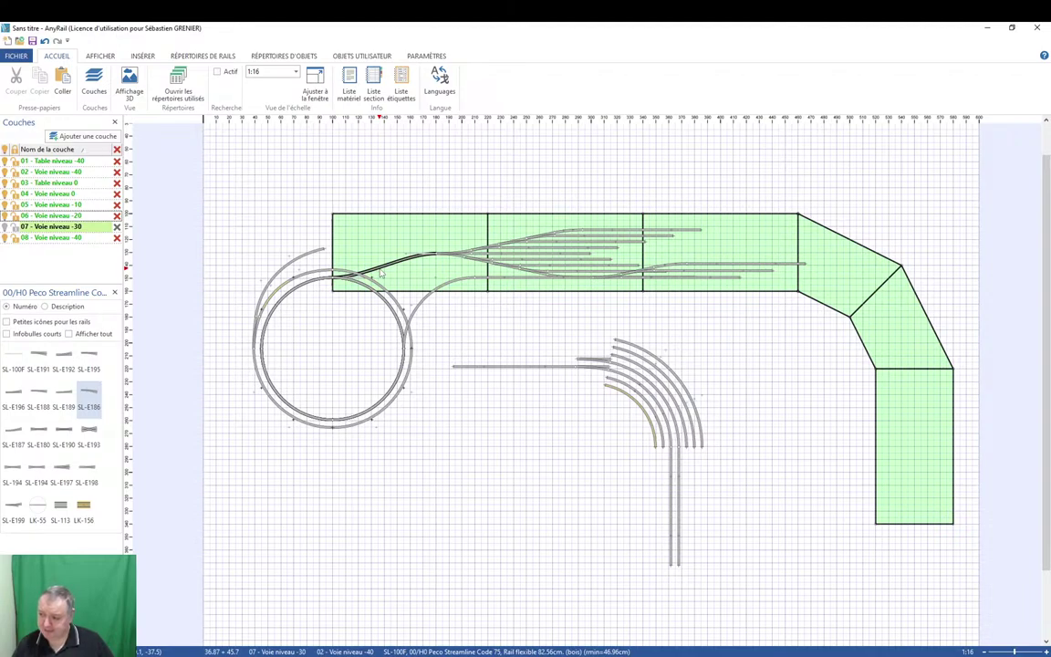
click(429, 301)
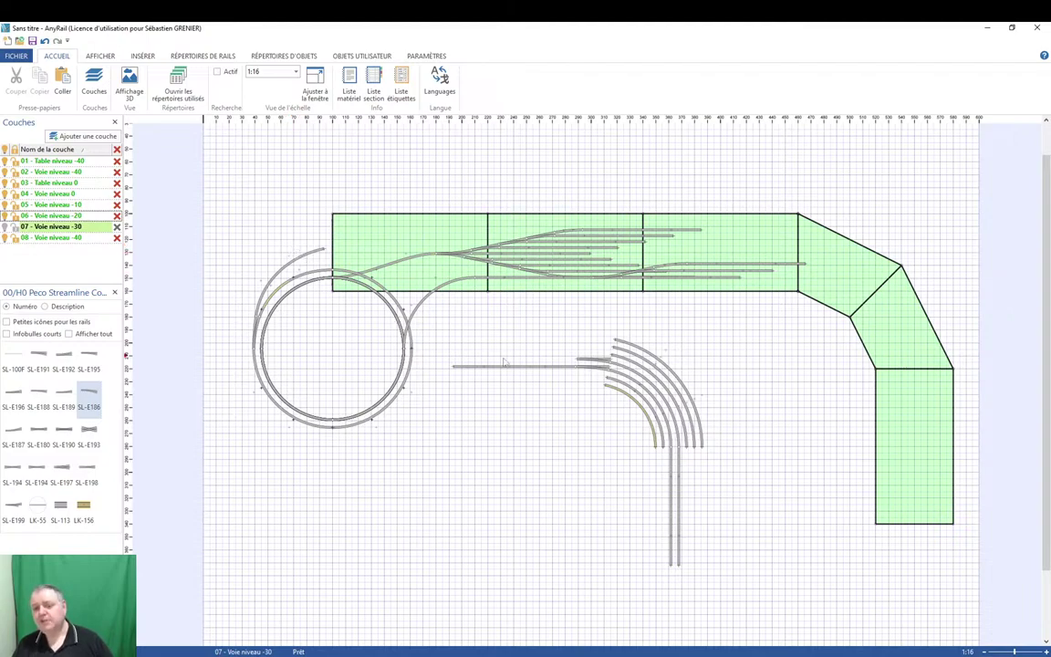
Examine the outermost of the parallel curved flexes at level 0 and the flex operations available for it.
click(678, 381)
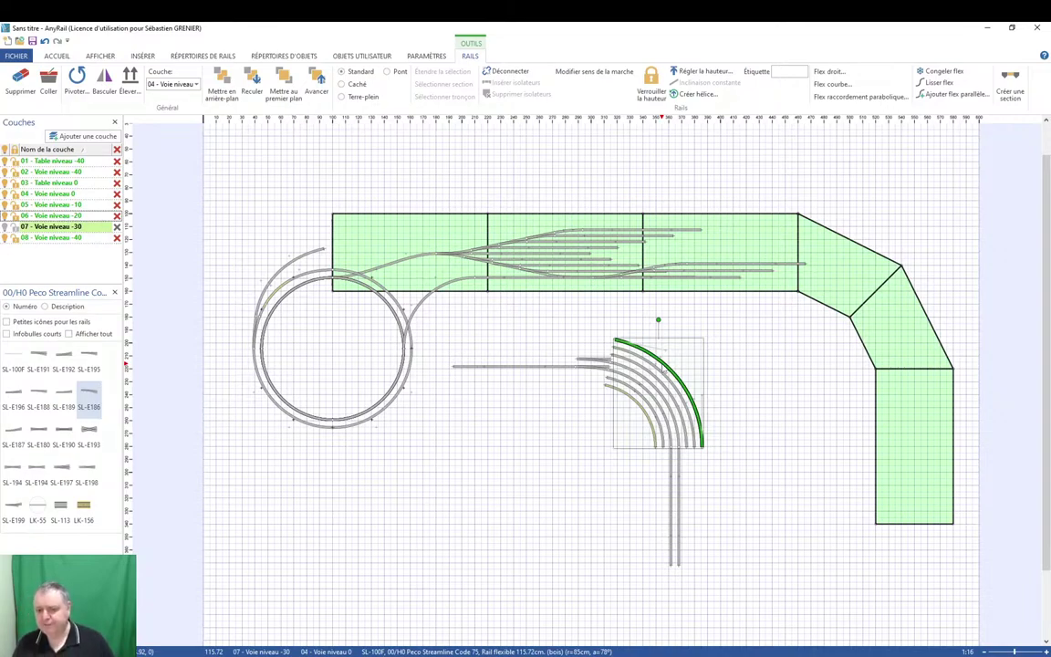
click(521, 355)
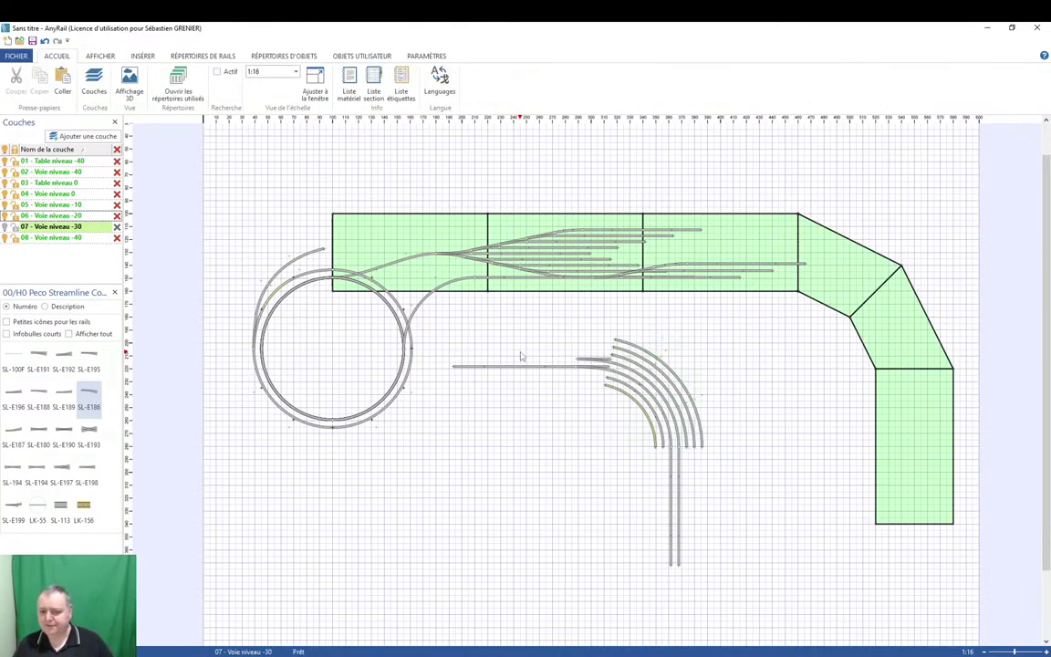
scroll(644, 357, up, 4)
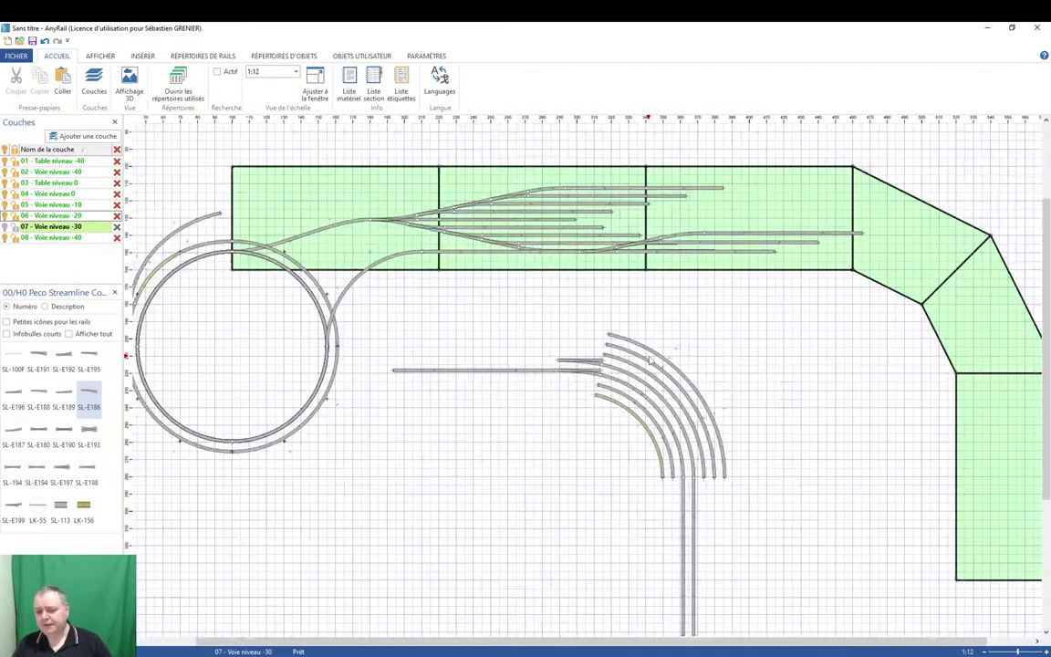
click(727, 408)
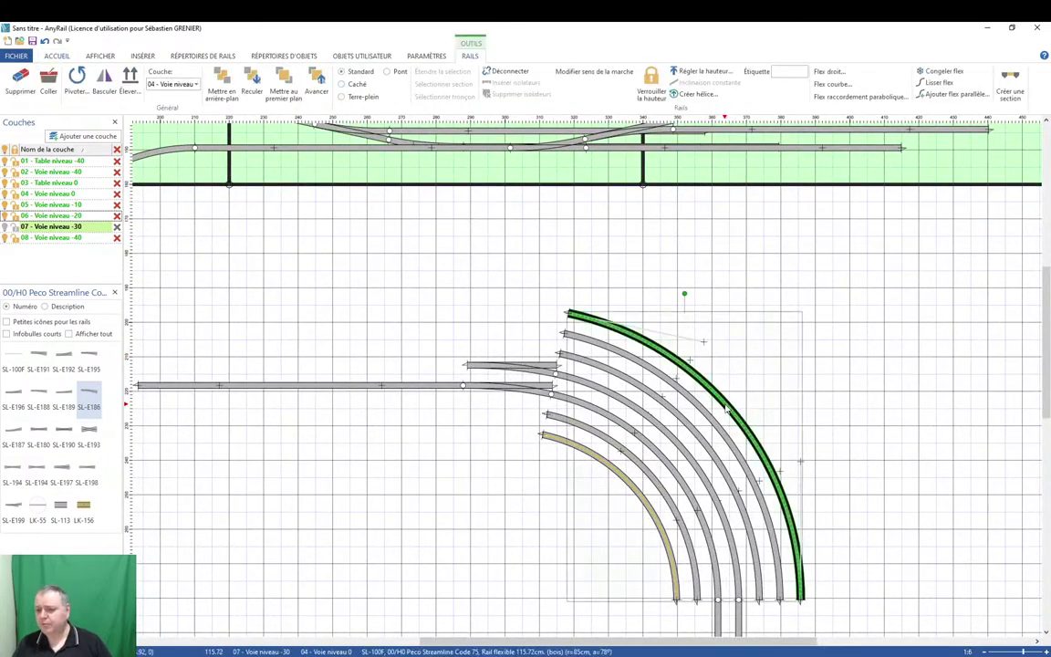
right_click(727, 408)
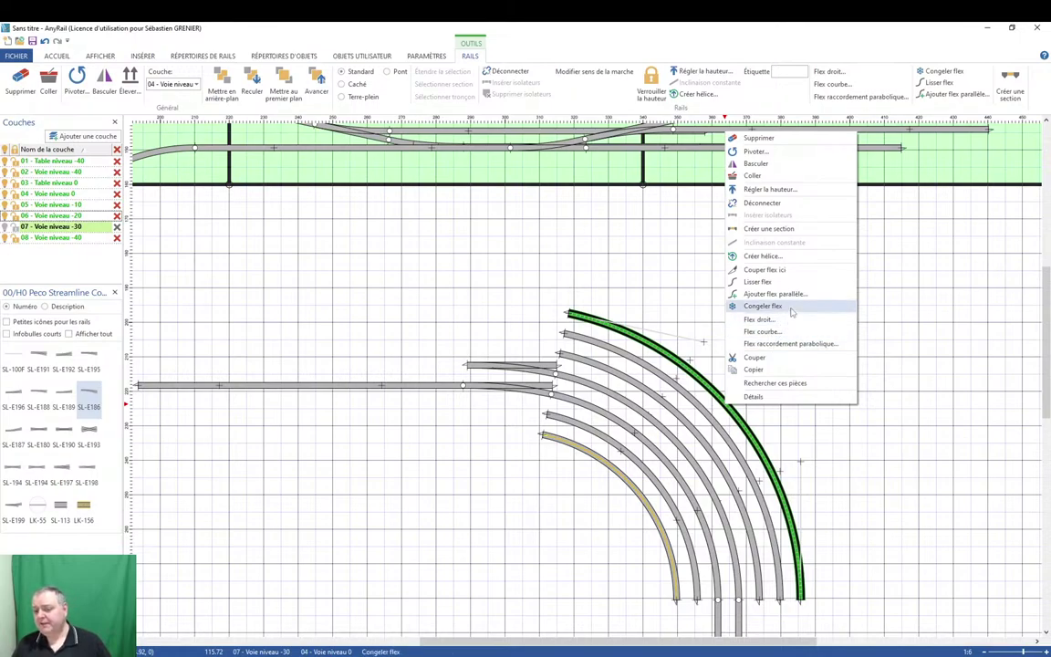
drag(722, 298, 673, 403)
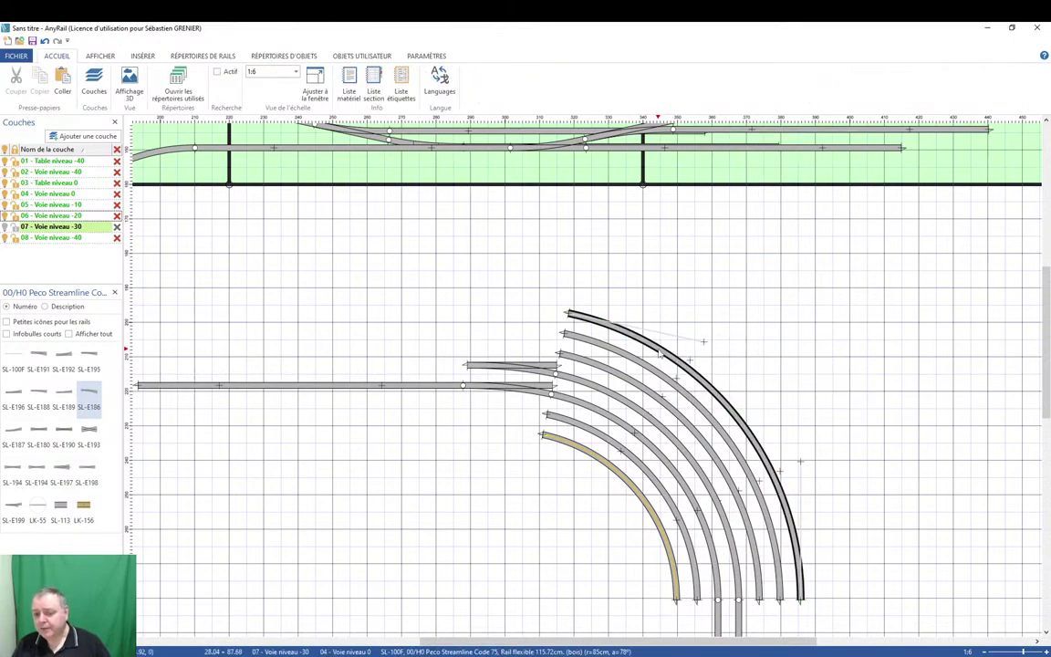
Examine the outermost parallel flex, the nearby SL-E188 turnout and how the parallel curves sit beside the helix and yard.
right_click(661, 350)
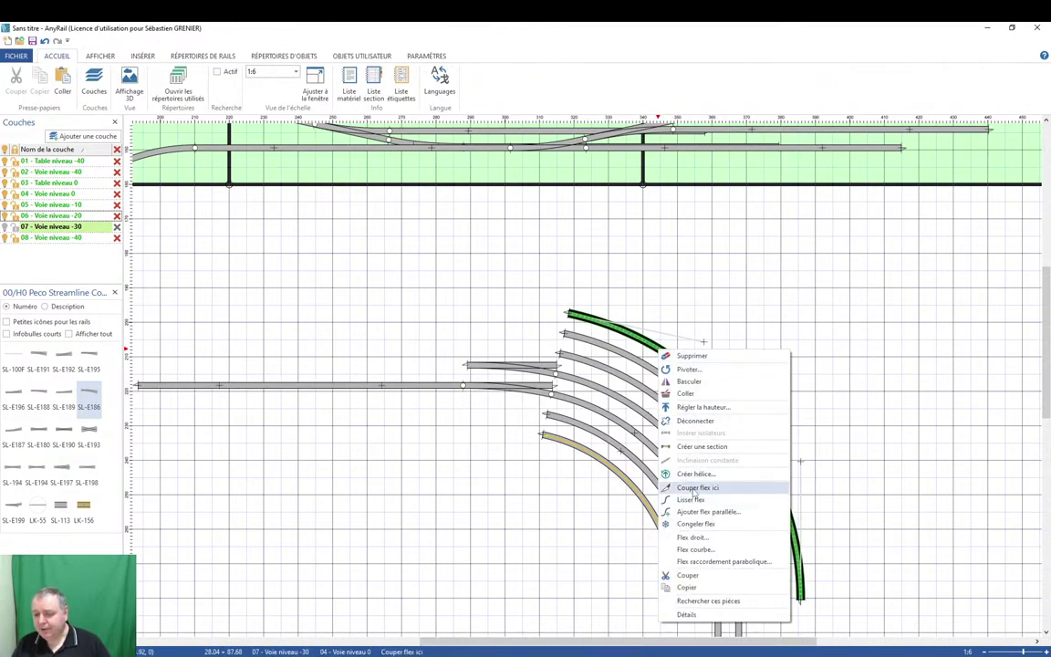
click(503, 373)
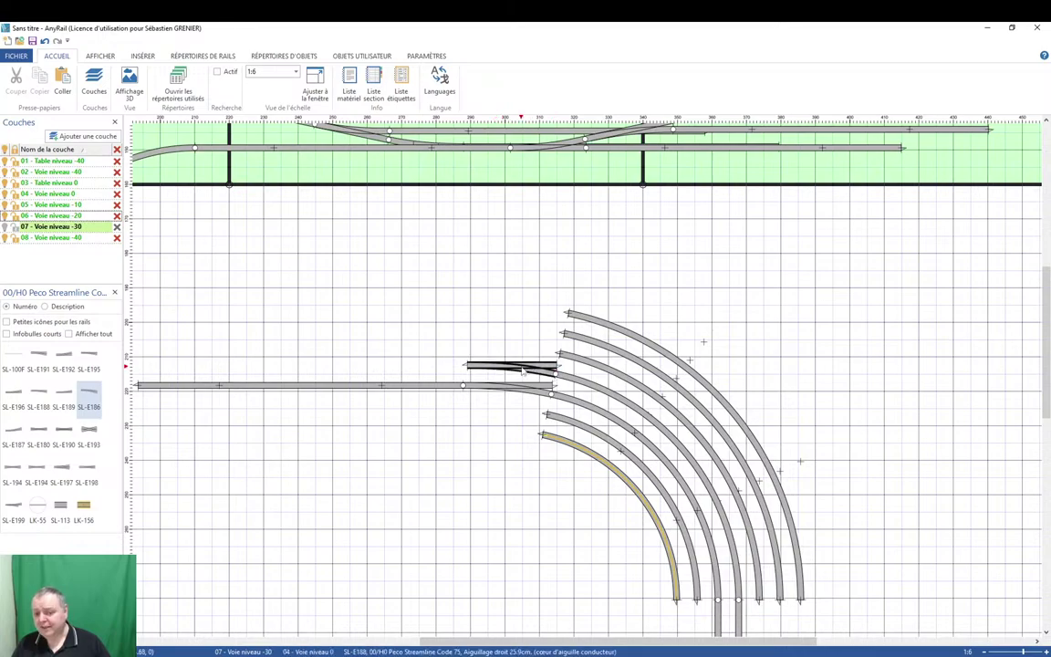
click(522, 369)
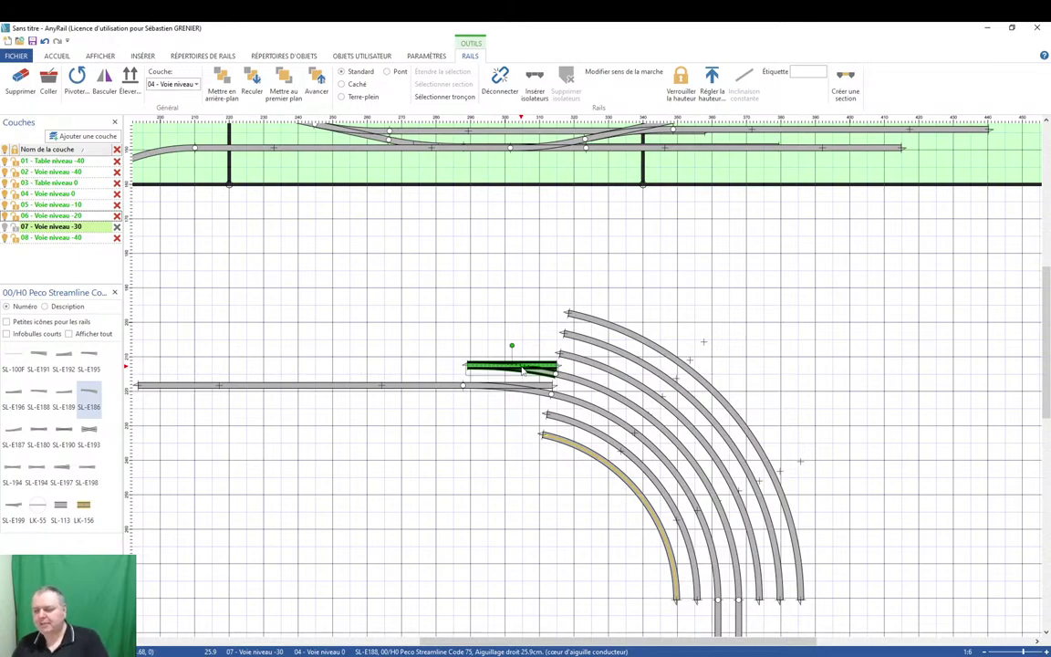
click(444, 282)
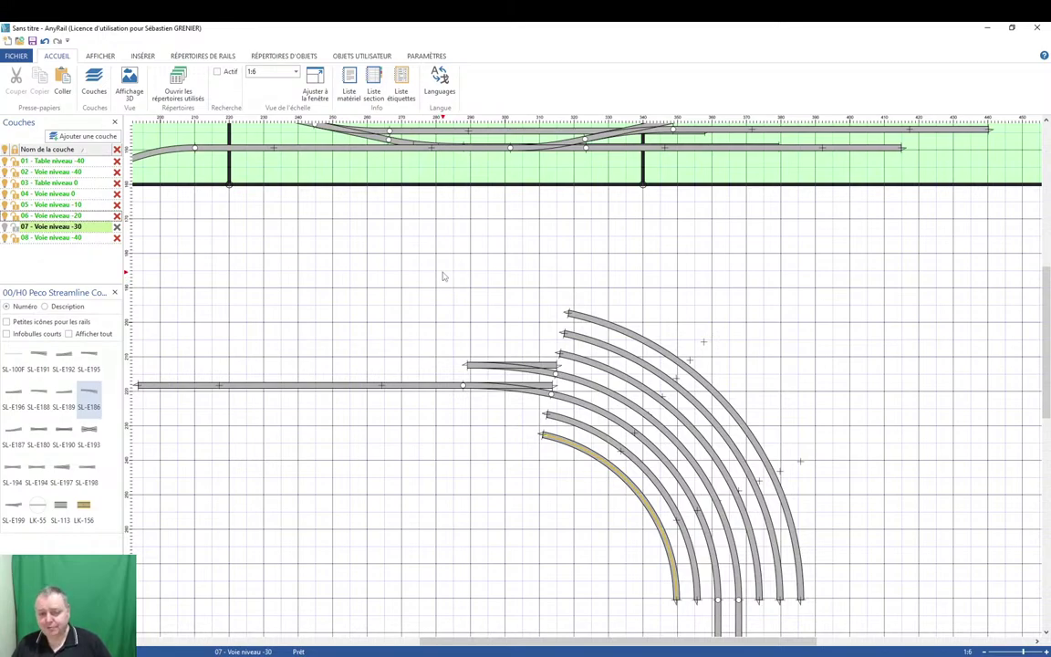
scroll(443, 277, down, 1)
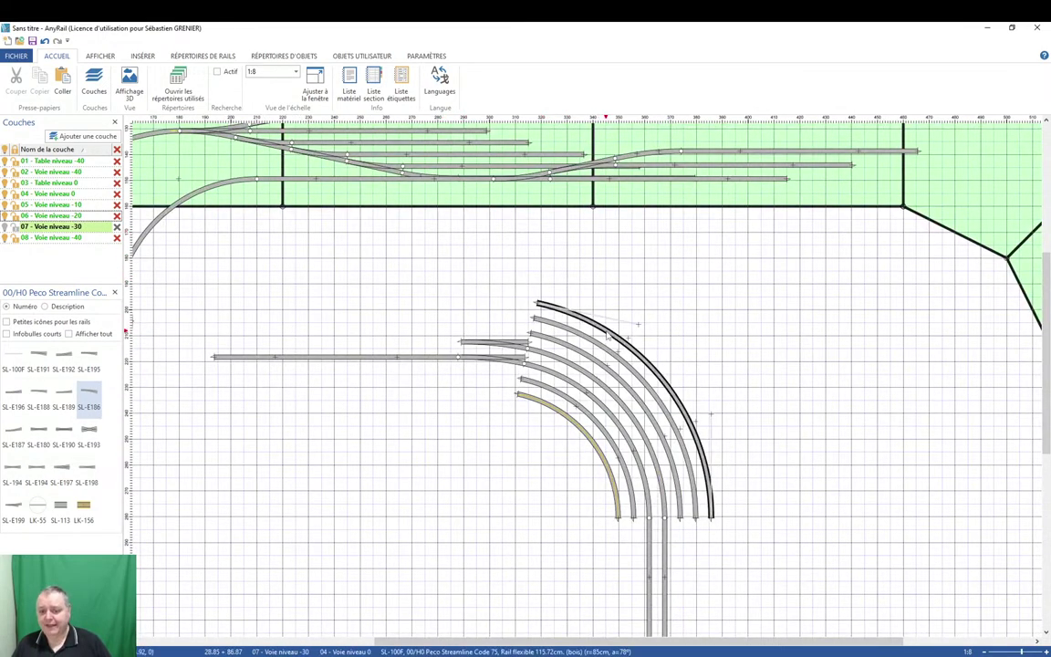
click(552, 312)
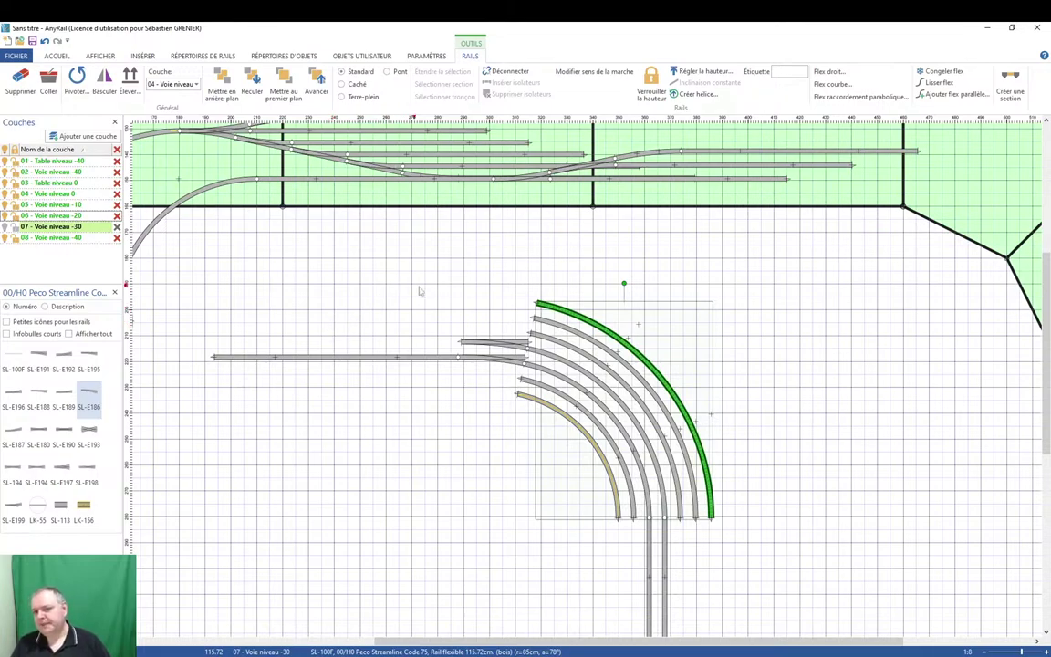
click(387, 310)
scroll(383, 307, down, 3)
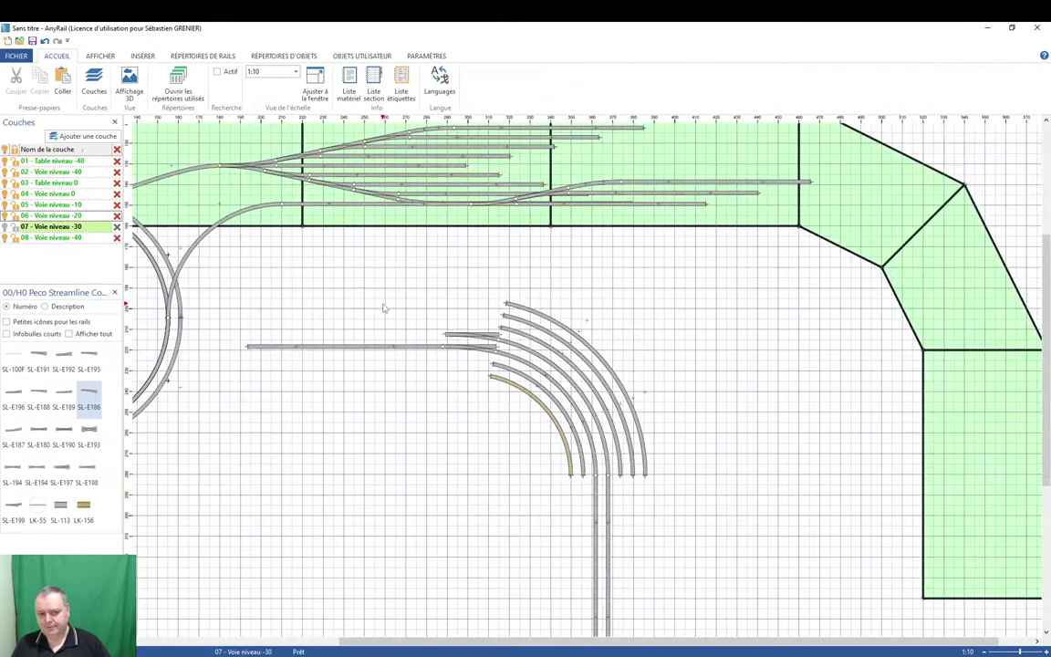
scroll(443, 303, up, 2)
scroll(517, 321, down, 2)
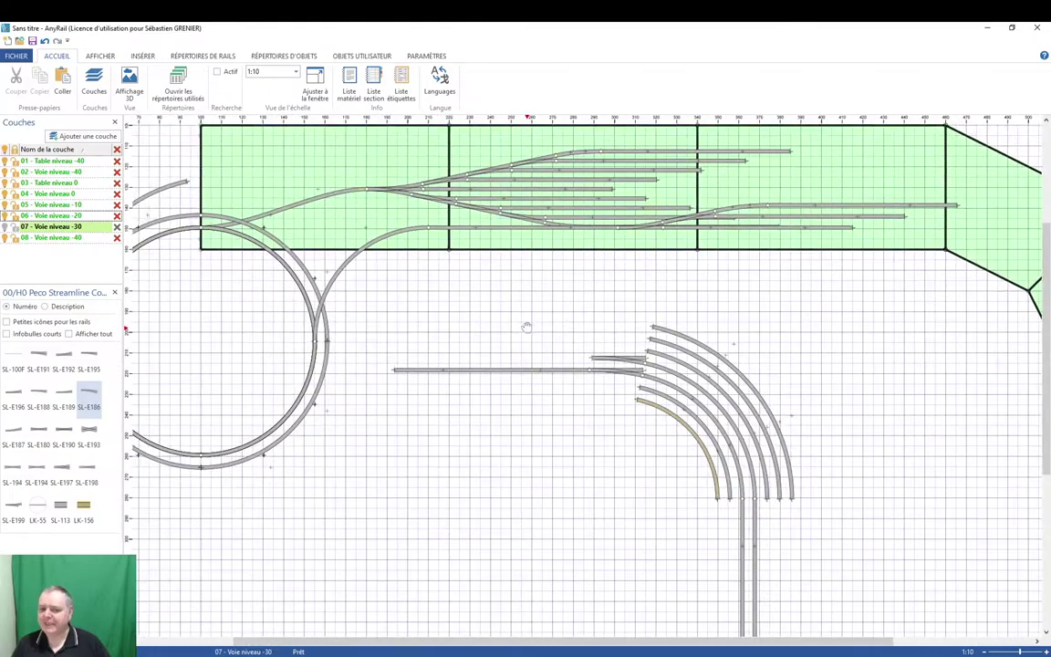
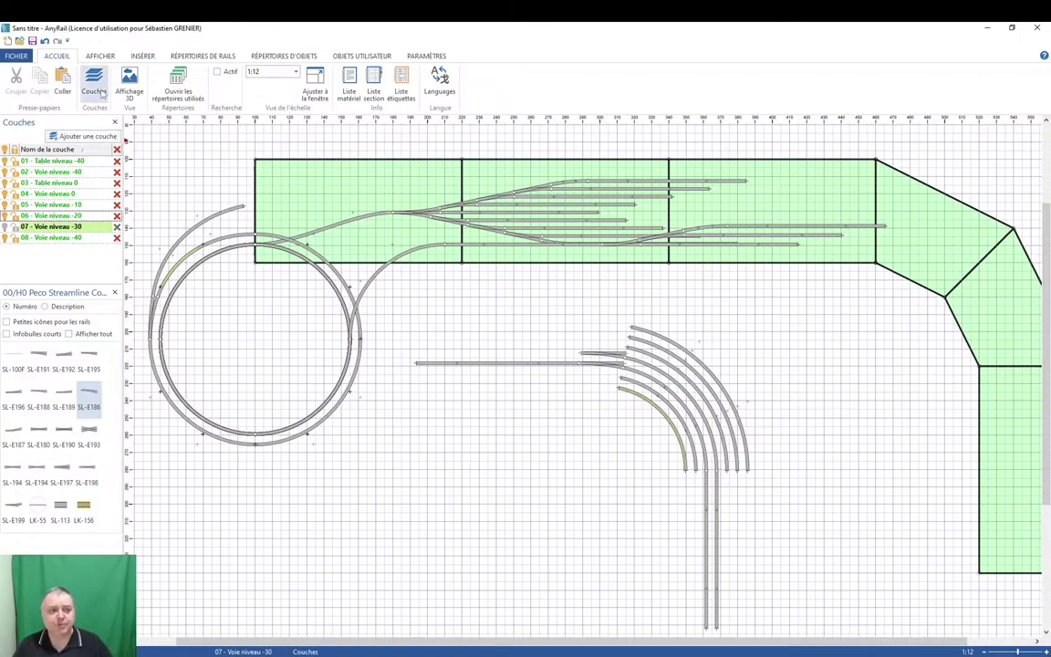
Open the recent drawing "011 - Réseau agrandi 2.any" and discard the changes to the untitled drawing.
click(15, 57)
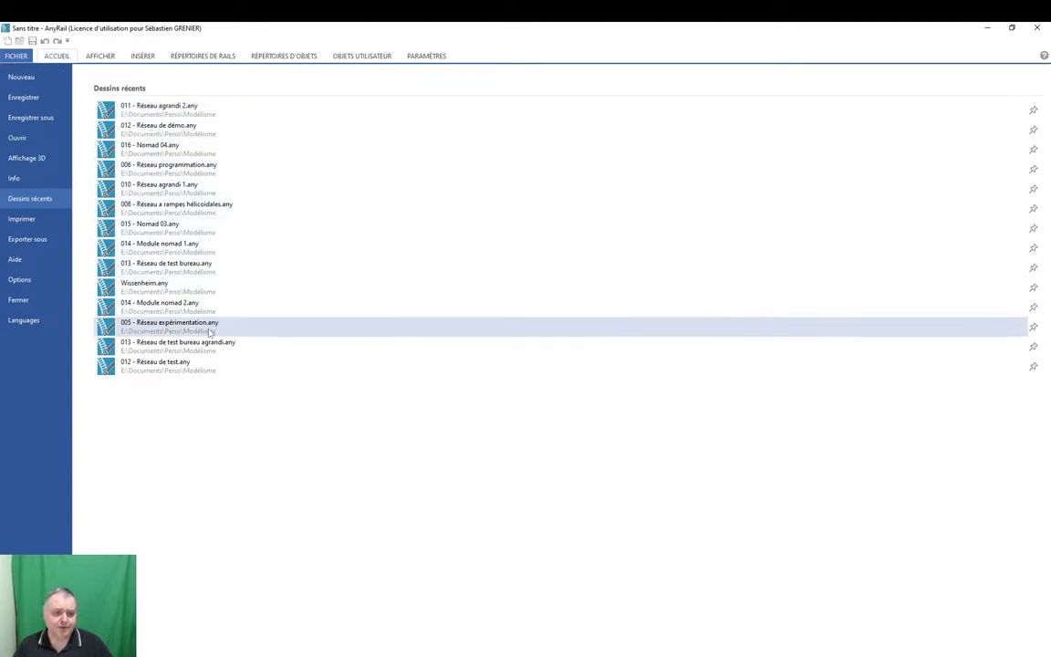
click(191, 114)
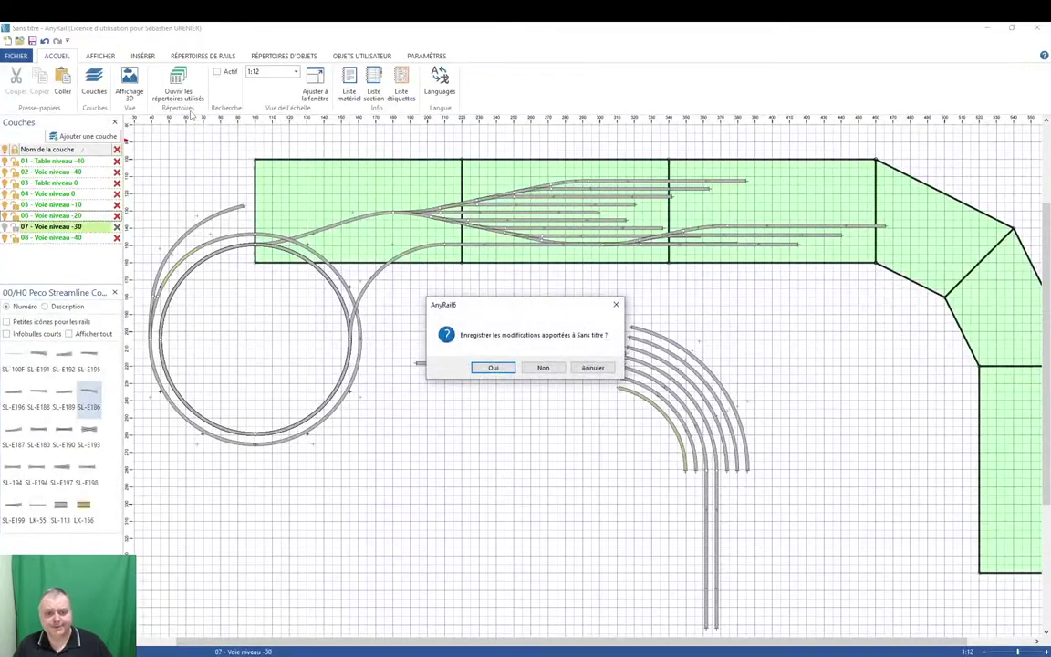
click(540, 367)
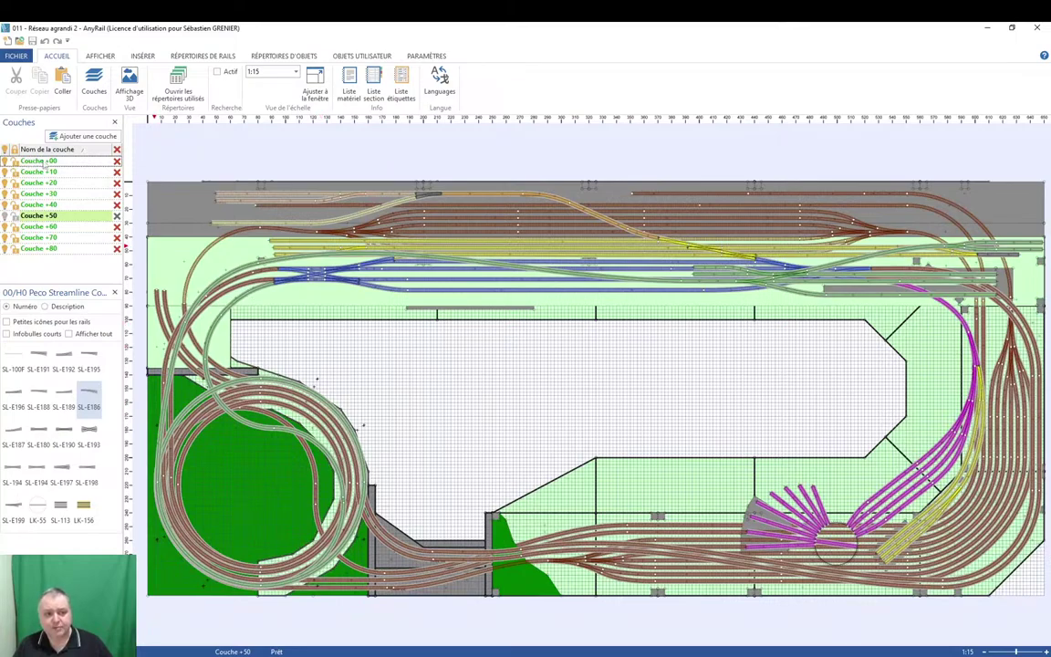
Hide all layers except Couche +00 and make Couche +00 the active layer.
click(4, 149)
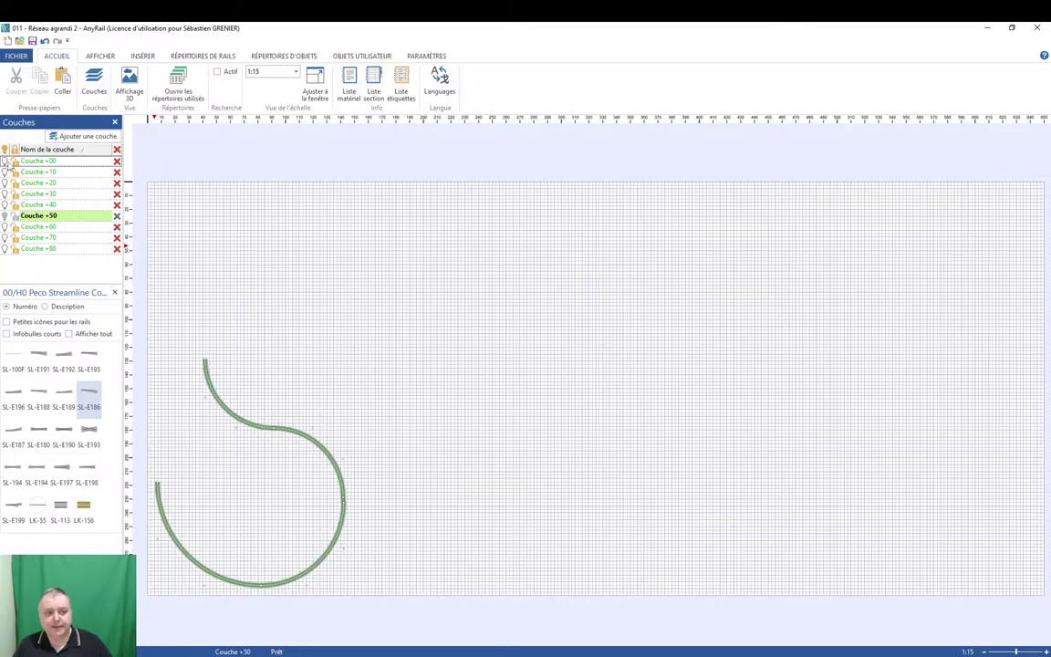
click(5, 152)
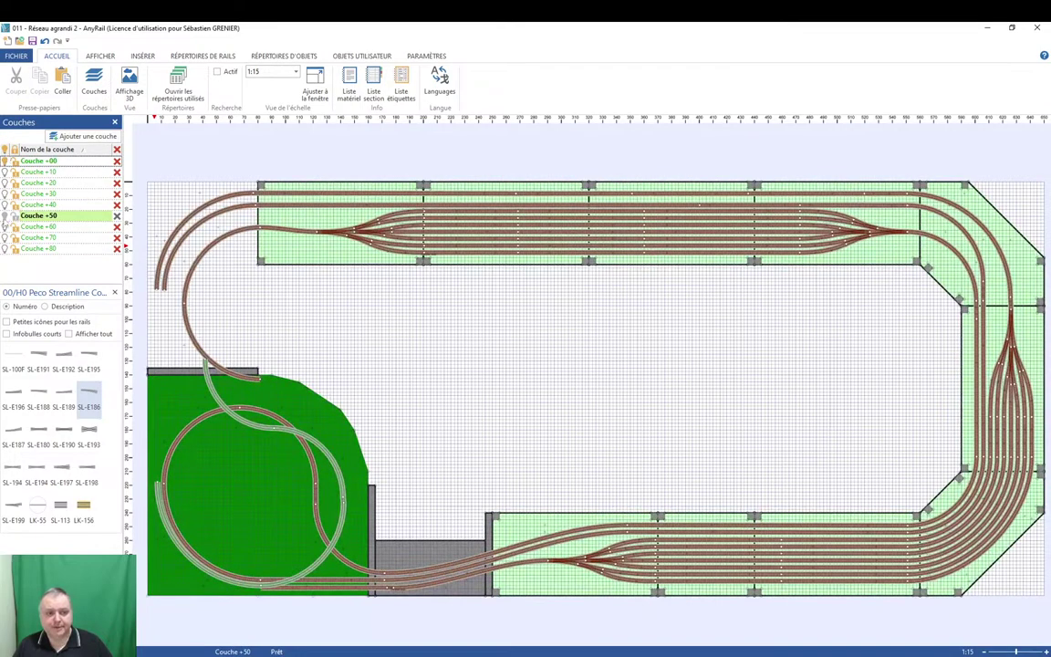
click(42, 162)
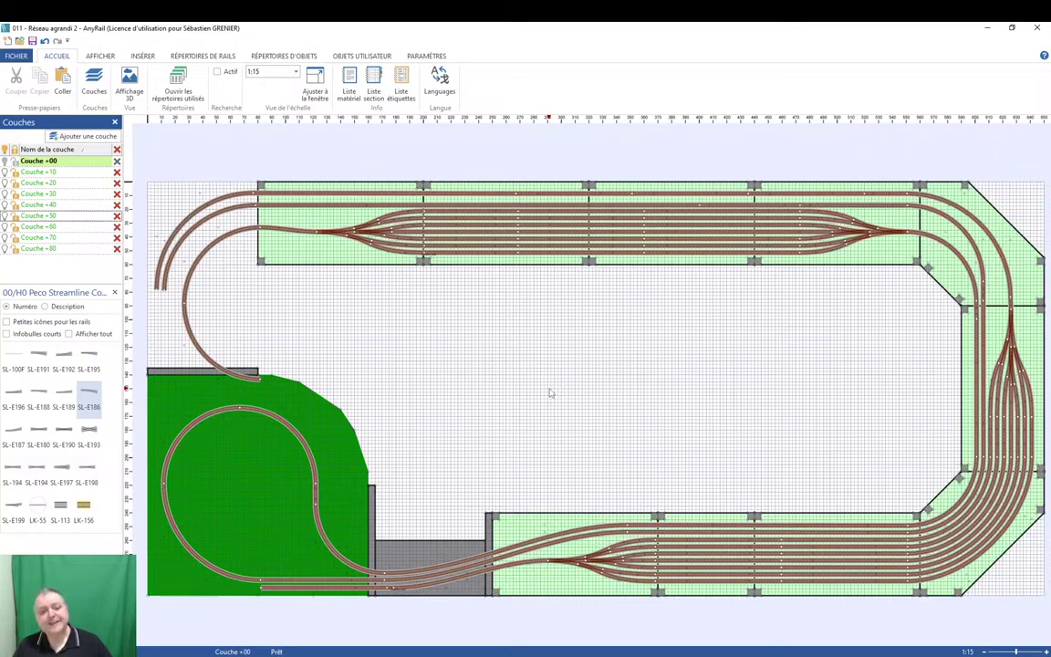
Examine the first table module on Couche +00 and the small grey support blocks where it joins the next module.
click(266, 239)
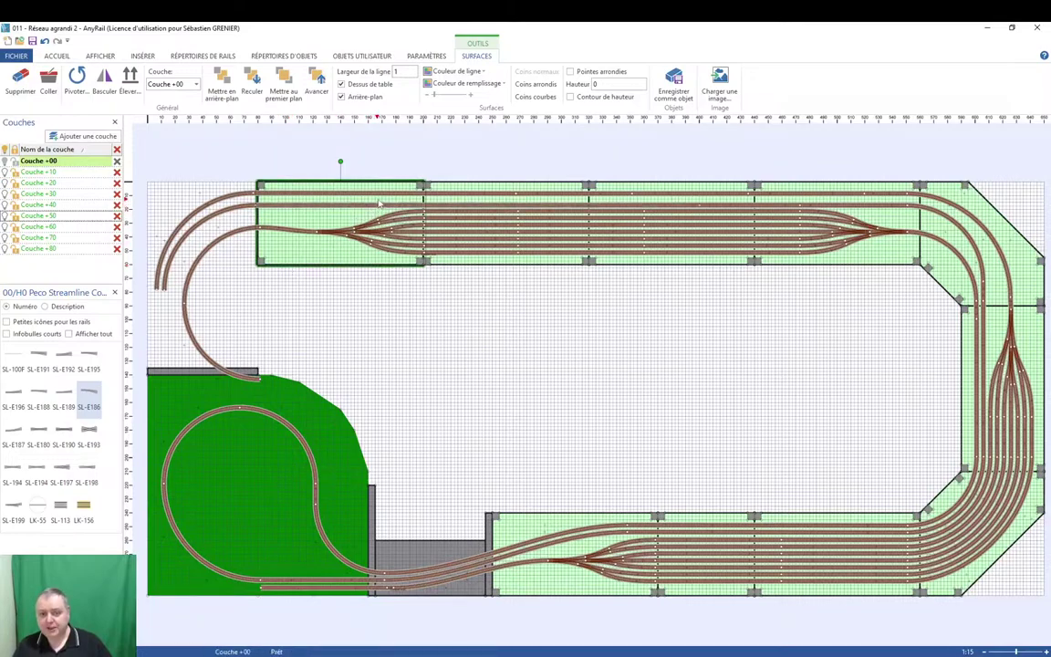
click(420, 187)
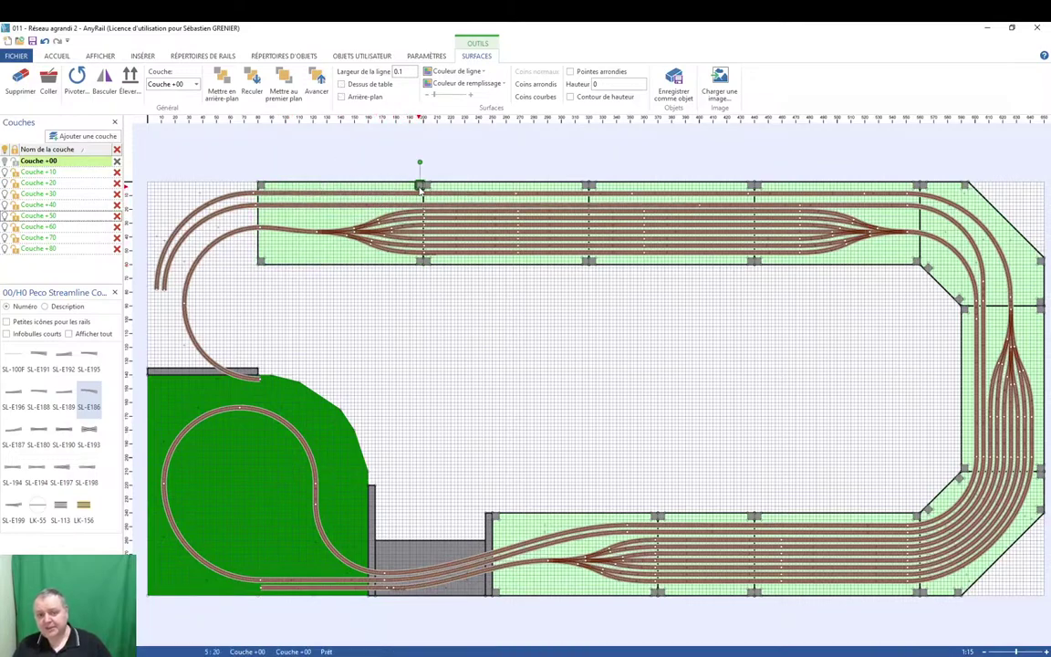
scroll(420, 187, up, 6)
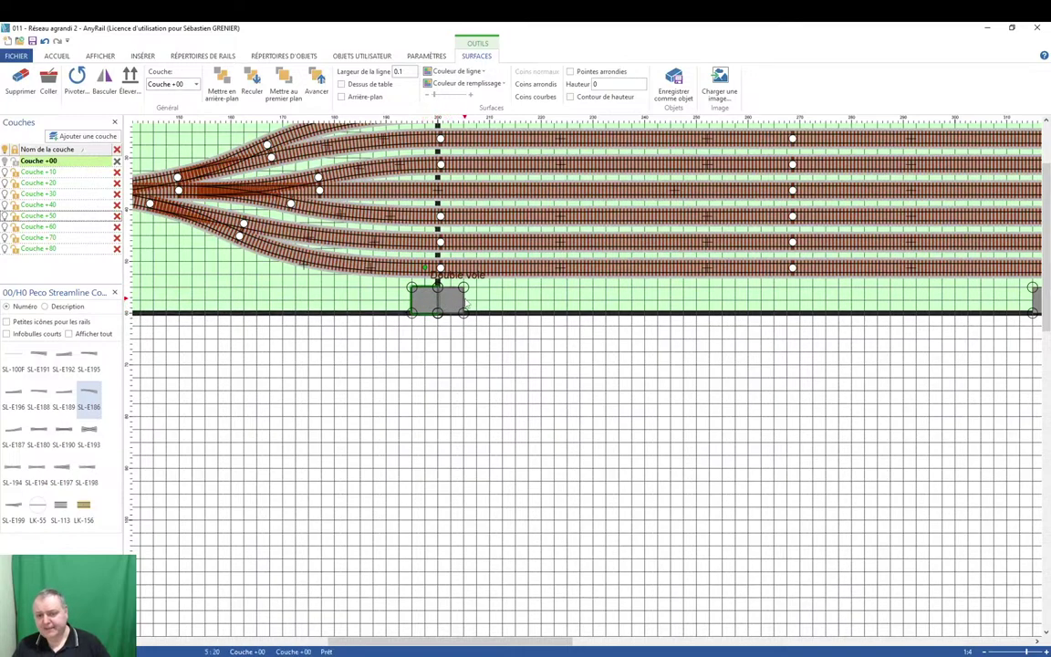
scroll(438, 286, down, 4)
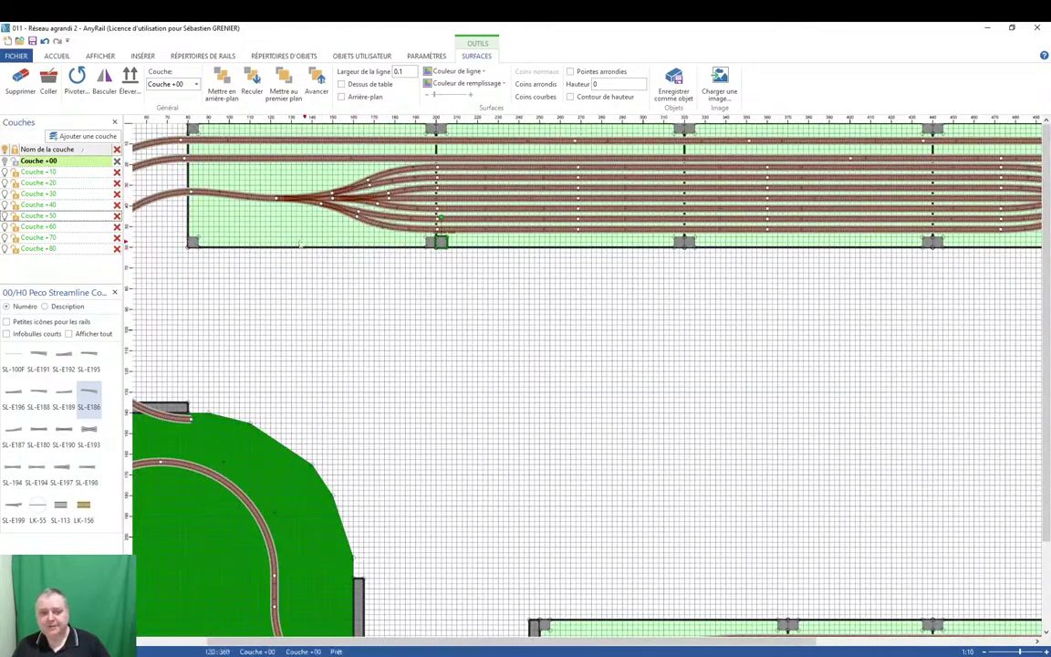
scroll(401, 301, down, 2)
Inspect the left-hand end curves on Couche +00 and trace the inner circuit by selecting all its connected track.
click(211, 362)
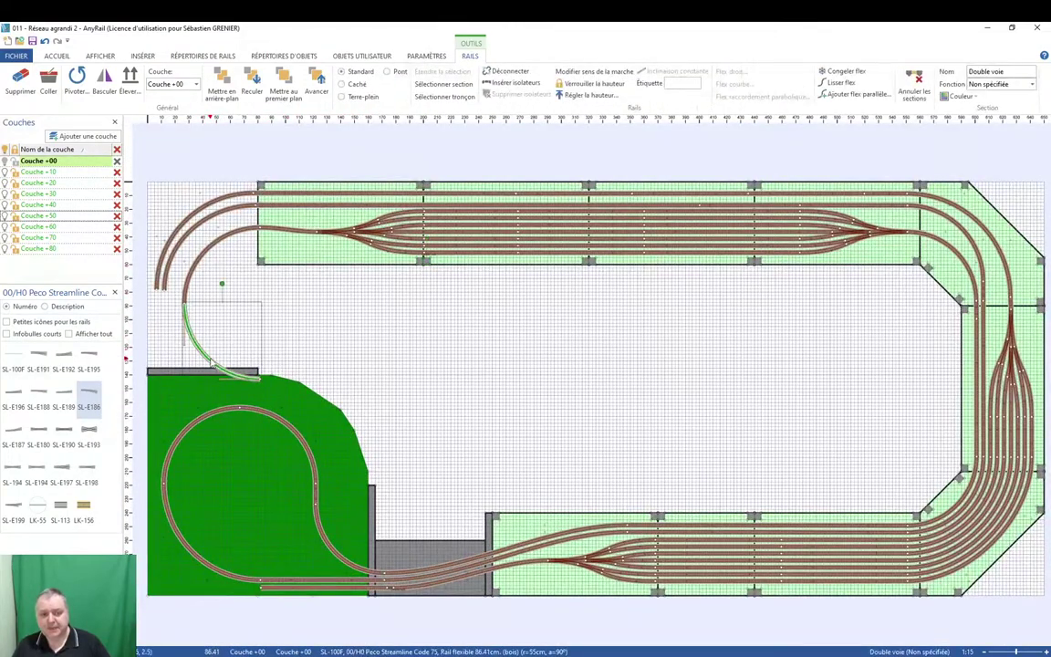
drag(194, 279, 167, 248)
key(Escape)
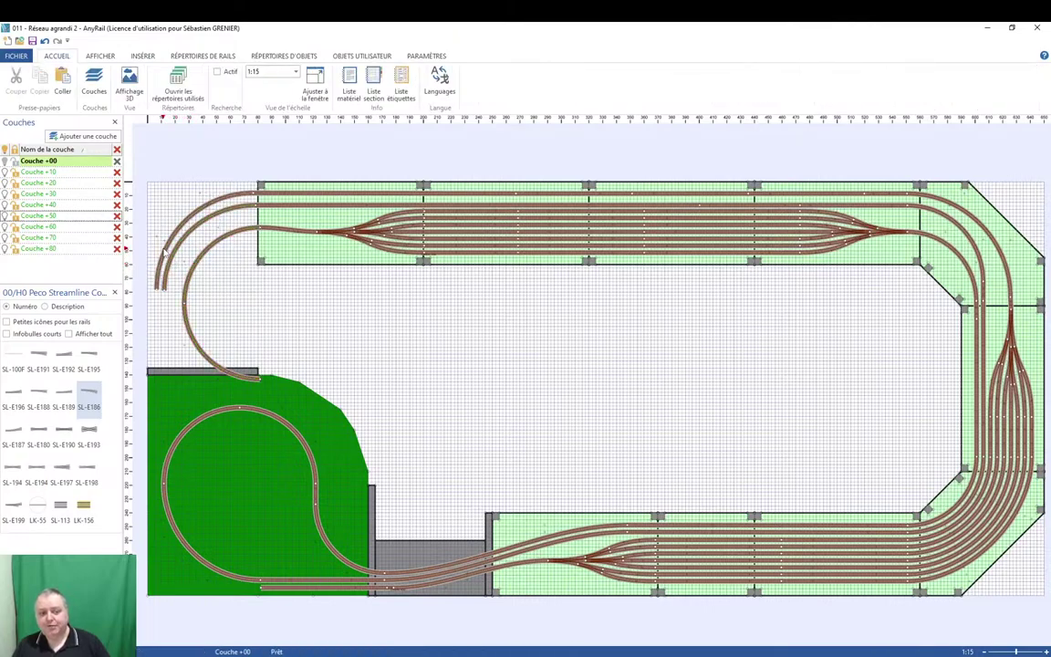
click(315, 591)
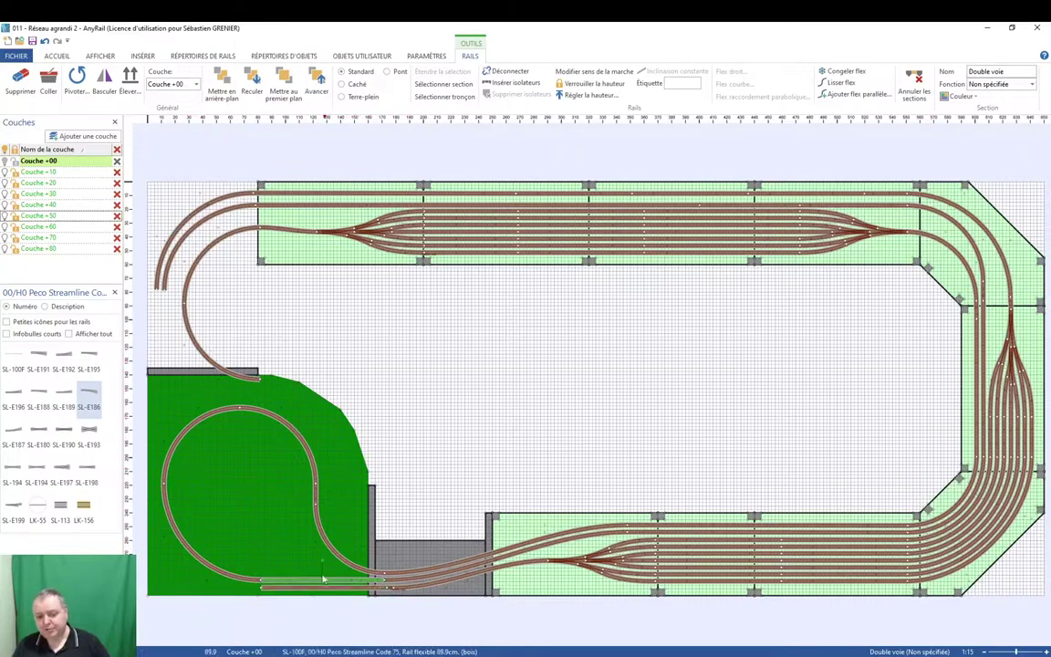
drag(262, 587, 232, 580)
double_click(288, 583)
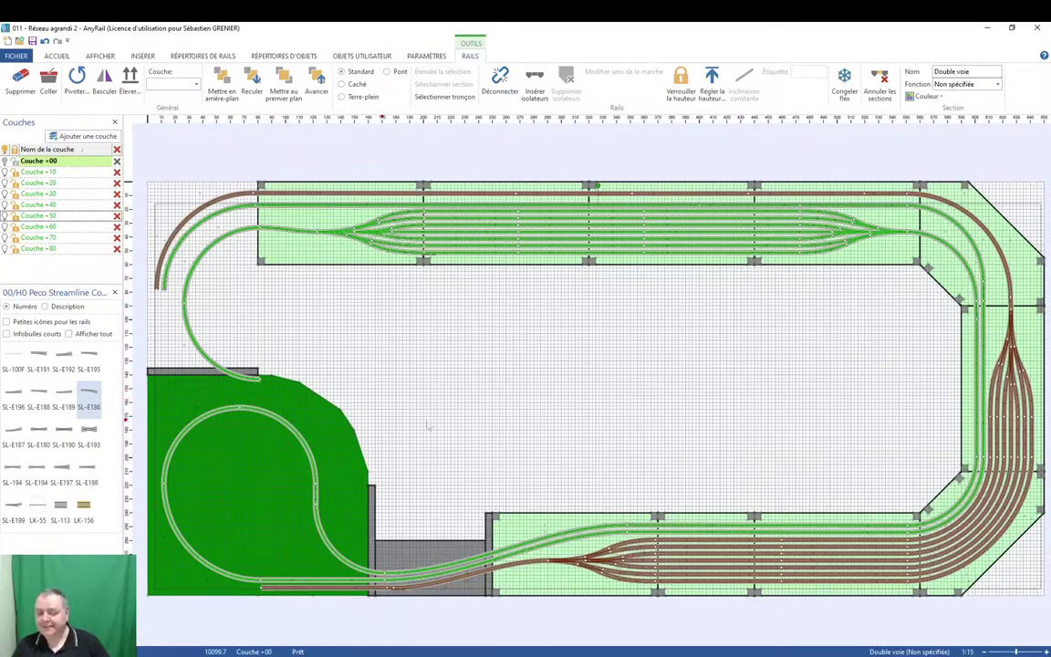
click(551, 386)
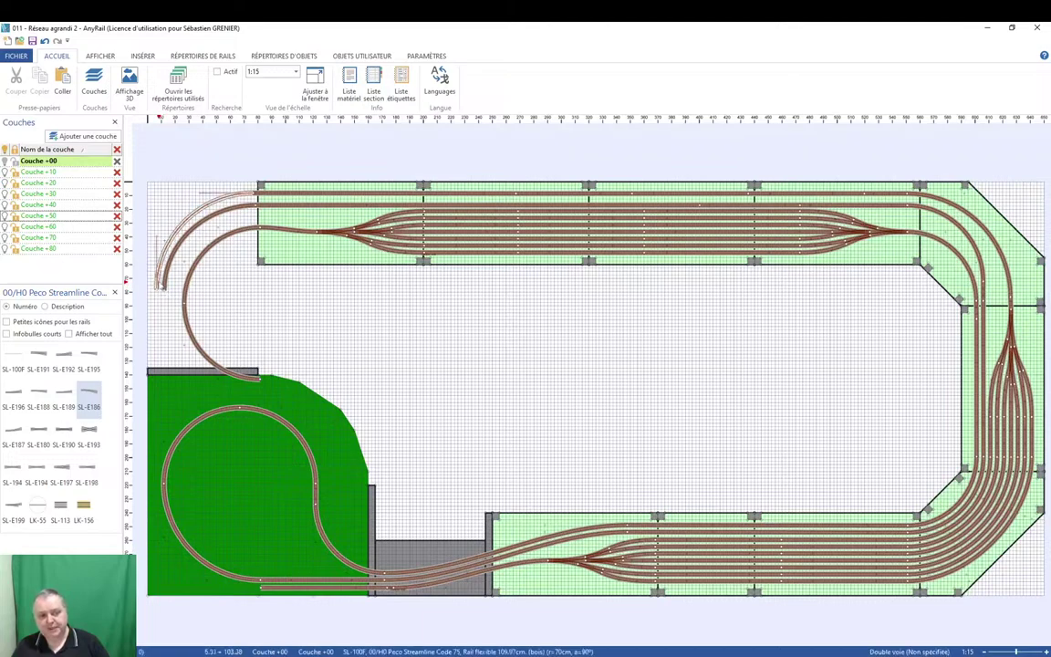
Compare the outer and inner circuits on Couche +00 by selecting each connected run, following the outer one from the lower straight.
double_click(162, 285)
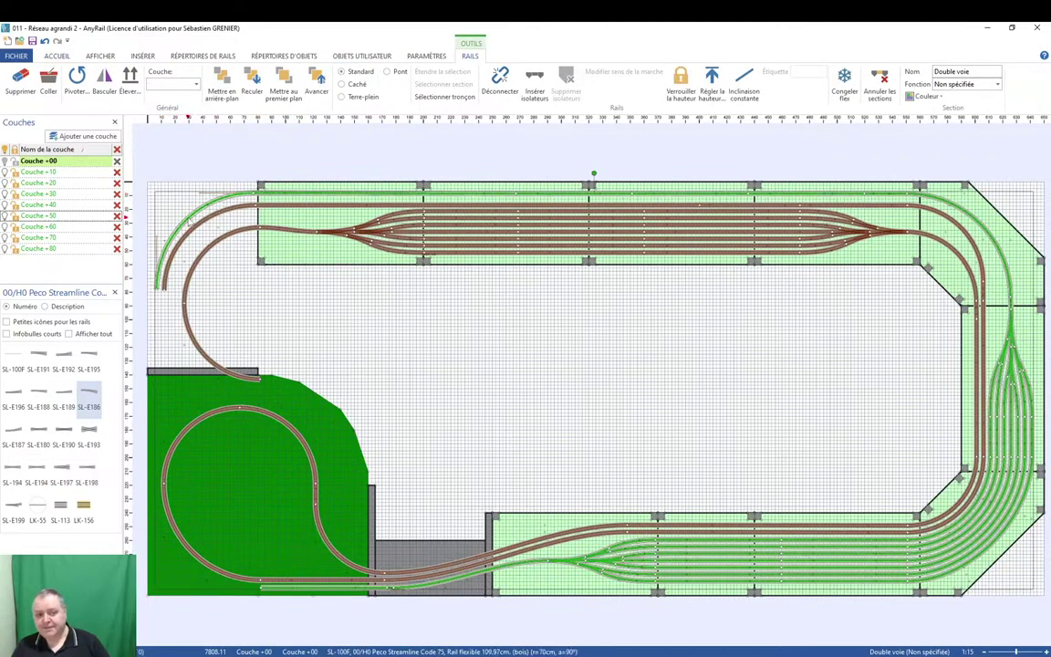
double_click(185, 255)
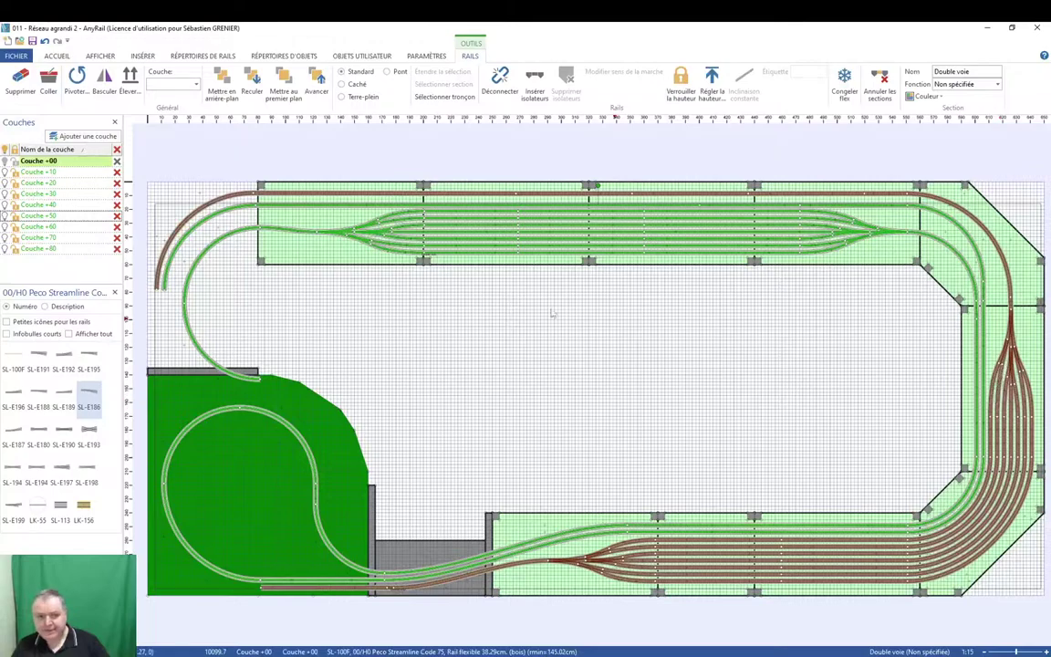
click(350, 300)
click(264, 599)
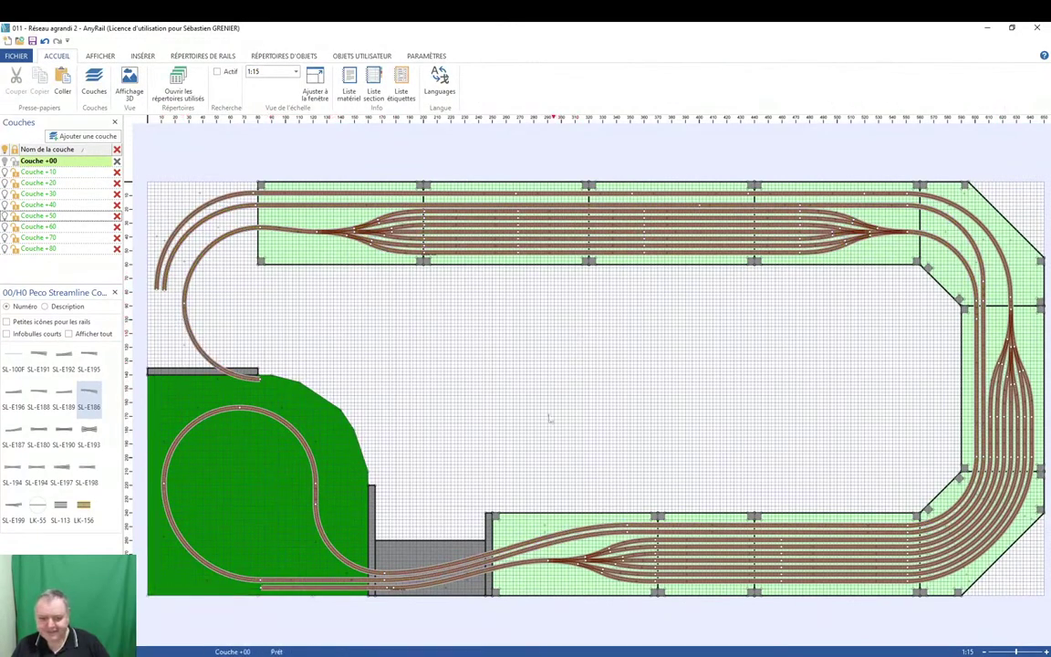
click(273, 591)
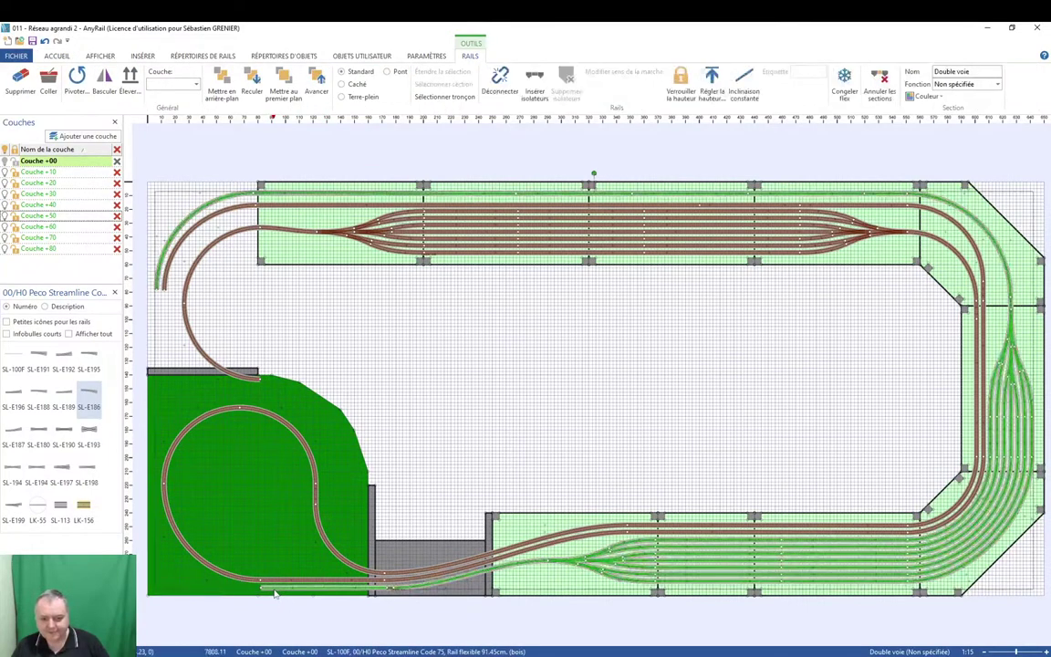
drag(274, 593, 520, 588)
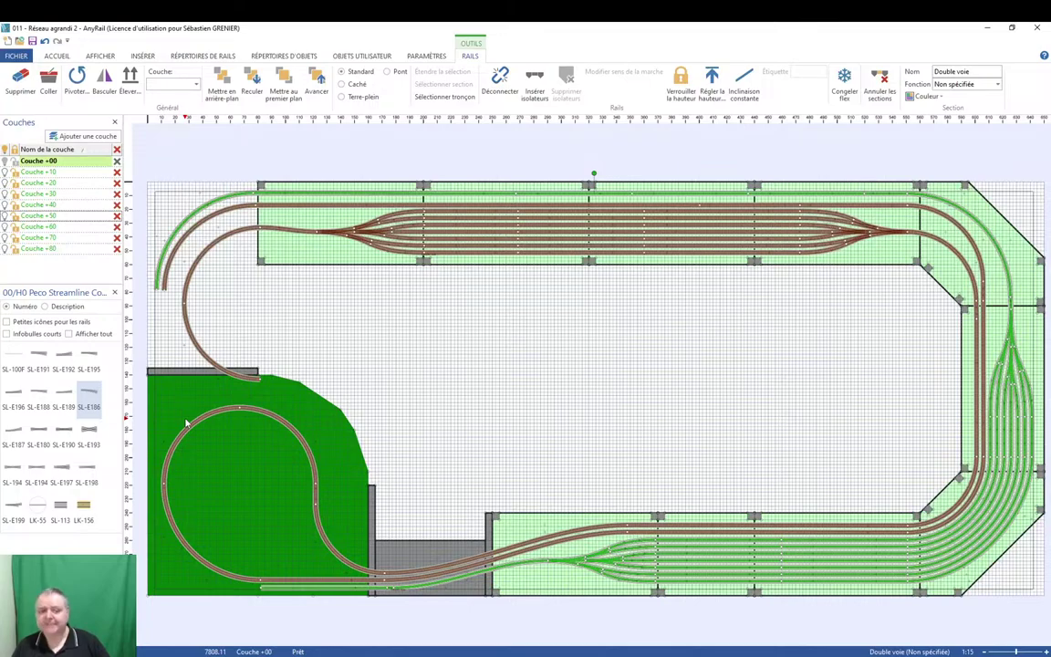
click(387, 411)
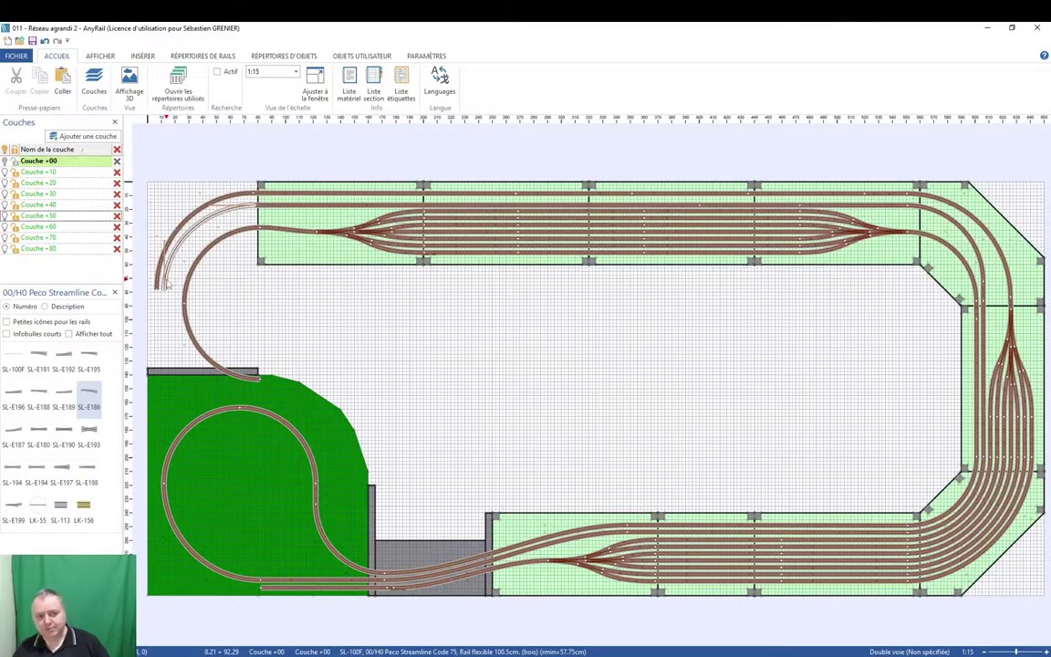
click(167, 283)
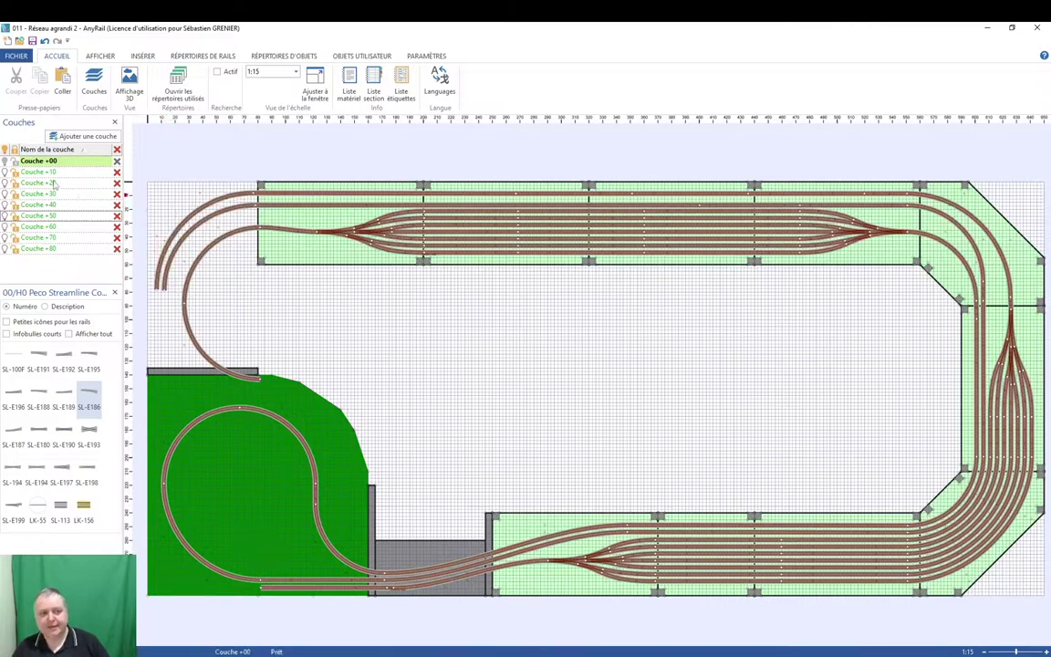
Make Couche +10 the active layer and hide Couche +00 to isolate the +10 tracks and table.
click(27, 171)
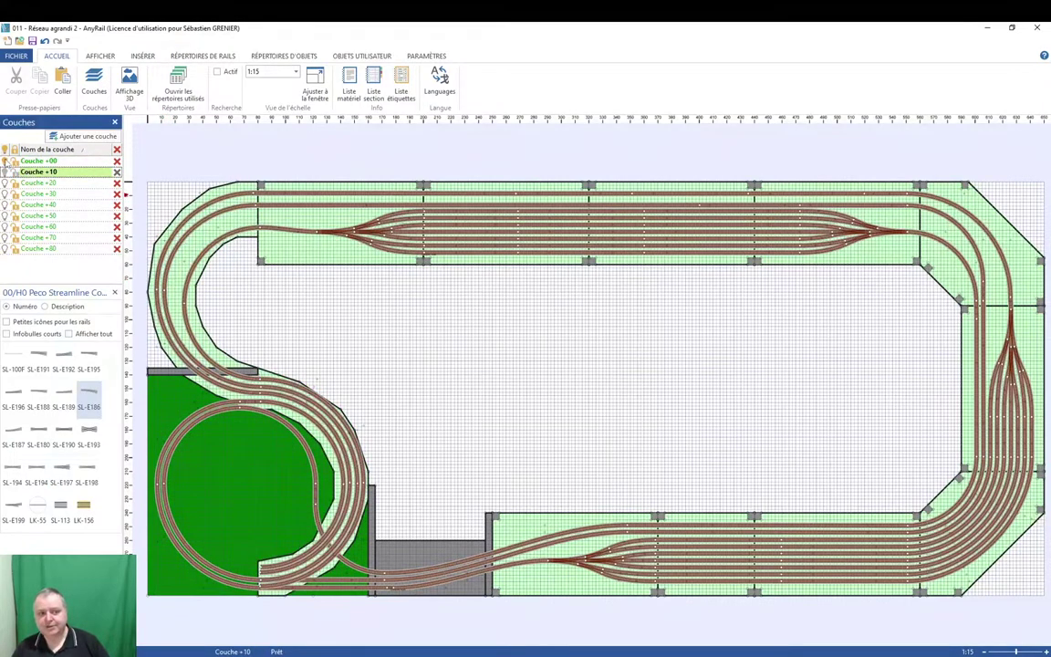
click(6, 161)
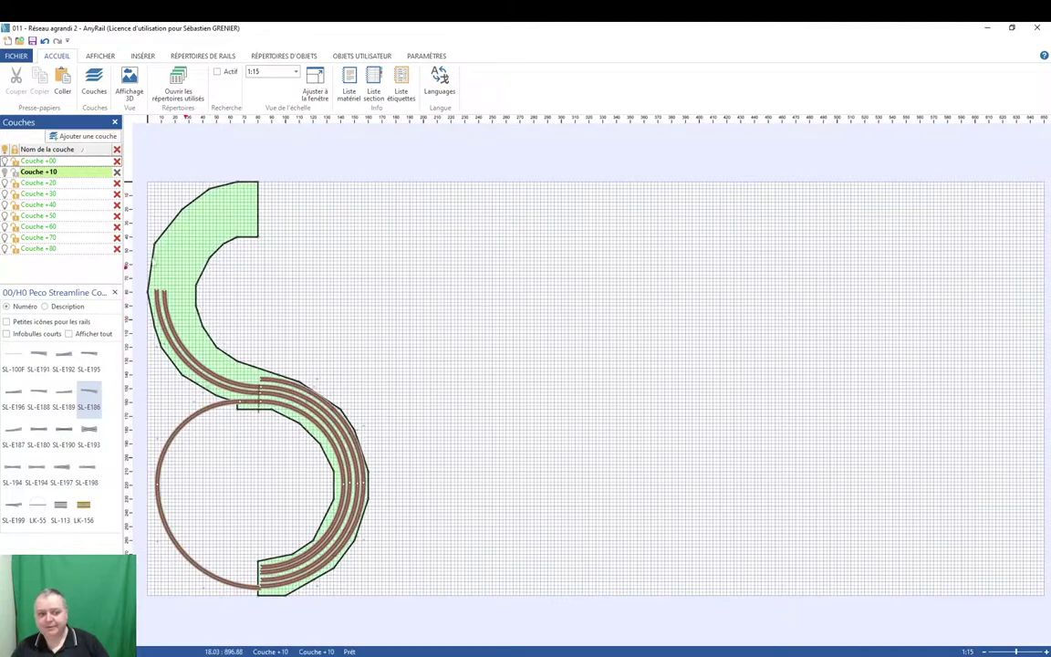
click(5, 160)
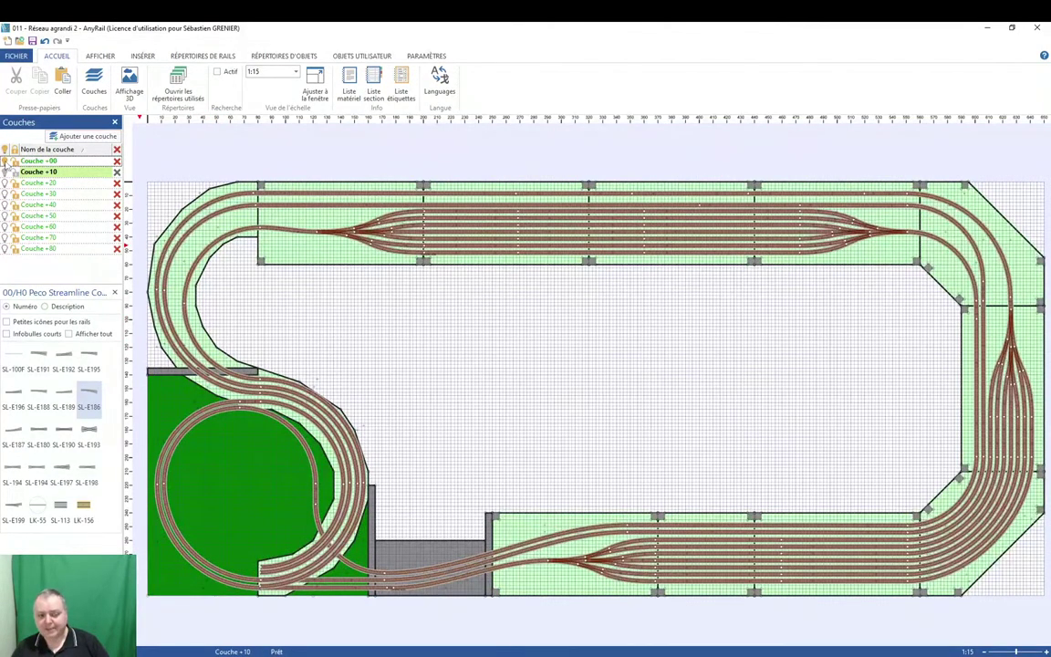
click(6, 161)
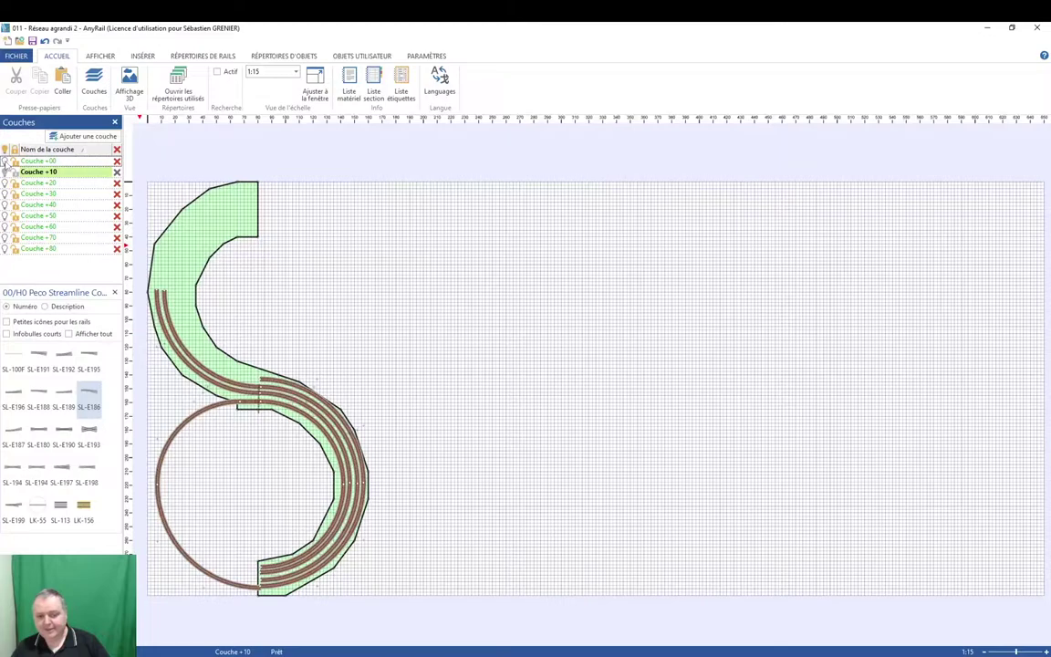
Compare Couche +10 with the level below by showing Couche +00 and hiding it again.
click(6, 161)
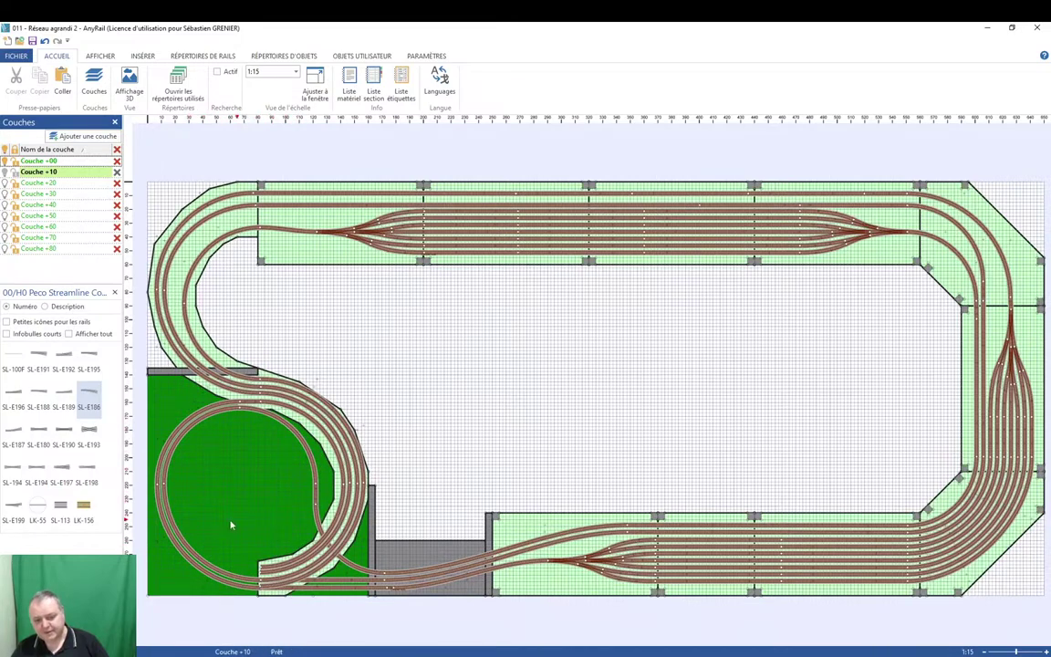
click(5, 160)
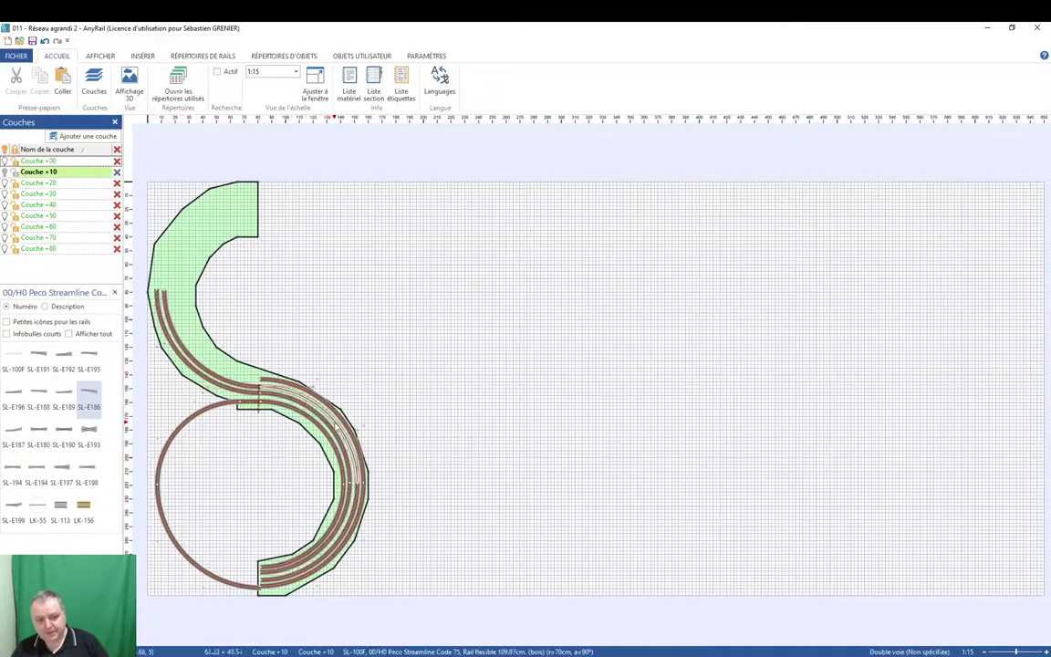
Present Couche +20, Couche +30 and Couche +40 in turn, making each the active layer with the lower layers hidden.
click(34, 184)
click(4, 160)
click(4, 171)
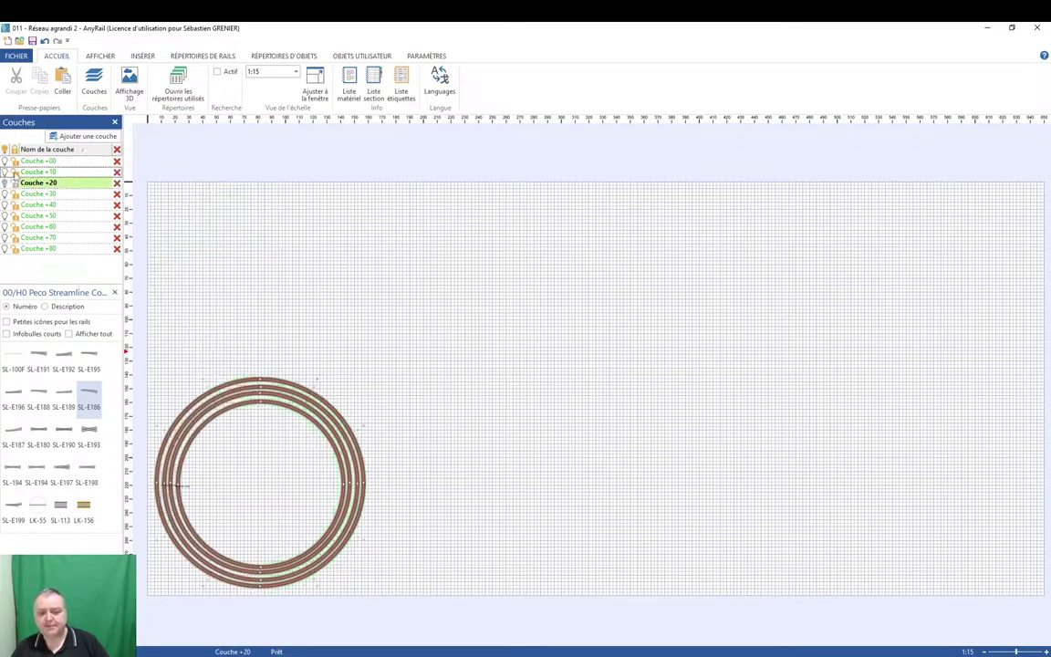
click(32, 196)
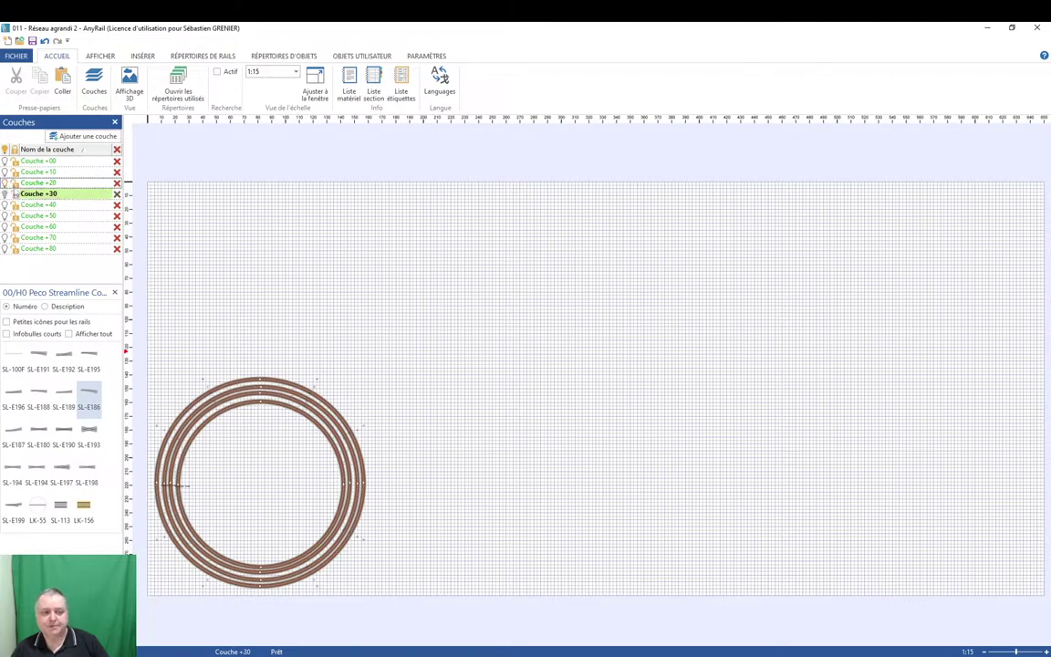
click(32, 205)
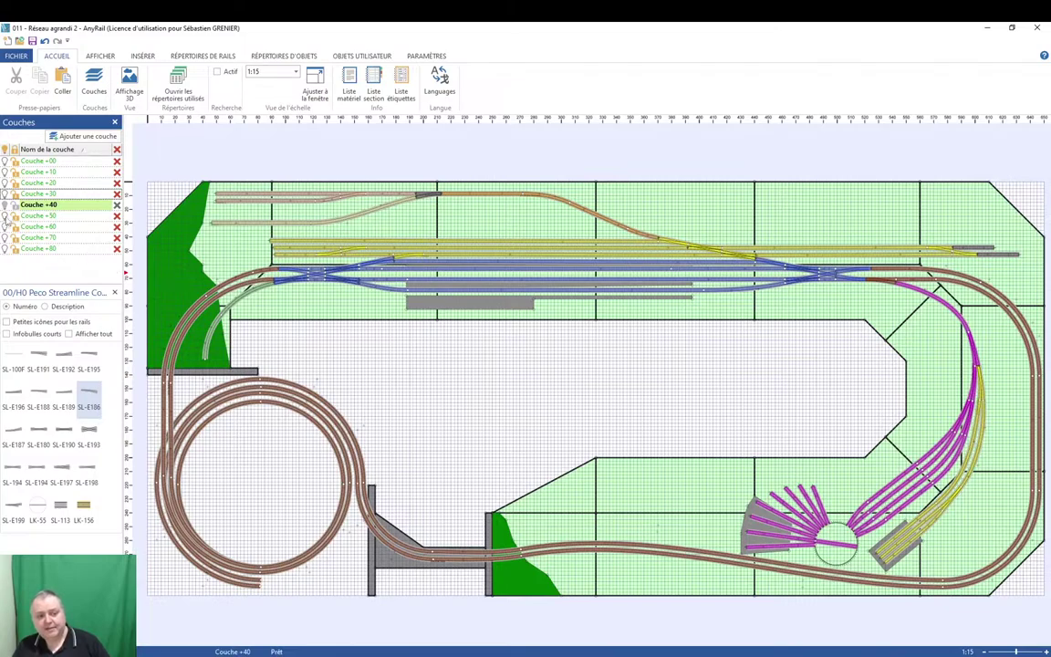
Reveal Couche +50 through Couche +80 one by one over Couche +40, and hide these upper layers again.
click(4, 216)
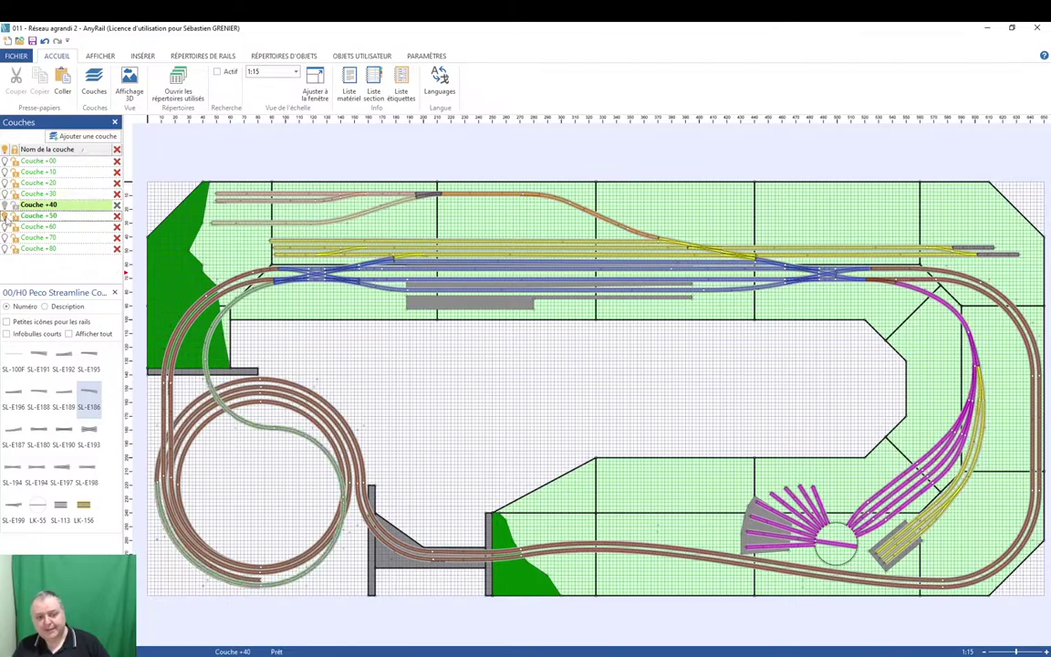
click(5, 227)
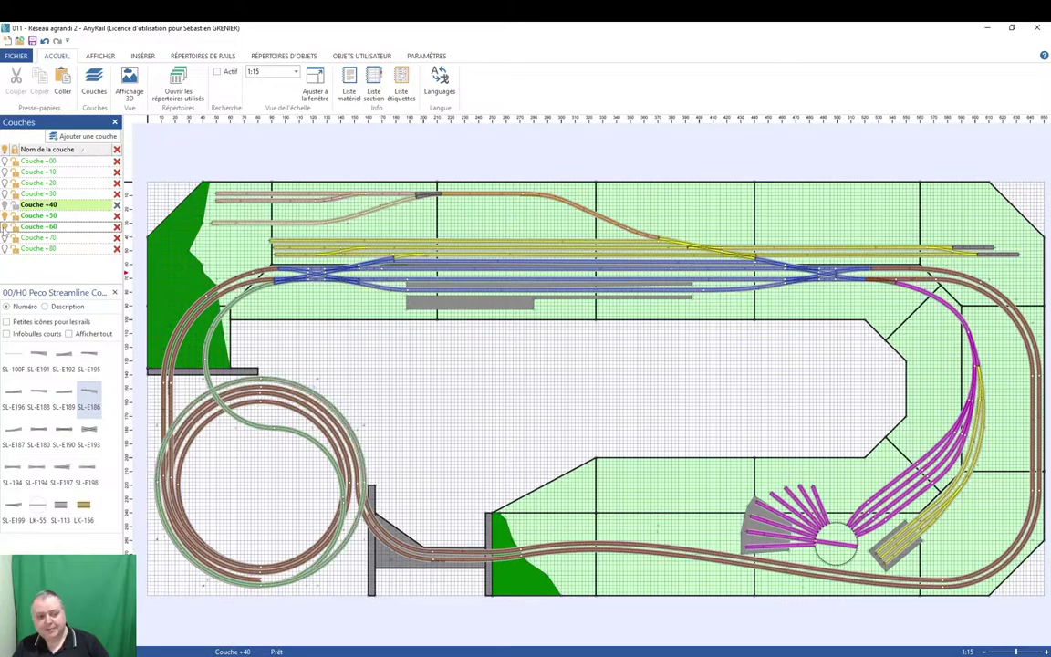
click(6, 239)
click(4, 249)
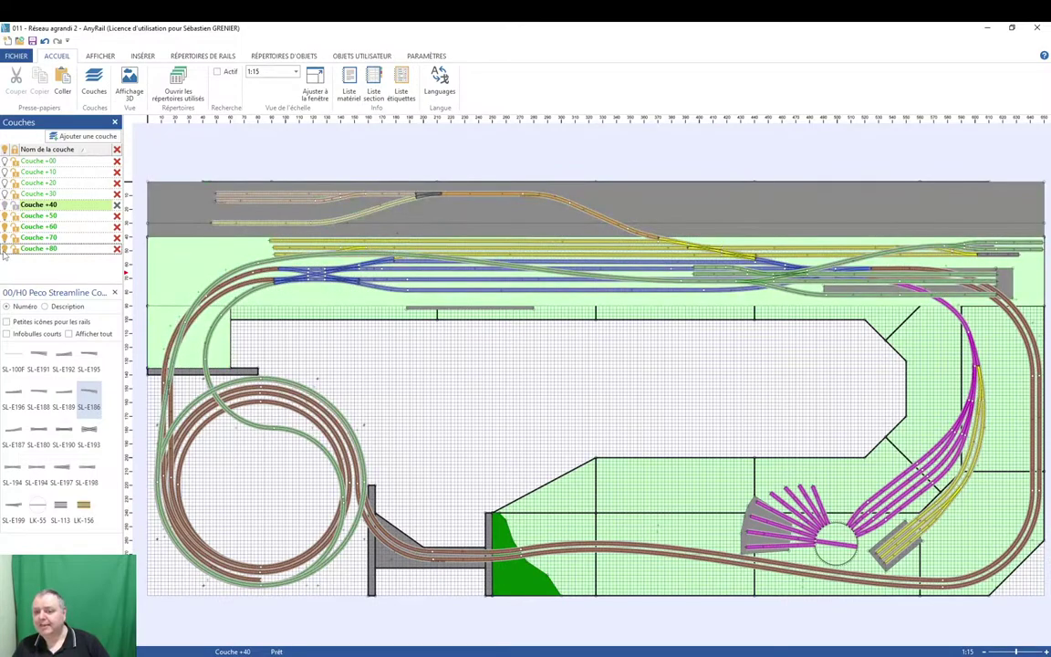
click(4, 249)
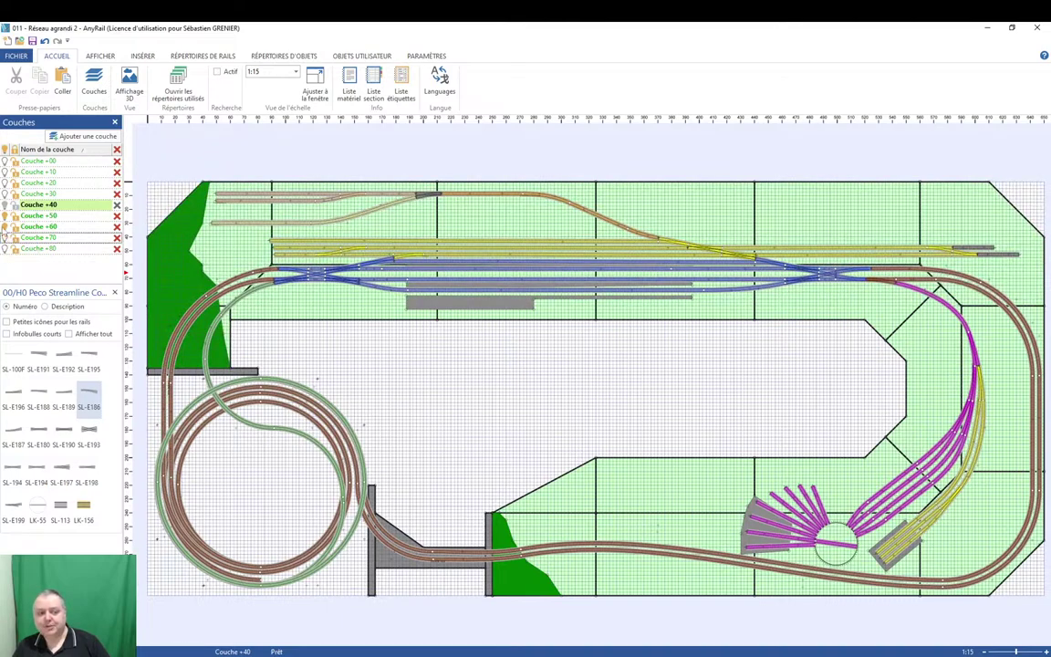
click(4, 226)
click(5, 216)
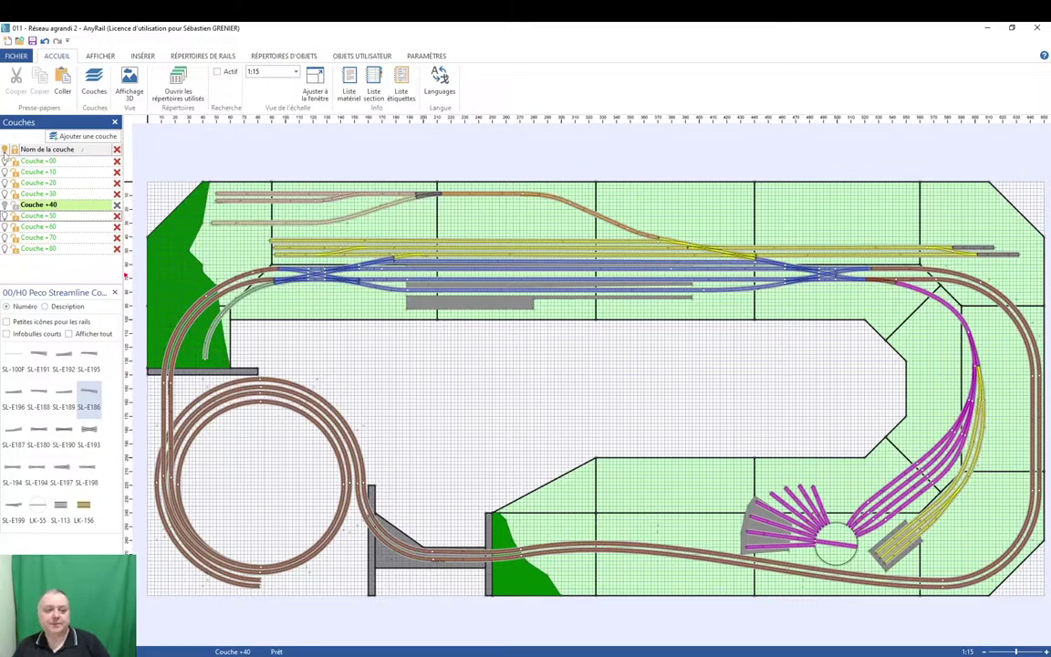
Show all layers and examine the whole layout in 3D with terrain and tunnels displayed.
click(4, 149)
click(128, 80)
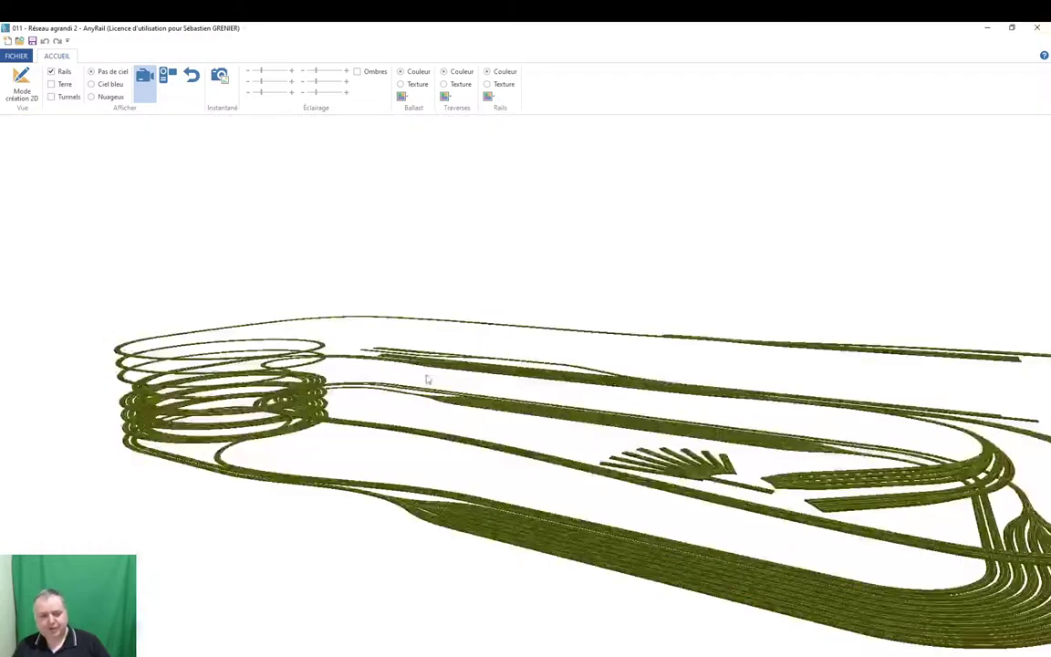
click(51, 84)
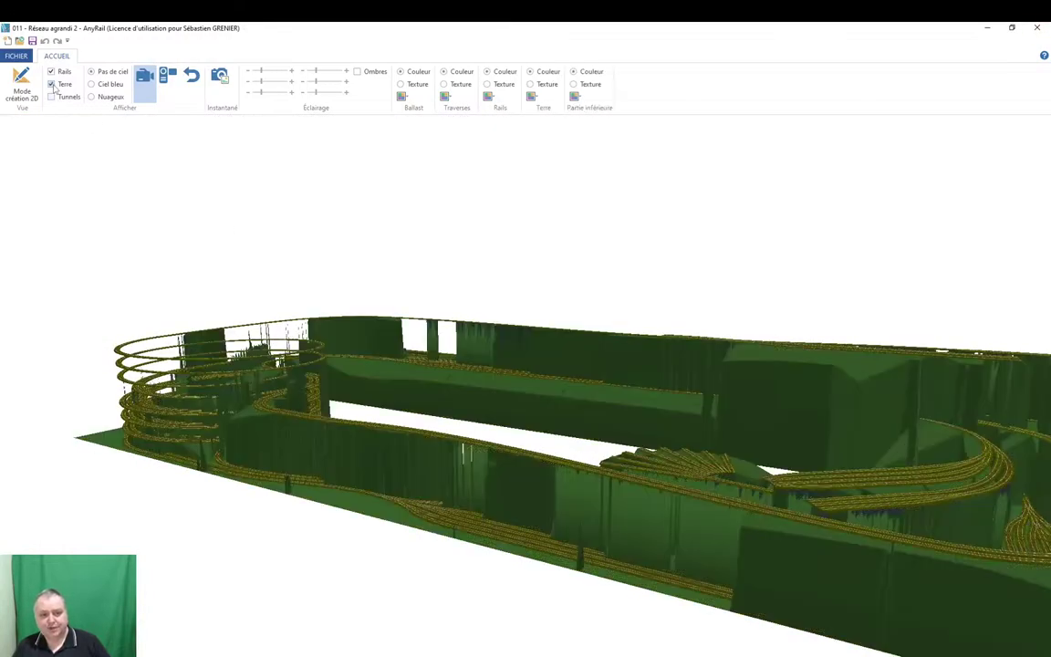
drag(497, 497, 459, 462)
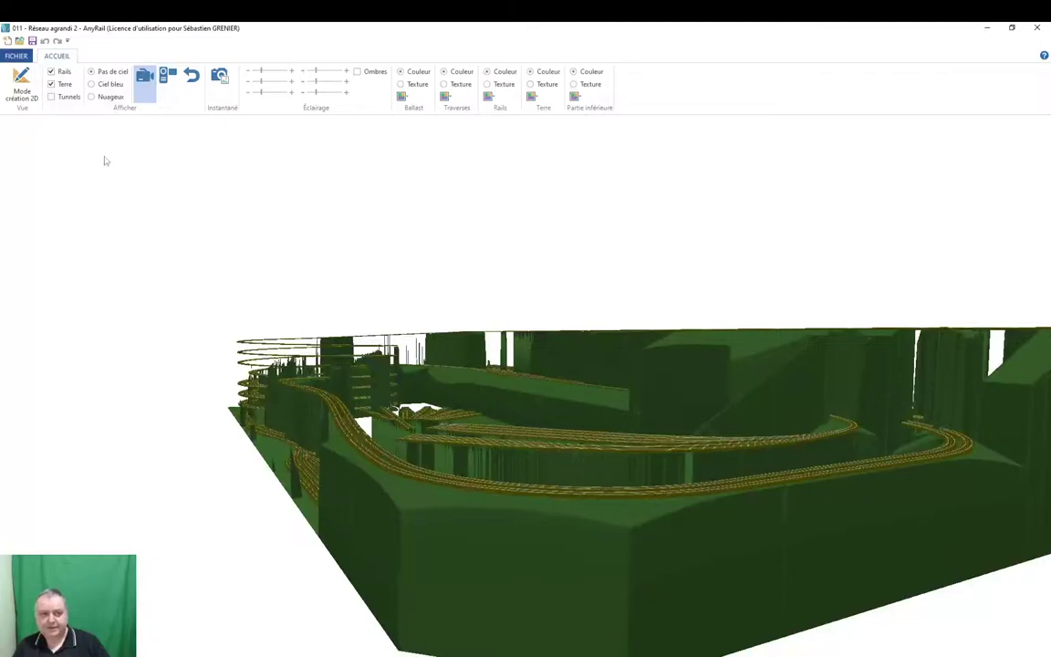
click(67, 98)
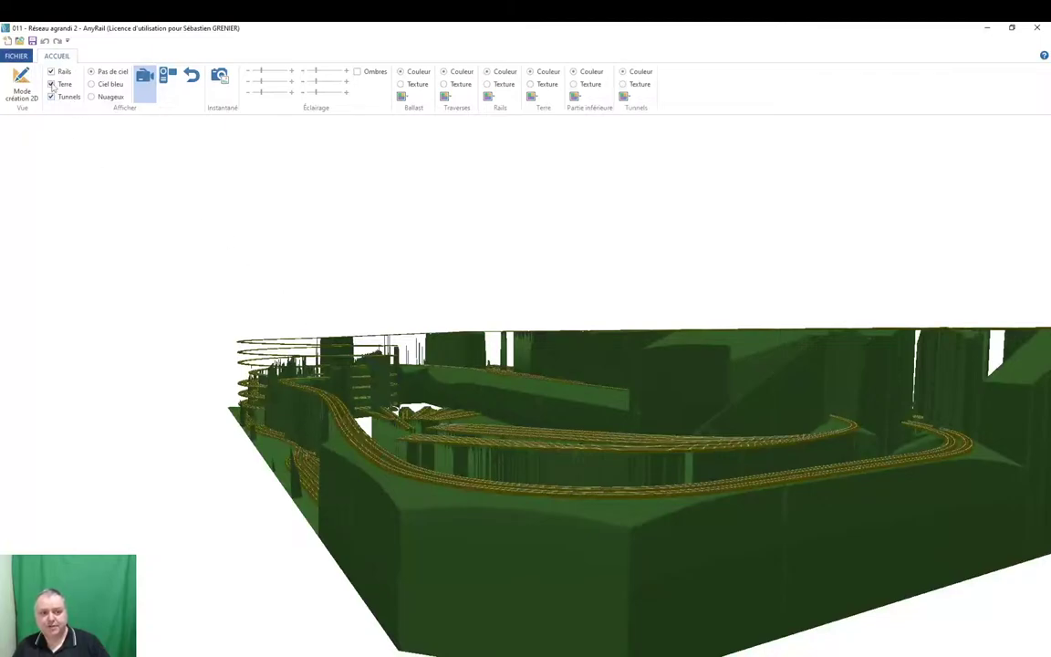
drag(311, 276, 385, 415)
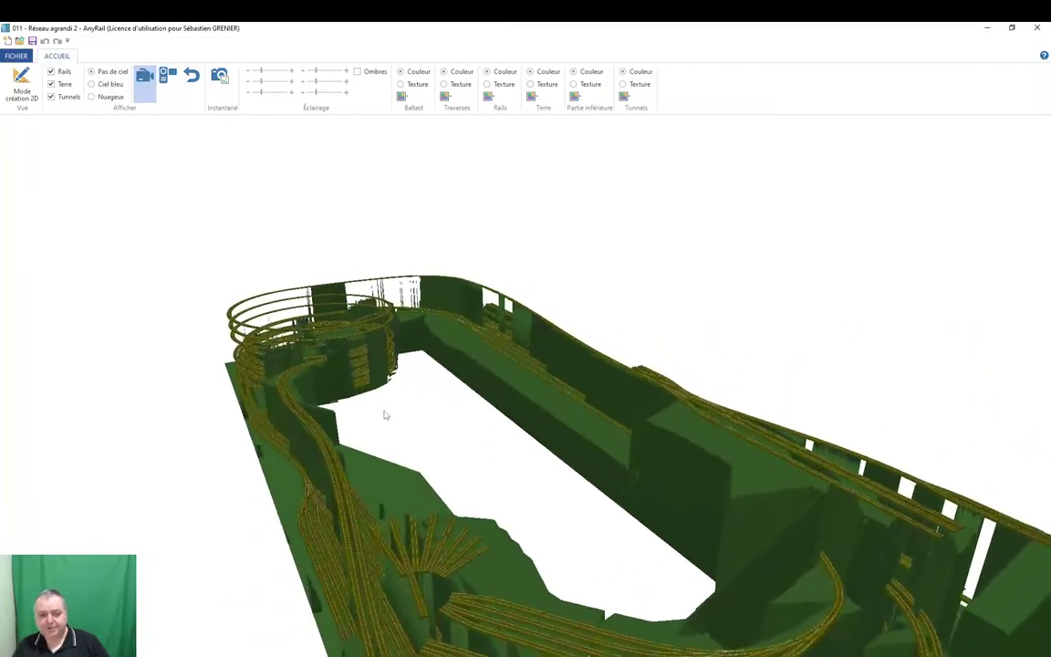
Hide the terrain and tunnels in 3D and examine the helix, staging yards and stacked track levels from several sides.
click(52, 84)
click(51, 97)
drag(460, 496, 473, 376)
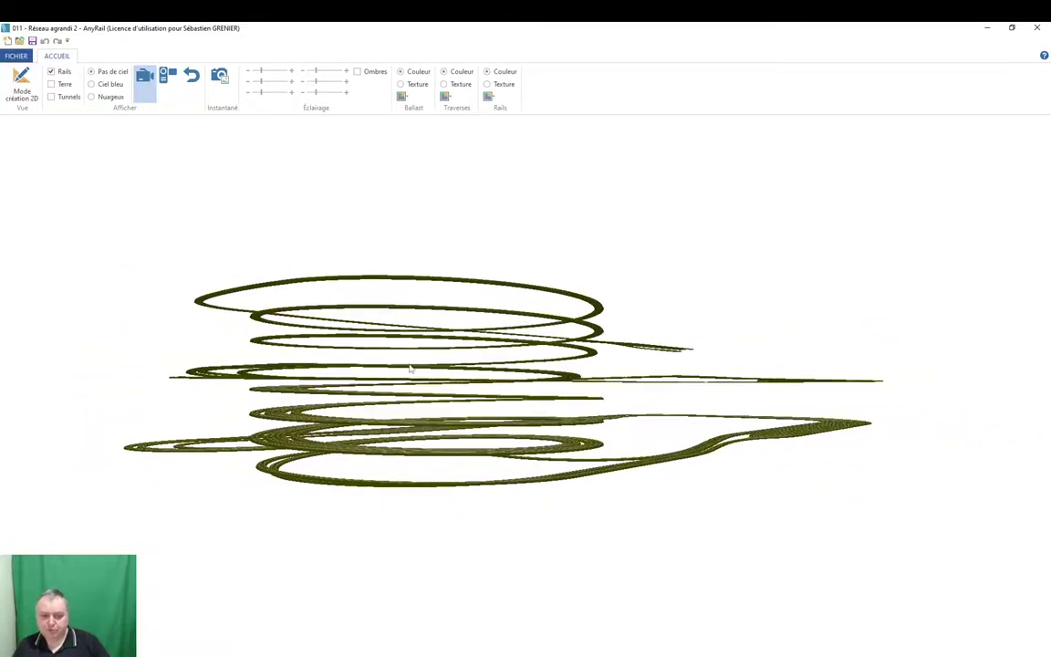
drag(348, 466, 562, 405)
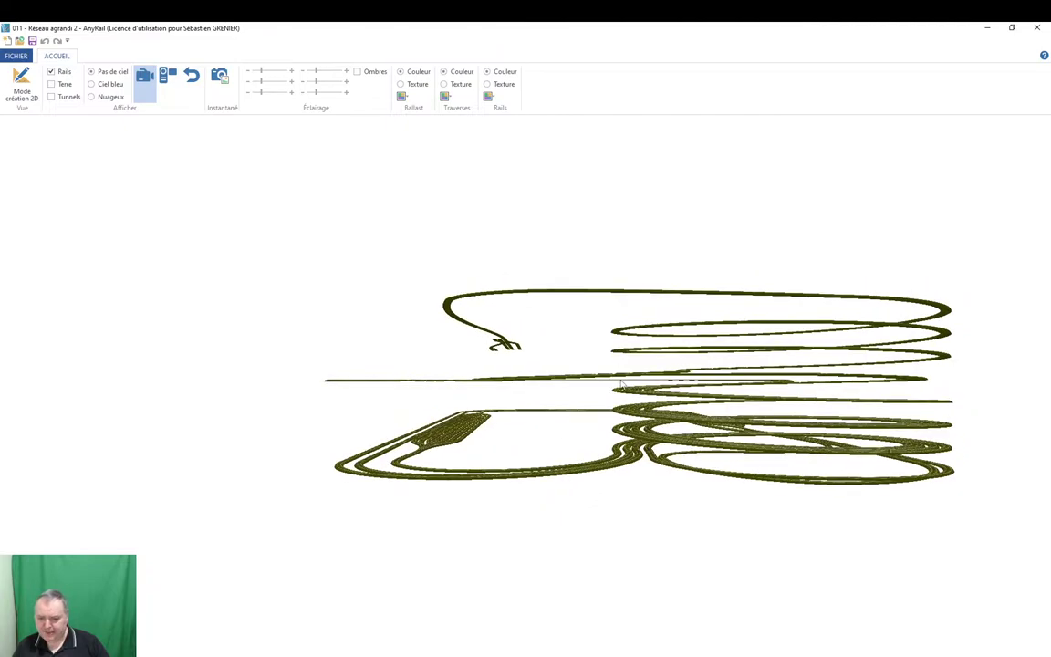
drag(720, 453, 445, 474)
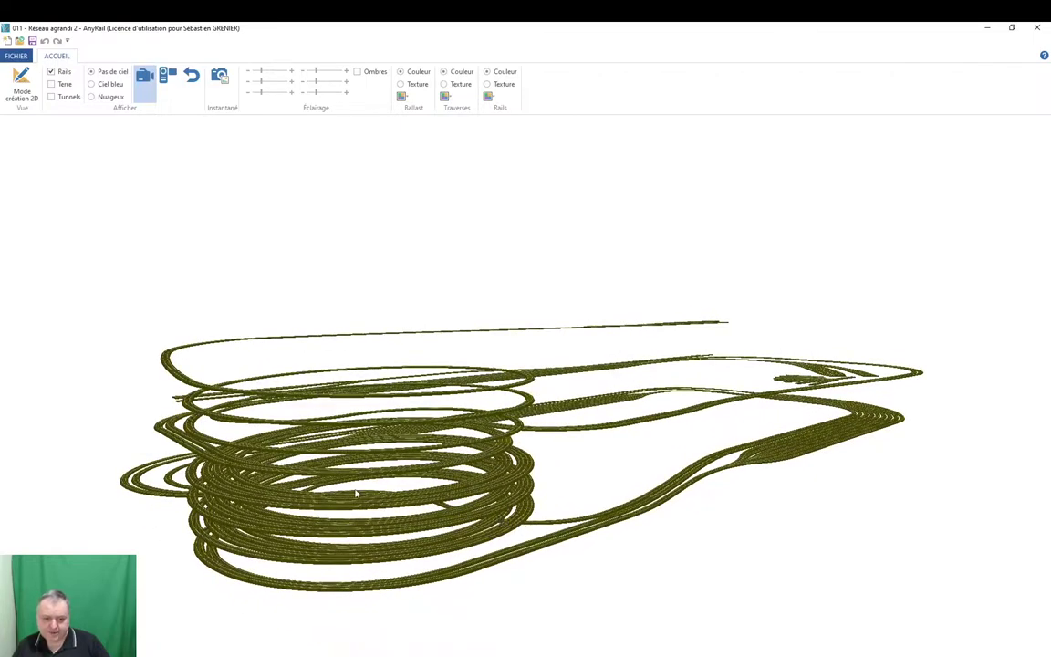
drag(356, 494, 348, 484)
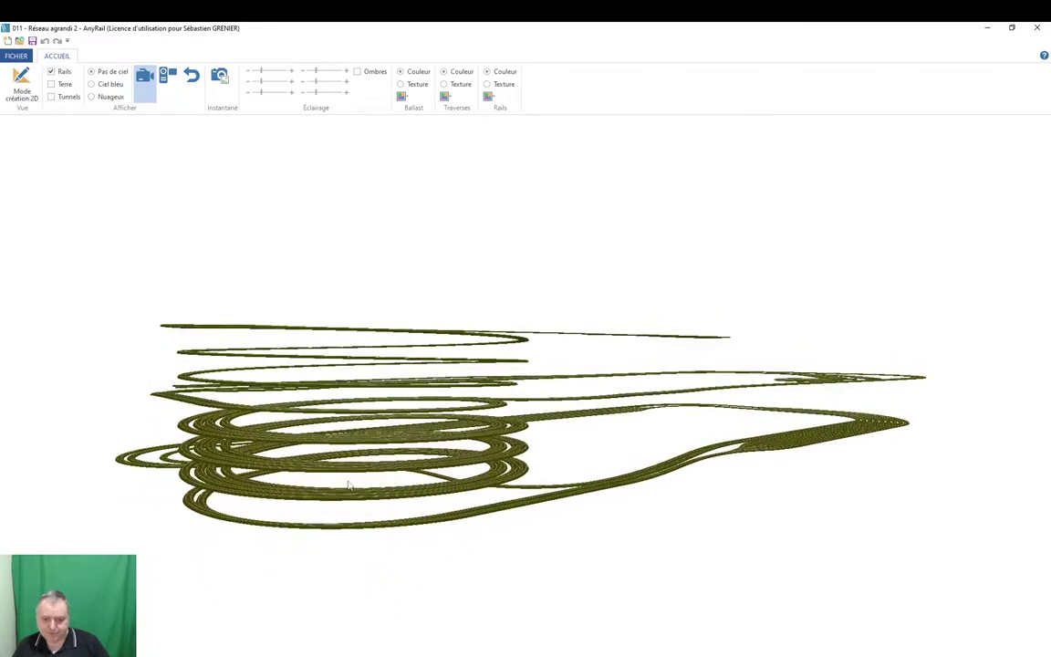
drag(413, 529, 827, 417)
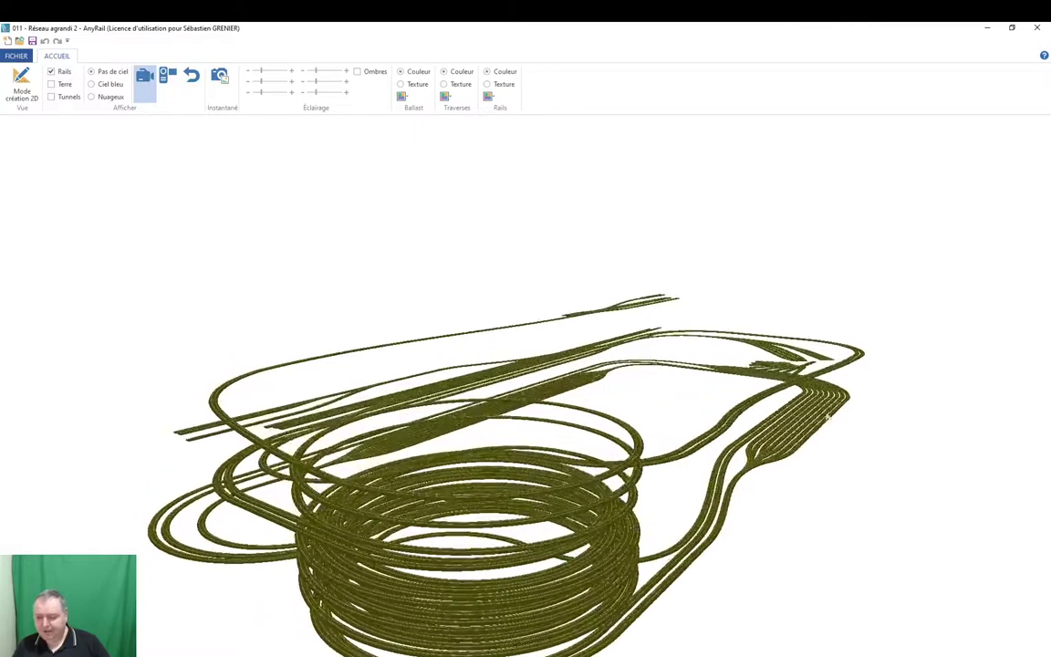
drag(409, 438, 190, 364)
drag(615, 492, 742, 474)
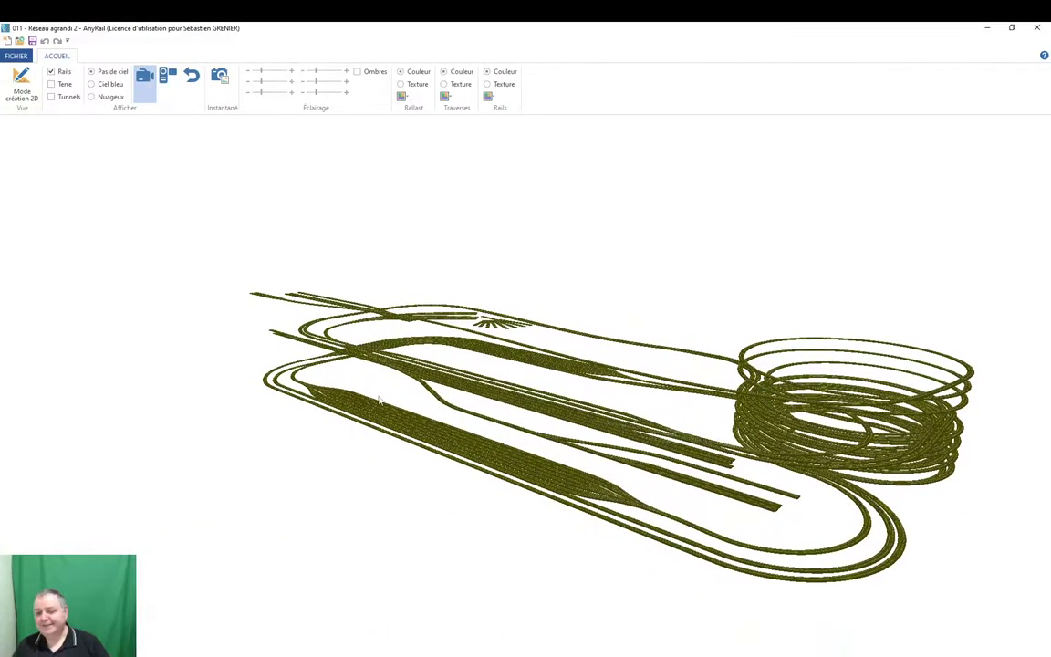
drag(379, 399, 603, 280)
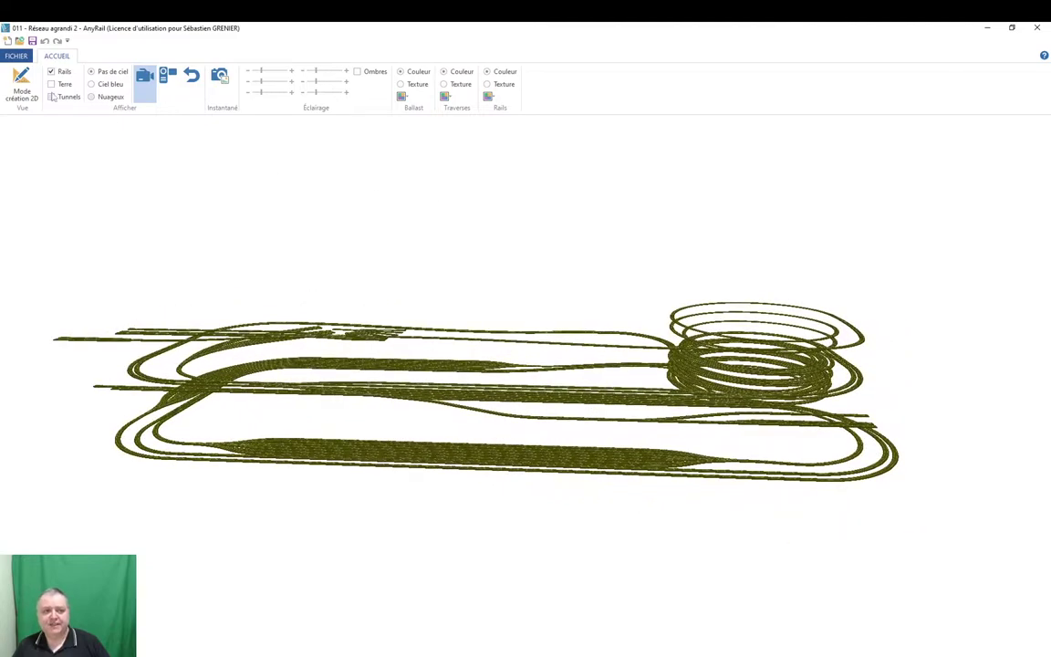
Return to the 2D plan with only Couche +40 visible and check the dark green surface in its upper-left corner.
click(21, 83)
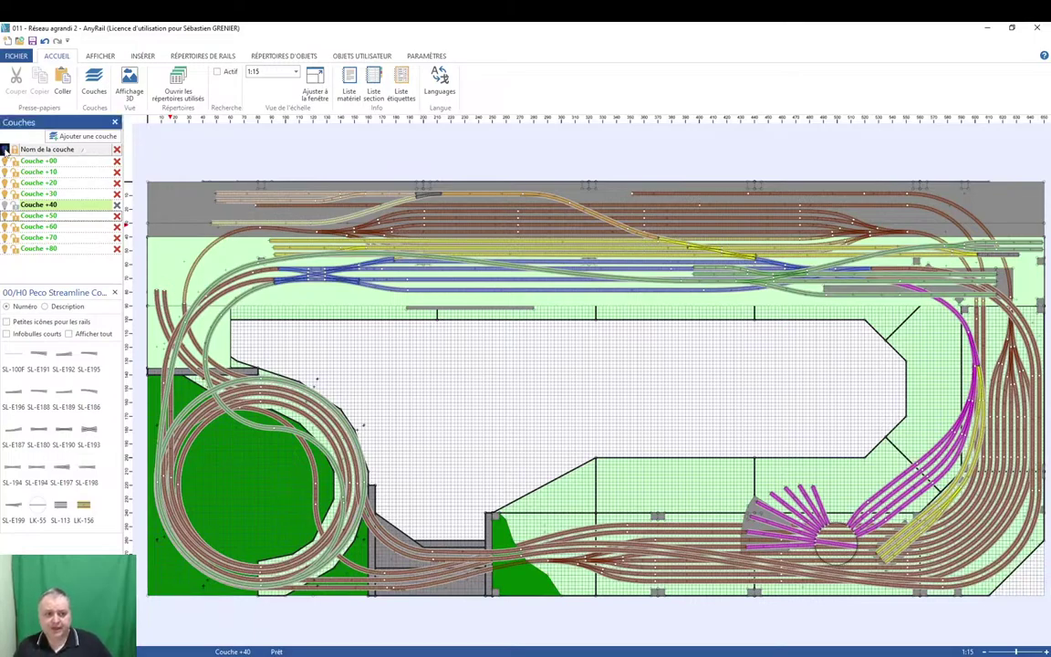
click(5, 149)
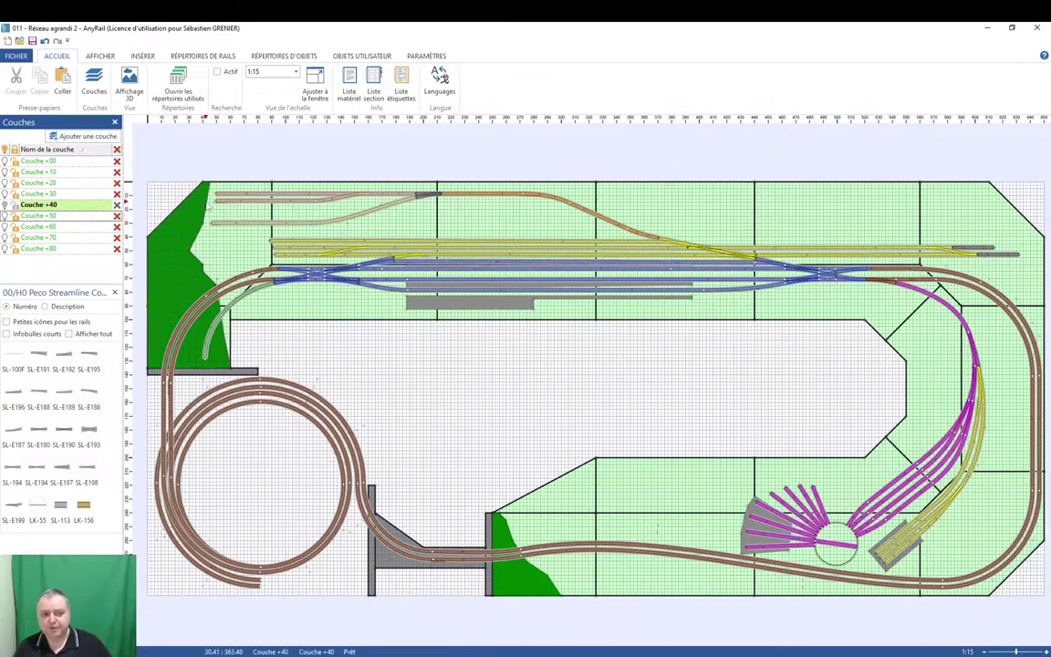
click(201, 200)
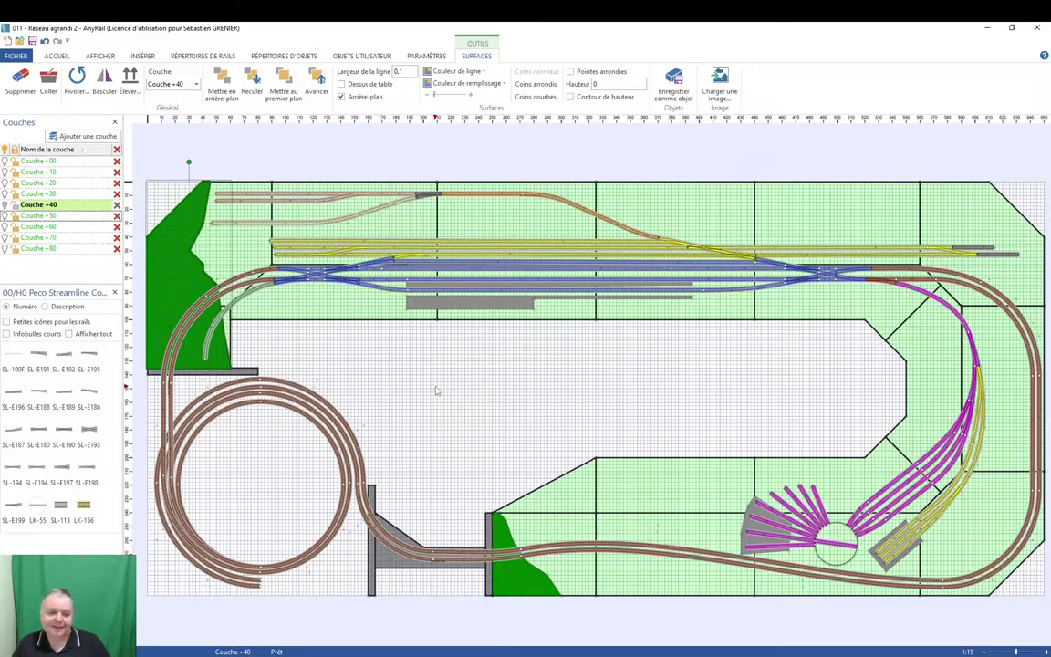
click(557, 404)
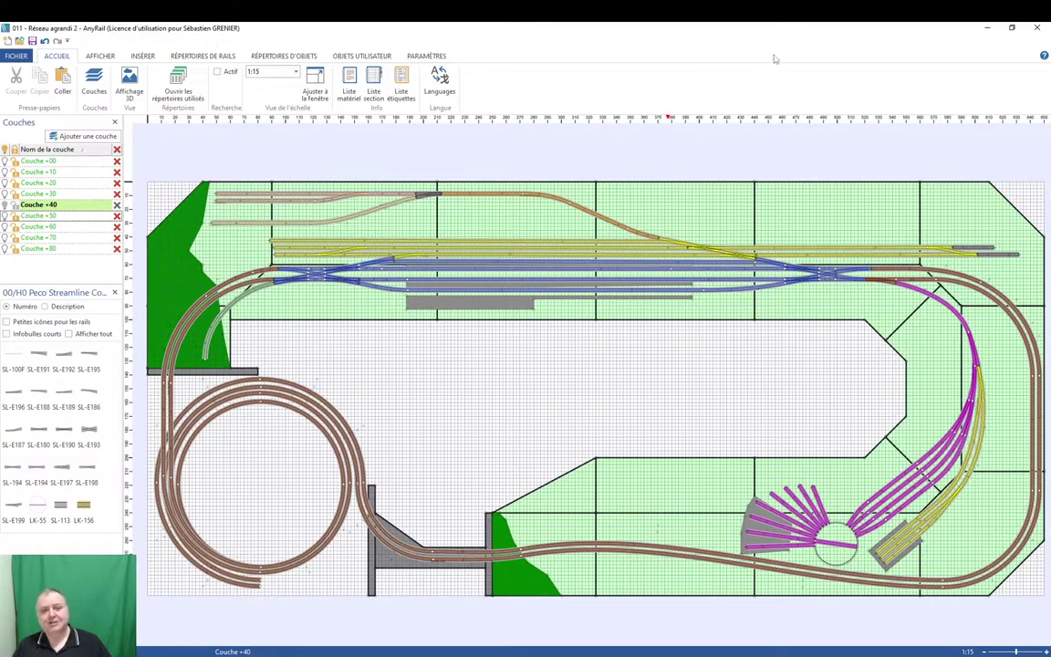
Close AnyRail without saving the changes to "011 - Réseau agrandi 2".
click(1040, 28)
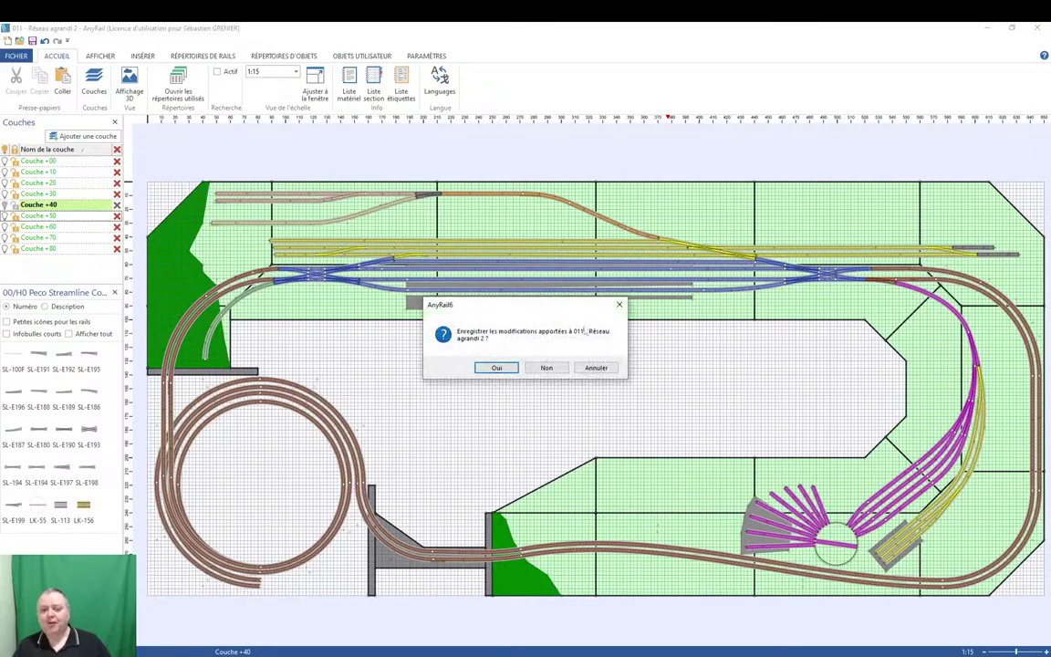
click(542, 371)
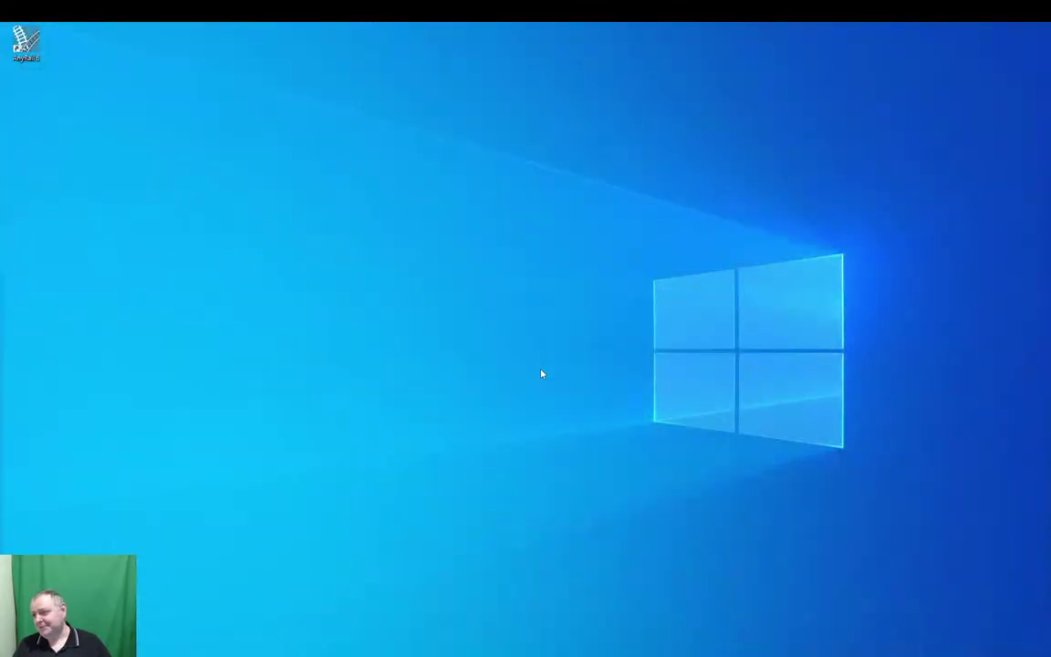